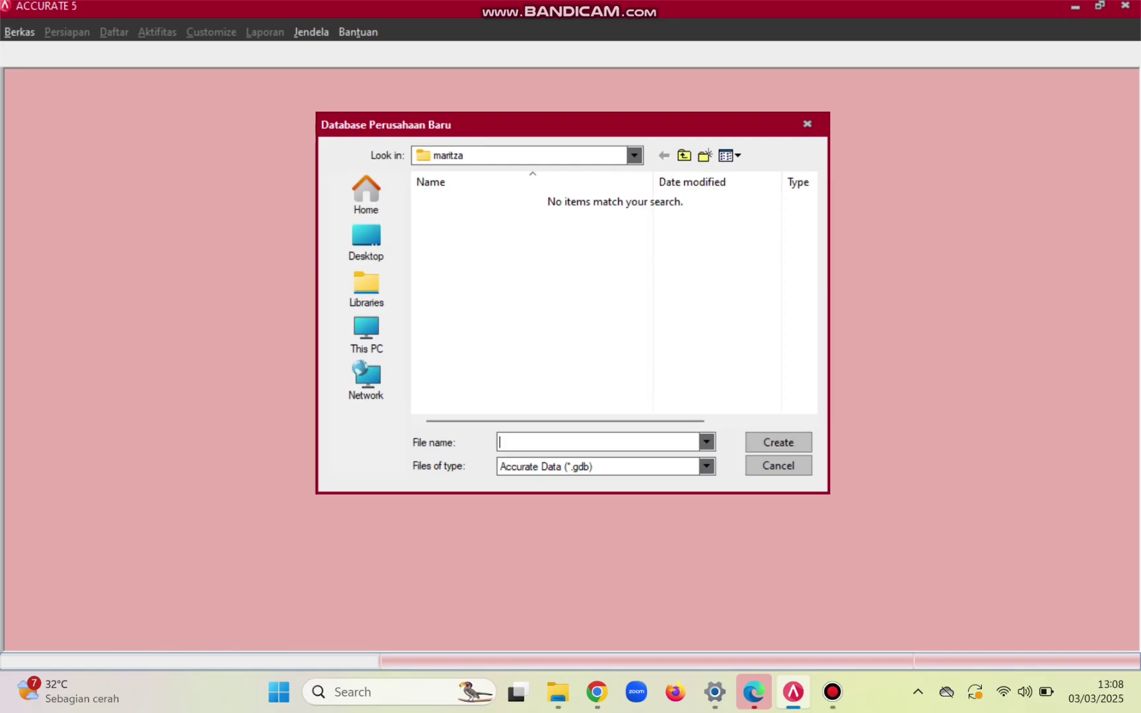
- Create a new company database file named SHINY SALON and confirm its creation path
{"action": "type", "text": "s"}
{"action": "key", "text": "Caps_Lock"}
{"action": "type", "text": "SHINY SALON"}
{"action": "key", "text": "Return"}
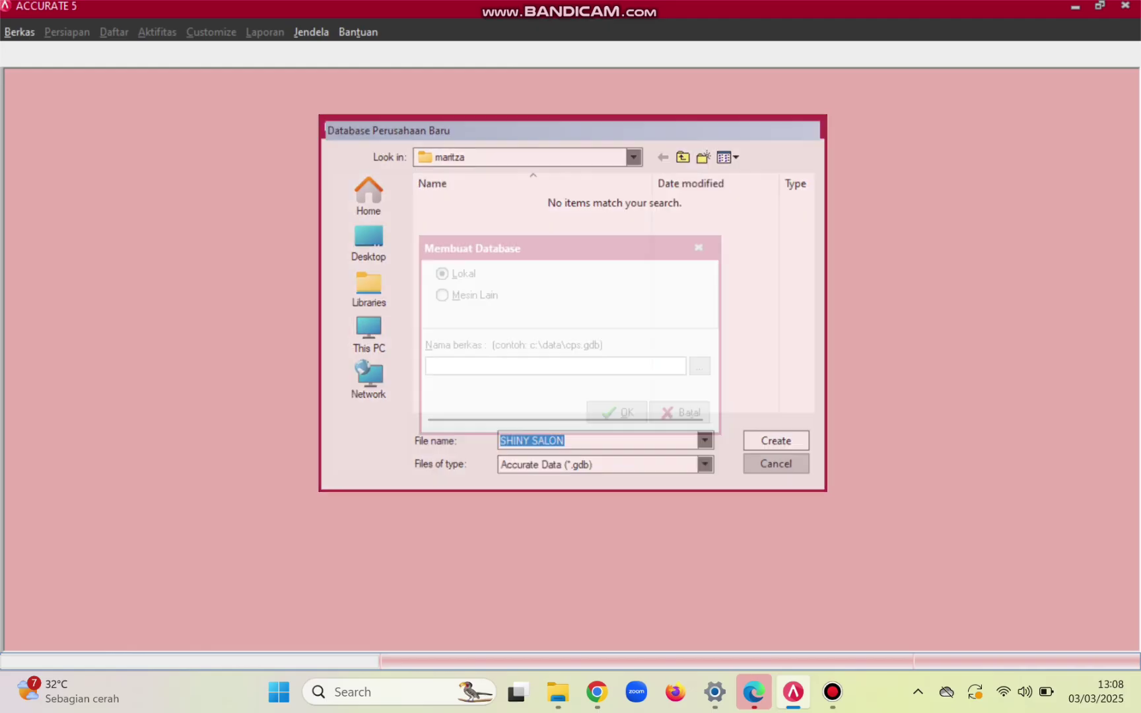
{"action": "key", "text": "space"}
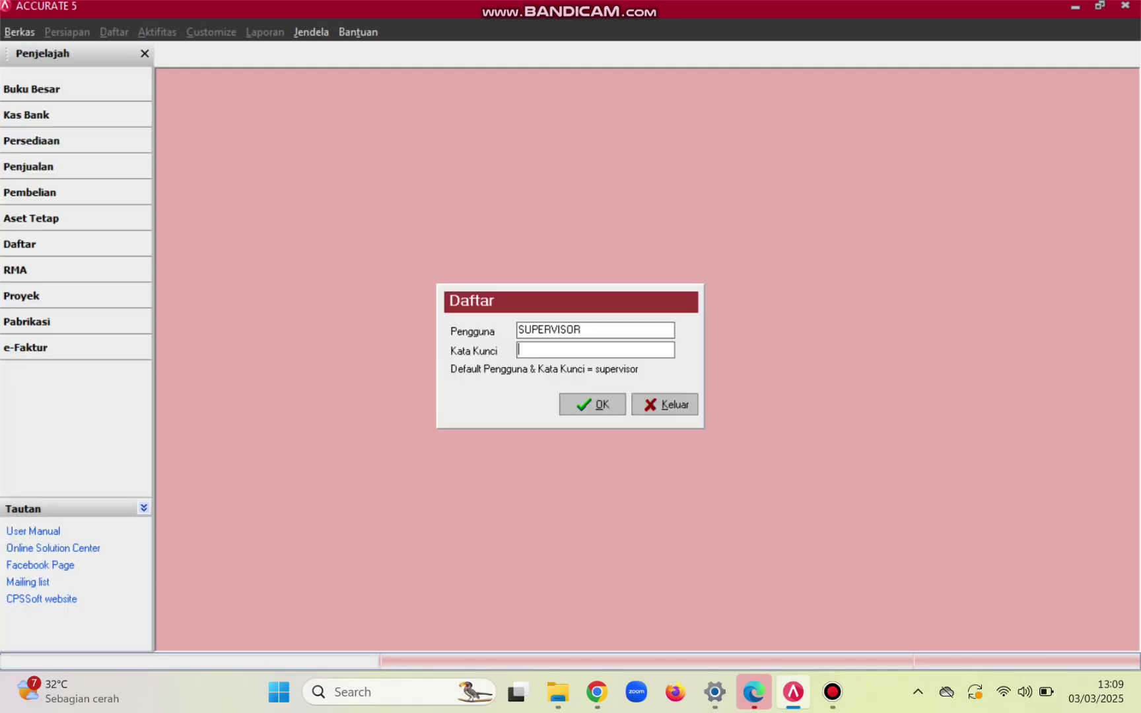
- Log in as user SUPERVISOR with the account password
{"action": "left_click_drag", "start_coordinate": [585, 329], "coordinate": [517, 329]}
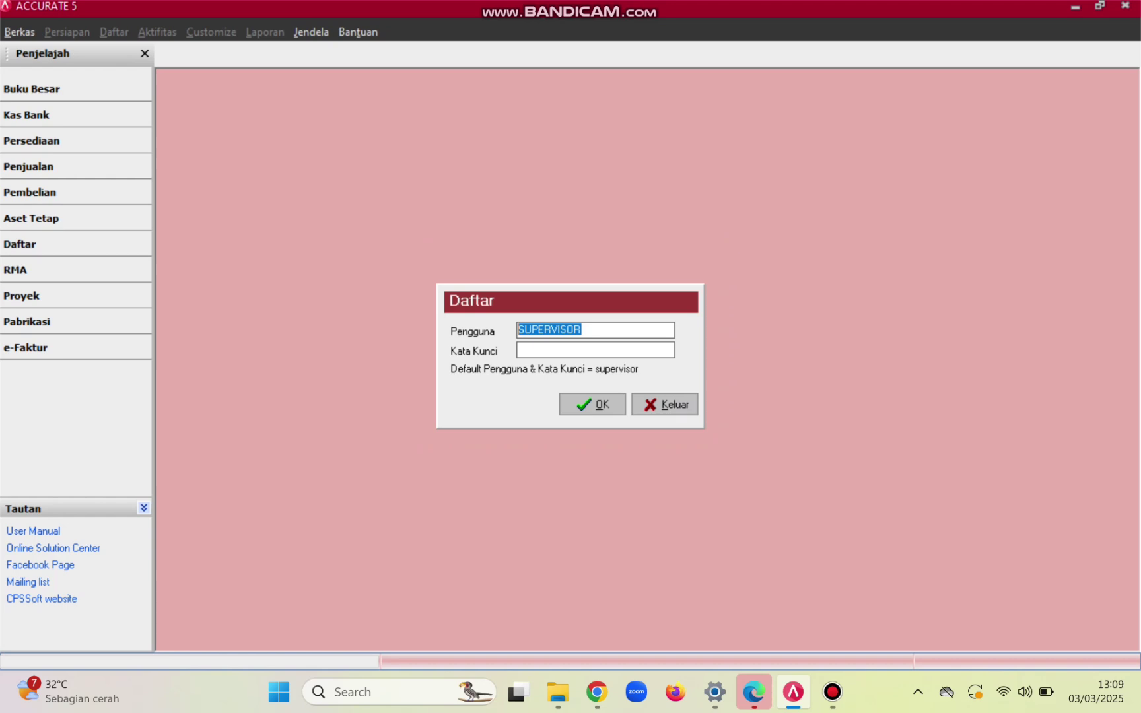
{"action": "key", "text": "Tab"}
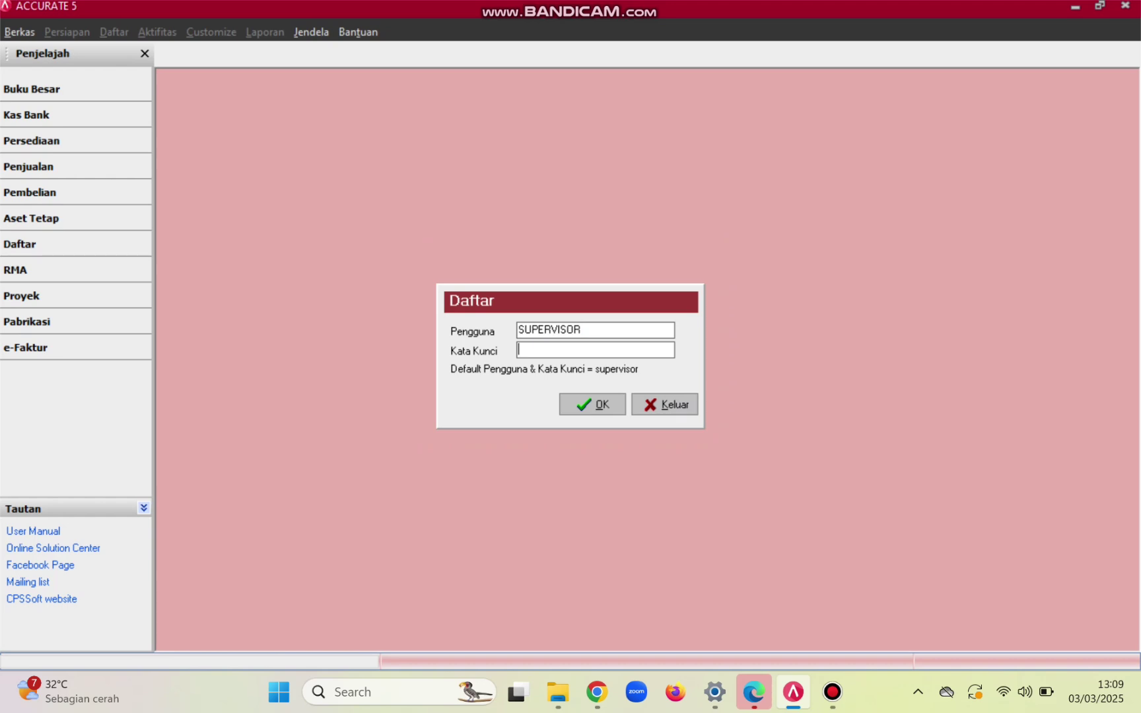
{"action": "type", "text": "supervisor"}
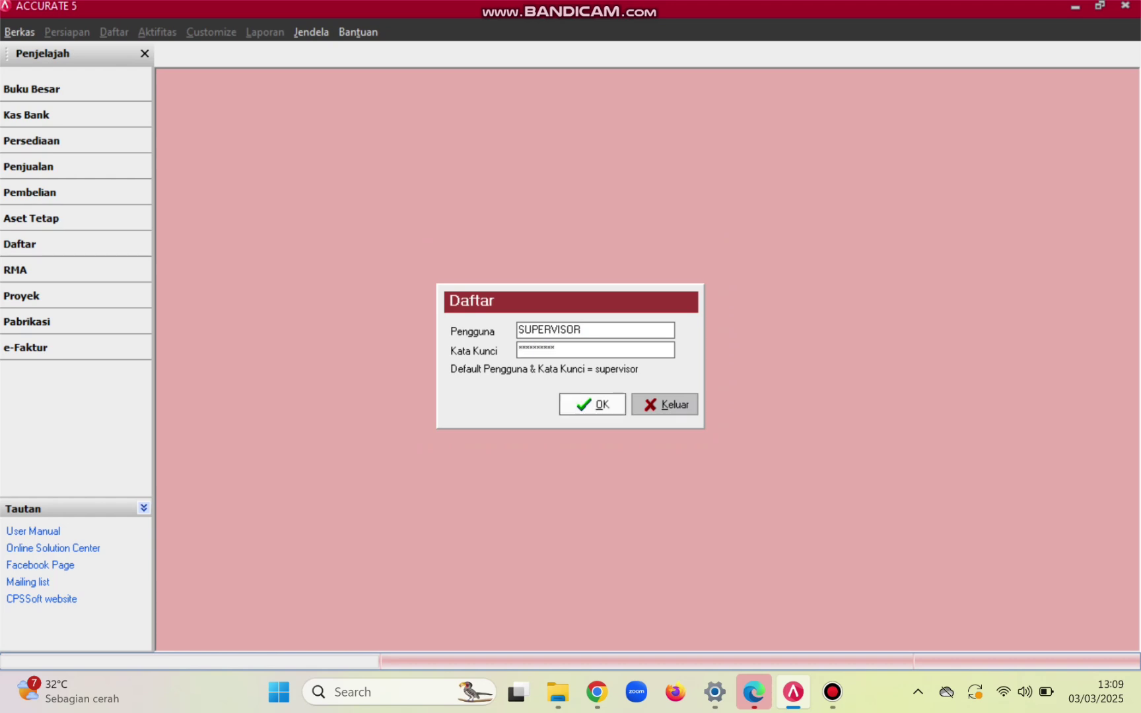
{"action": "key", "text": "Return"}
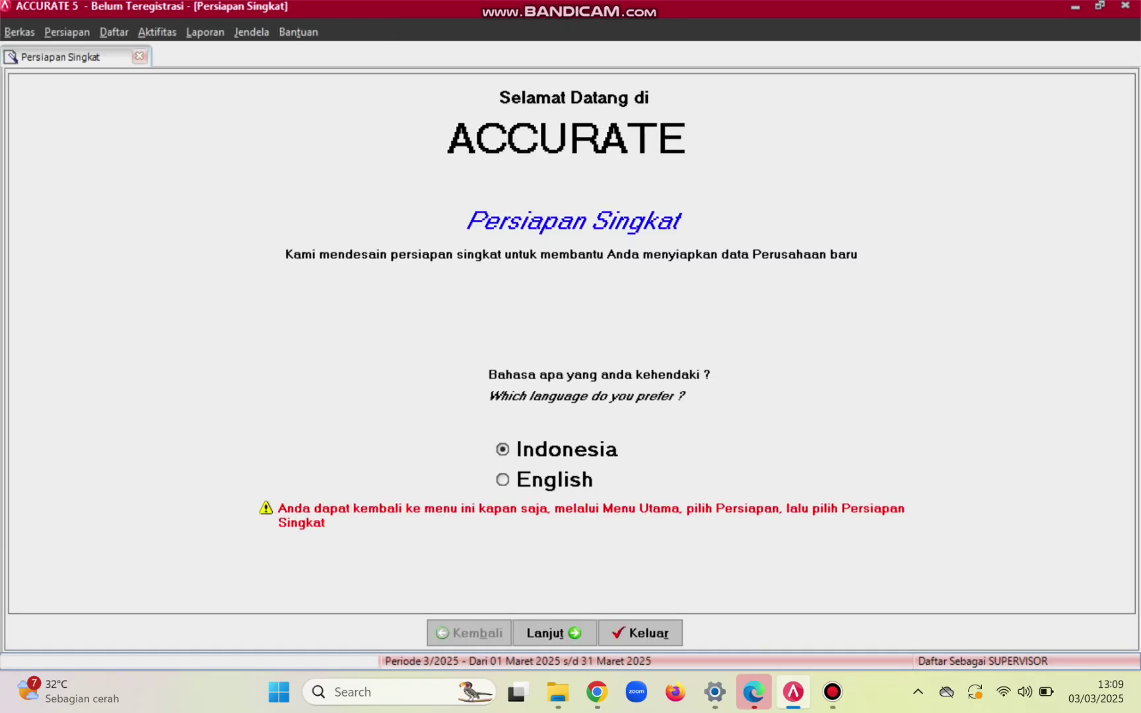
- Choose Indonesia and the standard quick setup, and generate the default account data
{"action": "key", "text": "Return"}
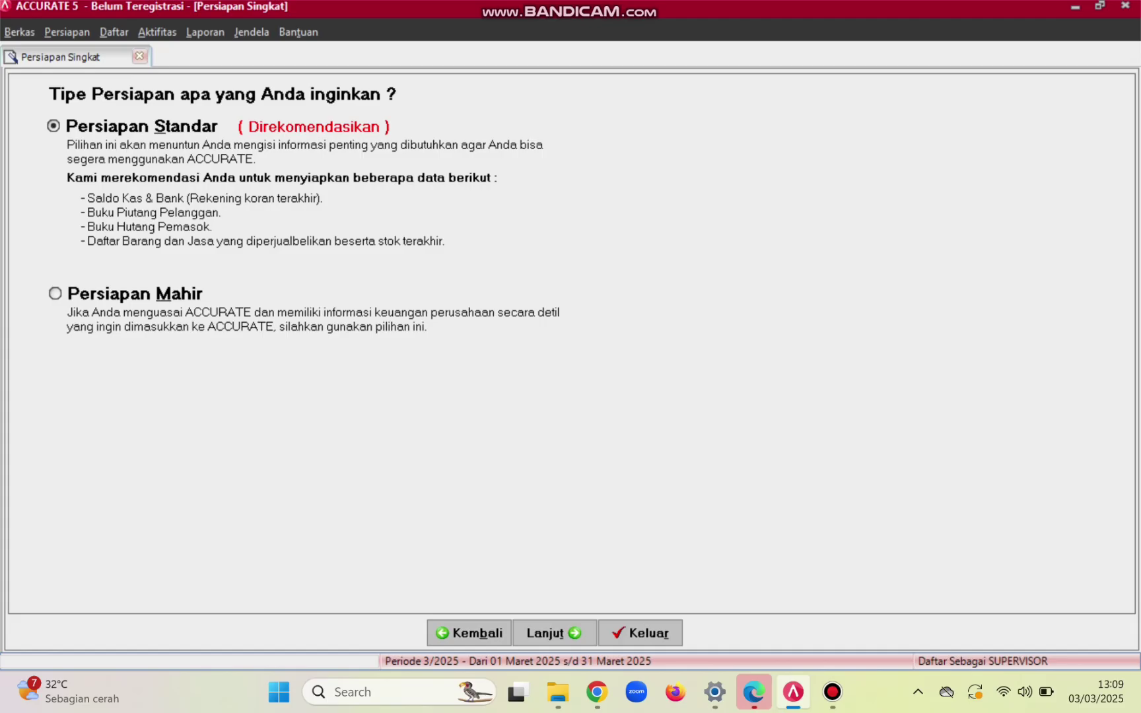
{"action": "key", "text": "Return"}
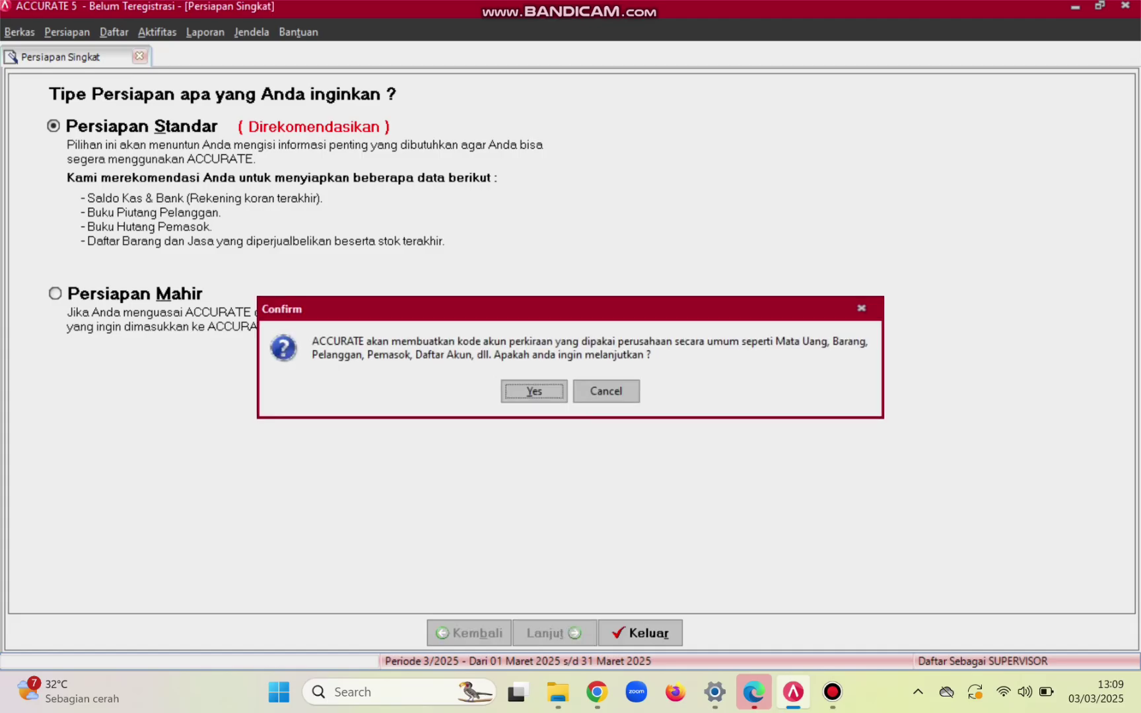
{"action": "key", "text": "Return"}
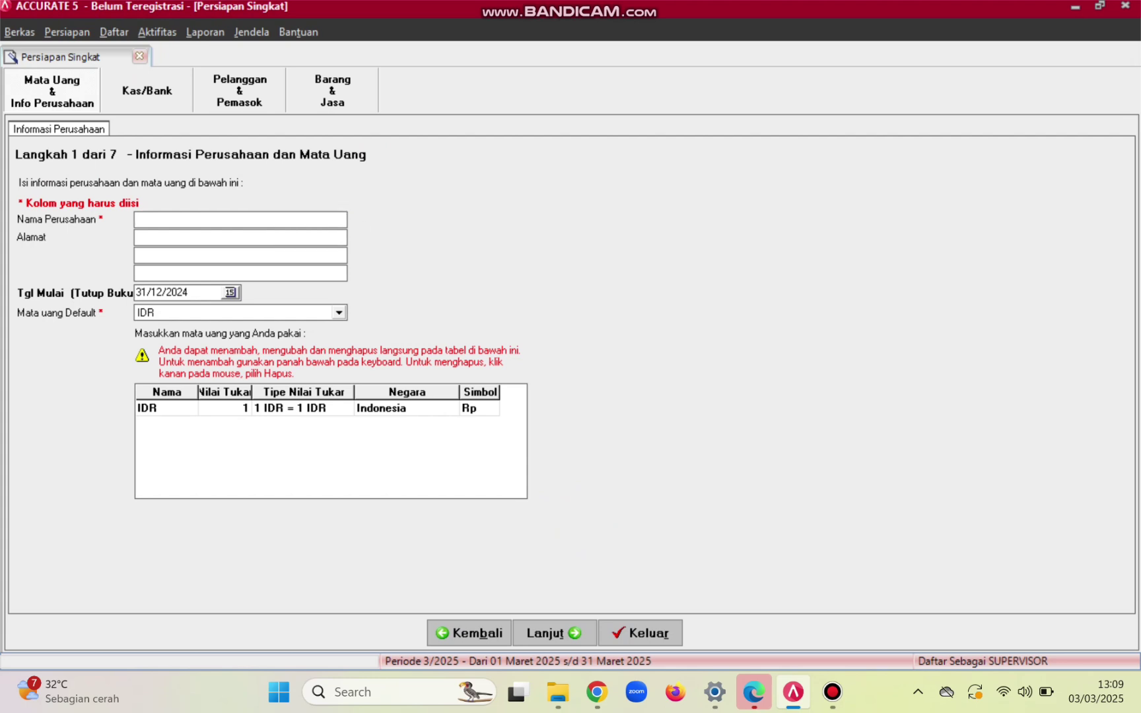
- Enter company name SHINY SALON and paste its address from the case-study PDF
{"action": "type", "text": "SHINY SALON"}
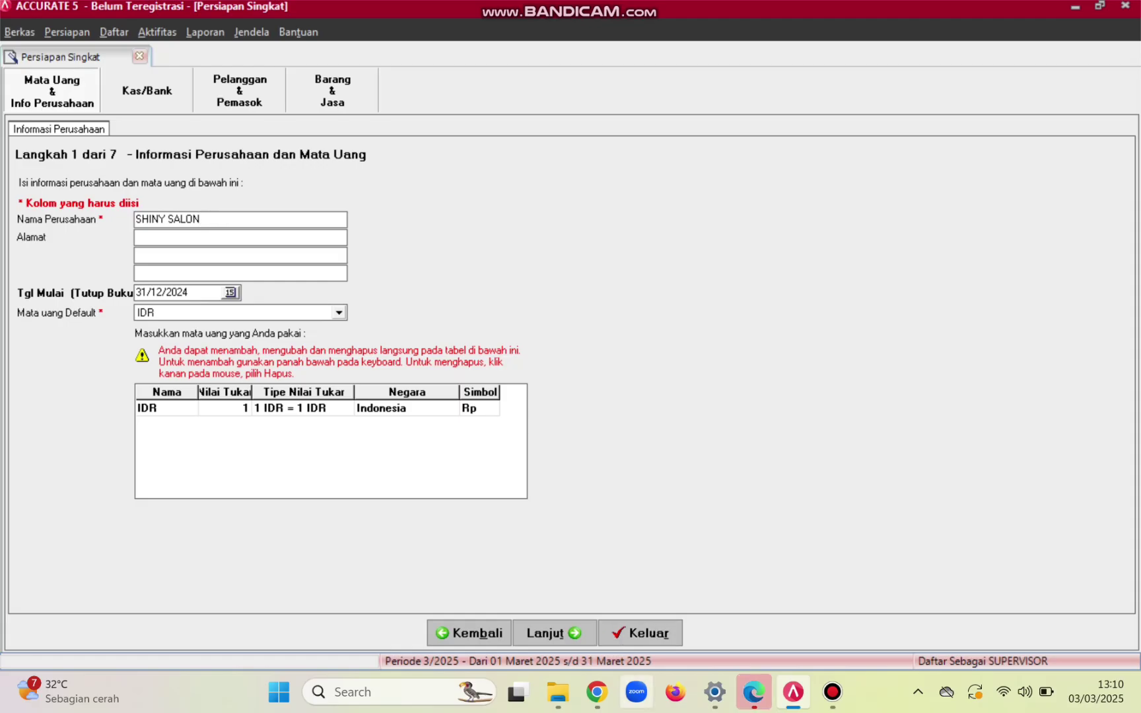
{"action": "left_click", "coordinate": [596, 692]}
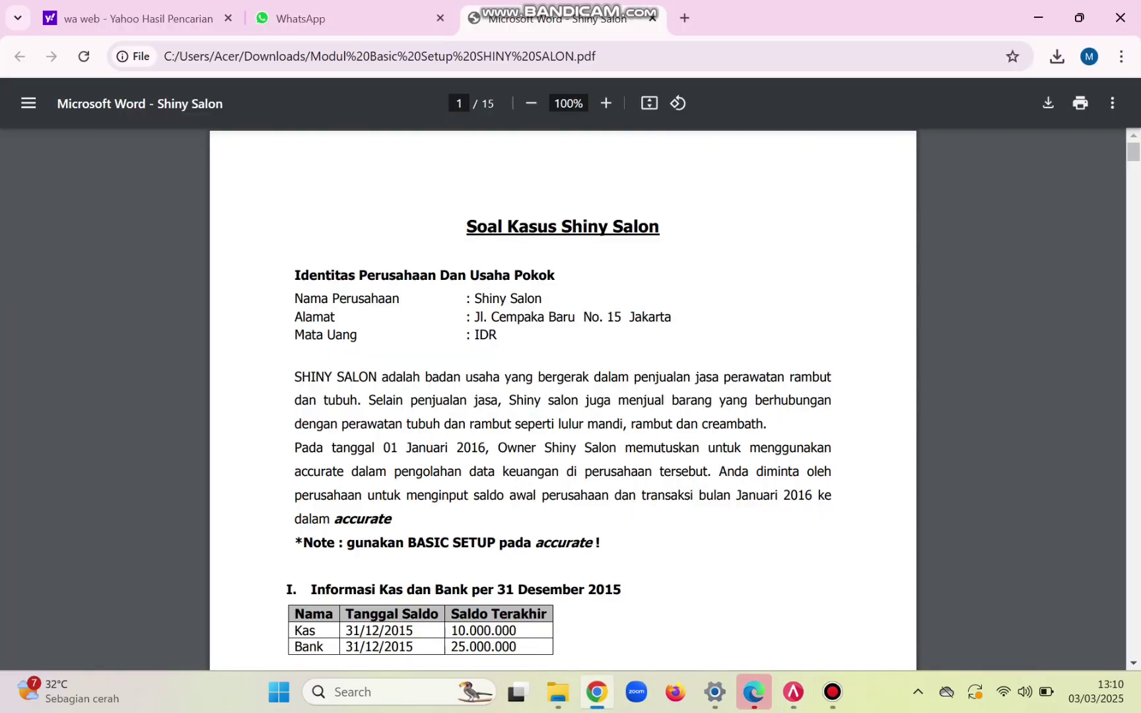
{"action": "left_click", "coordinate": [1079, 18]}
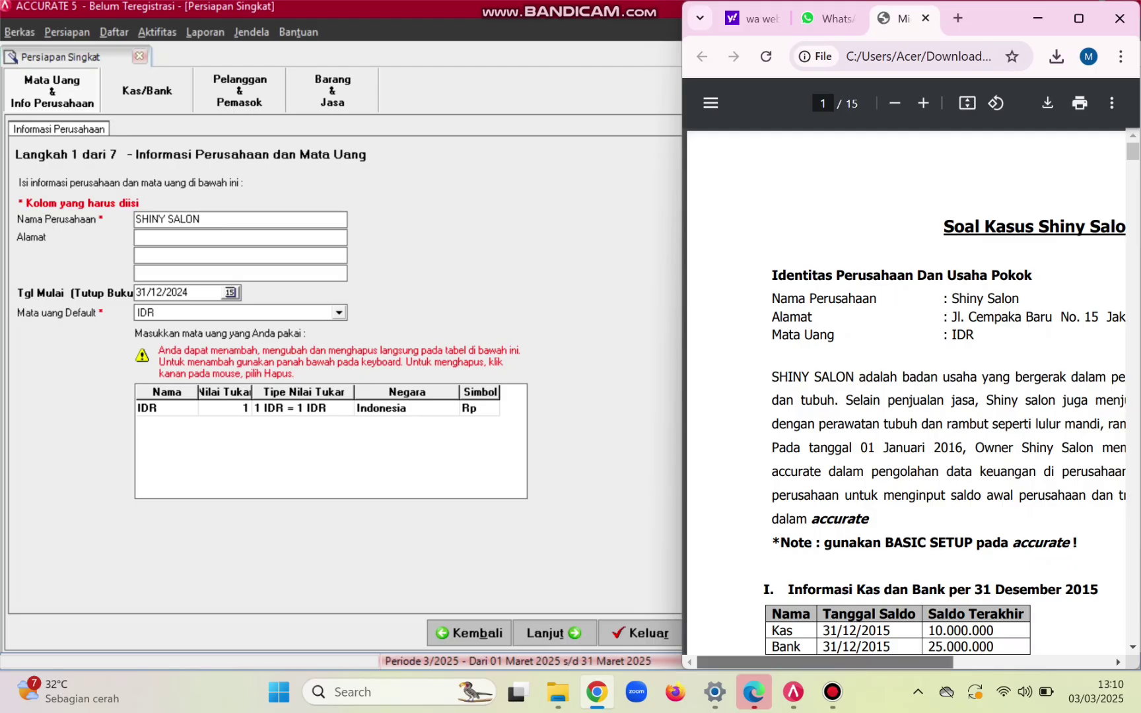
{"action": "scroll", "coordinate": [904, 396], "scroll_direction": "right", "scroll_amount": 3}
{"action": "scroll", "coordinate": [905, 396], "scroll_direction": "right", "scroll_amount": 1}
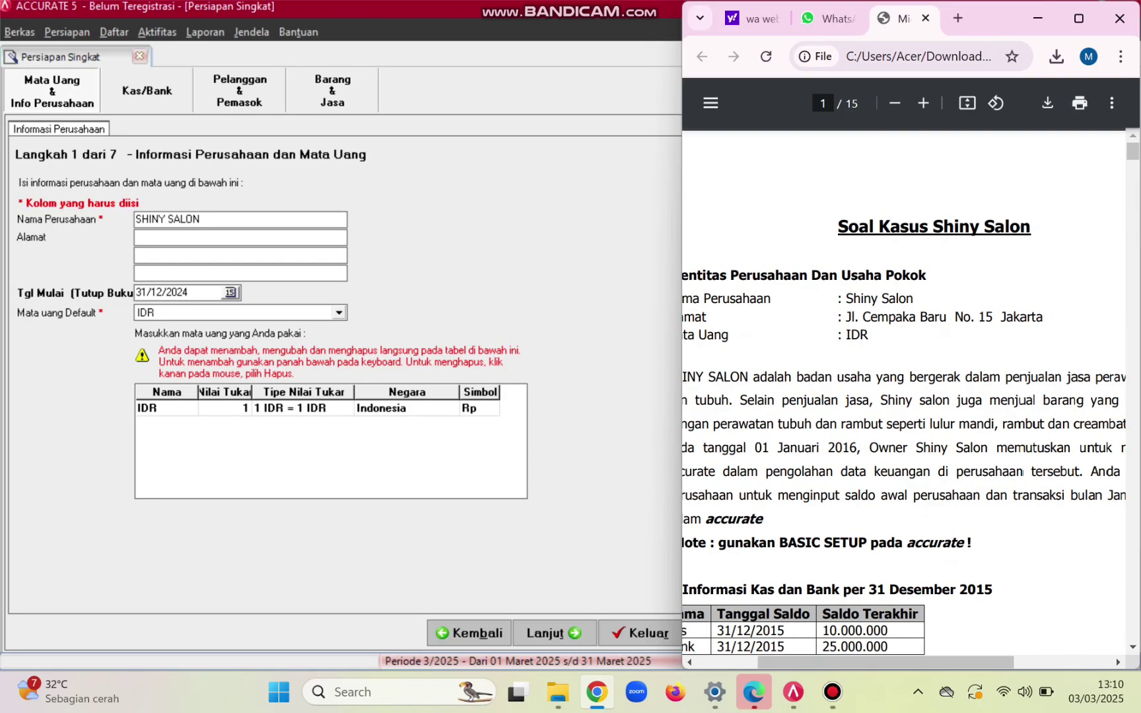
{"action": "left_click_drag", "start_coordinate": [846, 317], "coordinate": [1043, 317]}
{"action": "key", "text": "ctrl+c"}
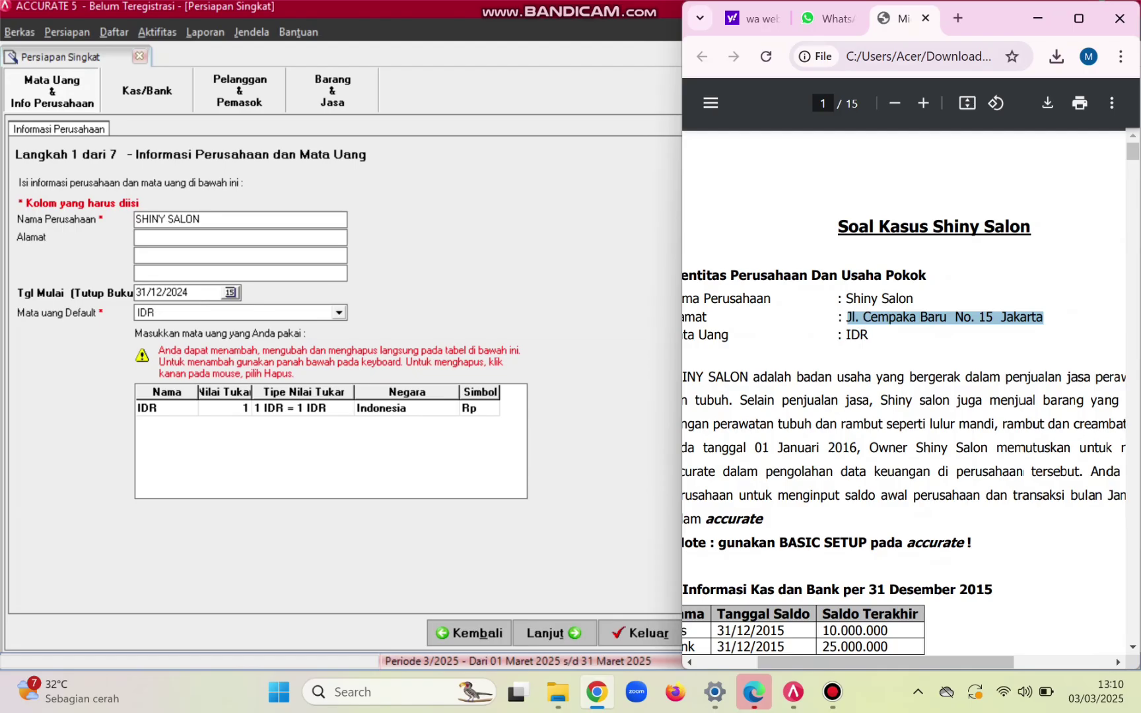
{"action": "left_click", "coordinate": [323, 237]}
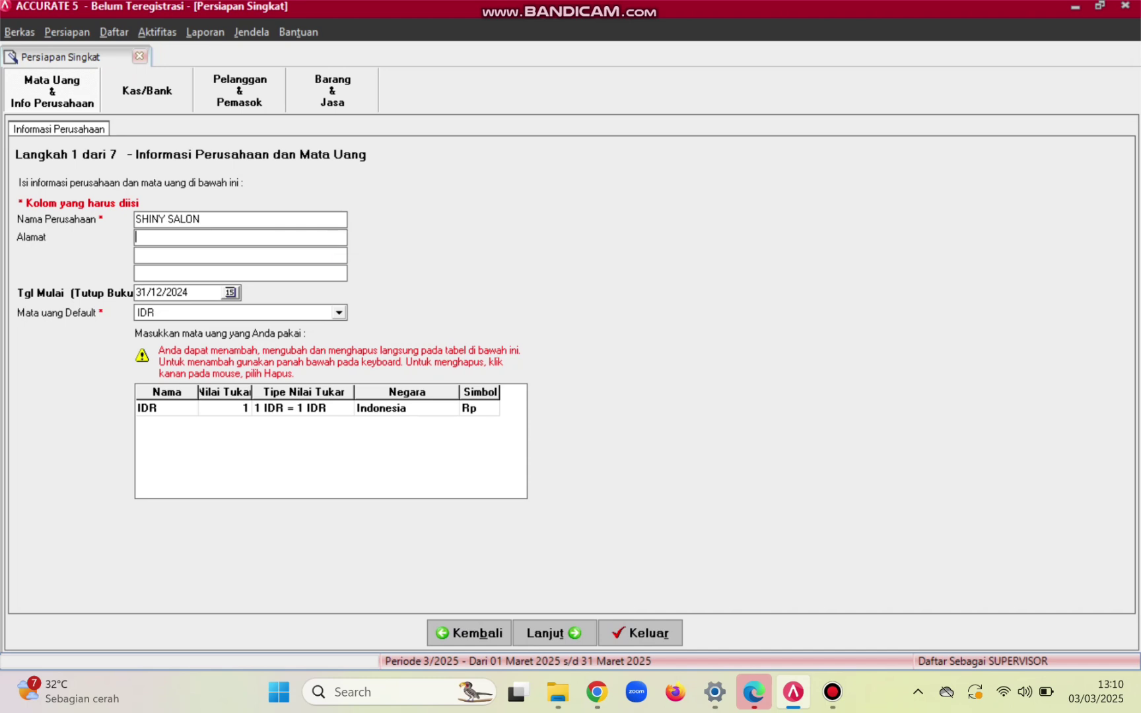
{"action": "key", "text": "ctrl+v"}
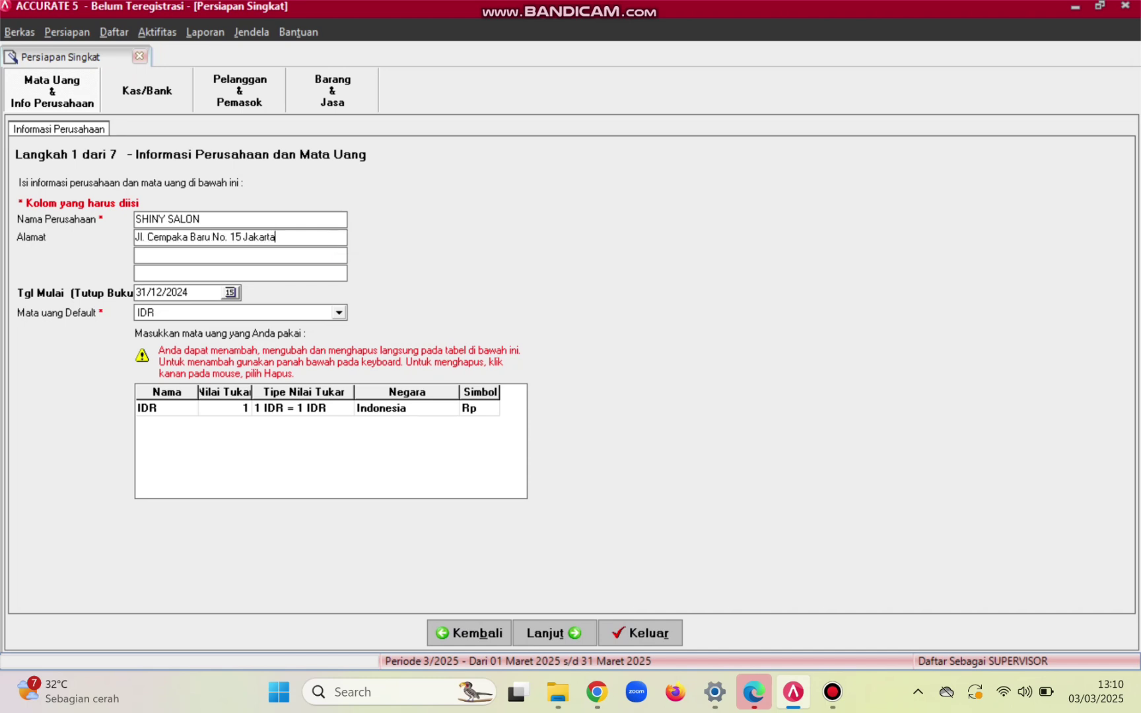
- Change the start date to 31/12/2015 and advance to the Cash/Bank step
{"action": "left_click", "coordinate": [187, 292]}
{"action": "key", "text": "BackSpace"}
{"action": "key", "text": "BackSpace"}
{"action": "type", "text": "15"}
{"action": "left_click", "coordinate": [596, 692]}
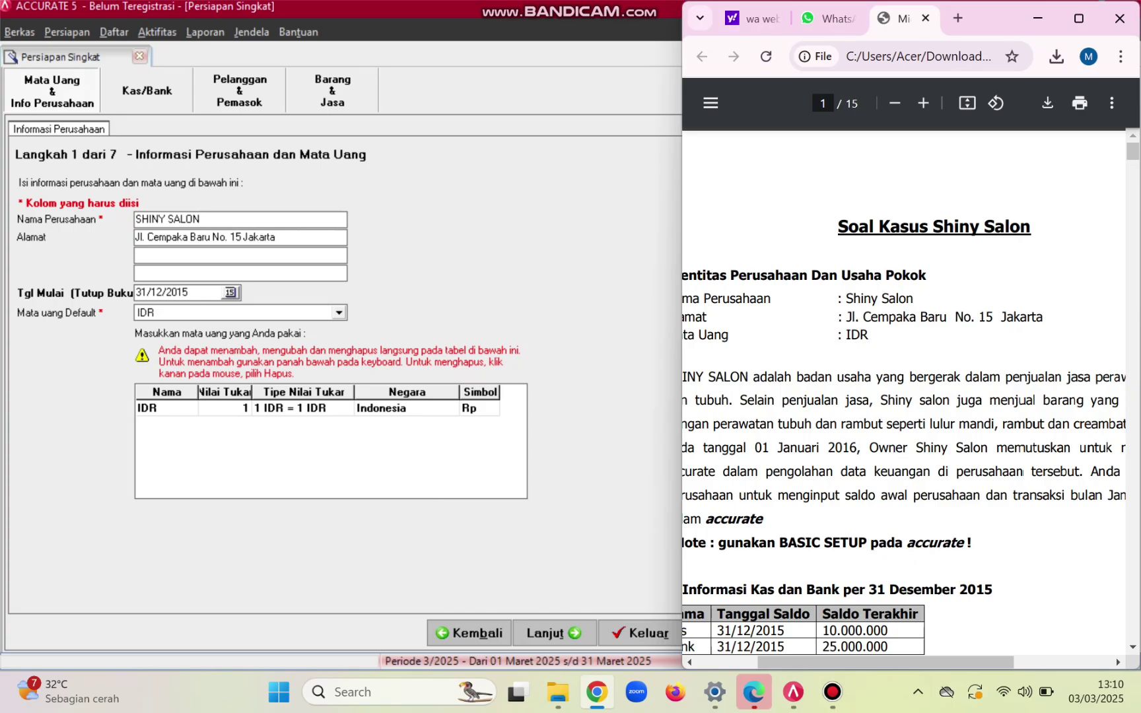
{"action": "scroll", "coordinate": [905, 397], "scroll_direction": "left", "scroll_amount": 2}
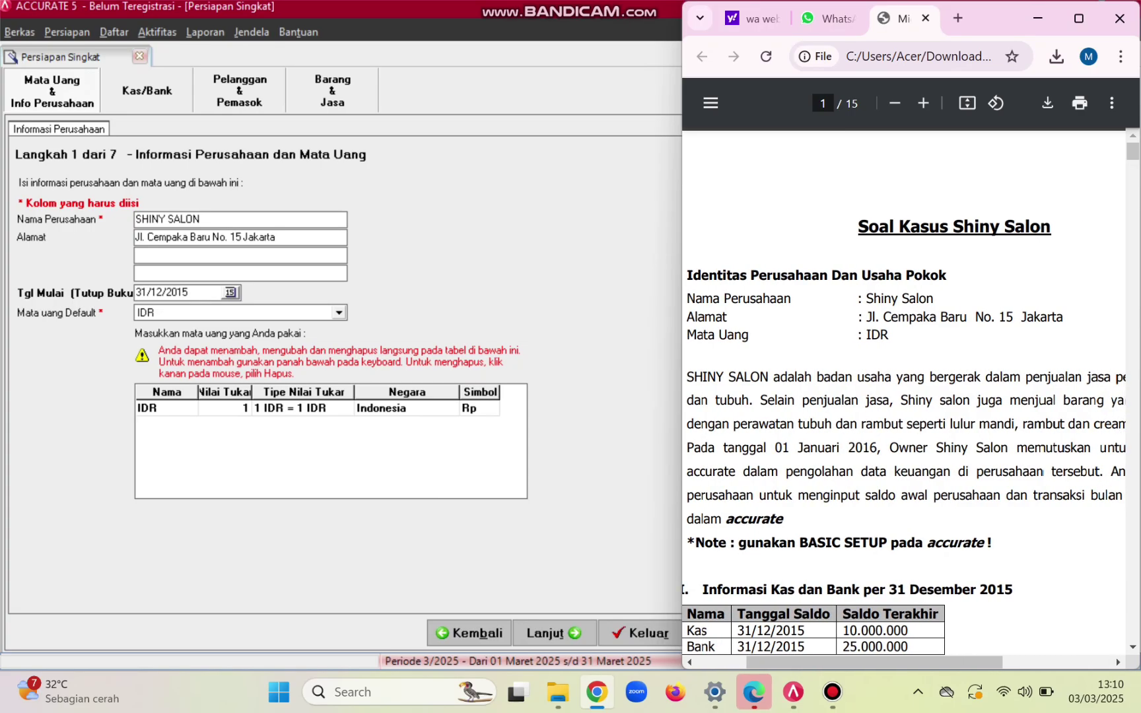
{"action": "scroll", "coordinate": [904, 396], "scroll_direction": "right", "scroll_amount": 3}
{"action": "scroll", "coordinate": [904, 397], "scroll_direction": "right", "scroll_amount": 1}
{"action": "scroll", "coordinate": [904, 396], "scroll_direction": "left", "scroll_amount": 2}
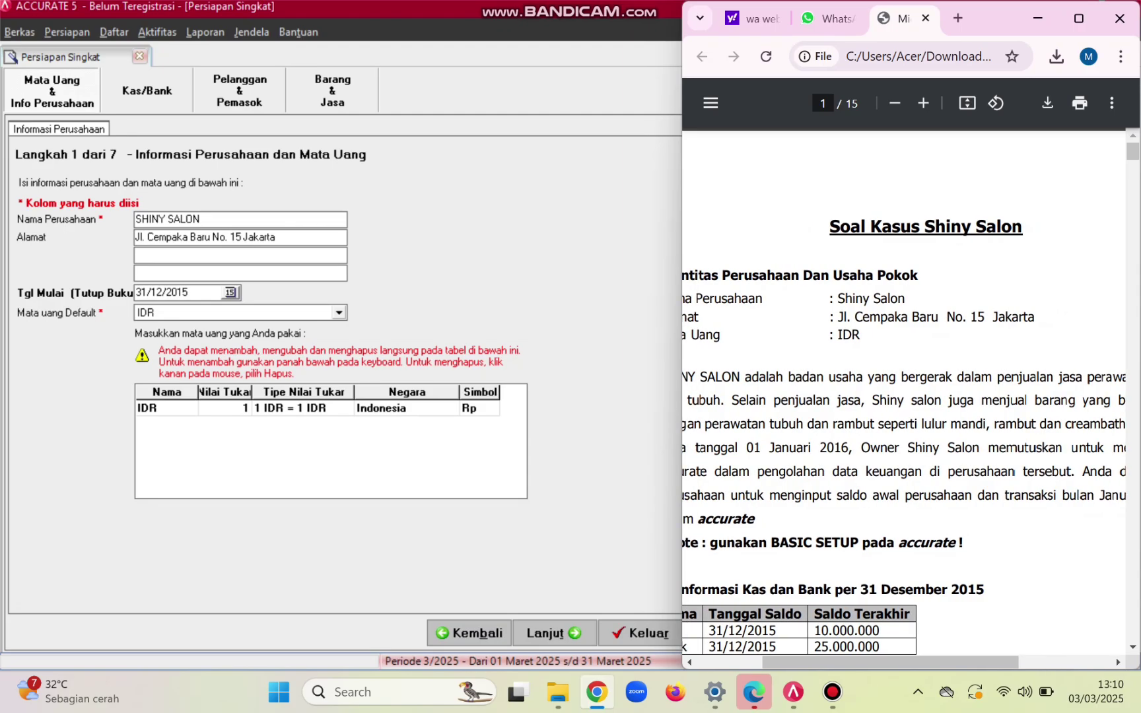
{"action": "key", "text": "alt+Tab"}
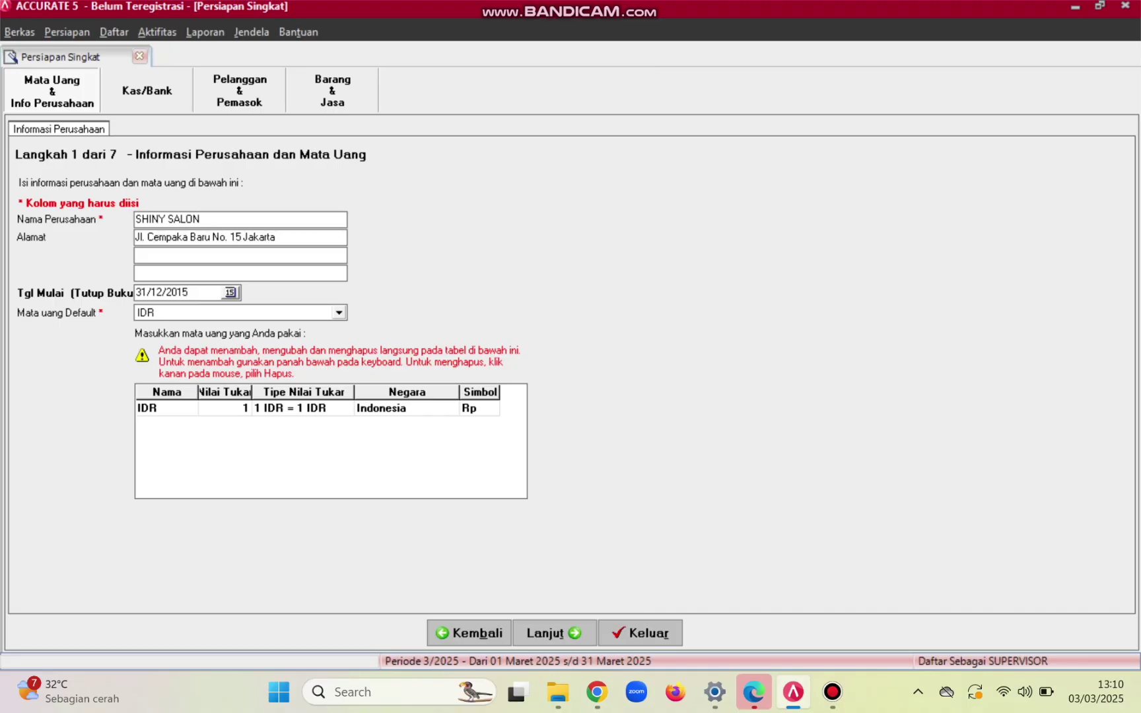
{"action": "left_click", "coordinate": [554, 633]}
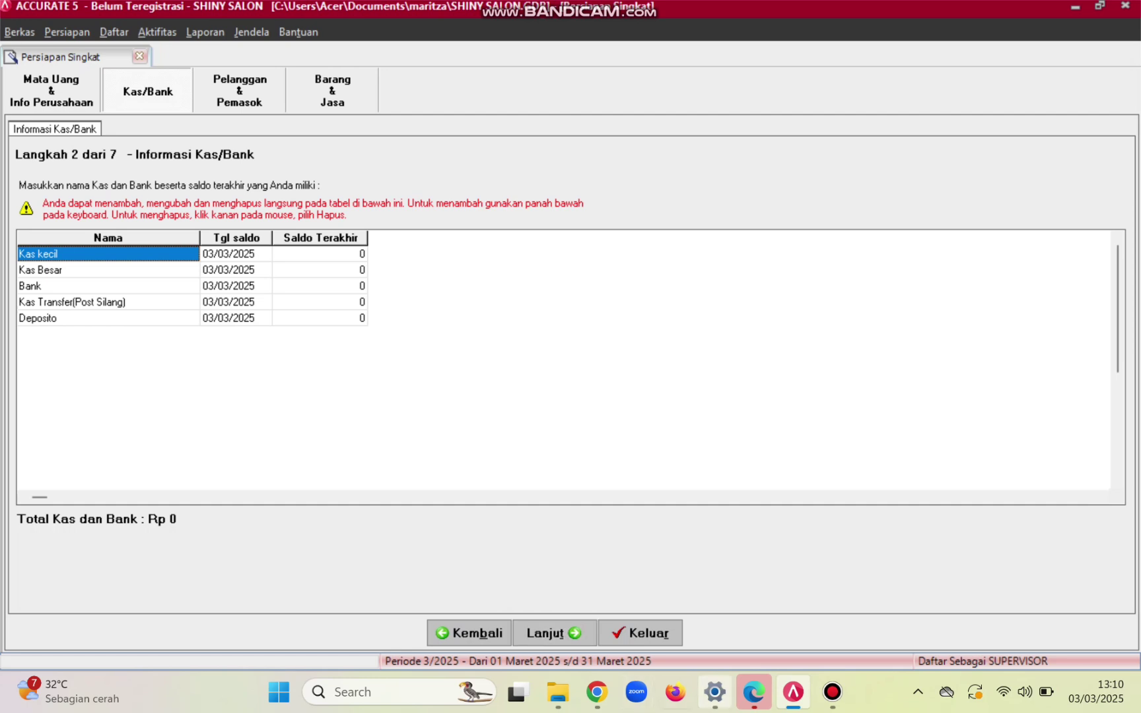
- Check the case-study PDF, then delete the Kas Besar cash account
{"action": "left_click", "coordinate": [597, 692]}
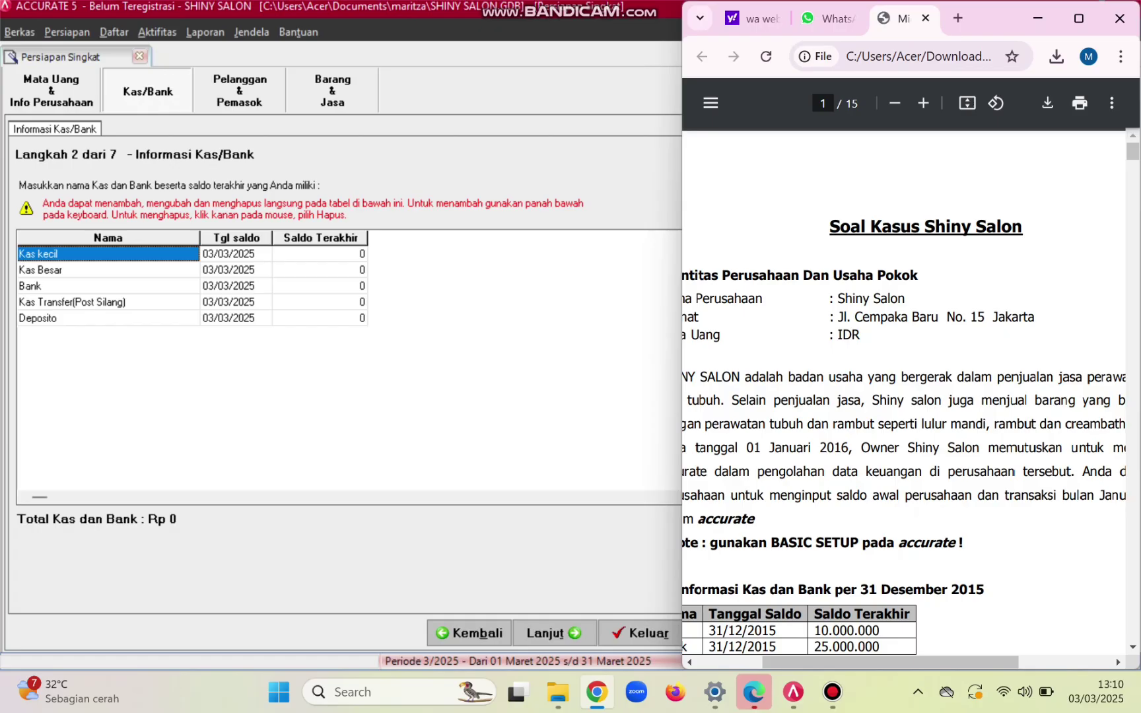
{"action": "scroll", "coordinate": [905, 396], "scroll_direction": "down", "scroll_amount": 2}
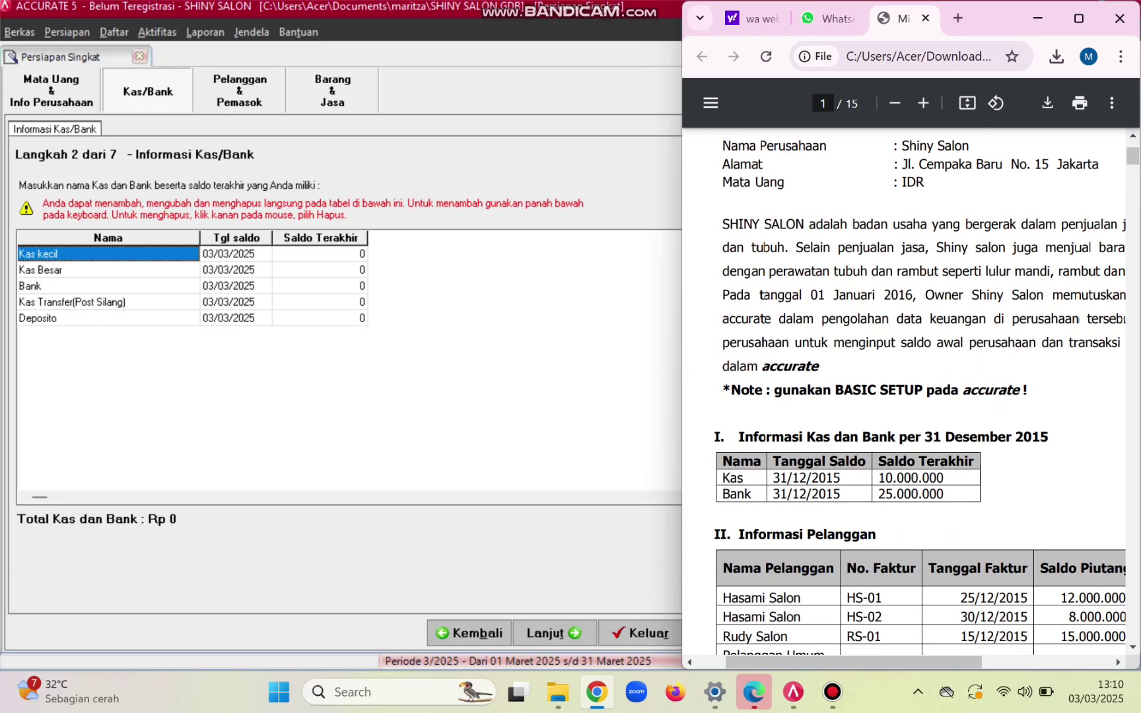
{"action": "scroll", "coordinate": [904, 397], "scroll_direction": "down", "scroll_amount": 1}
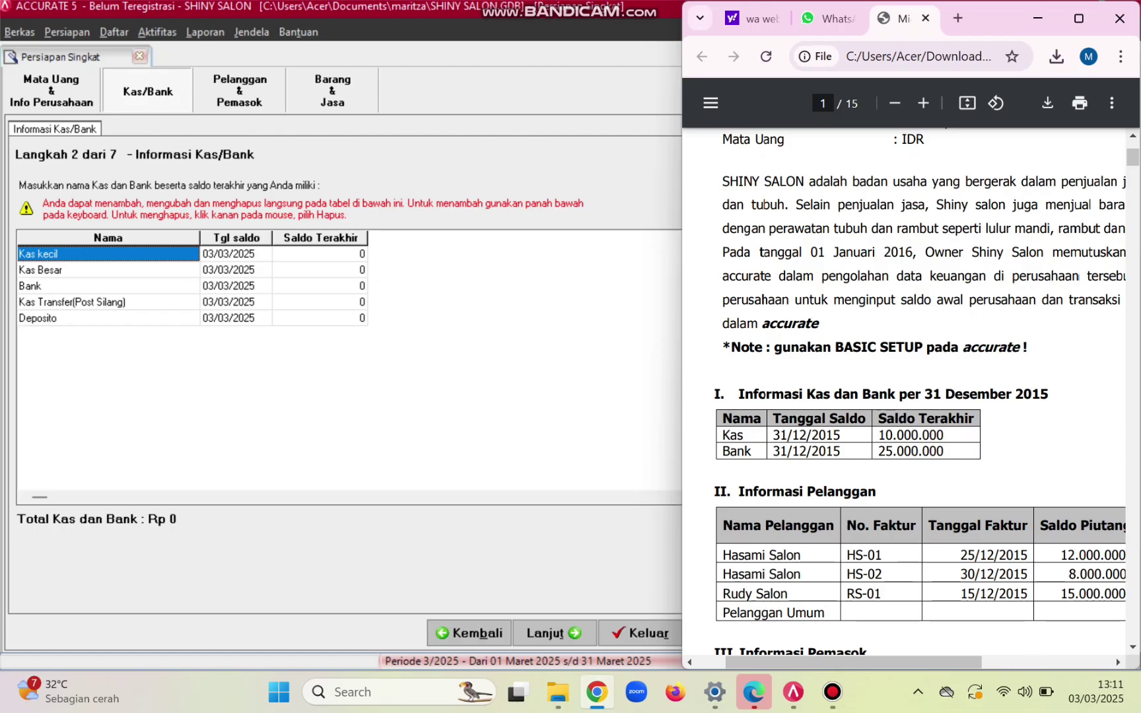
{"action": "left_click", "coordinate": [57, 254]}
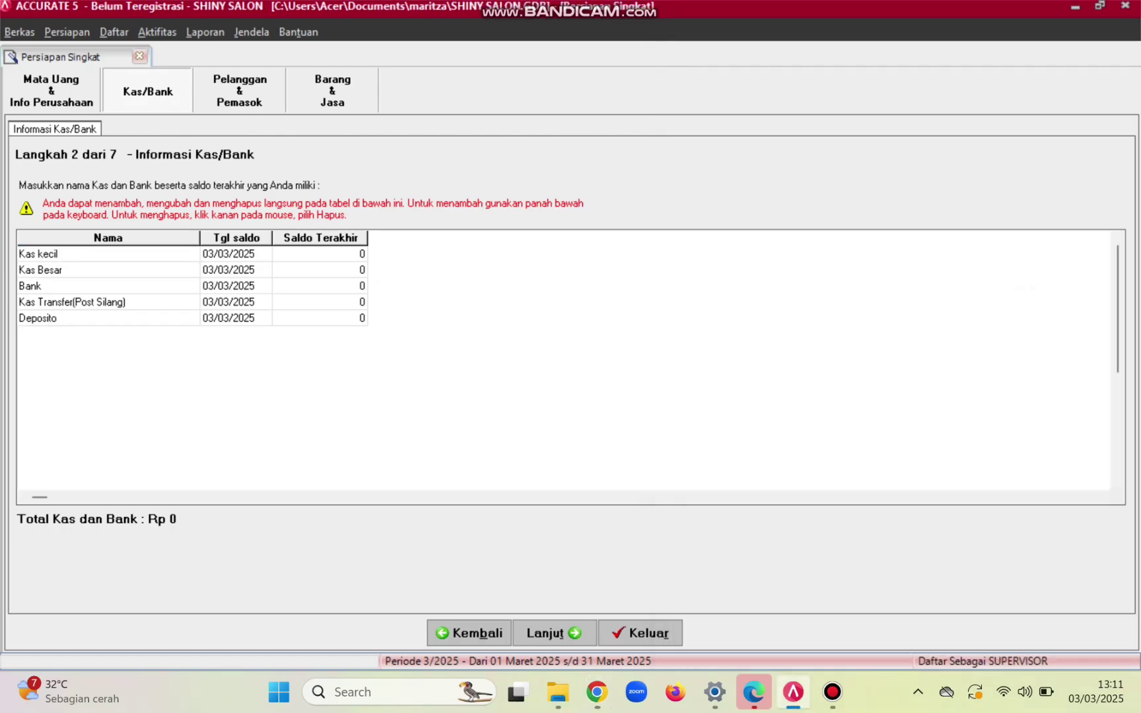
{"action": "left_click", "coordinate": [57, 269]}
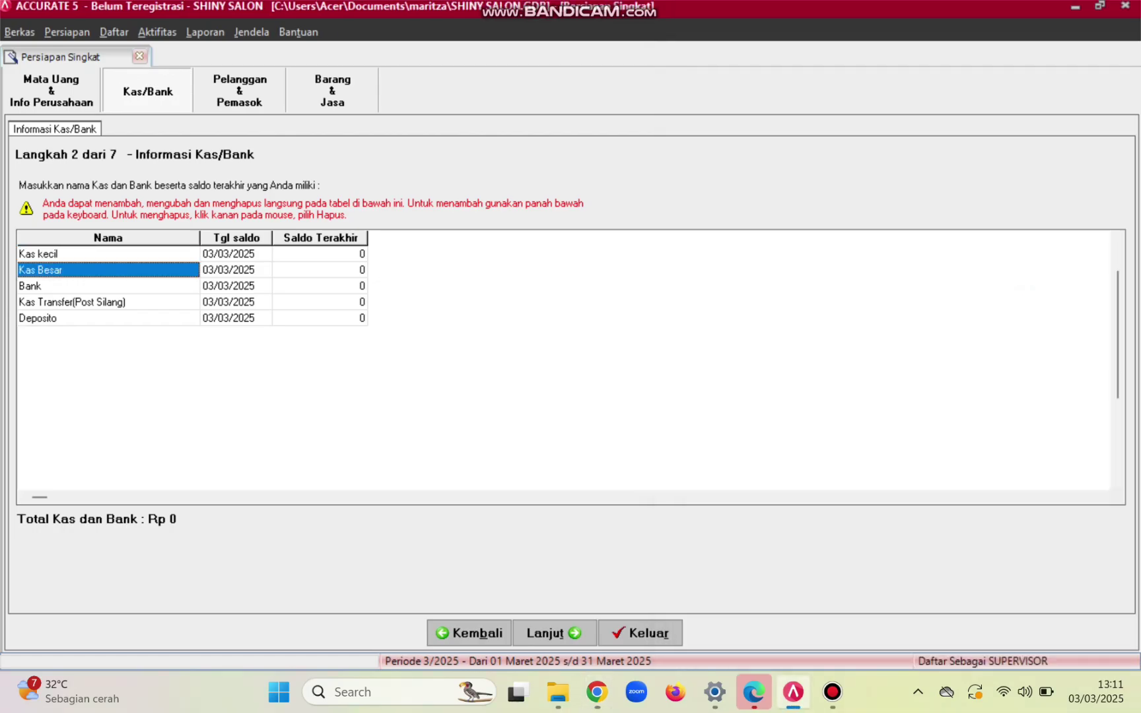
{"action": "right_click", "coordinate": [173, 261]}
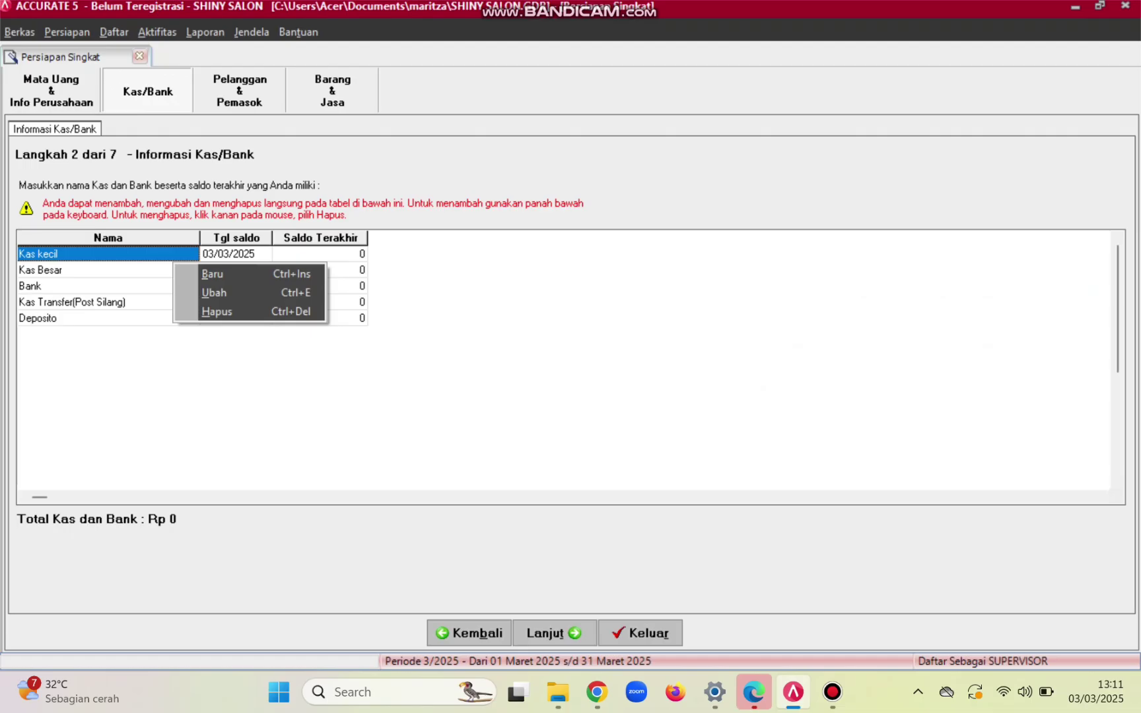
{"action": "left_click", "coordinate": [109, 286]}
{"action": "left_click", "coordinate": [107, 271]}
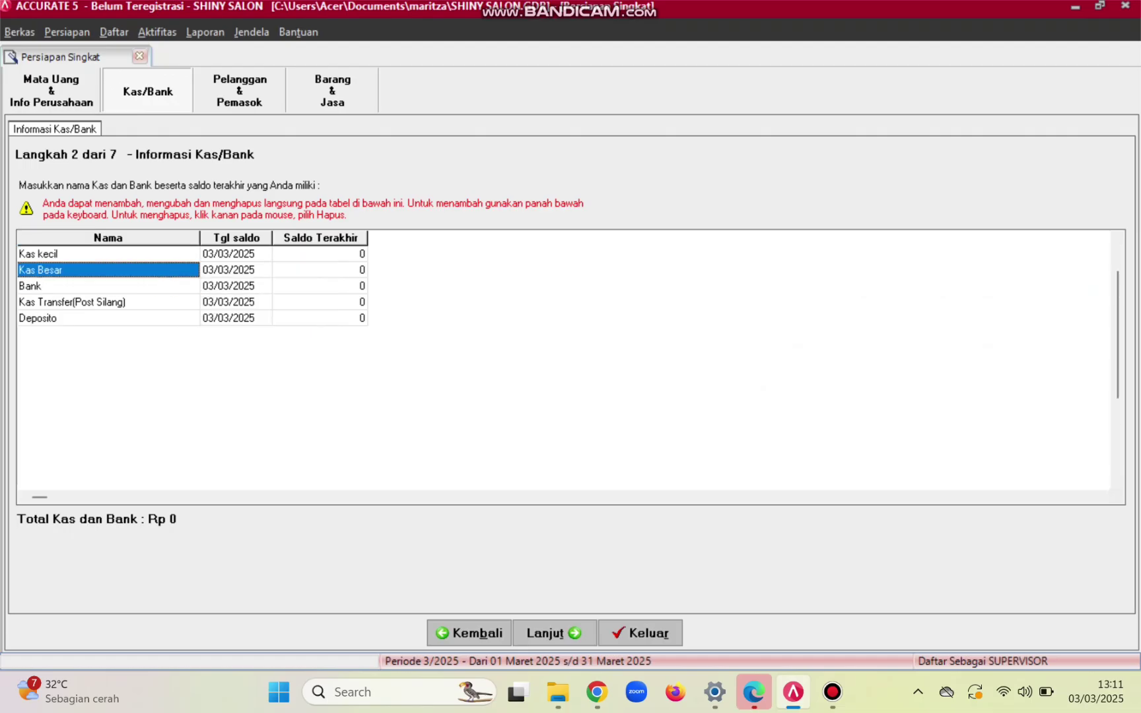
{"action": "right_click", "coordinate": [148, 270]}
{"action": "left_click", "coordinate": [191, 320]}
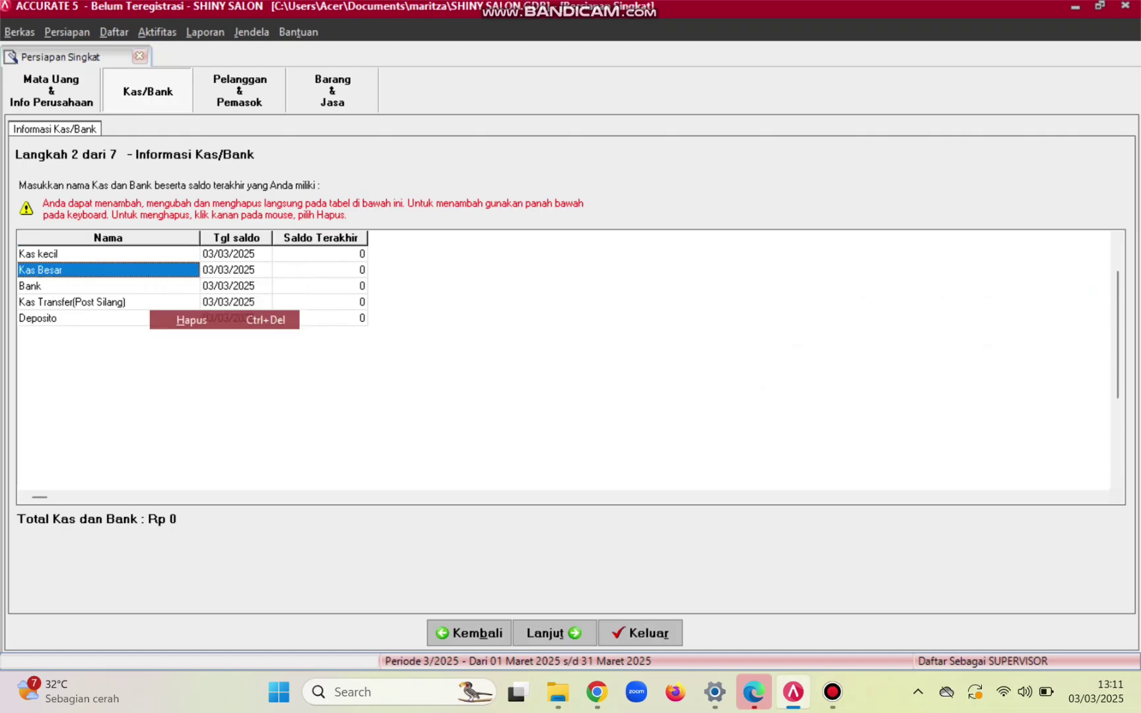
{"action": "key", "text": "Return"}
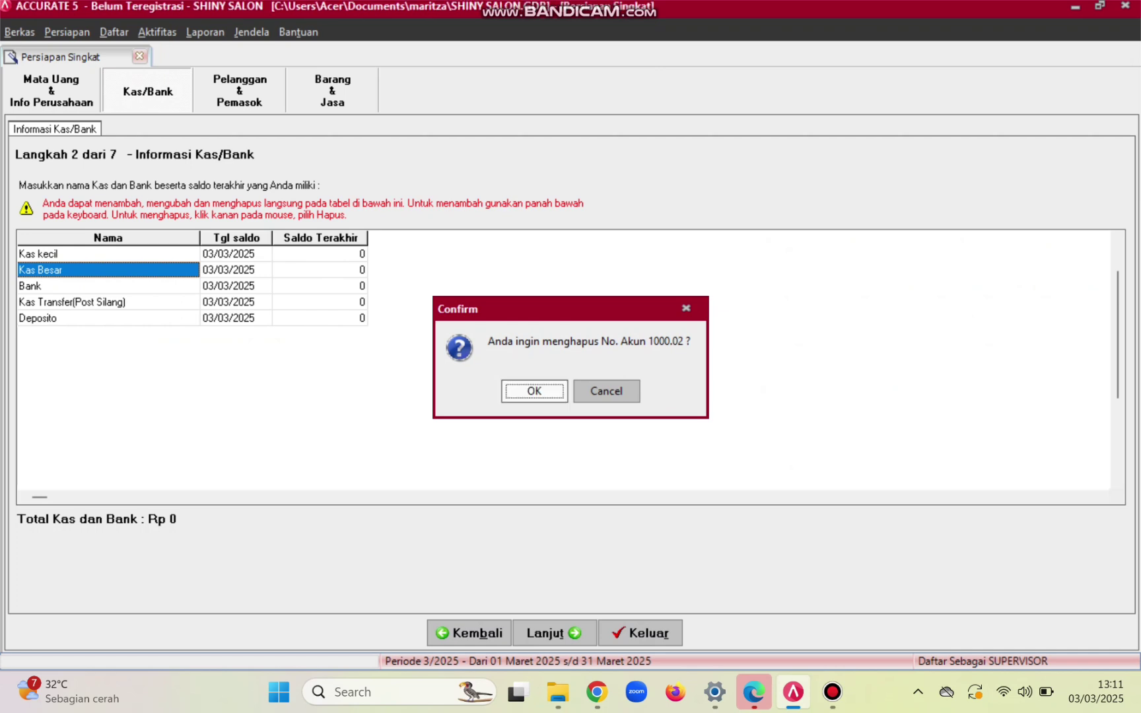
- Delete the Deposito and Kas Transfer accounts, leaving Kas kecil and Bank
{"action": "key", "text": "Down"}
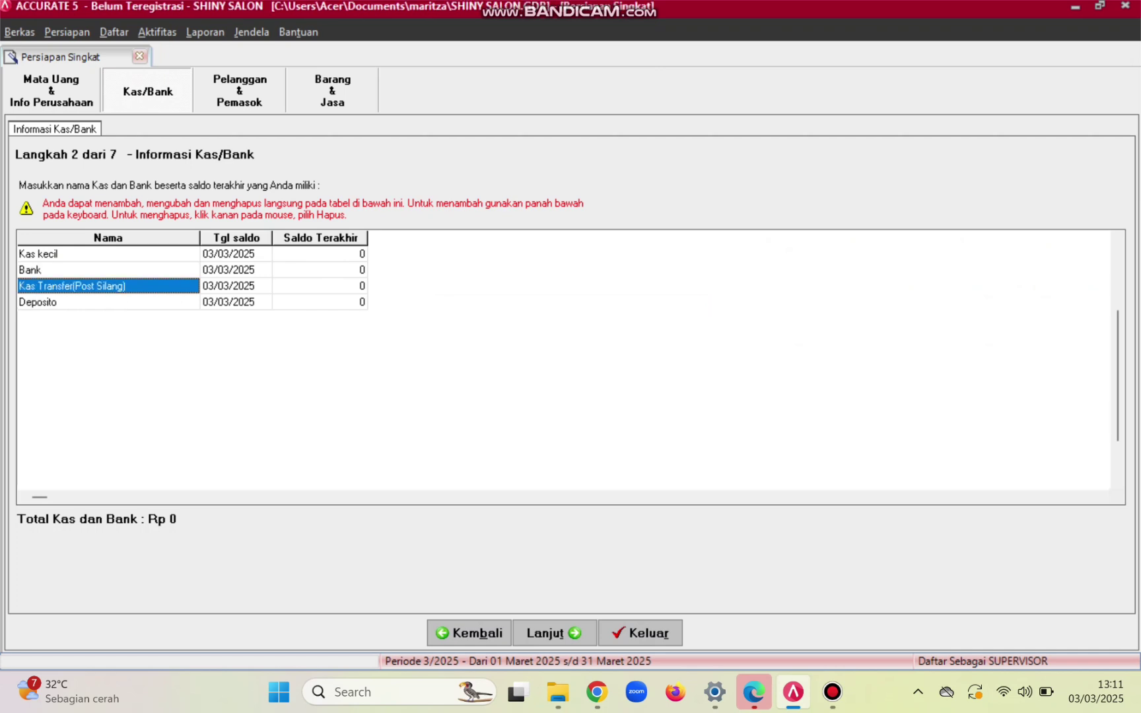
{"action": "right_click", "coordinate": [218, 301]}
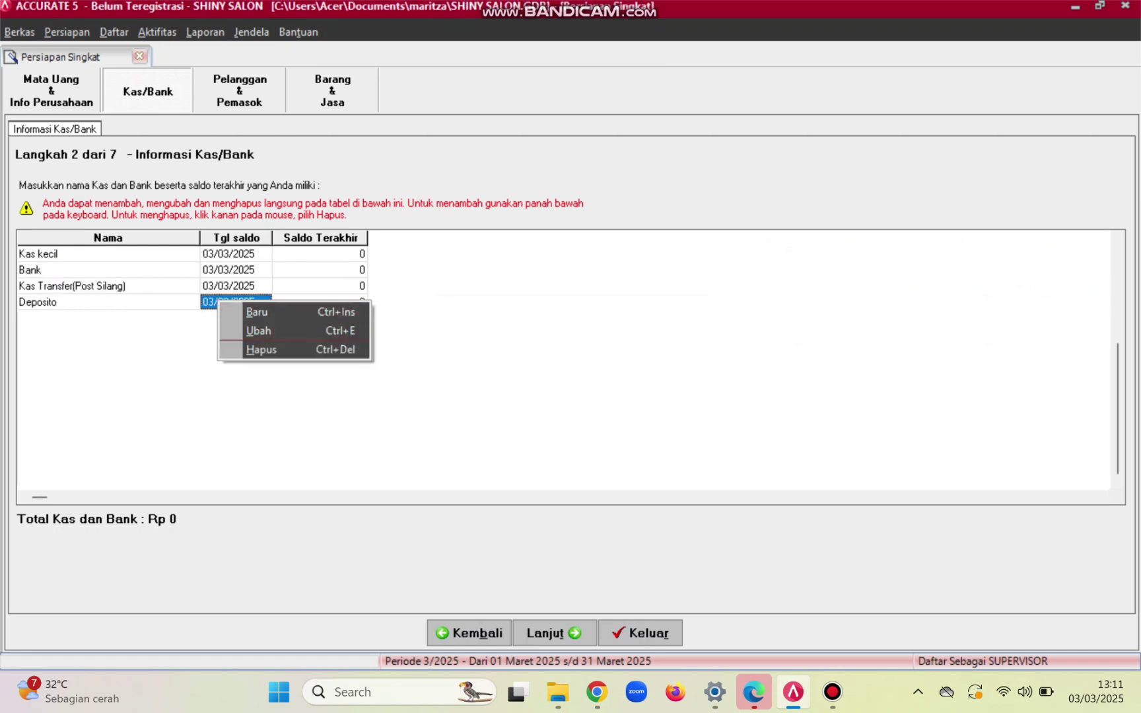
{"action": "left_click", "coordinate": [262, 350]}
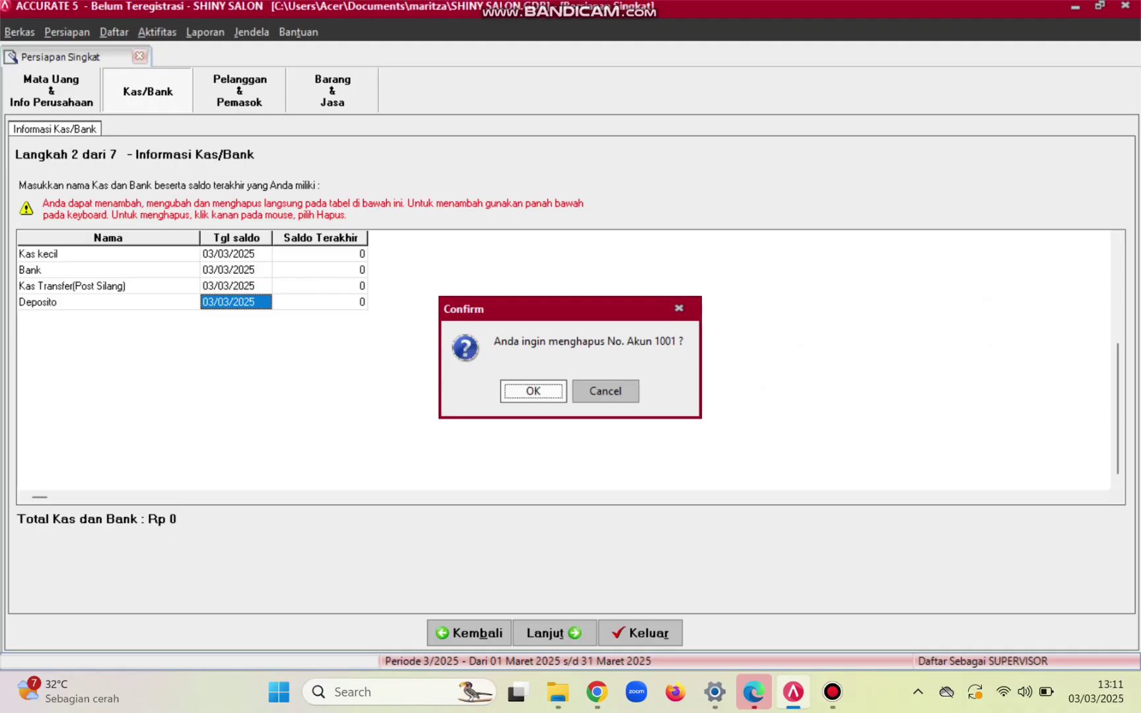
{"action": "key", "text": "Return"}
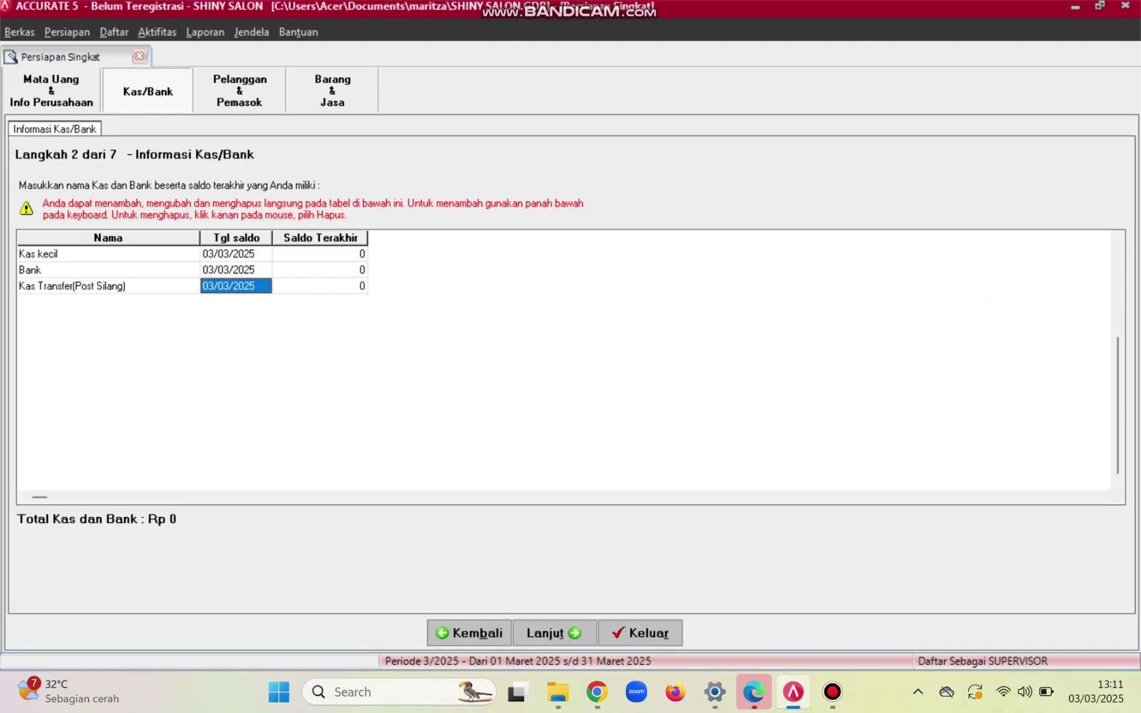
{"action": "right_click", "coordinate": [217, 280]}
{"action": "left_click", "coordinate": [258, 331]}
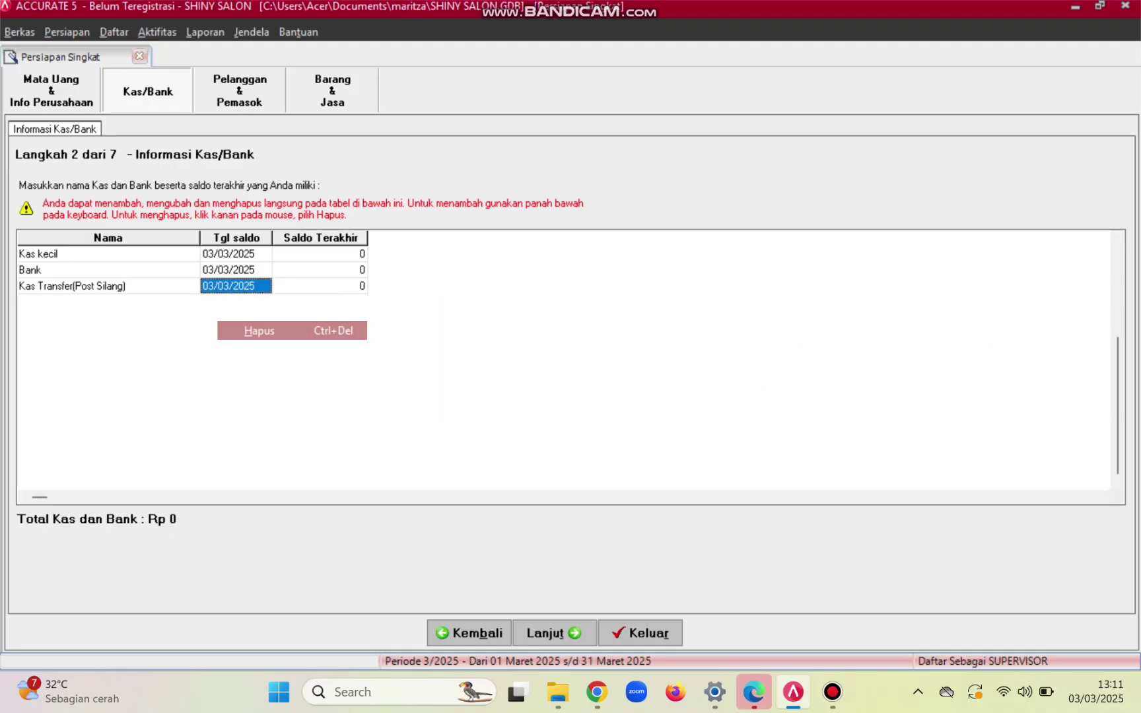
{"action": "key", "text": "Return"}
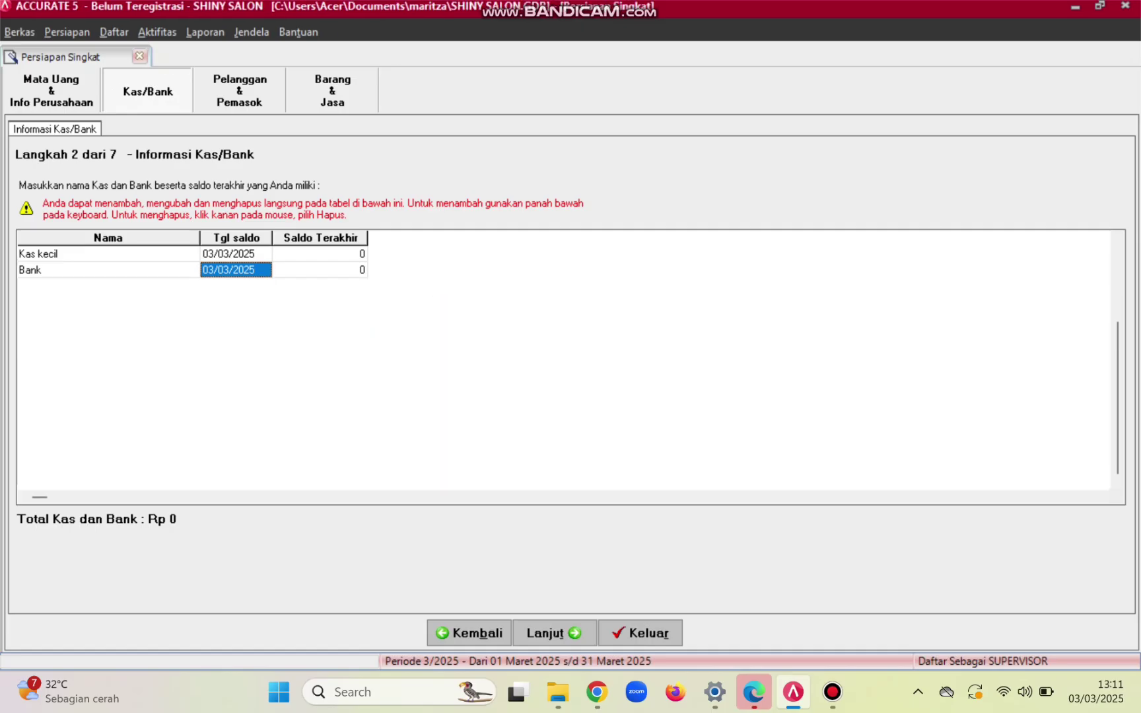
{"action": "left_click", "coordinate": [109, 255]}
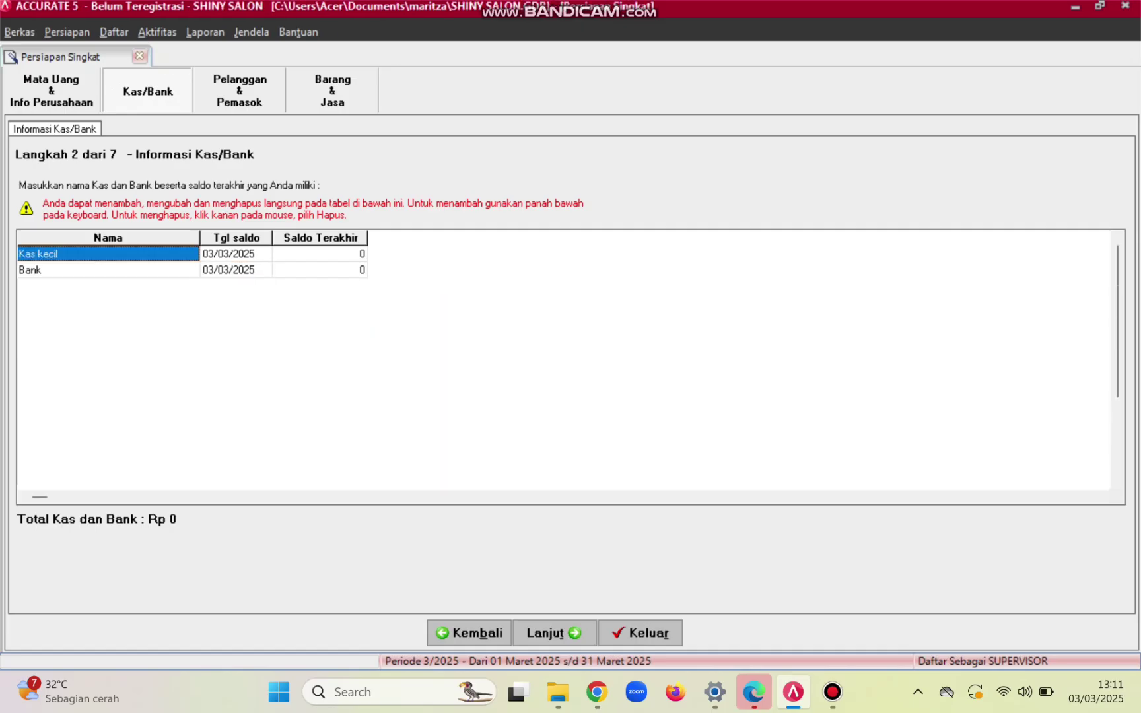
- Rename Kas kecil to Kas and set its balance date to 31/12/2015
{"action": "double_click", "coordinate": [47, 254]}
{"action": "key", "text": "BackSpace"}
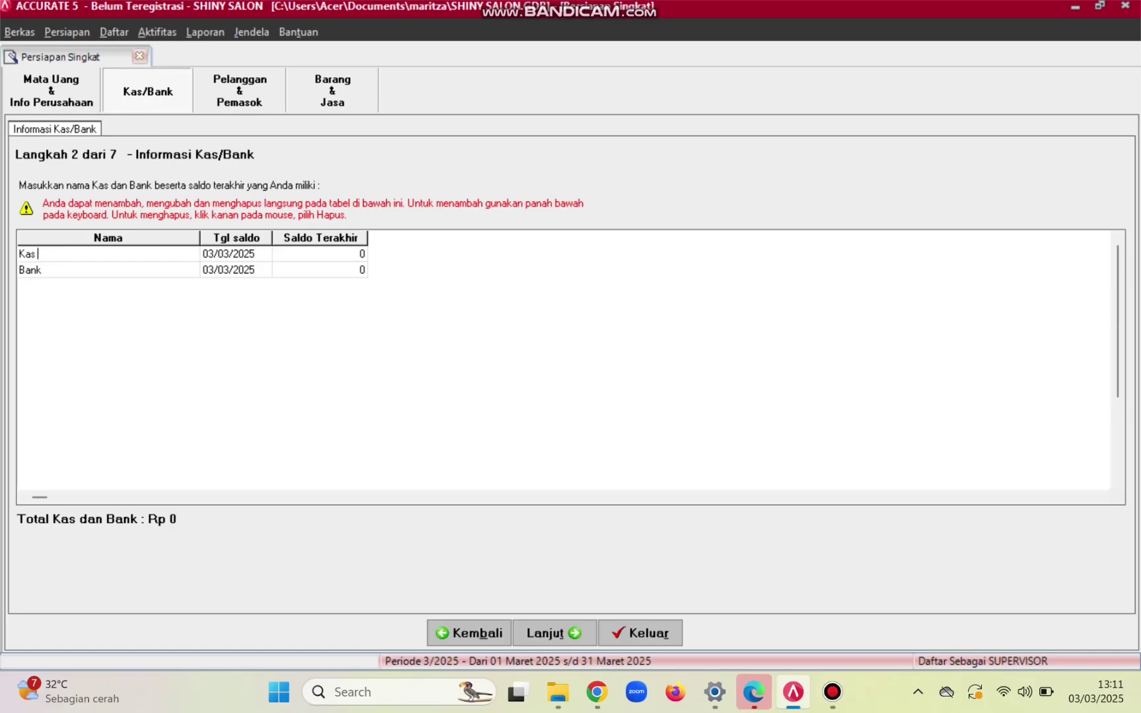
{"action": "left_click", "coordinate": [236, 254]}
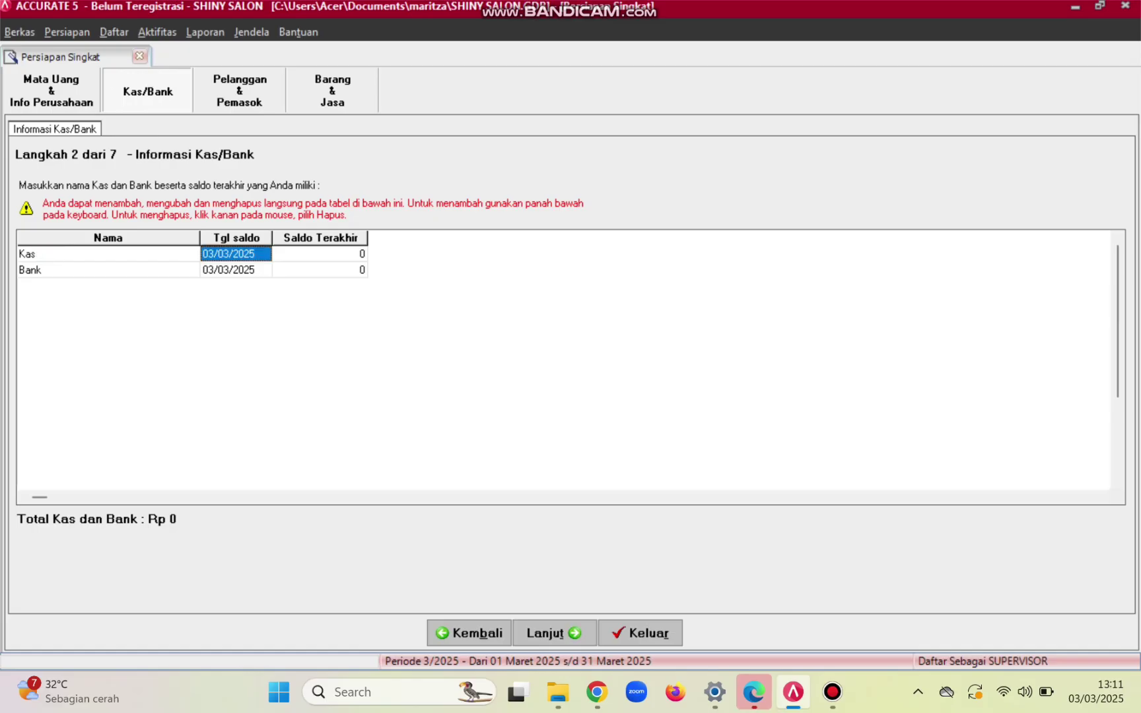
{"action": "key", "text": "BackSpace"}
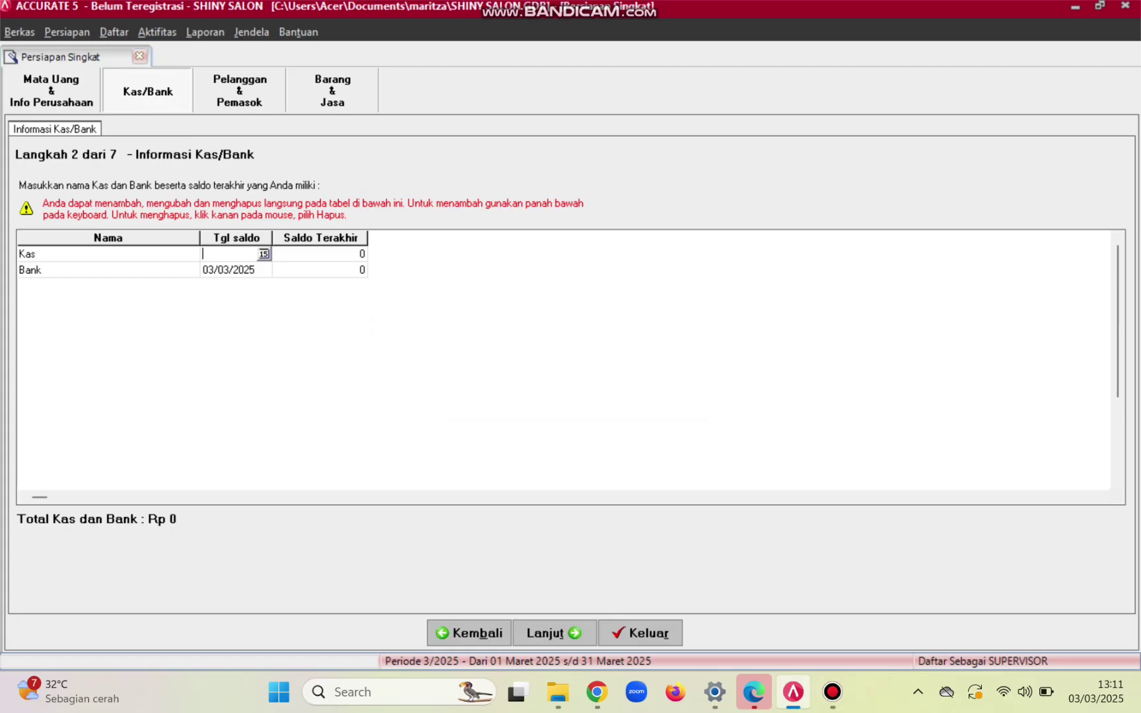
{"action": "type", "text": "31/12215"}
{"action": "key", "text": "Left"}
{"action": "key", "text": "Left"}
{"action": "key", "text": "Left"}
{"action": "key", "text": "Left"}
{"action": "type", "text": "/"}
{"action": "key", "text": "Tab"}
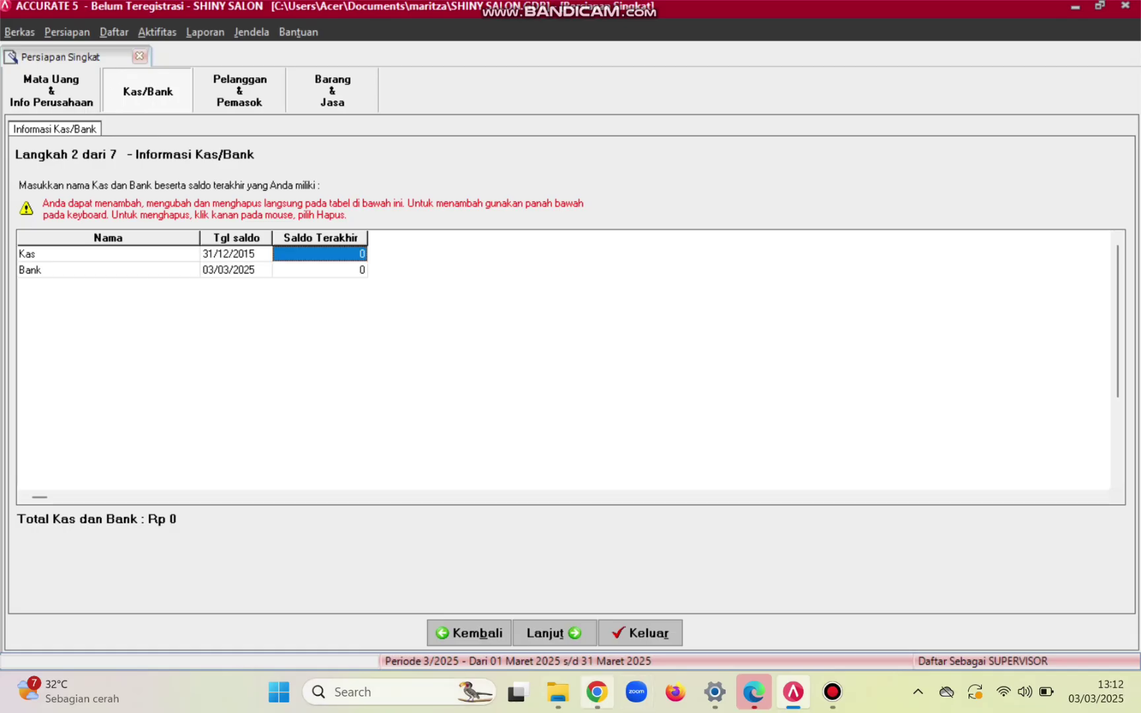
- Enter a closing balance of 10.000.000 for Kas
{"action": "left_click", "coordinate": [596, 692]}
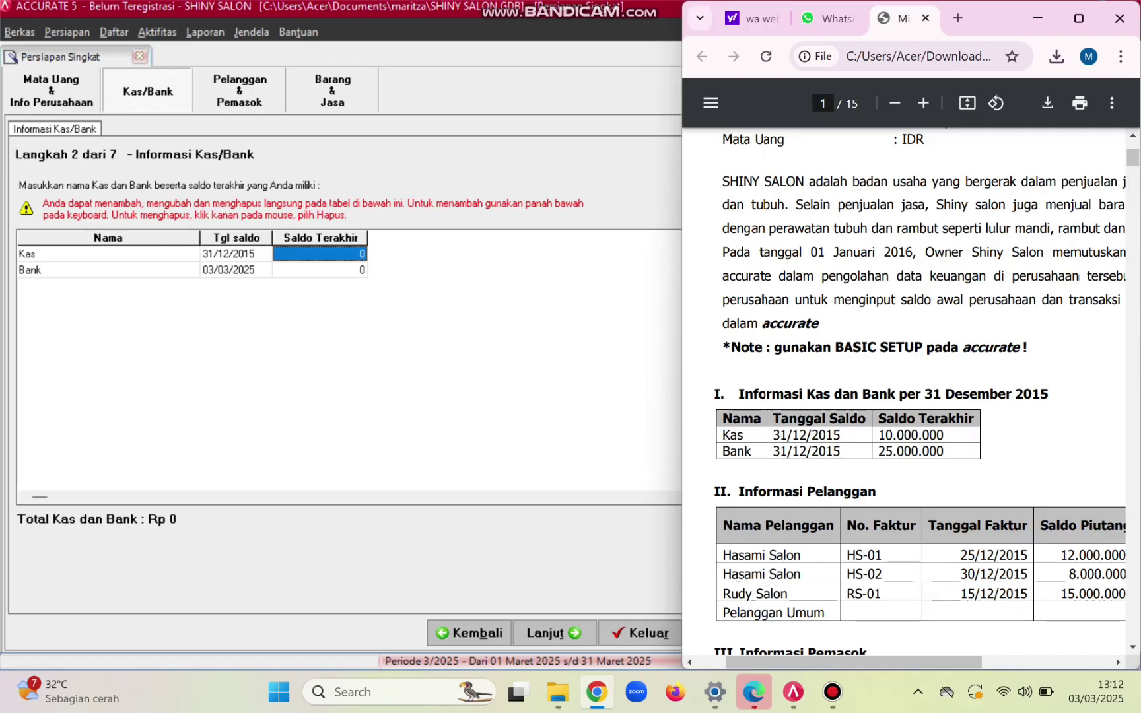
{"action": "left_click", "coordinate": [320, 254]}
{"action": "left_click", "coordinate": [320, 254]}
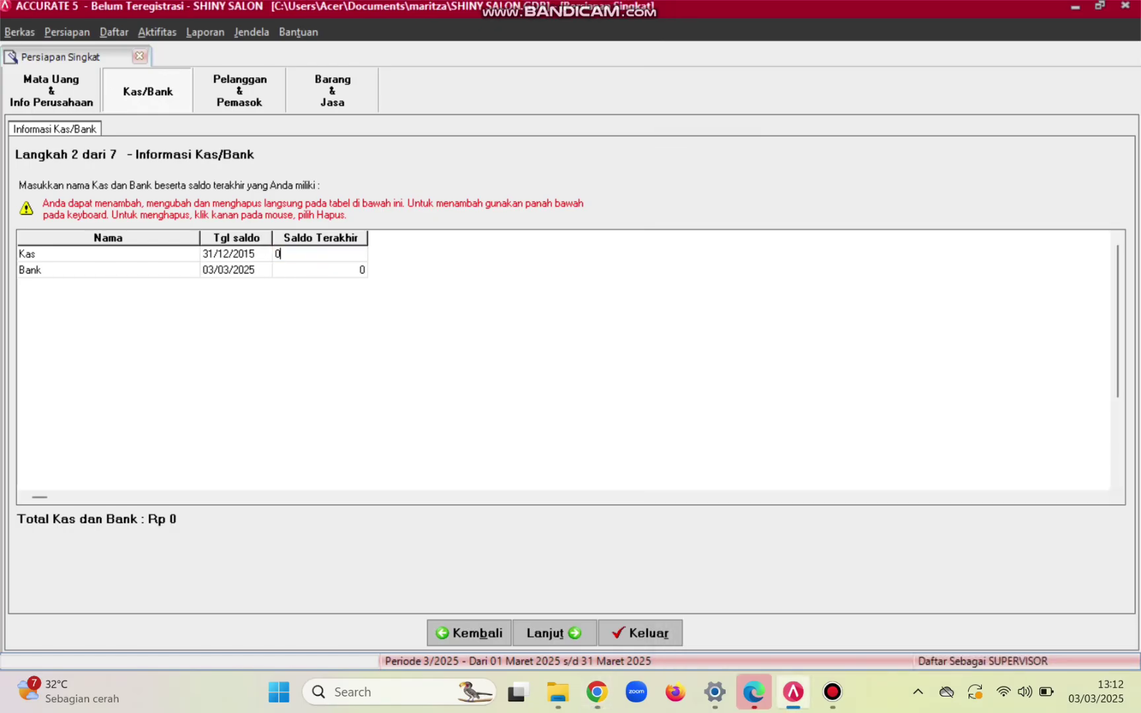
{"action": "type", "text": "10"}
{"action": "key", "text": "BackSpace"}
{"action": "key", "text": "BackSpace"}
{"action": "key", "text": "BackSpace"}
{"action": "type", "text": "10000000"}
{"action": "key", "text": "Return"}
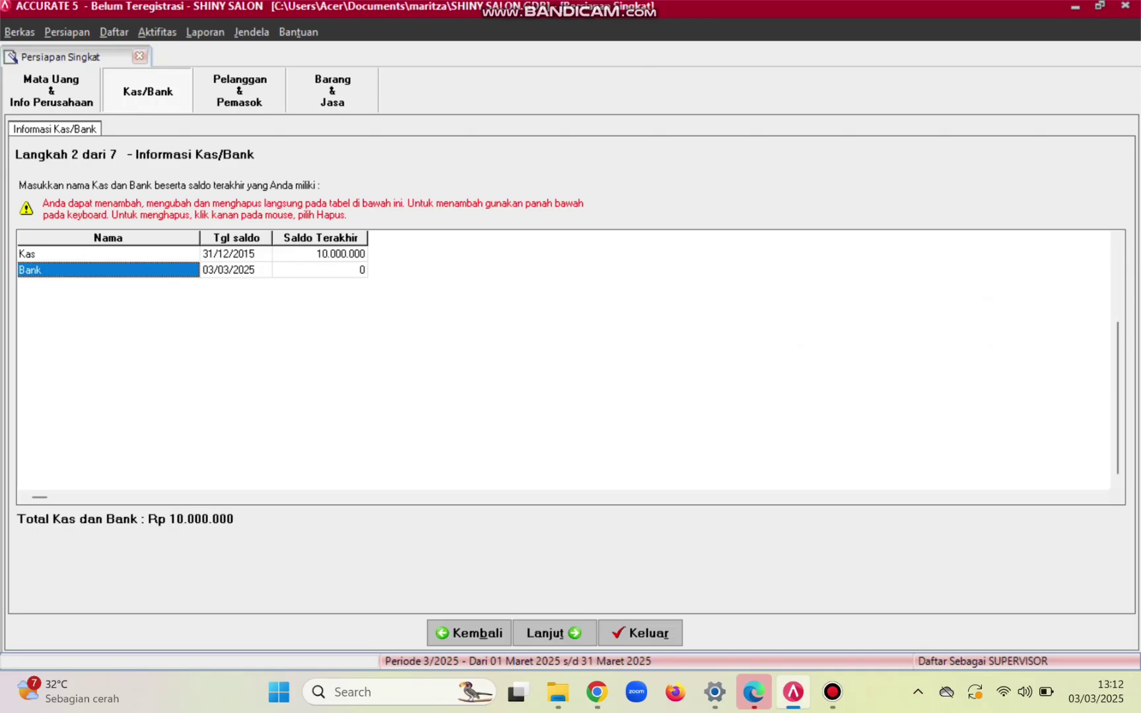
- Give Bank a 31/12/2015 balance date and a 25.000.000 closing balance
{"action": "key", "text": "Return"}
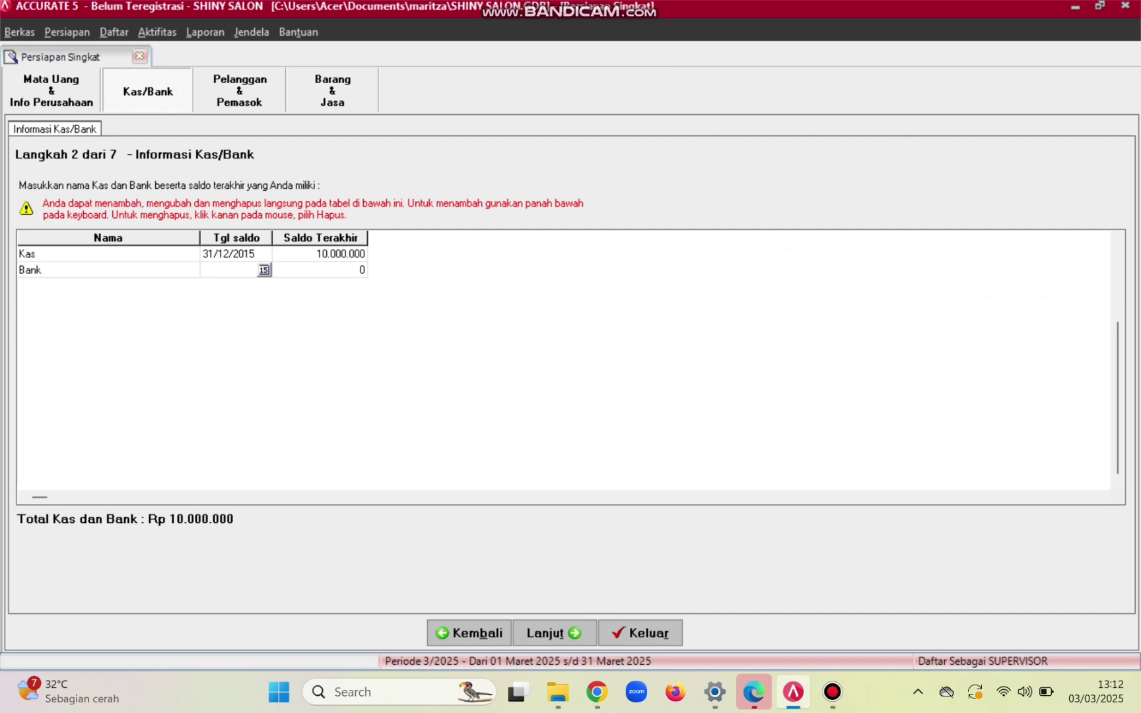
{"action": "type", "text": "31/12/2015"}
{"action": "key", "text": "Tab"}
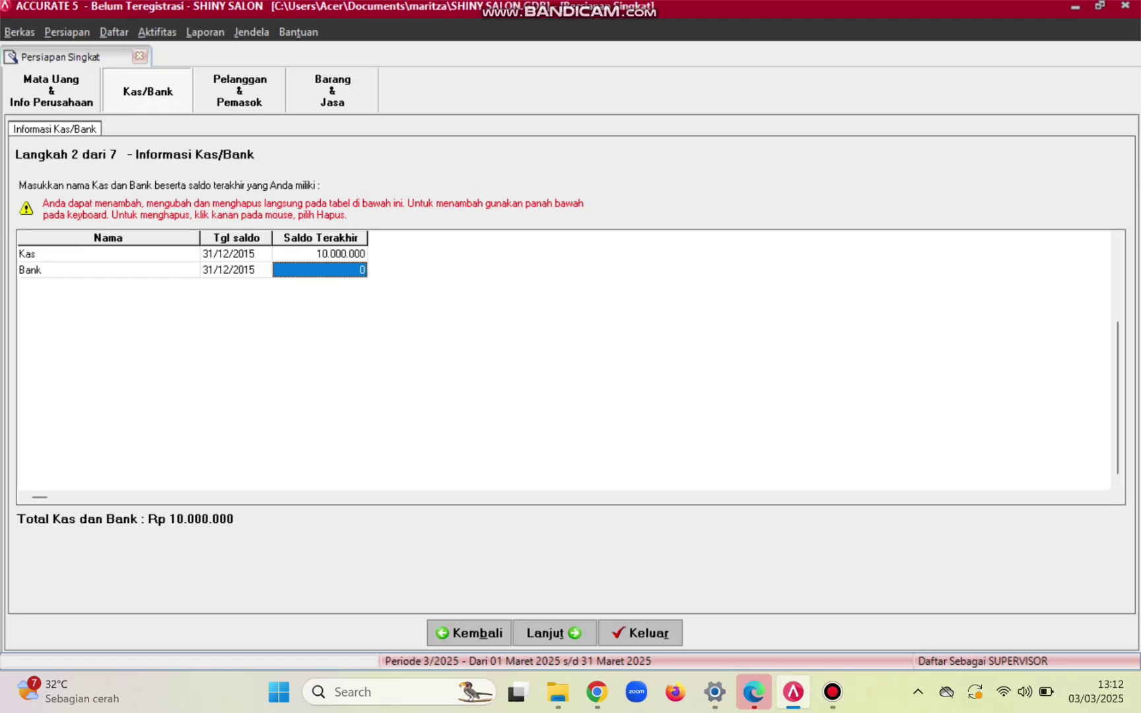
{"action": "left_click", "coordinate": [597, 691]}
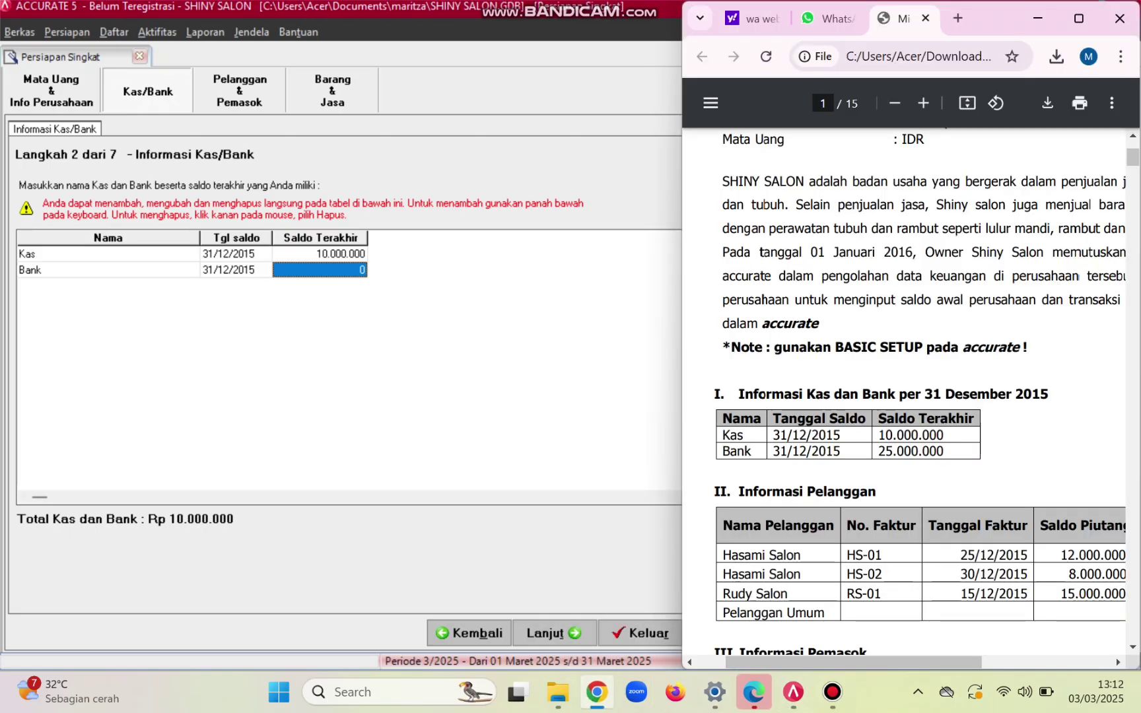
{"action": "left_click", "coordinate": [319, 270]}
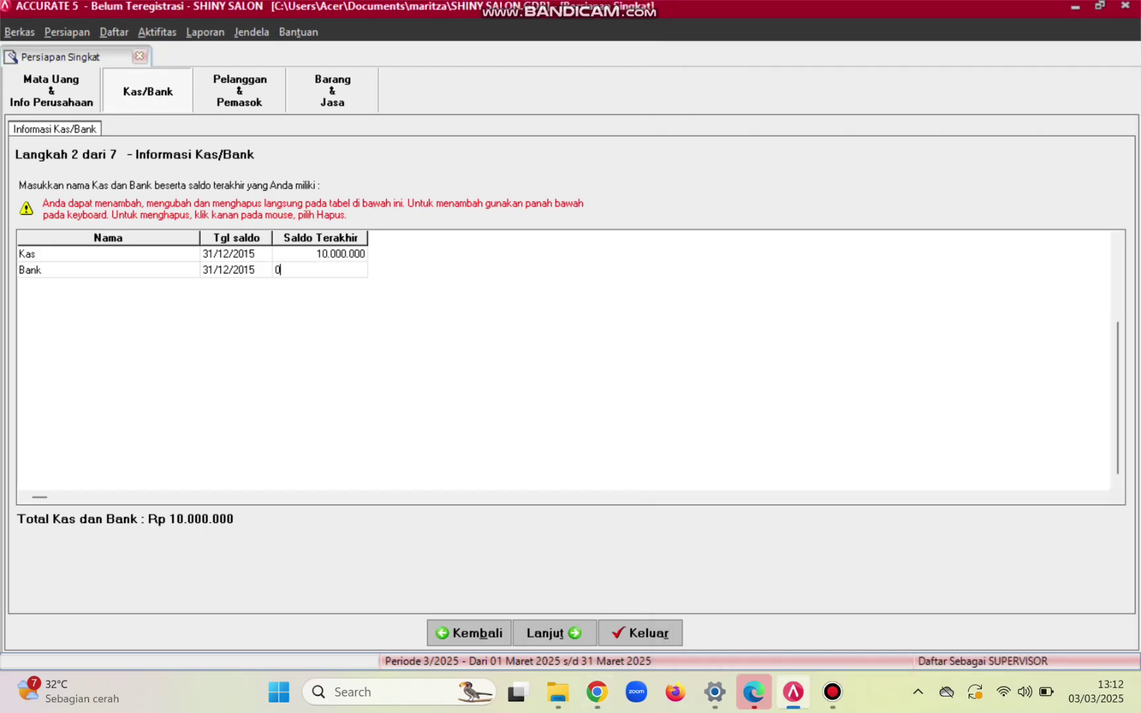
{"action": "type", "text": "2"}
{"action": "key", "text": "BackSpace"}
{"action": "key", "text": "BackSpace"}
{"action": "type", "text": "25"}
{"action": "type", "text": "000000"}
{"action": "key", "text": "Down"}
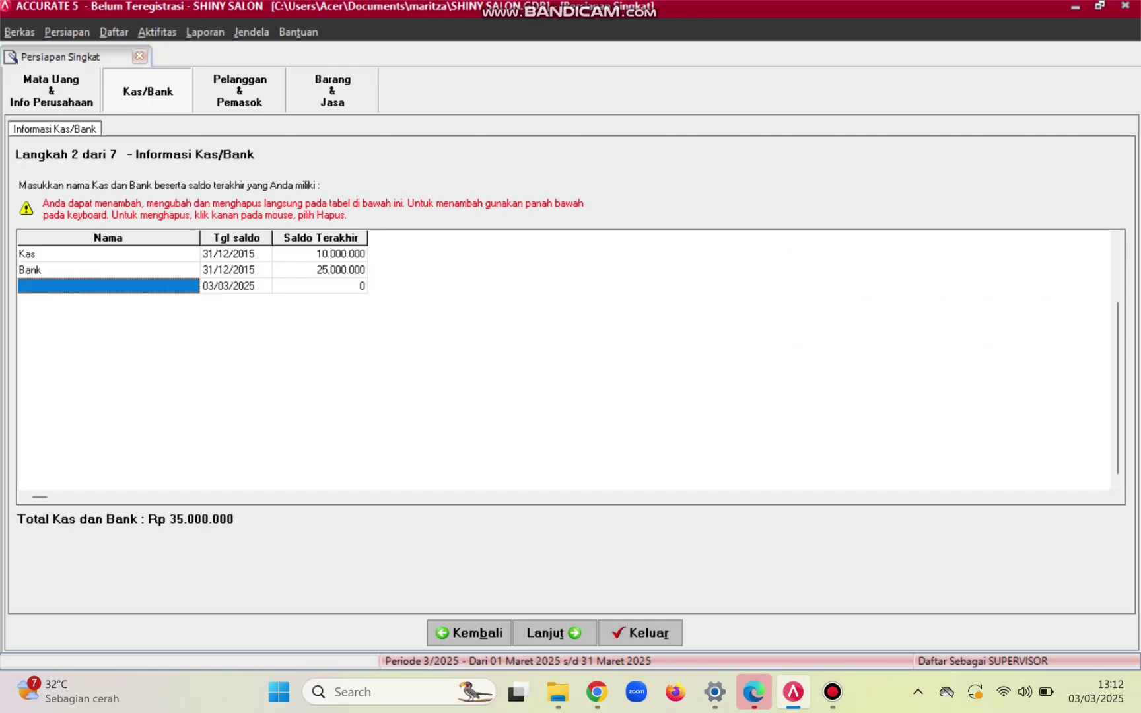
{"action": "left_click", "coordinate": [1099, 5]}
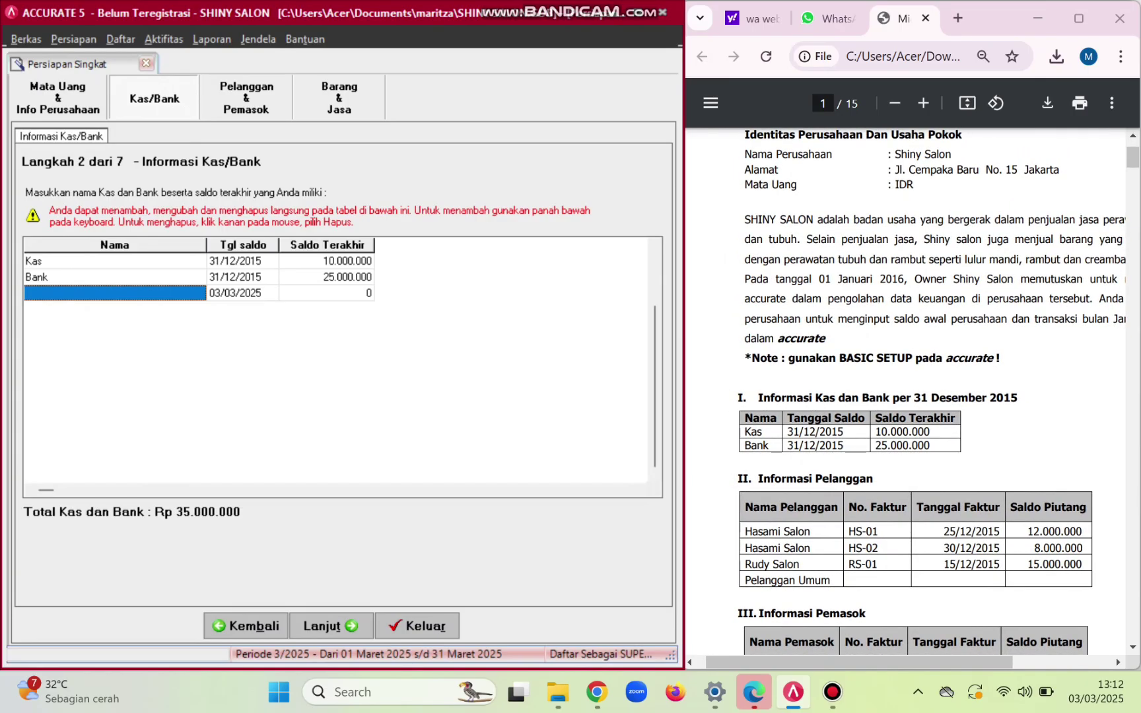
{"action": "scroll", "coordinate": [931, 393], "scroll_direction": "down", "scroll_amount": 2}
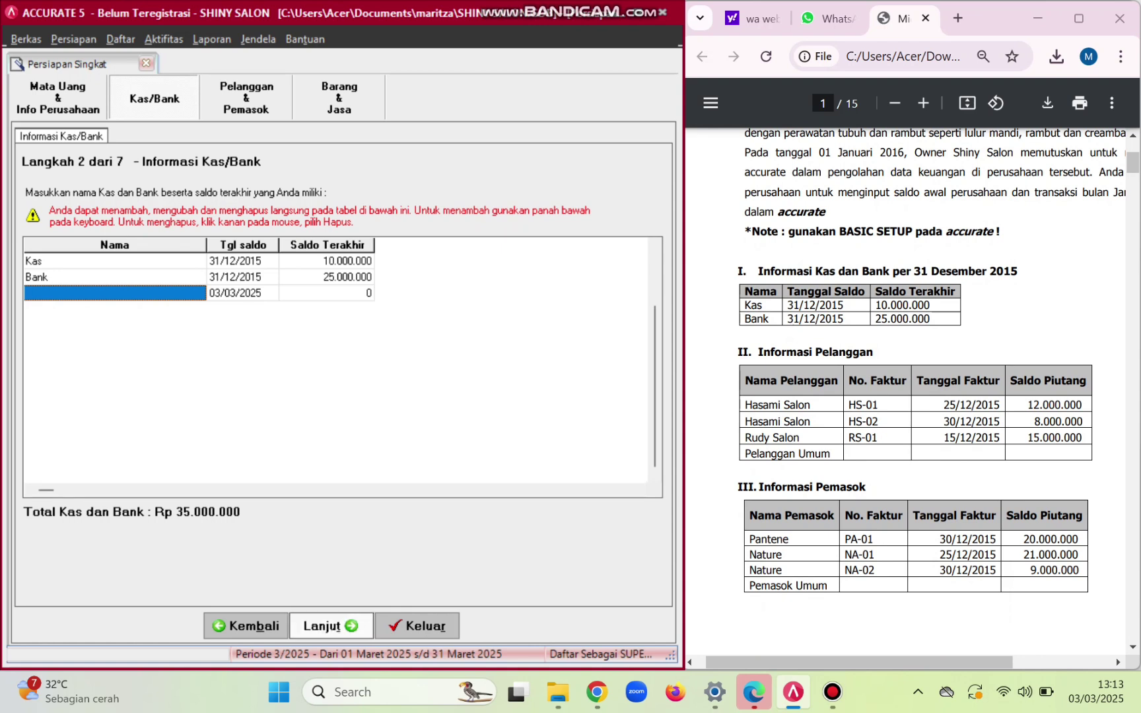
- Move on to the customer information step and insert a new customer row
{"action": "left_click", "coordinate": [330, 626]}
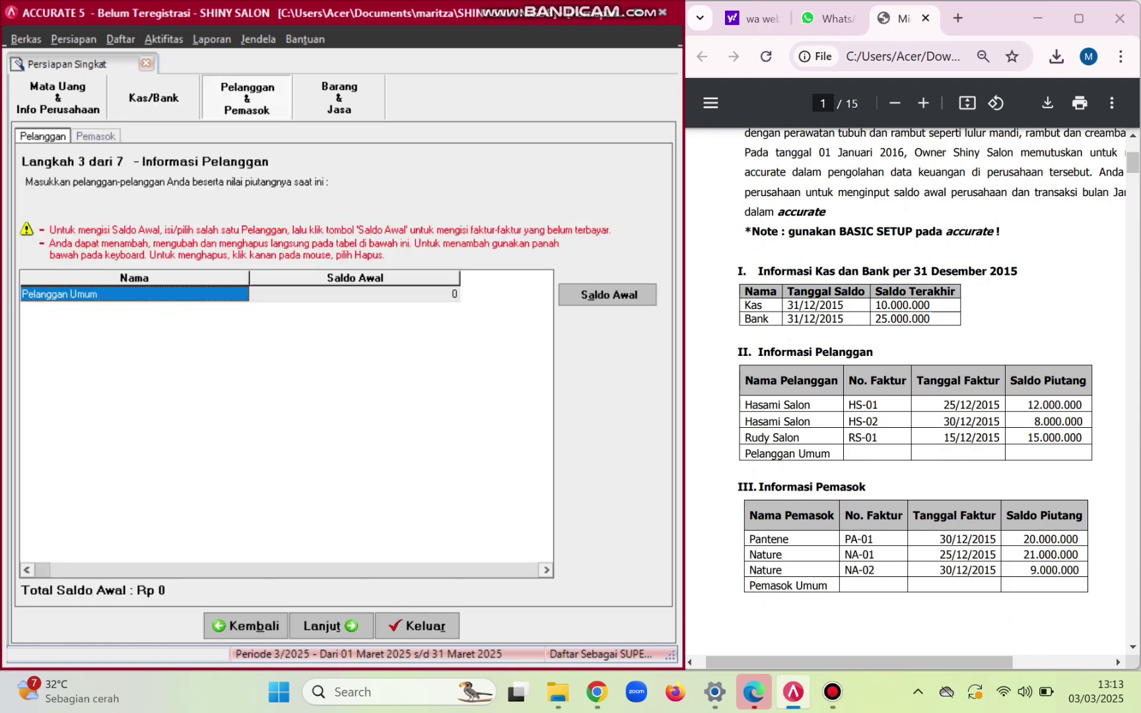
{"action": "key", "text": "Return"}
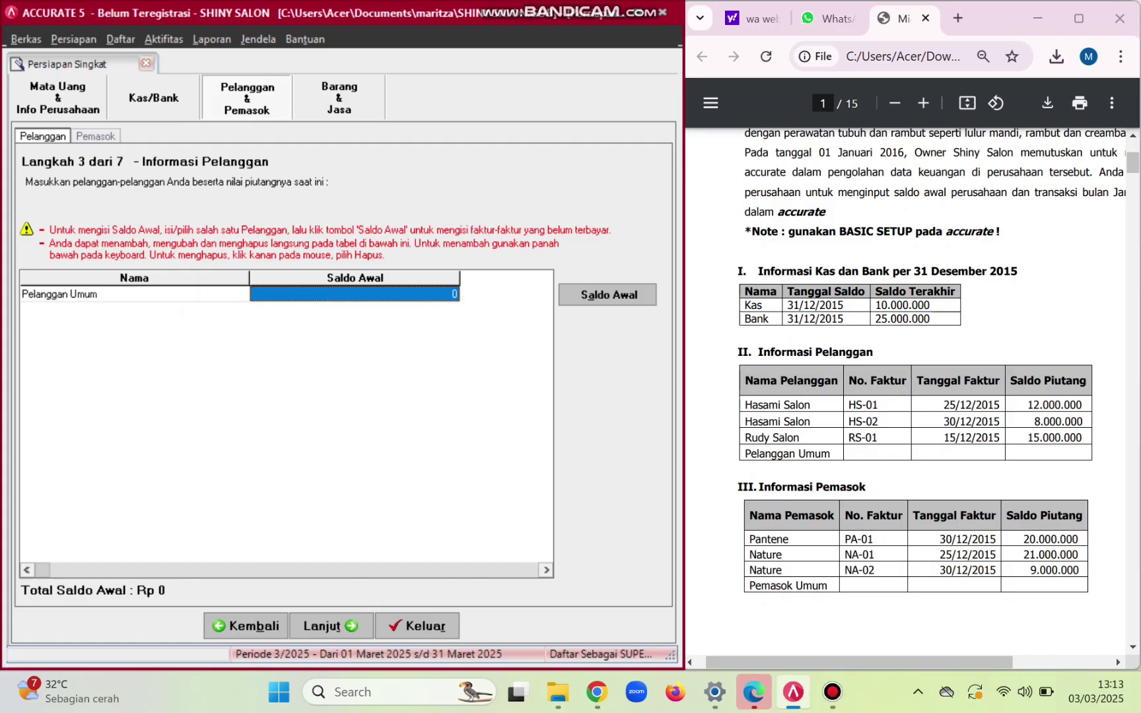
{"action": "key", "text": "Return"}
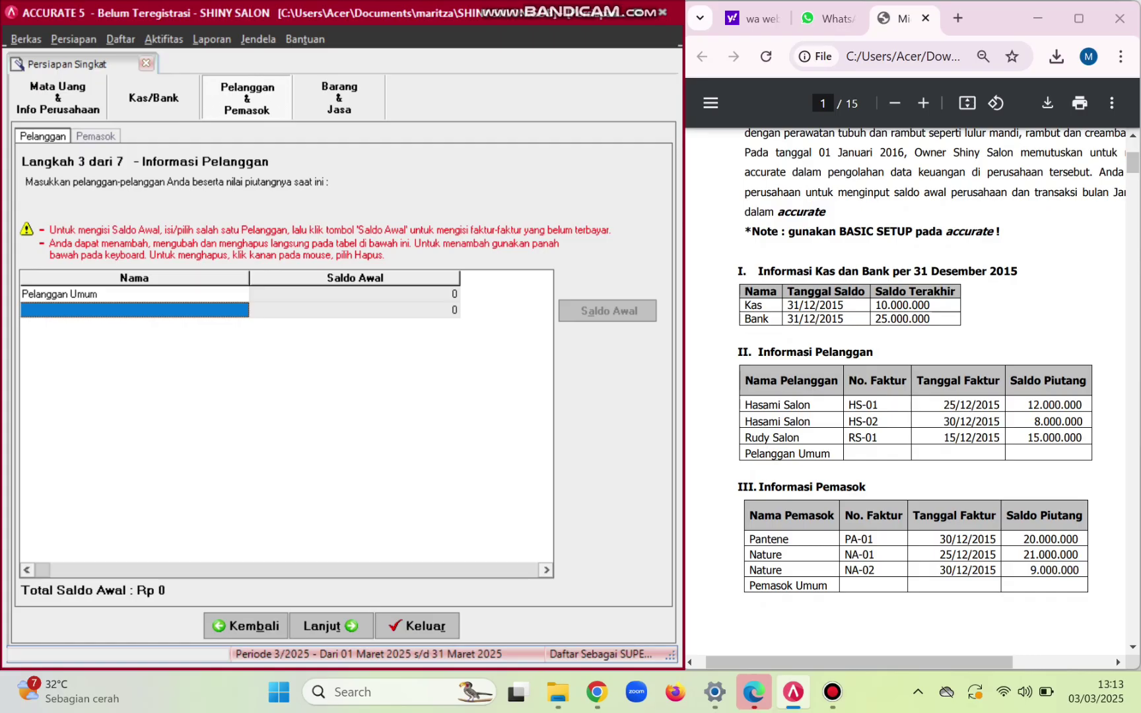
- Name the new customer Hasami Salon and open its opening-balance details
{"action": "left_click", "coordinate": [135, 310]}
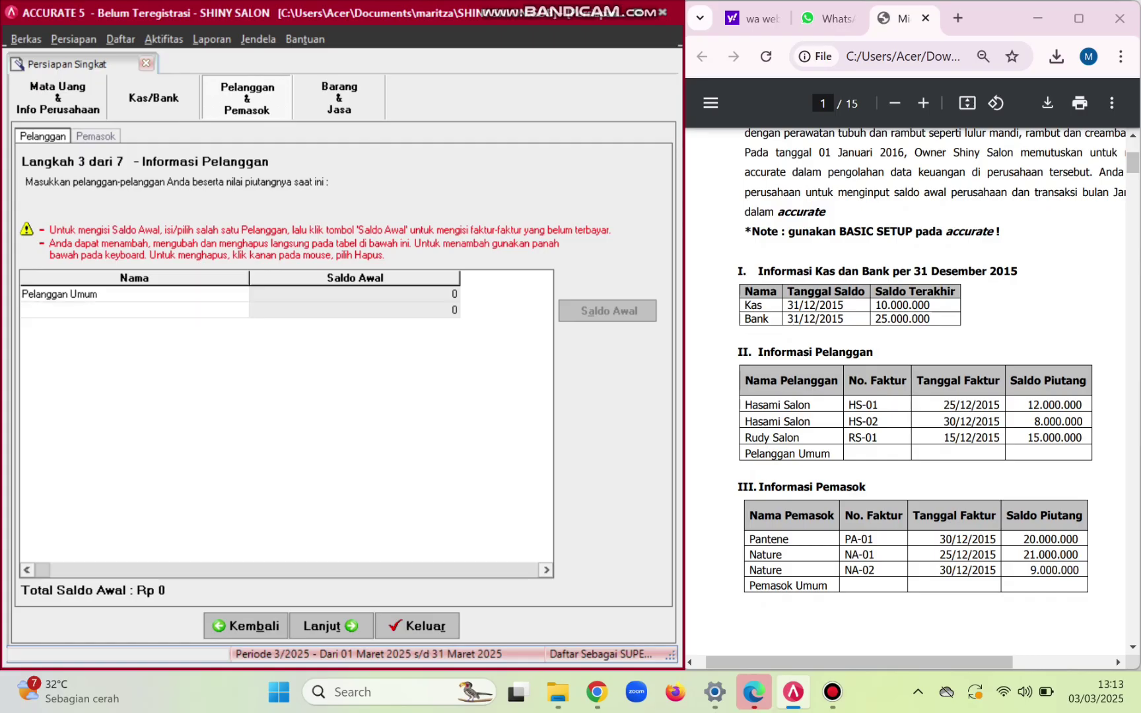
{"action": "type", "text": "H"}
{"action": "key", "text": "Caps_Lock"}
{"action": "type", "text": "asami"}
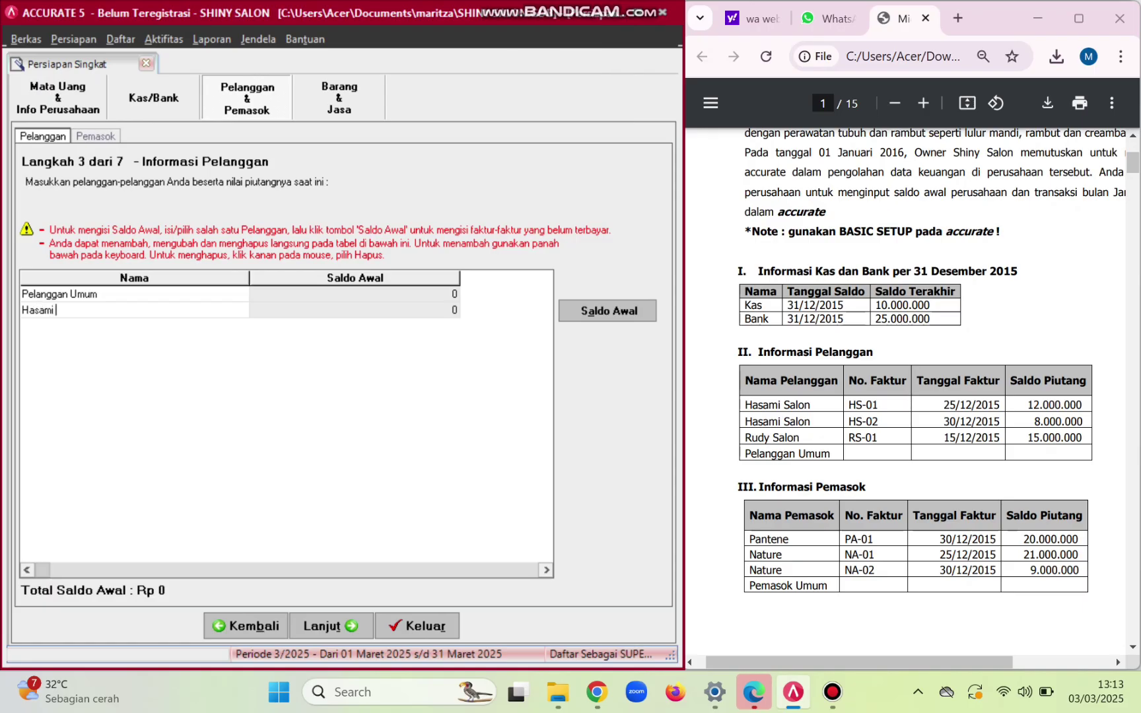
{"action": "key", "text": "Caps_Lock"}
{"action": "type", "text": "S"}
{"action": "key", "text": "Caps_Lock"}
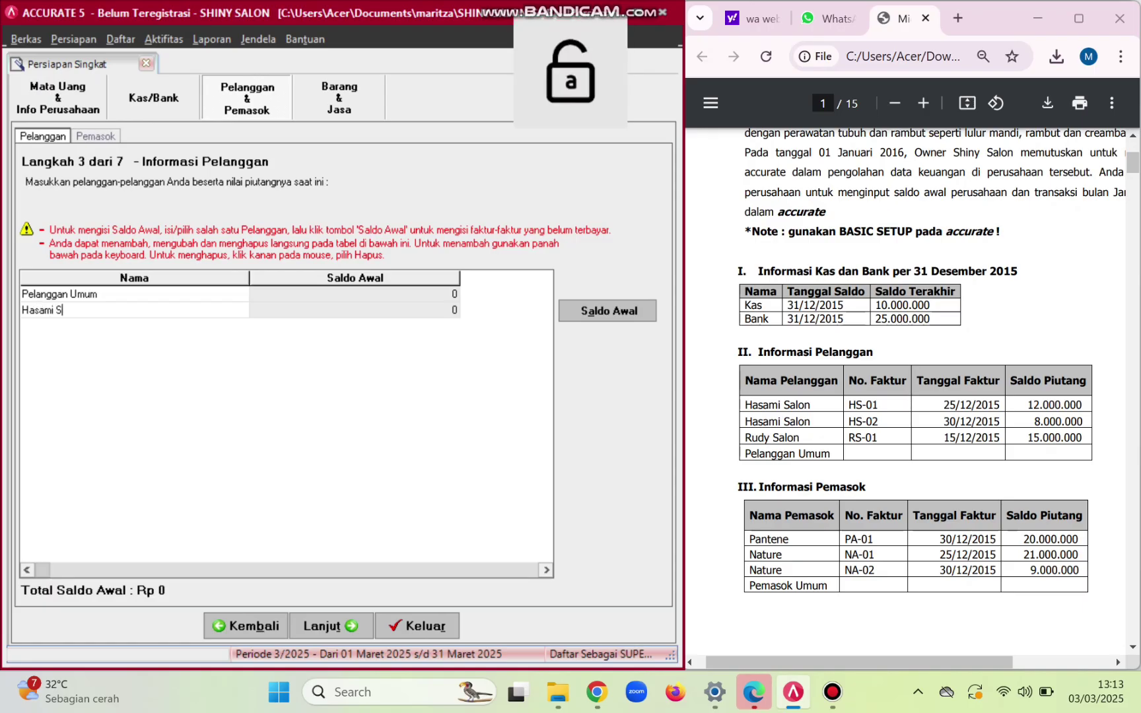
{"action": "type", "text": "alon"}
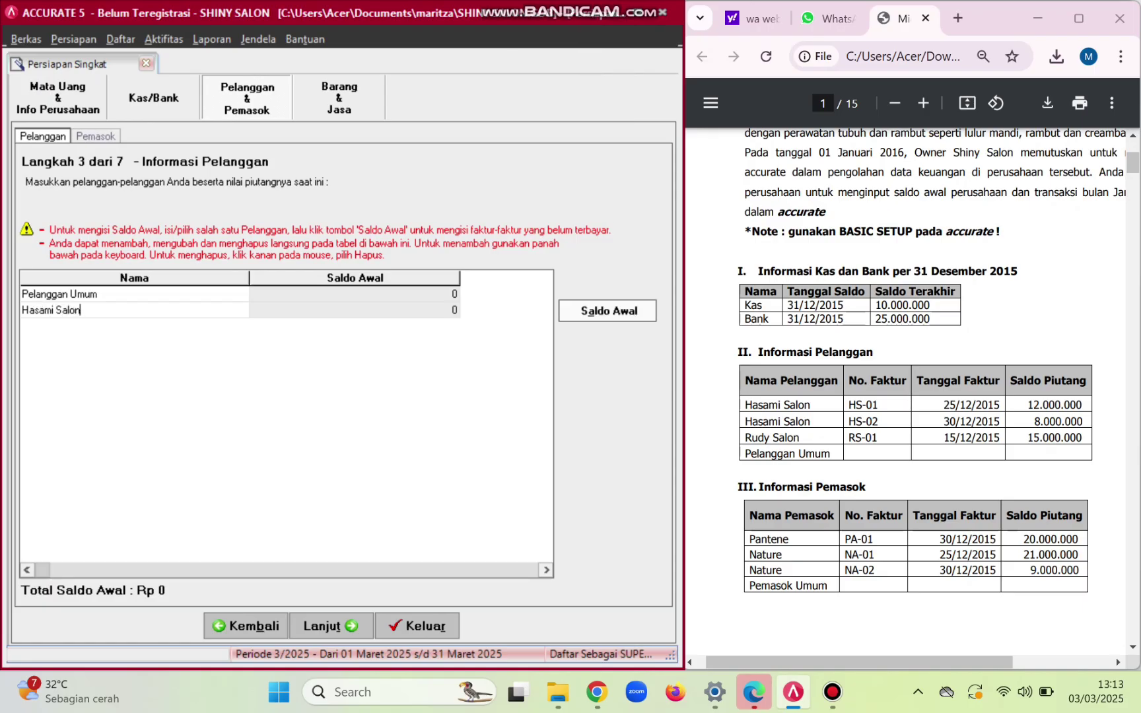
{"action": "left_click", "coordinate": [608, 310]}
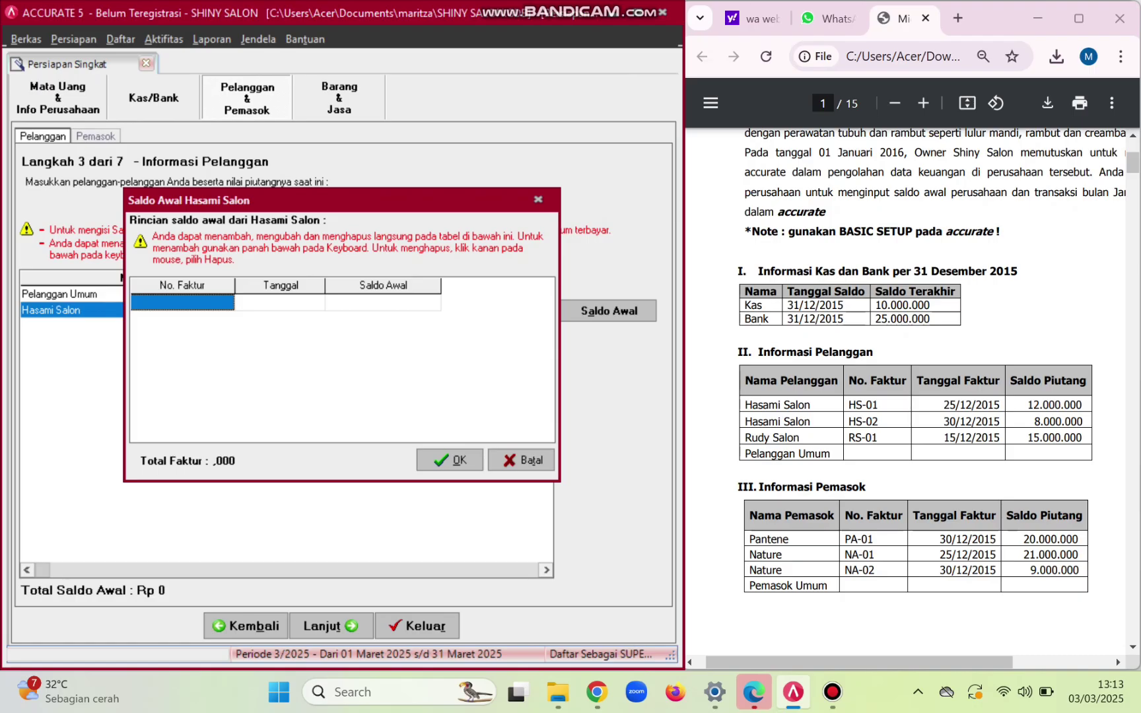
- Enter invoice HS-01 dated 25/12/2015 for 12.000.000
{"action": "key", "text": "Caps_Lock"}
{"action": "type", "text": "HS-01"}
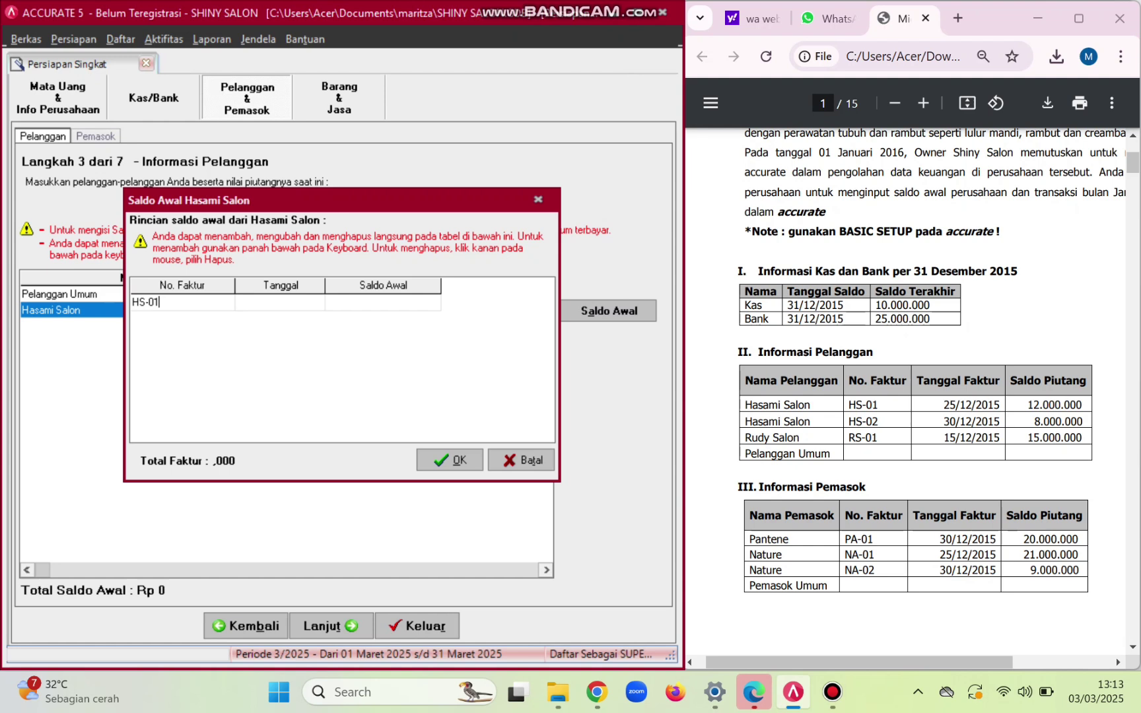
{"action": "key", "text": "Tab"}
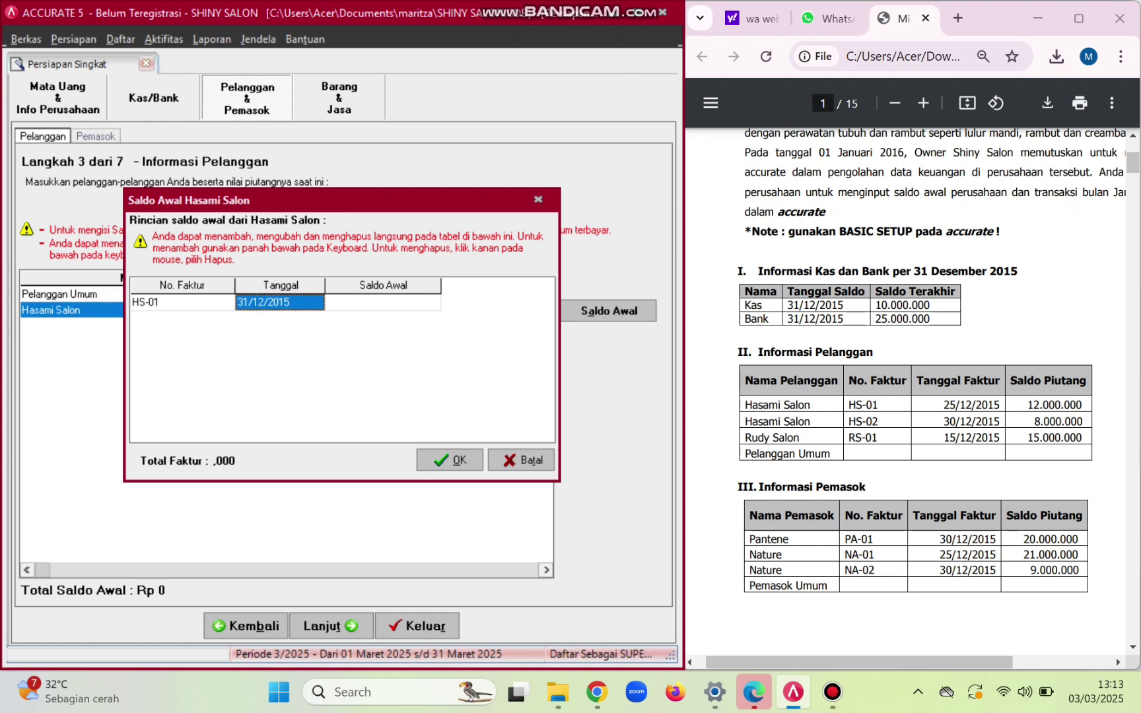
{"action": "left_click", "coordinate": [291, 302]}
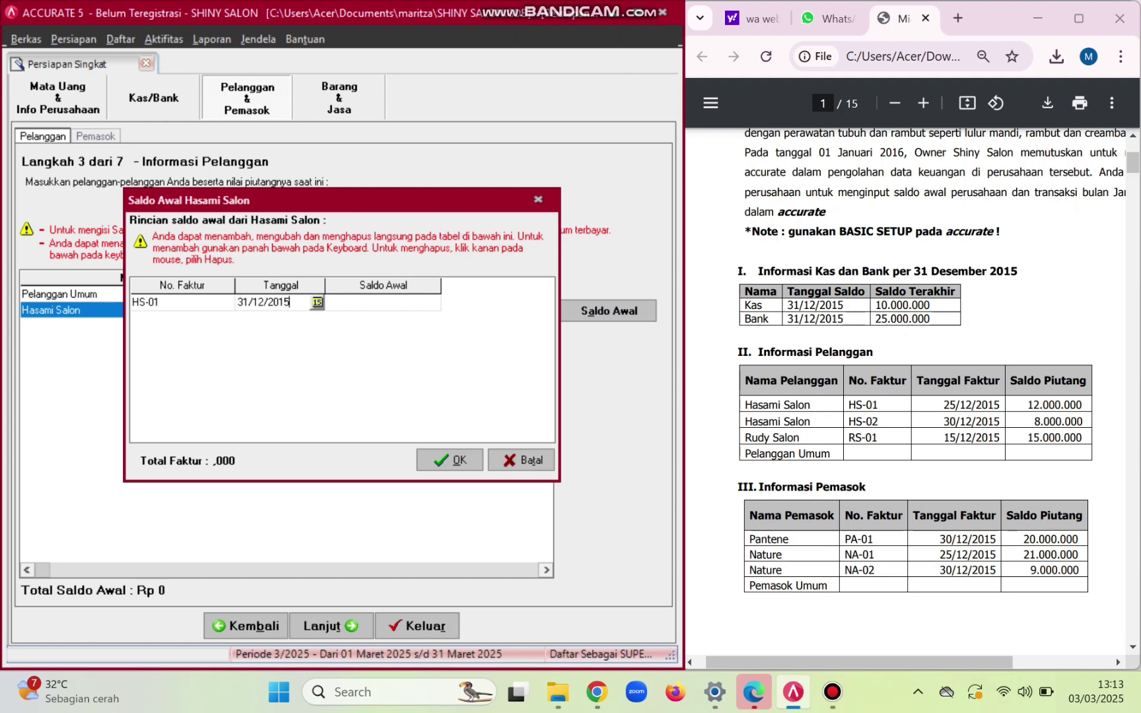
{"action": "key", "text": "shift+Home"}
{"action": "key", "text": "Home"}
{"action": "key", "text": "Right"}
{"action": "key", "text": "Right"}
{"action": "key", "text": "BackSpace"}
{"action": "key", "text": "BackSpace"}
{"action": "type", "text": "25"}
{"action": "key", "text": "Tab"}
{"action": "type", "text": "12.000.000"}
{"action": "key", "text": "Down"}
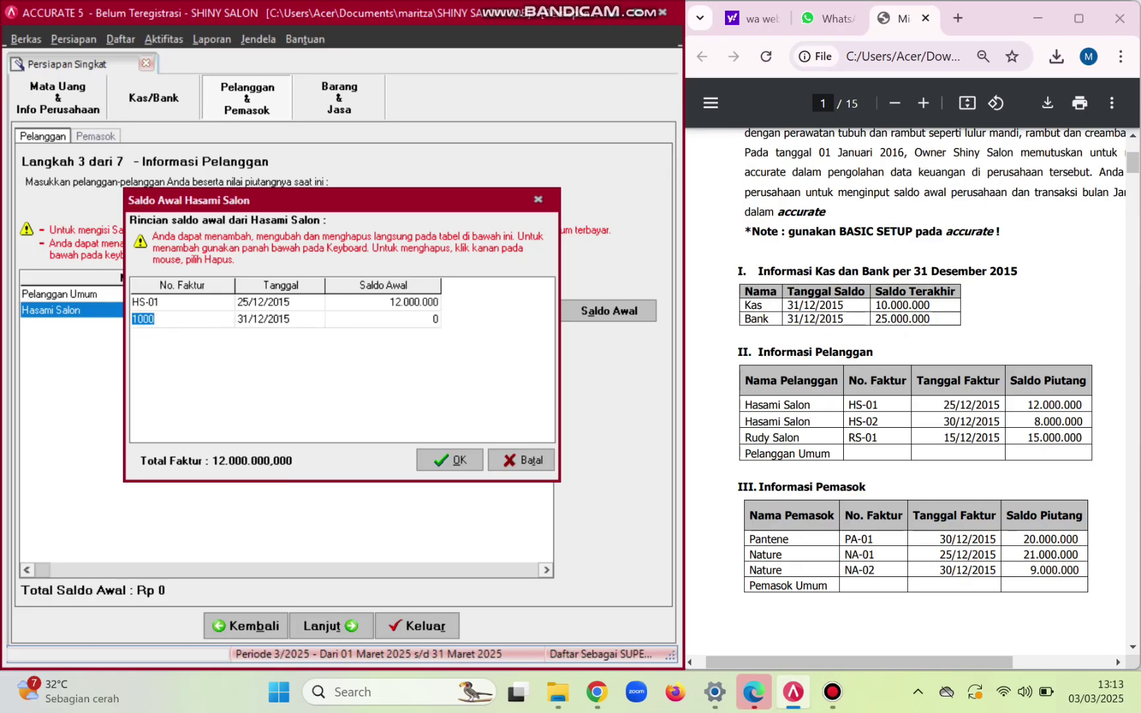
- Add invoice HS-02 dated 30/12/2015 for 8.000.000 and confirm the balances
{"action": "key", "text": "BackSpace"}
{"action": "type", "text": "HS-02"}
{"action": "key", "text": "Tab"}
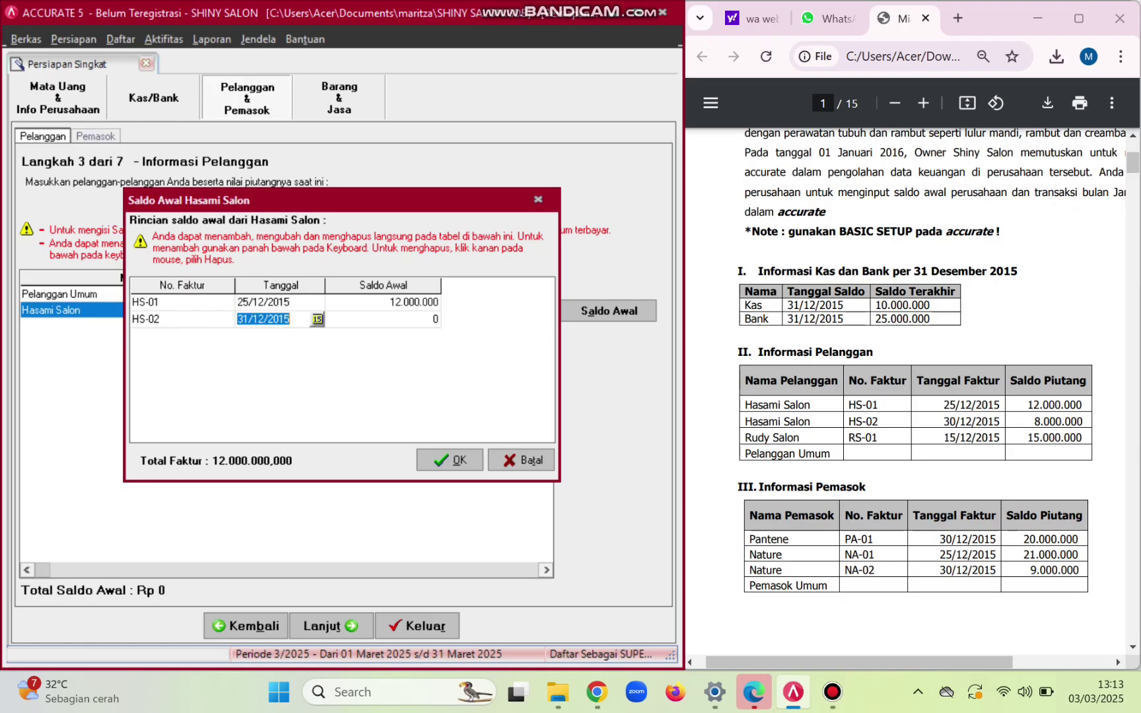
{"action": "left_click", "coordinate": [249, 319]}
{"action": "key", "text": "BackSpace"}
{"action": "type", "text": "0"}
{"action": "key", "text": "Tab"}
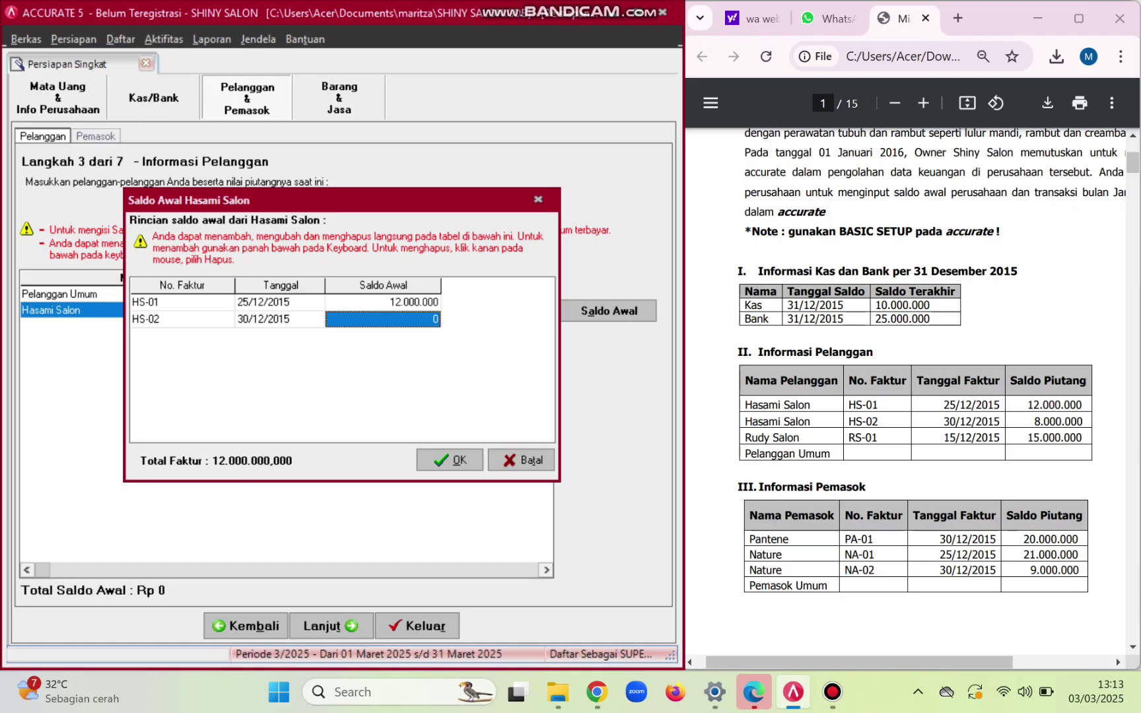
{"action": "key", "text": "Return"}
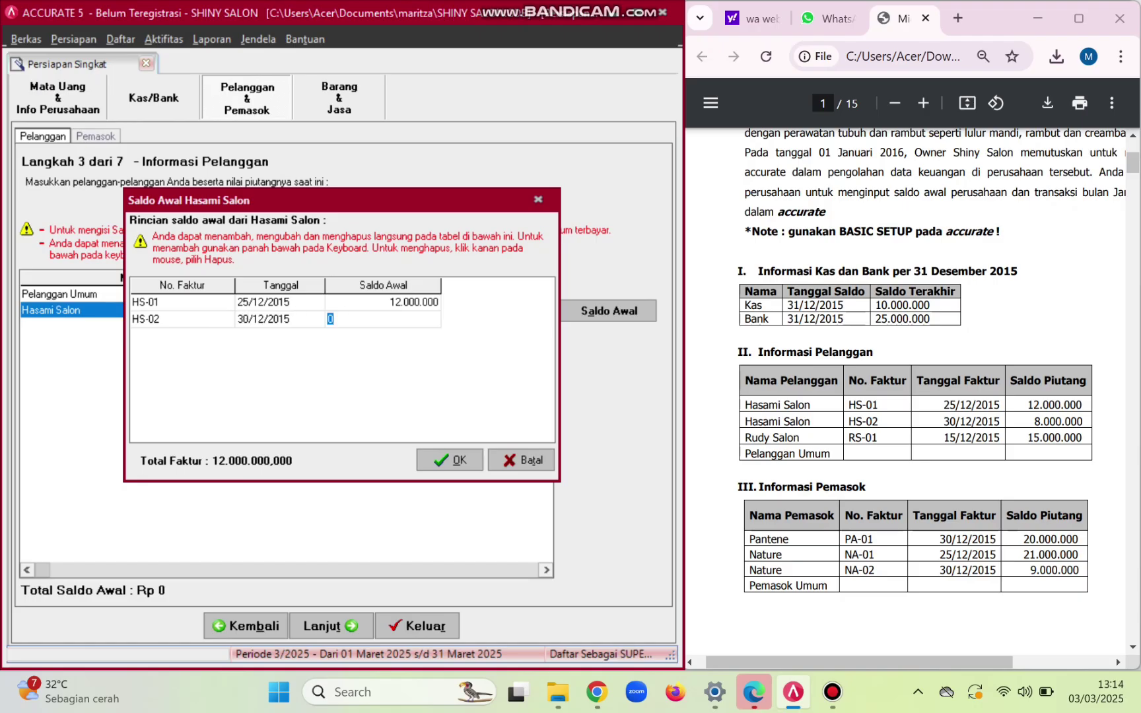
{"action": "type", "text": "8000000"}
{"action": "key", "text": "Tab"}
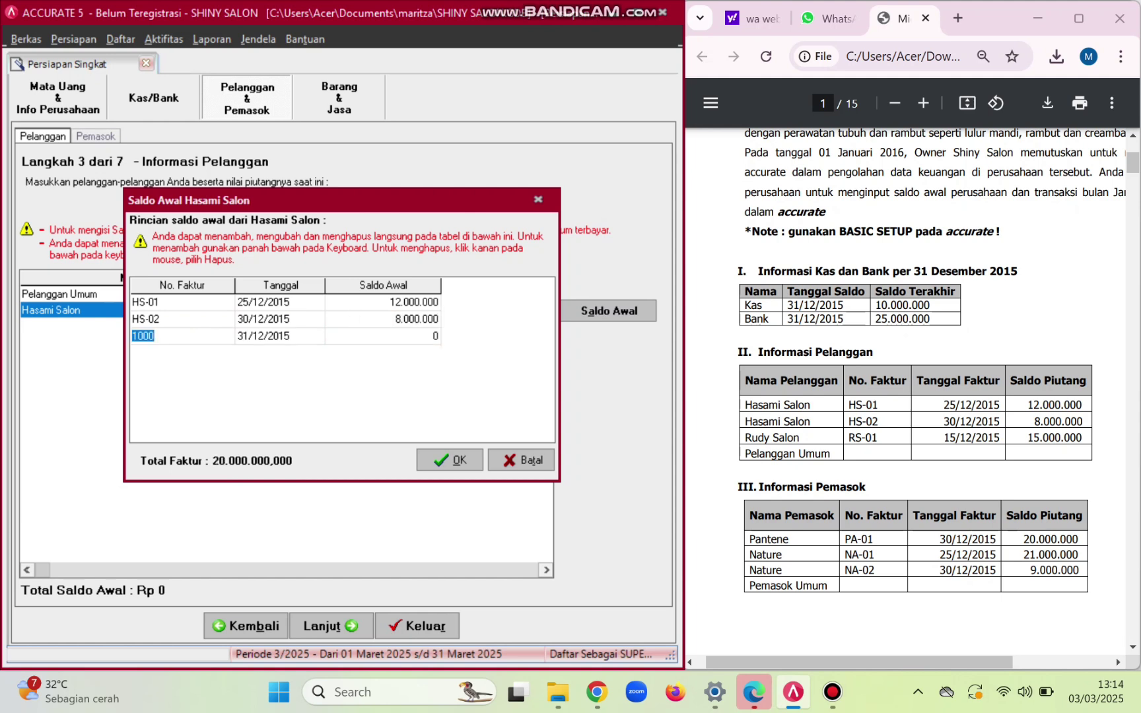
{"action": "key", "text": "alt+o"}
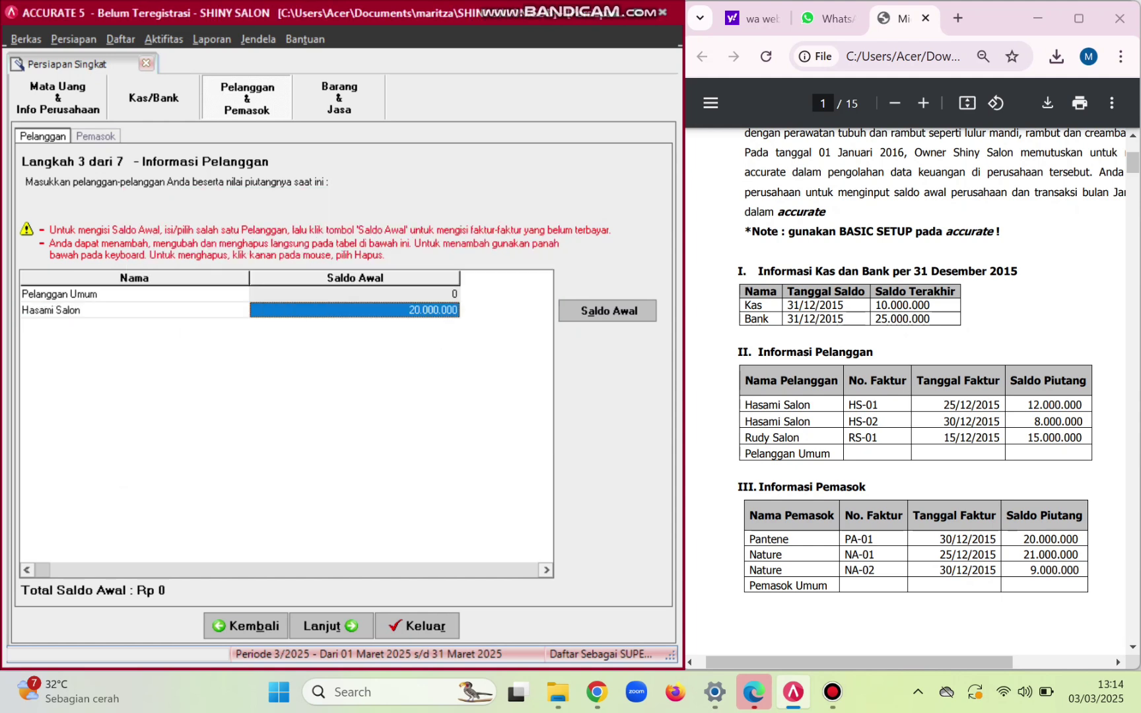
- Add customer Rudy Salon and open its opening-balance details
{"action": "key", "text": "Down"}
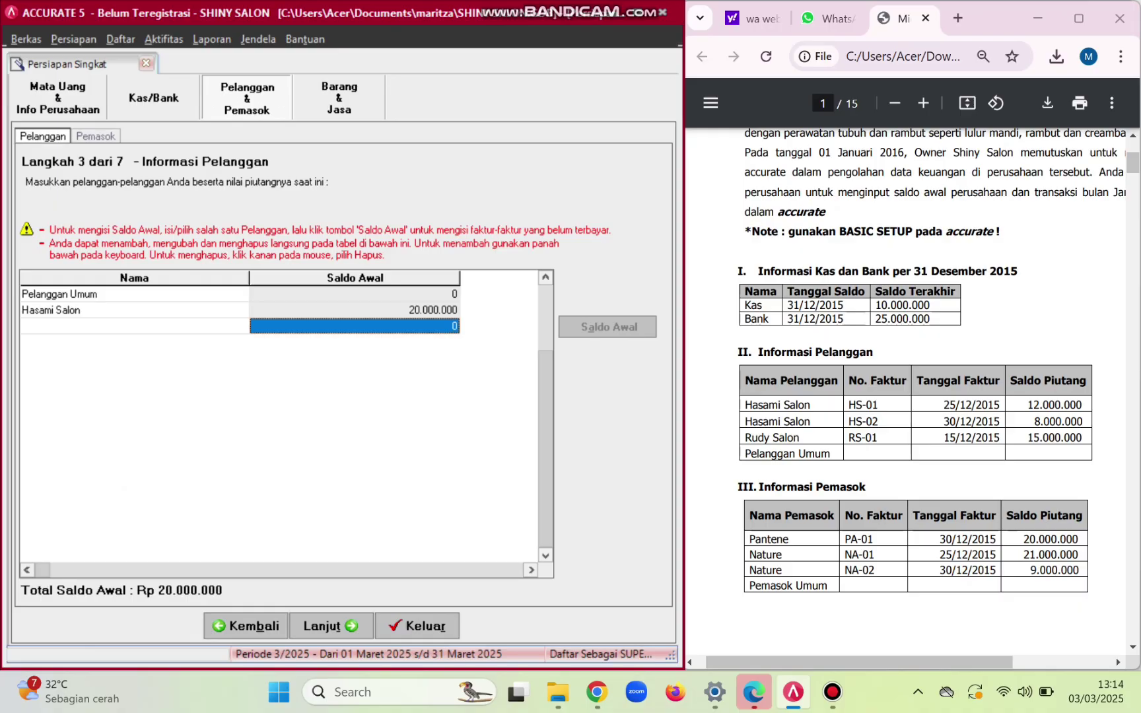
{"action": "left_click", "coordinate": [135, 326]}
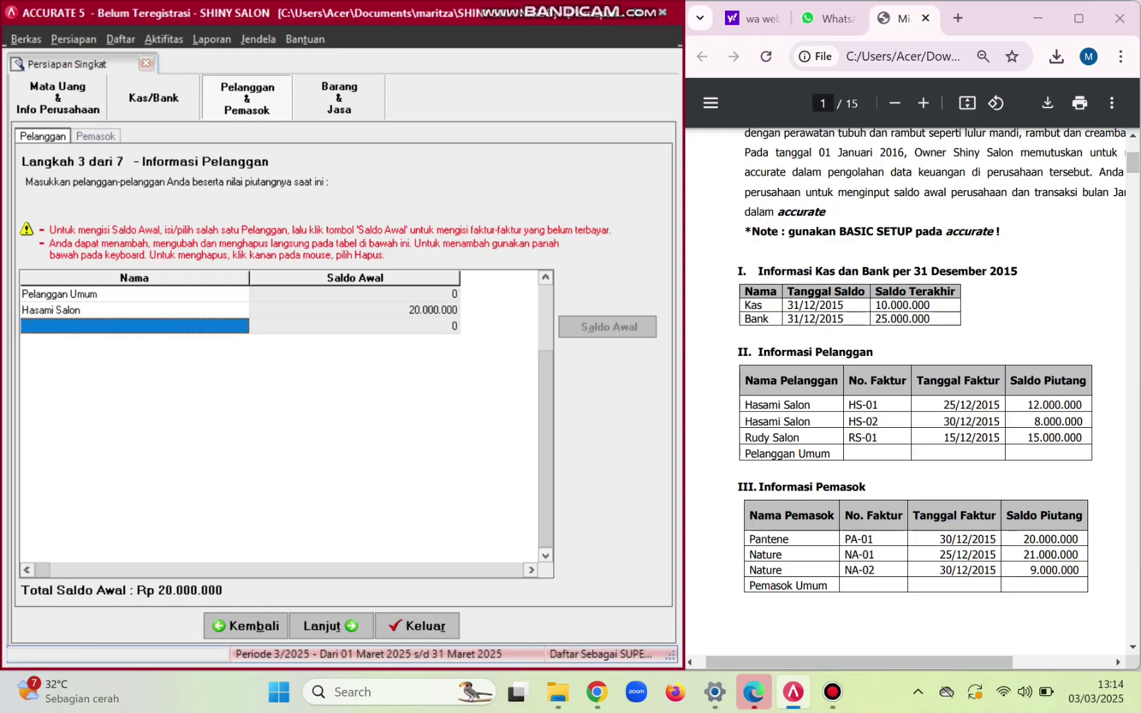
{"action": "type", "text": "Rud"}
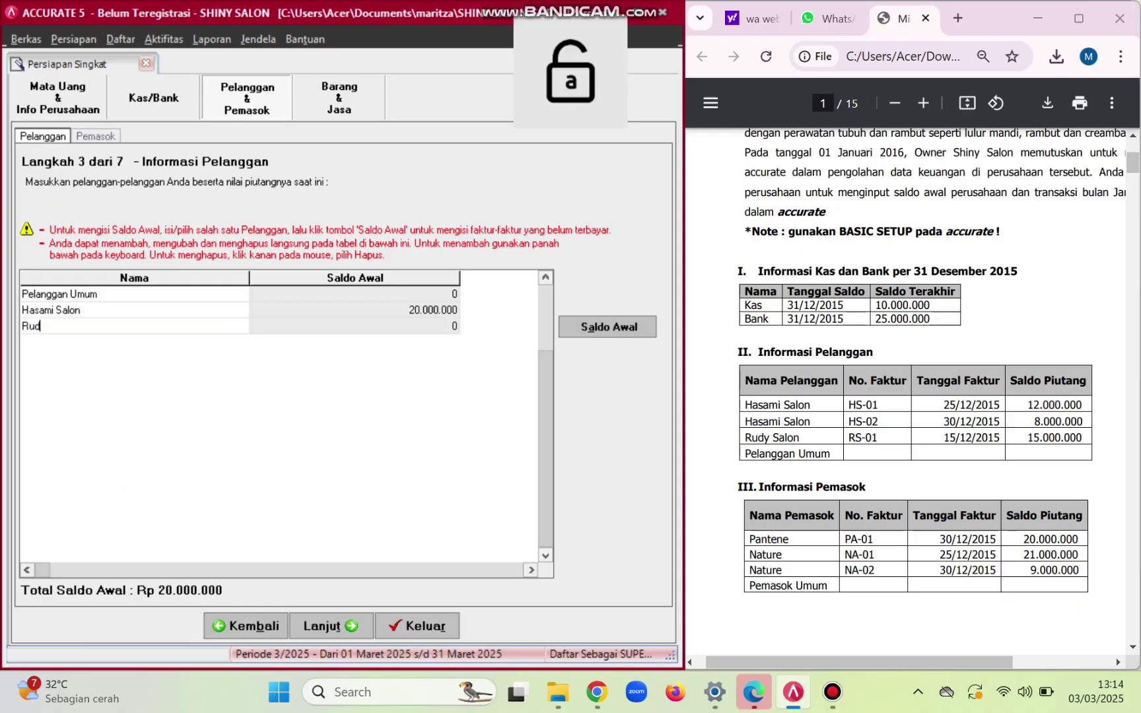
{"action": "type", "text": "y Salon"}
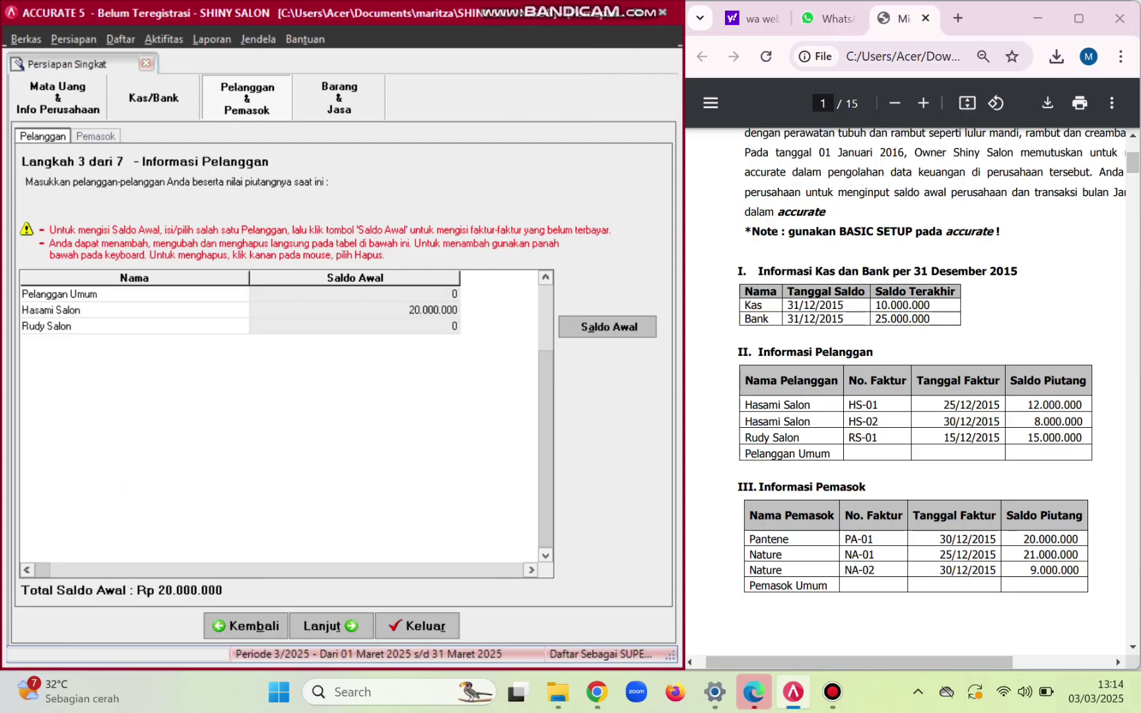
{"action": "left_click", "coordinate": [608, 327]}
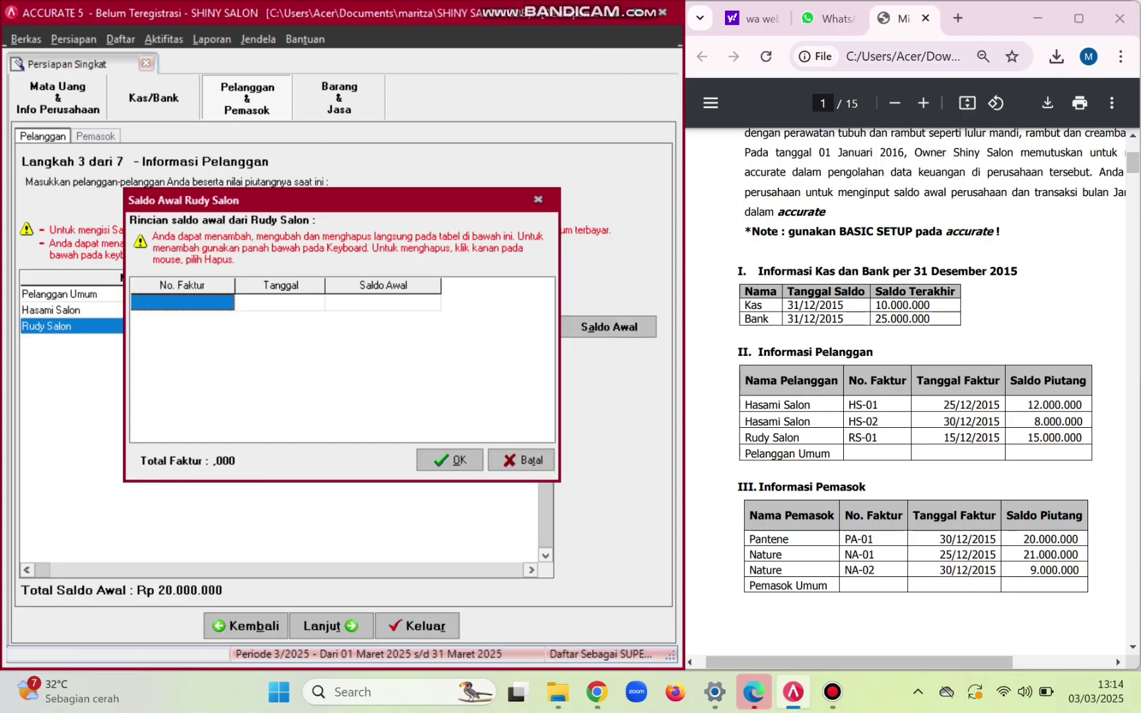
- Enter invoice RS-01 dated 15/12/2015 for 15.000.000 and confirm
{"action": "key", "text": "Caps_Lock"}
{"action": "type", "text": "RS-01"}
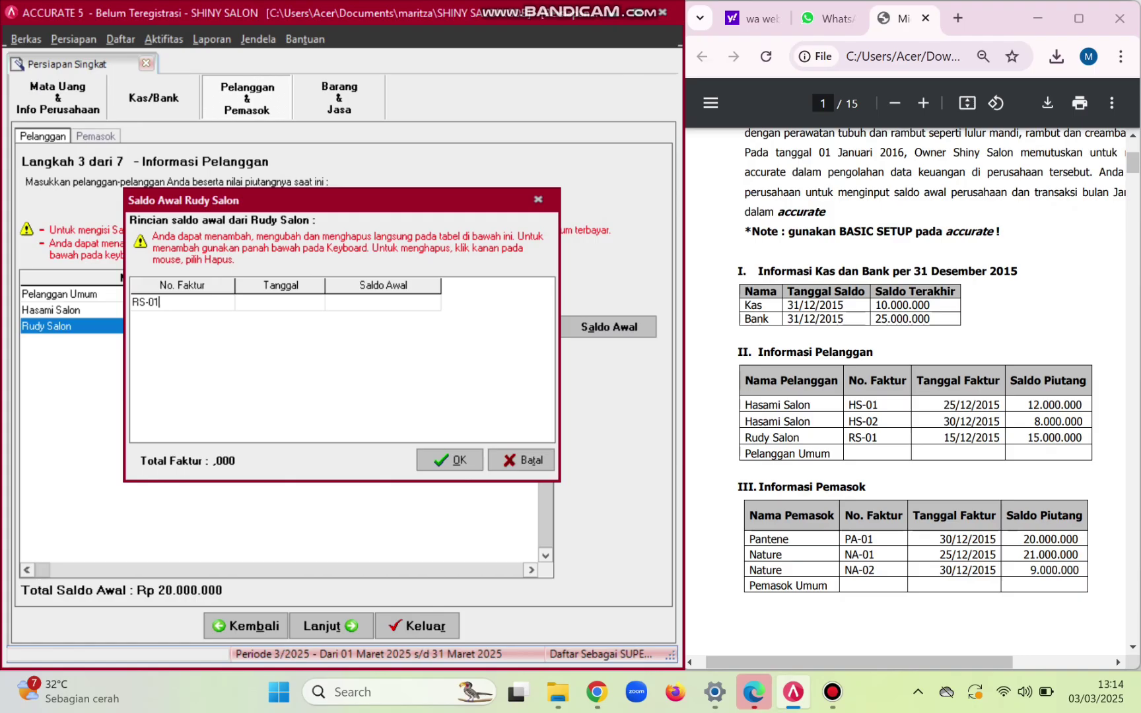
{"action": "key", "text": "Tab"}
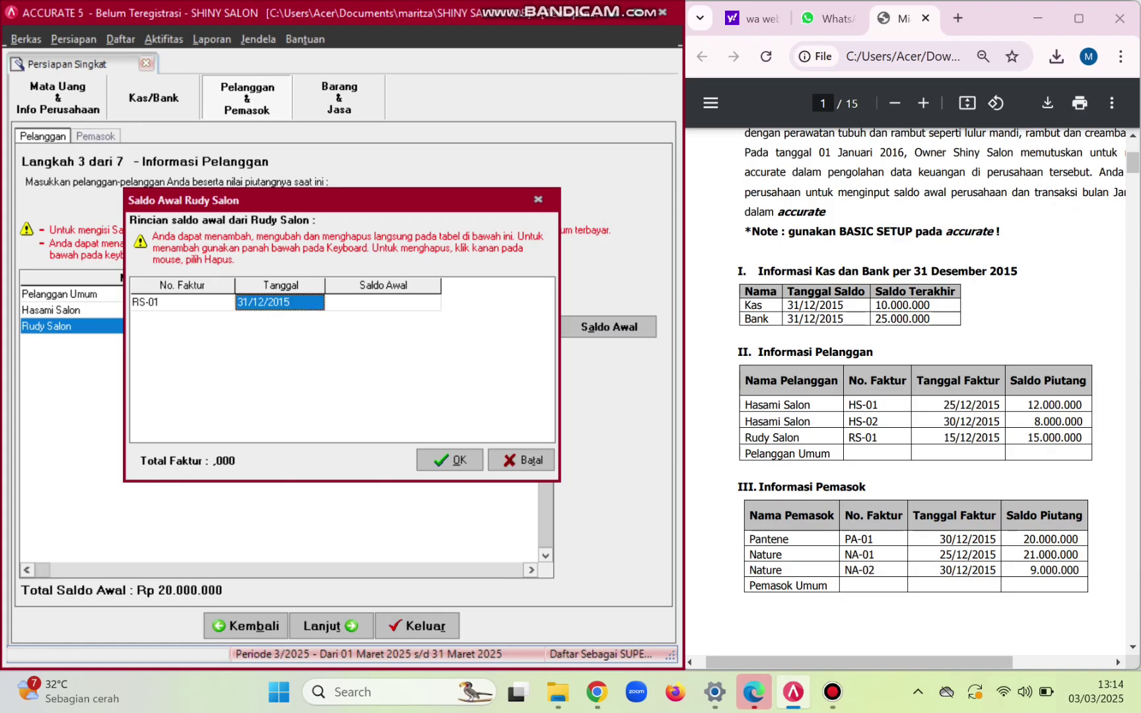
{"action": "key", "text": "F2"}
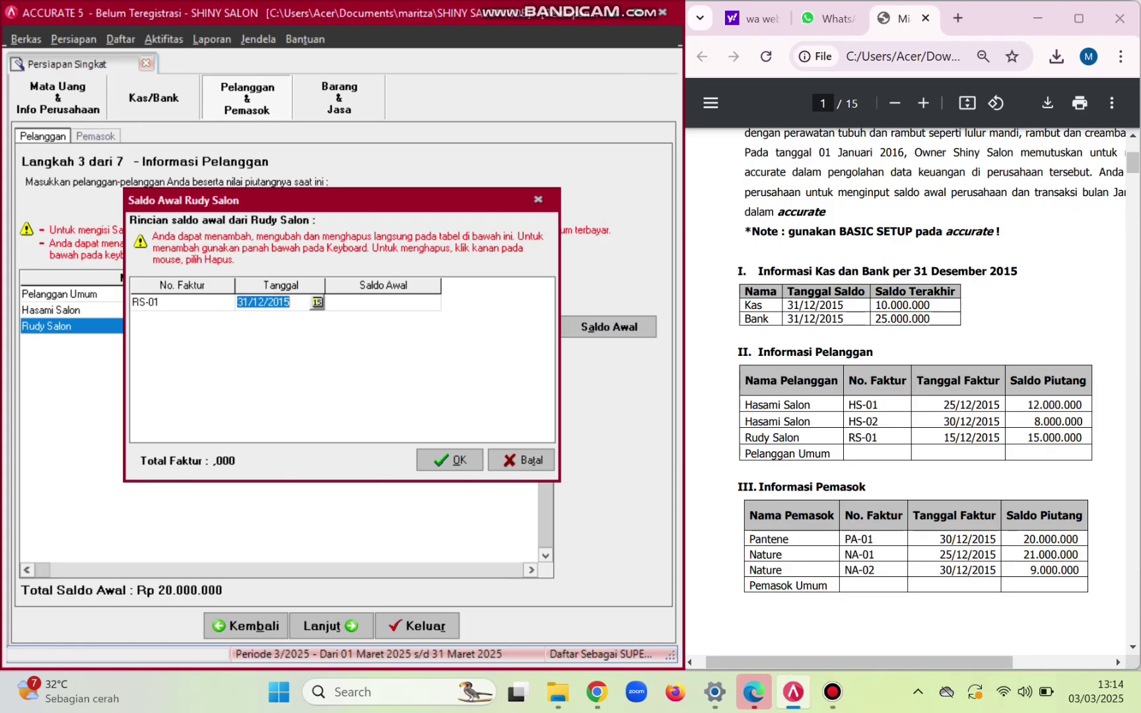
{"action": "left_click", "coordinate": [246, 301]}
{"action": "key", "text": "BackSpace"}
{"action": "key", "text": "BackSpace"}
{"action": "type", "text": "15"}
{"action": "key", "text": "Tab"}
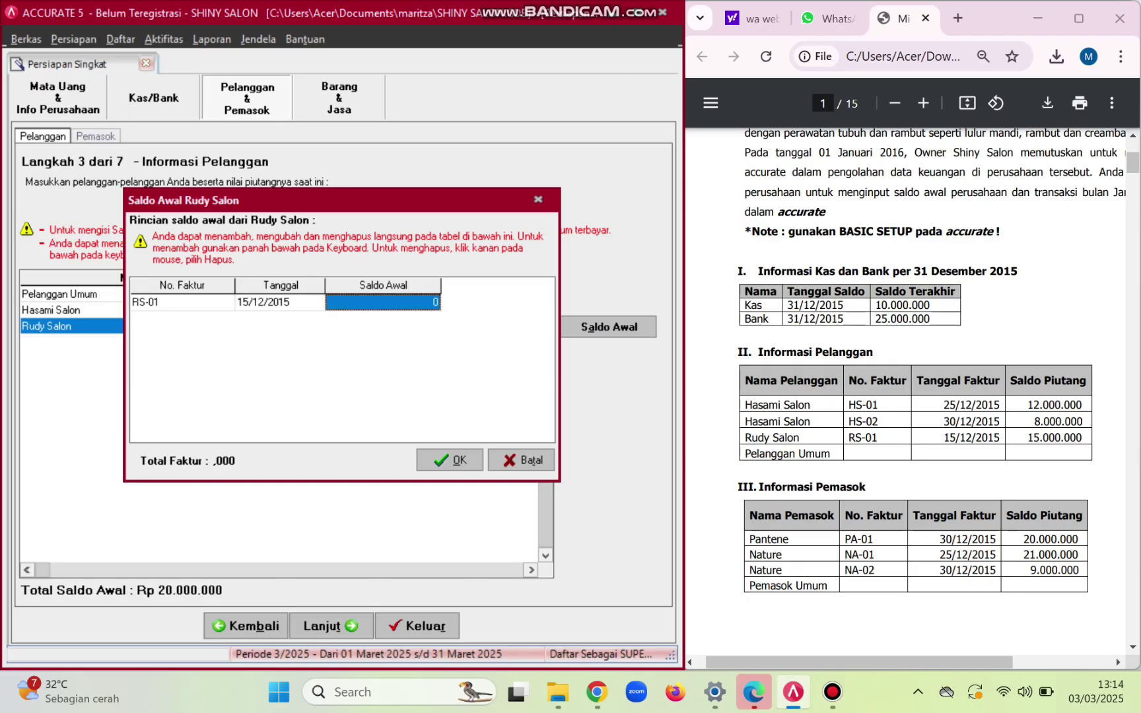
{"action": "type", "text": "15"}
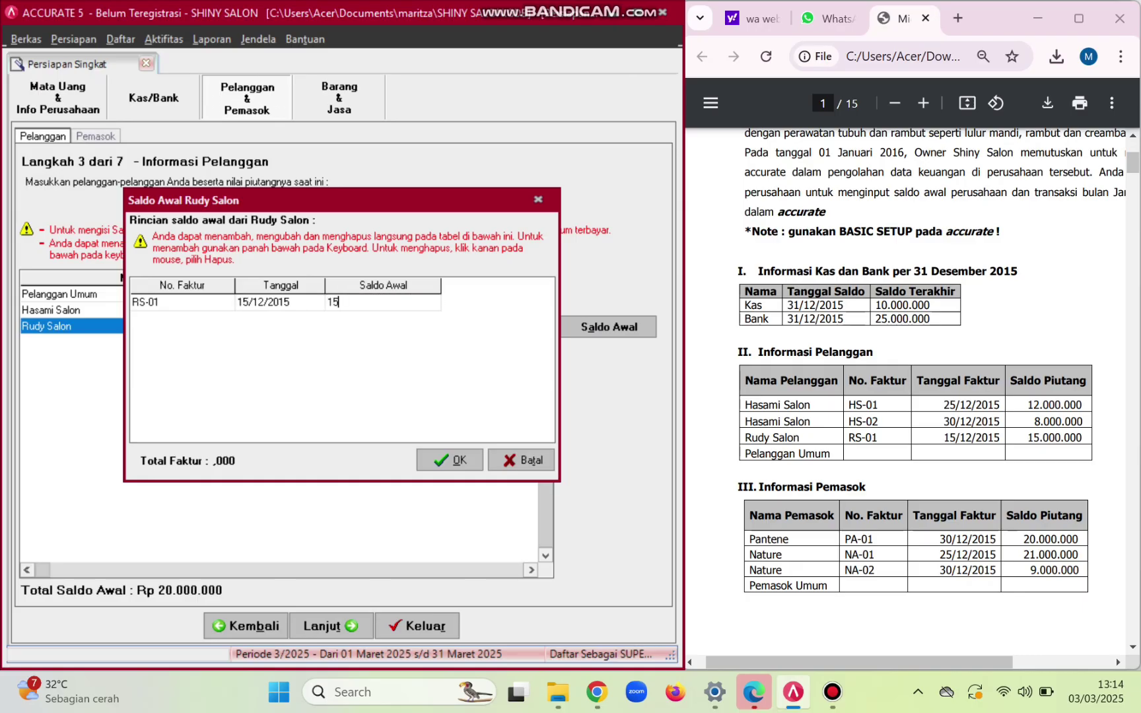
{"action": "type", "text": "000000"}
{"action": "key", "text": "Down"}
{"action": "left_click", "coordinate": [450, 461]}
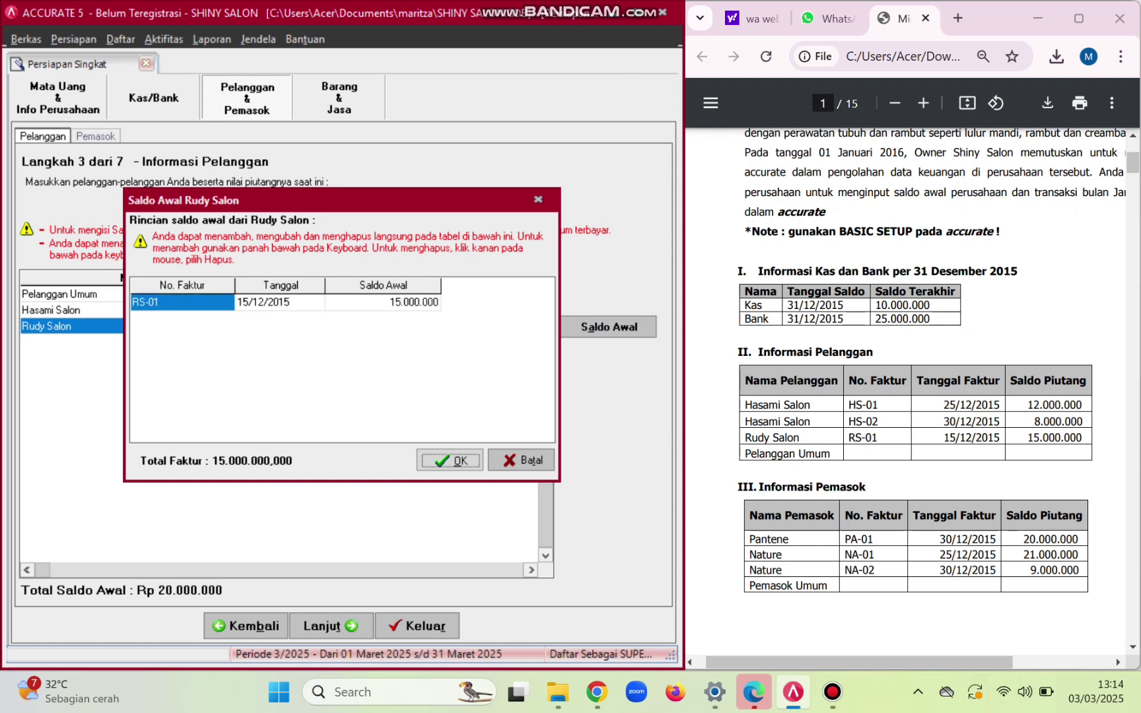
- Finish the customer list and advance to the supplier information step
{"action": "left_click", "coordinate": [370, 327]}
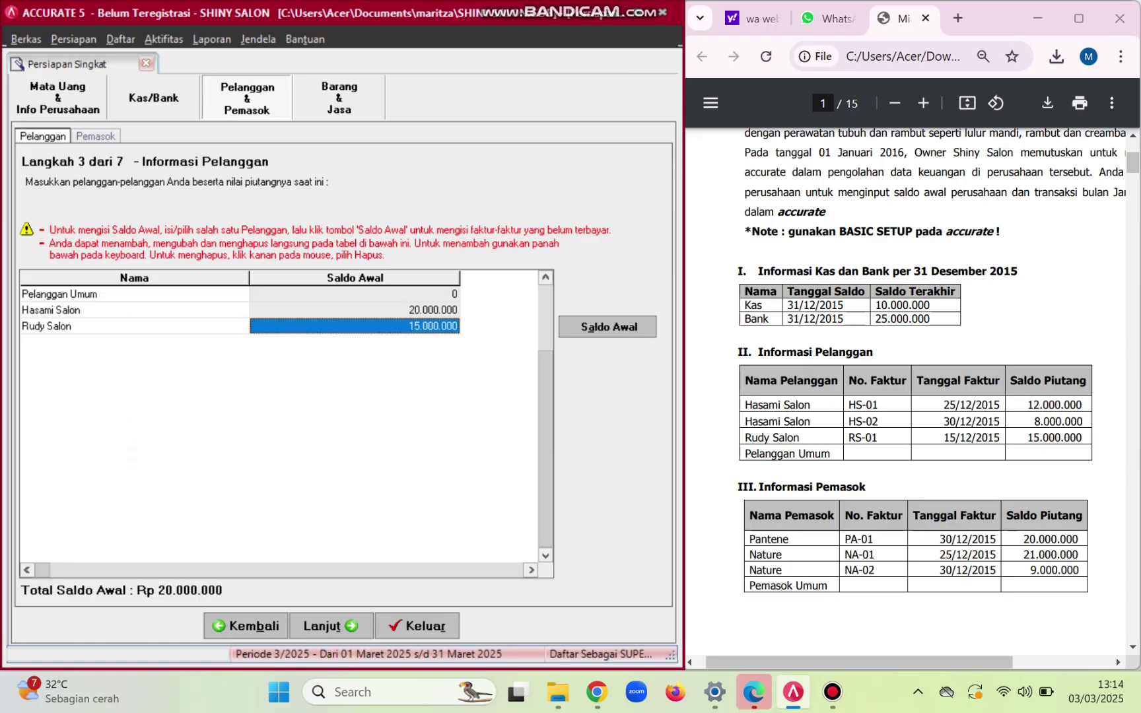
{"action": "key", "text": "Down"}
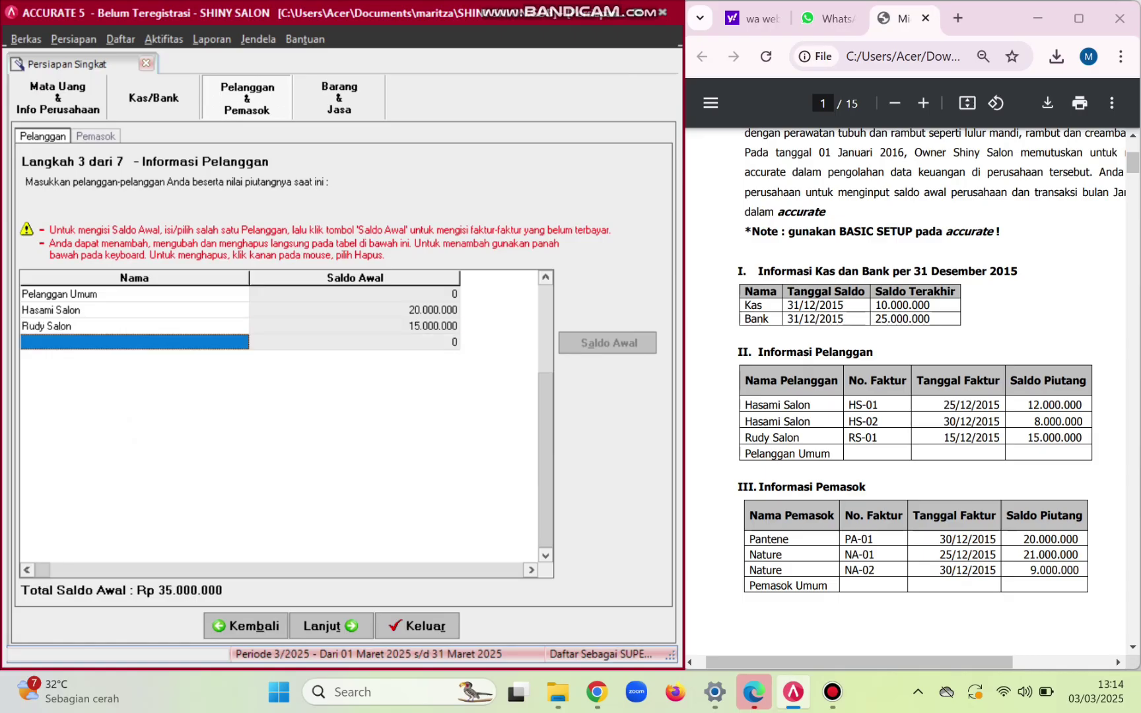
{"action": "left_click", "coordinate": [323, 626]}
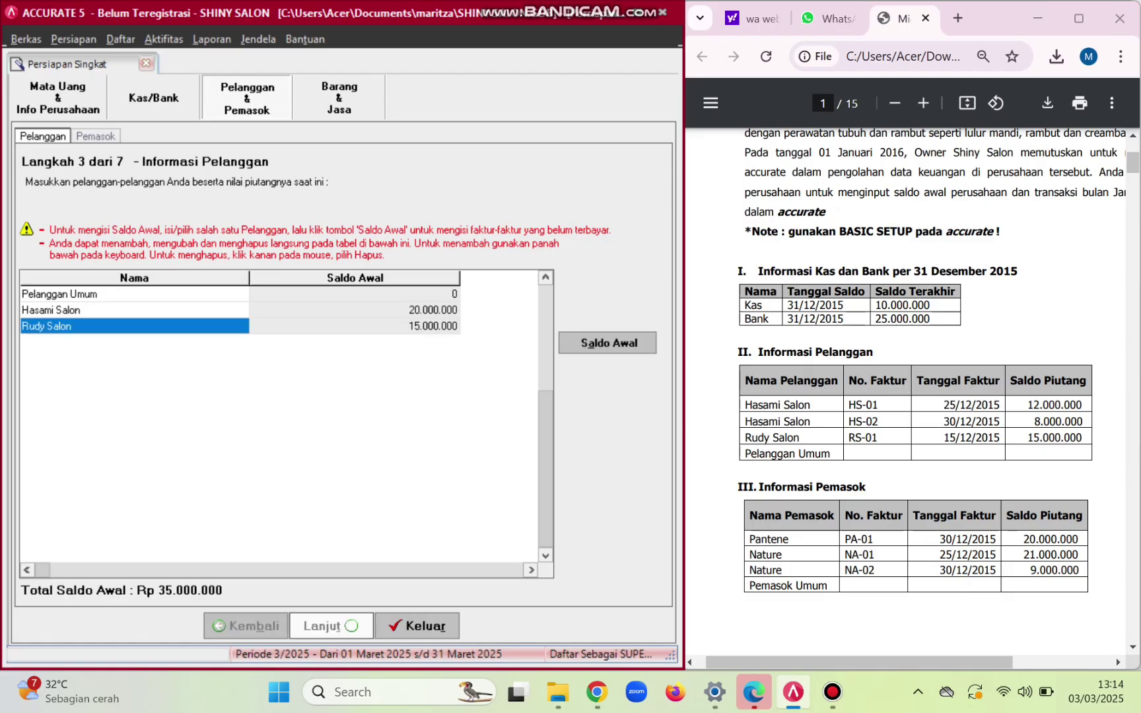
{"action": "scroll", "coordinate": [912, 389], "scroll_direction": "down", "scroll_amount": 2}
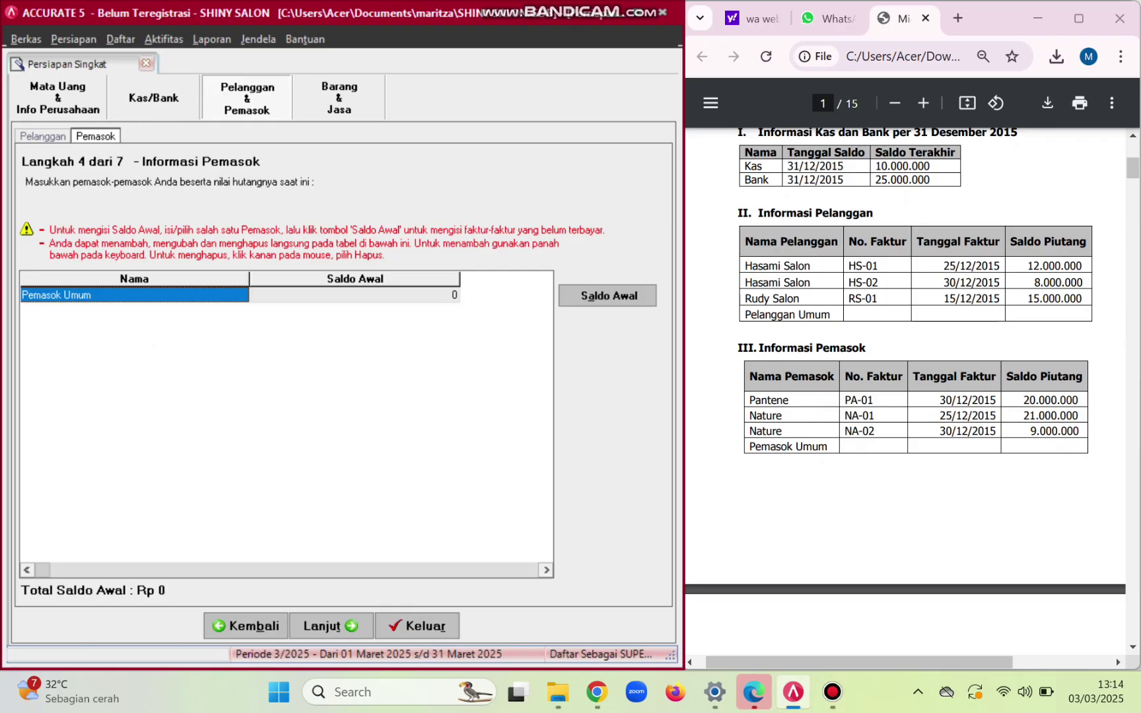
- Add a new supplier row named Nature
{"action": "key", "text": "Tab"}
{"action": "key", "text": "Tab"}
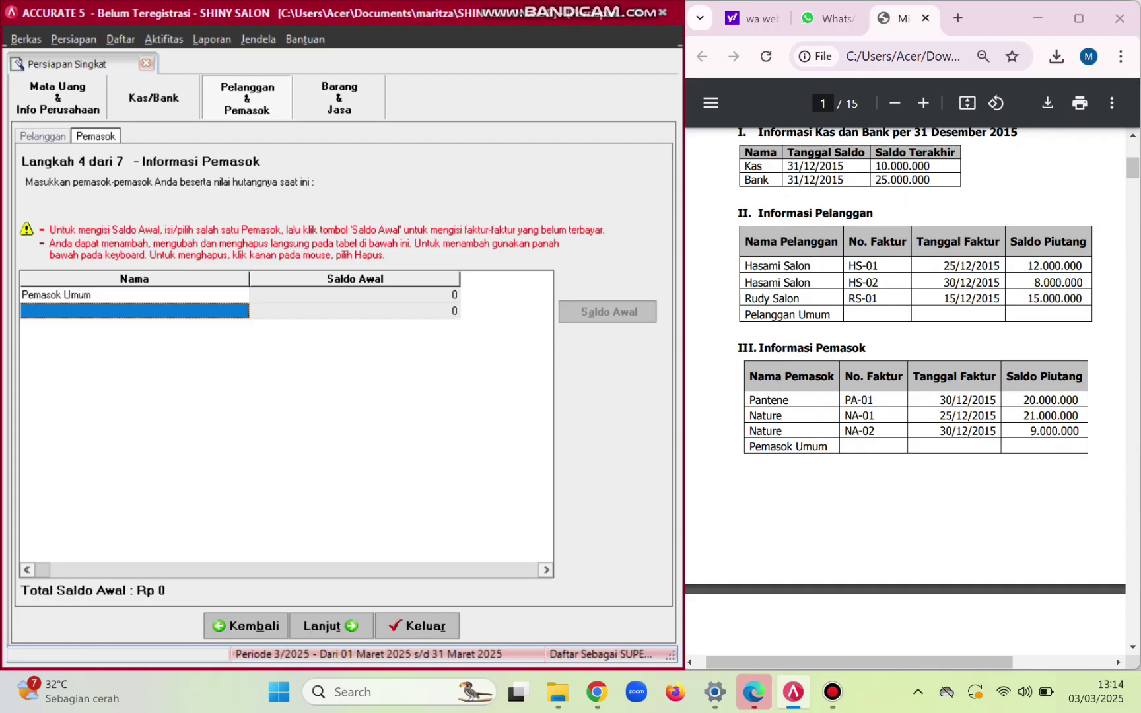
{"action": "key", "text": "Caps_Lock"}
{"action": "type", "text": "N"}
{"action": "key", "text": "Caps_Lock"}
{"action": "type", "text": "ature"}
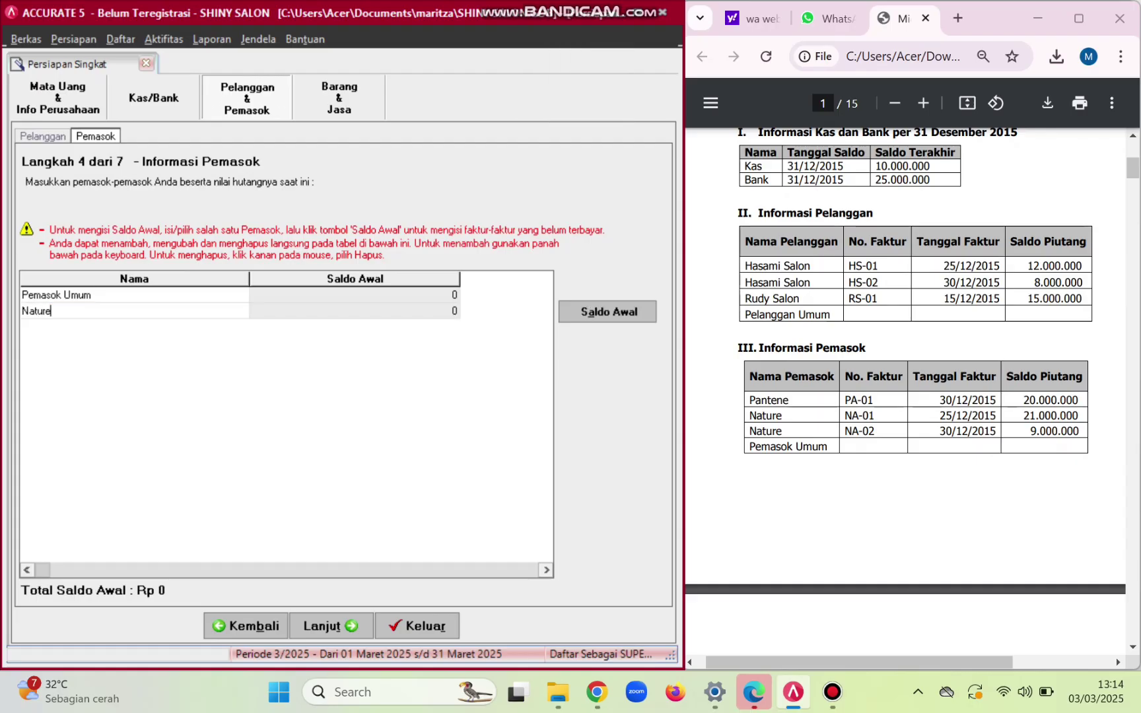
{"action": "key", "text": "alt+a"}
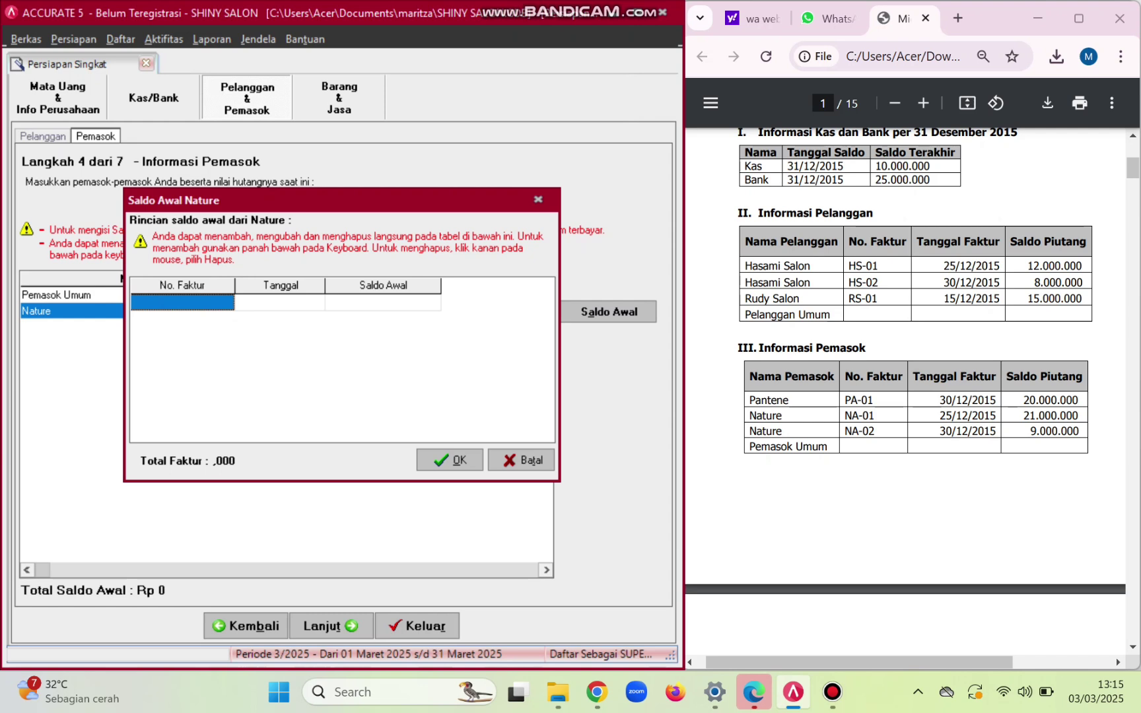
{"action": "key", "text": "Caps_Lock"}
{"action": "type", "text": "NA-0"}
{"action": "key", "text": "Caps_Lock"}
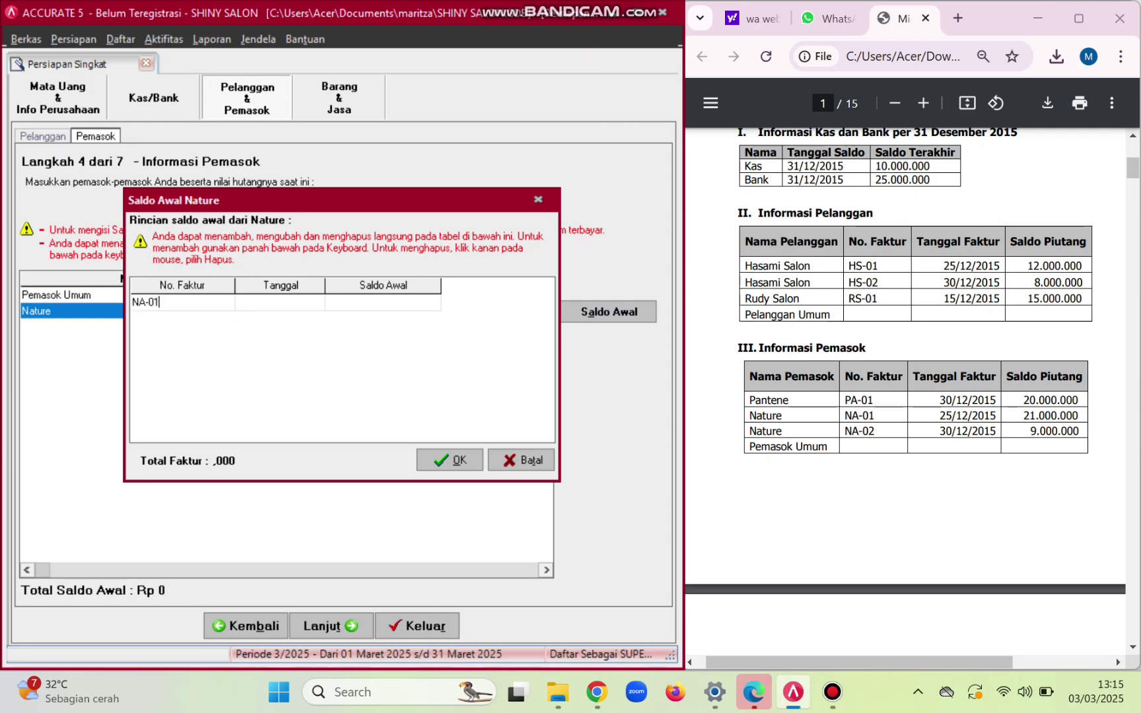
{"action": "type", "text": "1"}
{"action": "key", "text": "Tab"}
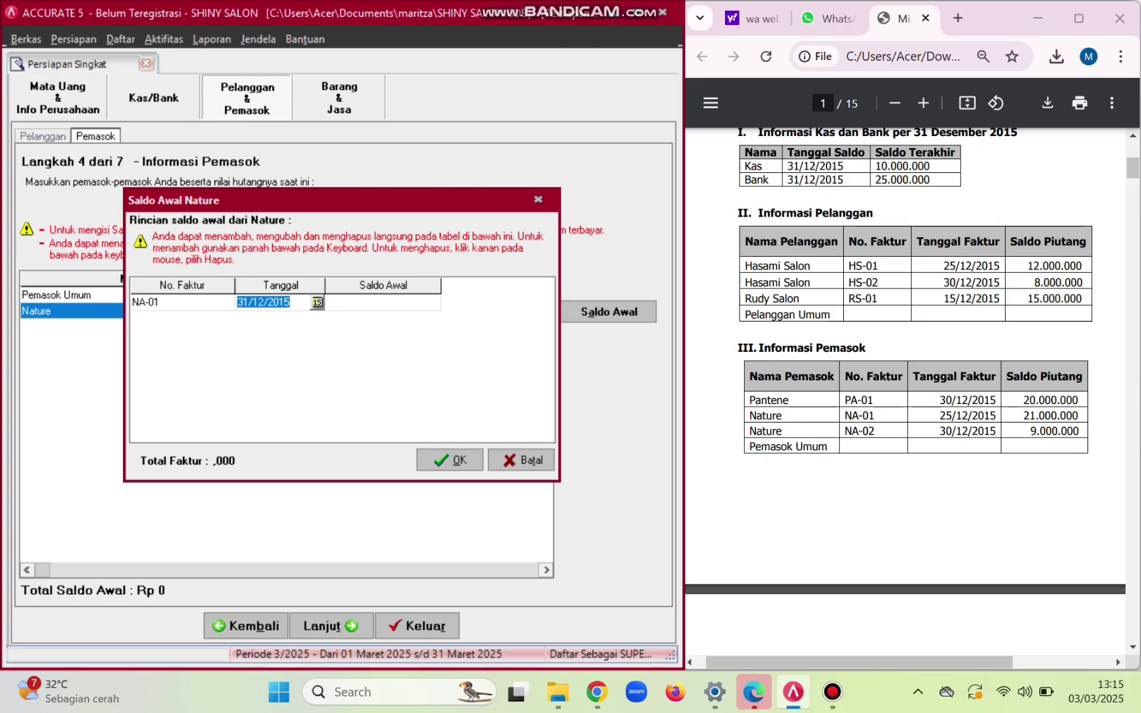
{"action": "type", "text": "30"}
{"action": "key", "text": "BackSpace"}
{"action": "key", "text": "BackSpace"}
{"action": "left_click", "coordinate": [538, 199]}
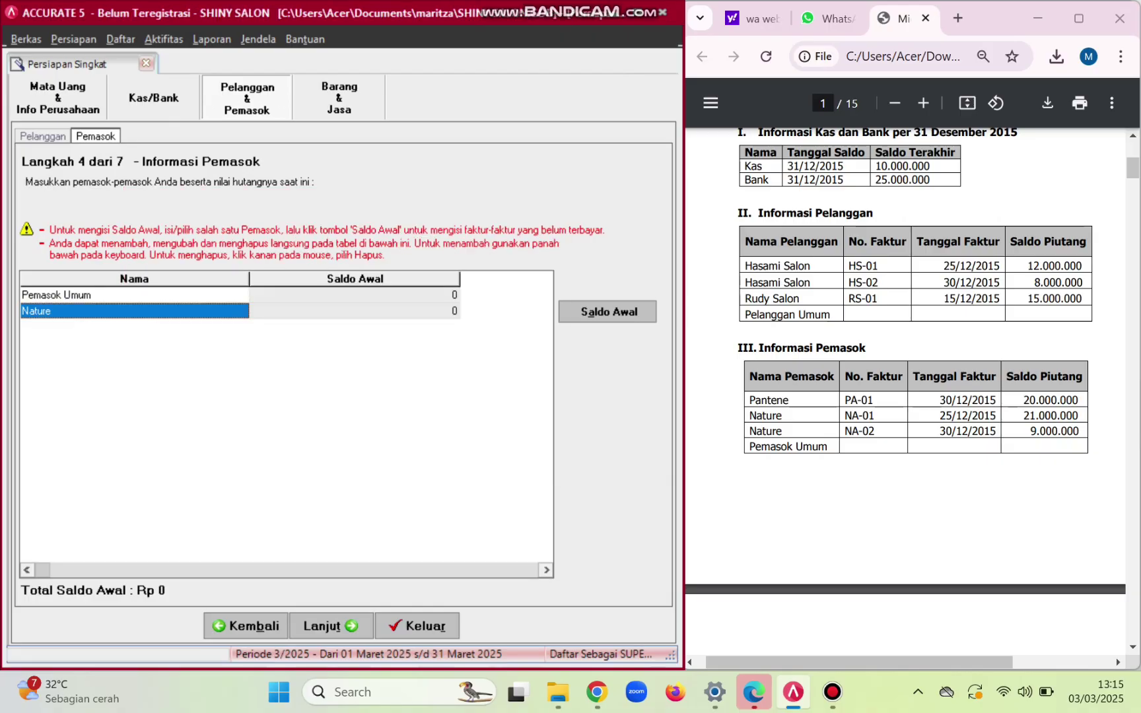
- Replace the supplier name Nature with Pantene
{"action": "double_click", "coordinate": [86, 311]}
{"action": "key", "text": "BackSpace"}
{"action": "key", "text": "BackSpace"}
{"action": "key", "text": "BackSpace"}
{"action": "key", "text": "BackSpace"}
{"action": "key", "text": "BackSpace"}
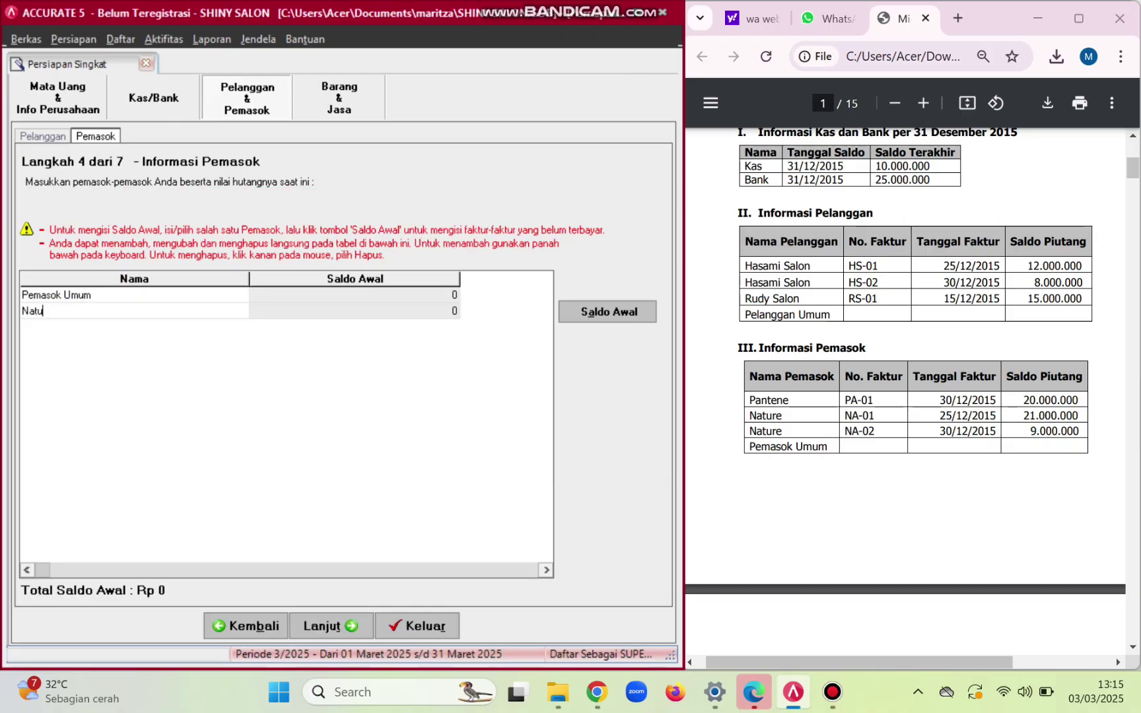
{"action": "key", "text": "BackSpace"}
{"action": "type", "text": "Pantene"}
- Enter Pantene's opening invoice PA-01 dated 30/12/2015 for 20.000.000 and save it
{"action": "key", "text": "alt+a"}
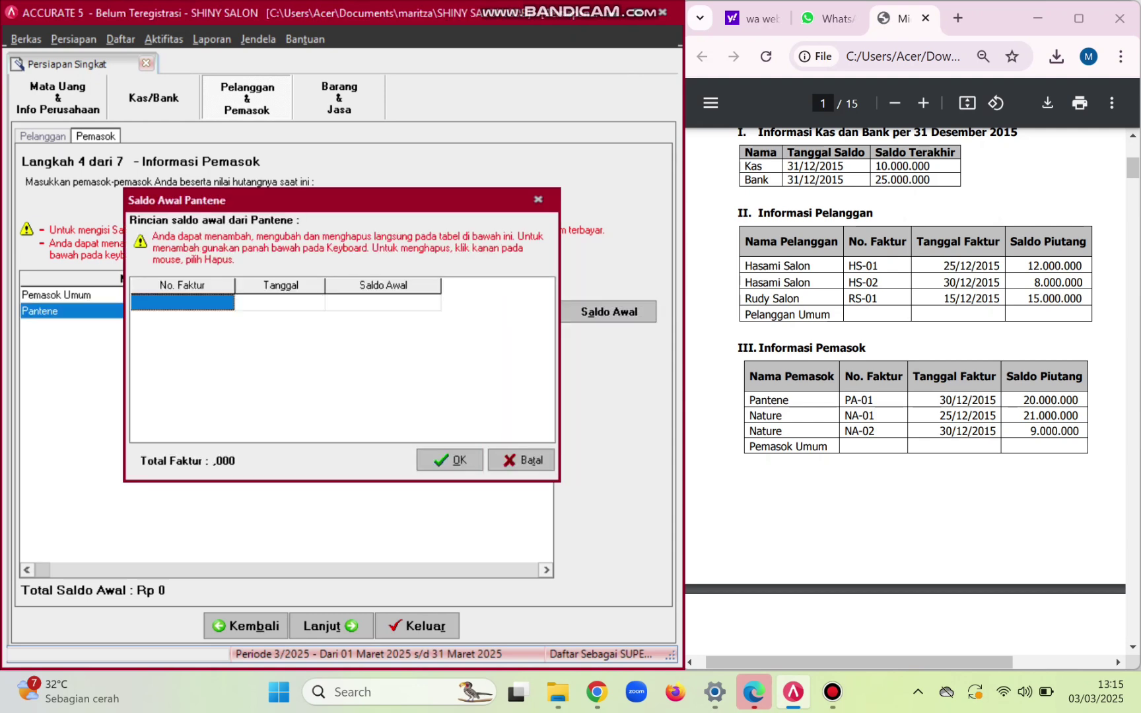
{"action": "key", "text": "Caps_Lock"}
{"action": "type", "text": "PA-01"}
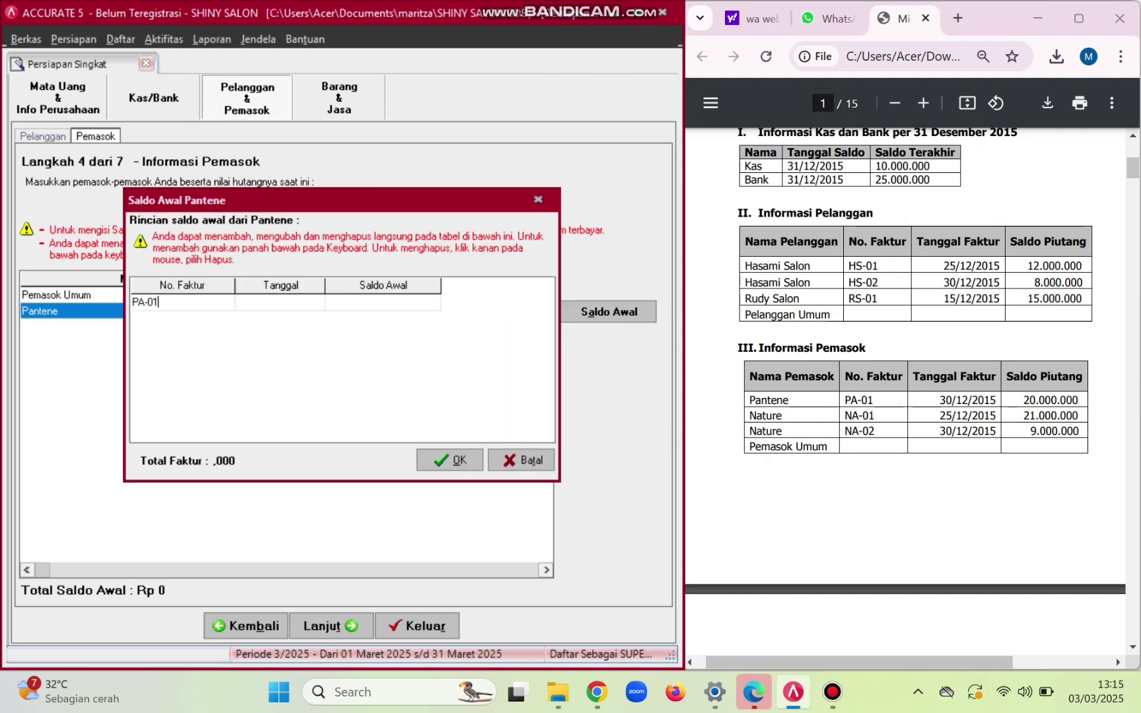
{"action": "key", "text": "Return"}
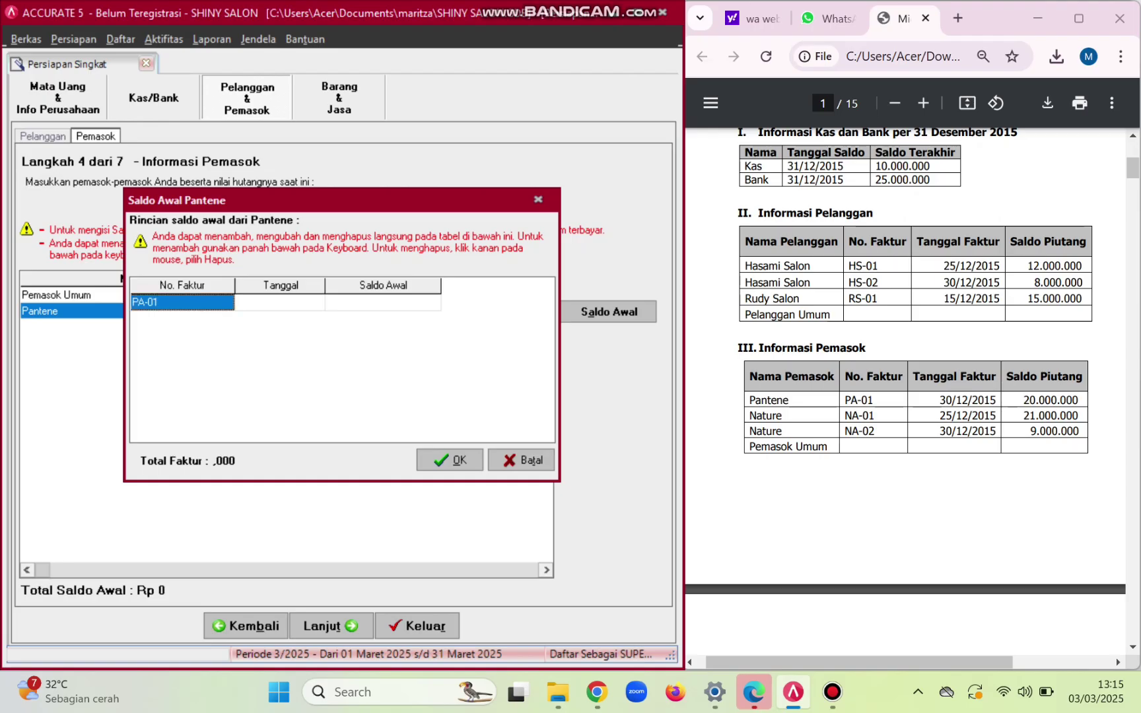
{"action": "key", "text": "Return"}
{"action": "key", "text": "Return"}
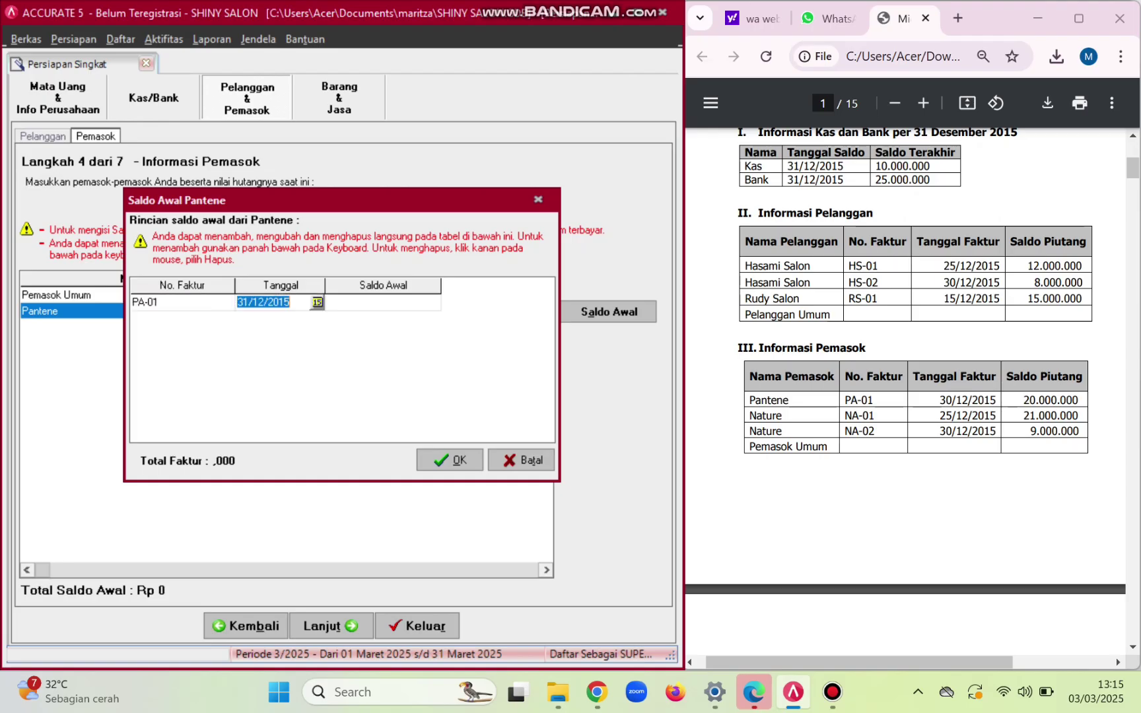
{"action": "type", "text": "31"}
{"action": "key", "text": "BackSpace"}
{"action": "type", "text": "0"}
{"action": "left_click", "coordinate": [383, 302]}
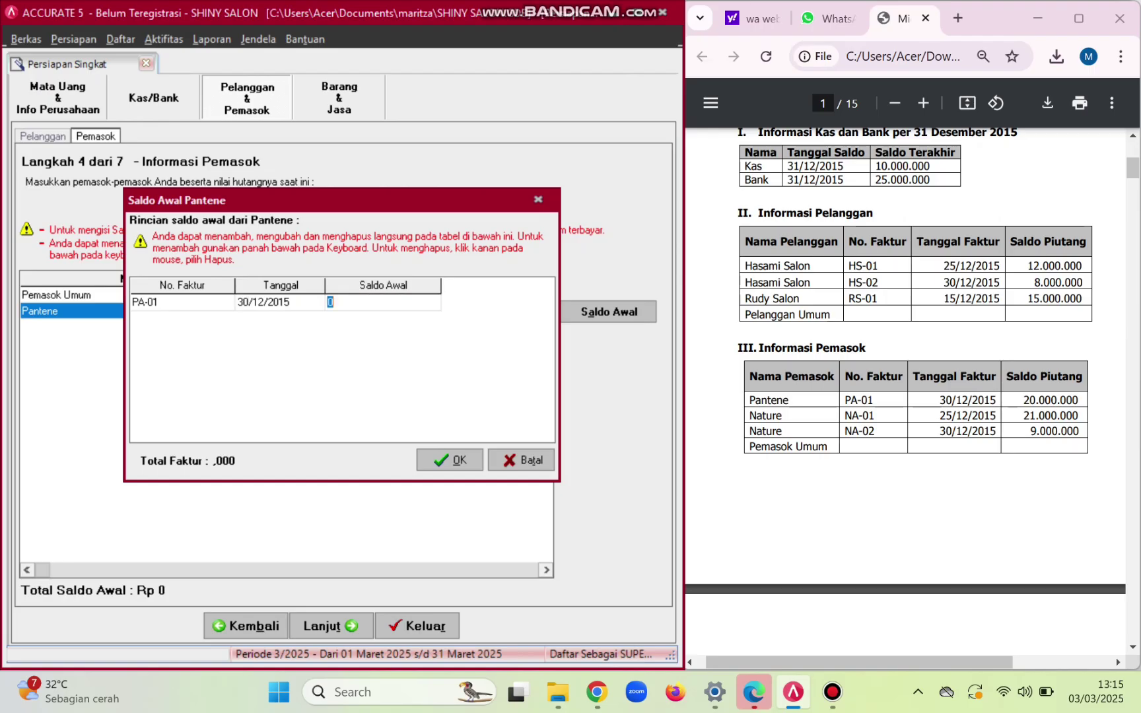
{"action": "type", "text": "20000000"}
{"action": "key", "text": "Down"}
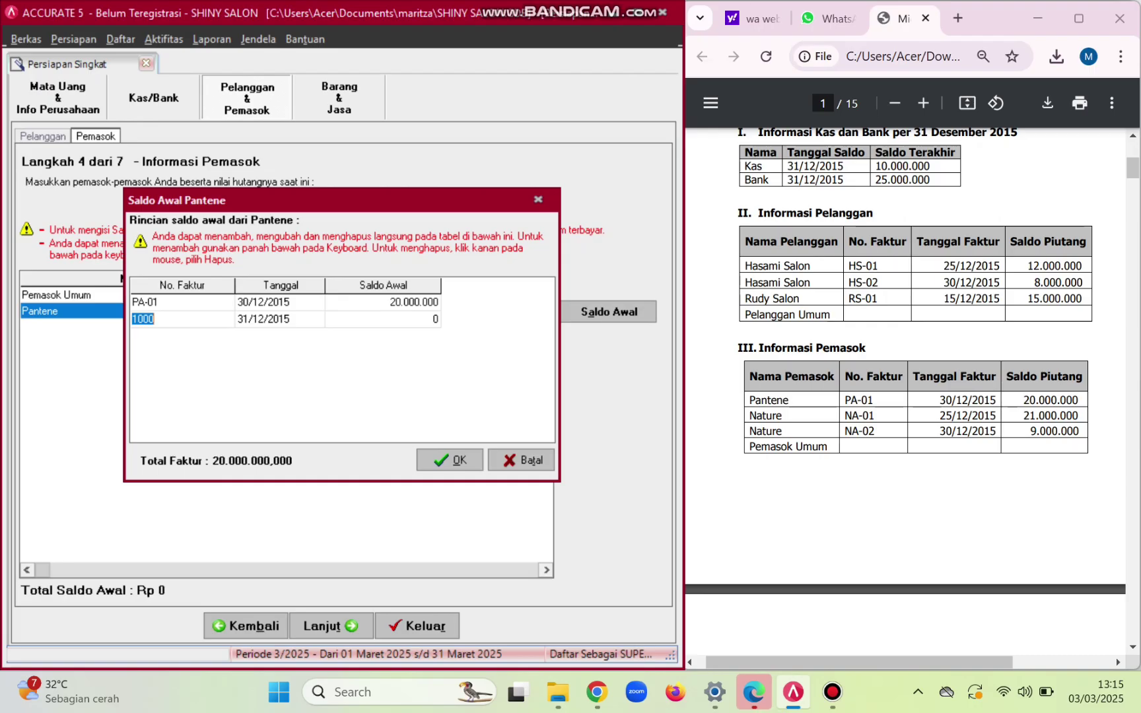
{"action": "key", "text": "Return"}
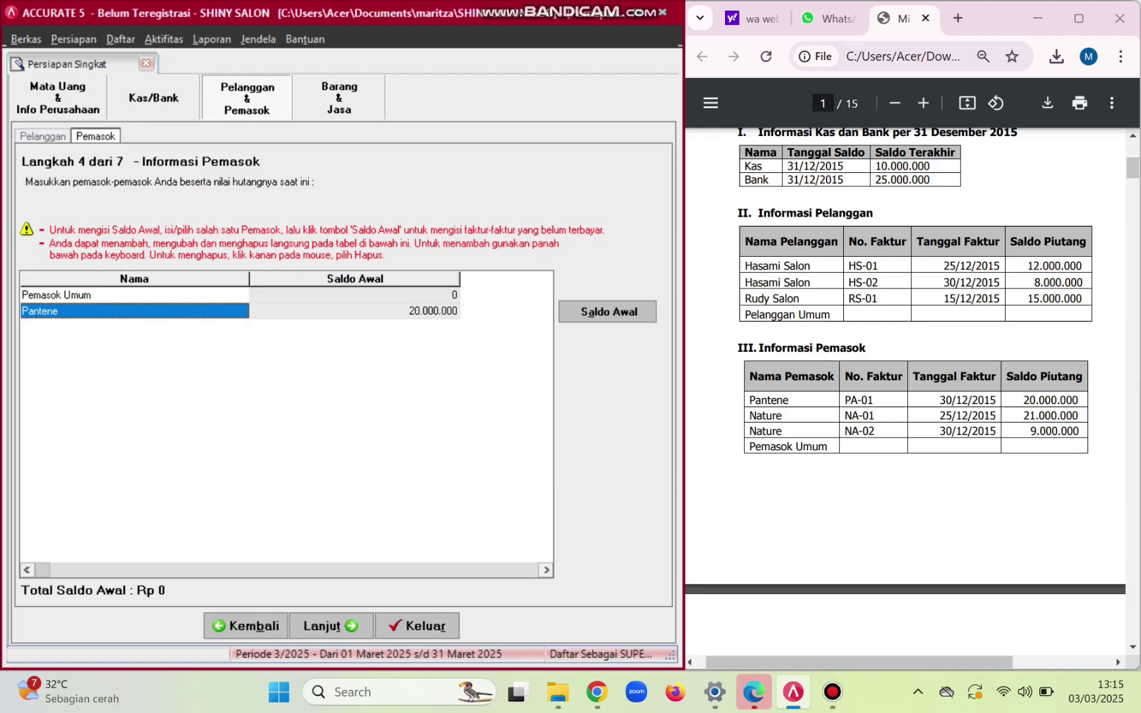
{"action": "left_click", "coordinate": [355, 310]}
- Add a new supplier row named Nature
{"action": "key", "text": "Return"}
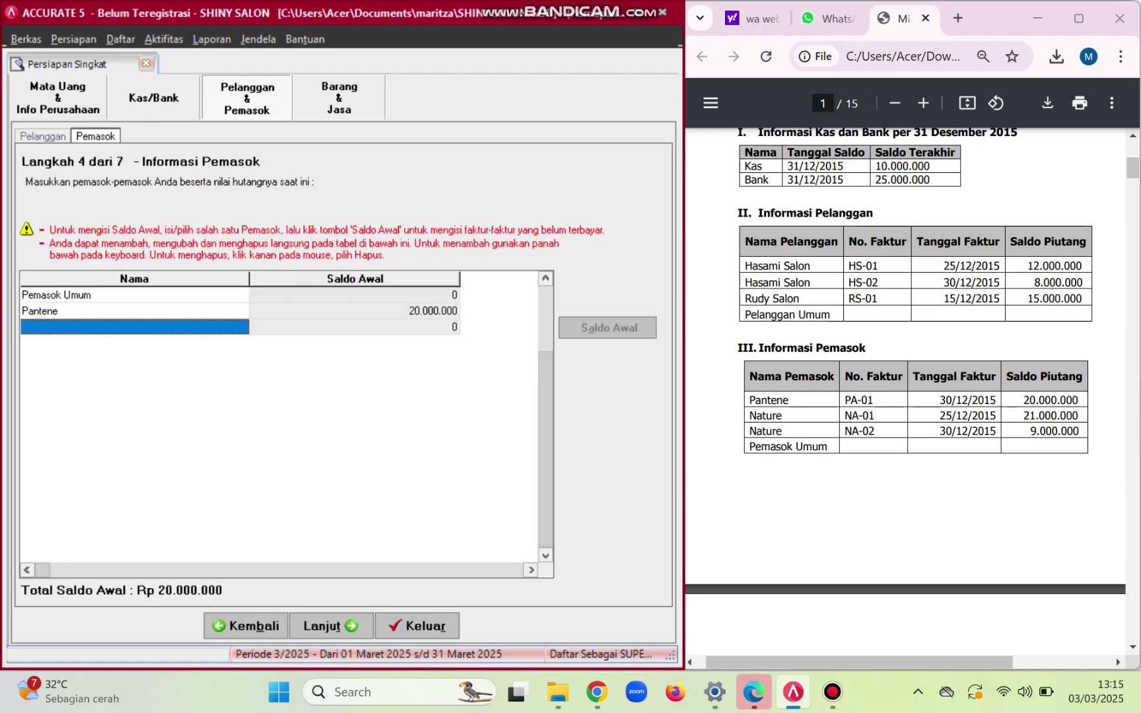
{"action": "type", "text": "N"}
{"action": "key", "text": "Caps_Lock"}
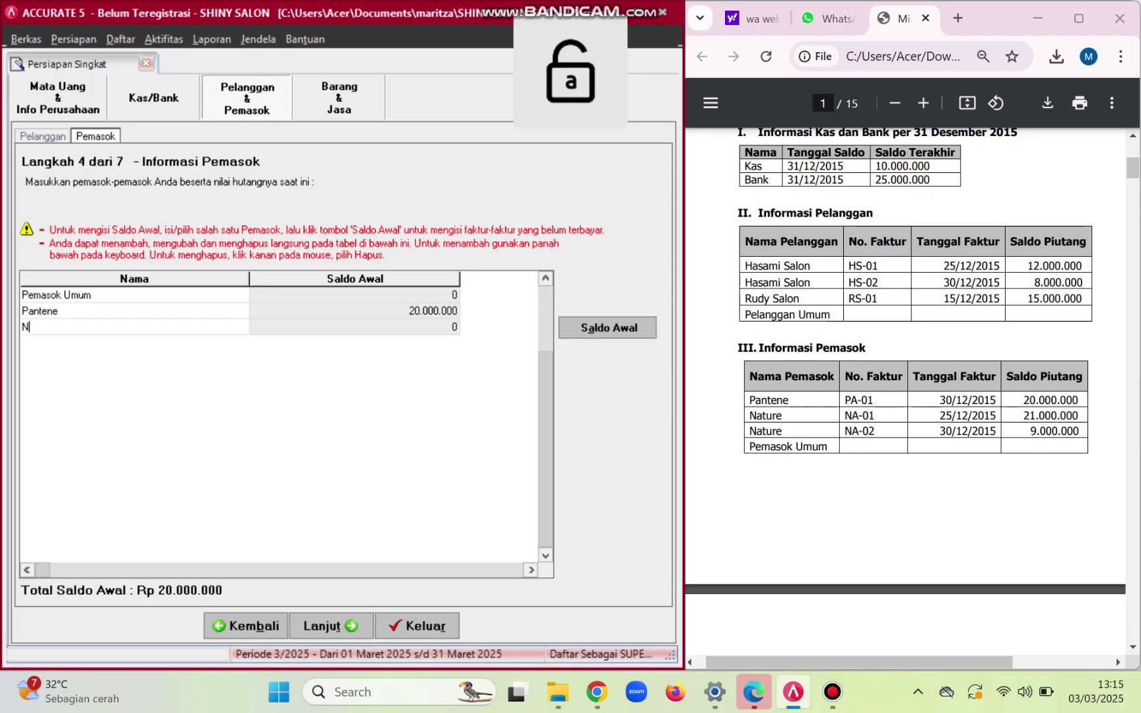
{"action": "type", "text": "ature"}
{"action": "key", "text": "Return"}
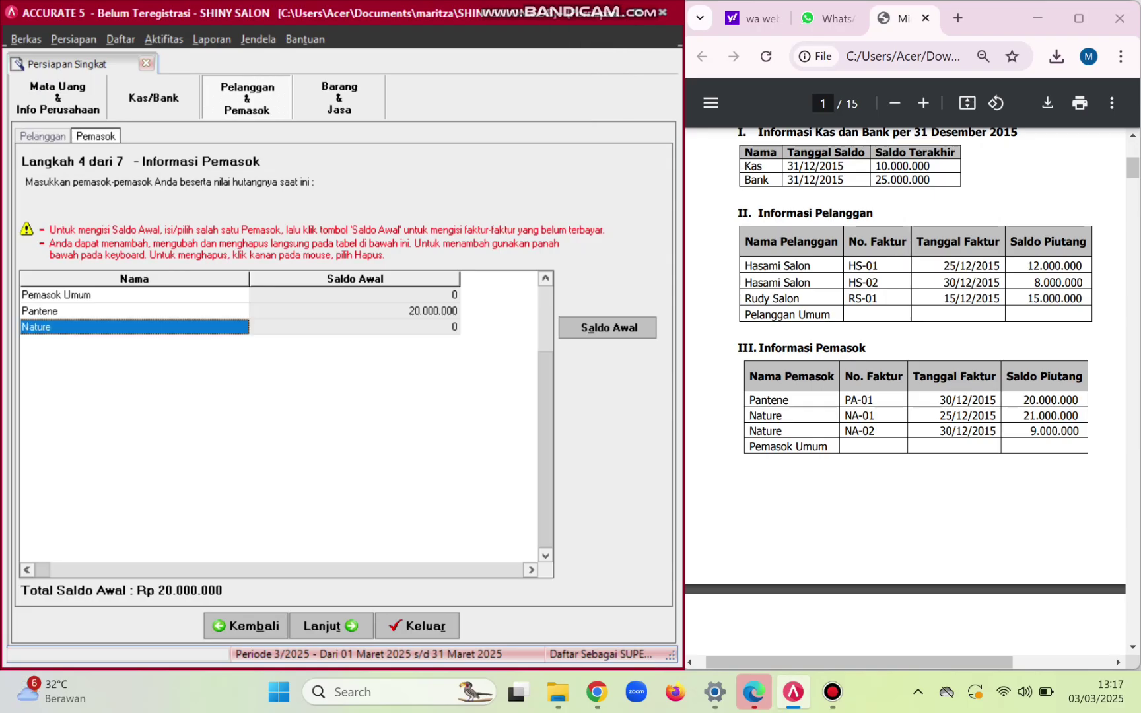
- Enter Nature's opening invoice NA-01 dated 25/12/2015 for 21.000.000
{"action": "left_click", "coordinate": [609, 327]}
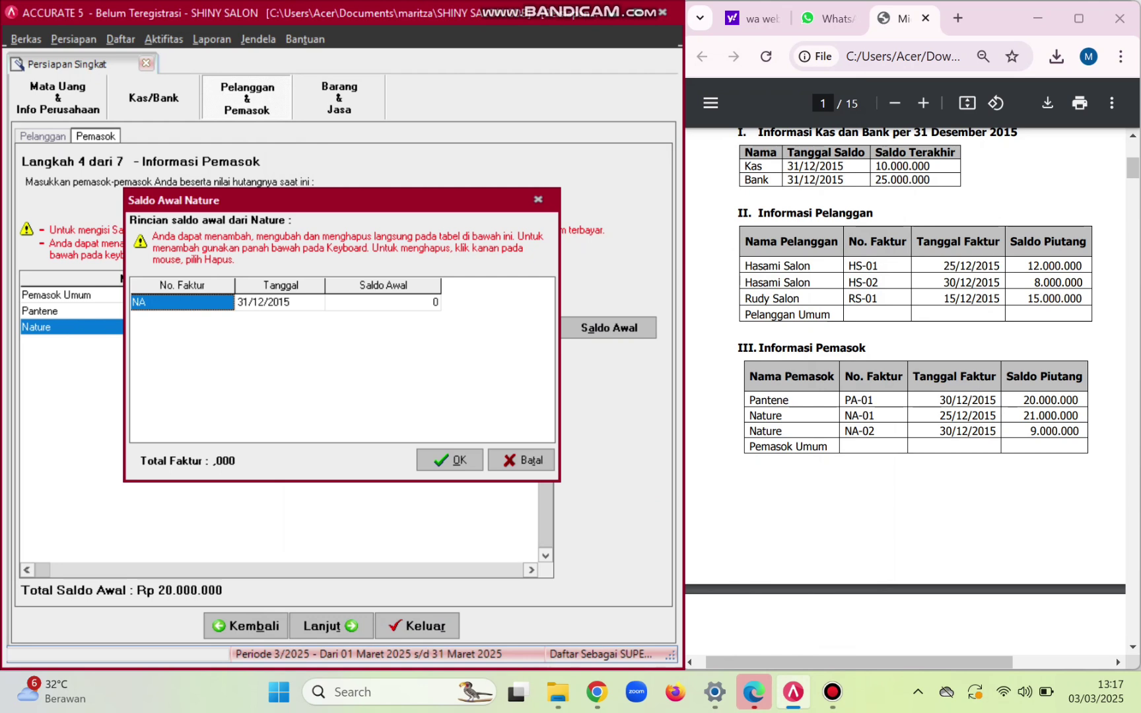
{"action": "key", "text": "F2"}
{"action": "key", "text": "End"}
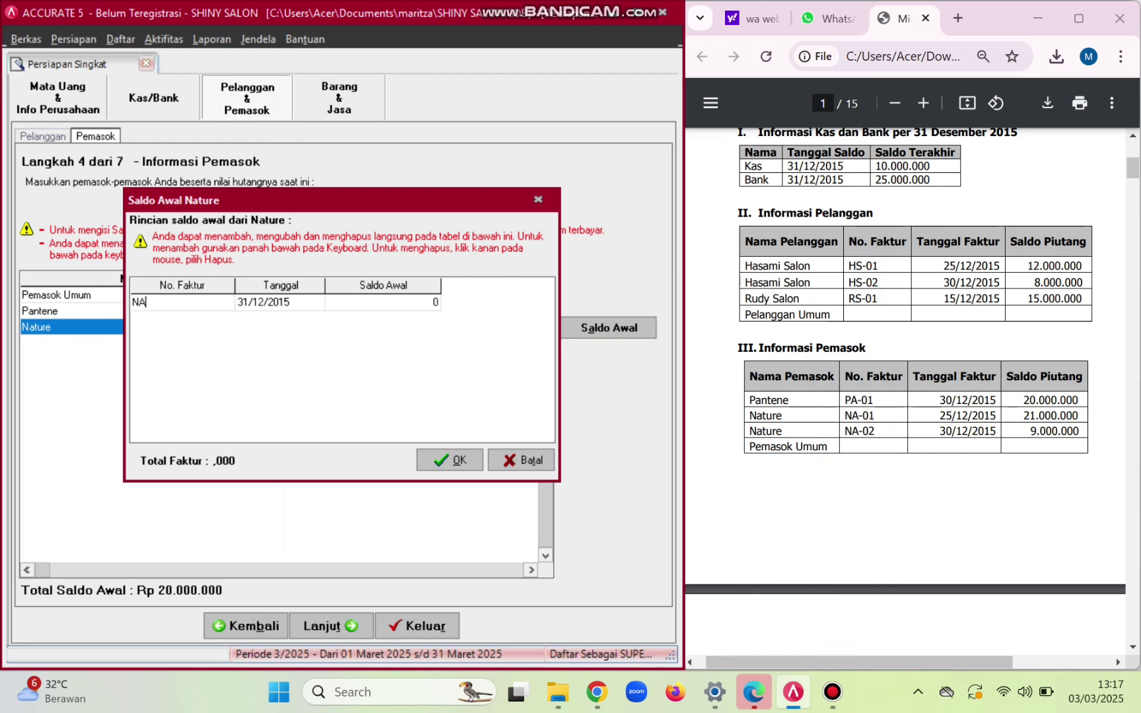
{"action": "type", "text": "-01"}
{"action": "key", "text": "Return"}
{"action": "key", "text": "Tab"}
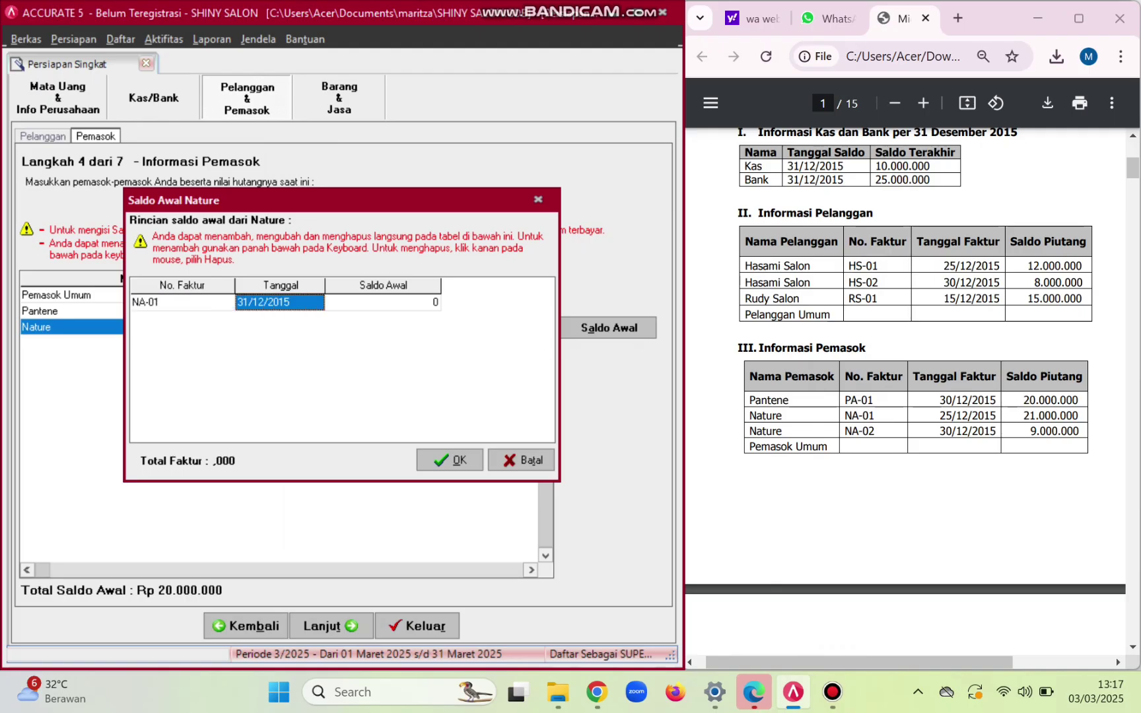
{"action": "type", "text": "25"}
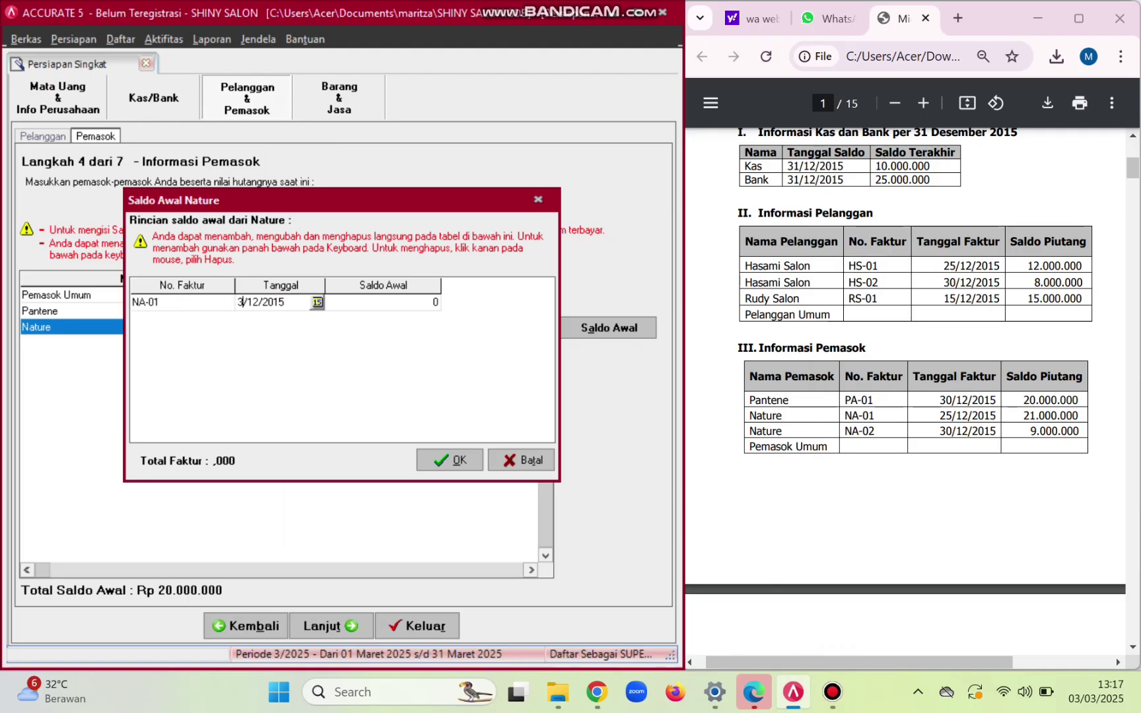
{"action": "key", "text": "Tab"}
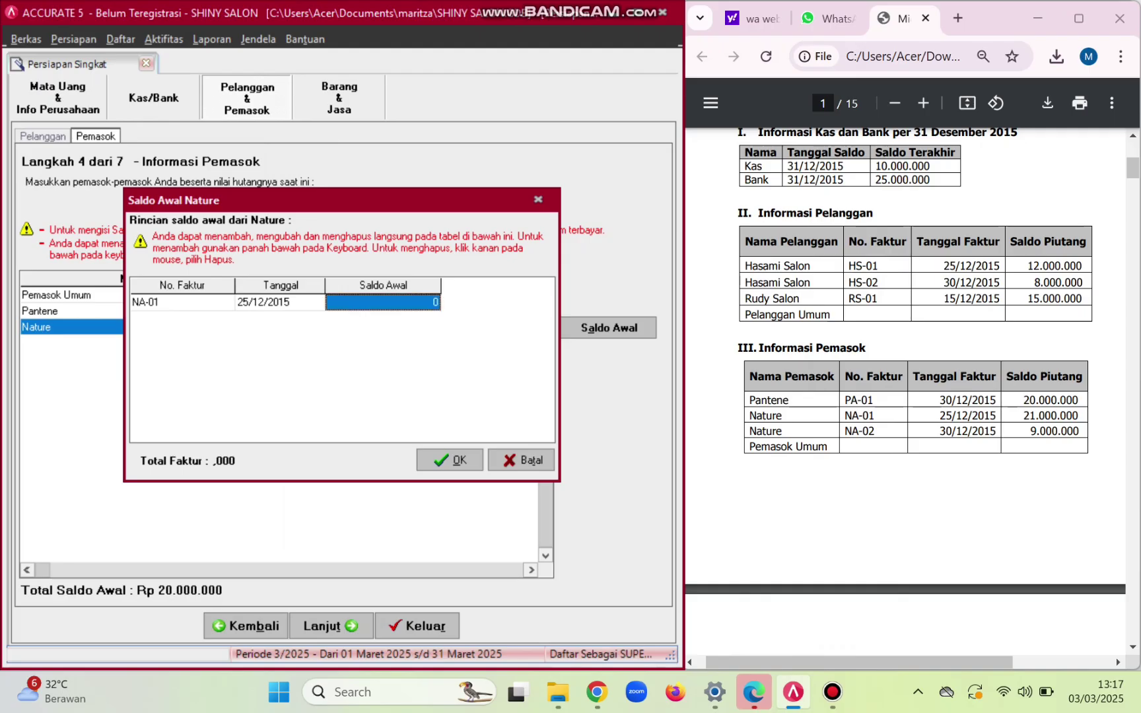
{"action": "type", "text": "21000000"}
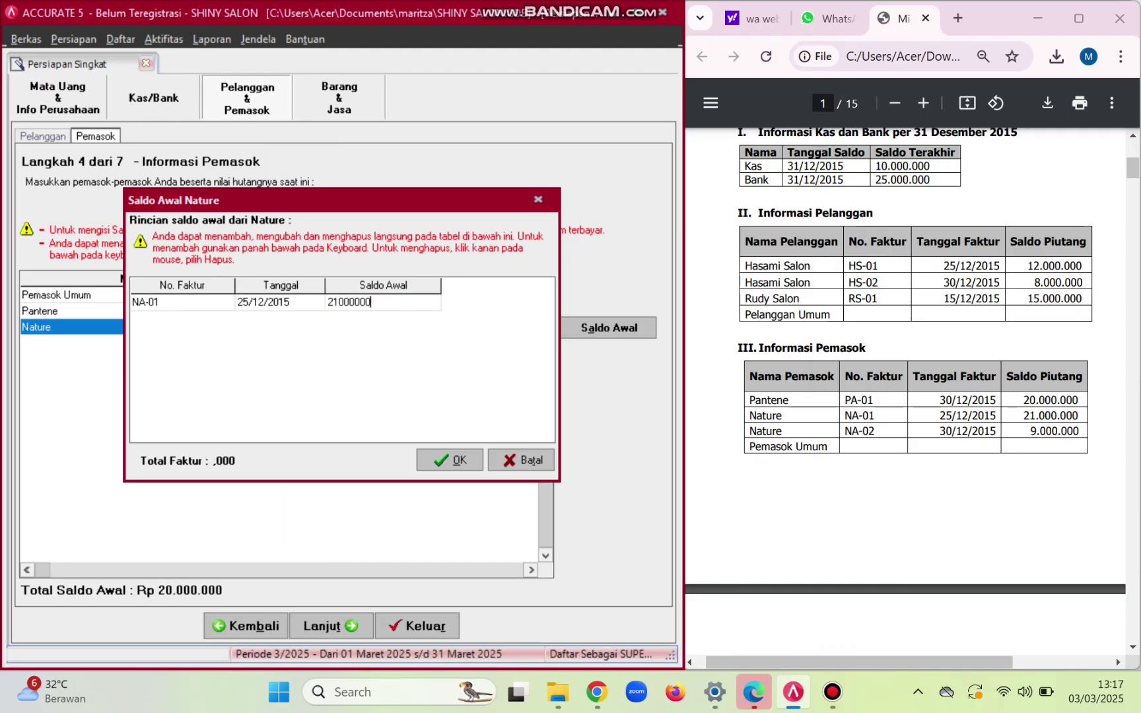
{"action": "key", "text": "Tab"}
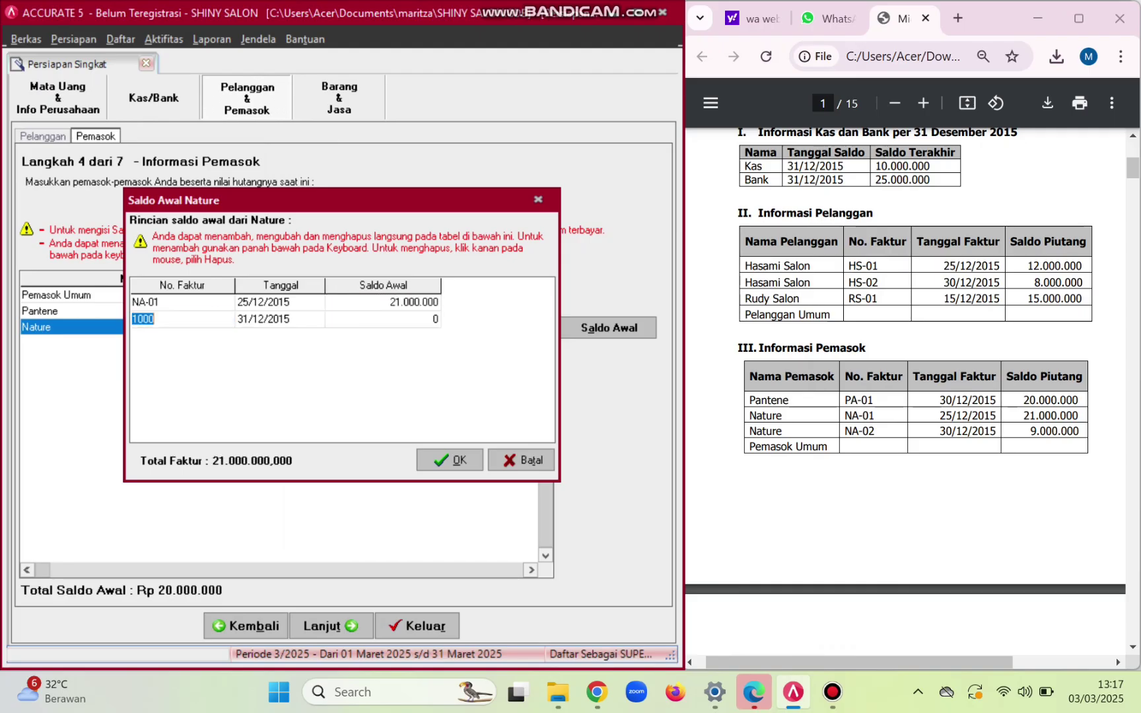
- Add invoice NA-02 dated 30/12/2015 for 9.000.000 and save Nature's invoices
{"action": "type", "text": "NA-02"}
{"action": "key", "text": "Tab"}
{"action": "key", "text": "Return"}
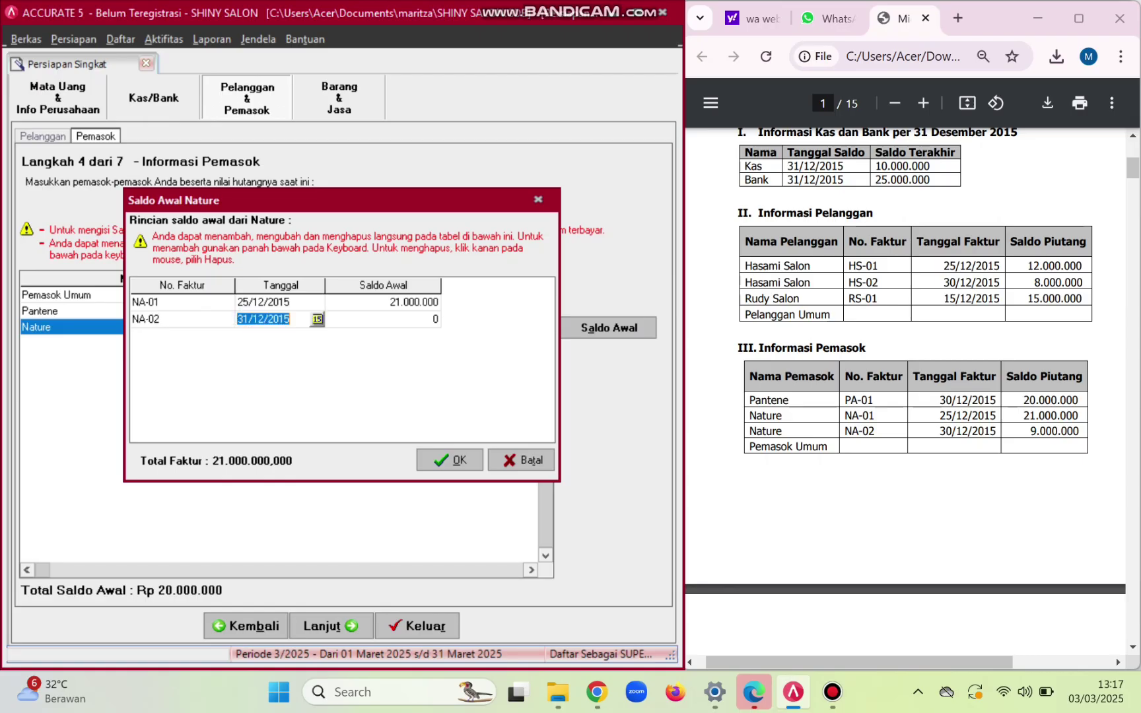
{"action": "key", "text": "BackSpace"}
{"action": "type", "text": "30/12/2015"}
{"action": "key", "text": "Tab"}
{"action": "type", "text": "9.000.000"}
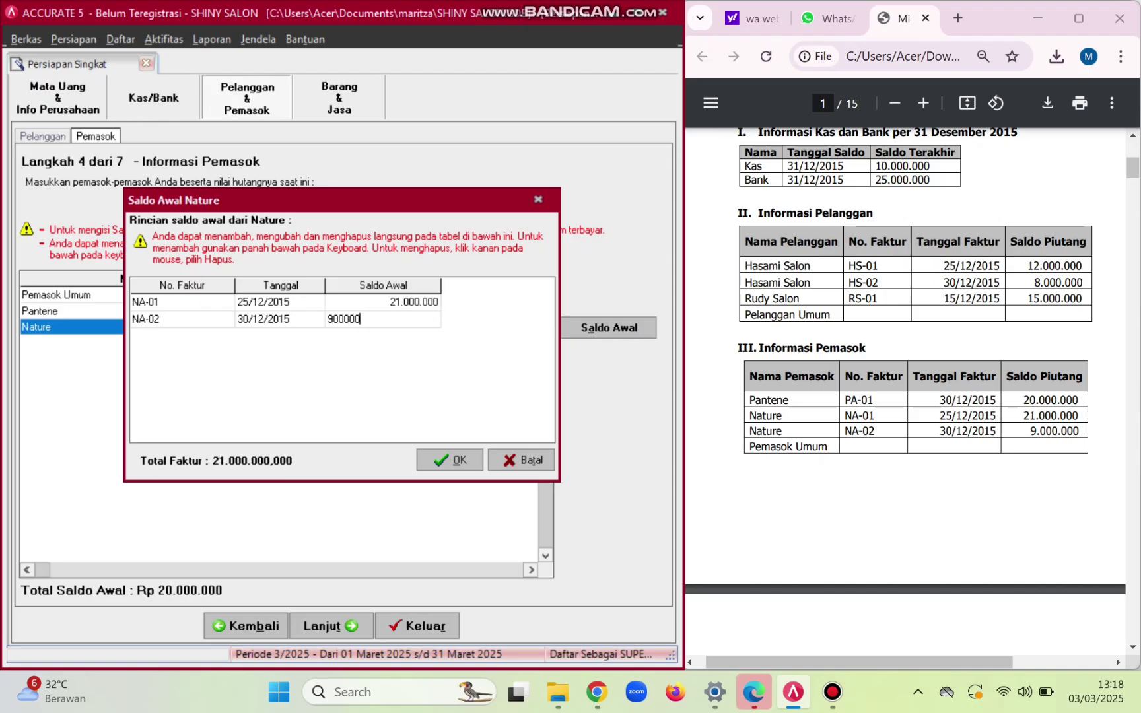
{"action": "key", "text": "Down"}
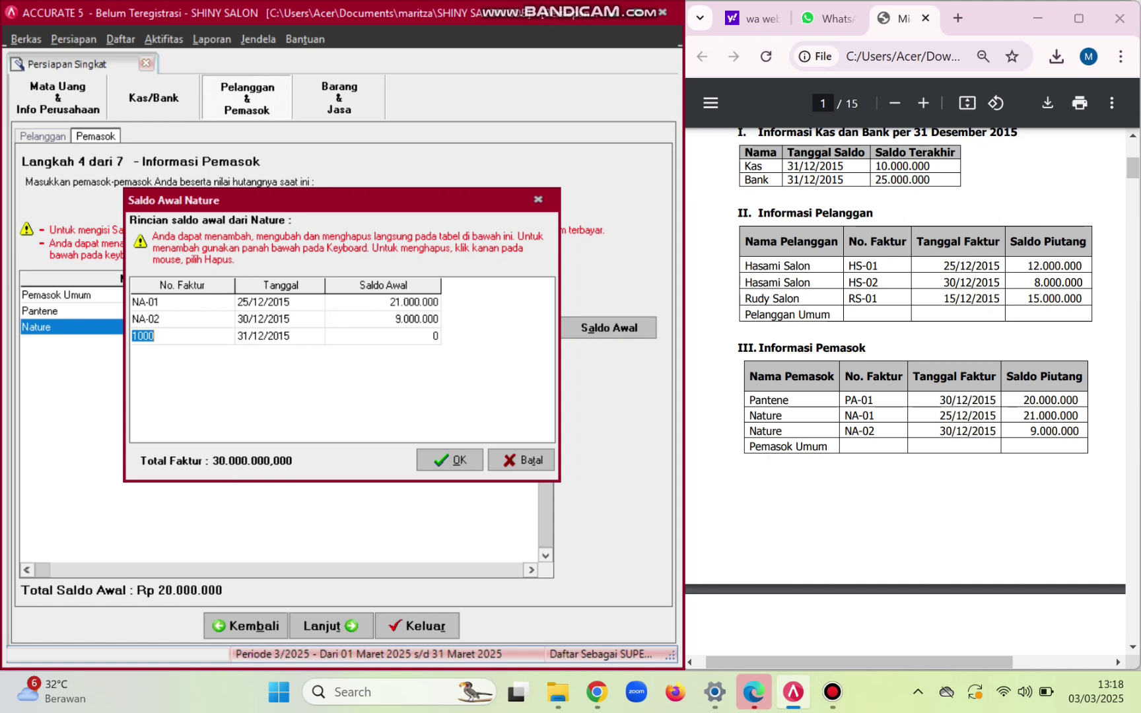
{"action": "left_click", "coordinate": [449, 460]}
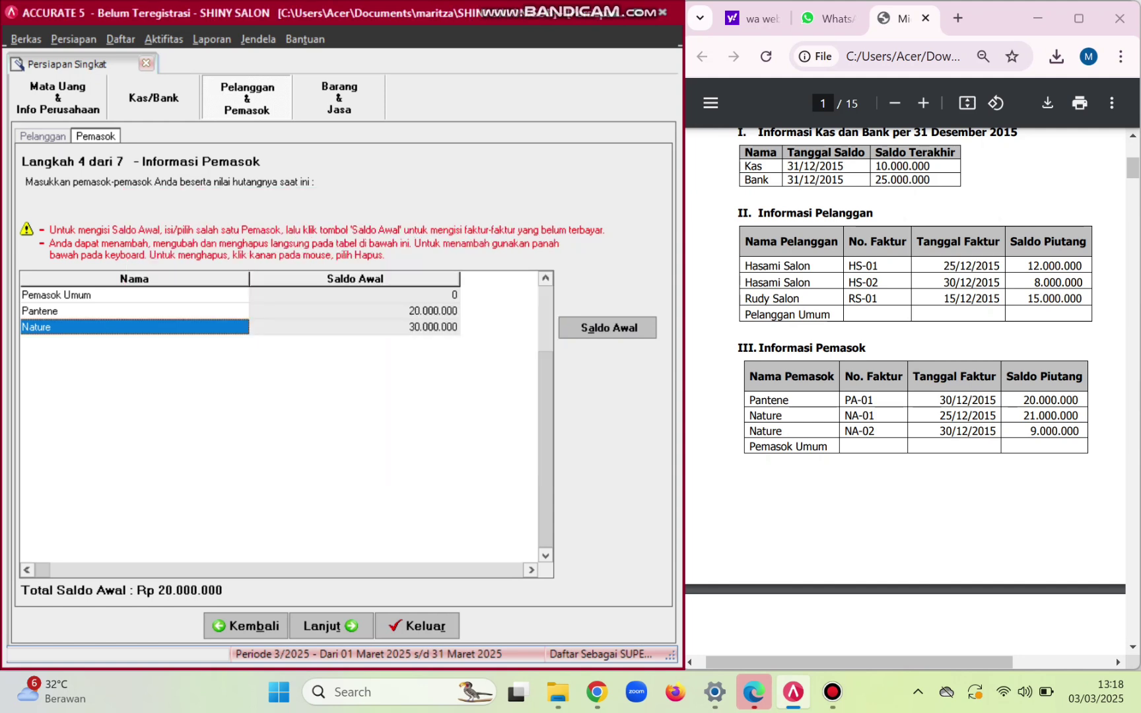
{"action": "left_click", "coordinate": [370, 327]}
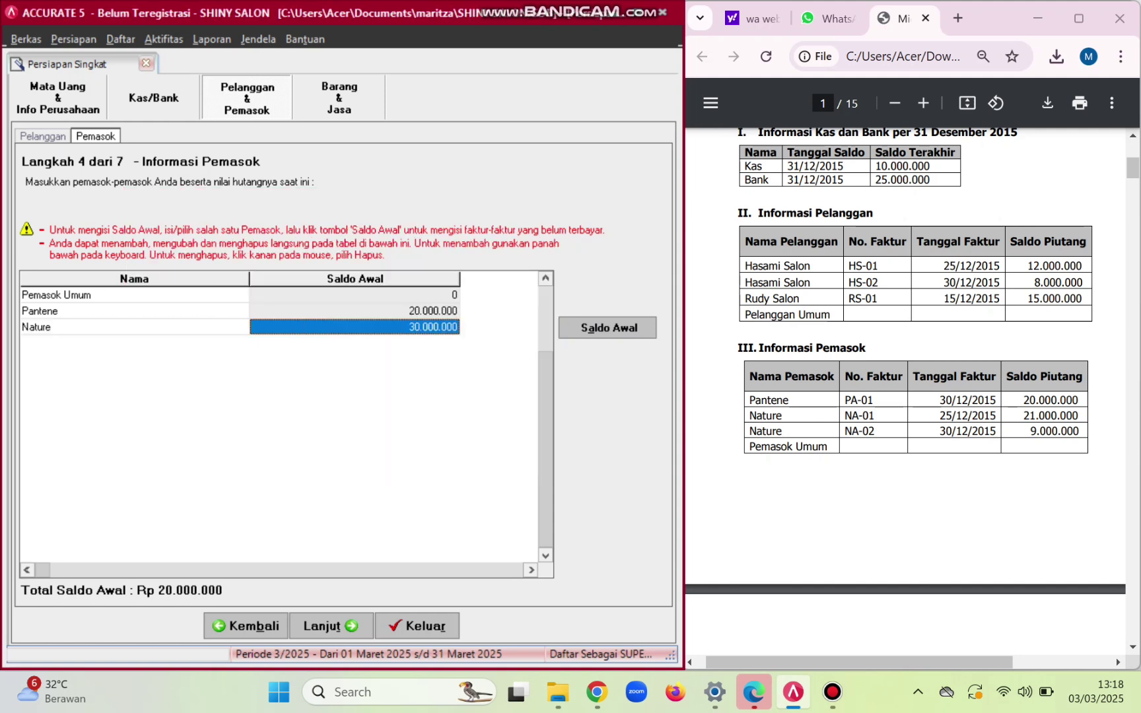
{"action": "key", "text": "Down"}
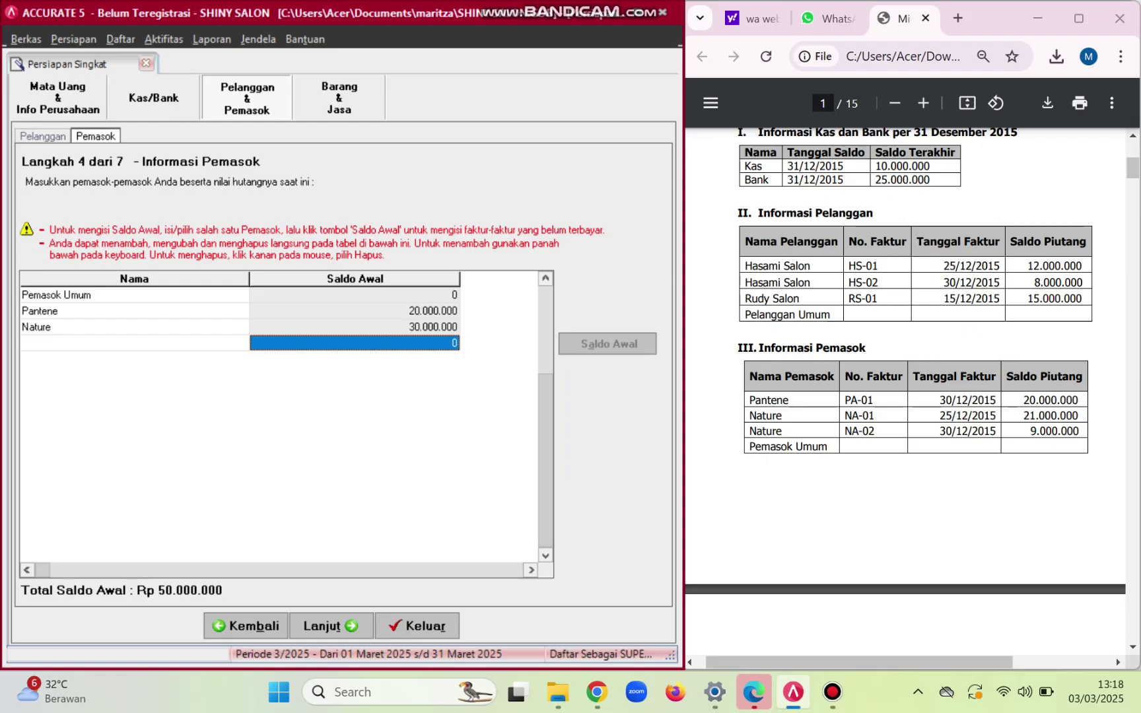
- Leave the Rata-rata (average) inventory method selected and continue to Step 6, item information
{"action": "left_click", "coordinate": [324, 626]}
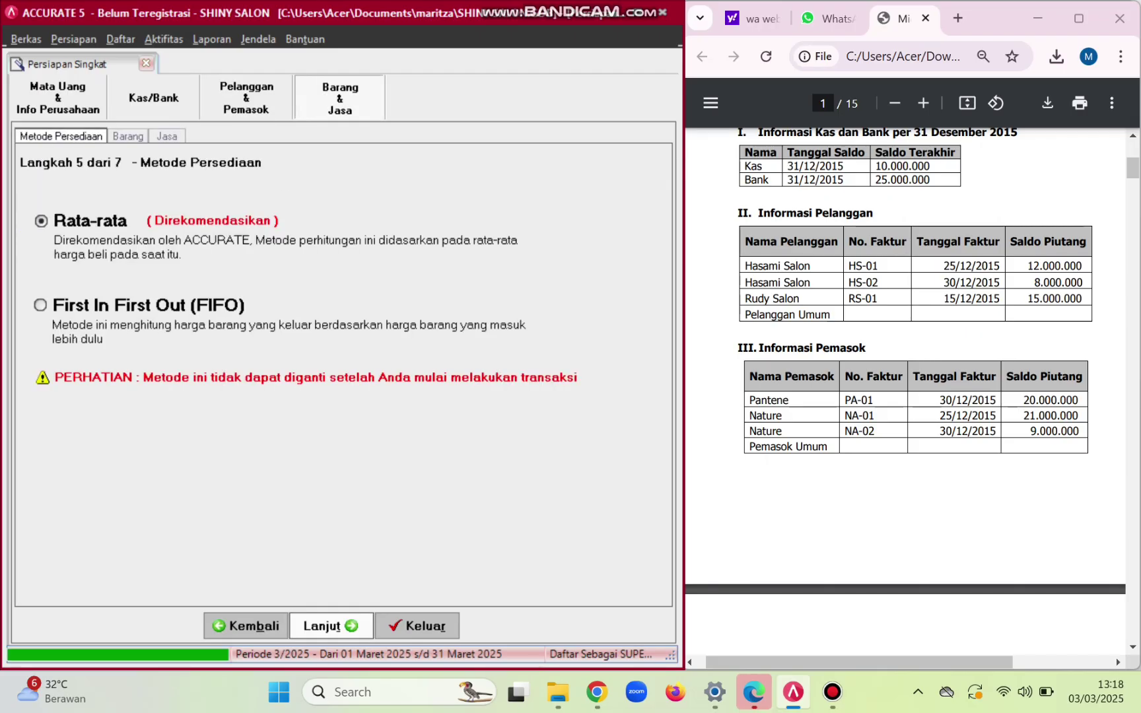
{"action": "scroll", "coordinate": [911, 389], "scroll_direction": "down", "scroll_amount": 5}
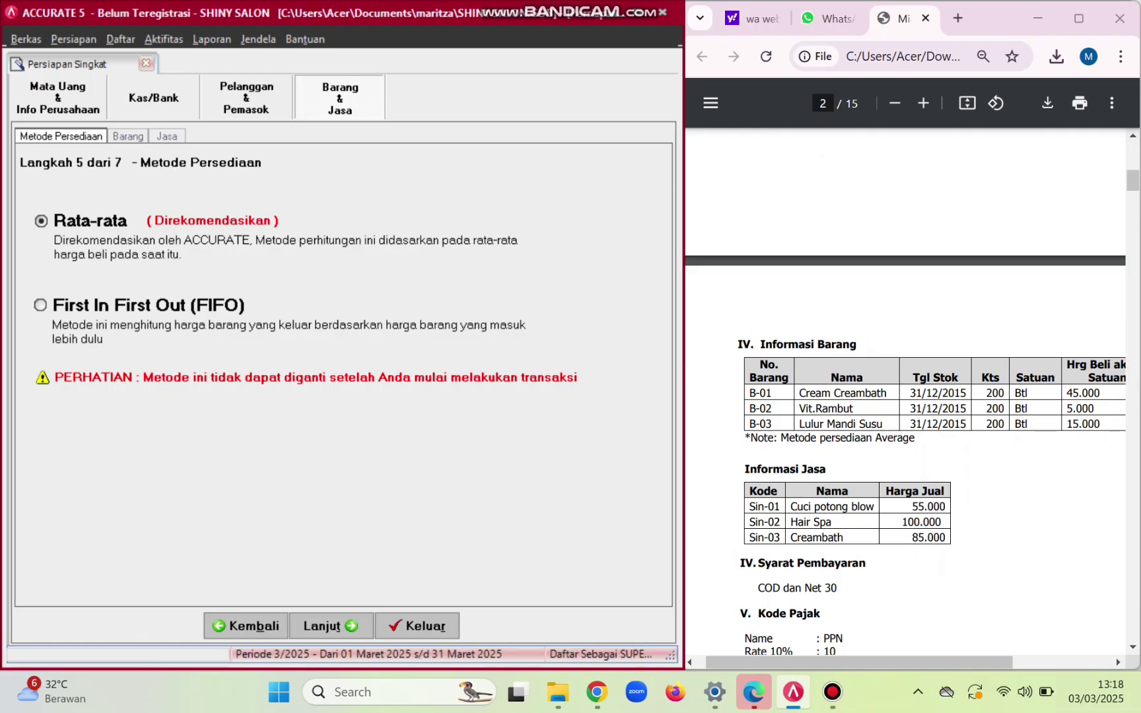
{"action": "left_click_drag", "start_coordinate": [758, 438], "coordinate": [919, 438]}
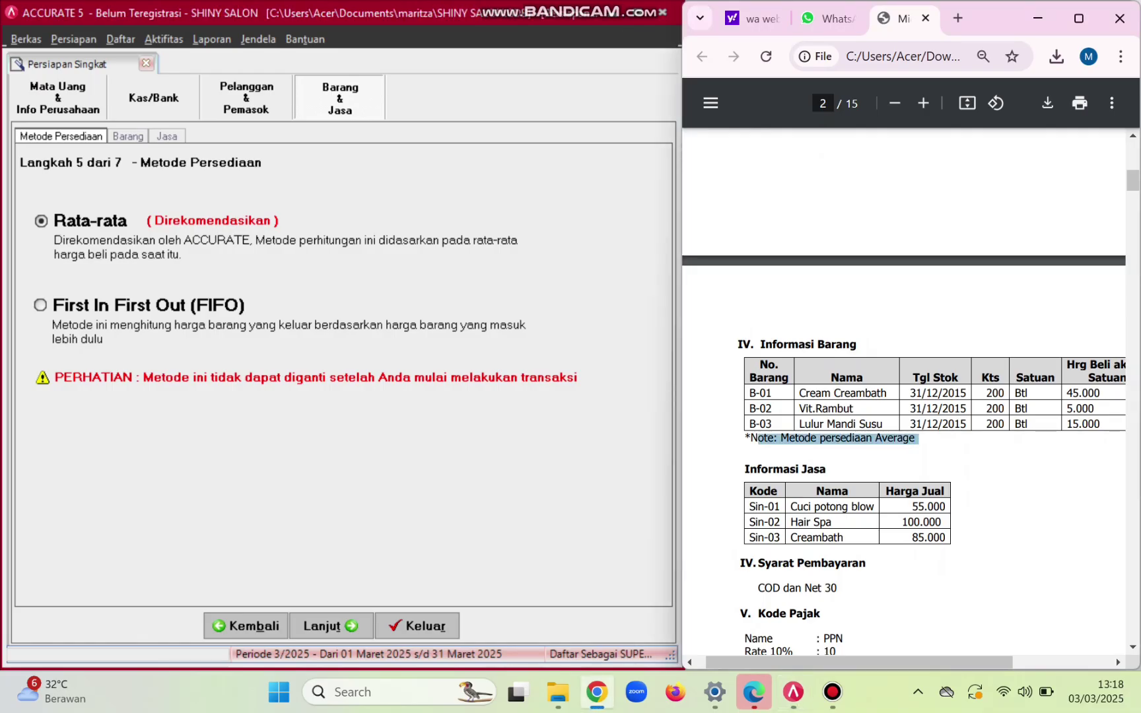
{"action": "key", "text": "alt+Tab"}
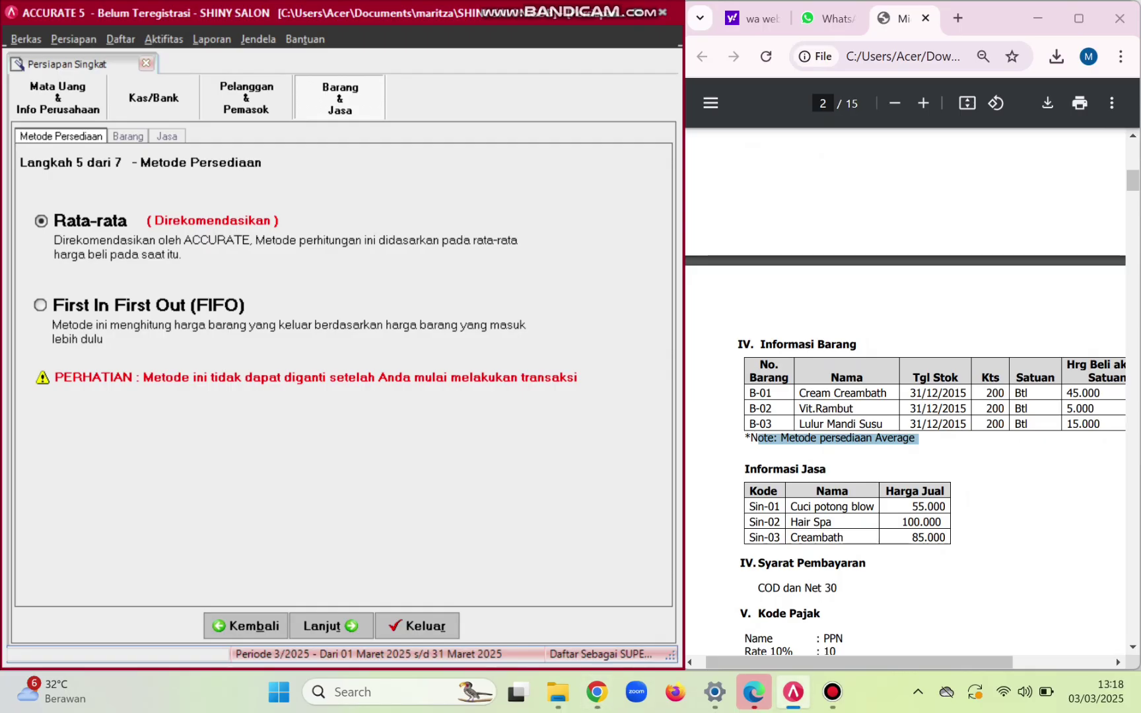
{"action": "left_click", "coordinate": [330, 626]}
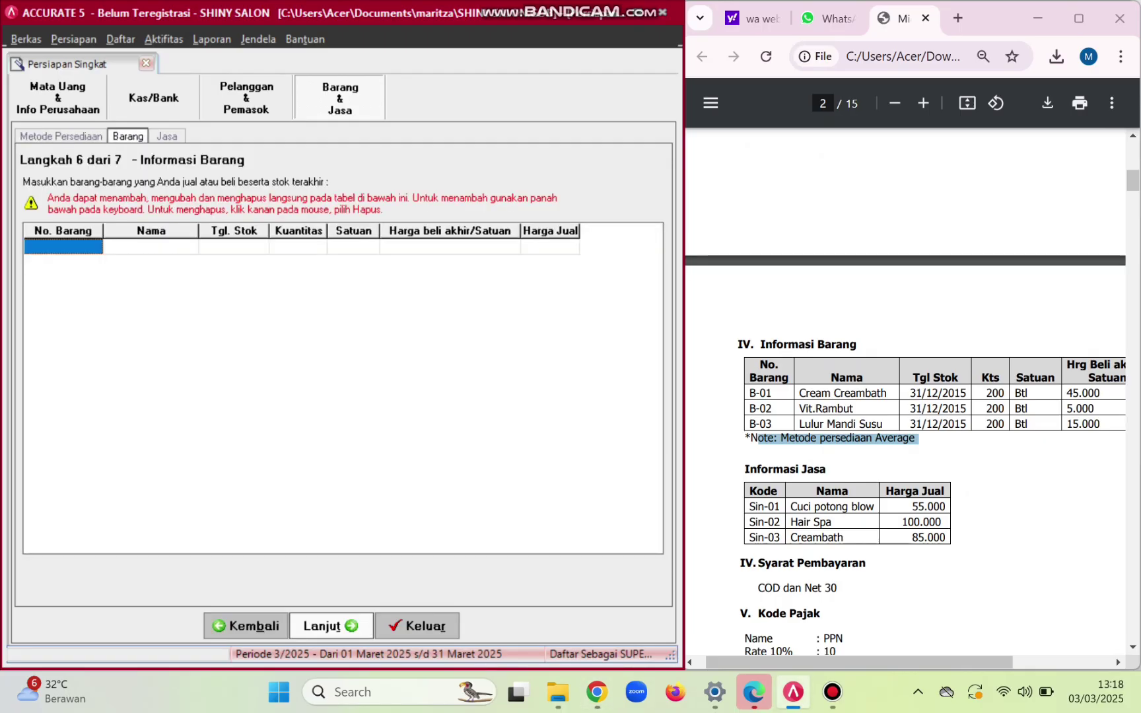
- Add item B-01 named Cream Creambath in the item grid
{"action": "scroll", "coordinate": [905, 443], "scroll_direction": "down", "scroll_amount": 1}
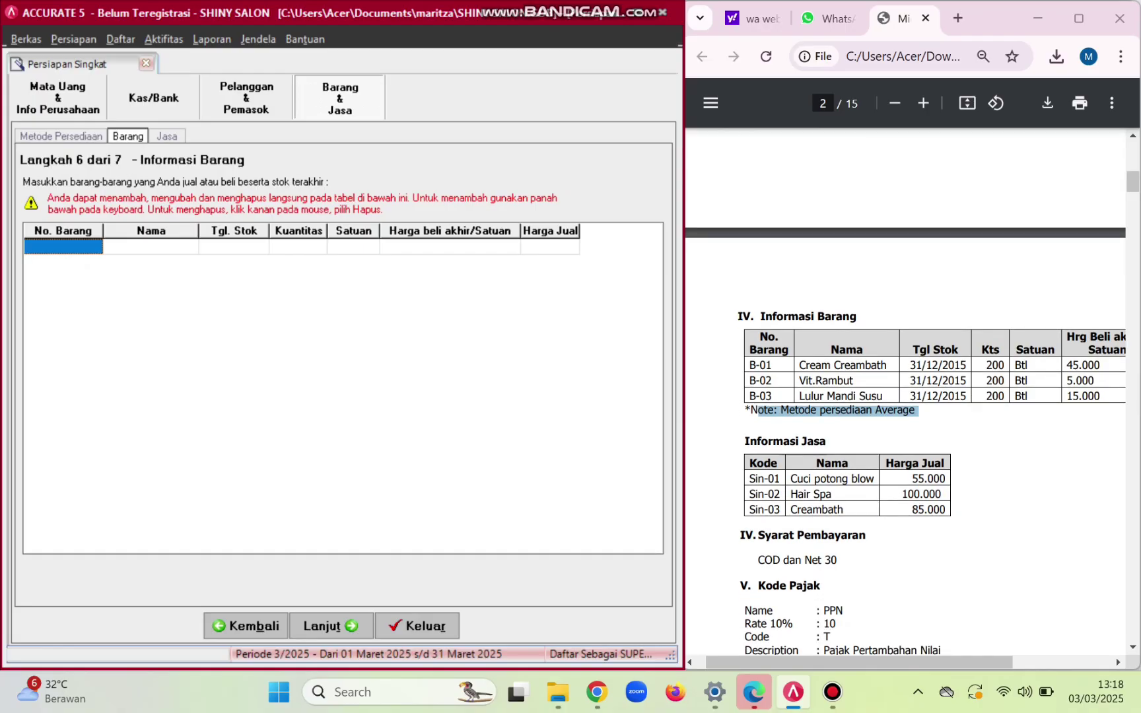
{"action": "scroll", "coordinate": [905, 443], "scroll_direction": "right", "scroll_amount": 2}
{"action": "key", "text": "ctrl+minus"}
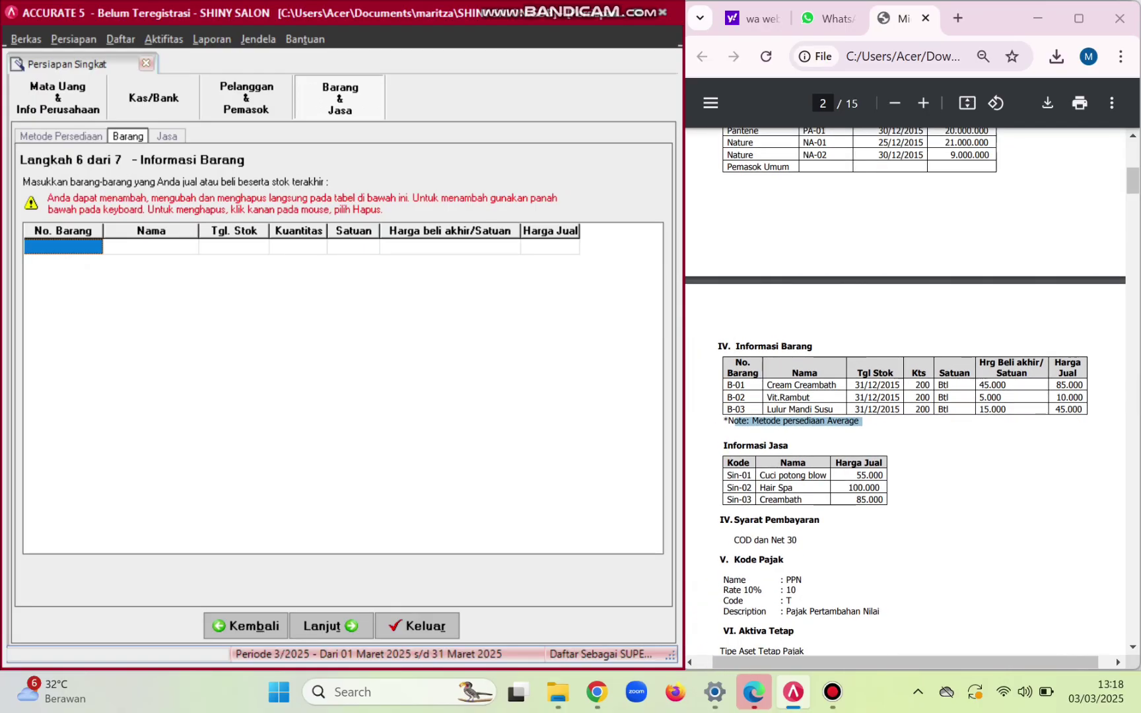
{"action": "left_click", "coordinate": [63, 247]}
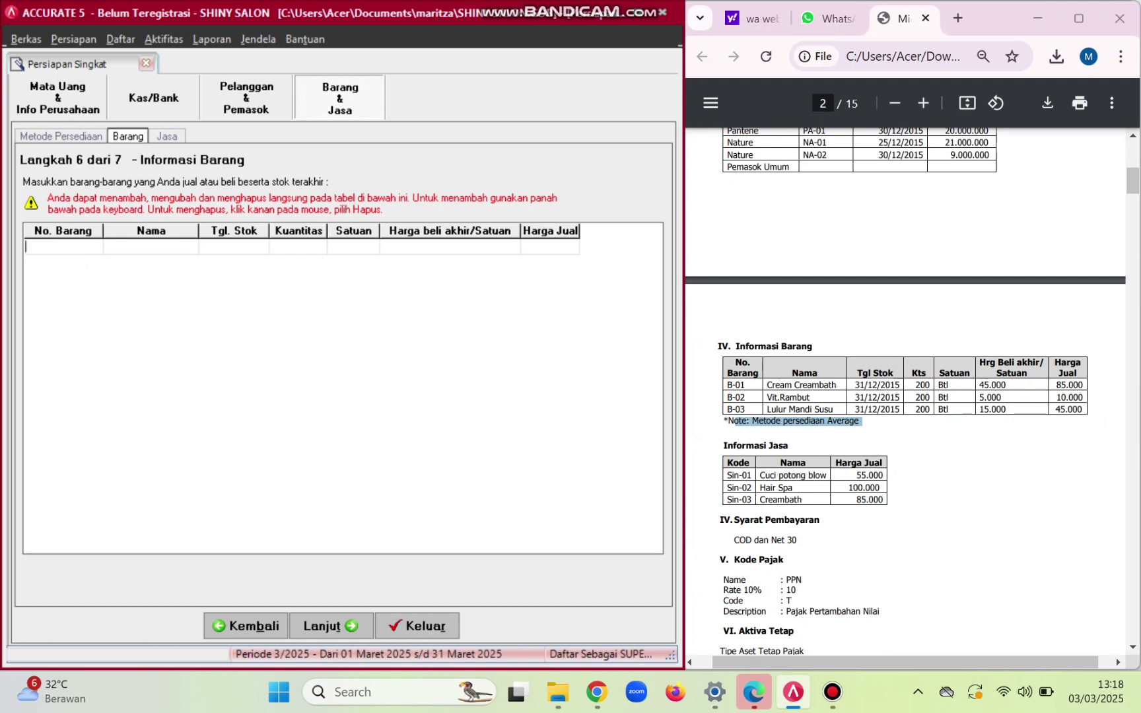
{"action": "type", "text": "B-01"}
{"action": "key", "text": "Return"}
{"action": "key", "text": "Tab"}
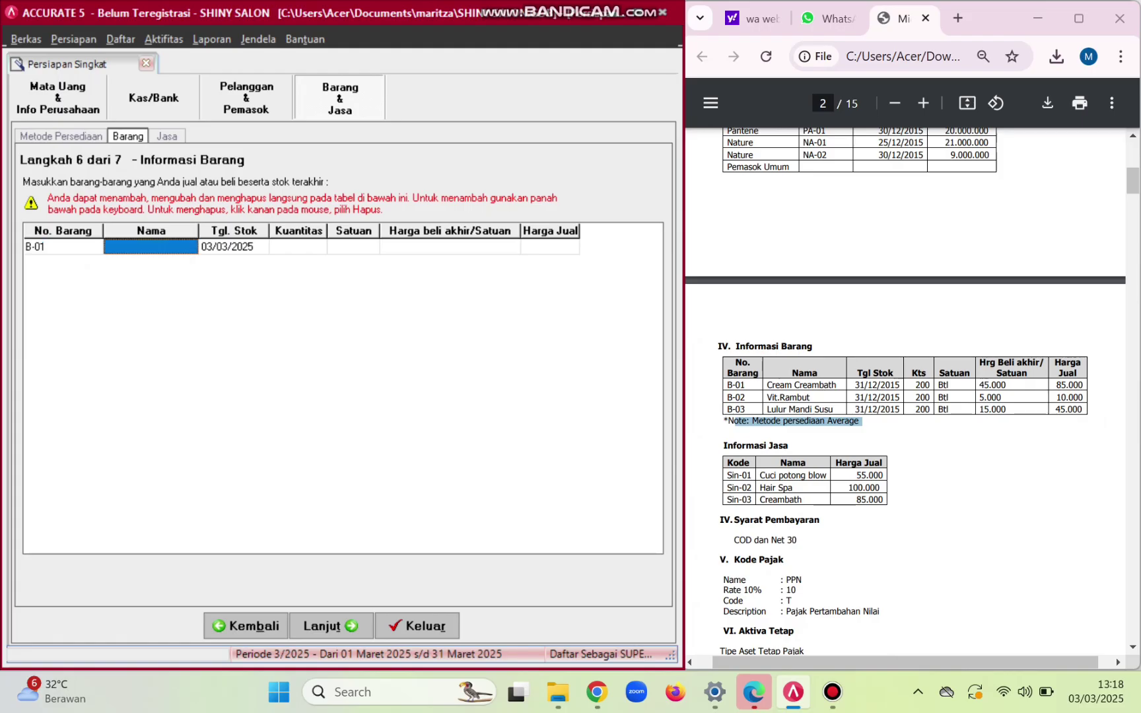
{"action": "type", "text": "C"}
{"action": "key", "text": "Caps_Lock"}
{"action": "type", "text": "ream"}
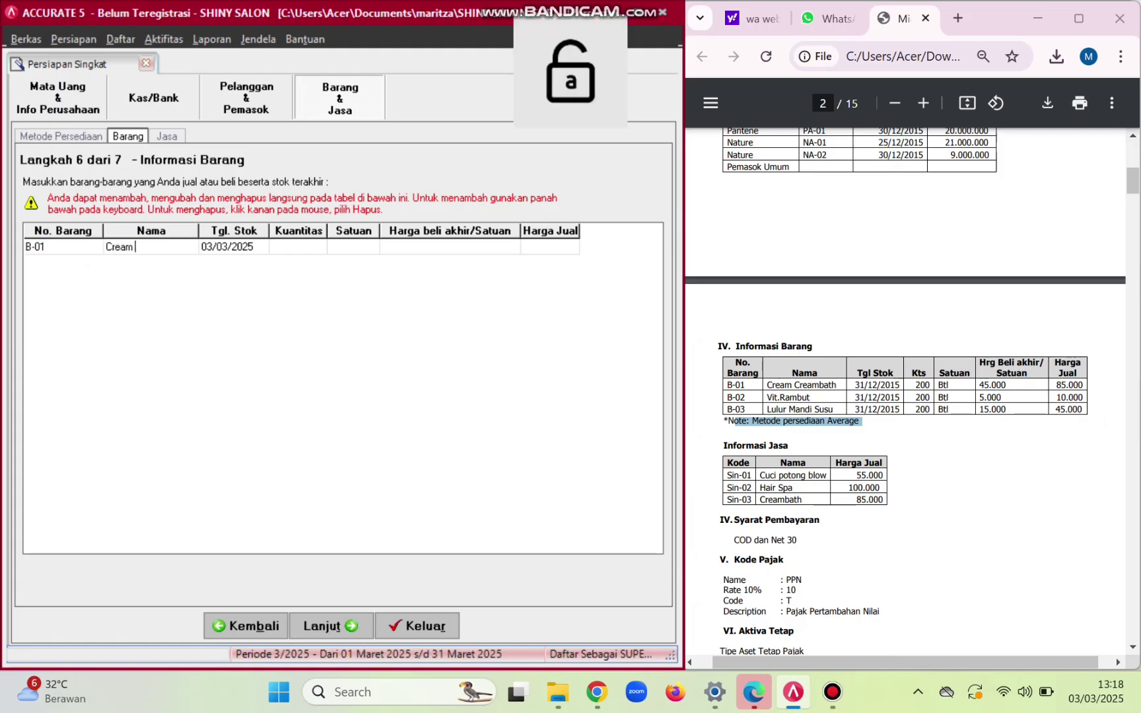
{"action": "key", "text": "Caps_Lock"}
{"action": "type", "text": "C"}
{"action": "key", "text": "Caps_Lock"}
{"action": "type", "text": "re"}
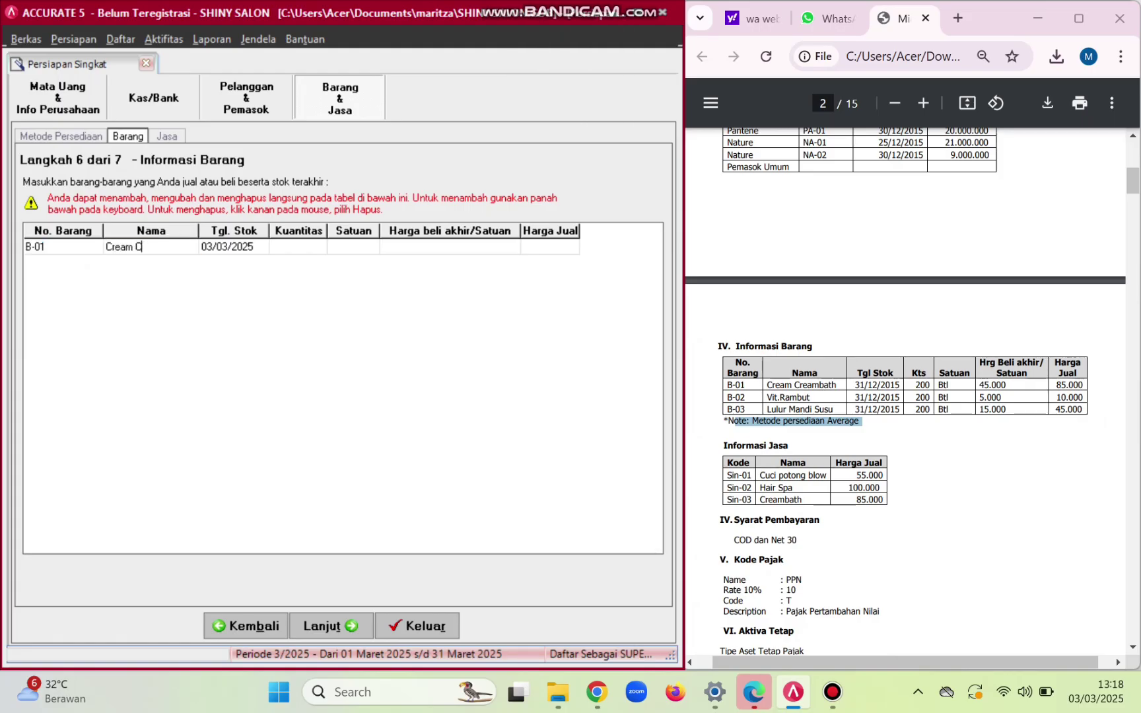
{"action": "type", "text": "ambath"}
- Give B-01 200 Btl dated 31/12/2015, purchase price 45.000 and selling price 85.000
{"action": "left_click", "coordinate": [228, 246]}
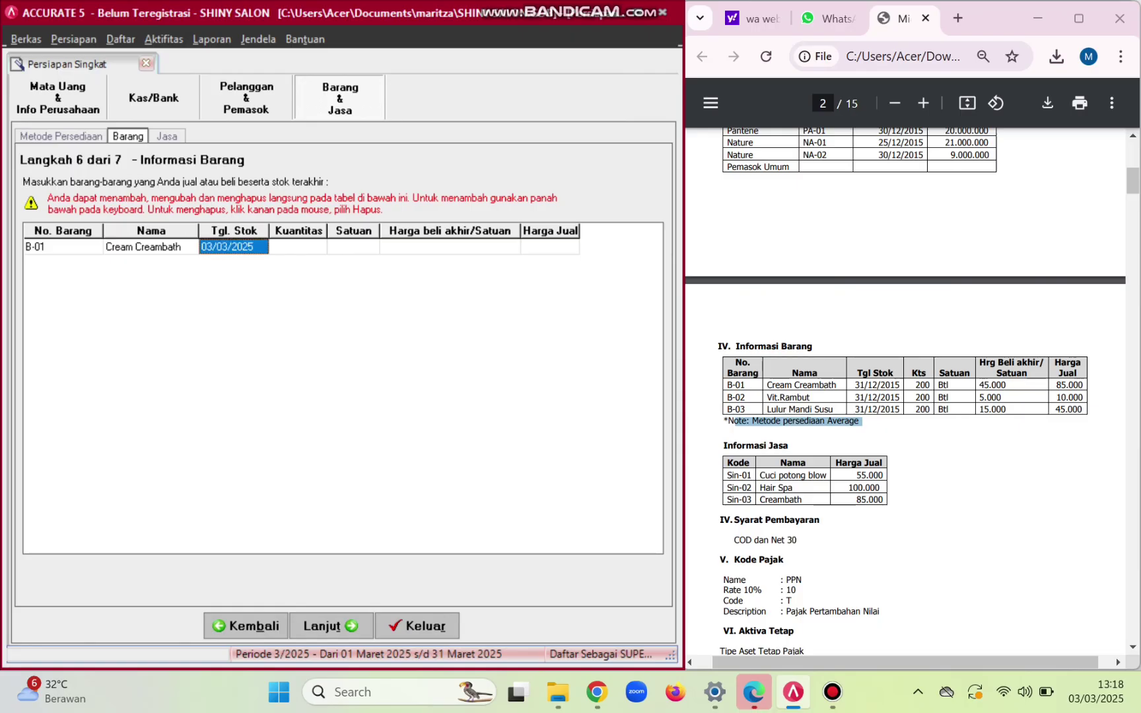
{"action": "left_click", "coordinate": [227, 247]}
{"action": "key", "text": "BackSpace"}
{"action": "type", "text": "3"}
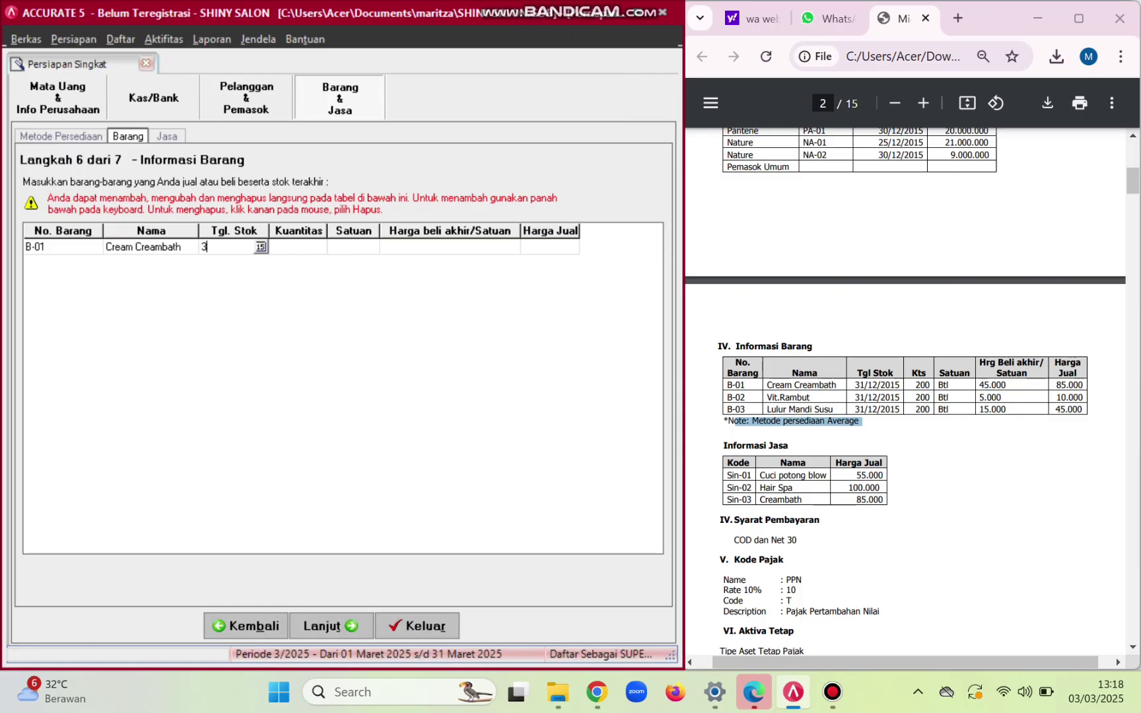
{"action": "type", "text": "1/12/2015"}
{"action": "key", "text": "Tab"}
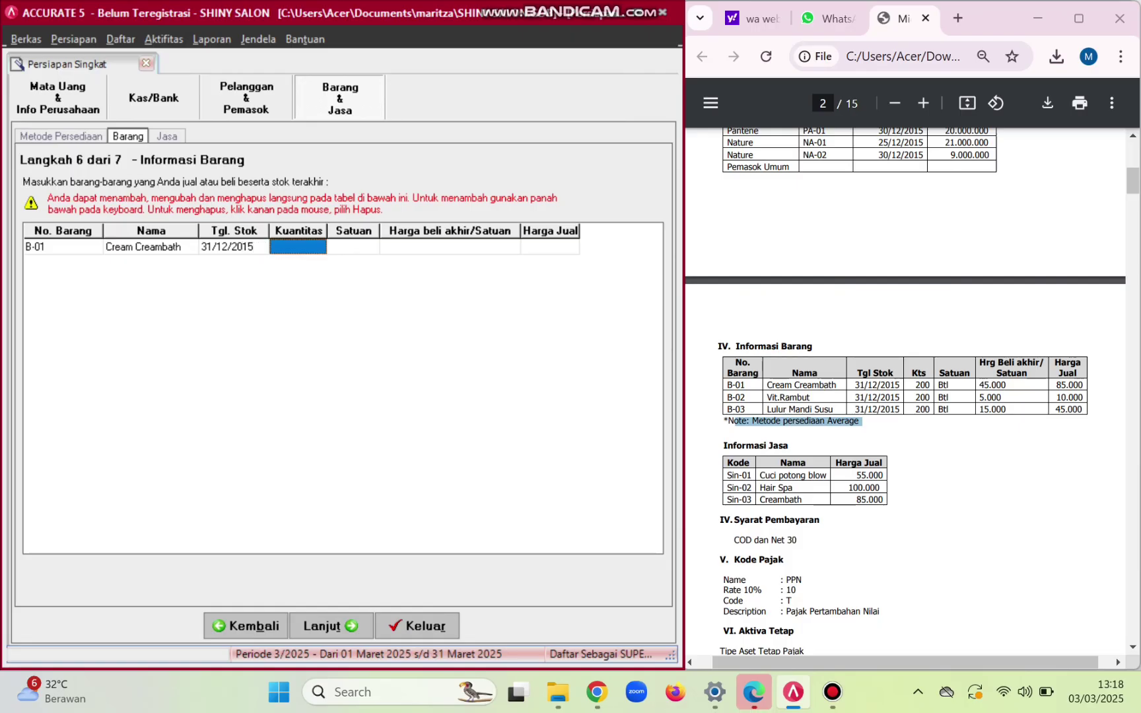
{"action": "type", "text": "200"}
{"action": "key", "text": "Tab"}
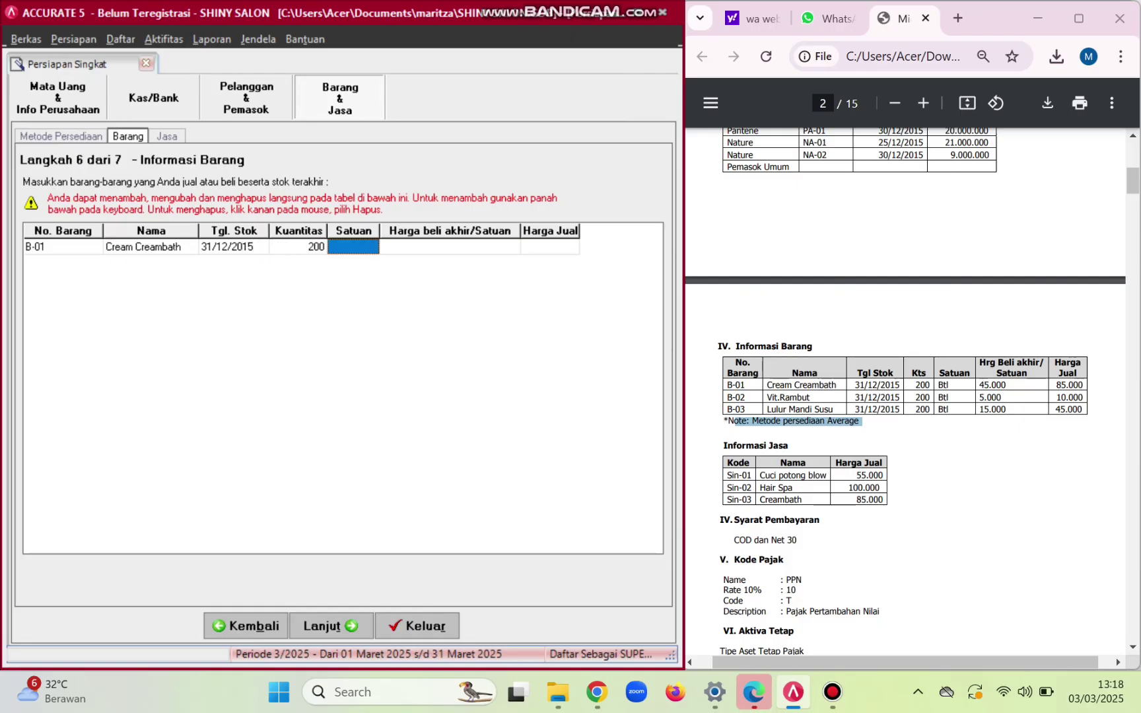
{"action": "key", "text": "Caps_Lock"}
{"action": "type", "text": "B"}
{"action": "key", "text": "Caps_Lock"}
{"action": "type", "text": "tl"}
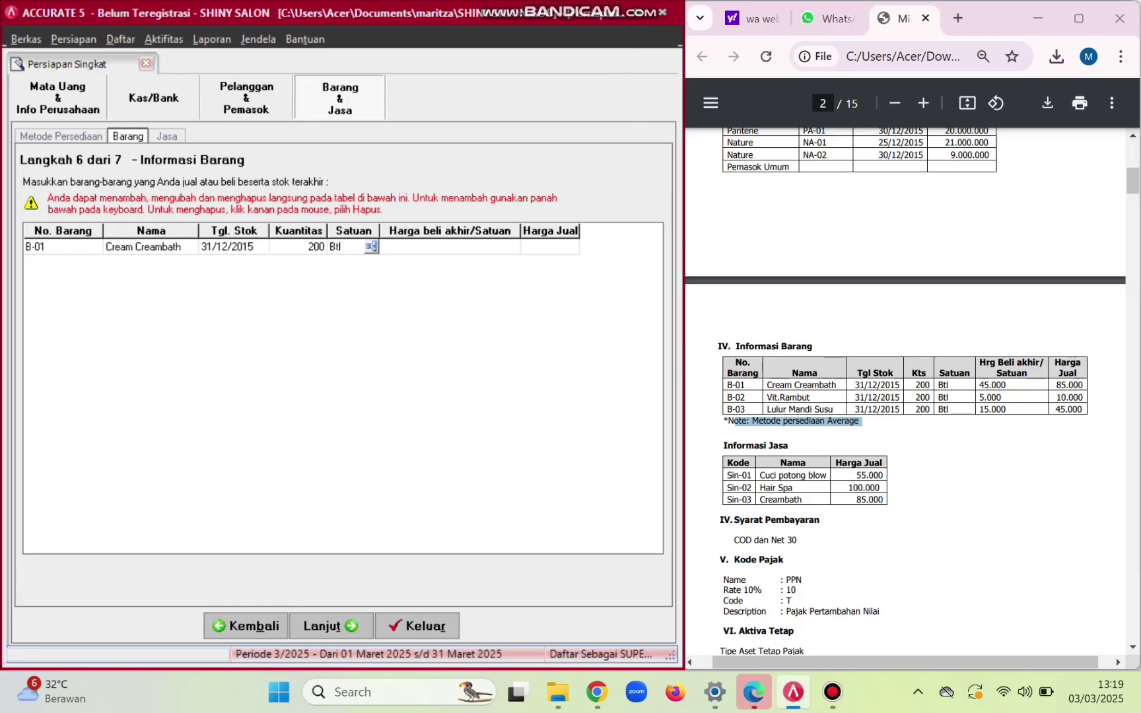
{"action": "key", "text": "Return"}
{"action": "key", "text": "Tab"}
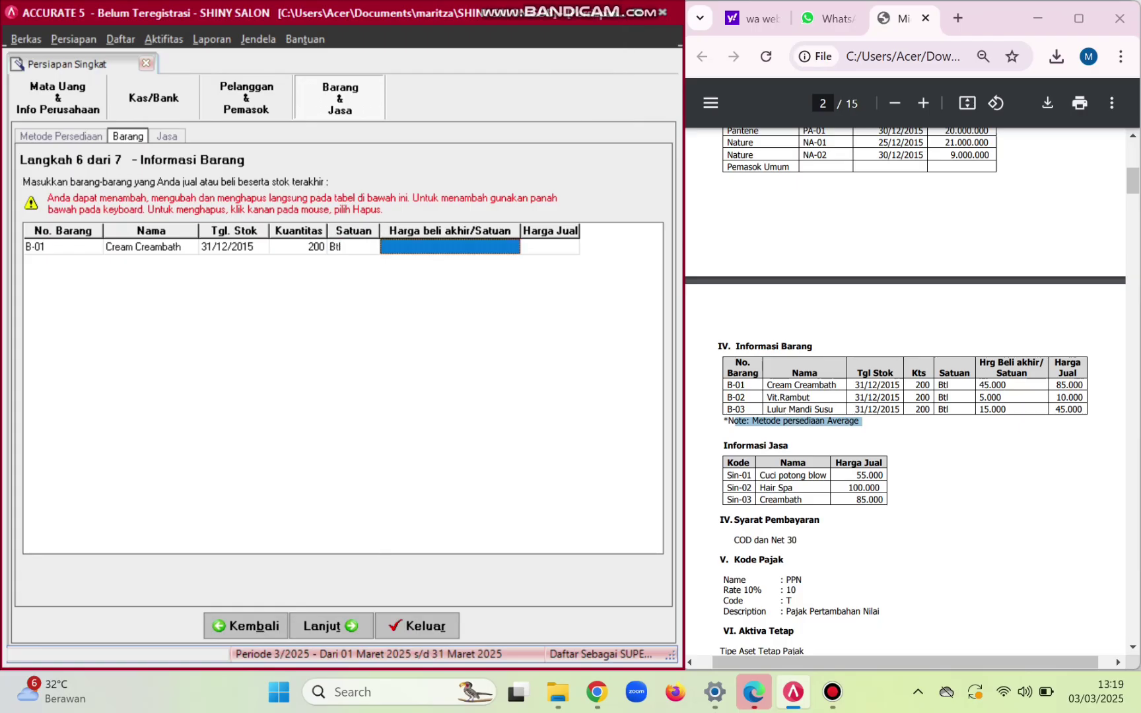
{"action": "type", "text": "45000"}
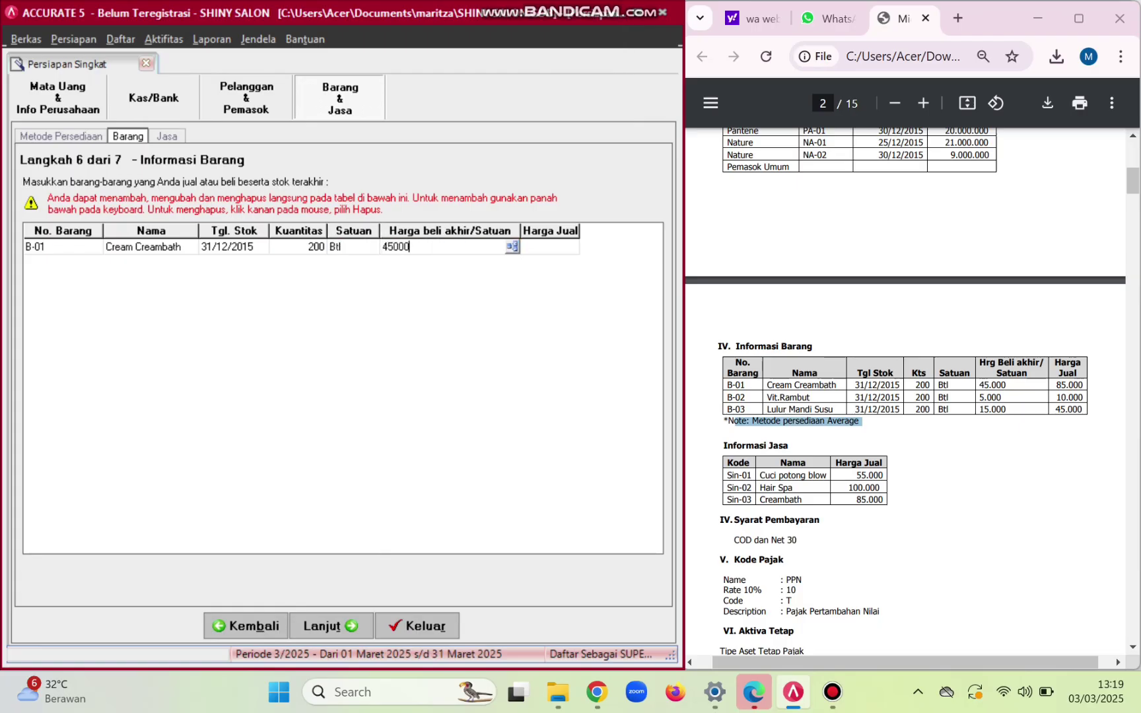
{"action": "key", "text": "Tab"}
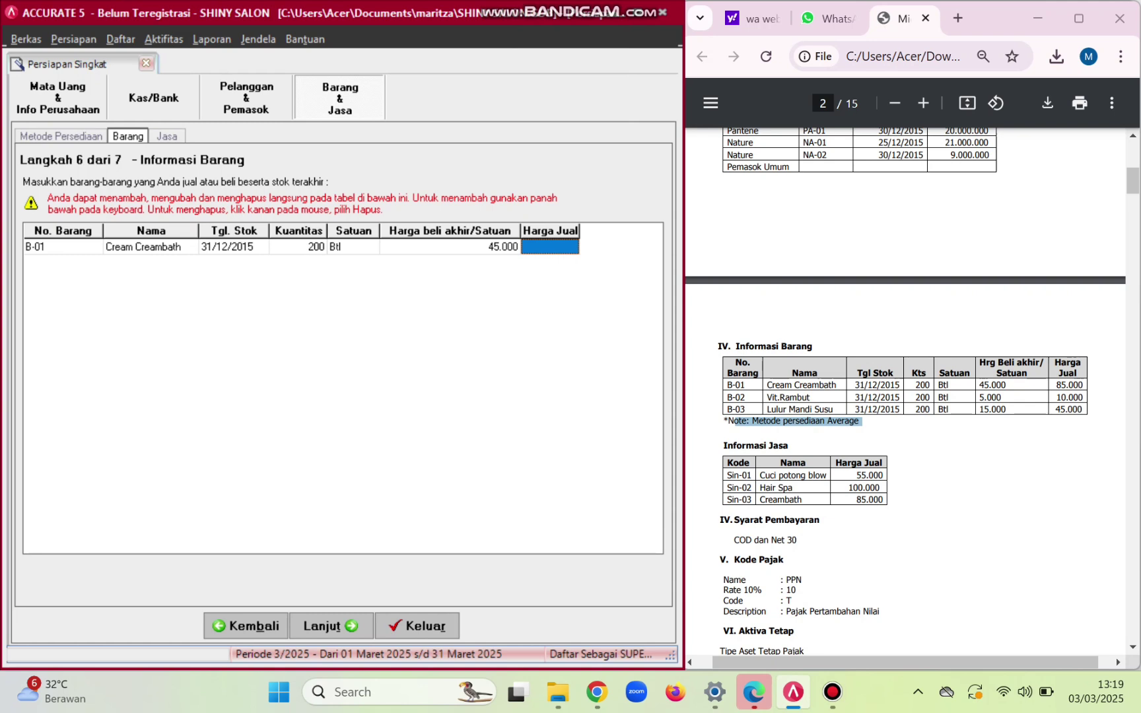
{"action": "type", "text": "85000"}
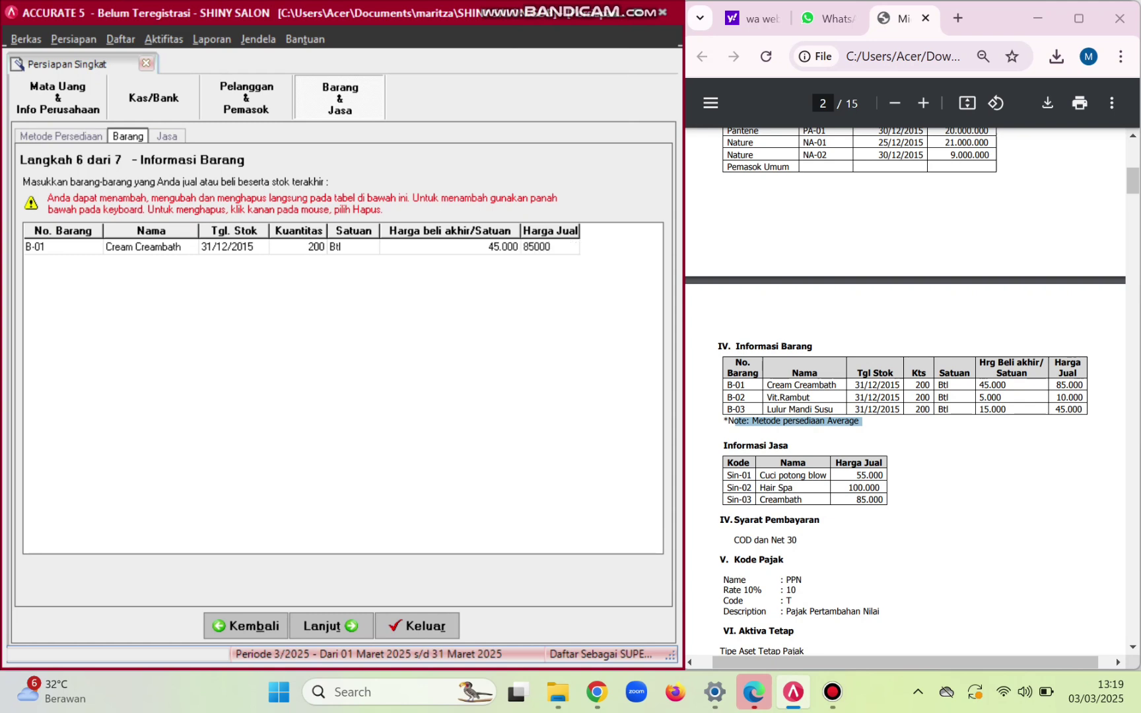
{"action": "key", "text": "Tab"}
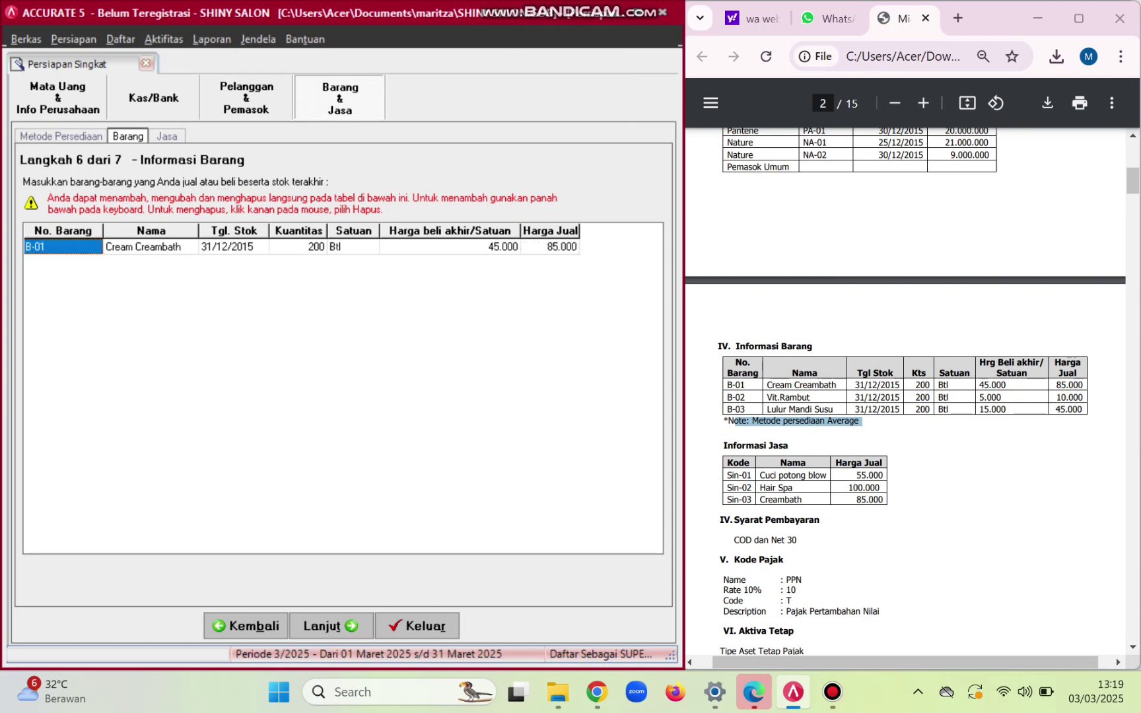
- Add item B-02 named Vit. Rambut
{"action": "key", "text": "Down"}
{"action": "left_click", "coordinate": [151, 262]}
{"action": "key", "text": "Caps_Lock"}
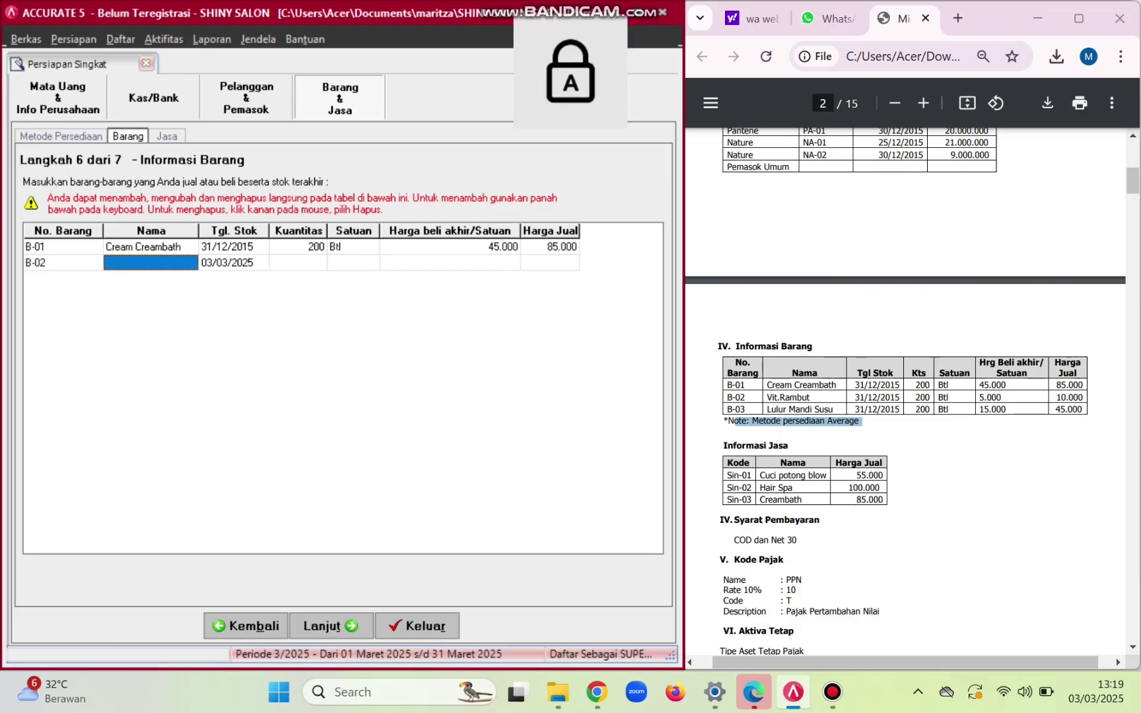
{"action": "type", "text": "V"}
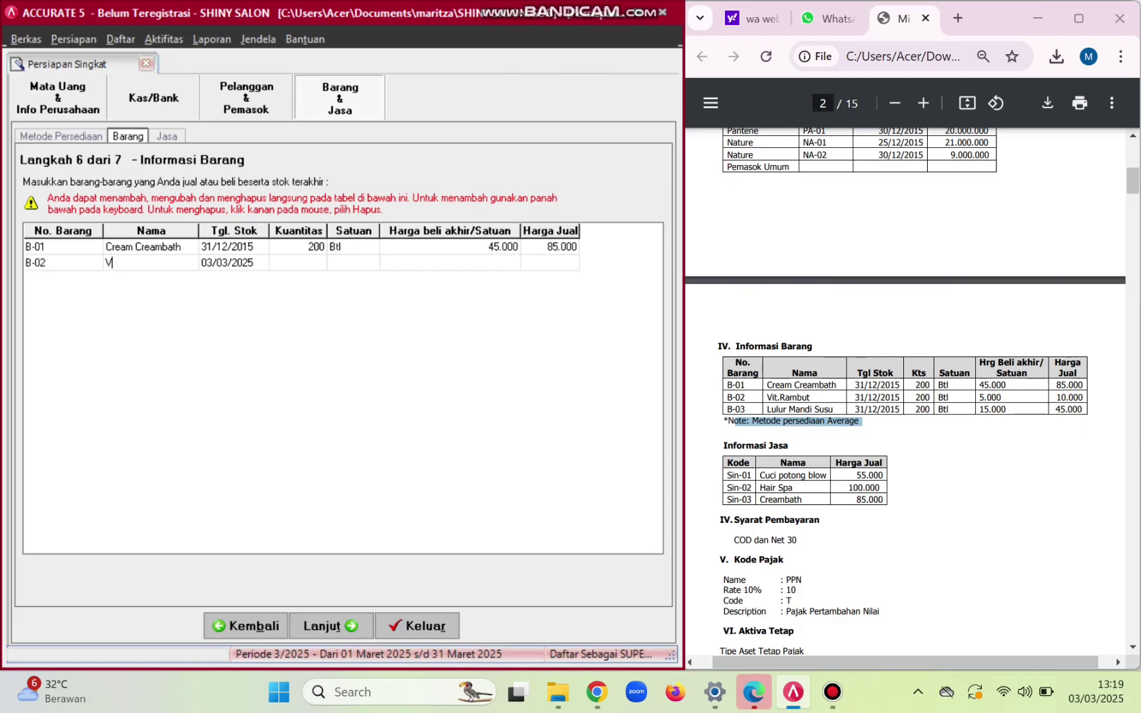
{"action": "key", "text": "Caps_Lock"}
{"action": "type", "text": "it. R"}
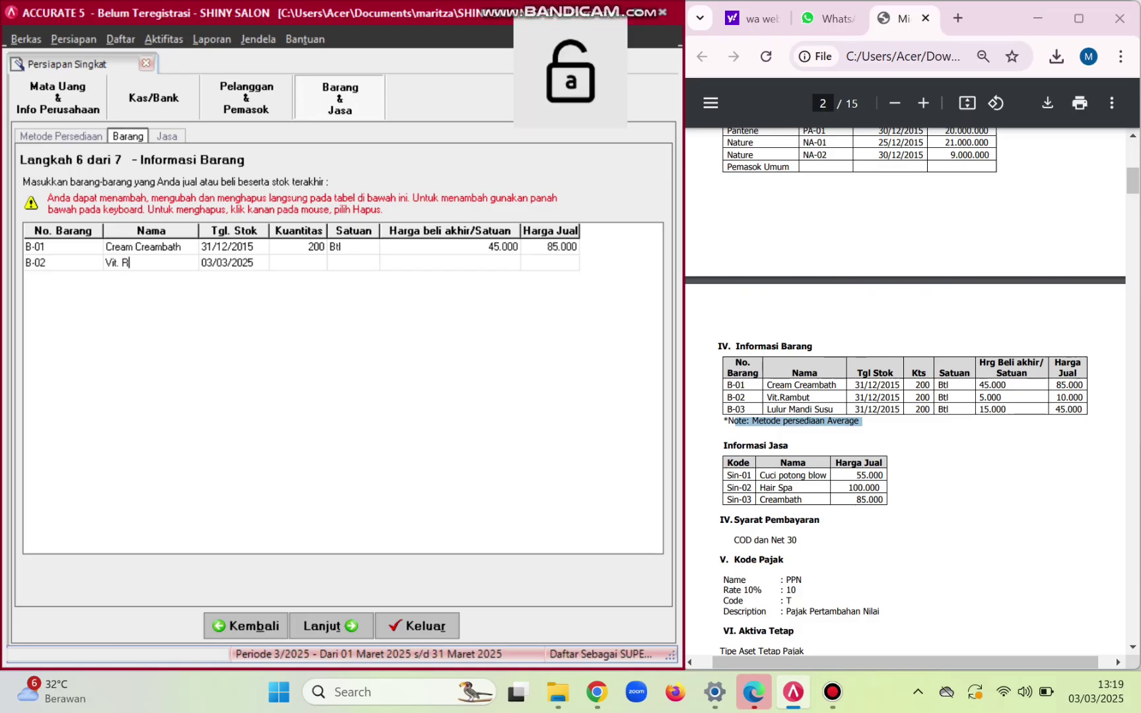
{"action": "type", "text": "ambut"}
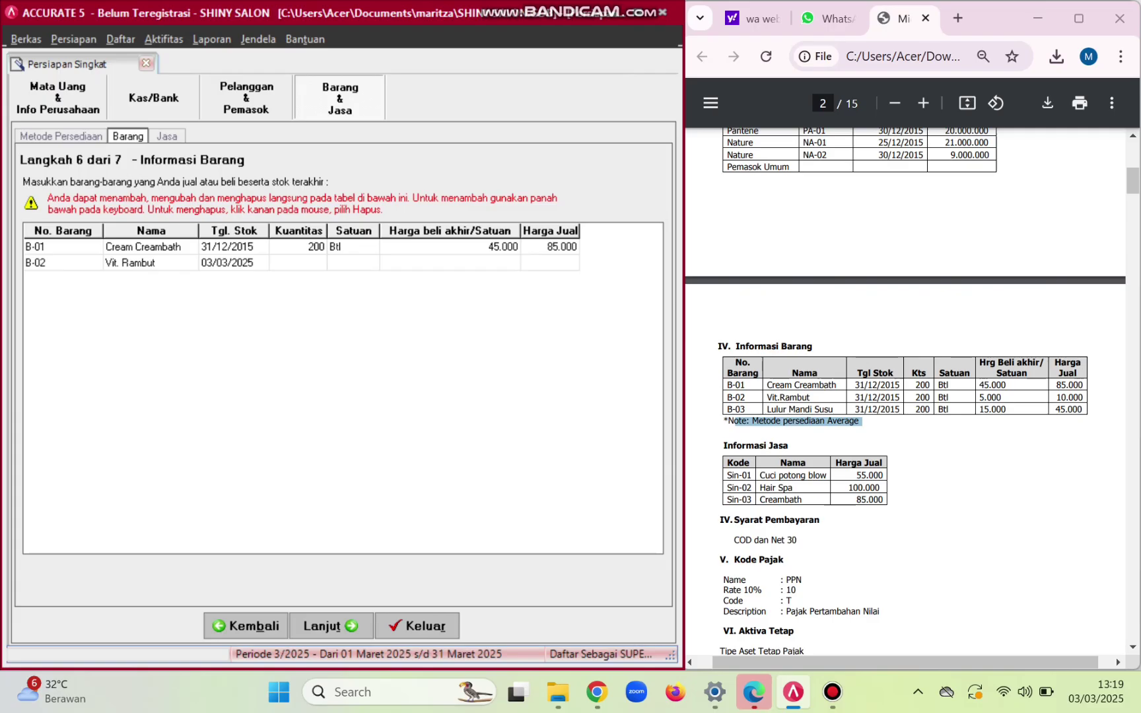
{"action": "key", "text": "Return"}
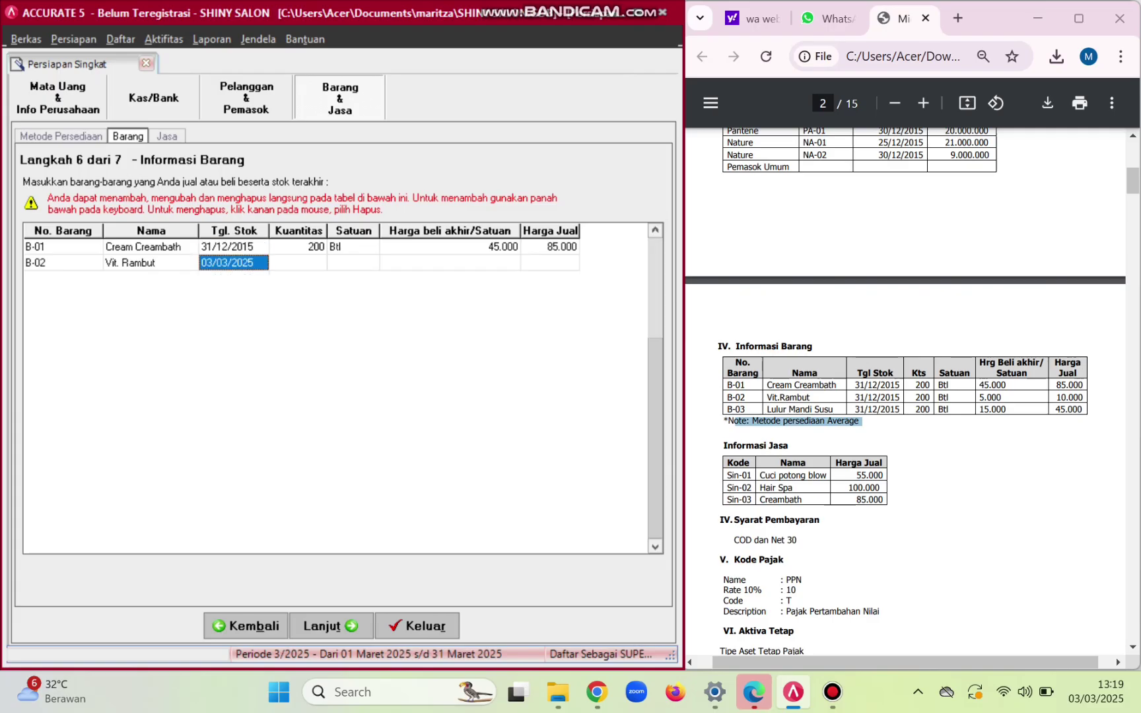
- Give B-02 200 Btl dated 31/12/2015, purchase price 5.000 and selling price 10.000
{"action": "type", "text": "31/"}
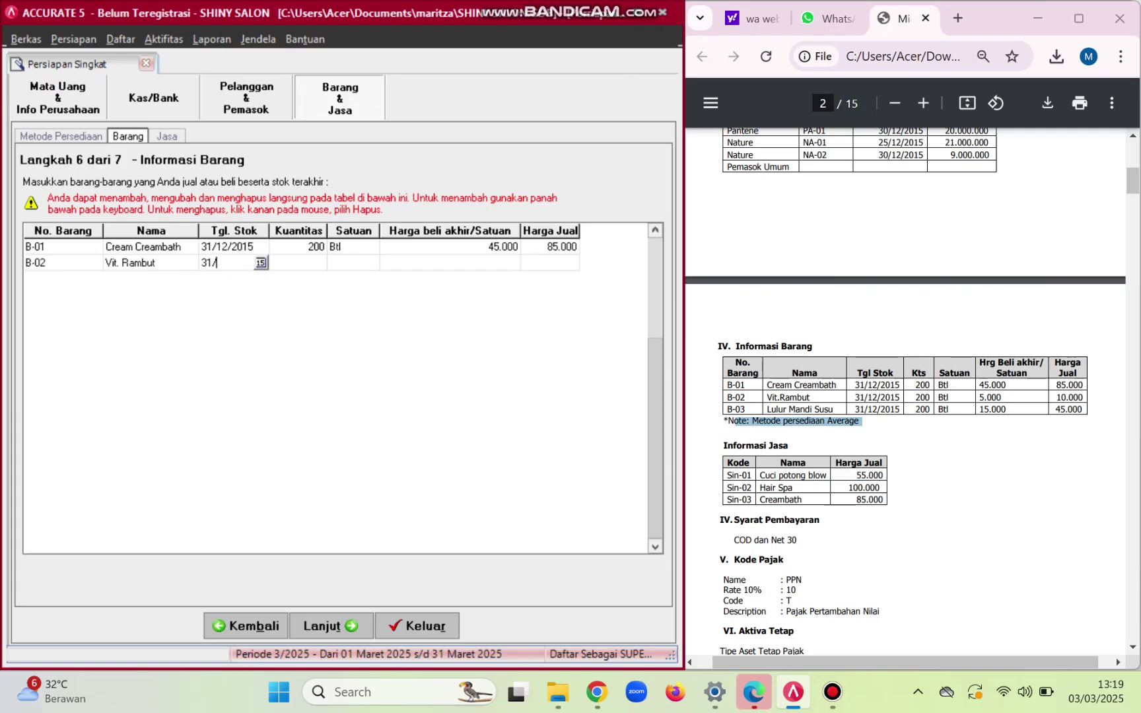
{"action": "type", "text": "12/2015"}
{"action": "key", "text": "Return"}
{"action": "type", "text": "200"}
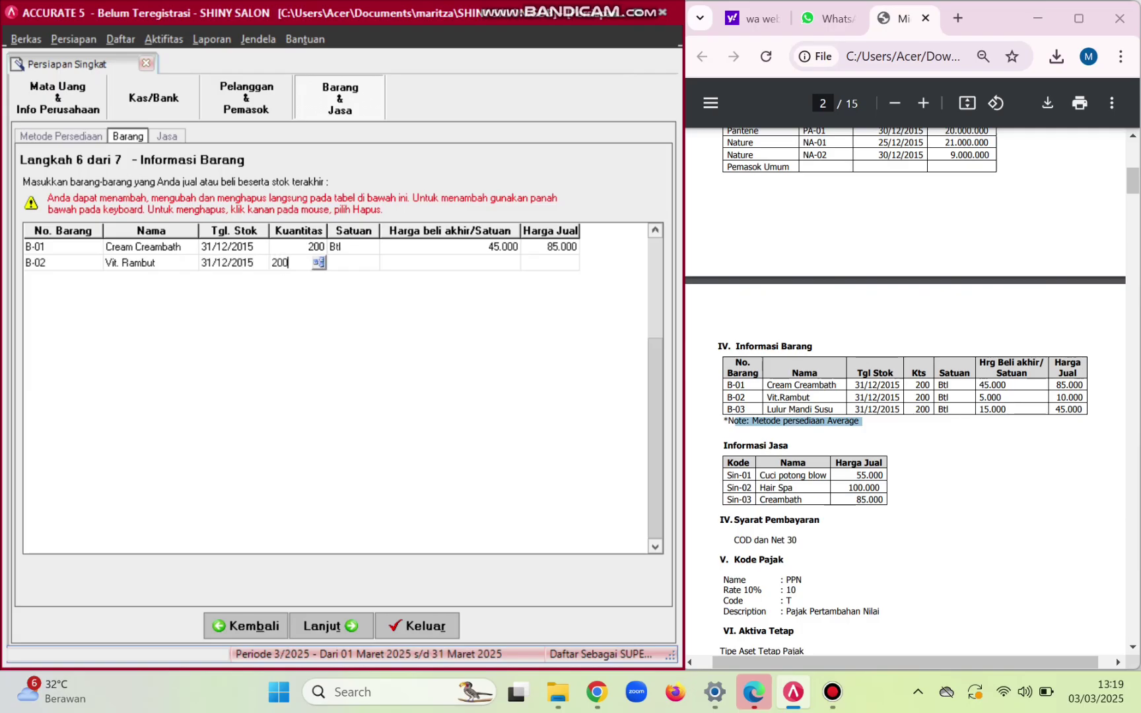
{"action": "key", "text": "Return"}
{"action": "key", "text": "Caps_Lock"}
{"action": "type", "text": "Btl"}
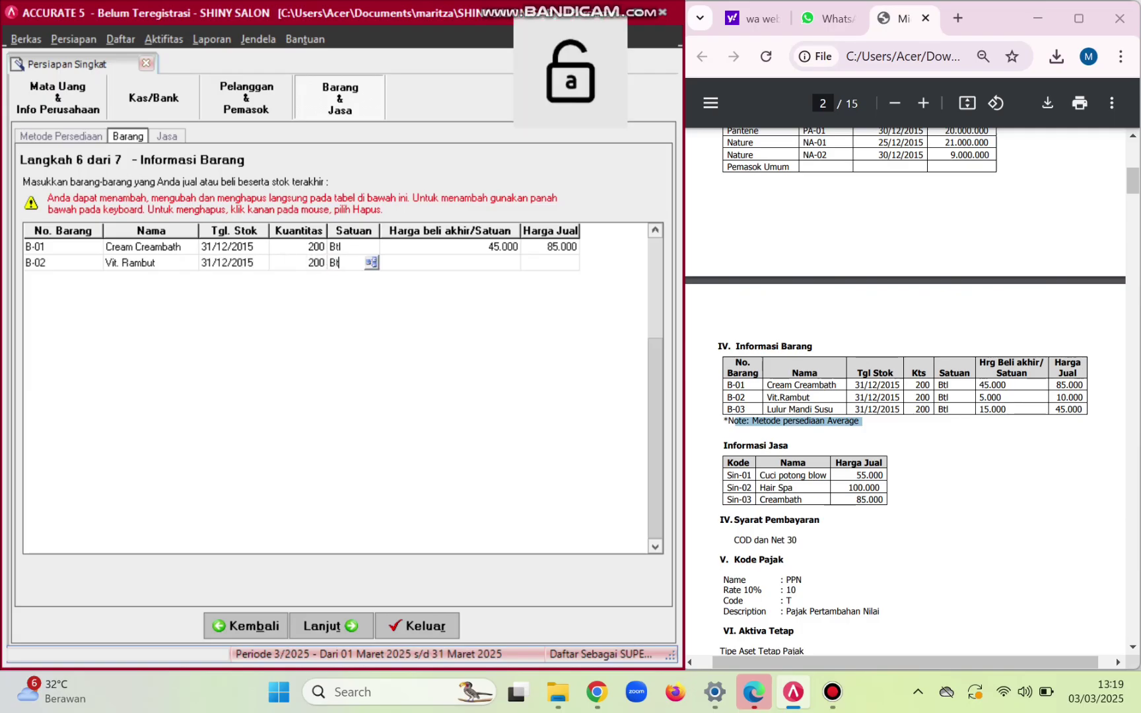
{"action": "key", "text": "Return"}
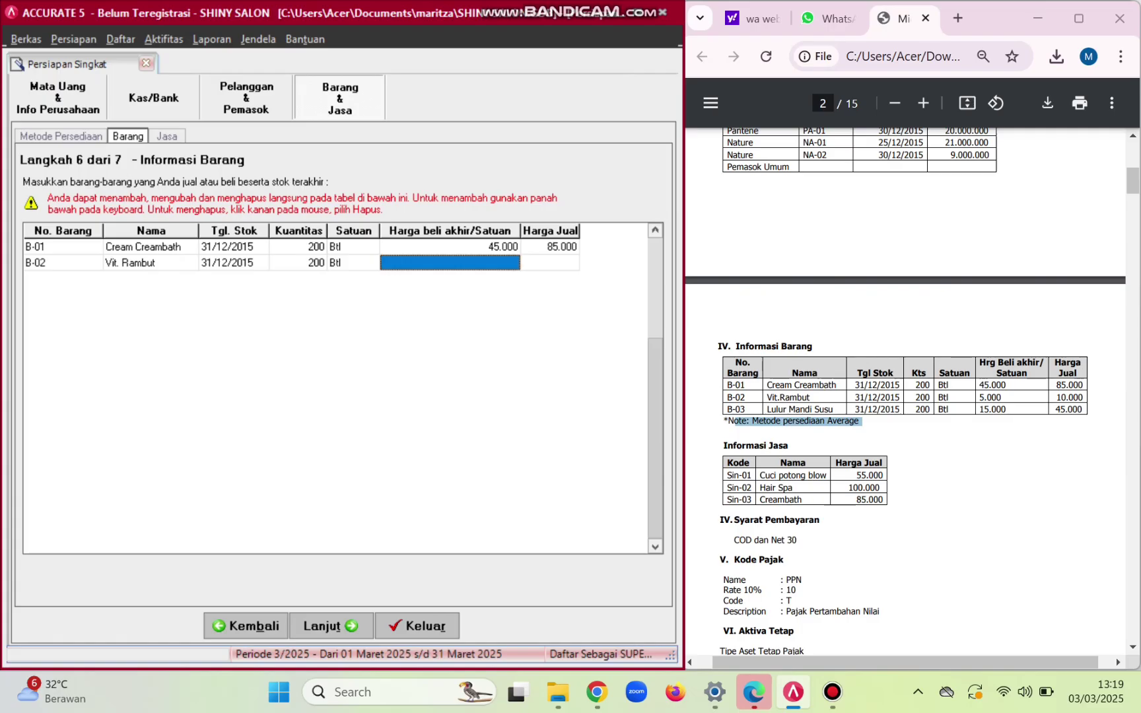
{"action": "type", "text": "5000"}
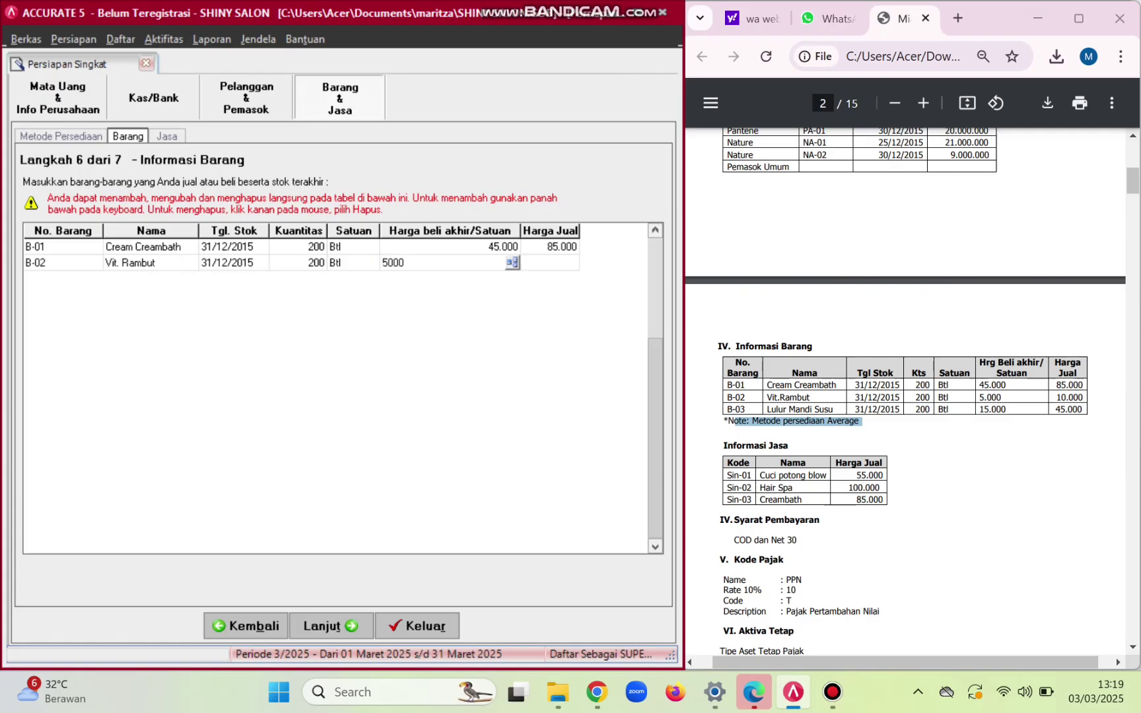
{"action": "key", "text": "Return"}
{"action": "type", "text": "10000"}
{"action": "key", "text": "Return"}
- Add item B-03 named Lulur Mandi Susu
{"action": "key", "text": "Down"}
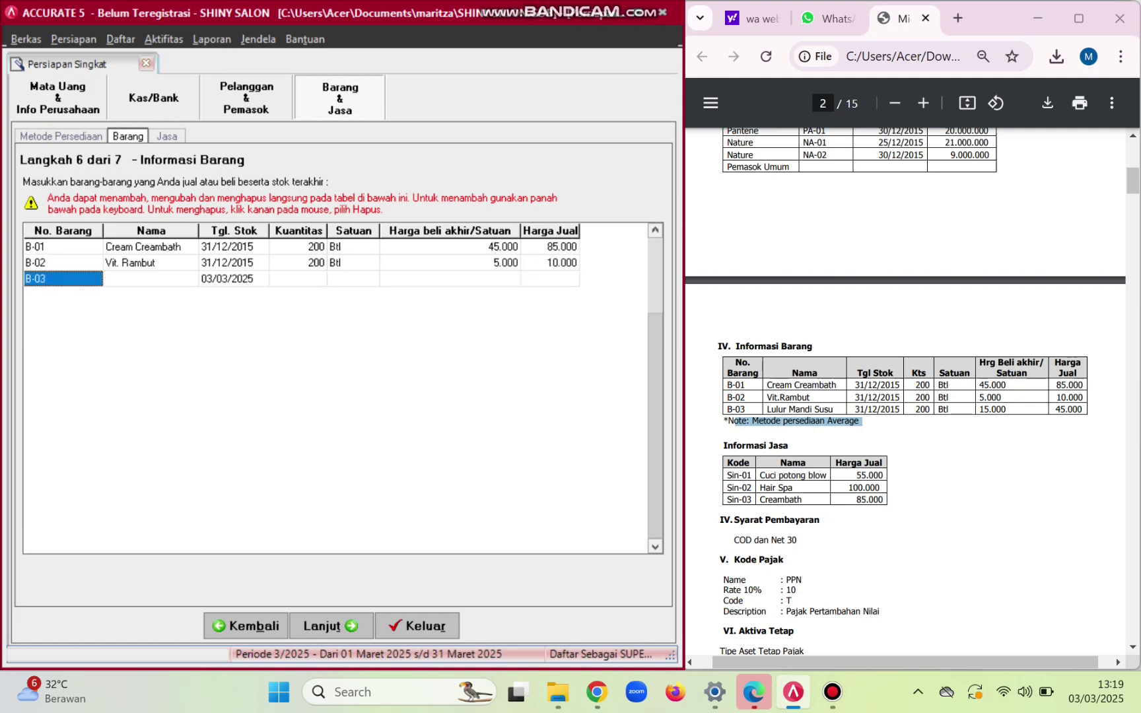
{"action": "key", "text": "Return"}
{"action": "key", "text": "Caps_Lock"}
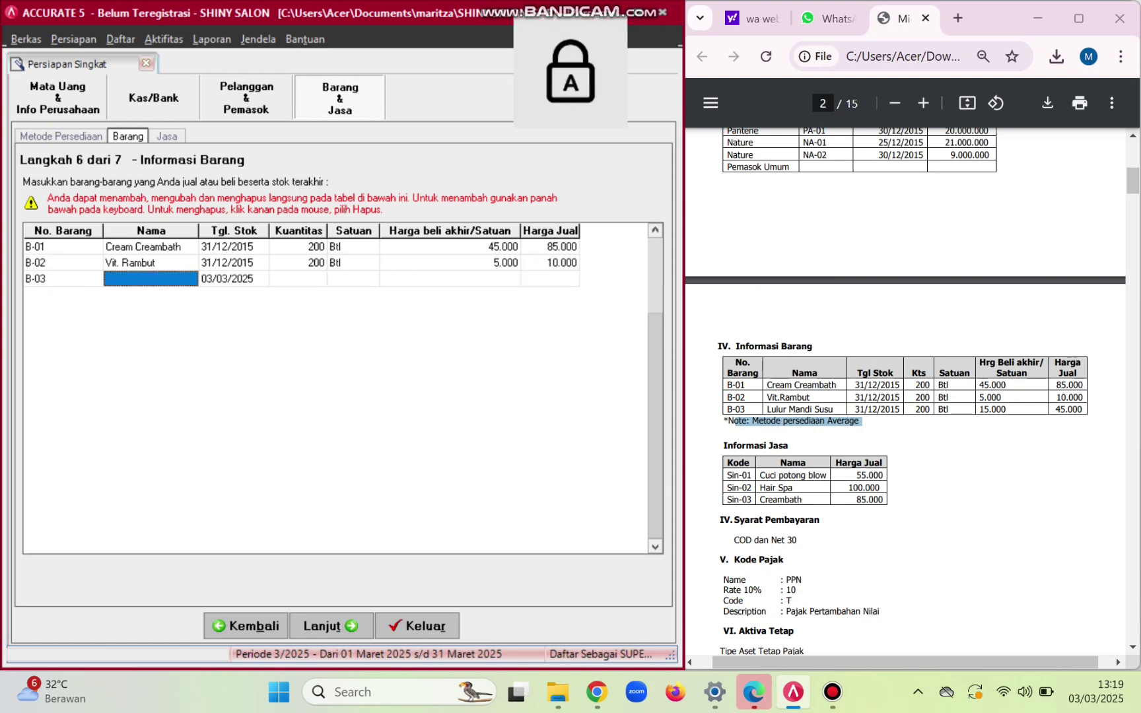
{"action": "type", "text": "L"}
{"action": "key", "text": "Caps_Lock"}
{"action": "type", "text": "ulur"}
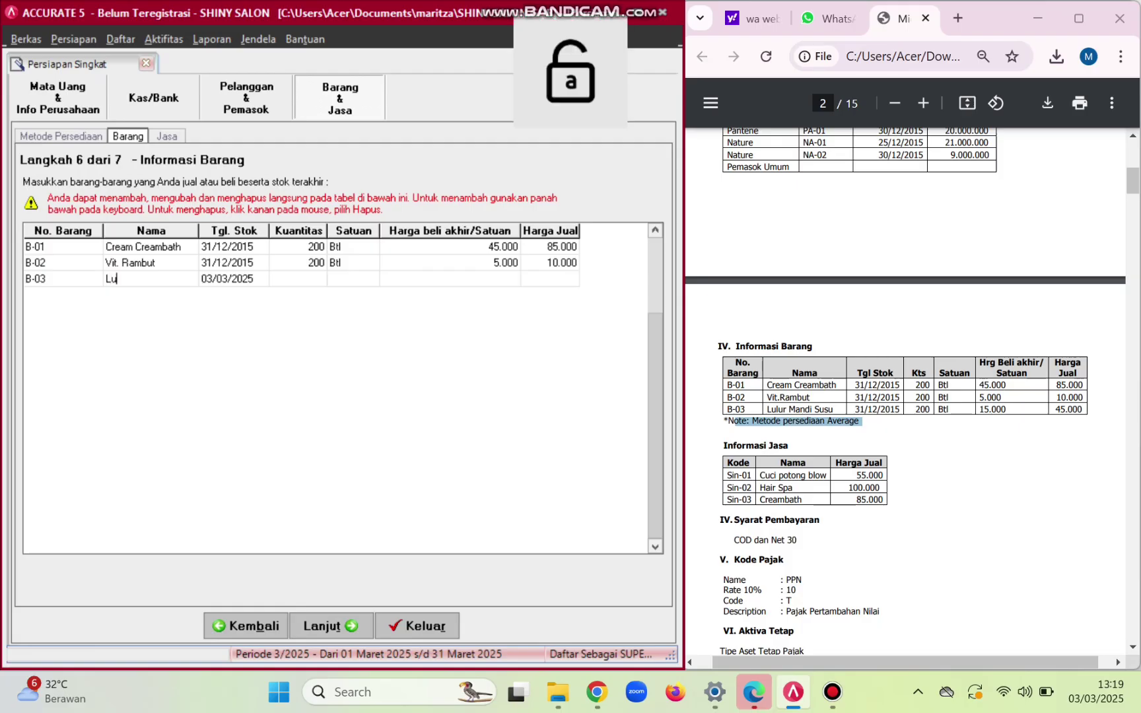
{"action": "key", "text": "Caps_Lock"}
{"action": "type", "text": "M"}
{"action": "key", "text": "Caps_Lock"}
{"action": "type", "text": "andi"}
{"action": "key", "text": "Caps_Lock"}
{"action": "type", "text": "S"}
{"action": "key", "text": "Caps_Lock"}
{"action": "type", "text": "uusu"}
{"action": "key", "text": "BackSpace"}
{"action": "key", "text": "BackSpace"}
{"action": "key", "text": "BackSpace"}
{"action": "type", "text": "su"}
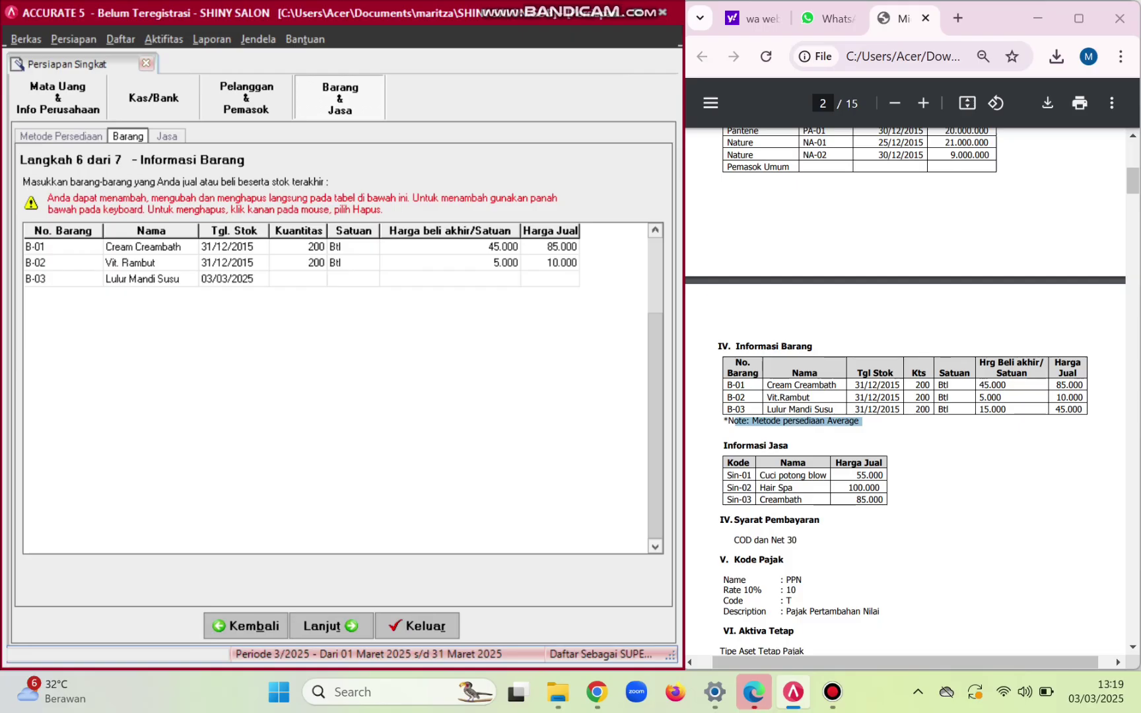
- Give B-03 200 Btl dated 31/12/2015, last purchase price 15.000 and selling price 45.000
{"action": "key", "text": "Tab"}
{"action": "key", "text": "BackSpace"}
{"action": "type", "text": "31/12/2015"}
{"action": "key", "text": "Tab"}
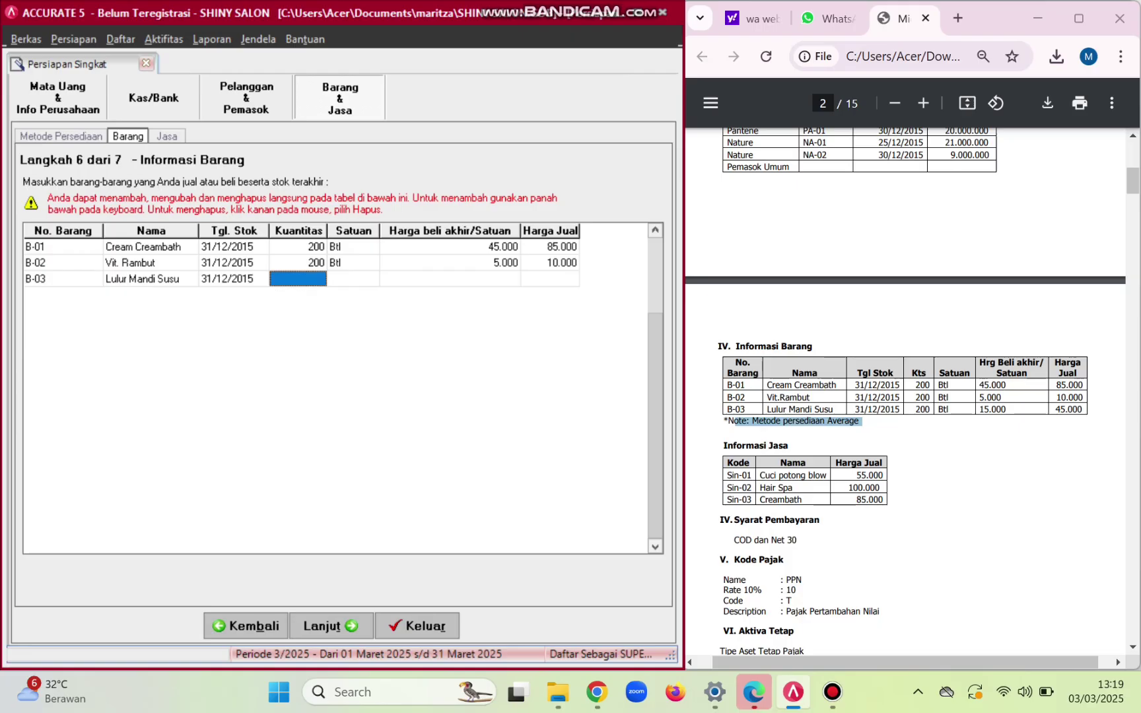
{"action": "type", "text": "200"}
{"action": "key", "text": "Tab"}
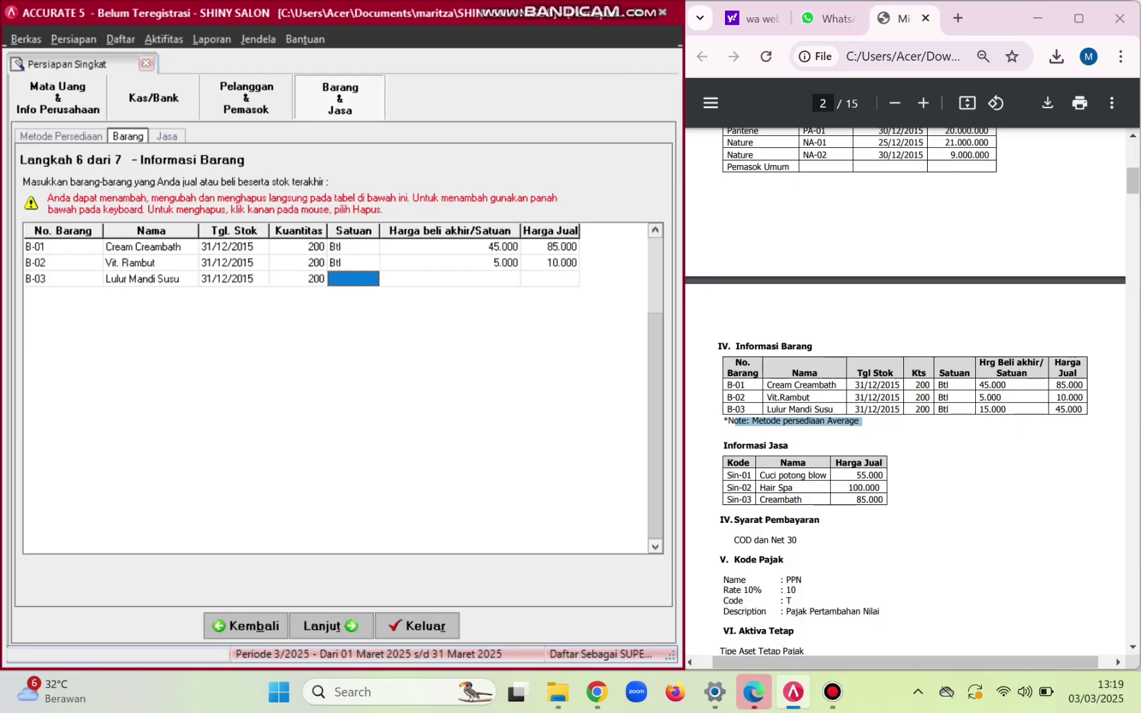
{"action": "key", "text": "Caps_Lock"}
{"action": "type", "text": "Btl"}
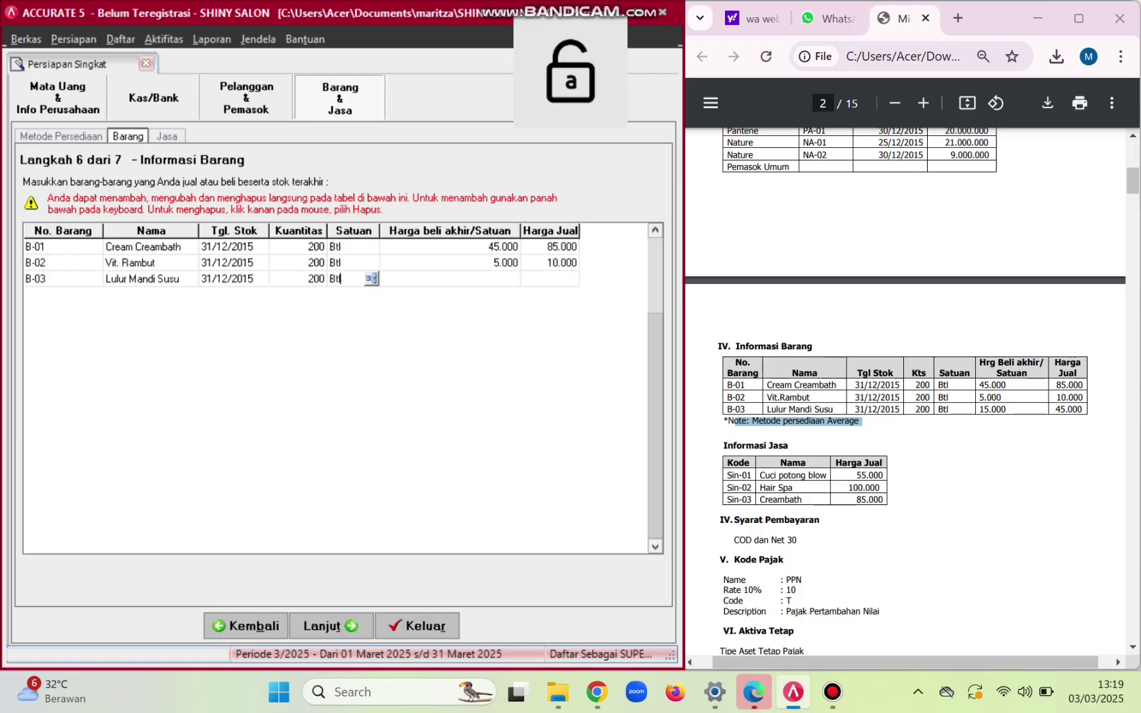
{"action": "key", "text": "Tab"}
{"action": "type", "text": "15"}
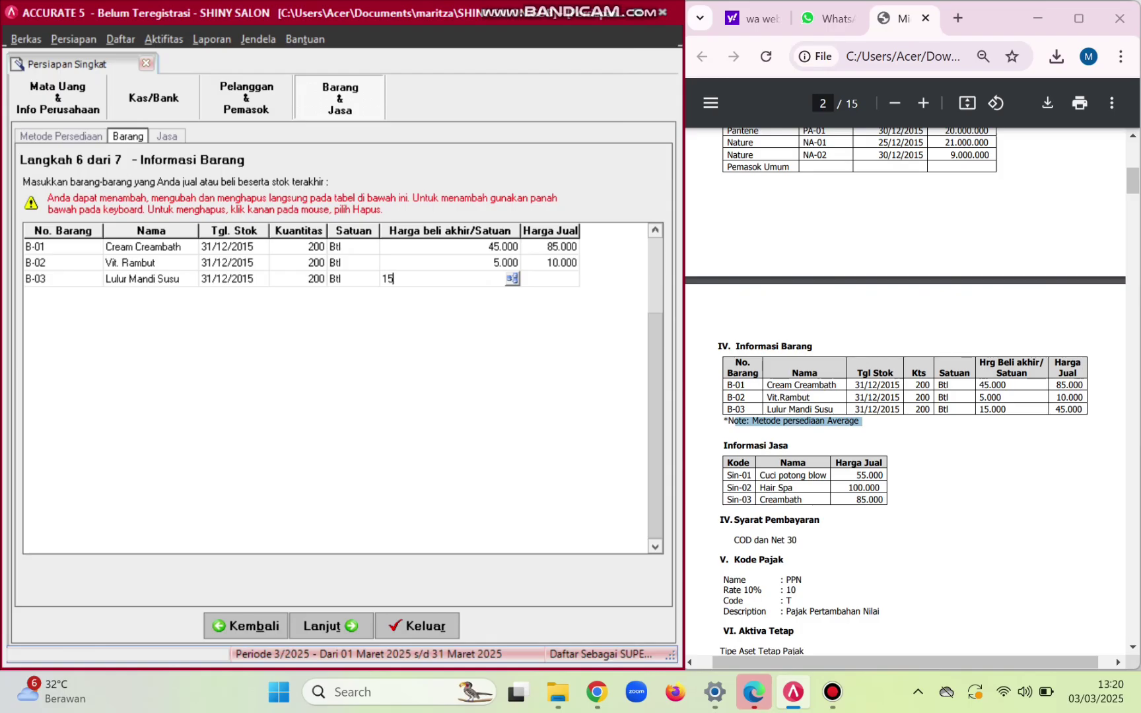
{"action": "type", "text": "0000"}
{"action": "key", "text": "BackSpace"}
{"action": "key", "text": "Tab"}
{"action": "type", "text": "45000"}
{"action": "key", "text": "Tab"}
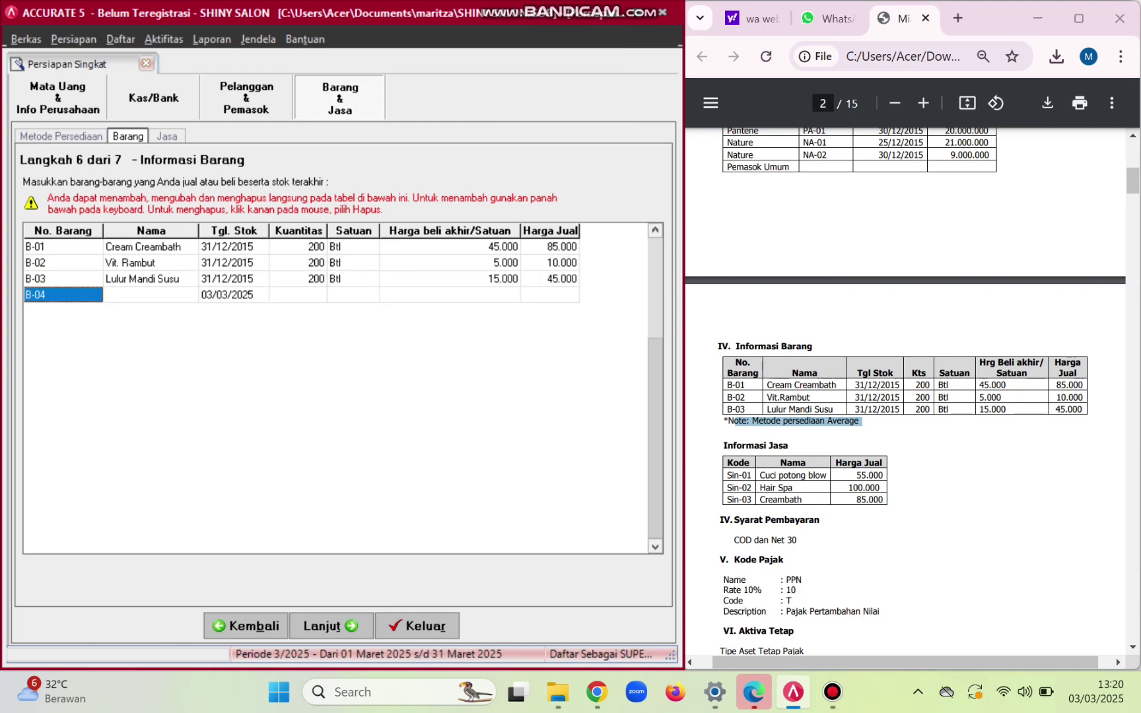
{"action": "left_click", "coordinate": [450, 295]}
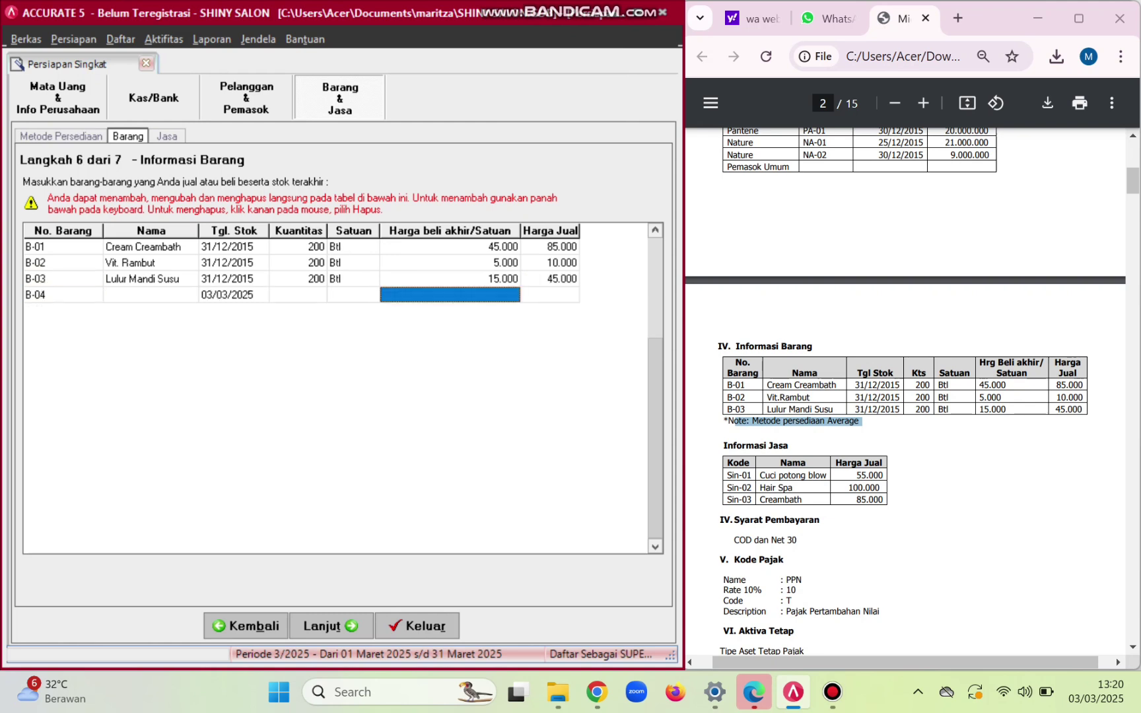
- Advance the quick setup to the services (Jasa) step
{"action": "left_click", "coordinate": [328, 626]}
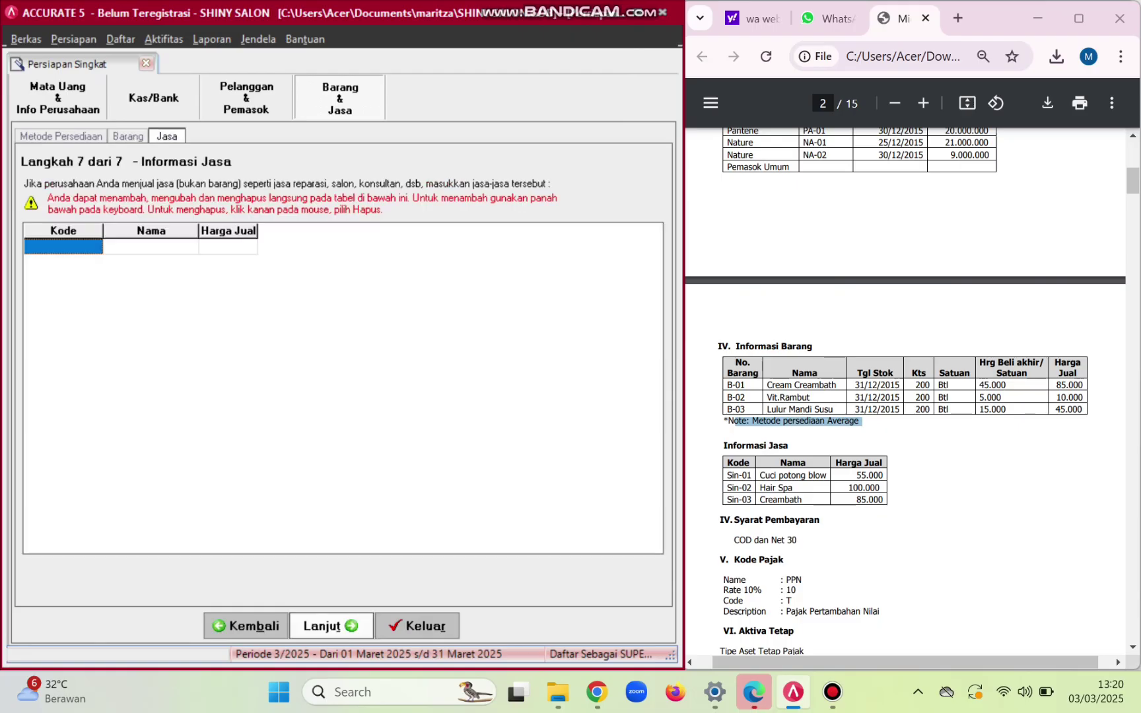
{"action": "scroll", "coordinate": [808, 502], "scroll_direction": "down", "scroll_amount": 1}
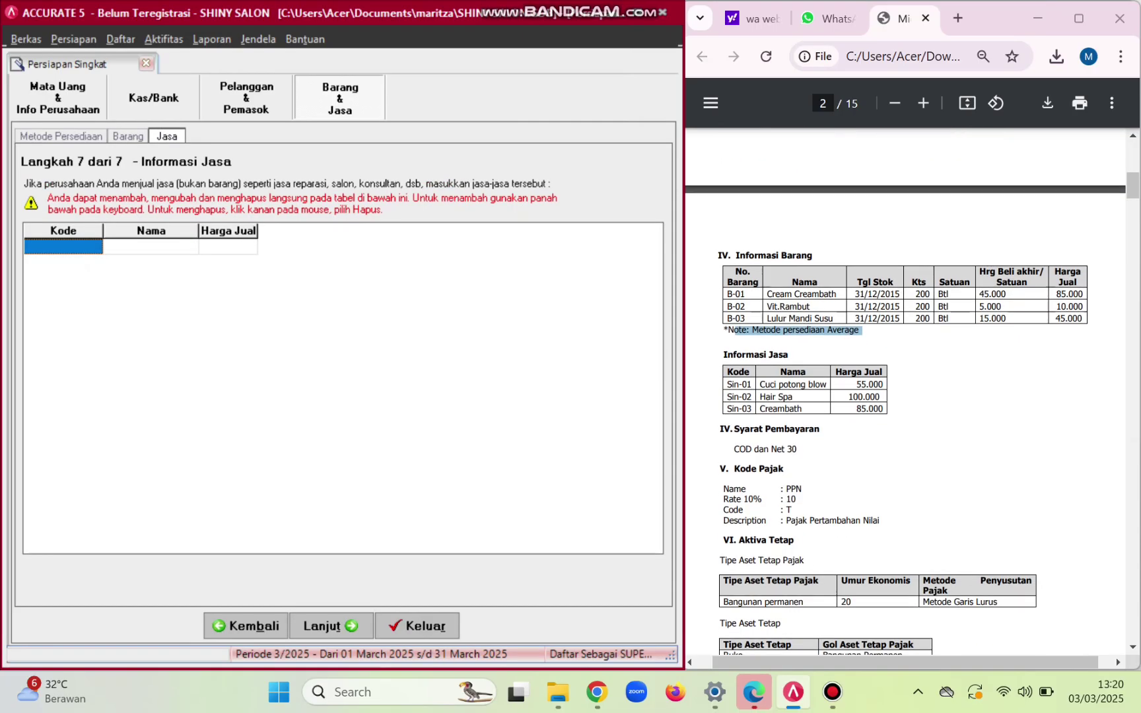
{"action": "scroll", "coordinate": [808, 501], "scroll_direction": "up", "scroll_amount": 3}
{"action": "scroll", "coordinate": [906, 400], "scroll_direction": "left", "scroll_amount": 2}
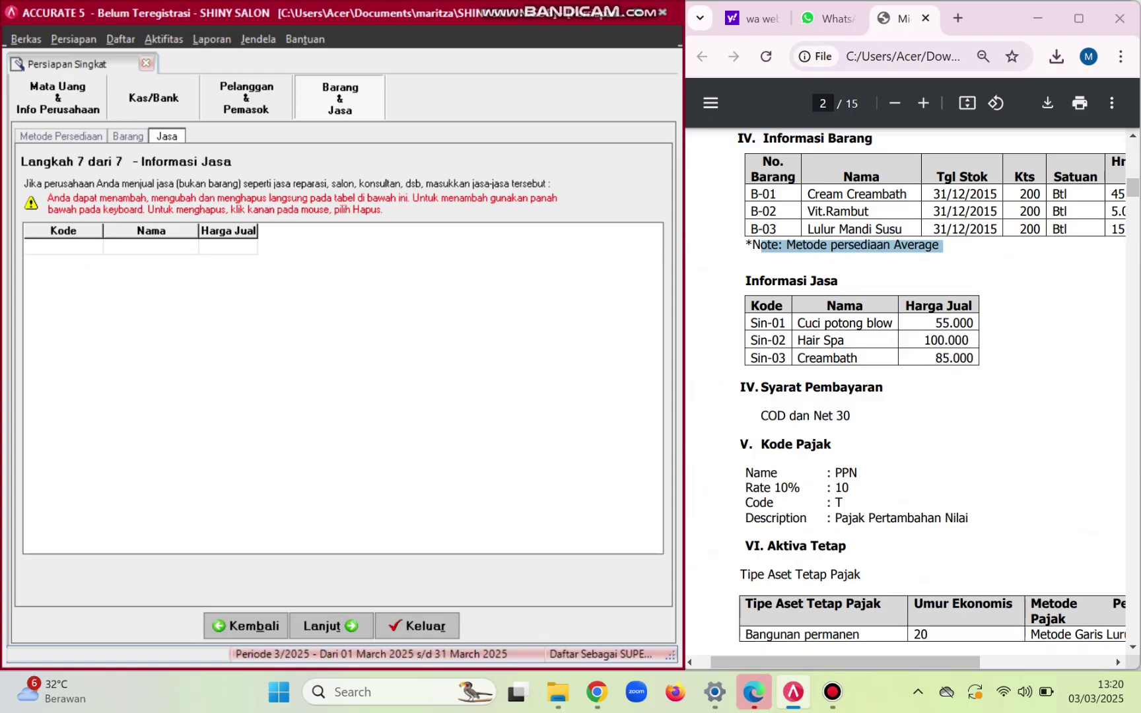
- Enter service Sin-01 'Cuci Potong Blow' with a selling price of 55.000
{"action": "key", "text": "Caps_Lock"}
{"action": "type", "text": "S"}
{"action": "key", "text": "Caps_Lock"}
{"action": "type", "text": "in-011"}
{"action": "key", "text": "Tab"}
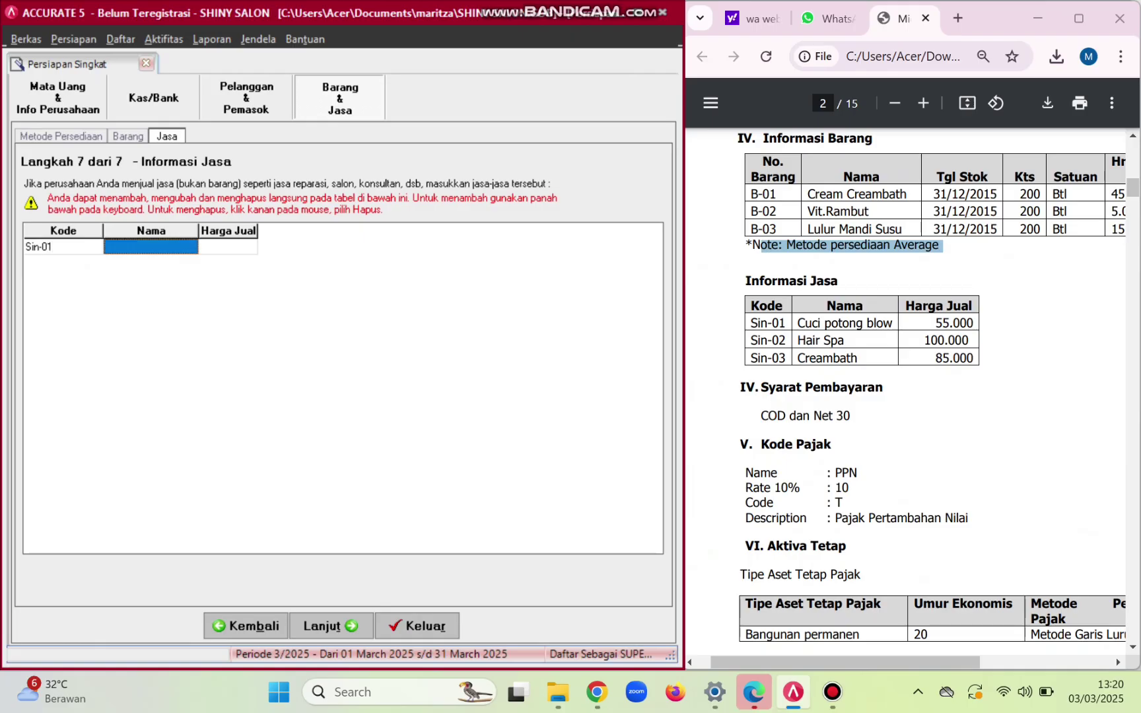
{"action": "type", "text": "C"}
{"action": "key", "text": "Caps_Lock"}
{"action": "type", "text": "uci"}
{"action": "key", "text": "Caps_Lock"}
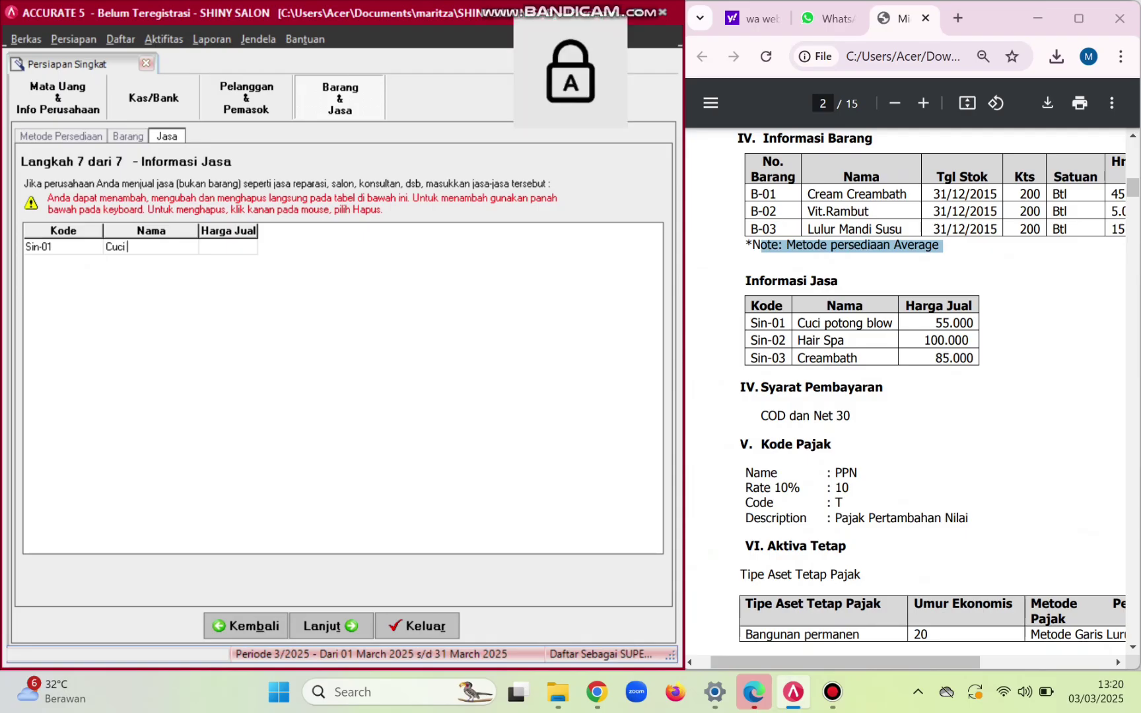
{"action": "key", "text": "Caps_Lock"}
{"action": "type", "text": "Potong"}
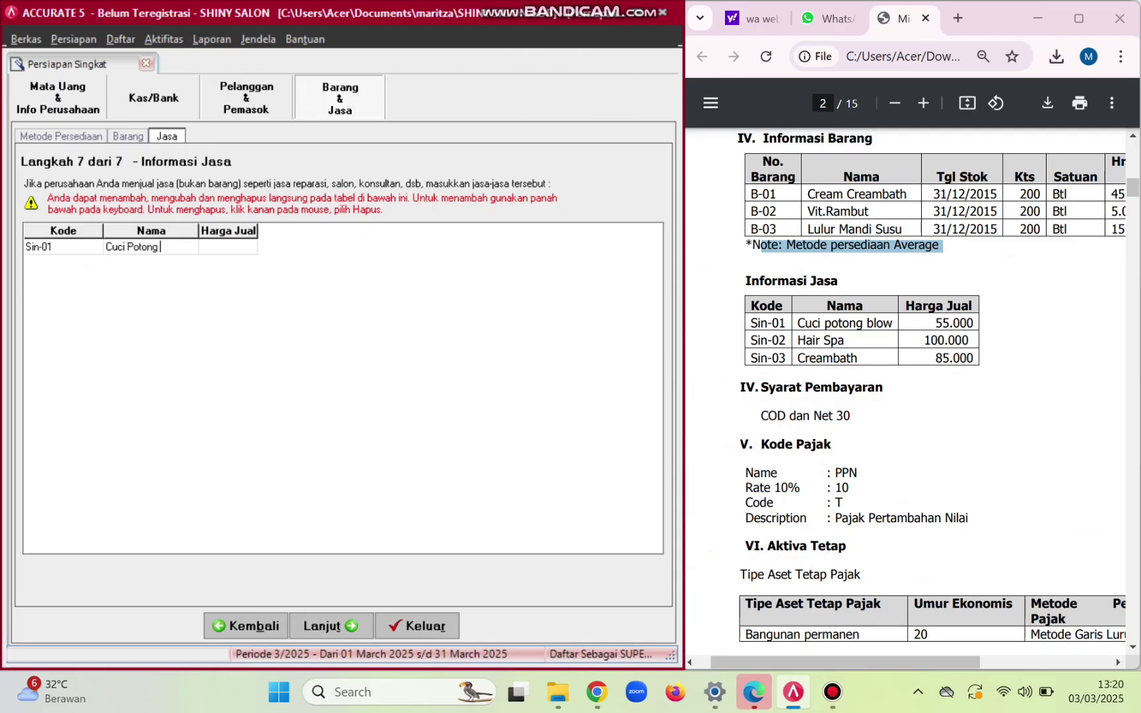
{"action": "key", "text": "Caps_Lock"}
{"action": "type", "text": "B"}
{"action": "key", "text": "Caps_Lock"}
{"action": "type", "text": "low"}
{"action": "key", "text": "Tab"}
{"action": "key", "text": "Caps_Lock"}
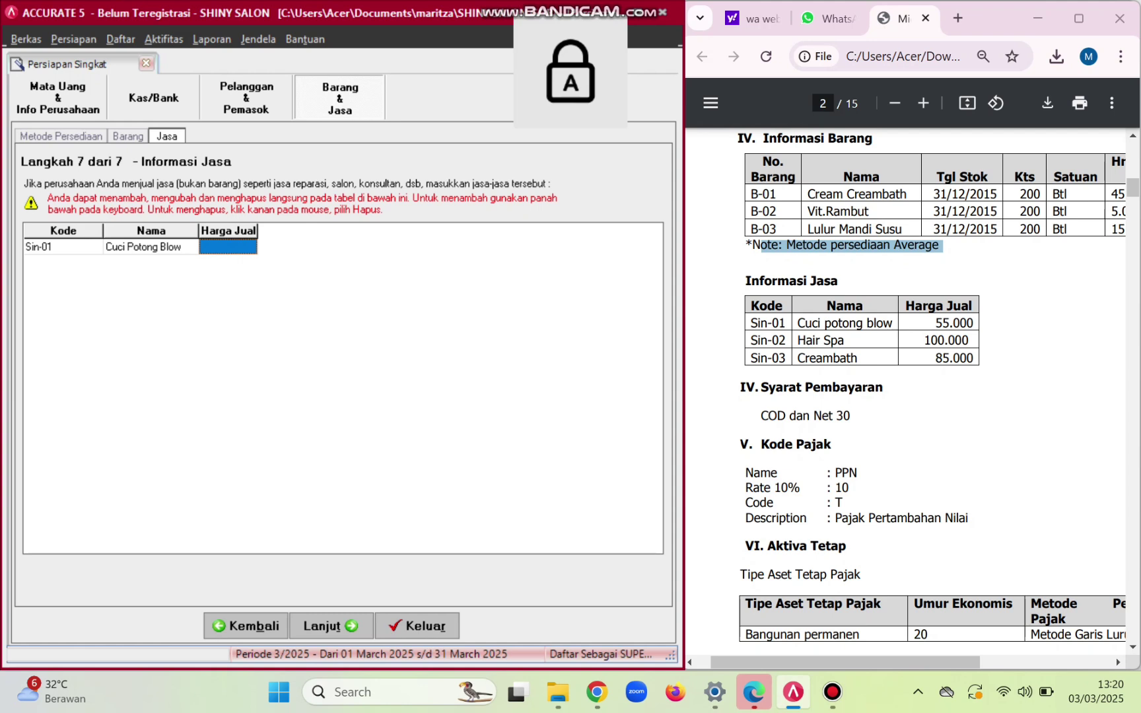
{"action": "key", "text": "Caps_Lock"}
{"action": "type", "text": "55000"}
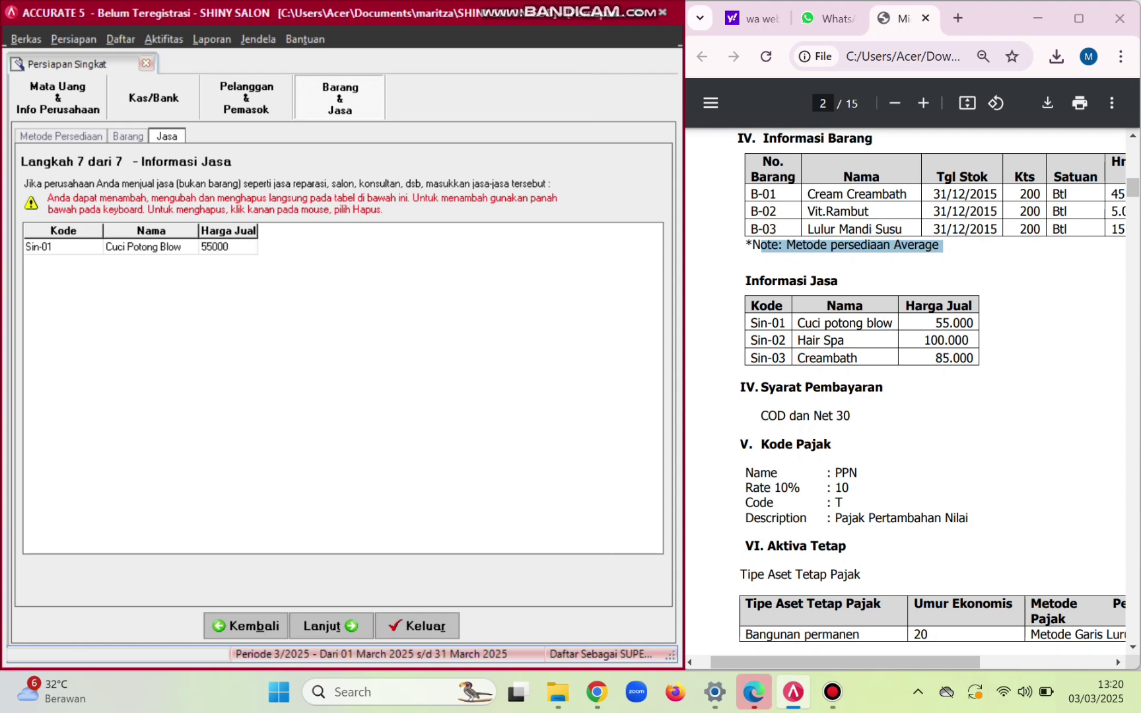
{"action": "key", "text": "Down"}
{"action": "key", "text": "Caps_Lock"}
- Enter service Sin-02 'Hair Spa' with a selling price of 100.000
{"action": "key", "text": "Tab"}
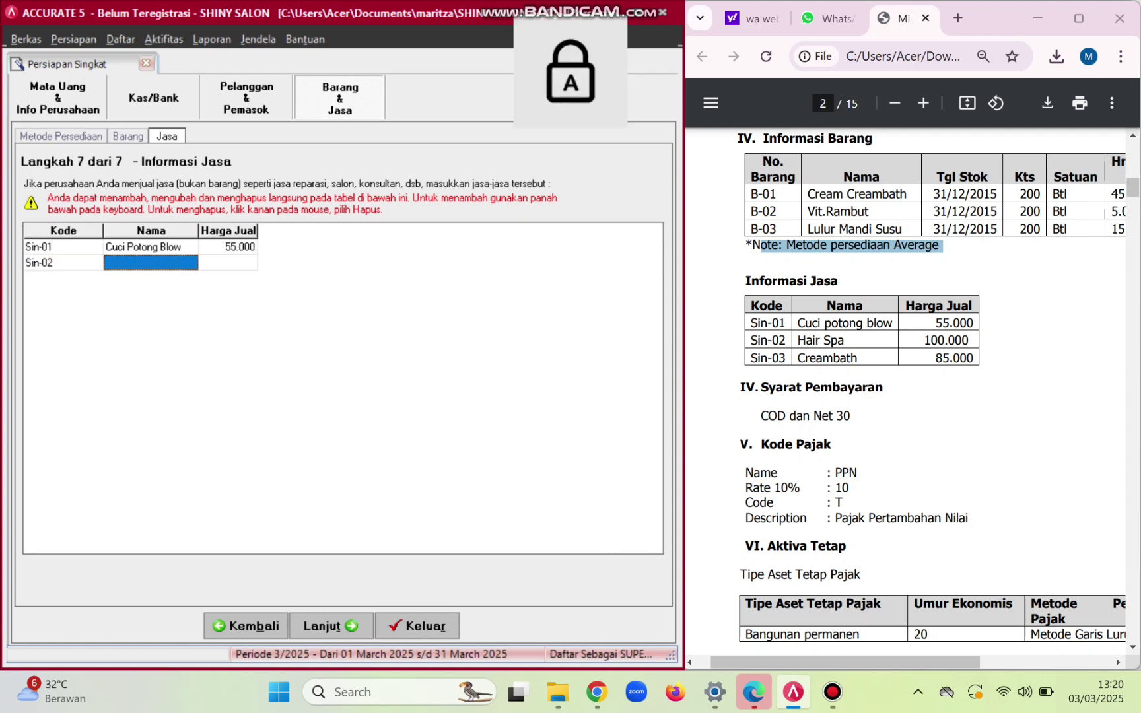
{"action": "type", "text": "H"}
{"action": "key", "text": "Caps_Lock"}
{"action": "type", "text": "air"}
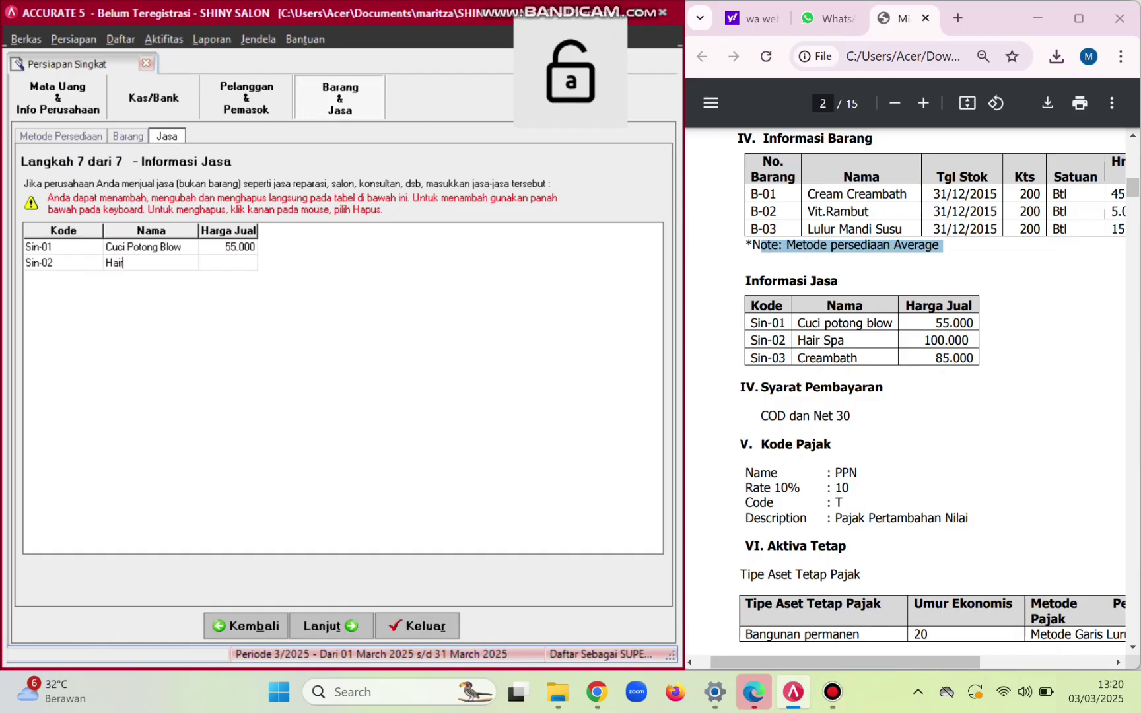
{"action": "key", "text": "Caps_Lock"}
{"action": "type", "text": "S"}
{"action": "key", "text": "Caps_Lock"}
{"action": "type", "text": "pa"}
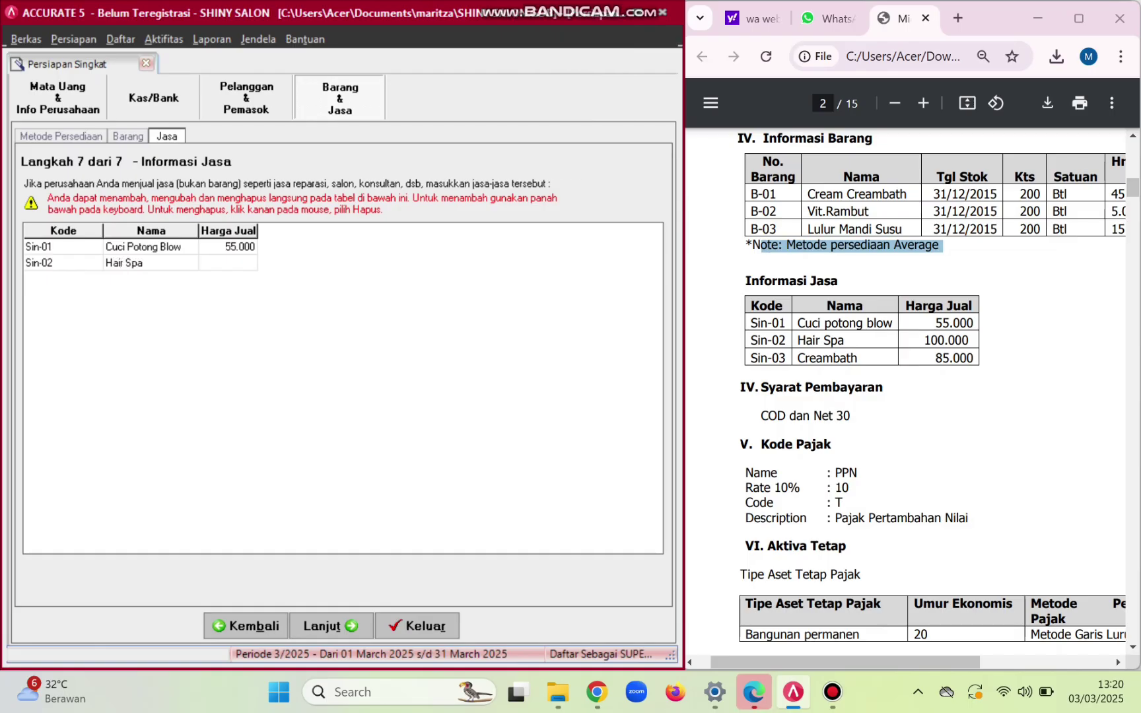
{"action": "key", "text": "Tab"}
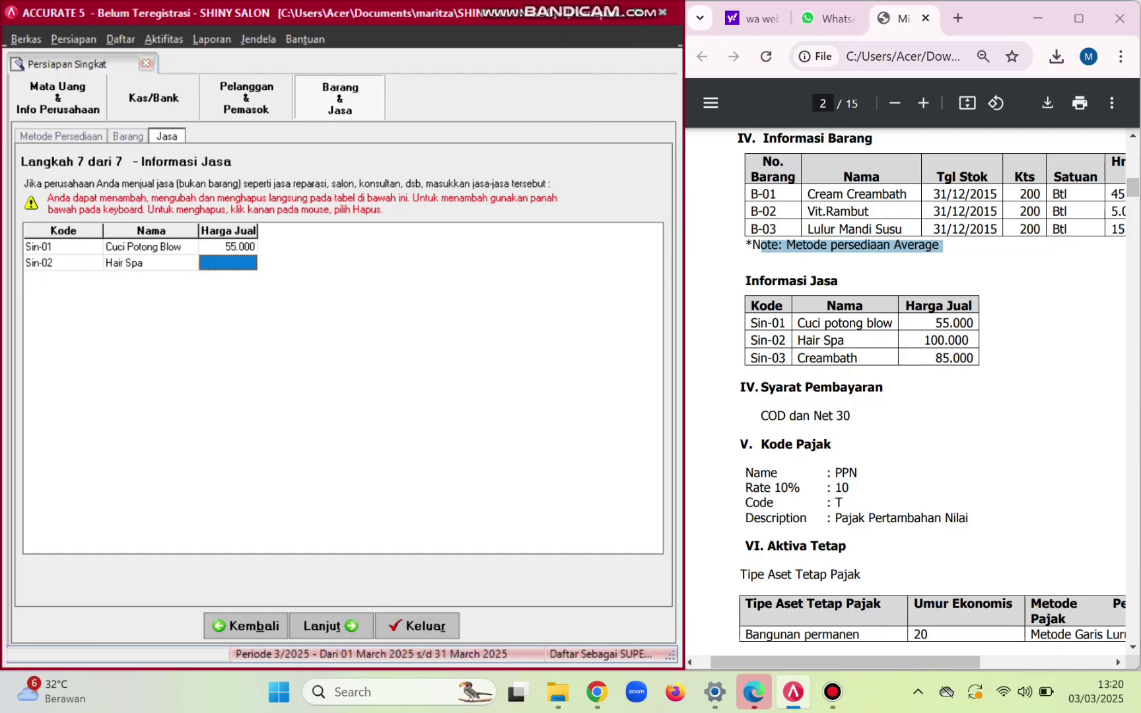
{"action": "type", "text": "100000"}
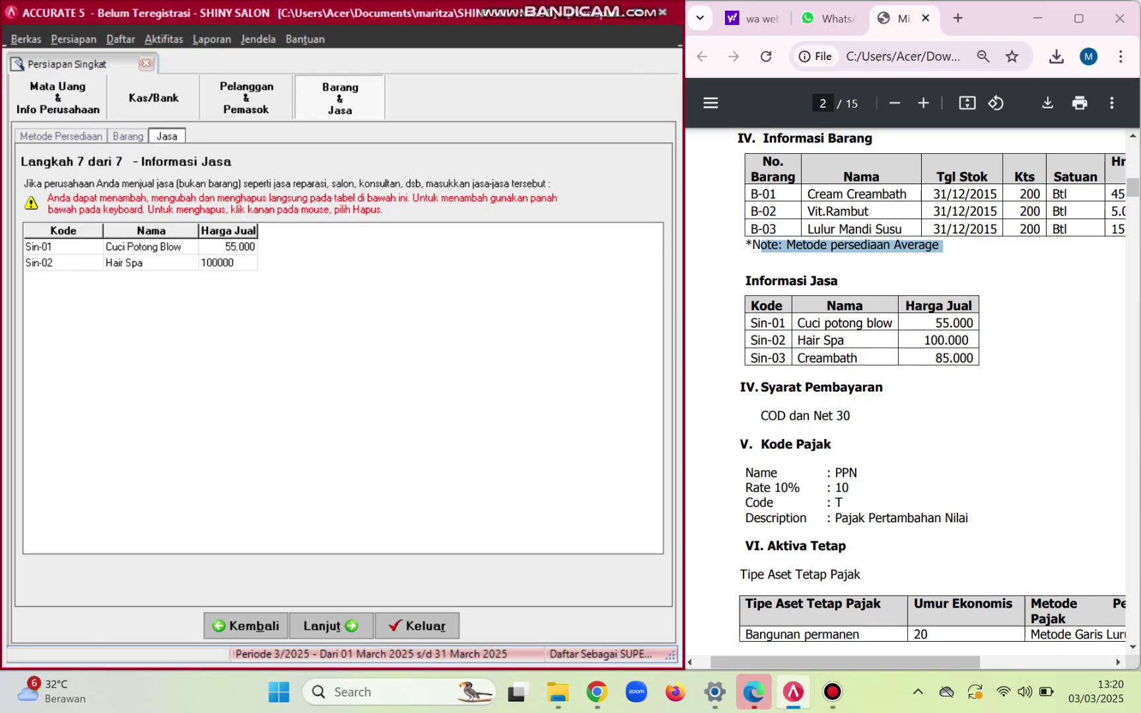
{"action": "key", "text": "Tab"}
{"action": "key", "text": "Tab"}
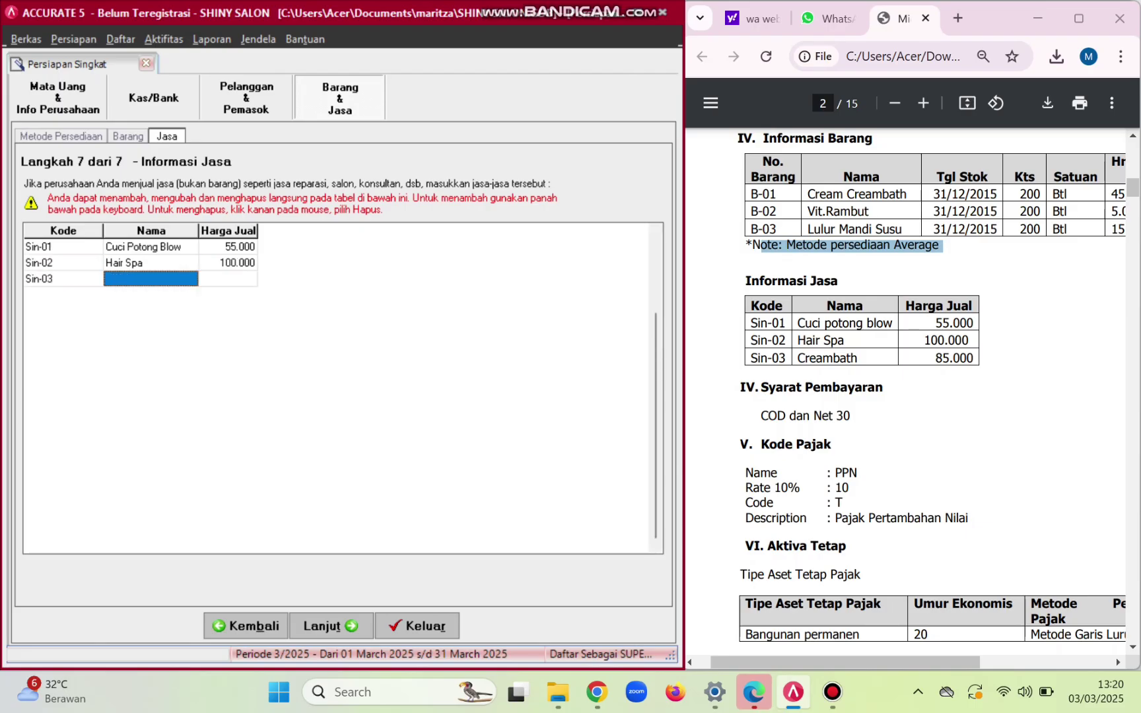
- Add service Sin-03 'Creambath' at 85.000, discard the empty extra row, and continue to the summary
{"action": "key", "text": "Caps_Lock"}
{"action": "type", "text": "C"}
{"action": "key", "text": "Caps_Lock"}
{"action": "type", "text": "reamb"}
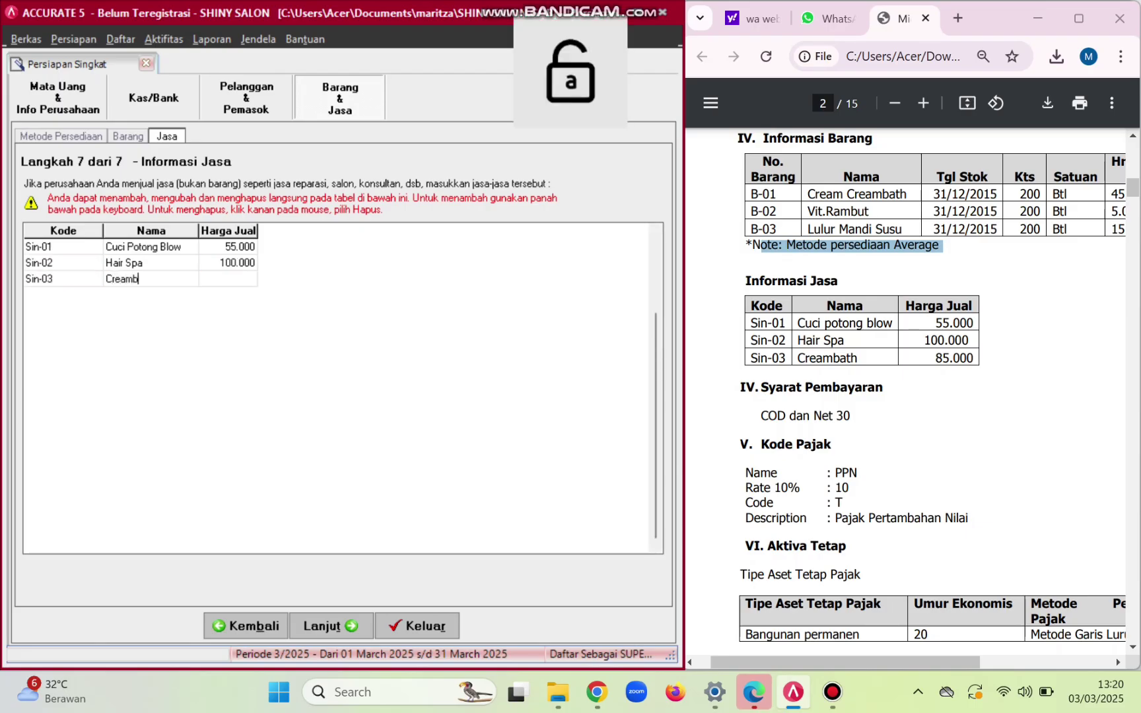
{"action": "type", "text": "ath"}
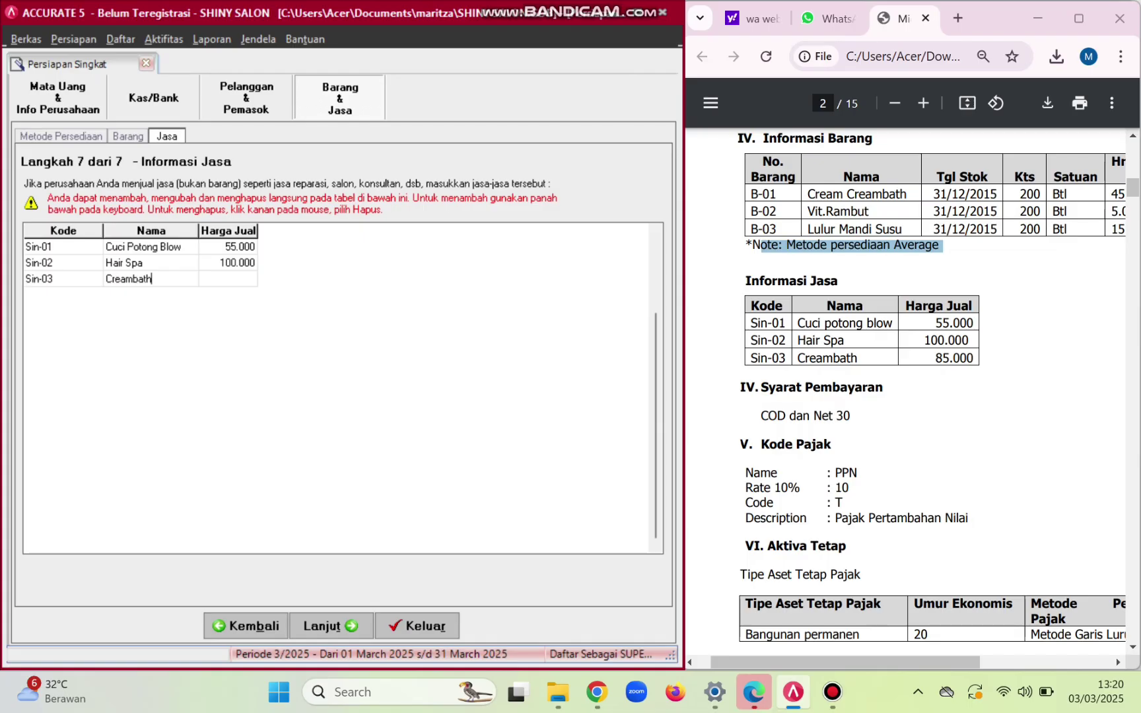
{"action": "key", "text": "Tab"}
{"action": "type", "text": "85000"}
{"action": "key", "text": "Tab"}
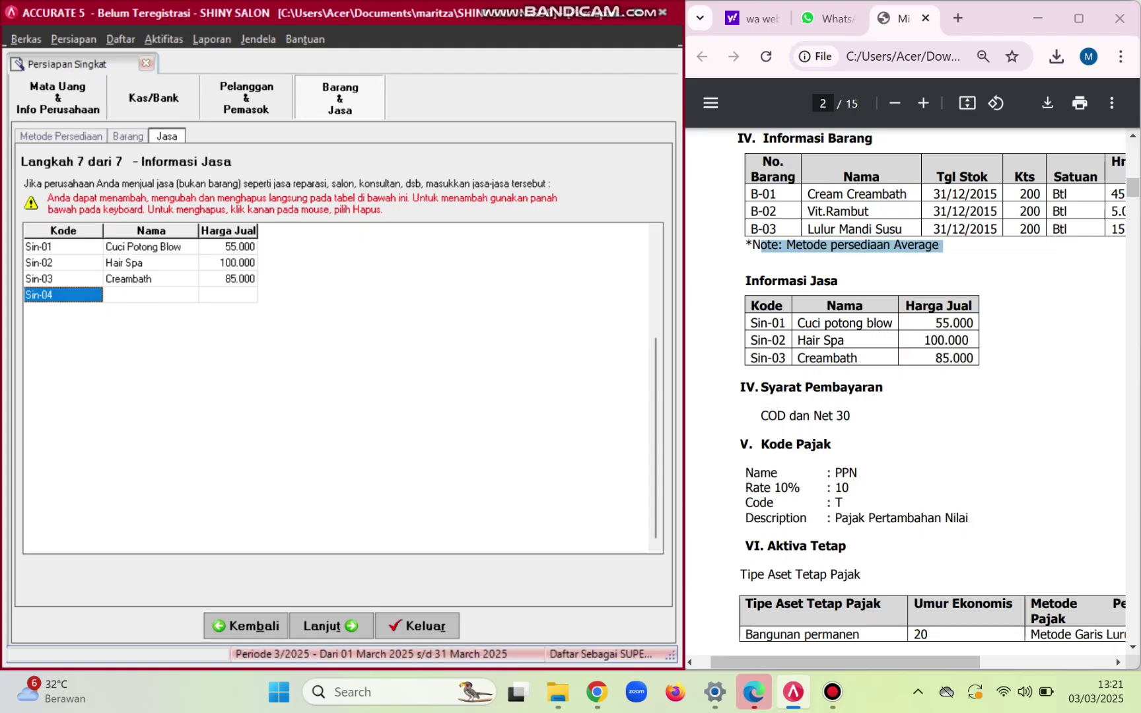
{"action": "left_click", "coordinate": [228, 247]}
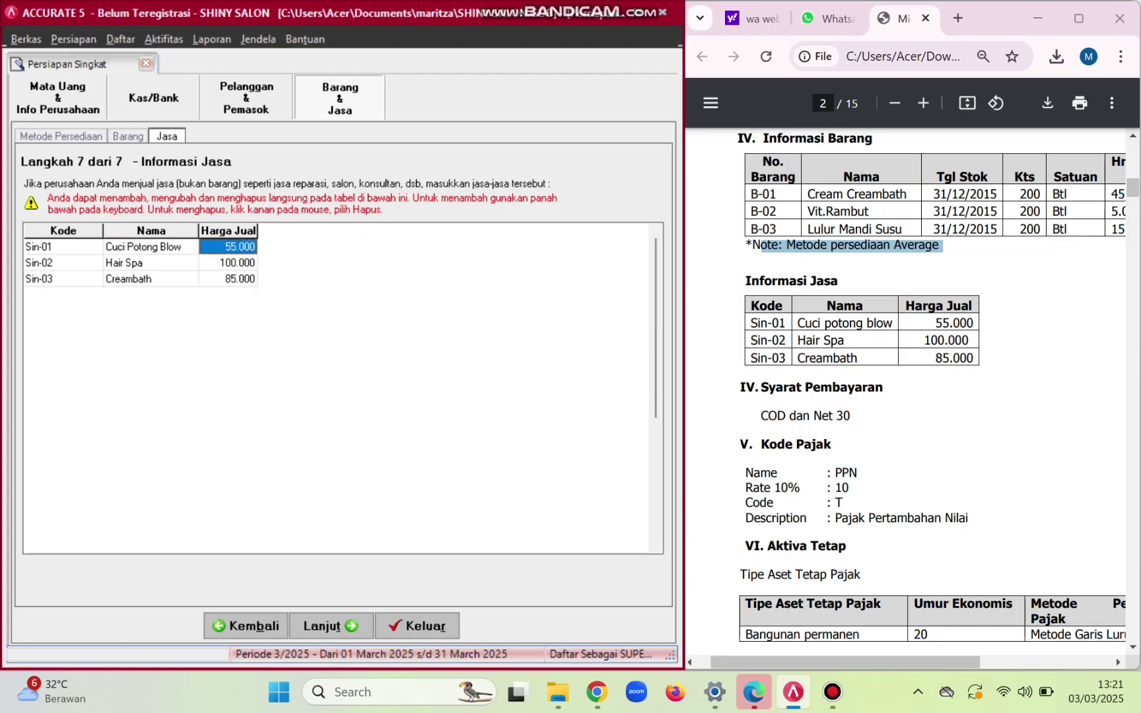
{"action": "left_click", "coordinate": [330, 626]}
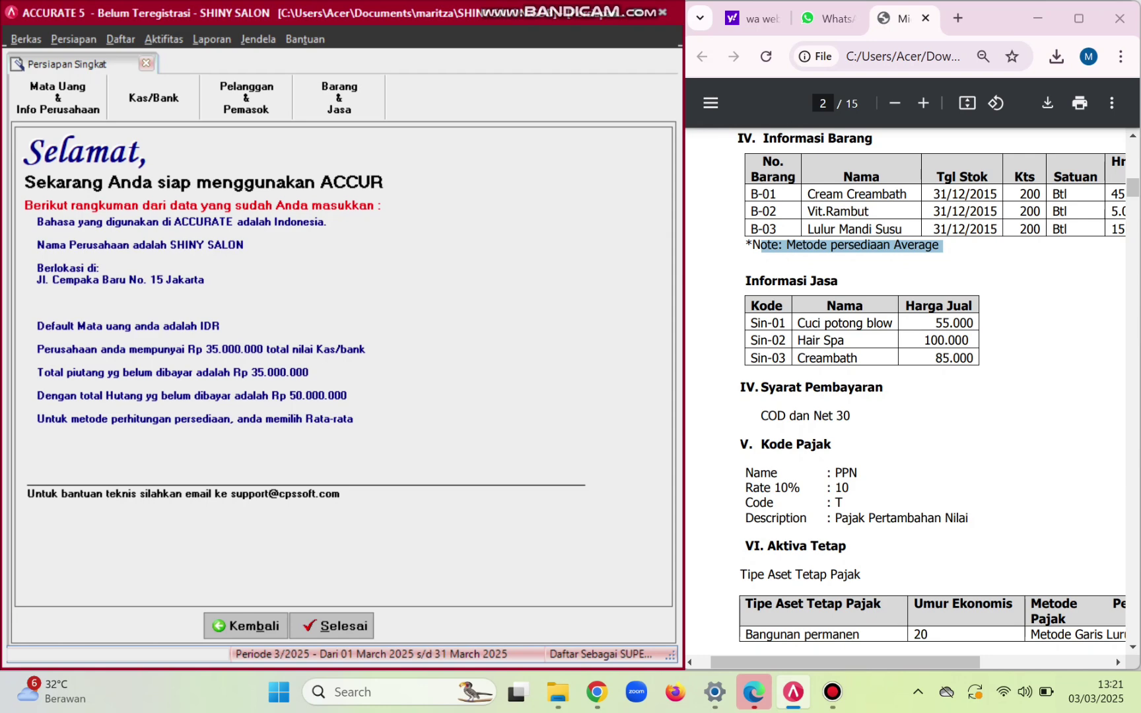
- Close the finished setup wizard and open the payment terms list
{"action": "left_click", "coordinate": [337, 626]}
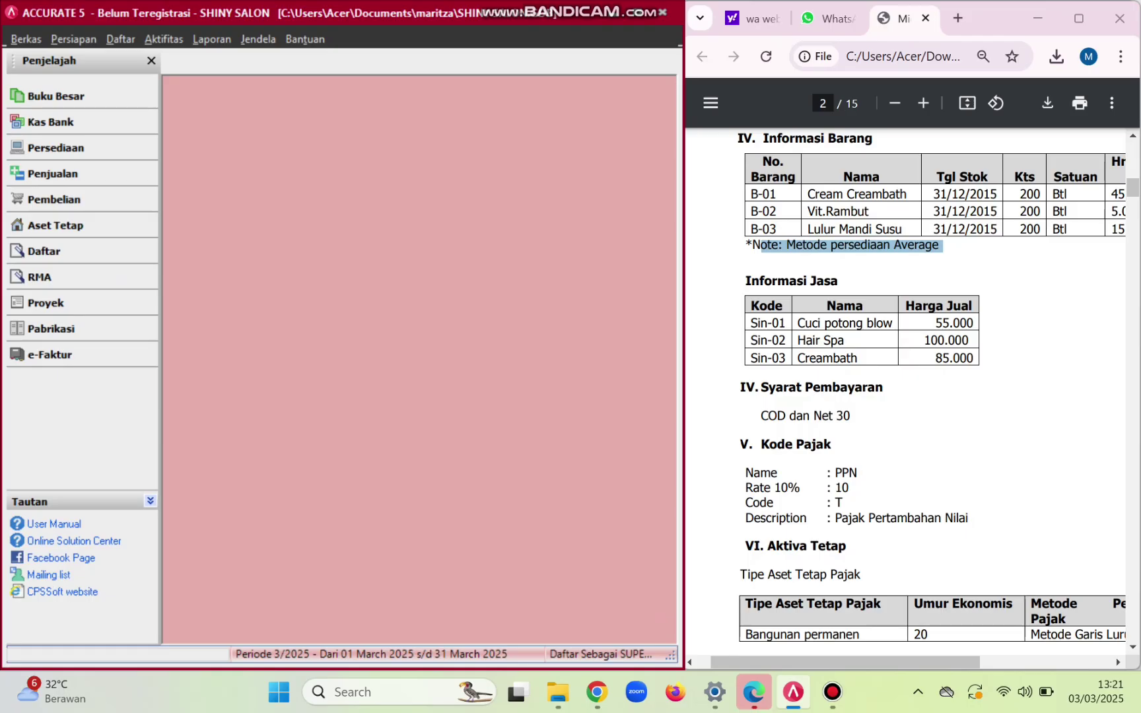
{"action": "scroll", "coordinate": [932, 390], "scroll_direction": "down", "scroll_amount": 1}
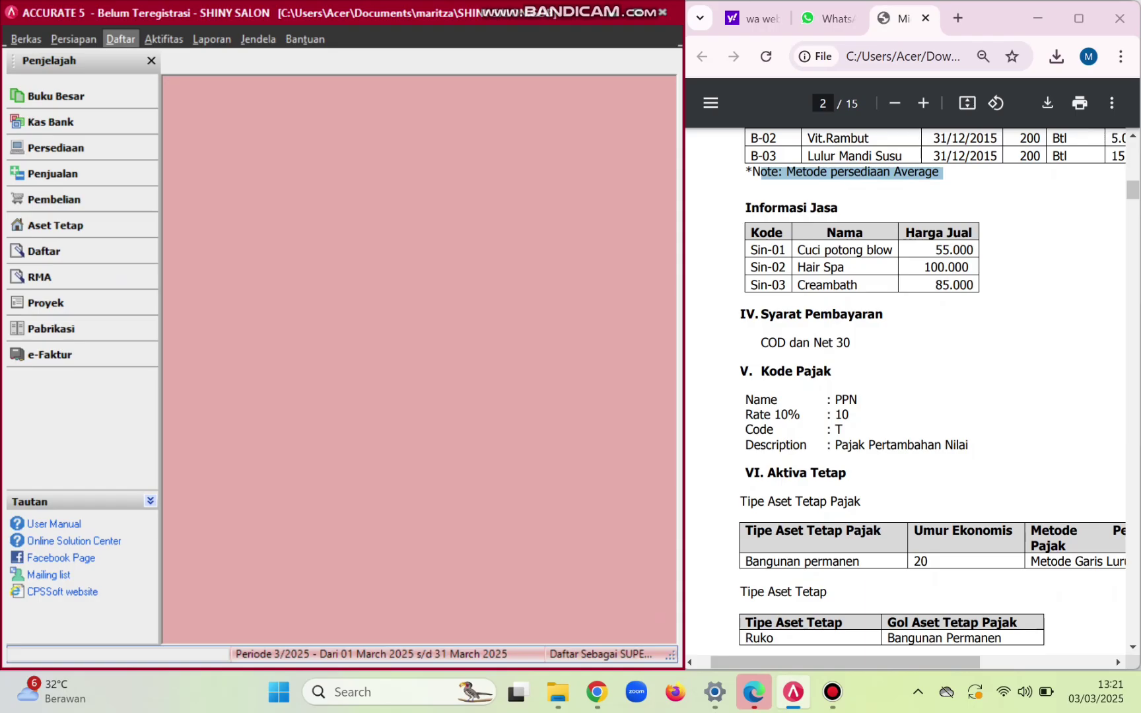
{"action": "left_click", "coordinate": [121, 39]}
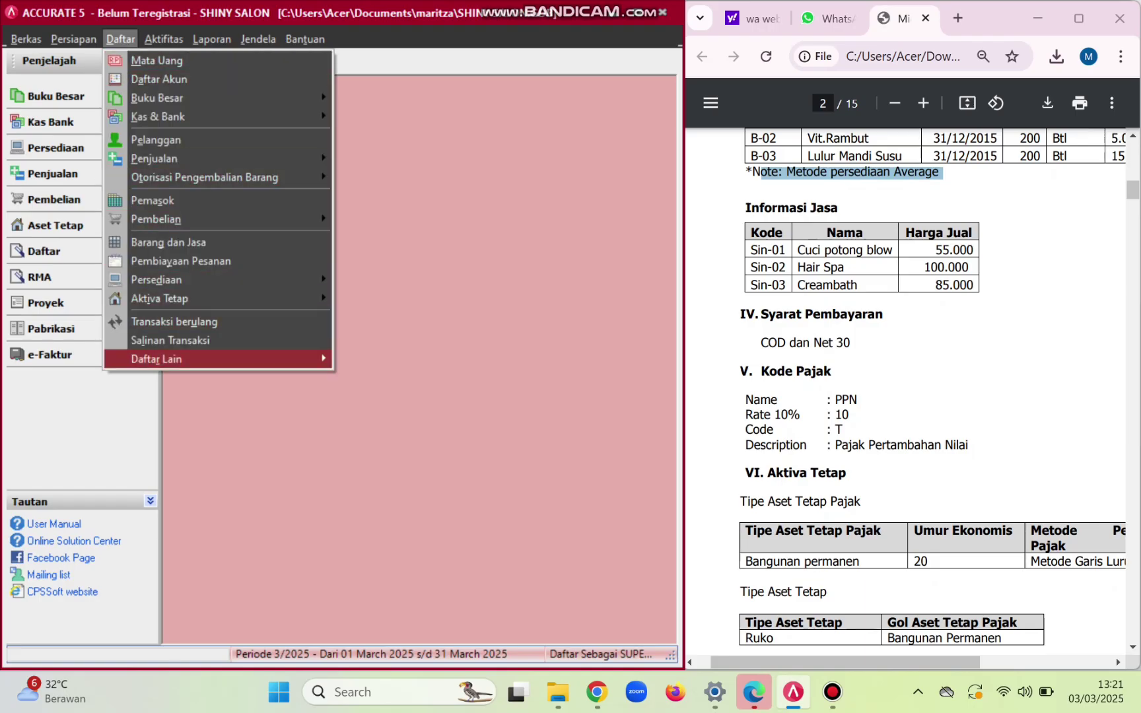
{"action": "mouse_move", "coordinate": [158, 359]}
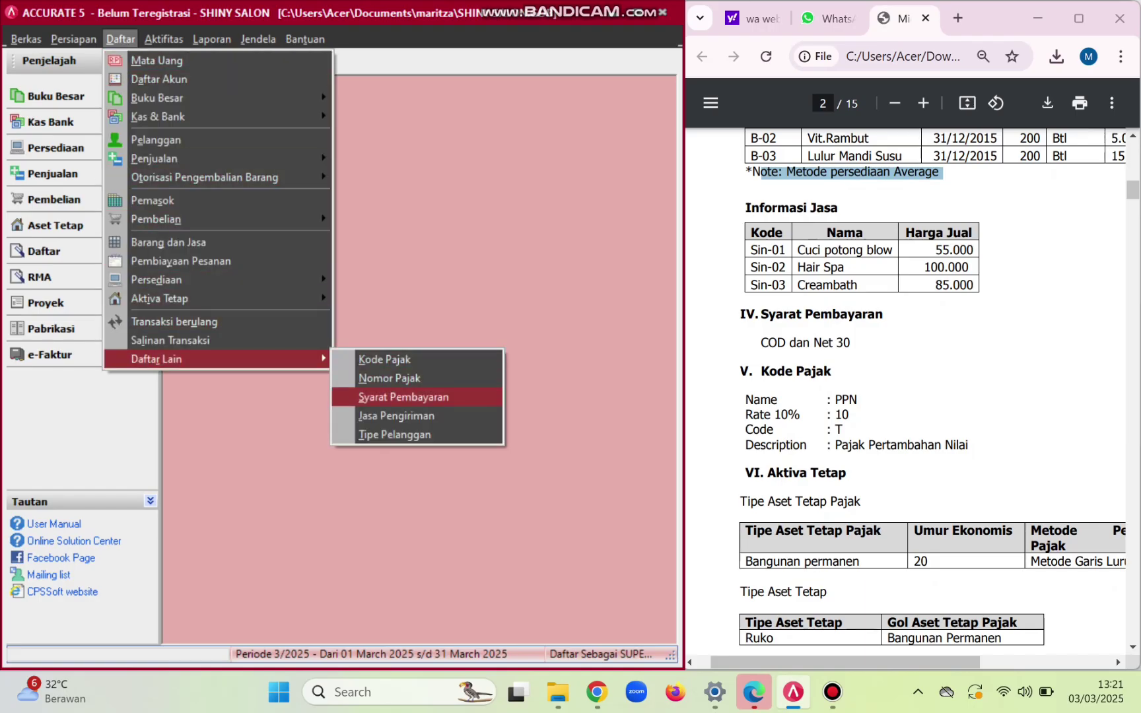
{"action": "key", "text": "Return"}
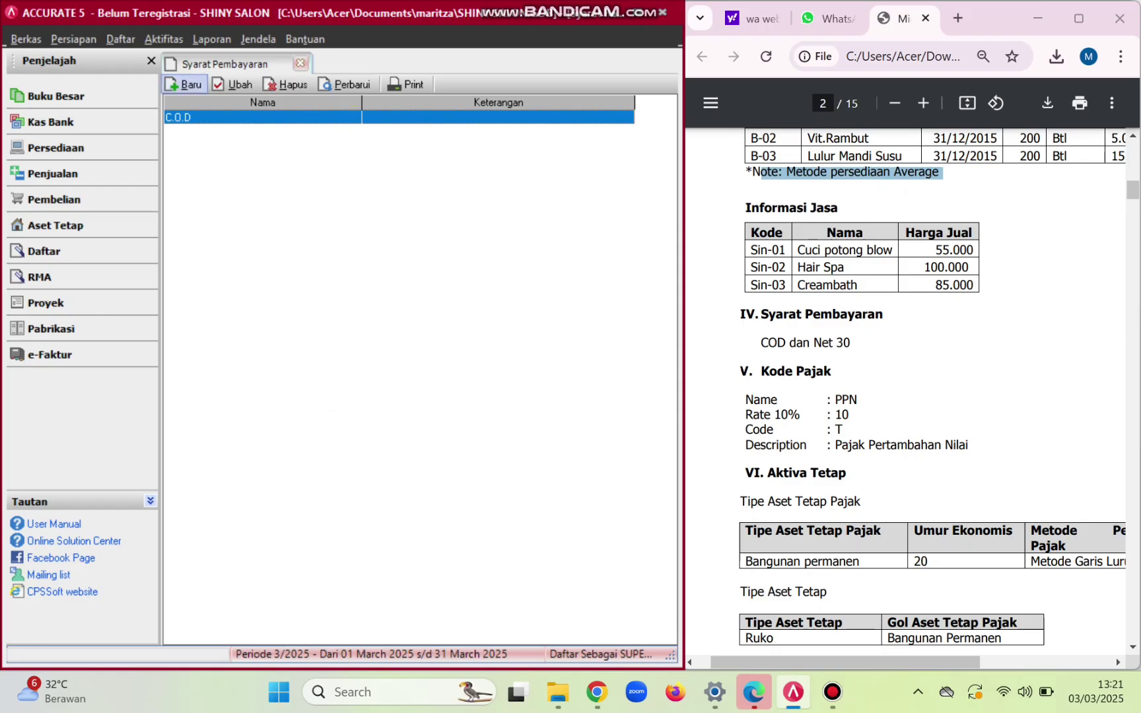
- Create payment term 'Net 30': 0 discount days, 0% discount, due in 30 days; refresh the list
{"action": "left_click", "coordinate": [183, 85]}
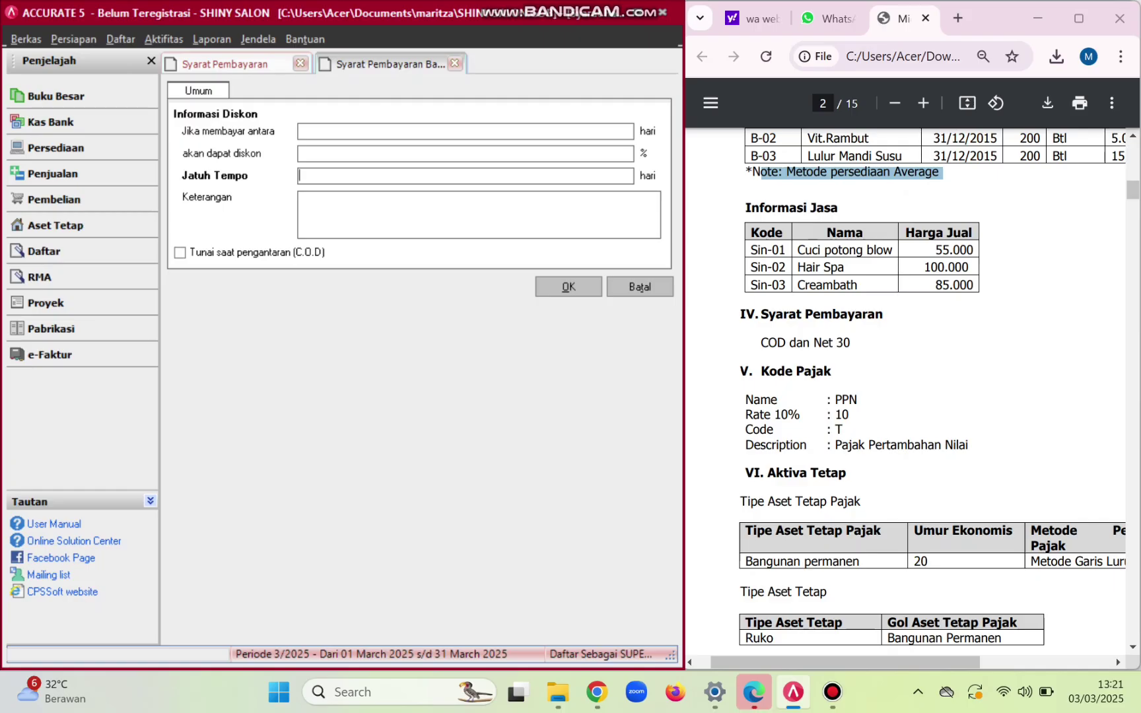
{"action": "left_click", "coordinate": [331, 131]}
{"action": "type", "text": "0"}
{"action": "key", "text": "Tab"}
{"action": "type", "text": "0"}
{"action": "key", "text": "Tab"}
{"action": "type", "text": "30"}
{"action": "key", "text": "Tab"}
{"action": "key", "text": "Caps_Lock"}
{"action": "key", "text": "Caps_Lock"}
{"action": "type", "text": "N"}
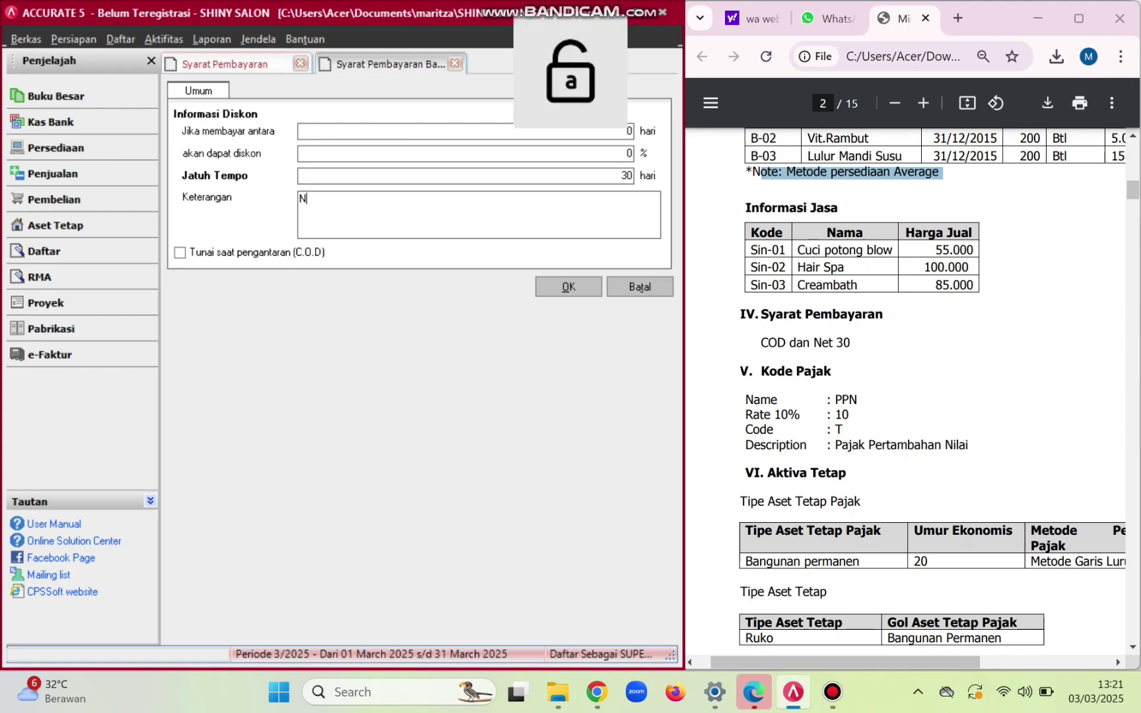
{"action": "type", "text": "et 30"}
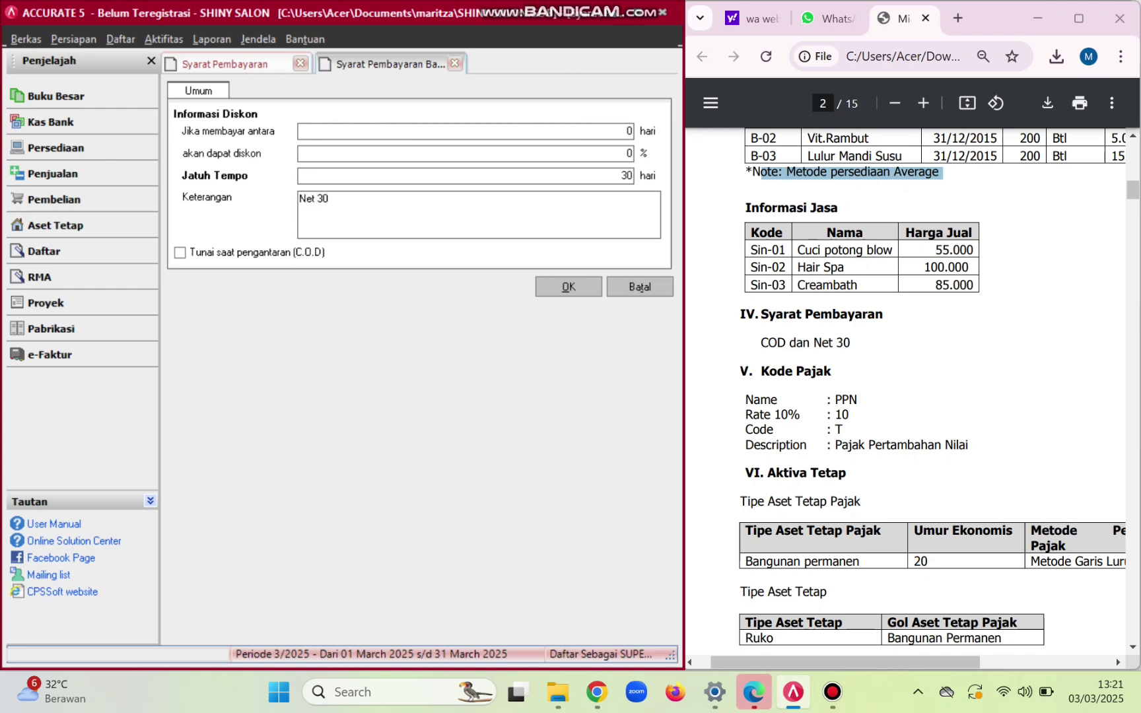
{"action": "key", "text": "Tab"}
{"action": "key", "text": "Return"}
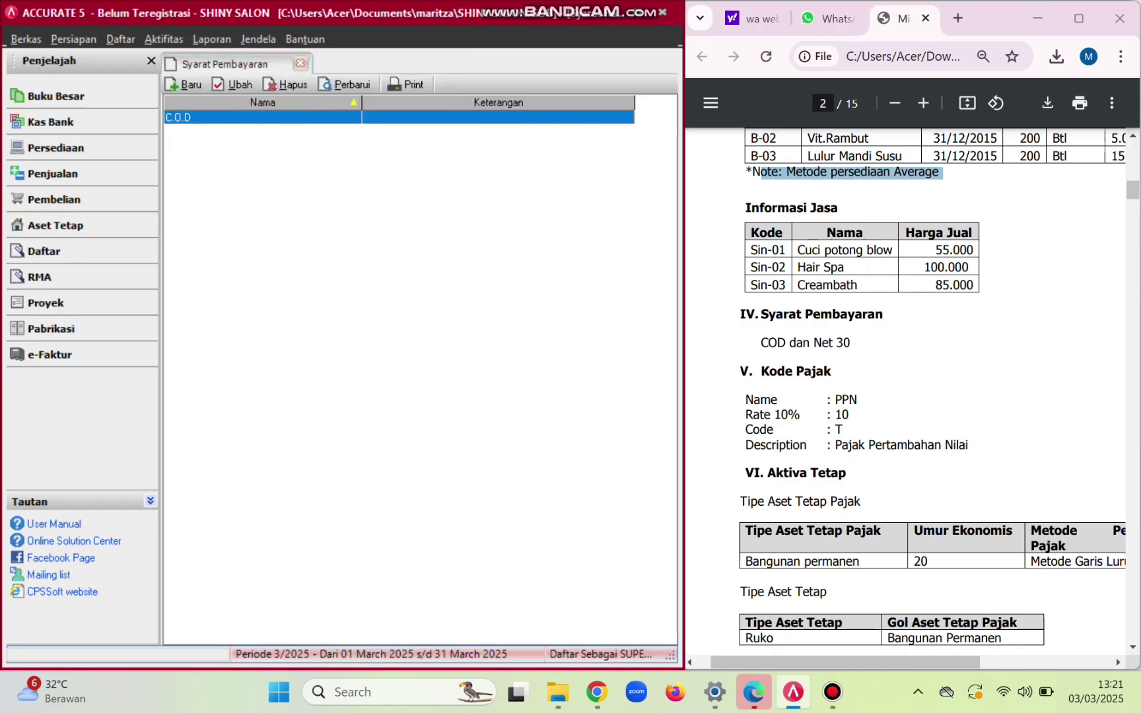
{"action": "left_click", "coordinate": [345, 84]}
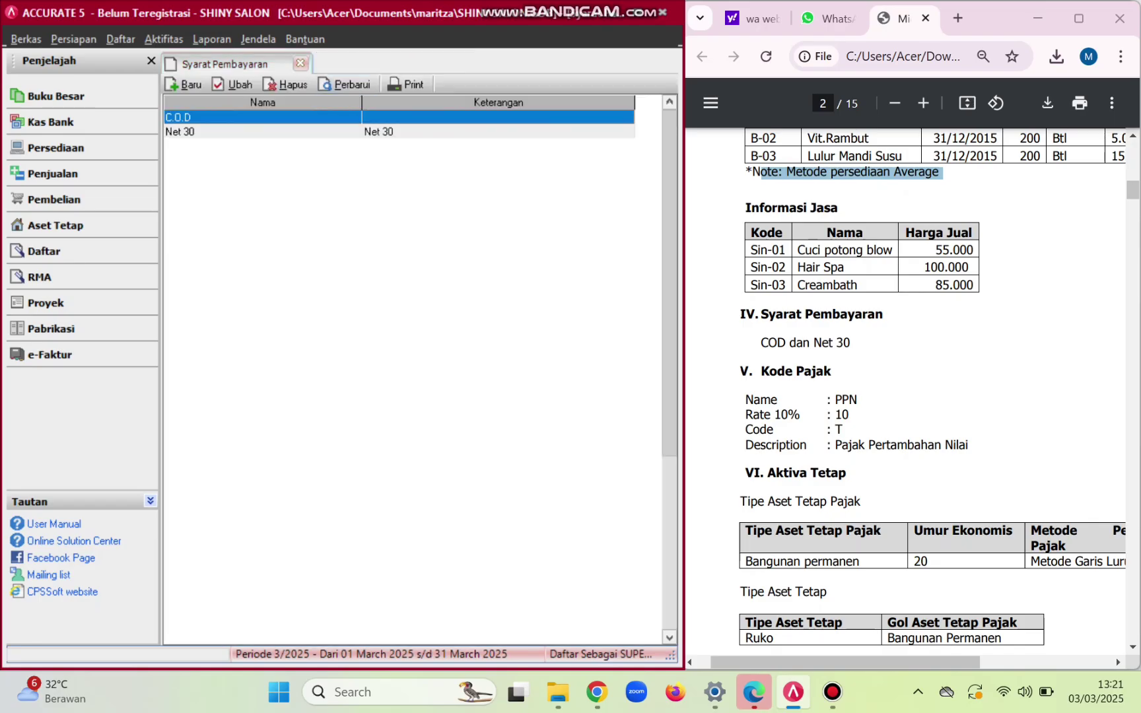
- Start a new tax code PPN at 10%, code T, described 'Pajak Pertambahan Nilai'
{"action": "left_click", "coordinate": [121, 39]}
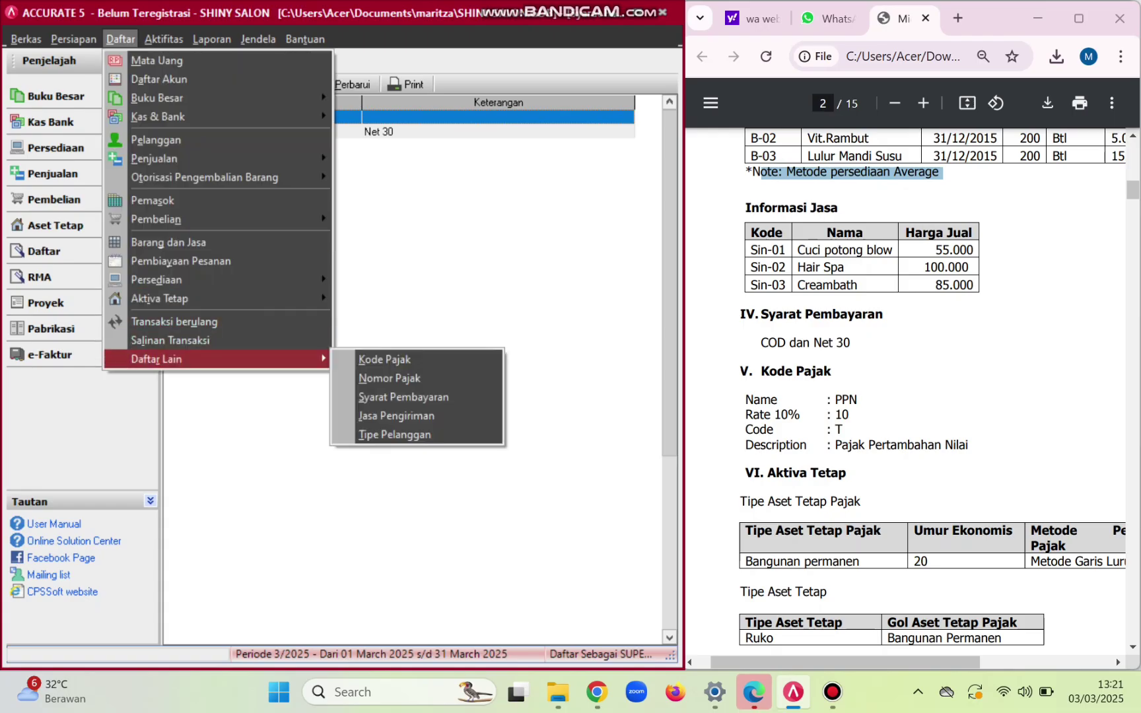
{"action": "left_click", "coordinate": [384, 359]}
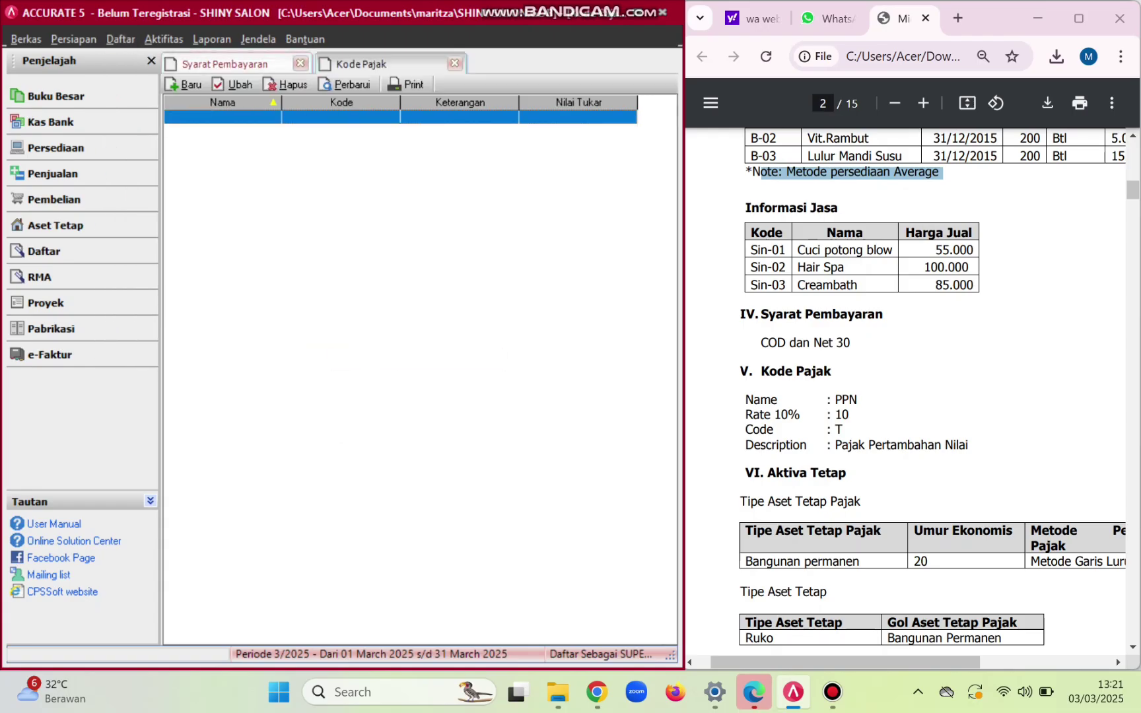
{"action": "left_click", "coordinate": [184, 85]}
{"action": "key", "text": "Caps_Lock"}
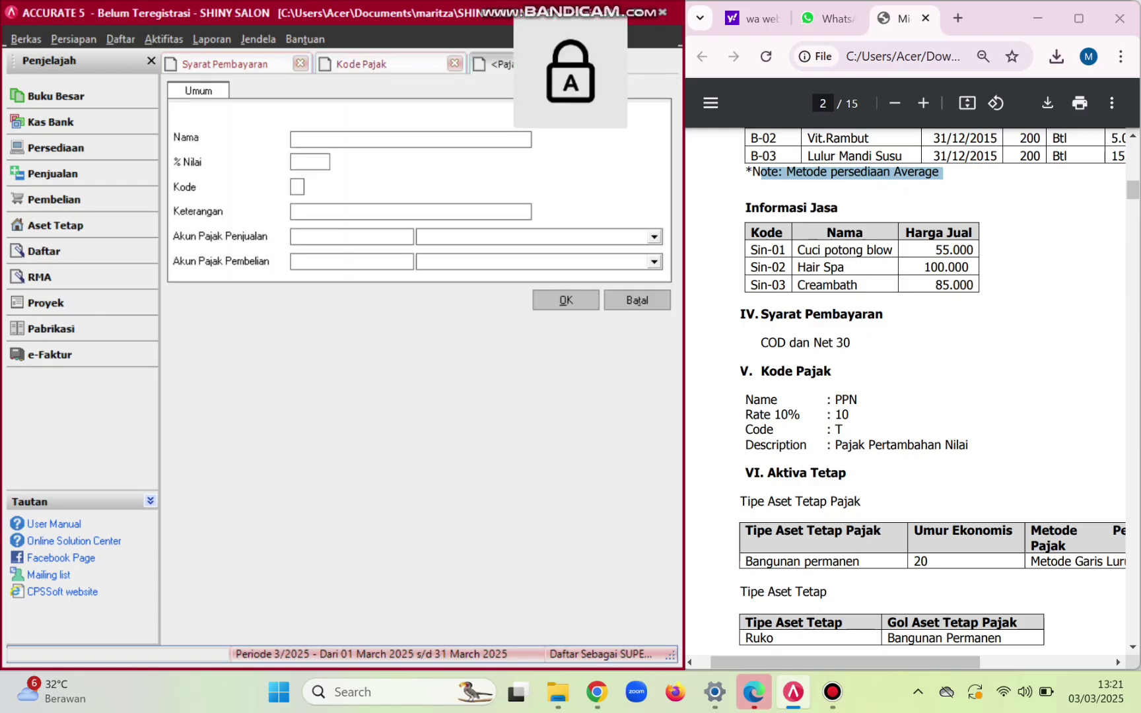
{"action": "type", "text": "PPN"}
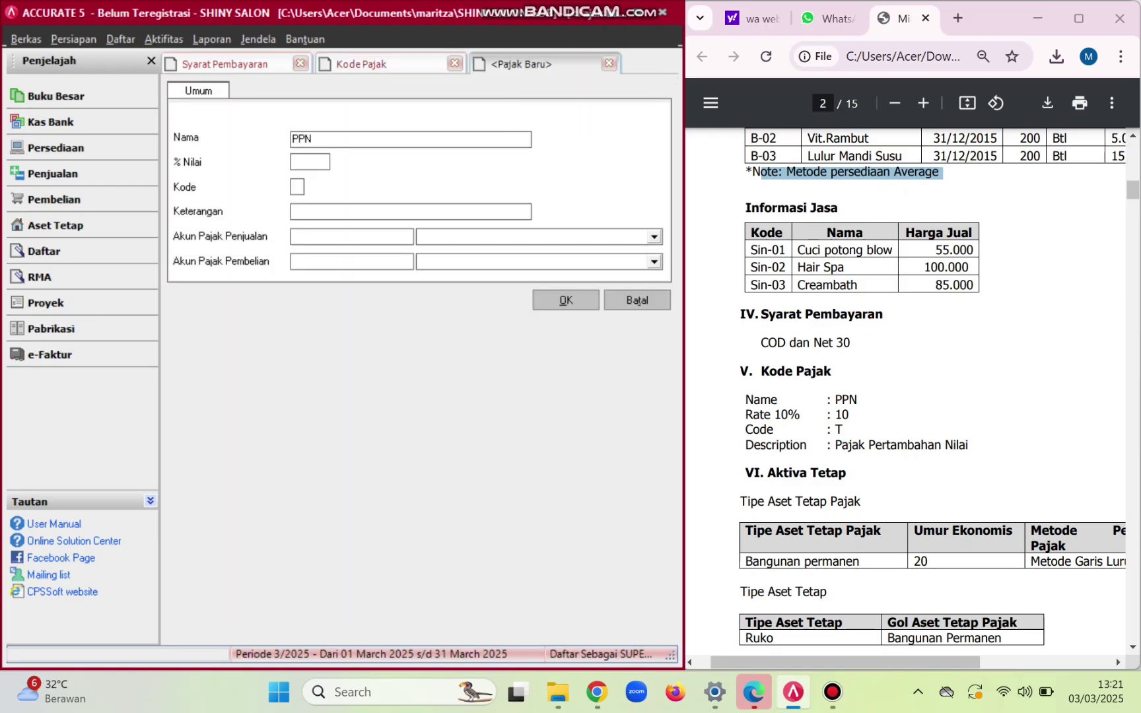
{"action": "key", "text": "Tab"}
{"action": "type", "text": "10"}
{"action": "key", "text": "Tab"}
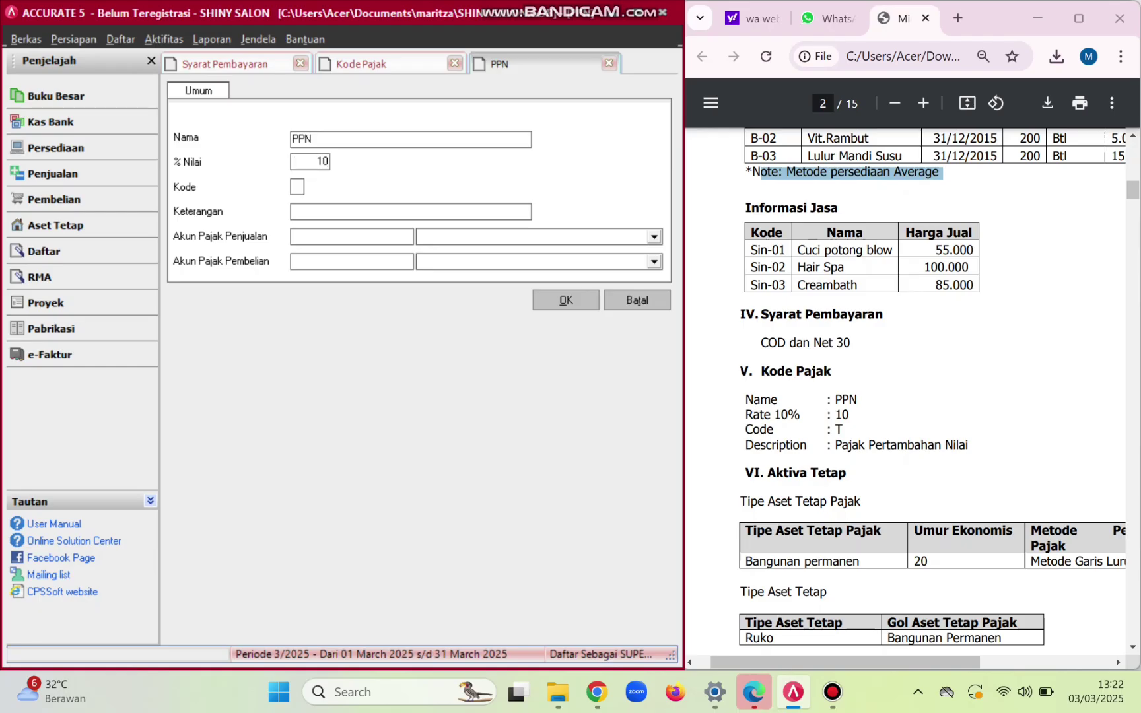
{"action": "type", "text": "T"}
{"action": "key", "text": "Tab"}
{"action": "key", "text": "Caps_Lock"}
{"action": "type", "text": "Pajak"}
{"action": "key", "text": "Caps_Lock"}
{"action": "key", "text": "Caps_Lock"}
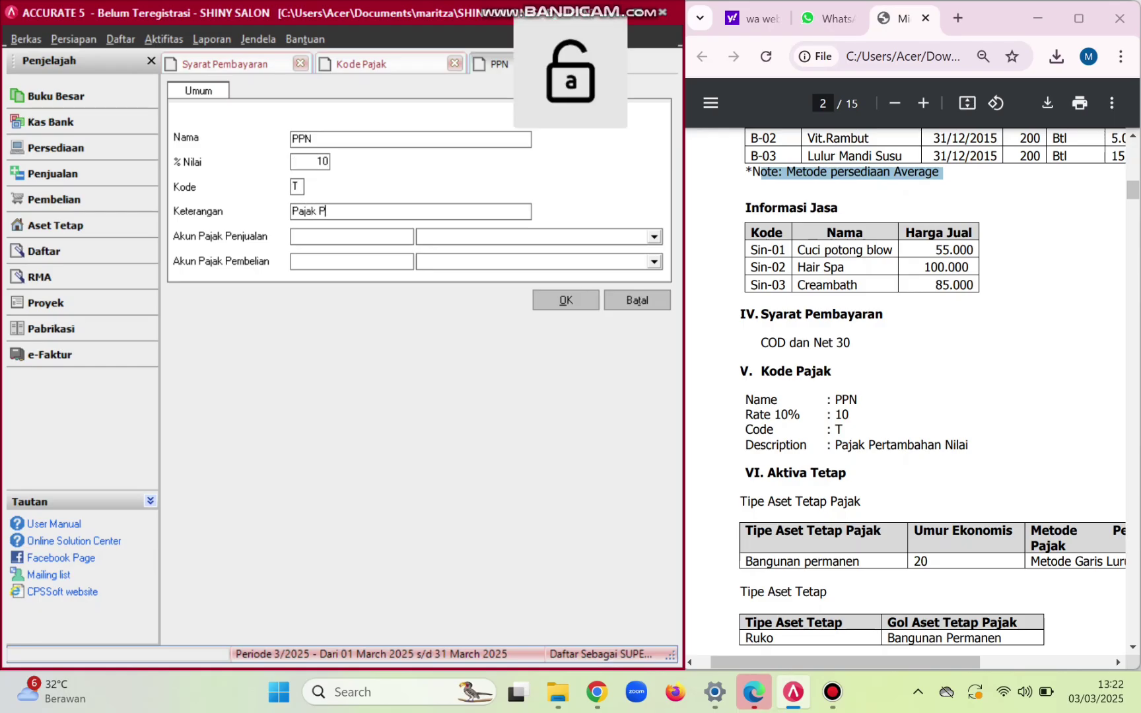
{"action": "type", "text": "Pertambahan"}
{"action": "key", "text": "Caps_Lock"}
{"action": "type", "text": "N"}
{"action": "key", "text": "Caps_Lock"}
{"action": "type", "text": "ilai"}
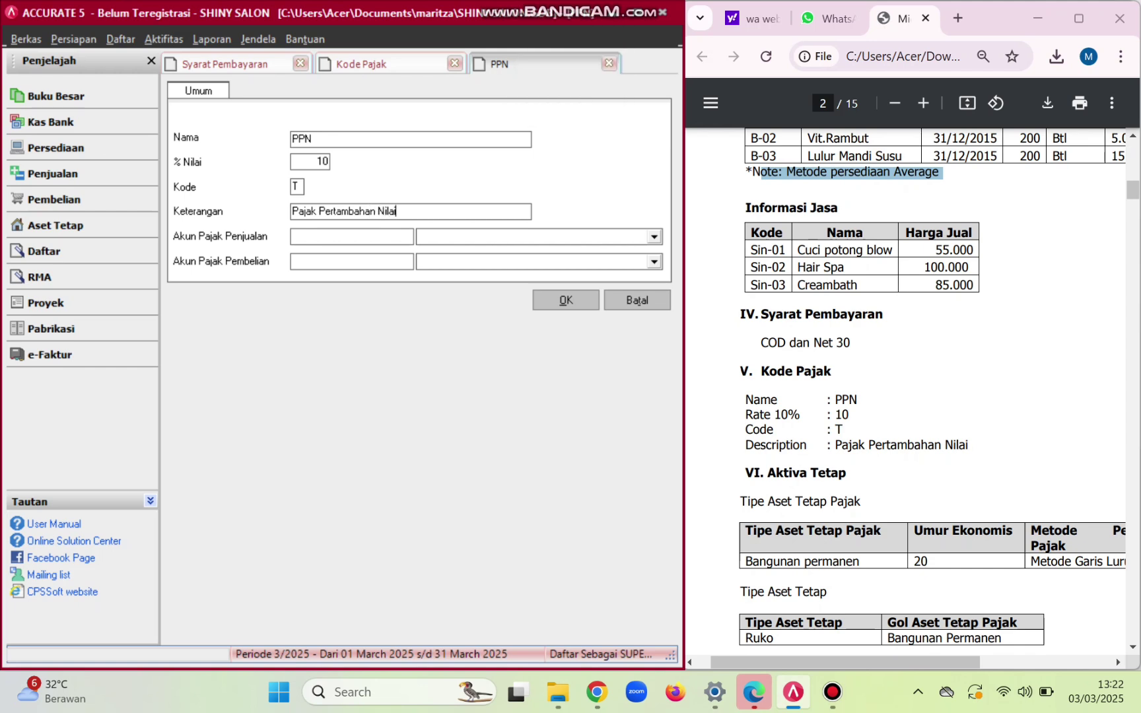
- Set PPn Keluaran as the sales tax account and PPn Masukan as the purchase tax account
{"action": "key", "text": "Tab"}
{"action": "key", "text": "Tab"}
{"action": "key", "text": "alt+Down"}
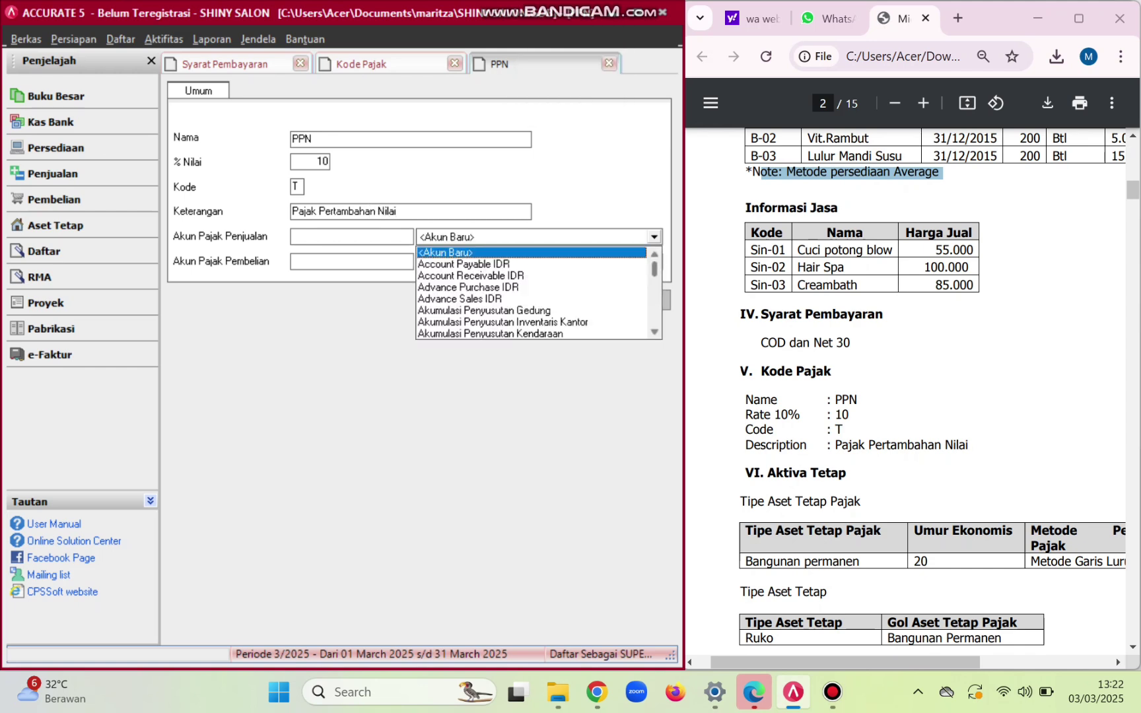
{"action": "left_click", "coordinate": [654, 304]}
{"action": "key", "text": "Down"}
{"action": "key", "text": "Down"}
{"action": "key", "text": "Down"}
{"action": "key", "text": "Down"}
{"action": "key", "text": "Down"}
{"action": "key", "text": "Down"}
{"action": "key", "text": "Down"}
{"action": "key", "text": "Down"}
{"action": "key", "text": "Down"}
{"action": "key", "text": "Down"}
{"action": "key", "text": "Down"}
{"action": "key", "text": "Down"}
{"action": "key", "text": "Down"}
{"action": "key", "text": "Down"}
{"action": "key", "text": "Down"}
{"action": "key", "text": "Down"}
{"action": "key", "text": "Down"}
{"action": "key", "text": "Down"}
{"action": "key", "text": "Down"}
{"action": "key", "text": "Down"}
{"action": "key", "text": "Down"}
{"action": "key", "text": "Down"}
{"action": "key", "text": "Down"}
{"action": "key", "text": "Down"}
{"action": "key", "text": "Down"}
{"action": "key", "text": "Down"}
{"action": "key", "text": "Down"}
{"action": "key", "text": "Down"}
{"action": "key", "text": "Down"}
{"action": "key", "text": "Down"}
{"action": "key", "text": "Down"}
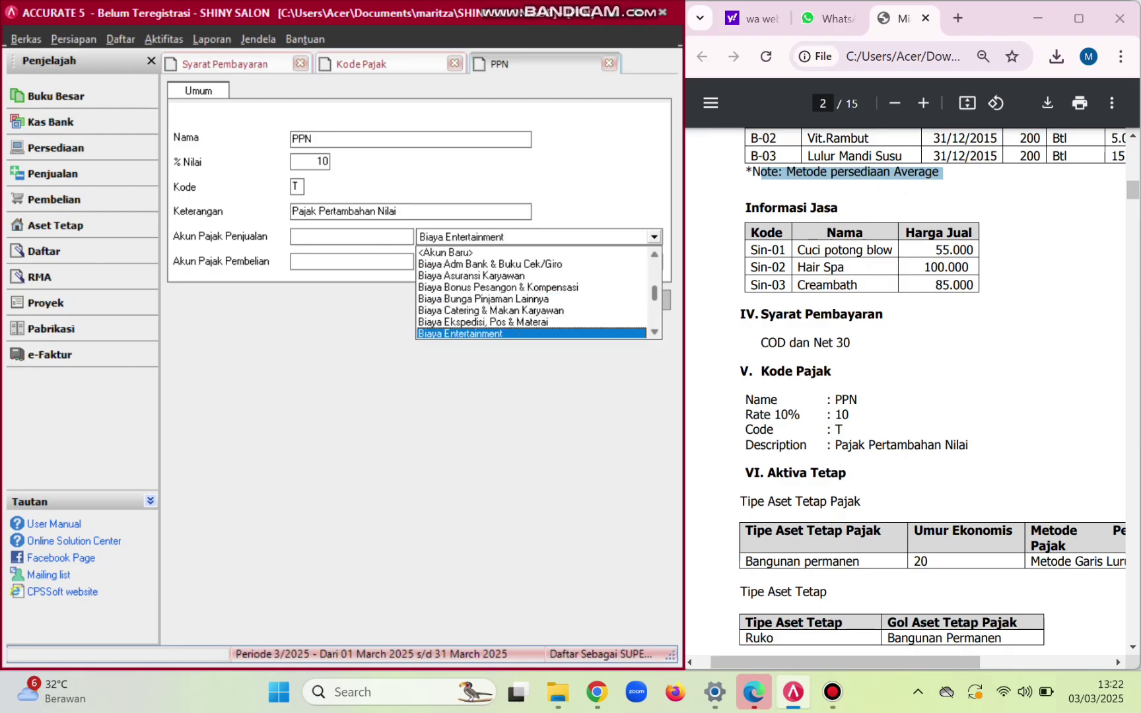
{"action": "key", "text": "Down"}
{"action": "key", "text": "Down"}
{"action": "key", "text": "Down"}
{"action": "key", "text": "Down"}
{"action": "key", "text": "Down"}
{"action": "key", "text": "Down"}
{"action": "key", "text": "Down"}
{"action": "key", "text": "Down"}
{"action": "key", "text": "Down"}
{"action": "key", "text": "Down"}
{"action": "key", "text": "Down"}
{"action": "key", "text": "Down"}
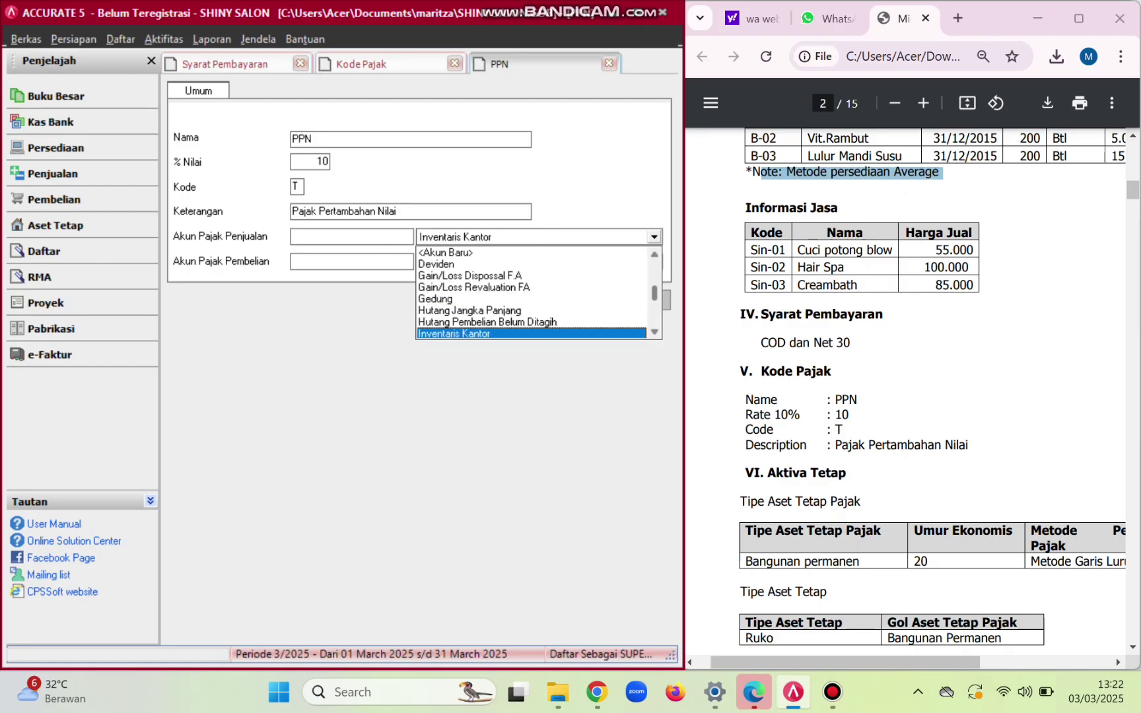
{"action": "key", "text": "Down"}
{"action": "key", "text": "Down"}
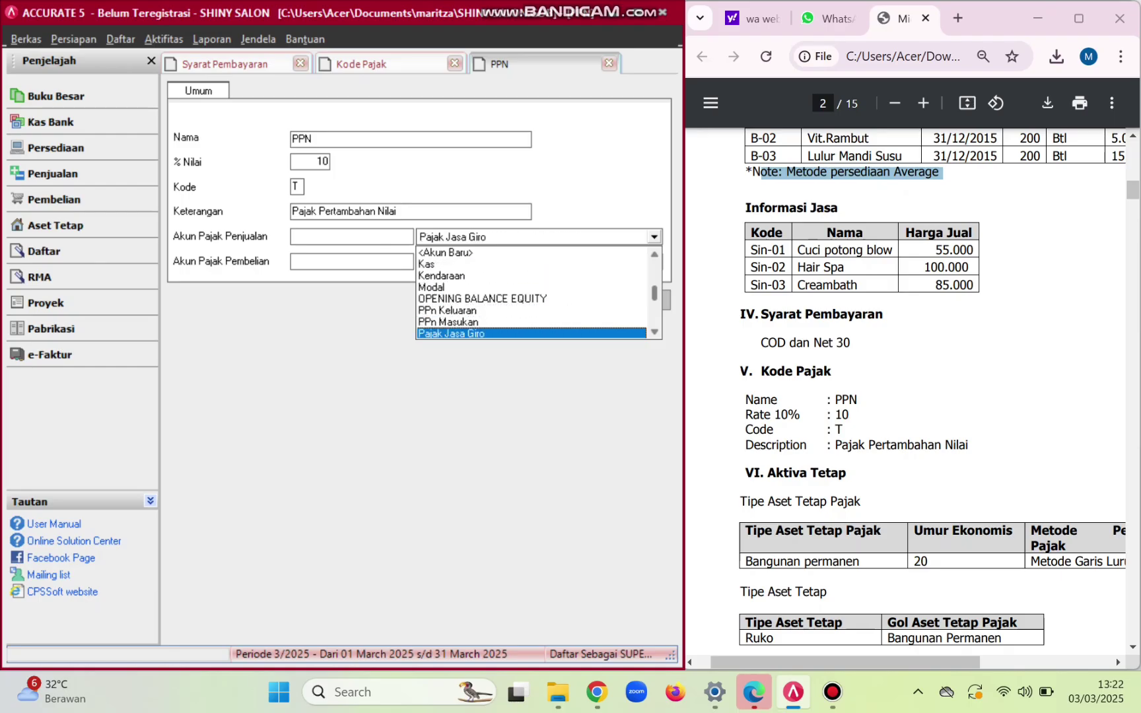
{"action": "key", "text": "Up"}
{"action": "key", "text": "Up"}
{"action": "key", "text": "Return"}
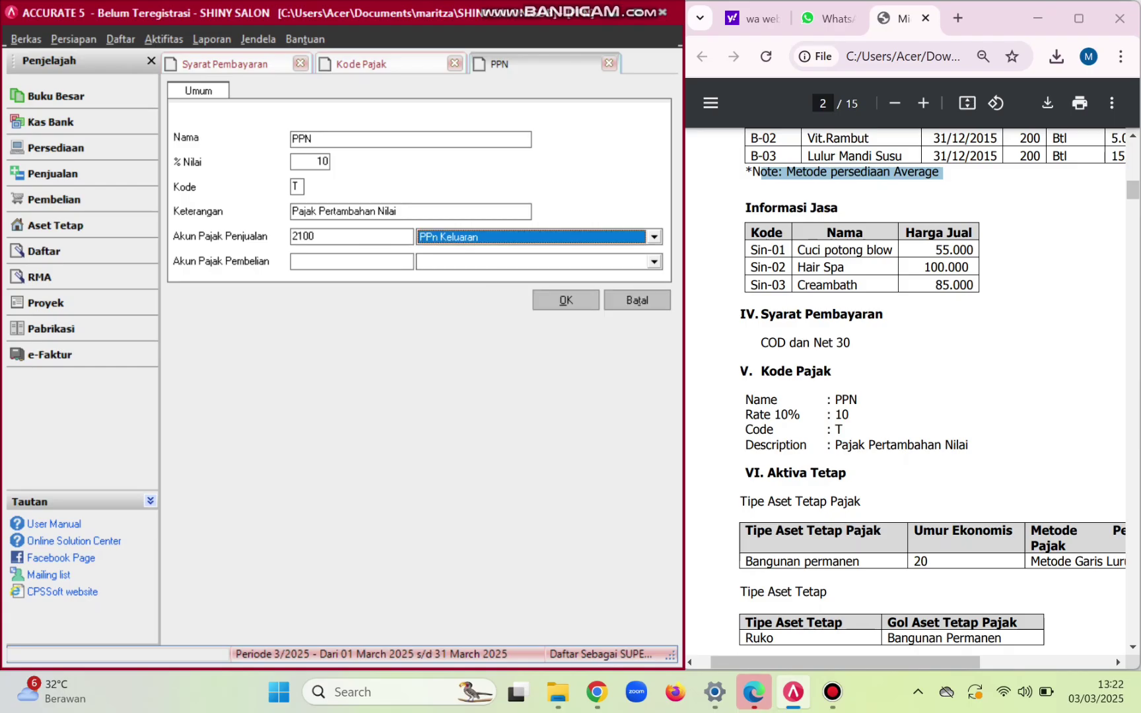
{"action": "key", "text": "Tab"}
{"action": "key", "text": "Tab"}
{"action": "key", "text": "alt+Down"}
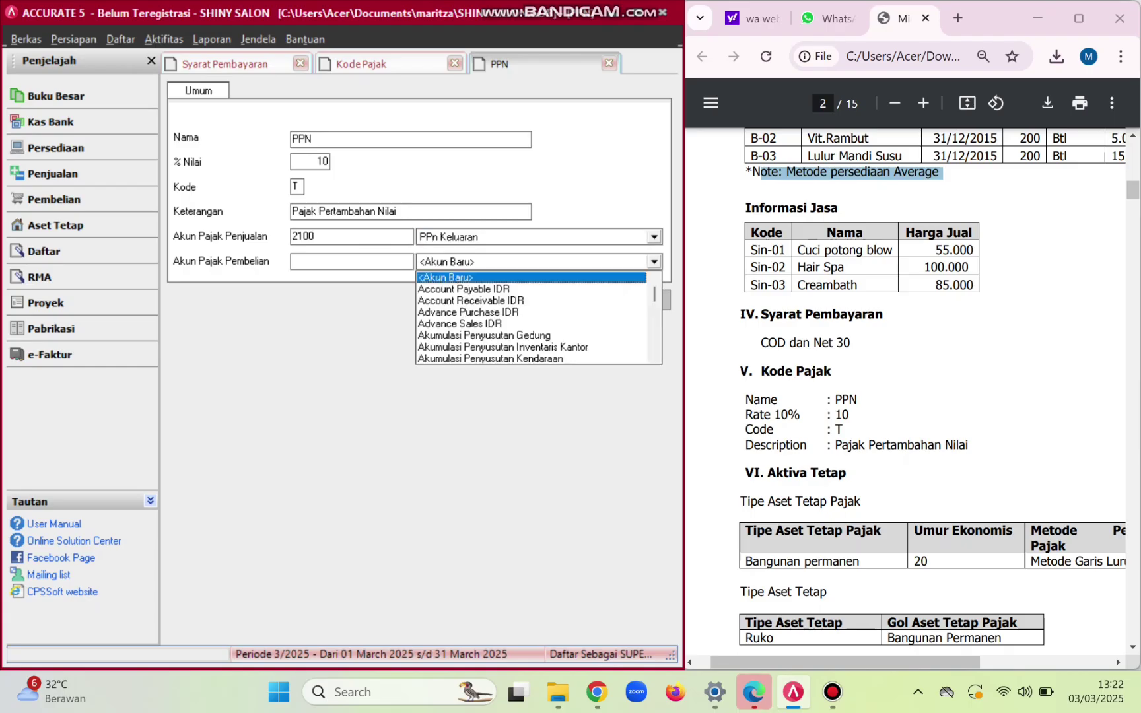
{"action": "key", "text": "Down"}
{"action": "key", "text": "Down"}
{"action": "key", "text": "Down"}
{"action": "key", "text": "Down"}
{"action": "key", "text": "Down"}
{"action": "key", "text": "Down"}
{"action": "key", "text": "Down"}
{"action": "key", "text": "Down"}
{"action": "key", "text": "Down"}
{"action": "key", "text": "Down"}
{"action": "key", "text": "Down"}
{"action": "key", "text": "Down"}
{"action": "key", "text": "Down"}
{"action": "key", "text": "Down"}
{"action": "key", "text": "Down"}
{"action": "key", "text": "Down"}
{"action": "key", "text": "Down"}
{"action": "key", "text": "Down"}
{"action": "key", "text": "Down"}
{"action": "key", "text": "Down"}
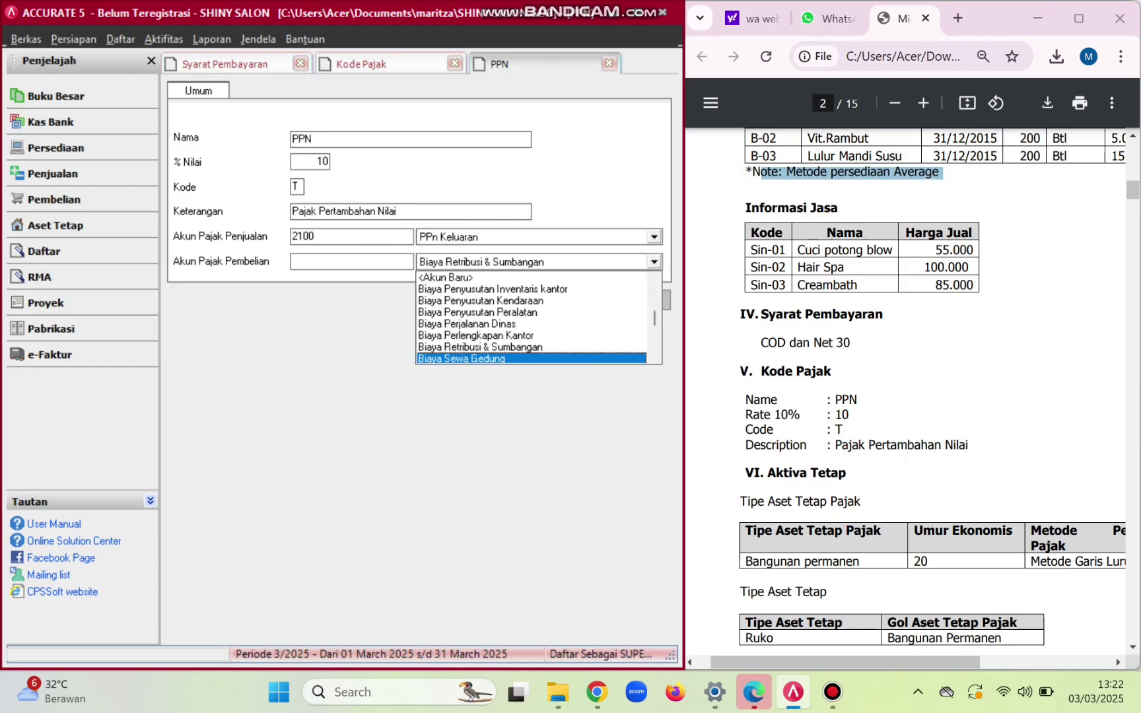
{"action": "key", "text": "Down"}
{"action": "key", "text": "Down"}
{"action": "key", "text": "Down"}
{"action": "key", "text": "Down"}
{"action": "key", "text": "Down"}
{"action": "key", "text": "Down"}
{"action": "key", "text": "Down"}
{"action": "key", "text": "Down"}
{"action": "key", "text": "Down"}
{"action": "key", "text": "Down"}
{"action": "key", "text": "Down"}
{"action": "key", "text": "Down"}
{"action": "key", "text": "Down"}
{"action": "key", "text": "Down"}
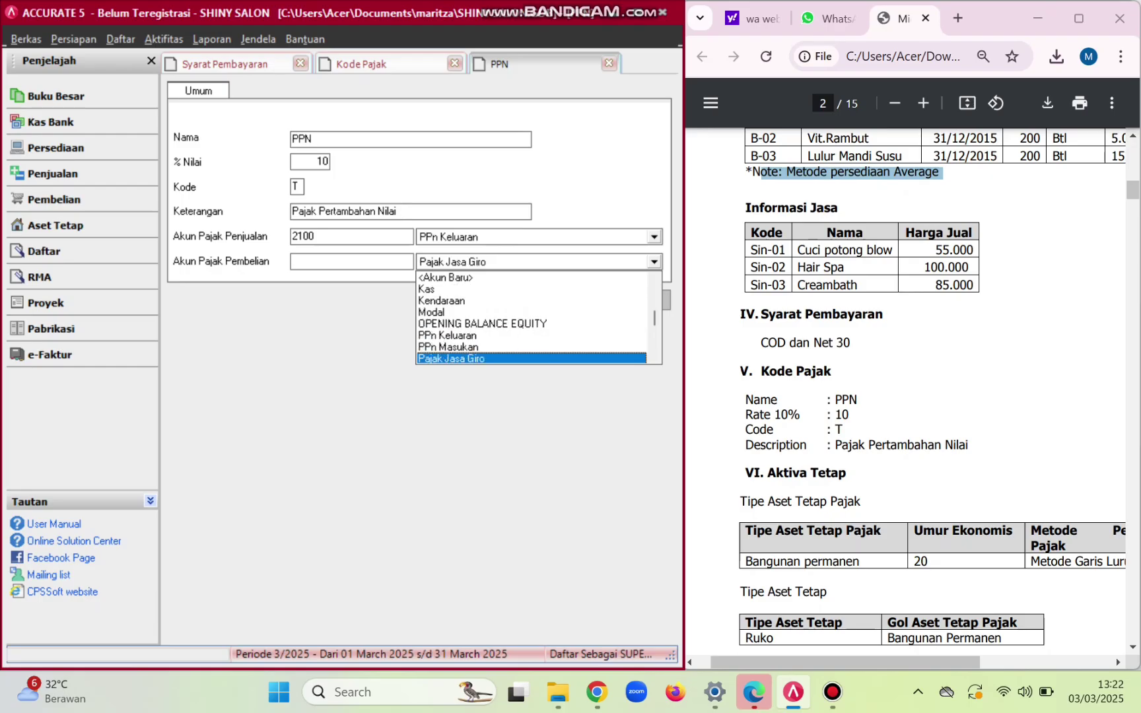
{"action": "key", "text": "Up"}
{"action": "key", "text": "Up"}
{"action": "key", "text": "Return"}
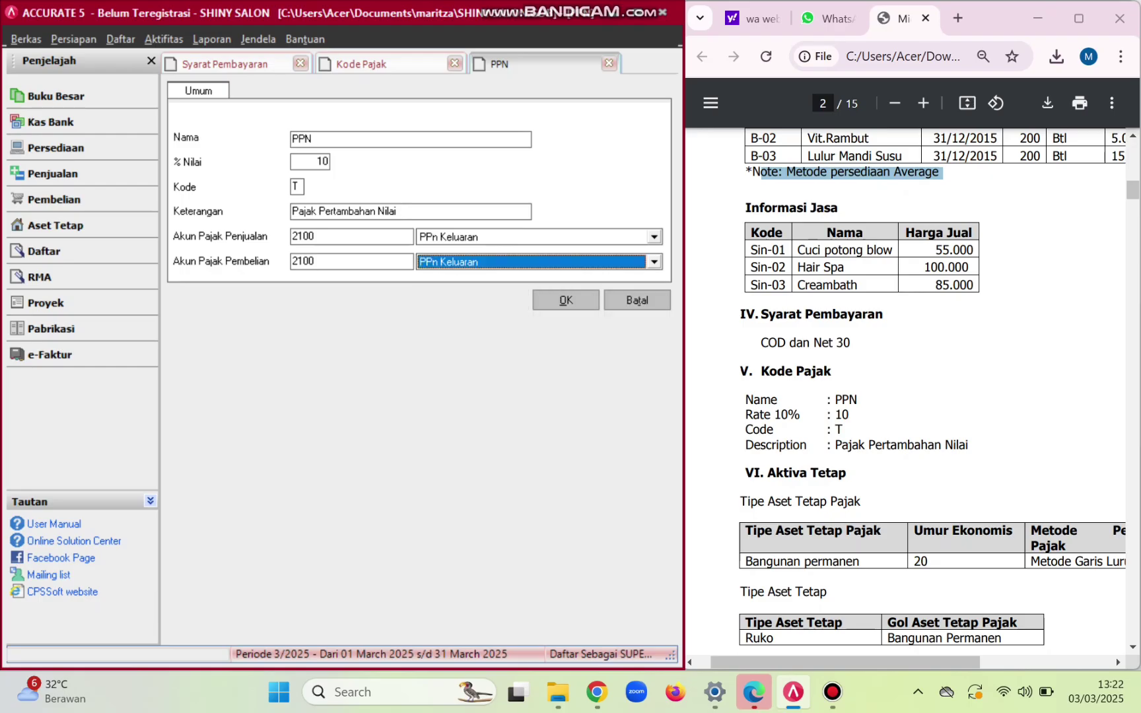
{"action": "left_click", "coordinate": [655, 262]}
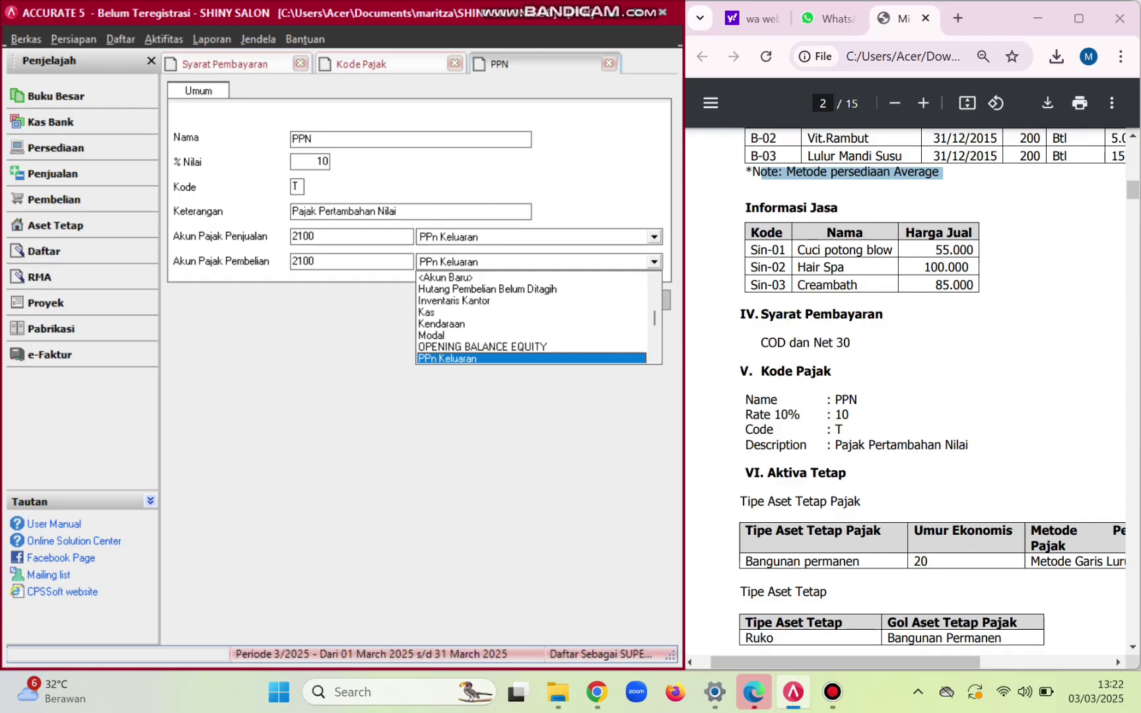
{"action": "key", "text": "Down"}
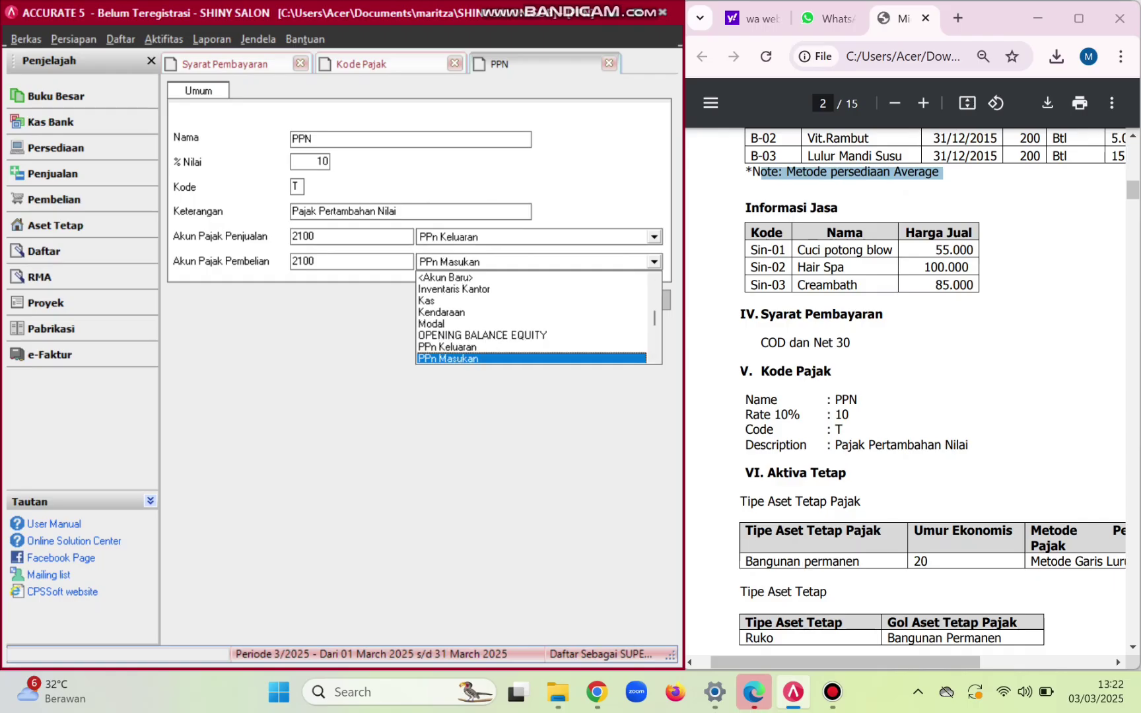
{"action": "key", "text": "Return"}
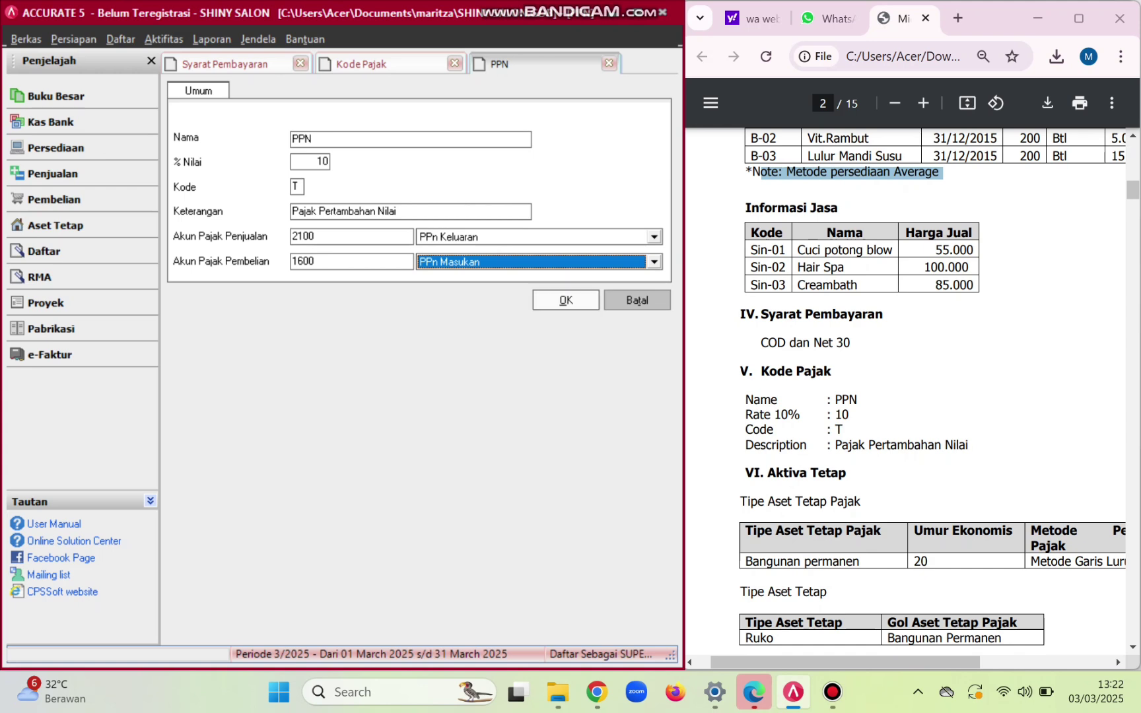
- Save the PPN tax code, refresh the tax codes list, and open the fixed-asset section
{"action": "left_click", "coordinate": [566, 299]}
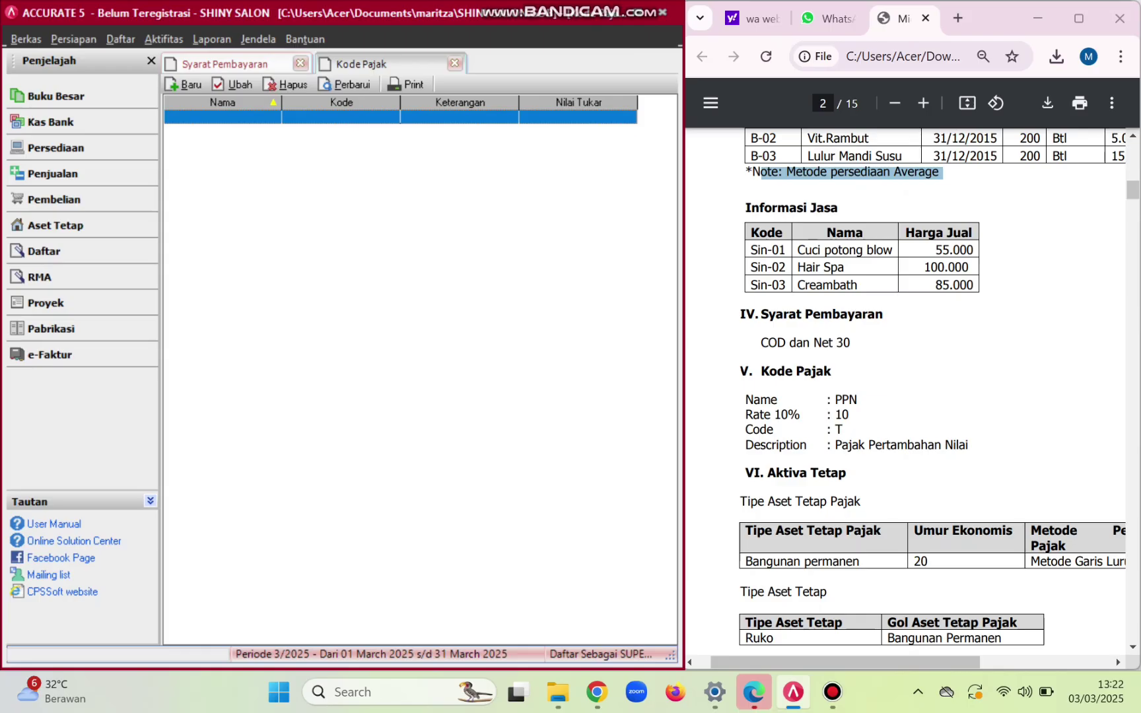
{"action": "left_click", "coordinate": [345, 85]}
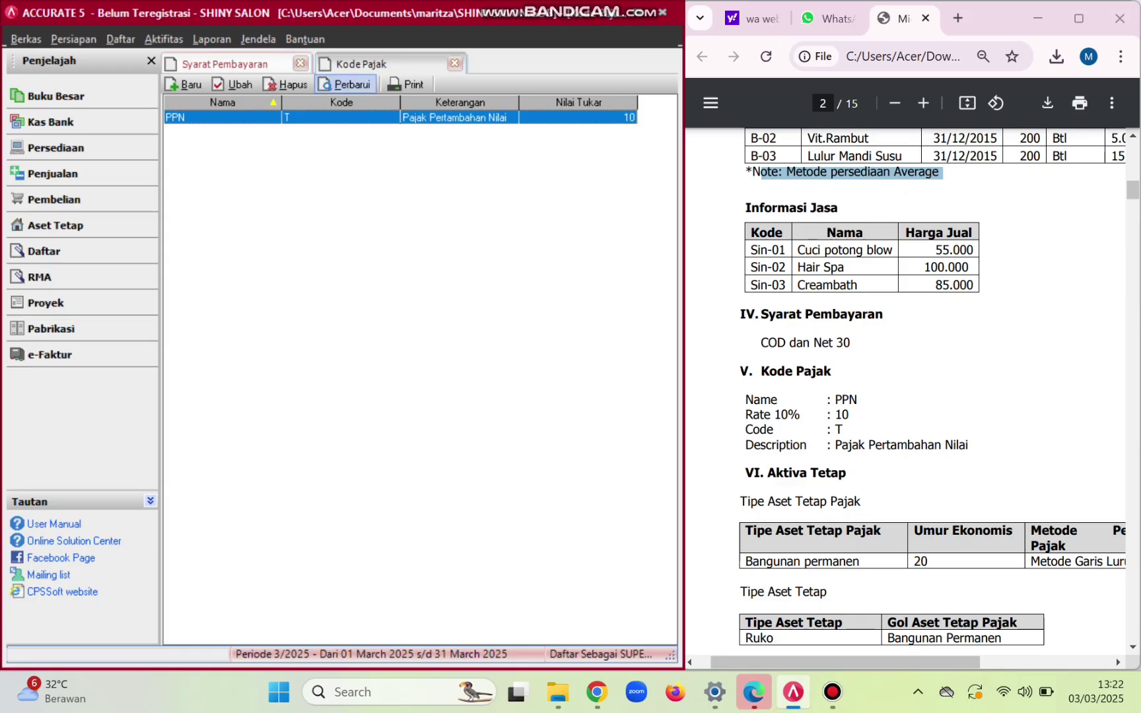
{"action": "scroll", "coordinate": [911, 390], "scroll_direction": "down", "scroll_amount": 3}
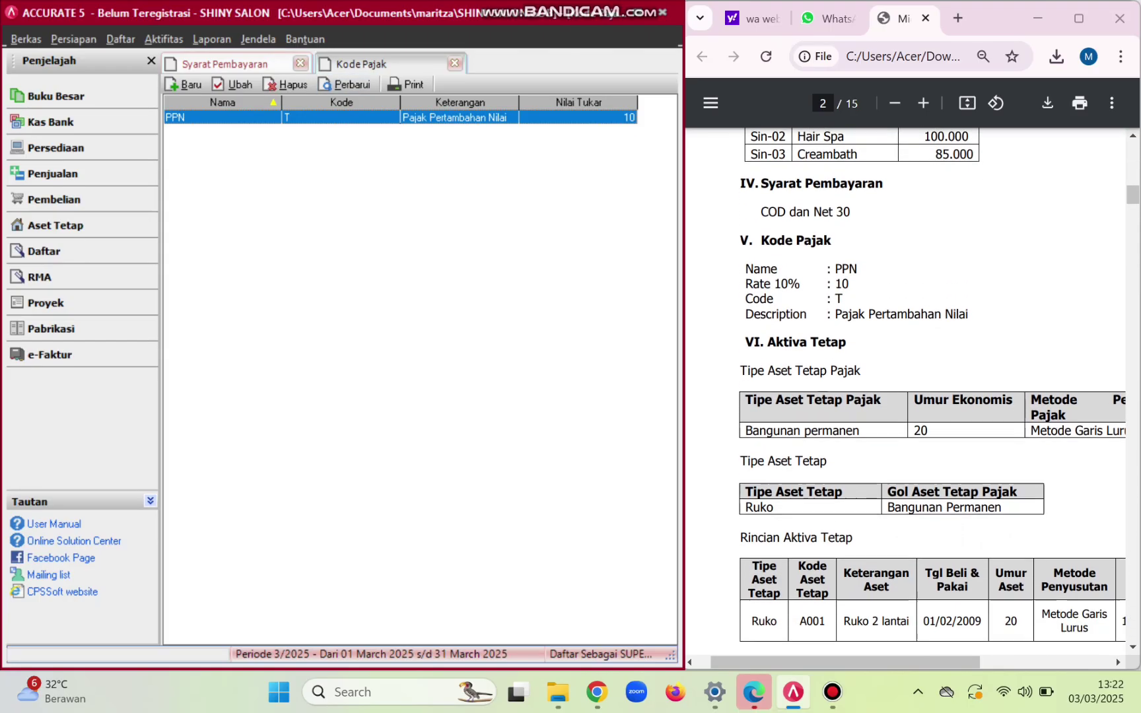
{"action": "scroll", "coordinate": [911, 396], "scroll_direction": "right", "scroll_amount": 2}
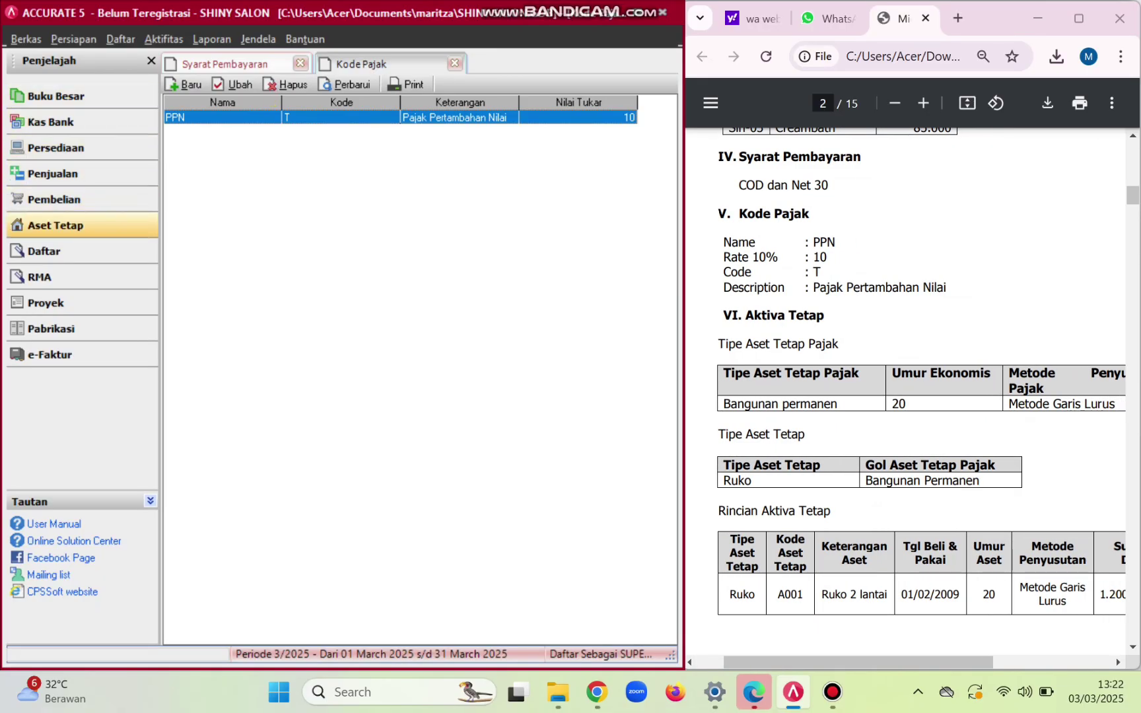
{"action": "left_click", "coordinate": [56, 225]}
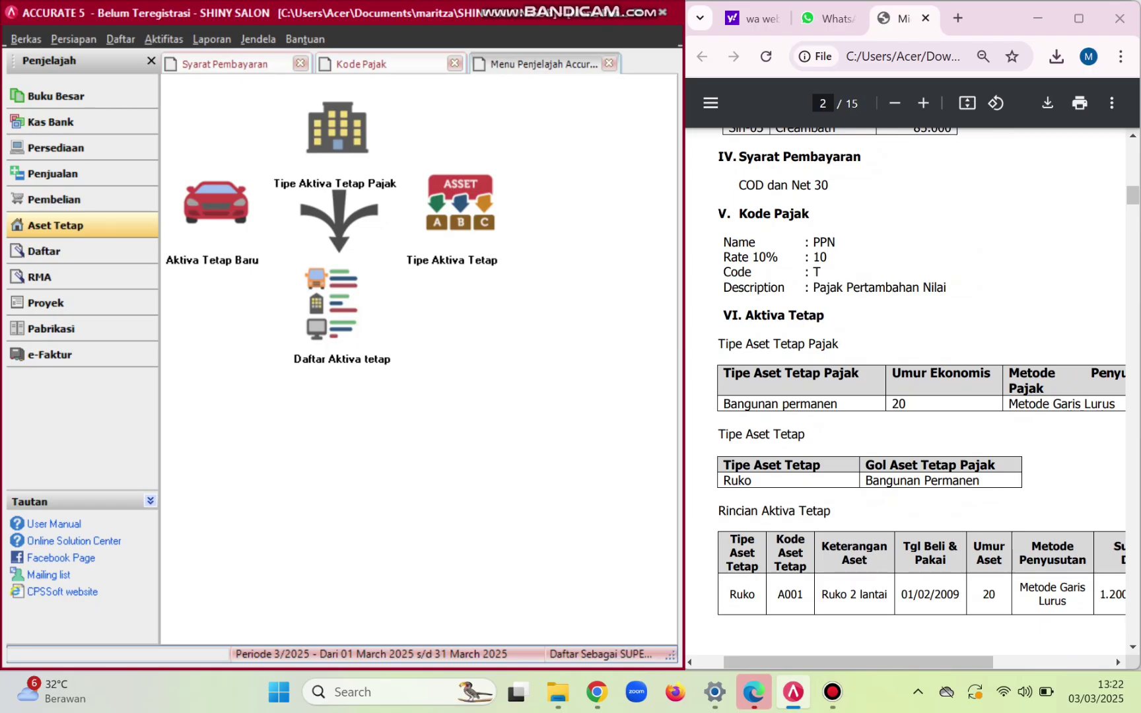
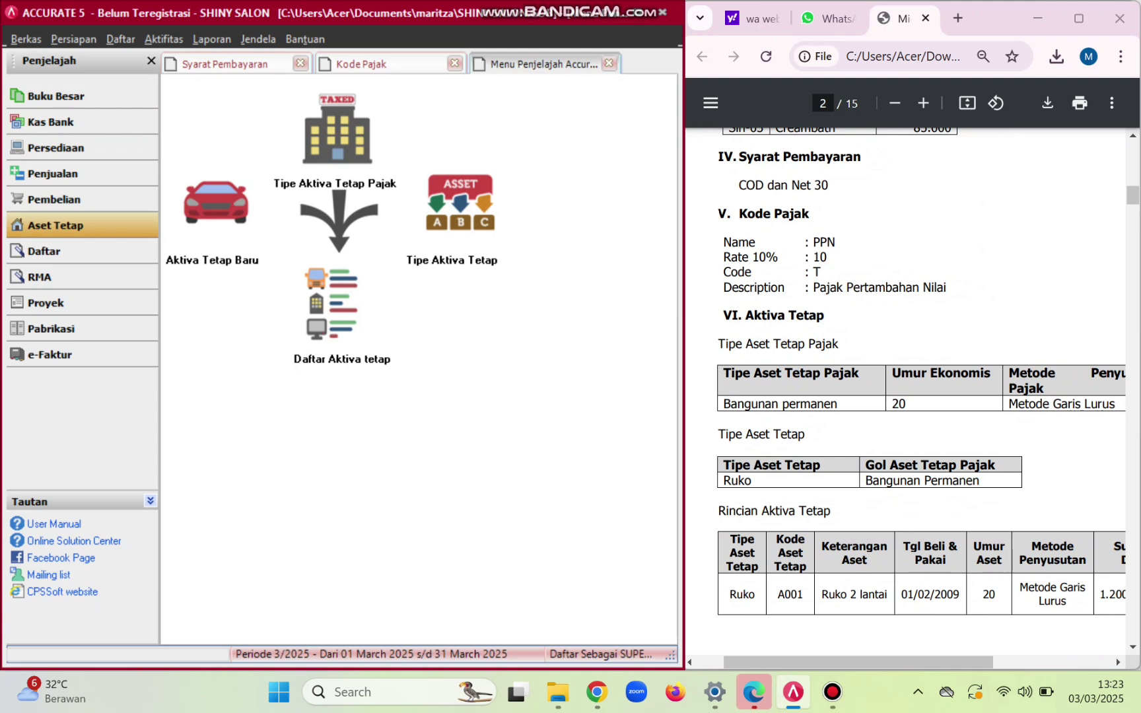
- Start a new tax fixed asset type named Bangunan Permanen
{"action": "left_click", "coordinate": [338, 137]}
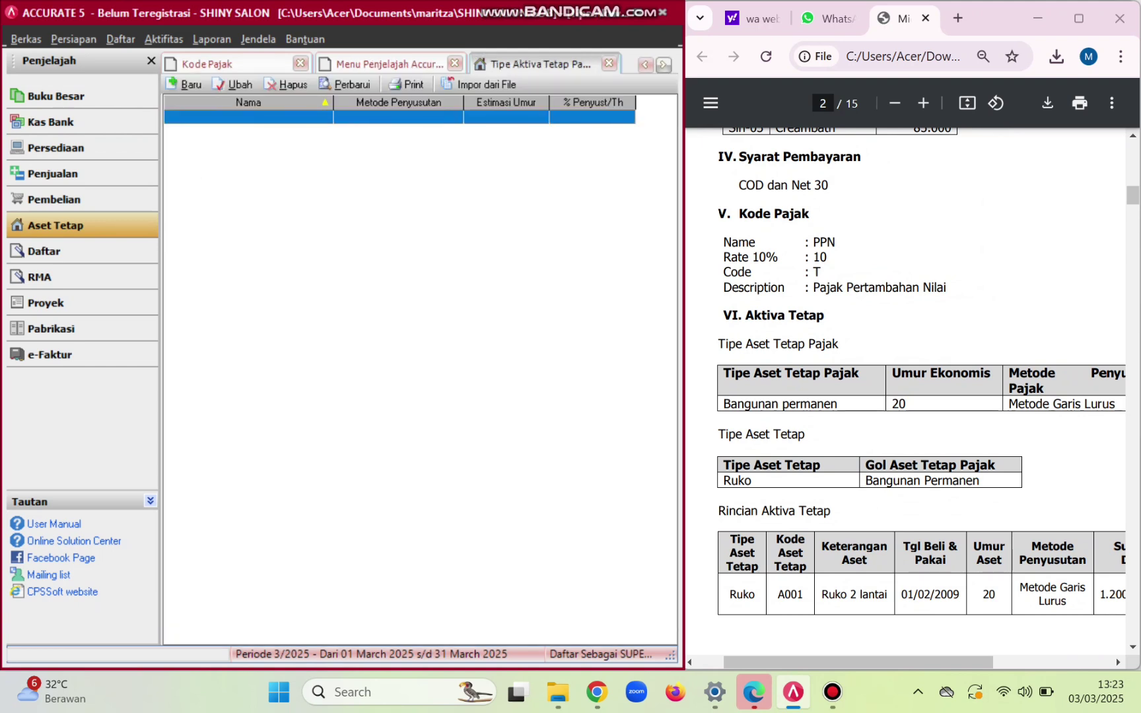
{"action": "left_click", "coordinate": [186, 84]}
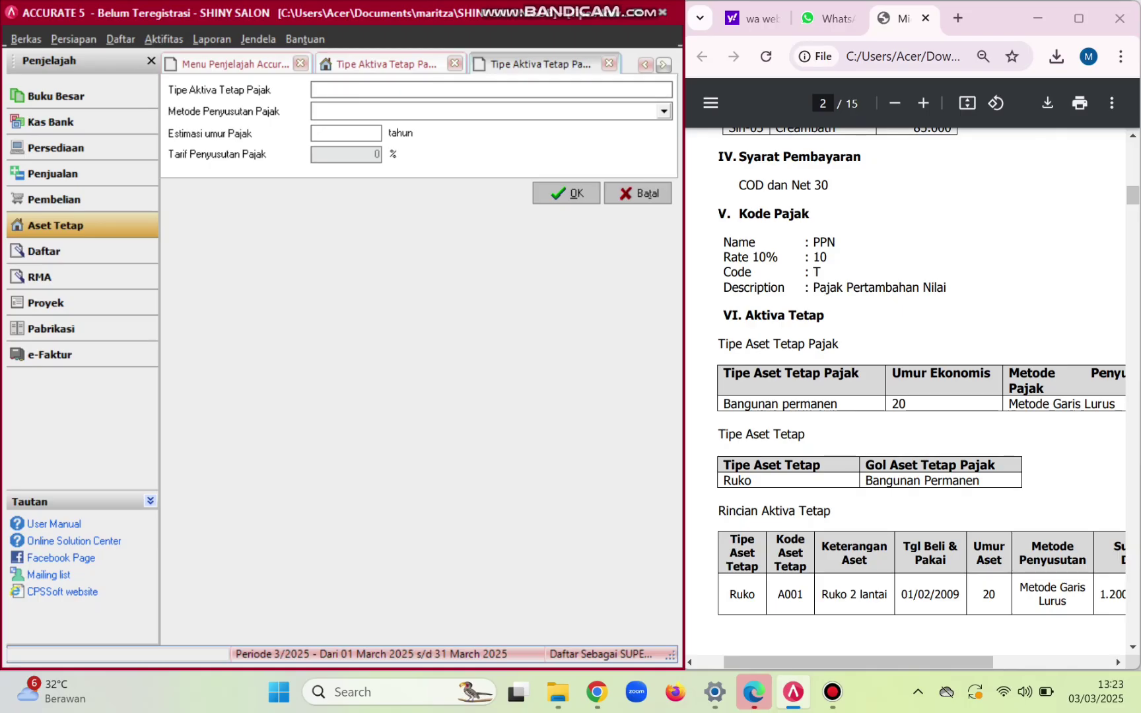
{"action": "key", "text": "Caps_Lock"}
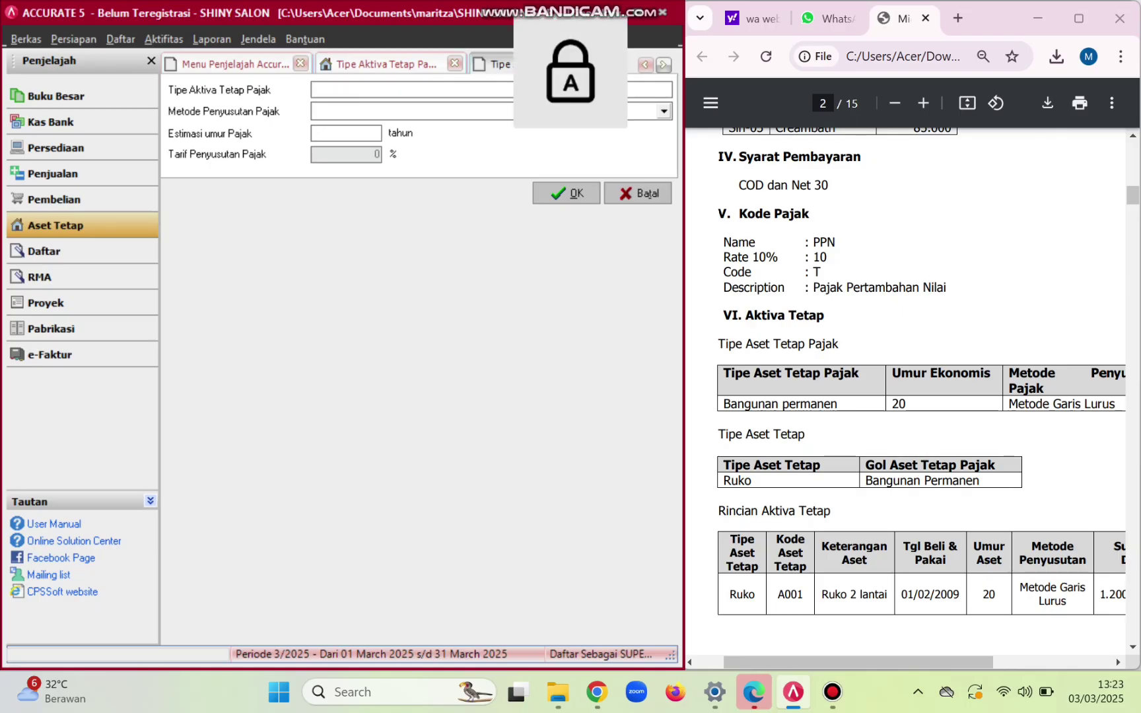
{"action": "type", "text": "Bangunan"}
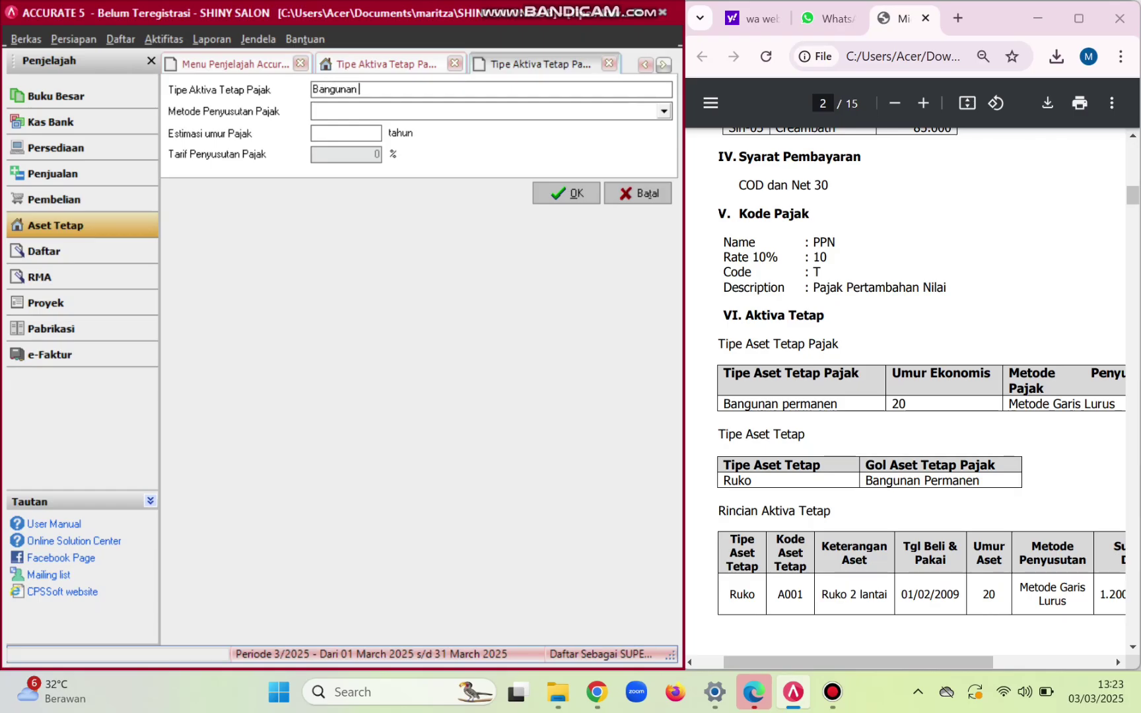
{"action": "key", "text": "Caps_Lock"}
{"action": "key", "text": "Caps_Lock"}
{"action": "type", "text": "Permanen"}
- Give it Metode Garis Lurus and a 20-year life (5% rate), then save and refresh the list
{"action": "key", "text": "Tab"}
{"action": "key", "text": "Down"}
{"action": "key", "text": "Return"}
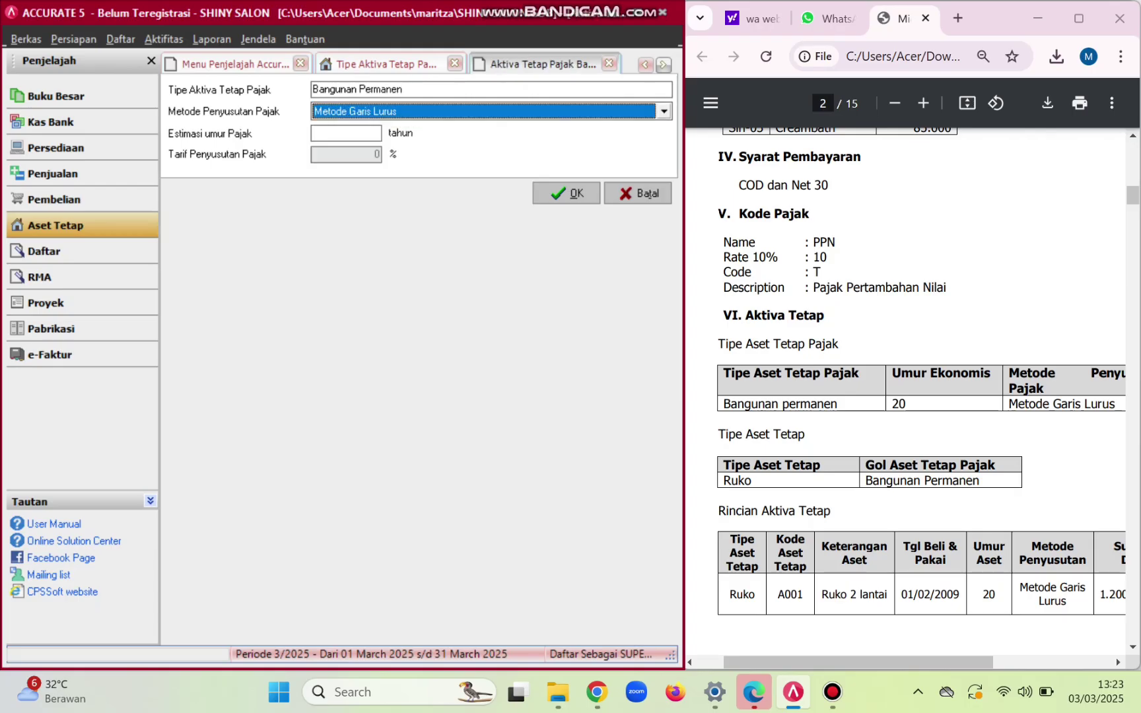
{"action": "key", "text": "Tab"}
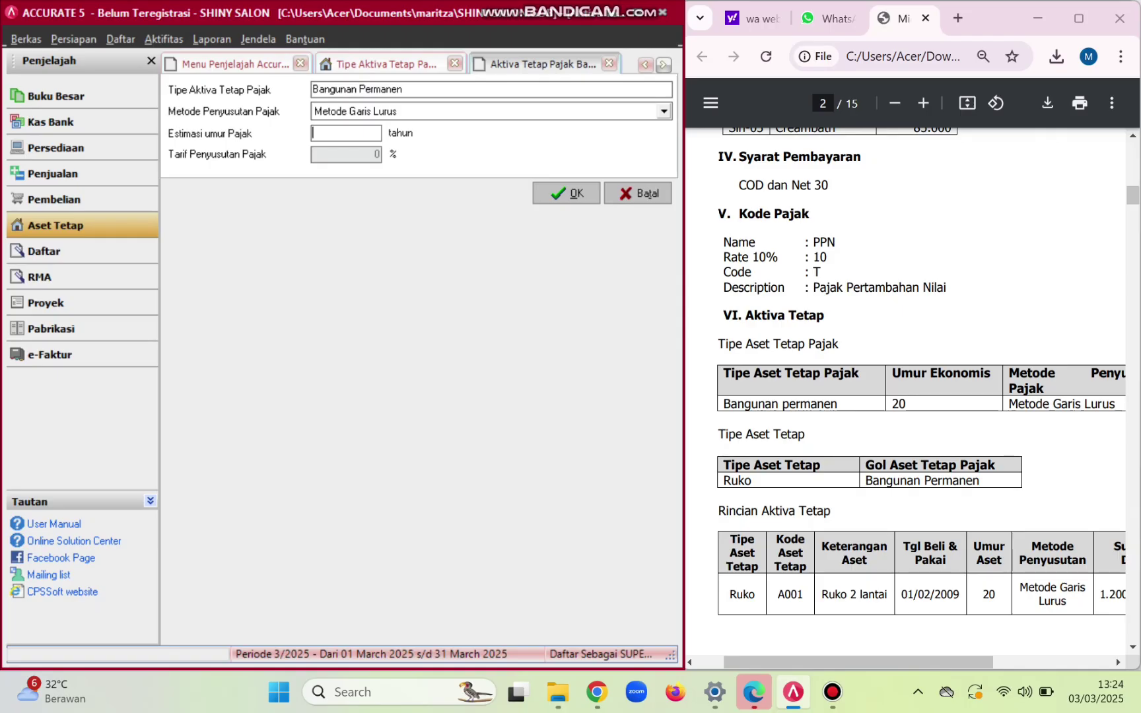
{"action": "type", "text": "20"}
{"action": "key", "text": "Tab"}
{"action": "left_click", "coordinate": [567, 193]}
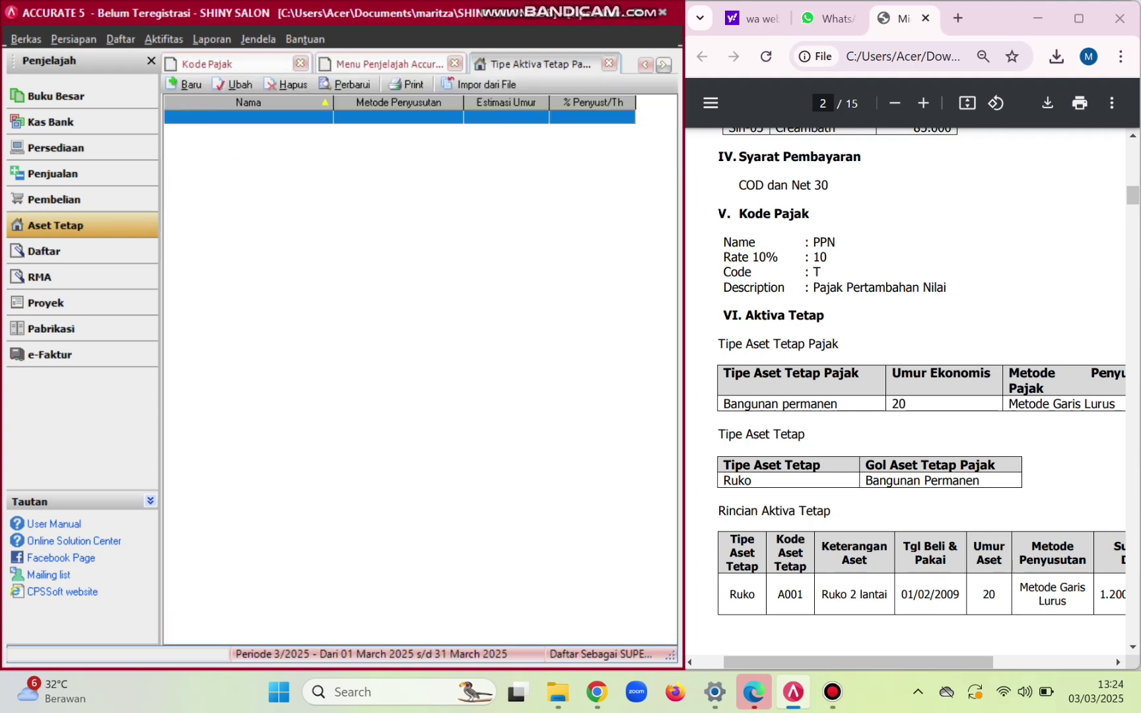
{"action": "left_click", "coordinate": [345, 85]}
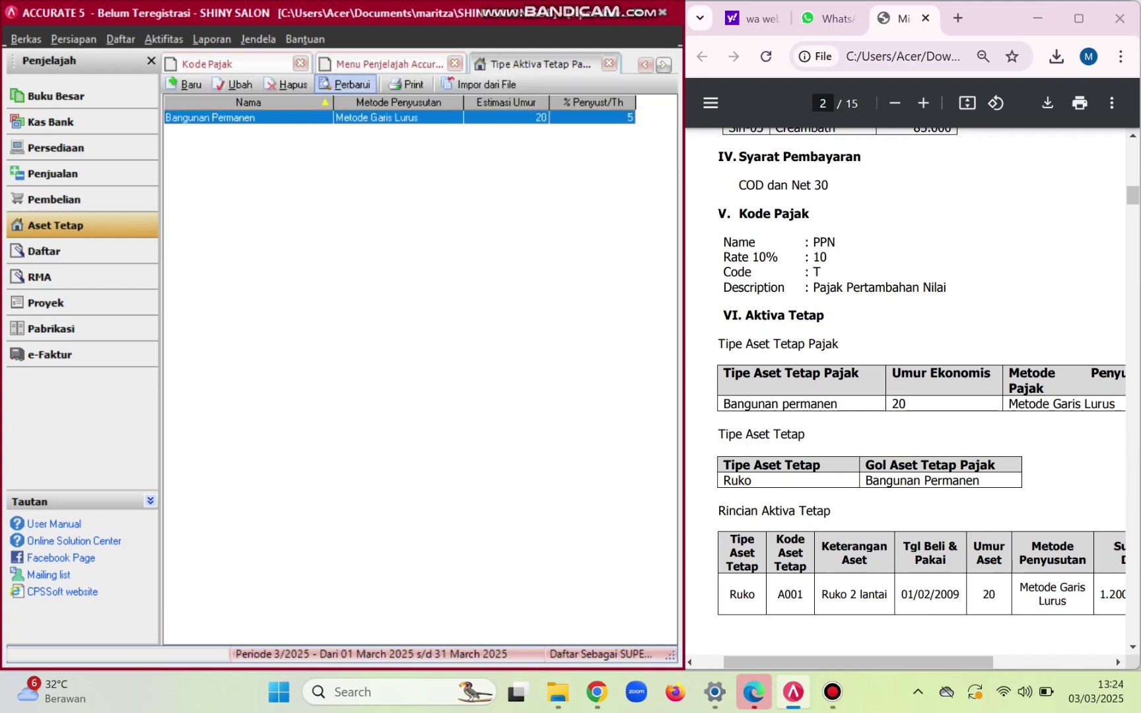
{"action": "scroll", "coordinate": [921, 396], "scroll_direction": "down", "scroll_amount": 3}
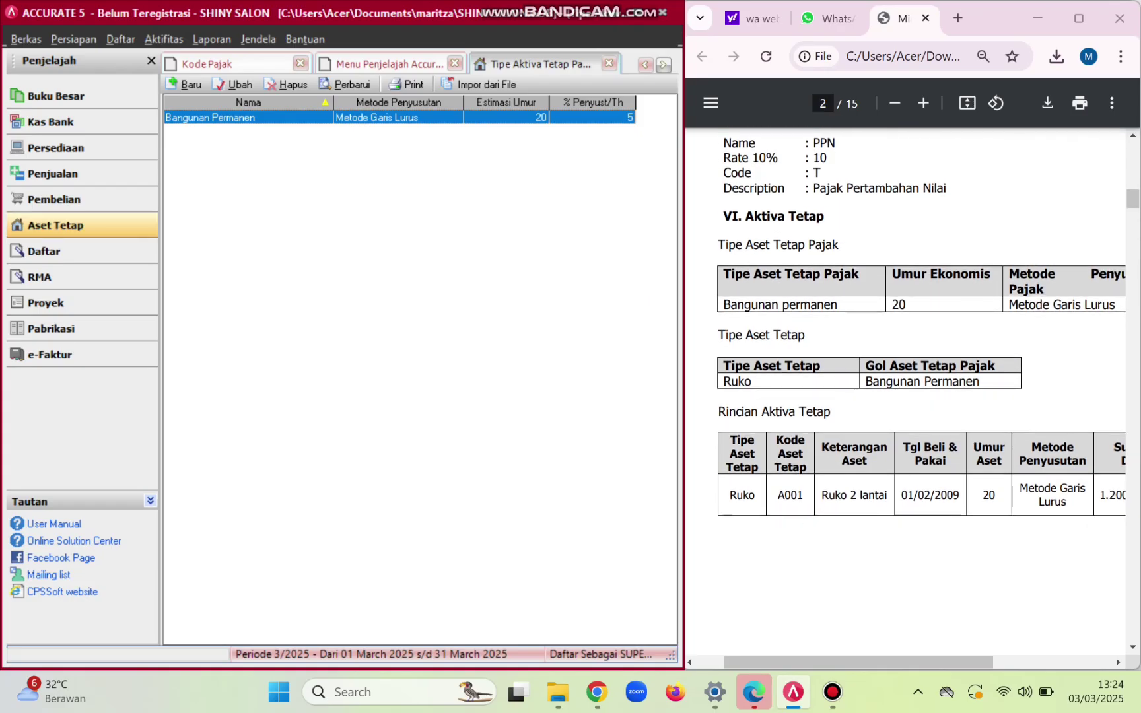
- Start a new fixed asset type named Ruko
{"action": "left_click", "coordinate": [55, 225]}
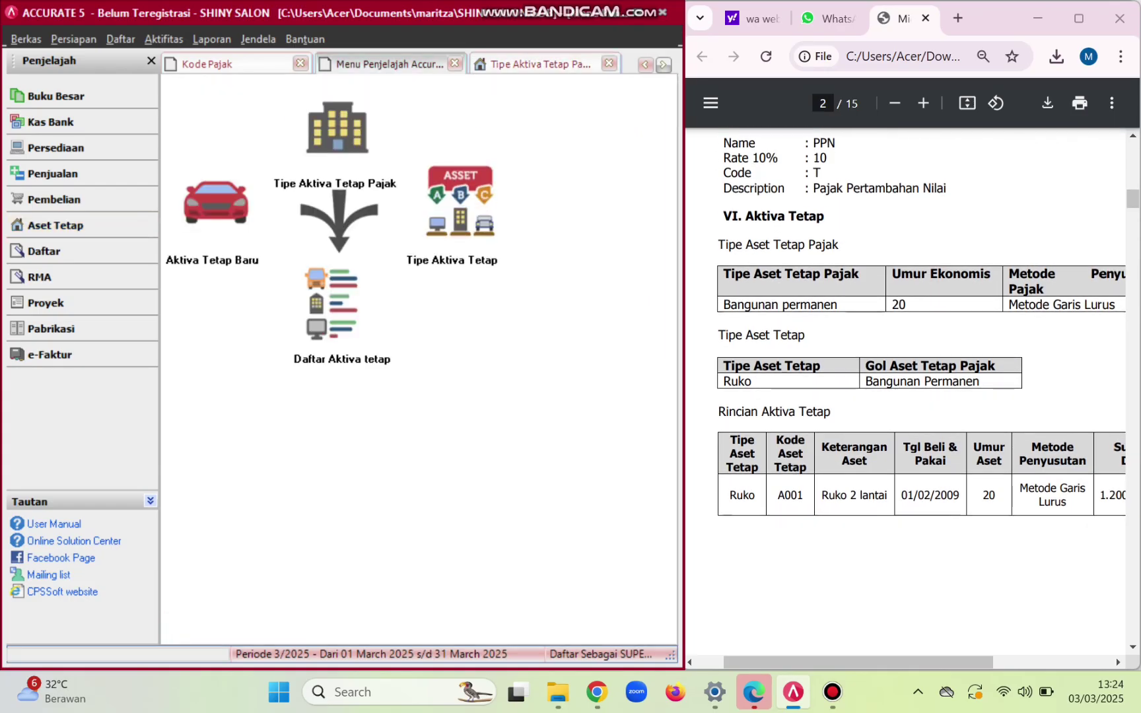
{"action": "left_click", "coordinate": [461, 204]}
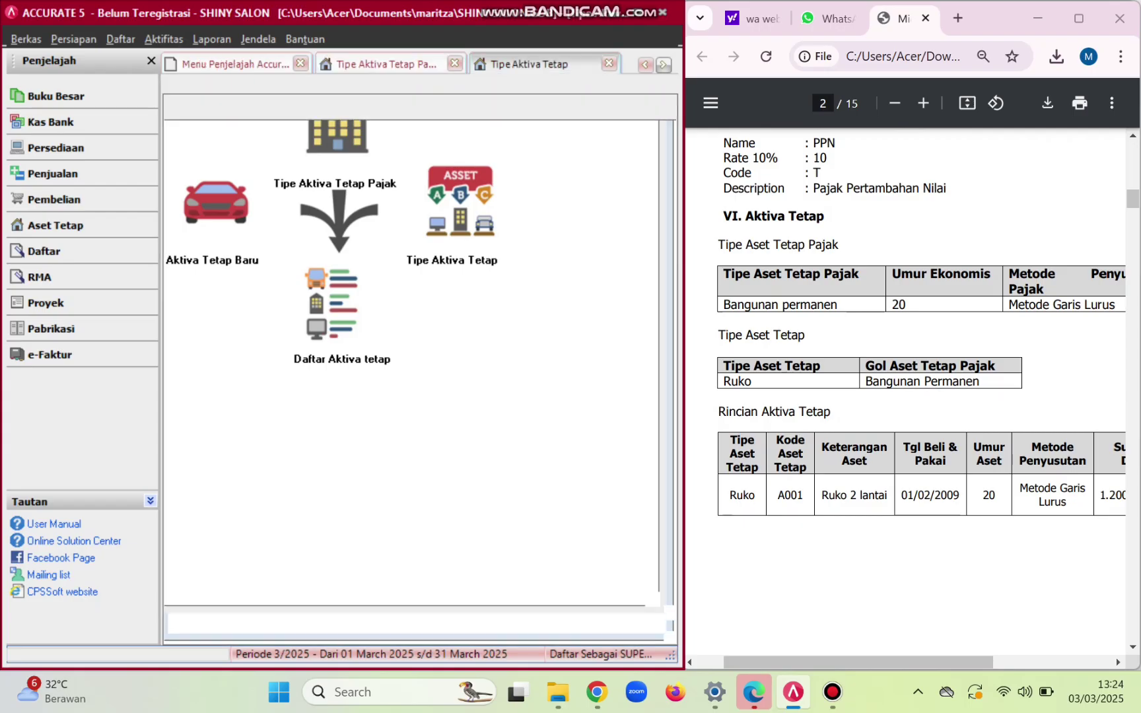
{"action": "left_click", "coordinate": [185, 84]}
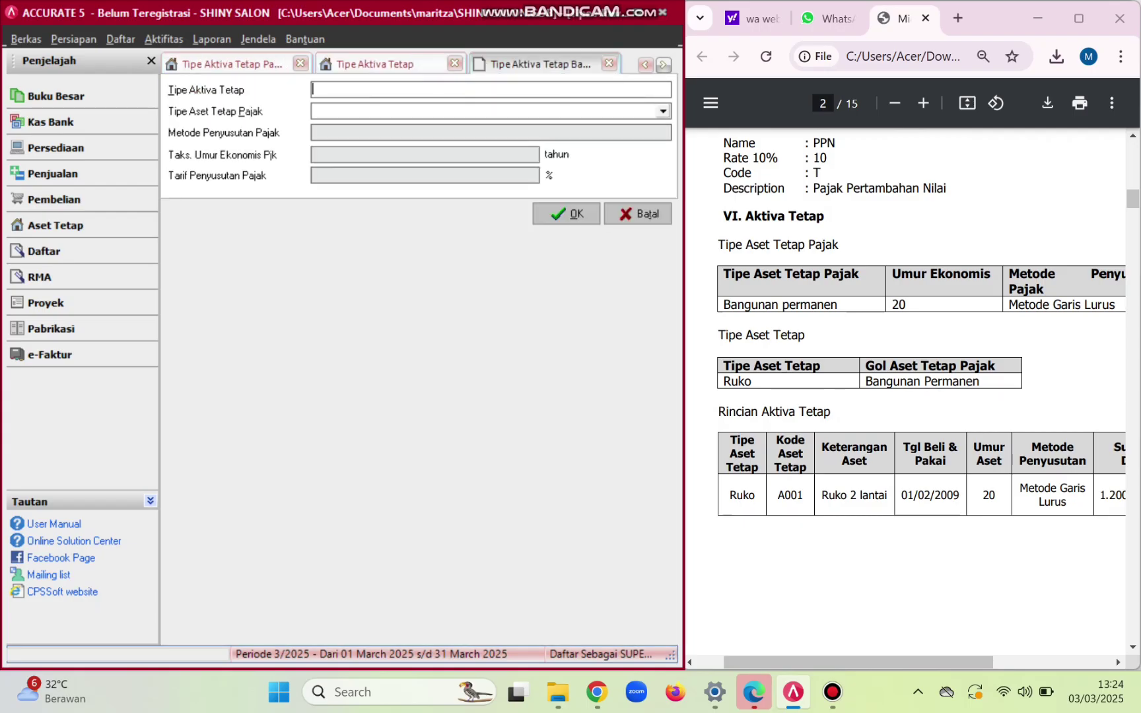
{"action": "key", "text": "Caps_Lock"}
{"action": "type", "text": "R"}
{"action": "key", "text": "Caps_Lock"}
{"action": "type", "text": "u"}
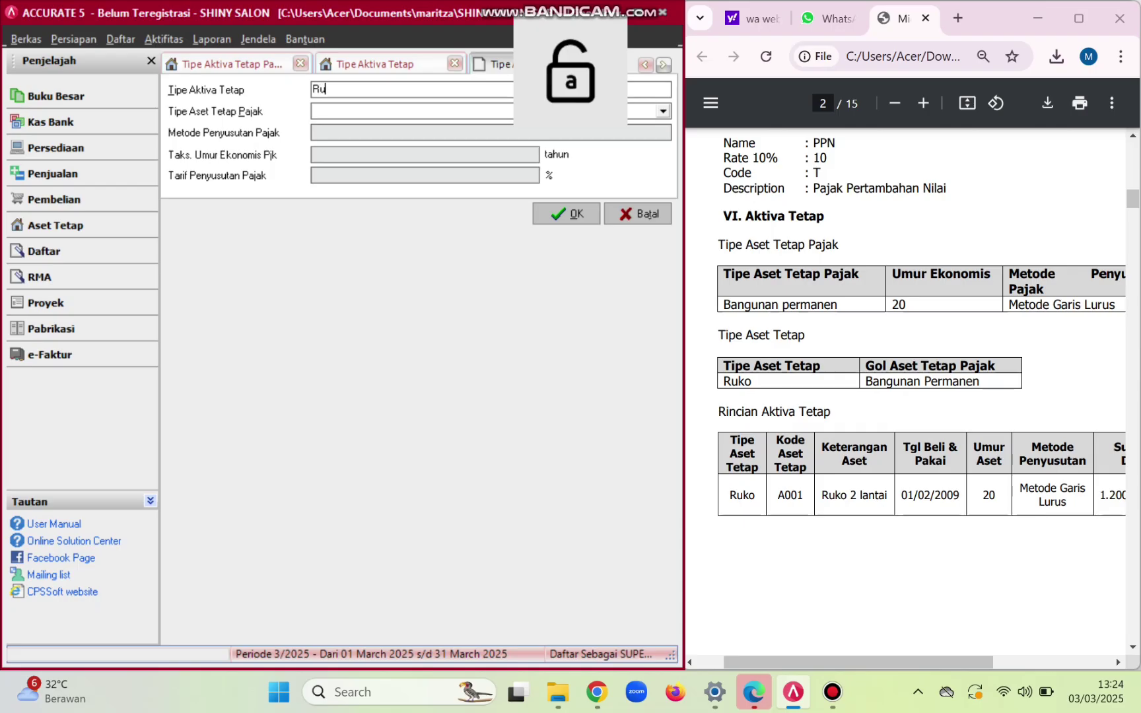
{"action": "type", "text": "ko"}
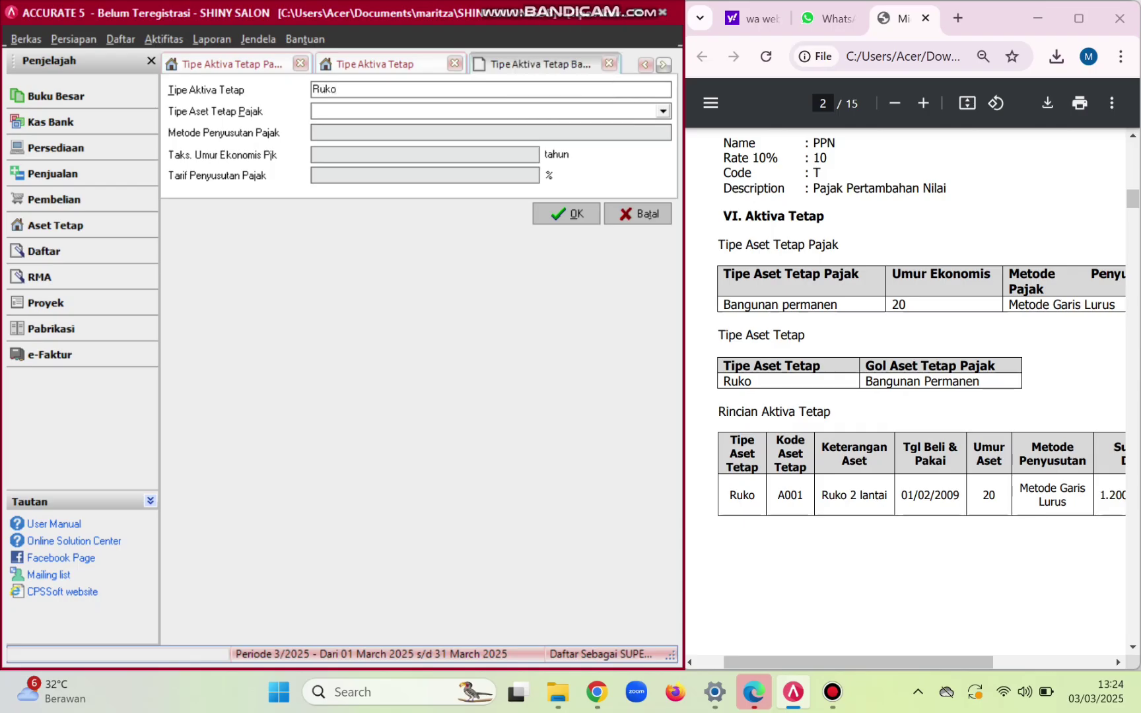
- Assign Ruko the tax type Bangunan Permanen, save and refresh, then return to the fixed asset overview
{"action": "key", "text": "Tab"}
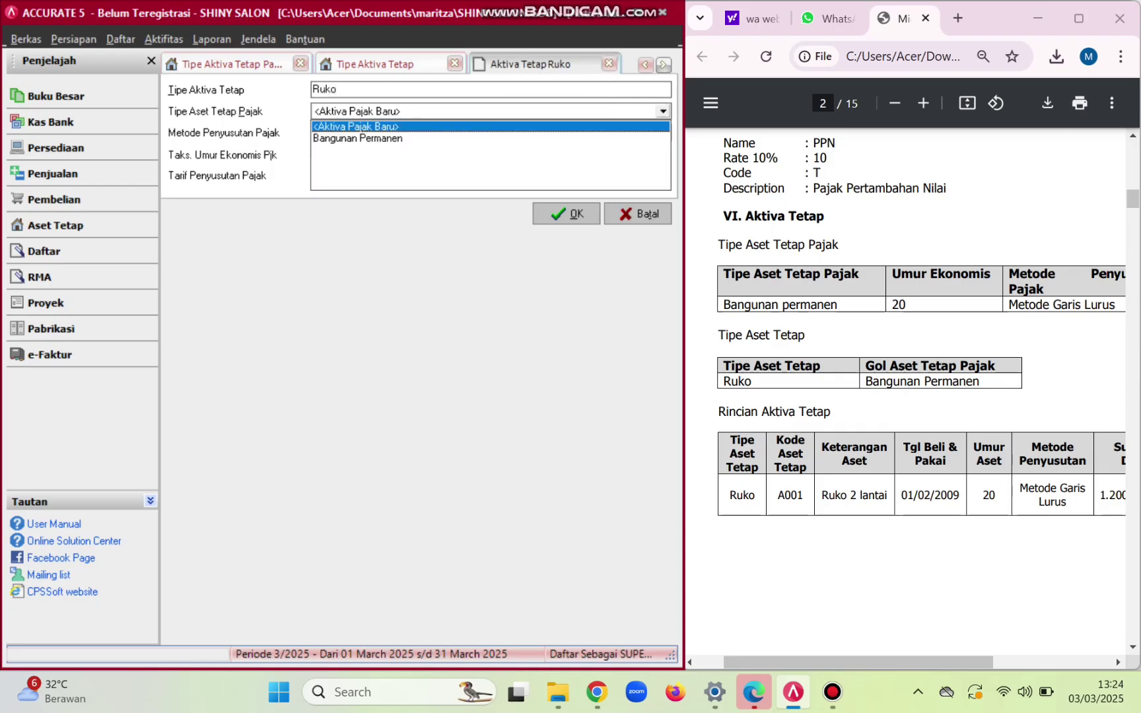
{"action": "key", "text": "Down"}
{"action": "key", "text": "Return"}
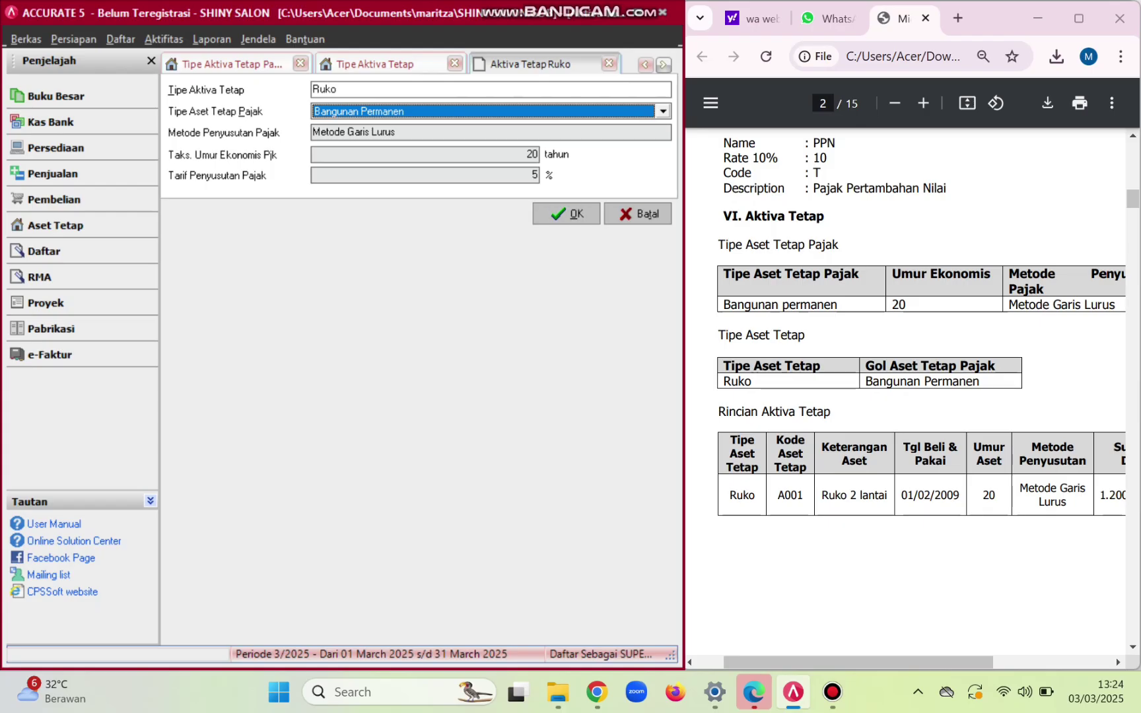
{"action": "key", "text": "Return"}
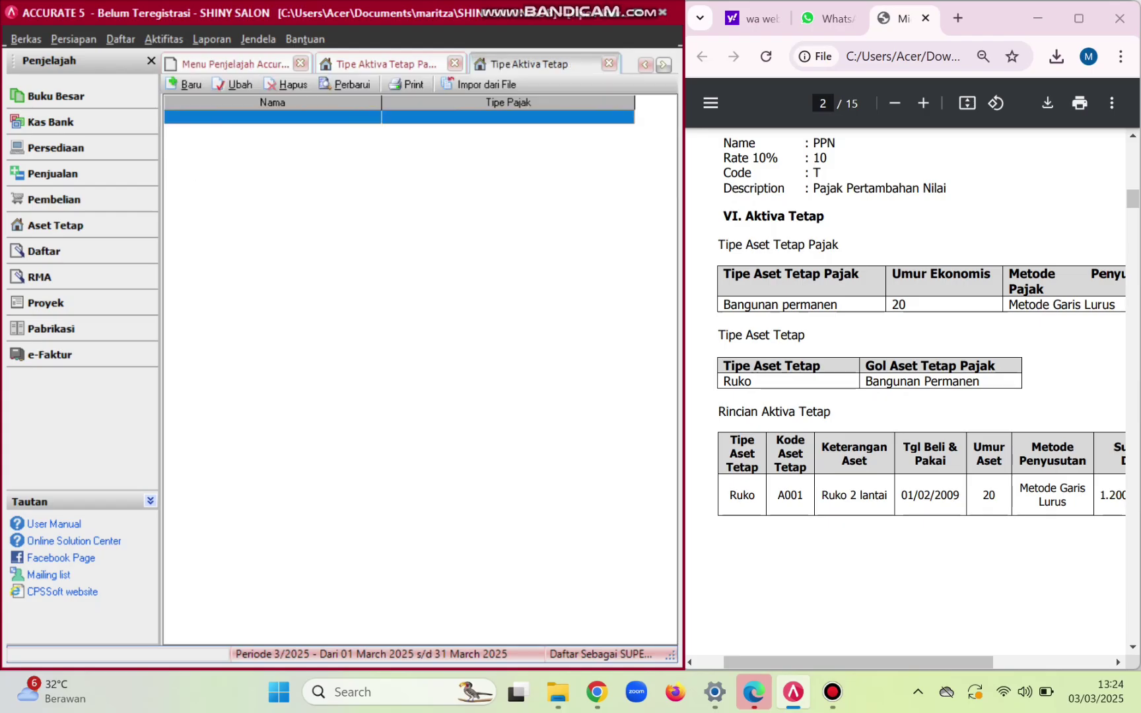
{"action": "left_click", "coordinate": [344, 85]}
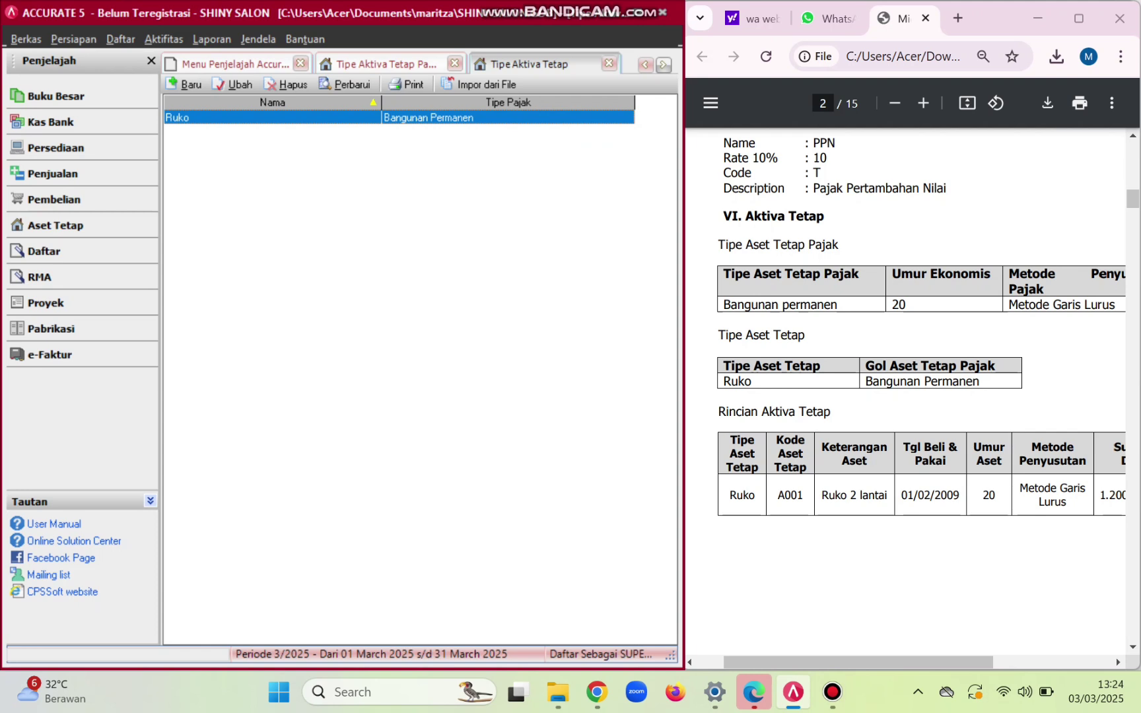
{"action": "scroll", "coordinate": [911, 390], "scroll_direction": "down", "scroll_amount": 3}
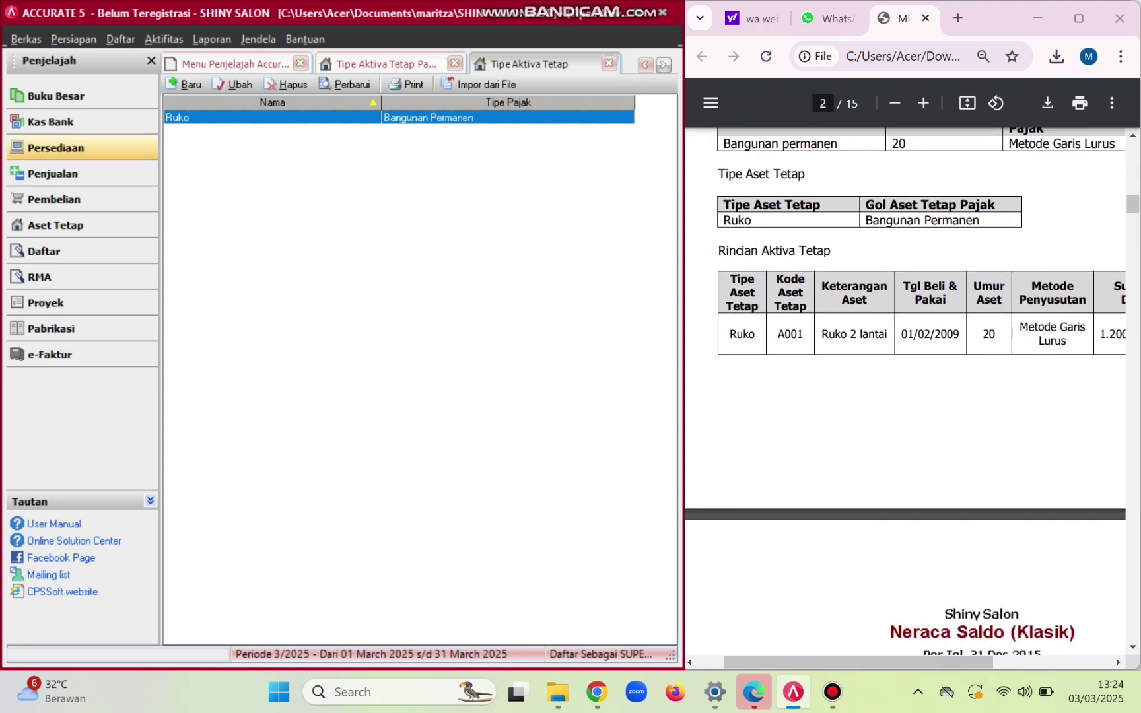
{"action": "left_click", "coordinate": [55, 225]}
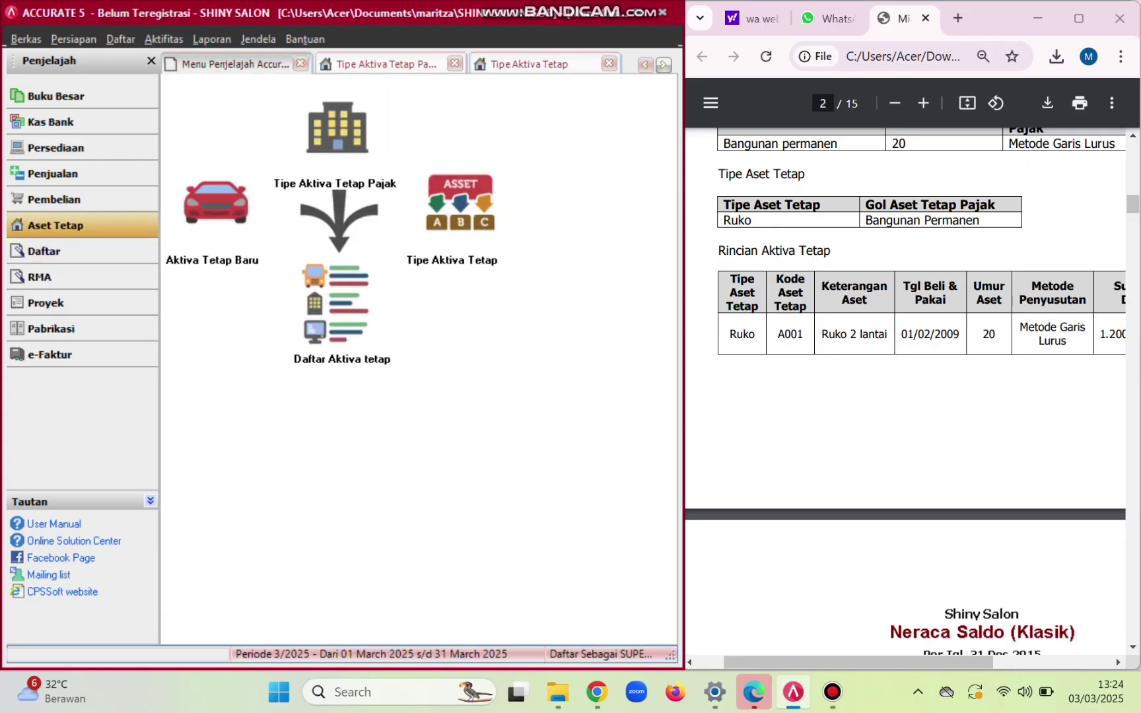
- Start a new fixed asset with code A001 and asset type Ruko
{"action": "left_click", "coordinate": [335, 305]}
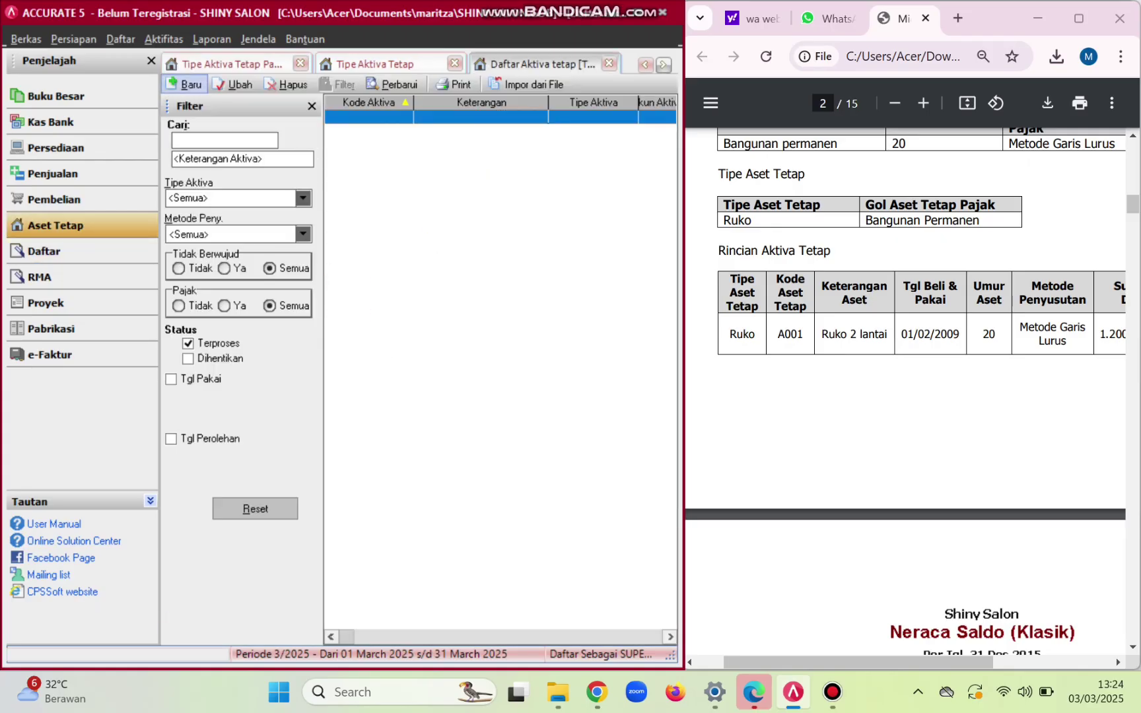
{"action": "left_click", "coordinate": [185, 84]}
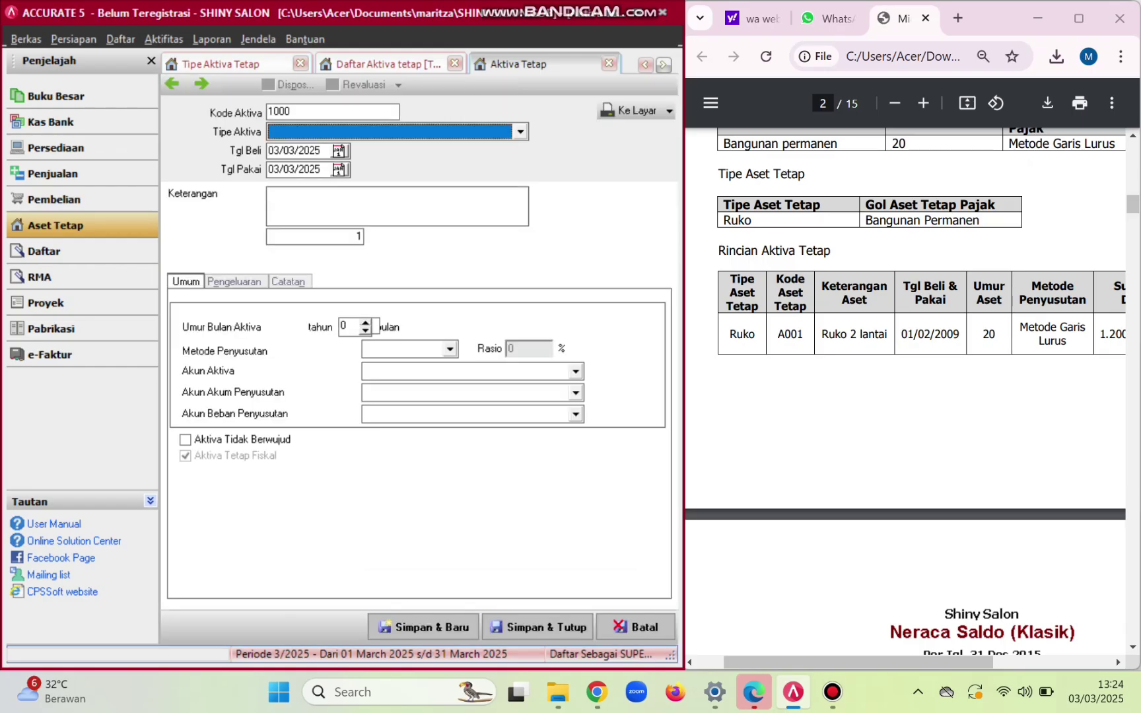
{"action": "left_click", "coordinate": [291, 111]}
{"action": "key", "text": "BackSpace"}
{"action": "key", "text": "BackSpace"}
{"action": "key", "text": "BackSpace"}
{"action": "key", "text": "BackSpace"}
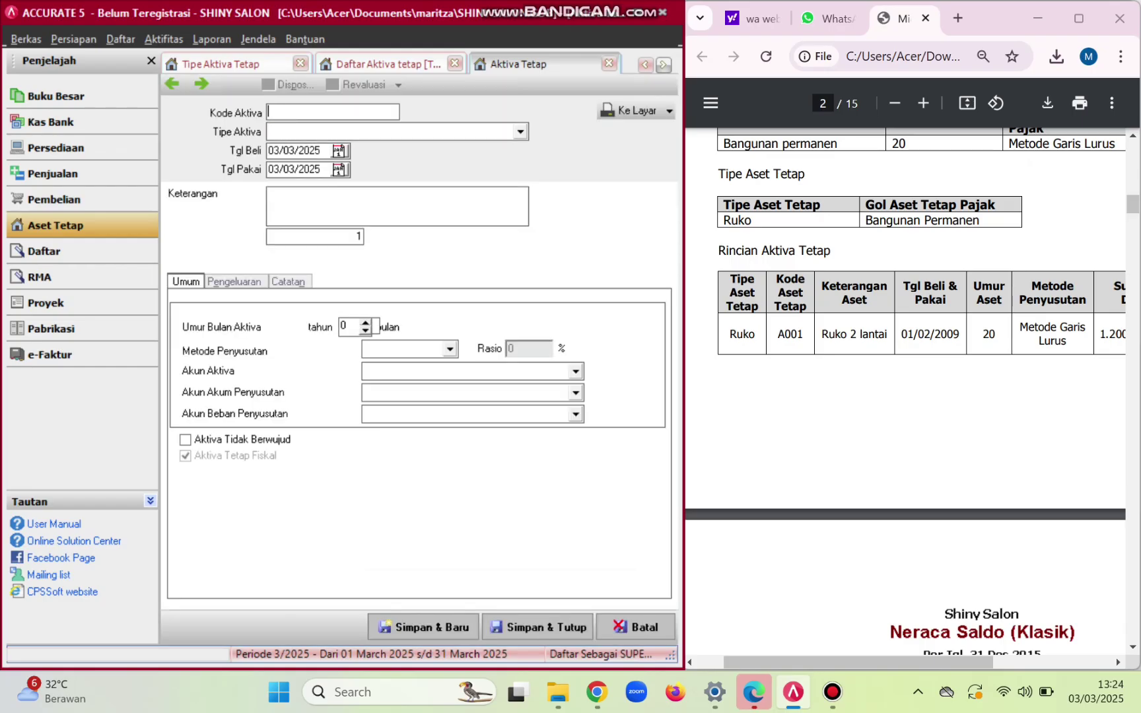
{"action": "scroll", "coordinate": [904, 310], "scroll_direction": "right", "scroll_amount": 5}
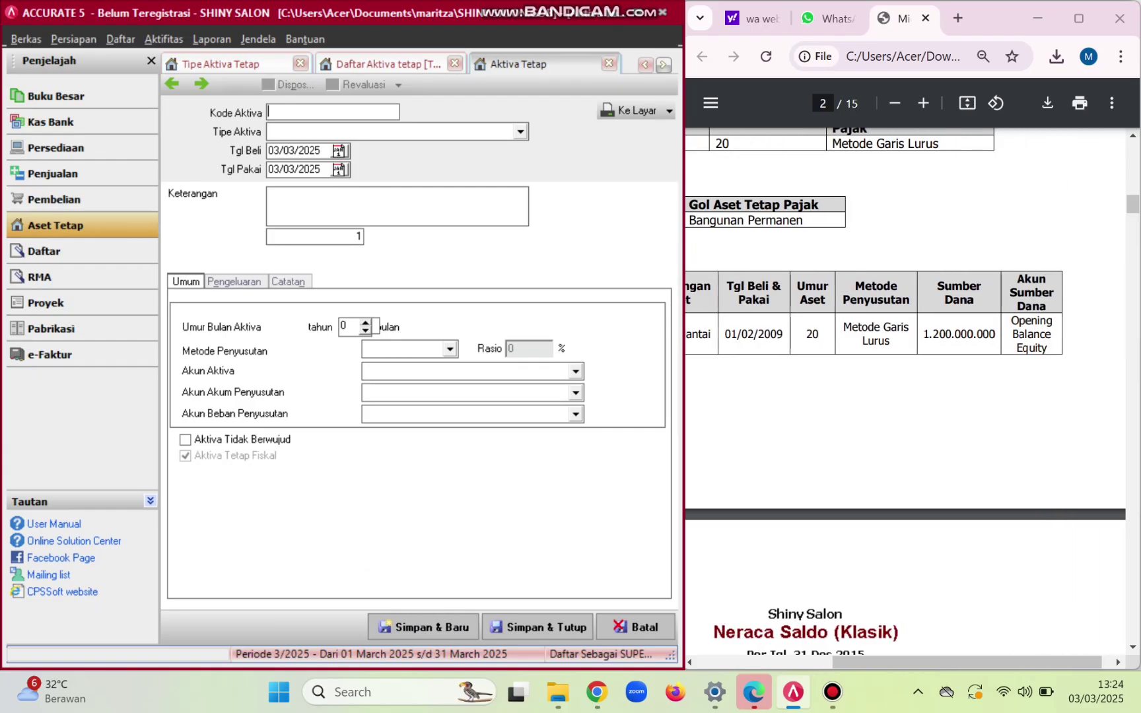
{"action": "scroll", "coordinate": [904, 310], "scroll_direction": "left", "scroll_amount": 5}
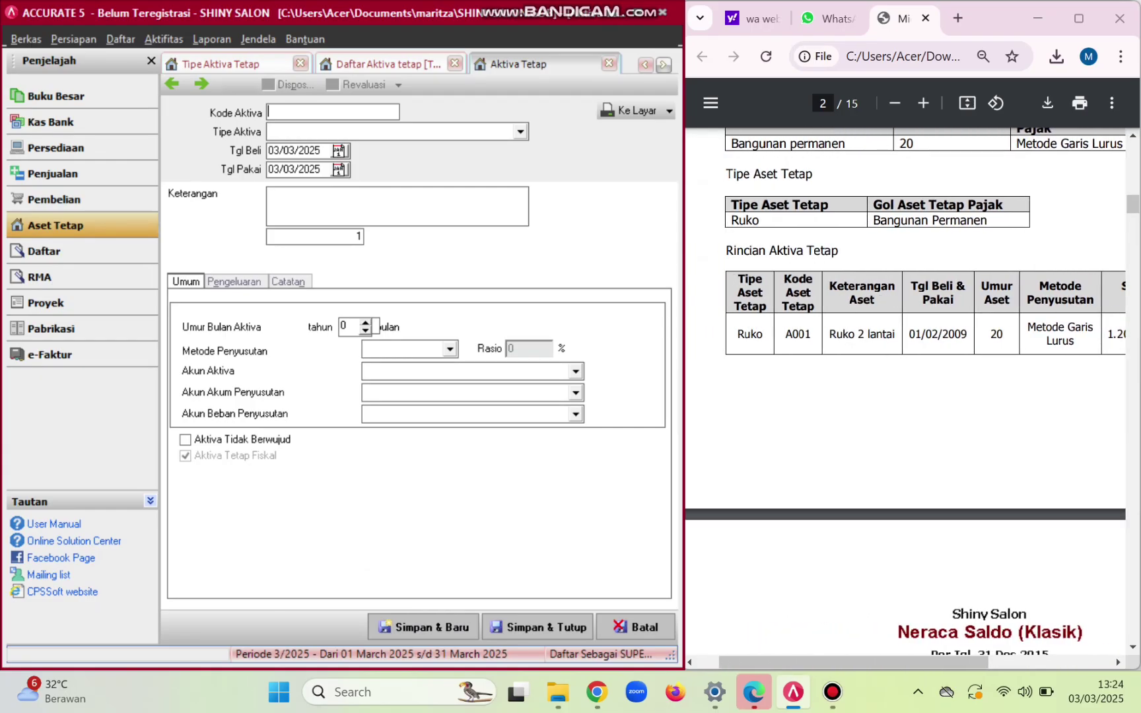
{"action": "type", "text": "a00"}
{"action": "key", "text": "BackSpace"}
{"action": "key", "text": "BackSpace"}
{"action": "key", "text": "BackSpace"}
{"action": "key", "text": "Caps_Lock"}
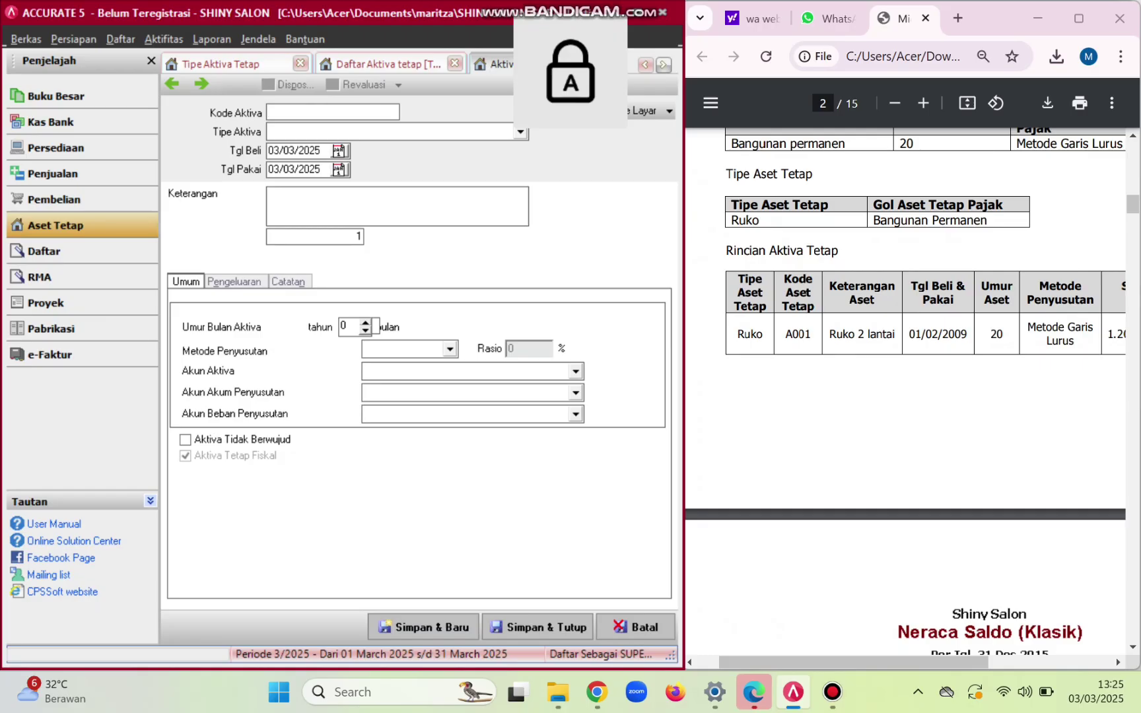
{"action": "type", "text": "A001"}
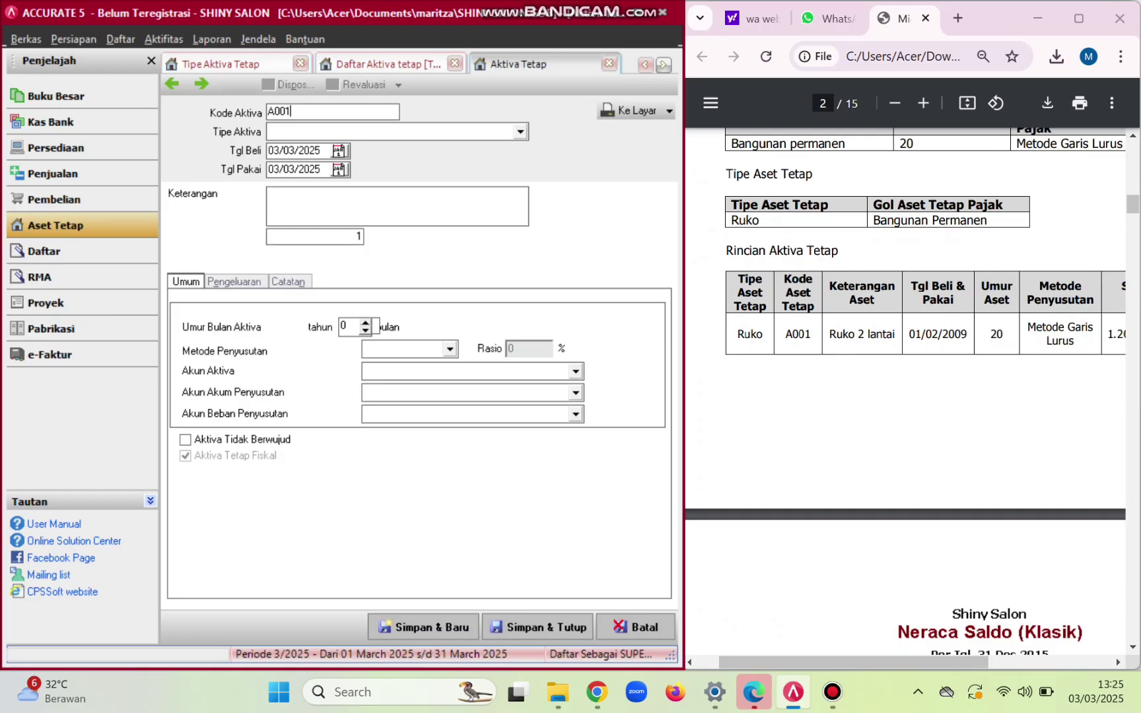
{"action": "key", "text": "Tab"}
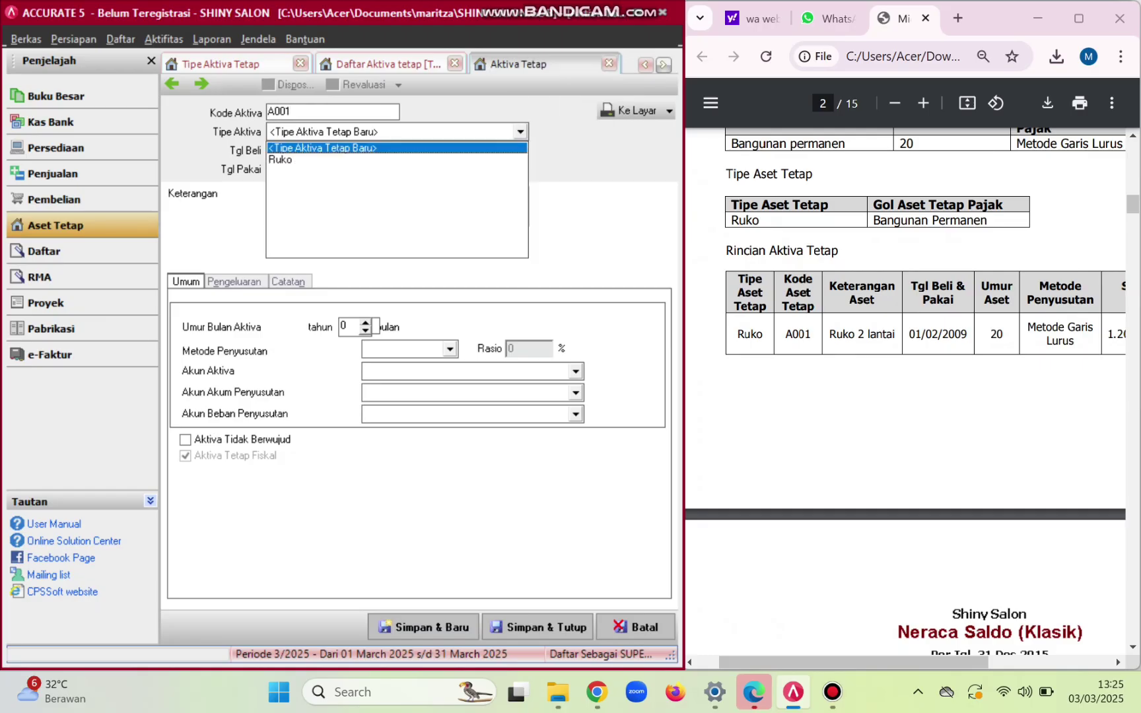
{"action": "key", "text": "Down"}
{"action": "key", "text": "Return"}
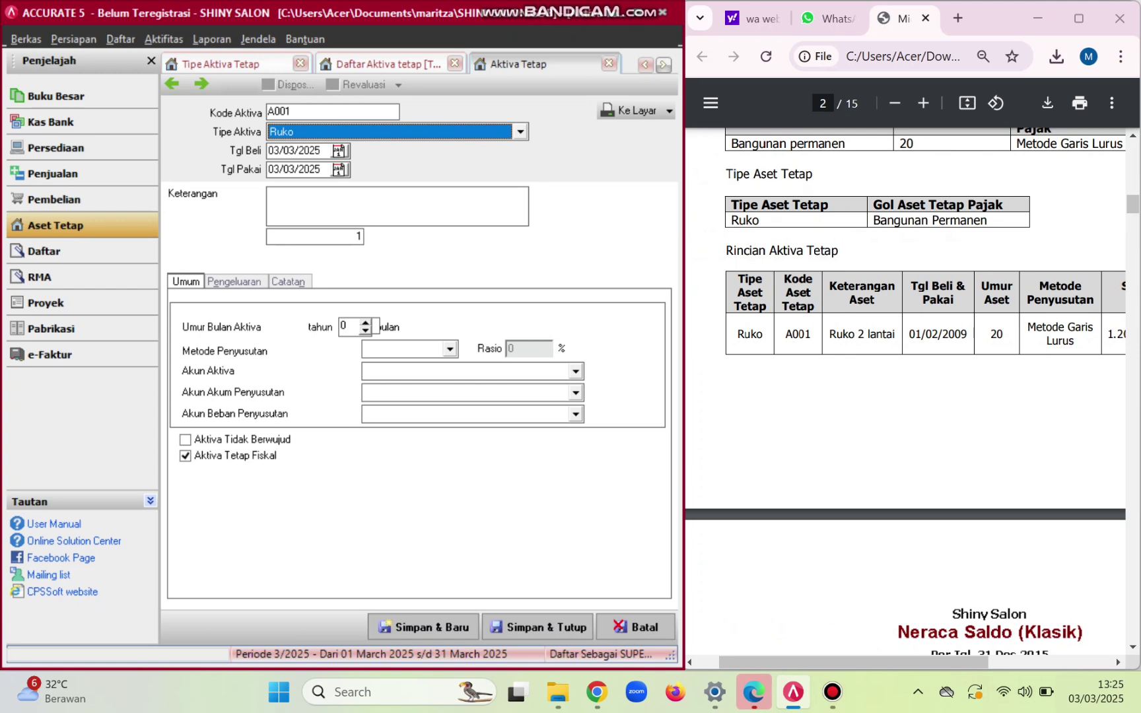
- Set the purchase and in-use dates to 01/02/2009
{"action": "left_click", "coordinate": [320, 151]}
{"action": "key", "text": "BackSpace"}
{"action": "key", "text": "BackSpace"}
{"action": "key", "text": "BackSpace"}
{"action": "key", "text": "BackSpace"}
{"action": "key", "text": "BackSpace"}
{"action": "key", "text": "BackSpace"}
{"action": "key", "text": "BackSpace"}
{"action": "key", "text": "BackSpace"}
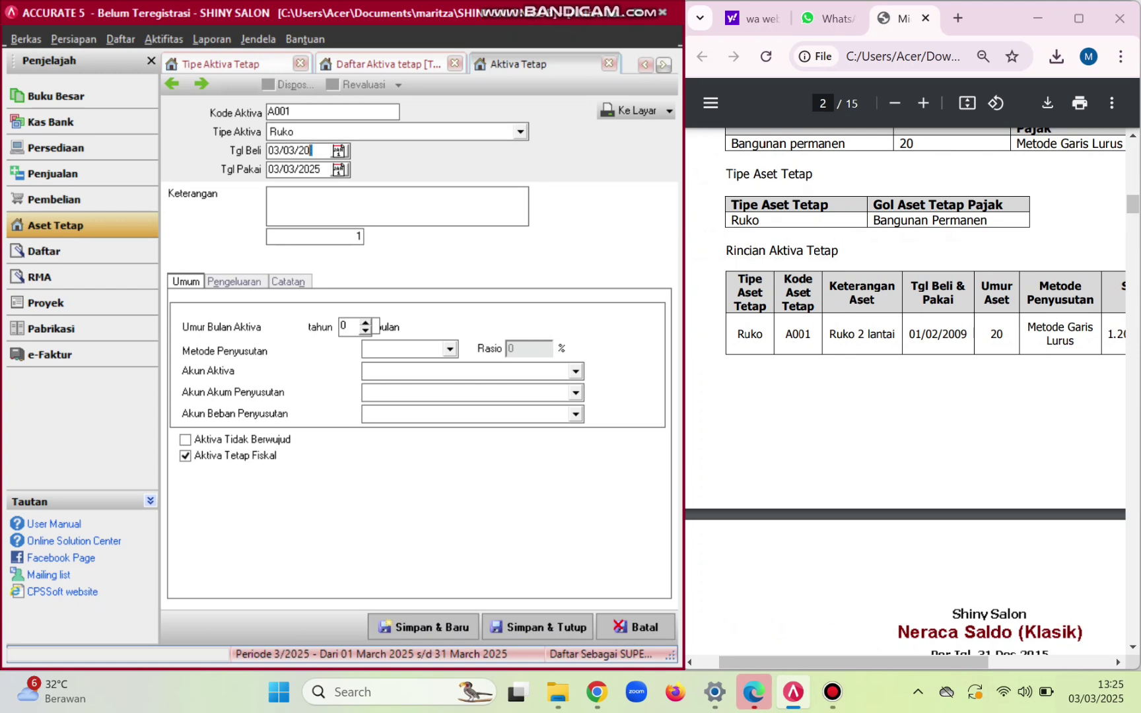
{"action": "type", "text": "01/02/2009"}
{"action": "key", "text": "BackSpace"}
{"action": "key", "text": "BackSpace"}
{"action": "key", "text": "BackSpace"}
{"action": "key", "text": "BackSpace"}
{"action": "key", "text": "BackSpace"}
{"action": "key", "text": "BackSpace"}
{"action": "key", "text": "BackSpace"}
{"action": "key", "text": "BackSpace"}
{"action": "type", "text": "01/02/2009"}
- Enter 'Metode Garis Lurus' as the asset description
{"action": "left_click", "coordinate": [268, 194]}
{"action": "type", "text": "Me"}
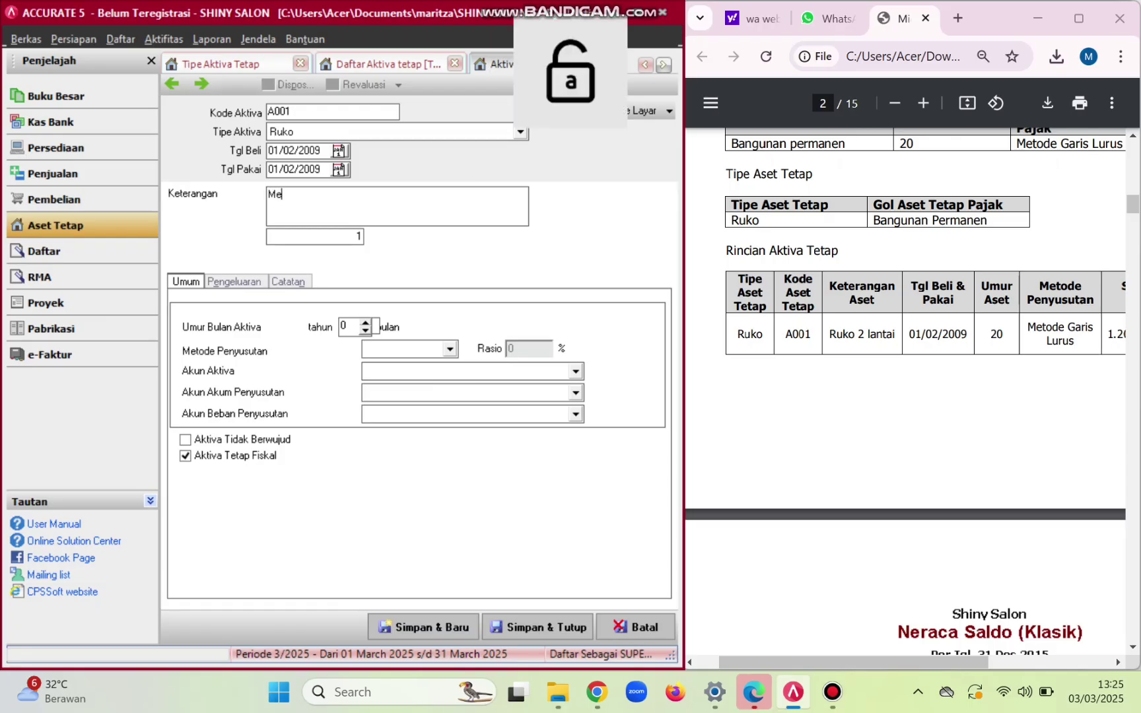
{"action": "type", "text": "tode"}
{"action": "key", "text": "Caps_Lock"}
{"action": "type", "text": "G"}
{"action": "key", "text": "Caps_Lock"}
{"action": "type", "text": "aris"}
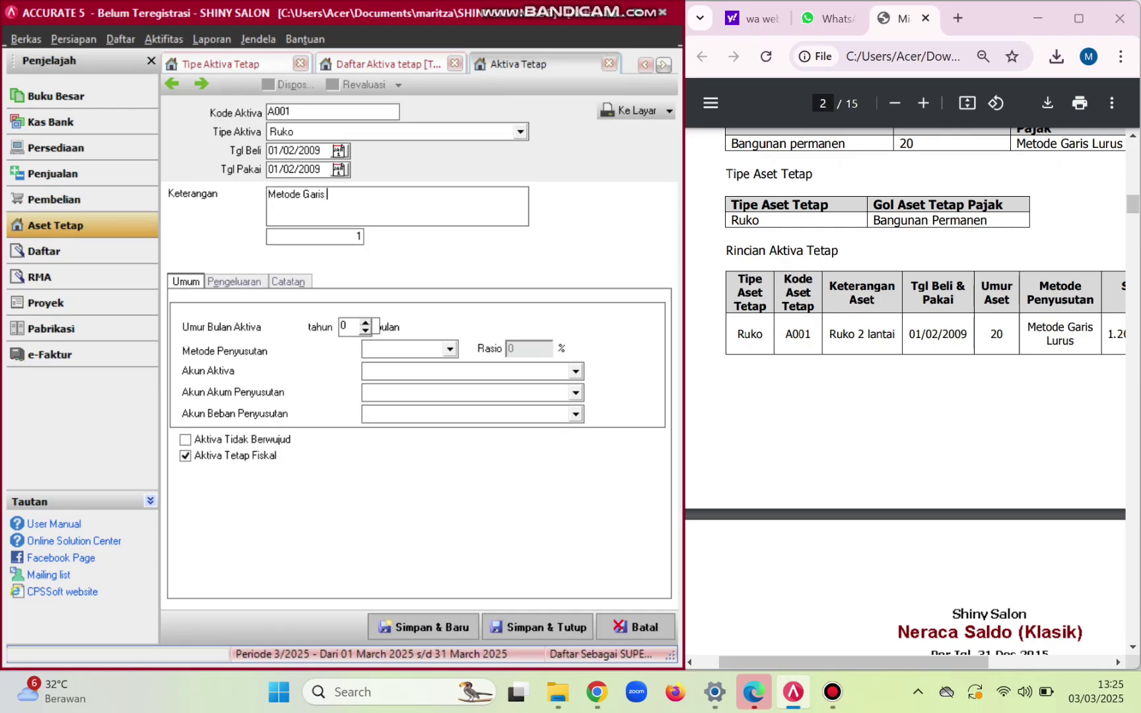
{"action": "key", "text": "Caps_Lock"}
{"action": "type", "text": "L"}
{"action": "key", "text": "Caps_Lock"}
{"action": "type", "text": "urus"}
- Set the asset's useful life to 20 years with straight-line depreciation
{"action": "left_click_drag", "start_coordinate": [684, 234], "coordinate": [898, 239]}
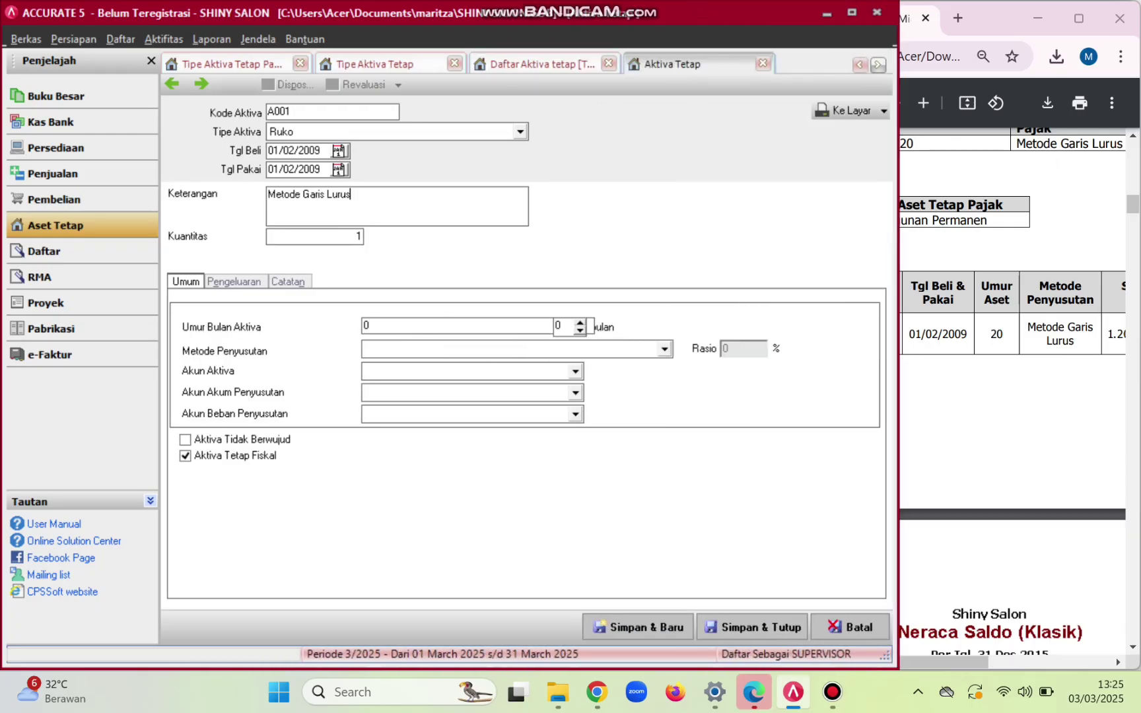
{"action": "left_click", "coordinate": [368, 325]}
{"action": "key", "text": "BackSpace"}
{"action": "type", "text": "20"}
{"action": "left_click_drag", "start_coordinate": [898, 359], "coordinate": [675, 413]}
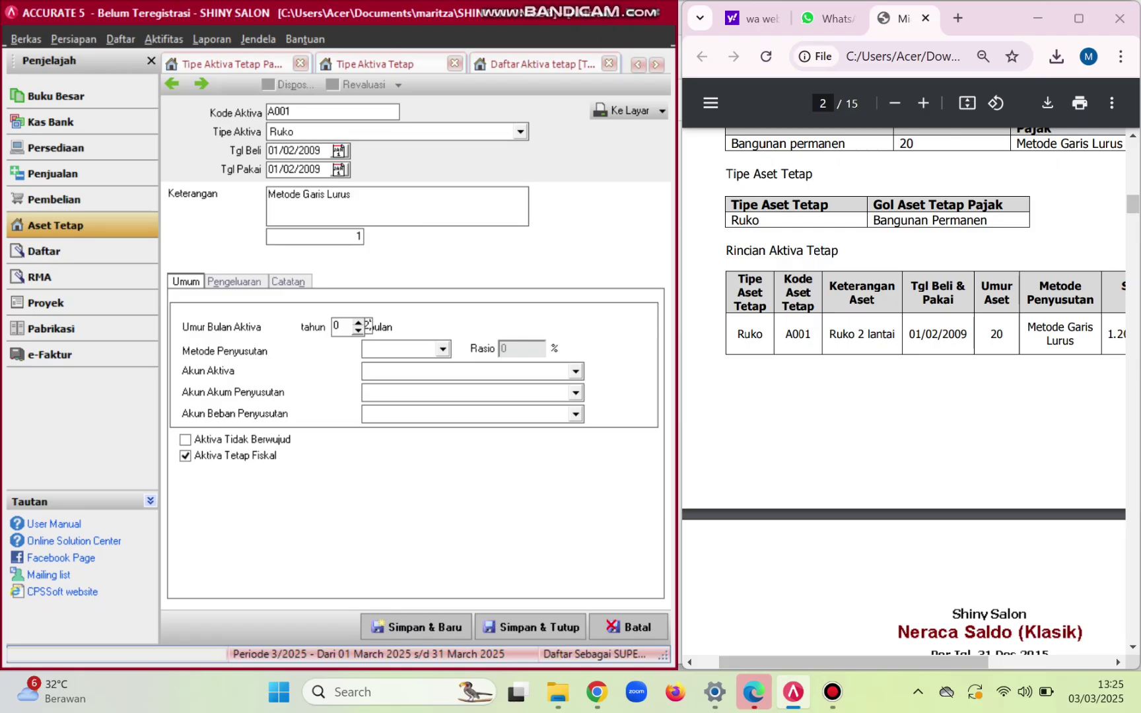
{"action": "key", "text": "Tab"}
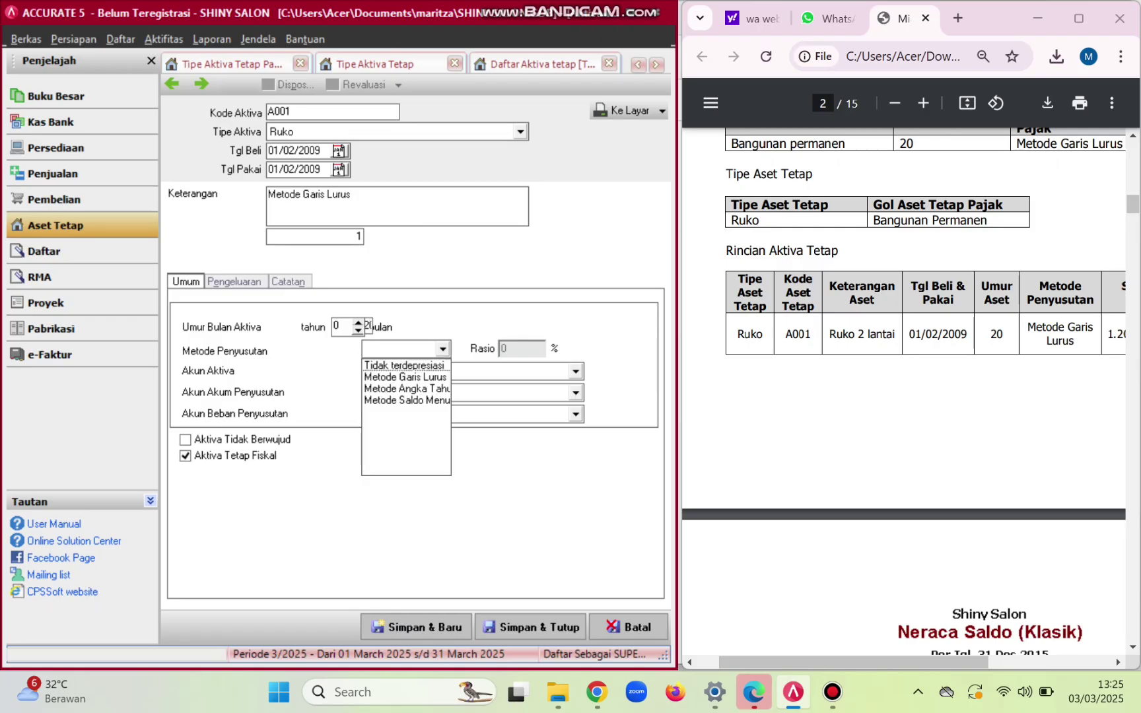
{"action": "key", "text": "Down"}
{"action": "key", "text": "Return"}
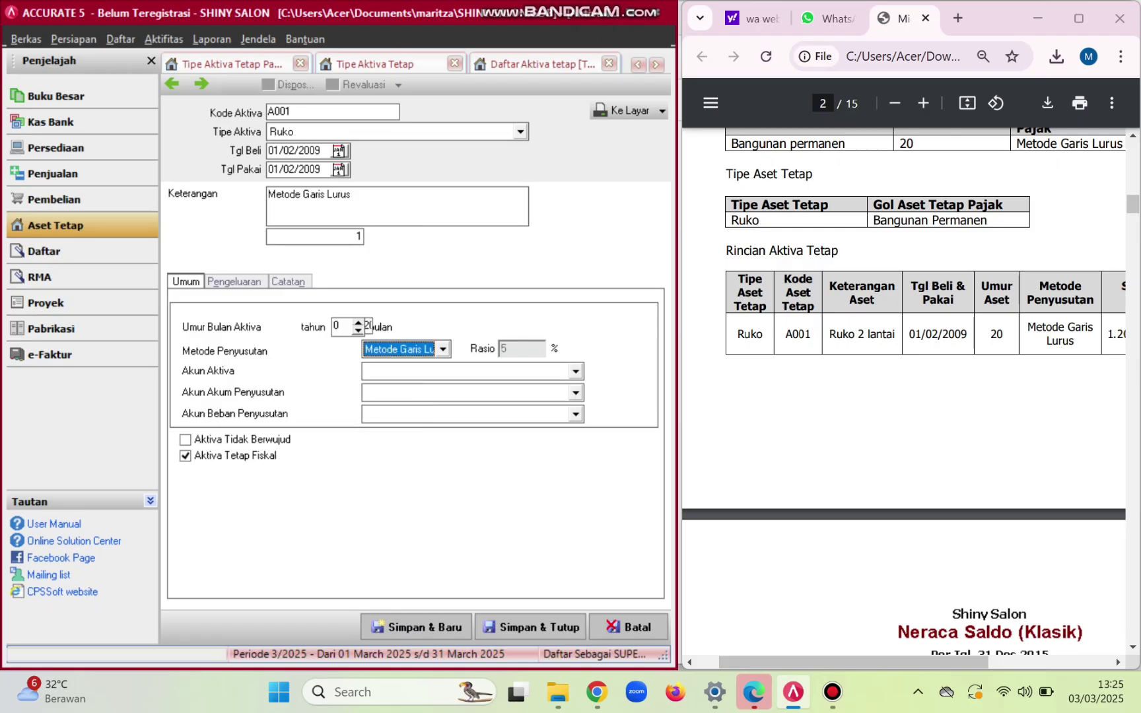
- Assign accounts Gedung, Akumulasi Penyusutan Gedung and Biaya Penyusutan Gedung, then save and close
{"action": "key", "text": "Tab"}
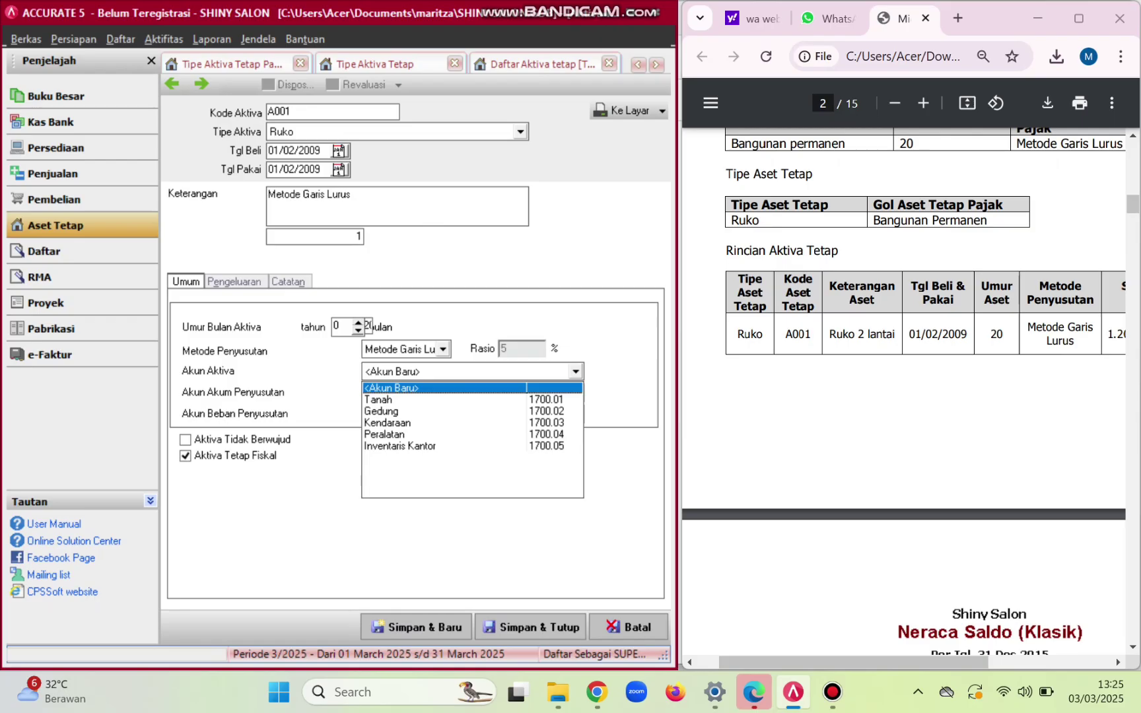
{"action": "key", "text": "Down"}
{"action": "key", "text": "Down"}
{"action": "key", "text": "Return"}
{"action": "scroll", "coordinate": [904, 396], "scroll_direction": "right", "scroll_amount": 3}
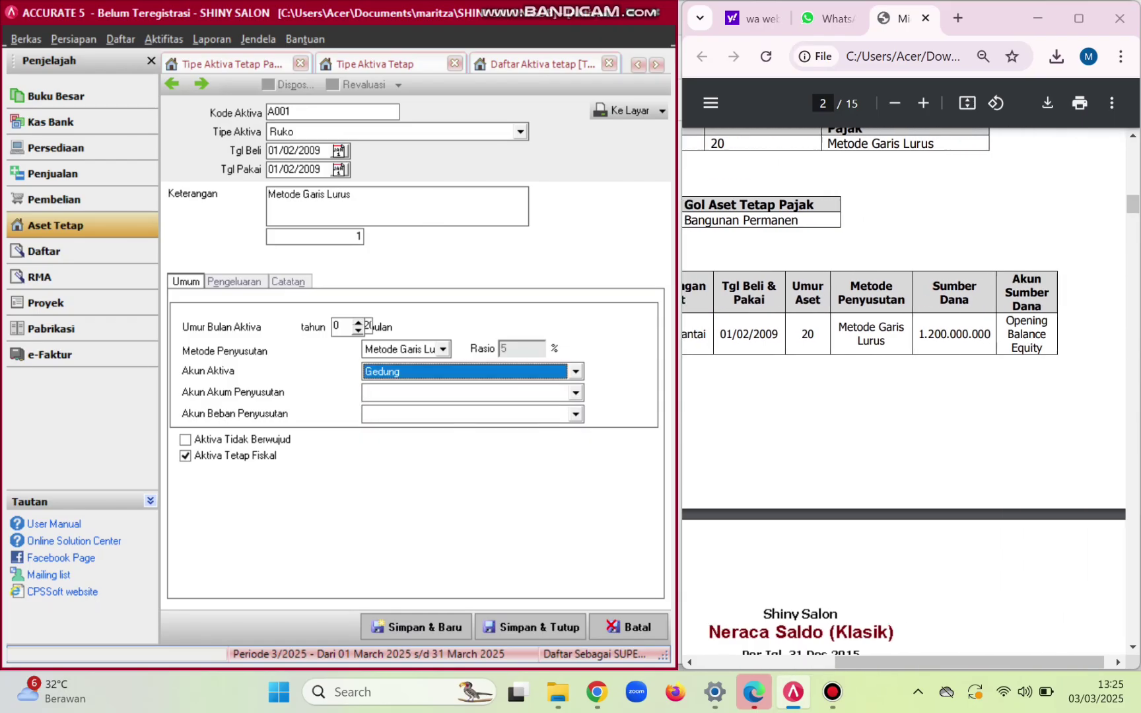
{"action": "scroll", "coordinate": [903, 396], "scroll_direction": "left", "scroll_amount": 1}
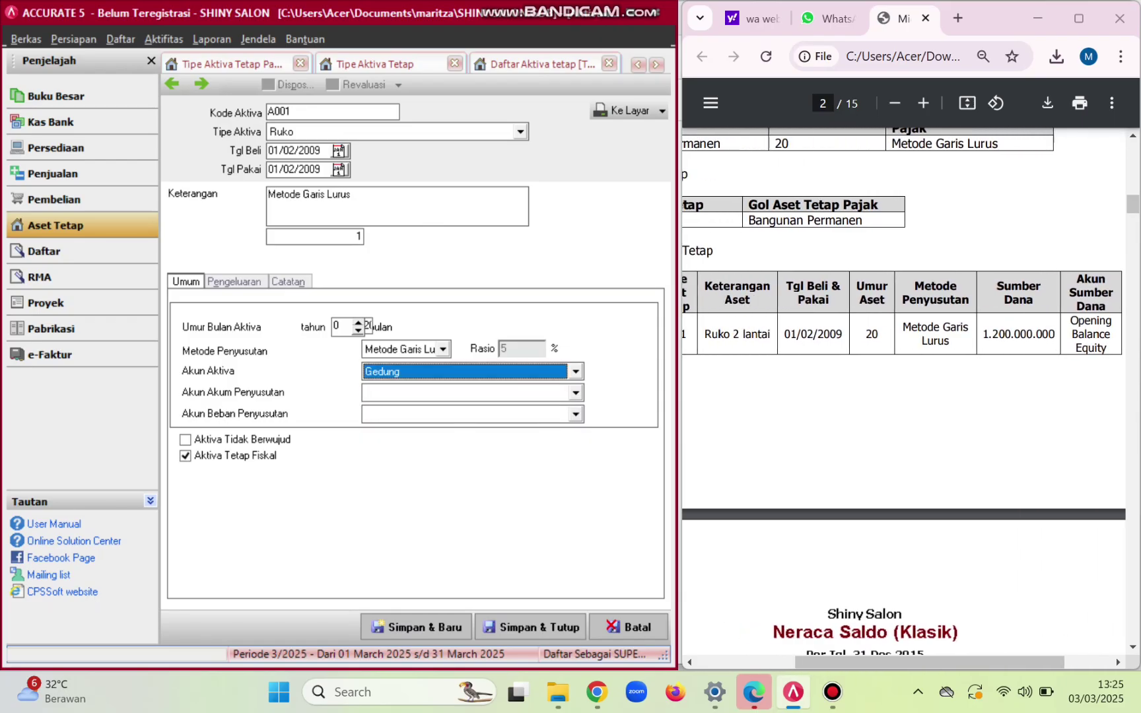
{"action": "key", "text": "Tab"}
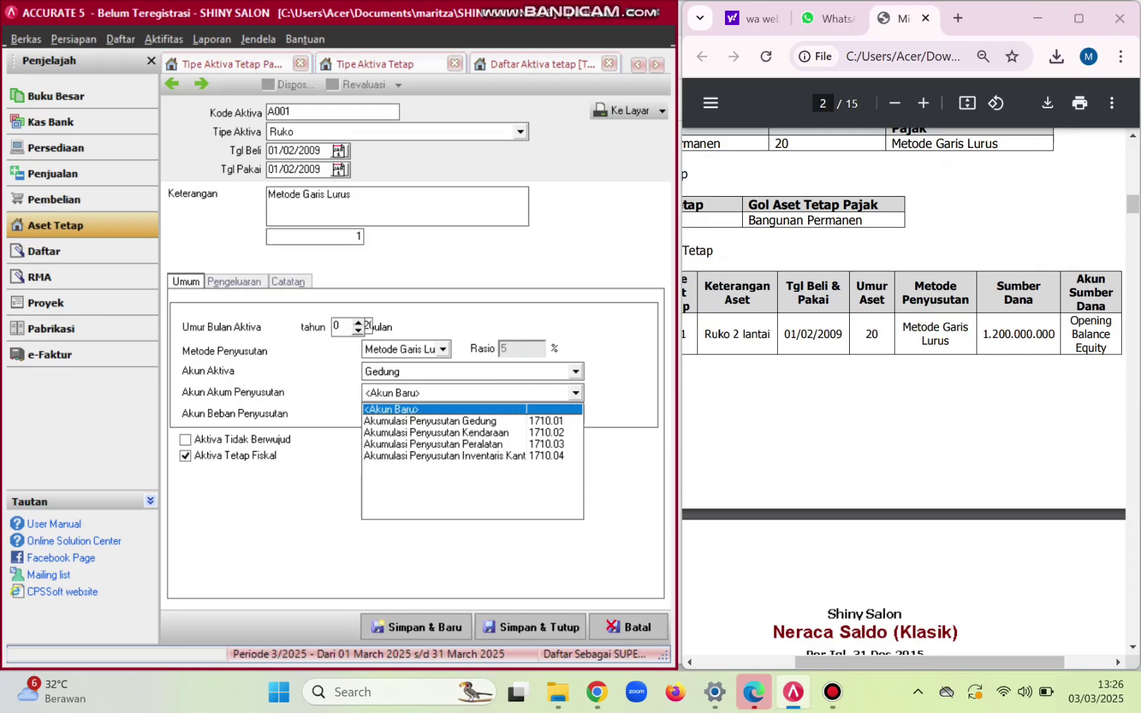
{"action": "key", "text": "Down"}
{"action": "key", "text": "Return"}
{"action": "key", "text": "Tab"}
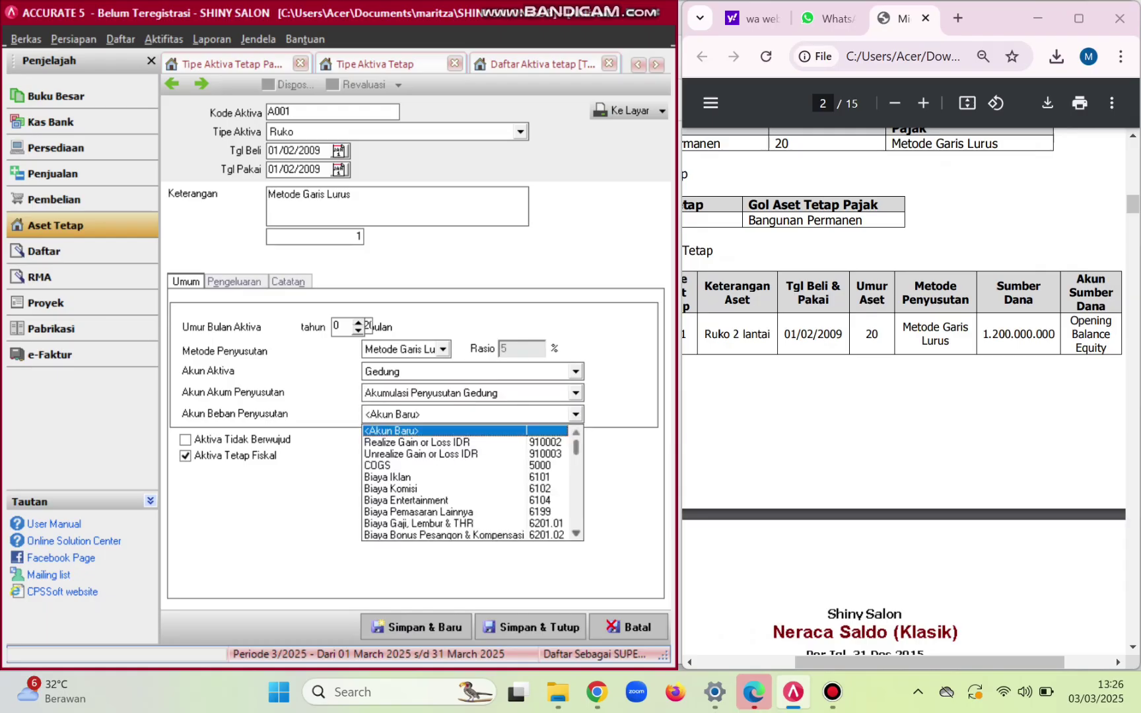
{"action": "key", "text": "Down"}
{"action": "key", "text": "Down"}
{"action": "key", "text": "Down"}
{"action": "key", "text": "Down"}
{"action": "key", "text": "Down"}
{"action": "key", "text": "Down"}
{"action": "key", "text": "Down"}
{"action": "key", "text": "Down"}
{"action": "key", "text": "Down"}
{"action": "key", "text": "Down"}
{"action": "key", "text": "Down"}
{"action": "key", "text": "Down"}
{"action": "key", "text": "Down"}
{"action": "key", "text": "Down"}
{"action": "key", "text": "Down"}
{"action": "key", "text": "Down"}
{"action": "key", "text": "Down"}
{"action": "key", "text": "Down"}
{"action": "key", "text": "Down"}
{"action": "key", "text": "Down"}
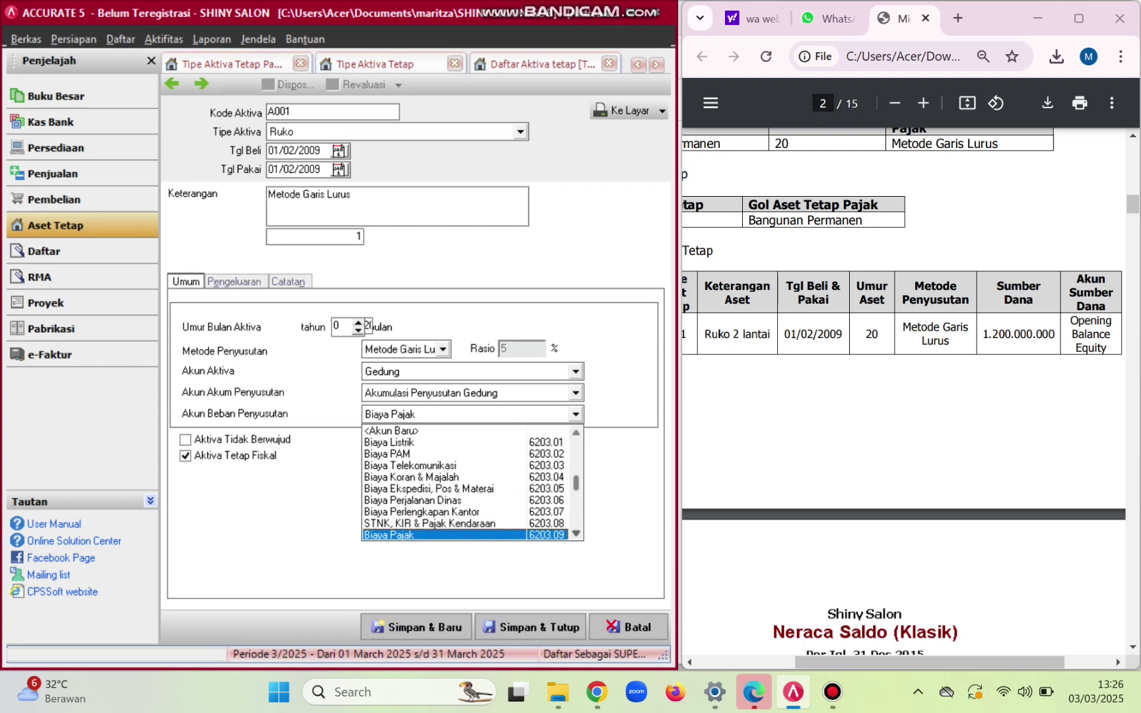
{"action": "key", "text": "Down"}
{"action": "key", "text": "Down"}
{"action": "key", "text": "Down"}
{"action": "key", "text": "Down"}
{"action": "key", "text": "Down"}
{"action": "key", "text": "Down"}
{"action": "key", "text": "Down"}
{"action": "key", "text": "Down"}
{"action": "key", "text": "Down"}
{"action": "key", "text": "Down"}
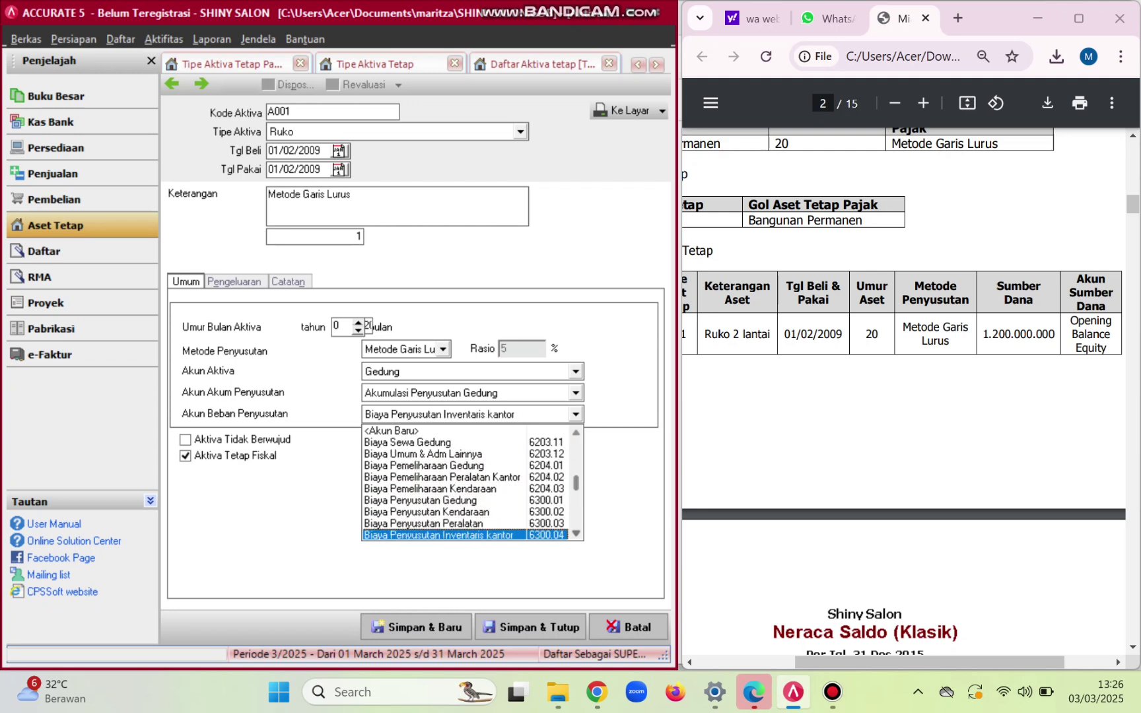
{"action": "key", "text": "Up"}
{"action": "key", "text": "Up"}
{"action": "key", "text": "Up"}
{"action": "key", "text": "Return"}
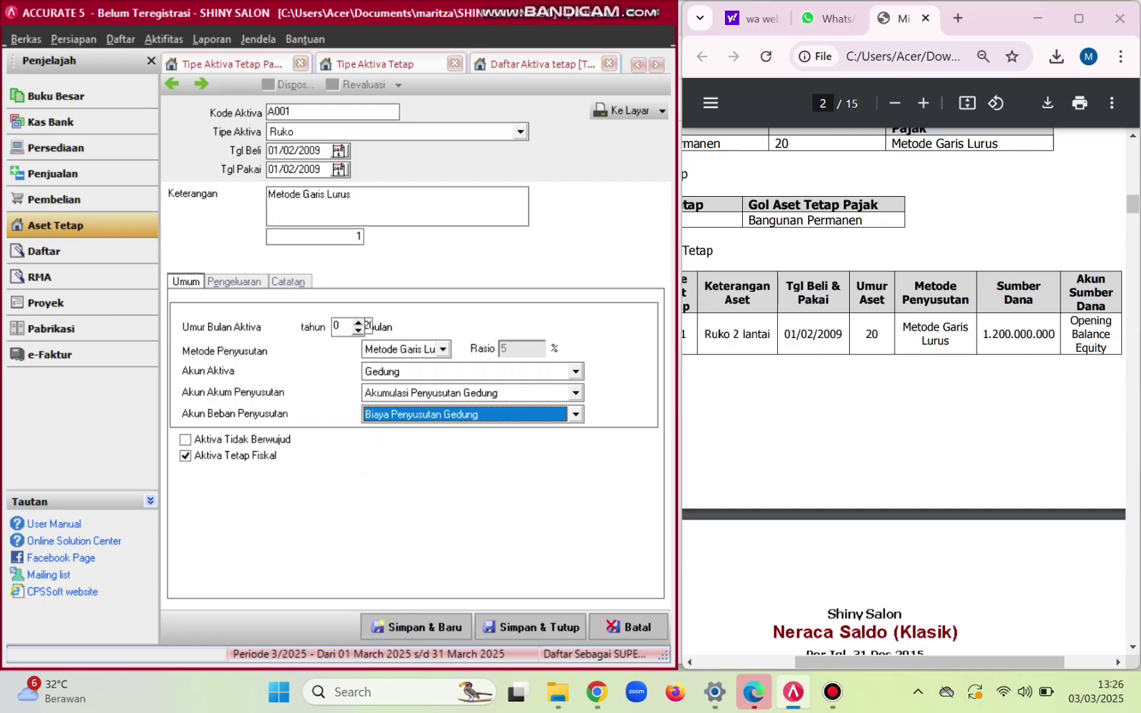
{"action": "left_click", "coordinate": [530, 626]}
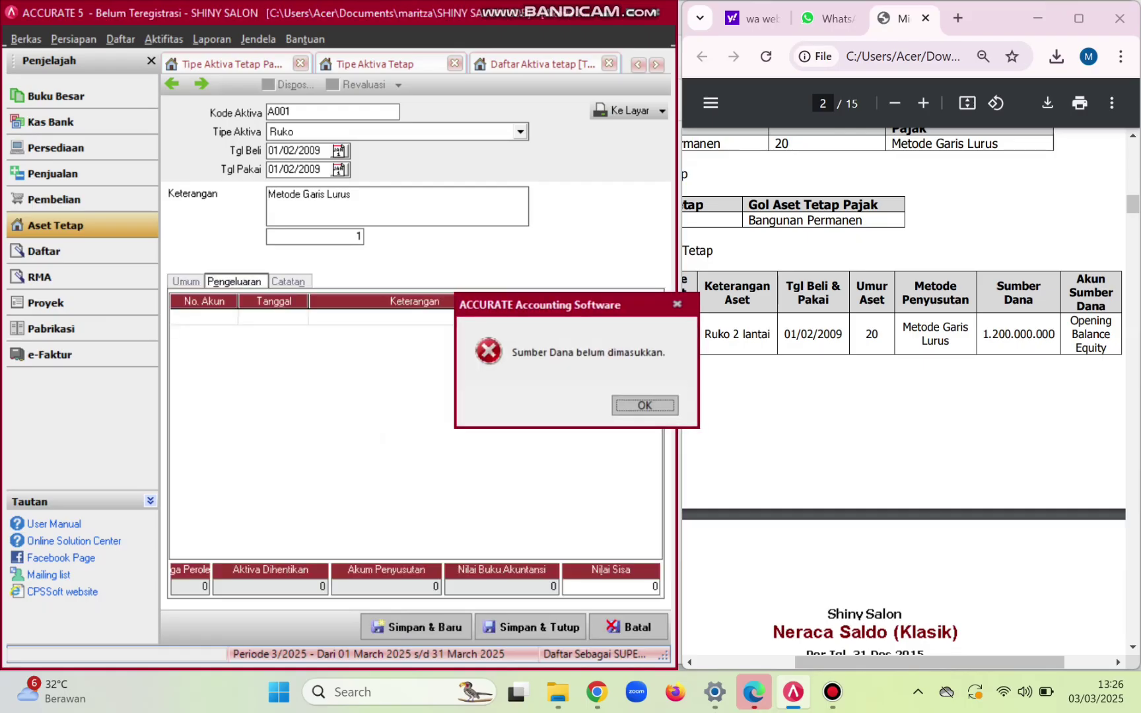
- Dismiss the error and choose 310001 OPENING BALANCE EQUITY as the funding source account
{"action": "left_click", "coordinate": [676, 304]}
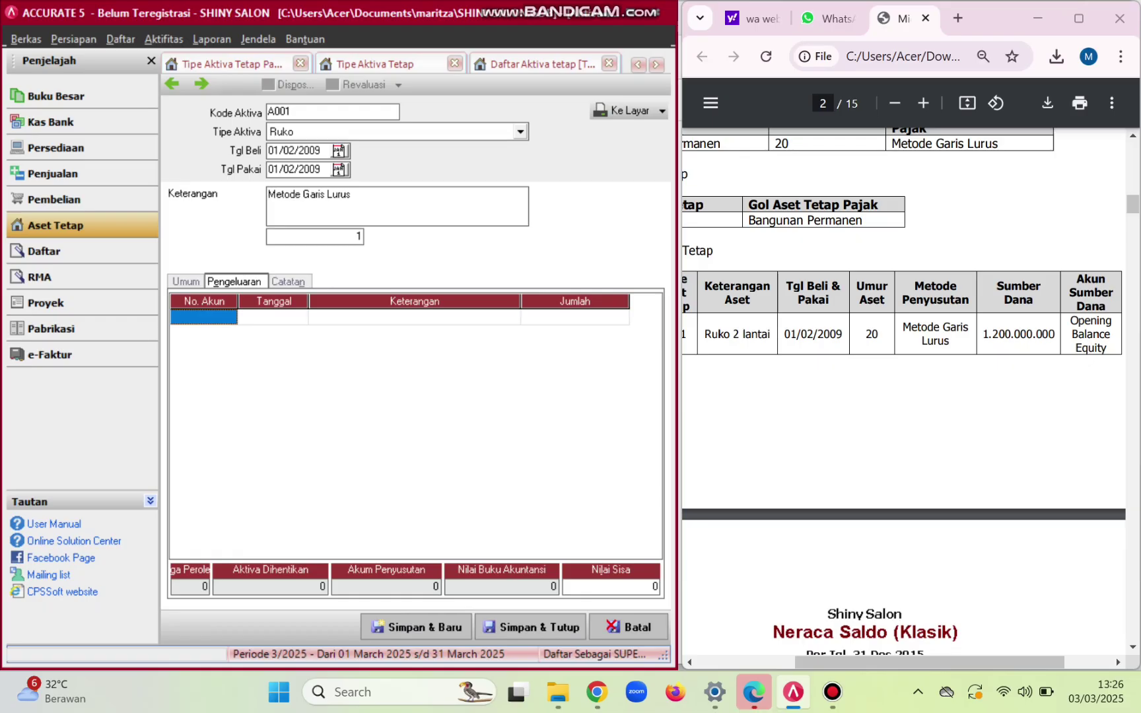
{"action": "left_click", "coordinate": [185, 282]}
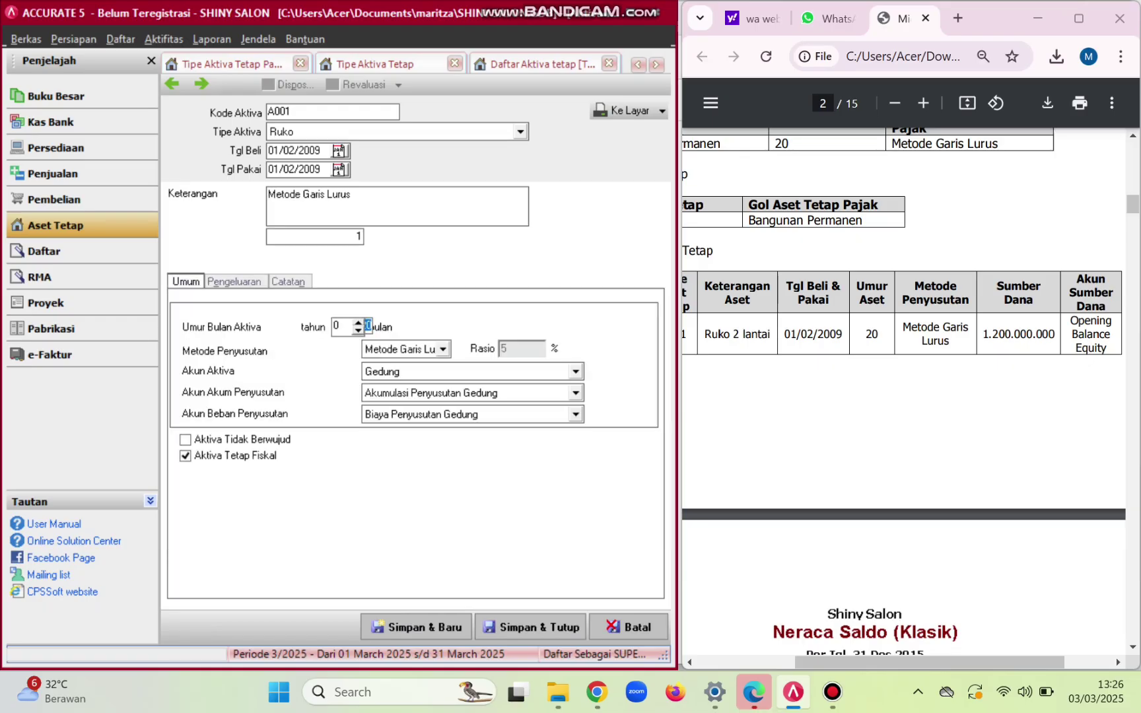
{"action": "left_click", "coordinate": [234, 282]}
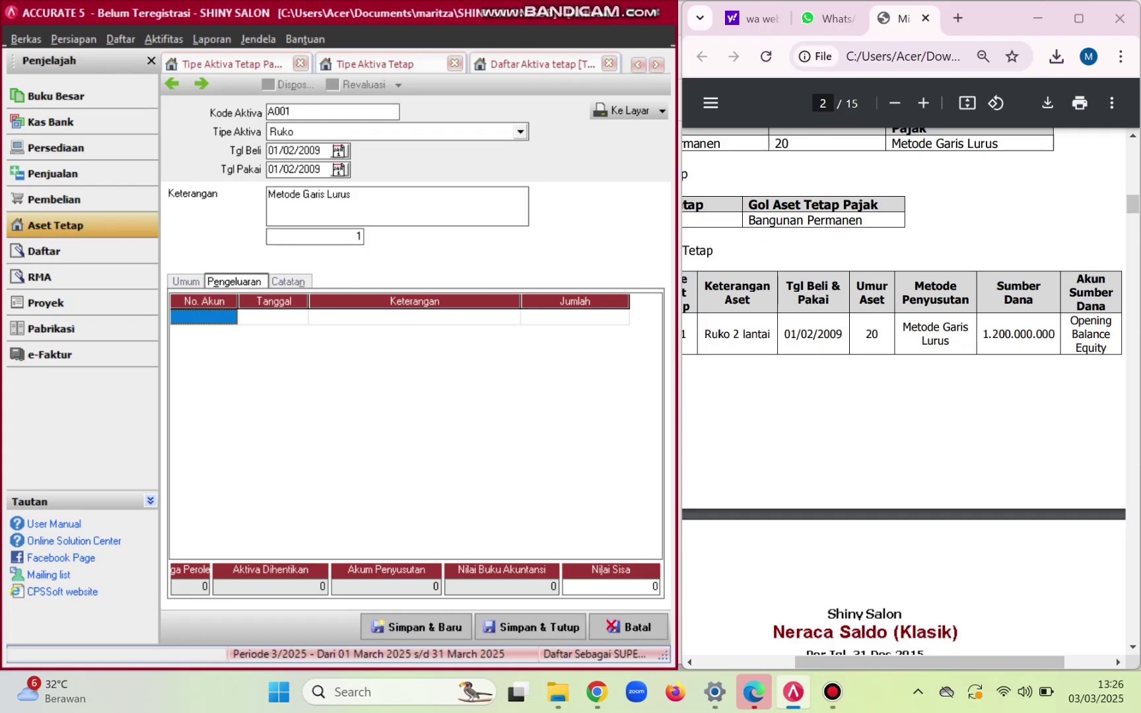
{"action": "left_click", "coordinate": [204, 318]}
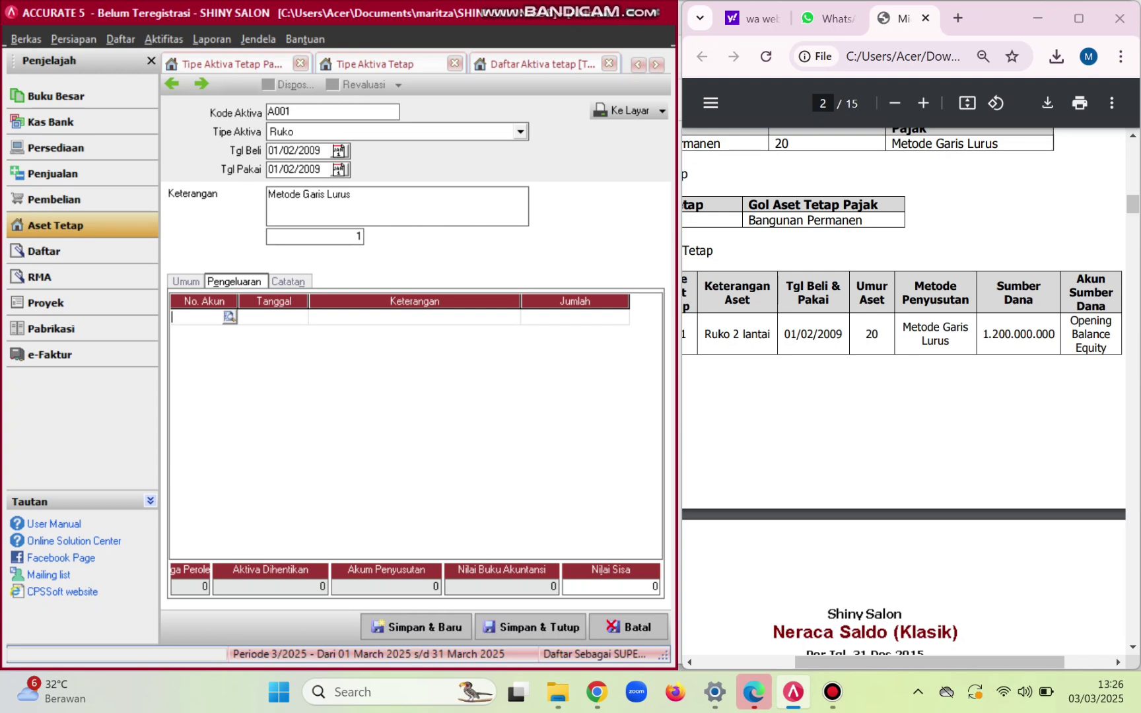
{"action": "left_click", "coordinate": [229, 317]}
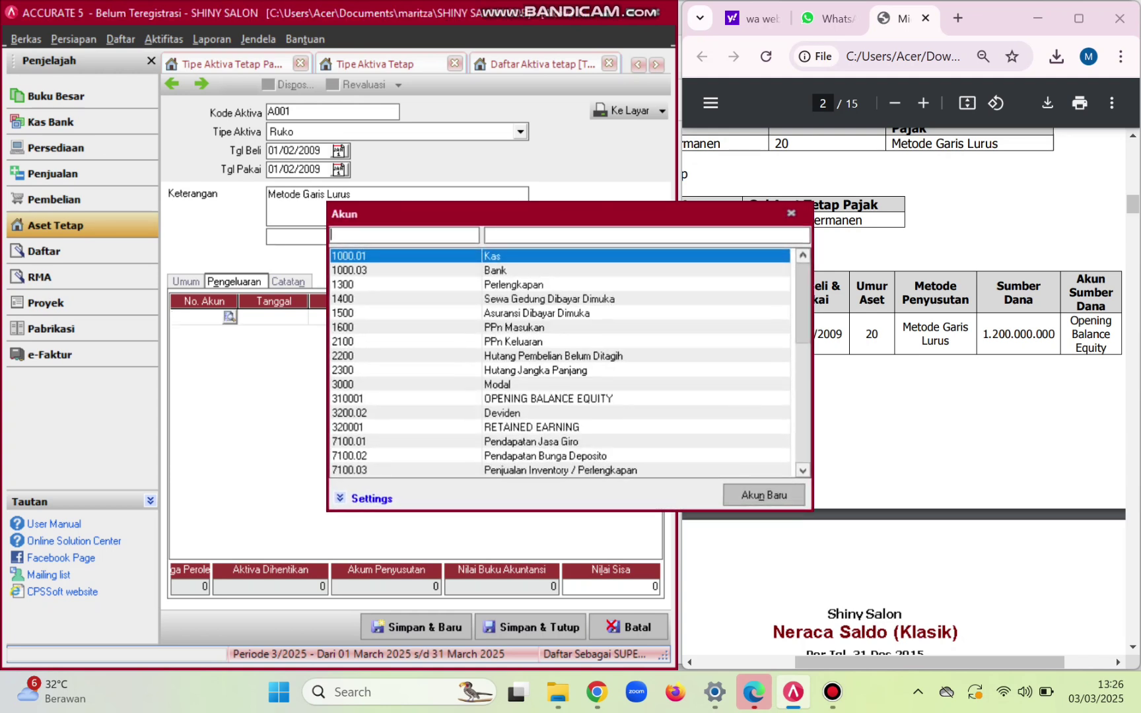
{"action": "left_click", "coordinate": [541, 235]}
{"action": "type", "text": "op"}
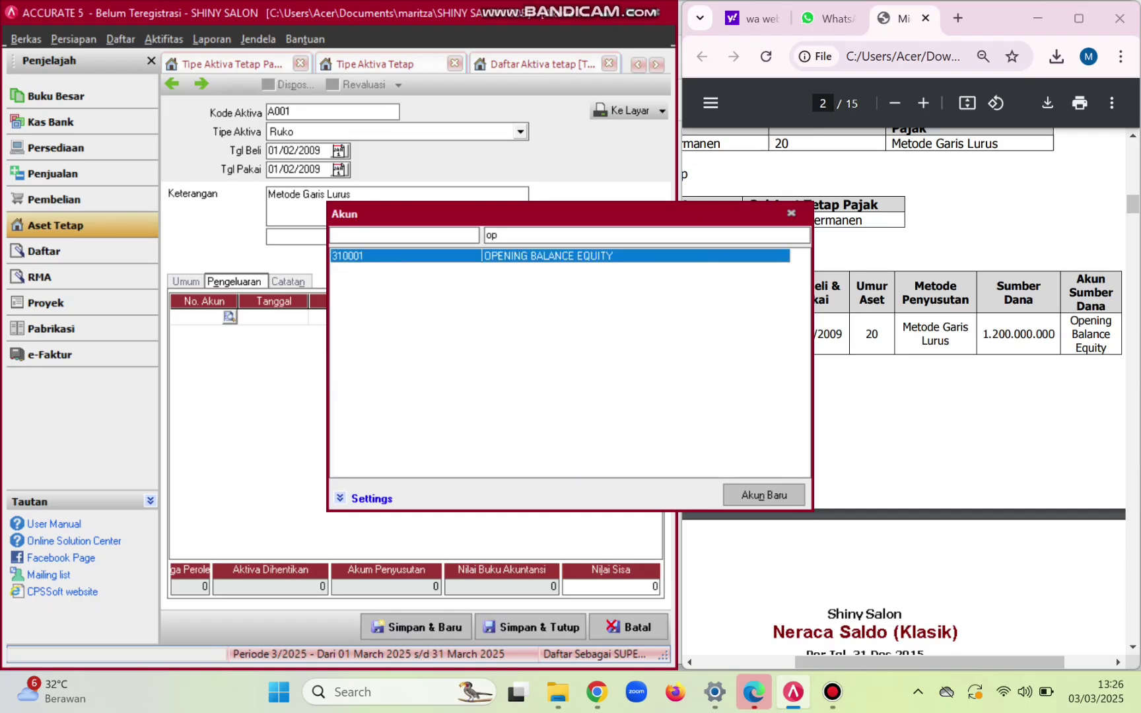
{"action": "key", "text": "Return"}
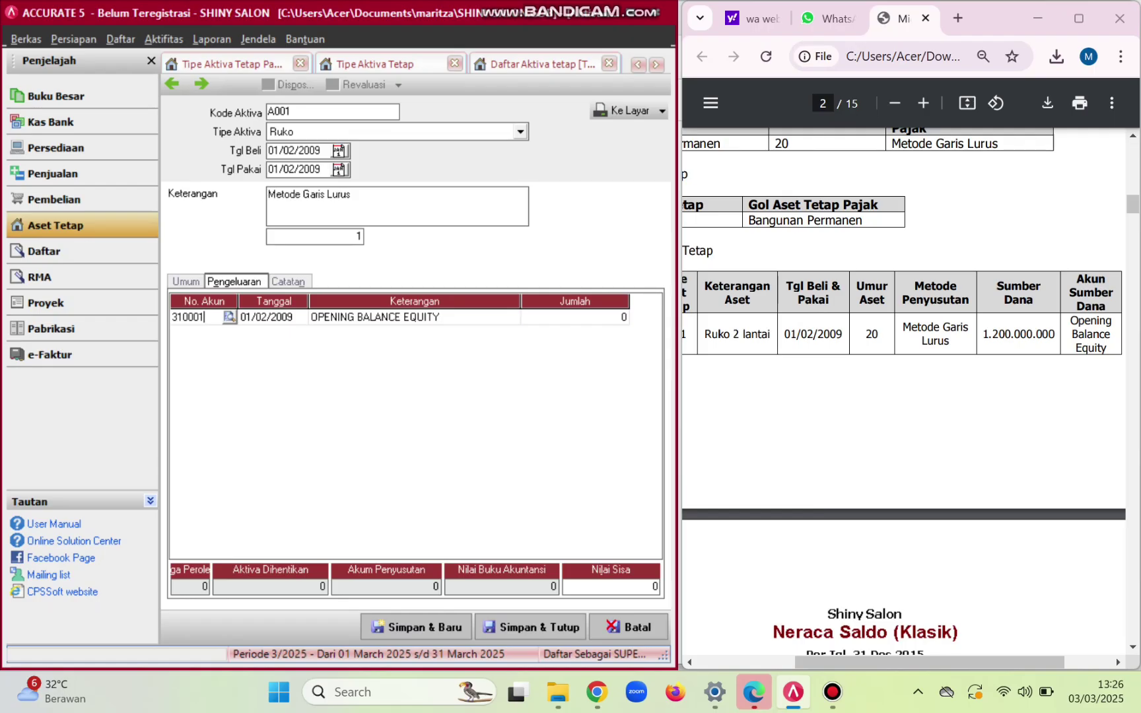
- Enter 1.200.000.000 as the funding amount and save the asset record
{"action": "left_click", "coordinate": [574, 318]}
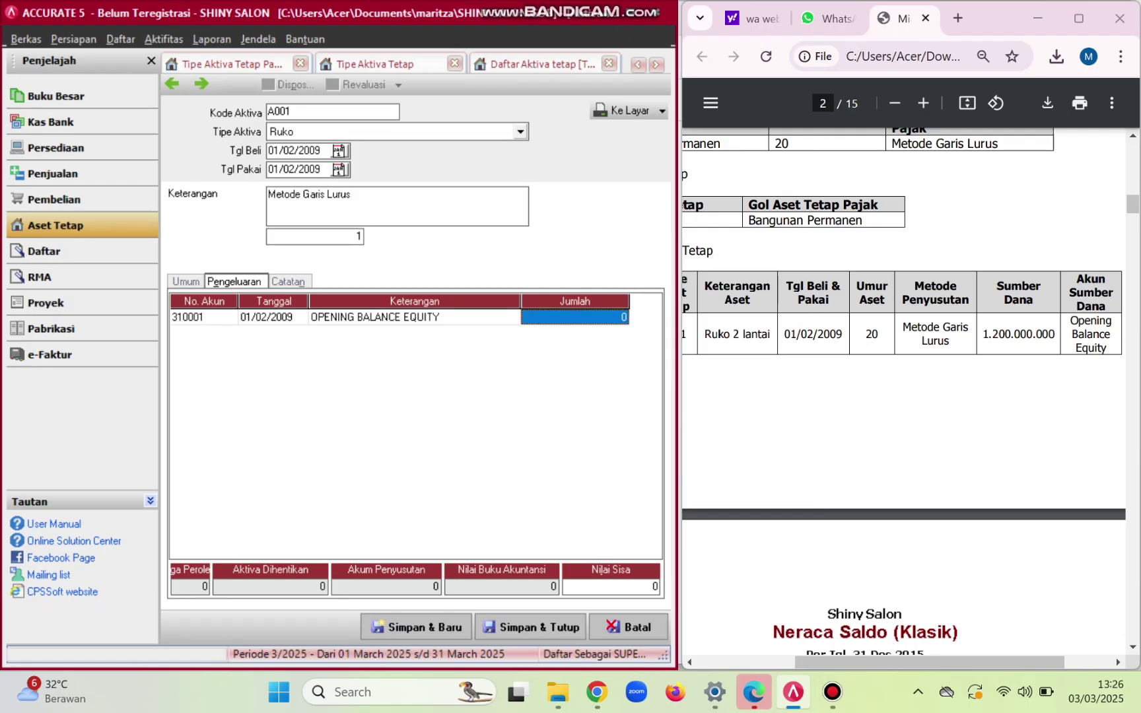
{"action": "type", "text": "12"}
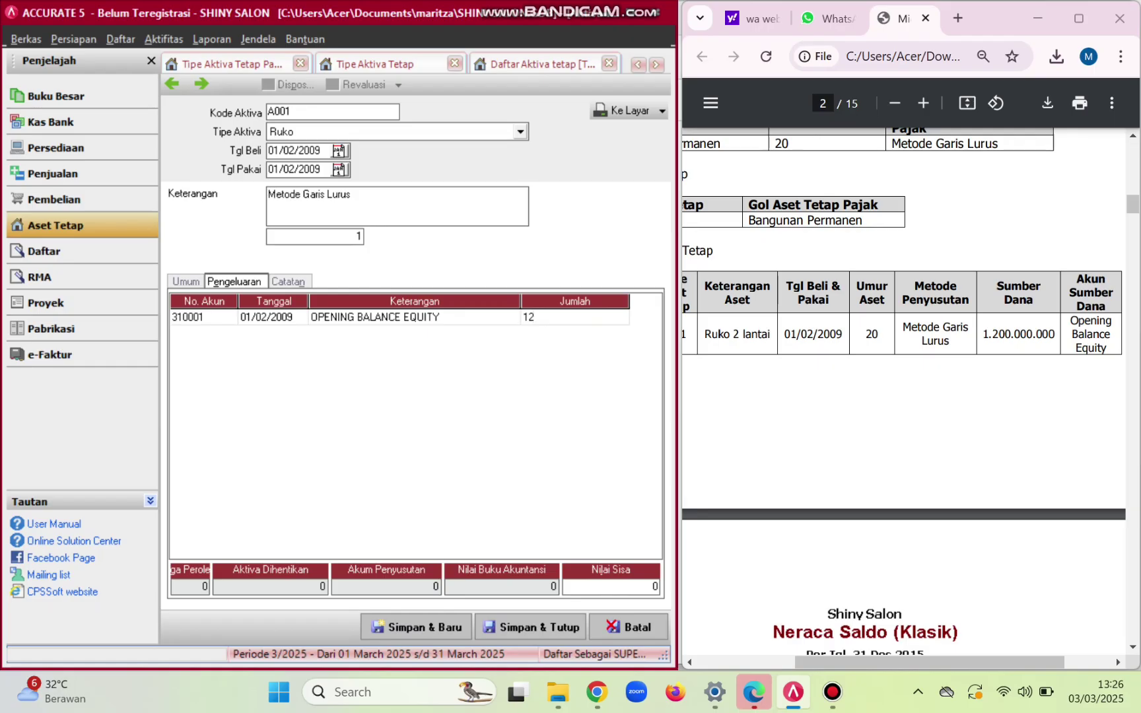
{"action": "type", "text": "00000000"}
{"action": "key", "text": "Return"}
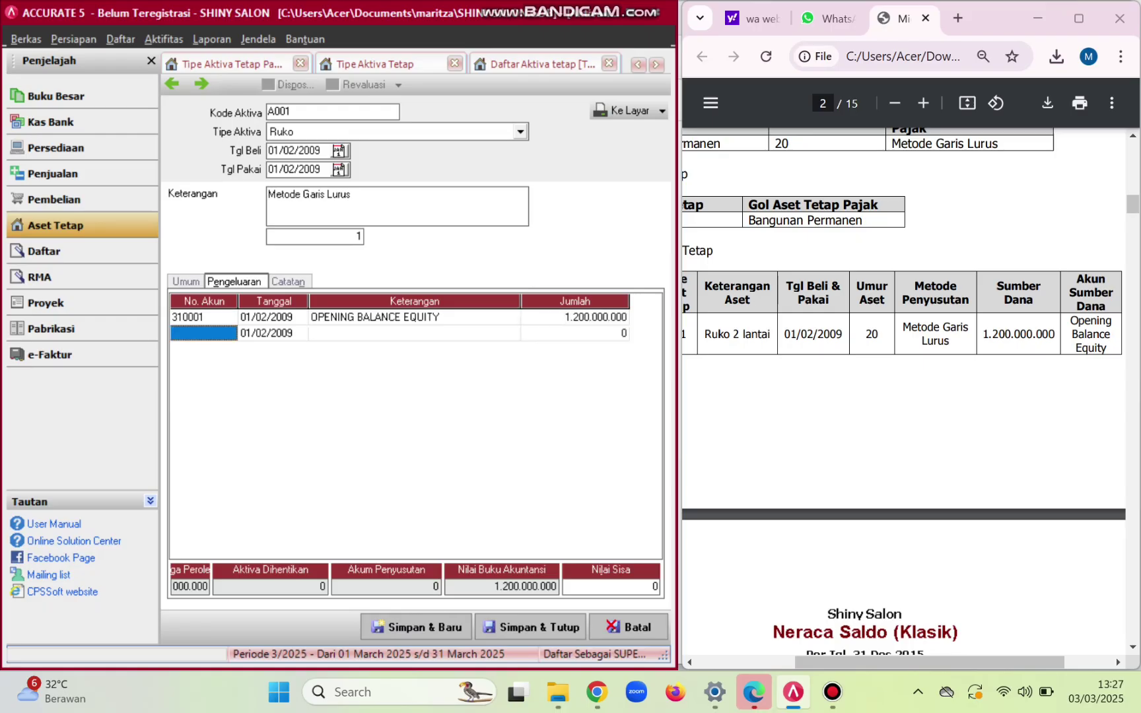
{"action": "left_click", "coordinate": [532, 627]}
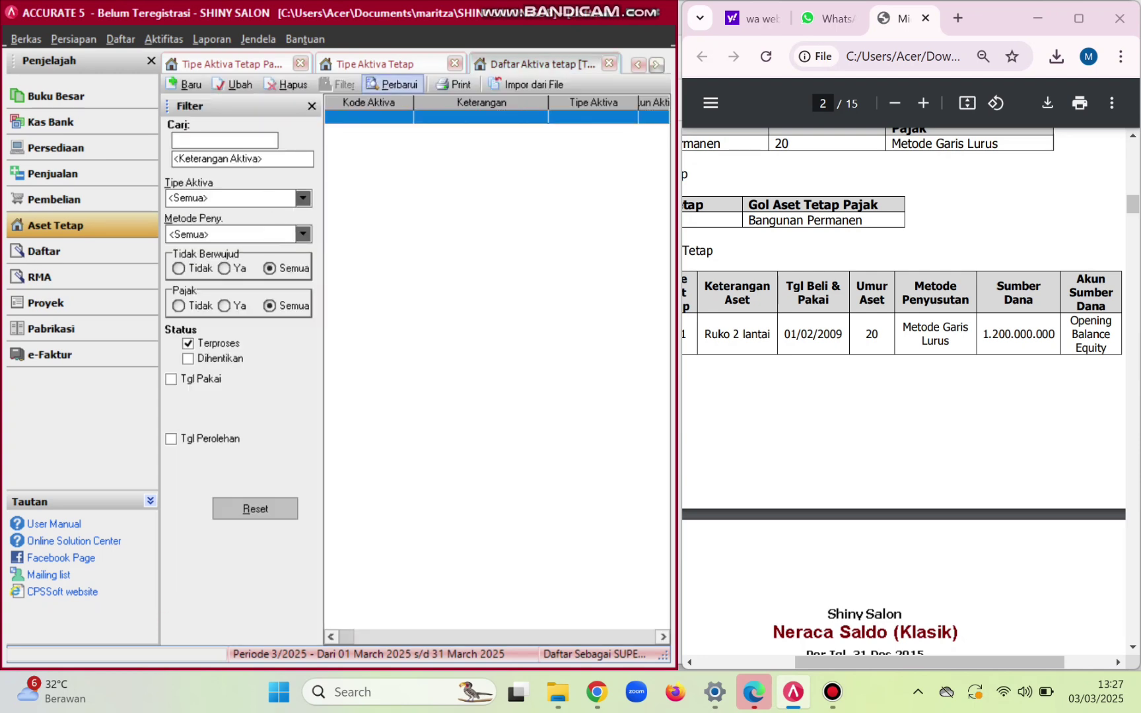
- Refresh the fixed asset list to show A001, then open Daftar Laporan from the Laporan menu
{"action": "left_click", "coordinate": [392, 84]}
{"action": "scroll", "coordinate": [905, 389], "scroll_direction": "down", "scroll_amount": 5}
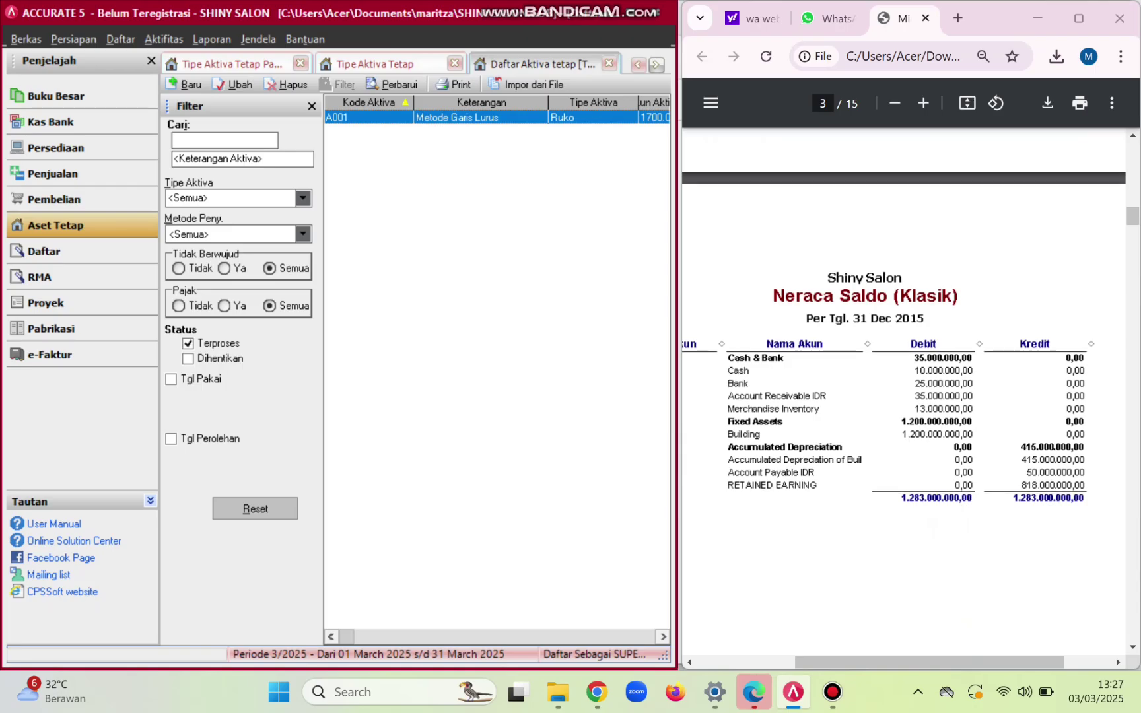
{"action": "left_click", "coordinate": [211, 39]}
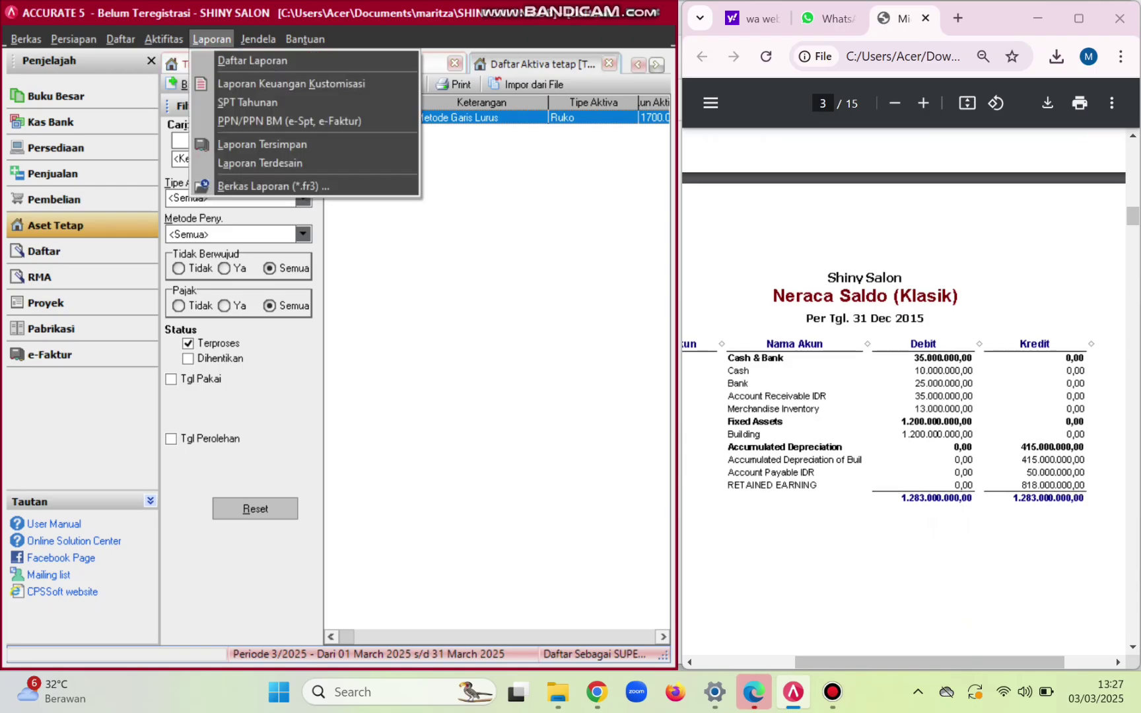
{"action": "key", "text": "Left"}
{"action": "key", "text": "Escape"}
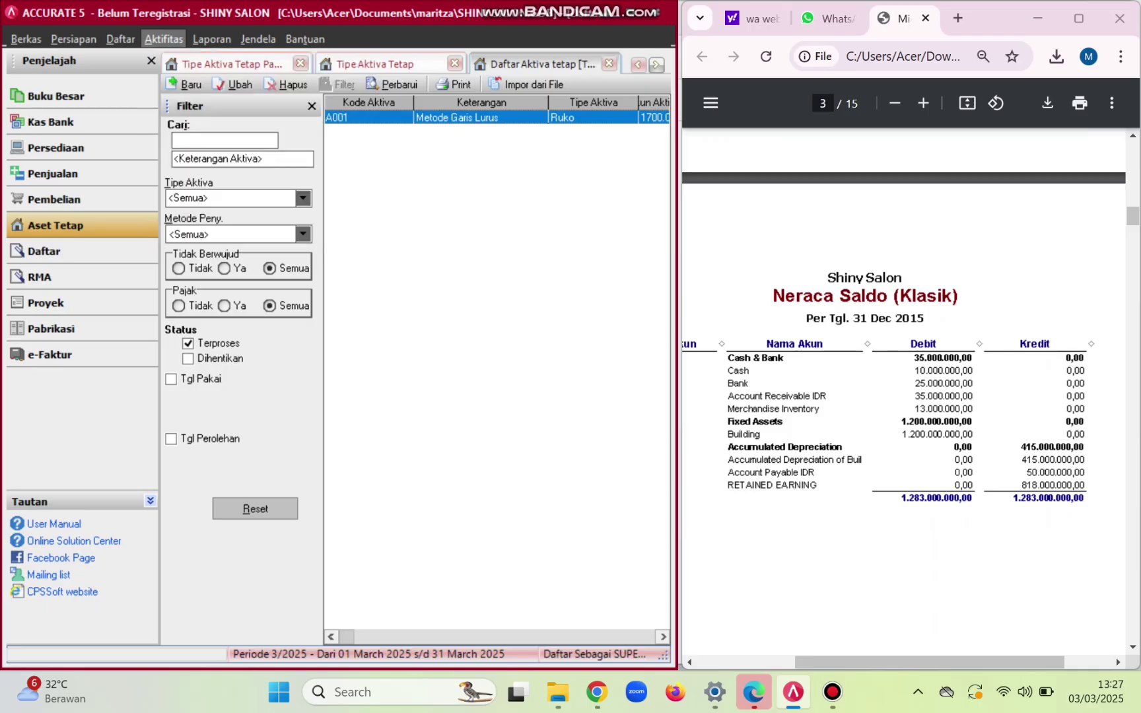
{"action": "key", "text": "Right"}
{"action": "key", "text": "Down"}
{"action": "key", "text": "Left"}
{"action": "key", "text": "Left"}
{"action": "key", "text": "Right"}
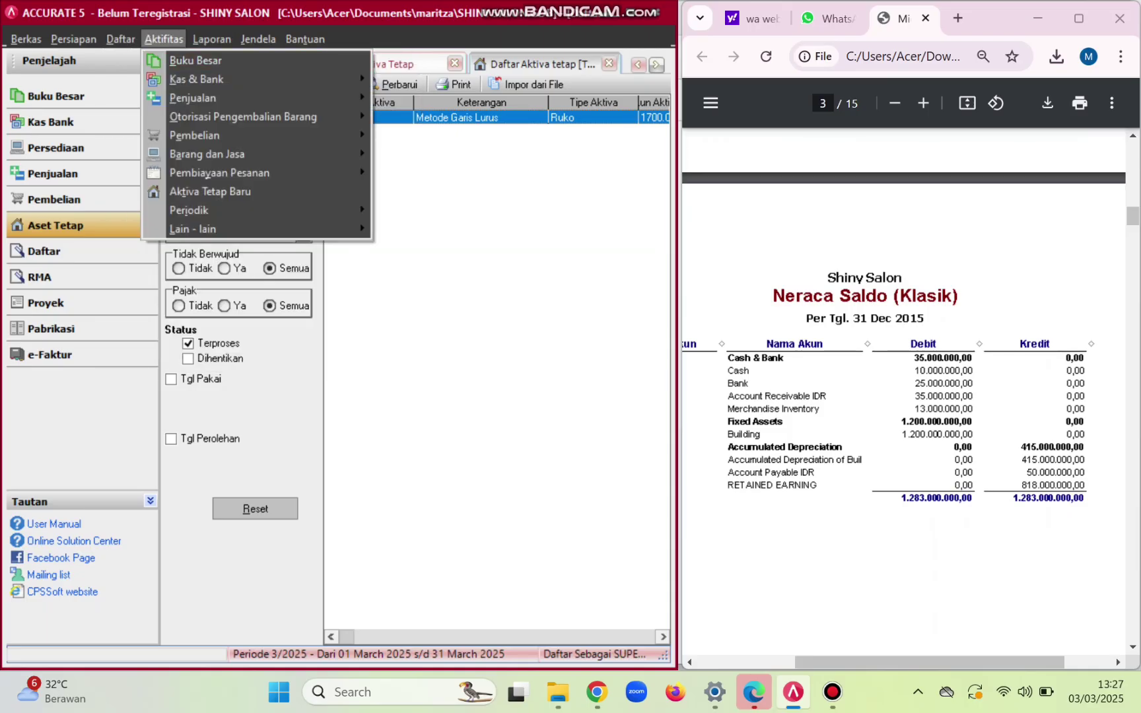
{"action": "key", "text": "Right"}
{"action": "key", "text": "Return"}
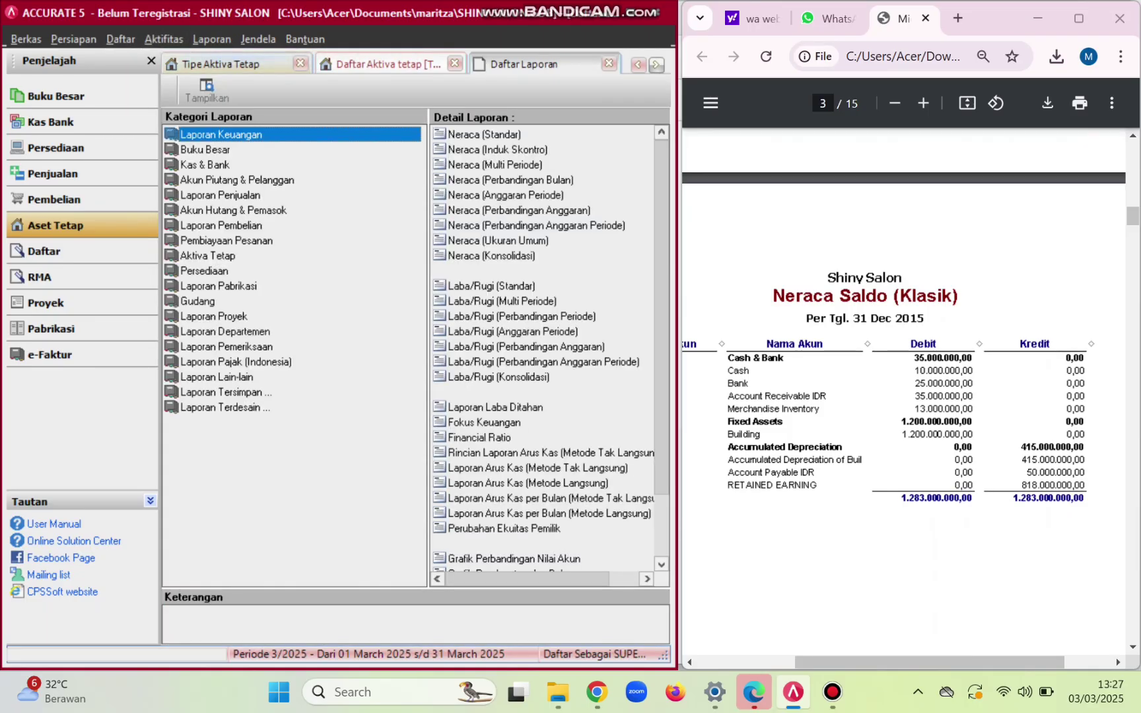
- Display Neraca Saldo (Klasik) as of 31/12/2015 and bring the reference PDF alongside
{"action": "key", "text": "Down"}
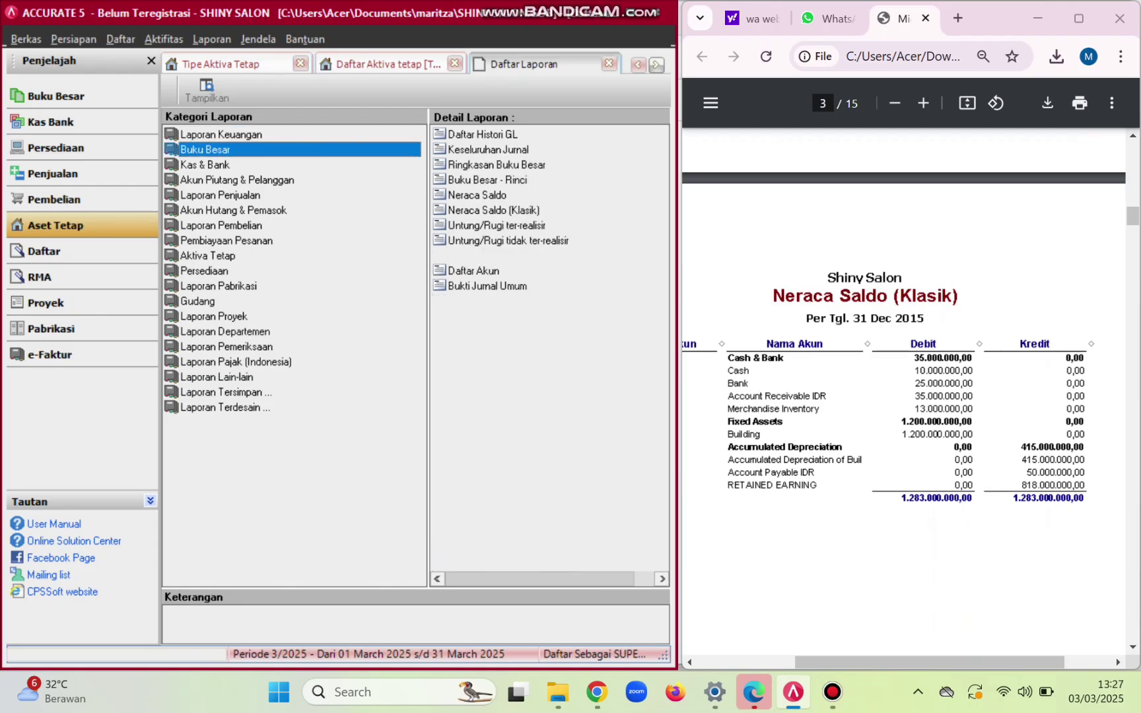
{"action": "left_click", "coordinate": [493, 210]}
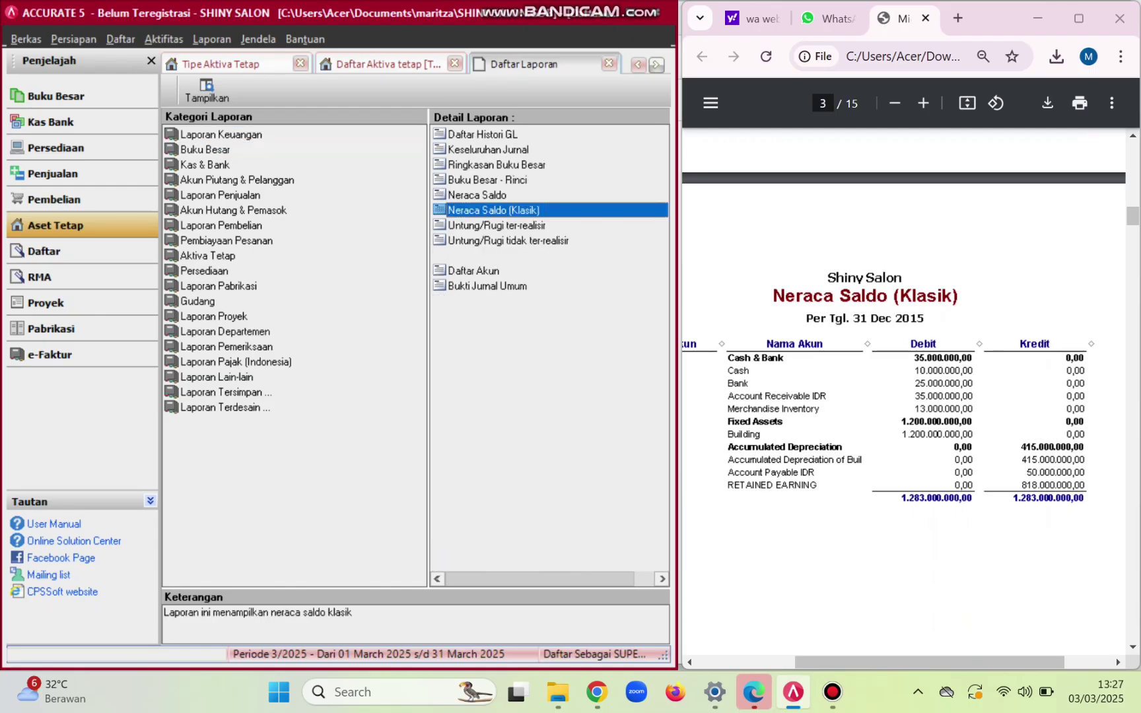
{"action": "key", "text": "Return"}
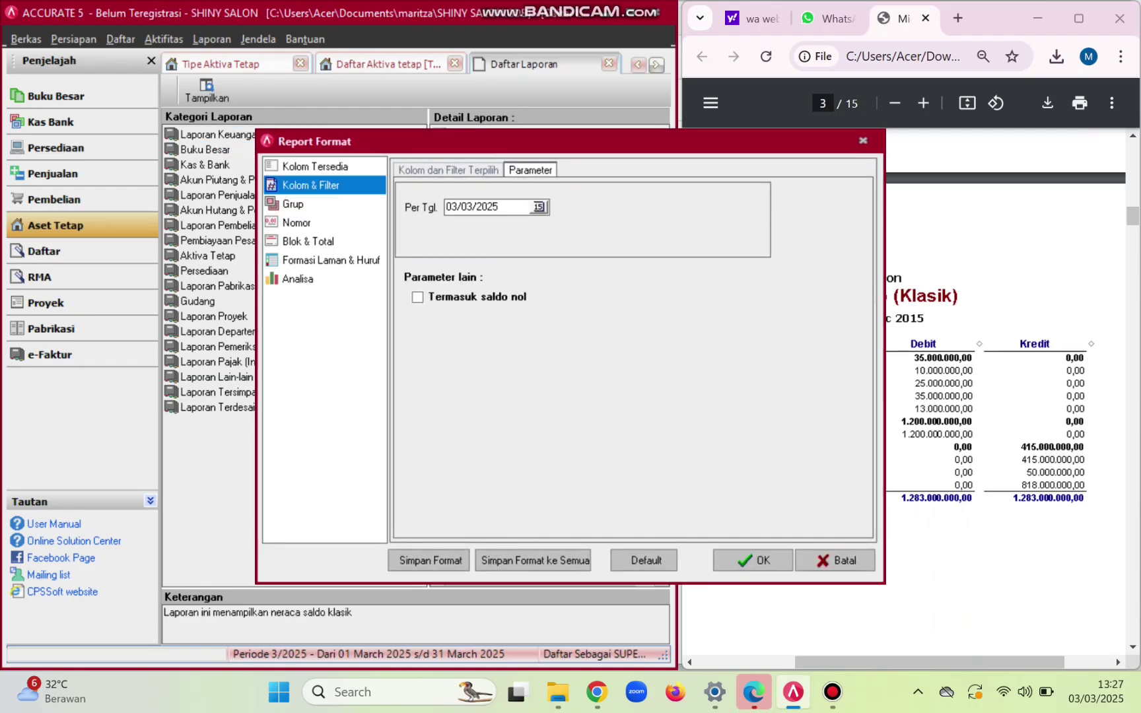
{"action": "key", "text": "BackSpace"}
{"action": "key", "text": "BackSpace"}
{"action": "key", "text": "BackSpace"}
{"action": "key", "text": "BackSpace"}
{"action": "key", "text": "BackSpace"}
{"action": "key", "text": "BackSpace"}
{"action": "key", "text": "BackSpace"}
{"action": "key", "text": "BackSpace"}
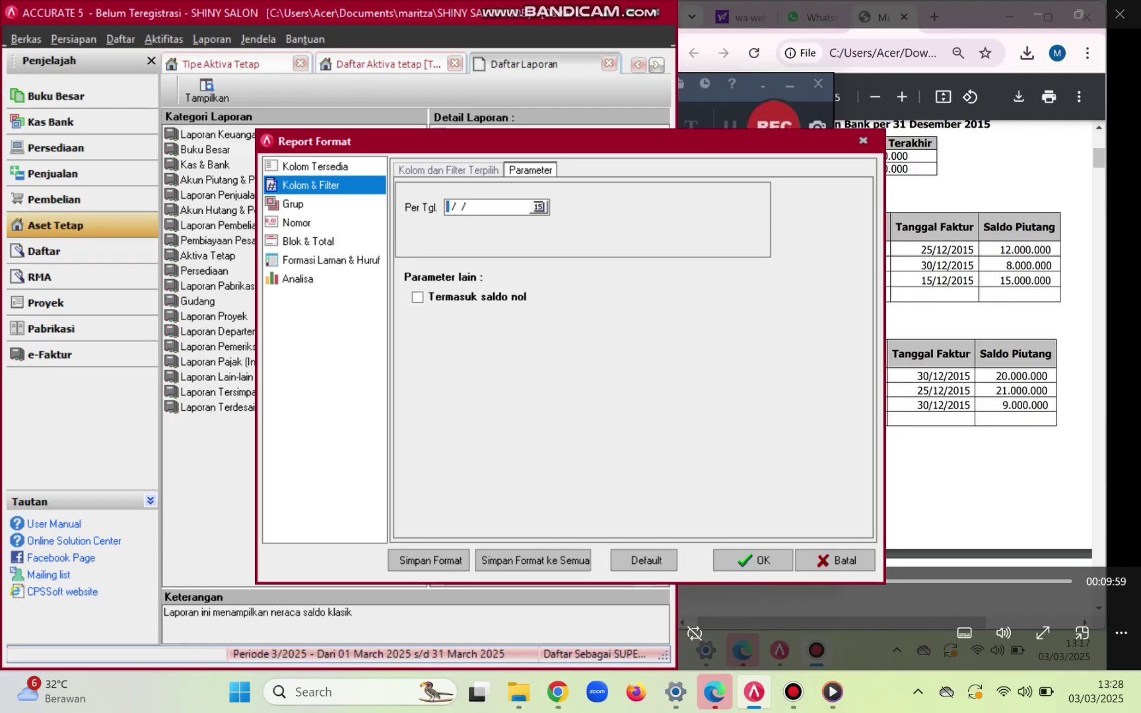
{"action": "type", "text": "31/12/2015"}
{"action": "left_click", "coordinate": [753, 560]}
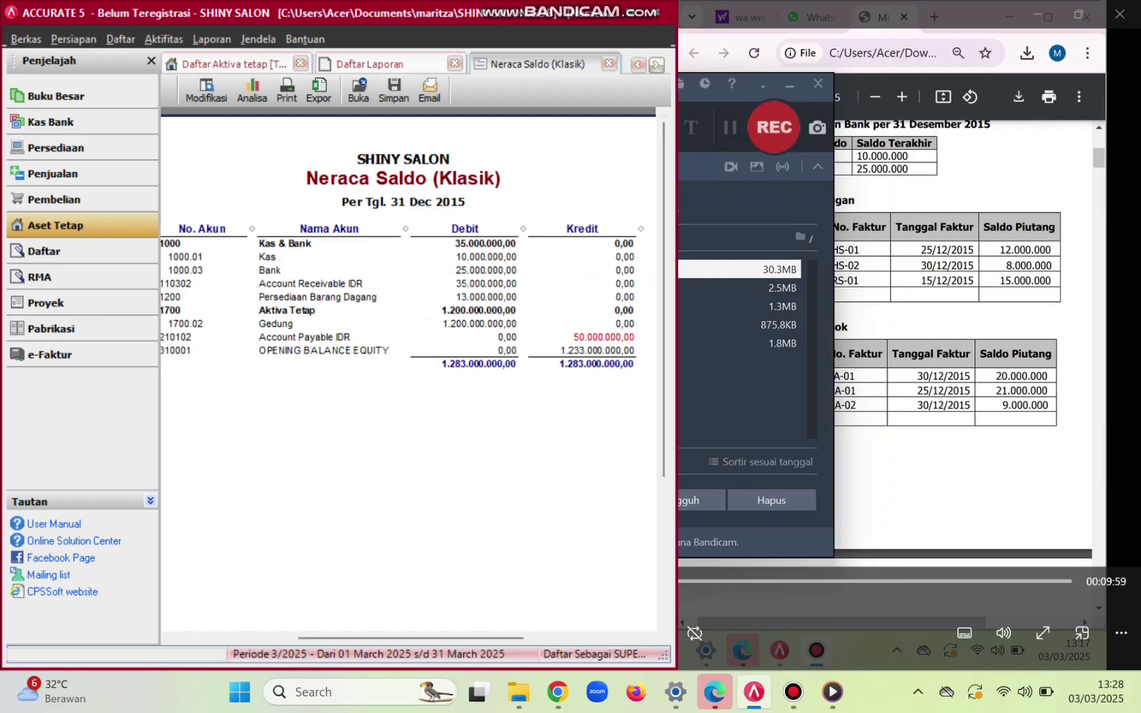
{"action": "left_click", "coordinate": [558, 691]}
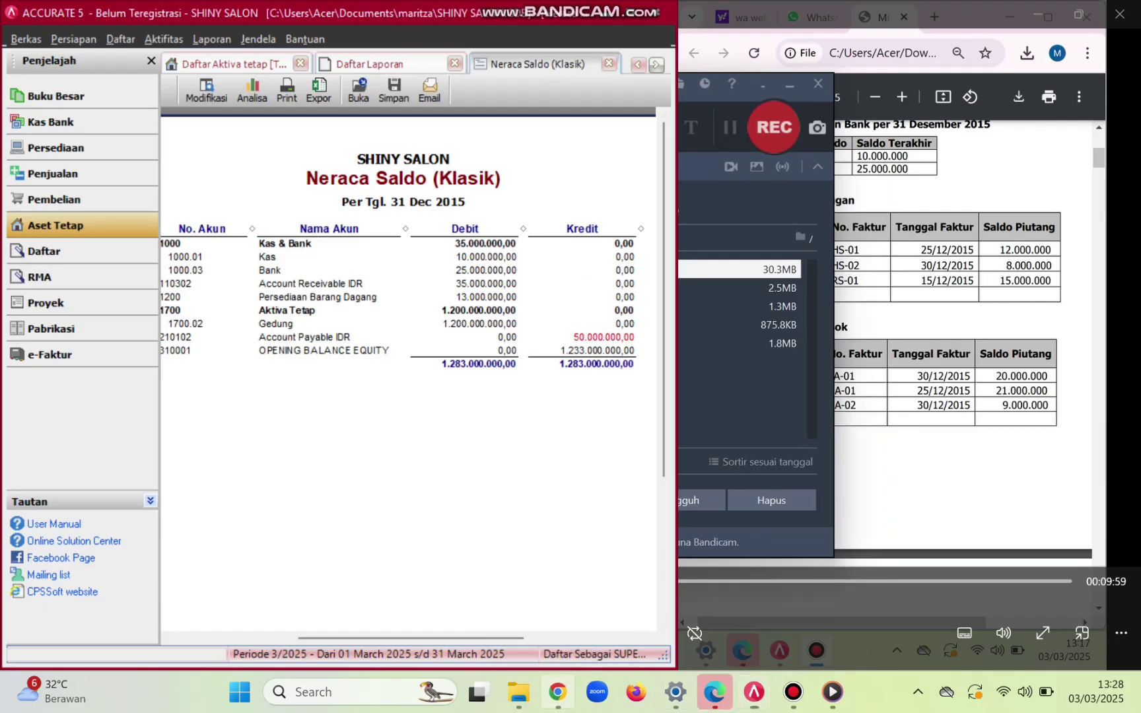
{"action": "scroll", "coordinate": [904, 390], "scroll_direction": "down", "scroll_amount": 1}
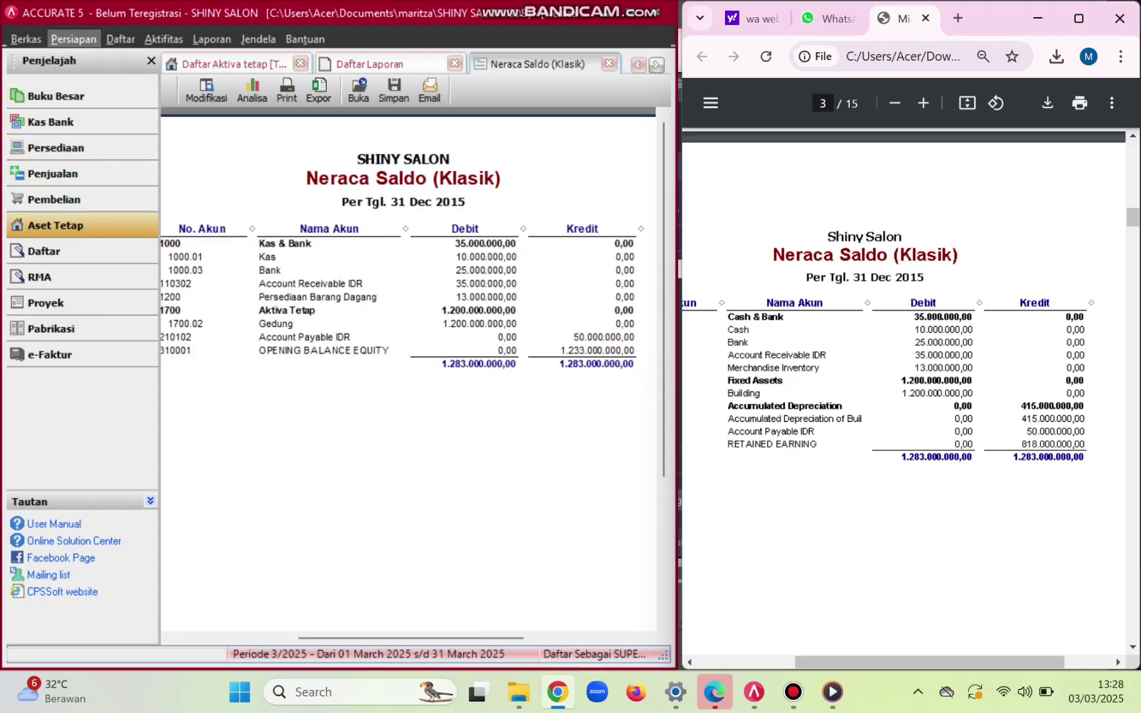
- Open Proses Akhir Bulan from the Aktifitas > Periodik menu
{"action": "left_click", "coordinate": [73, 39]}
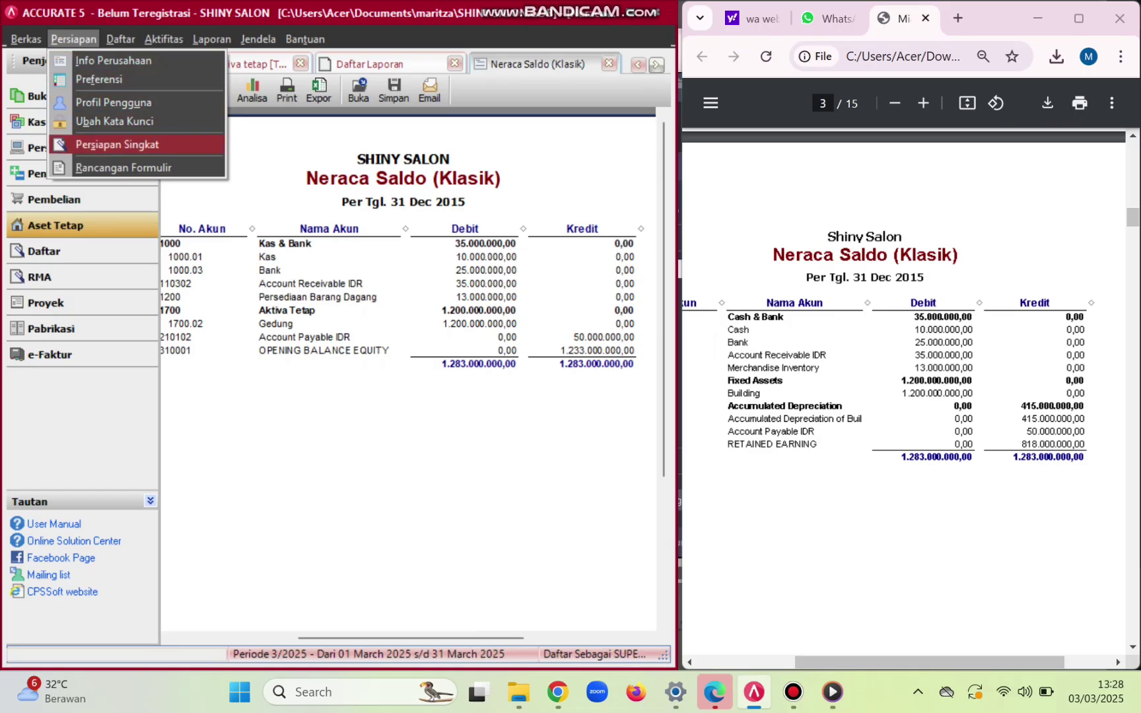
{"action": "key", "text": "Escape"}
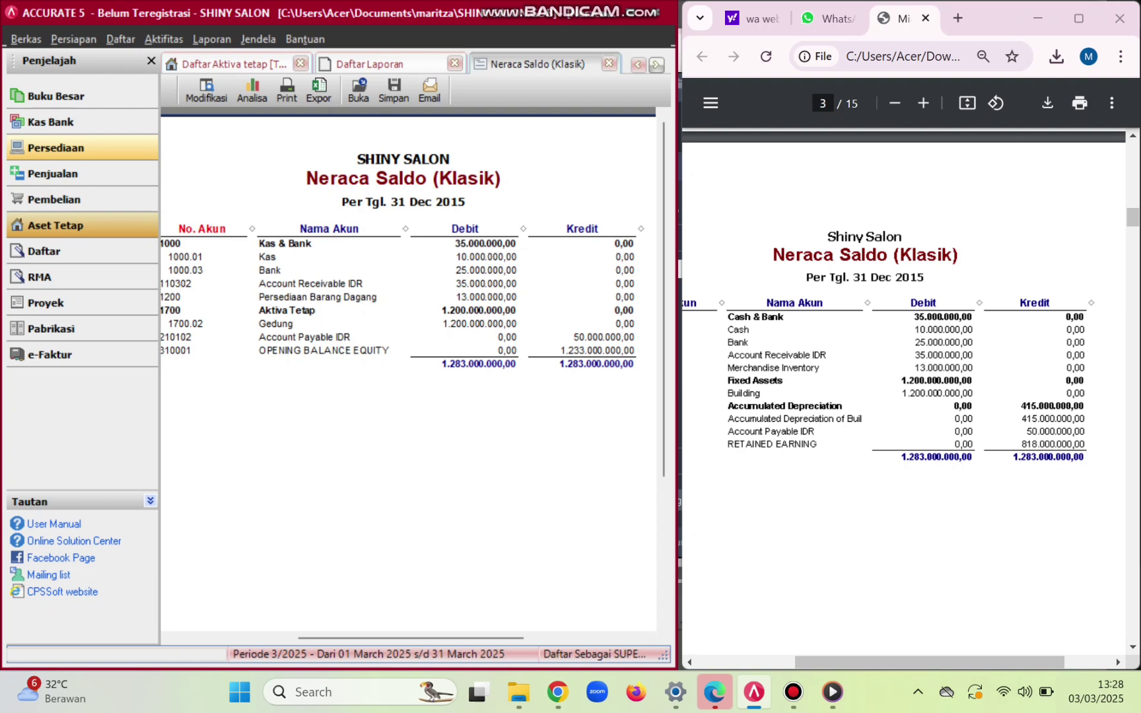
{"action": "left_click", "coordinate": [121, 39]}
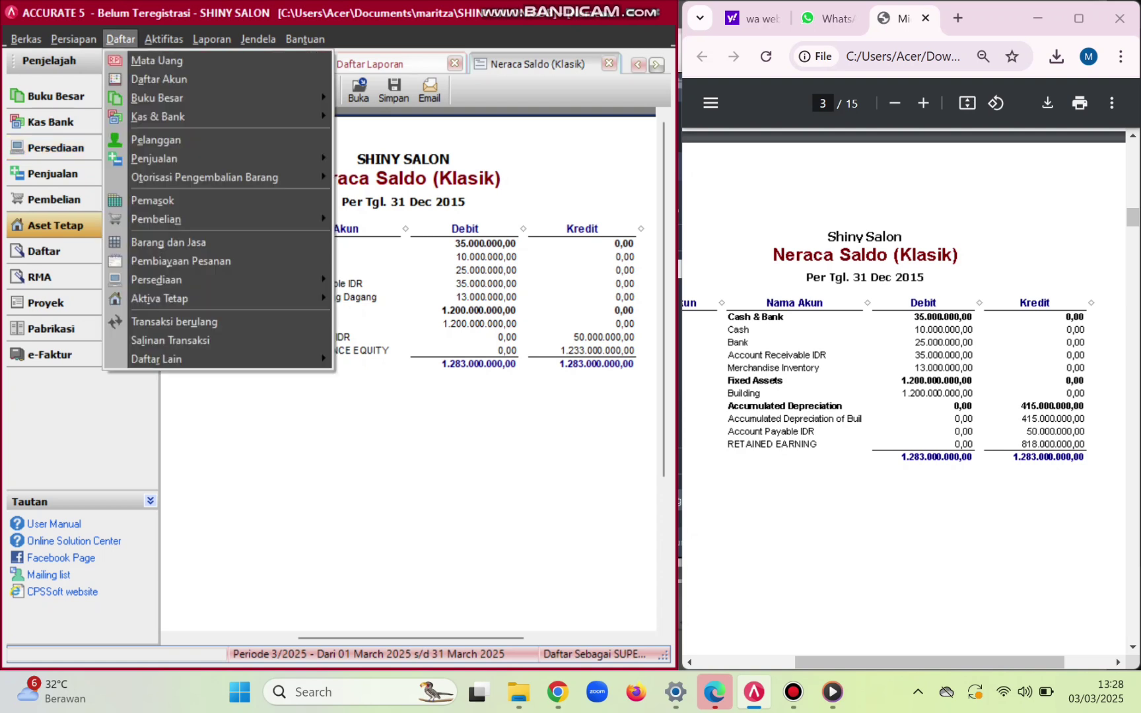
{"action": "left_click", "coordinate": [174, 321]}
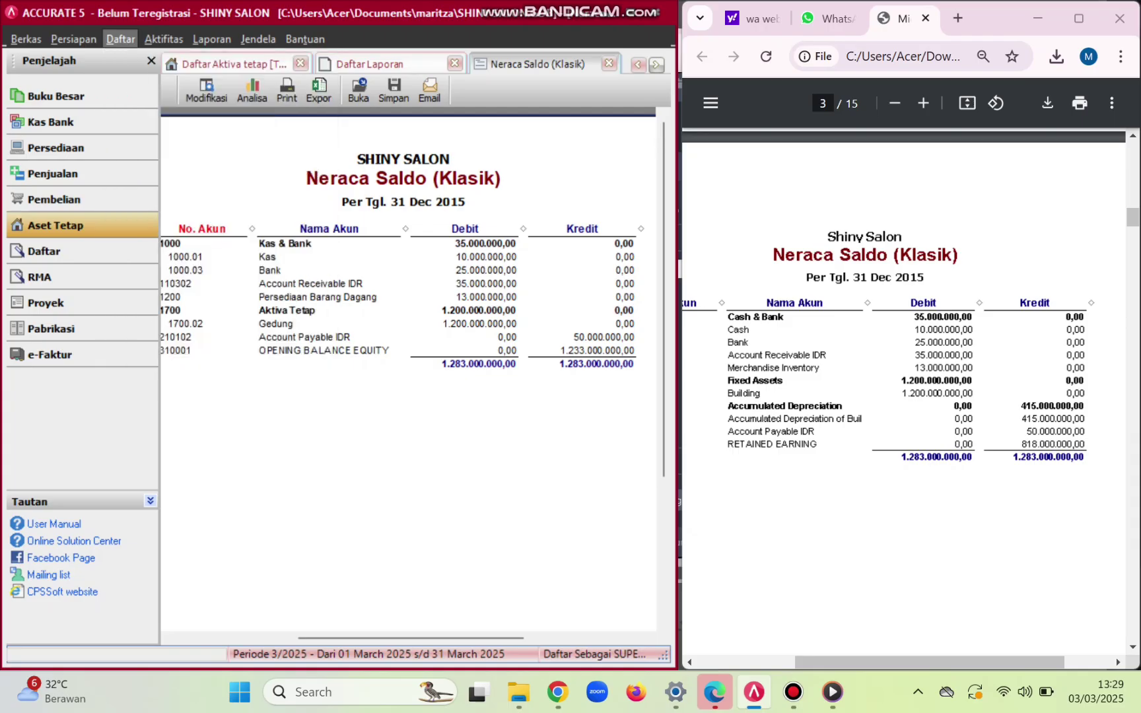
{"action": "left_click", "coordinate": [164, 39]}
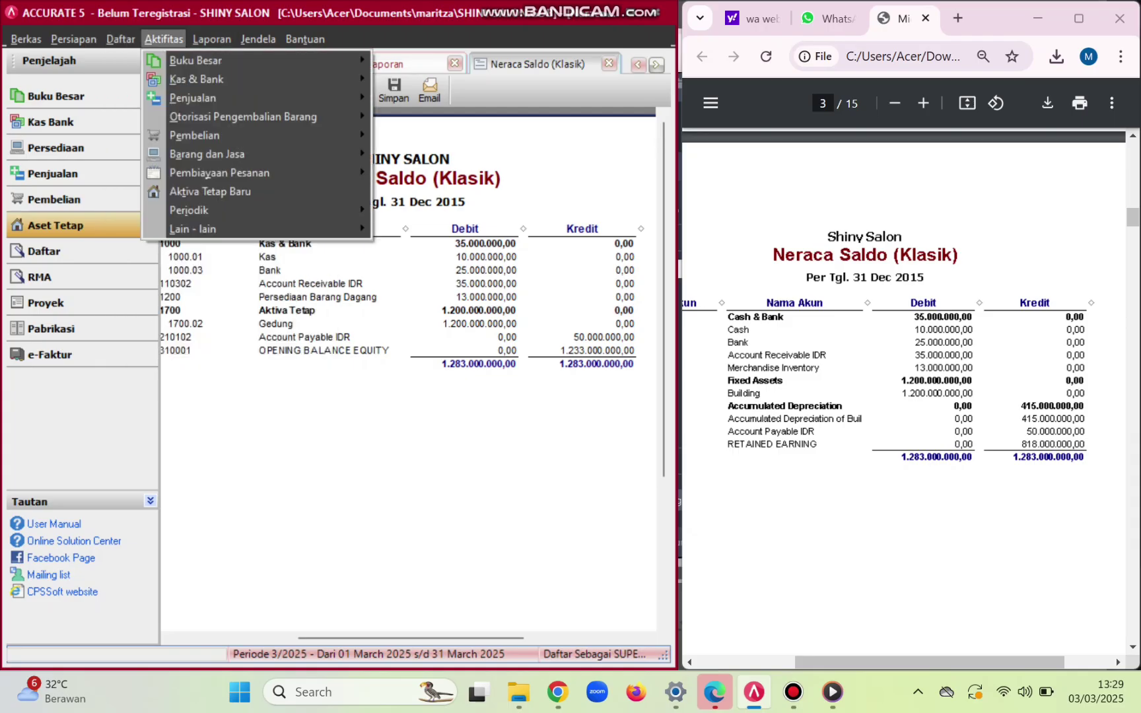
{"action": "key", "text": "Down"}
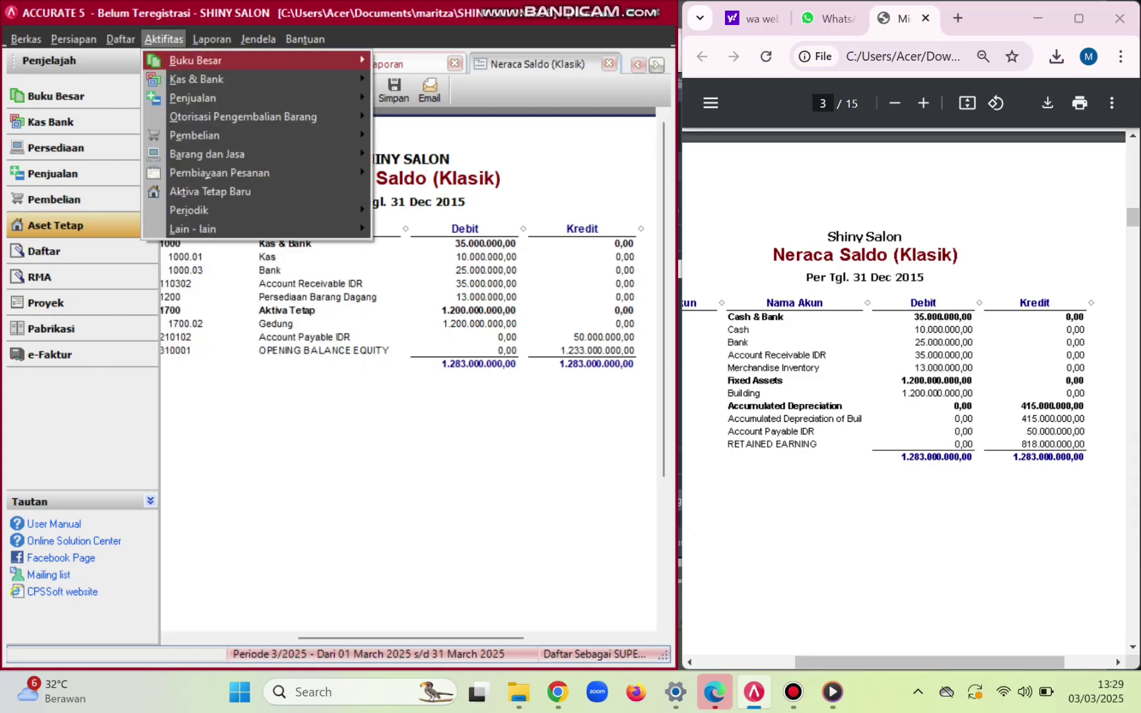
{"action": "key", "text": "Up"}
{"action": "key", "text": "Up"}
{"action": "key", "text": "Right"}
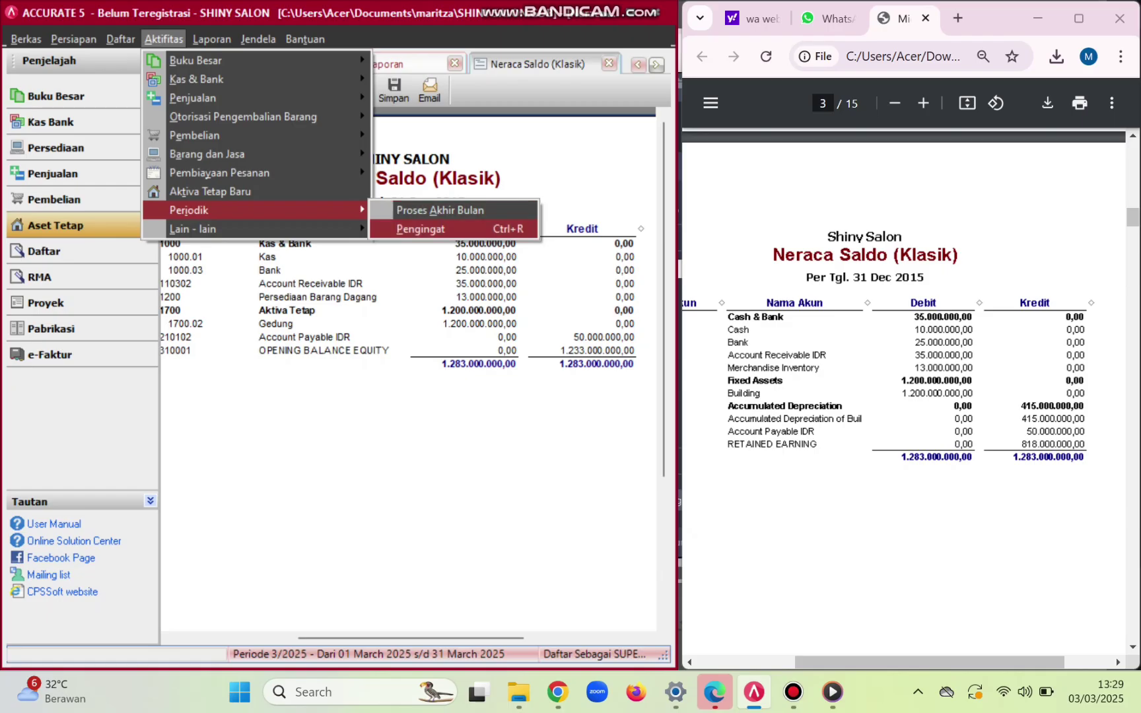
{"action": "key", "text": "Return"}
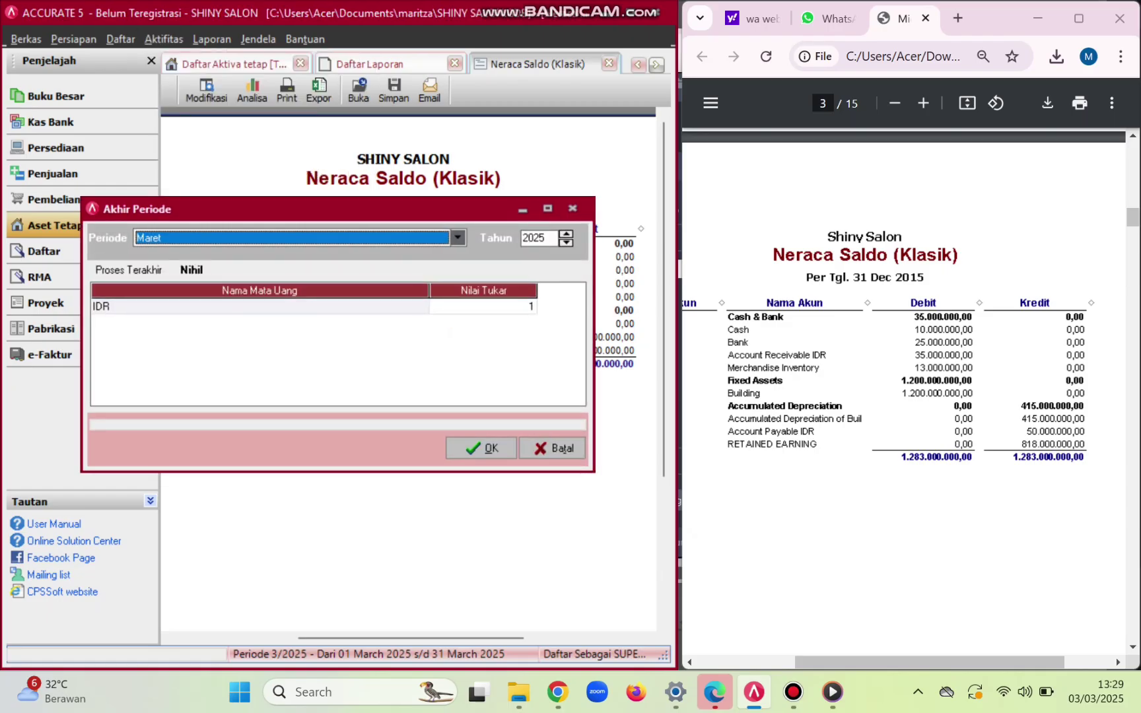
- Run the month-end process for Desember 2015 and dismiss the completion message
{"action": "key", "text": "alt+Down"}
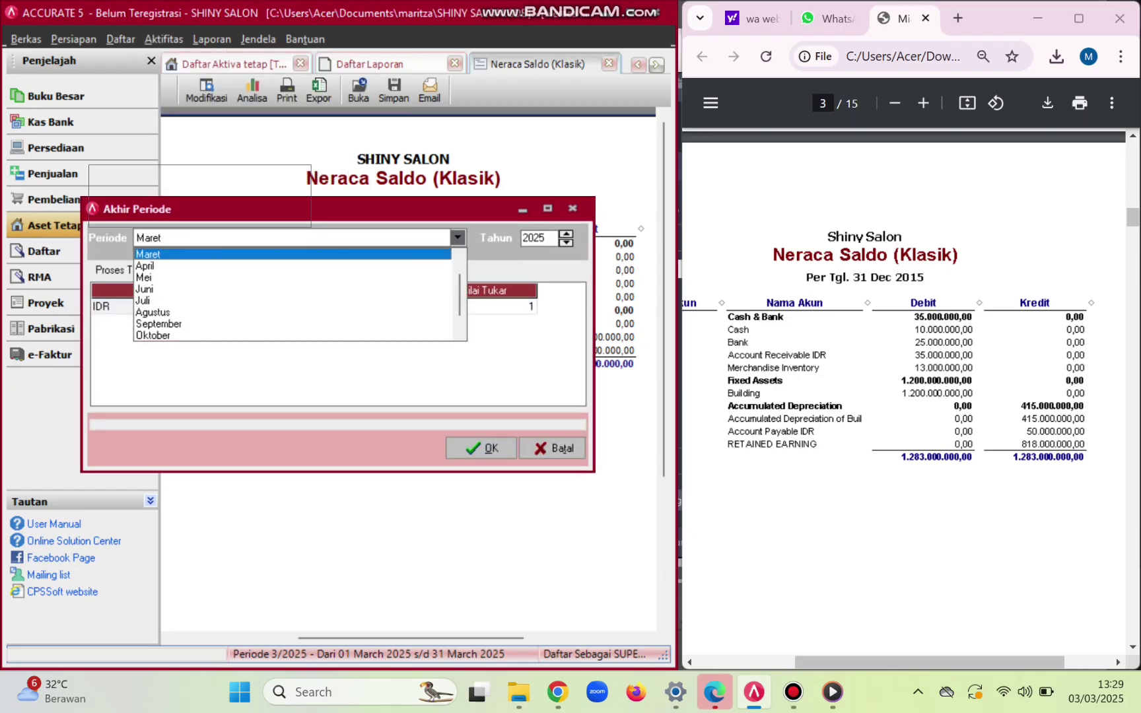
{"action": "key", "text": "Down"}
{"action": "key", "text": "Down"}
{"action": "key", "text": "Down"}
{"action": "key", "text": "Down"}
{"action": "key", "text": "Down"}
{"action": "key", "text": "Down"}
{"action": "key", "text": "Down"}
{"action": "key", "text": "Down"}
{"action": "key", "text": "Down"}
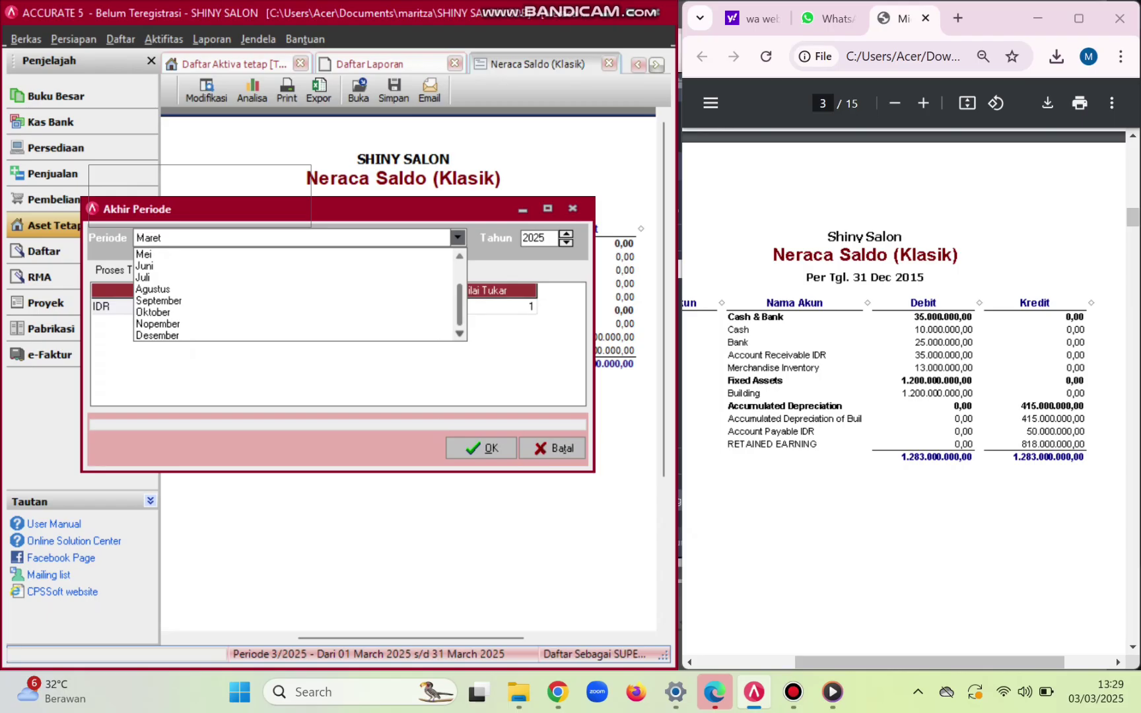
{"action": "key", "text": "Return"}
{"action": "key", "text": "Tab"}
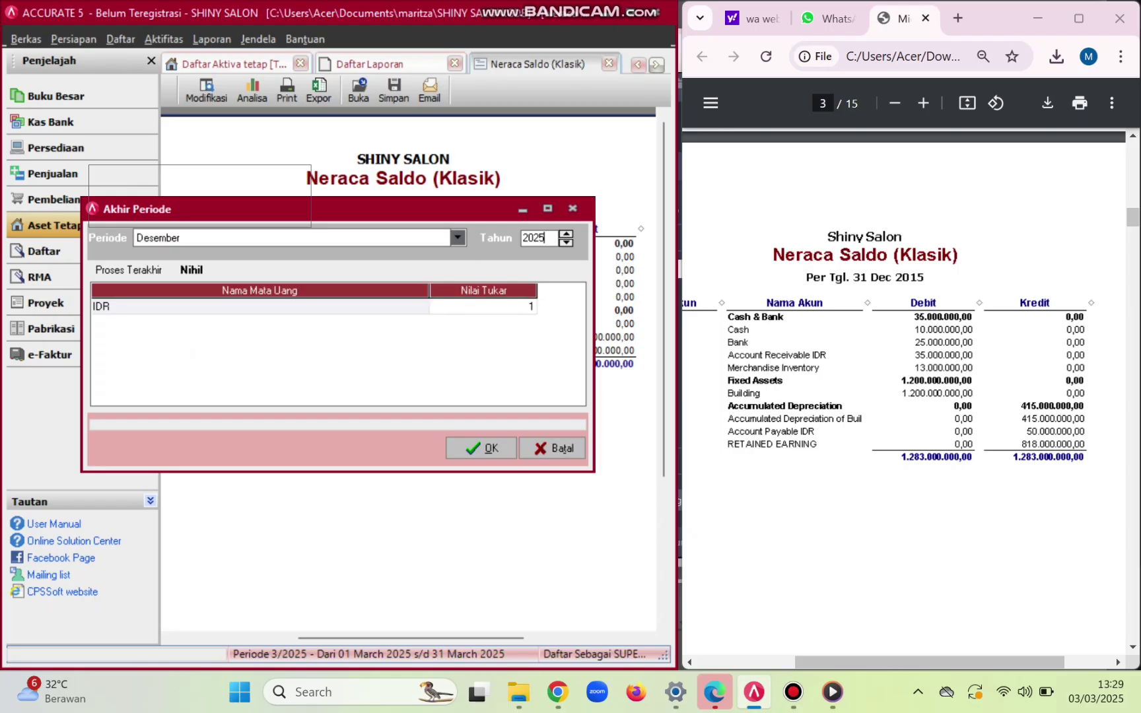
{"action": "key", "text": "BackSpace"}
{"action": "key", "text": "BackSpace"}
{"action": "type", "text": "15"}
{"action": "key", "text": "Return"}
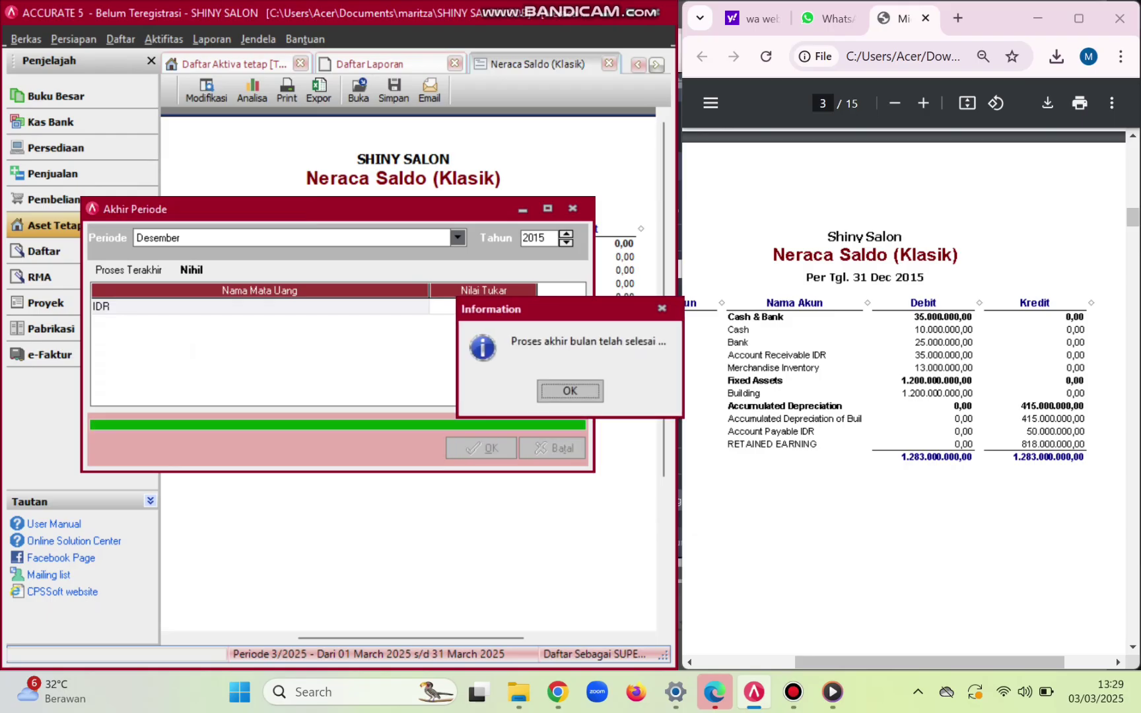
{"action": "key", "text": "Return"}
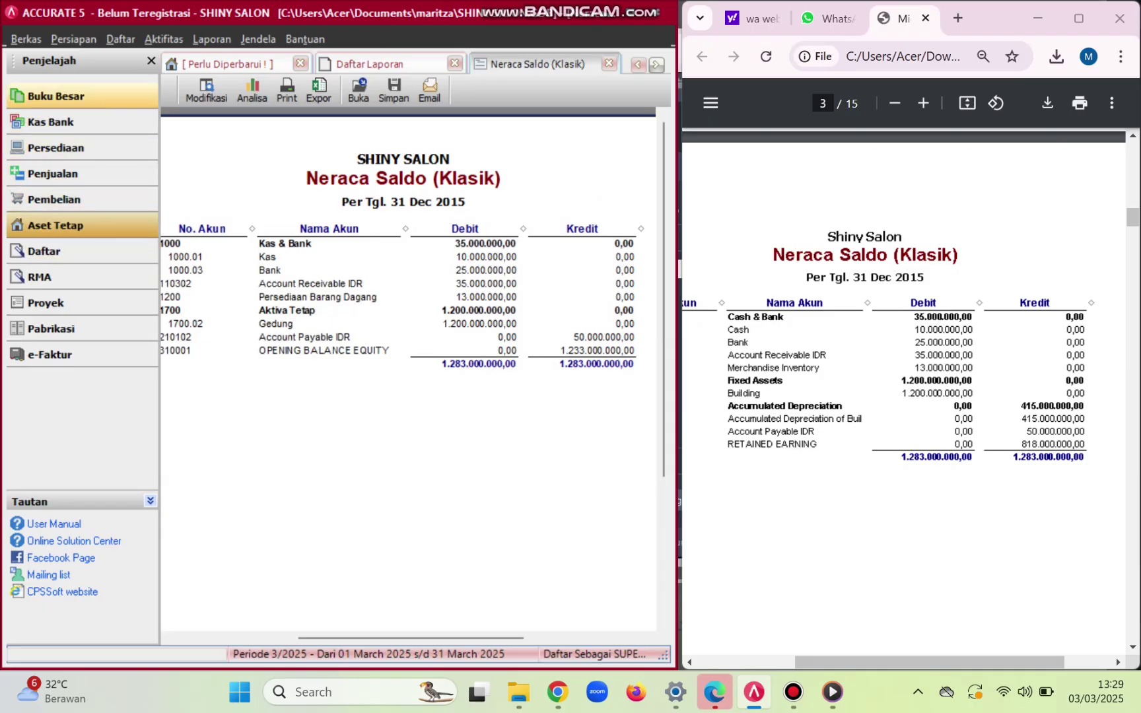
- Start a new journal voucher dated 31/12/2015 described 'Penyesuaian Opening Balance Equity'
{"action": "left_click", "coordinate": [56, 96]}
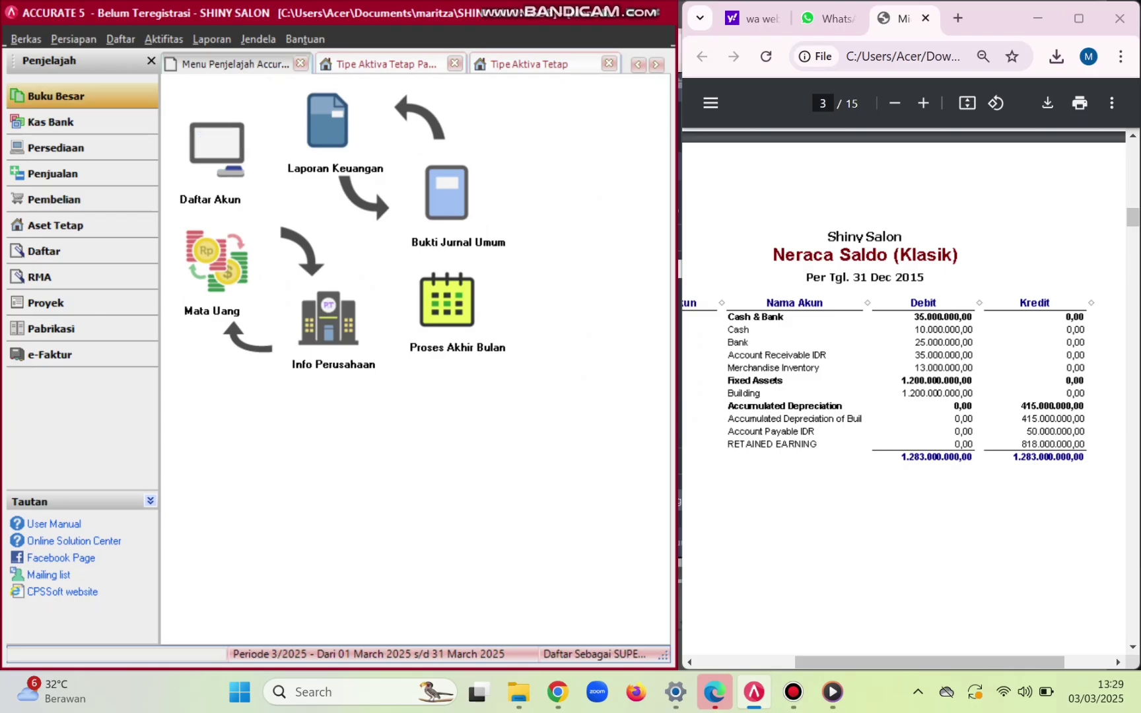
{"action": "left_click", "coordinate": [447, 192]}
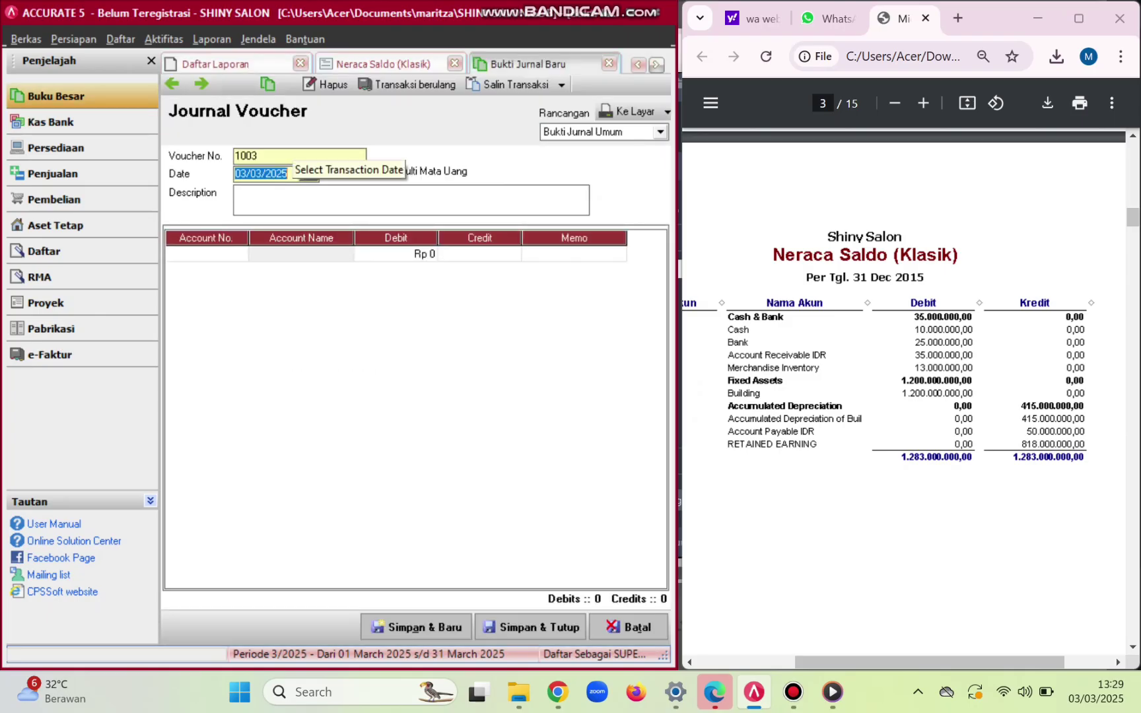
{"action": "key", "text": "Delete"}
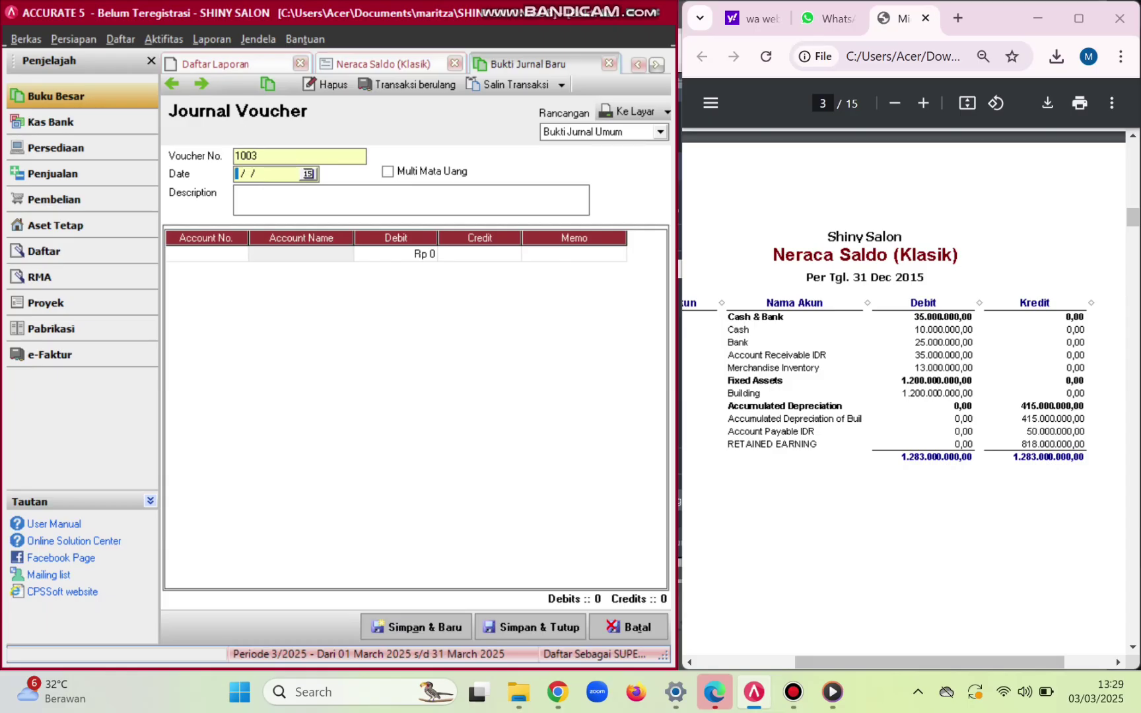
{"action": "type", "text": "31/12/2015"}
{"action": "left_click", "coordinate": [238, 192]}
{"action": "key", "text": "Caps_Lock"}
{"action": "type", "text": "P"}
{"action": "key", "text": "Caps_Lock"}
{"action": "type", "text": "enyesuaian"}
{"action": "key", "text": "Caps_Lock"}
{"action": "type", "text": "O"}
{"action": "key", "text": "Caps_Lock"}
{"action": "type", "text": "pen"}
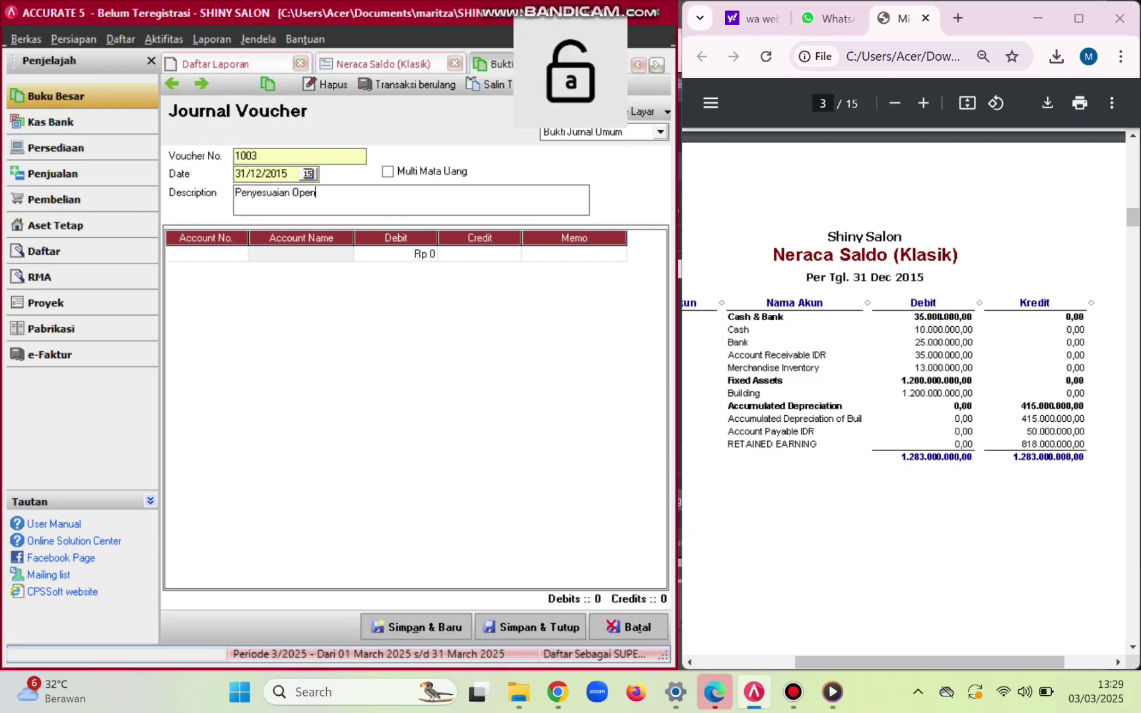
{"action": "type", "text": "ing"}
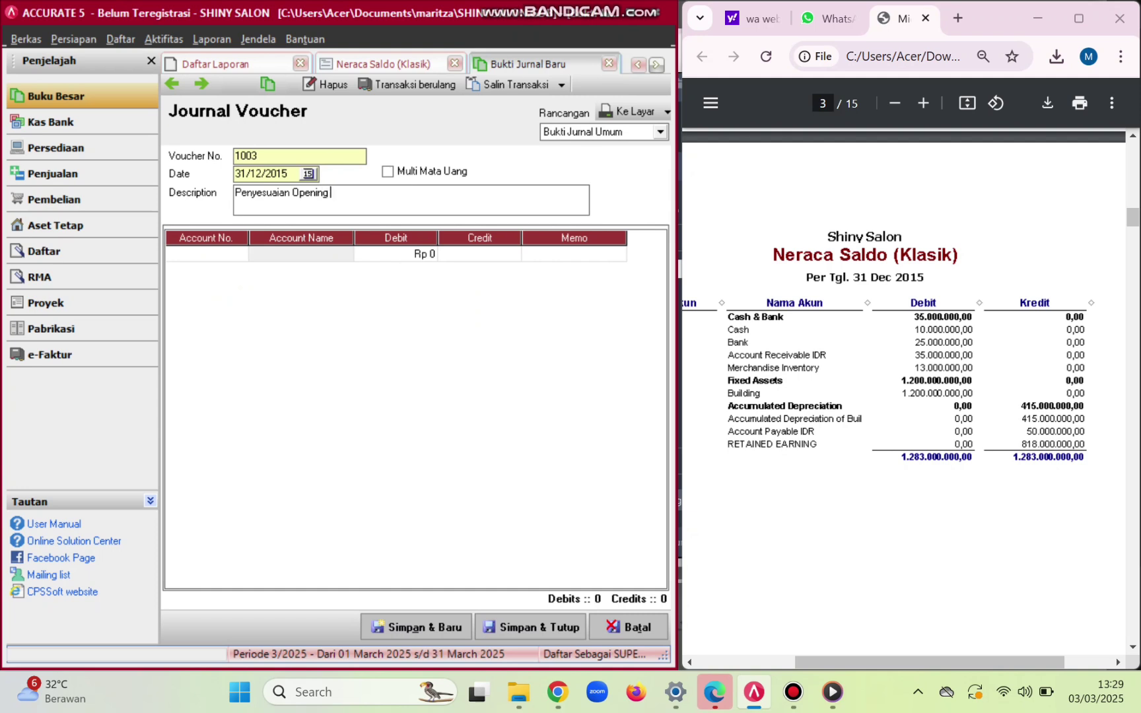
{"action": "key", "text": "Caps_Lock"}
{"action": "type", "text": "B"}
{"action": "key", "text": "Caps_Lock"}
{"action": "type", "text": "alance"}
{"action": "key", "text": "Caps_Lock"}
{"action": "type", "text": "Q"}
{"action": "key", "text": "BackSpace"}
{"action": "type", "text": "W"}
{"action": "key", "text": "Caps_Lock"}
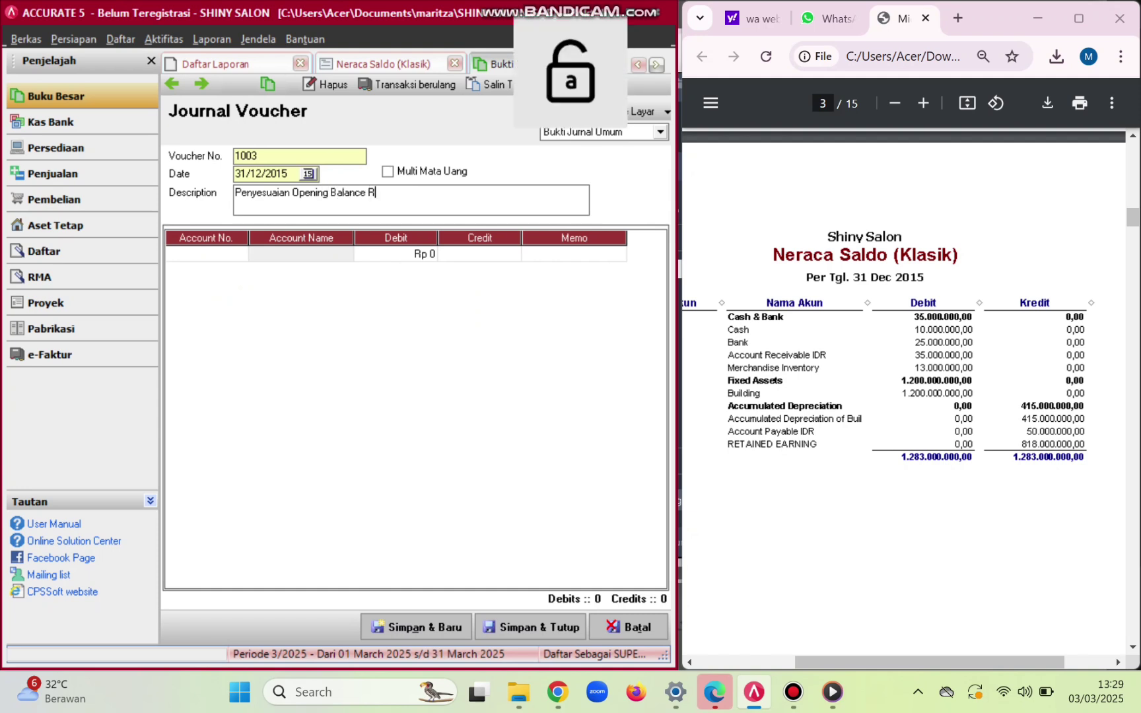
{"action": "key", "text": "BackSpace"}
{"action": "key", "text": "Caps_Lock"}
{"action": "type", "text": "E"}
{"action": "key", "text": "Caps_Lock"}
{"action": "type", "text": "quity"}
- Debit OPENING BALANCE EQUITY (310001) for 818000000 on the first journal line
{"action": "left_click", "coordinate": [207, 254]}
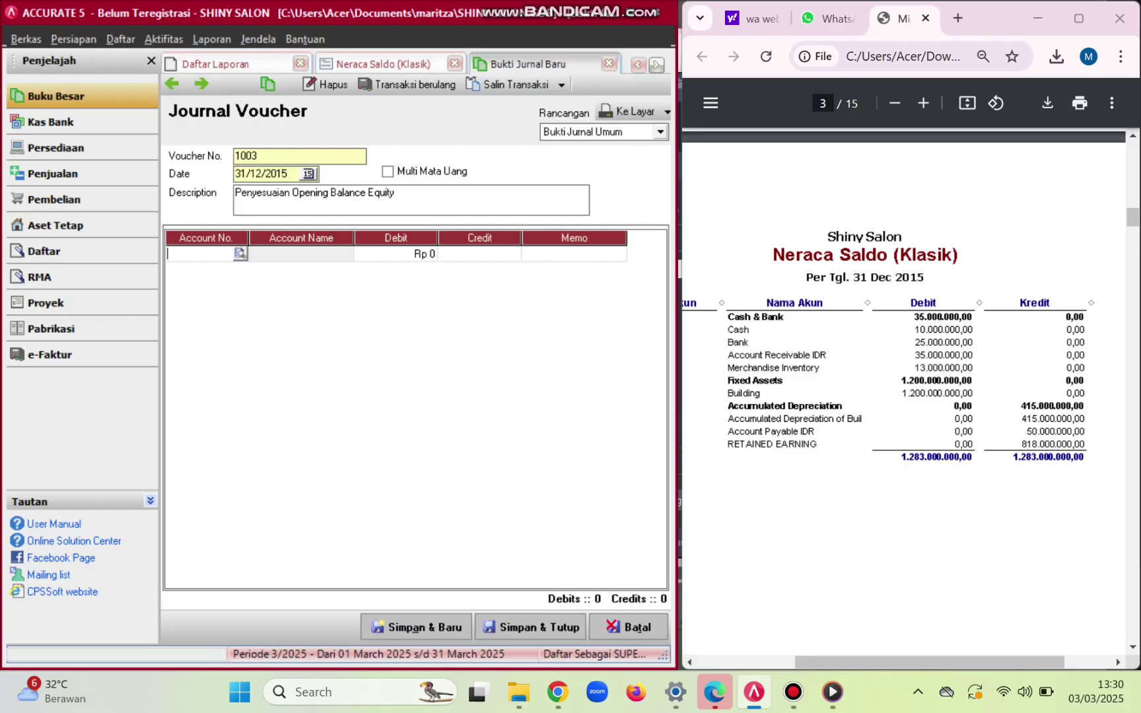
{"action": "left_click", "coordinate": [240, 254]}
{"action": "left_click", "coordinate": [522, 236]}
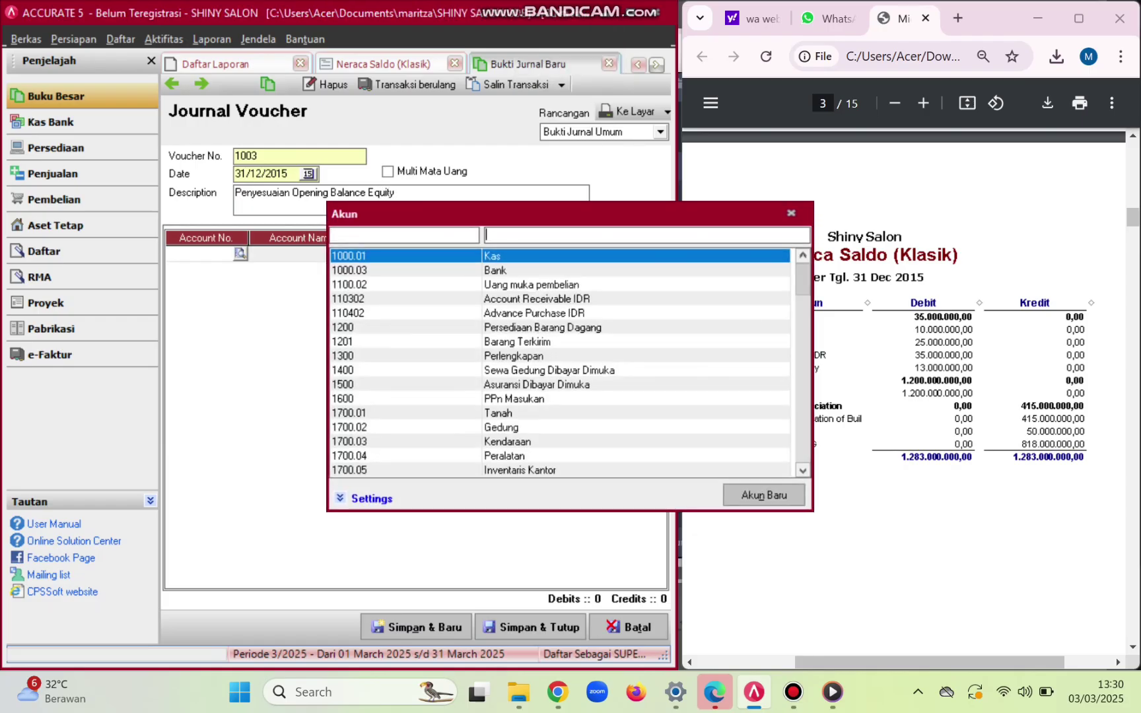
{"action": "type", "text": "op"}
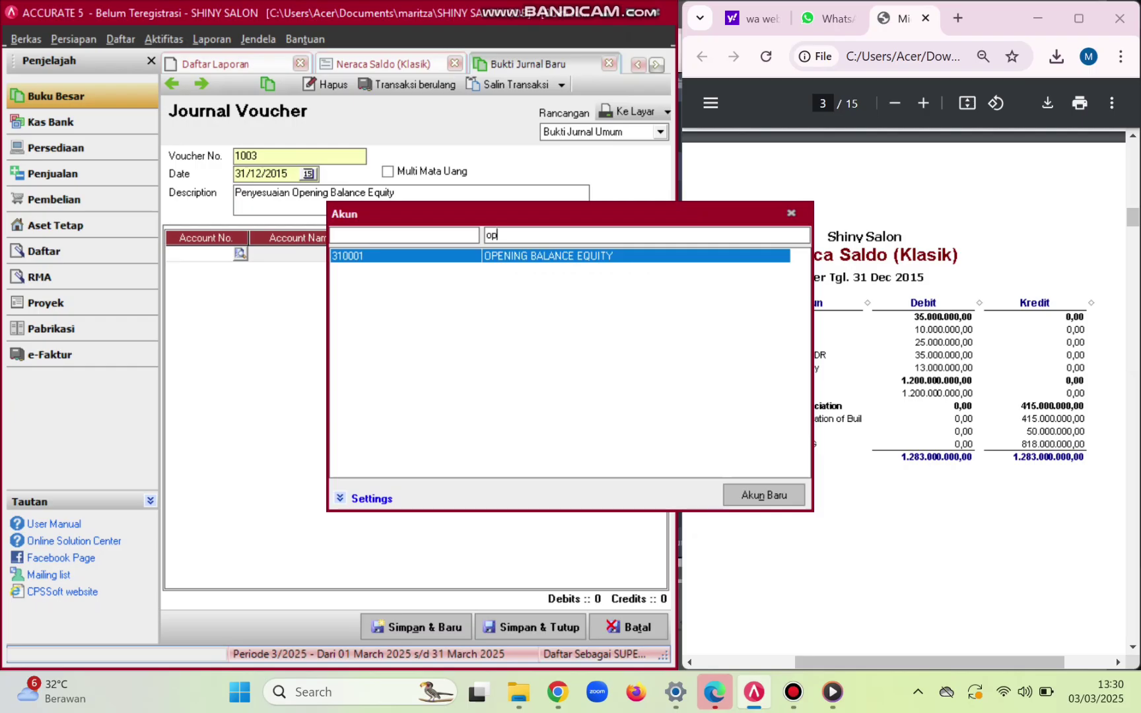
{"action": "key", "text": "Return"}
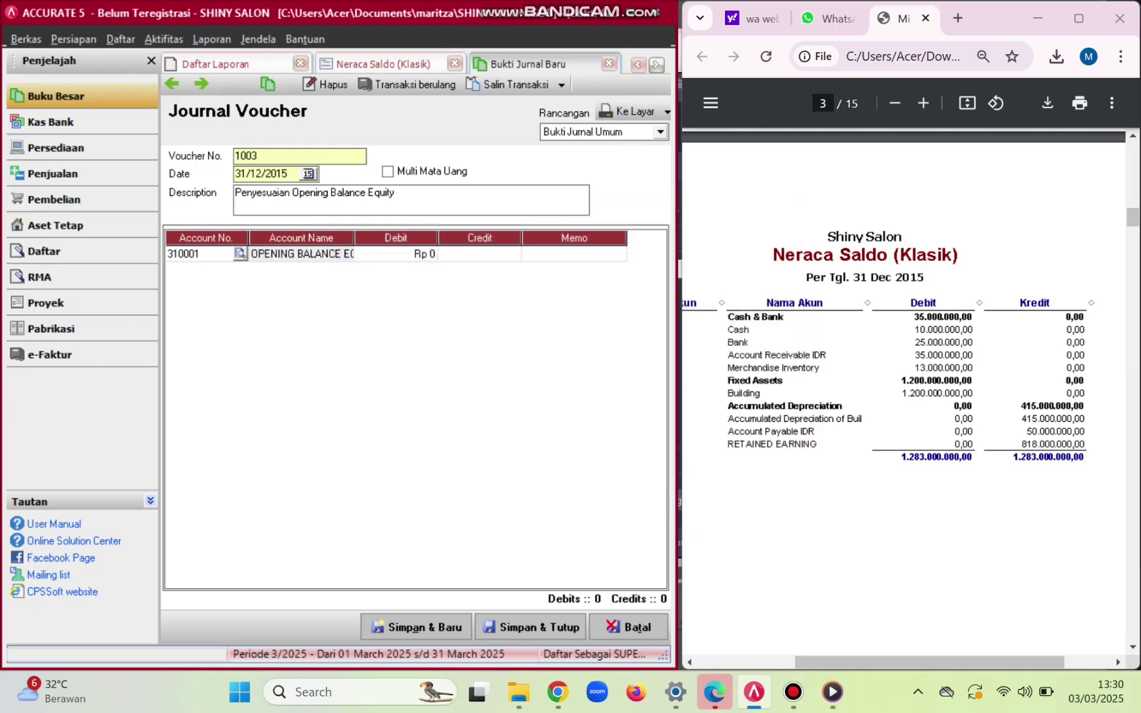
{"action": "key", "text": "Tab"}
{"action": "type", "text": "08"}
{"action": "key", "text": "BackSpace"}
{"action": "key", "text": "BackSpace"}
{"action": "type", "text": "818000000"}
{"action": "key", "text": "Tab"}
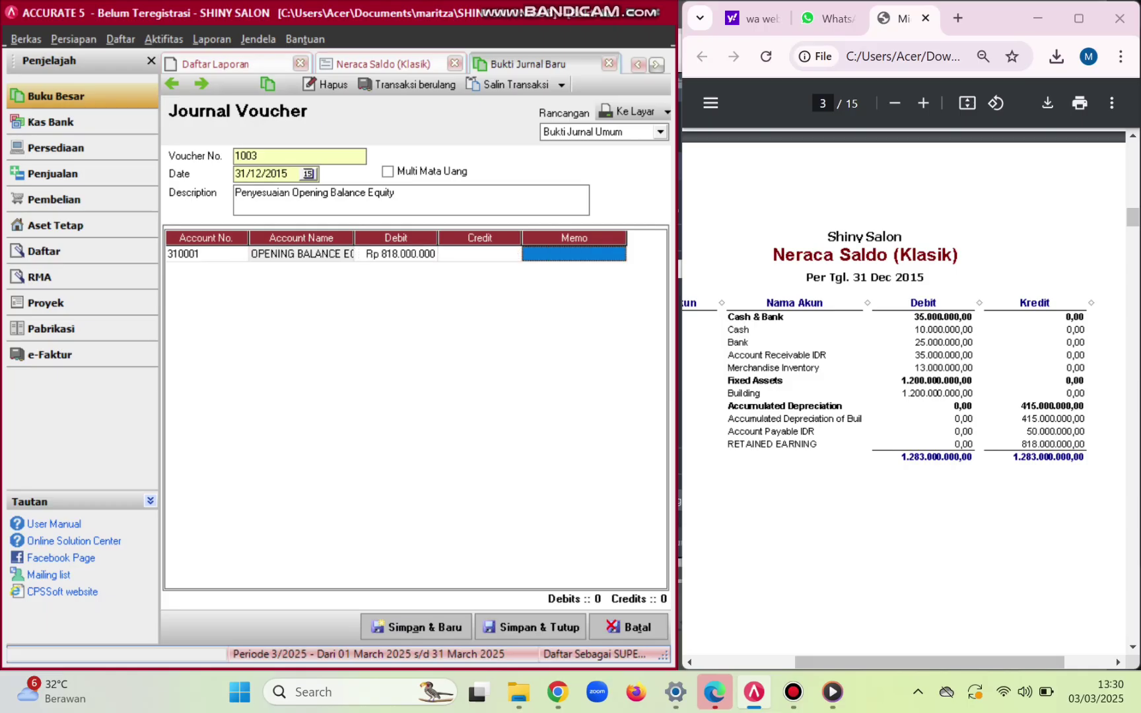
- Put RETAINED EARNING (320001) on the second line and save the voucher
{"action": "key", "text": "Tab"}
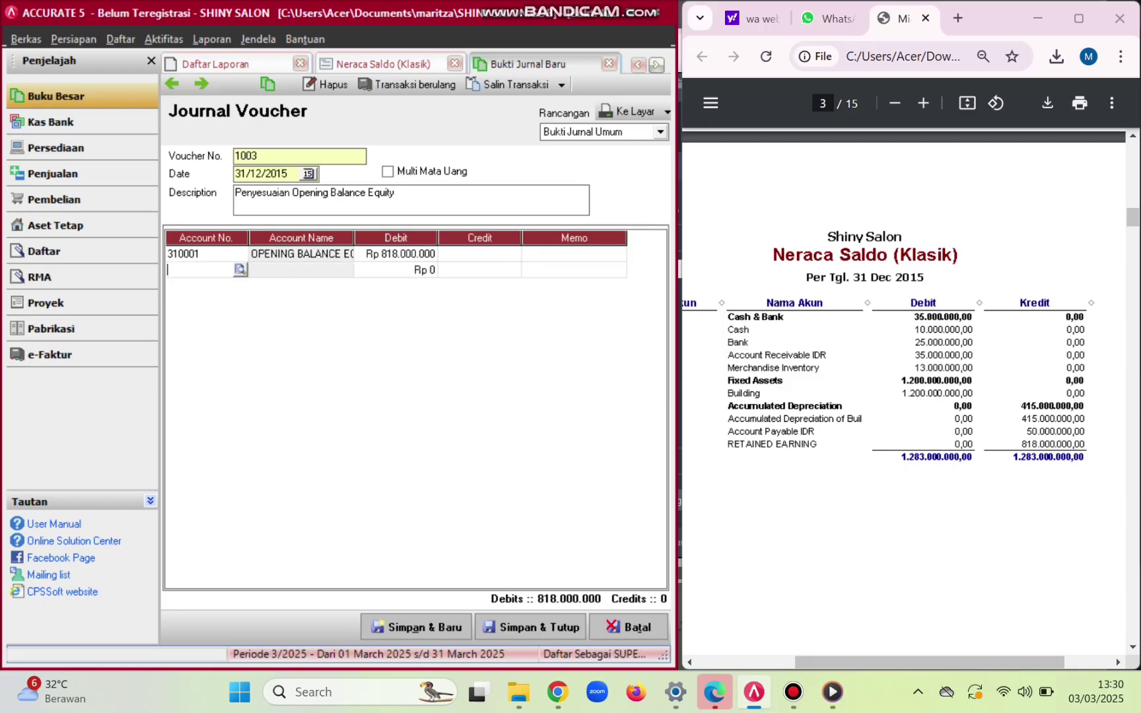
{"action": "left_click", "coordinate": [241, 270]}
{"action": "left_click", "coordinate": [515, 235]}
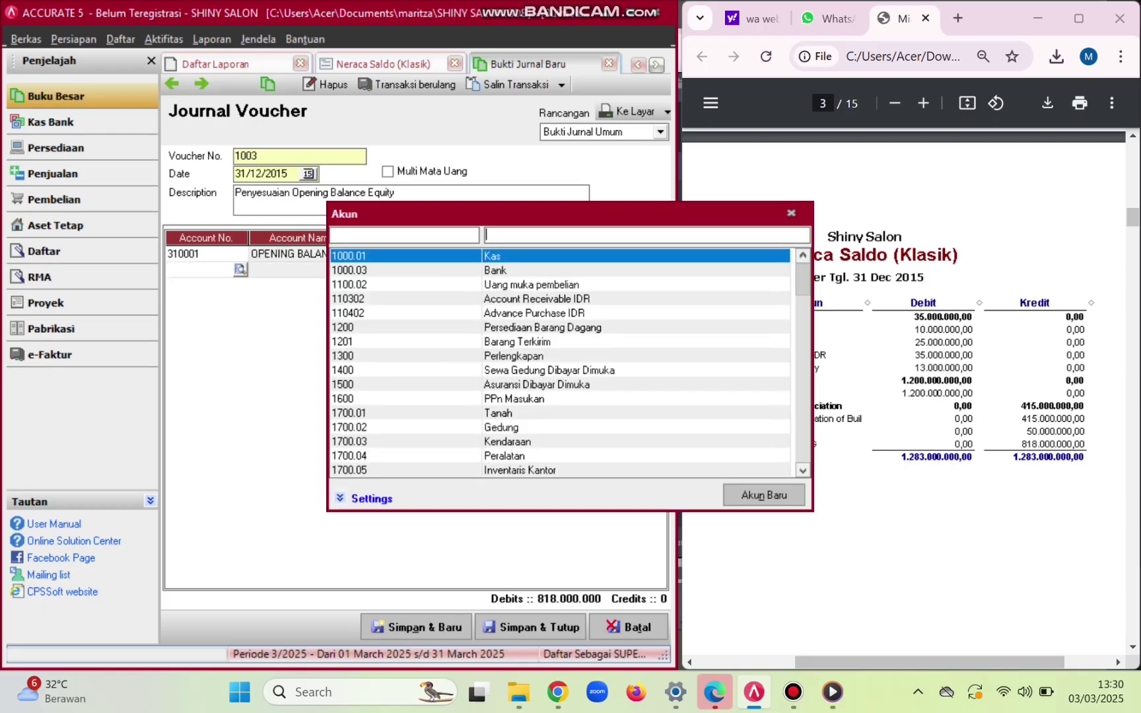
{"action": "type", "text": "ret"}
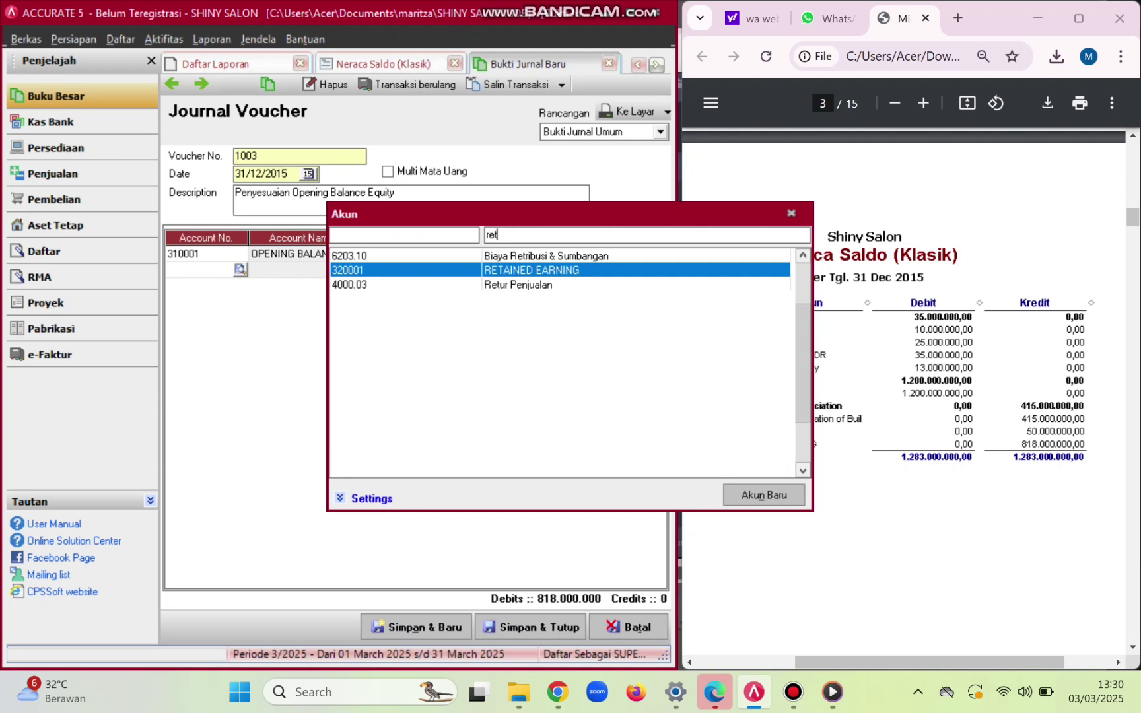
{"action": "key", "text": "Return"}
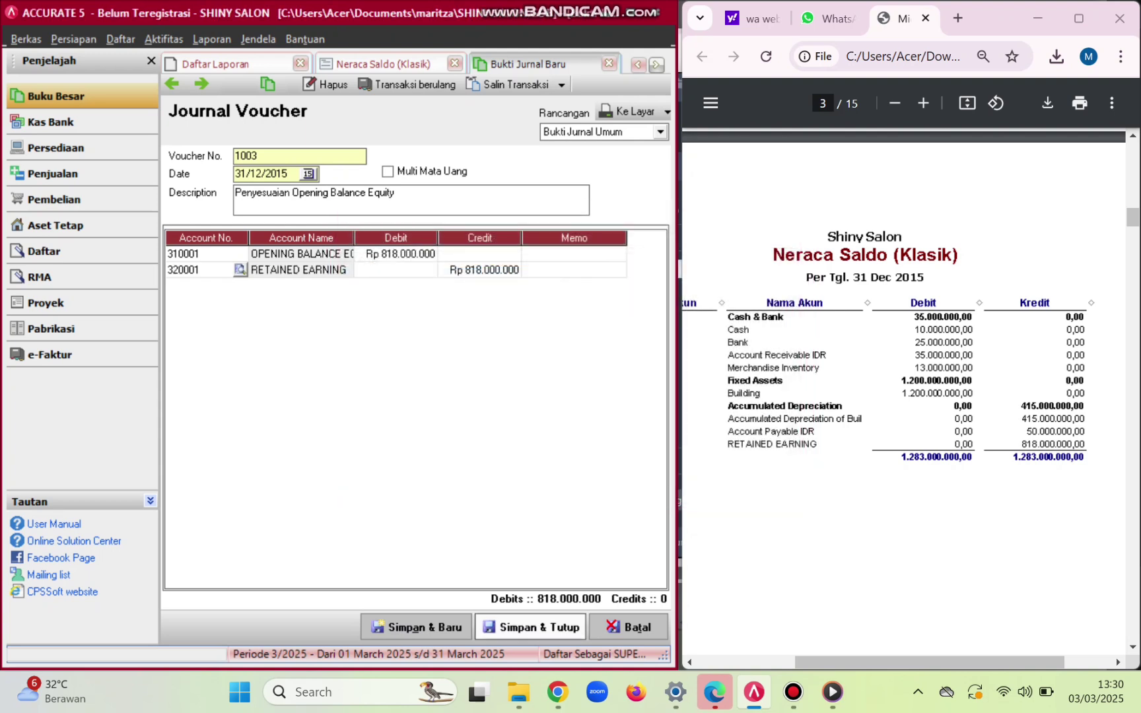
{"action": "left_click", "coordinate": [531, 627]}
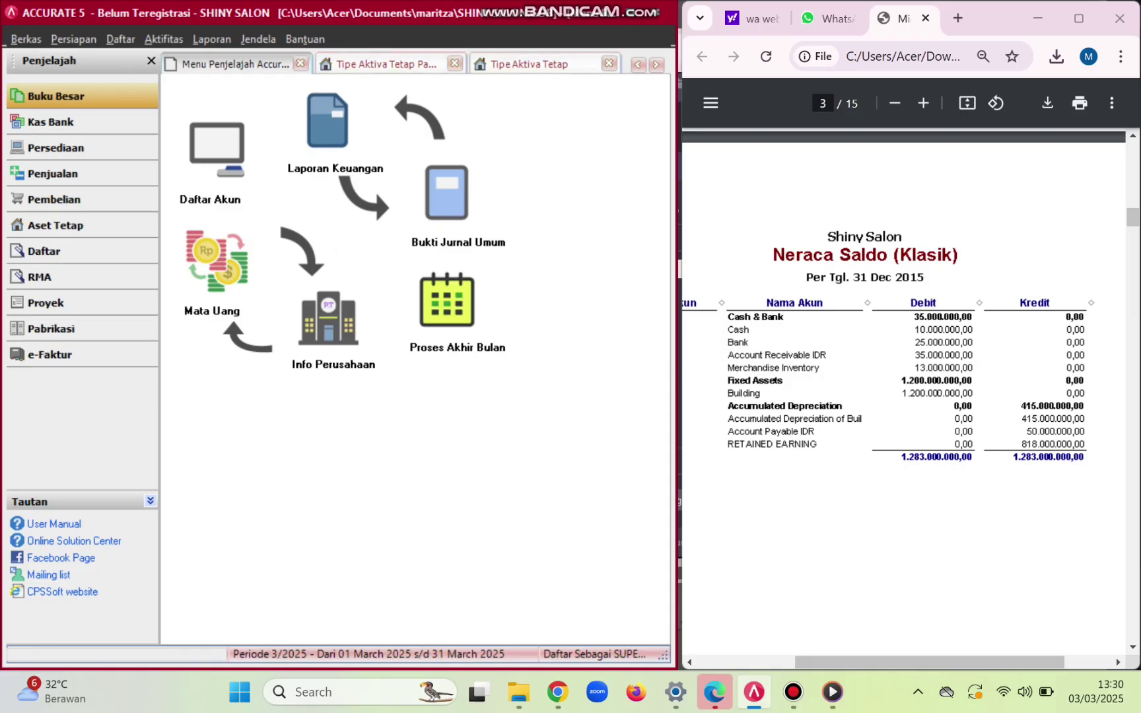
- Run the Neraca Saldo (Klasik) trial balance as of 31/12/2015 and review its totals
{"action": "left_click", "coordinate": [211, 39]}
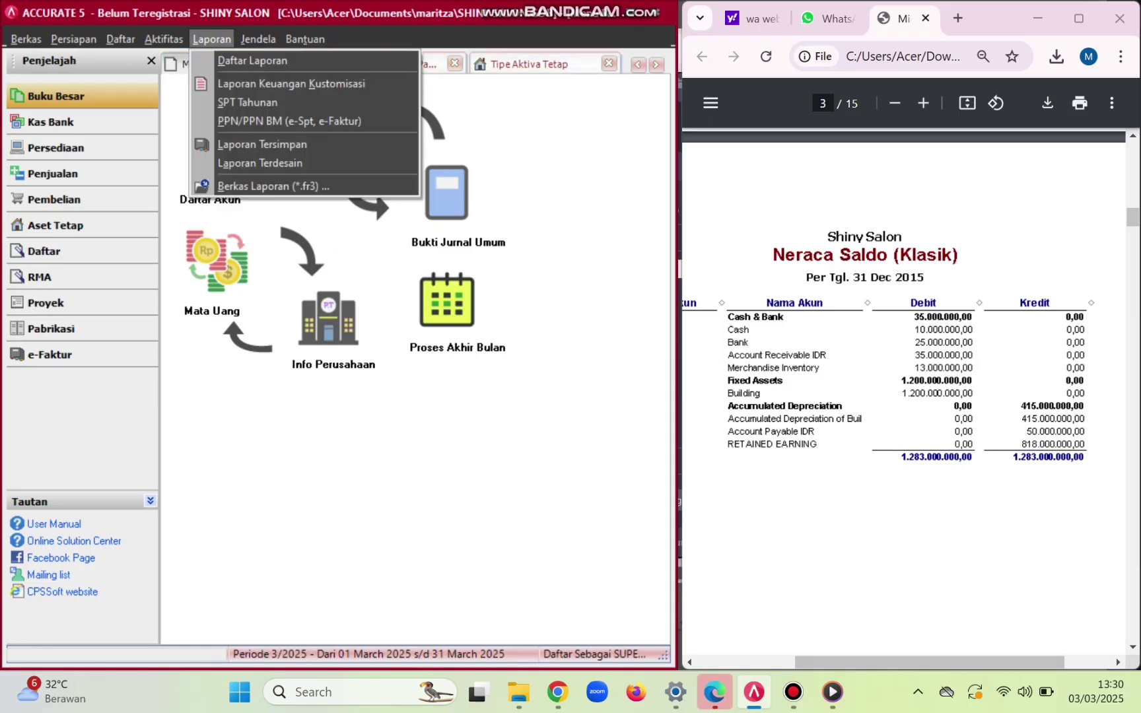
{"action": "left_click", "coordinate": [241, 58]}
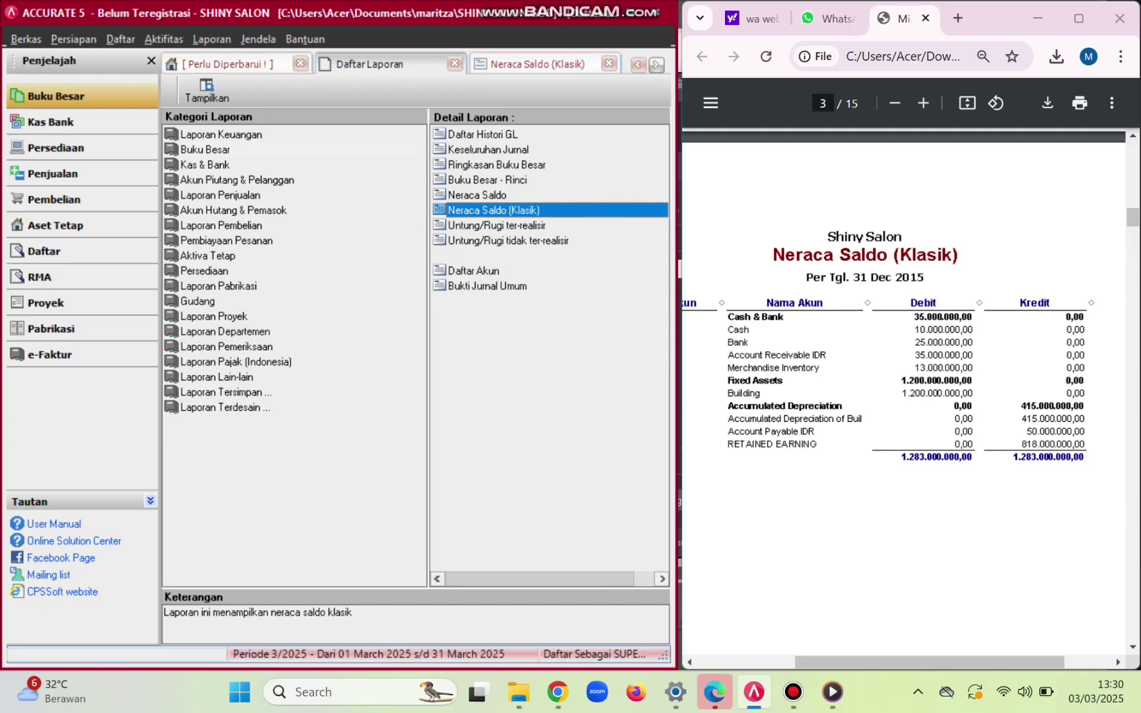
{"action": "double_click", "coordinate": [494, 211]}
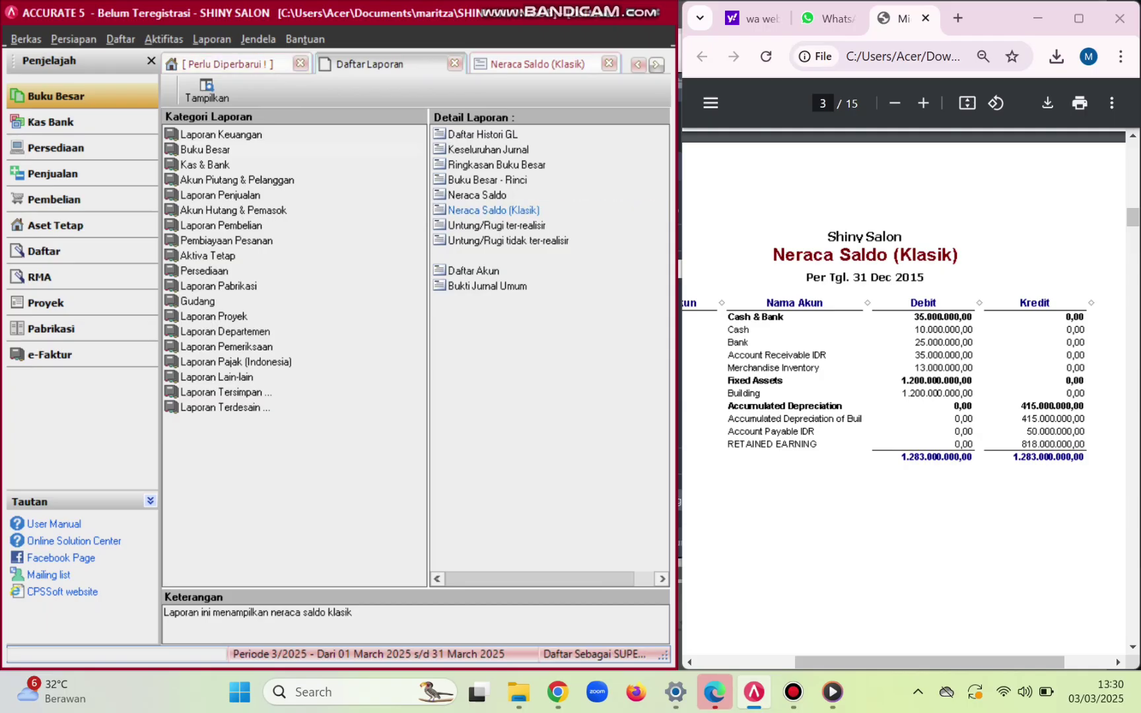
{"action": "key", "text": "BackSpace"}
{"action": "key", "text": "BackSpace"}
{"action": "key", "text": "BackSpace"}
{"action": "key", "text": "BackSpace"}
{"action": "key", "text": "BackSpace"}
{"action": "key", "text": "BackSpace"}
{"action": "key", "text": "BackSpace"}
{"action": "key", "text": "BackSpace"}
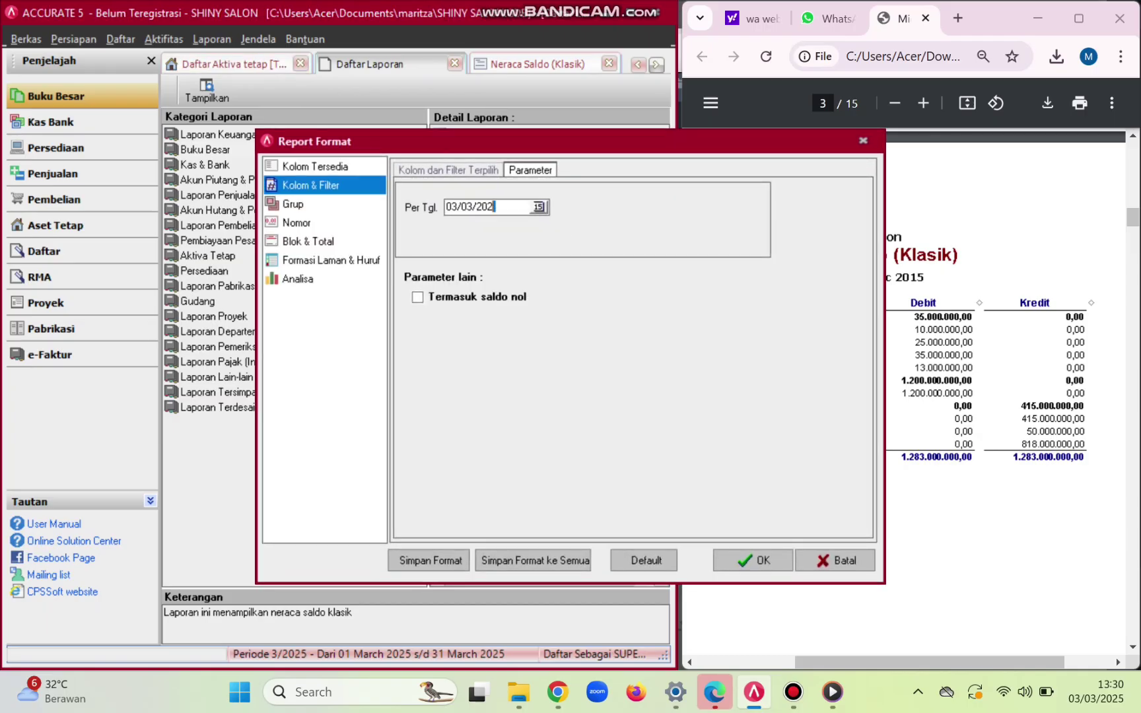
{"action": "type", "text": "31/12/2015"}
{"action": "left_click", "coordinate": [753, 560]}
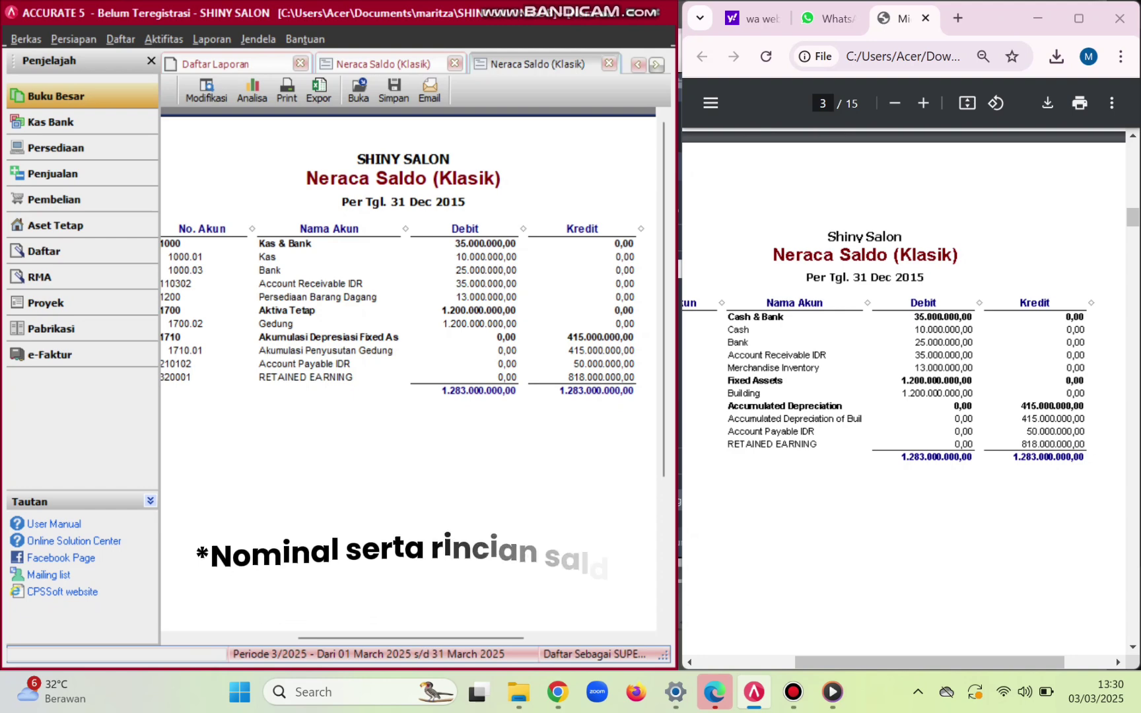
{"action": "scroll", "coordinate": [903, 396], "scroll_direction": "down", "scroll_amount": 4}
{"action": "scroll", "coordinate": [903, 396], "scroll_direction": "down", "scroll_amount": 8}
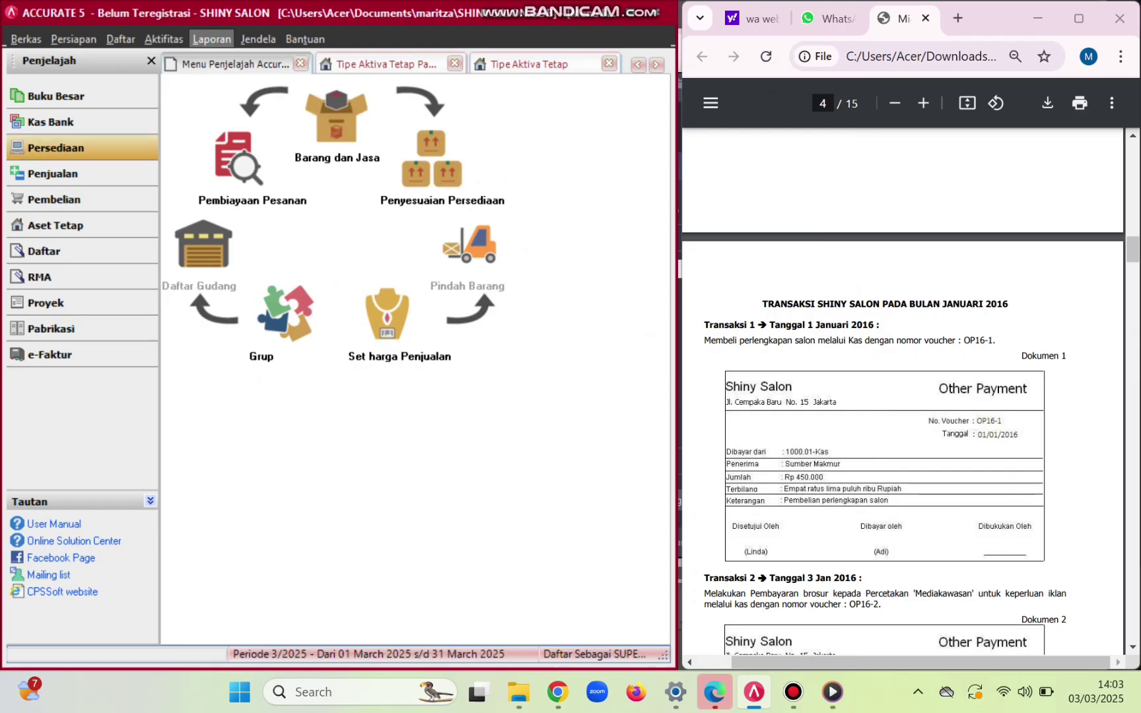
- Give item B-01 Cream Creambath tax code T for sales and purchases
{"action": "left_click", "coordinate": [337, 116]}
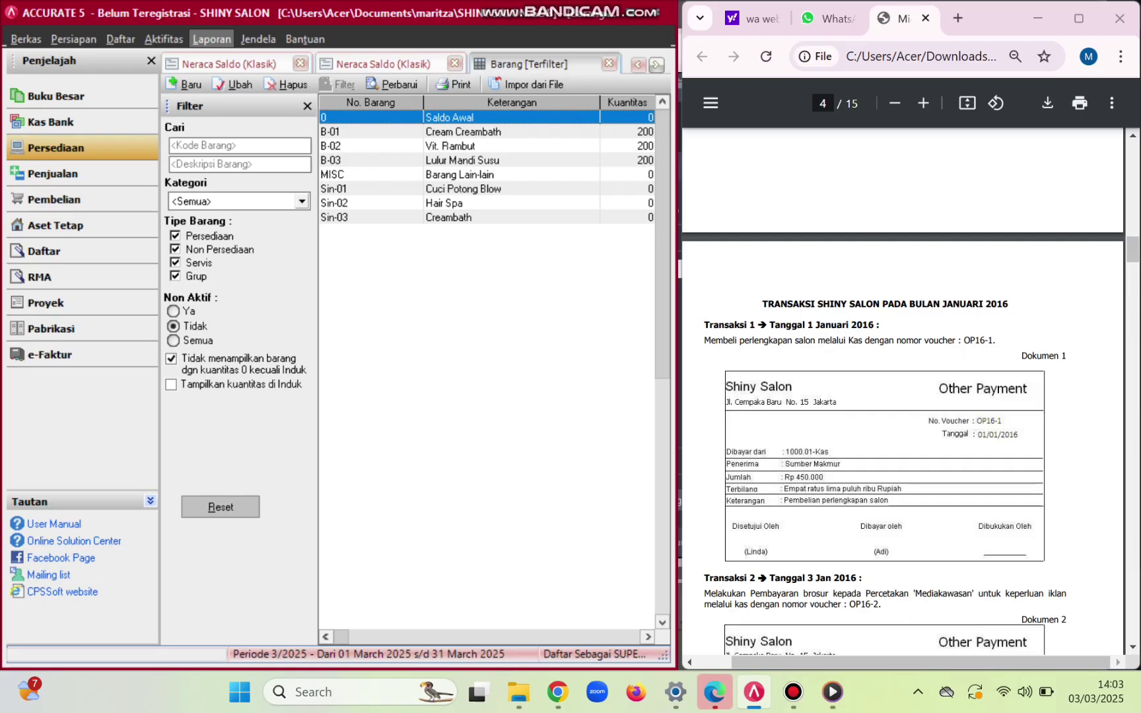
{"action": "left_click", "coordinate": [370, 131]}
{"action": "double_click", "coordinate": [370, 132]}
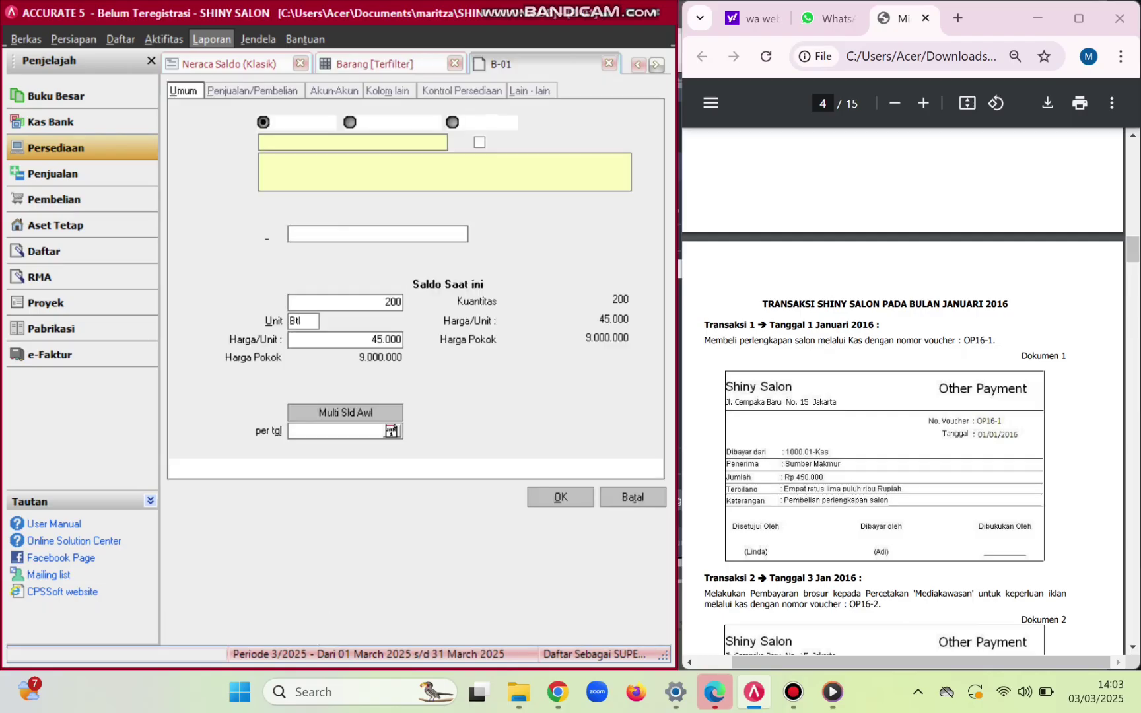
{"action": "key", "text": "ctrl+Tab"}
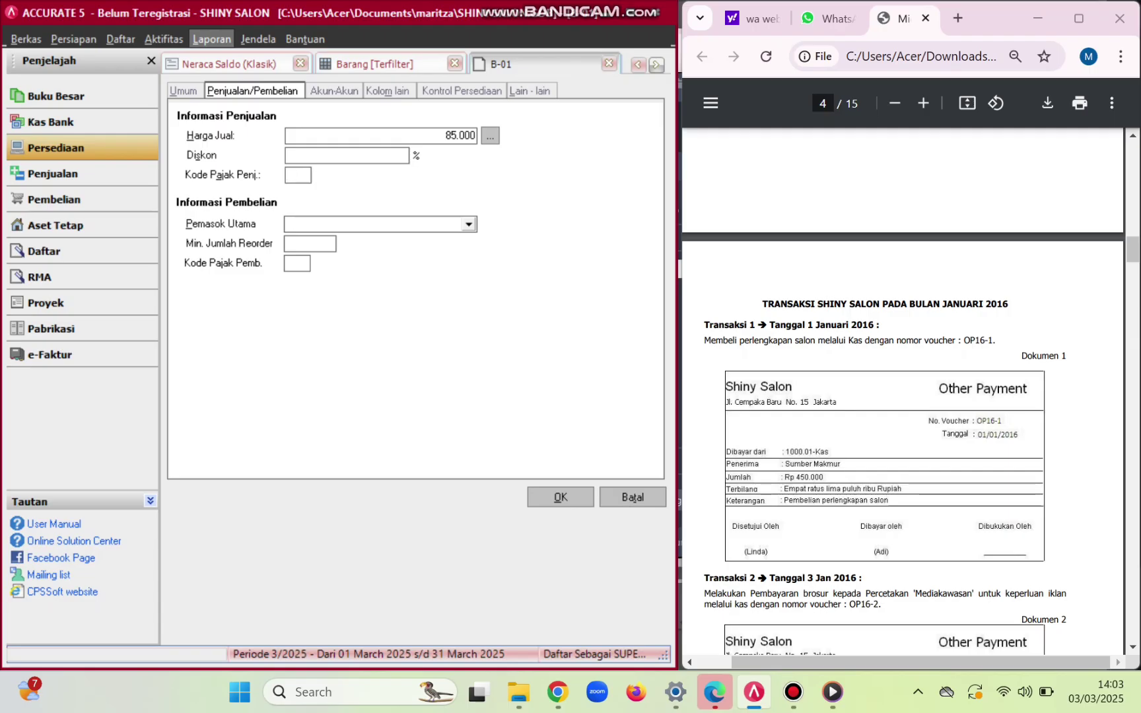
{"action": "type", "text": "TT"}
{"action": "key", "text": "Tab"}
{"action": "key", "text": "Return"}
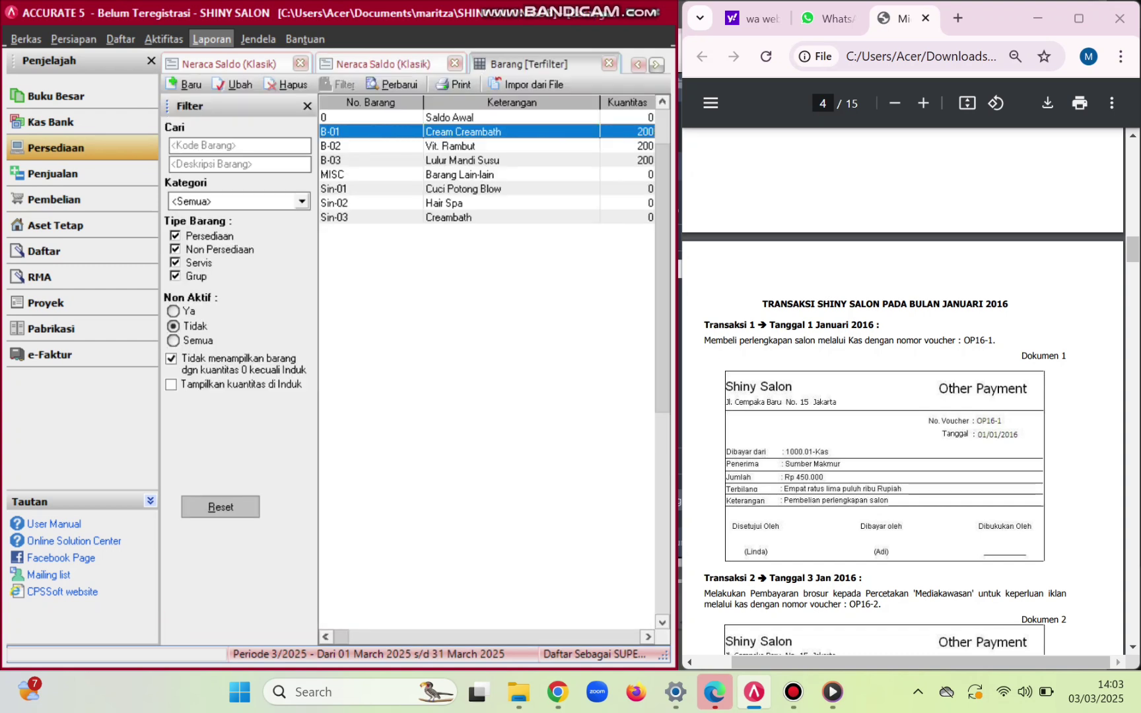
- Give items B-02 Vit. Rambut and B-03 Lulur Mandi Susu tax code T
{"action": "double_click", "coordinate": [370, 146]}
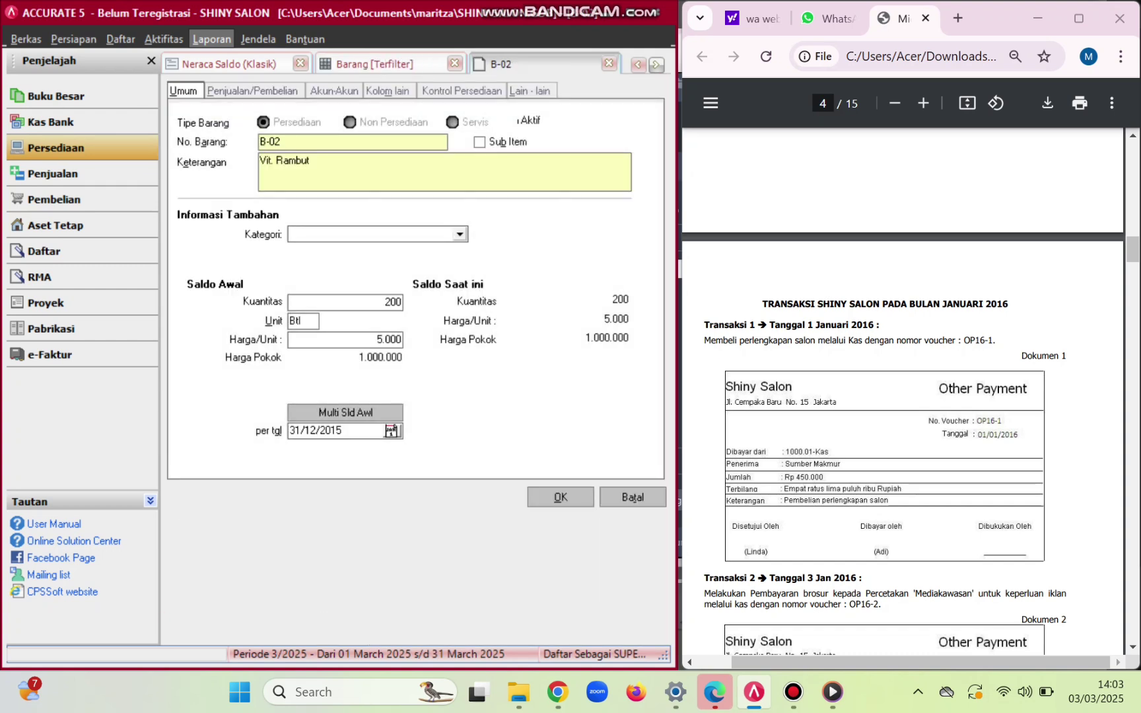
{"action": "key", "text": "ctrl+Tab"}
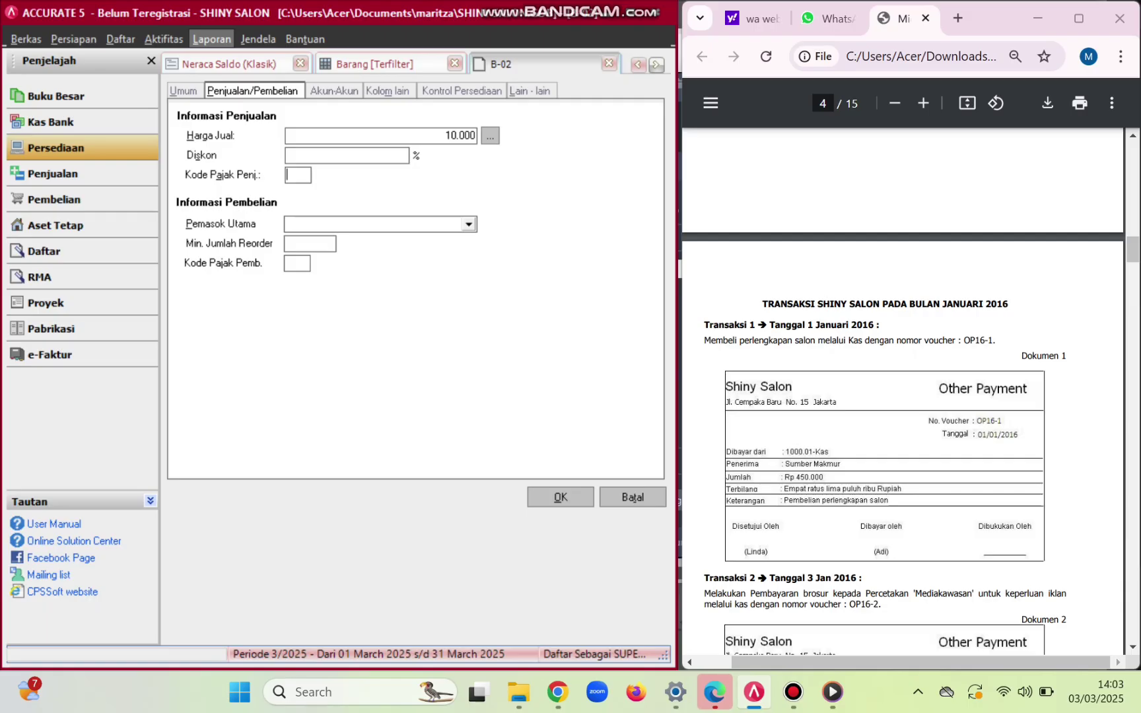
{"action": "type", "text": "TT"}
{"action": "key", "text": "Return"}
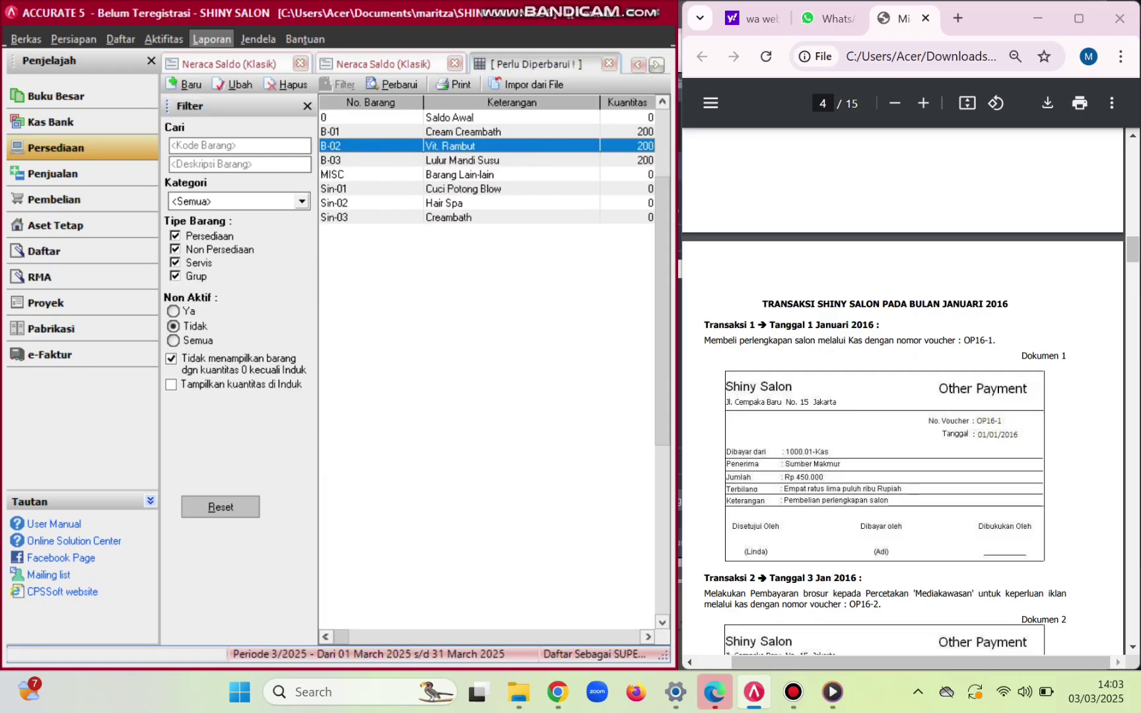
{"action": "double_click", "coordinate": [370, 159]}
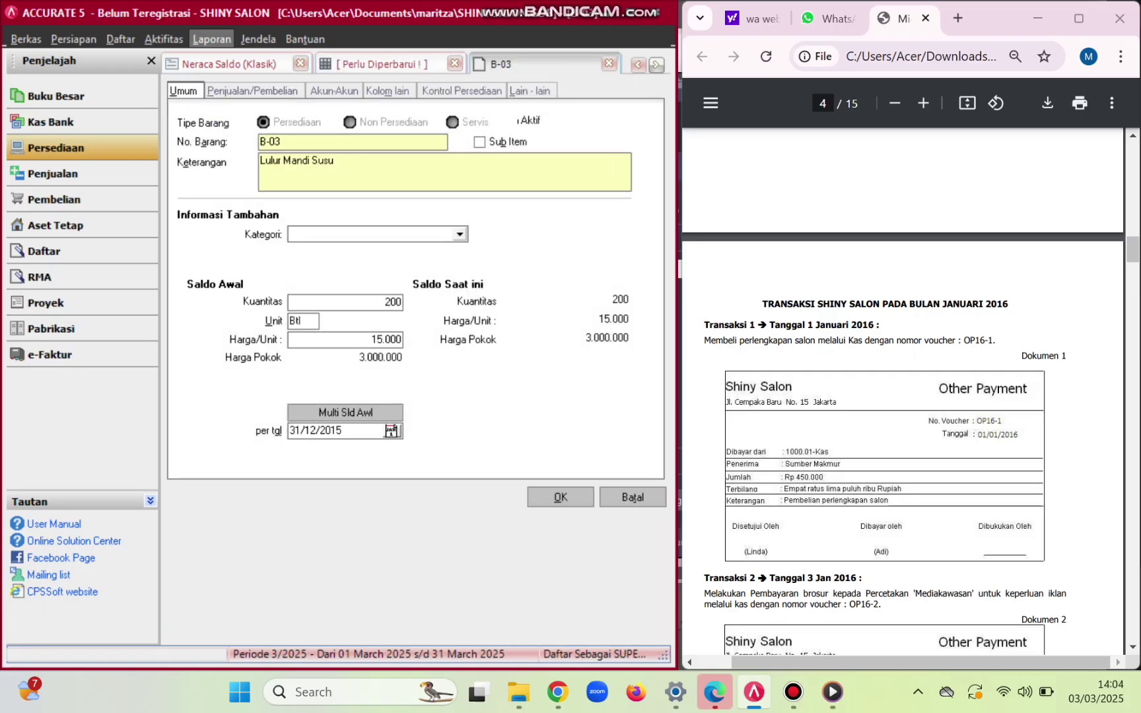
{"action": "key", "text": "ctrl+Tab"}
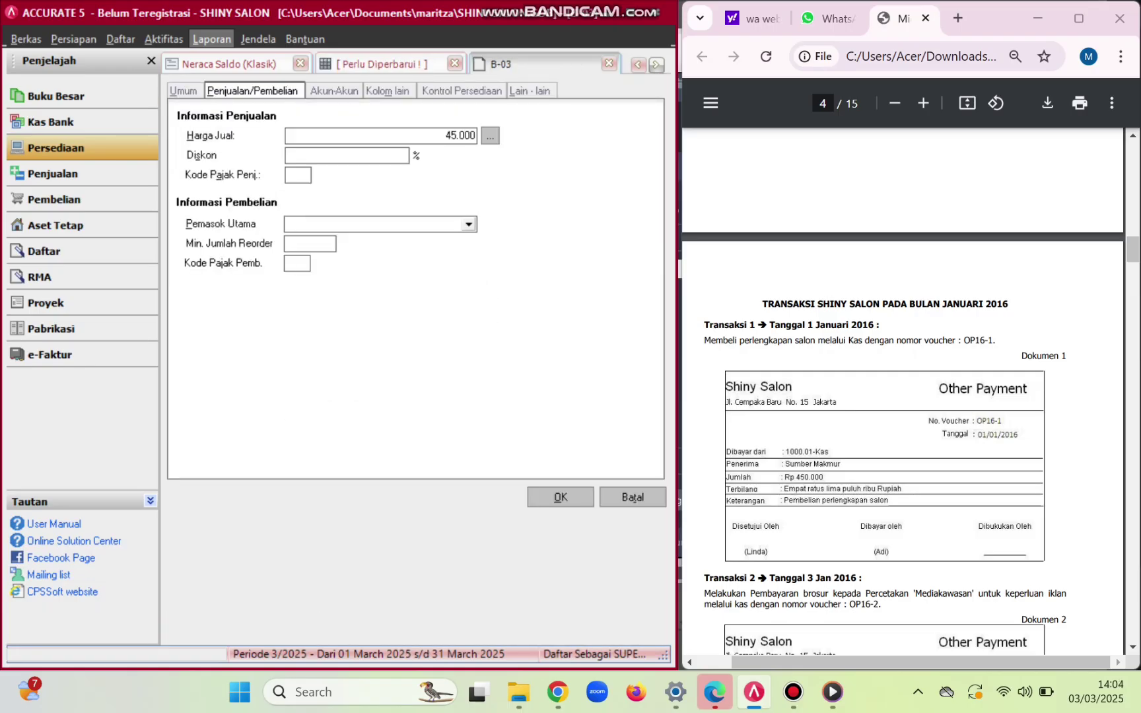
{"action": "type", "text": "TT"}
{"action": "key", "text": "Tab"}
{"action": "key", "text": "Return"}
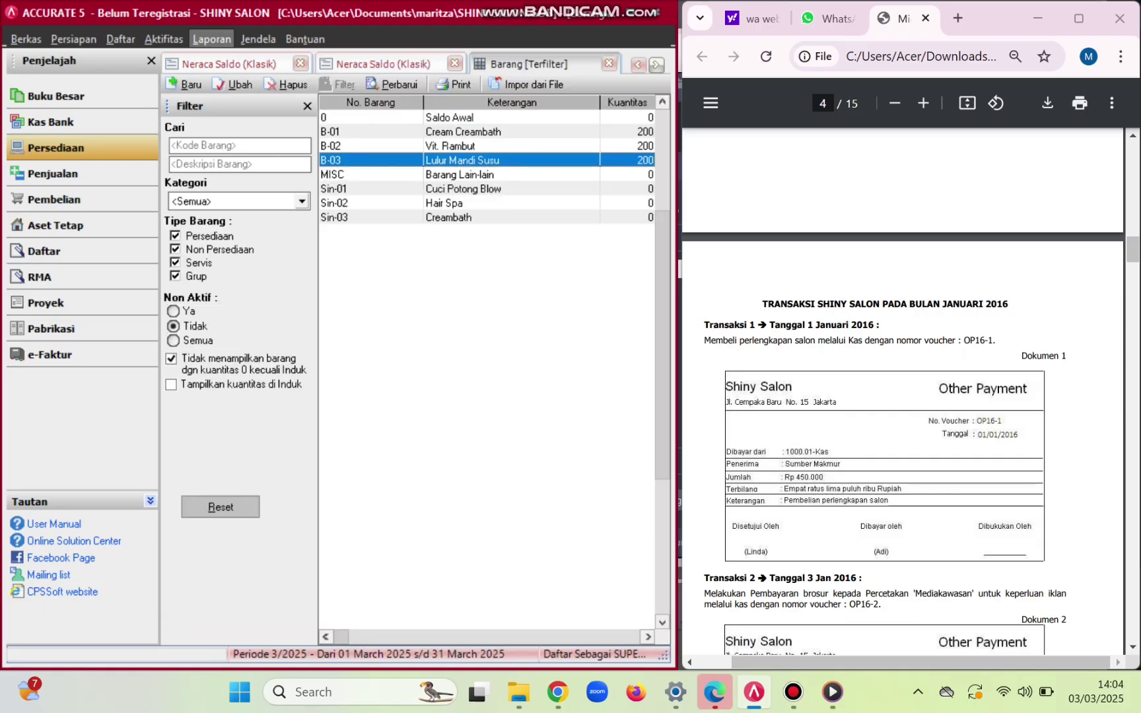
- Set the MISC item's sales and purchase tax codes to T
{"action": "double_click", "coordinate": [370, 174]}
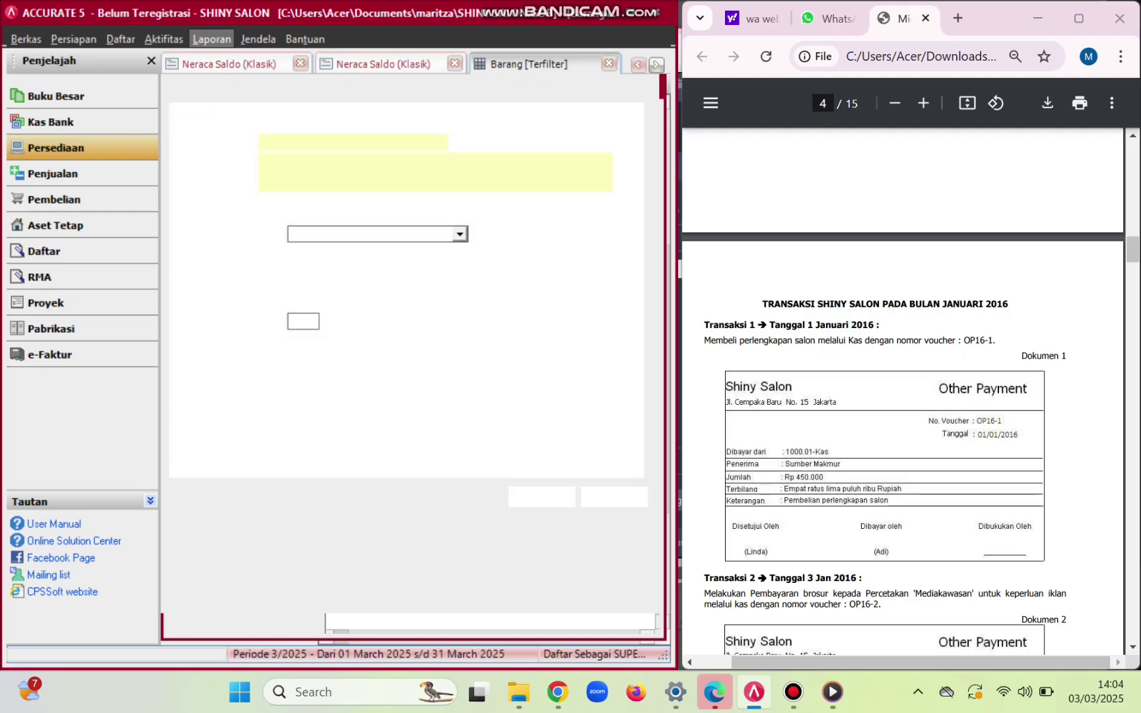
{"action": "key", "text": "ctrl+Tab"}
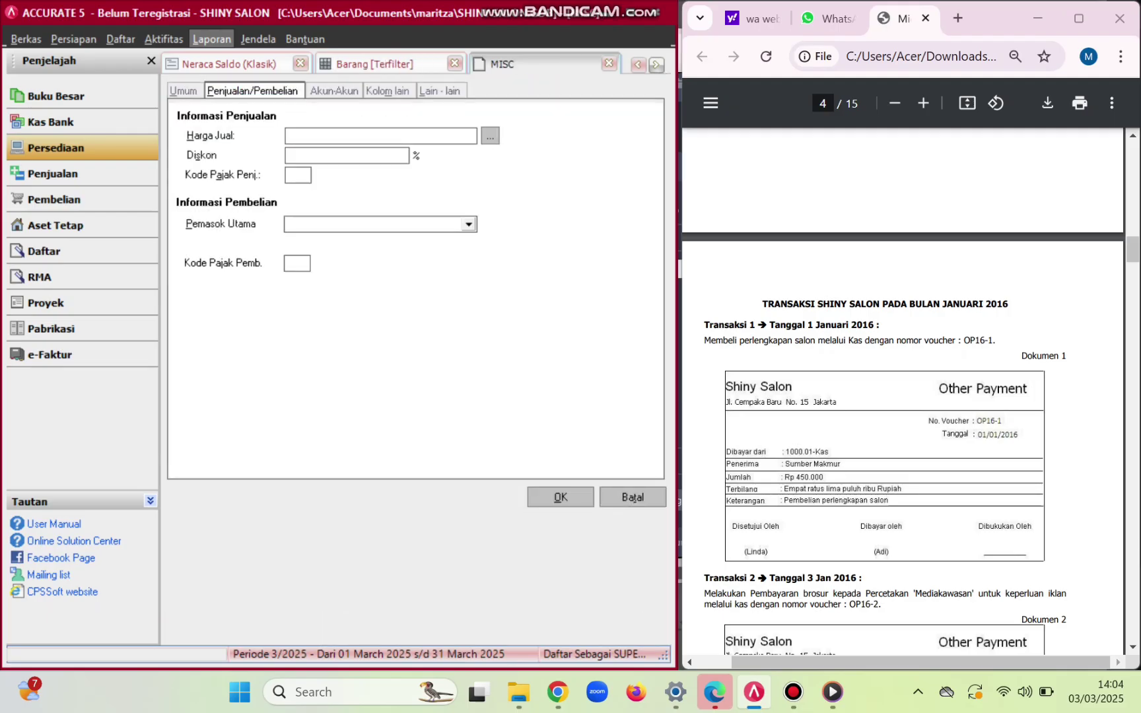
{"action": "left_click", "coordinate": [297, 175]}
{"action": "type", "text": "T"}
{"action": "left_click", "coordinate": [296, 263]}
{"action": "type", "text": "T"}
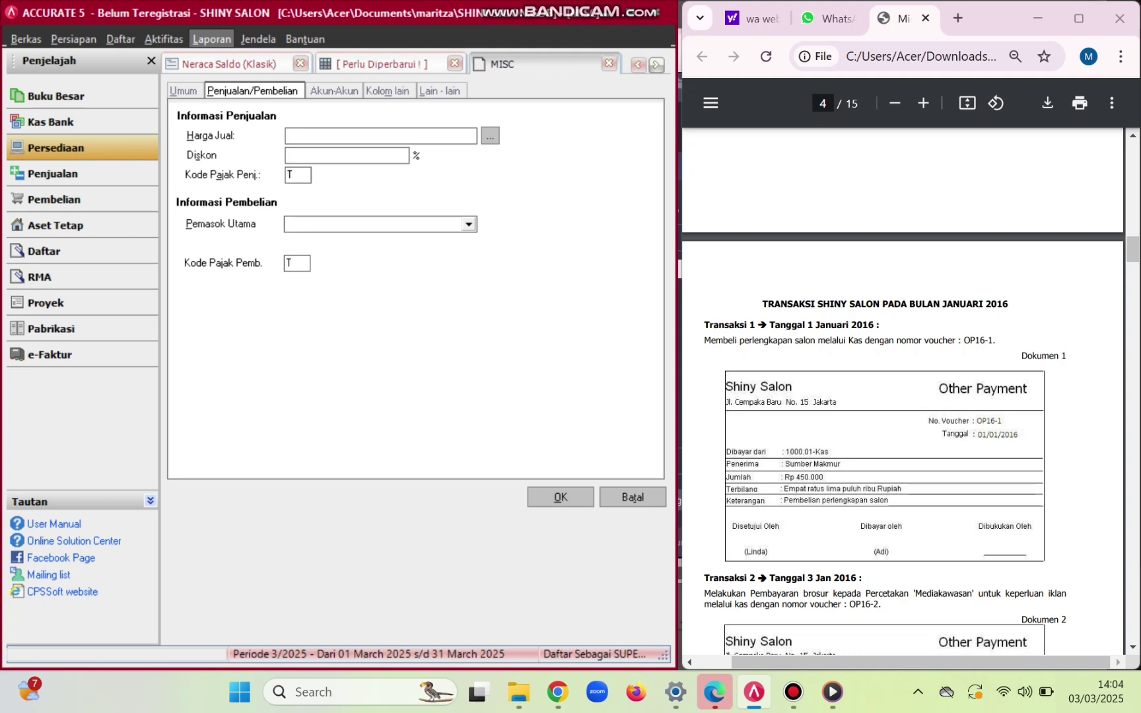
{"action": "left_click", "coordinate": [560, 498]}
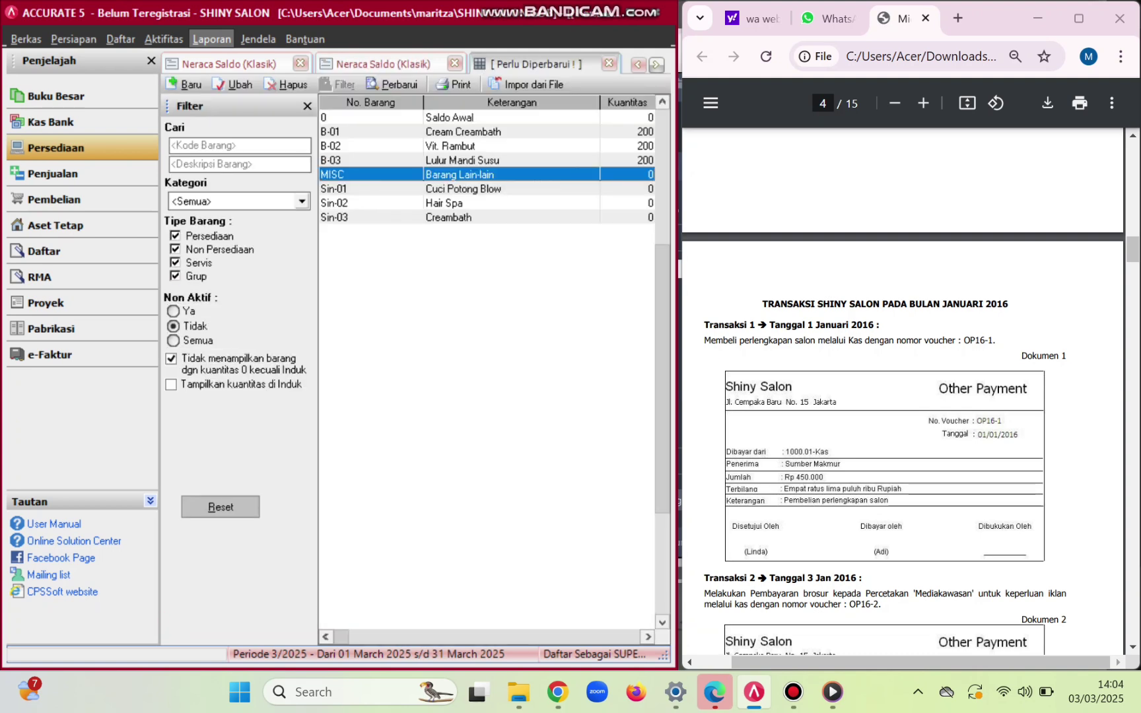
- Give service Sin-01 Cuci Potong Blow sales tax code T
{"action": "double_click", "coordinate": [463, 189]}
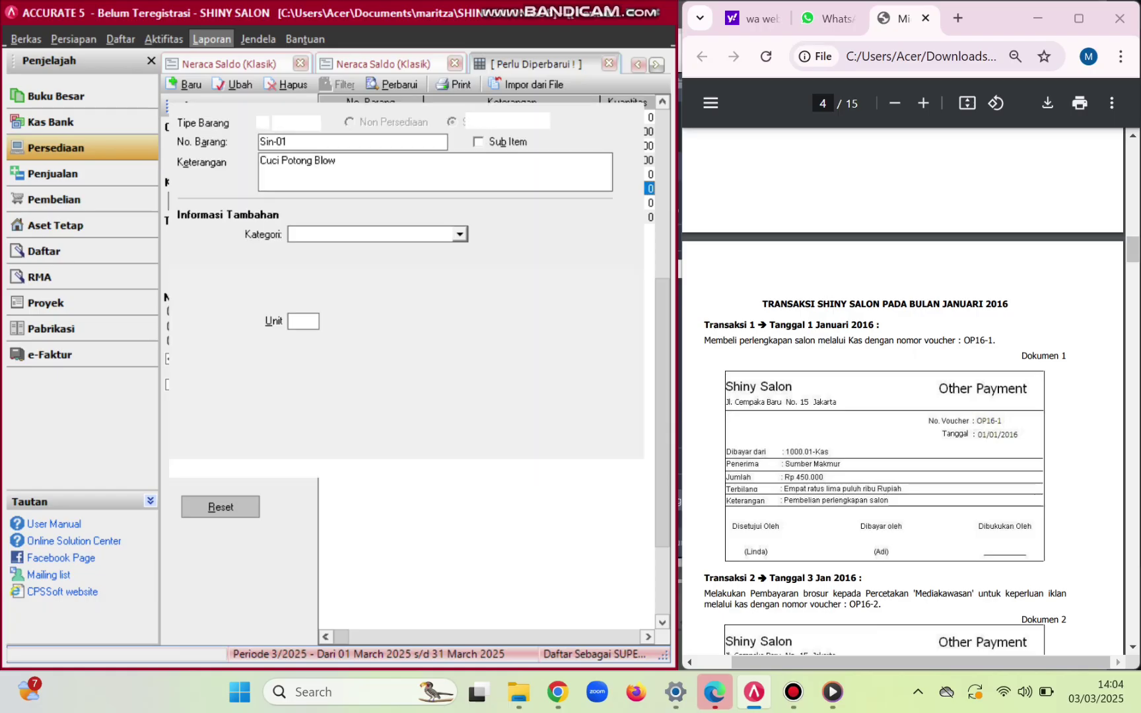
{"action": "left_click", "coordinate": [252, 92]}
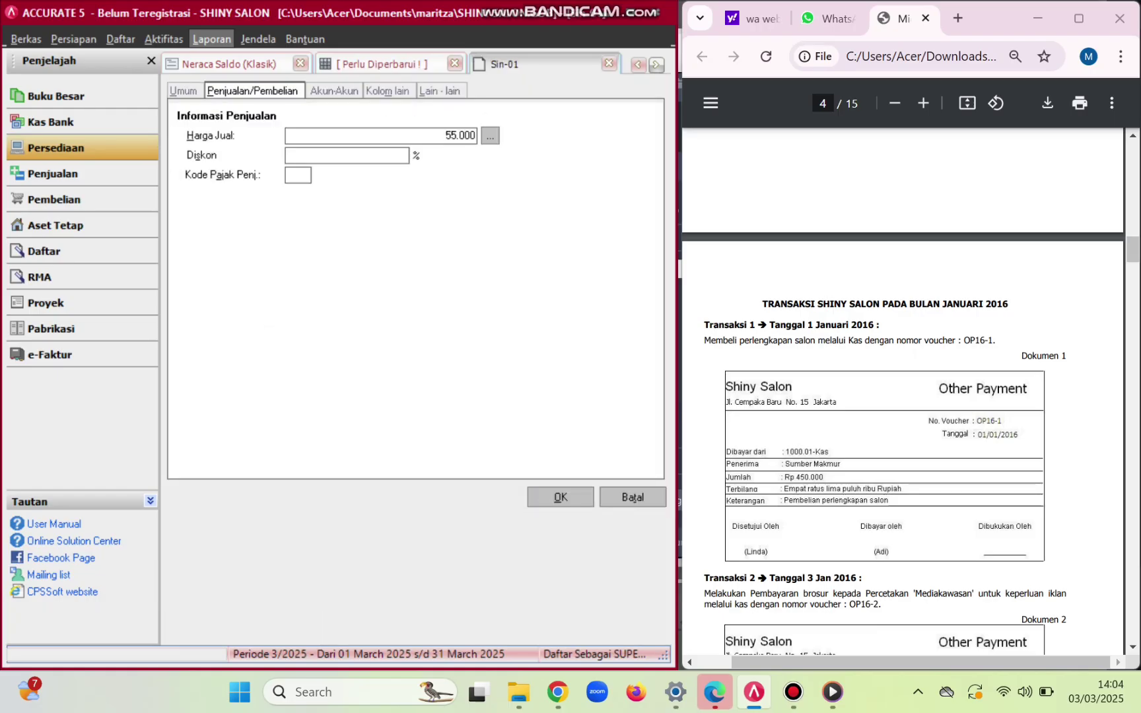
{"action": "left_click", "coordinate": [297, 175]}
{"action": "type", "text": "T"}
{"action": "key", "text": "Return"}
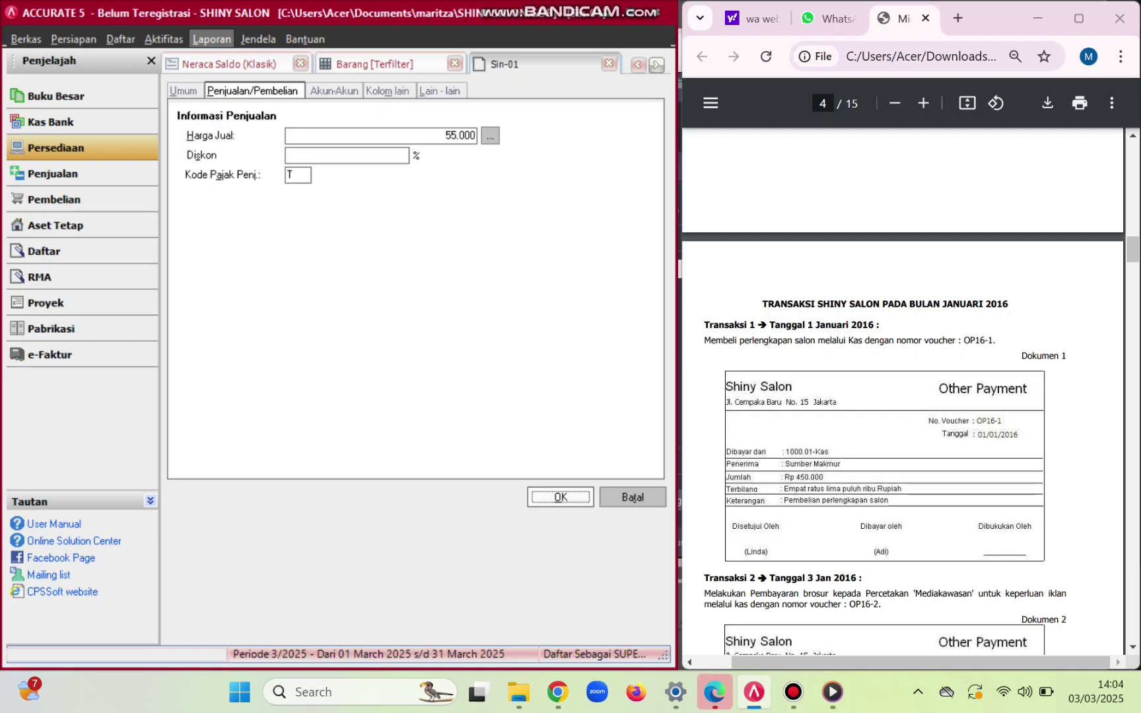
- Give the Hair Spa and Creambath (Sin-03) services sales tax code T
{"action": "double_click", "coordinate": [449, 204]}
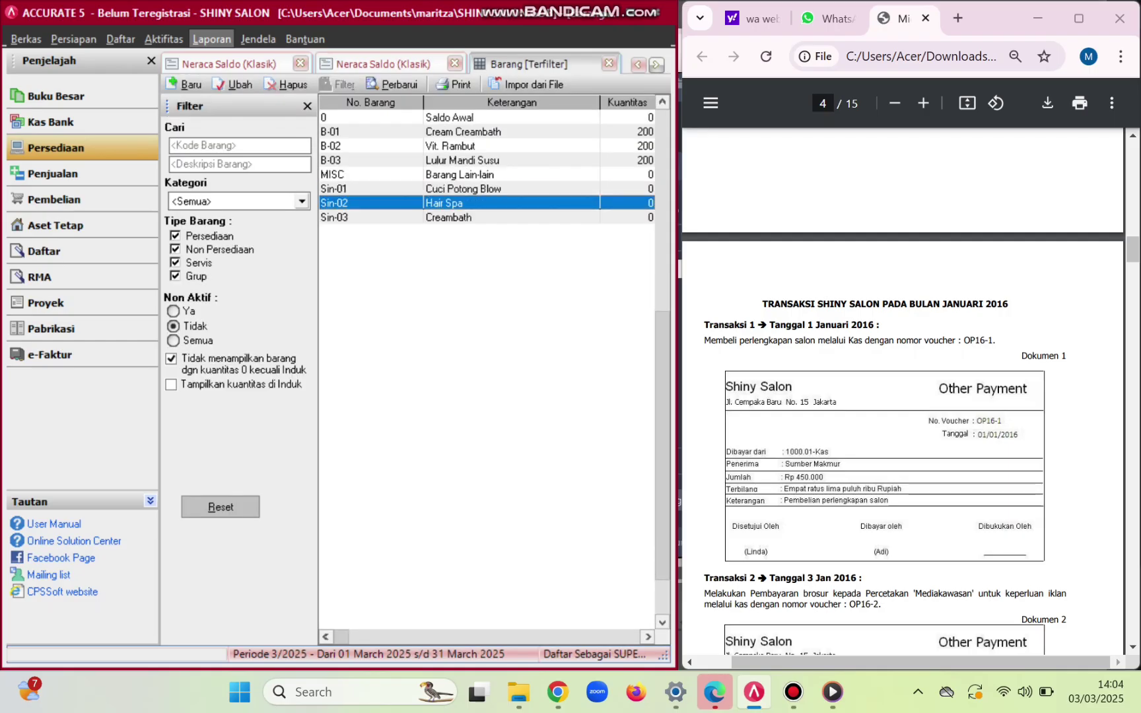
{"action": "left_click", "coordinate": [252, 91]}
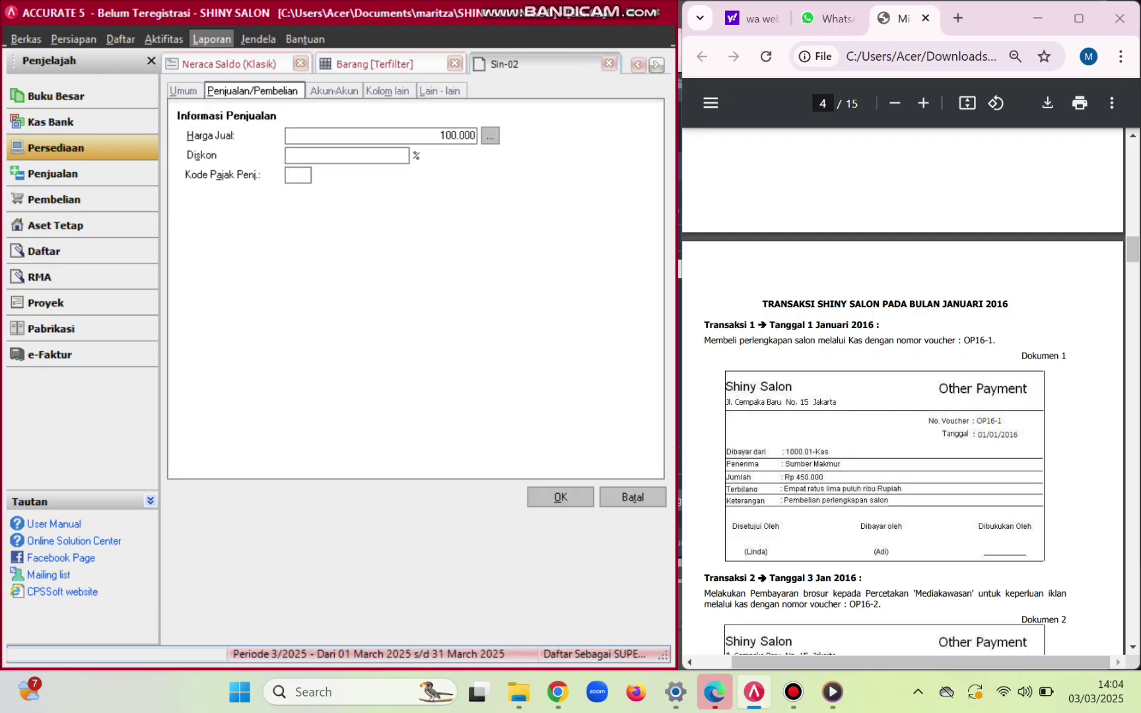
{"action": "left_click", "coordinate": [298, 175]}
{"action": "type", "text": "T"}
{"action": "key", "text": "Return"}
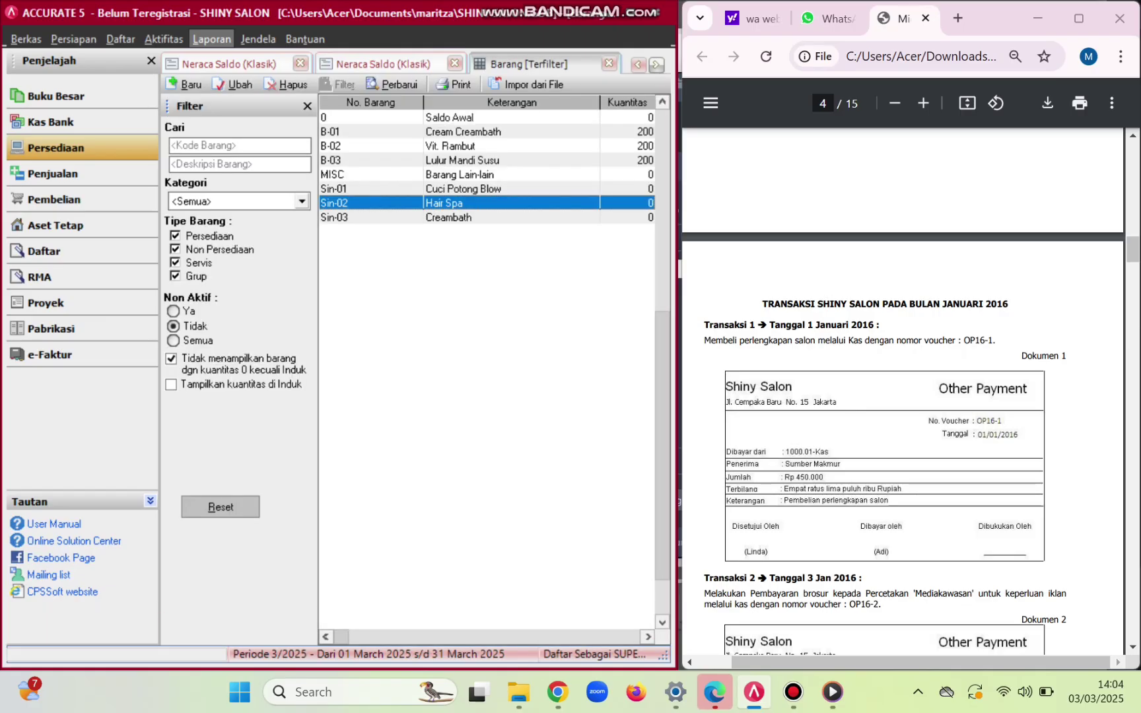
{"action": "double_click", "coordinate": [449, 218]}
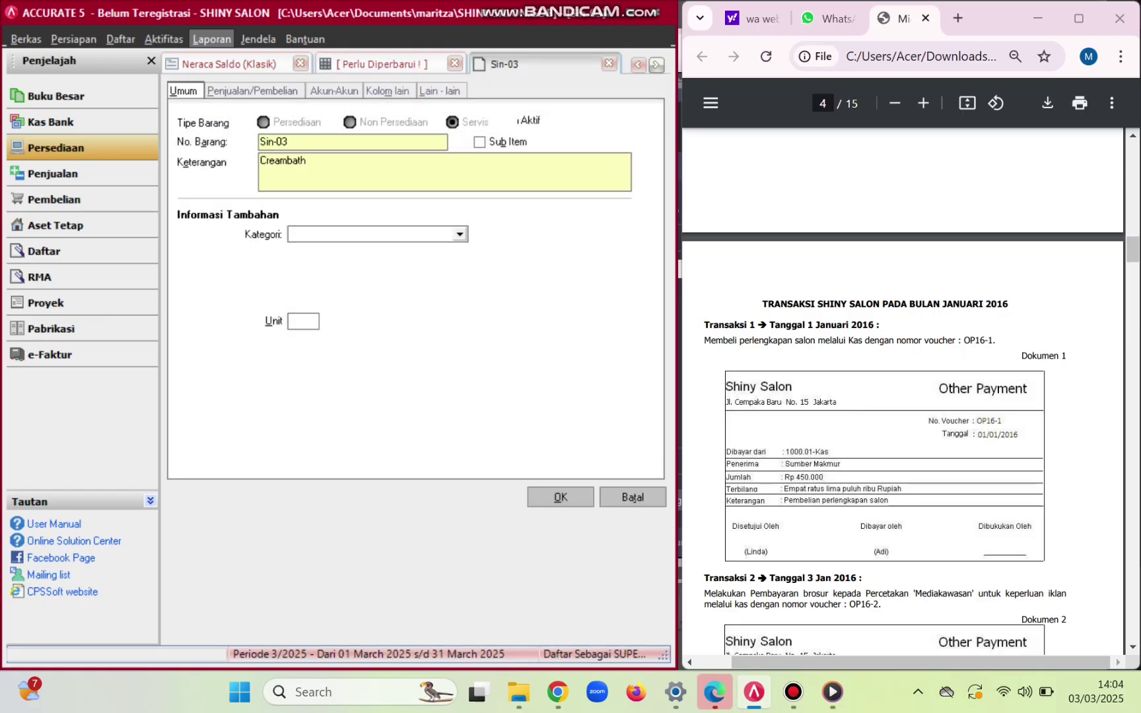
{"action": "left_click", "coordinate": [252, 91]}
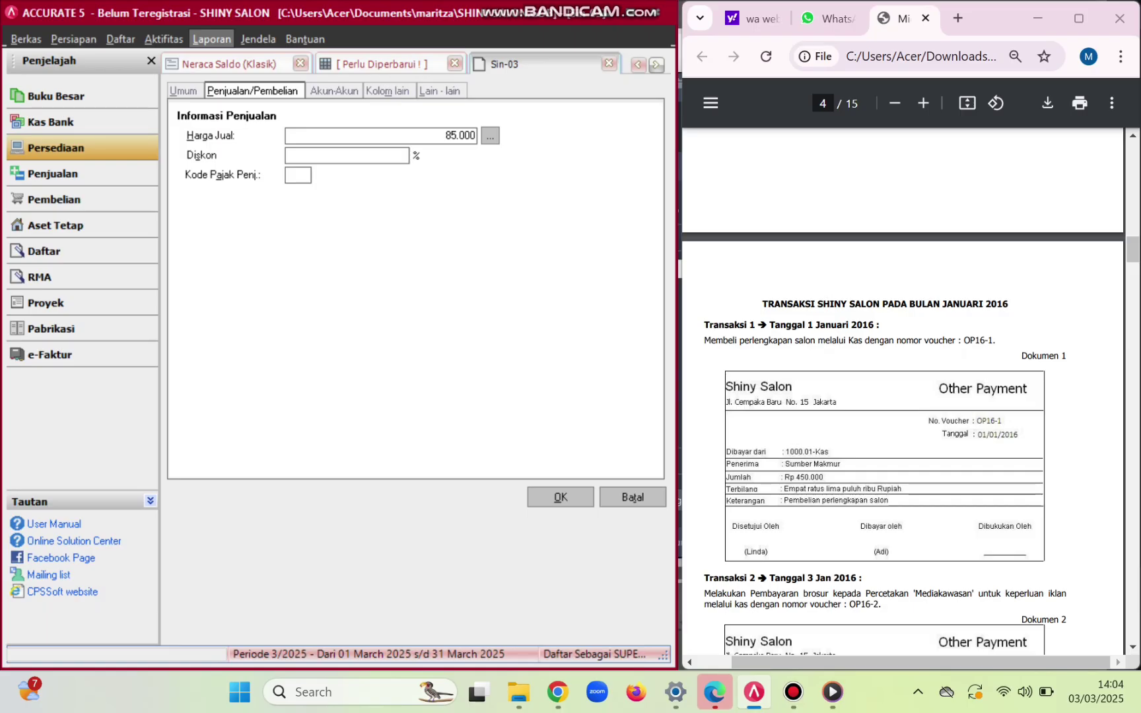
{"action": "left_click", "coordinate": [298, 175]}
{"action": "type", "text": "T"}
{"action": "left_click", "coordinate": [560, 497]}
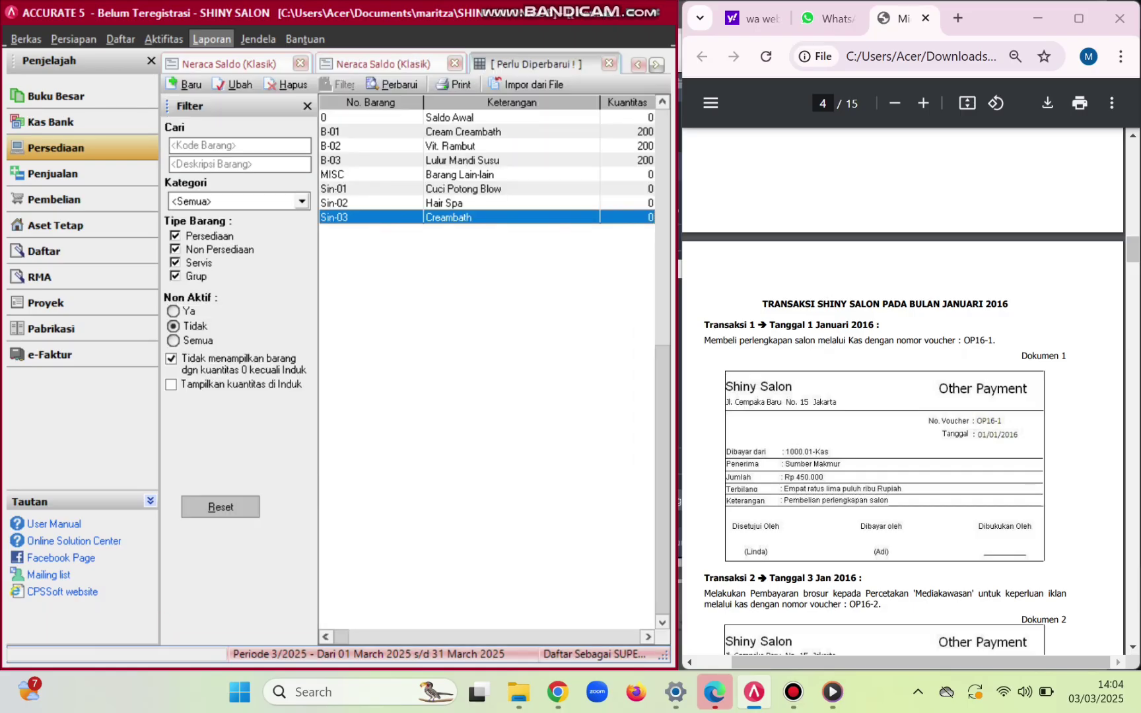
- Clear both sales and purchase tax codes from item MISC Barang Lain-lain
{"action": "double_click", "coordinate": [460, 175]}
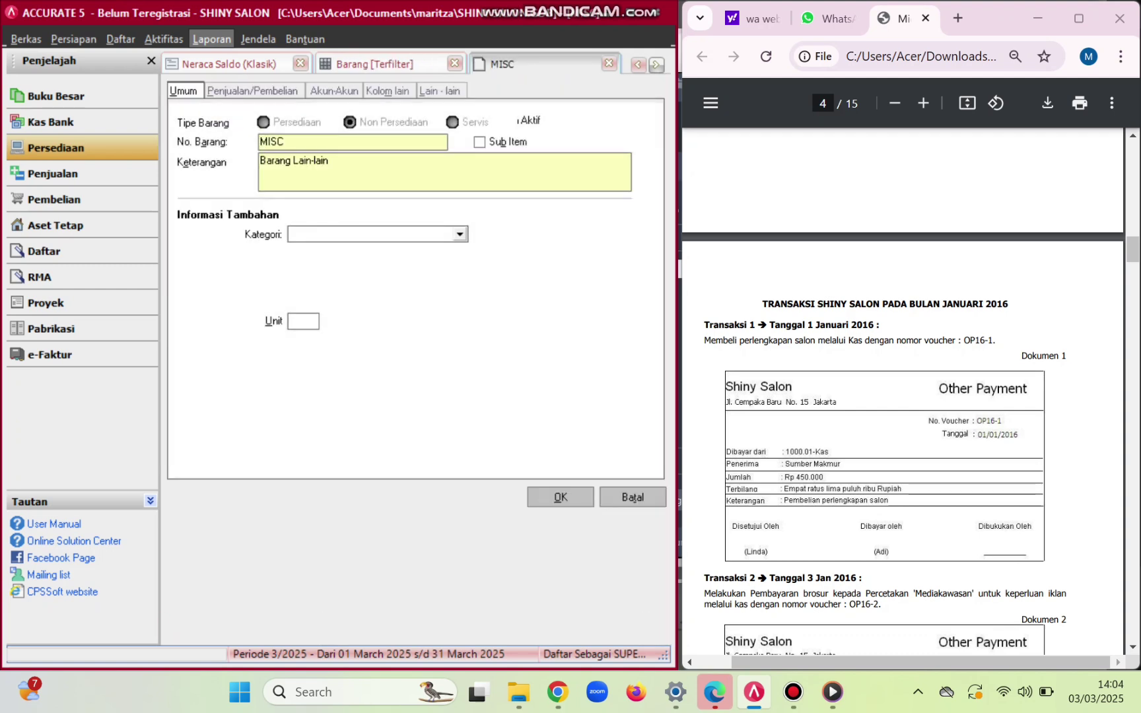
{"action": "key", "text": "ctrl+Tab"}
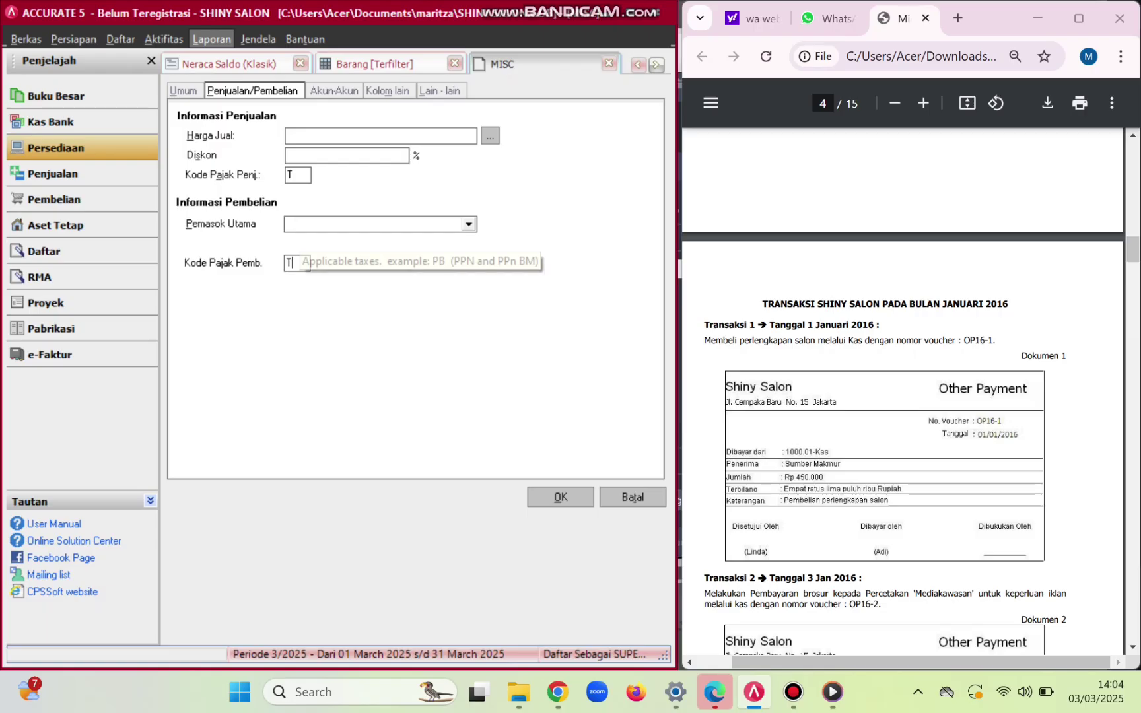
{"action": "key", "text": "BackSpace"}
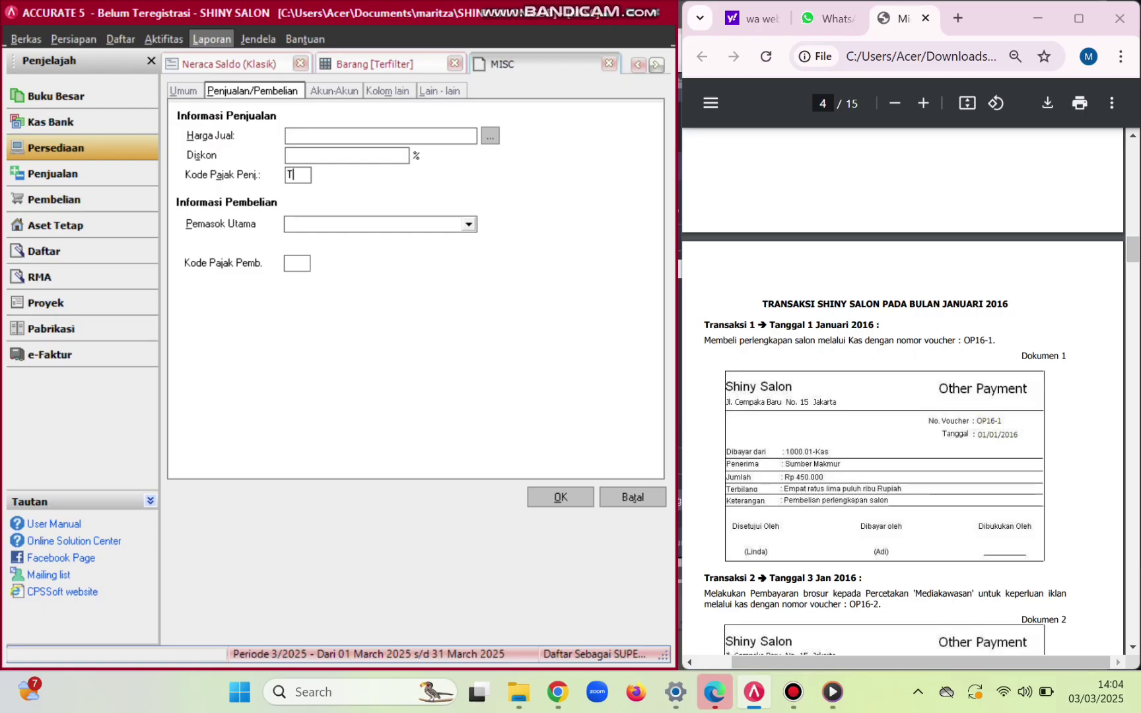
{"action": "key", "text": "BackSpace"}
{"action": "key", "text": "Tab"}
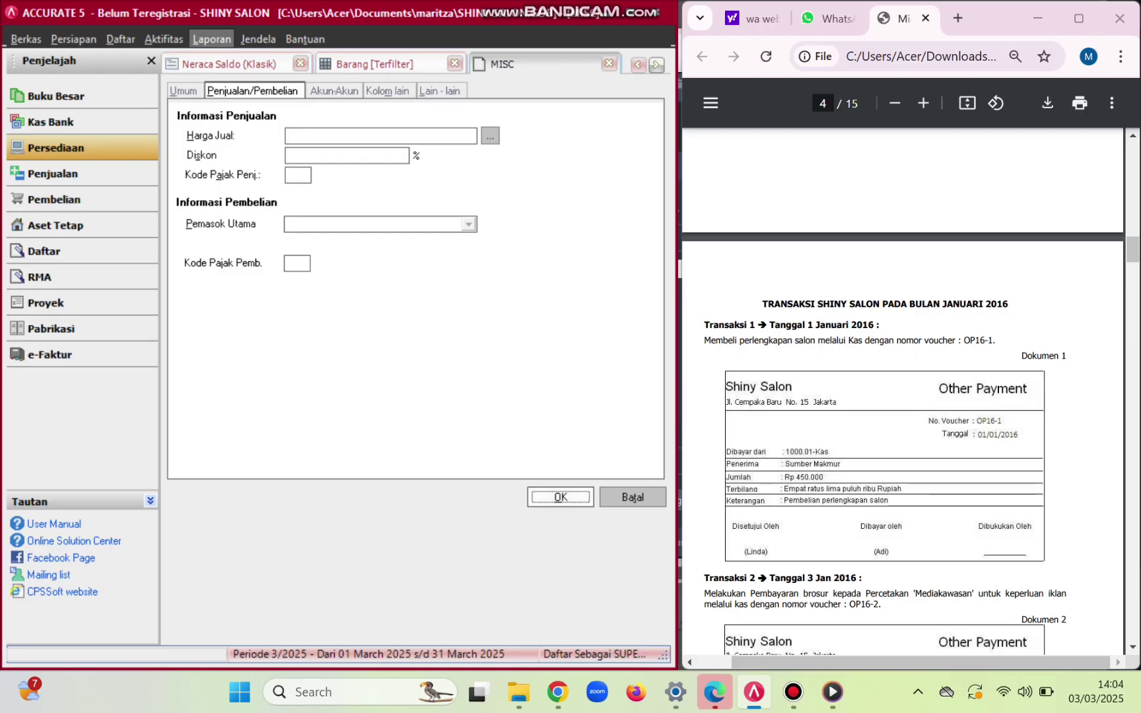
{"action": "key", "text": "Return"}
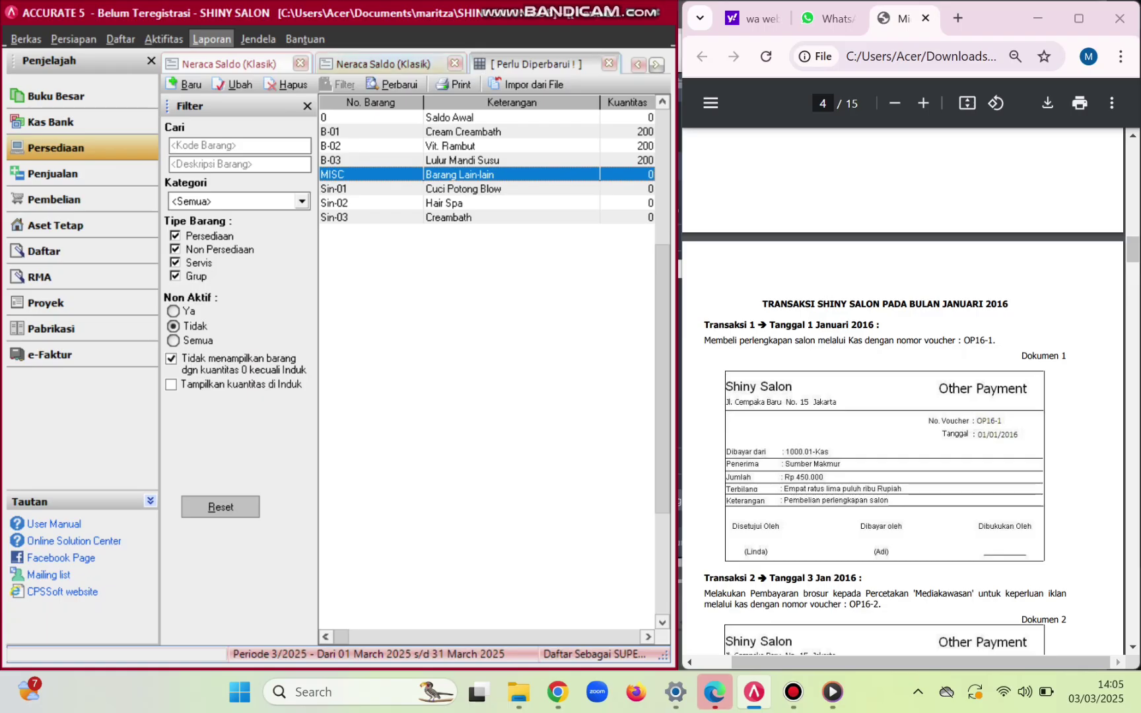
- Refresh the item list, then open the customer list via Daftar > Pelanggan
{"action": "left_click", "coordinate": [394, 85]}
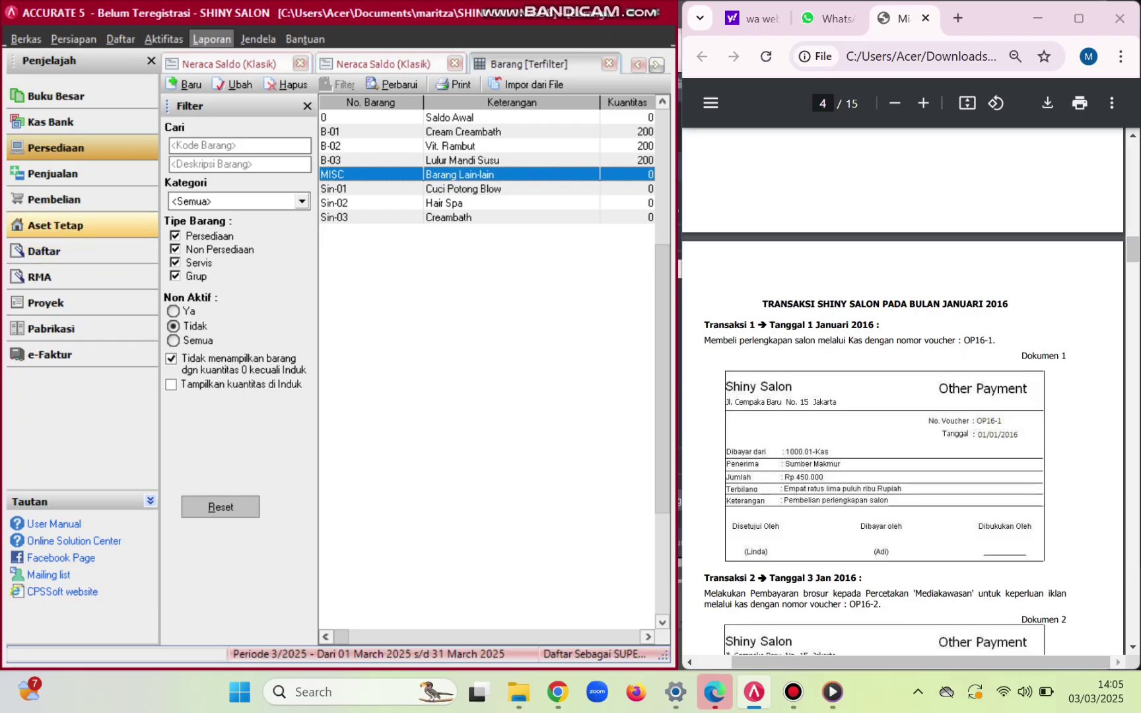
{"action": "left_click", "coordinate": [56, 148]}
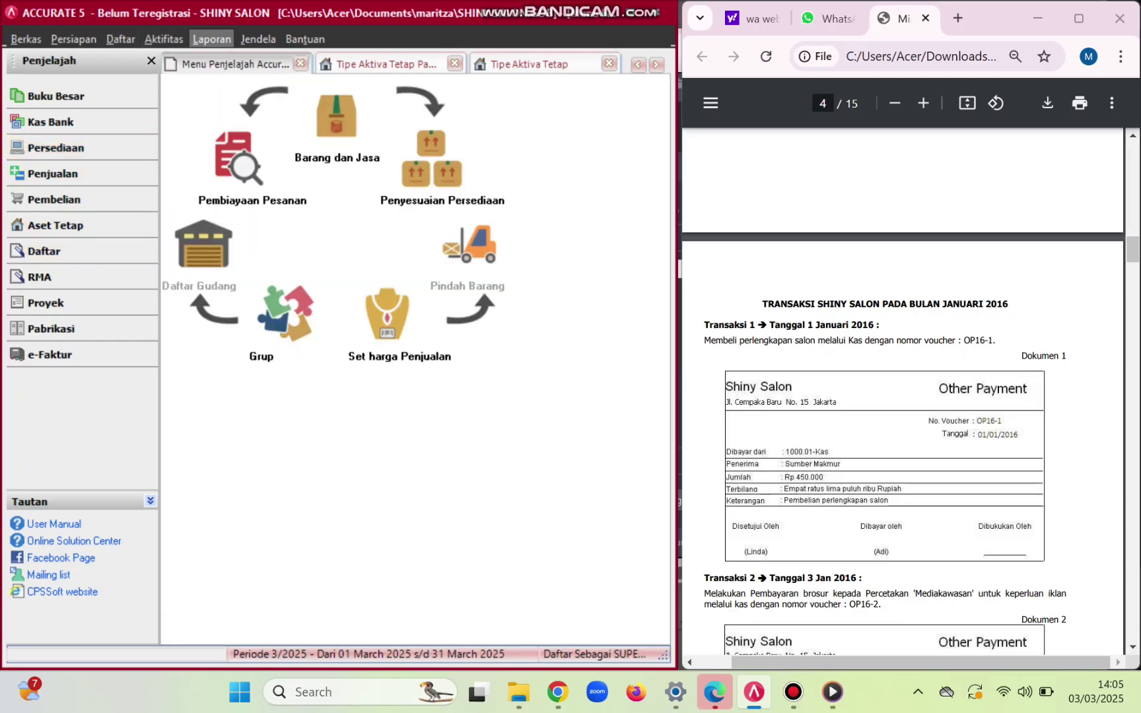
{"action": "left_click", "coordinate": [164, 39]}
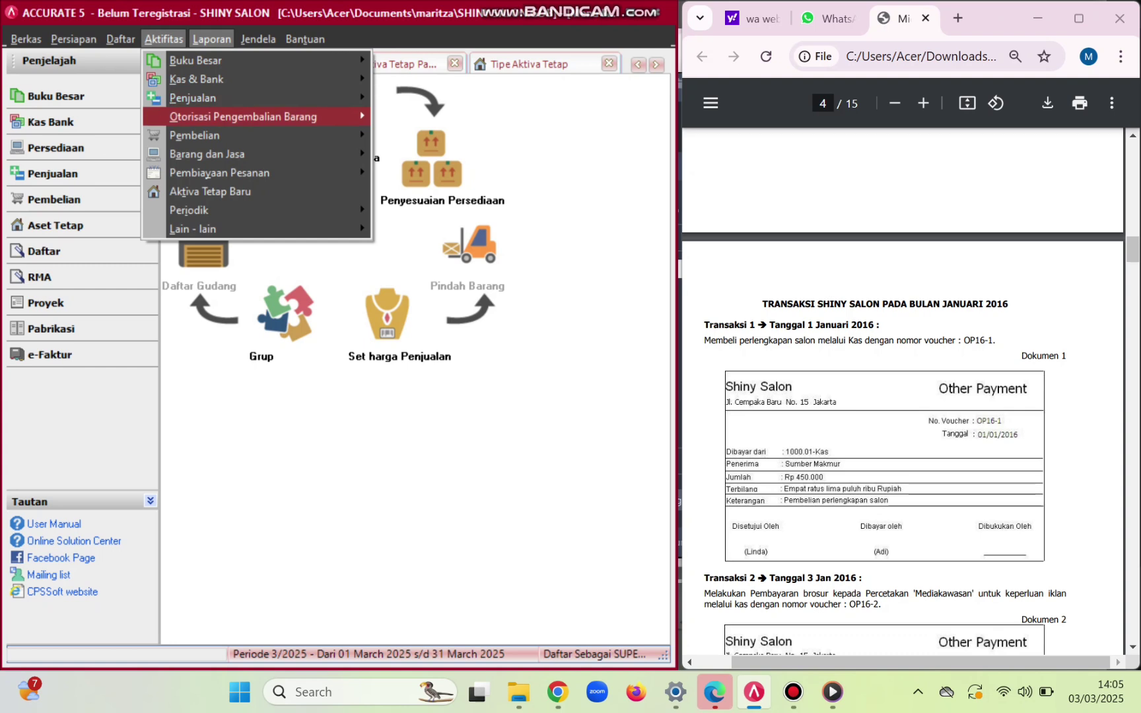
{"action": "mouse_move", "coordinate": [73, 39]}
{"action": "key", "text": "Right"}
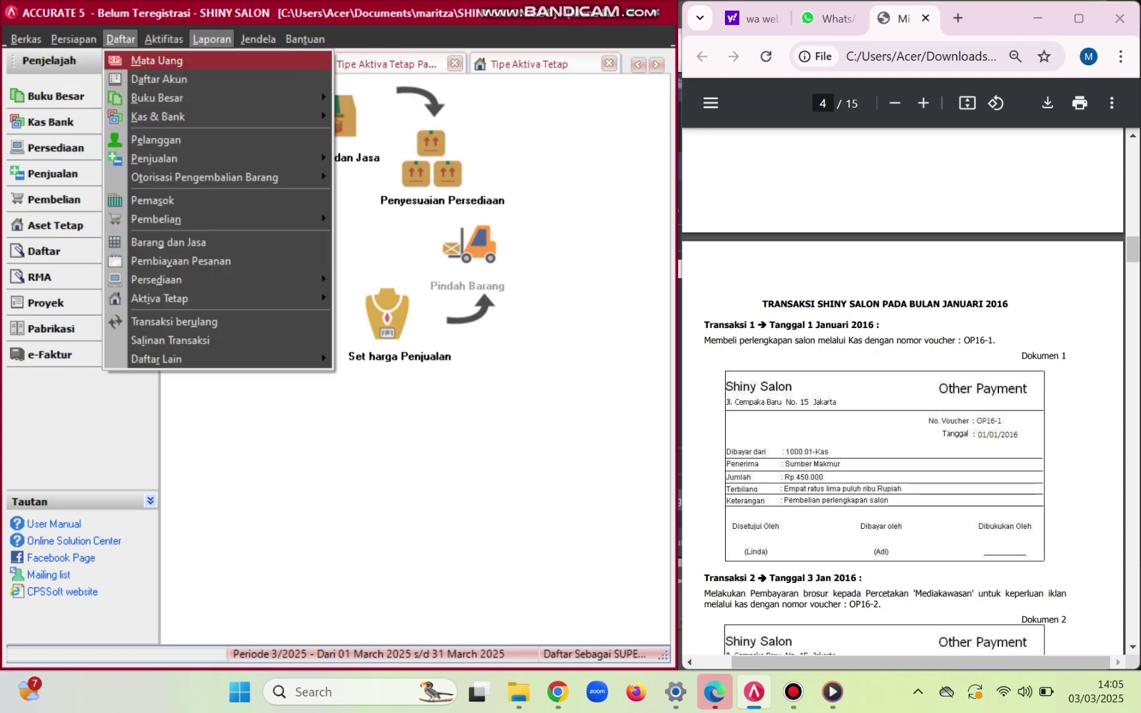
{"action": "key", "text": "Down"}
{"action": "key", "text": "Down"}
{"action": "key", "text": "Down"}
{"action": "key", "text": "Down"}
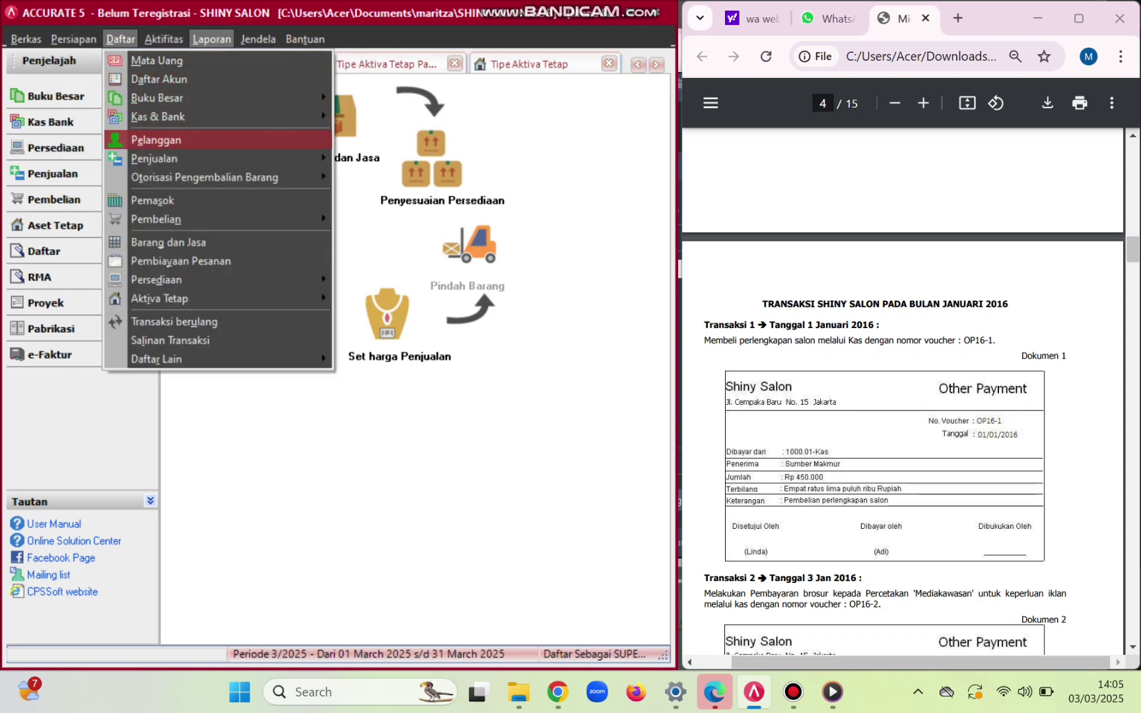
{"action": "key", "text": "Return"}
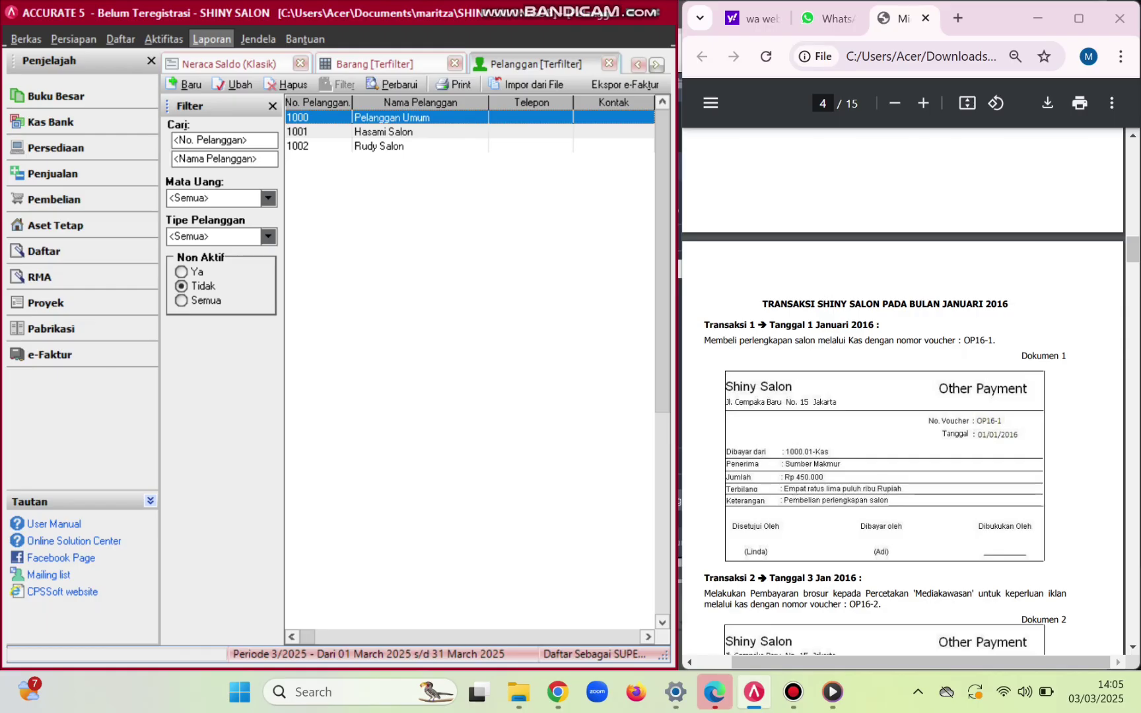
- Give customer 1000 Pelanggan Umum the Pajak Pertambahan Nilai sales tax
{"action": "key", "text": "Return"}
{"action": "key", "text": "ctrl+Tab"}
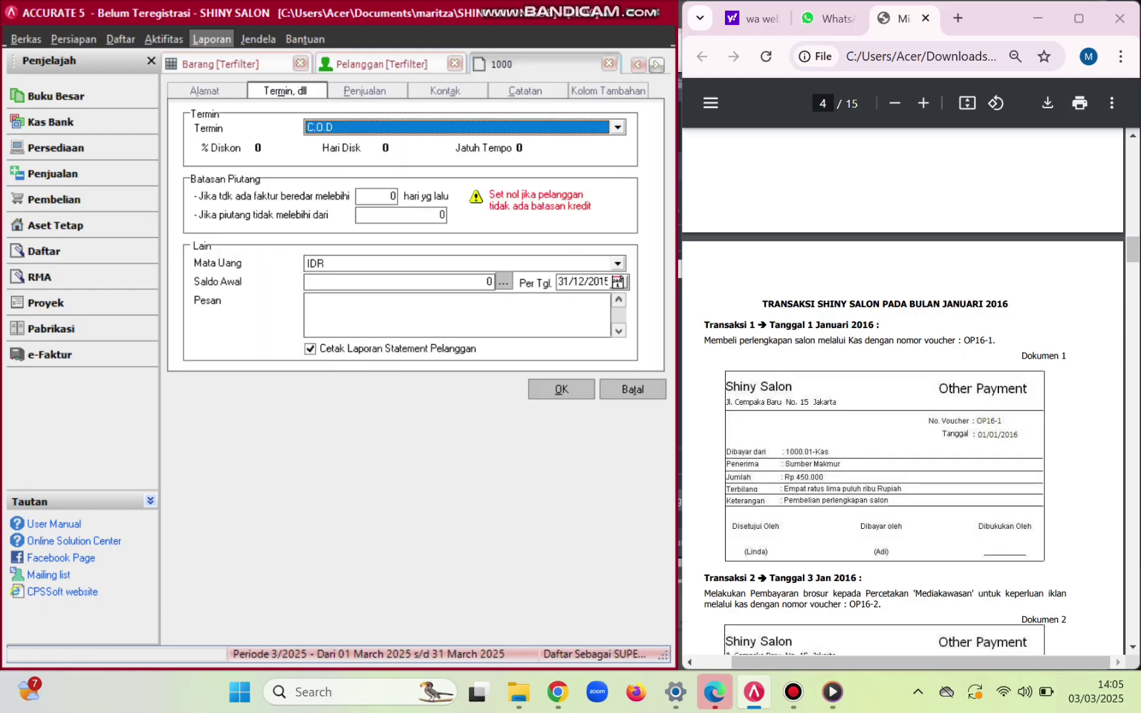
{"action": "key", "text": "ctrl+Tab"}
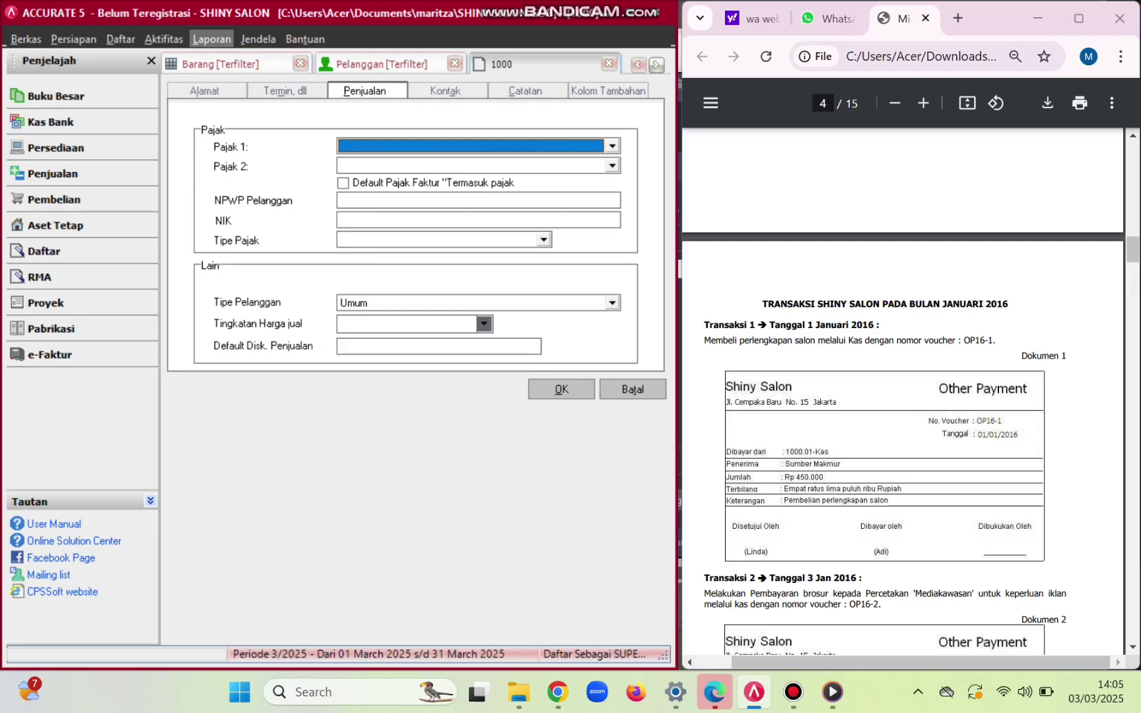
{"action": "key", "text": "alt+Down"}
{"action": "key", "text": "Down"}
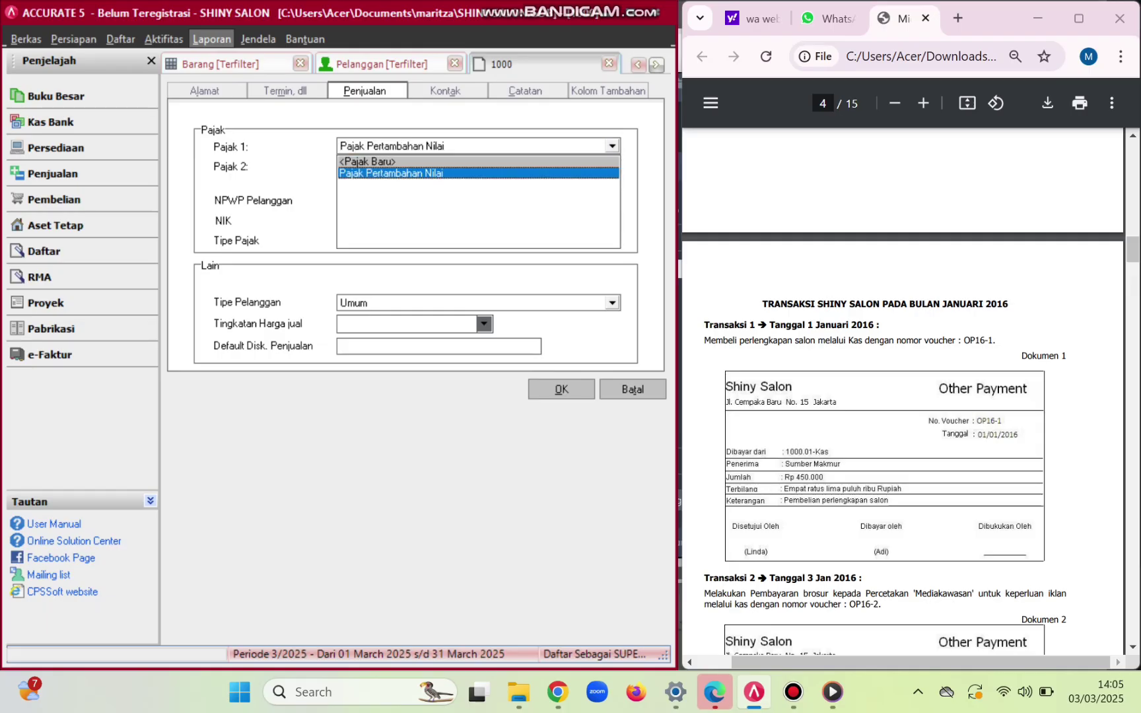
{"action": "key", "text": "Return"}
{"action": "key", "text": "Return"}
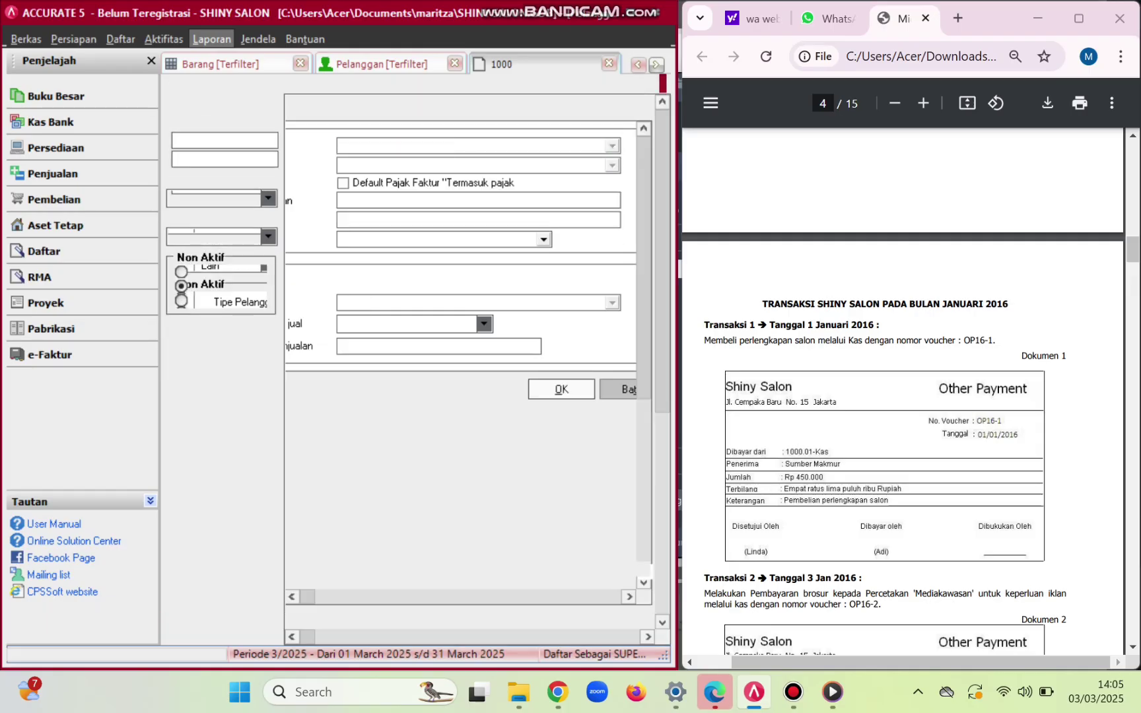
- Set customer 1001 Hasami Salon to Net 30 terms with Pajak Pertambahan Nilai tax
{"action": "key", "text": "Down"}
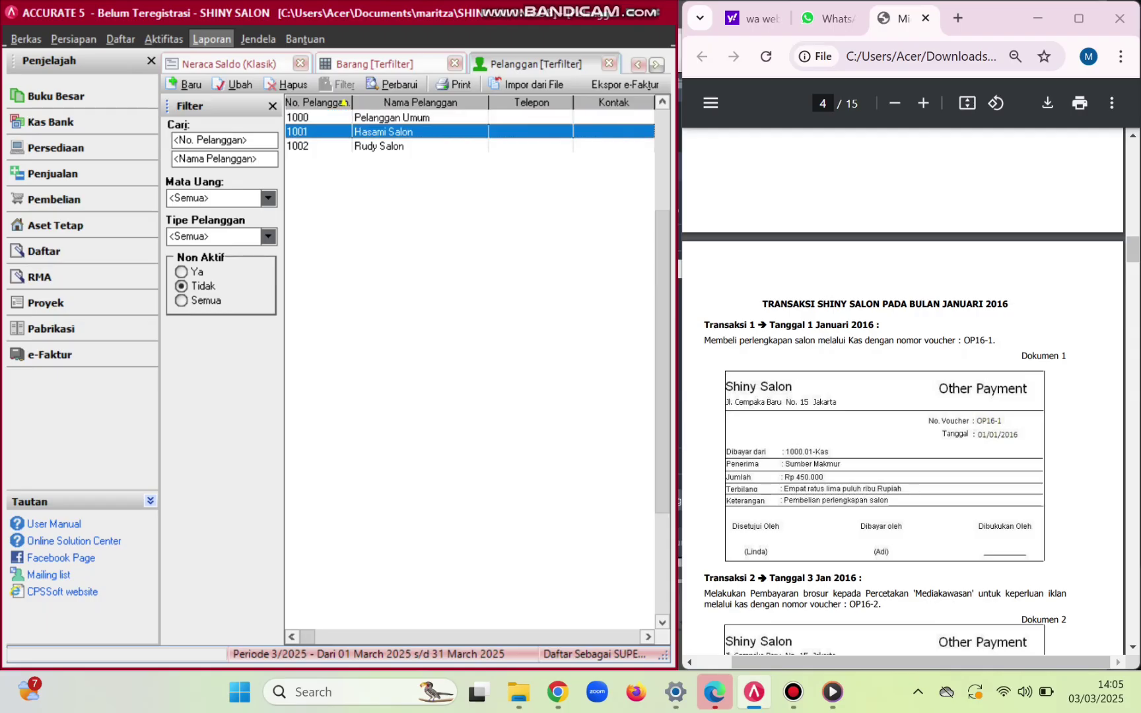
{"action": "key", "text": "Return"}
{"action": "key", "text": "ctrl+Tab"}
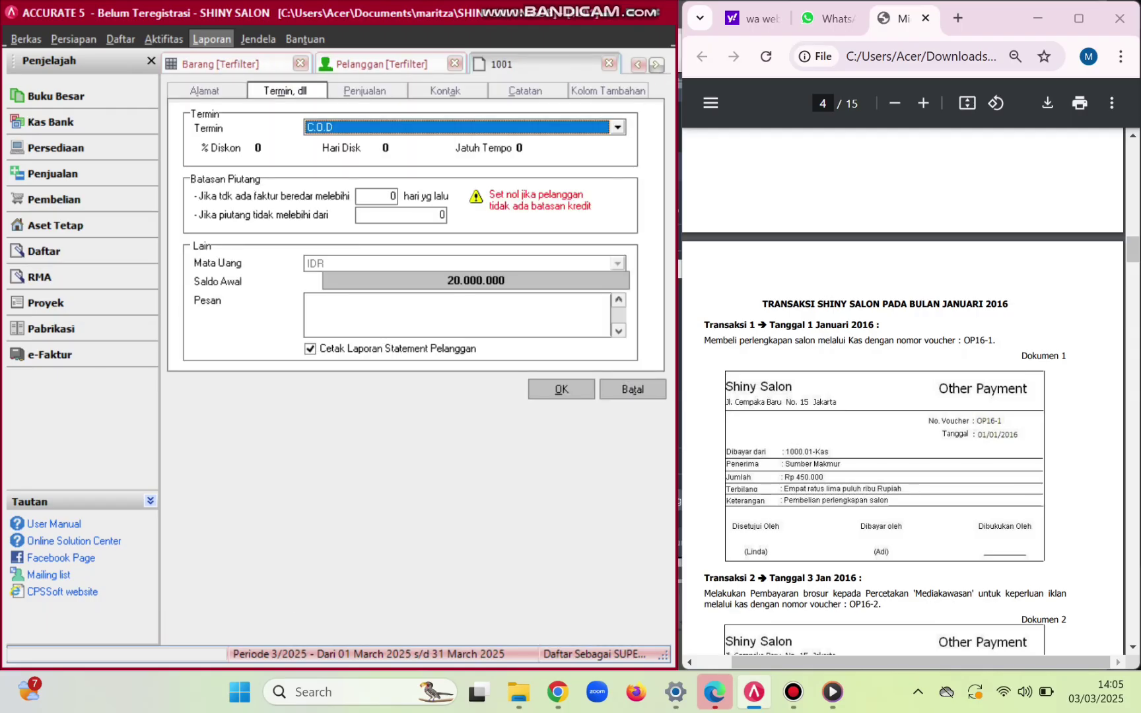
{"action": "key", "text": "alt+Down"}
{"action": "key", "text": "Down"}
{"action": "key", "text": "Return"}
{"action": "key", "text": "ctrl+Tab"}
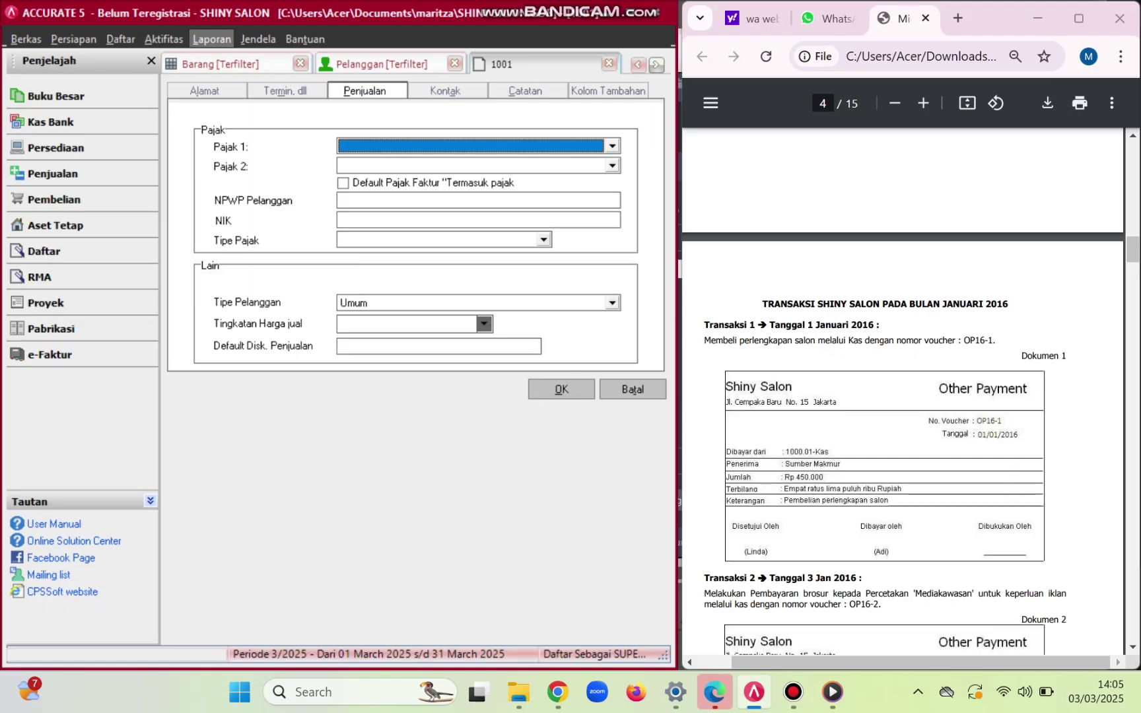
{"action": "key", "text": "alt+Down"}
{"action": "key", "text": "Down"}
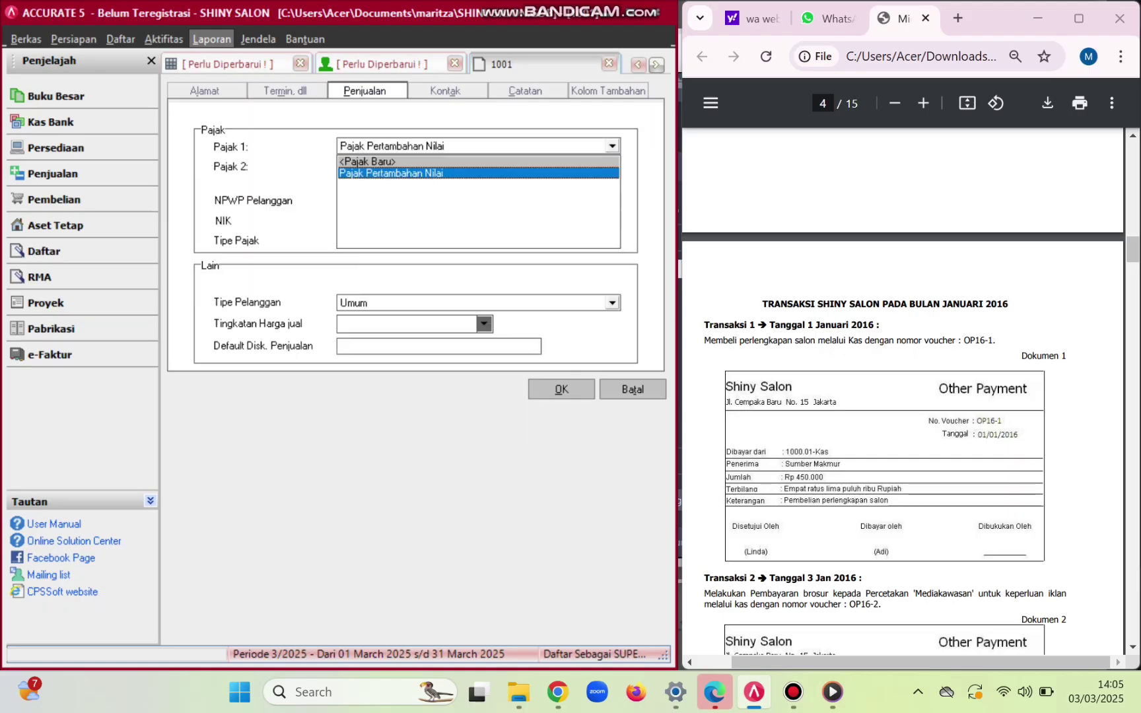
{"action": "key", "text": "Return"}
{"action": "key", "text": "Escape"}
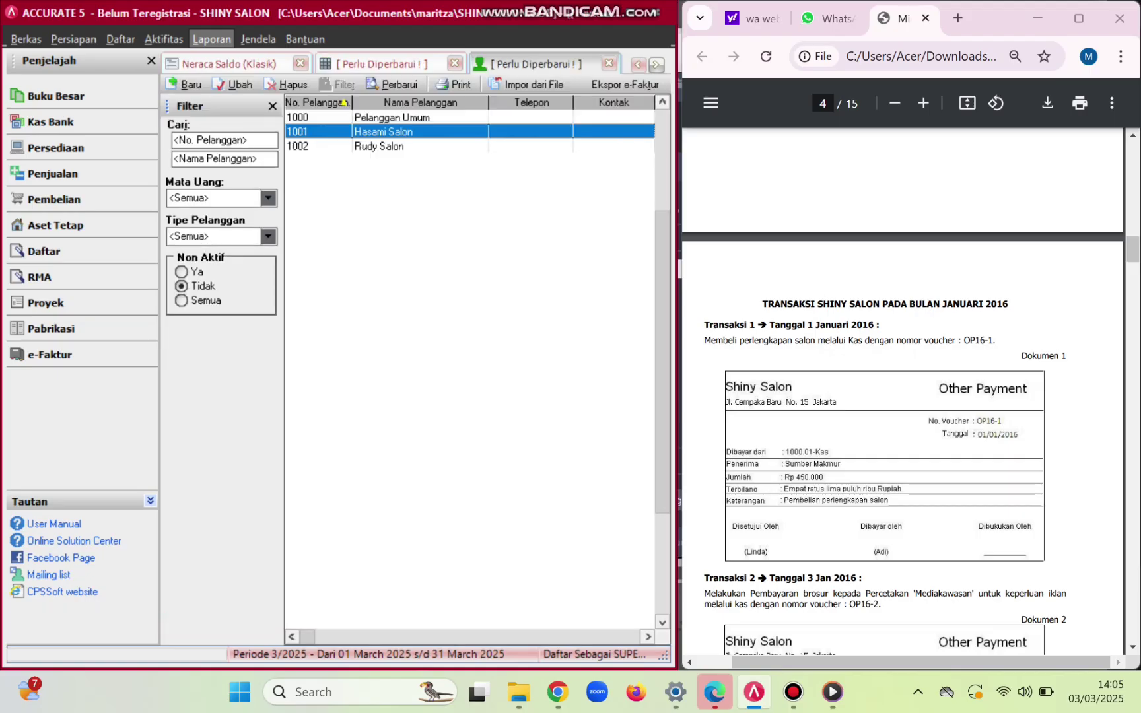
- Set customer 1002 Rudy Salon to Net 30 terms with Pajak Pertambahan Nilai tax
{"action": "key", "text": "Down"}
{"action": "key", "text": "Return"}
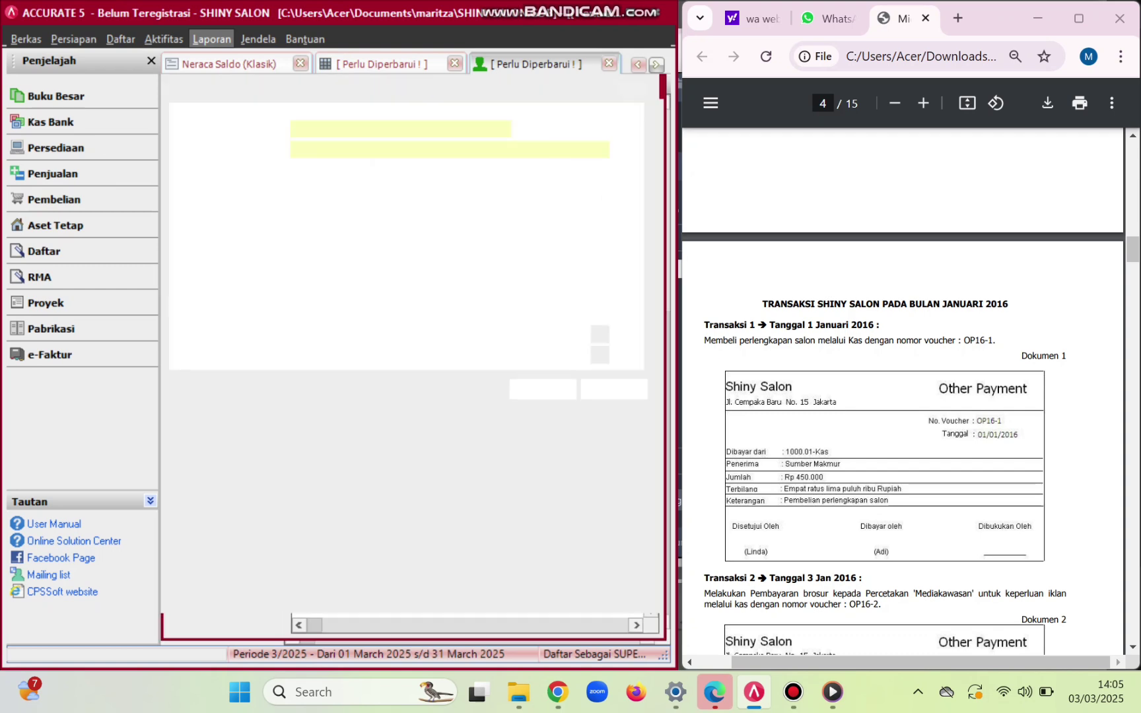
{"action": "key", "text": "ctrl+Tab"}
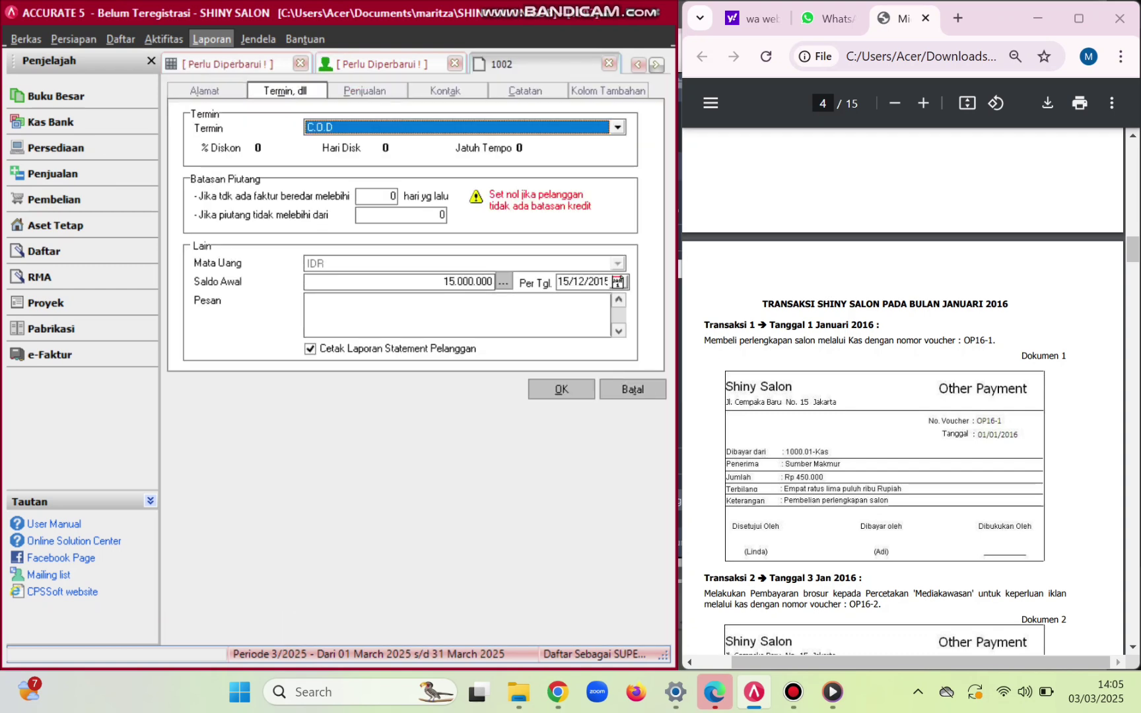
{"action": "key", "text": "alt+Down"}
{"action": "key", "text": "Up"}
{"action": "key", "text": "Return"}
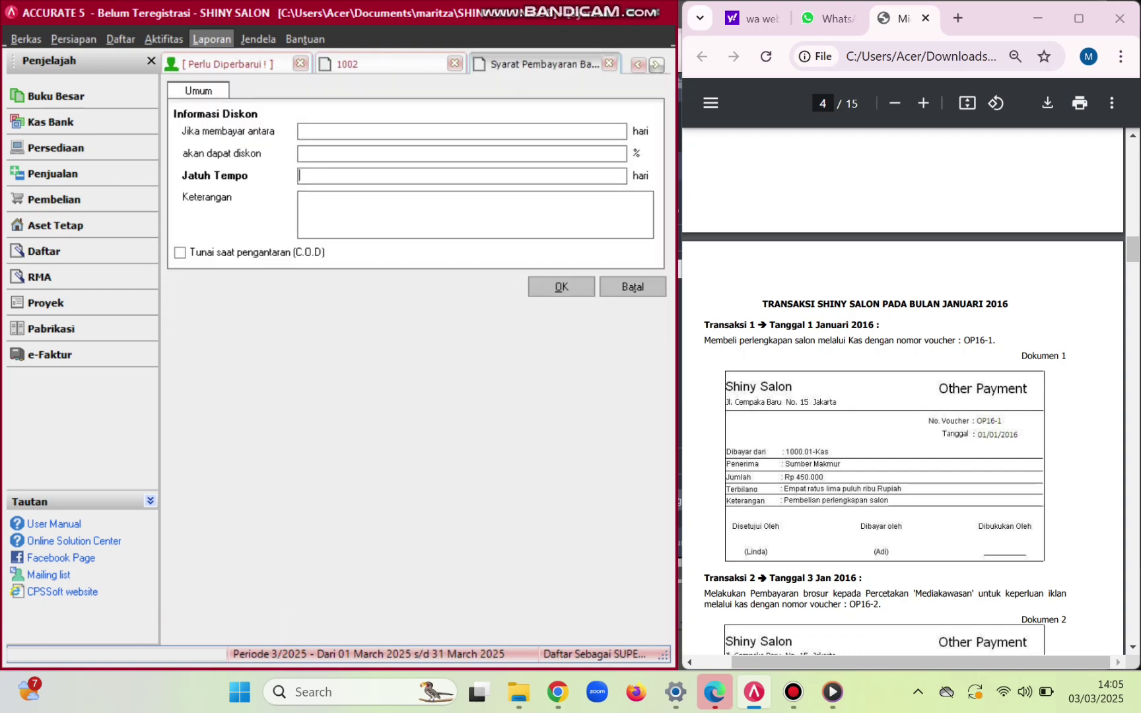
{"action": "left_click", "coordinate": [633, 286]}
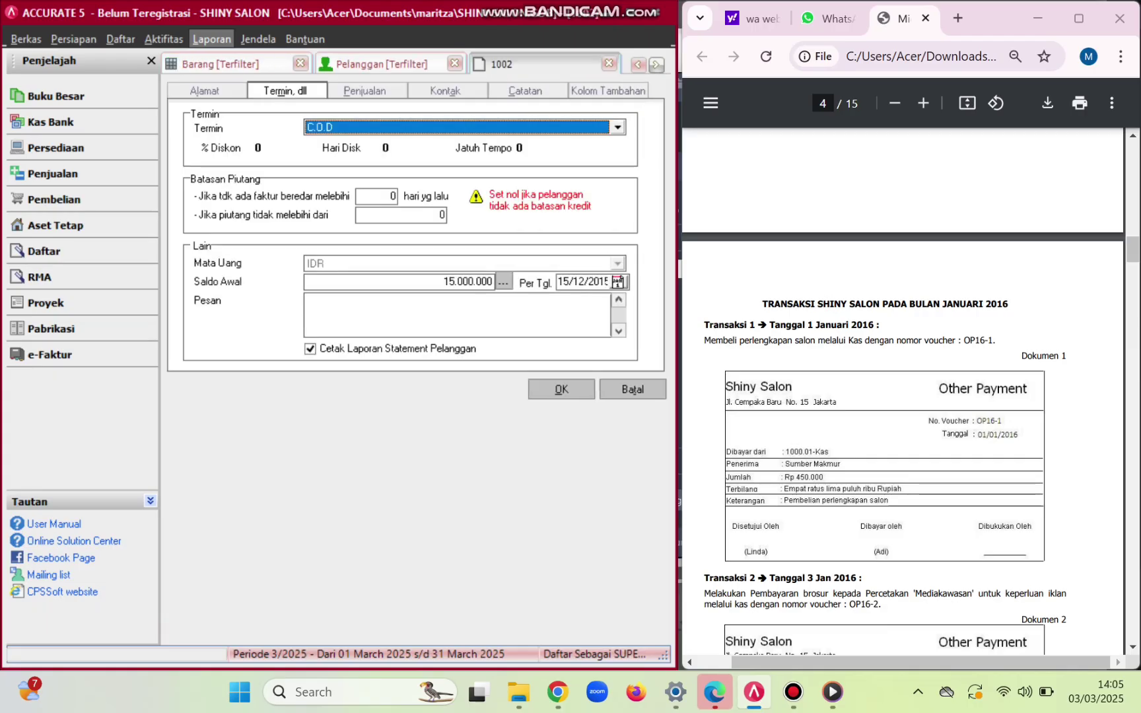
{"action": "key", "text": "alt+Down"}
{"action": "key", "text": "Down"}
{"action": "key", "text": "Return"}
{"action": "key", "text": "ctrl+Tab"}
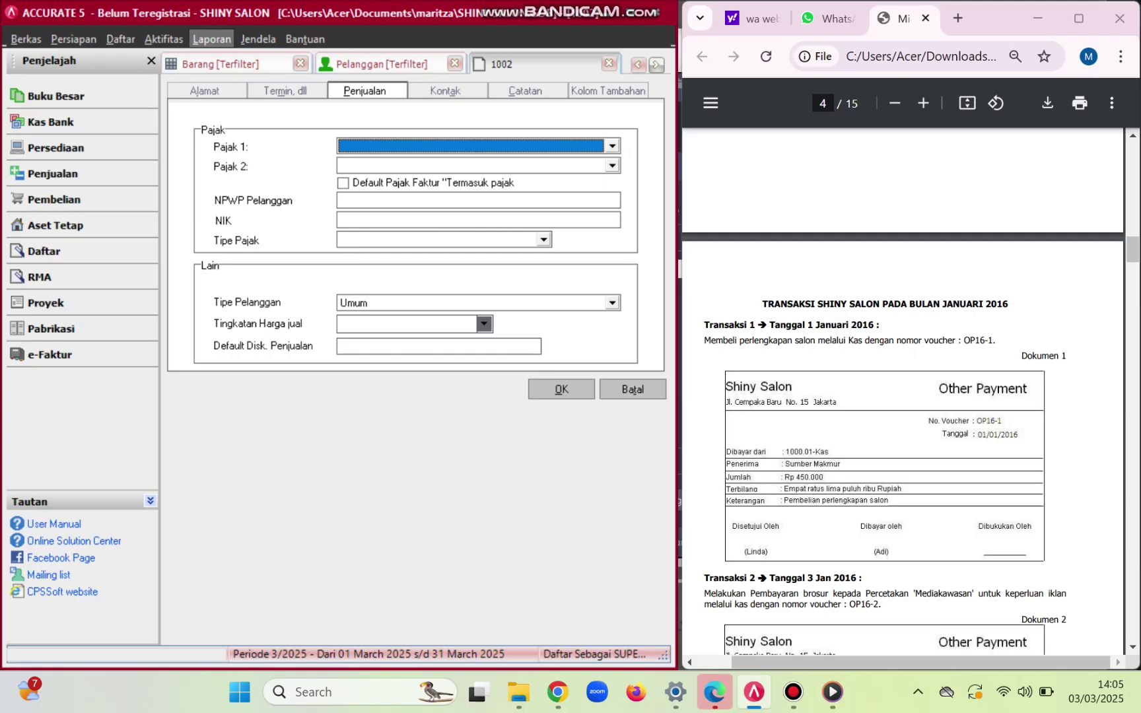
{"action": "key", "text": "alt+Down"}
{"action": "key", "text": "Down"}
{"action": "key", "text": "Return"}
{"action": "key", "text": "Return"}
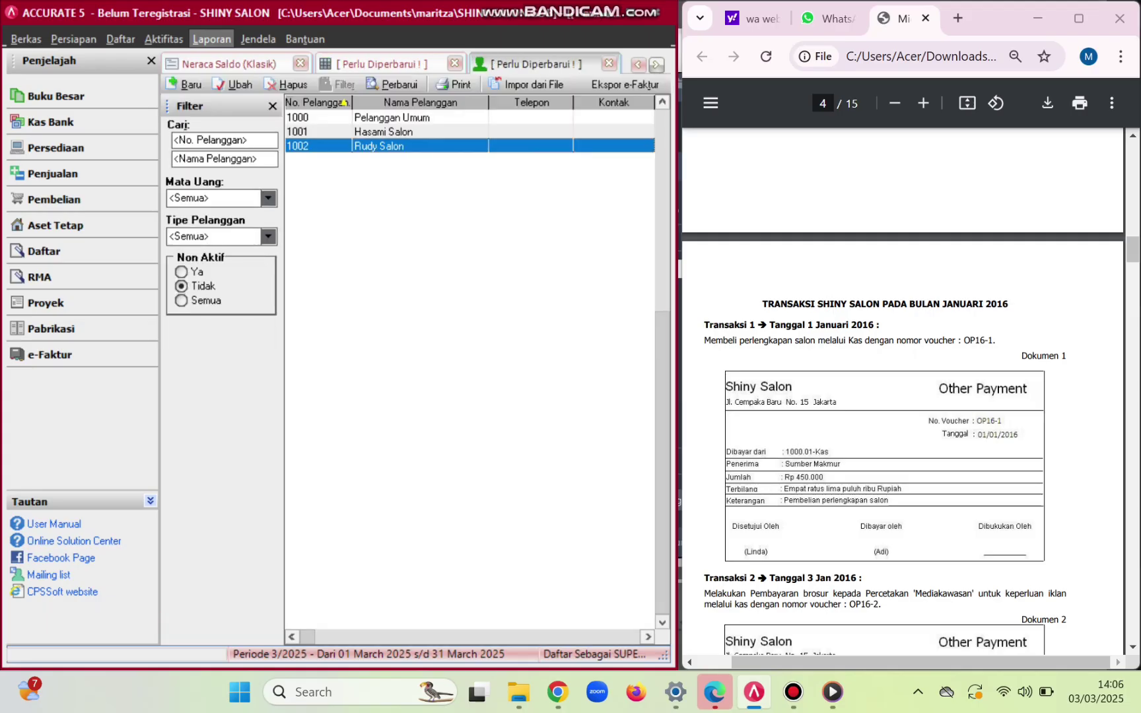
{"action": "key", "text": "alt+d"}
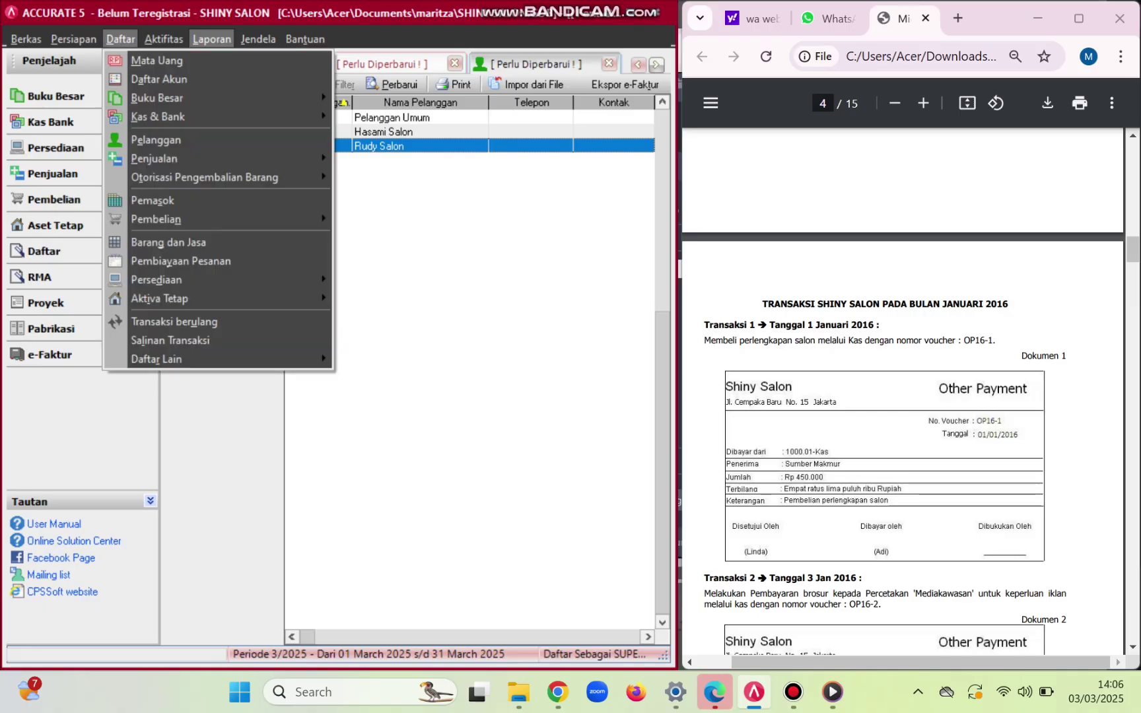
- Refresh the customer list with F5, then open Daftar > Pemasok
{"action": "key", "text": "Down"}
{"action": "key", "text": "Down"}
{"action": "key", "text": "Down"}
{"action": "key", "text": "Down"}
{"action": "key", "text": "Down"}
{"action": "key", "text": "Down"}
{"action": "key", "text": "Up"}
{"action": "key", "text": "Up"}
{"action": "key", "text": "Return"}
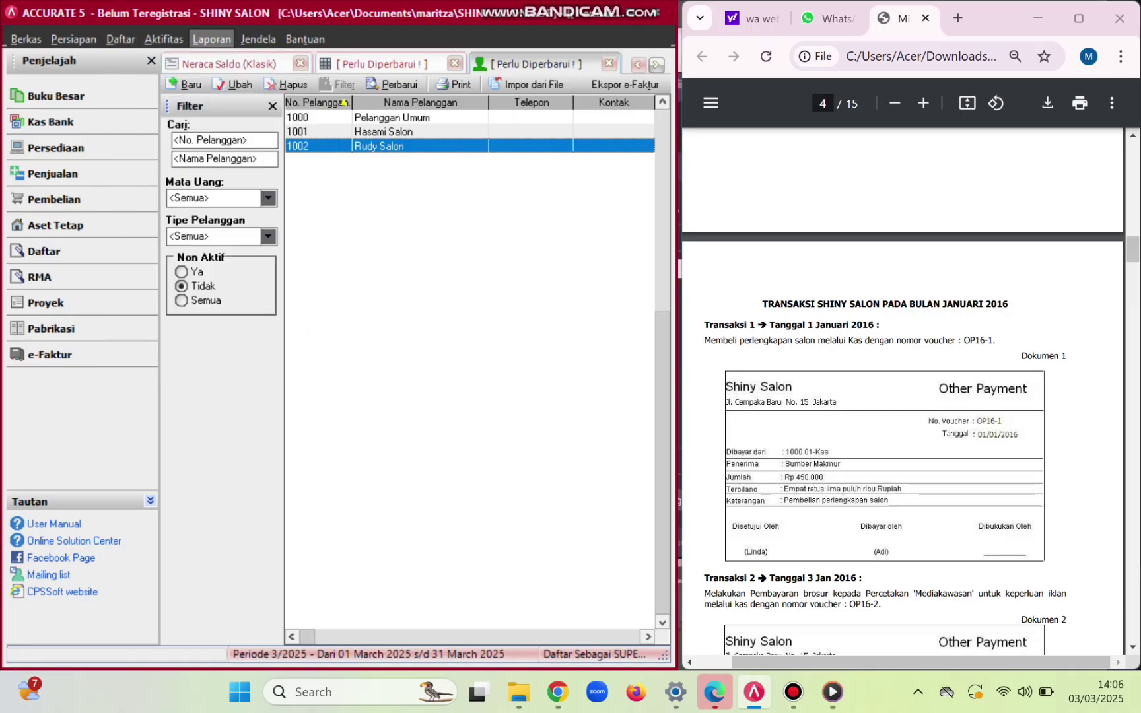
{"action": "key", "text": "F5"}
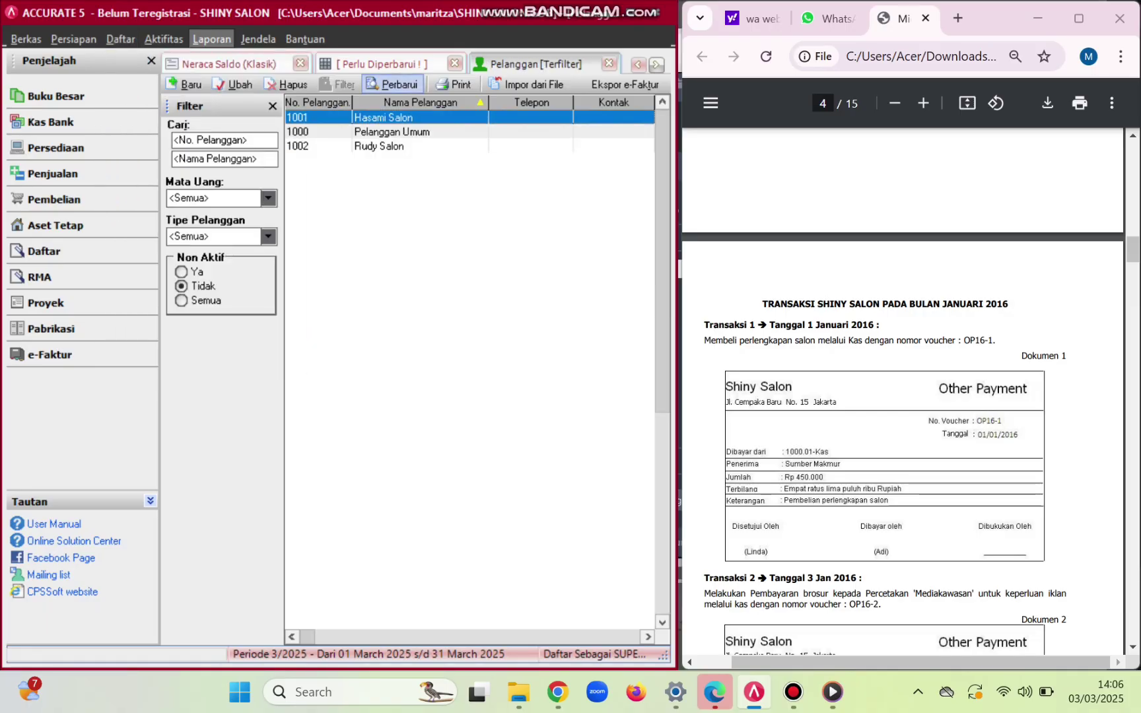
{"action": "key", "text": "alt+d"}
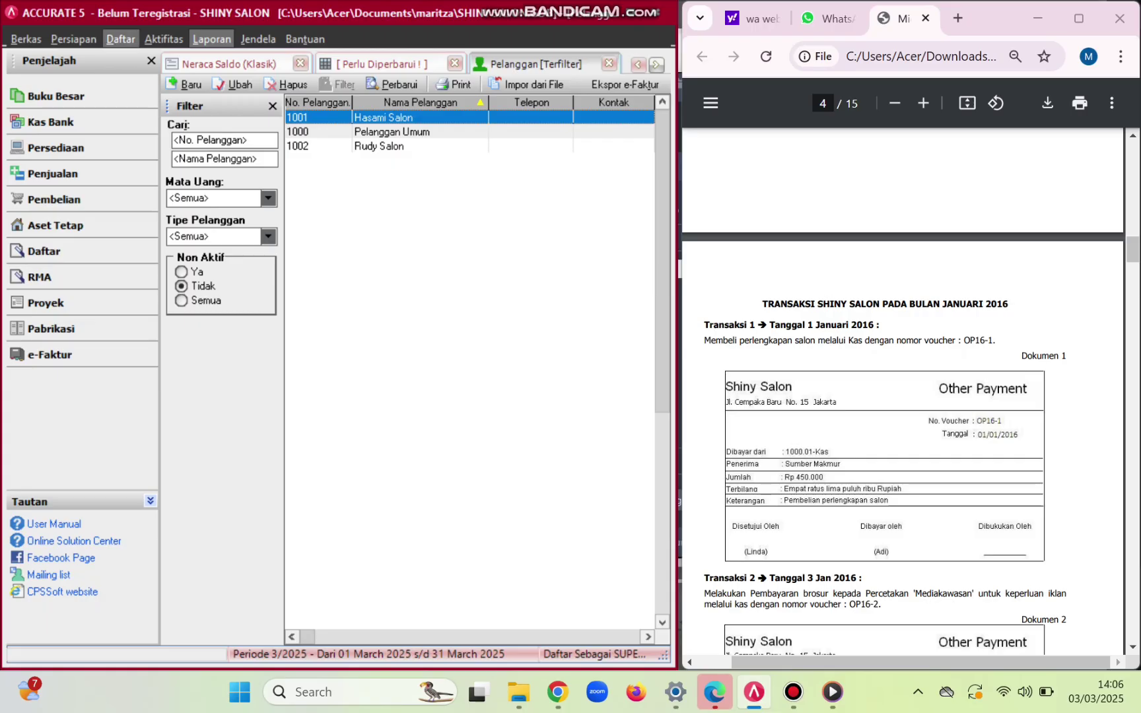
{"action": "key", "text": "Down"}
{"action": "key", "text": "Down"}
{"action": "key", "text": "Down"}
{"action": "key", "text": "Down"}
{"action": "key", "text": "Down"}
{"action": "key", "text": "Down"}
{"action": "key", "text": "Down"}
{"action": "key", "text": "Down"}
{"action": "key", "text": "Return"}
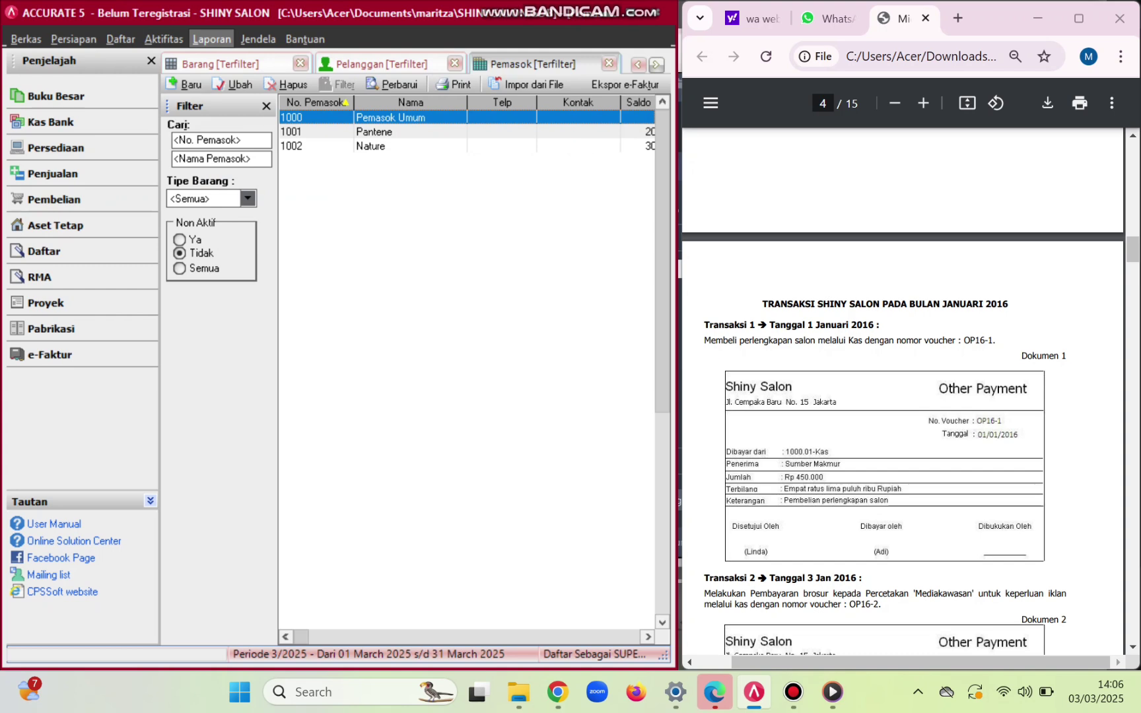
- Give supplier Pemasok Umum the Pajak Pertambahan Nilai tax and save it
{"action": "key", "text": "Return"}
{"action": "key", "text": "ctrl+Tab"}
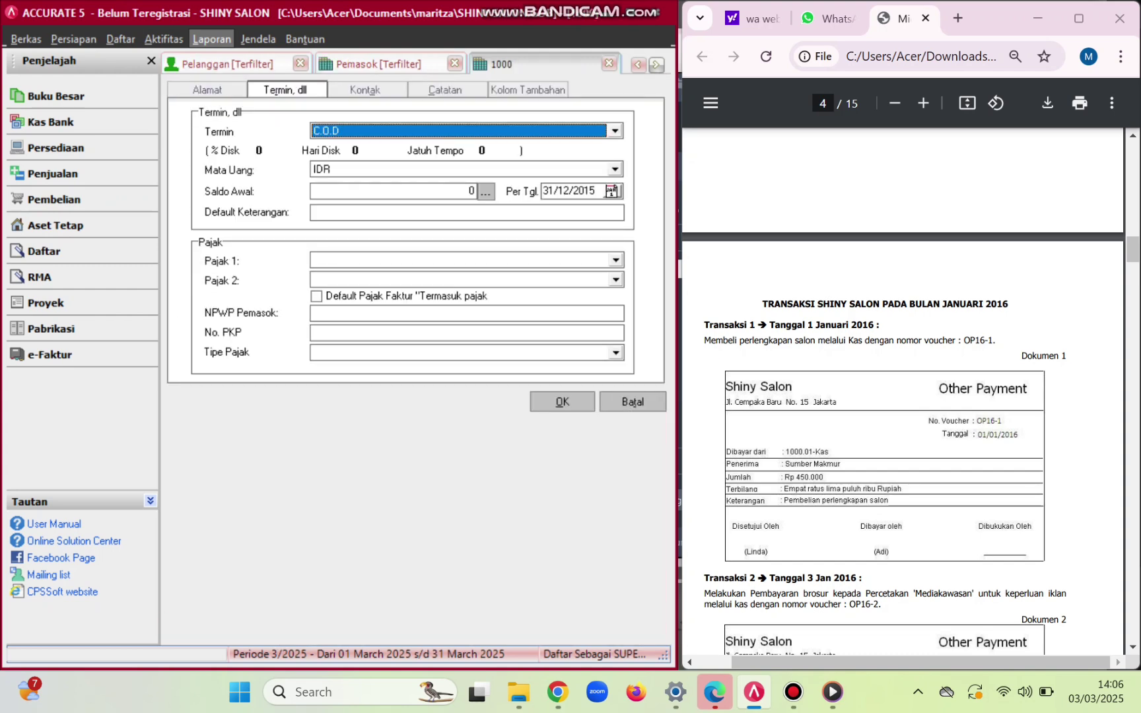
{"action": "left_click", "coordinate": [616, 260]}
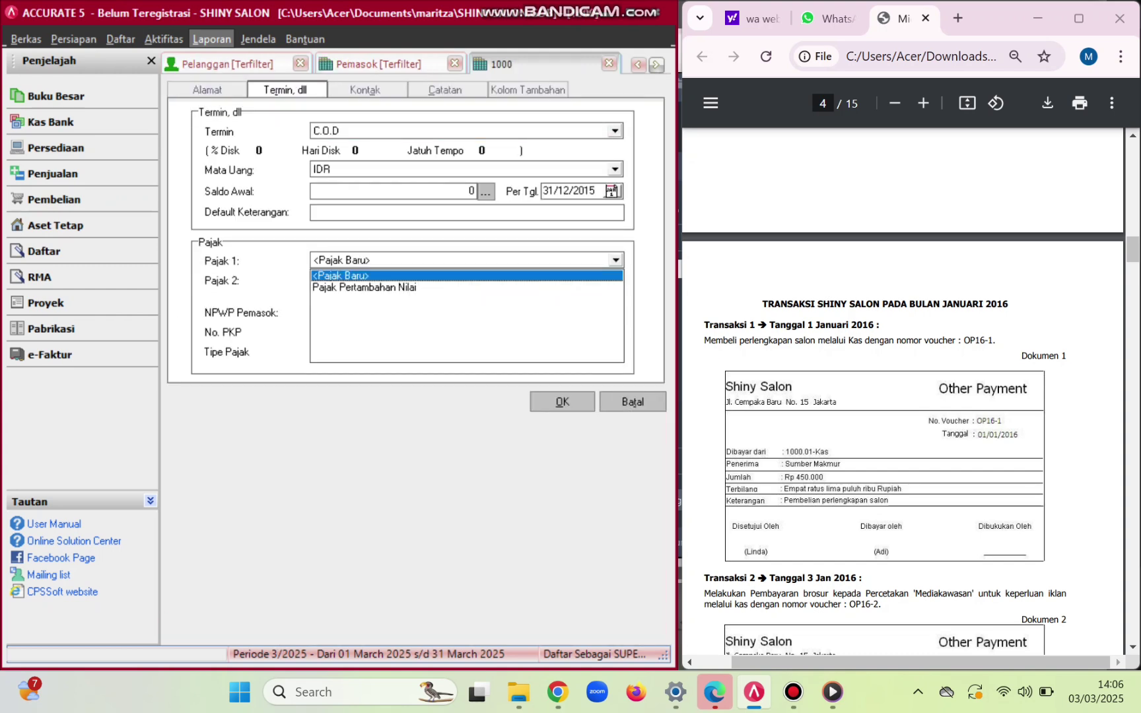
{"action": "left_click", "coordinate": [364, 288]}
{"action": "left_click", "coordinate": [561, 402]}
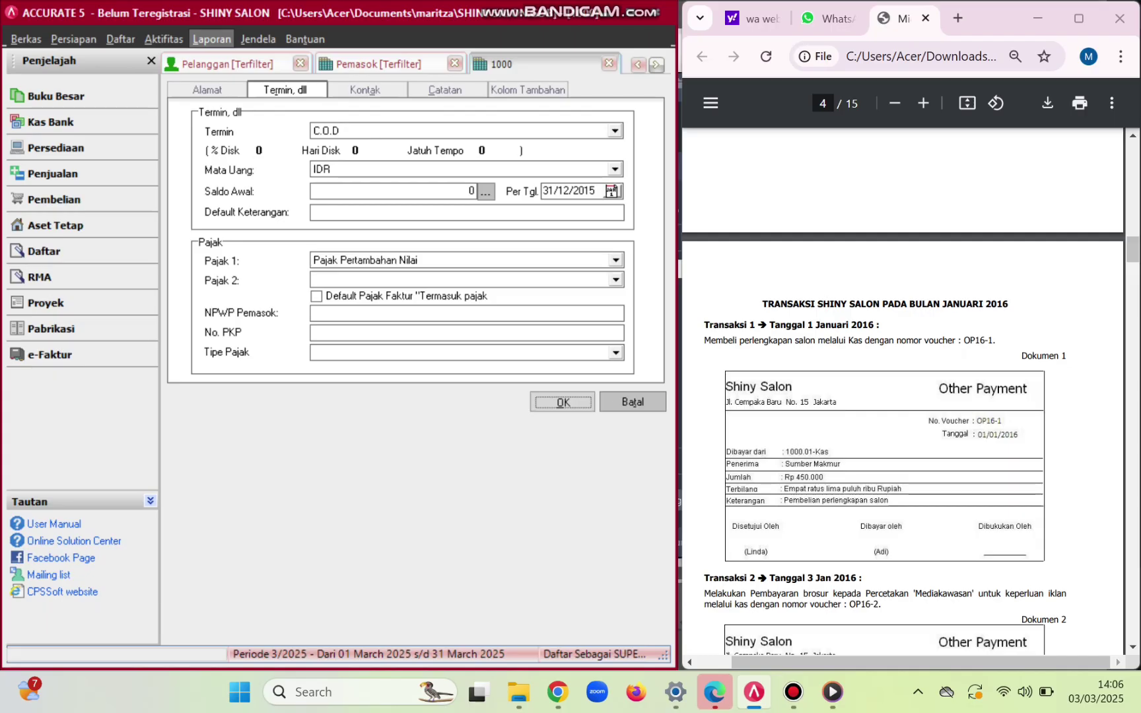
- Set supplier Pantene to Net 30 terms with Pajak Pertambahan Nilai tax
{"action": "double_click", "coordinate": [374, 132]}
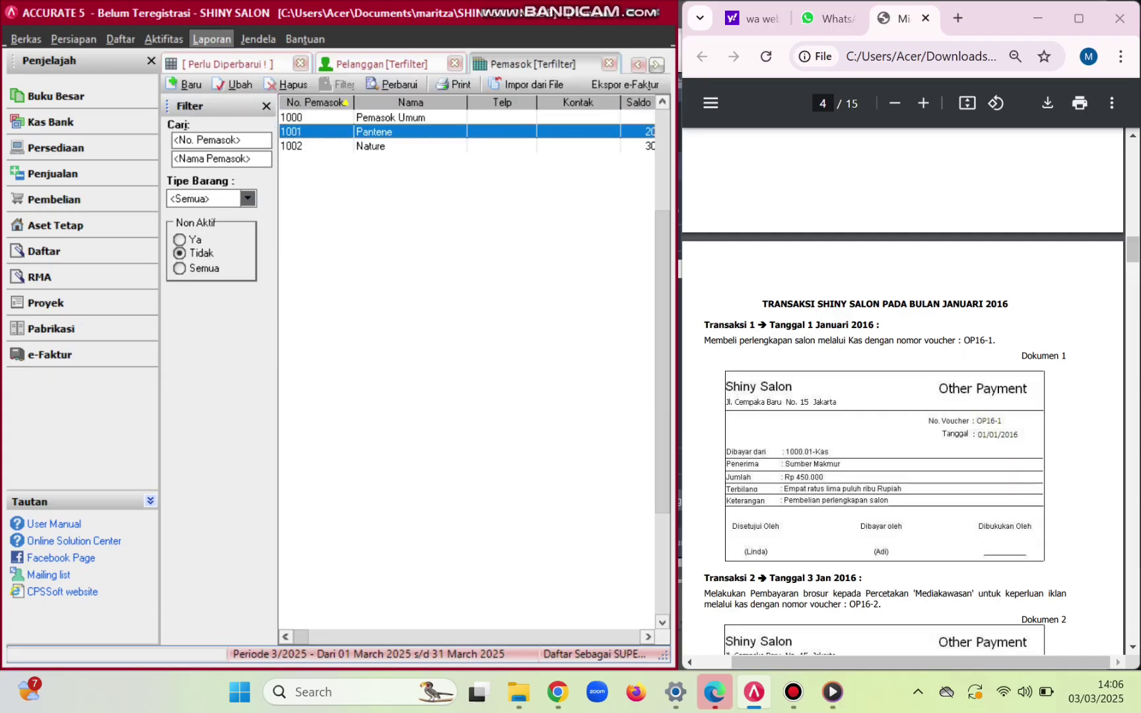
{"action": "left_click", "coordinate": [286, 89]}
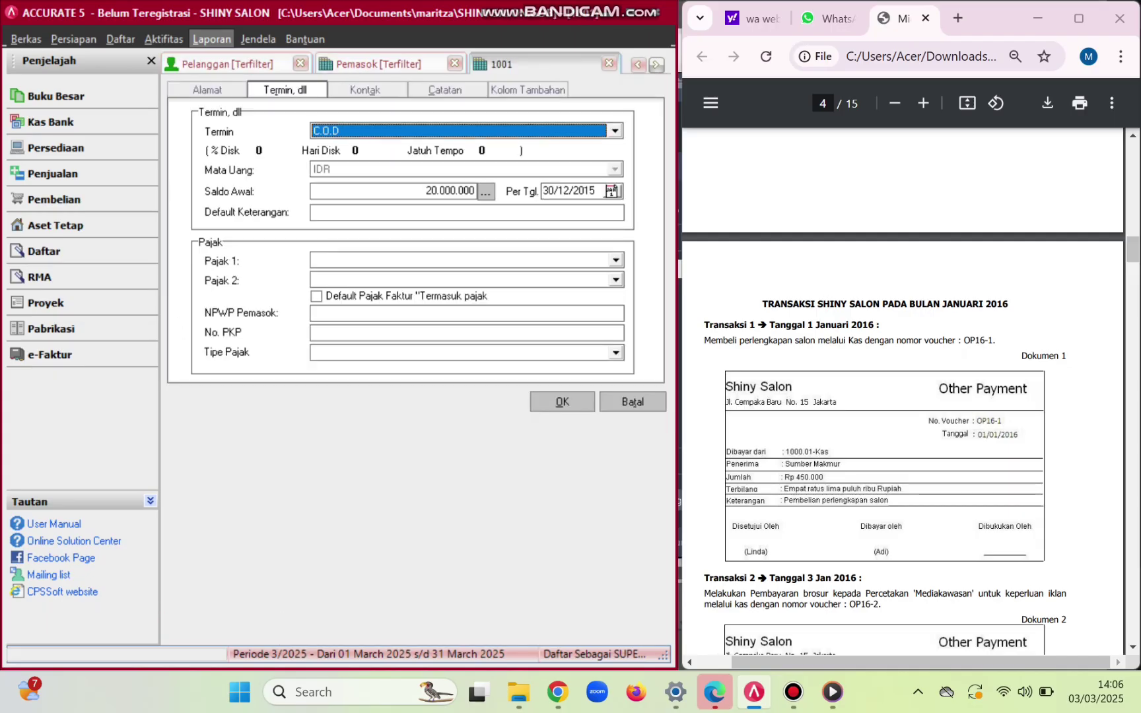
{"action": "left_click", "coordinate": [615, 131]}
{"action": "left_click", "coordinate": [528, 145]}
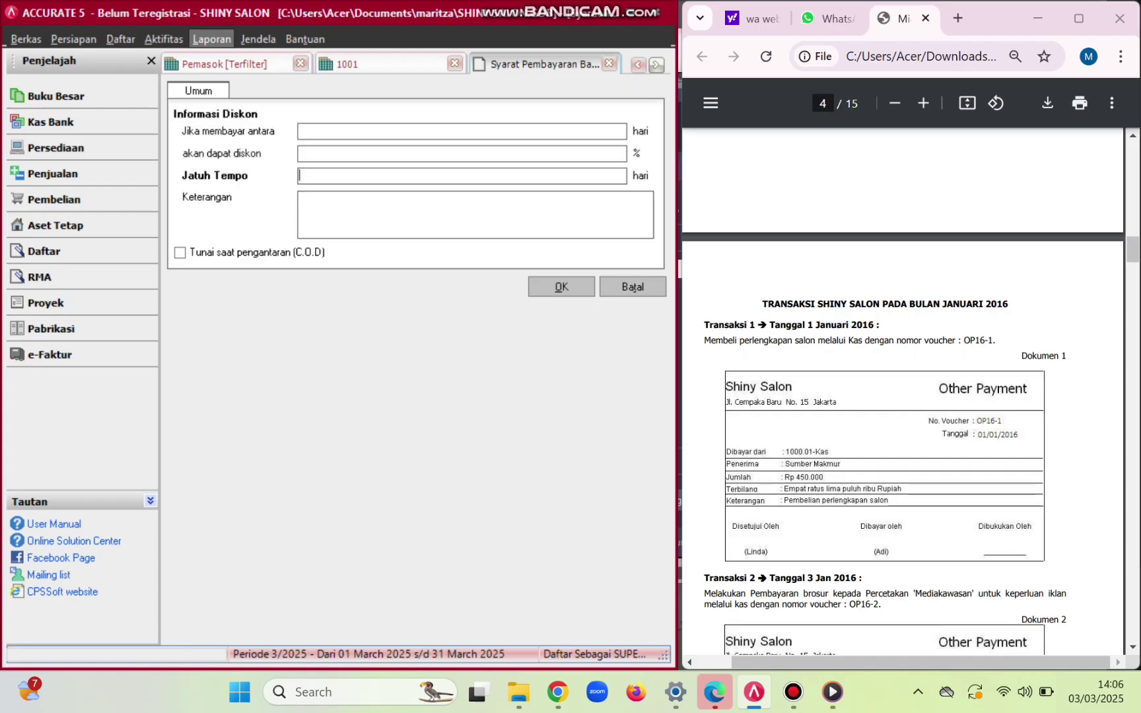
{"action": "left_click", "coordinate": [632, 287]}
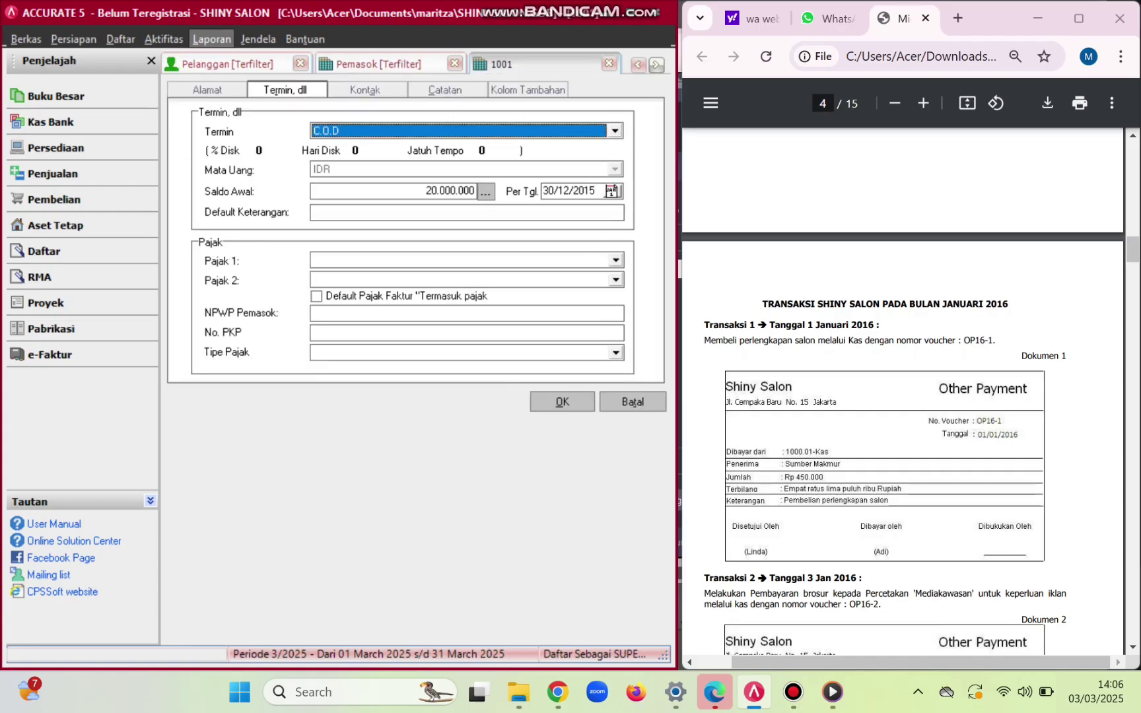
{"action": "left_click", "coordinate": [615, 130]}
{"action": "left_click", "coordinate": [327, 169]}
{"action": "left_click", "coordinate": [615, 260]}
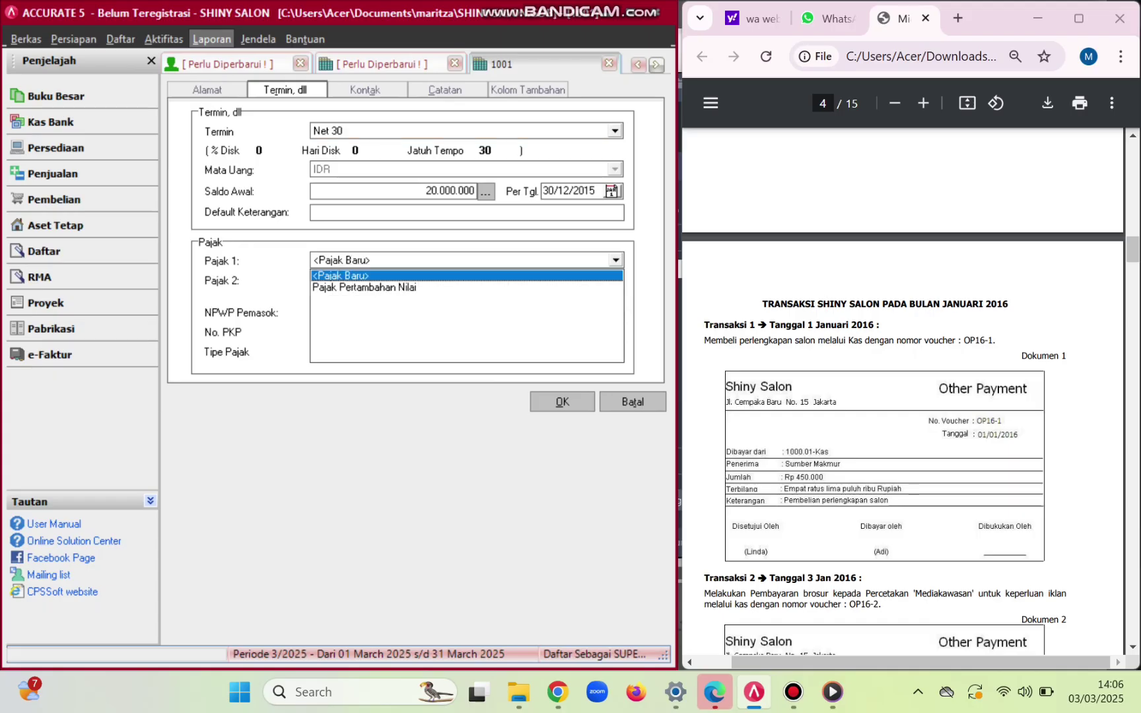
{"action": "left_click", "coordinate": [364, 288]}
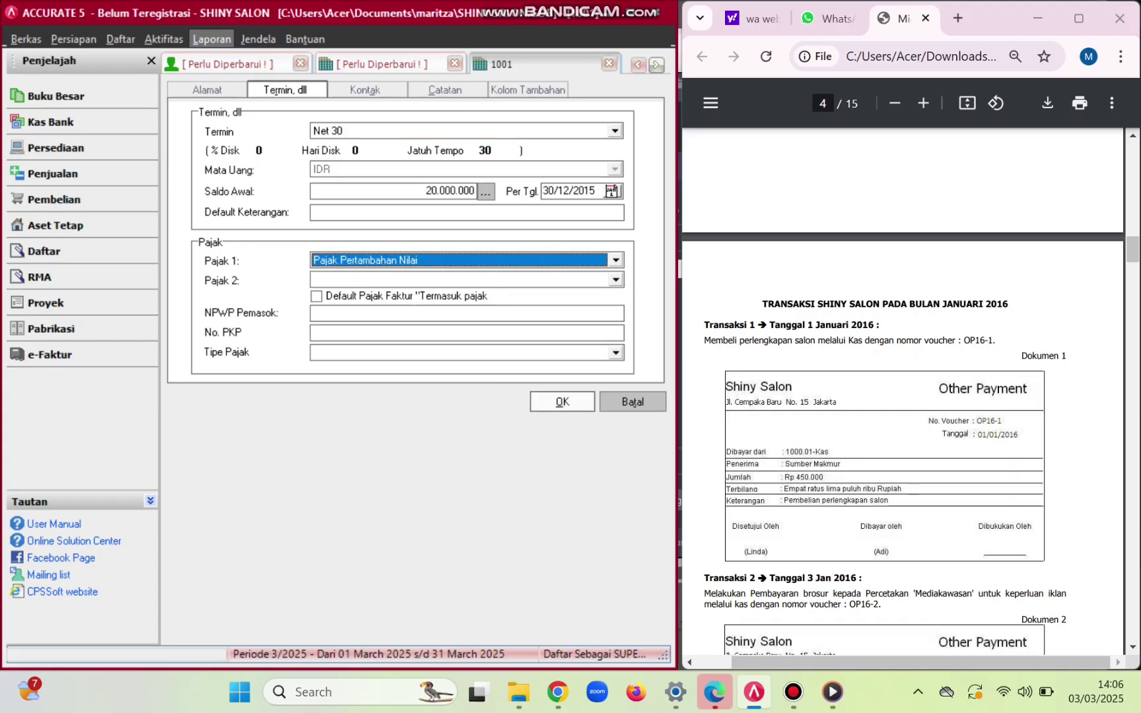
{"action": "left_click", "coordinate": [562, 402]}
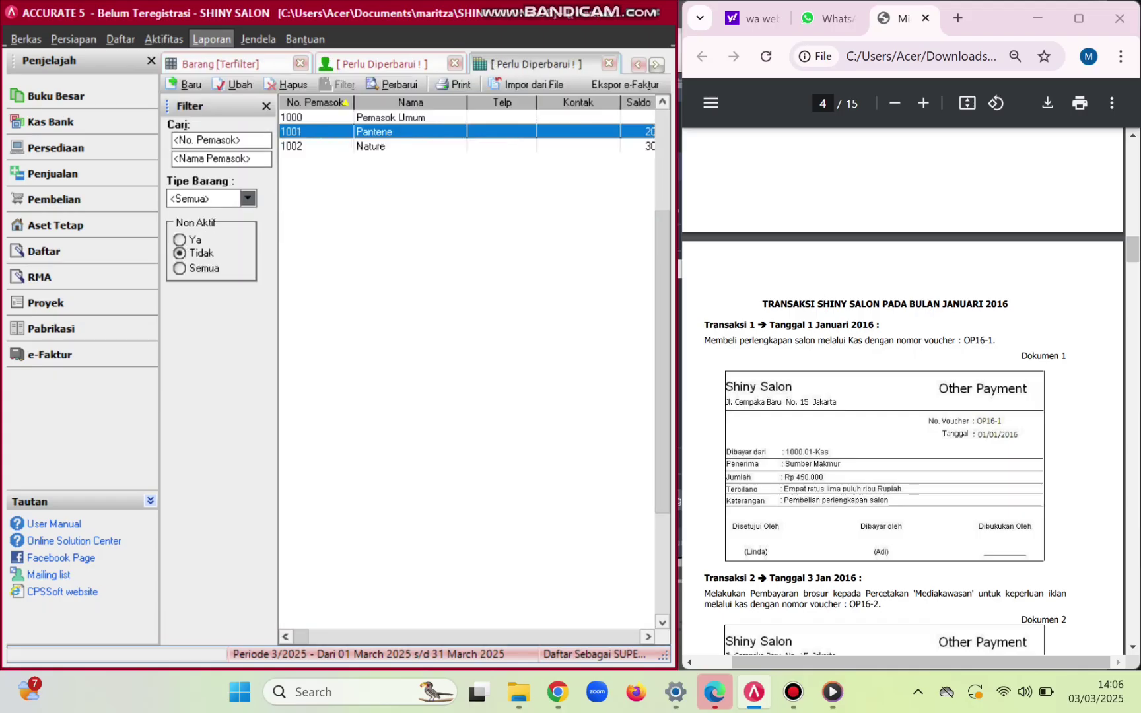
- Set supplier Nature to Net 30 terms with Pajak Pertambahan Nilai, then refresh the list
{"action": "left_click", "coordinate": [381, 145]}
{"action": "double_click", "coordinate": [381, 146]}
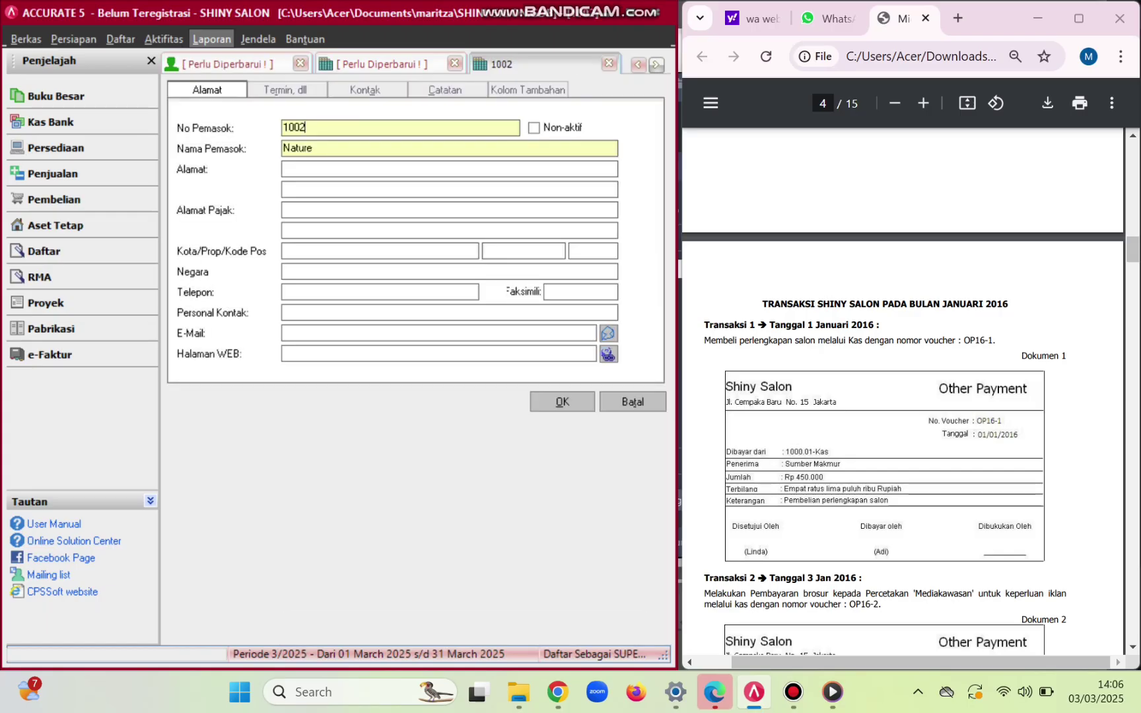
{"action": "left_click", "coordinate": [285, 90]}
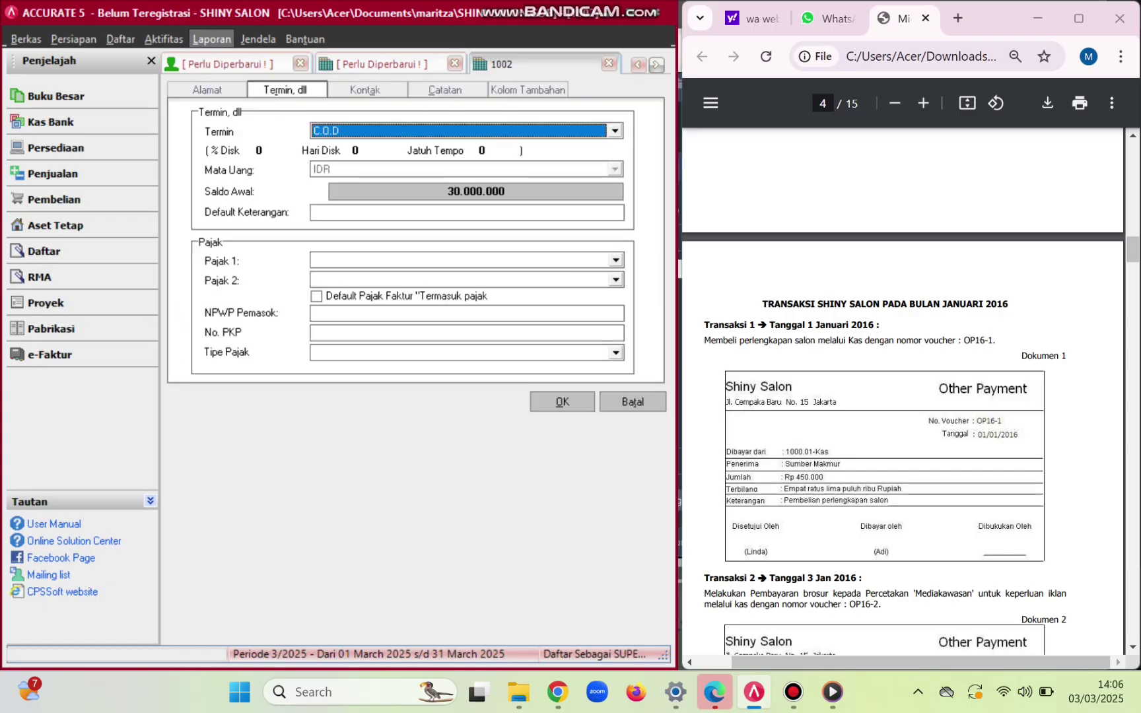
{"action": "key", "text": "alt+Down"}
{"action": "key", "text": "Down"}
{"action": "key", "text": "Return"}
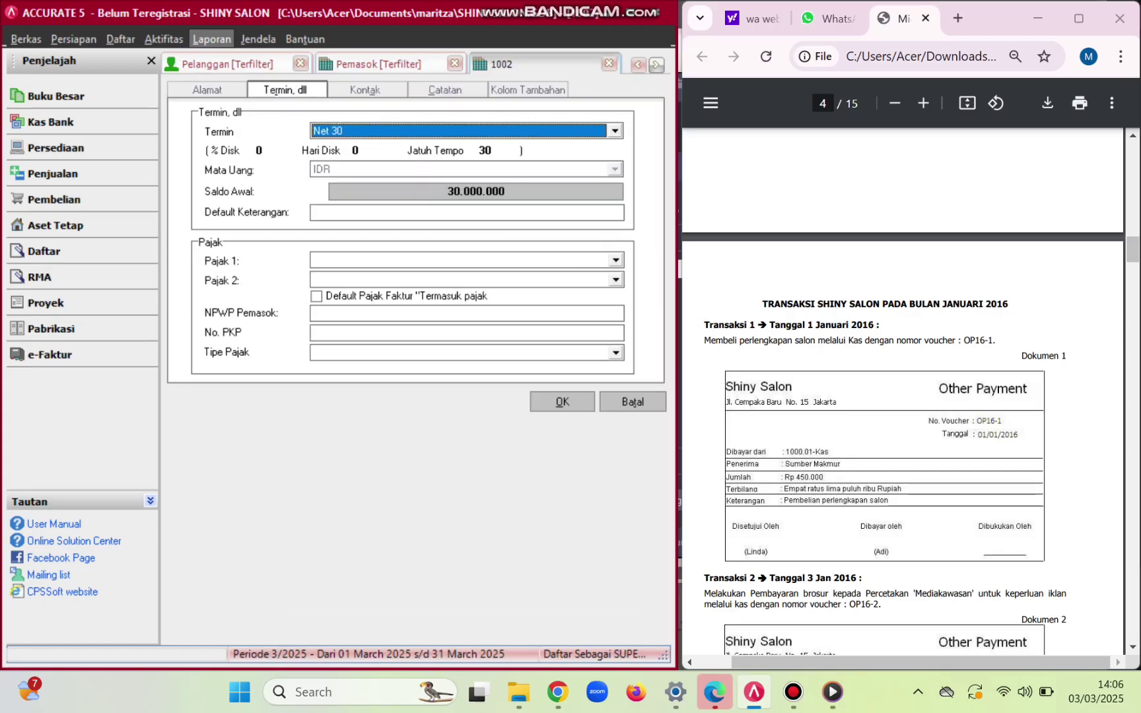
{"action": "left_click", "coordinate": [616, 261]}
{"action": "left_click", "coordinate": [561, 274]}
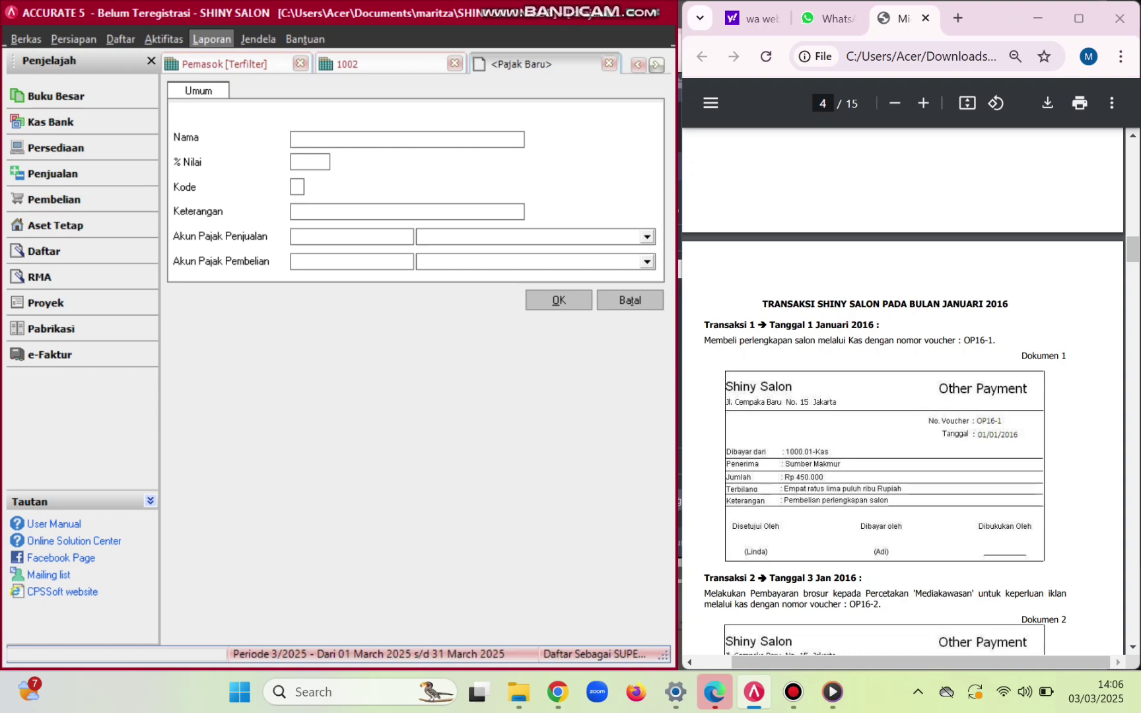
{"action": "left_click", "coordinate": [630, 300]}
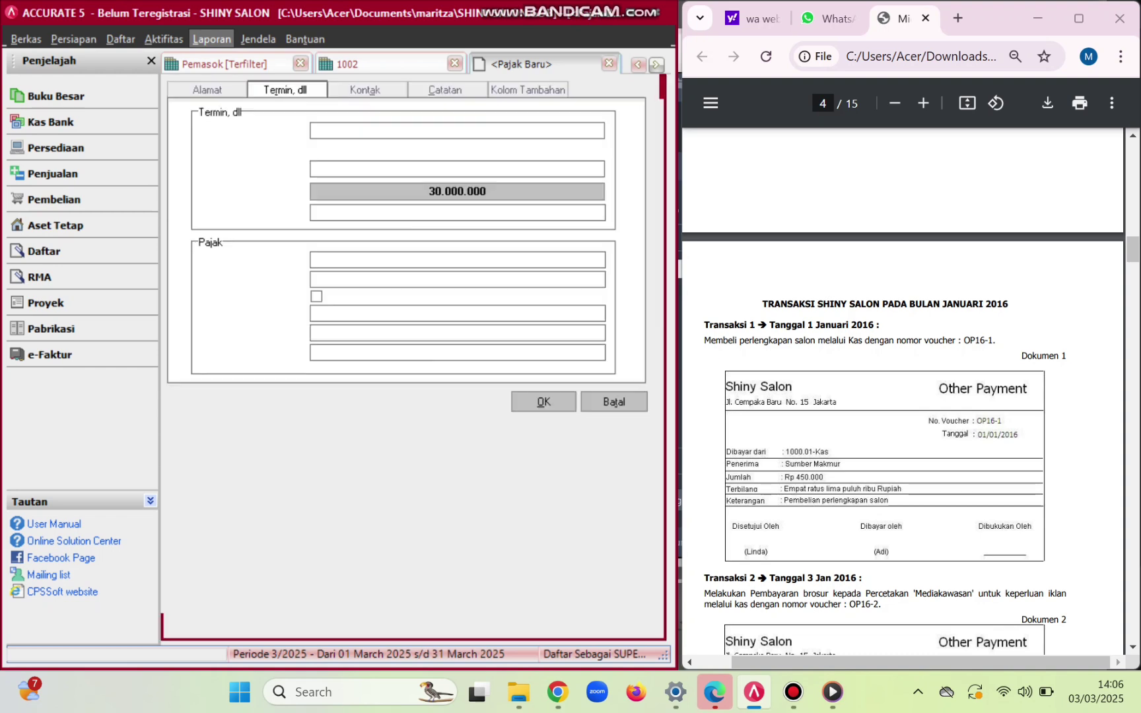
{"action": "key", "text": "alt+Down"}
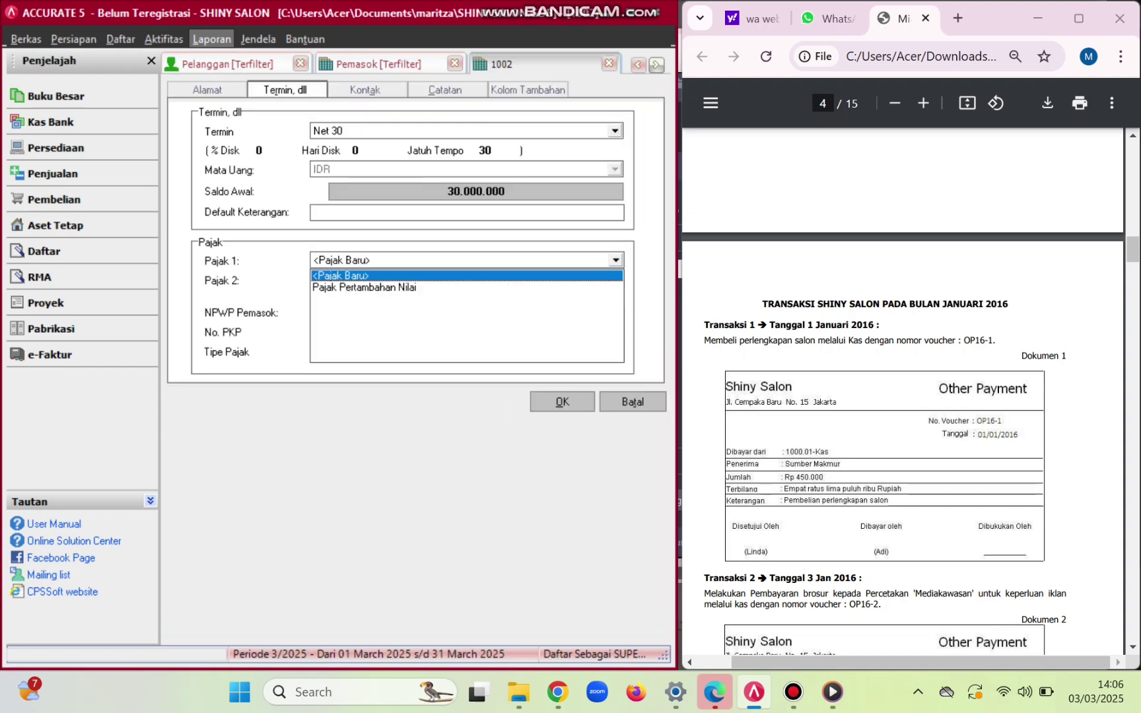
{"action": "key", "text": "Down"}
{"action": "key", "text": "Return"}
{"action": "key", "text": "alt+o"}
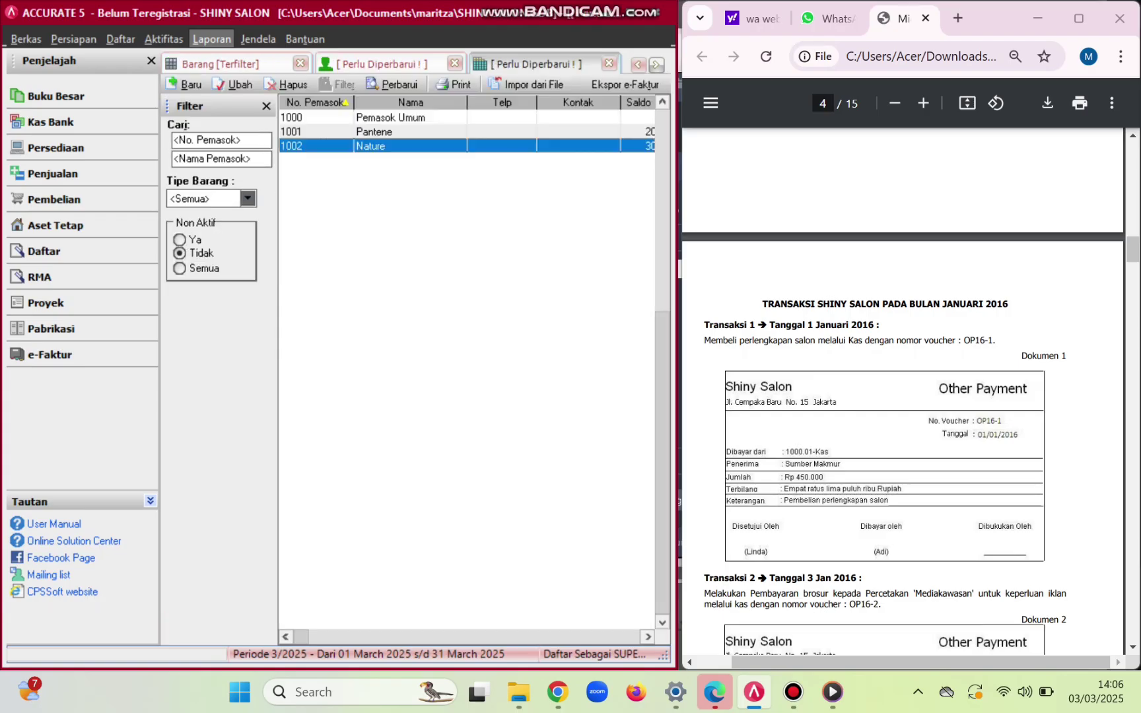
{"action": "left_click", "coordinate": [394, 84]}
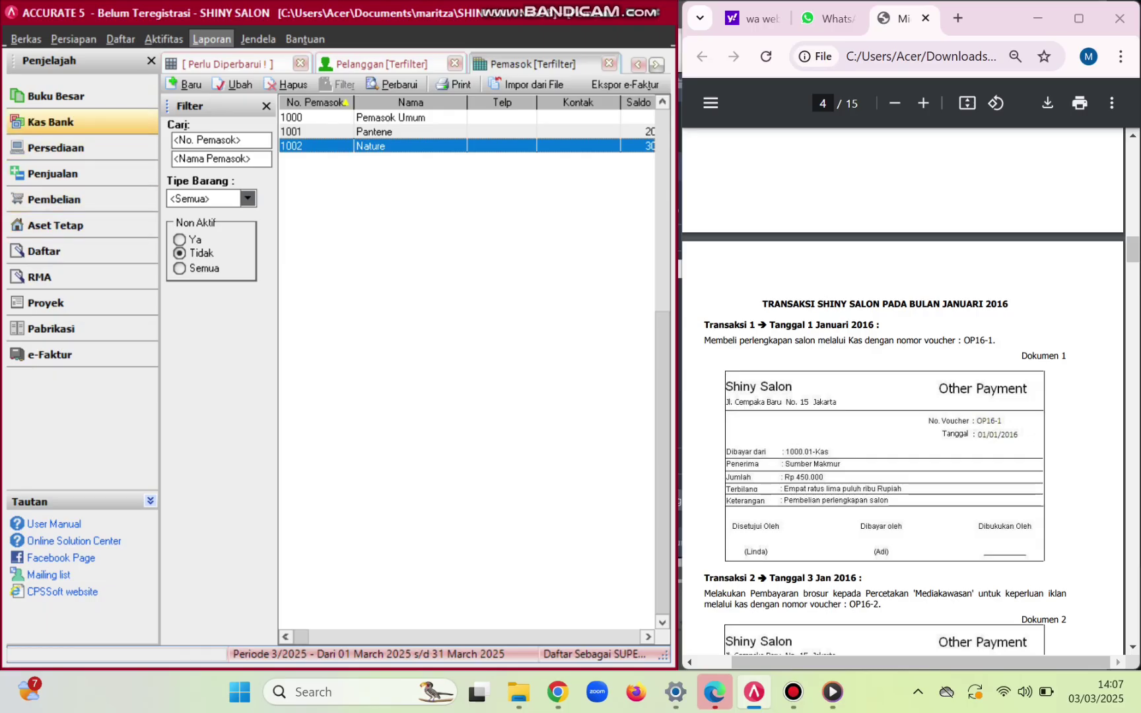
- Start a new Other Payment from Kas numbered OP16-1 and dated 01/01/2016
{"action": "left_click", "coordinate": [51, 121]}
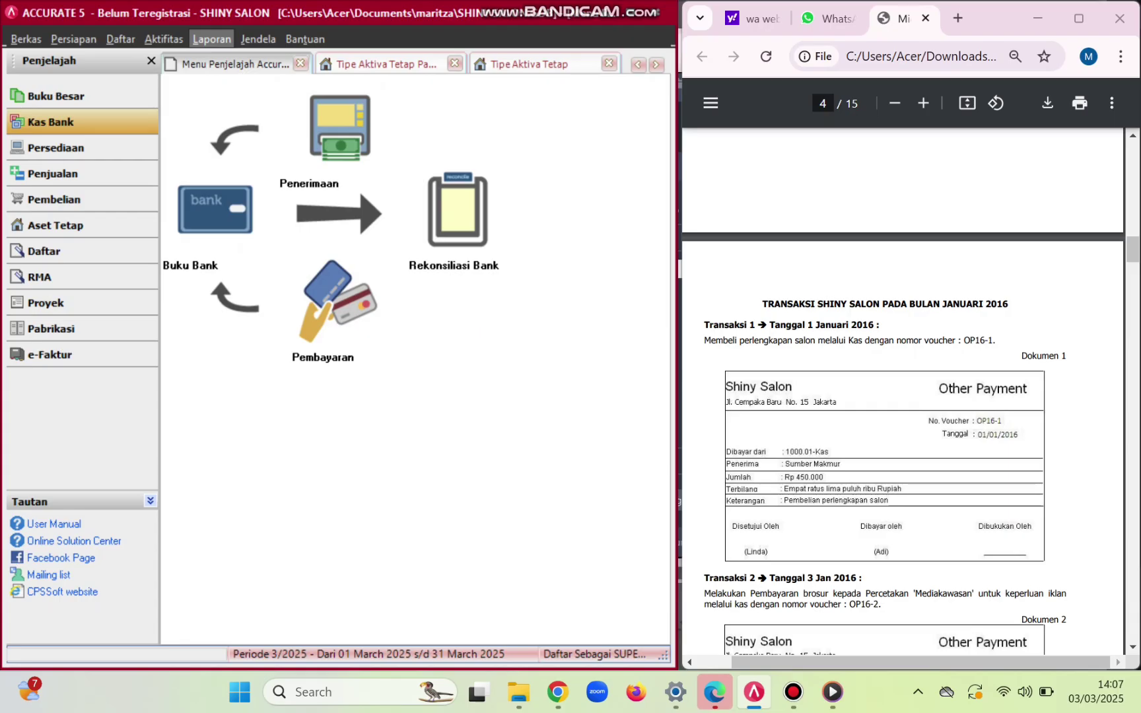
{"action": "left_click", "coordinate": [337, 304]}
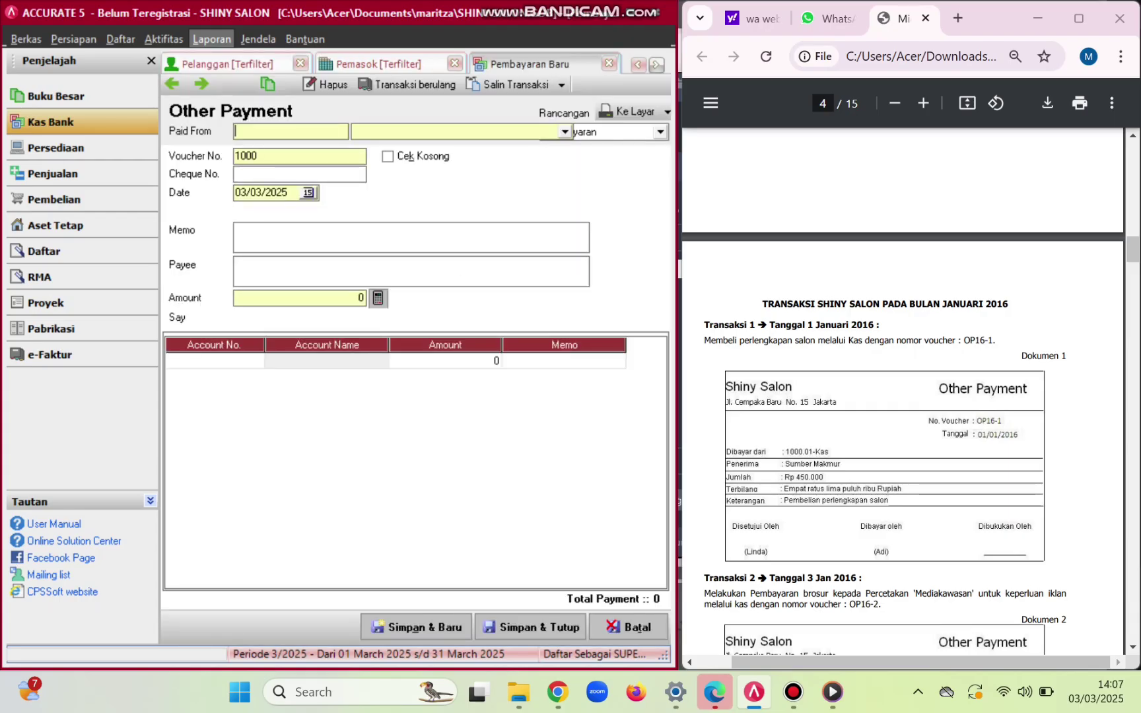
{"action": "scroll", "coordinate": [902, 397], "scroll_direction": "down", "scroll_amount": 3}
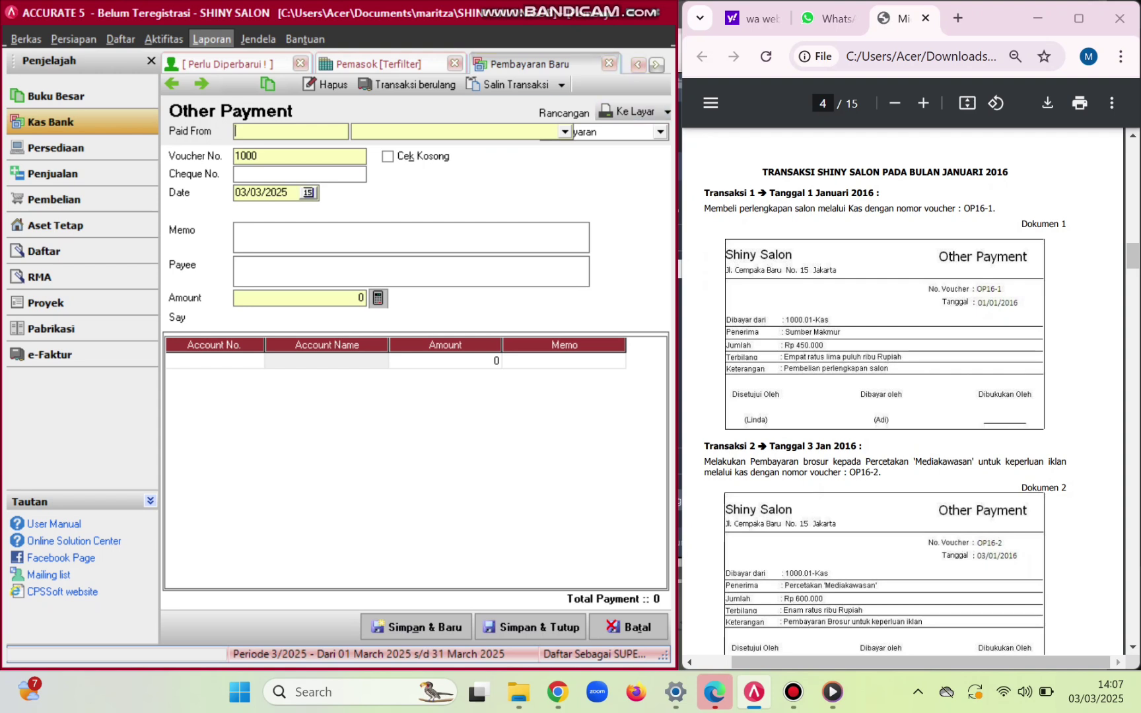
{"action": "key", "text": "alt+Down"}
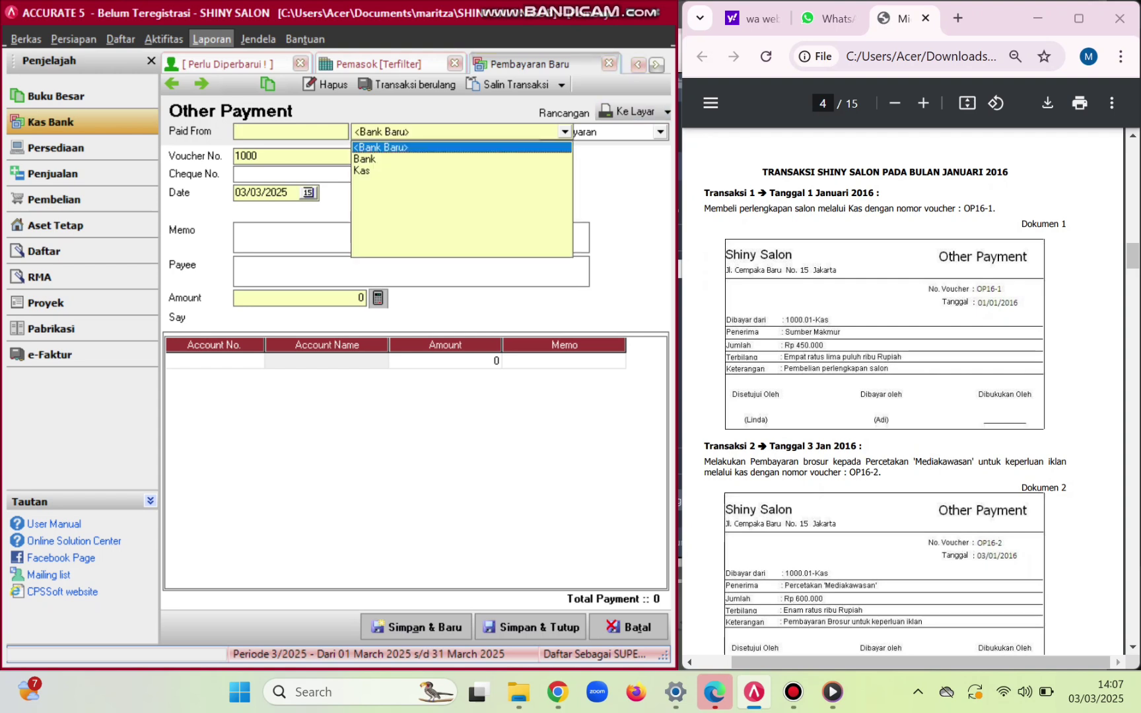
{"action": "key", "text": "Down"}
{"action": "key", "text": "Down"}
{"action": "key", "text": "Return"}
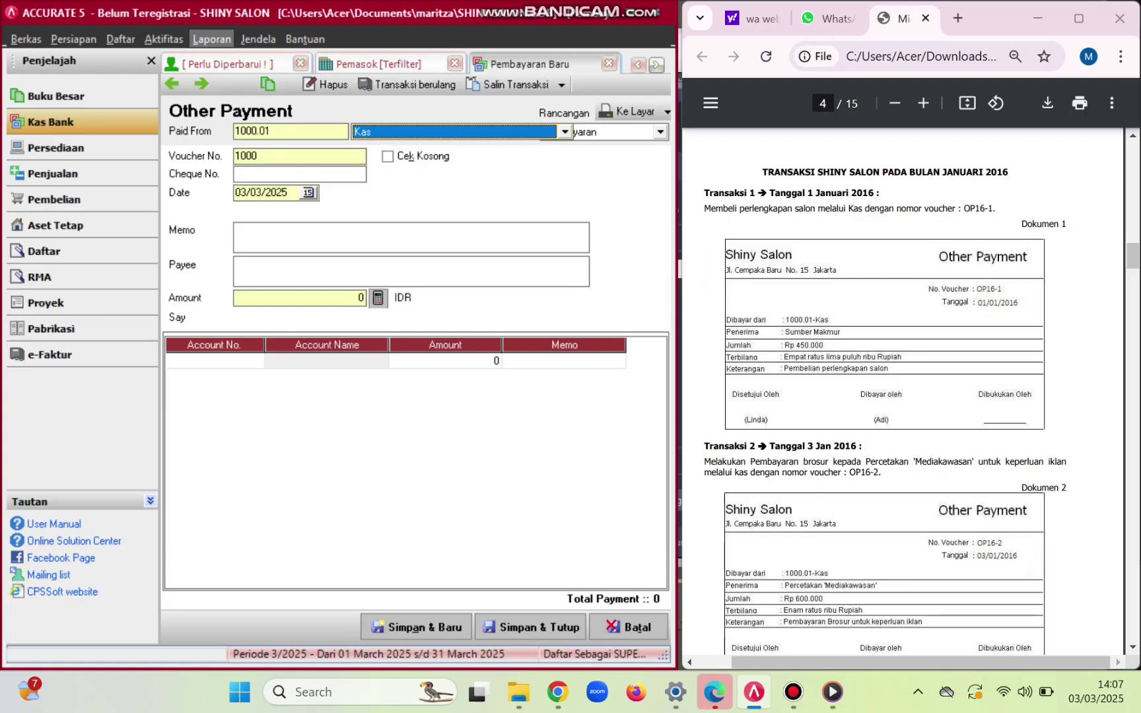
{"action": "left_click", "coordinate": [257, 156]}
{"action": "key", "text": "BackSpace"}
{"action": "key", "text": "BackSpace"}
{"action": "key", "text": "BackSpace"}
{"action": "key", "text": "BackSpace"}
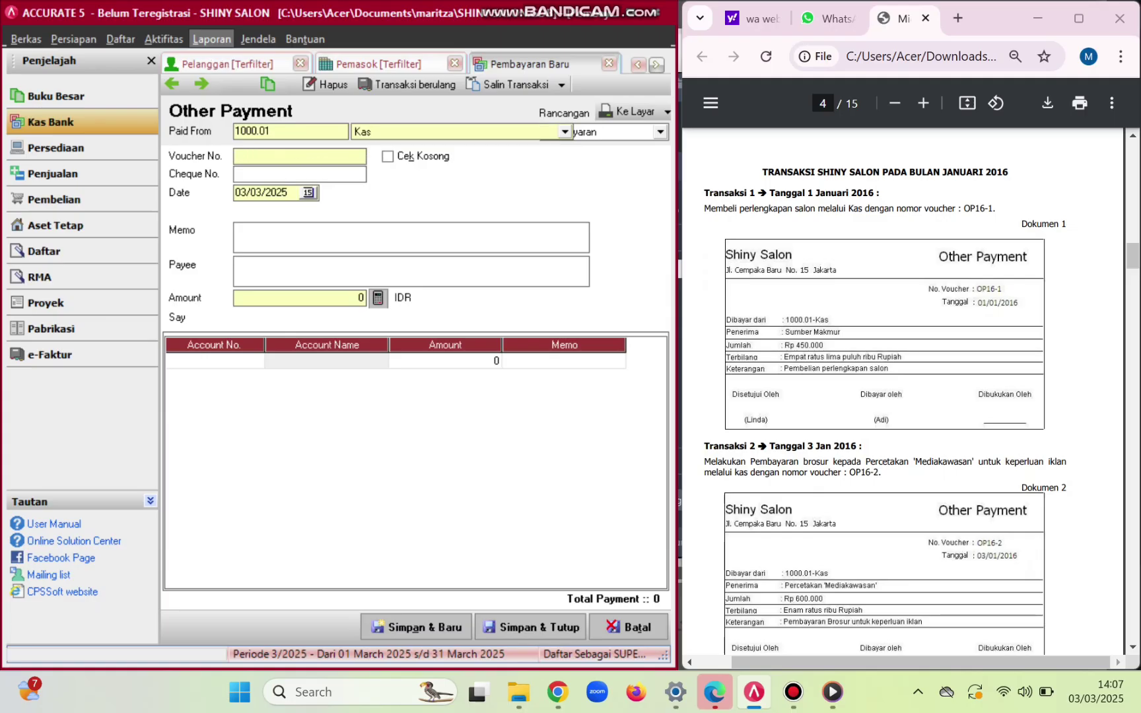
{"action": "key", "text": "Caps_Lock"}
{"action": "type", "text": "OP16-1"}
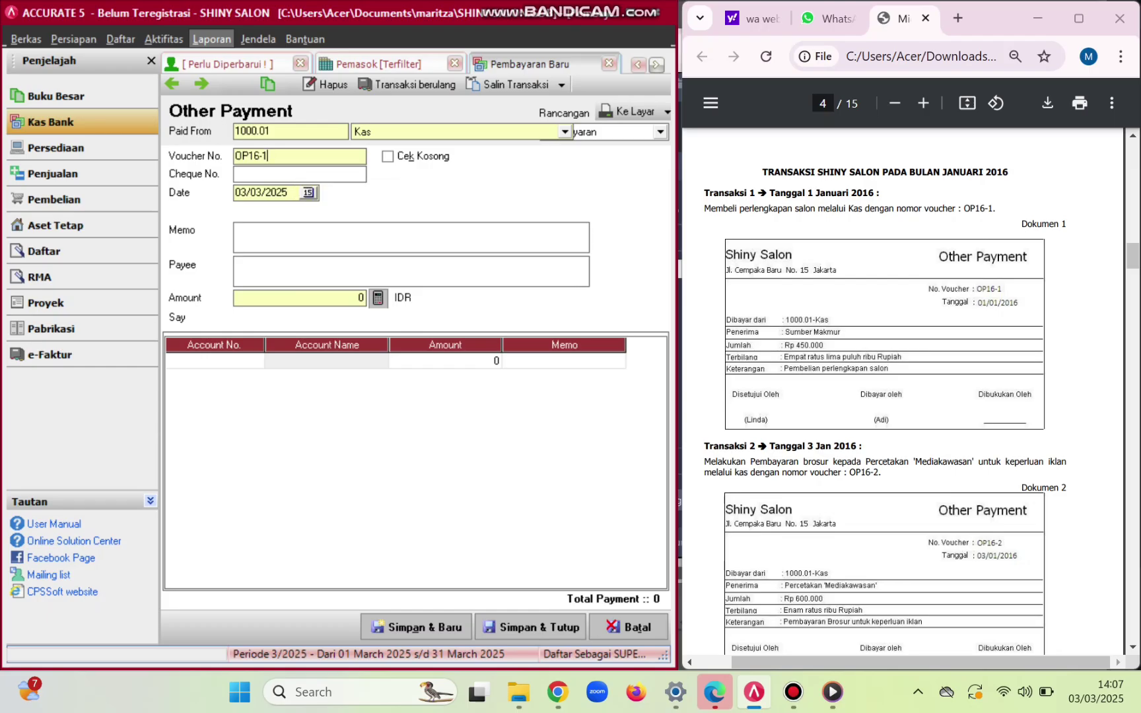
{"action": "key", "text": "BackSpace"}
{"action": "key", "text": "BackSpace"}
{"action": "type", "text": "-1"}
{"action": "left_click", "coordinate": [289, 193]}
{"action": "key", "text": "BackSpace"}
{"action": "key", "text": "BackSpace"}
{"action": "key", "text": "BackSpace"}
{"action": "key", "text": "BackSpace"}
{"action": "key", "text": "BackSpace"}
{"action": "key", "text": "BackSpace"}
{"action": "key", "text": "BackSpace"}
{"action": "key", "text": "BackSpace"}
{"action": "key", "text": "BackSpace"}
{"action": "key", "text": "BackSpace"}
{"action": "type", "text": "01/01/2016"}
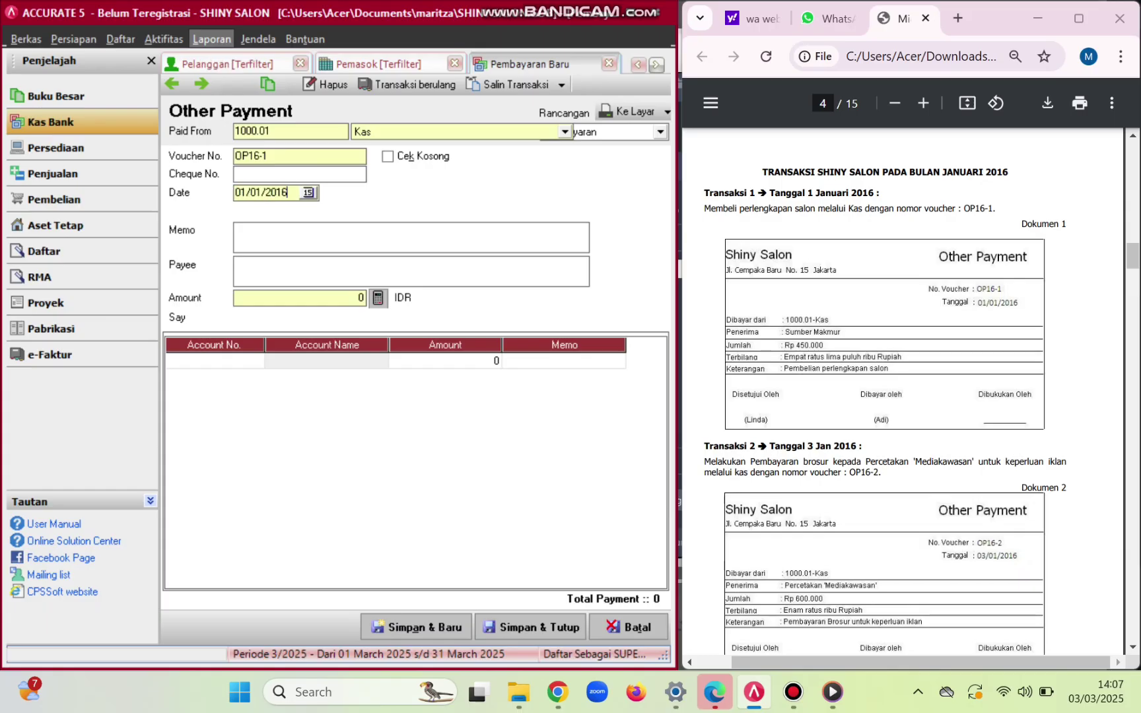
- Enter memo 'Pembelian perlengkapan salon' and payee 'Sumber Makmur'
{"action": "left_click", "coordinate": [237, 230]}
{"action": "type", "text": "P"}
{"action": "key", "text": "Caps_Lock"}
{"action": "type", "text": "embelian perlengkapan"}
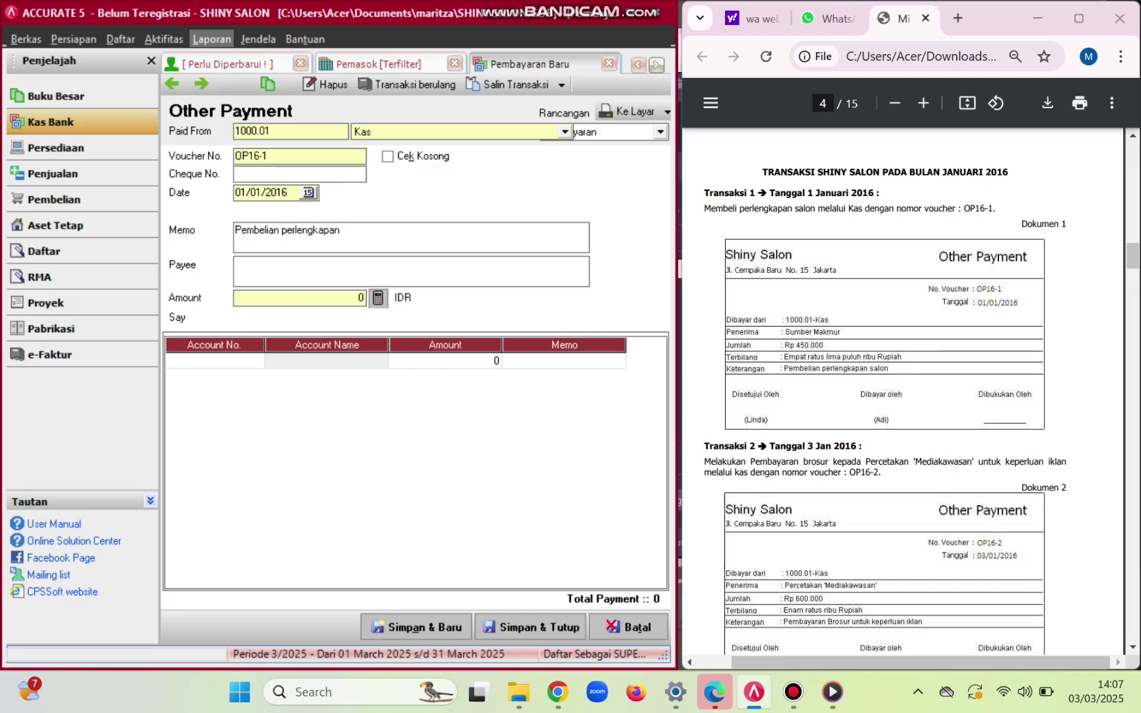
{"action": "type", "text": " salon"}
{"action": "left_click", "coordinate": [235, 264]}
{"action": "key", "text": "Caps_Lock"}
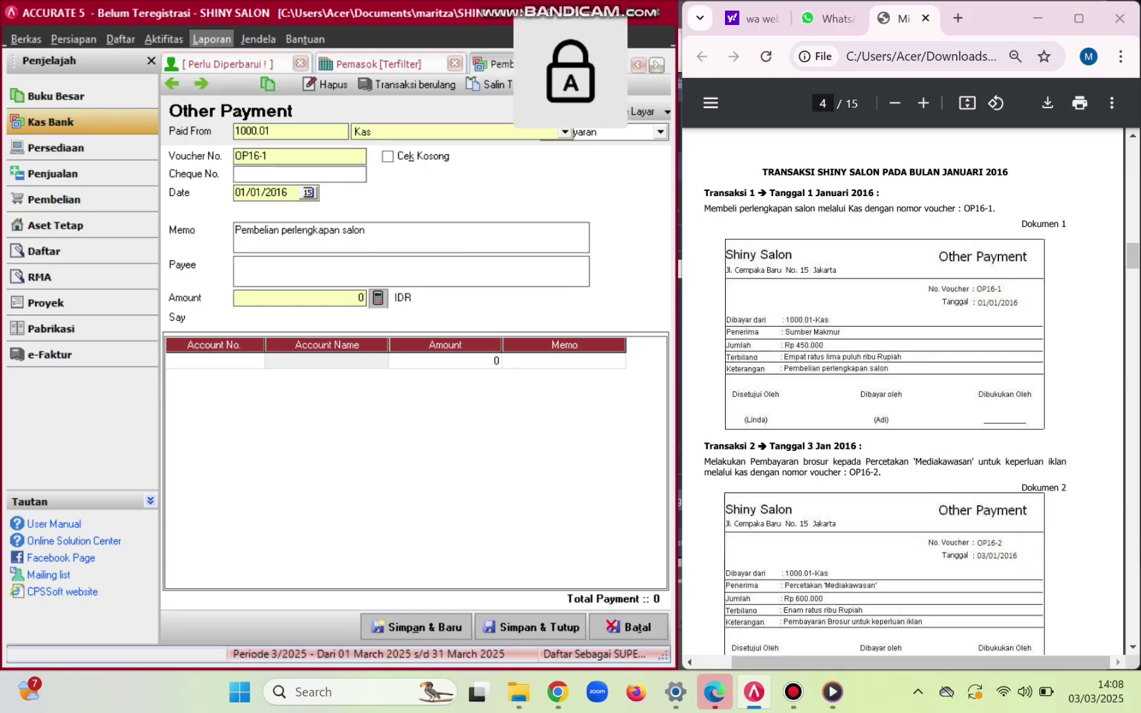
{"action": "type", "text": "S"}
{"action": "key", "text": "Caps_Lock"}
{"action": "type", "text": "umber"}
{"action": "key", "text": "Caps_Lock"}
{"action": "type", "text": "M"}
{"action": "key", "text": "Caps_Lock"}
{"action": "type", "text": "akmur"}
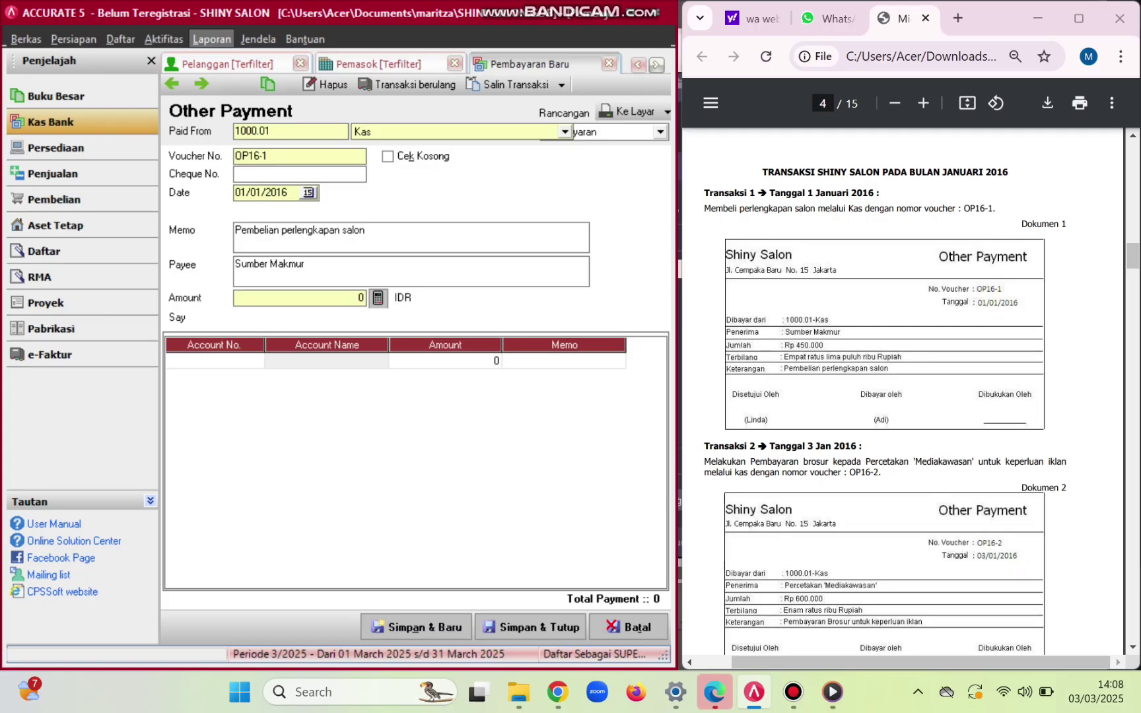
- Charge 450000 to account 1300 Perlengkapan and save and close the voucher
{"action": "left_click", "coordinate": [207, 361]}
{"action": "left_click", "coordinate": [257, 361]}
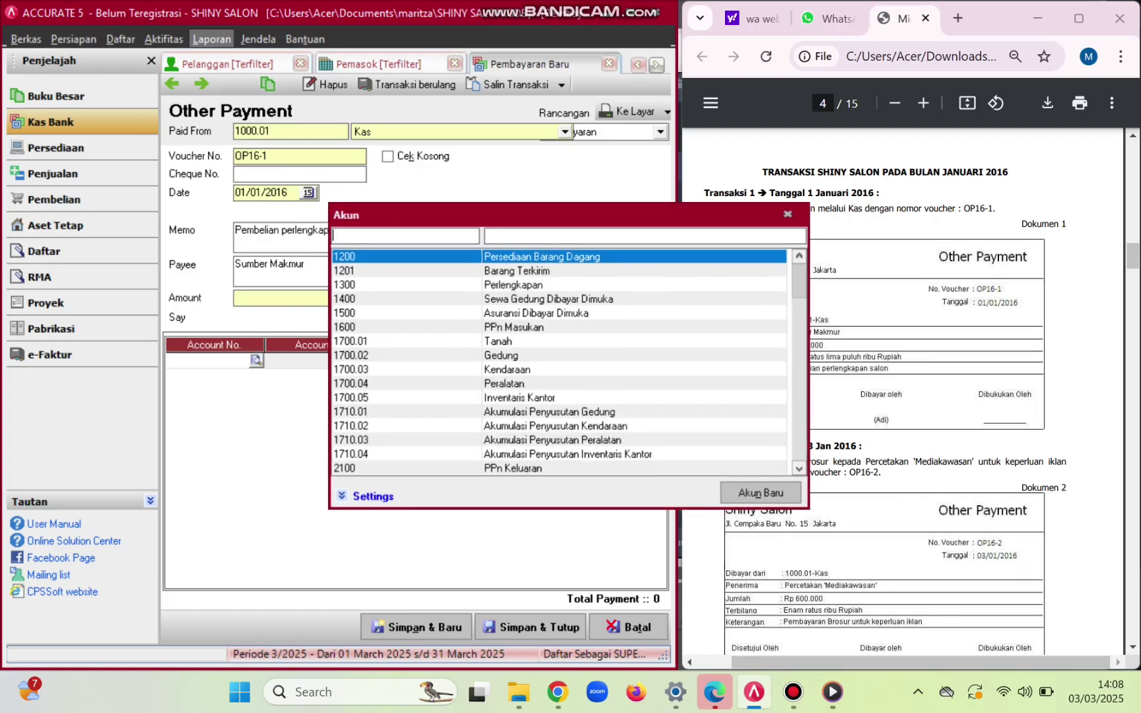
{"action": "key", "text": "Down"}
{"action": "key", "text": "Down"}
{"action": "key", "text": "Return"}
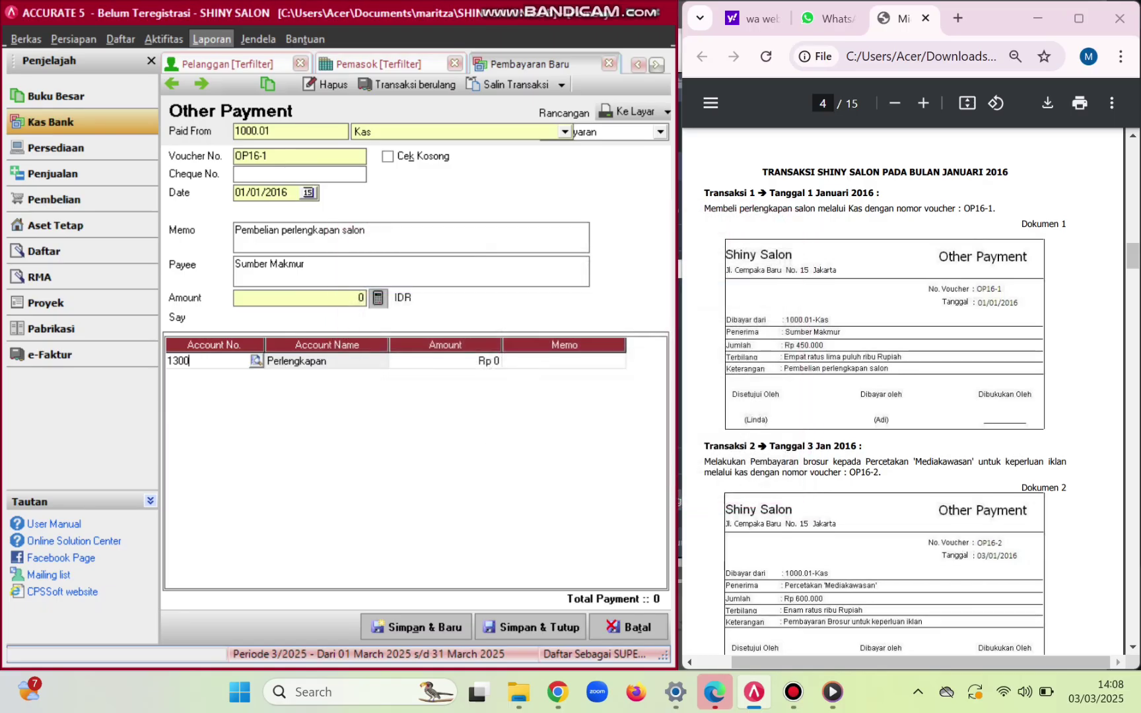
{"action": "key", "text": "Tab"}
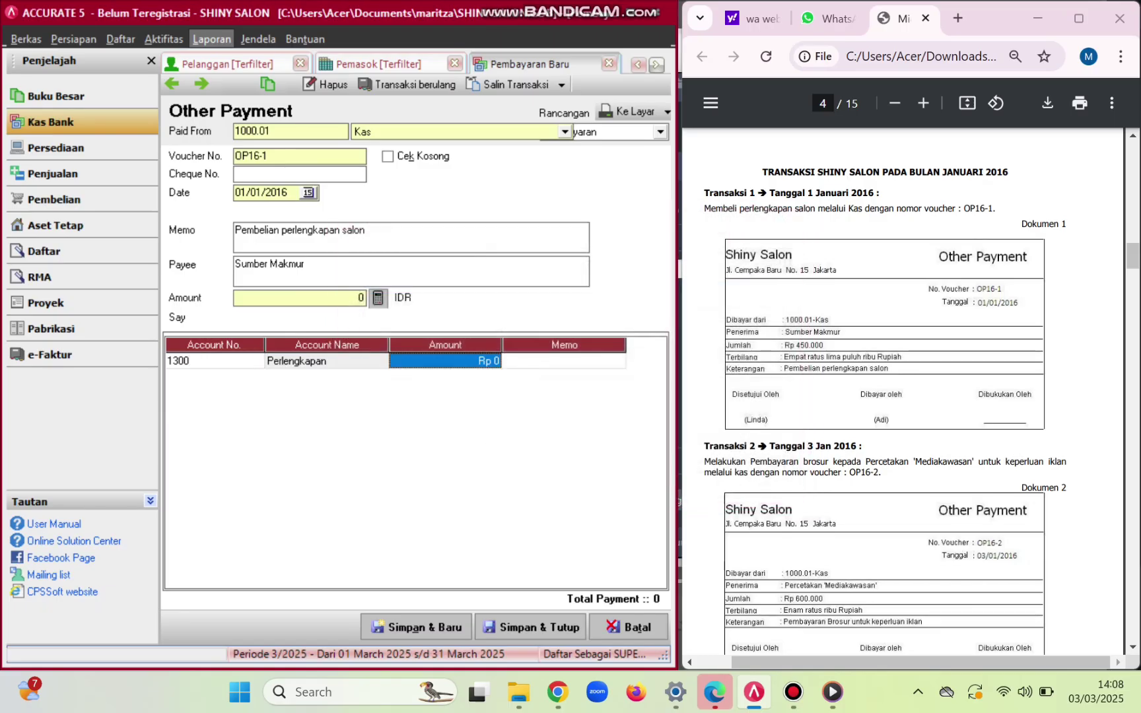
{"action": "type", "text": "450000"}
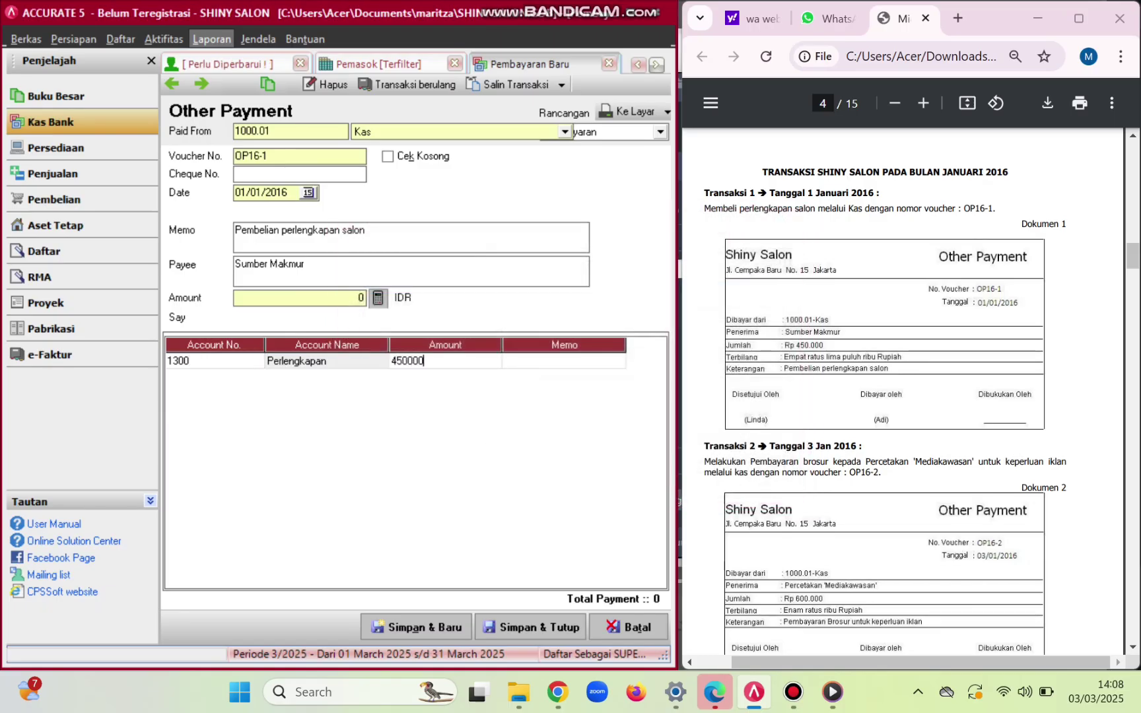
{"action": "key", "text": "Return"}
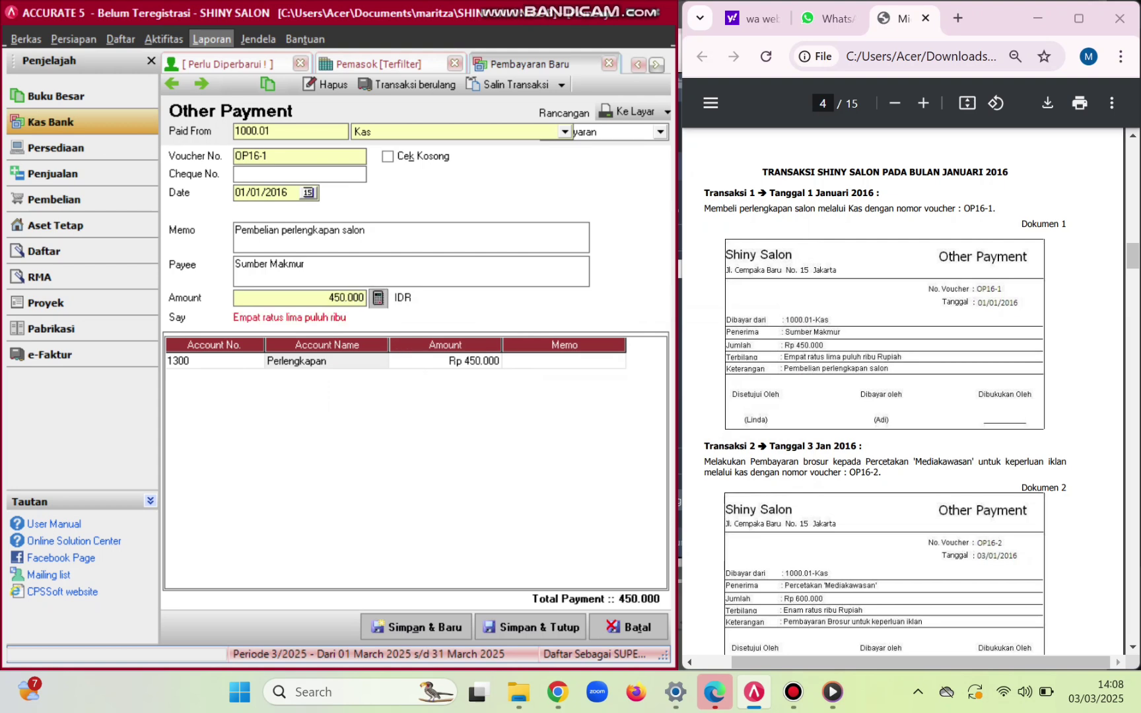
{"action": "left_click", "coordinate": [530, 627]}
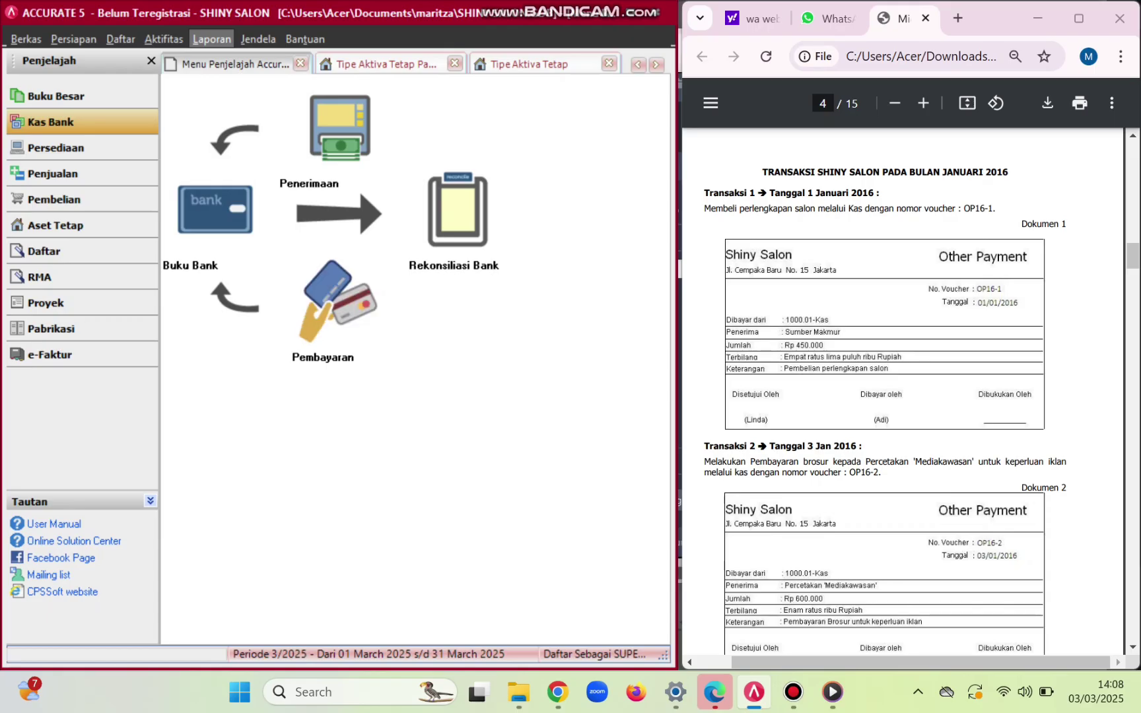
- Start a new Other Payment paid from Kas, dated 03/01/2016
{"action": "left_click", "coordinate": [337, 297]}
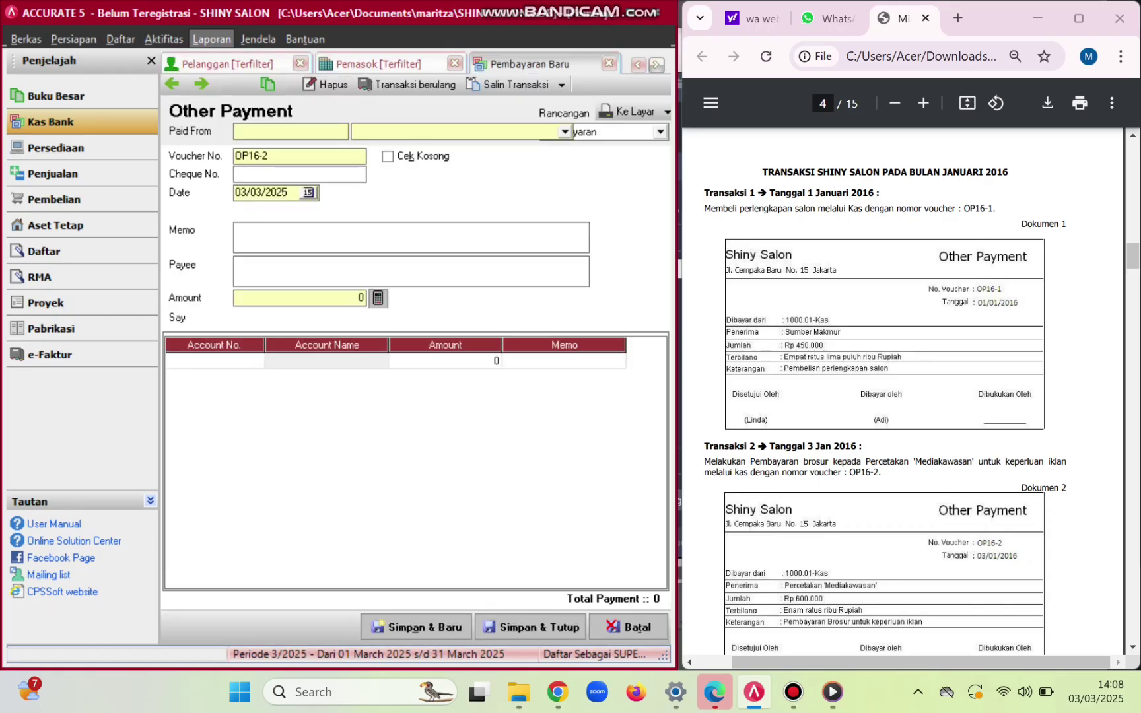
{"action": "scroll", "coordinate": [902, 389], "scroll_direction": "down", "scroll_amount": 4}
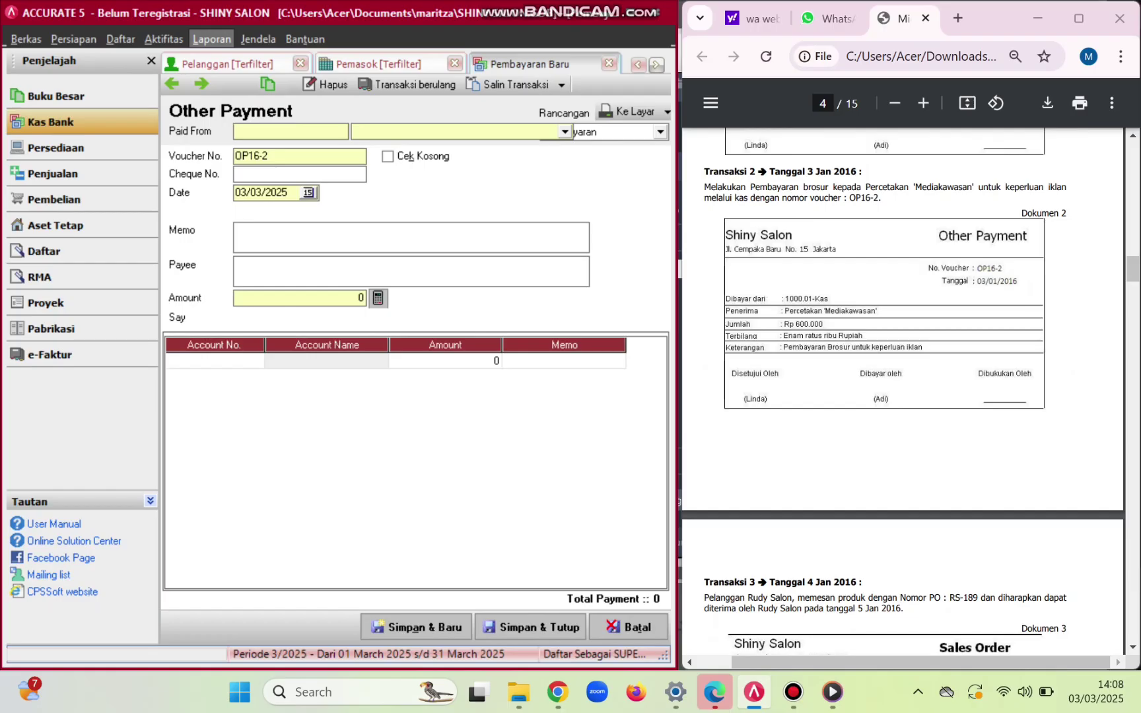
{"action": "key", "text": "alt+Down"}
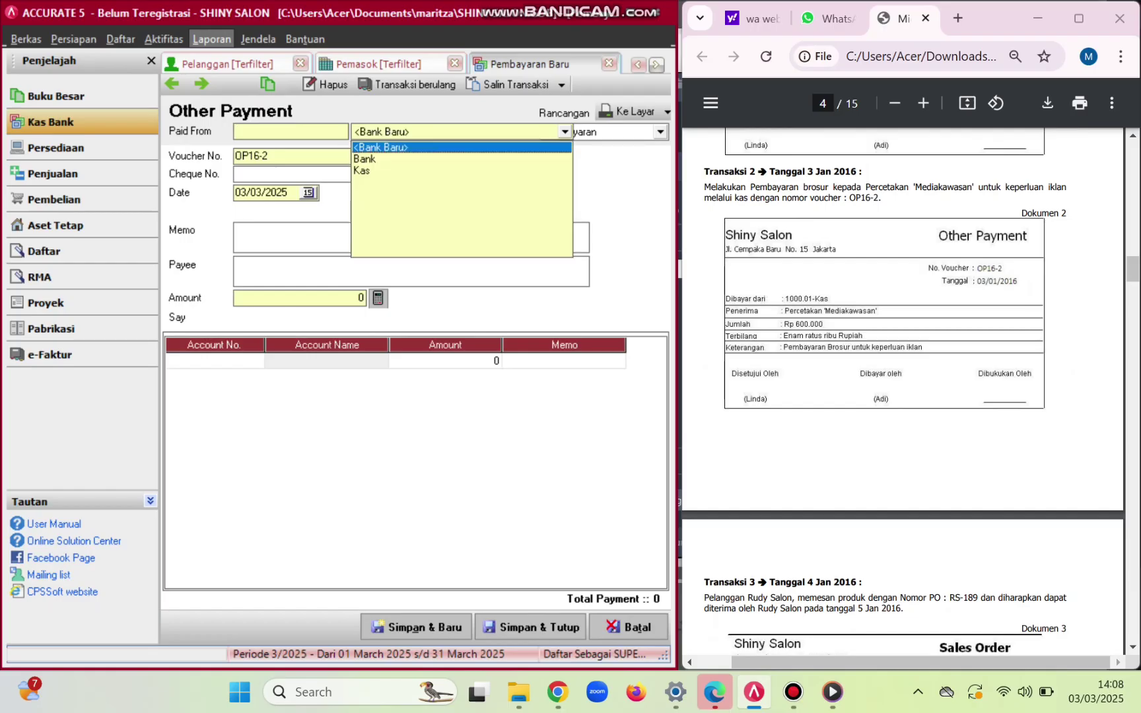
{"action": "key", "text": "Down"}
{"action": "key", "text": "Down"}
{"action": "key", "text": "Return"}
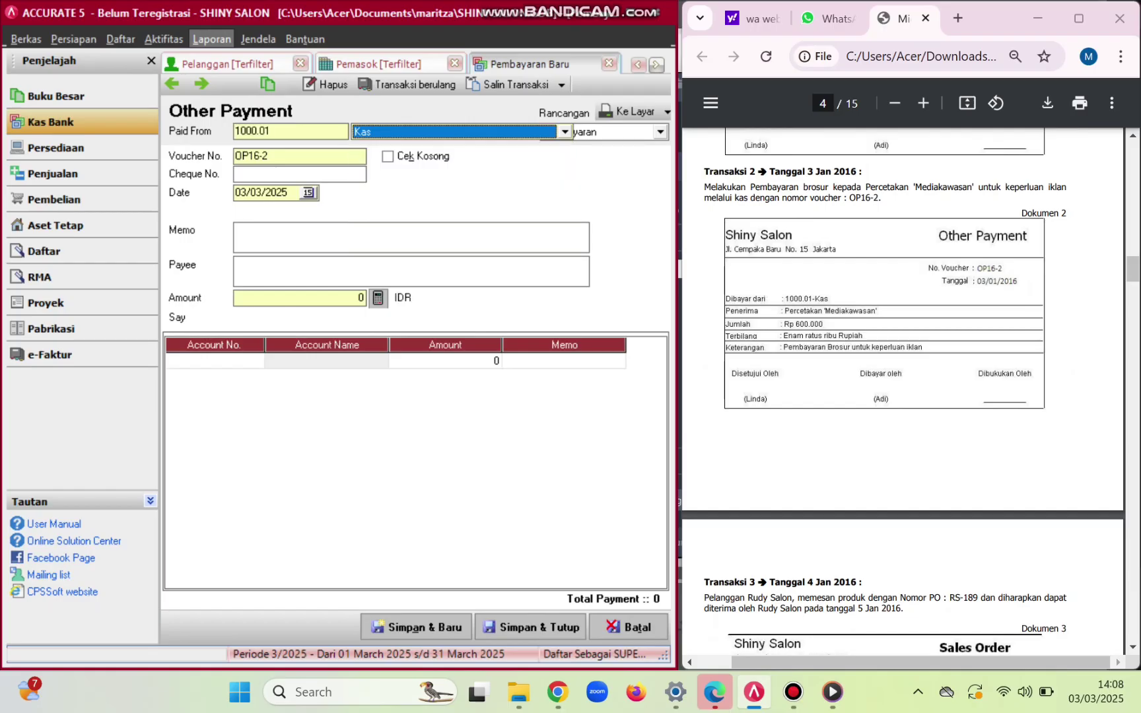
{"action": "left_click", "coordinate": [288, 192]}
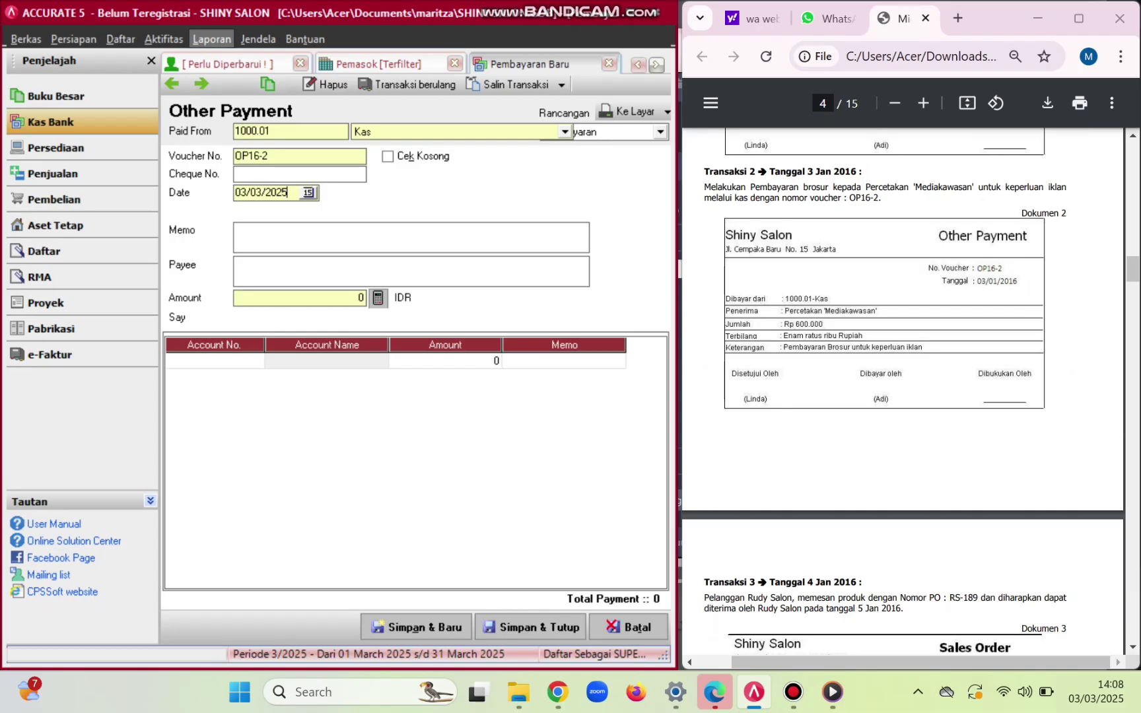
{"action": "key", "text": "BackSpace"}
{"action": "key", "text": "BackSpace"}
{"action": "key", "text": "BackSpace"}
{"action": "key", "text": "BackSpace"}
{"action": "key", "text": "BackSpace"}
{"action": "key", "text": "BackSpace"}
{"action": "key", "text": "BackSpace"}
{"action": "key", "text": "BackSpace"}
{"action": "type", "text": "03/01/2016"}
{"action": "key", "text": "Tab"}
- Enter memo 'Pembayaran Brosur untuk keperluan iklan' and payee 'Mediakawasan'
{"action": "key", "text": "Caps_Lock"}
{"action": "type", "text": "P"}
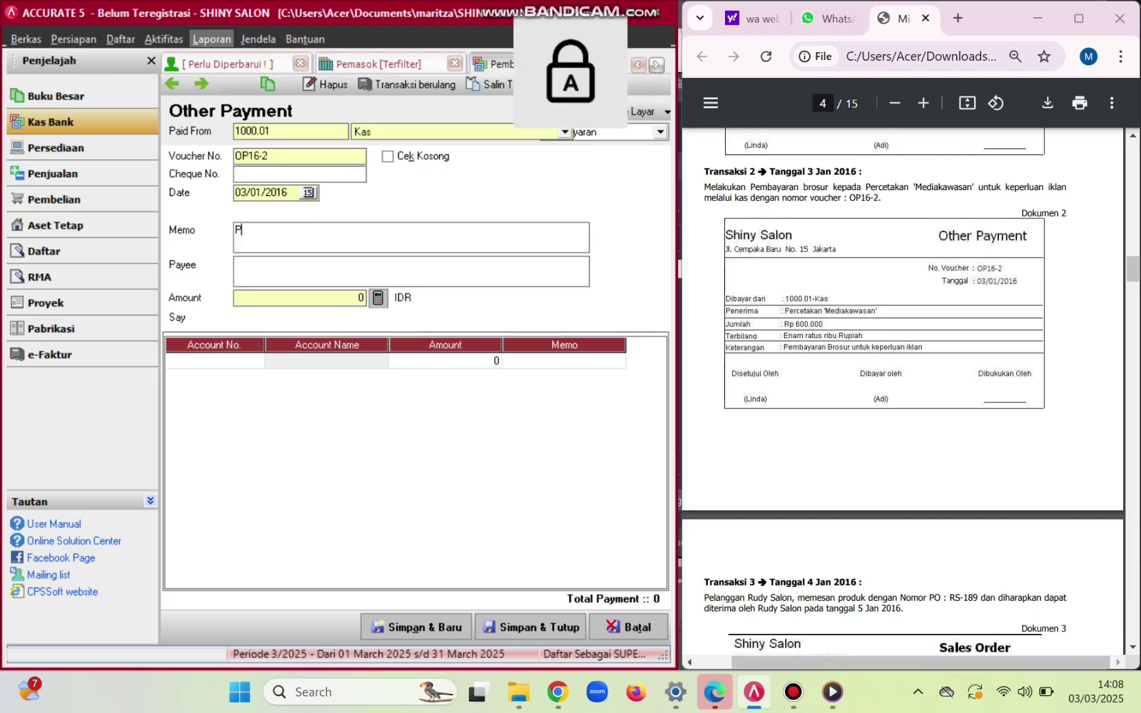
{"action": "key", "text": "Caps_Lock"}
{"action": "type", "text": "embayaran"}
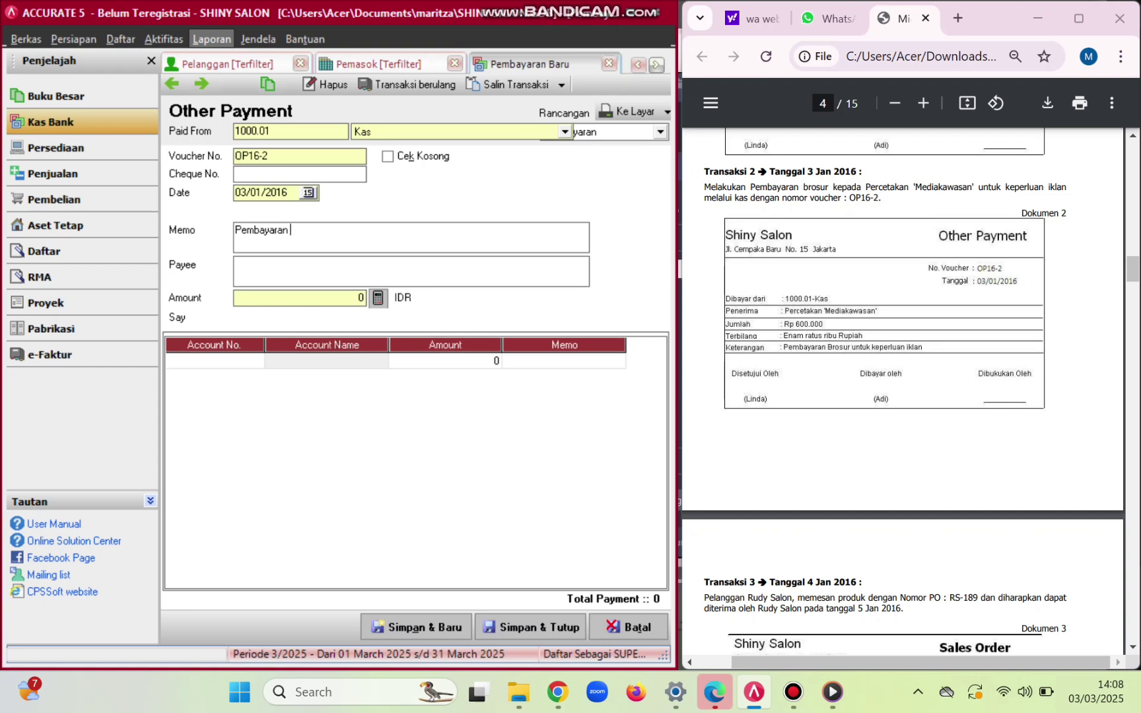
{"action": "key", "text": "Caps_Lock"}
{"action": "type", "text": "B"}
{"action": "key", "text": "Caps_Lock"}
{"action": "type", "text": "rosur untuk keperluan"}
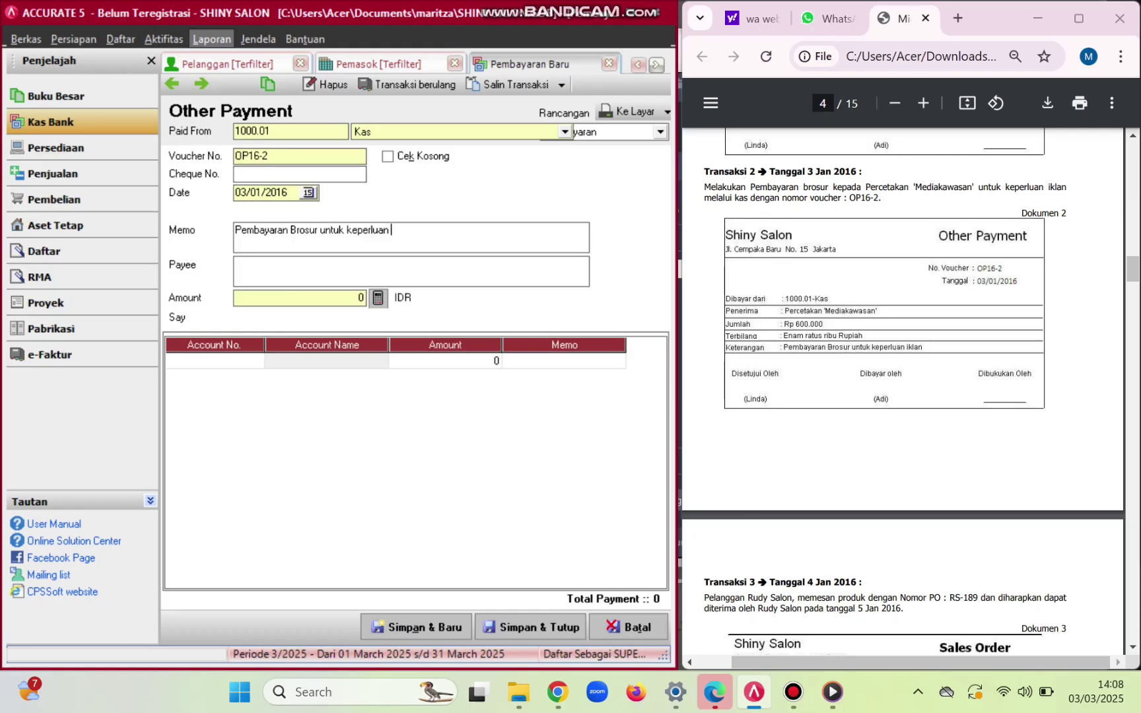
{"action": "type", "text": " iklan"}
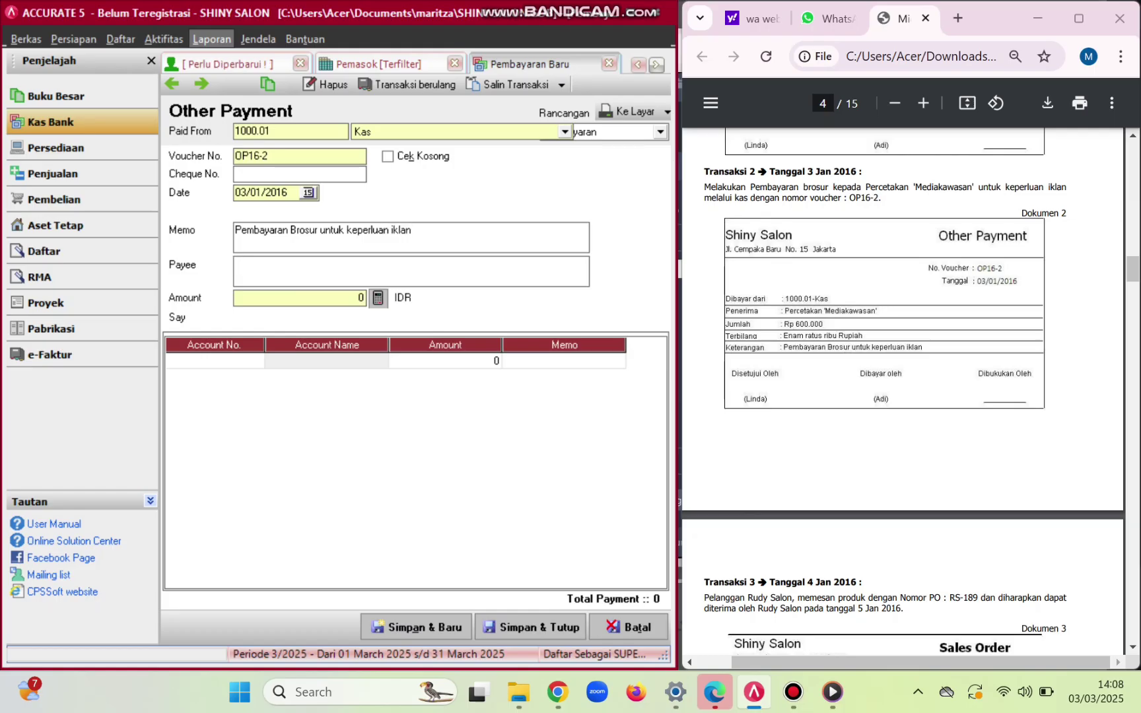
{"action": "key", "text": "Caps_Lock"}
{"action": "type", "text": "M"}
{"action": "key", "text": "Caps_Lock"}
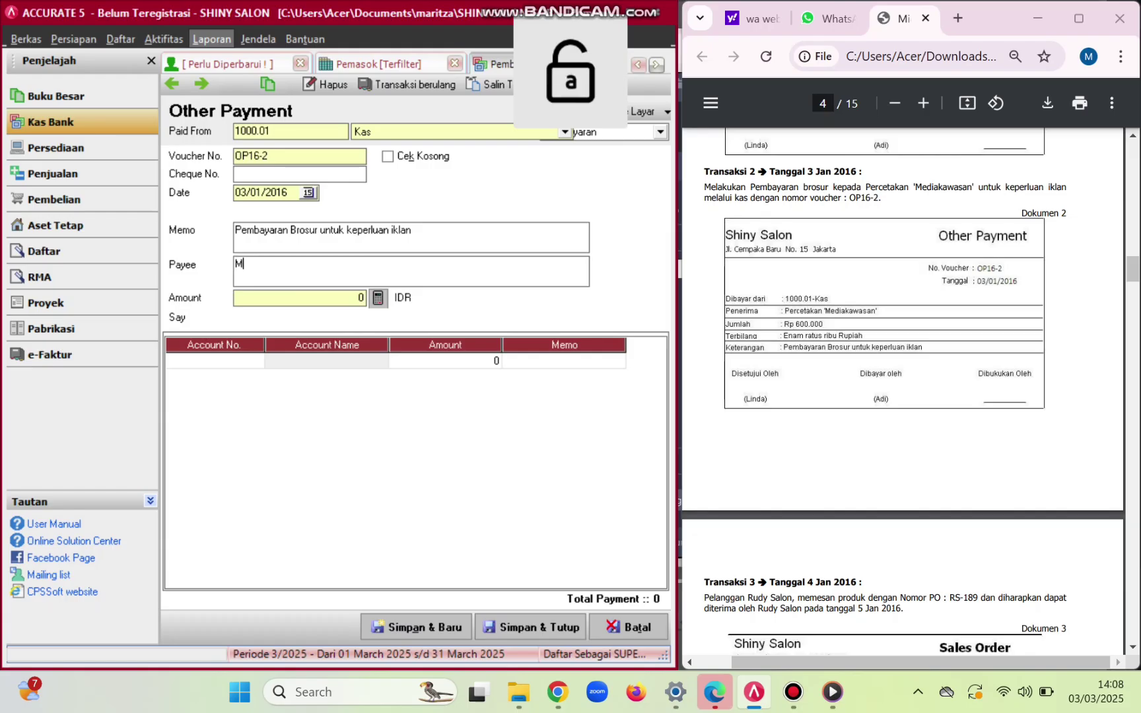
{"action": "type", "text": "ediakawasan"}
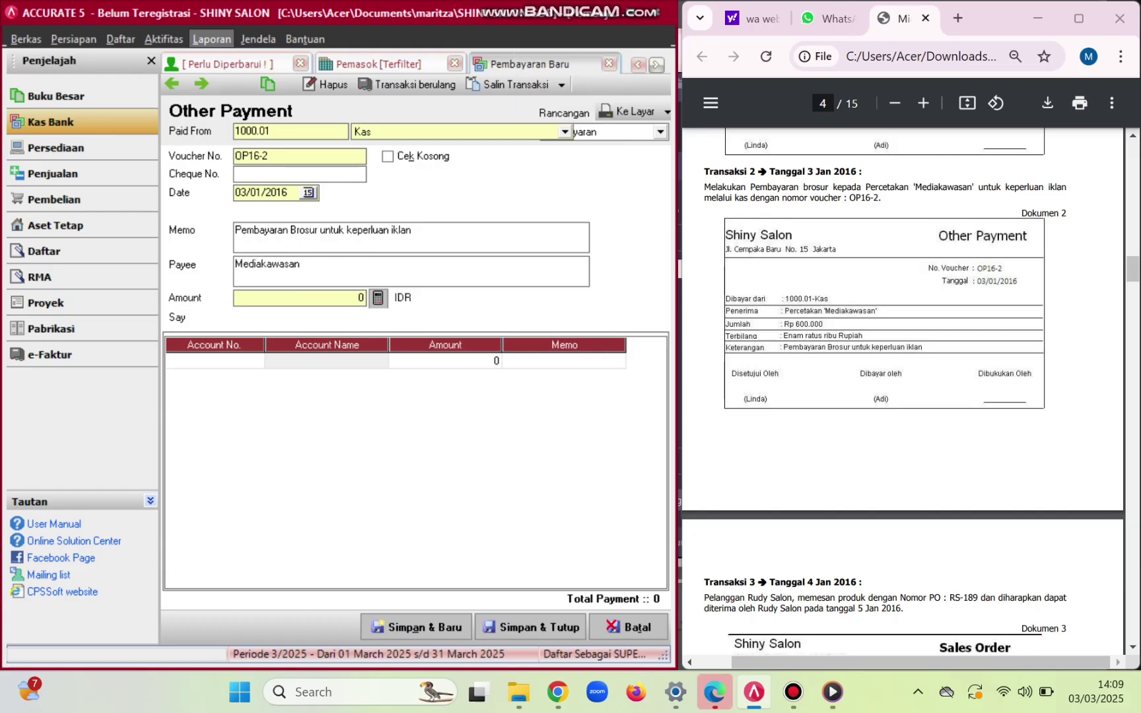
- Charge 600000 to account 6101 Biaya Iklan and save and close the voucher
{"action": "left_click", "coordinate": [210, 361]}
{"action": "left_click", "coordinate": [256, 360]}
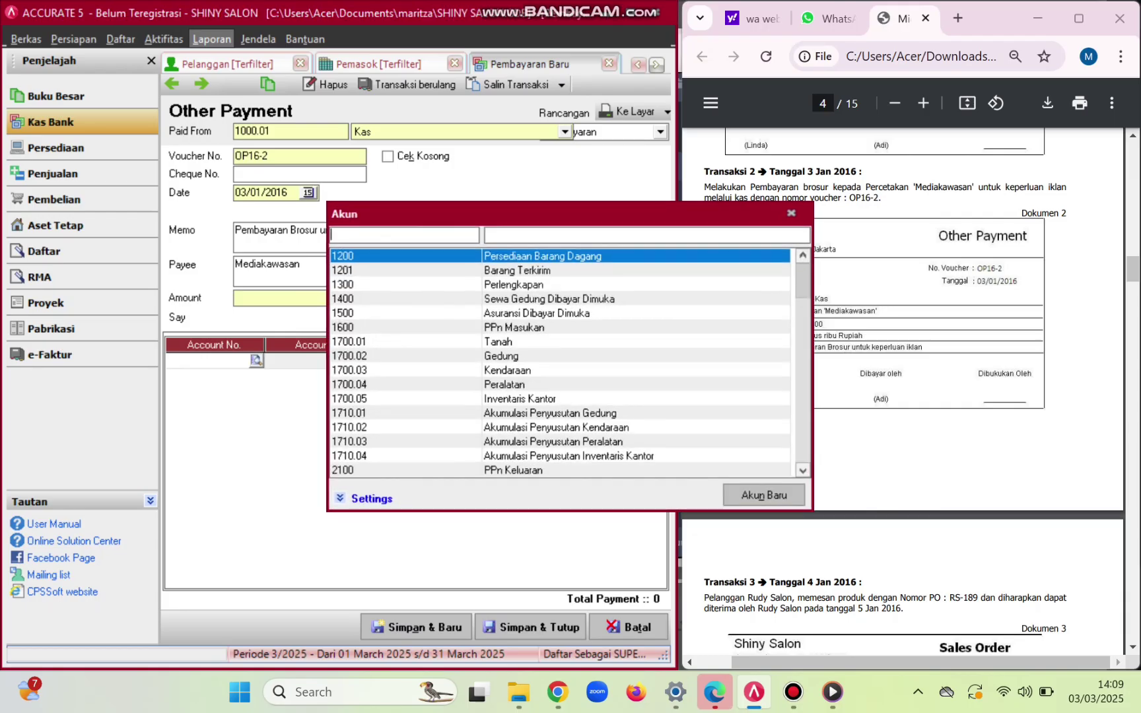
{"action": "left_click", "coordinate": [502, 235]}
{"action": "type", "text": "ik"}
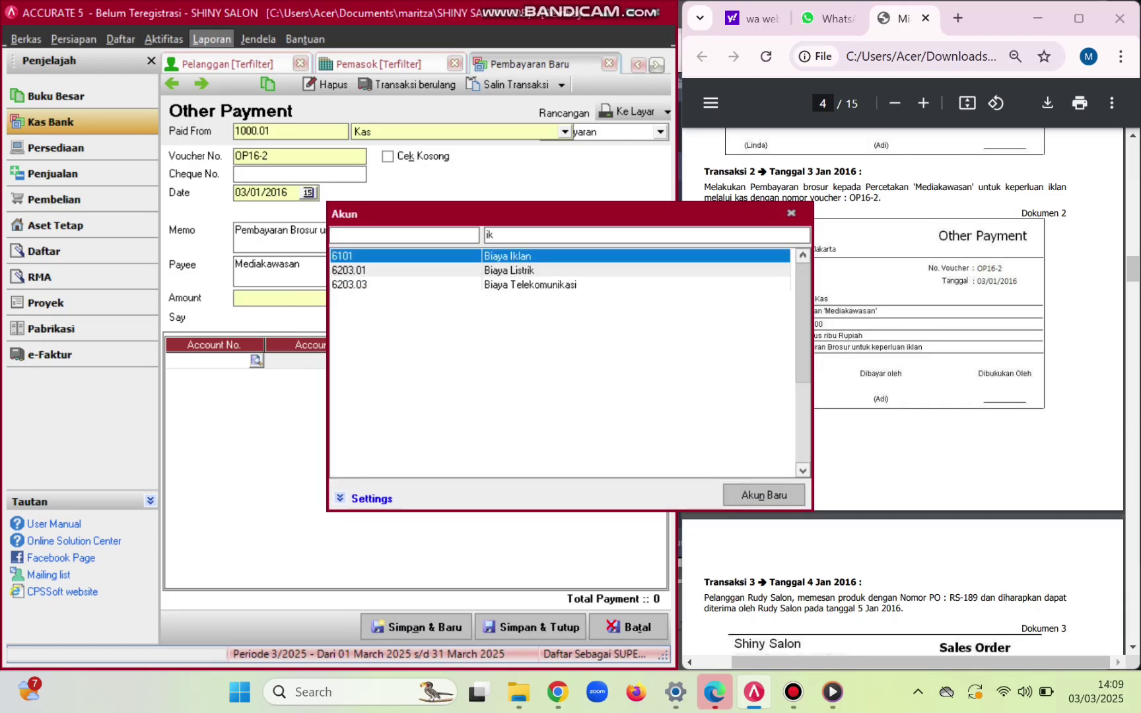
{"action": "key", "text": "Return"}
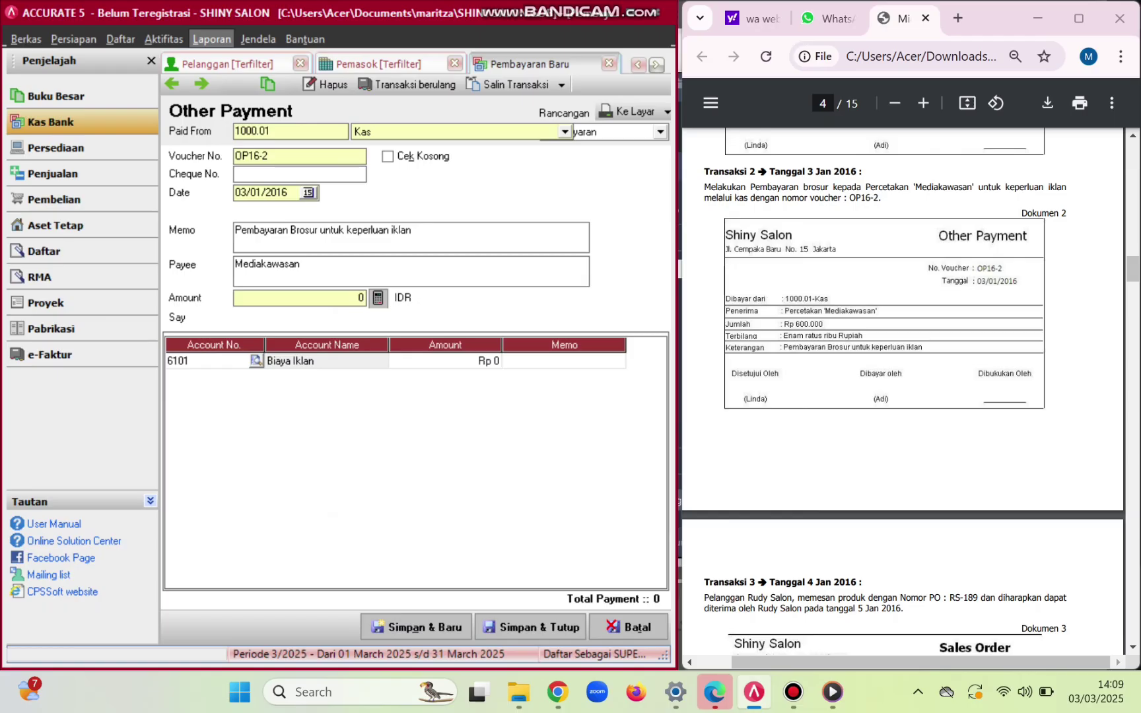
{"action": "key", "text": "Tab"}
{"action": "type", "text": "600000"}
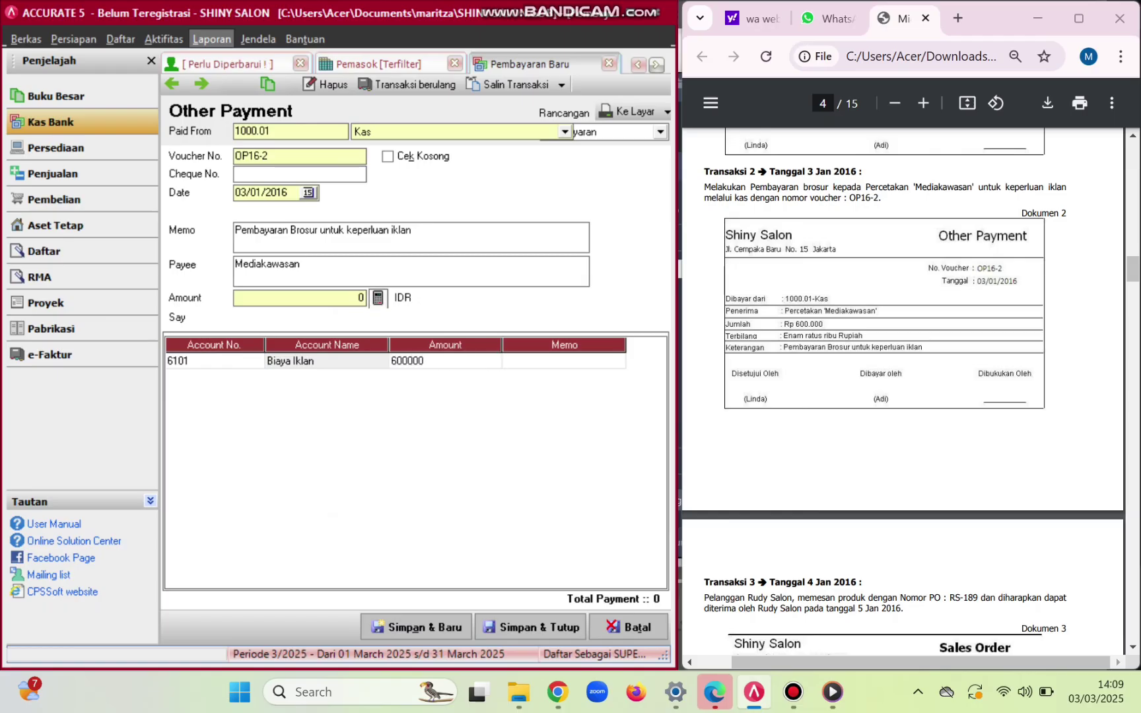
{"action": "key", "text": "Return"}
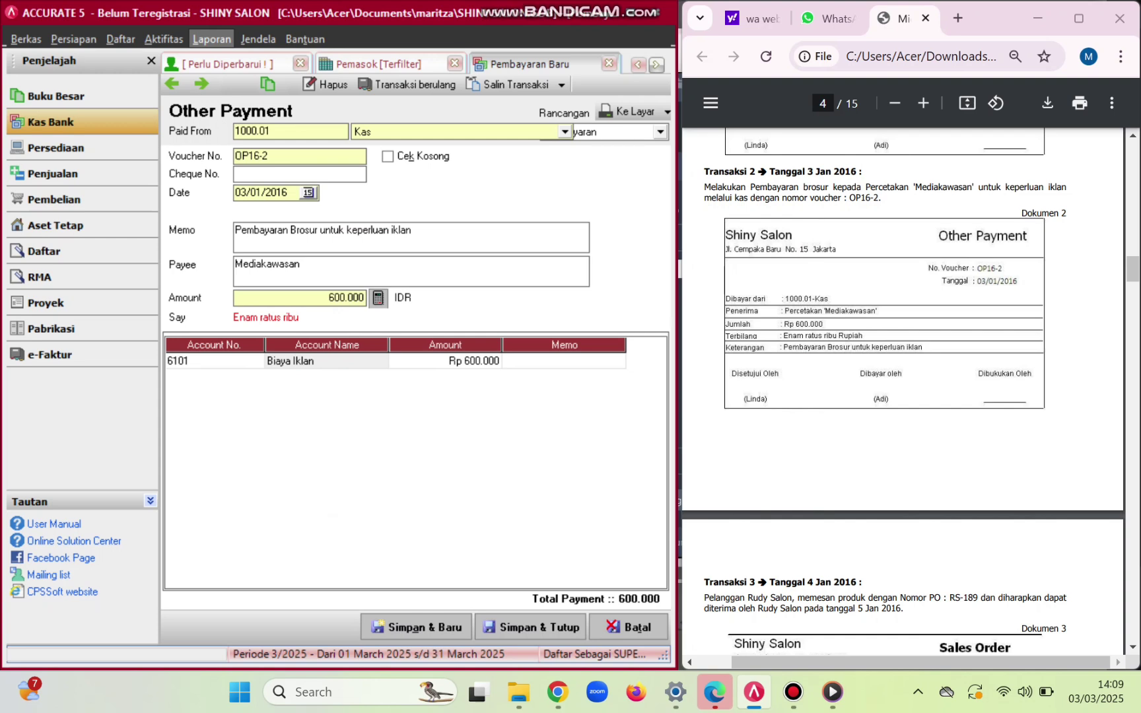
{"action": "left_click", "coordinate": [531, 627]}
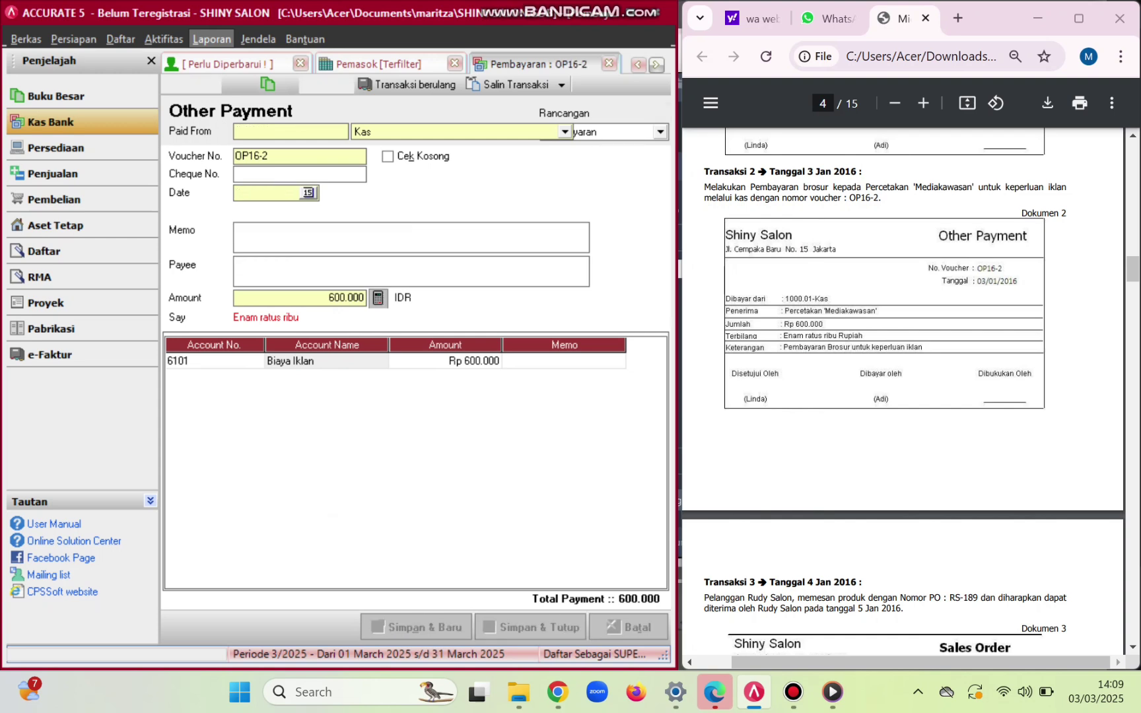
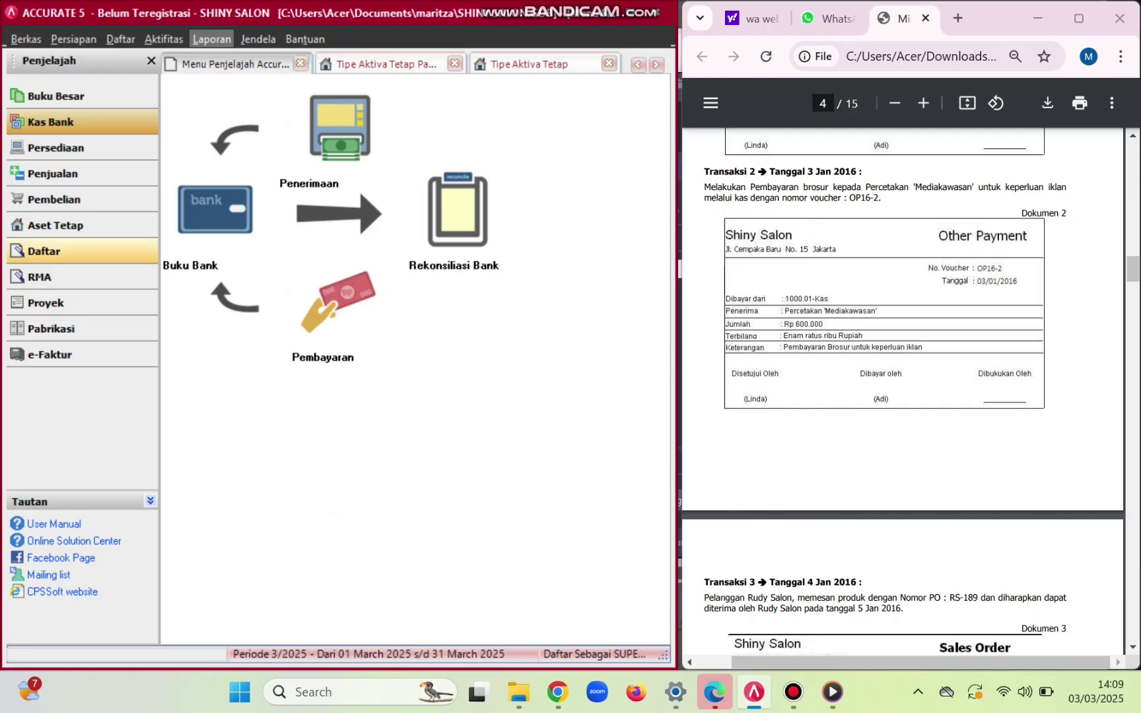
- Start a new sales order for customer Rudy Salon
{"action": "left_click", "coordinate": [53, 173]}
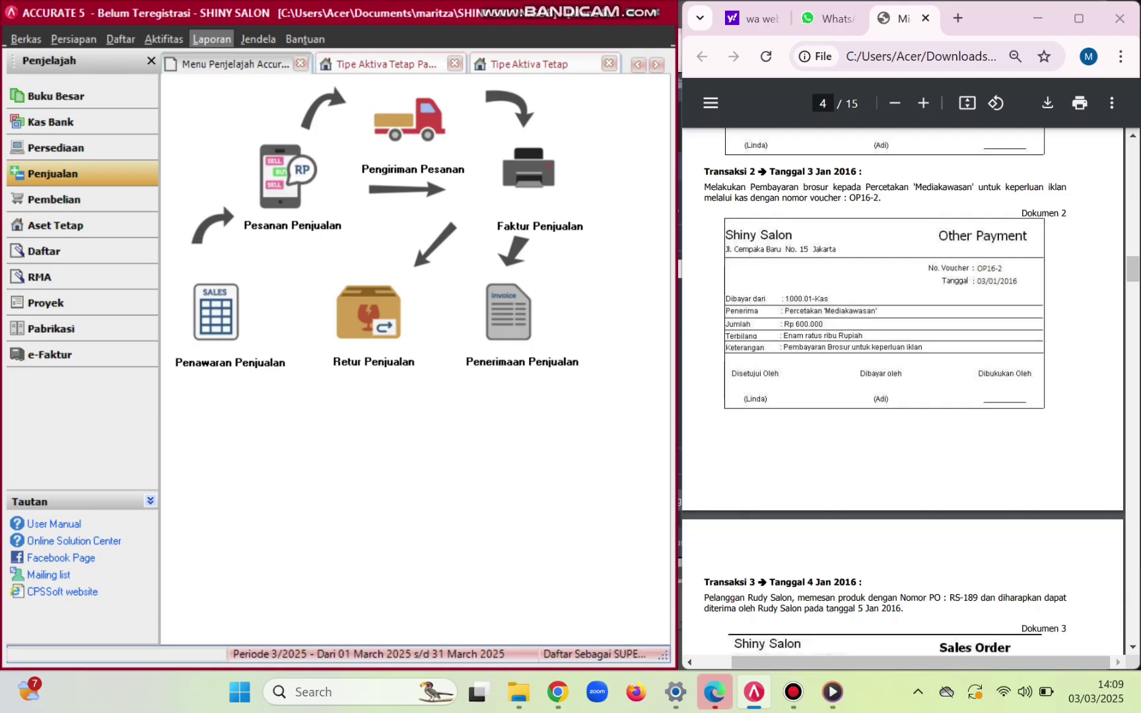
{"action": "left_click", "coordinate": [288, 178]}
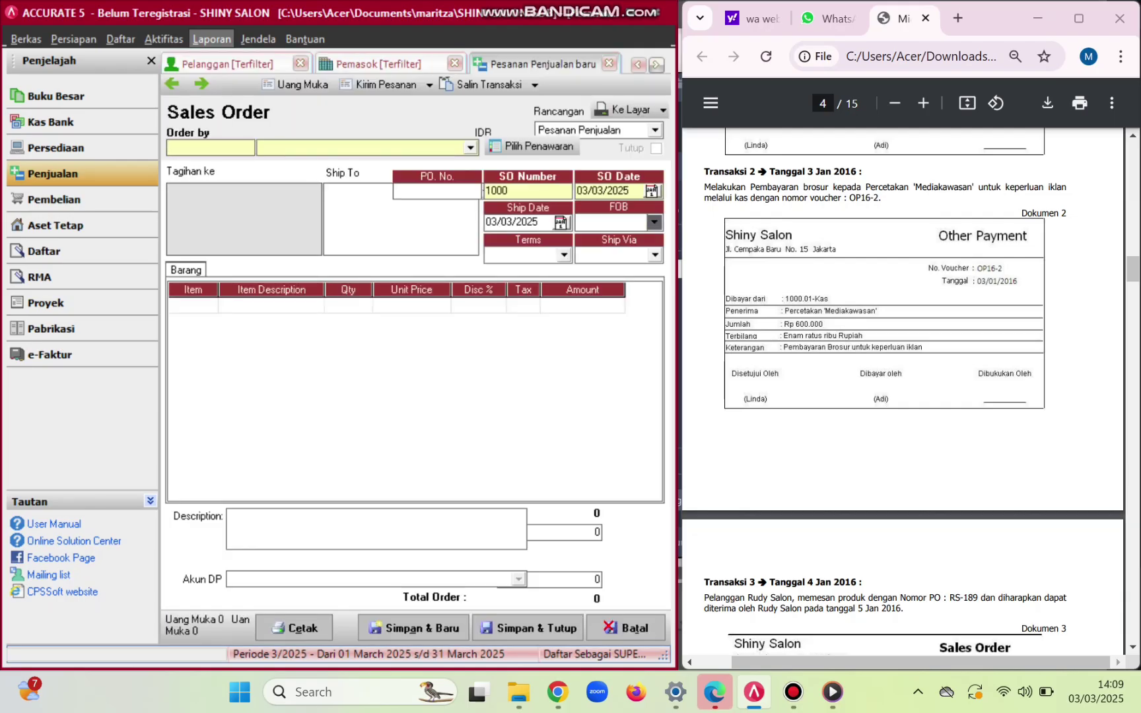
{"action": "scroll", "coordinate": [902, 377], "scroll_direction": "down", "scroll_amount": 6}
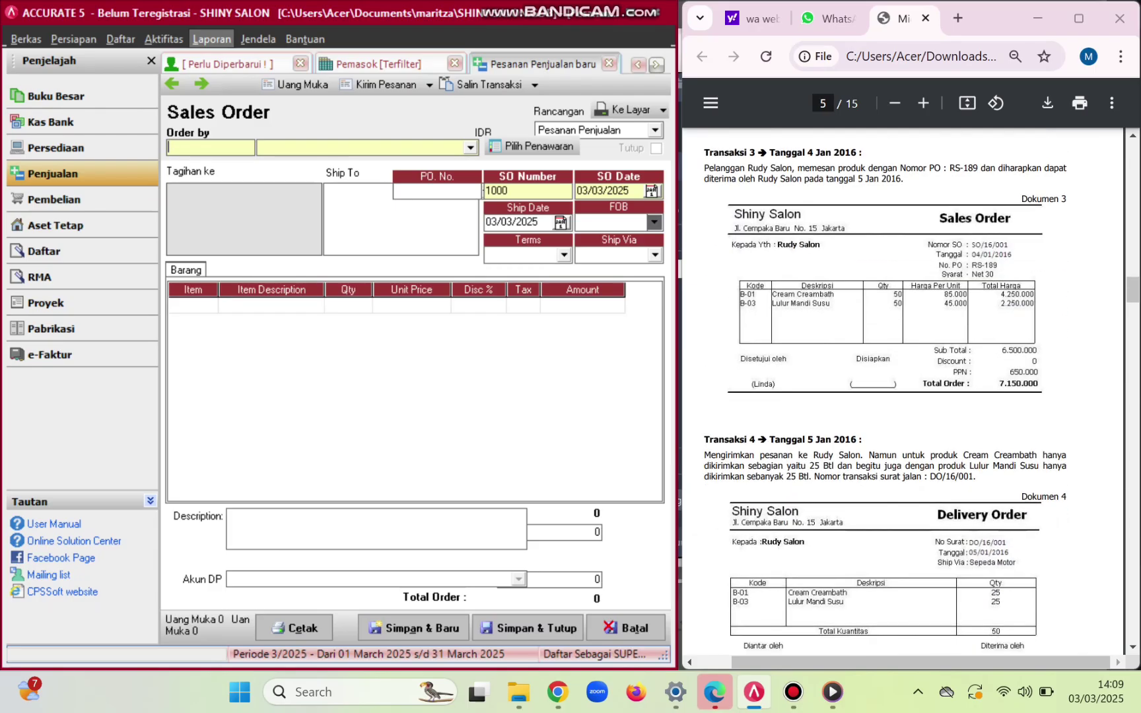
{"action": "left_click", "coordinate": [470, 148]}
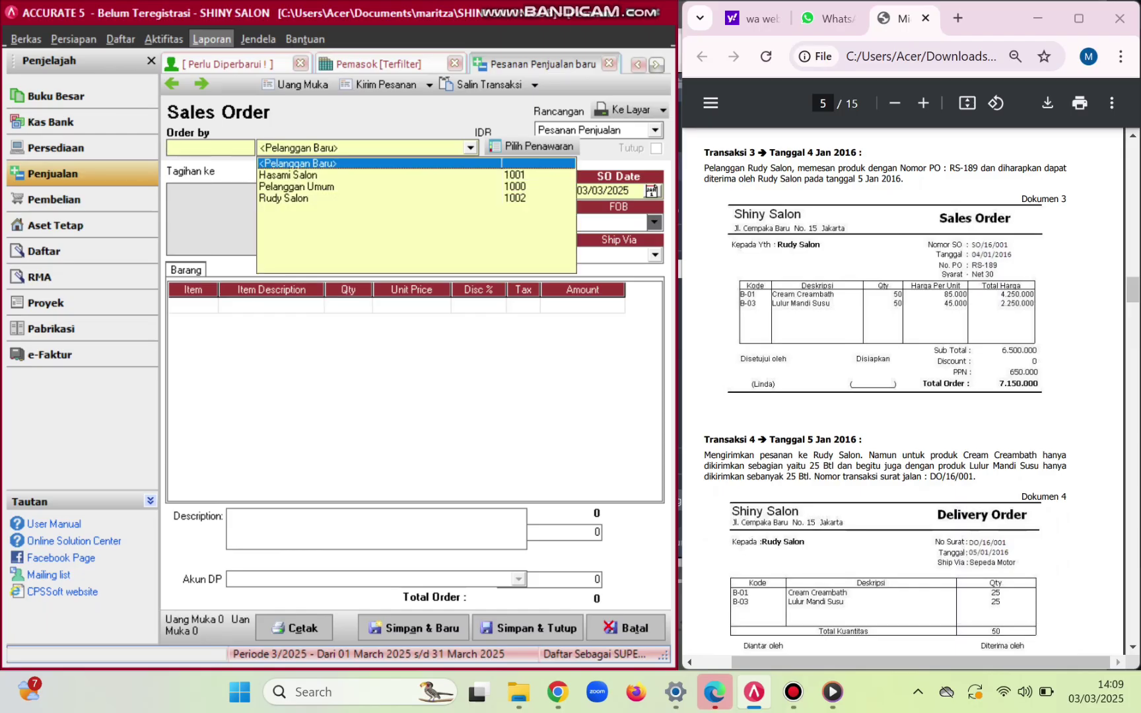
{"action": "left_click", "coordinate": [284, 198]}
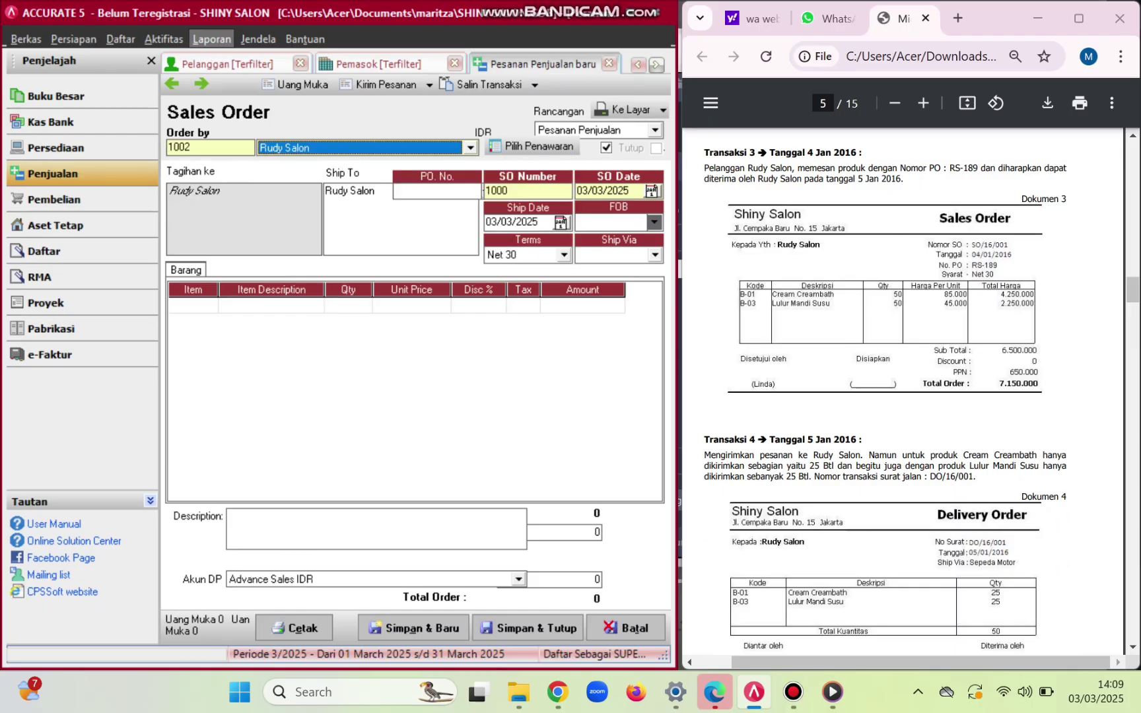
- Set SO number SO/16/001, SO date 04/01/2016 and ship date 05/01/2016
{"action": "left_click", "coordinate": [514, 191]}
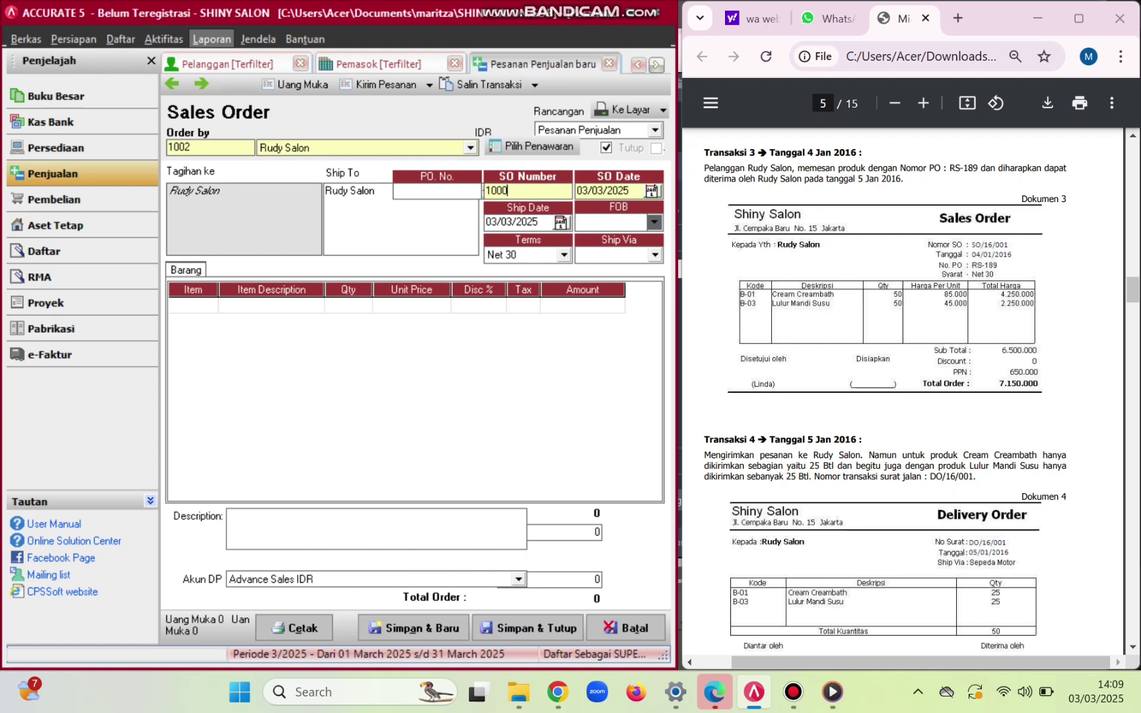
{"action": "key", "text": "BackSpace"}
{"action": "key", "text": "BackSpace"}
{"action": "key", "text": "BackSpace"}
{"action": "key", "text": "BackSpace"}
{"action": "key", "text": "Caps_Lock"}
{"action": "type", "text": "S"}
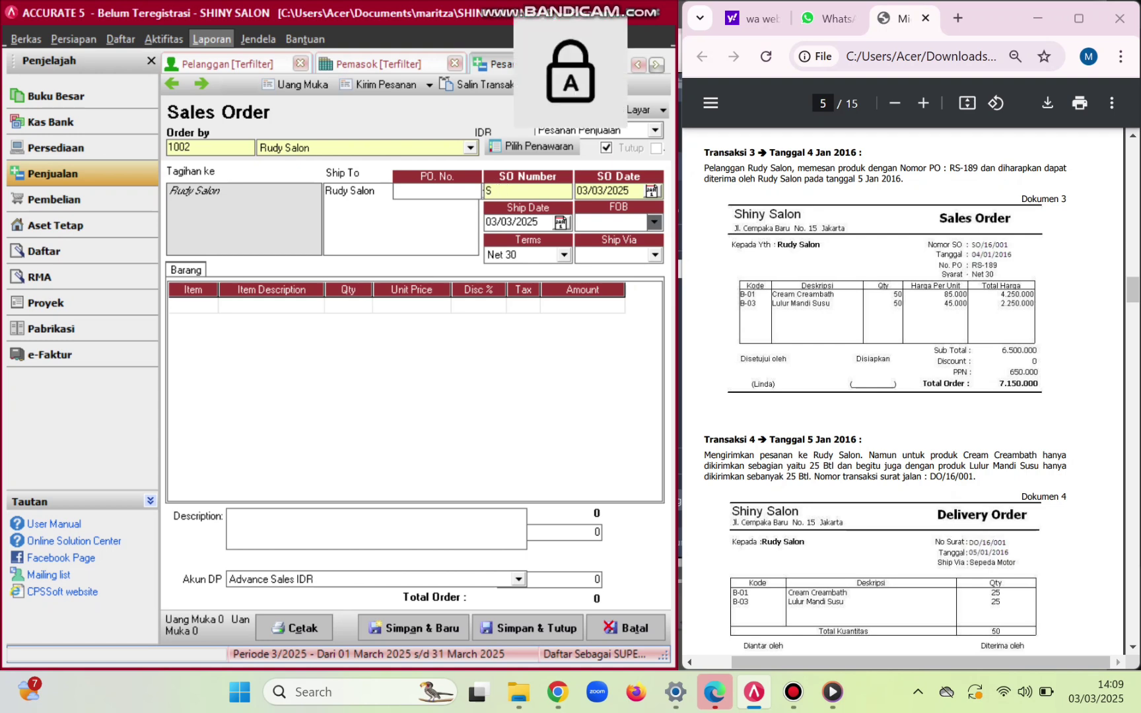
{"action": "type", "text": "O/"}
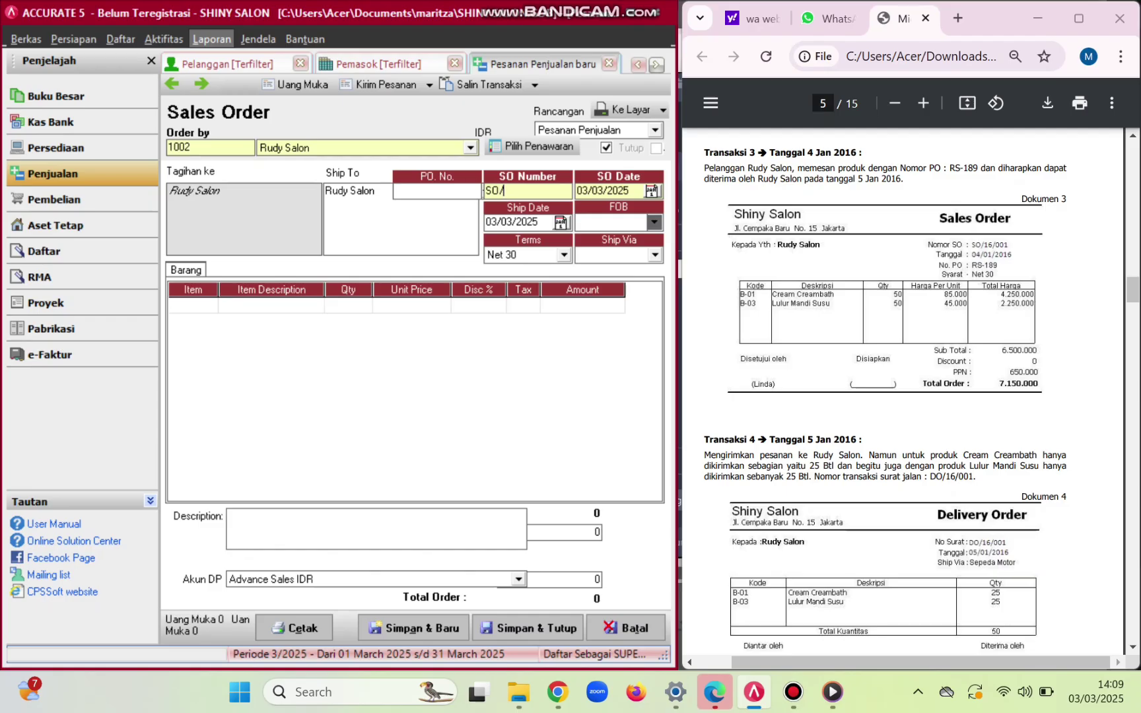
{"action": "type", "text": "16/001"}
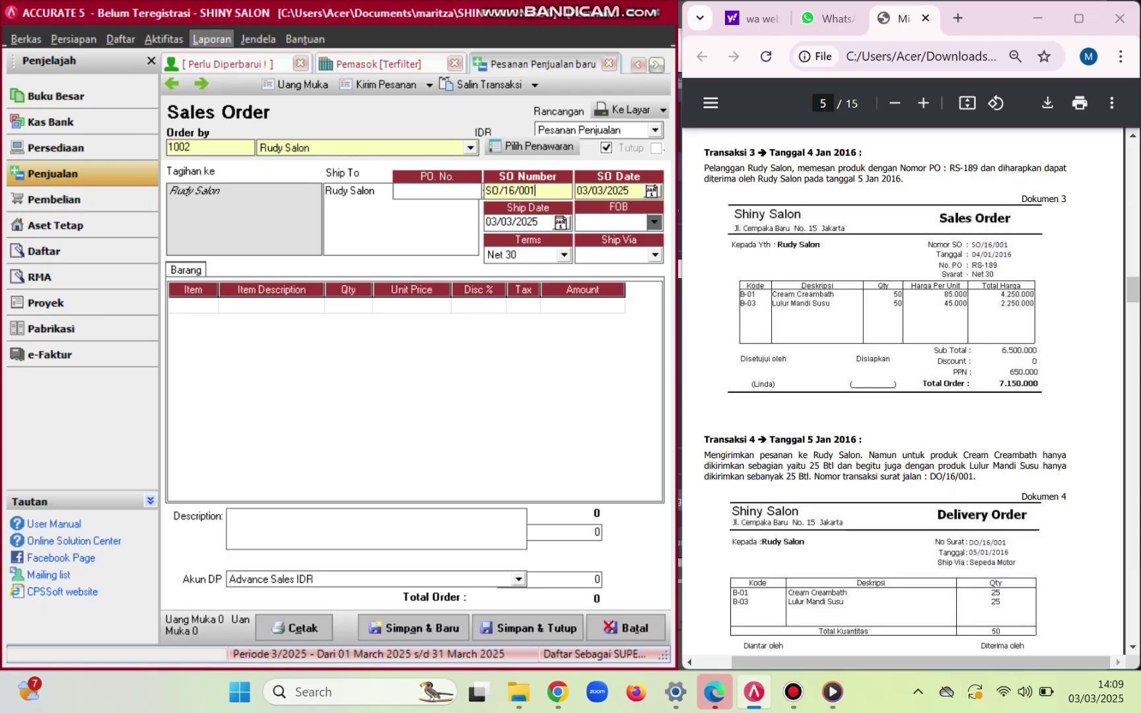
{"action": "left_click", "coordinate": [630, 191]}
{"action": "key", "text": "BackSpace"}
{"action": "key", "text": "BackSpace"}
{"action": "key", "text": "BackSpace"}
{"action": "key", "text": "BackSpace"}
{"action": "key", "text": "BackSpace"}
{"action": "key", "text": "BackSpace"}
{"action": "key", "text": "BackSpace"}
{"action": "key", "text": "BackSpace"}
{"action": "key", "text": "BackSpace"}
{"action": "key", "text": "BackSpace"}
{"action": "type", "text": "04/01/2016"}
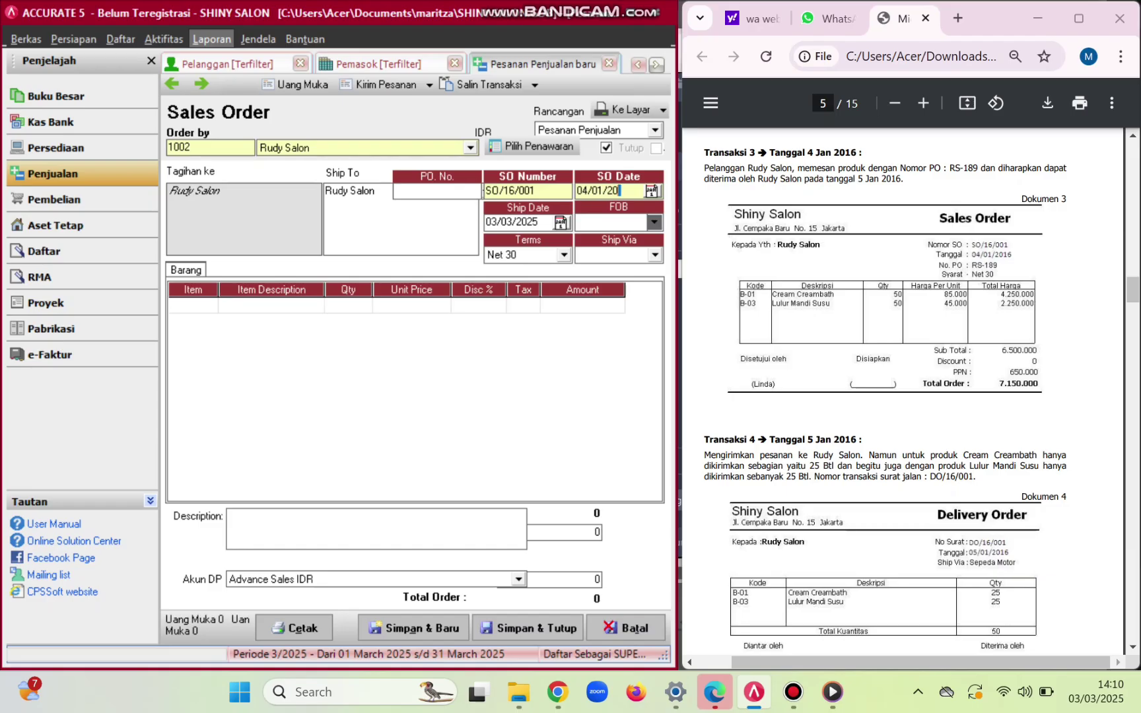
{"action": "key", "text": "Tab"}
{"action": "key", "text": "BackSpace"}
{"action": "key", "text": "BackSpace"}
{"action": "key", "text": "BackSpace"}
{"action": "key", "text": "BackSpace"}
{"action": "type", "text": "05/01/2016"}
{"action": "left_click", "coordinate": [188, 305]}
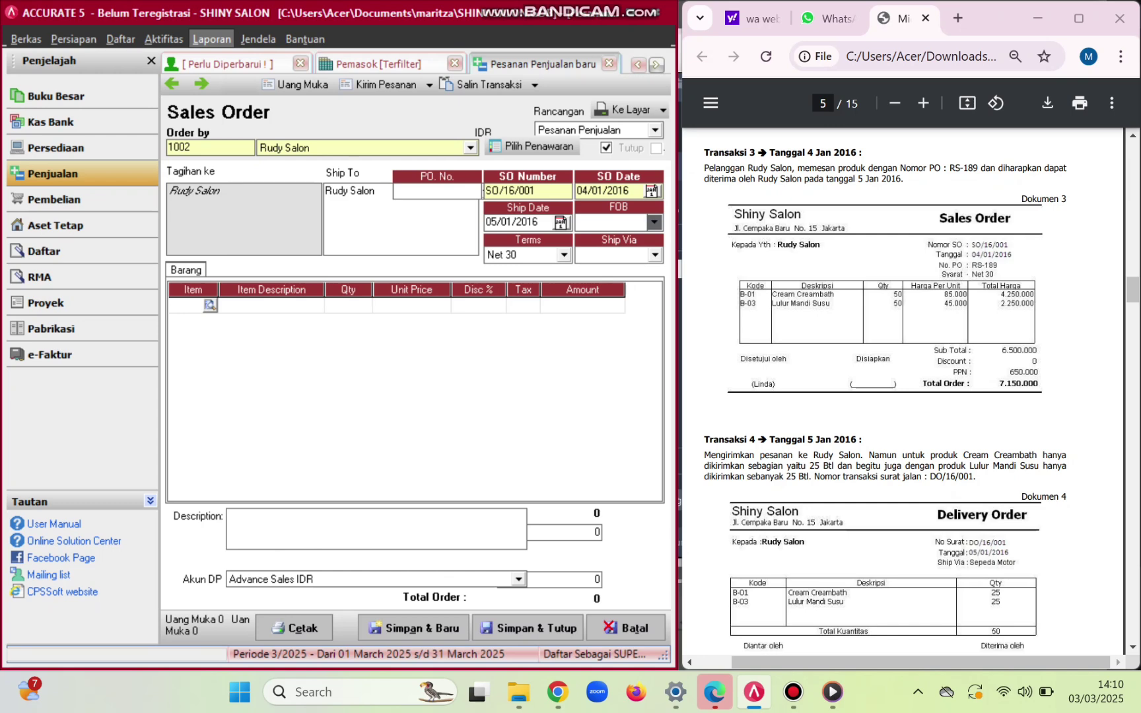
- Add B-01 Cream Creambath to the order with quantity 50
{"action": "left_click", "coordinate": [210, 305]}
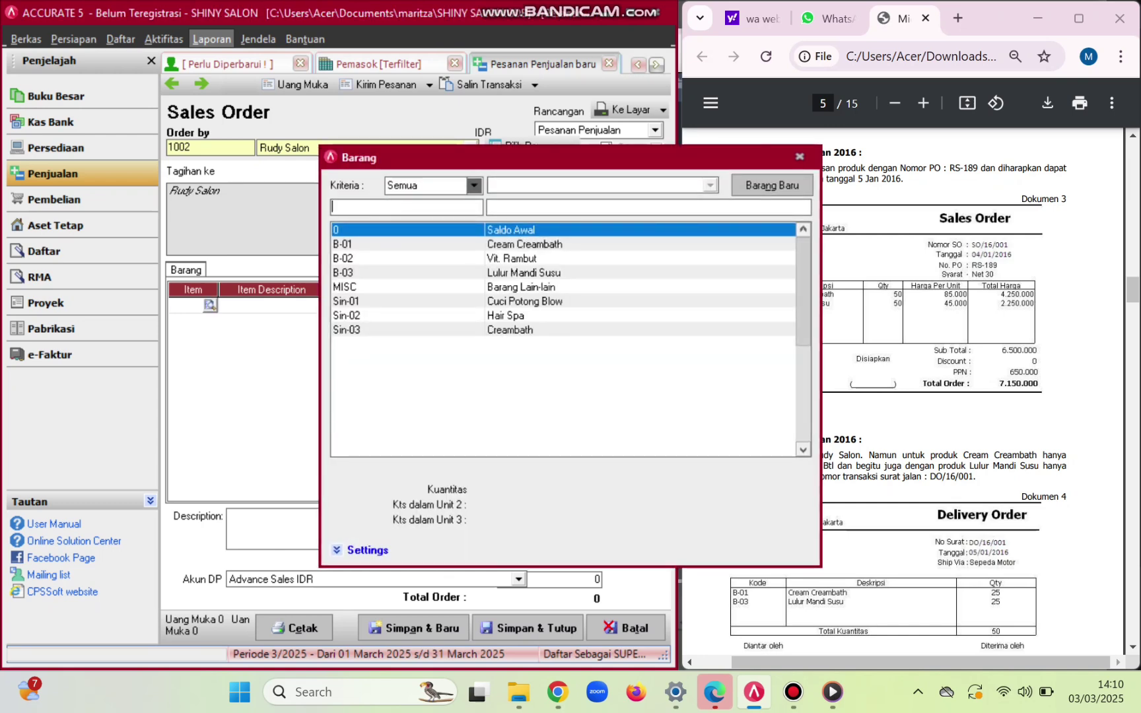
{"action": "left_click", "coordinate": [396, 244]}
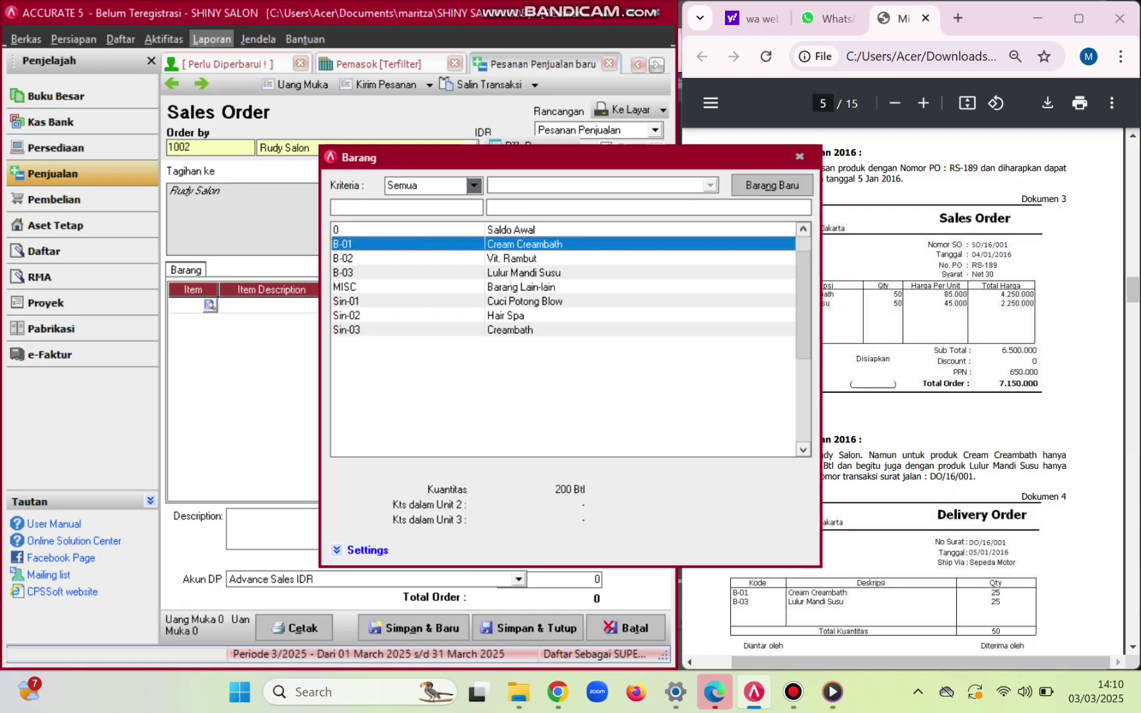
{"action": "key", "text": "Return"}
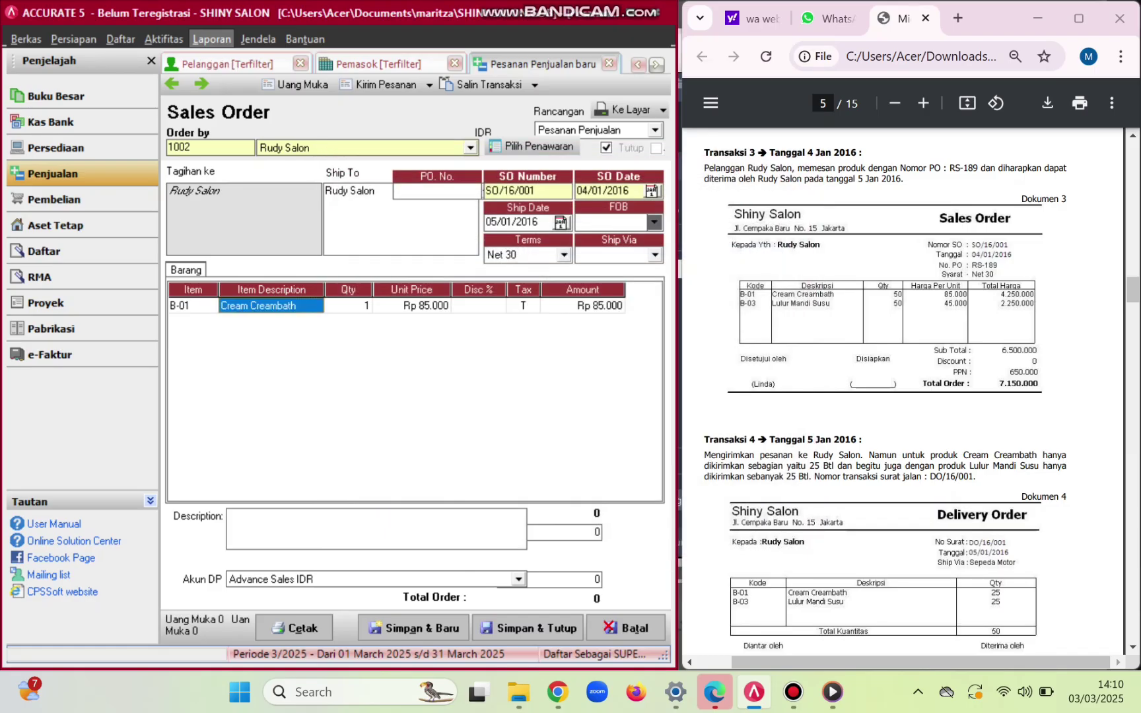
{"action": "left_click", "coordinate": [349, 305]}
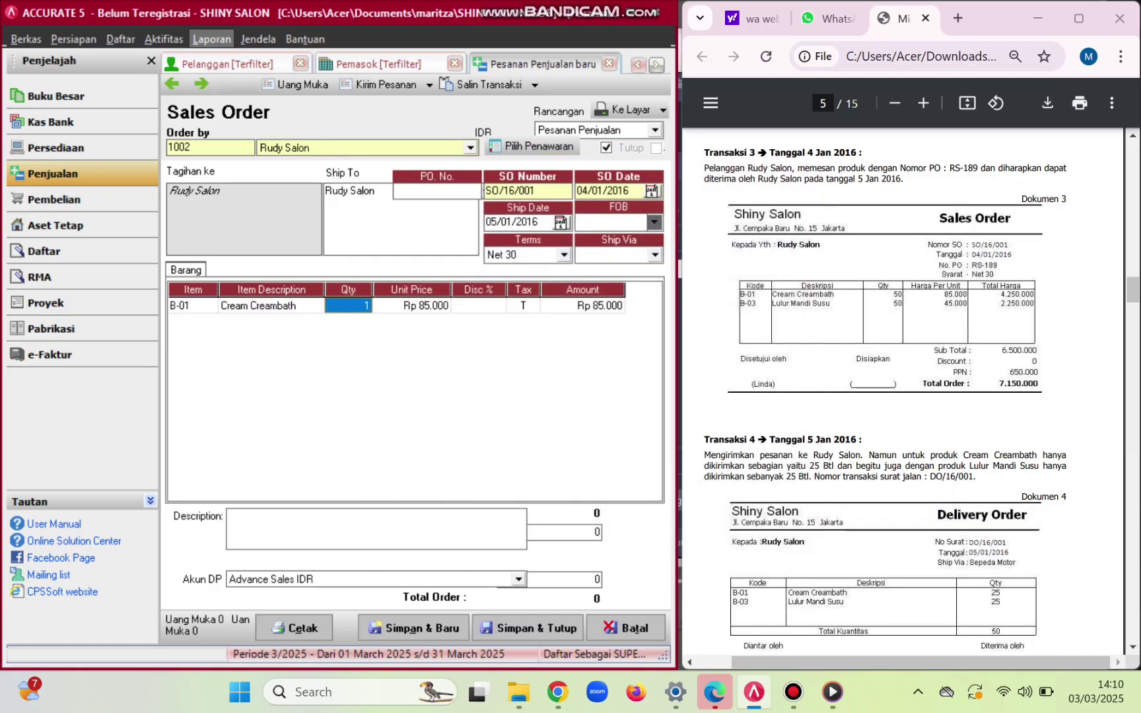
{"action": "type", "text": "50"}
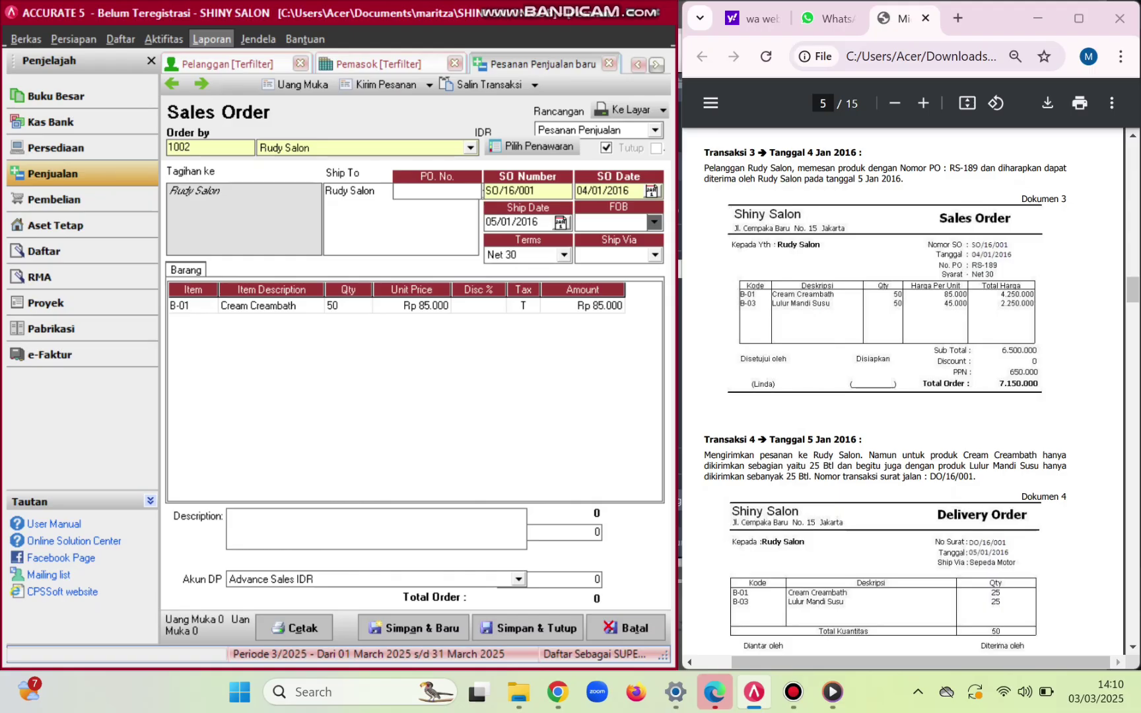
{"action": "key", "text": "Tab"}
{"action": "key", "text": "Tab"}
{"action": "key", "text": "Tab"}
{"action": "key", "text": "Tab"}
{"action": "key", "text": "Tab"}
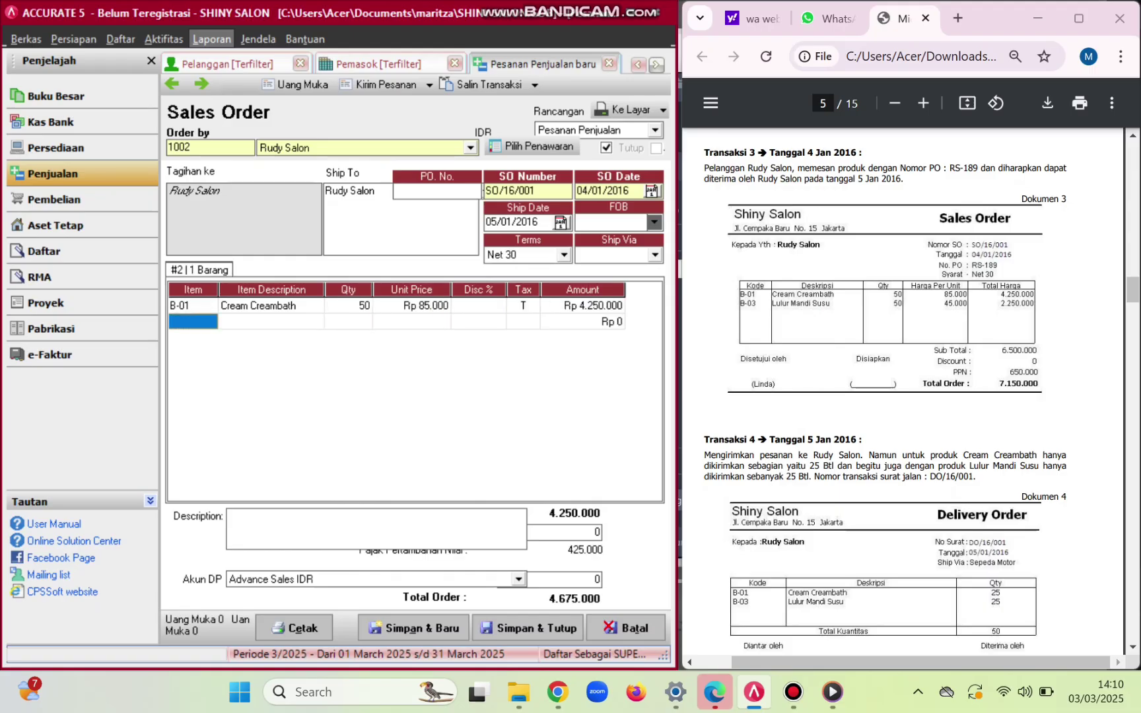
- Add B-03 Lulur Mandi Susu with quantity 50, bringing the total to 7.150.000
{"action": "key", "text": "Return"}
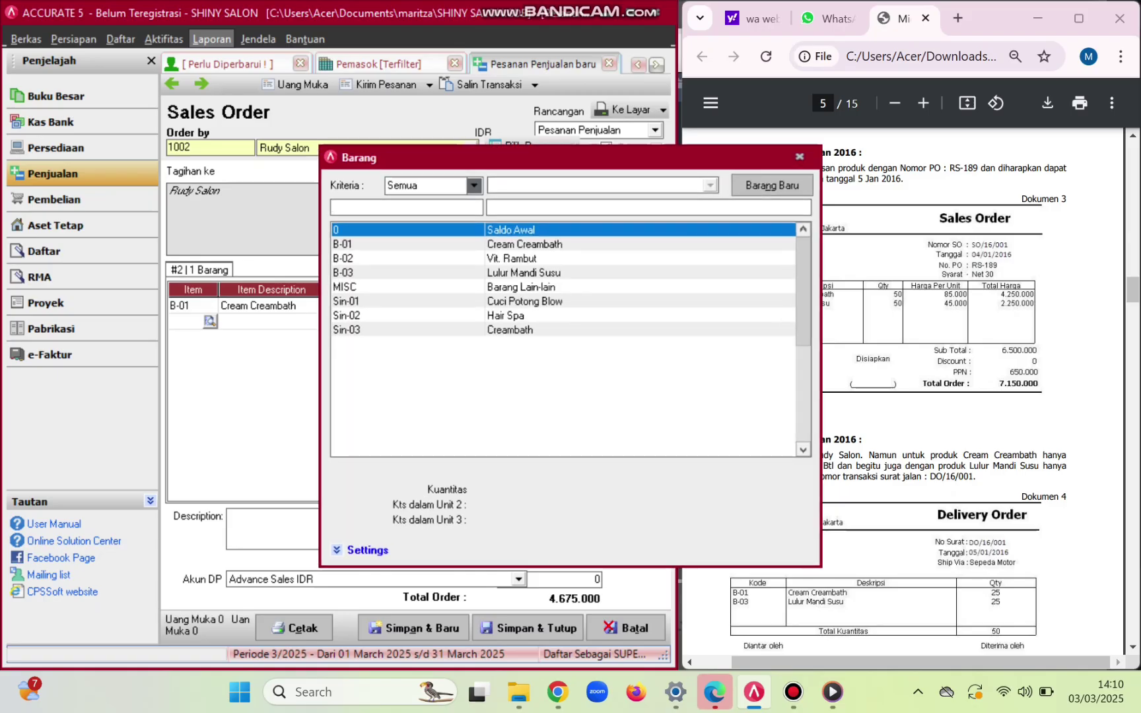
{"action": "key", "text": "Down"}
{"action": "key", "text": "Down"}
{"action": "key", "text": "Down"}
{"action": "key", "text": "Return"}
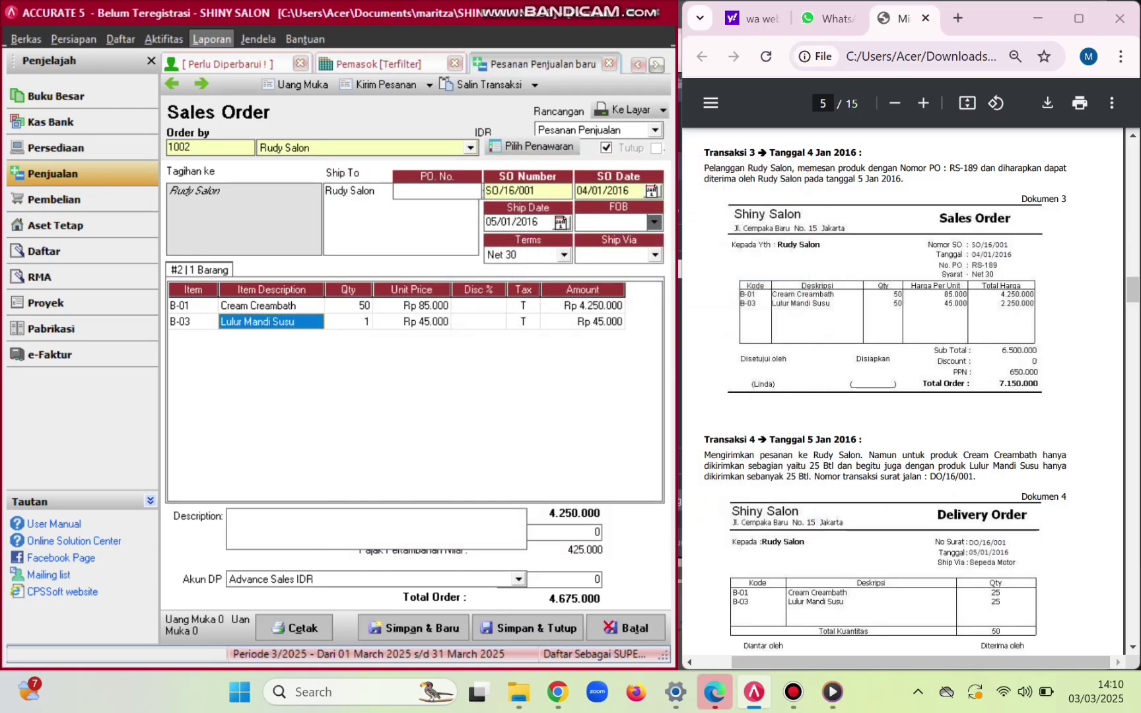
{"action": "key", "text": "Tab"}
{"action": "type", "text": "50"}
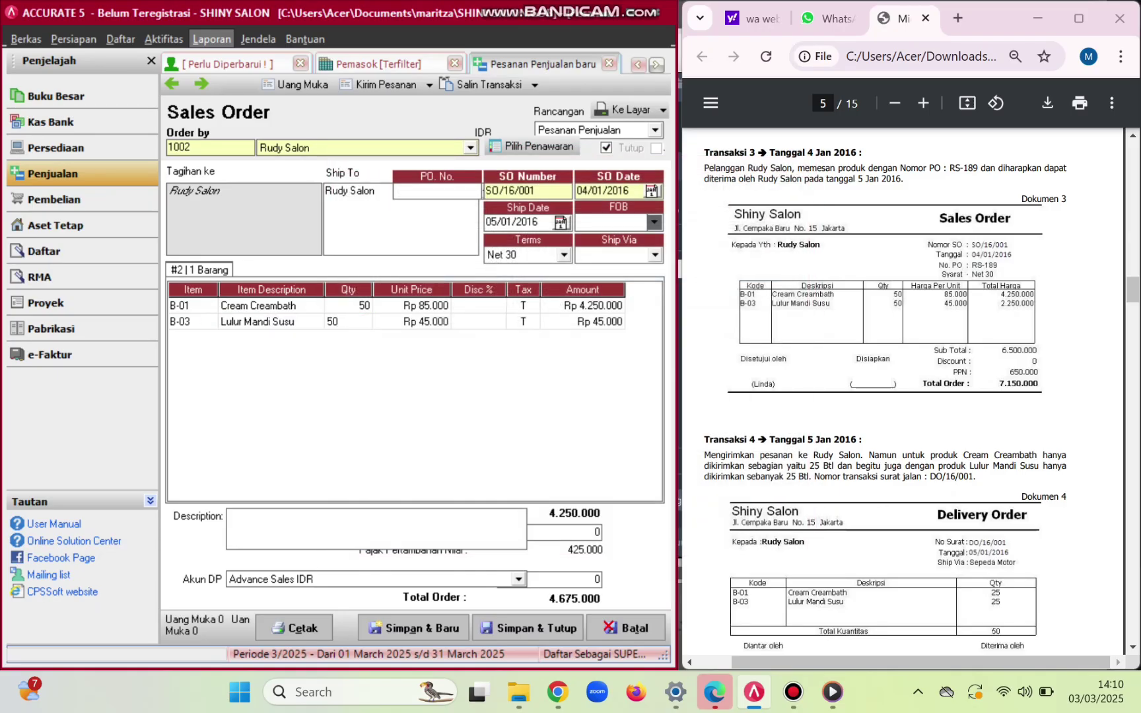
{"action": "key", "text": "Tab"}
{"action": "key", "text": "Tab"}
{"action": "key", "text": "Tab"}
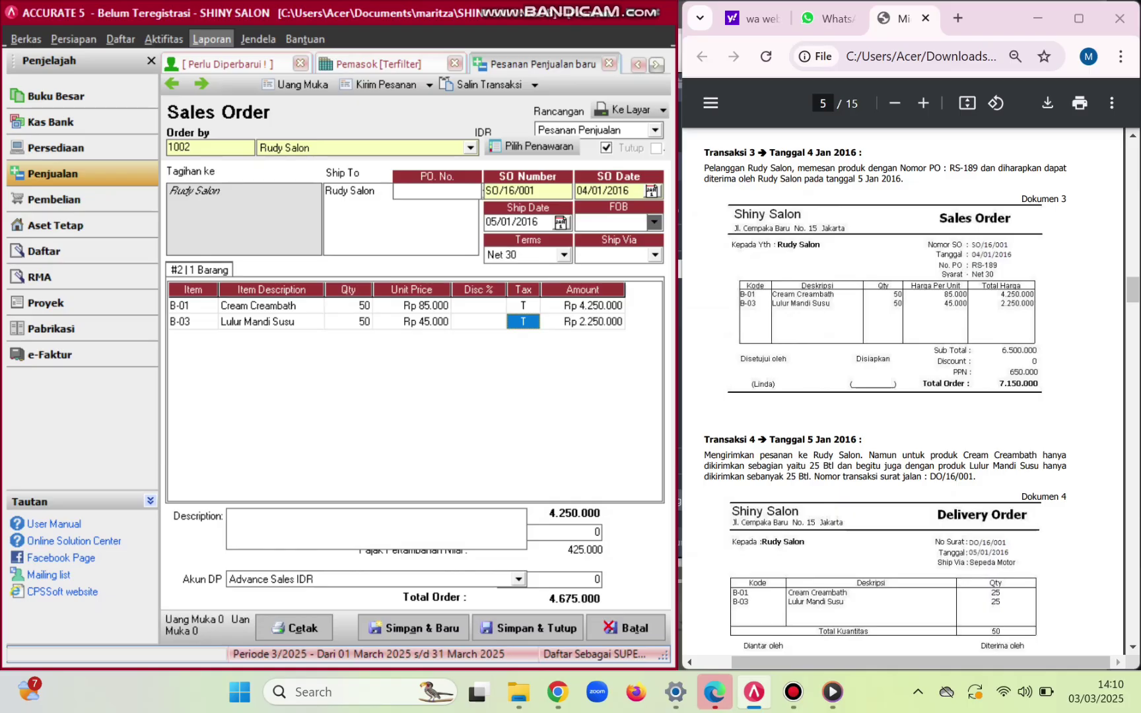
{"action": "key", "text": "Tab"}
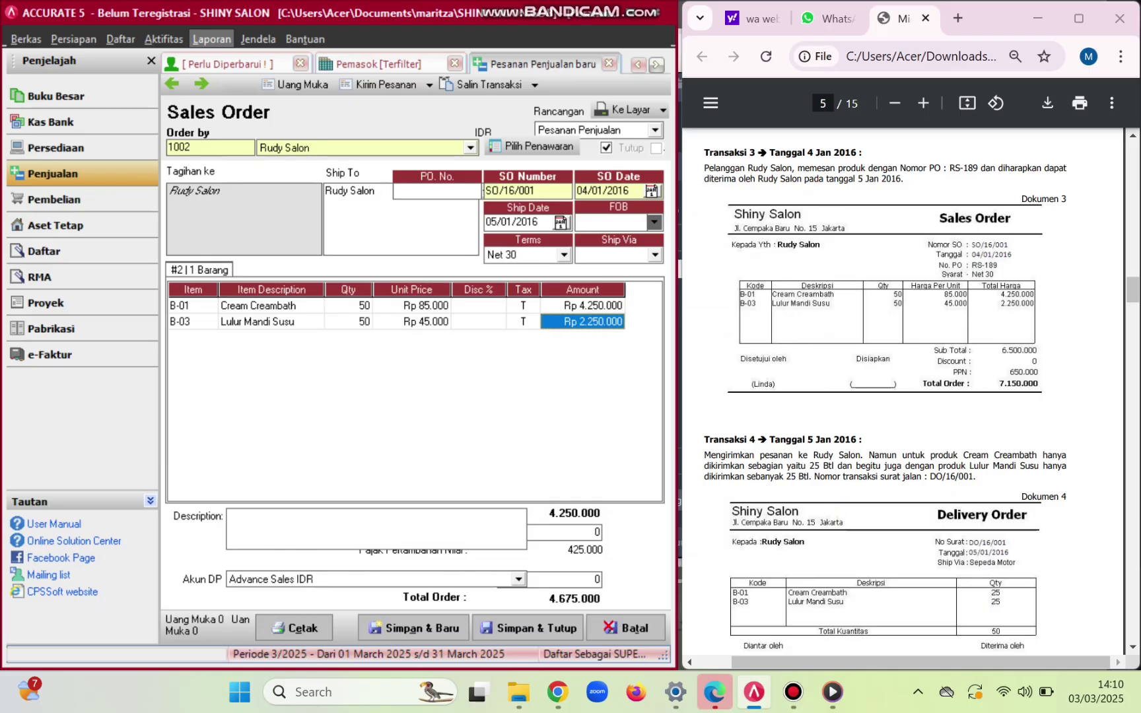
{"action": "key", "text": "Tab"}
{"action": "left_click", "coordinate": [478, 306]}
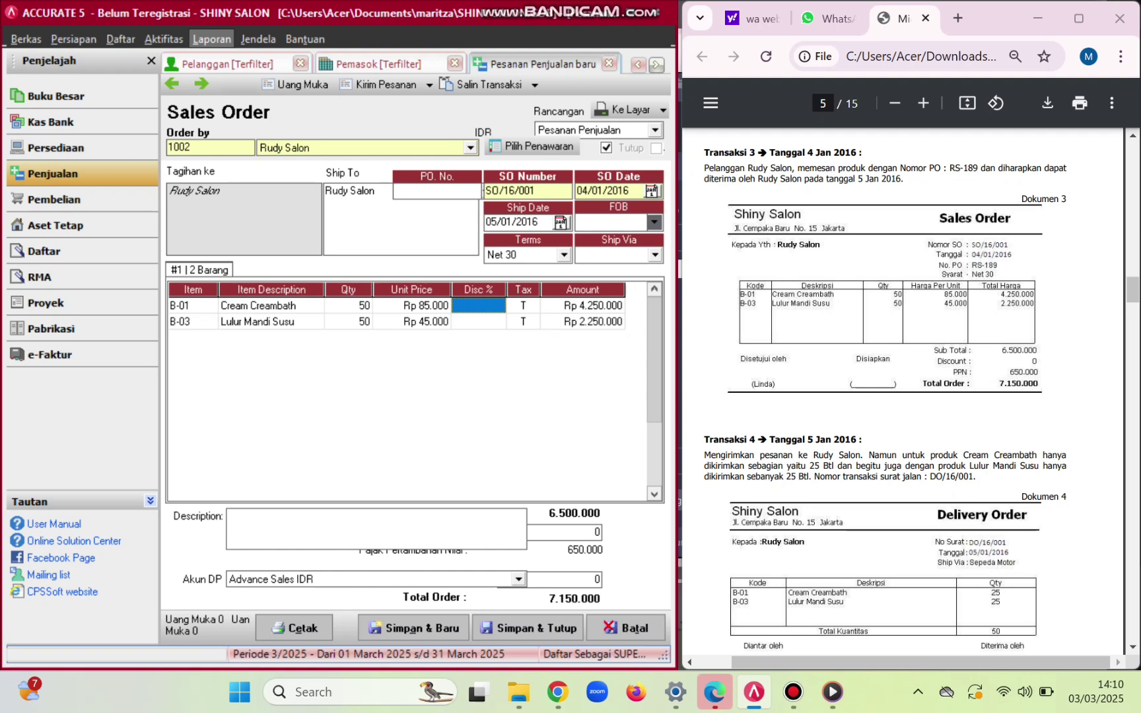
- Create new shipper 'SEPEDA MOTOR' as Ship Via, then save and close order SO/16/001
{"action": "left_click", "coordinate": [655, 255]}
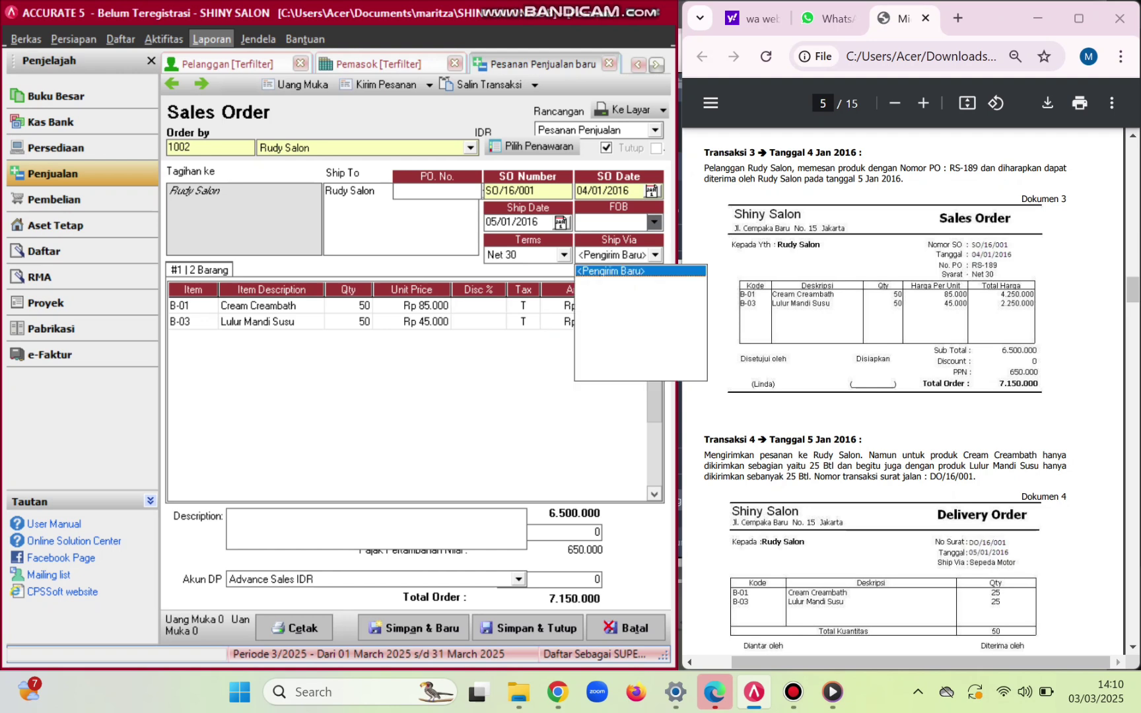
{"action": "left_click", "coordinate": [614, 272]}
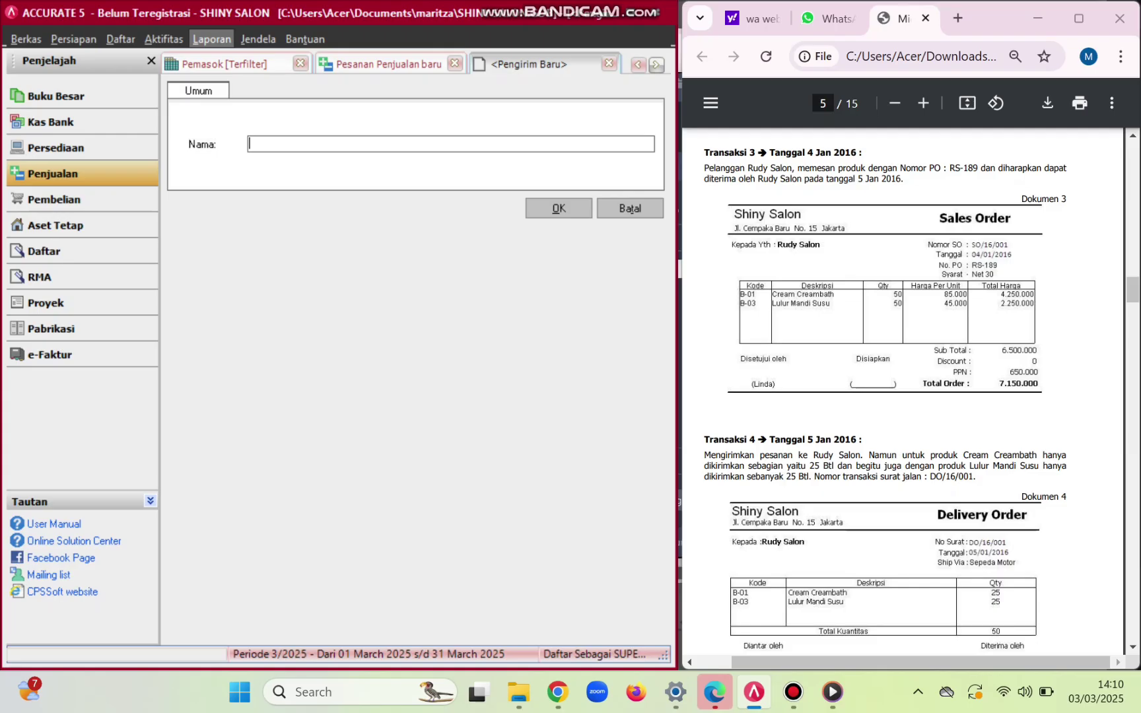
{"action": "type", "text": "SEPEDA MOTOR"}
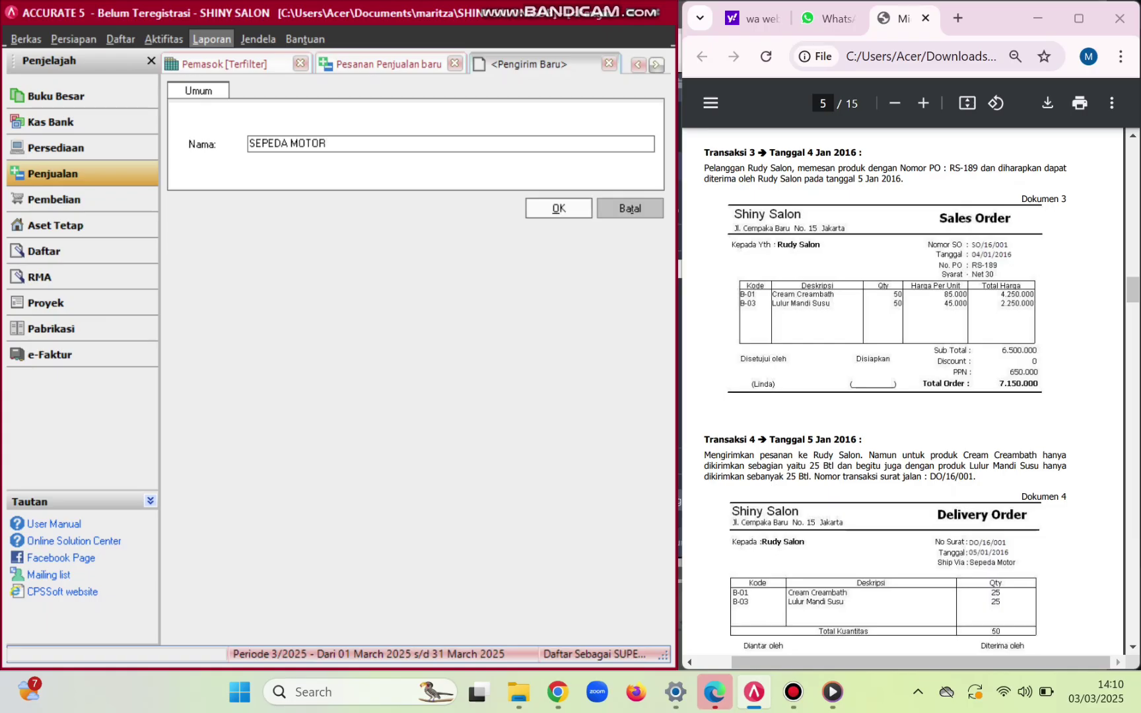
{"action": "left_click", "coordinate": [559, 209]}
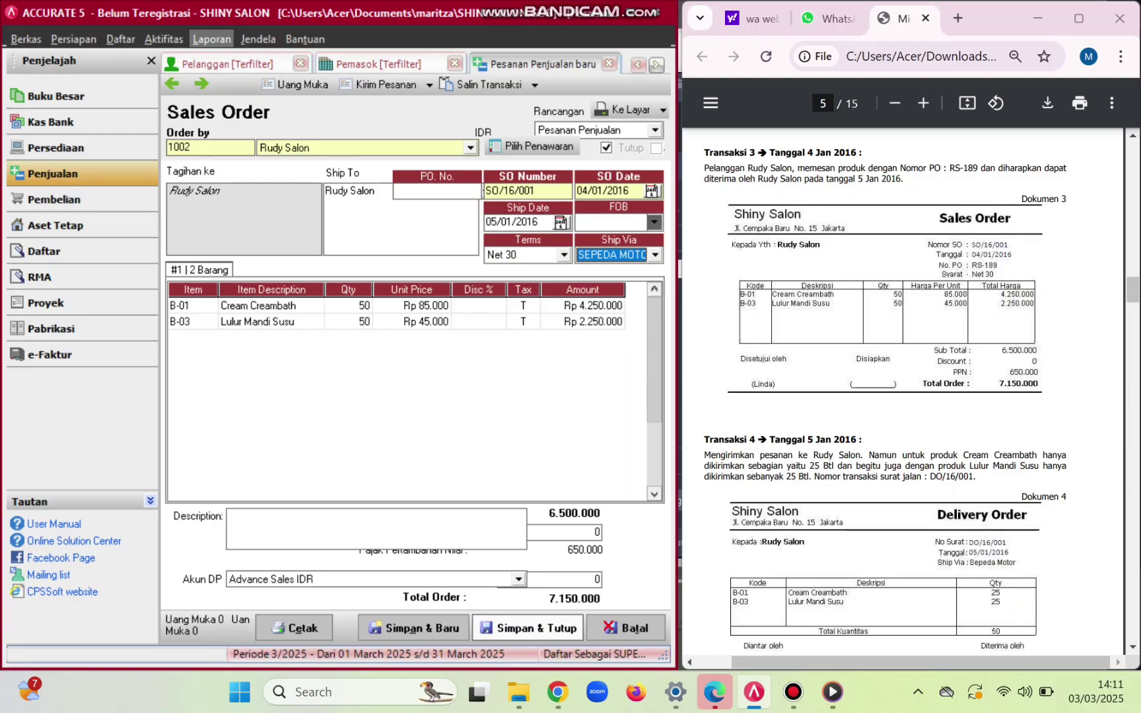
{"action": "left_click", "coordinate": [528, 627]}
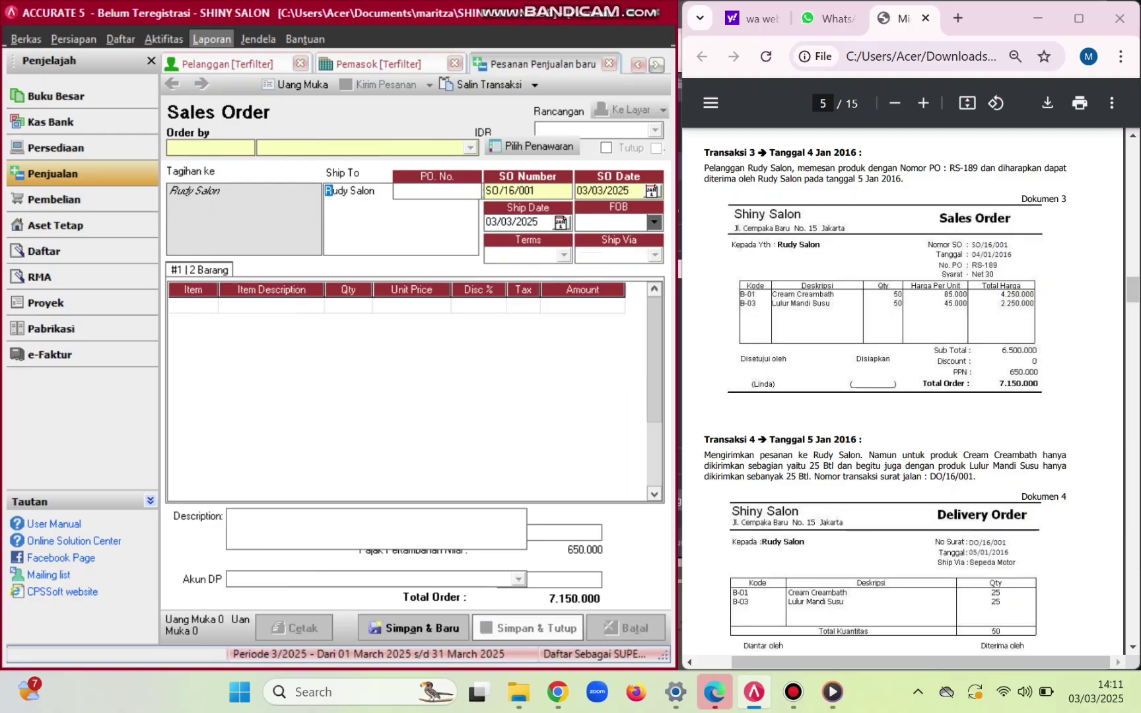
{"action": "scroll", "coordinate": [902, 396], "scroll_direction": "down", "scroll_amount": 4}
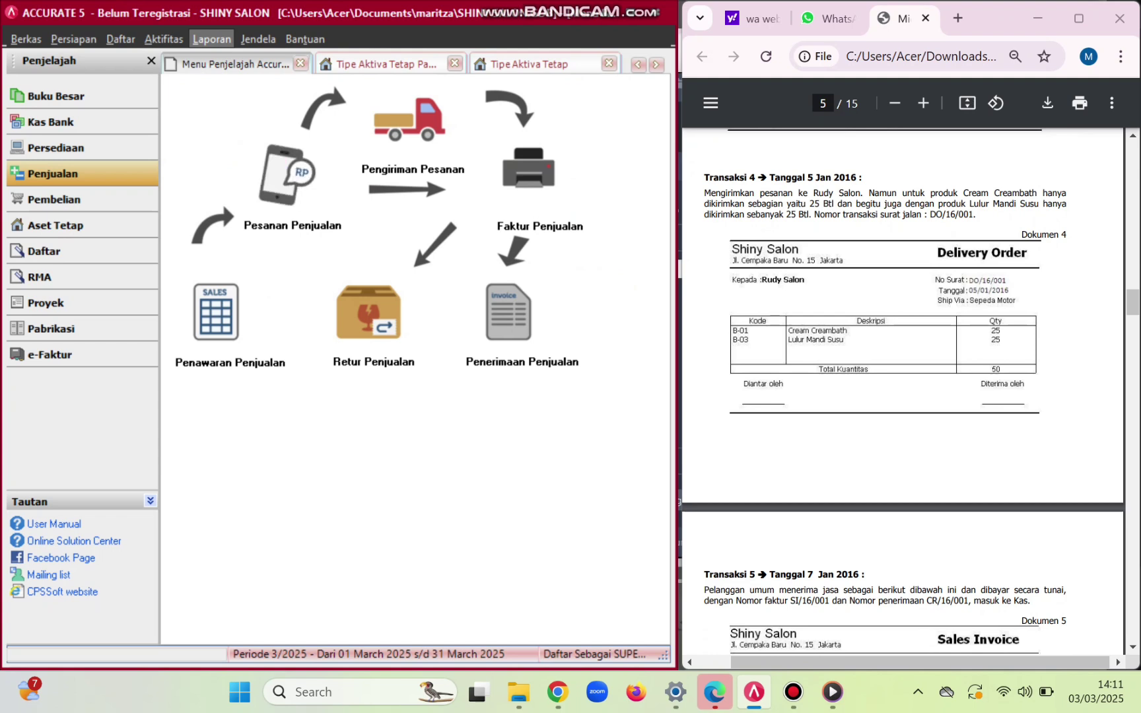
- Start delivery order DO/16/001 for Rudy Salon dated 05/01/2016
{"action": "left_click", "coordinate": [410, 124]}
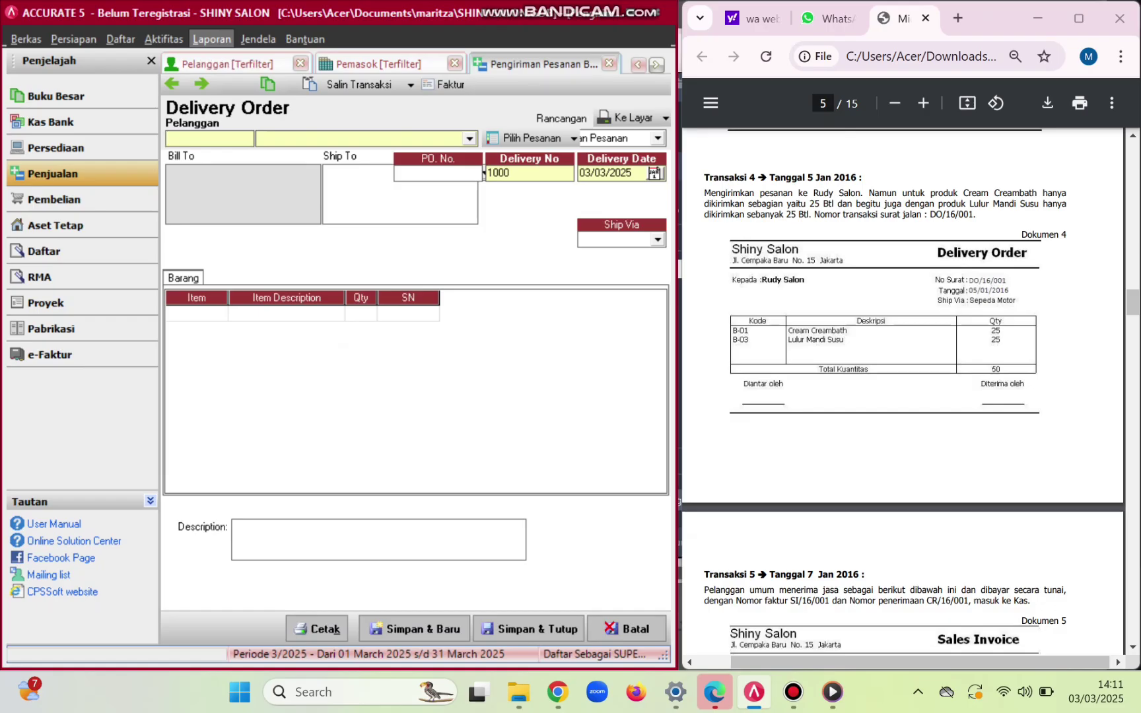
{"action": "key", "text": "Down"}
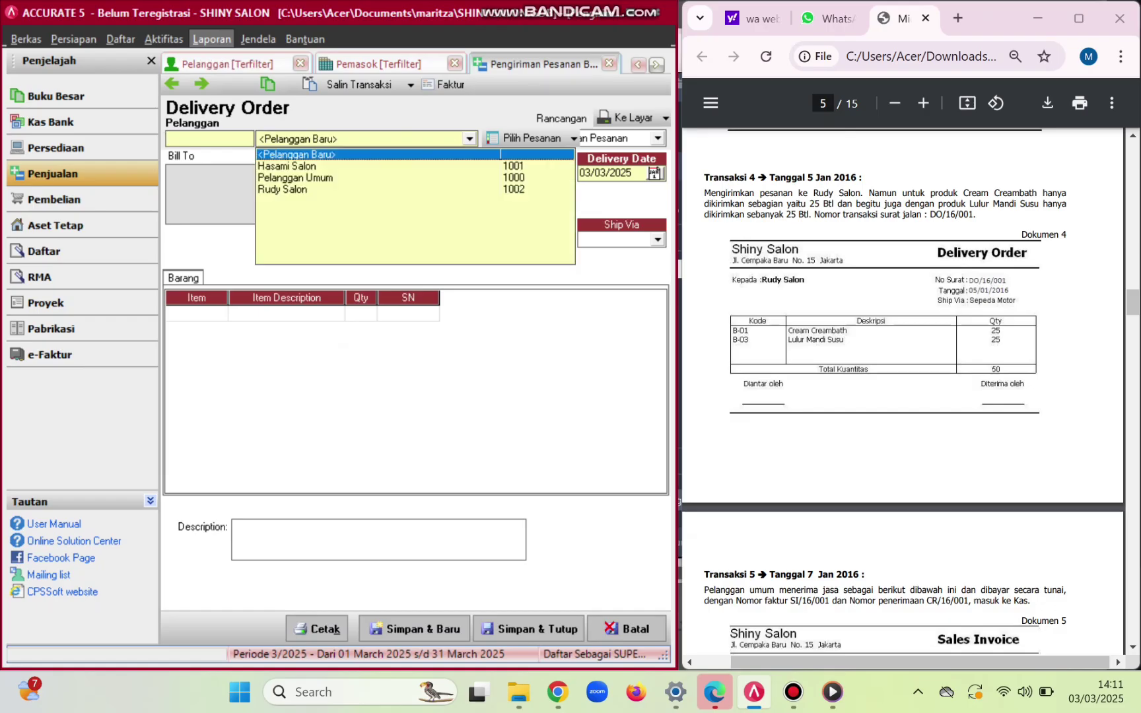
{"action": "key", "text": "Down"}
{"action": "key", "text": "Down"}
{"action": "key", "text": "Down"}
{"action": "key", "text": "Return"}
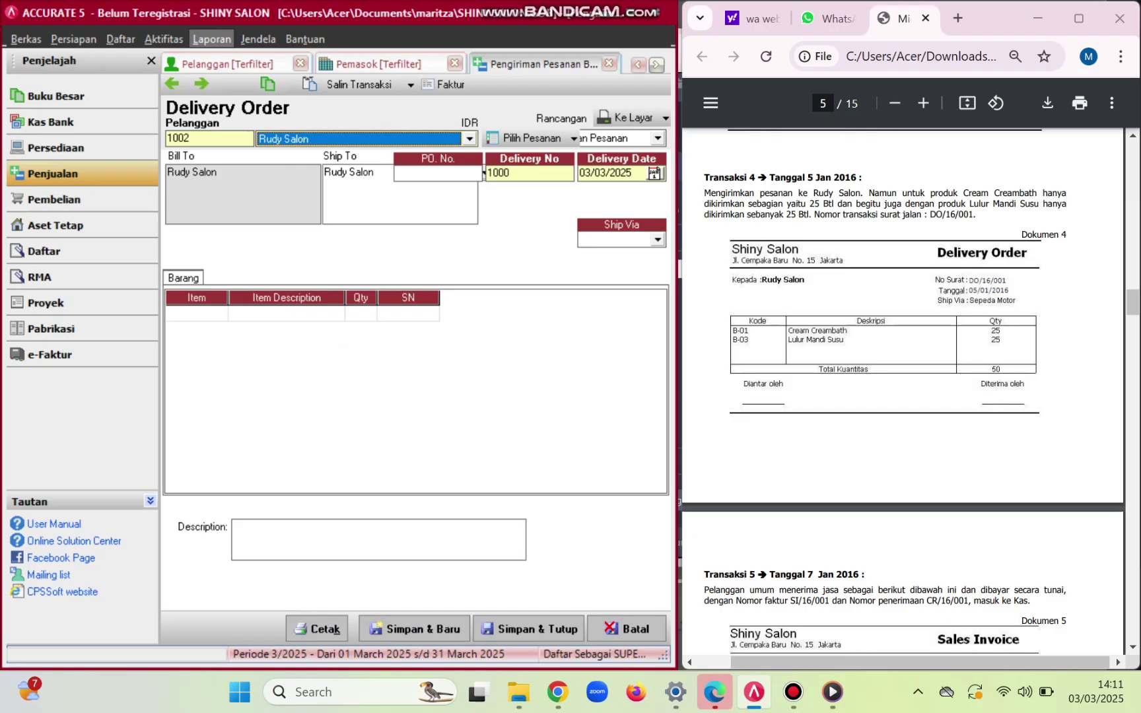
{"action": "left_click", "coordinate": [484, 172]}
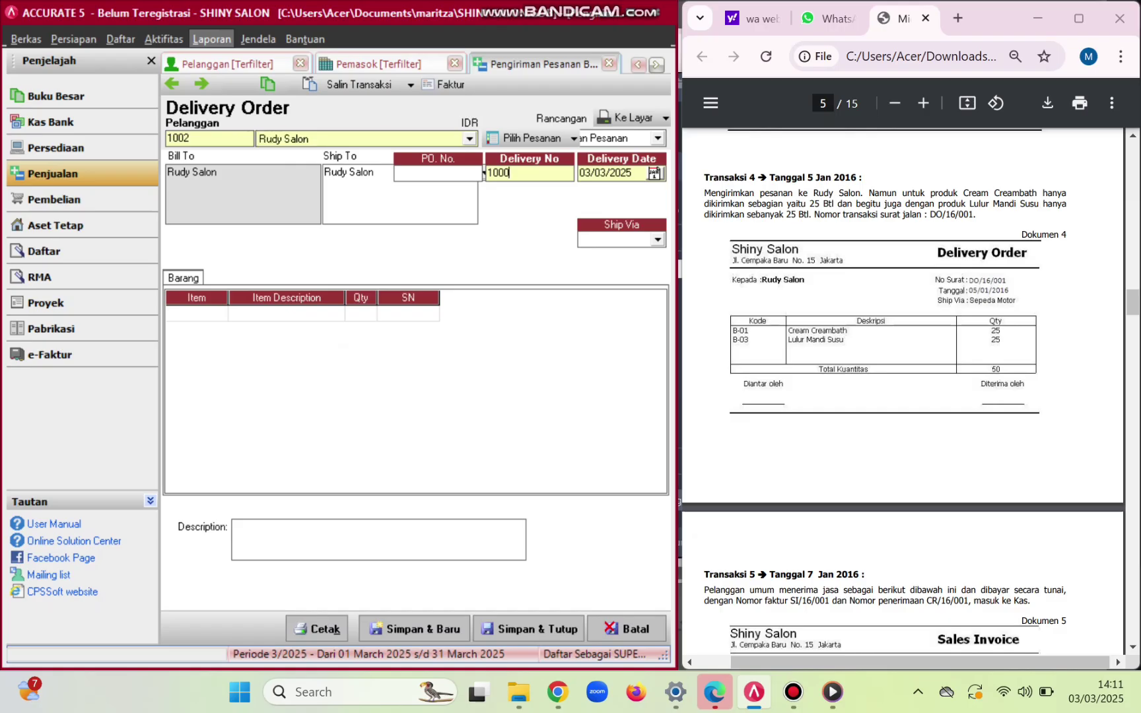
{"action": "key", "text": "BackSpace"}
{"action": "key", "text": "BackSpace"}
{"action": "key", "text": "BackSpace"}
{"action": "key", "text": "BackSpace"}
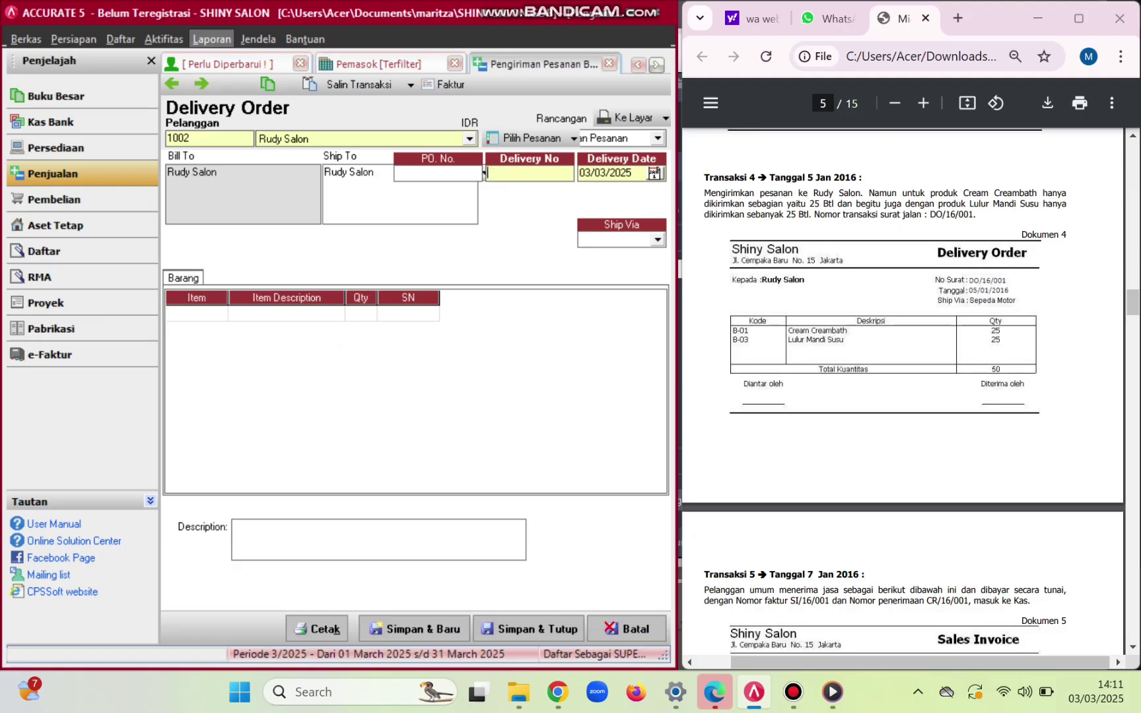
{"action": "type", "text": "DO/16/001"}
{"action": "key", "text": "Tab"}
{"action": "key", "text": "BackSpace"}
{"action": "key", "text": "BackSpace"}
{"action": "key", "text": "BackSpace"}
{"action": "key", "text": "BackSpace"}
{"action": "key", "text": "BackSpace"}
{"action": "key", "text": "BackSpace"}
{"action": "key", "text": "BackSpace"}
{"action": "key", "text": "BackSpace"}
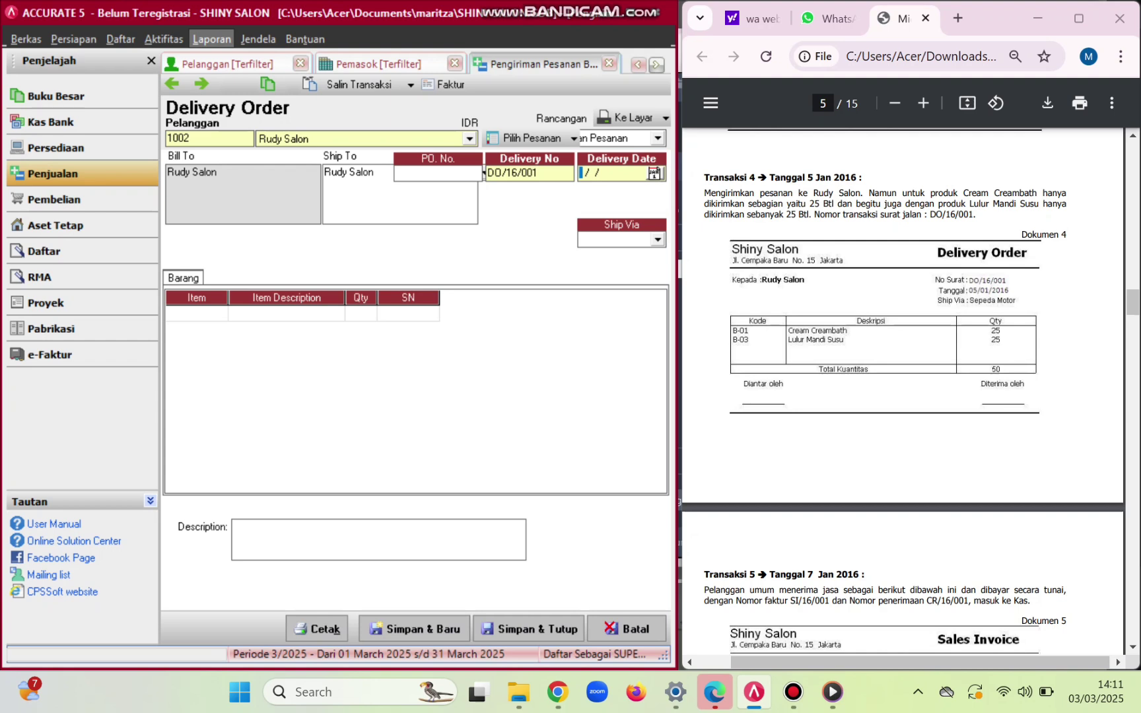
{"action": "type", "text": "05011"}
{"action": "type", "text": "016"}
{"action": "key", "text": "Tab"}
- Add 25 Cream Creambath and 25 Lulur Mandi Susu, then save and close the delivery order
{"action": "key", "text": "Return"}
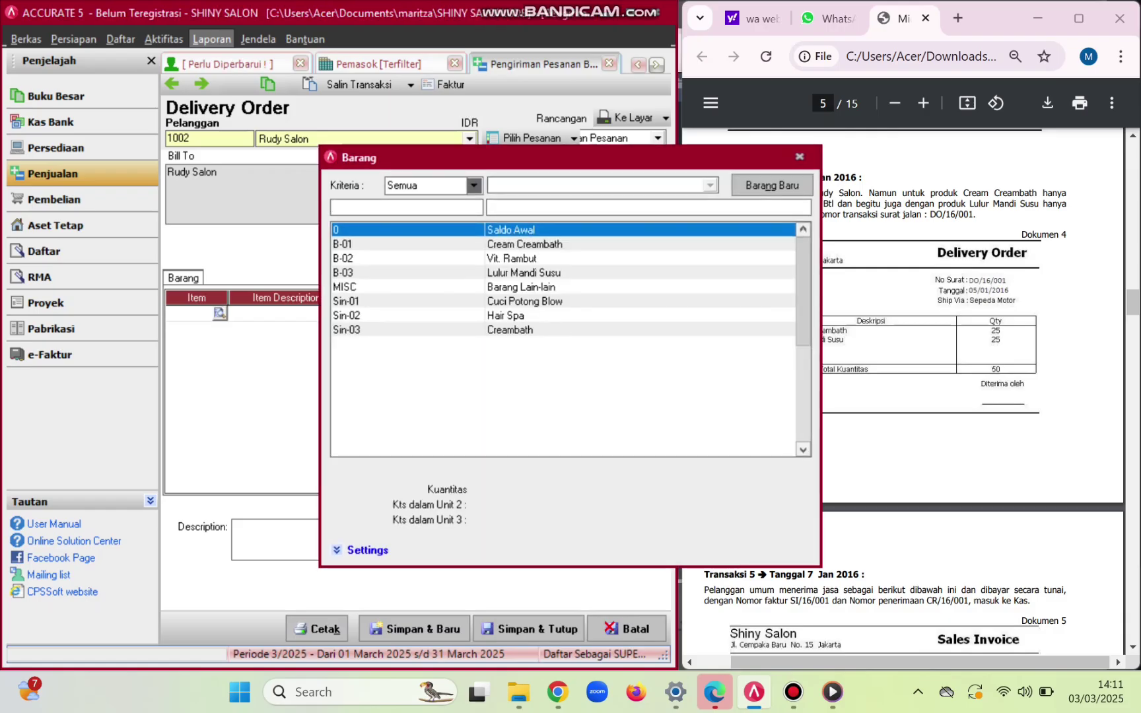
{"action": "key", "text": "Down"}
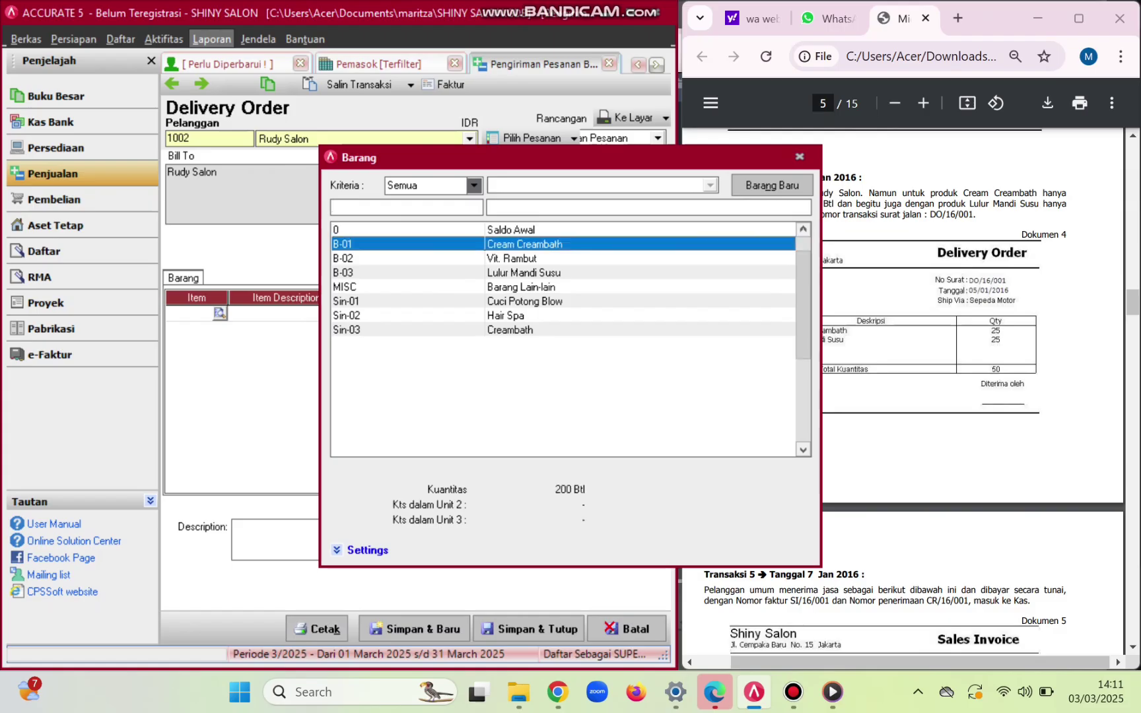
{"action": "key", "text": "Return"}
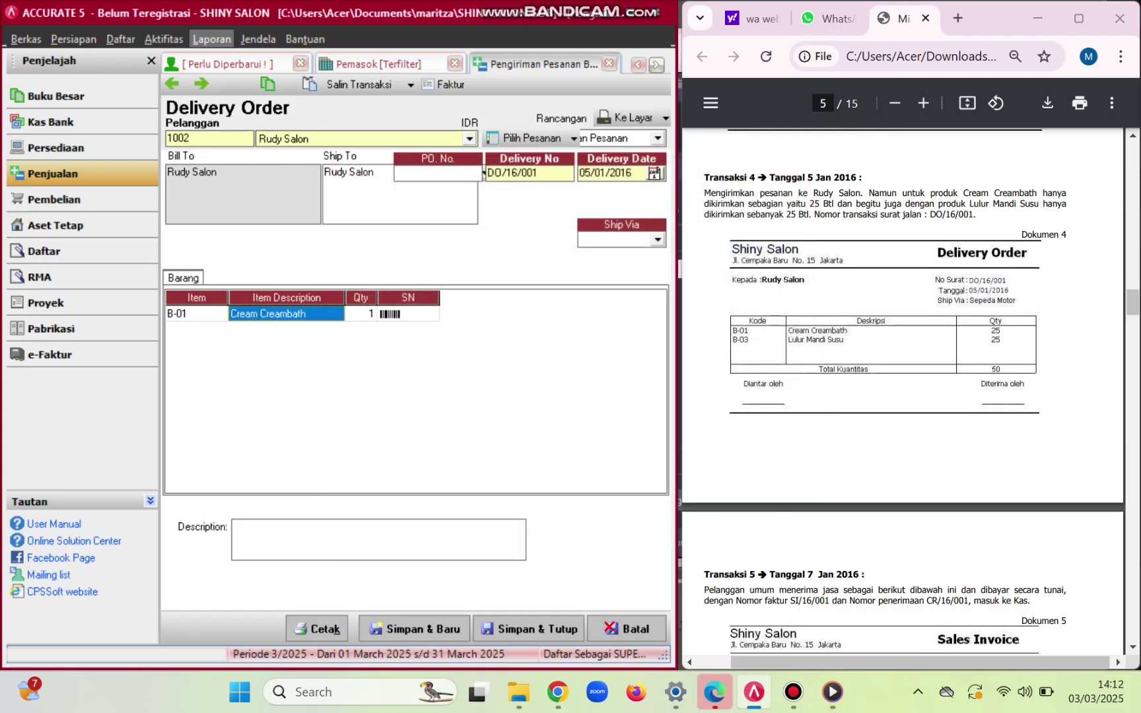
{"action": "key", "text": "Tab"}
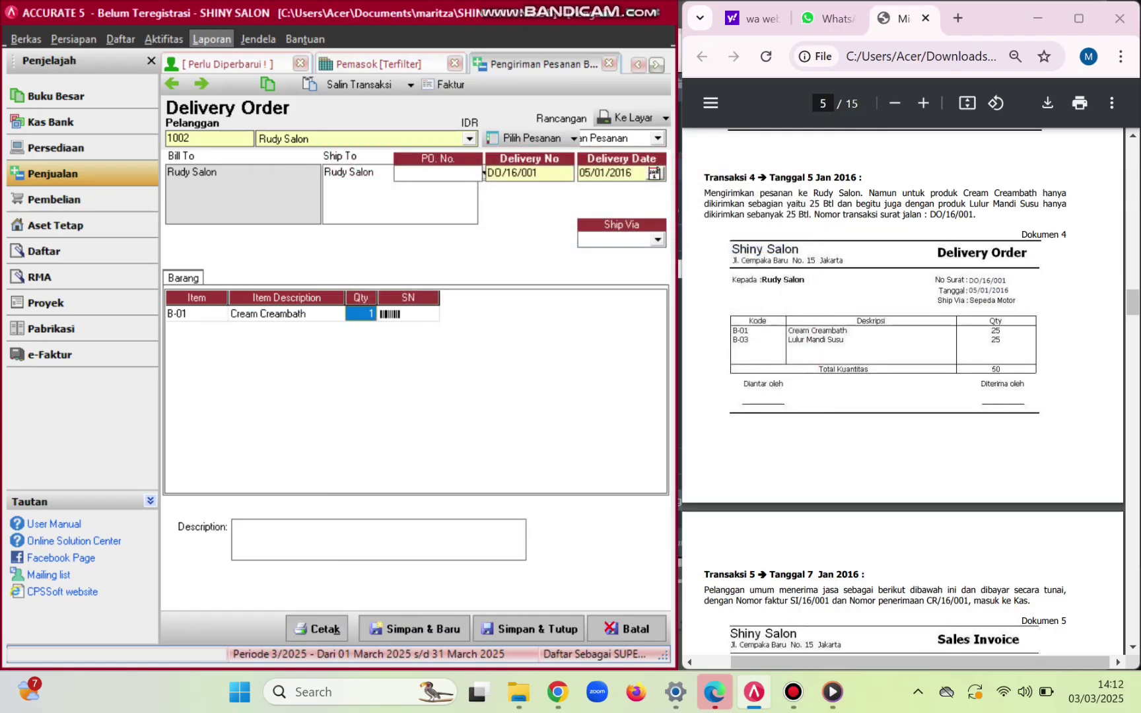
{"action": "type", "text": "25"}
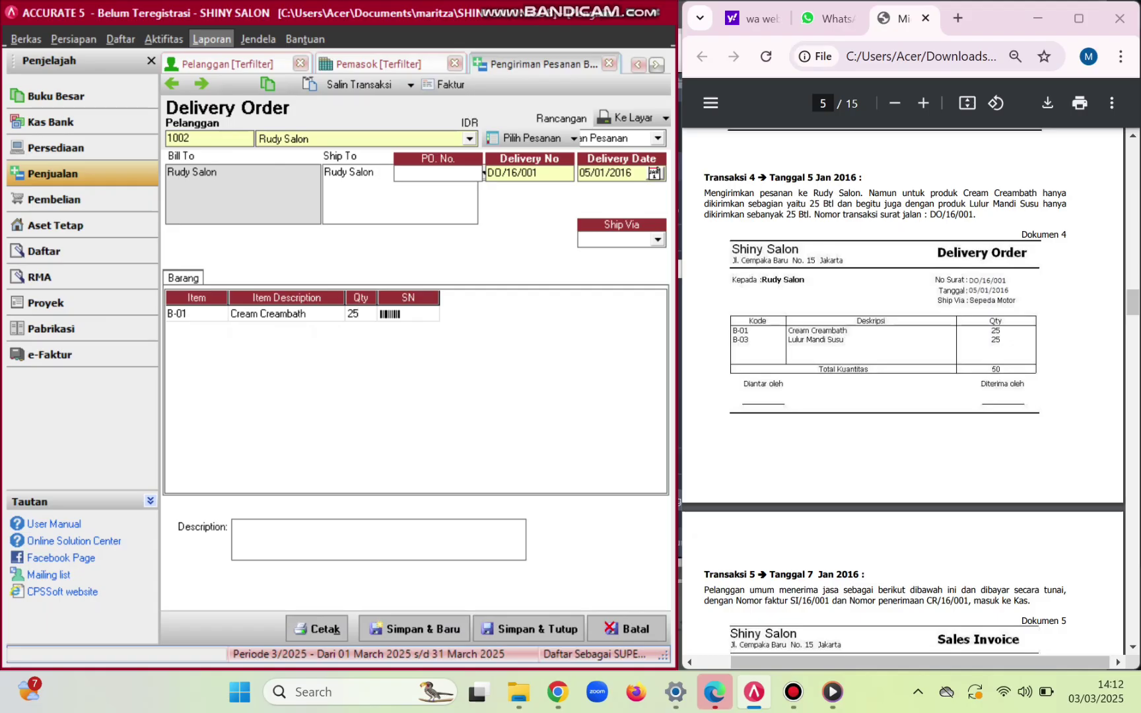
{"action": "key", "text": "Return"}
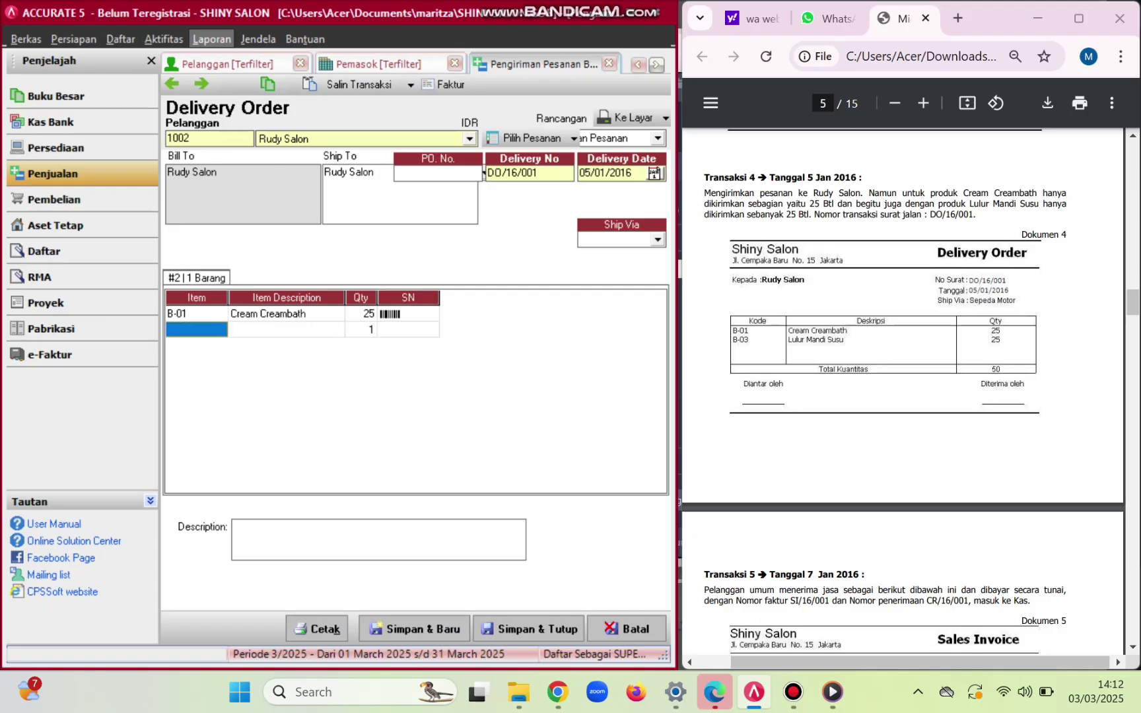
{"action": "key", "text": "Return"}
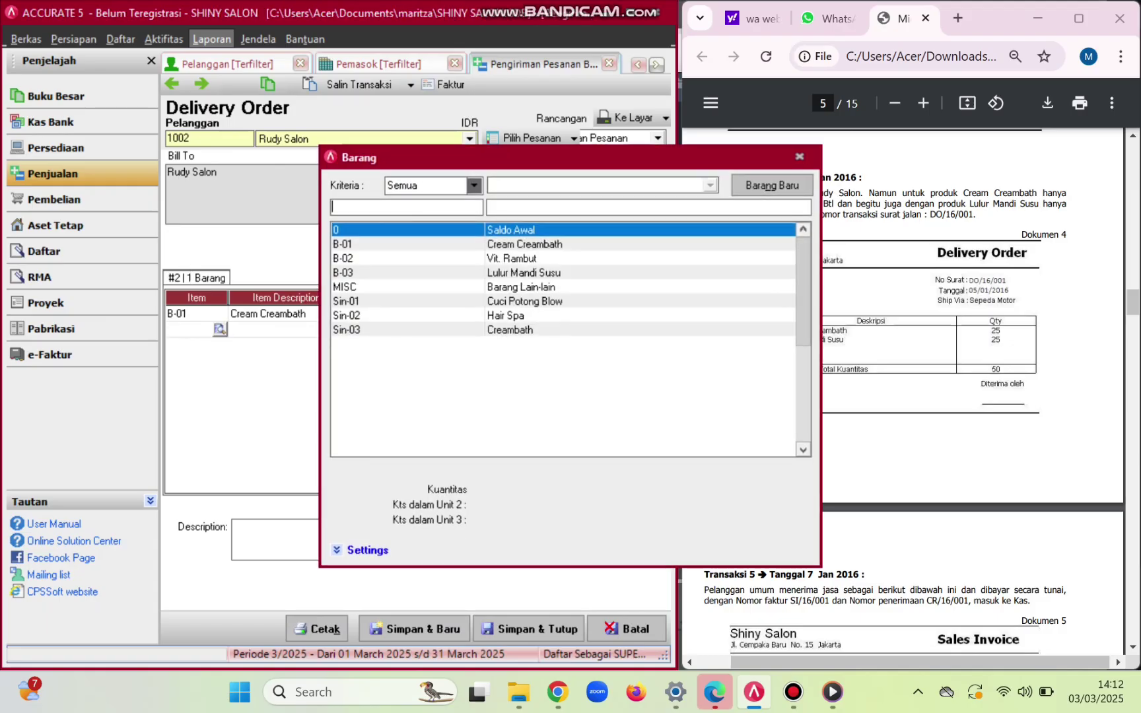
{"action": "key", "text": "Down"}
{"action": "key", "text": "Down"}
{"action": "key", "text": "Down"}
{"action": "key", "text": "Return"}
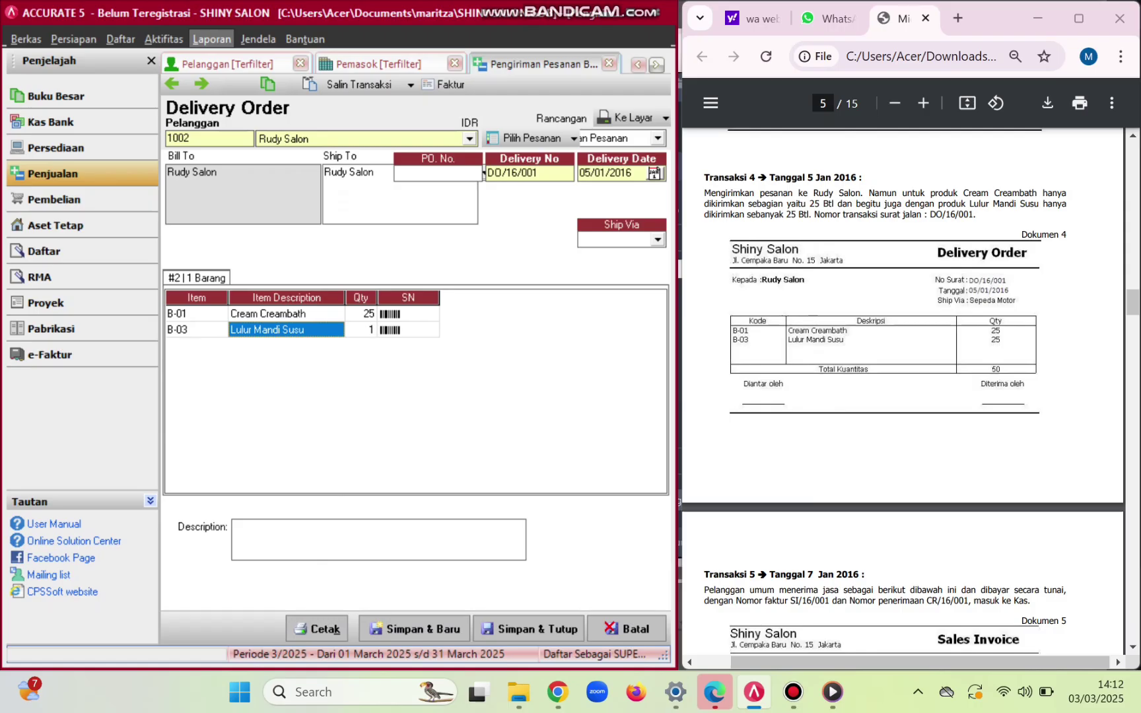
{"action": "key", "text": "Tab"}
{"action": "type", "text": "25"}
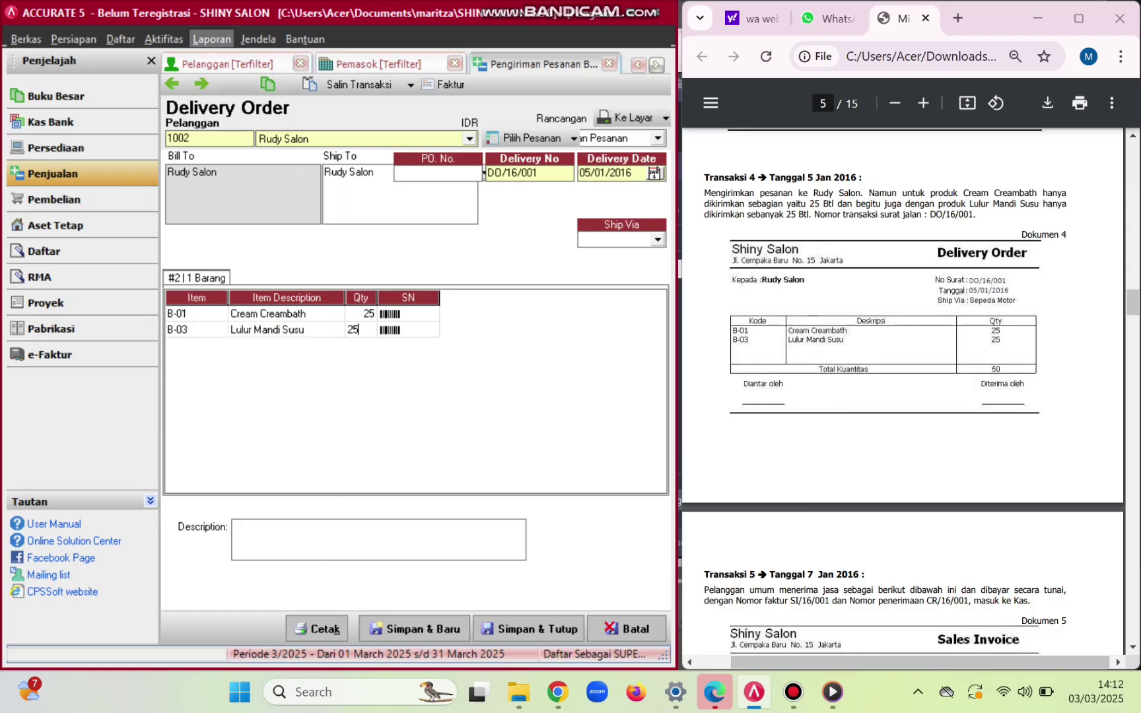
{"action": "key", "text": "Return"}
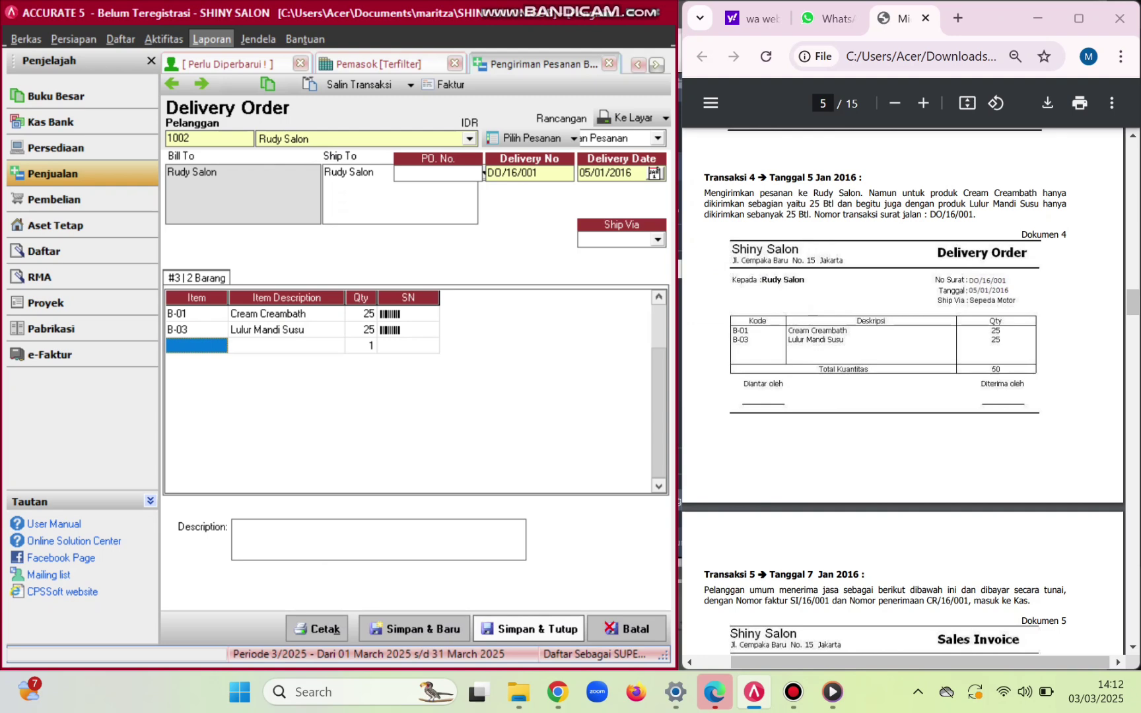
{"action": "left_click", "coordinate": [528, 628]}
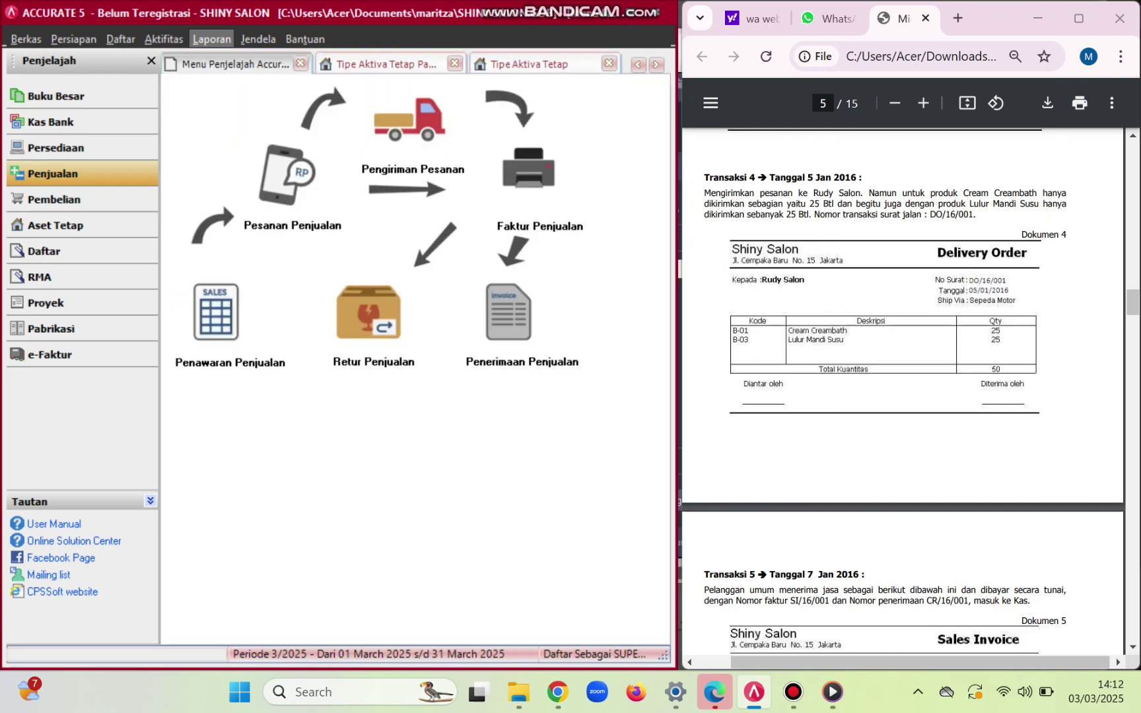
- Start a new sales invoice for customer Pelanggan Umum
{"action": "scroll", "coordinate": [902, 389], "scroll_direction": "down", "scroll_amount": 6}
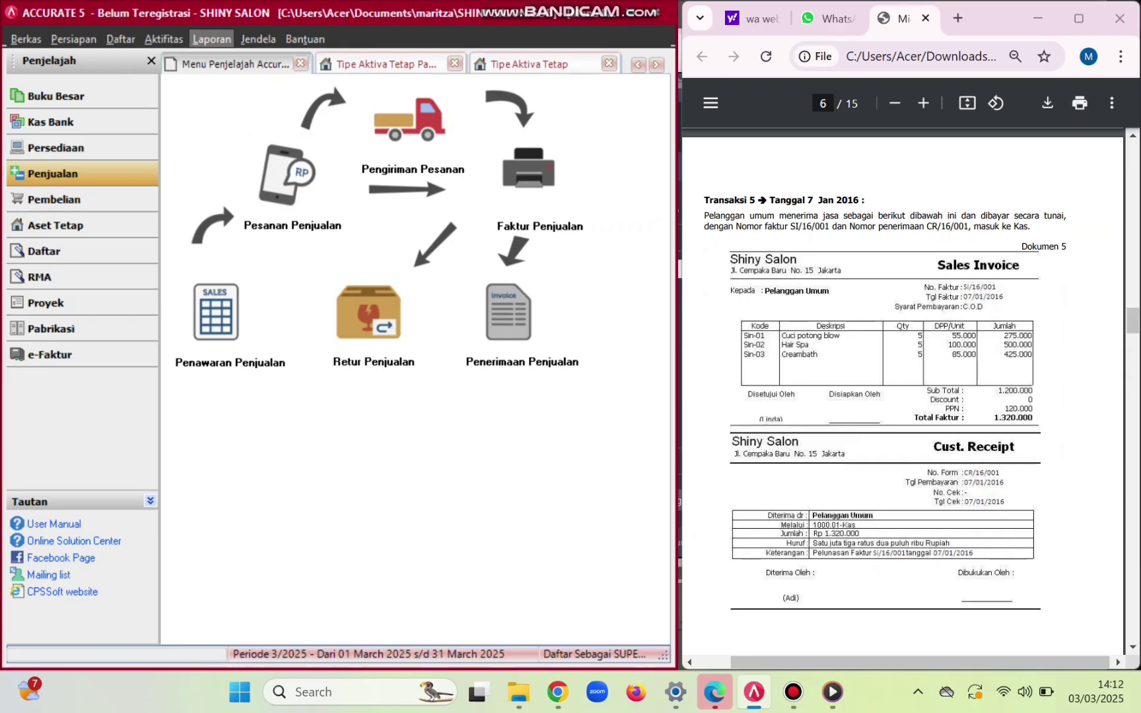
{"action": "left_click", "coordinate": [529, 173]}
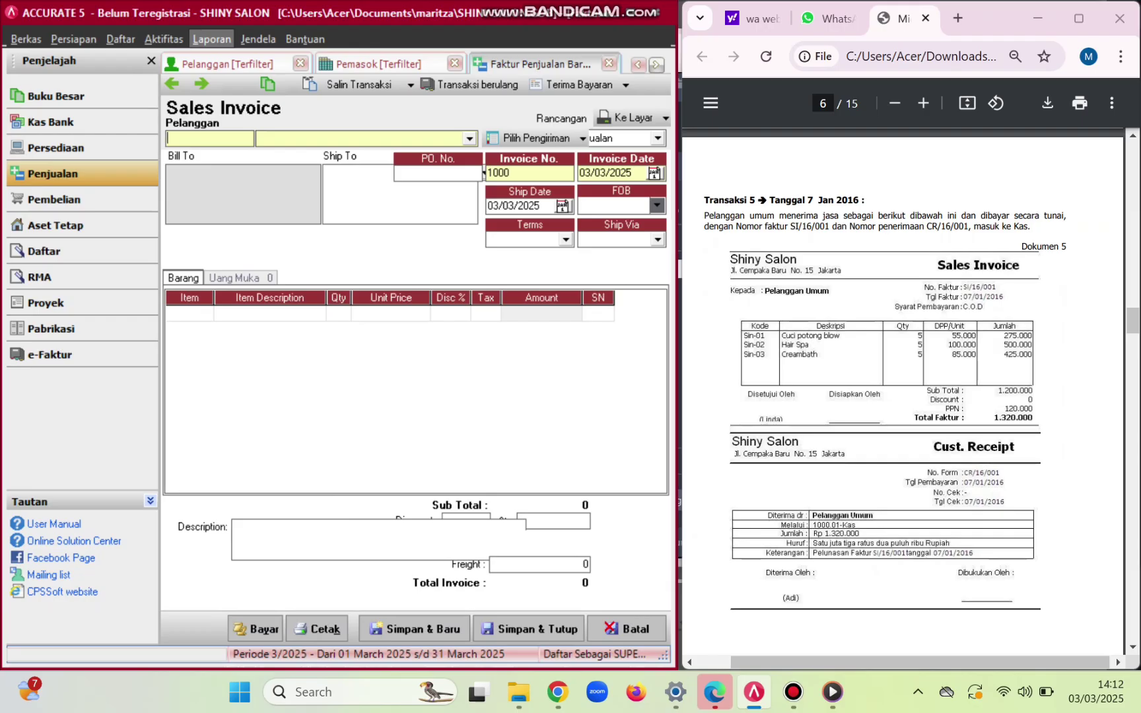
{"action": "left_click", "coordinate": [470, 138]}
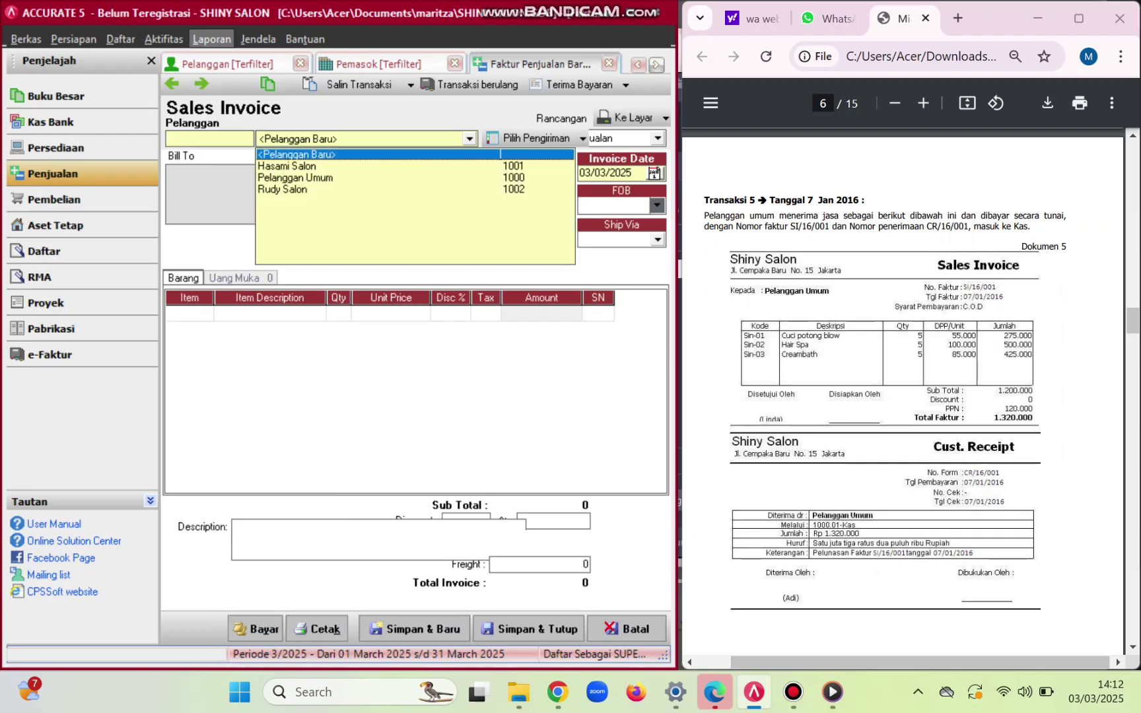
{"action": "left_click", "coordinate": [484, 176]}
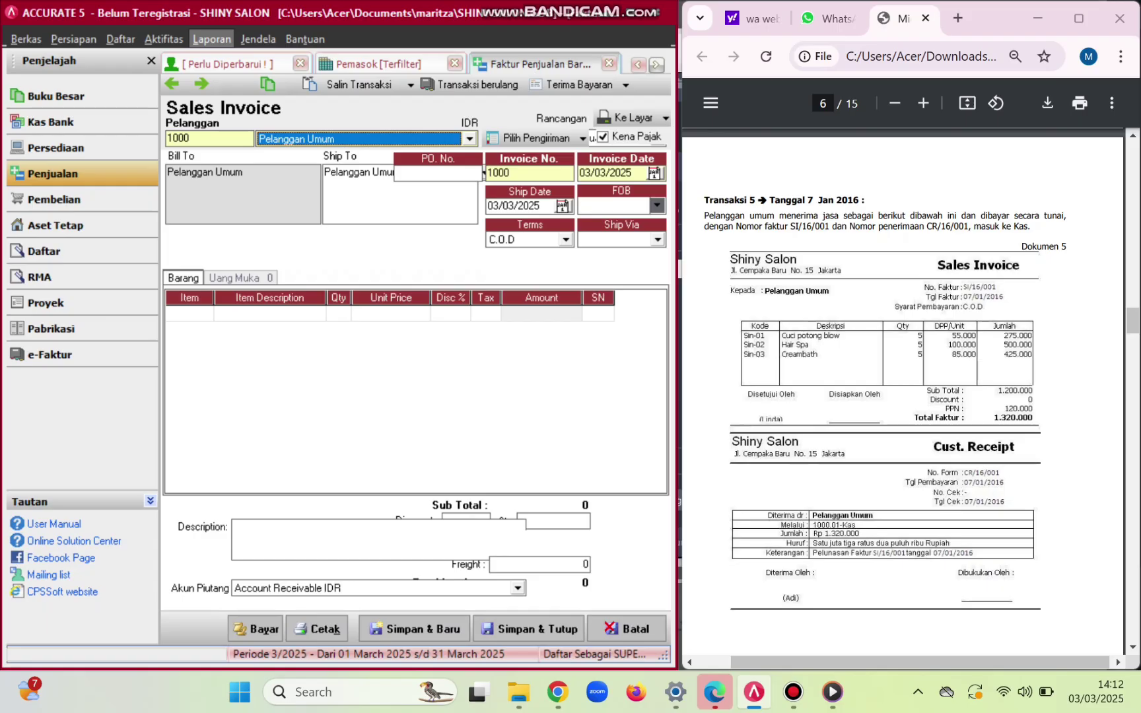
- Set invoice number SI/16/001 with invoice date and ship date 07/01/2016
{"action": "left_click", "coordinate": [485, 173]}
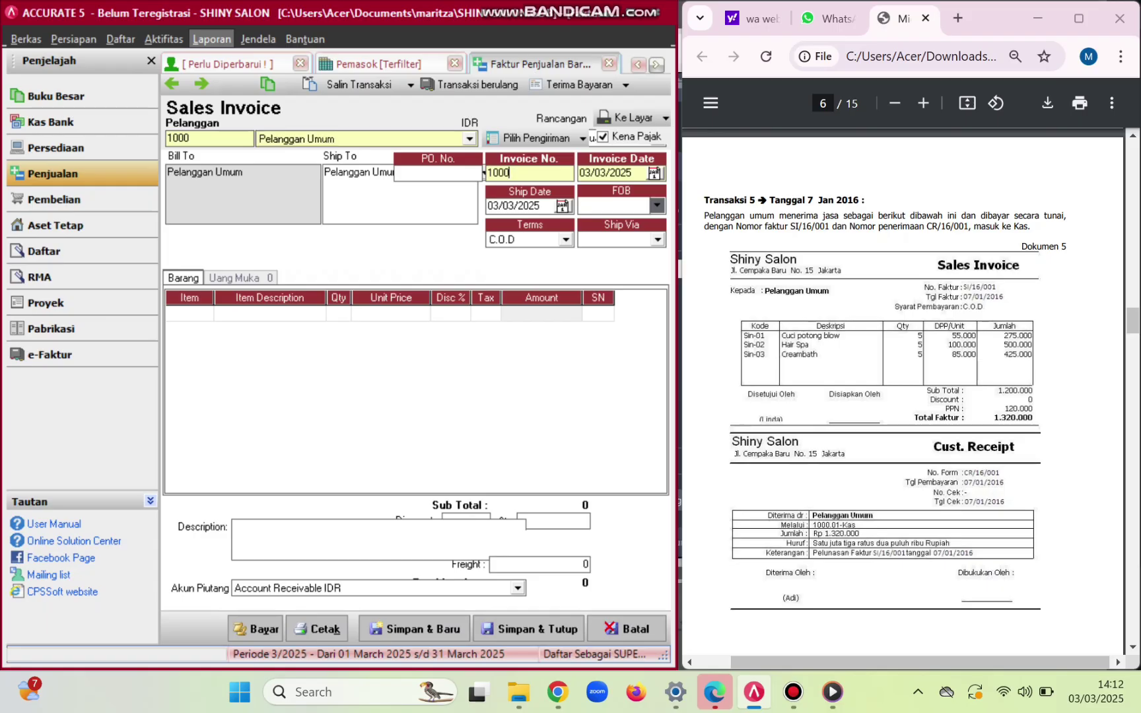
{"action": "key", "text": "BackSpace"}
{"action": "key", "text": "BackSpace"}
{"action": "key", "text": "BackSpace"}
{"action": "key", "text": "BackSpace"}
{"action": "type", "text": "SI"}
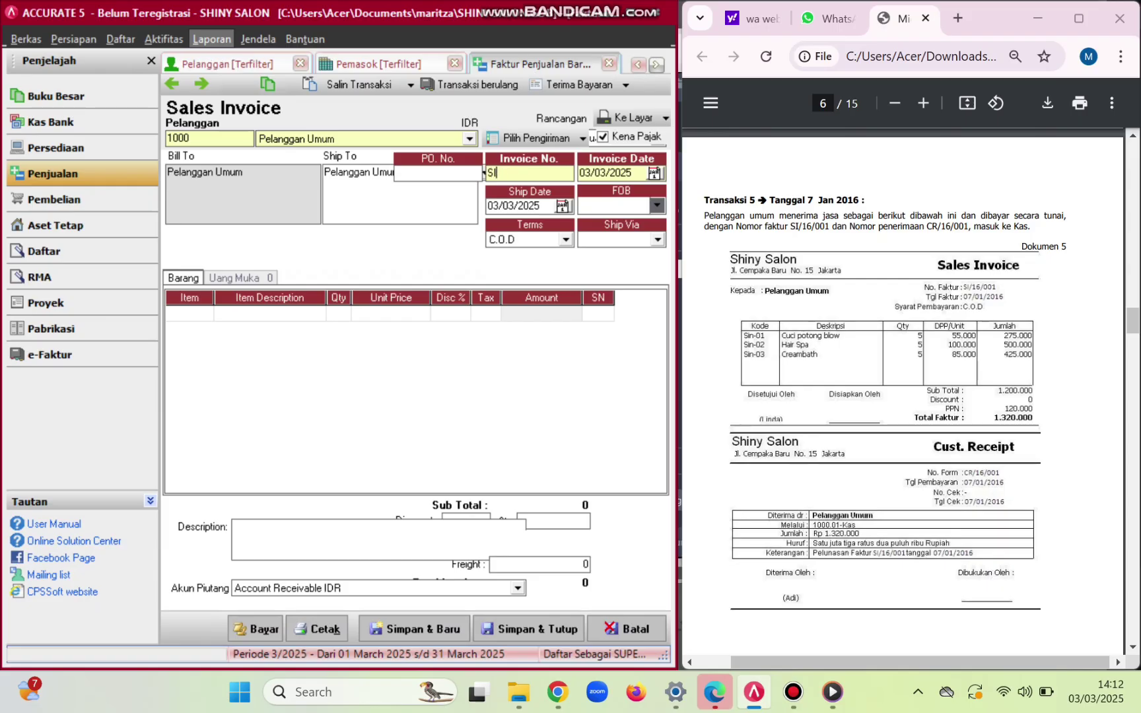
{"action": "type", "text": "/16/001"}
{"action": "key", "text": "Tab"}
{"action": "key", "text": "BackSpace"}
{"action": "key", "text": "BackSpace"}
{"action": "key", "text": "BackSpace"}
{"action": "key", "text": "BackSpace"}
{"action": "key", "text": "BackSpace"}
{"action": "key", "text": "BackSpace"}
{"action": "key", "text": "BackSpace"}
{"action": "key", "text": "BackSpace"}
{"action": "type", "text": "07/01/2016"}
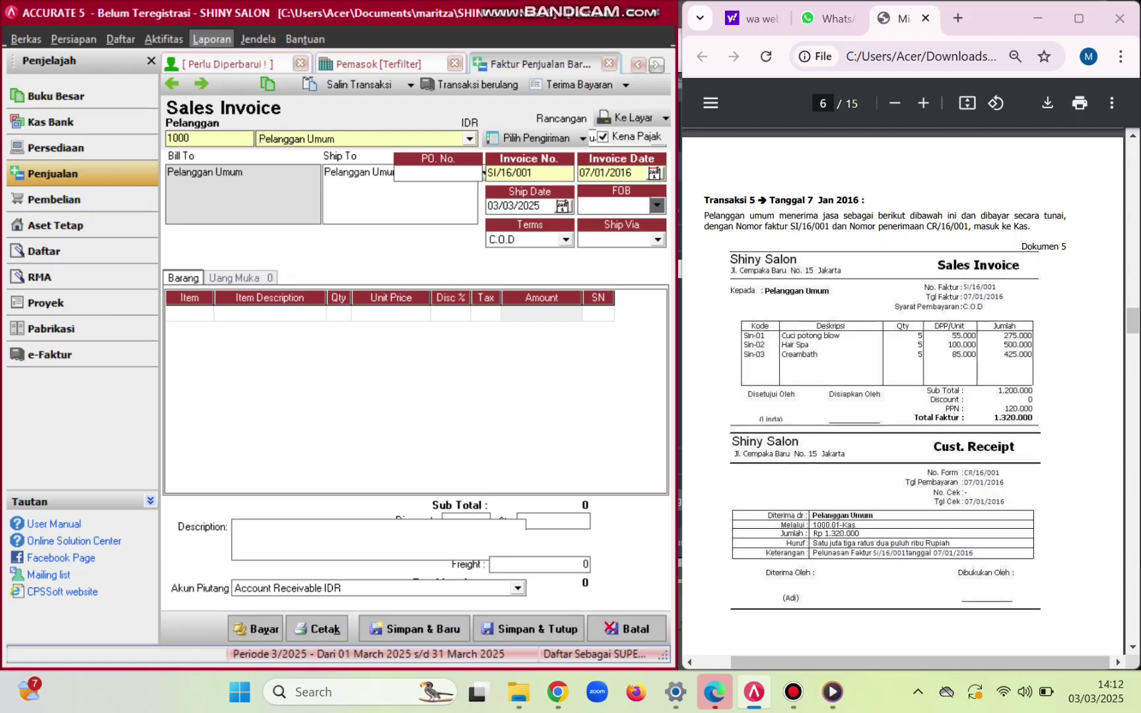
{"action": "key", "text": "Tab"}
{"action": "key", "text": "BackSpace"}
{"action": "key", "text": "BackSpace"}
{"action": "key", "text": "BackSpace"}
{"action": "key", "text": "BackSpace"}
{"action": "key", "text": "BackSpace"}
{"action": "key", "text": "BackSpace"}
{"action": "key", "text": "BackSpace"}
{"action": "key", "text": "BackSpace"}
{"action": "type", "text": "07/01/2016"}
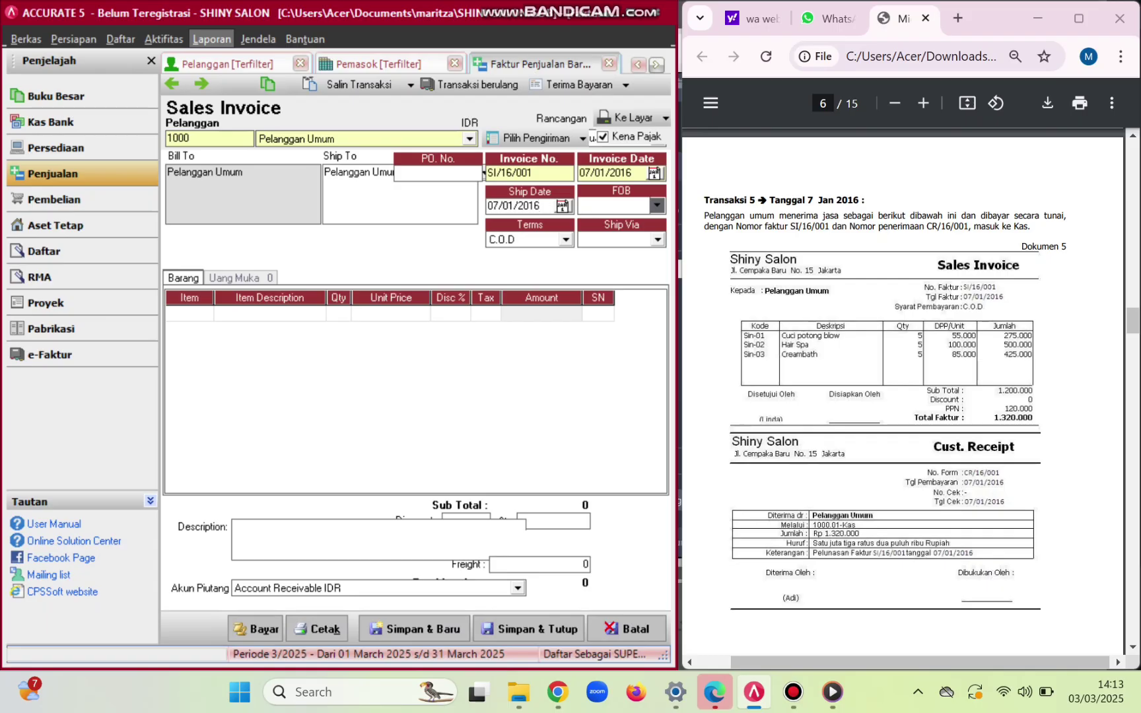
{"action": "key", "text": "Tab"}
- Add Cuci Potong Blow as the first invoice line with quantity 5
{"action": "left_click", "coordinate": [206, 314]}
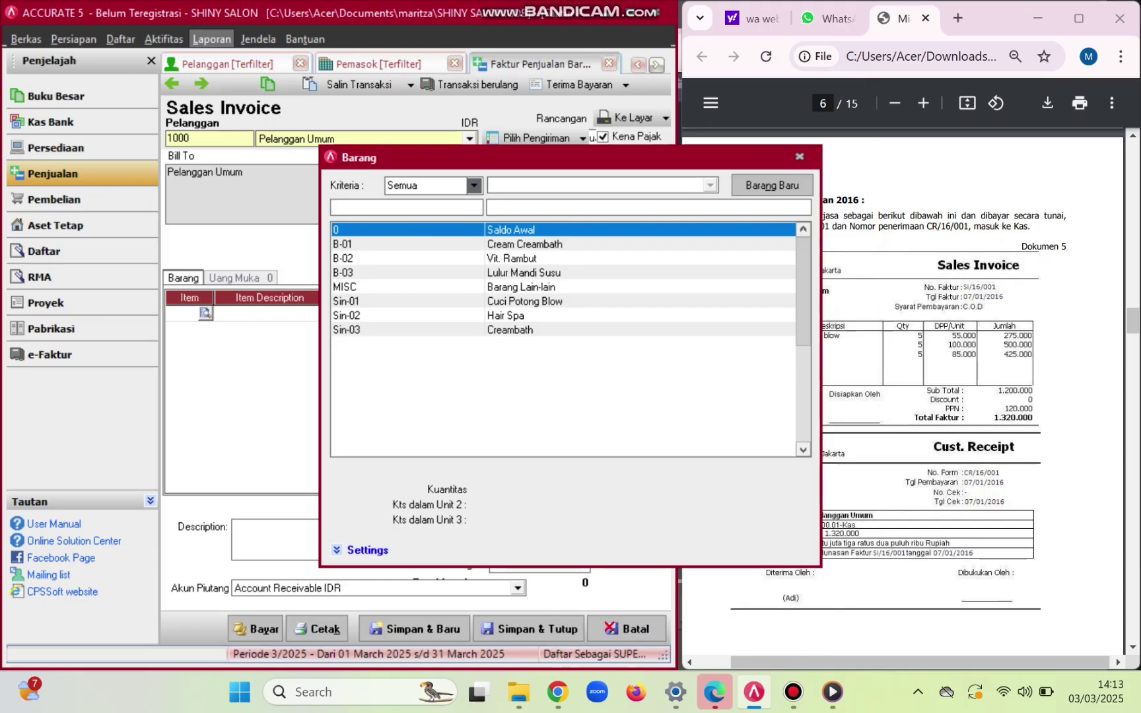
{"action": "double_click", "coordinate": [524, 302]}
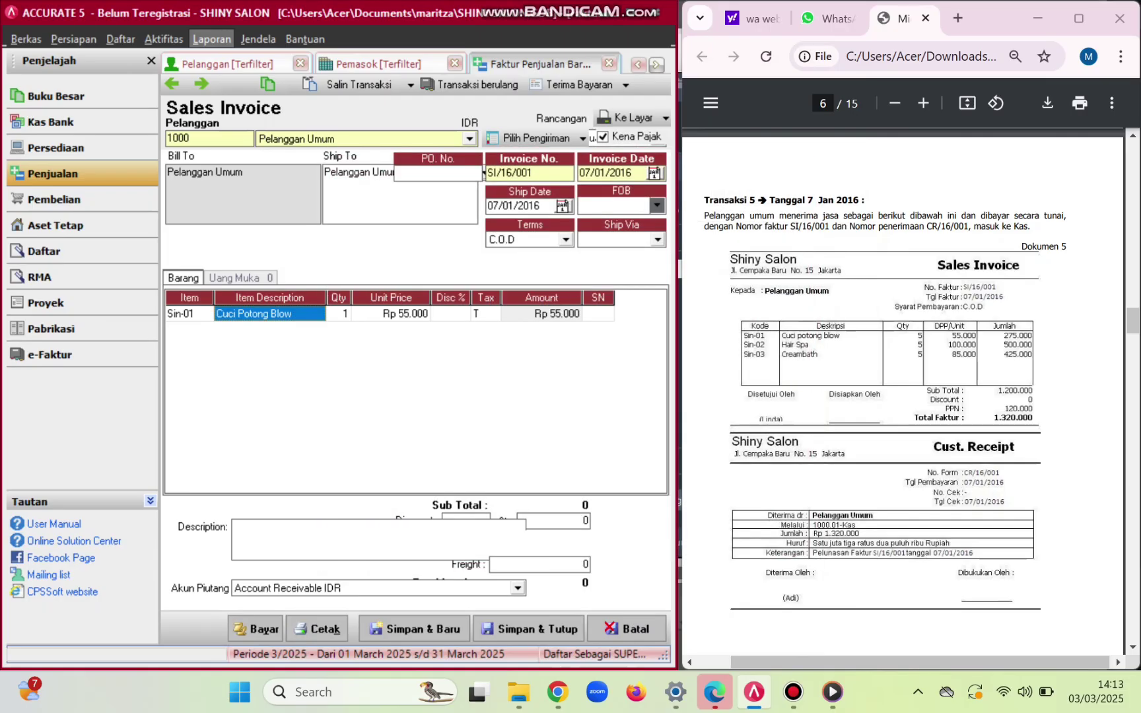
{"action": "key", "text": "Tab"}
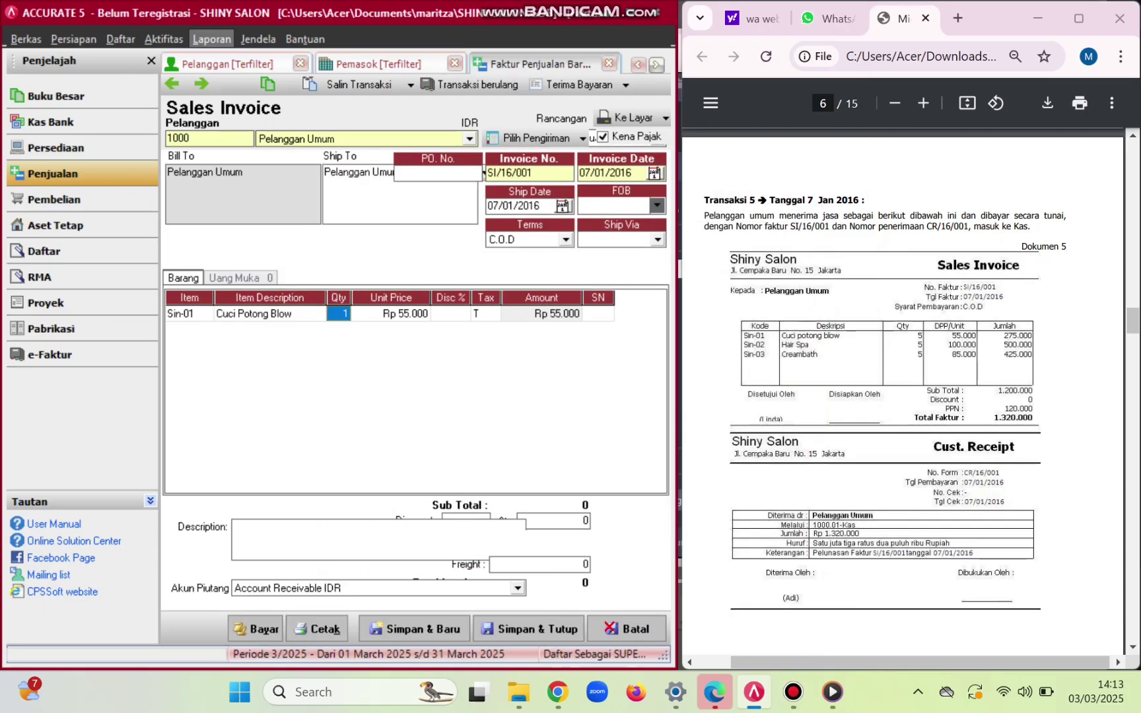
{"action": "type", "text": "5"}
{"action": "key", "text": "Tab"}
{"action": "key", "text": "Tab"}
{"action": "key", "text": "Tab"}
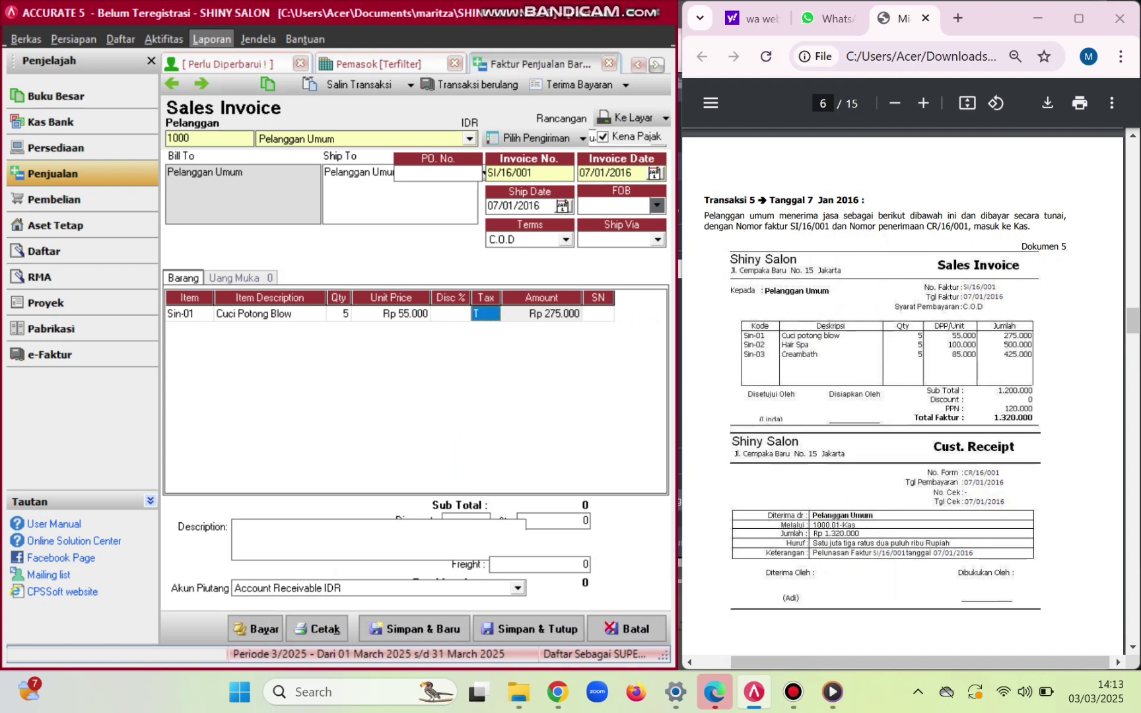
{"action": "key", "text": "Tab"}
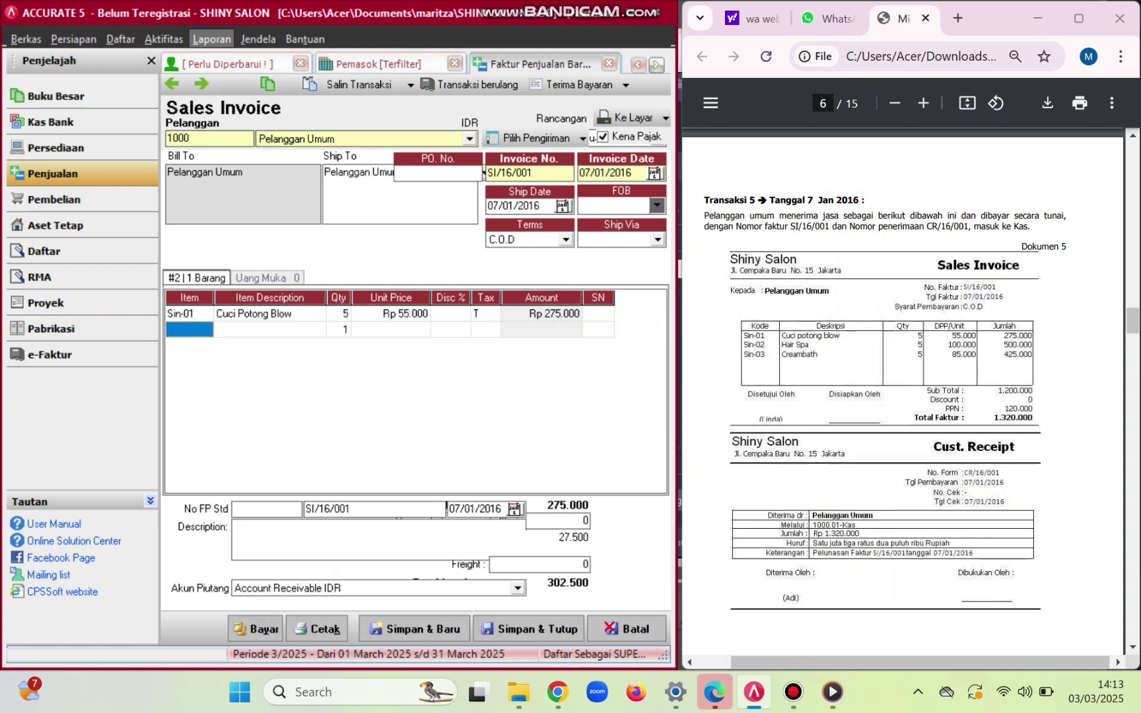
- Add Hair Spa as the second line with quantity 5
{"action": "left_click", "coordinate": [191, 330]}
{"action": "left_click", "coordinate": [205, 330]}
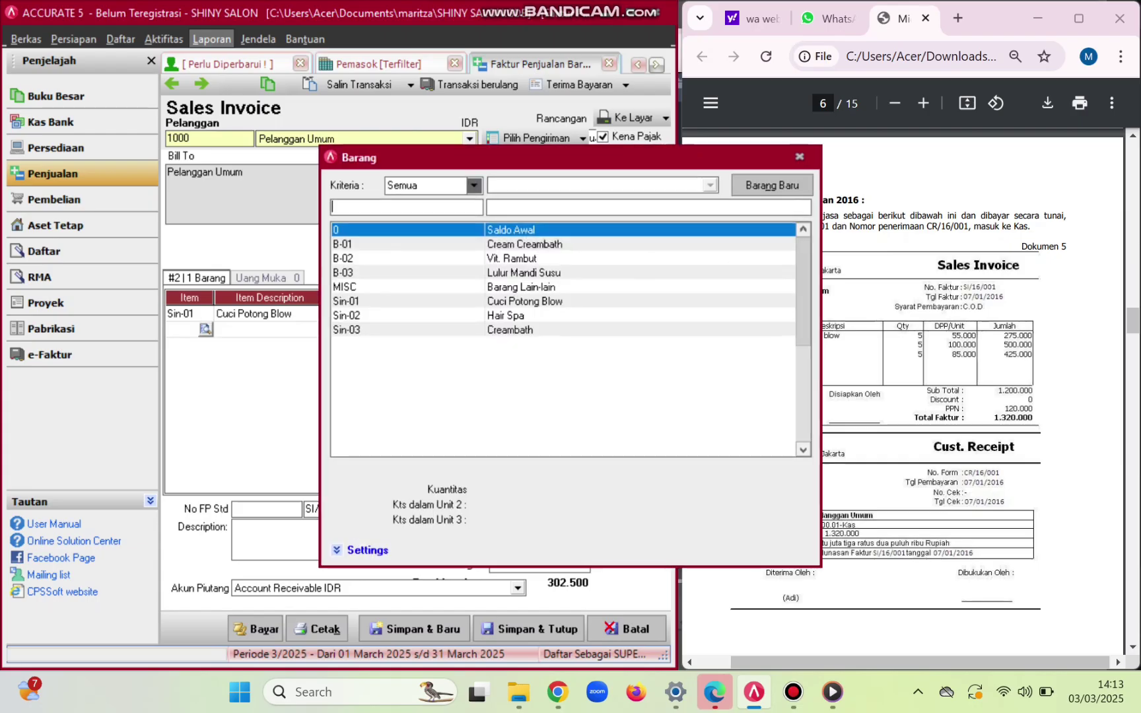
{"action": "double_click", "coordinate": [506, 315]}
{"action": "key", "text": "Tab"}
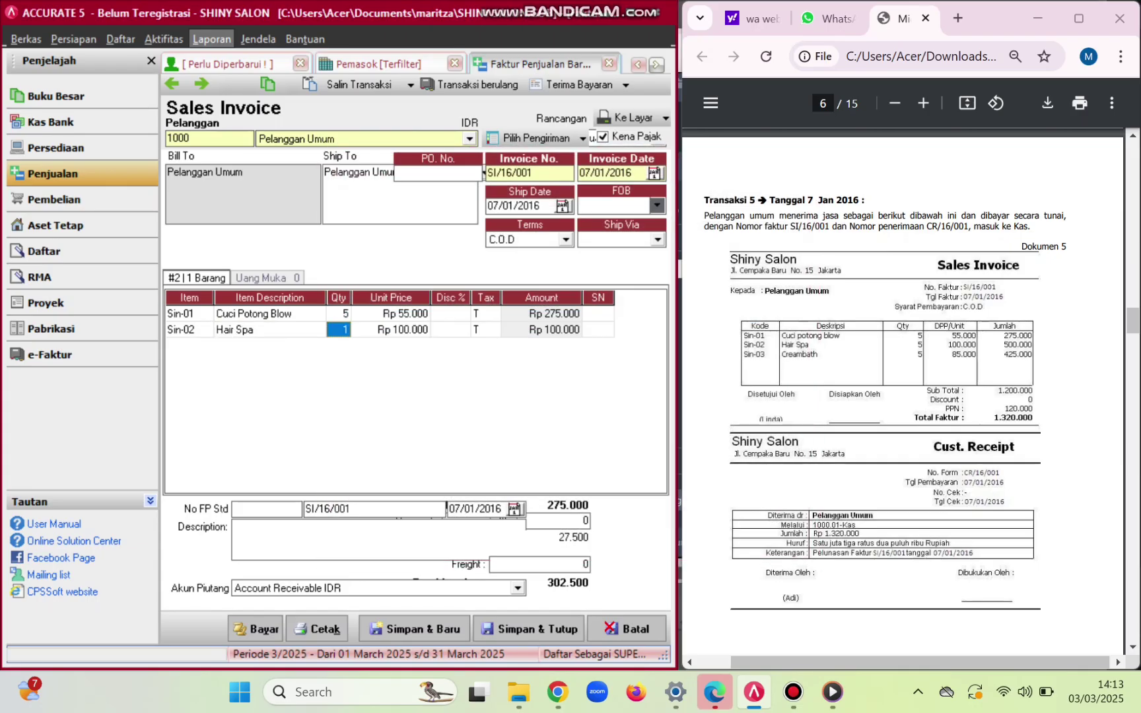
{"action": "type", "text": "5"}
{"action": "key", "text": "Tab"}
{"action": "key", "text": "Tab"}
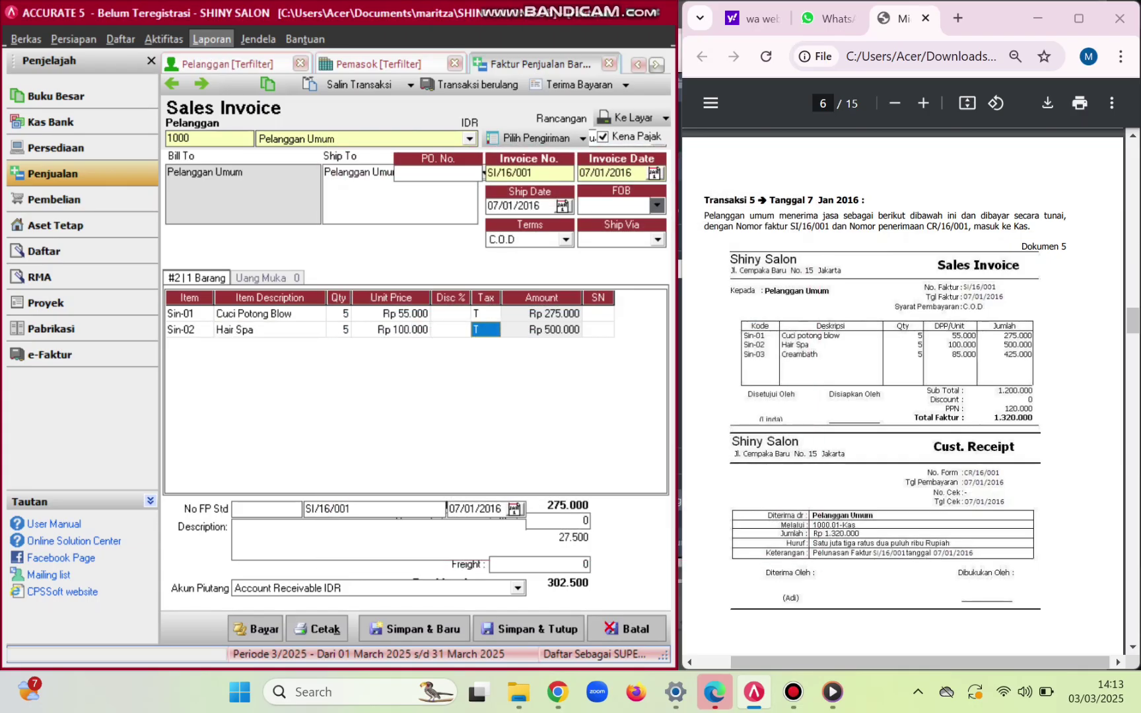
{"action": "key", "text": "Tab"}
{"action": "key", "text": "Tab"}
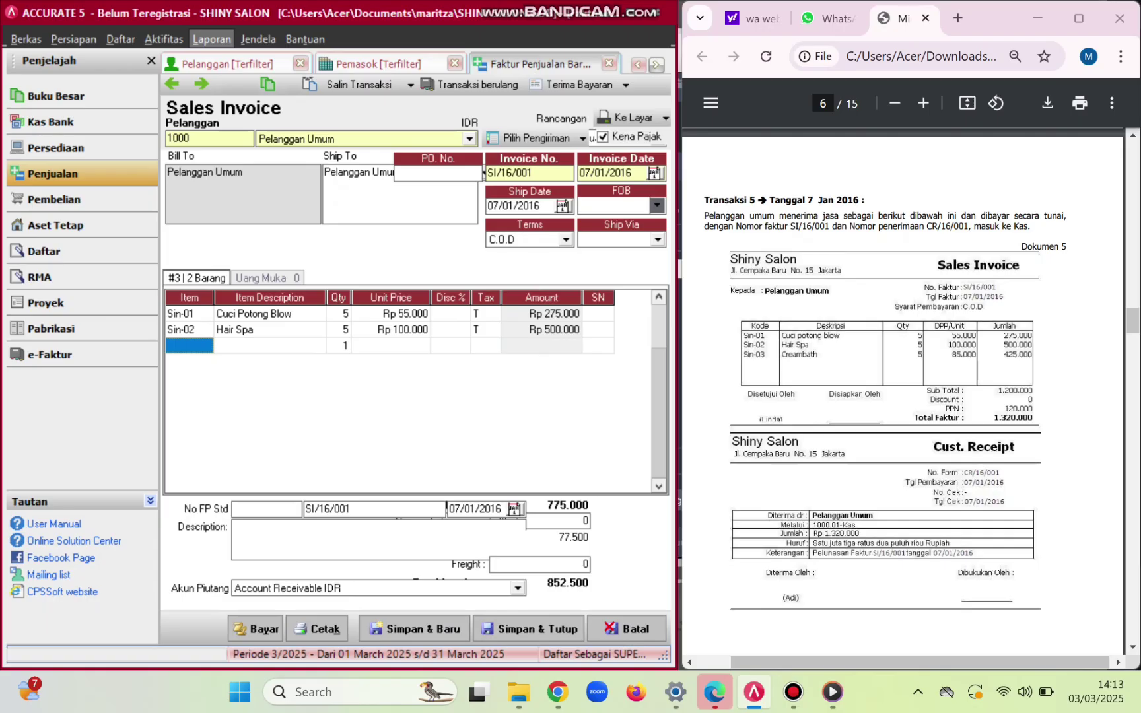
- Add Sin-03 Creambath with quantity 5, bringing the total to 1.320.000
{"action": "left_click", "coordinate": [188, 345]}
{"action": "left_click", "coordinate": [205, 345]}
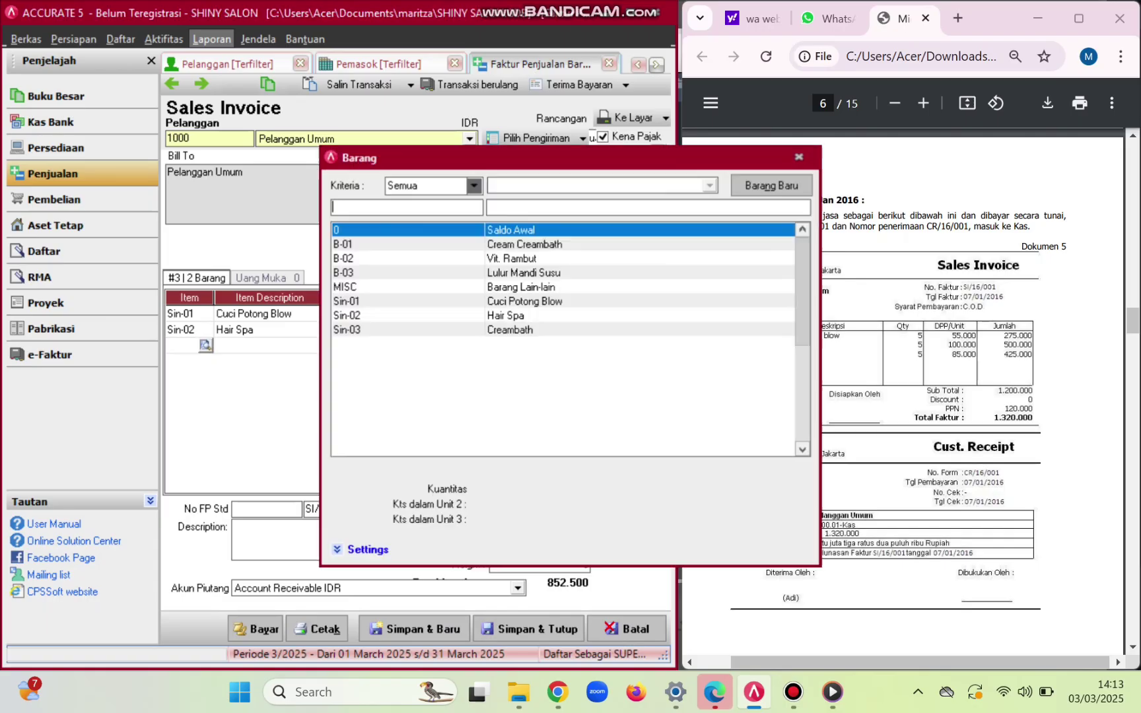
{"action": "double_click", "coordinate": [409, 330]}
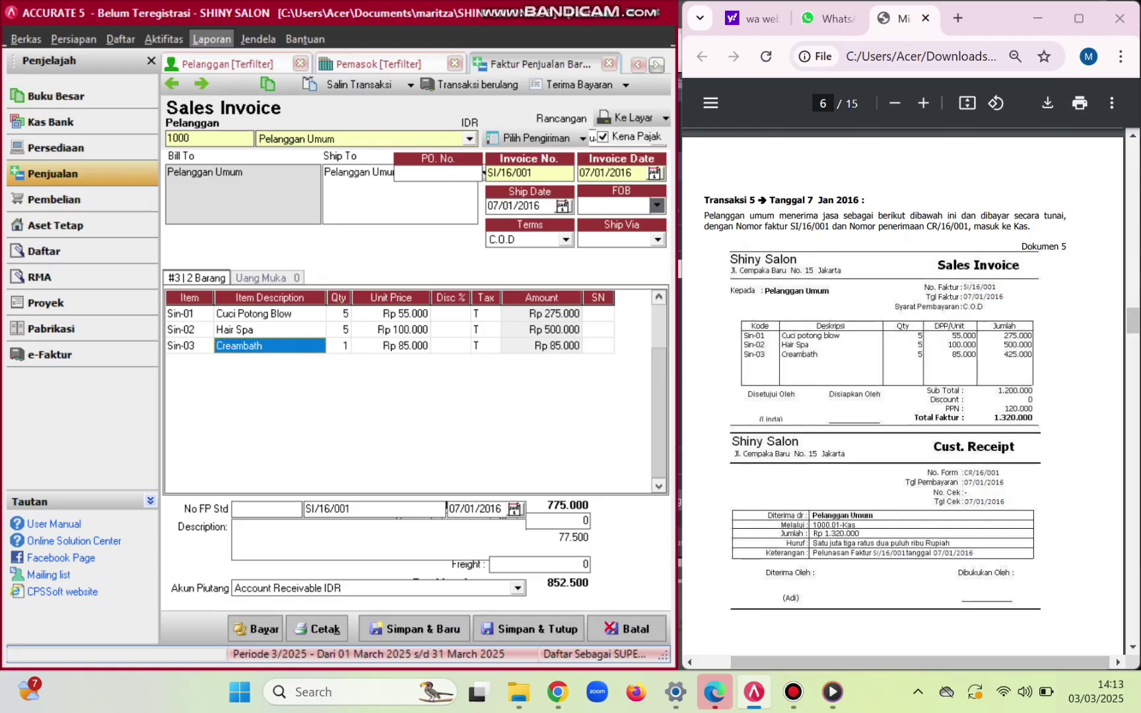
{"action": "key", "text": "Tab"}
{"action": "type", "text": "5"}
{"action": "key", "text": "Tab"}
{"action": "key", "text": "Tab"}
{"action": "key", "text": "Tab"}
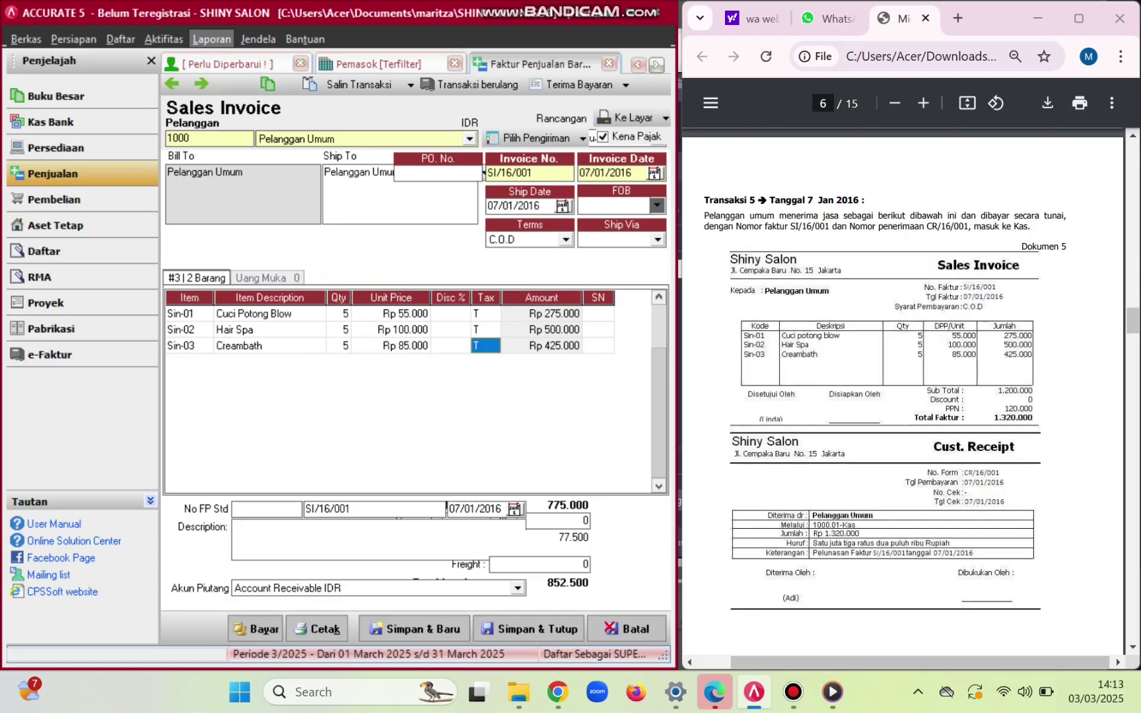
{"action": "key", "text": "Tab"}
{"action": "key", "text": "Tab"}
{"action": "key", "text": "Tab"}
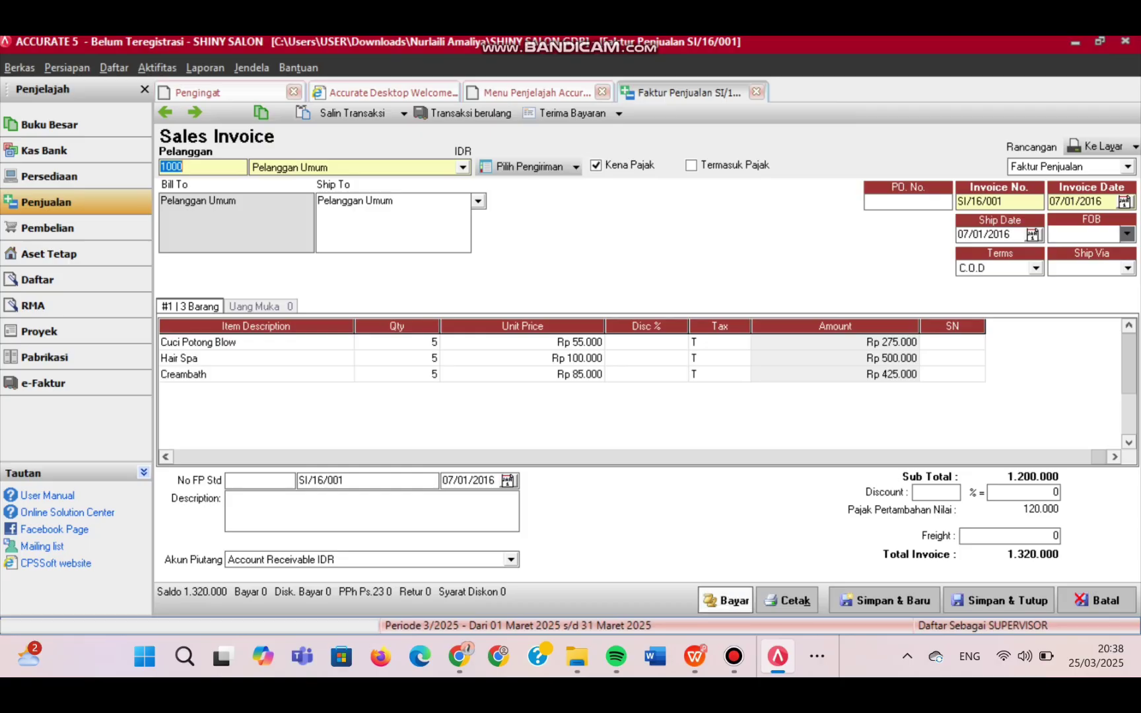
- Start the payment for SI/16/001 into Kas with cheque date 07/01/2016
{"action": "left_click", "coordinate": [725, 600]}
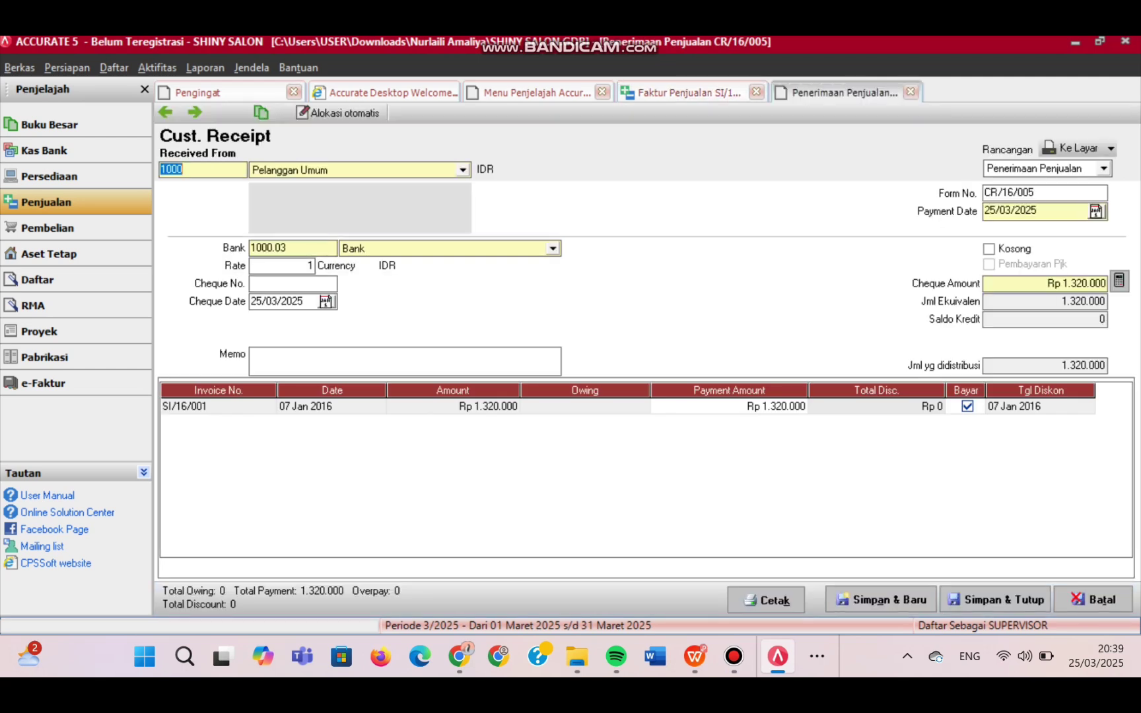
{"action": "left_click", "coordinate": [552, 248]}
{"action": "key", "text": "Down"}
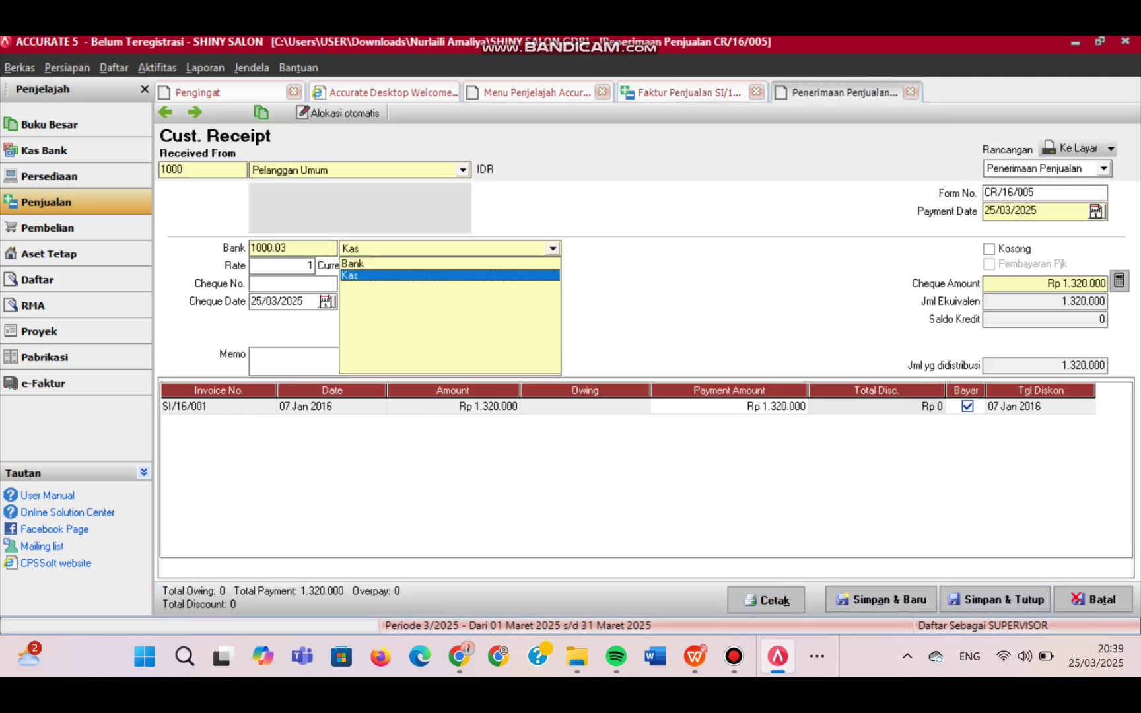
{"action": "key", "text": "Return"}
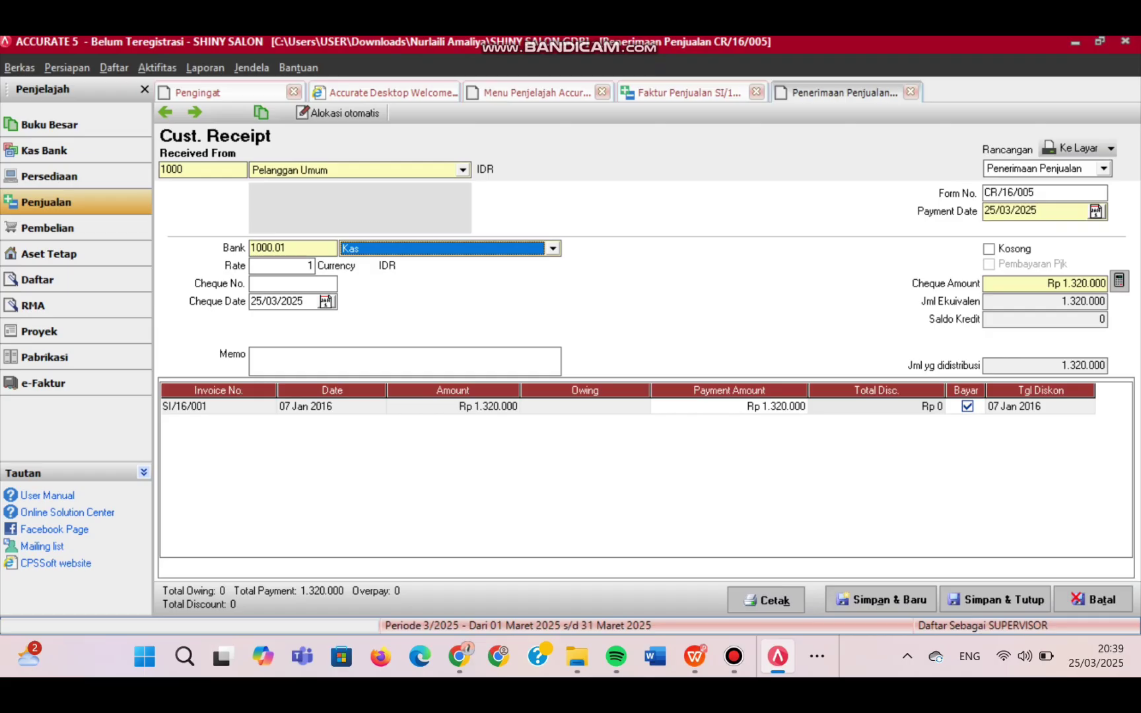
{"action": "left_click", "coordinate": [284, 301]}
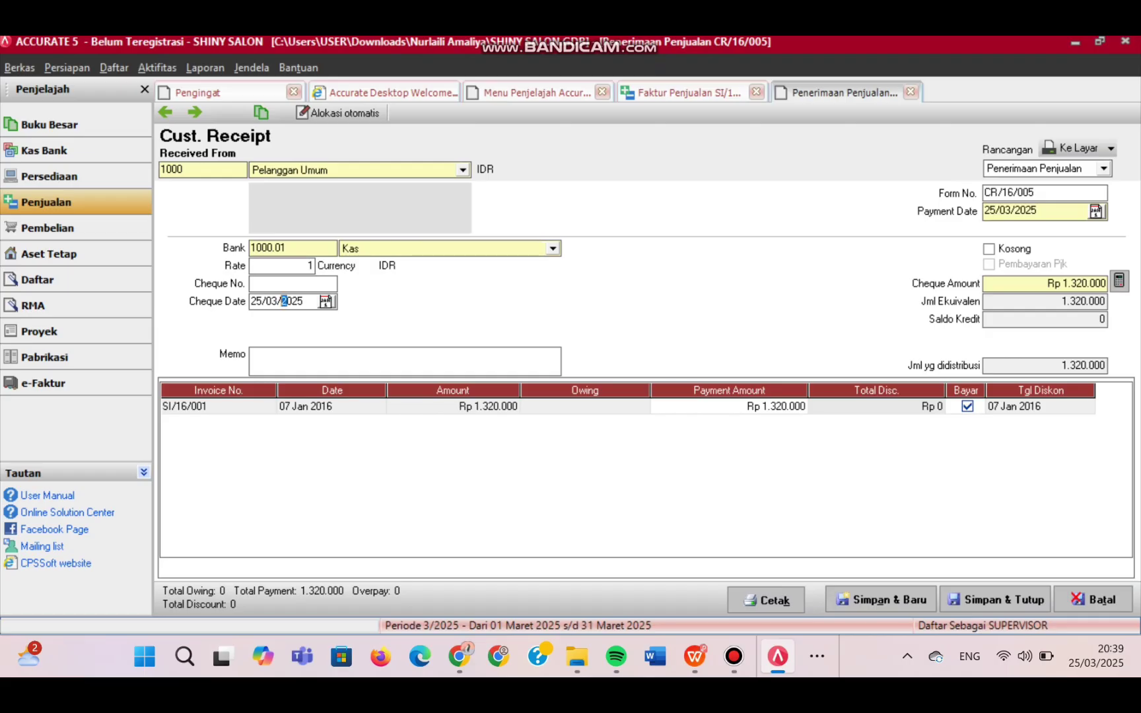
{"action": "key", "text": "ctrl+a"}
{"action": "type", "text": "07/01/2016"}
- Set form number CR/16/001 and payment date 07/01/2016, and re-tick SI/16/001 for full payment
{"action": "left_click", "coordinate": [1035, 193]}
{"action": "key", "text": "BackSpace"}
{"action": "type", "text": "1"}
{"action": "key", "text": "Tab"}
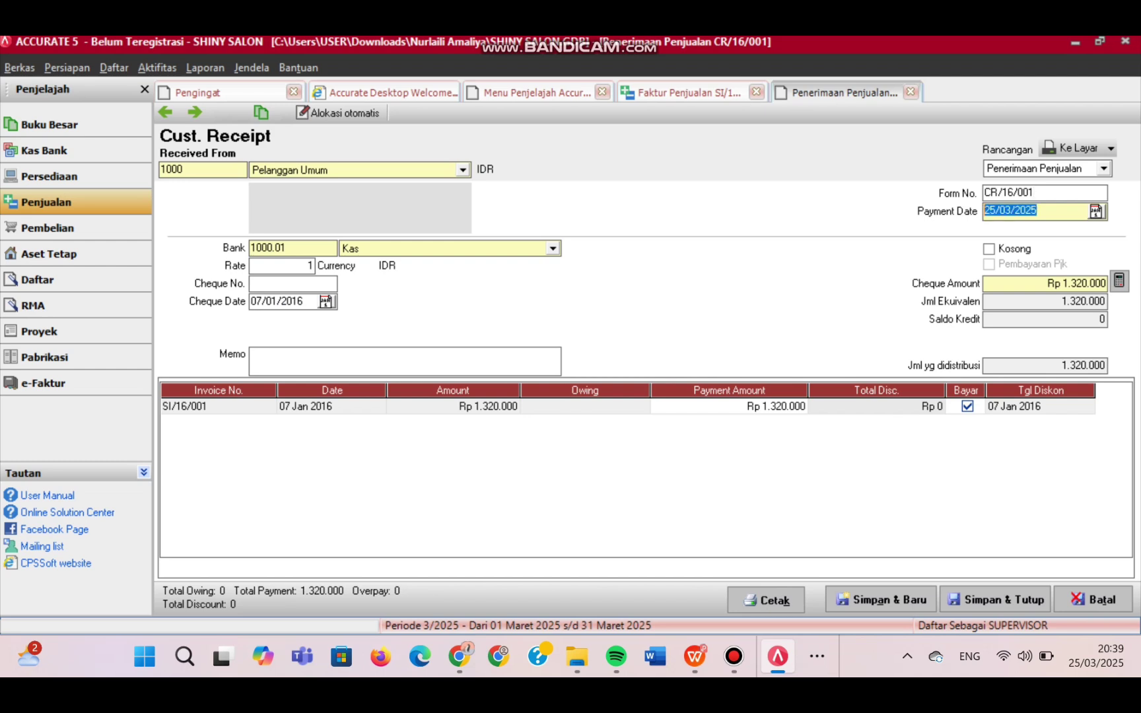
{"action": "type", "text": "07/01/2016"}
{"action": "left_click", "coordinate": [331, 407]}
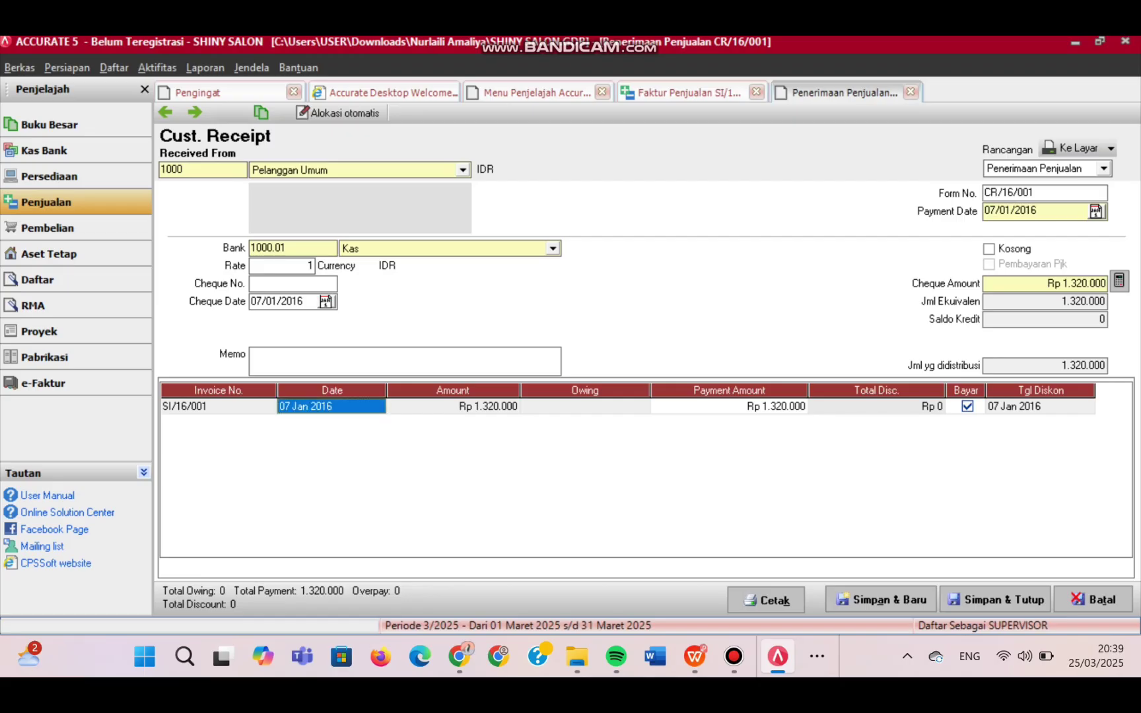
{"action": "left_click", "coordinate": [967, 407]}
{"action": "left_click", "coordinate": [967, 406]}
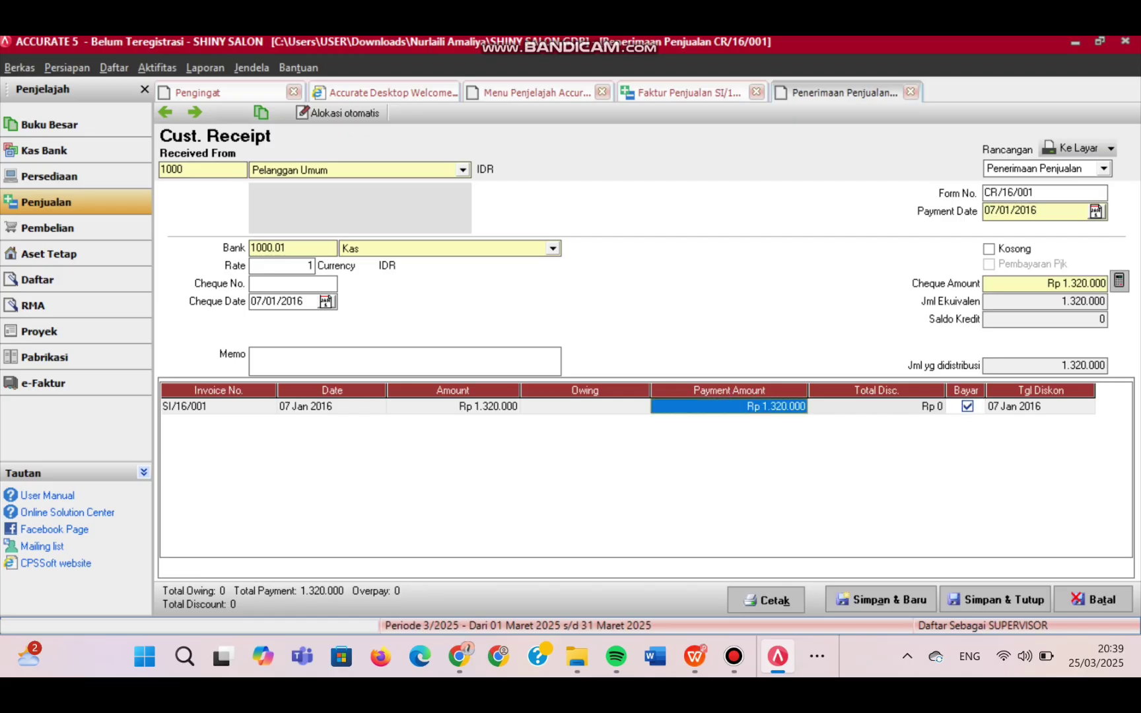
{"action": "left_click", "coordinate": [251, 354]}
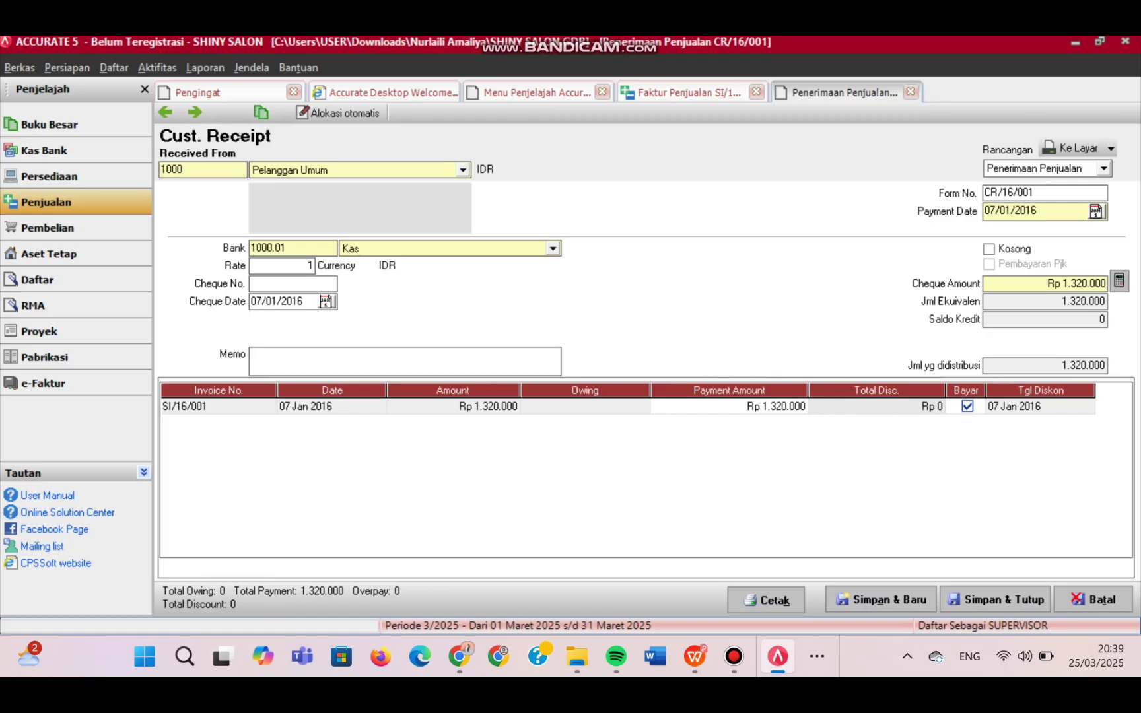
- Enter memo 'PELUNASAN FAKTUR TANGGAL 07/01/2016' and save and close receipt CR/16/001
{"action": "type", "text": "PELUNASAN FAKTUR"}
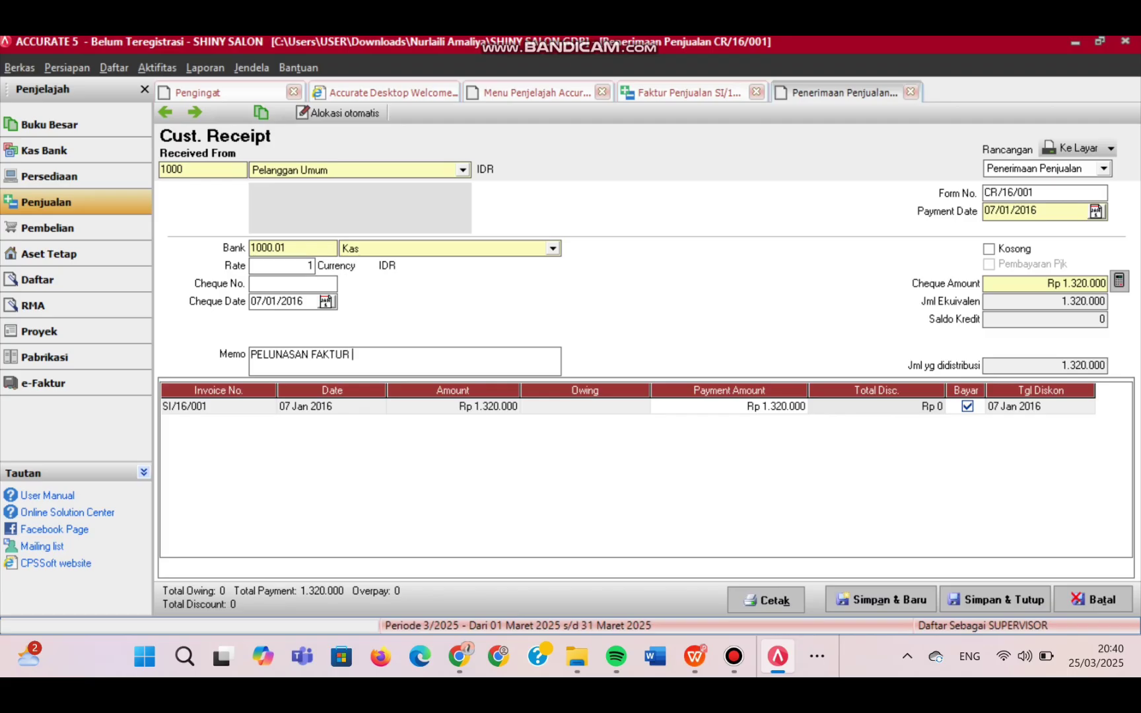
{"action": "type", "text": "SI/"}
{"action": "type", "text": "1"}
{"action": "key", "text": "BackSpace"}
{"action": "key", "text": "BackSpace"}
{"action": "key", "text": "BackSpace"}
{"action": "key", "text": "BackSpace"}
{"action": "key", "text": "BackSpace"}
{"action": "type", "text": "TANGGAL 07/01/2016"}
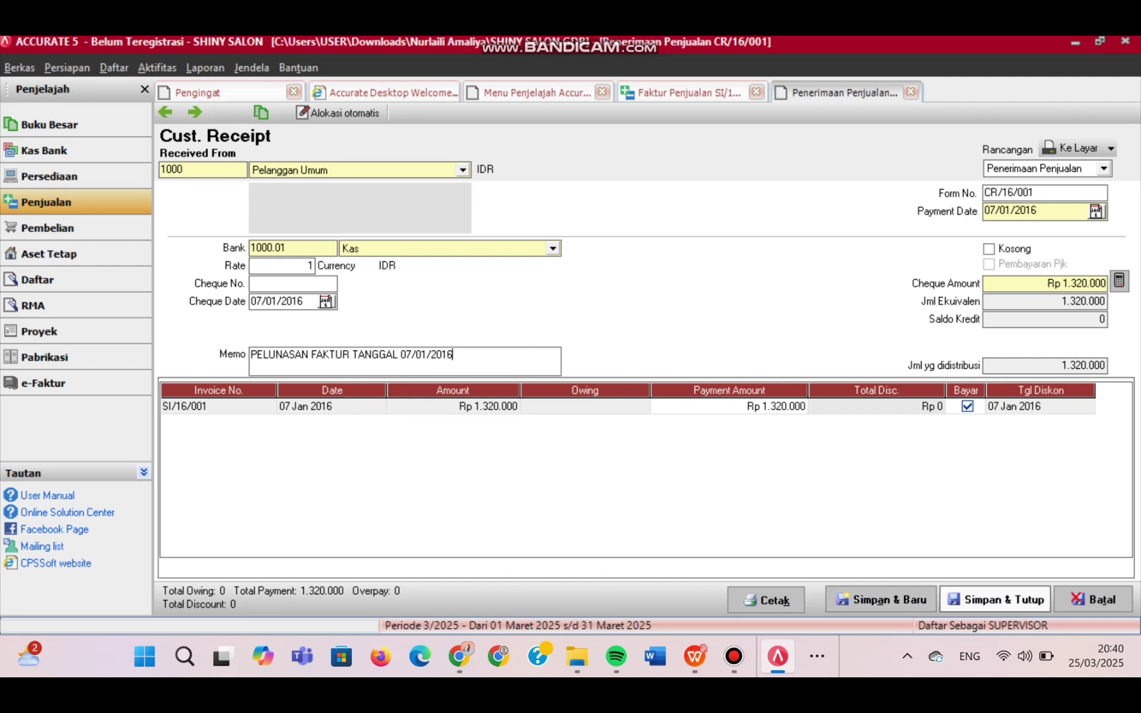
{"action": "left_click", "coordinate": [997, 599]}
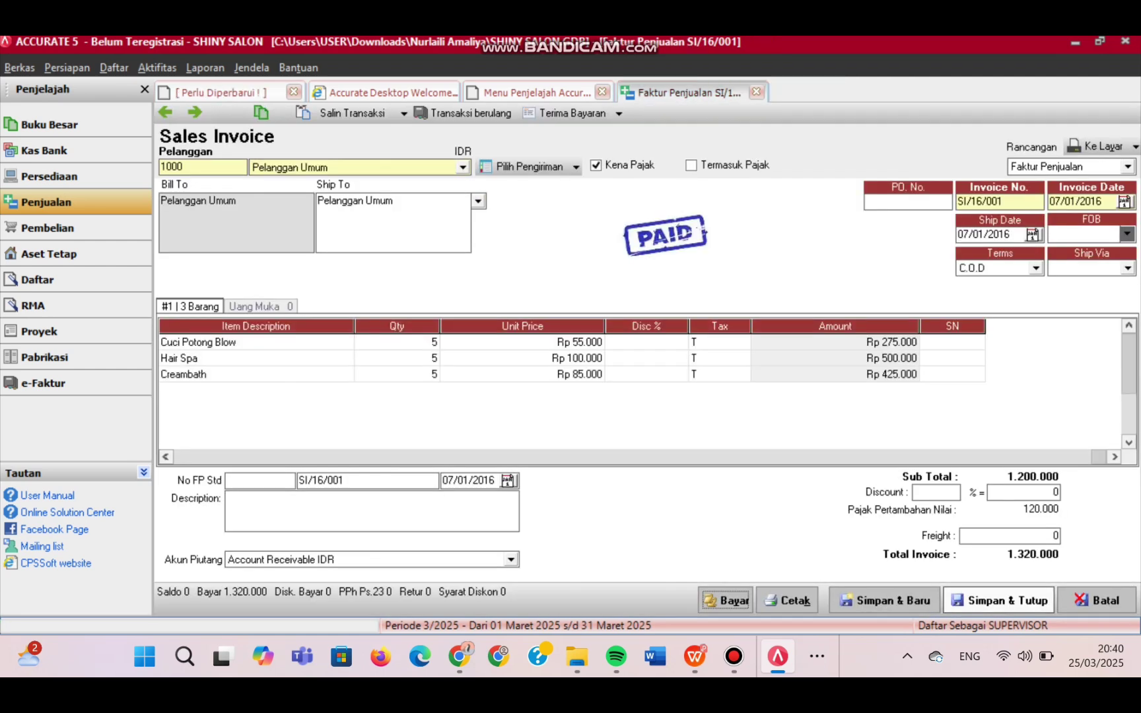
- Save the paid invoice, then start a delivery order for Rudy Salon dated 09/01/2016
{"action": "left_click", "coordinate": [998, 600]}
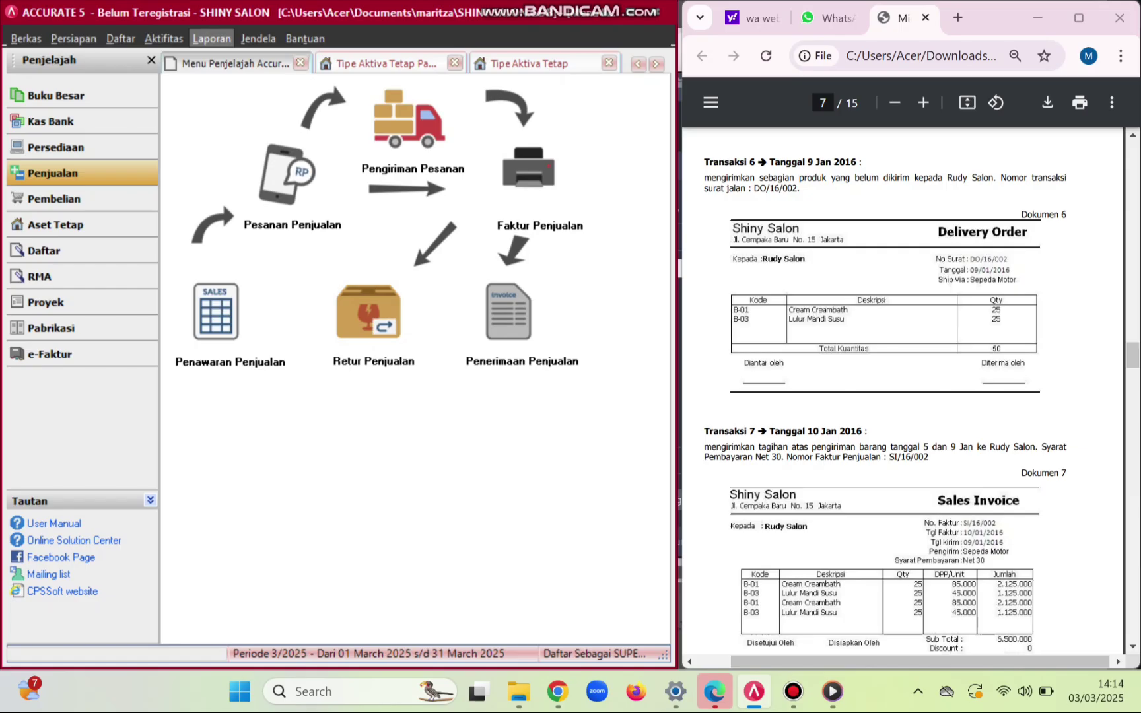
{"action": "left_click", "coordinate": [422, 165]}
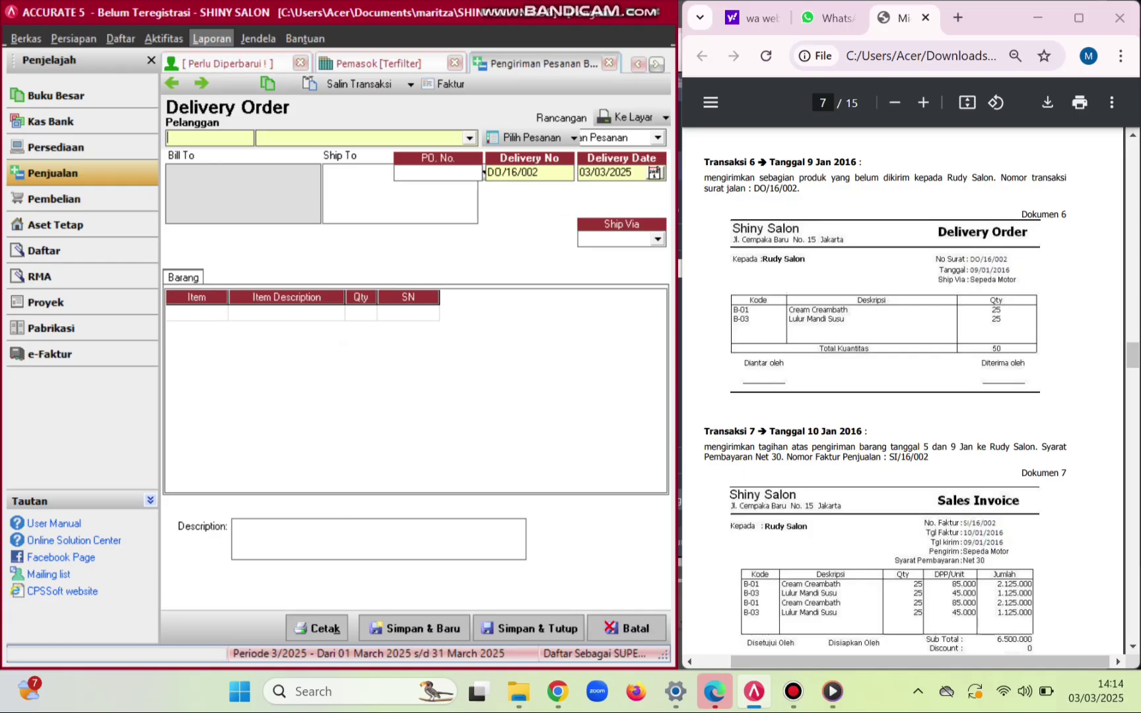
{"action": "key", "text": "alt+Down"}
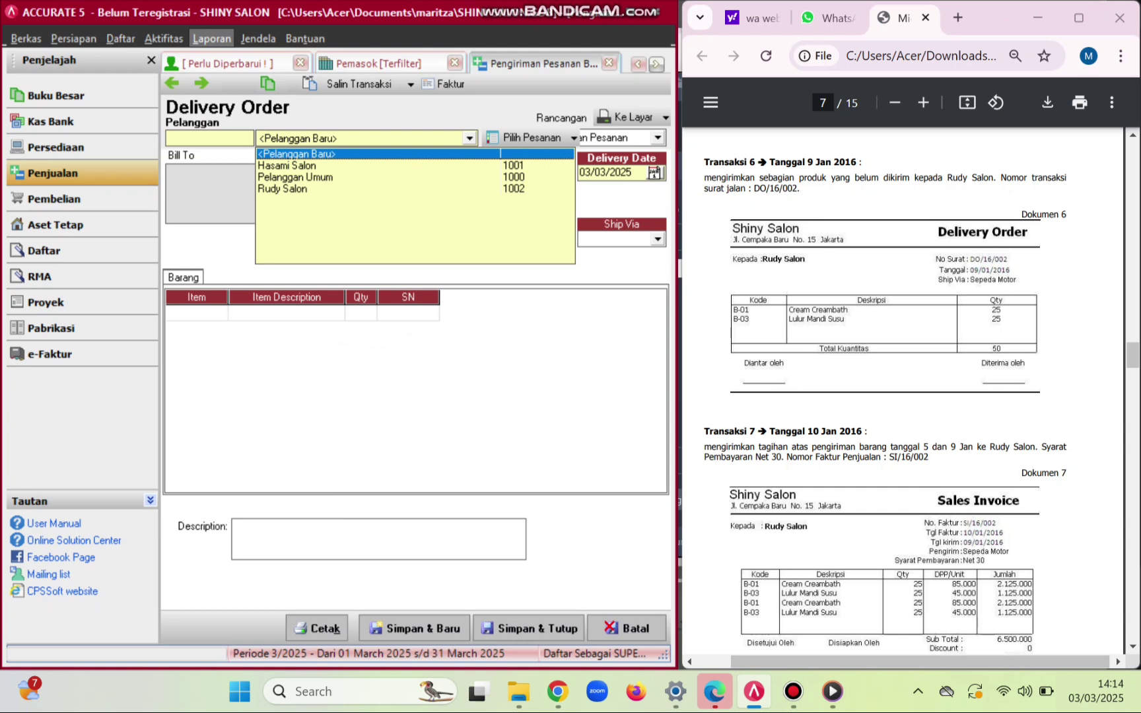
{"action": "key", "text": "Down"}
{"action": "key", "text": "Down"}
{"action": "key", "text": "Down"}
{"action": "key", "text": "Return"}
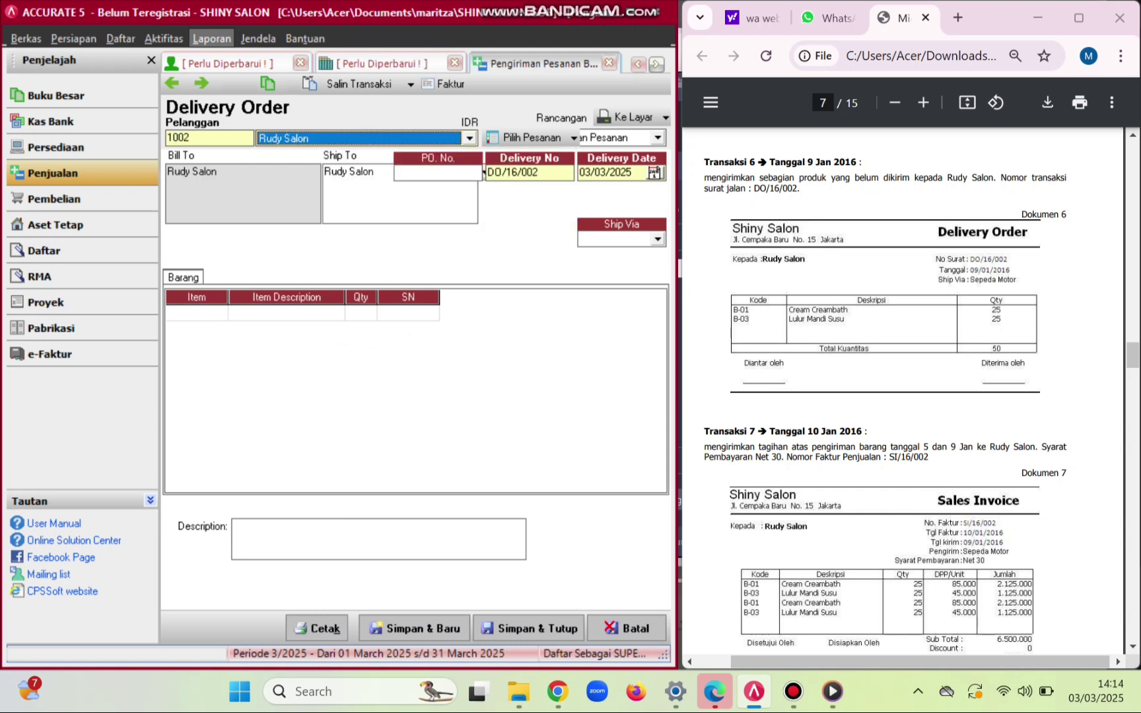
{"action": "left_click", "coordinate": [632, 171]}
{"action": "key", "text": "BackSpace"}
{"action": "key", "text": "BackSpace"}
{"action": "key", "text": "BackSpace"}
{"action": "key", "text": "BackSpace"}
{"action": "key", "text": "BackSpace"}
{"action": "key", "text": "BackSpace"}
{"action": "key", "text": "BackSpace"}
{"action": "key", "text": "BackSpace"}
{"action": "key", "text": "BackSpace"}
{"action": "key", "text": "BackSpace"}
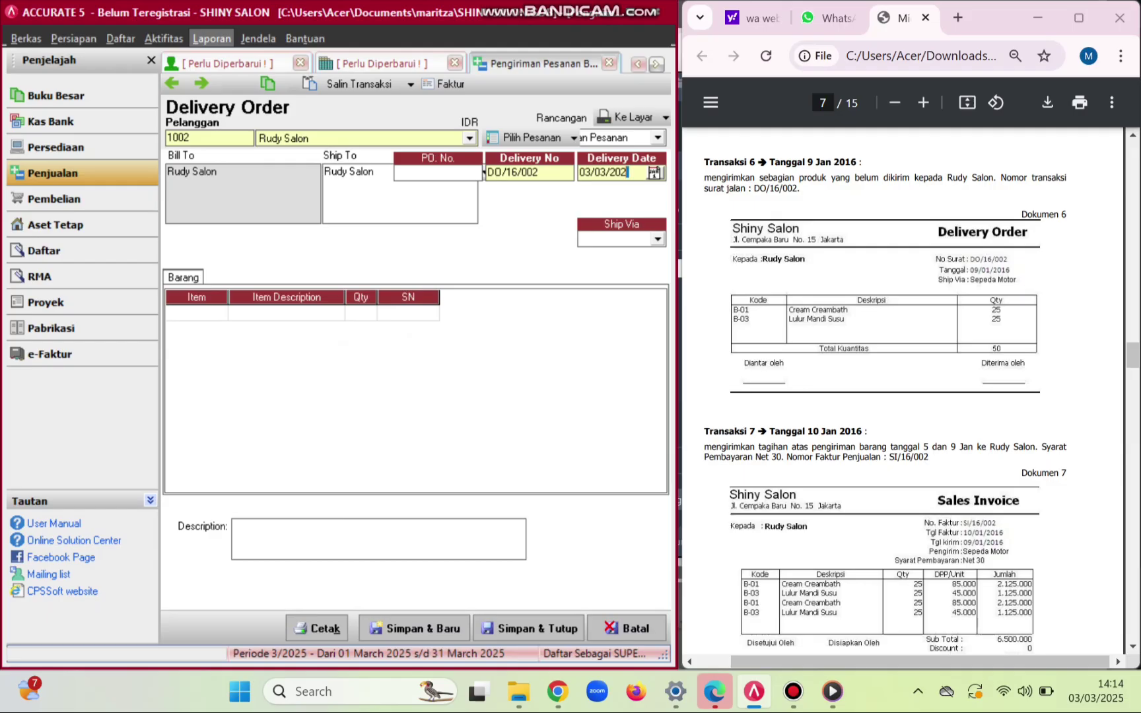
{"action": "type", "text": "09012016"}
- Add 25 B-01 Cream Creambath and 25 B-03 Lulur Mandi Susu, then save and close DO/16/002
{"action": "left_click", "coordinate": [196, 312]}
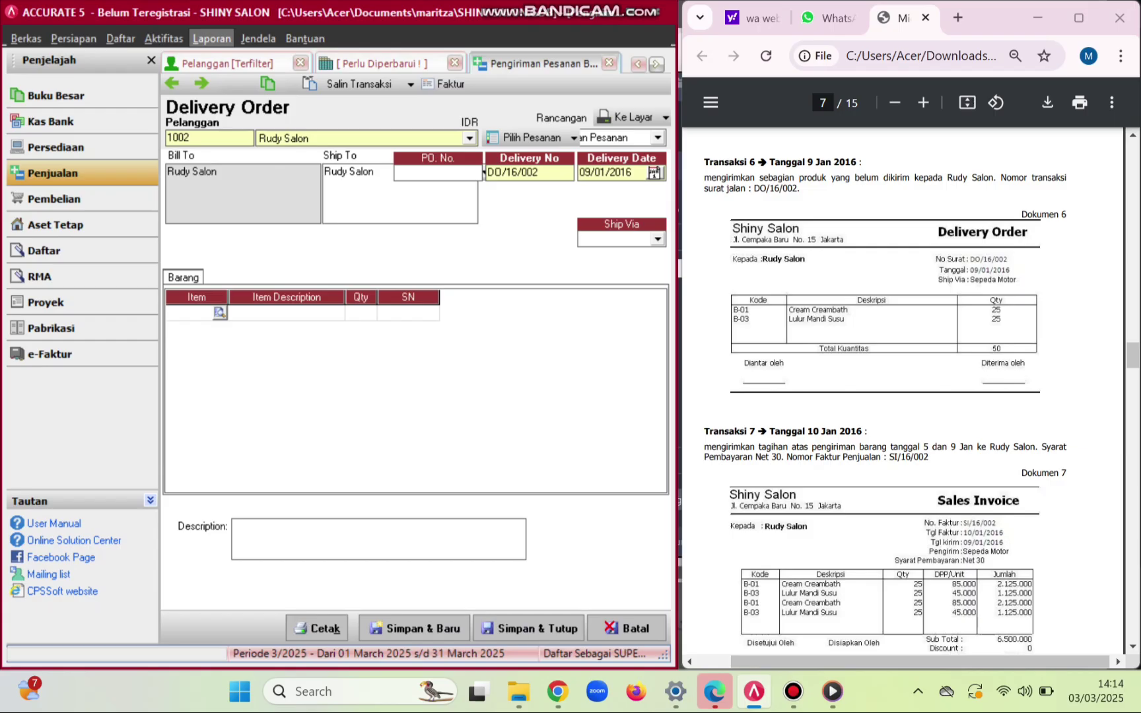
{"action": "left_click", "coordinate": [220, 312]}
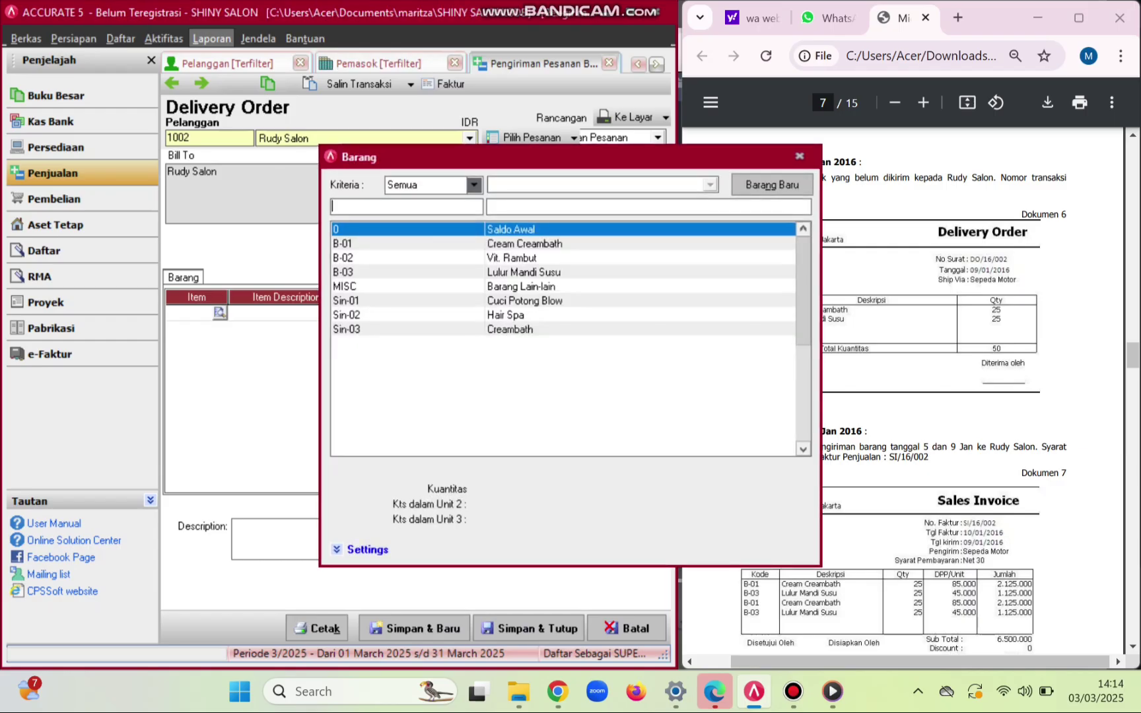
{"action": "double_click", "coordinate": [525, 244]}
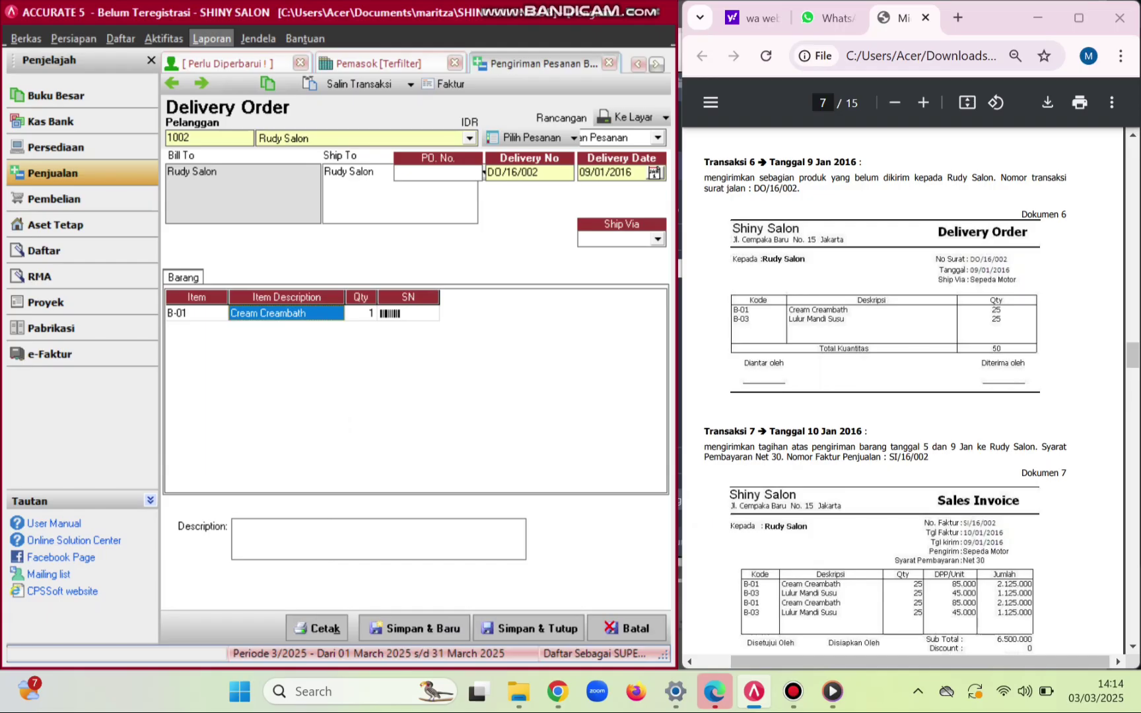
{"action": "left_click", "coordinate": [361, 314]}
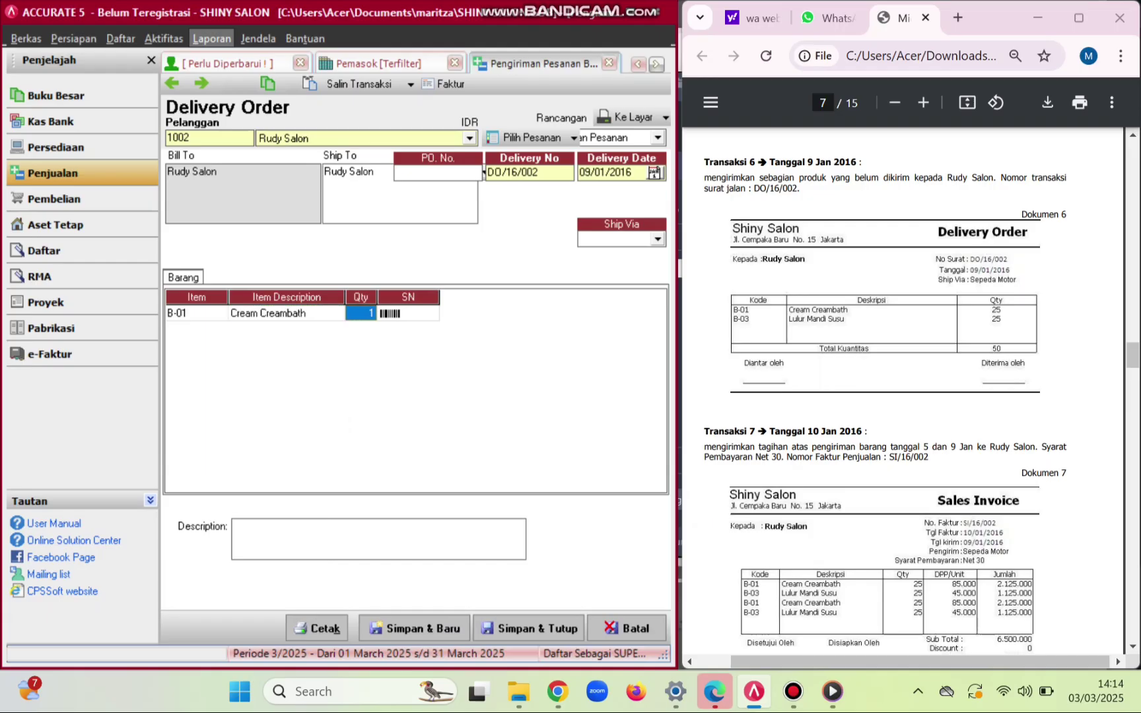
{"action": "type", "text": "25"}
{"action": "key", "text": "Return"}
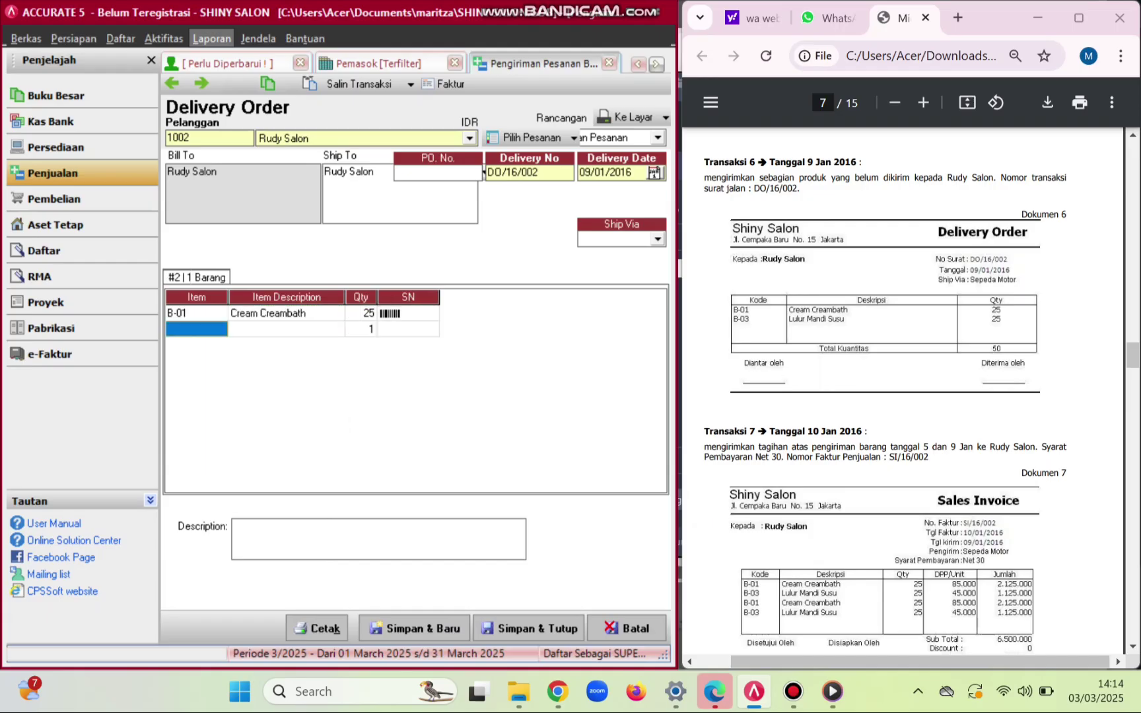
{"action": "left_click", "coordinate": [197, 329]}
{"action": "left_click", "coordinate": [220, 329]}
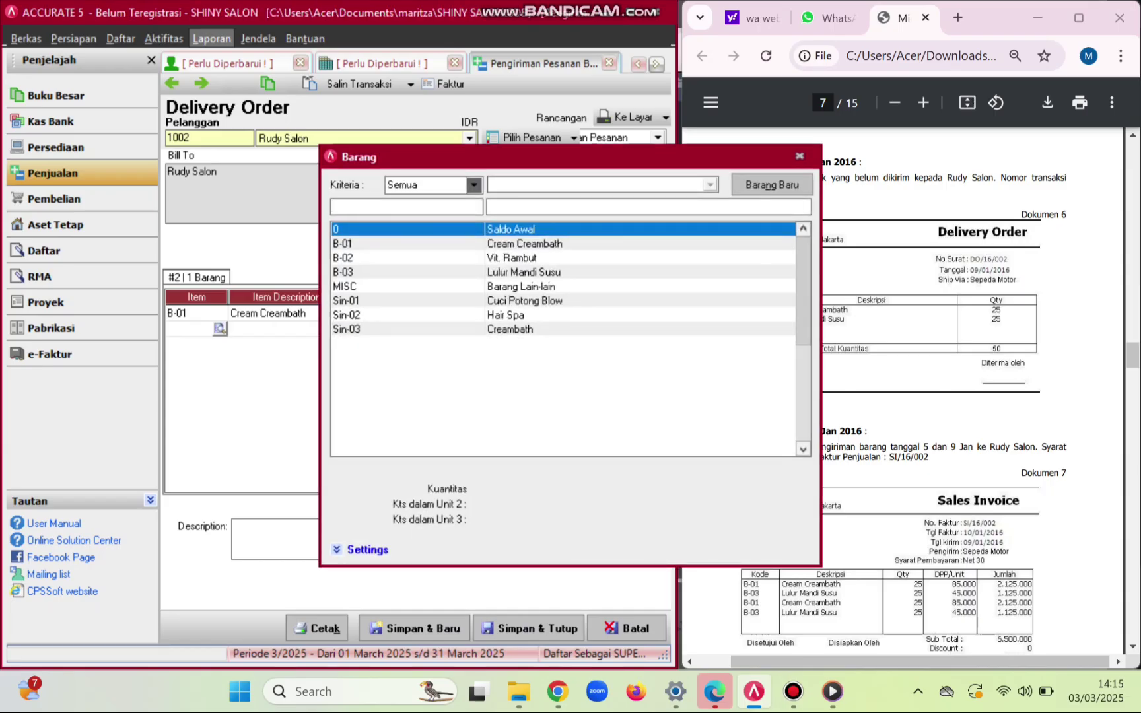
{"action": "double_click", "coordinate": [523, 272]}
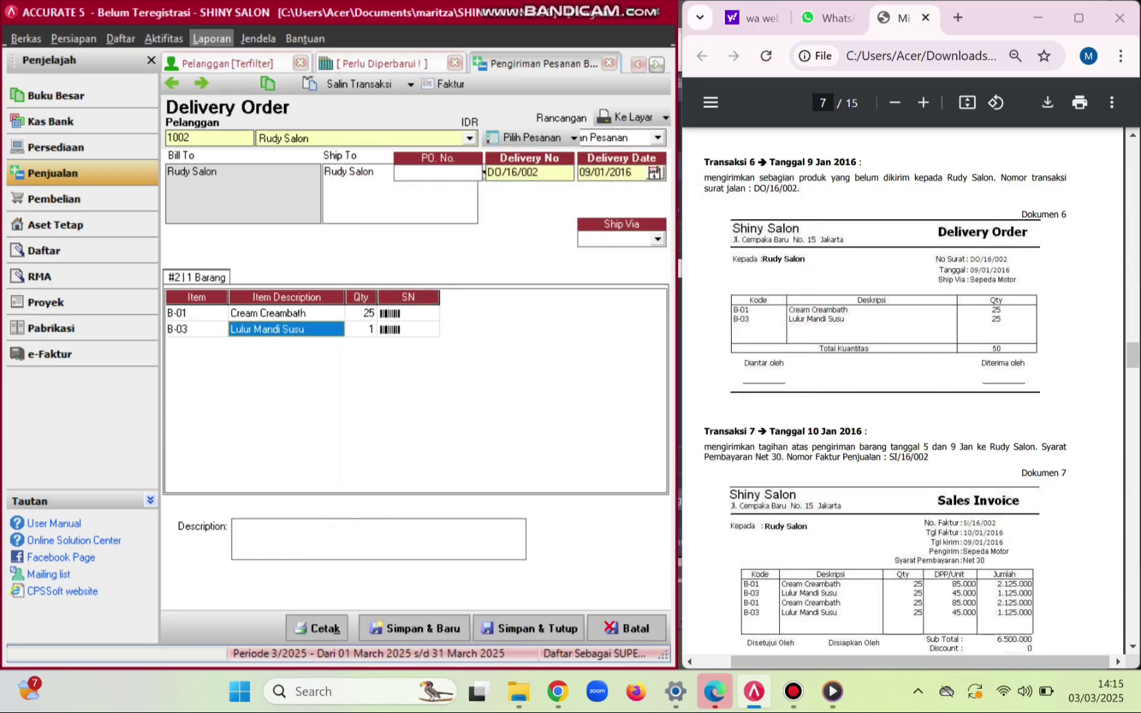
{"action": "left_click", "coordinate": [361, 329]}
{"action": "type", "text": "25"}
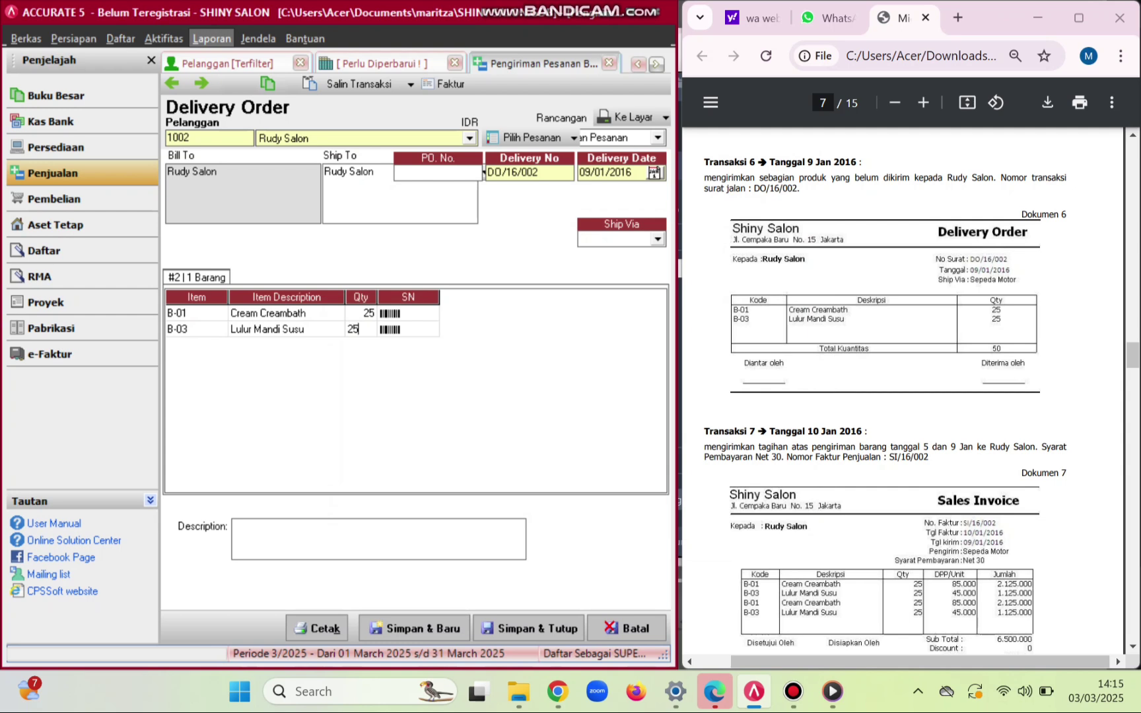
{"action": "key", "text": "Return"}
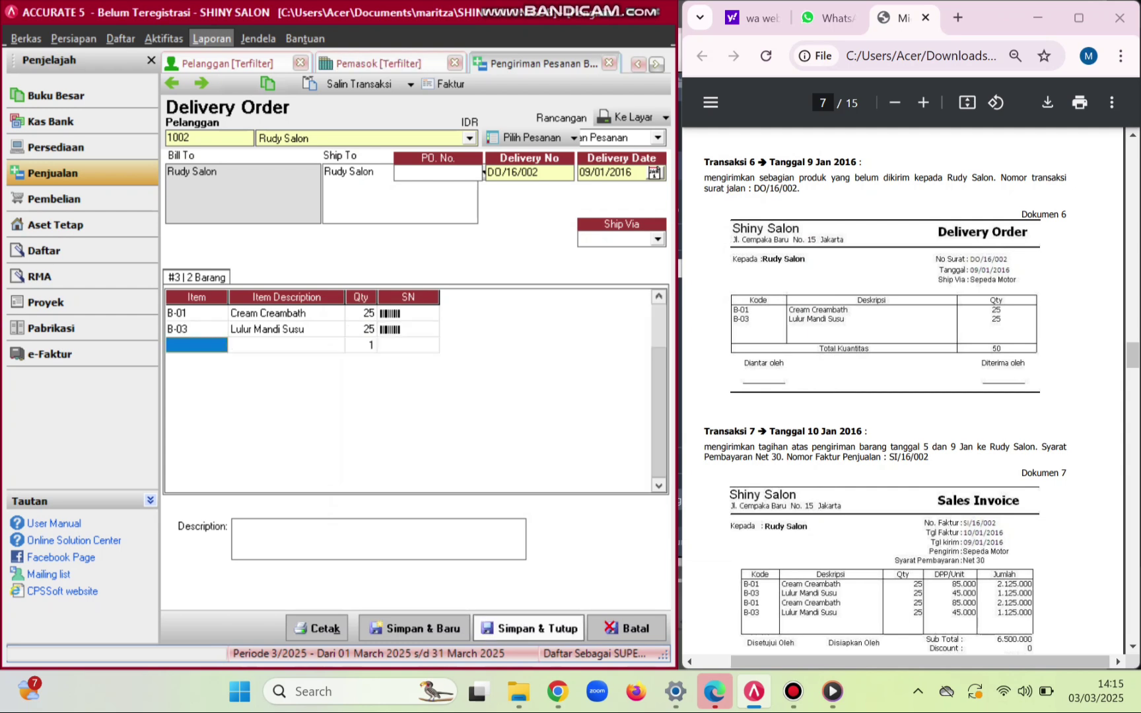
{"action": "left_click", "coordinate": [528, 628]}
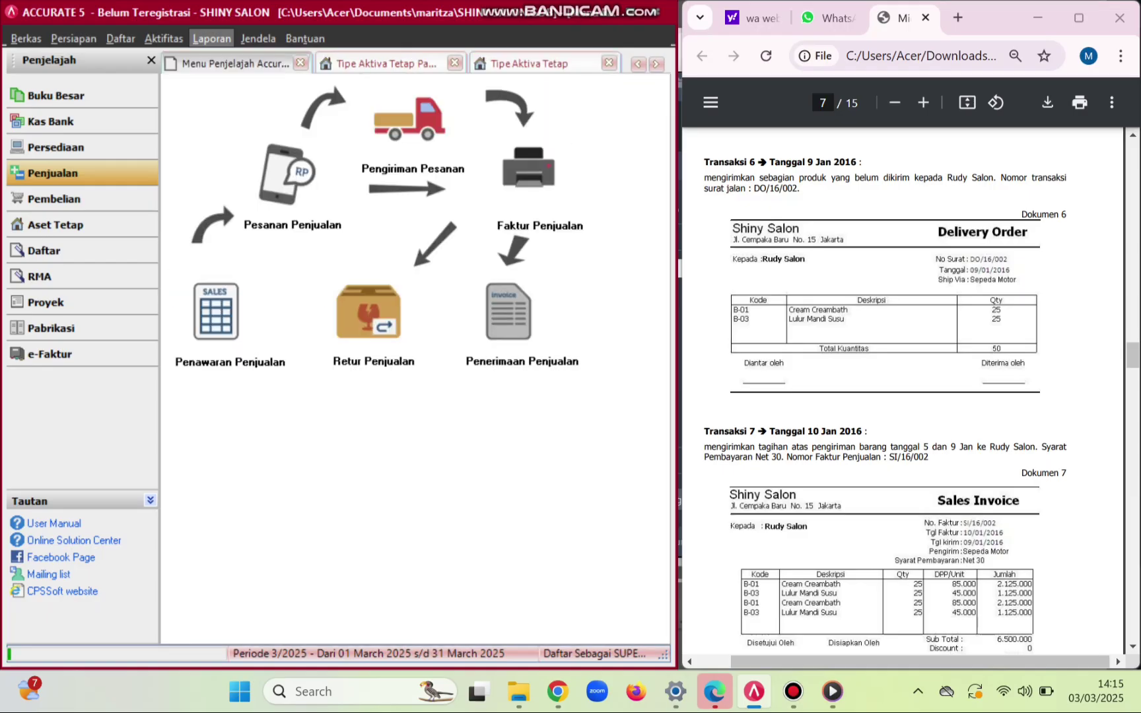
- Start a new sales invoice for customer Rudy Salon
{"action": "scroll", "coordinate": [904, 390], "scroll_direction": "down", "scroll_amount": 4}
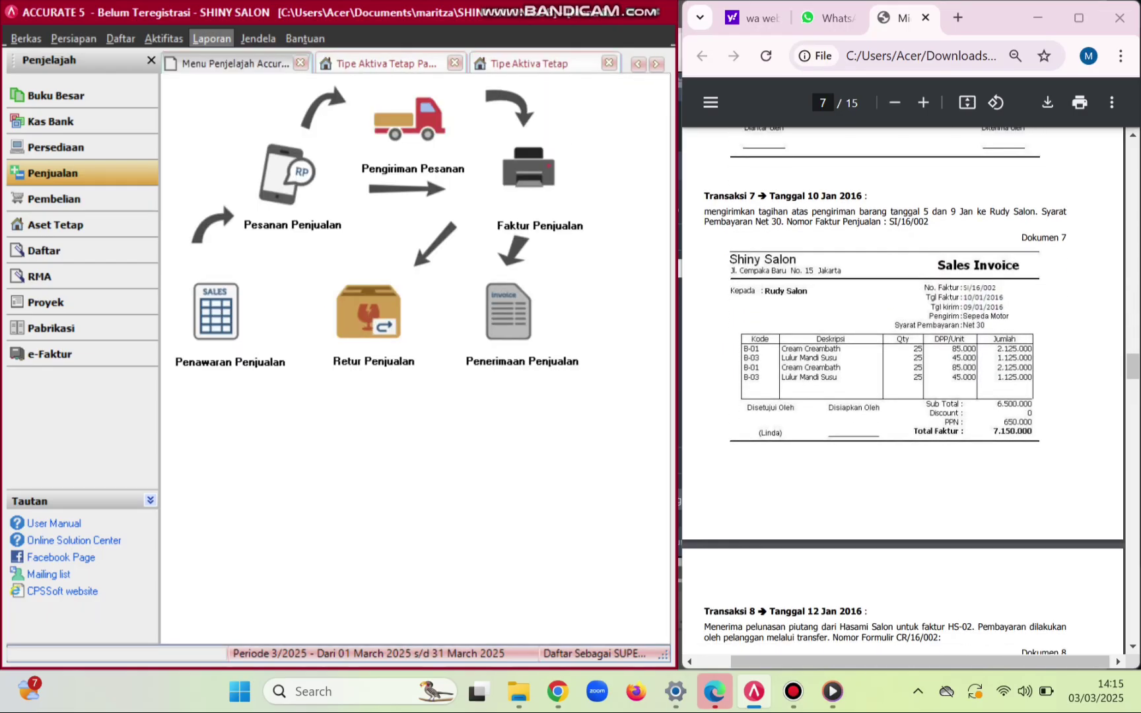
{"action": "left_click", "coordinate": [528, 173]}
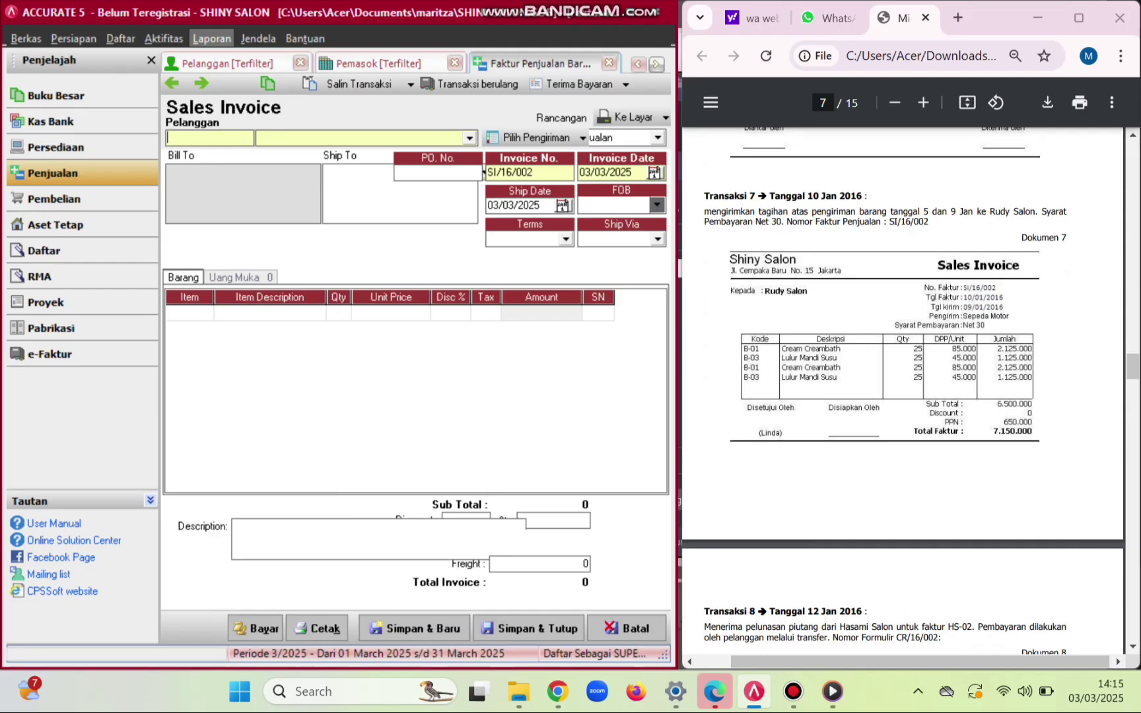
{"action": "left_click", "coordinate": [469, 138]}
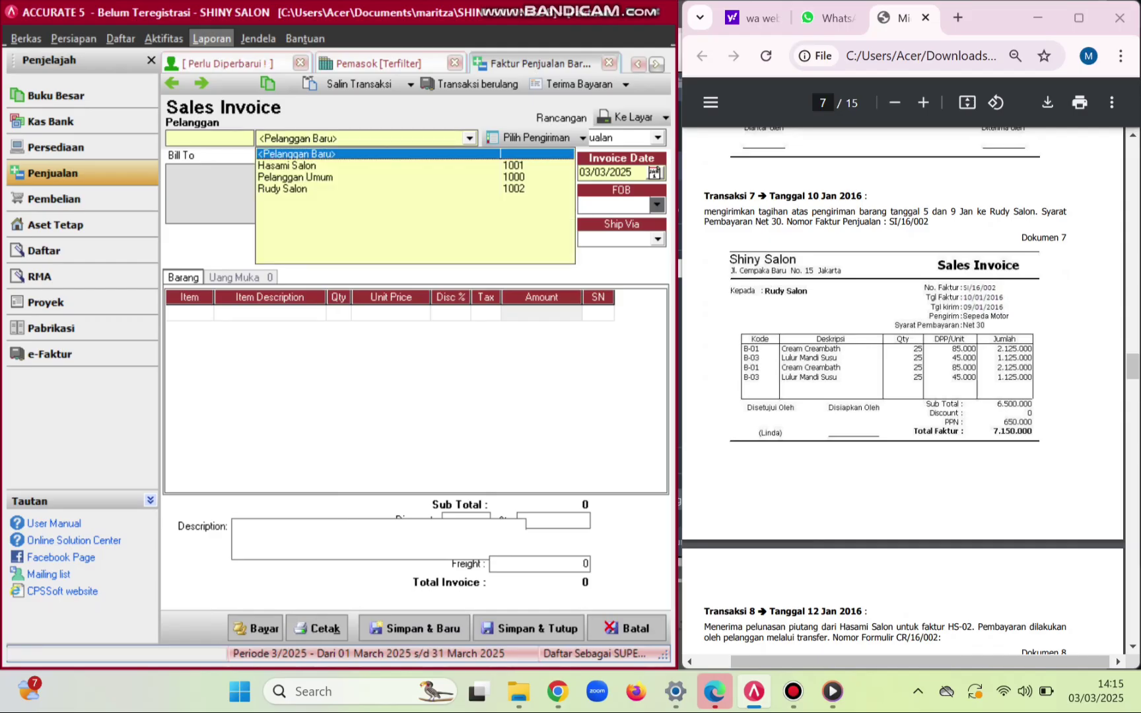
{"action": "left_click", "coordinate": [283, 189]}
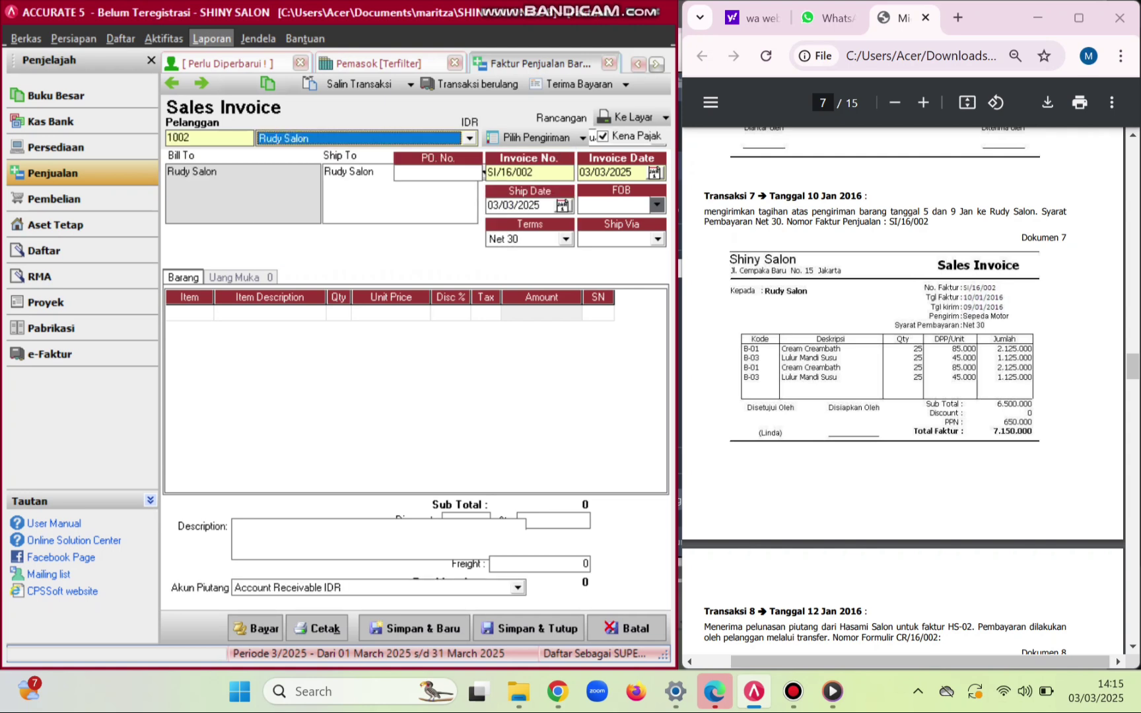
- Set the invoice date to 10/01/2016 and the ship date to 09/01/2016
{"action": "left_click", "coordinate": [631, 173]}
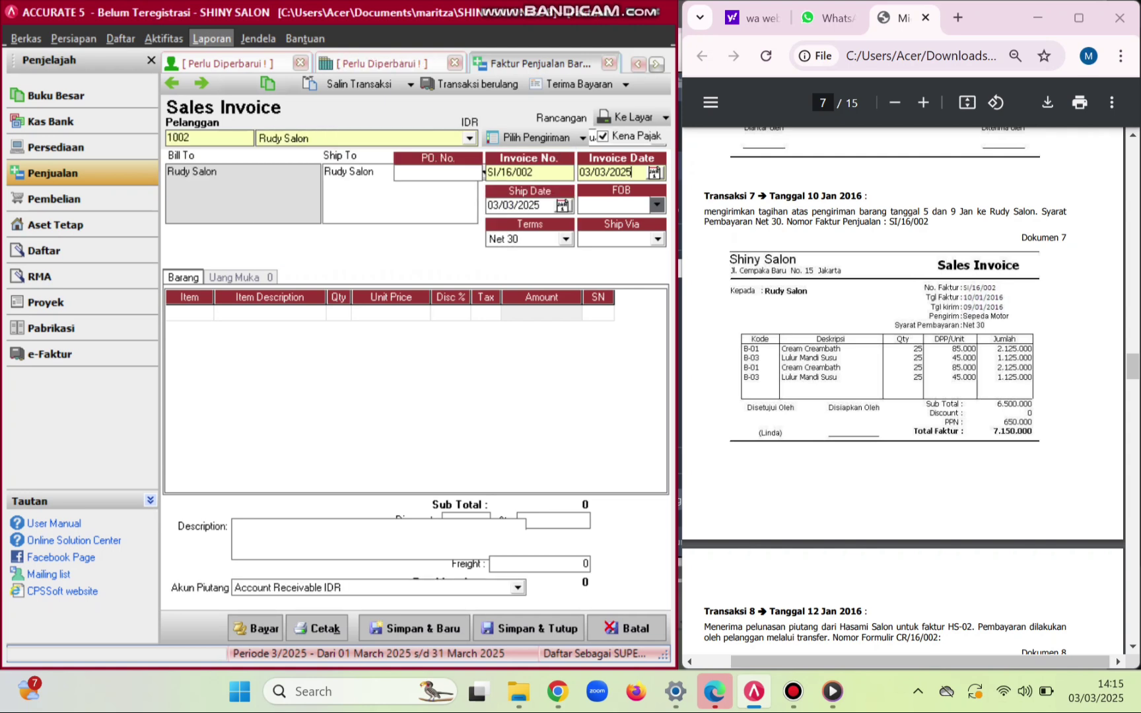
{"action": "key", "text": "BackSpace"}
{"action": "key", "text": "BackSpace"}
{"action": "key", "text": "BackSpace"}
{"action": "key", "text": "BackSpace"}
{"action": "key", "text": "BackSpace"}
{"action": "key", "text": "BackSpace"}
{"action": "key", "text": "BackSpace"}
{"action": "key", "text": "BackSpace"}
{"action": "type", "text": "10012016"}
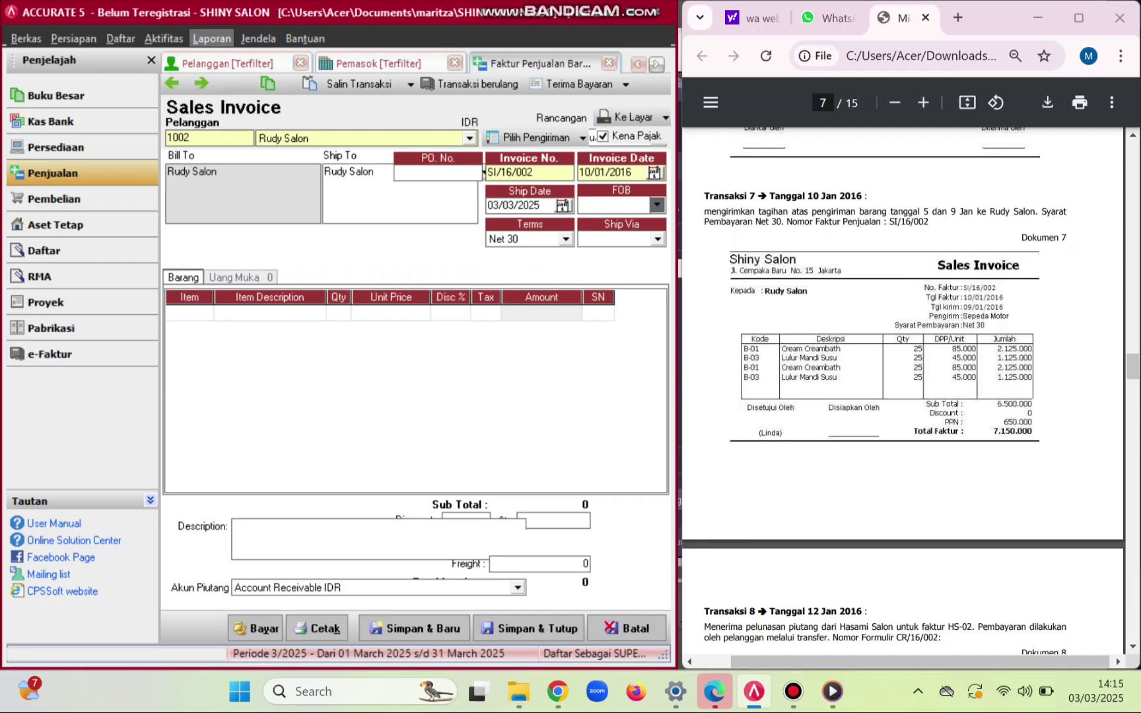
{"action": "key", "text": "BackSpace"}
{"action": "key", "text": "BackSpace"}
{"action": "key", "text": "BackSpace"}
{"action": "key", "text": "BackSpace"}
{"action": "key", "text": "BackSpace"}
{"action": "key", "text": "BackSpace"}
{"action": "key", "text": "BackSpace"}
{"action": "key", "text": "BackSpace"}
{"action": "type", "text": "09012016"}
{"action": "left_click", "coordinate": [179, 313]}
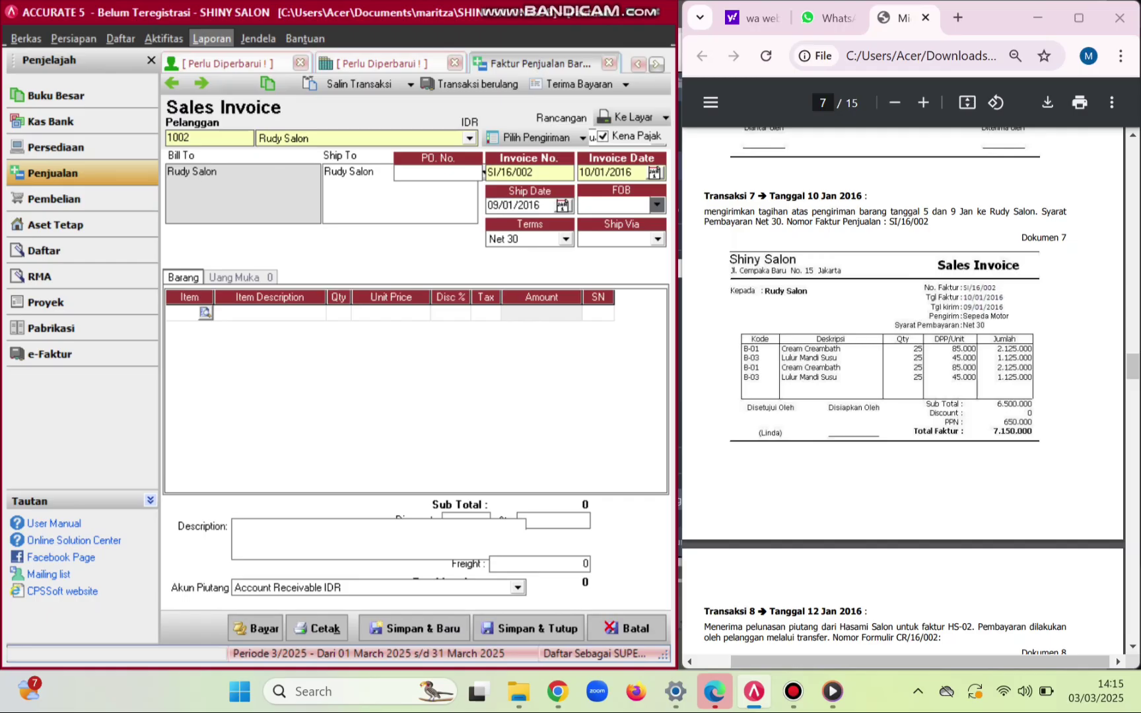
- Add lines B-01 Cream Creambath and B-03 Lulur Mandi Susu, 25 units each
{"action": "left_click", "coordinate": [206, 312]}
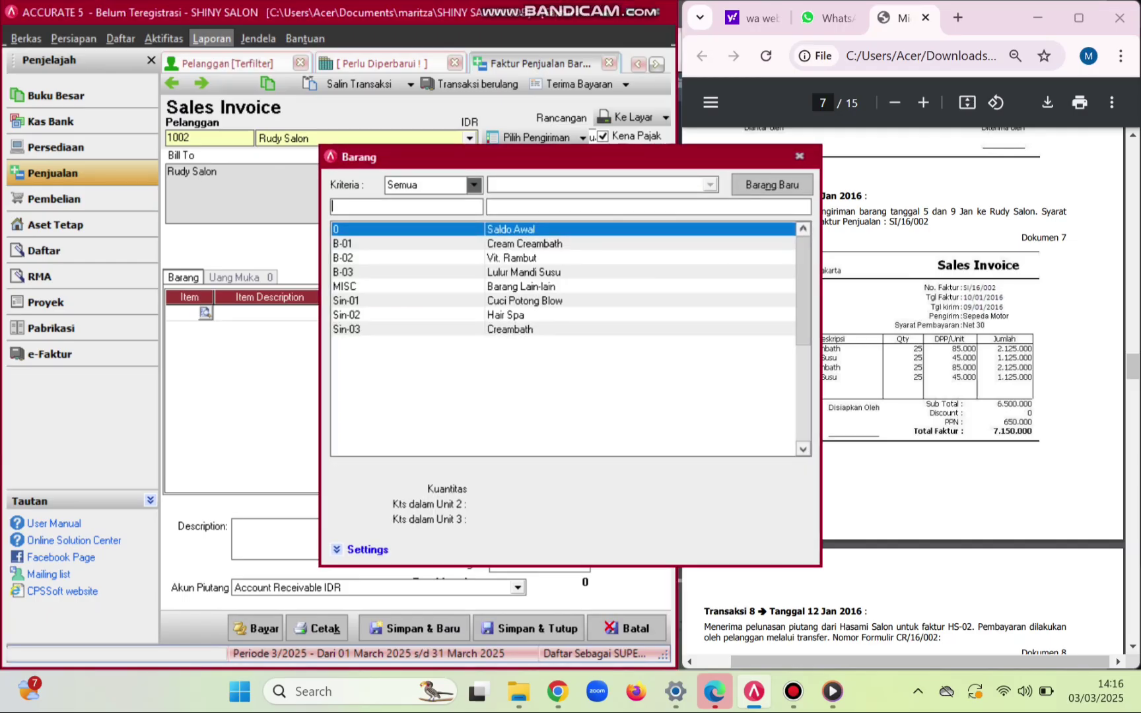
{"action": "key", "text": "Down"}
{"action": "key", "text": "Return"}
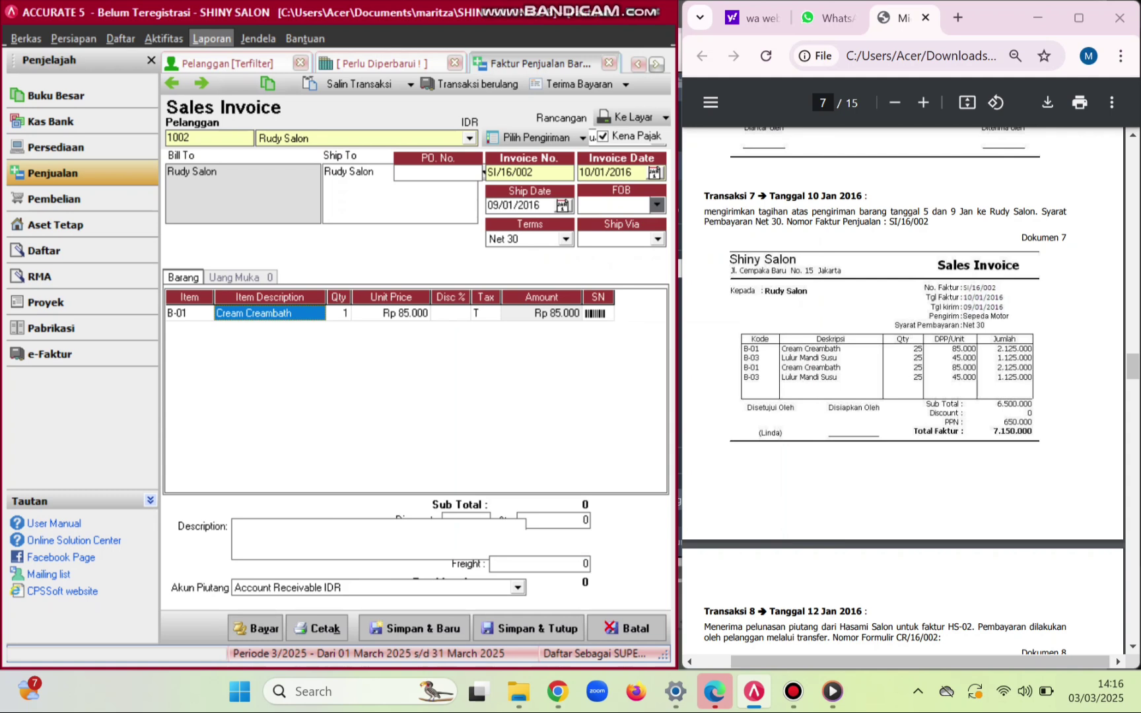
{"action": "key", "text": "Tab"}
{"action": "type", "text": "25"}
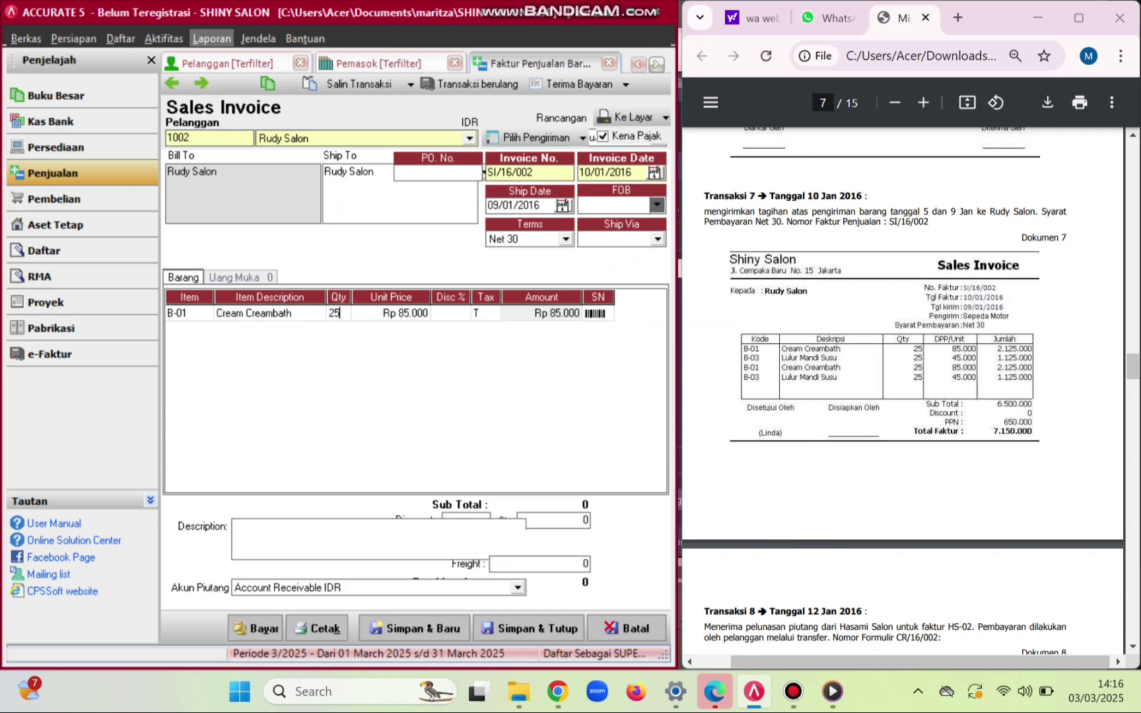
{"action": "key", "text": "Tab"}
{"action": "key", "text": "Tab"}
{"action": "key", "text": "Tab"}
{"action": "key", "text": "Tab"}
{"action": "key", "text": "Tab"}
{"action": "key", "text": "Tab"}
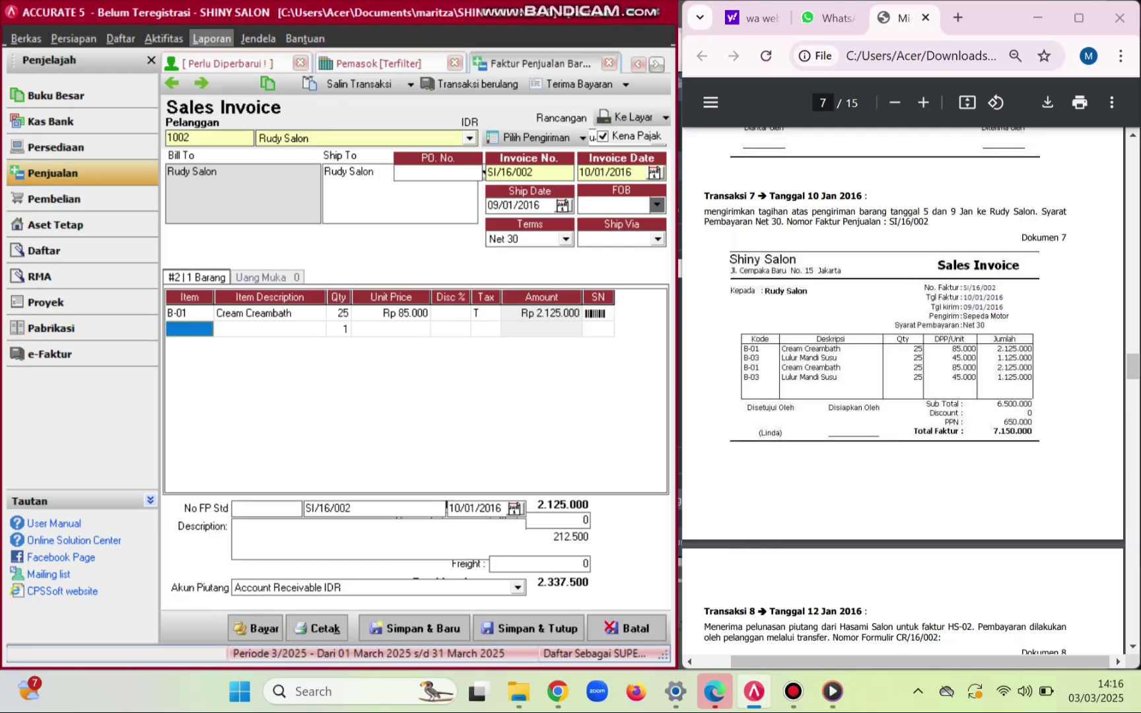
{"action": "left_click", "coordinate": [189, 329]}
{"action": "left_click", "coordinate": [206, 329]}
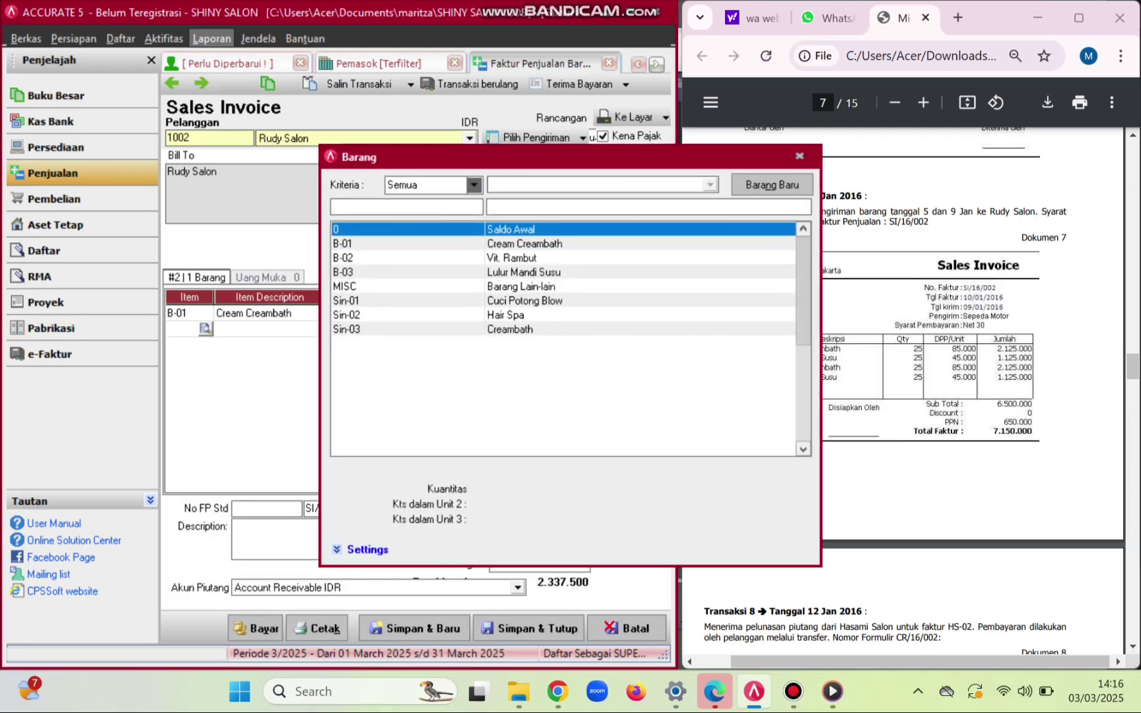
{"action": "double_click", "coordinate": [523, 272]}
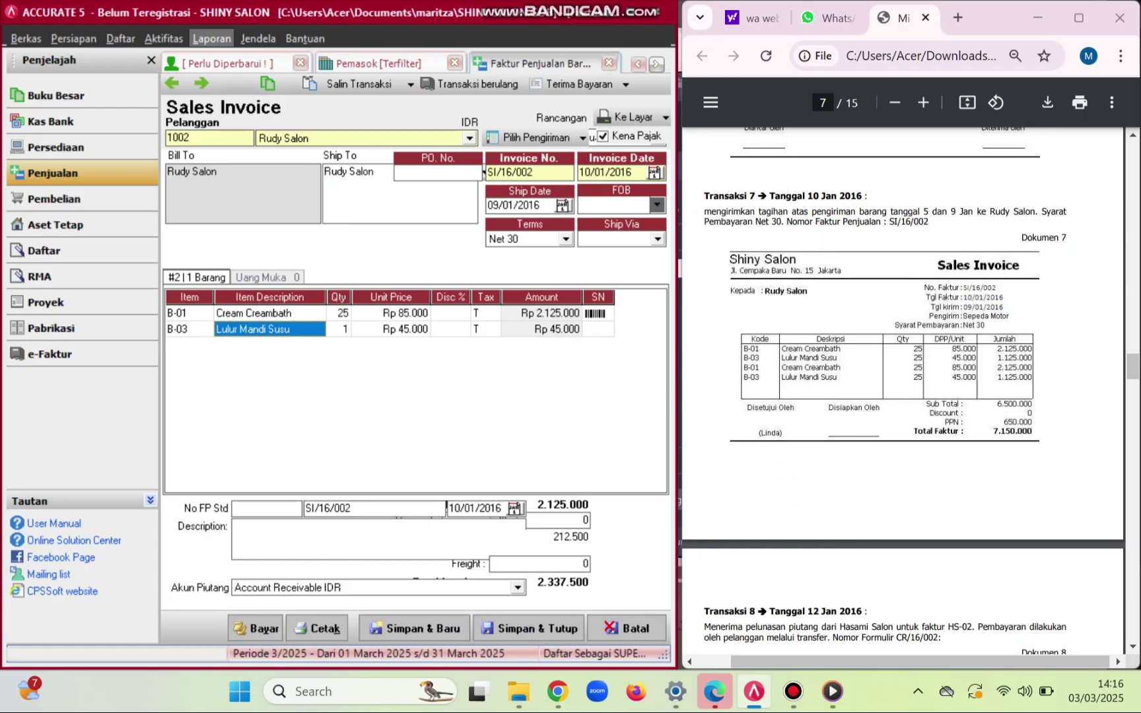
{"action": "key", "text": "Tab"}
{"action": "type", "text": "25"}
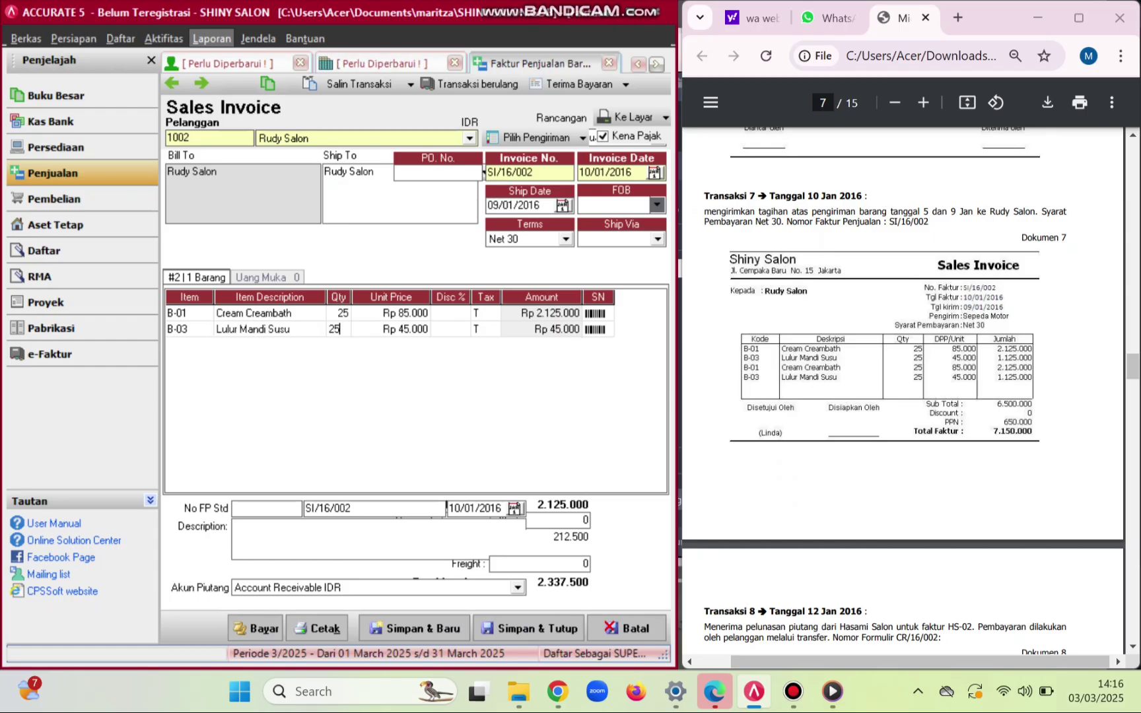
{"action": "key", "text": "Tab"}
{"action": "key", "text": "Tab"}
{"action": "key", "text": "Tab"}
{"action": "key", "text": "Tab"}
{"action": "key", "text": "Tab"}
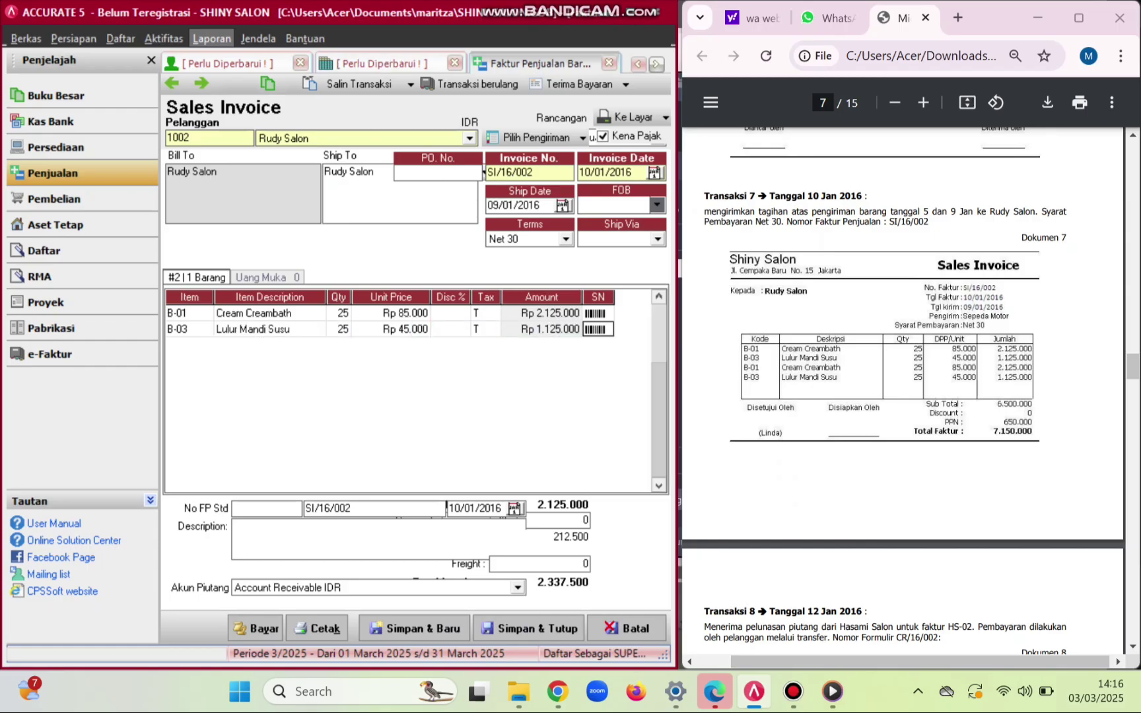
- Add a second B-01 Cream Creambath and B-03 Lulur Mandi Susu pair at 25 units each
{"action": "left_click", "coordinate": [190, 345]}
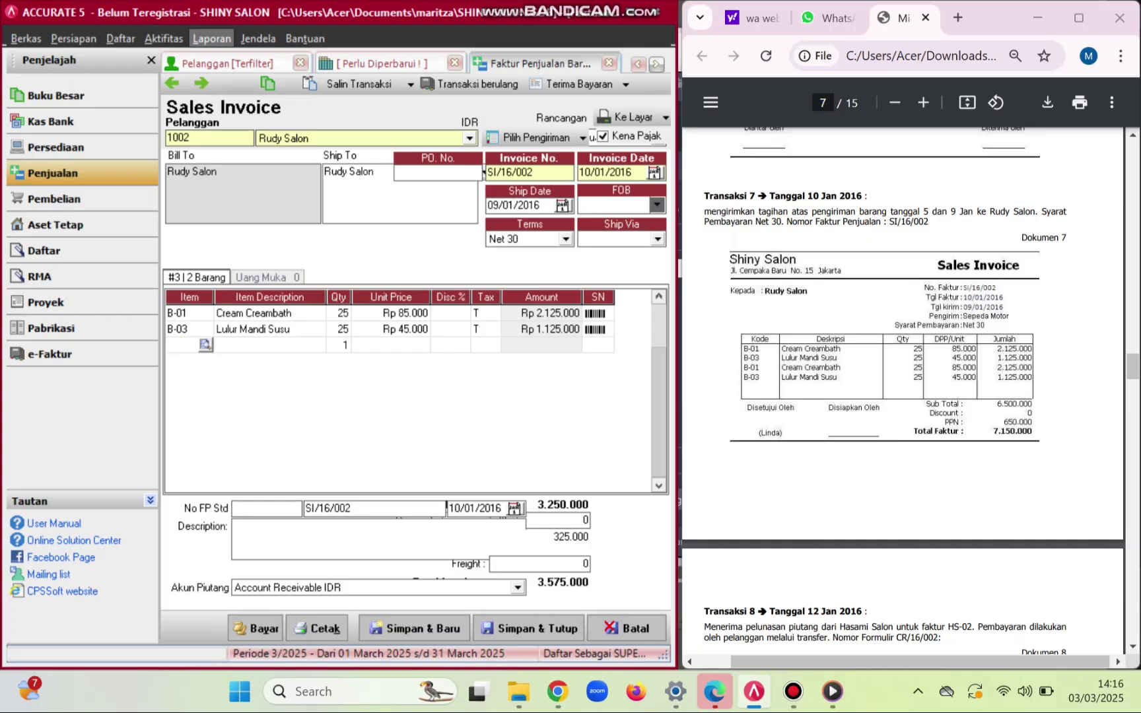
{"action": "left_click", "coordinate": [205, 345]}
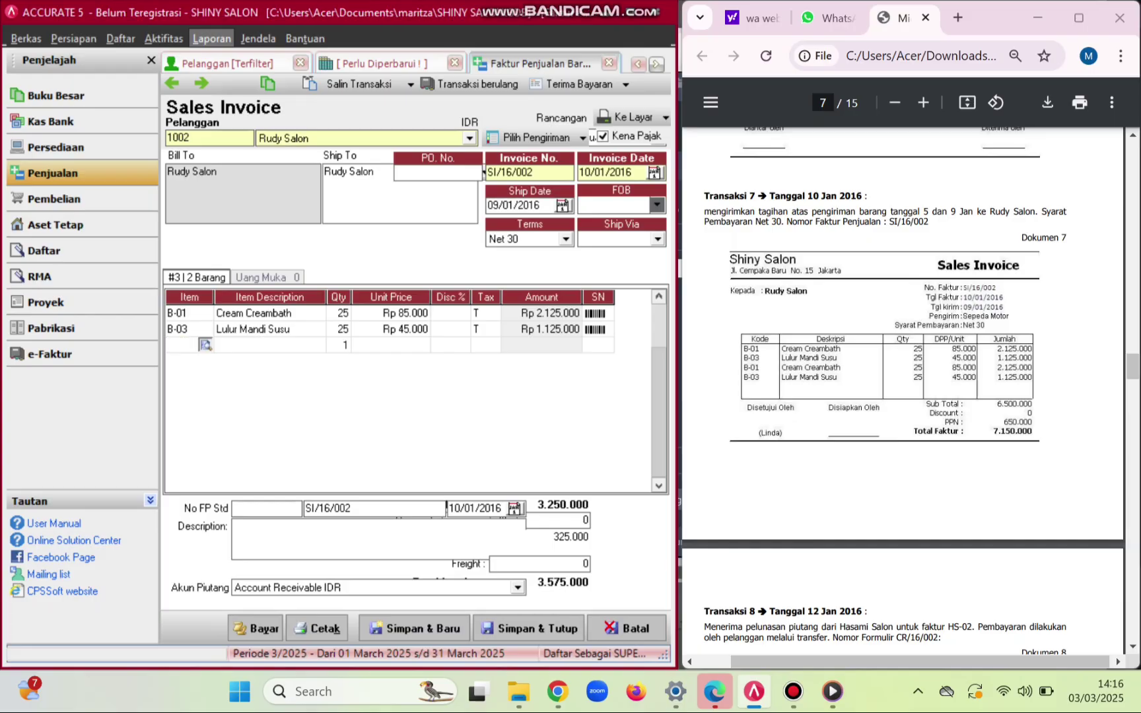
{"action": "key", "text": "Down"}
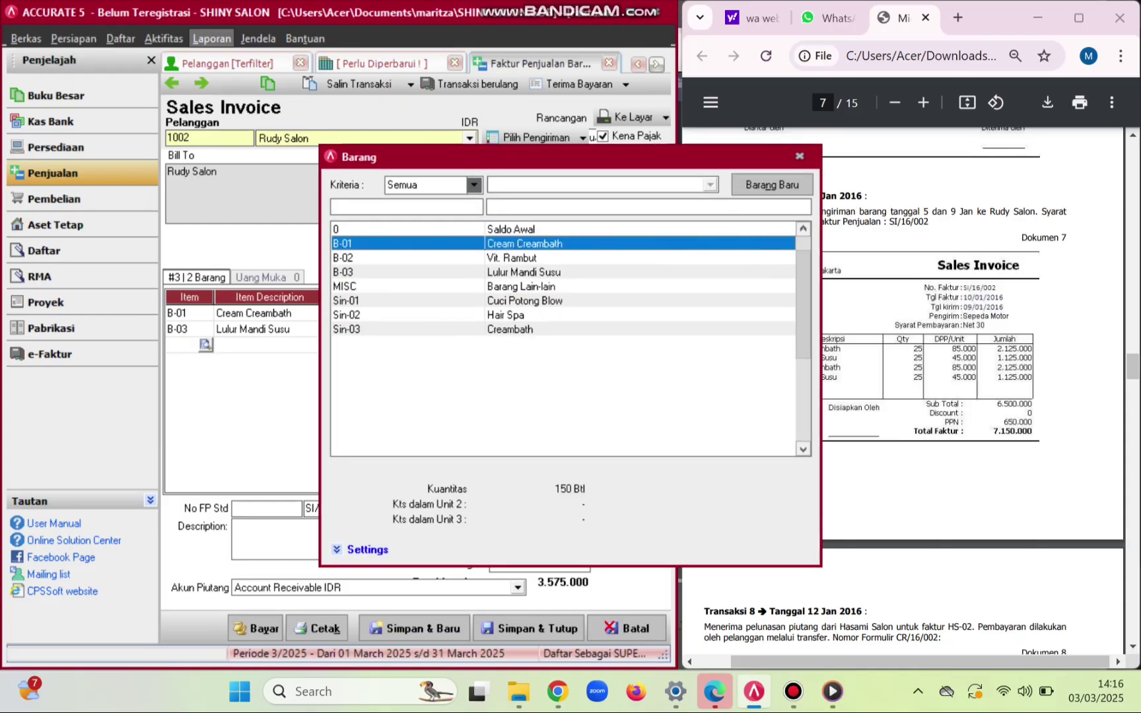
{"action": "key", "text": "Return"}
{"action": "key", "text": "Tab"}
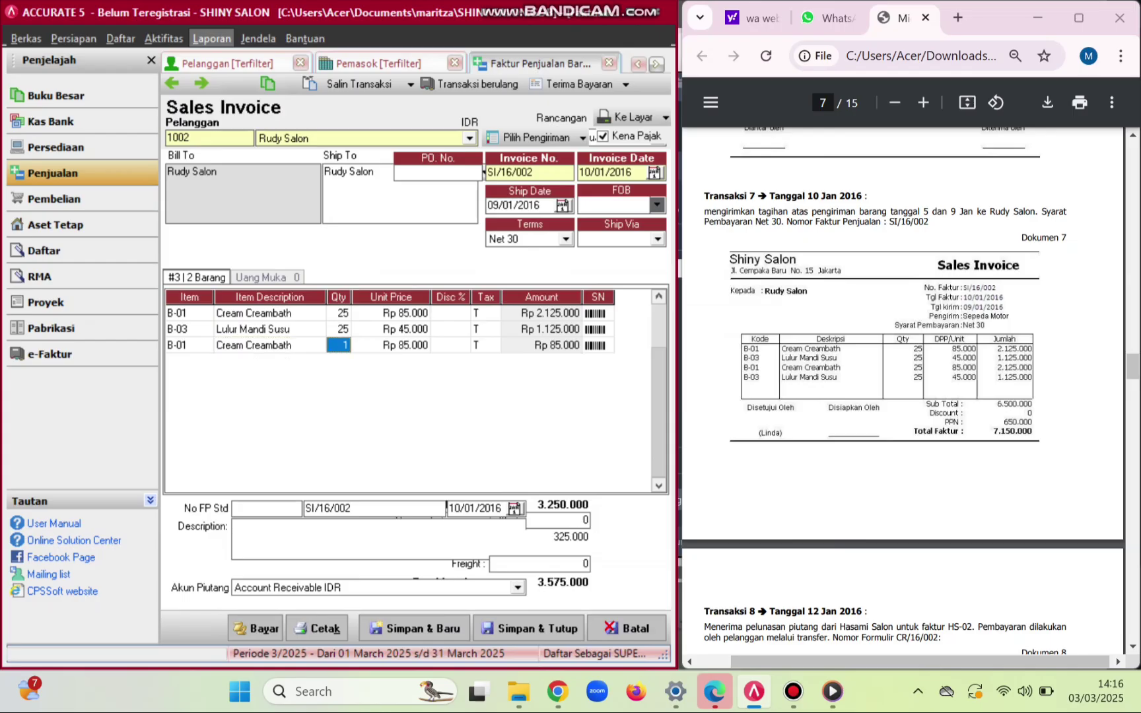
{"action": "type", "text": "25"}
{"action": "key", "text": "Tab"}
{"action": "key", "text": "Tab"}
{"action": "key", "text": "Tab"}
{"action": "key", "text": "Tab"}
{"action": "key", "text": "Tab"}
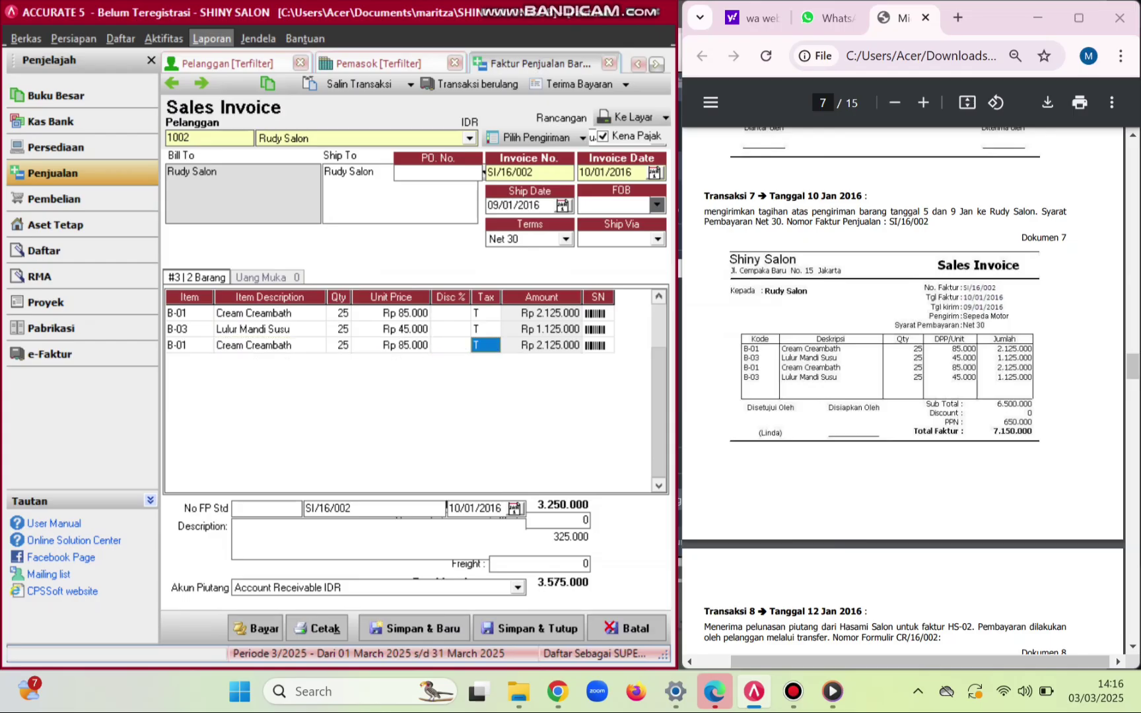
{"action": "key", "text": "Tab"}
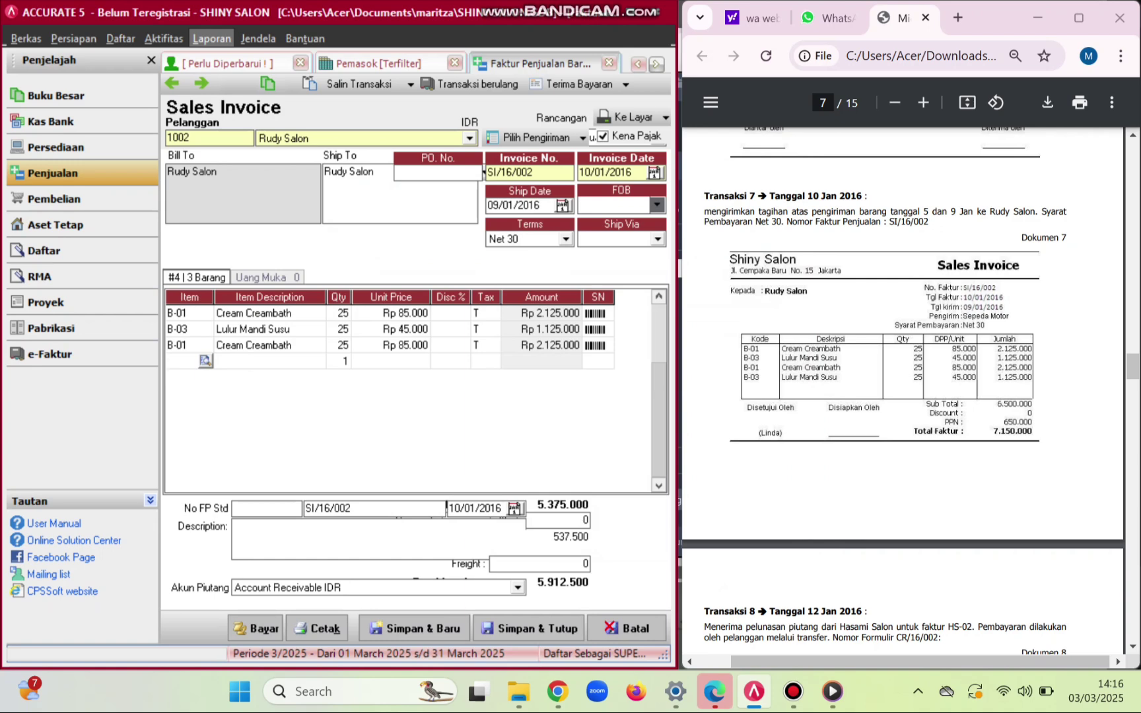
{"action": "left_click", "coordinate": [205, 360]}
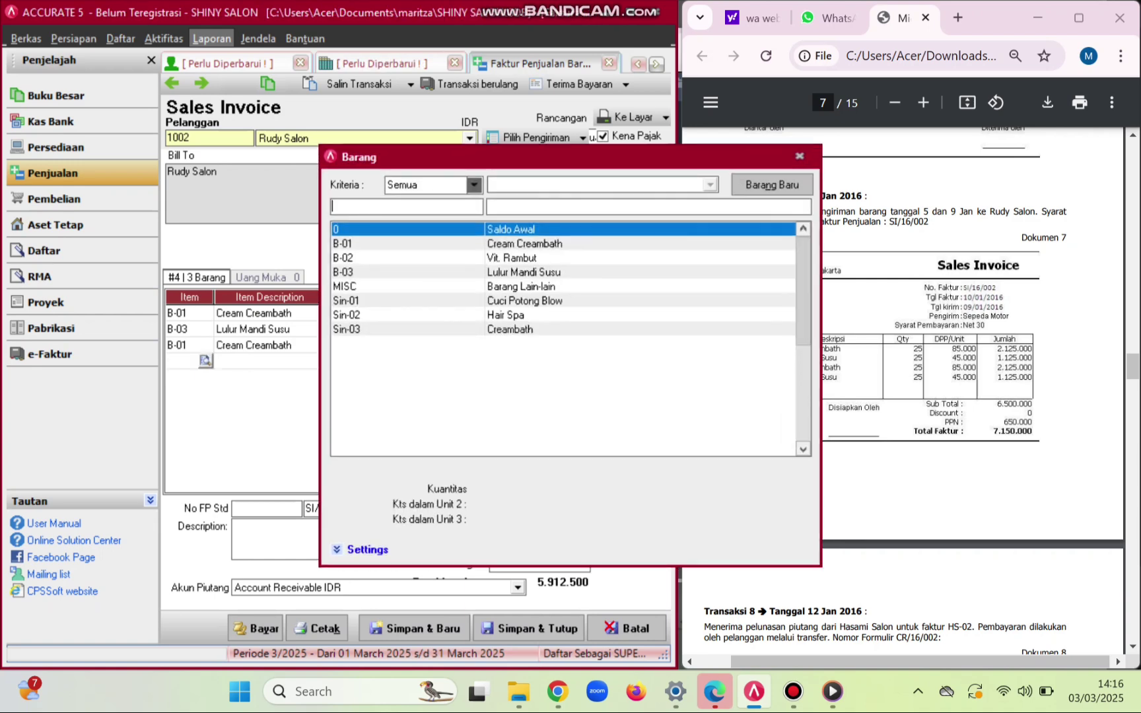
{"action": "key", "text": "Down"}
{"action": "key", "text": "Down"}
{"action": "key", "text": "Down"}
{"action": "key", "text": "Return"}
{"action": "key", "text": "Tab"}
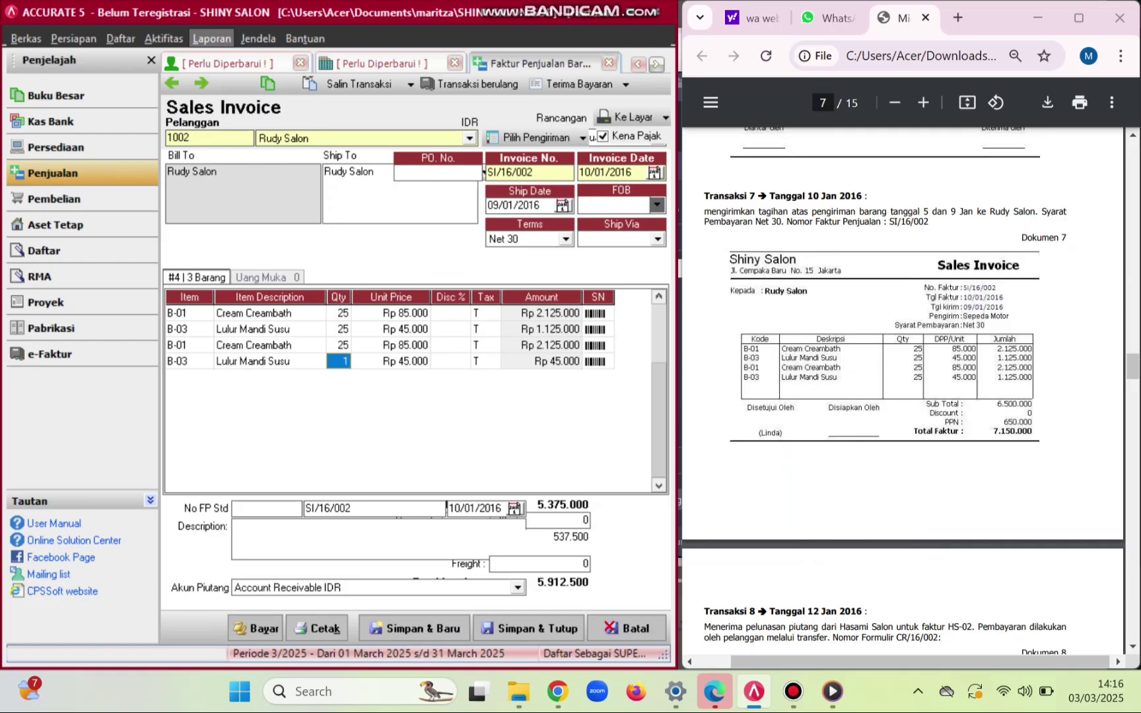
{"action": "type", "text": "25"}
{"action": "key", "text": "Tab"}
{"action": "key", "text": "Tab"}
{"action": "key", "text": "Tab"}
{"action": "key", "text": "Tab"}
{"action": "key", "text": "Tab"}
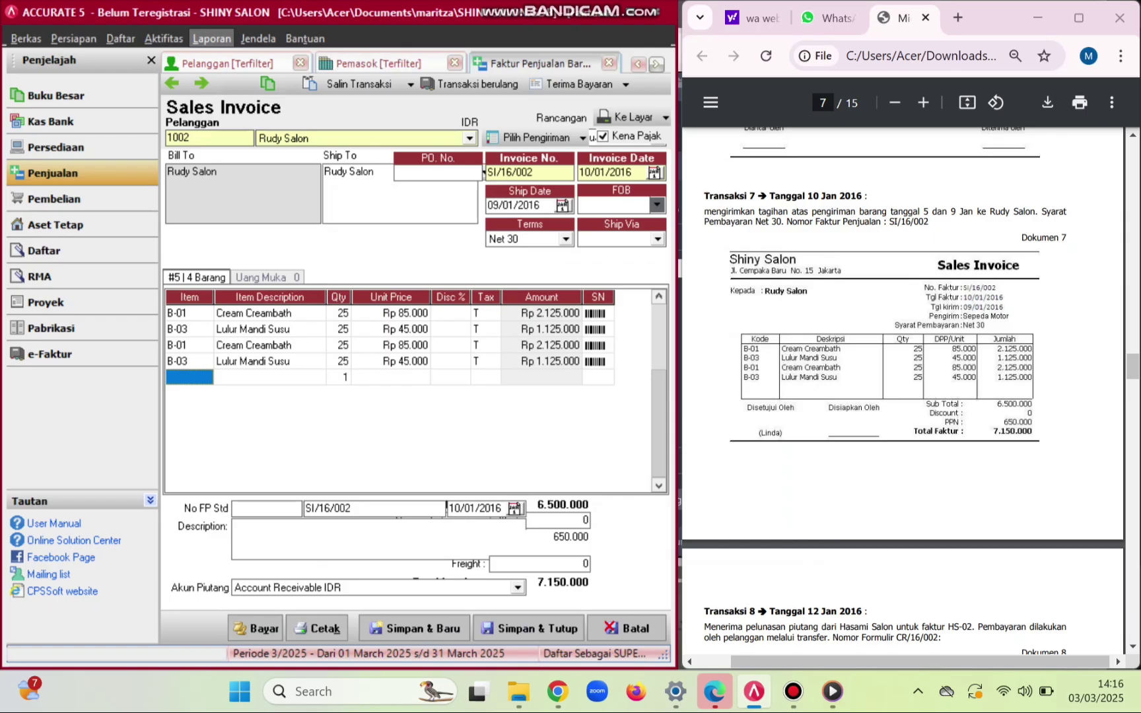
- Set Ship Via to SEPEDA MOTOR, then save and close invoice SI/16/002
{"action": "left_click", "coordinate": [658, 239]}
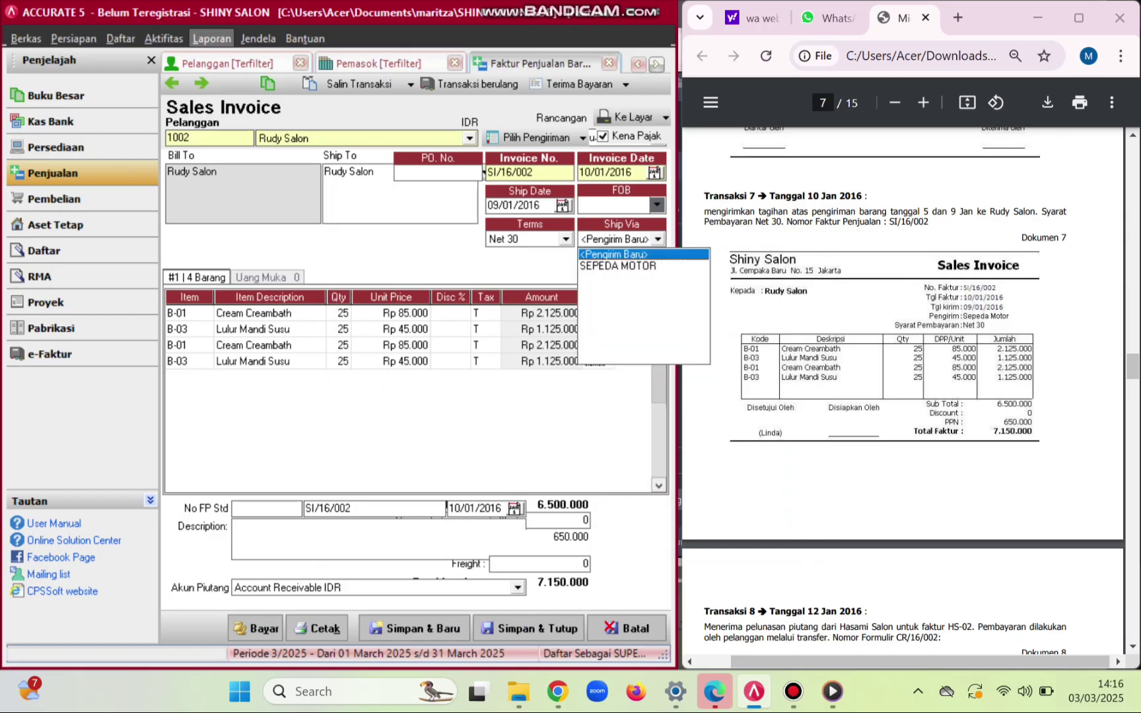
{"action": "key", "text": "Return"}
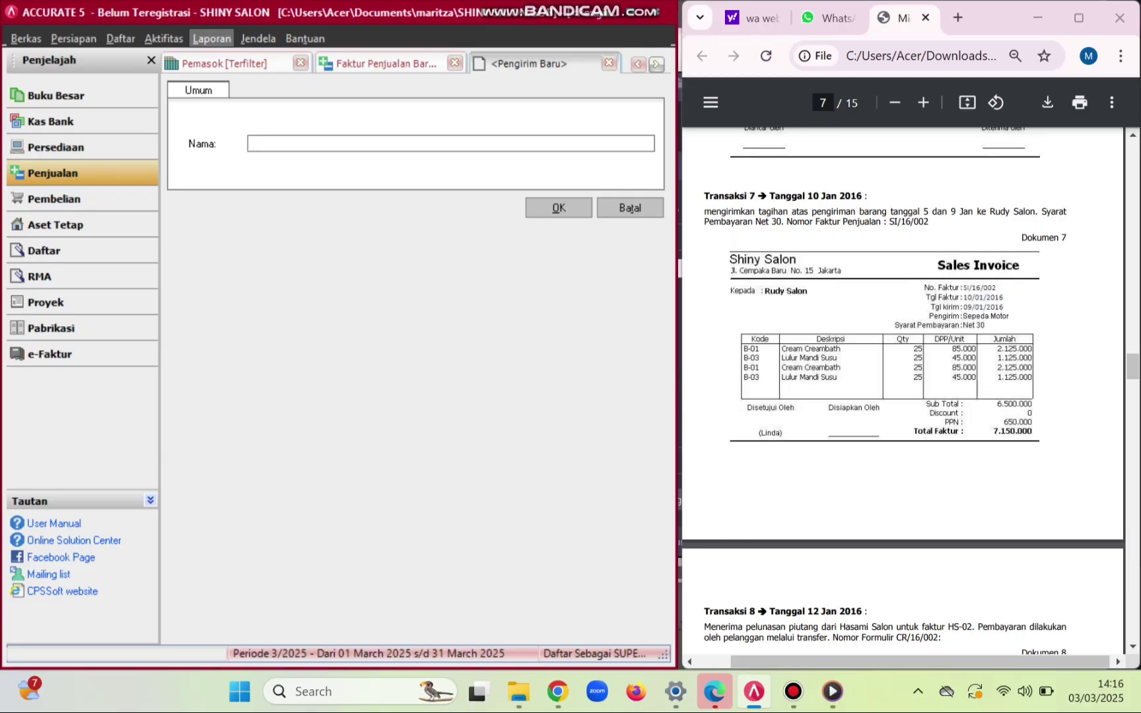
{"action": "key", "text": "Escape"}
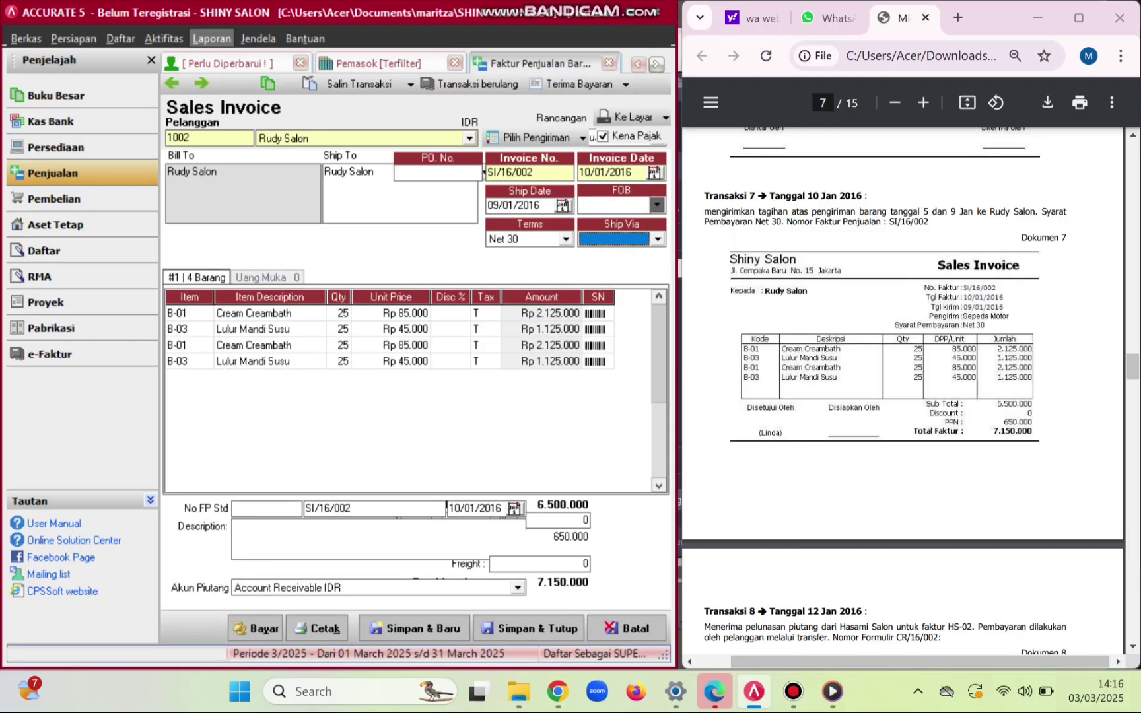
{"action": "left_click", "coordinate": [658, 239]}
{"action": "key", "text": "Down"}
{"action": "key", "text": "Return"}
{"action": "left_click", "coordinate": [528, 628]}
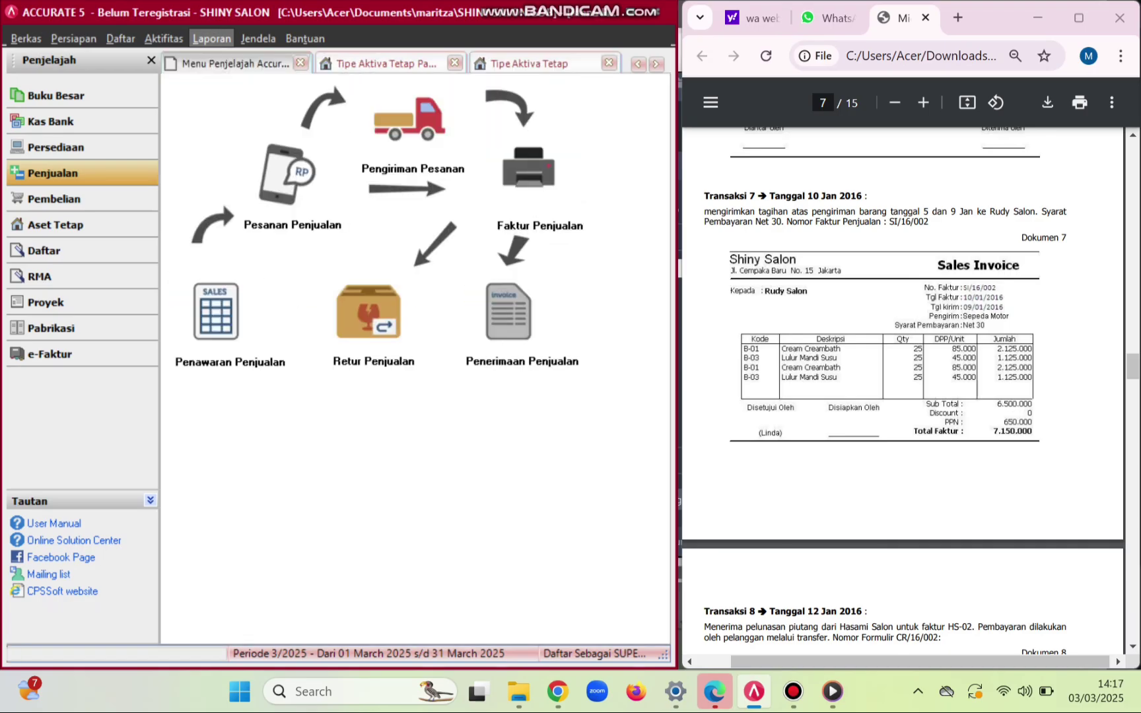
{"action": "scroll", "coordinate": [902, 389], "scroll_direction": "down", "scroll_amount": 7}
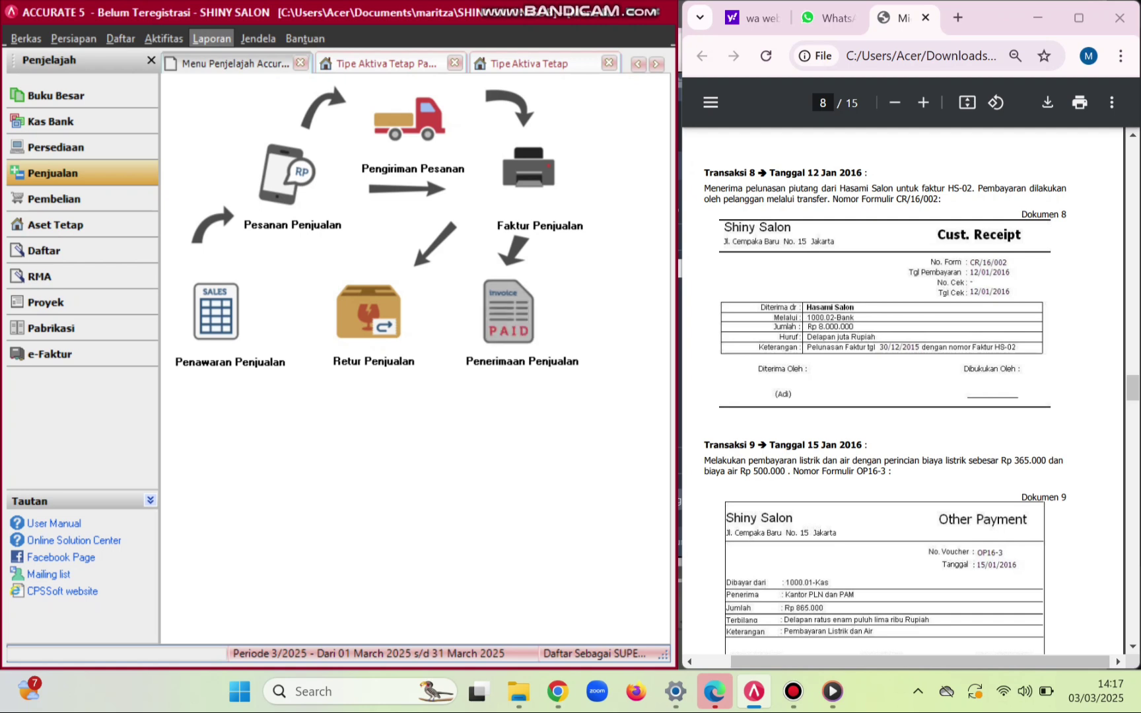
- Start receipt CR/16/002 from Hasami Salon with payment and cheque dates 12/01/2016
{"action": "left_click", "coordinate": [508, 310]}
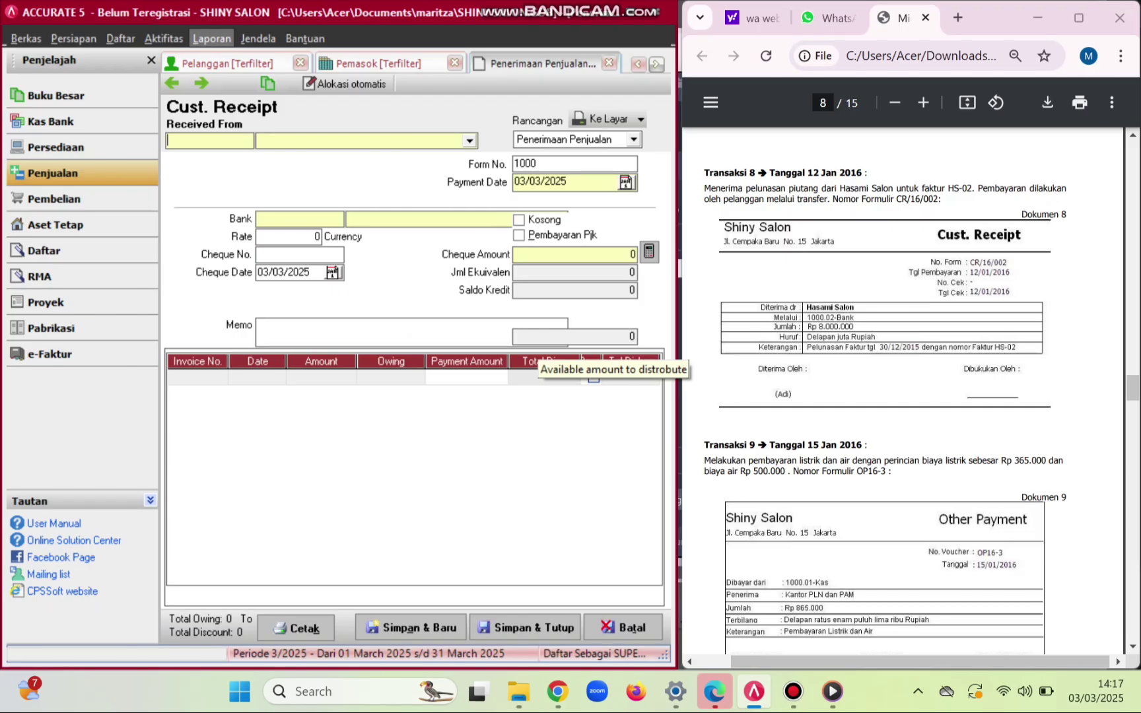
{"action": "key", "text": "alt+Down"}
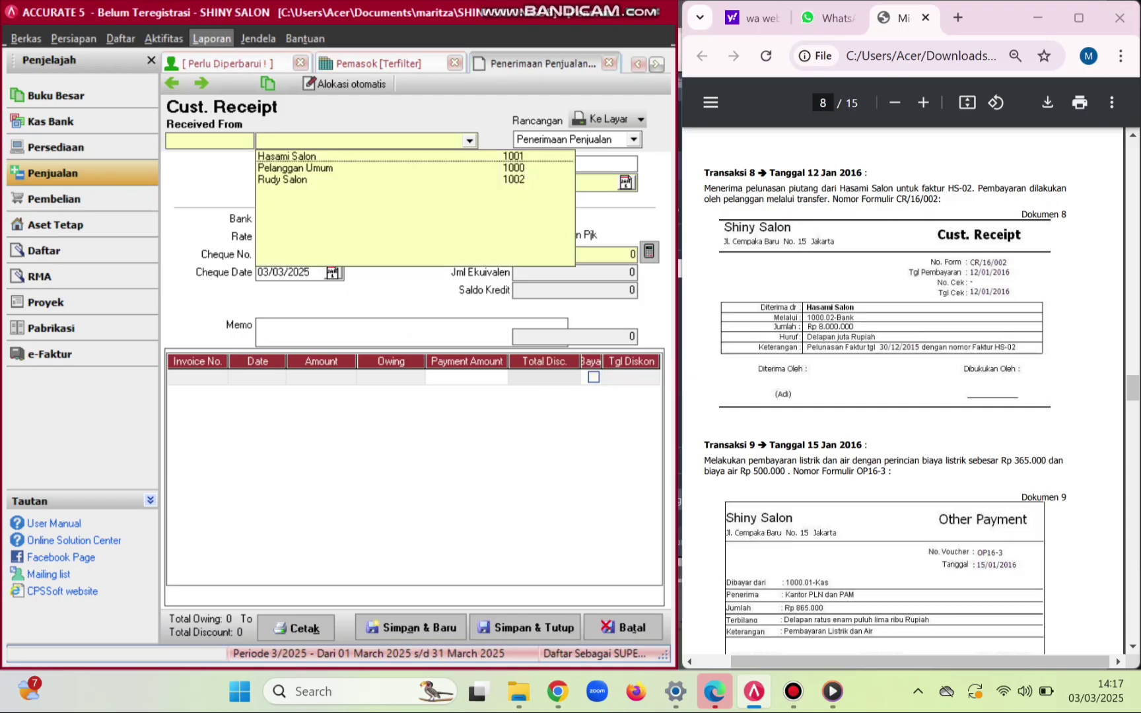
{"action": "key", "text": "Down"}
{"action": "key", "text": "Return"}
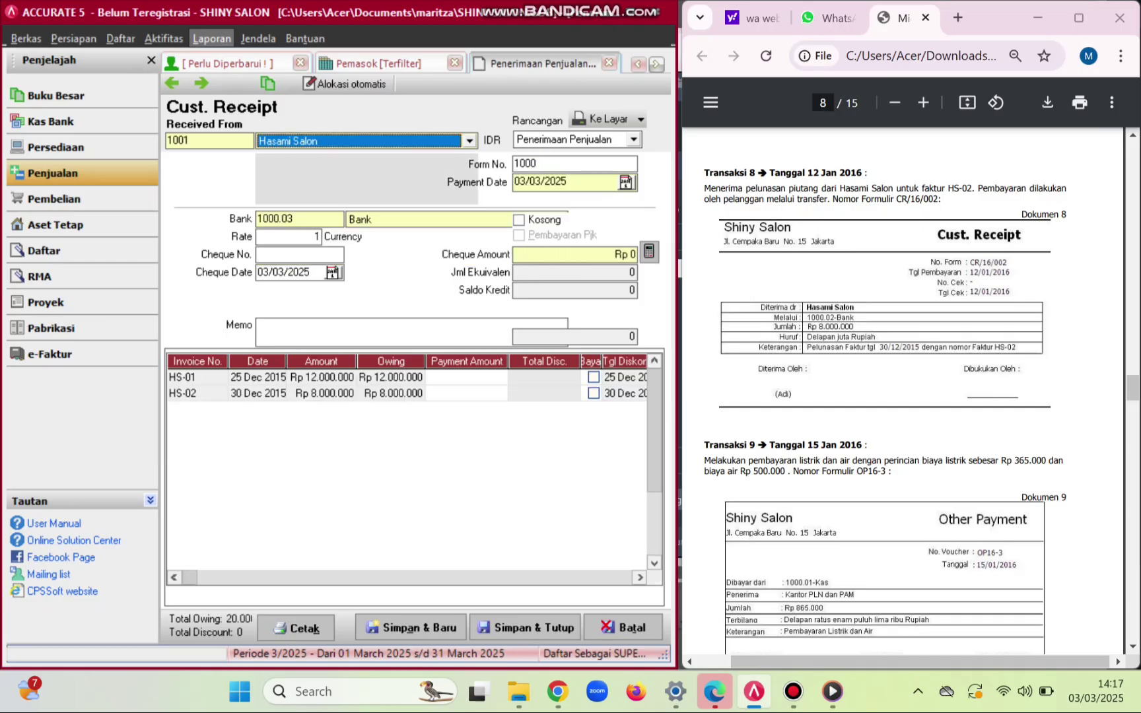
{"action": "left_click", "coordinate": [538, 164]}
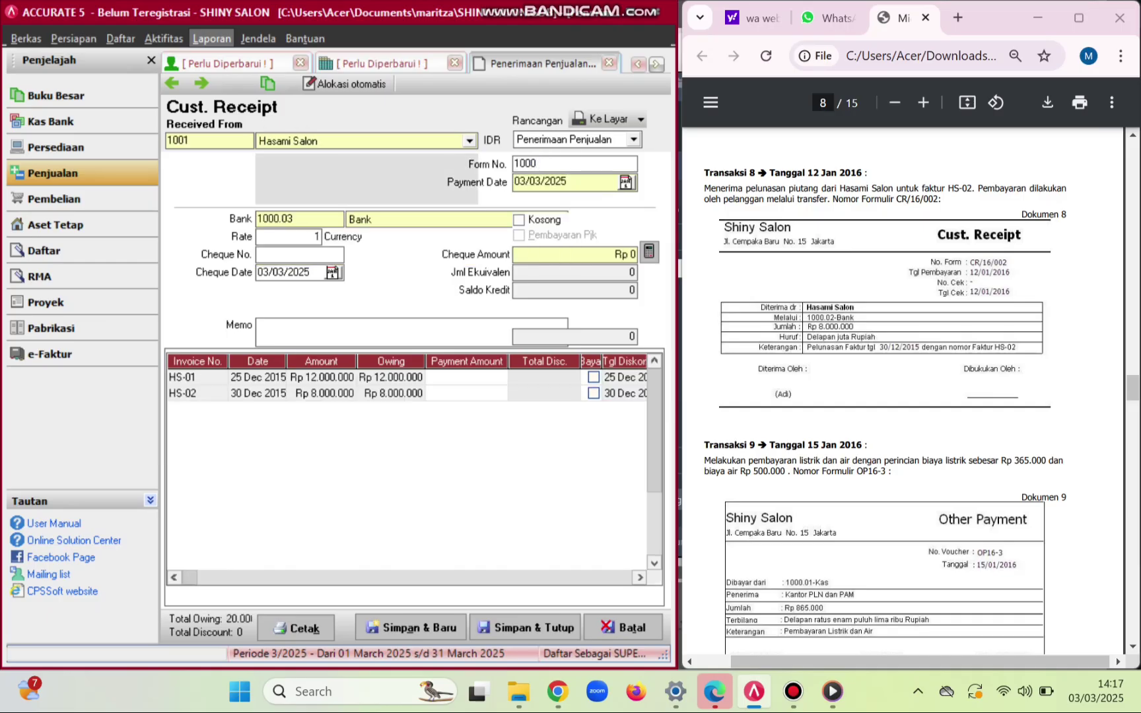
{"action": "key", "text": "BackSpace"}
{"action": "key", "text": "BackSpace"}
{"action": "key", "text": "BackSpace"}
{"action": "key", "text": "BackSpace"}
{"action": "type", "text": "CR/16/002"}
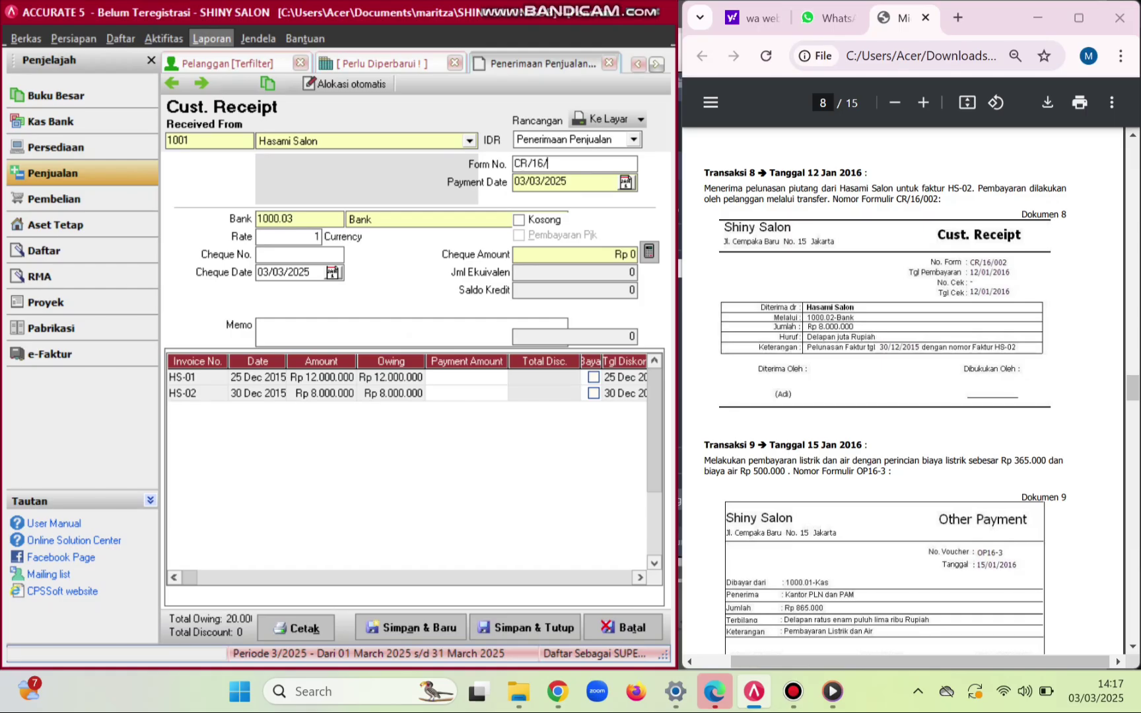
{"action": "left_click", "coordinate": [566, 182]}
{"action": "key", "text": "BackSpace"}
{"action": "key", "text": "BackSpace"}
{"action": "key", "text": "BackSpace"}
{"action": "key", "text": "BackSpace"}
{"action": "key", "text": "BackSpace"}
{"action": "key", "text": "BackSpace"}
{"action": "key", "text": "BackSpace"}
{"action": "key", "text": "BackSpace"}
{"action": "type", "text": "12/ /"}
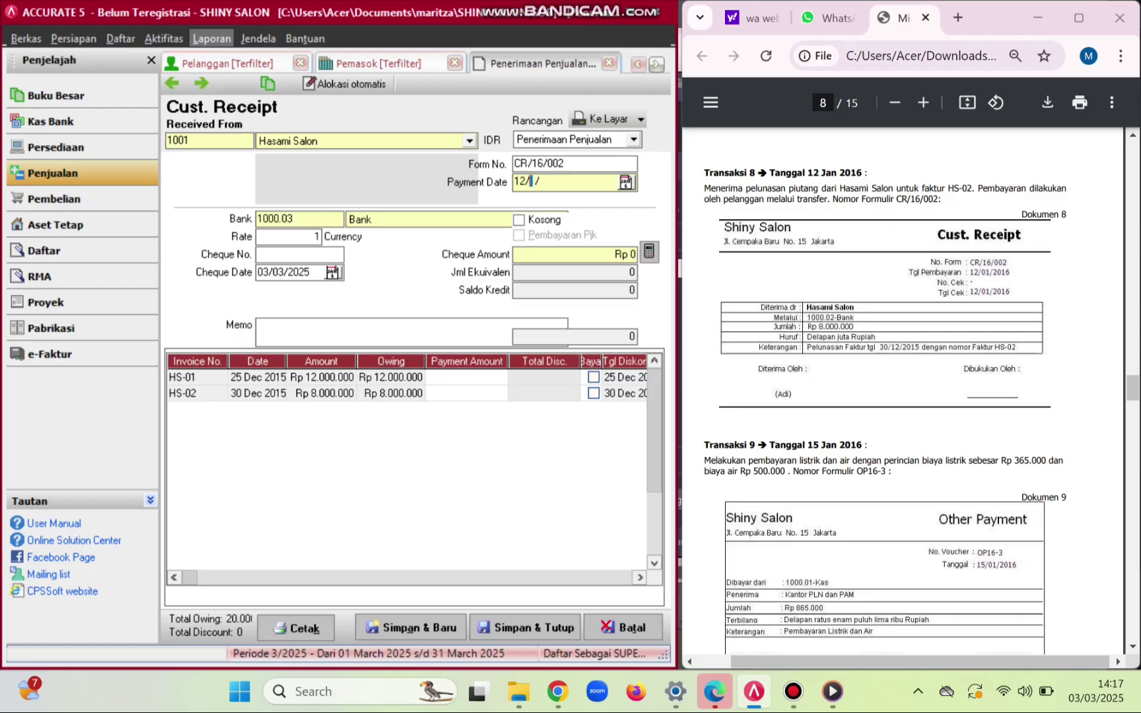
{"action": "key", "text": "BackSpace"}
{"action": "key", "text": "BackSpace"}
{"action": "type", "text": "01/2016"}
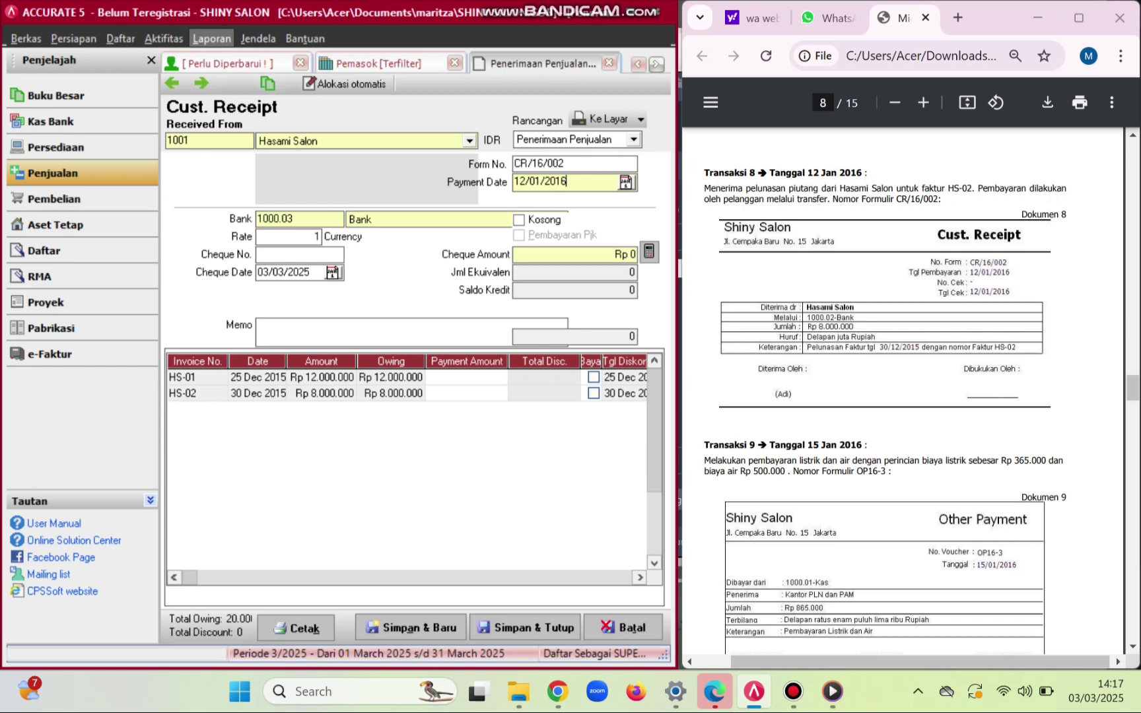
{"action": "key", "text": "BackSpace"}
{"action": "key", "text": "BackSpace"}
{"action": "key", "text": "BackSpace"}
{"action": "key", "text": "BackSpace"}
{"action": "key", "text": "BackSpace"}
{"action": "key", "text": "BackSpace"}
{"action": "key", "text": "BackSpace"}
{"action": "key", "text": "BackSpace"}
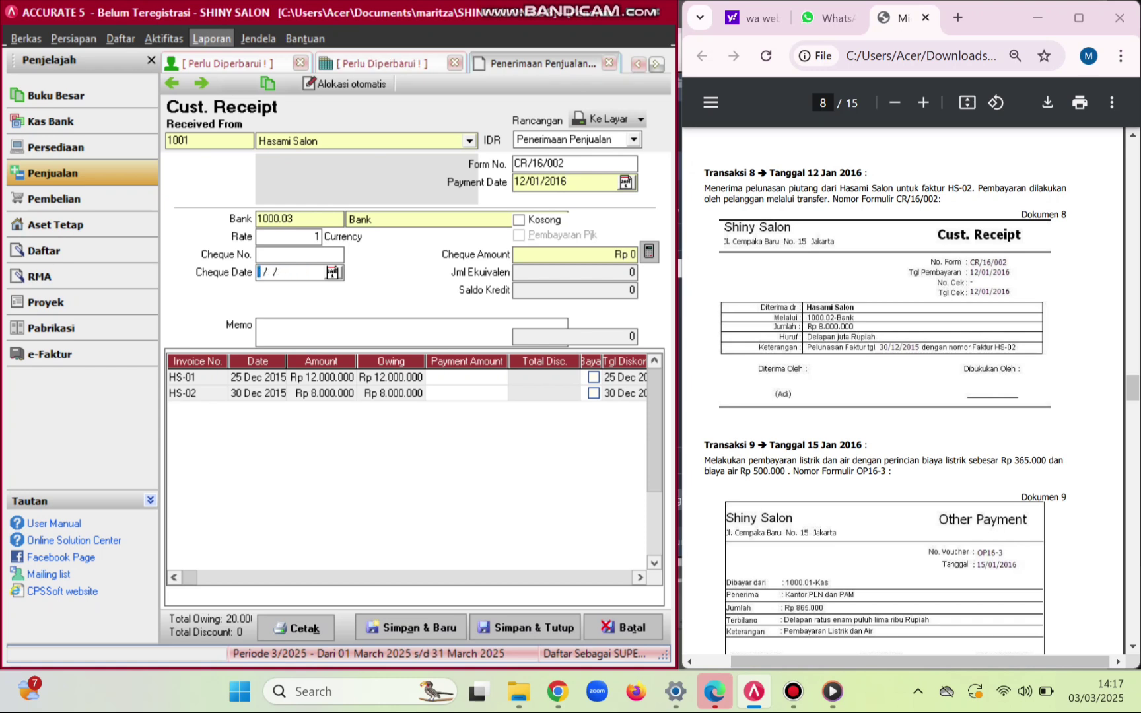
{"action": "type", "text": "12012016"}
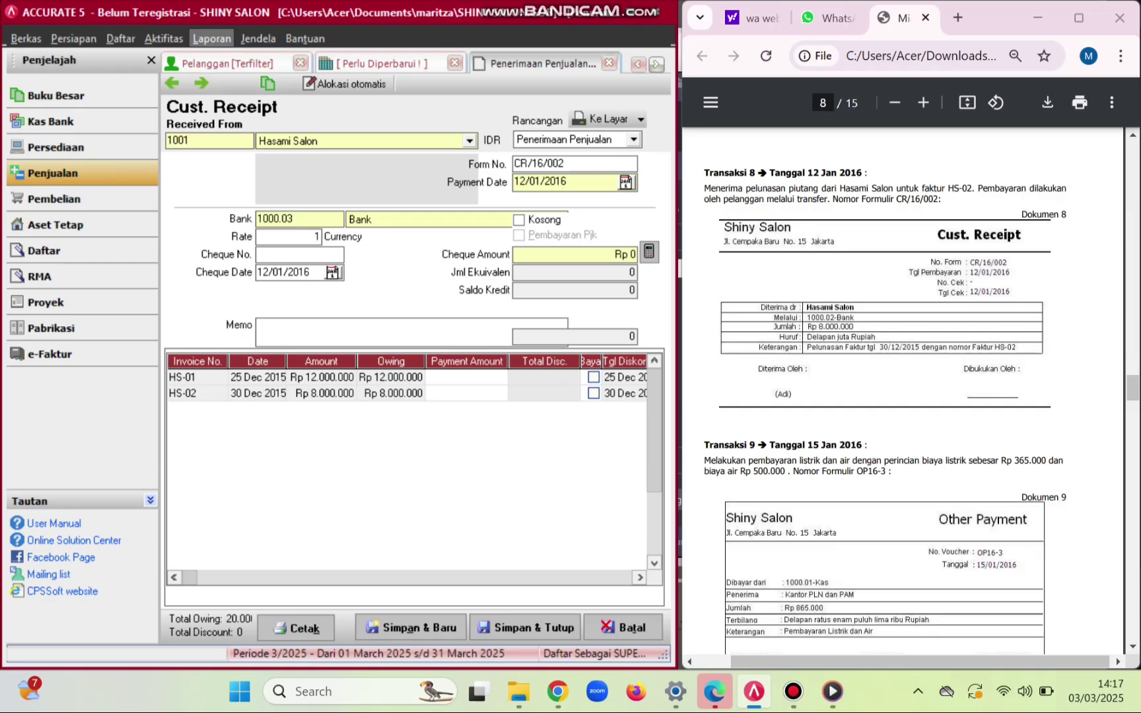
- Memo 'Pelunasan faktur tanggal 30/12/2015 dengan nomlor faktur HS-02', pay HS-02 in full, save
{"action": "type", "text": "P"}
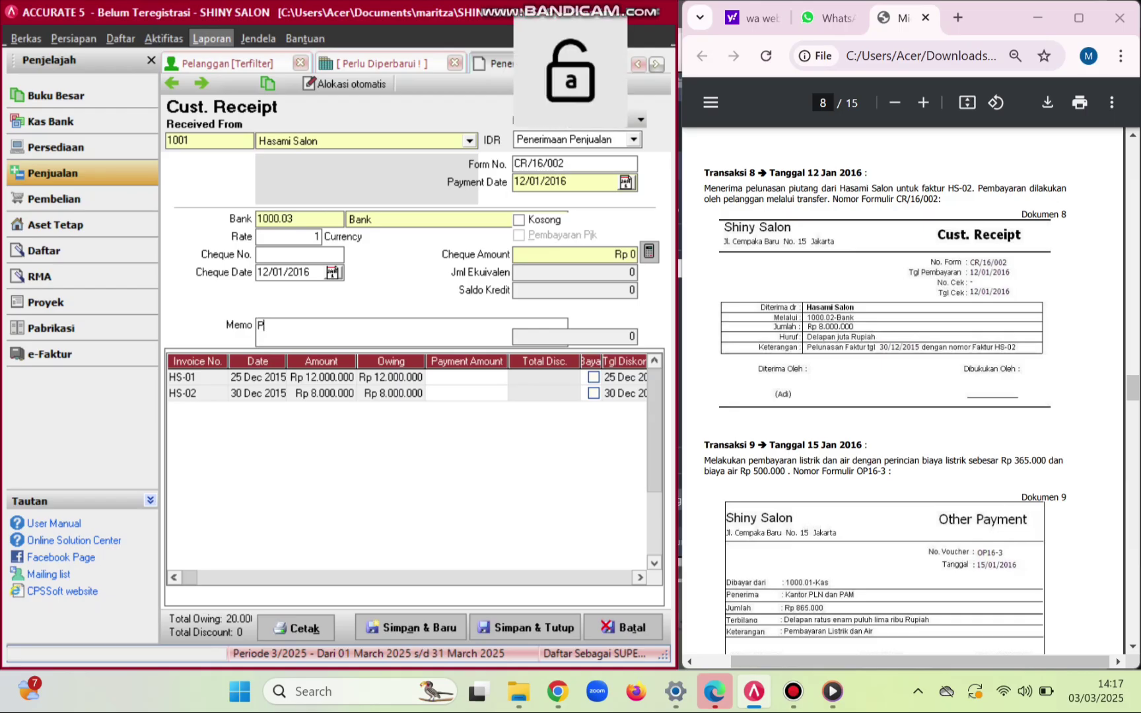
{"action": "type", "text": "elunasan"}
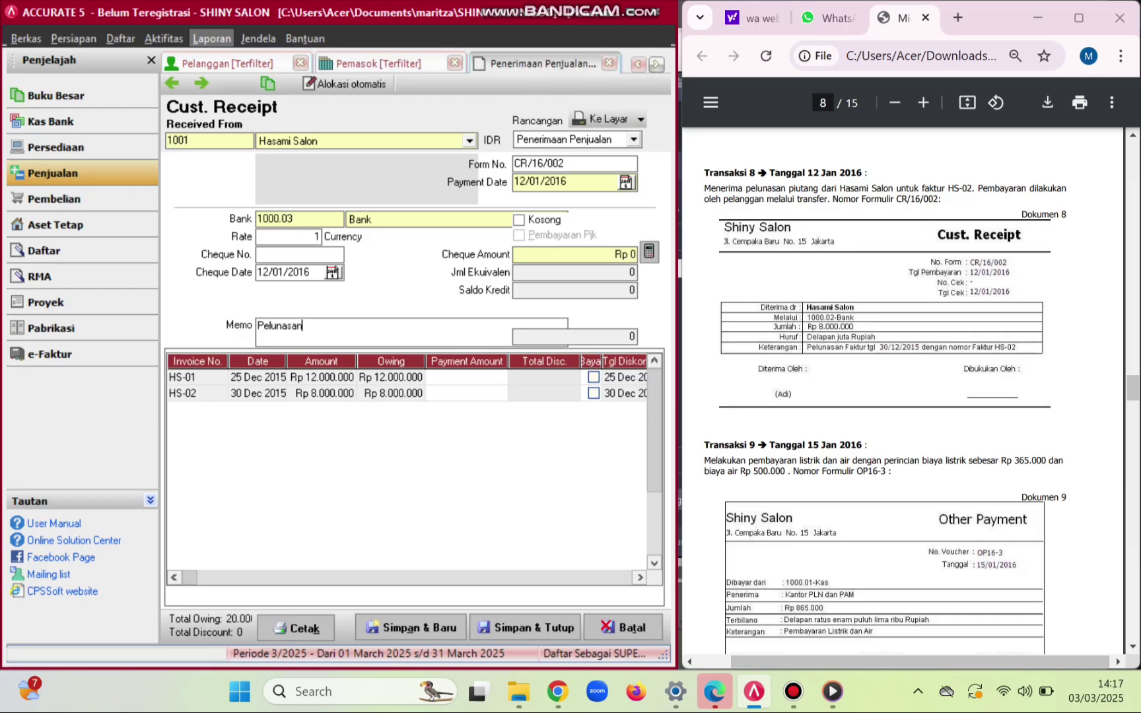
{"action": "type", "text": " faktur tangga"}
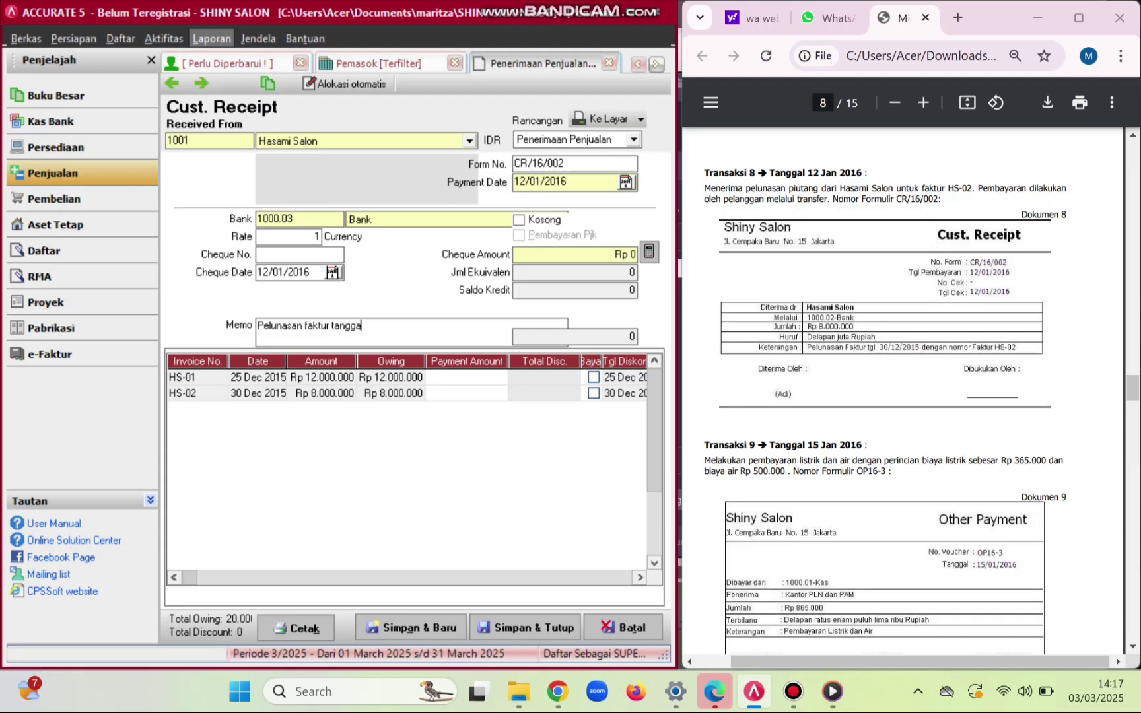
{"action": "type", "text": "l 30/"}
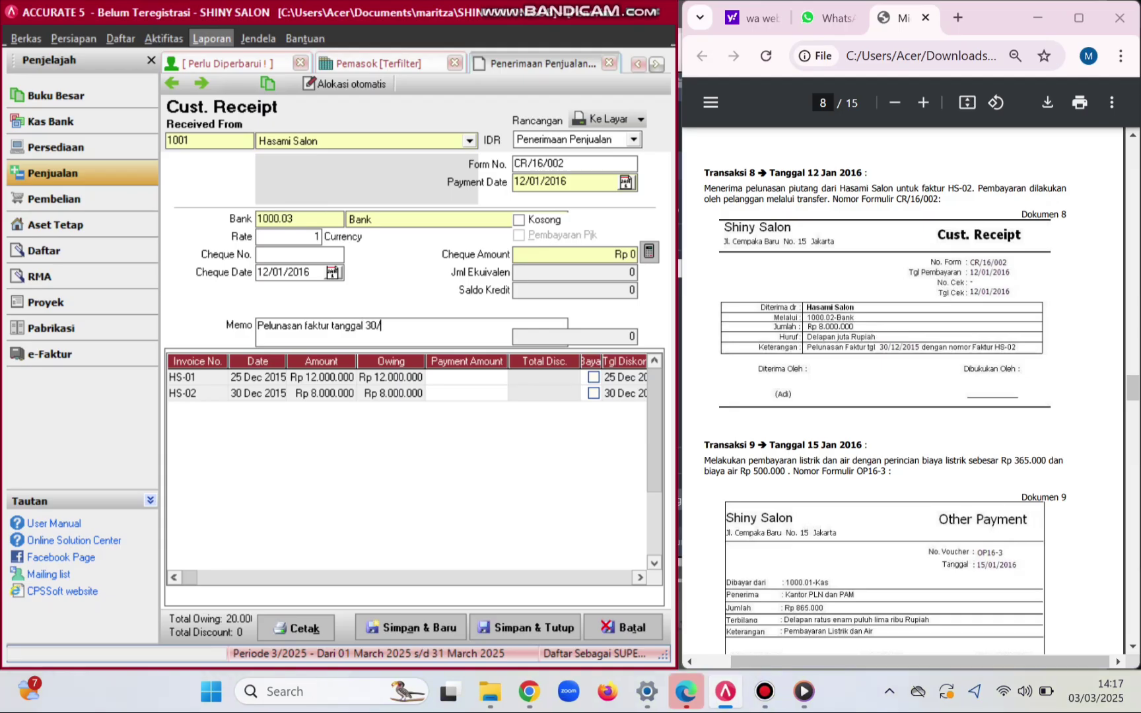
{"action": "type", "text": "12/2015"}
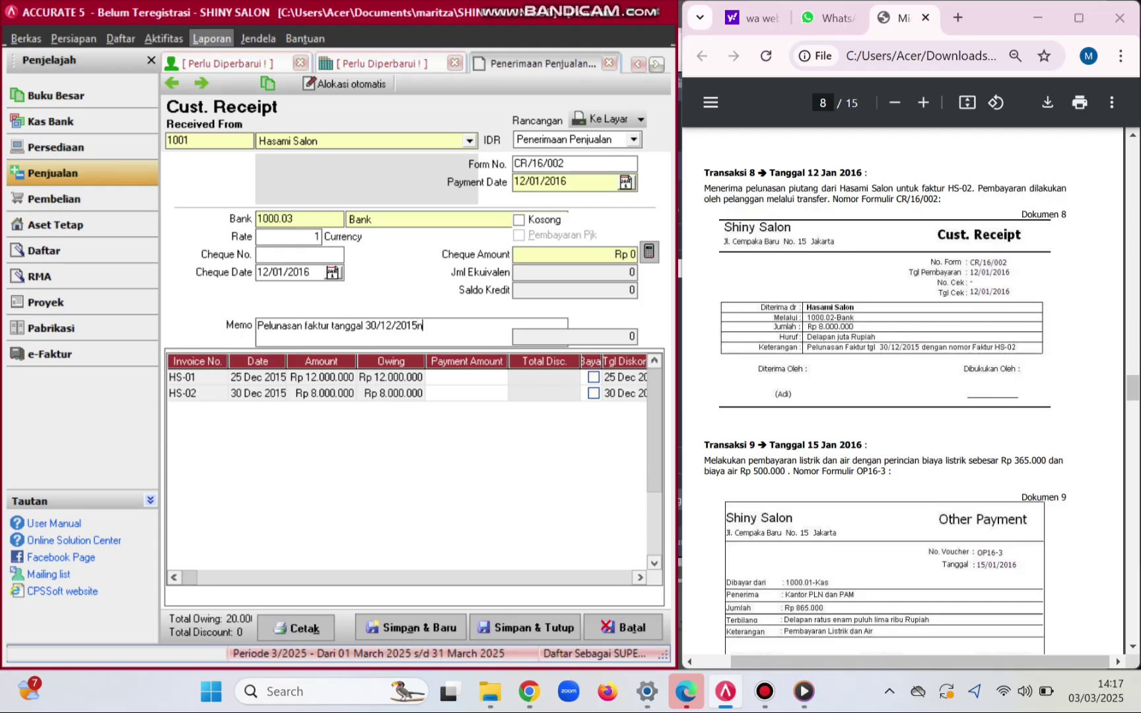
{"action": "type", "text": " dengan nomlor f"}
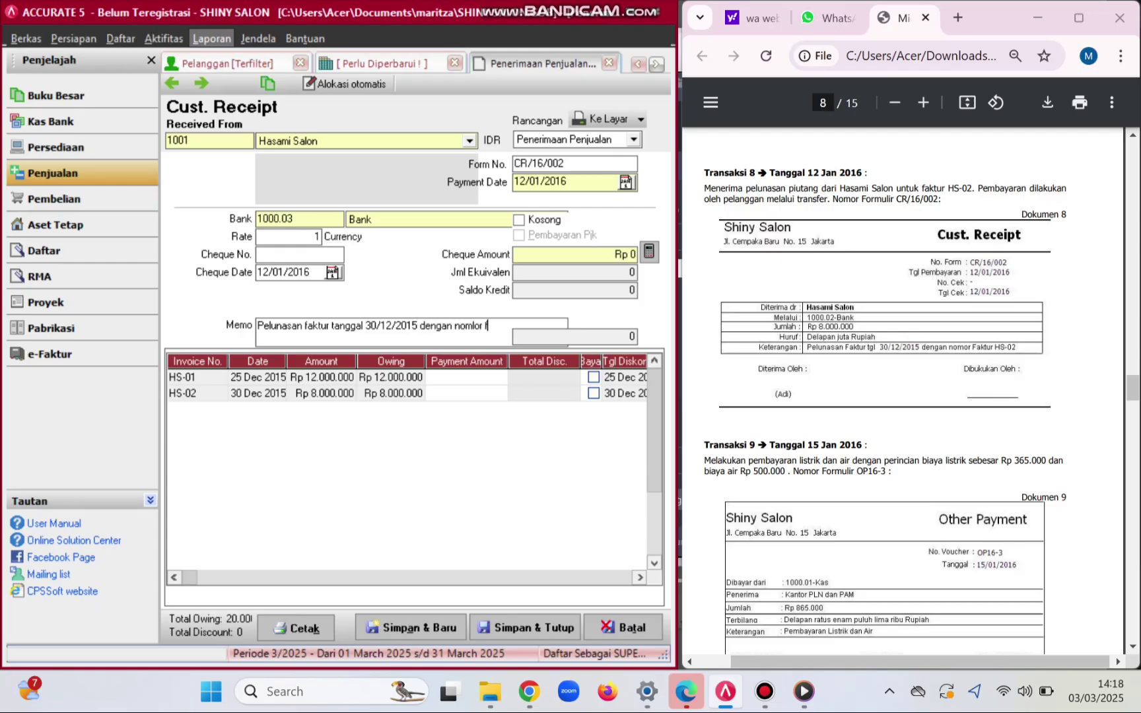
{"action": "type", "text": "aktur"}
{"action": "key", "text": "Caps_Lock"}
{"action": "type", "text": "HS"}
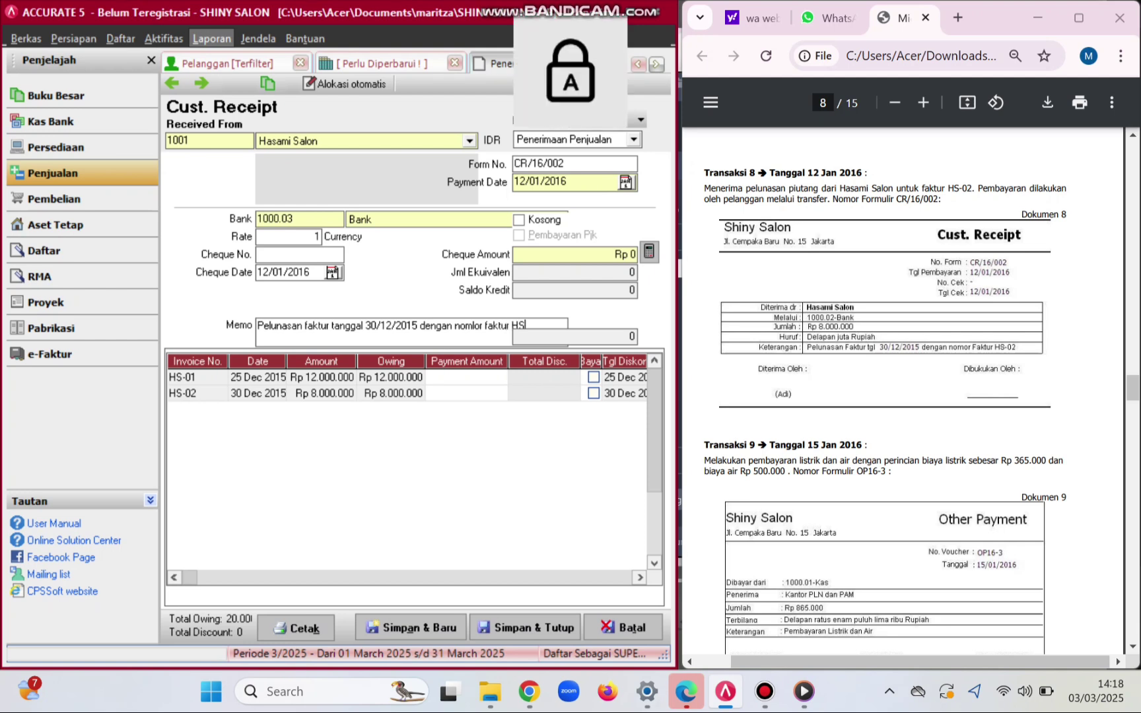
{"action": "type", "text": "-02"}
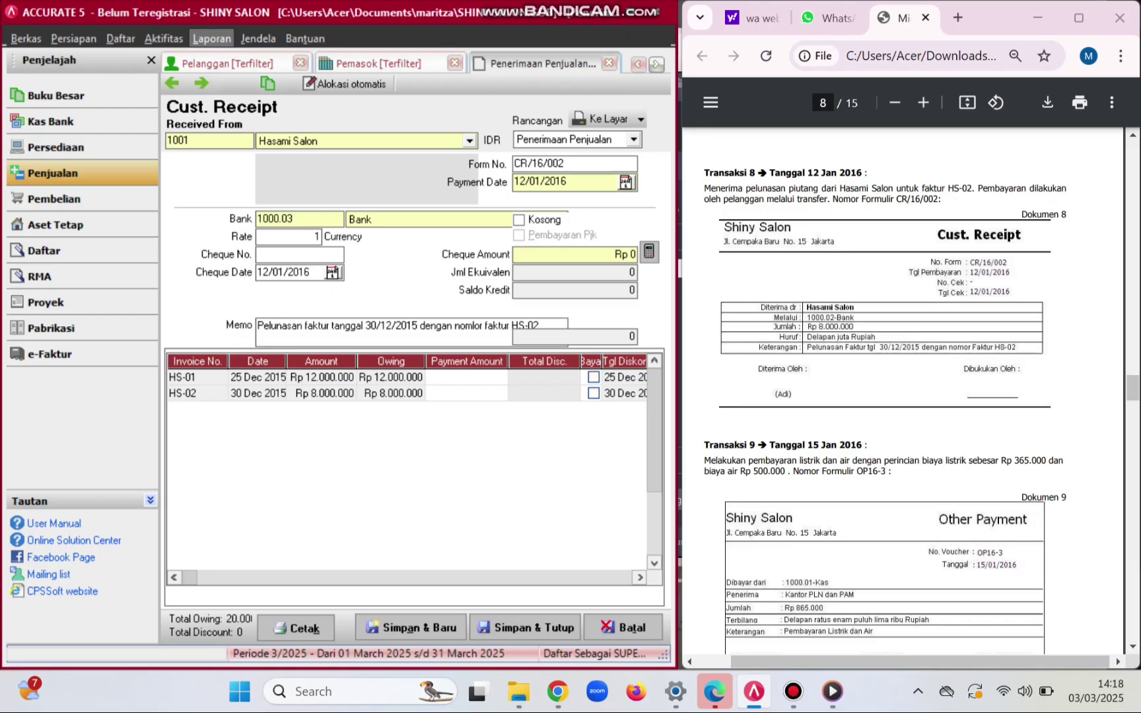
{"action": "left_click", "coordinate": [593, 394]}
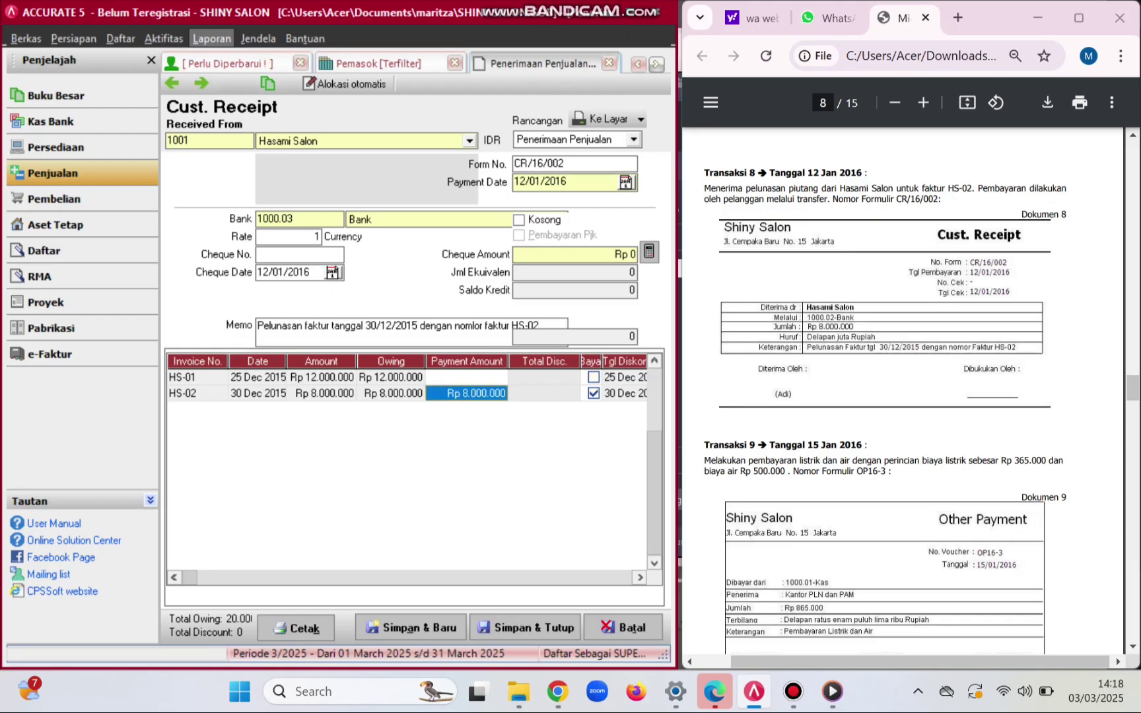
{"action": "left_click", "coordinate": [649, 252]}
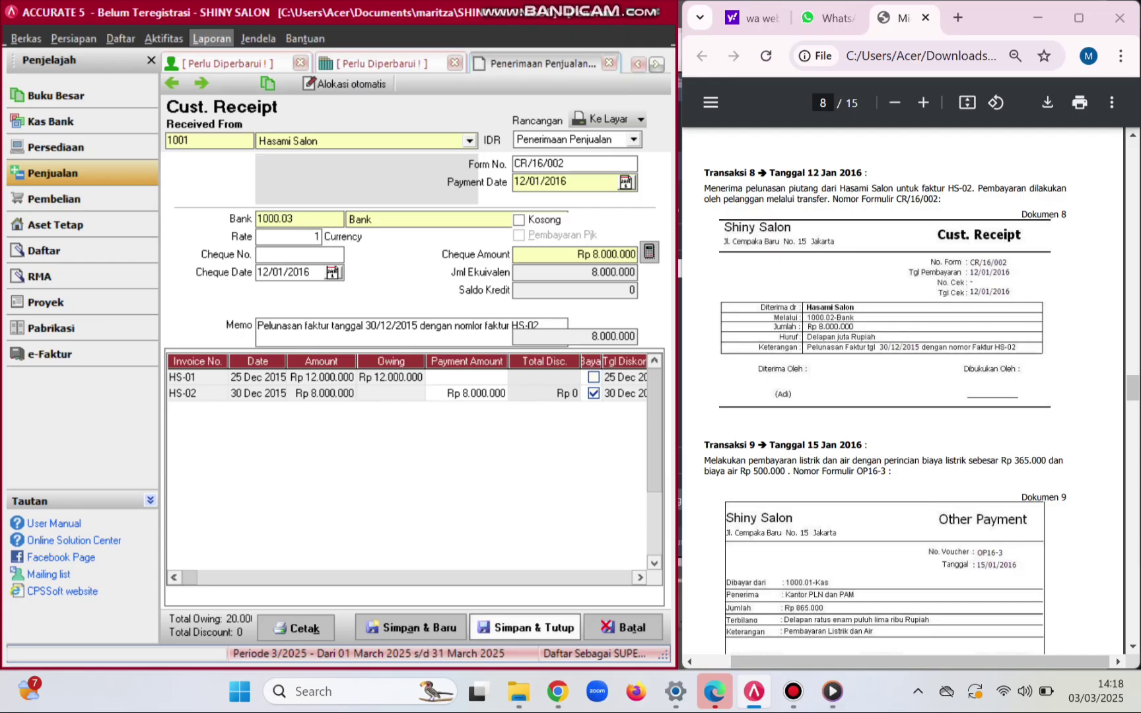
{"action": "left_click", "coordinate": [525, 628]}
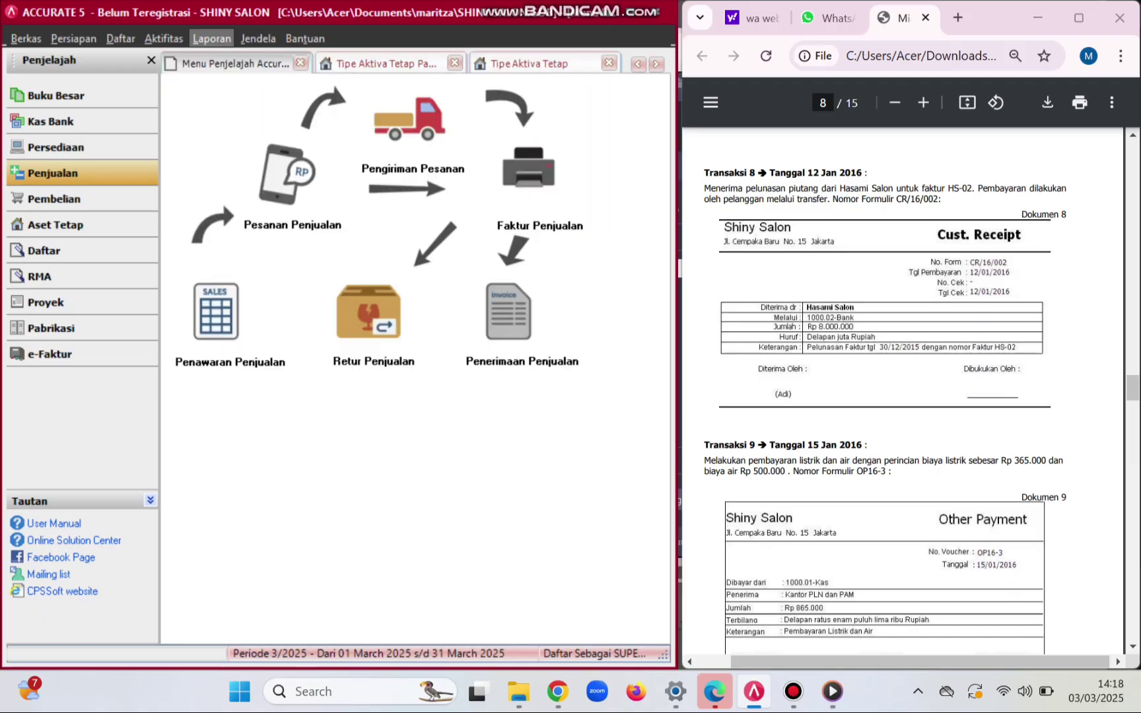
- Start a new Other Payment from Kas dated 15/01/2016
{"action": "scroll", "coordinate": [904, 389], "scroll_direction": "down", "scroll_amount": 4}
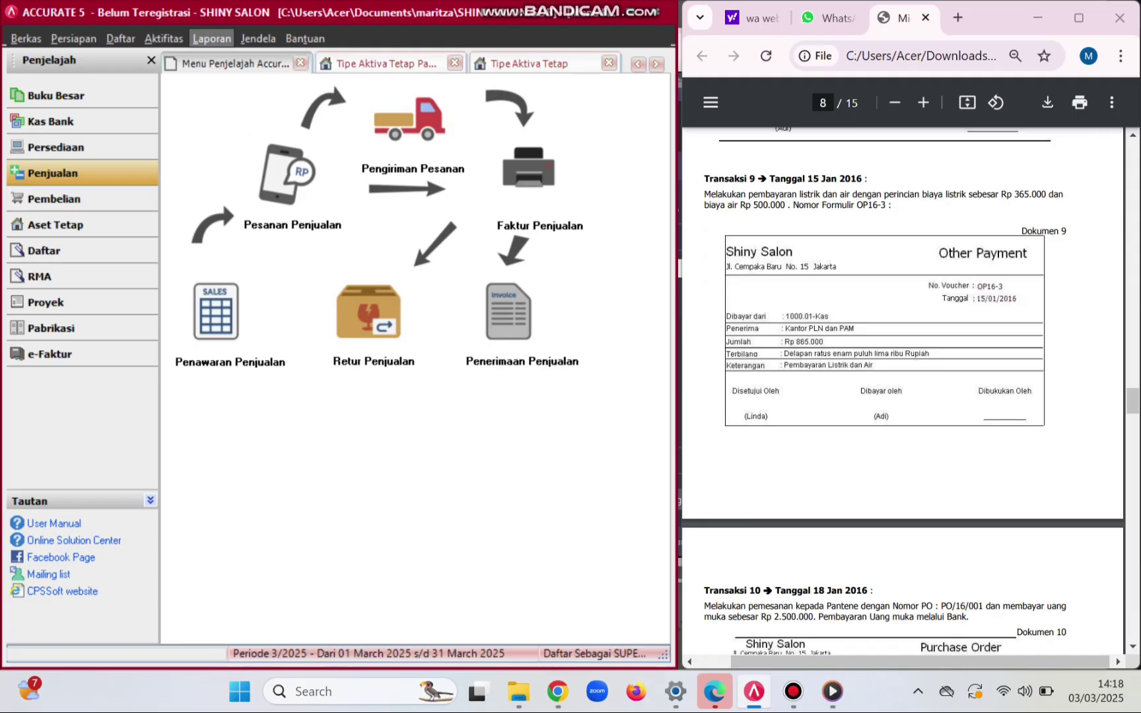
{"action": "left_click", "coordinate": [82, 121]}
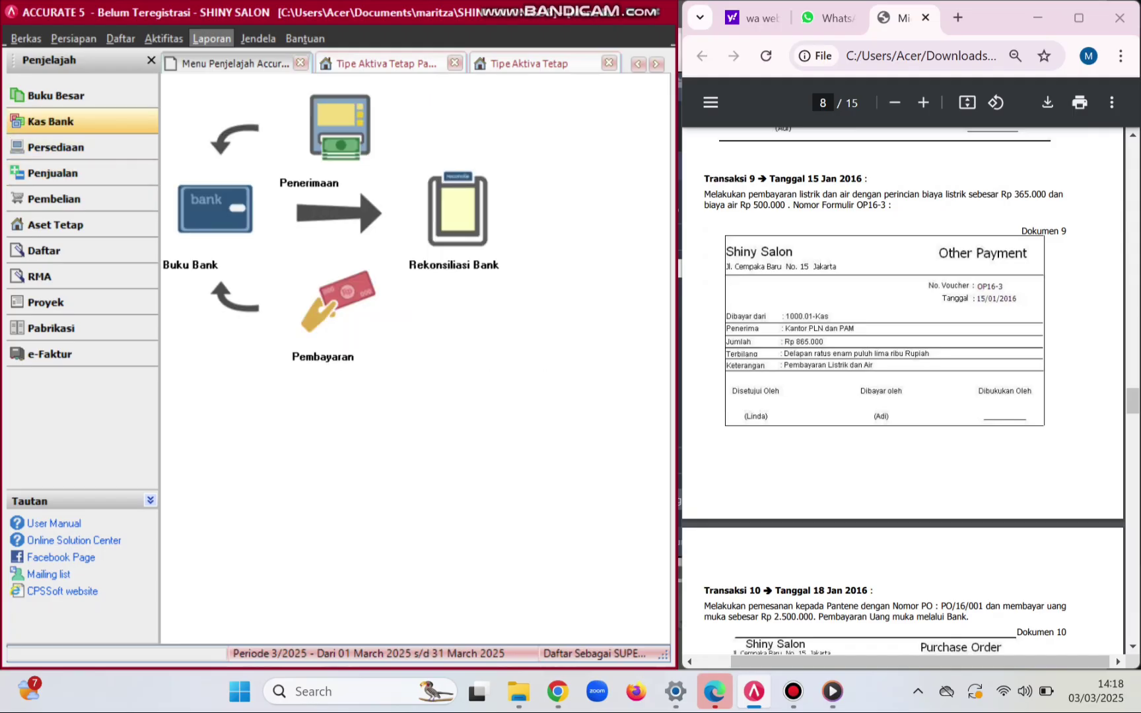
{"action": "left_click", "coordinate": [338, 304]}
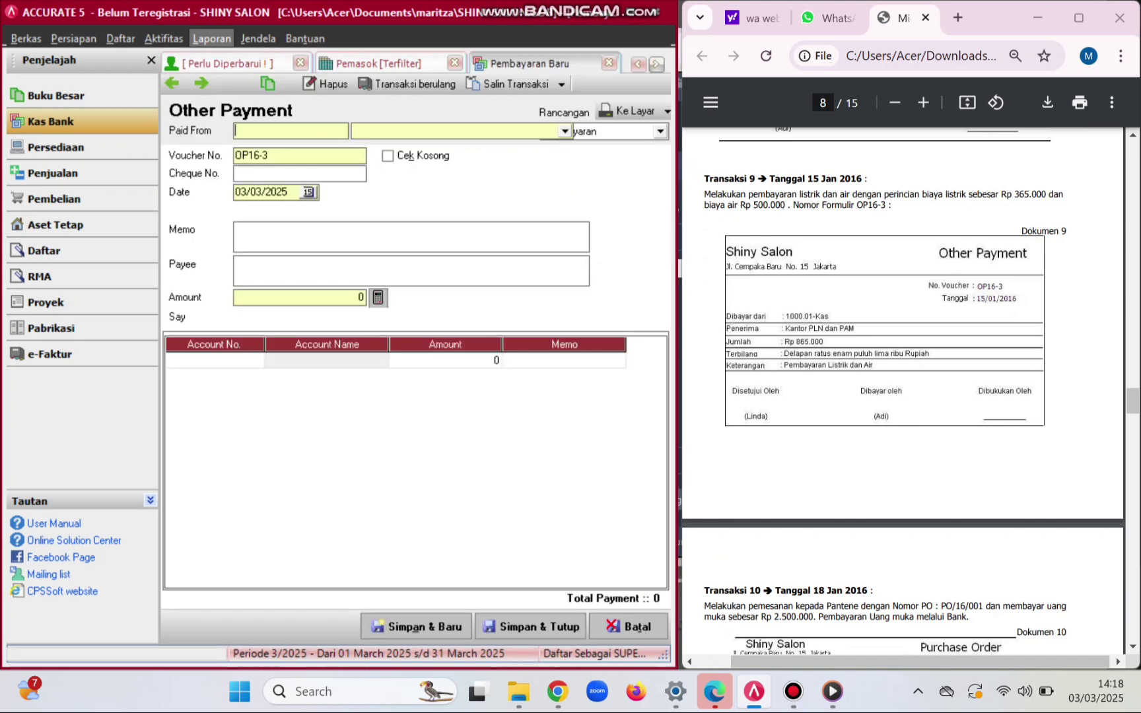
{"action": "left_click", "coordinate": [565, 131]}
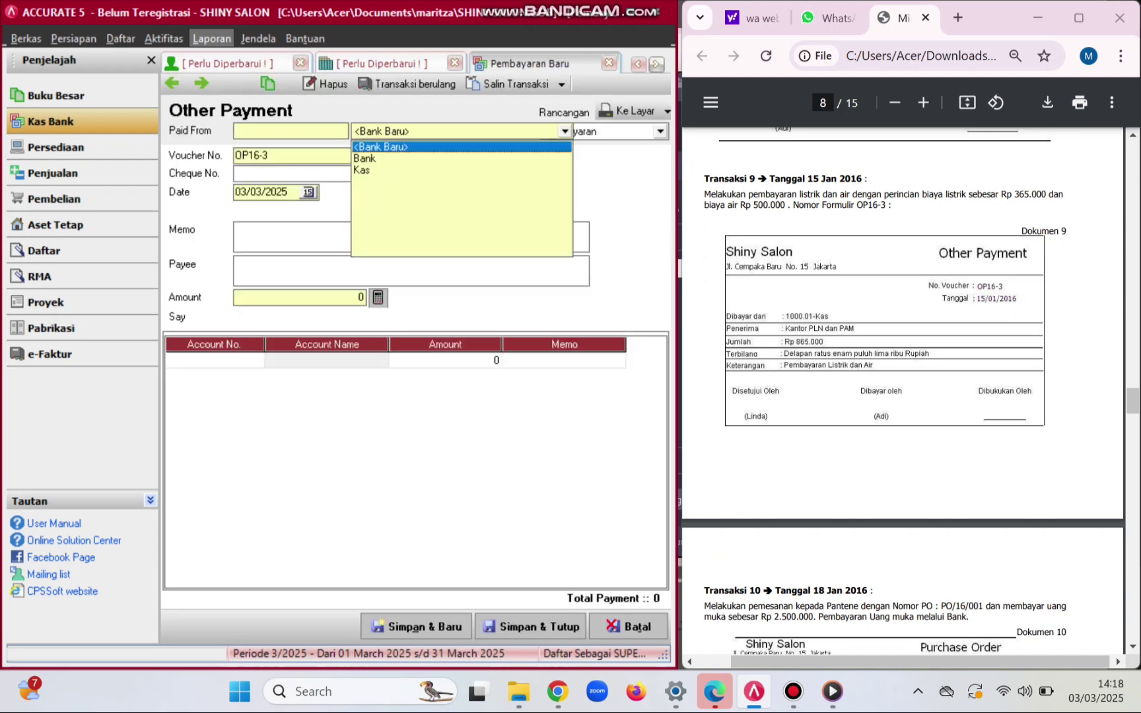
{"action": "key", "text": "Down"}
{"action": "key", "text": "Down"}
{"action": "key", "text": "Return"}
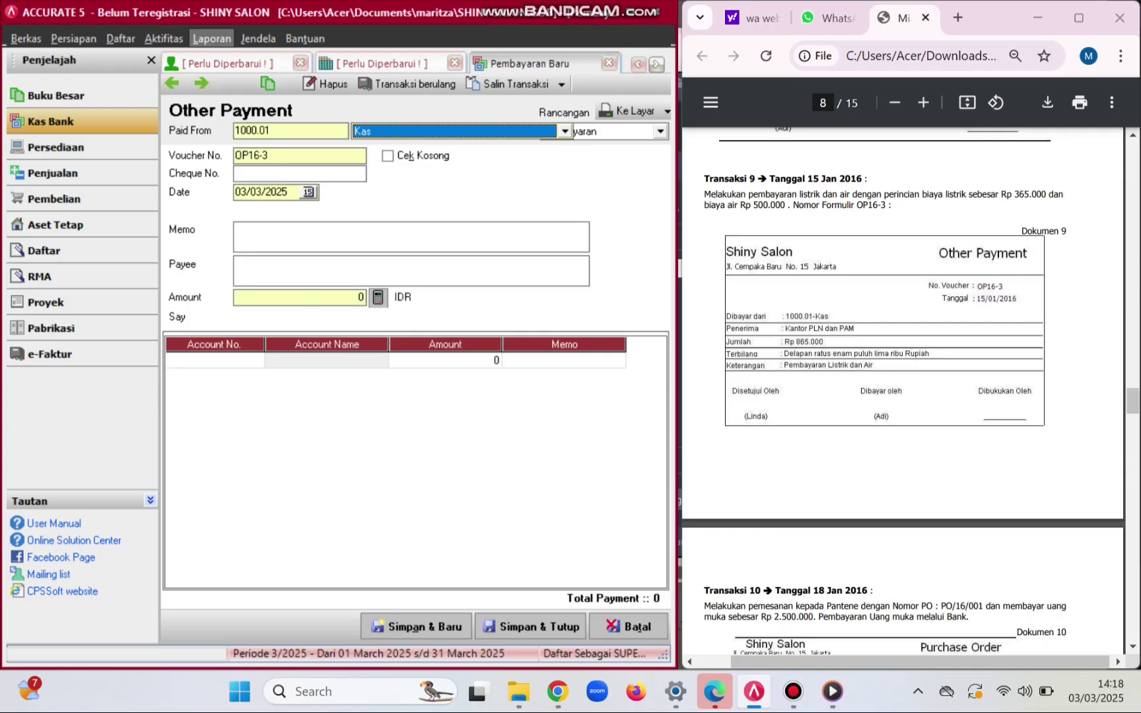
{"action": "left_click", "coordinate": [287, 191]}
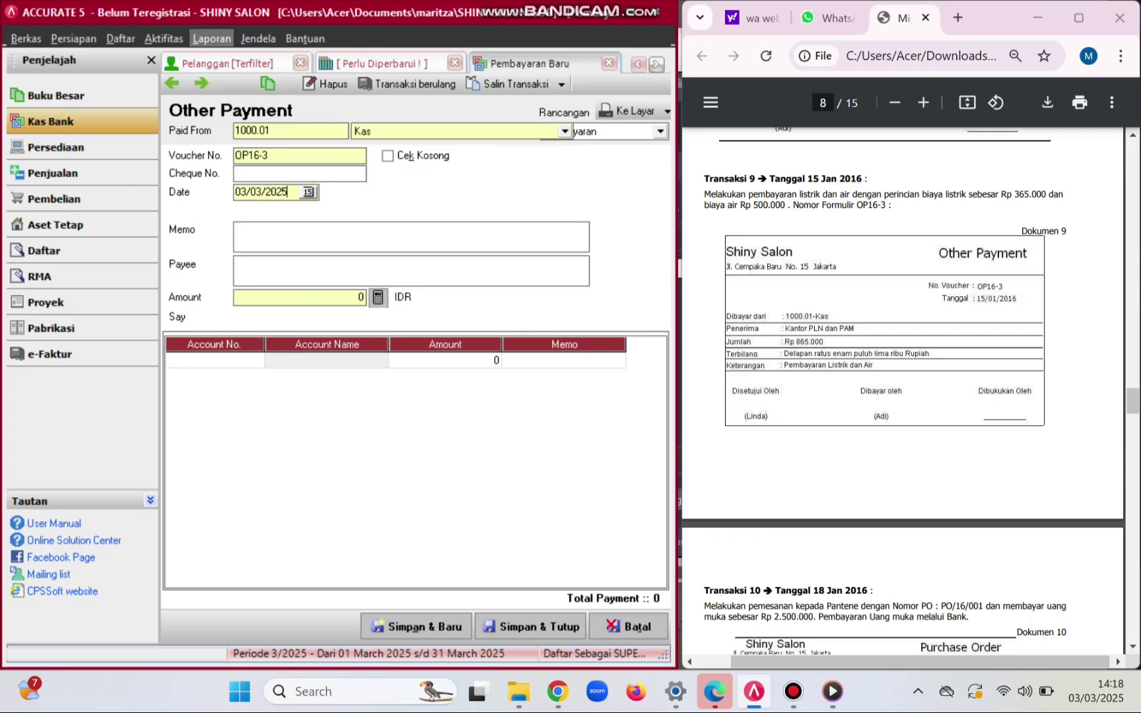
{"action": "key", "text": "BackSpace"}
{"action": "key", "text": "BackSpace"}
{"action": "key", "text": "BackSpace"}
{"action": "key", "text": "BackSpace"}
{"action": "key", "text": "BackSpace"}
{"action": "key", "text": "BackSpace"}
{"action": "key", "text": "BackSpace"}
{"action": "key", "text": "BackSpace"}
{"action": "type", "text": "15012016"}
- Enter the memo 'Pembayaran listrik dan air'
{"action": "left_click", "coordinate": [236, 229]}
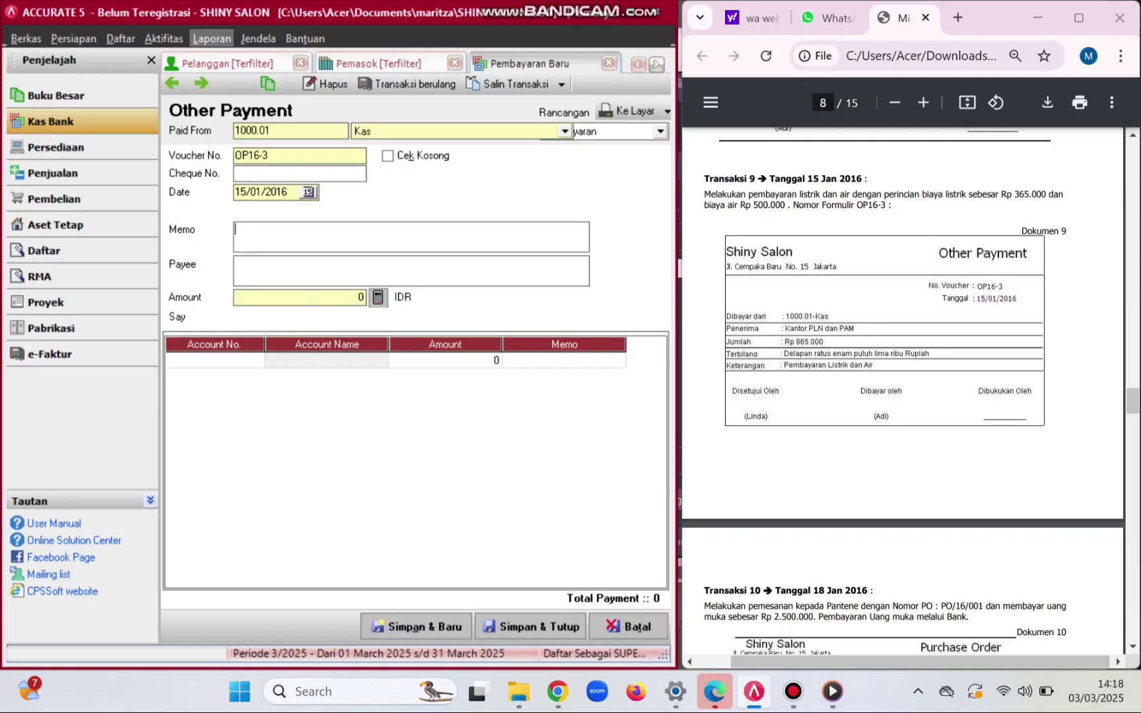
{"action": "key", "text": "Caps_Lock"}
{"action": "type", "text": "P"}
{"action": "key", "text": "Caps_Lock"}
{"action": "type", "text": "embayaran lis"}
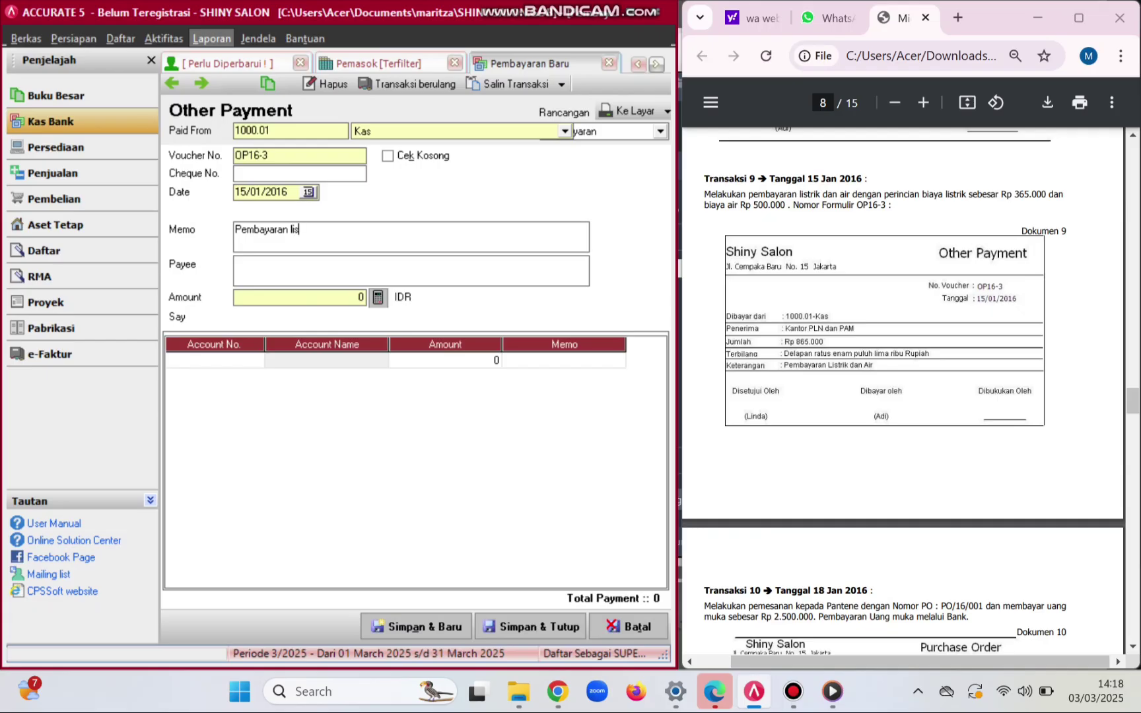
{"action": "type", "text": "trik dan air"}
- Enter the payee 'Kantor PLN dan PAM'
{"action": "left_click", "coordinate": [236, 264]}
{"action": "key", "text": "Caps_Lock"}
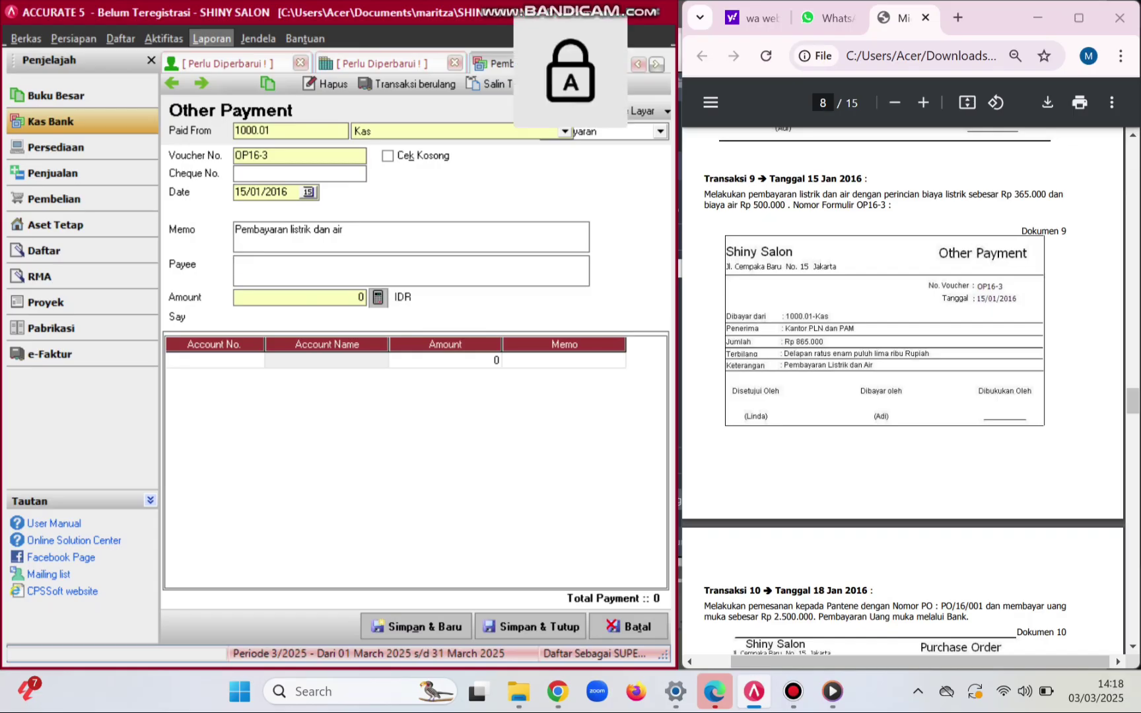
{"action": "type", "text": "K"}
{"action": "key", "text": "Caps_Lock"}
{"action": "type", "text": "anto r"}
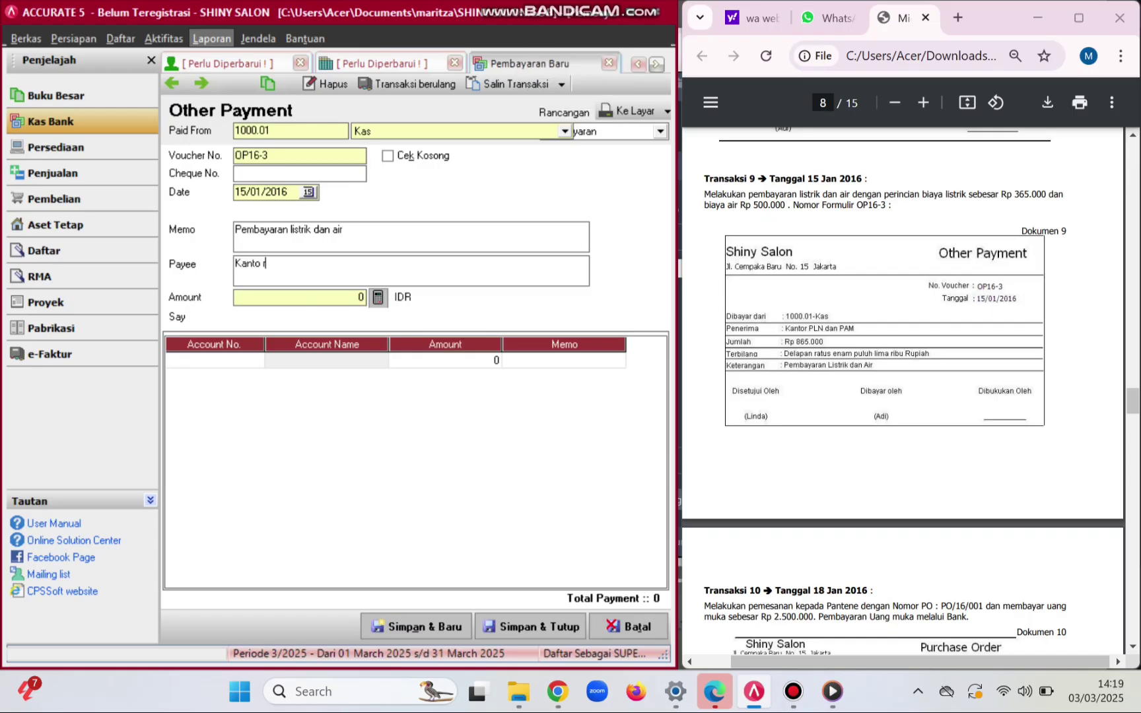
{"action": "key", "text": "BackSpace"}
{"action": "key", "text": "BackSpace"}
{"action": "type", "text": "r"}
{"action": "key", "text": "Caps_Lock"}
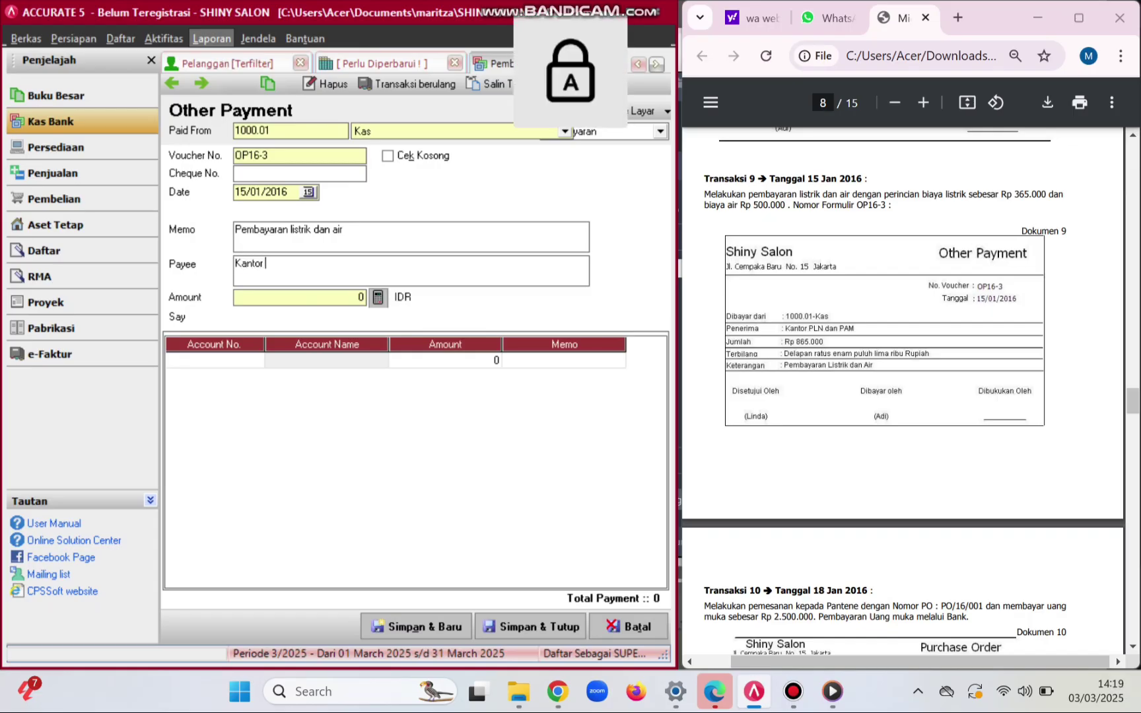
{"action": "type", "text": "PLN"}
{"action": "key", "text": "Caps_Lock"}
{"action": "type", "text": "dan"}
{"action": "key", "text": "Caps_Lock"}
{"action": "type", "text": "PAM"}
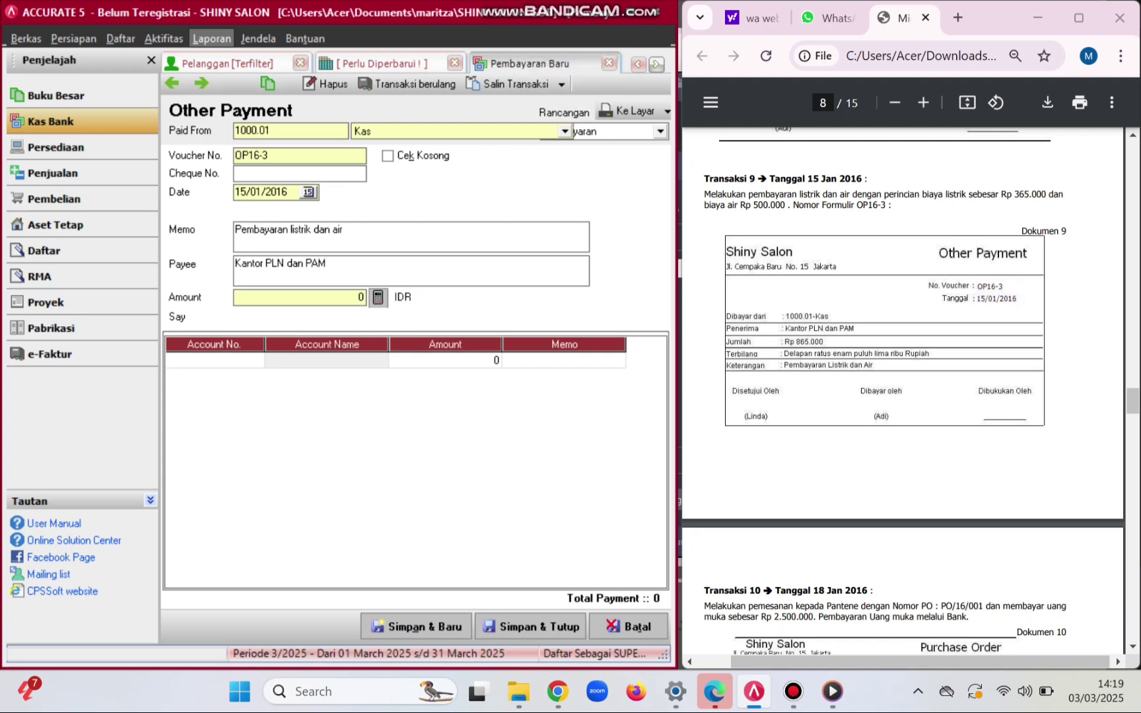
{"action": "left_click", "coordinate": [215, 360]}
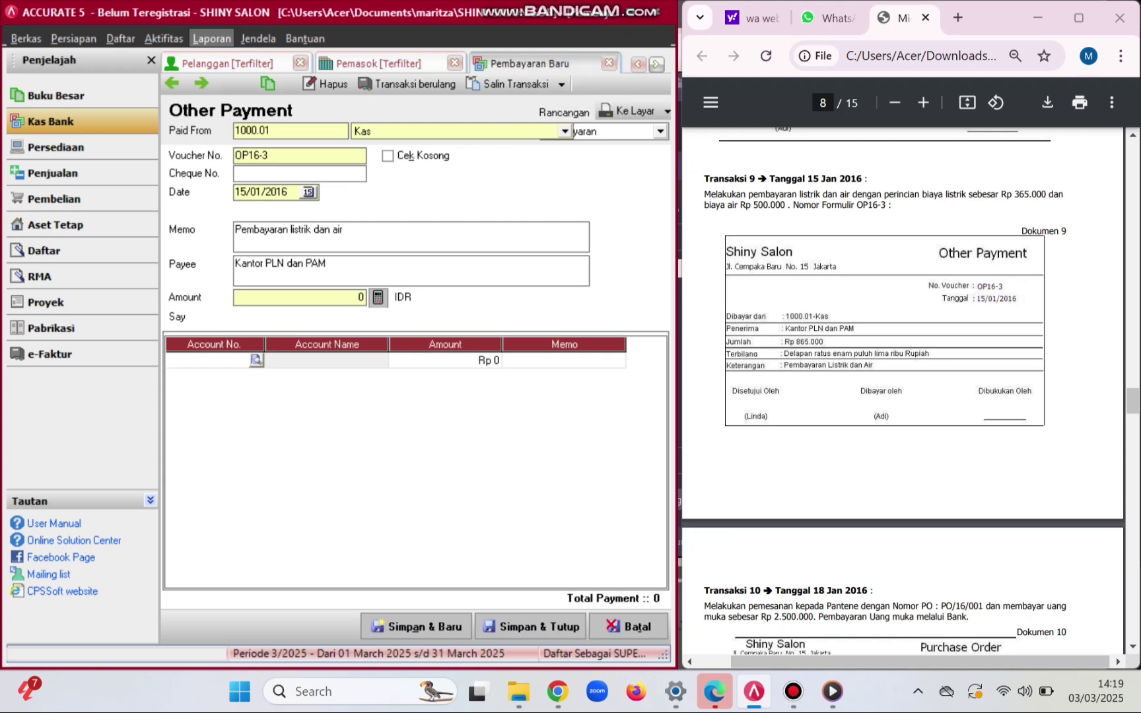
- Add expense line 6203.01 Biaya Listrik for 365.000
{"action": "left_click", "coordinate": [257, 359]}
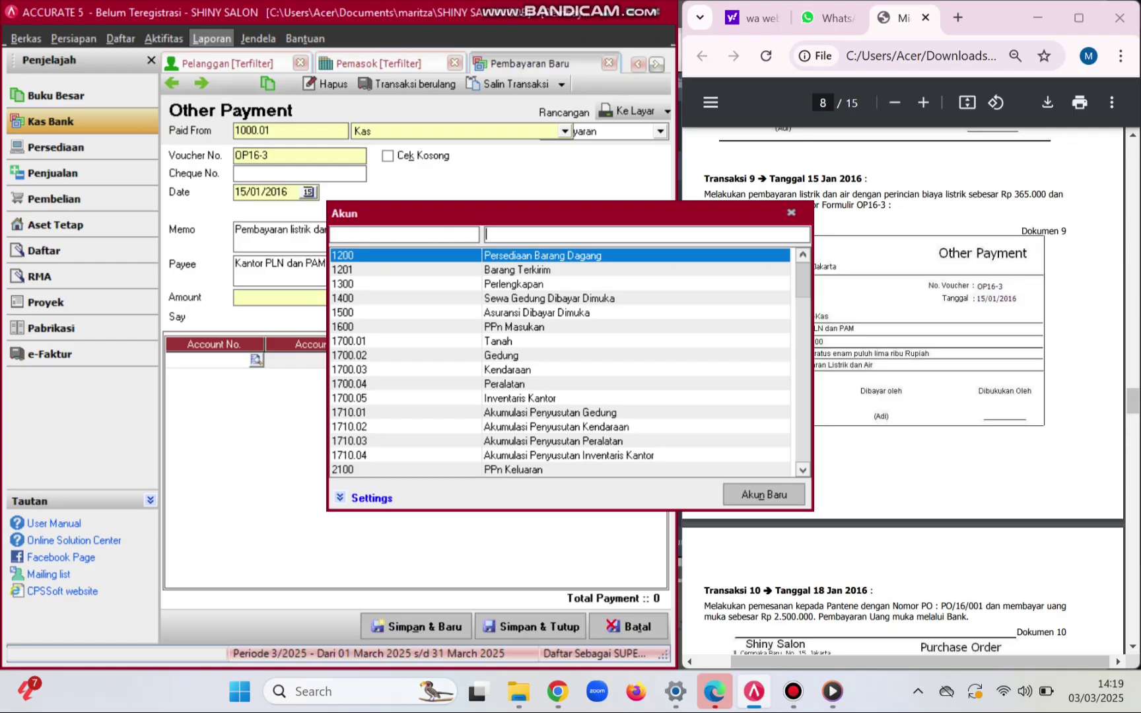
{"action": "type", "text": "LI"}
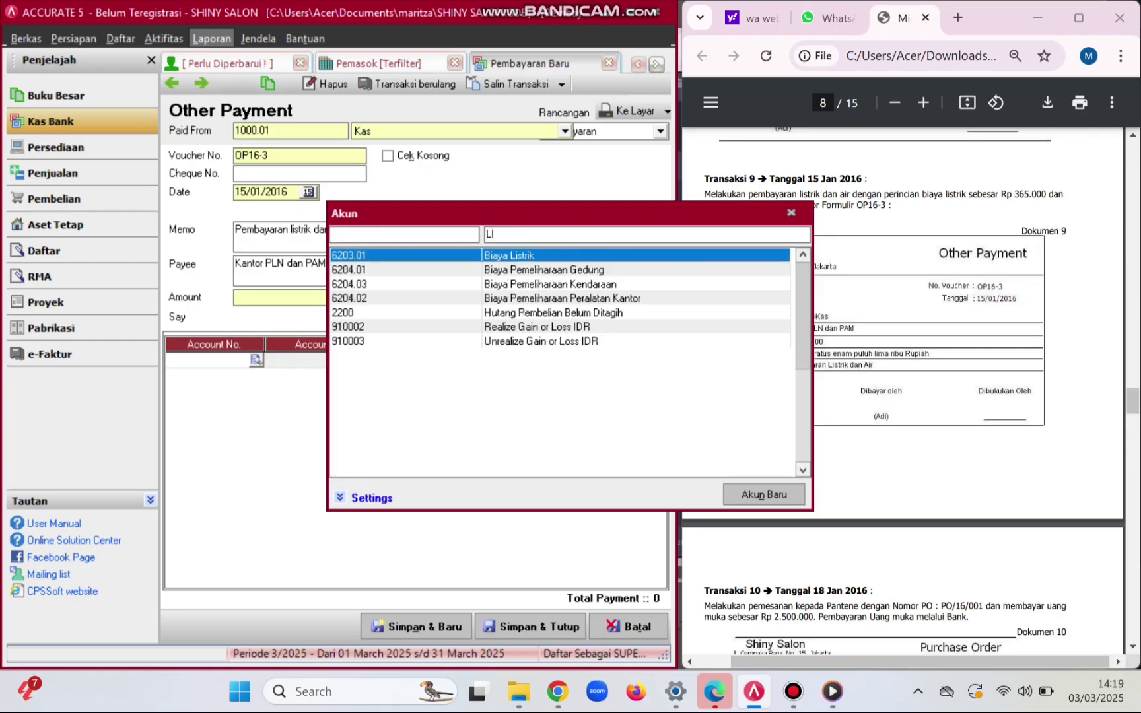
{"action": "key", "text": "Return"}
{"action": "key", "text": "Tab"}
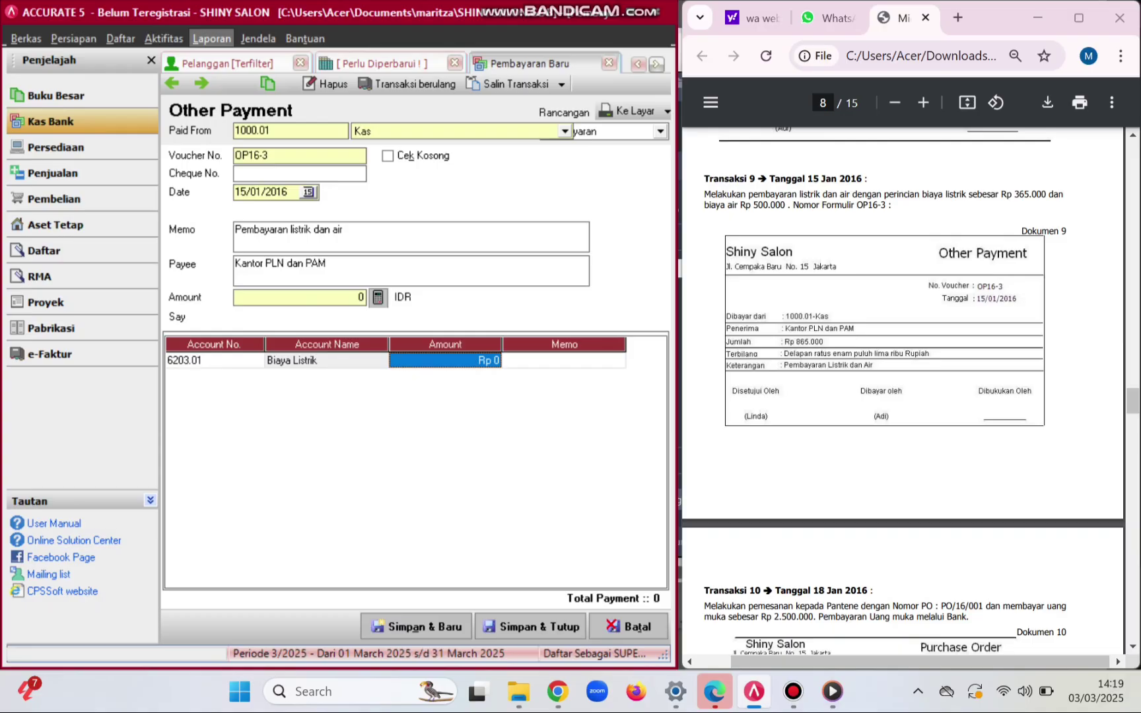
{"action": "type", "text": "3"}
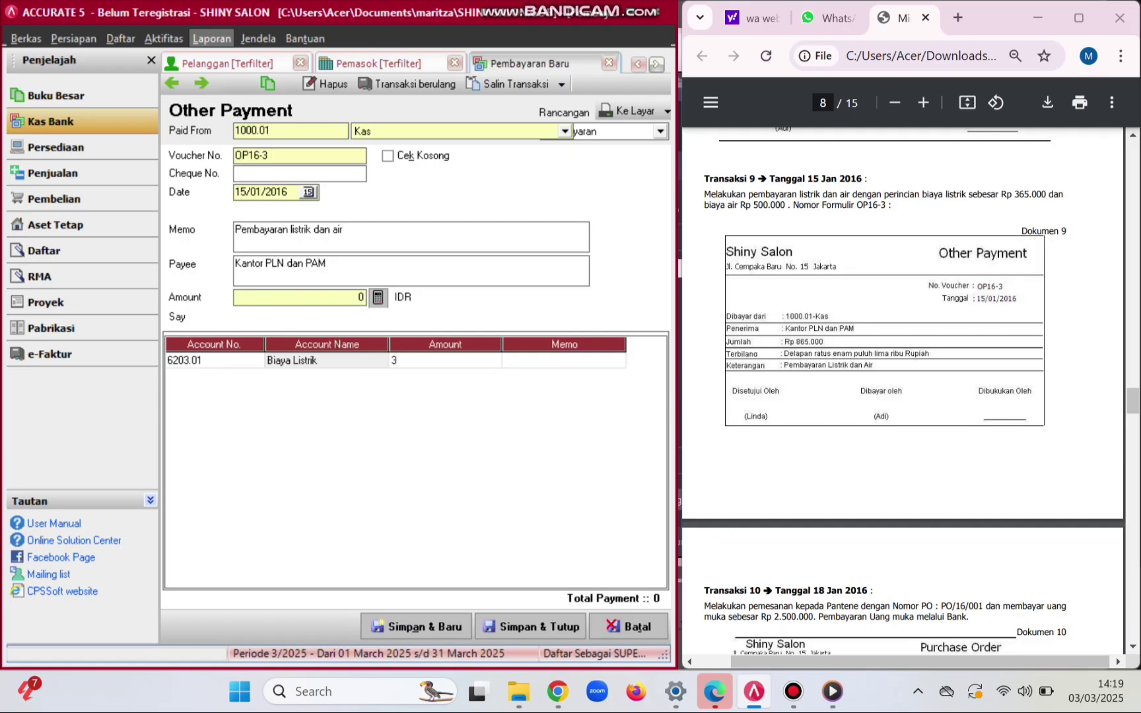
{"action": "type", "text": "65000"}
{"action": "key", "text": "Return"}
{"action": "key", "text": "Tab"}
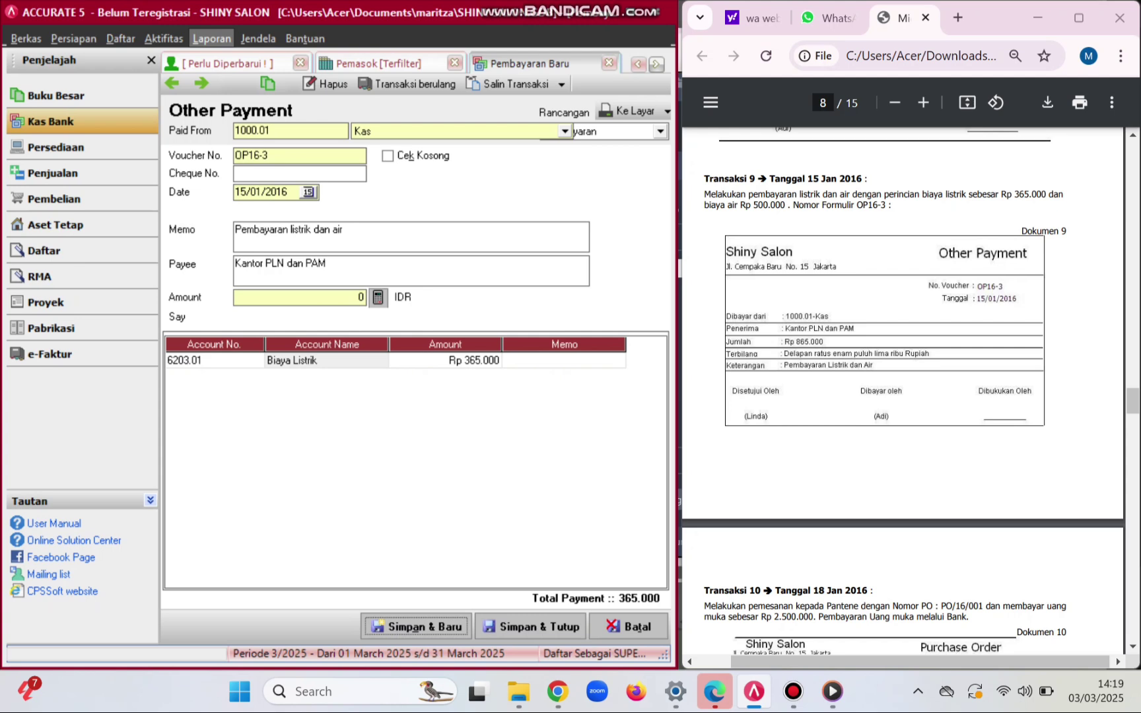
{"action": "left_click", "coordinate": [445, 361]}
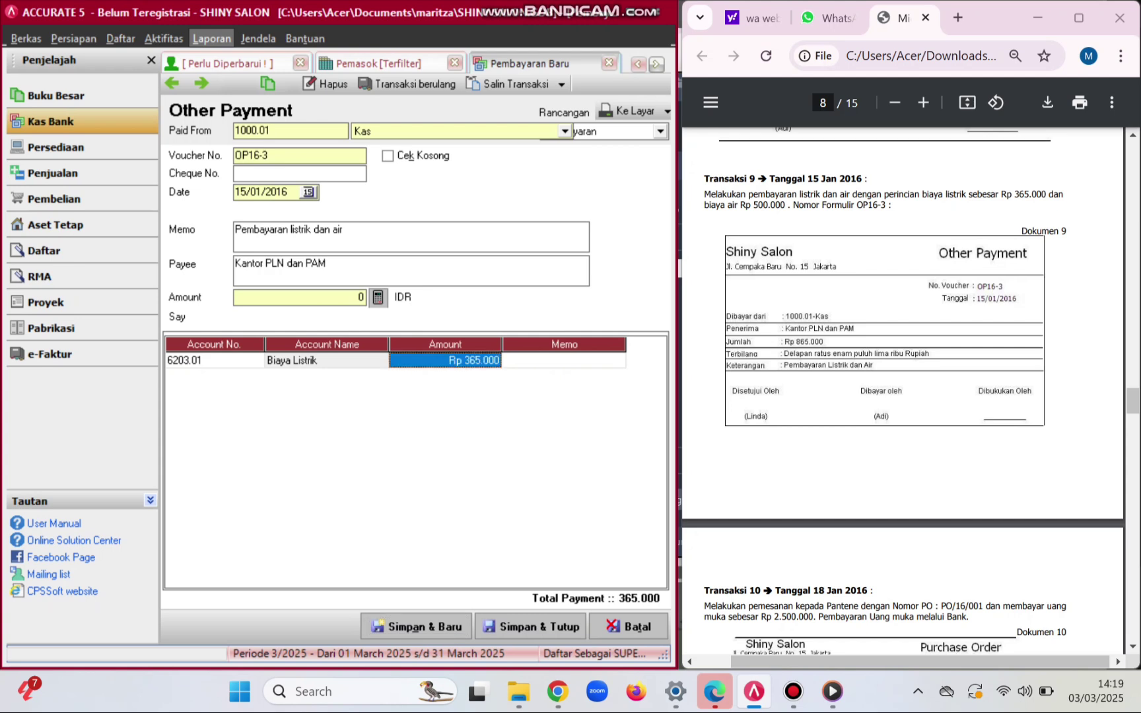
{"action": "key", "text": "Tab"}
{"action": "key", "text": "Tab"}
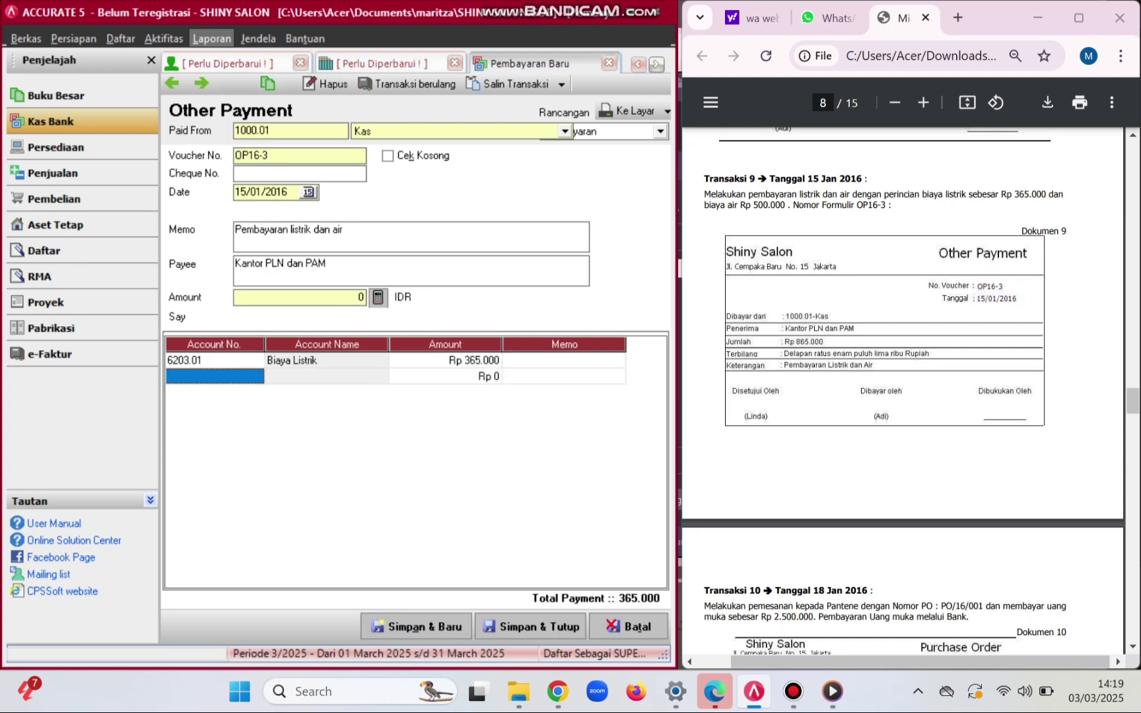
- Add expense line 6203.02 Biaya PAM for 500.000, bringing the total to 865.000
{"action": "left_click", "coordinate": [248, 377]}
{"action": "left_click", "coordinate": [256, 376]}
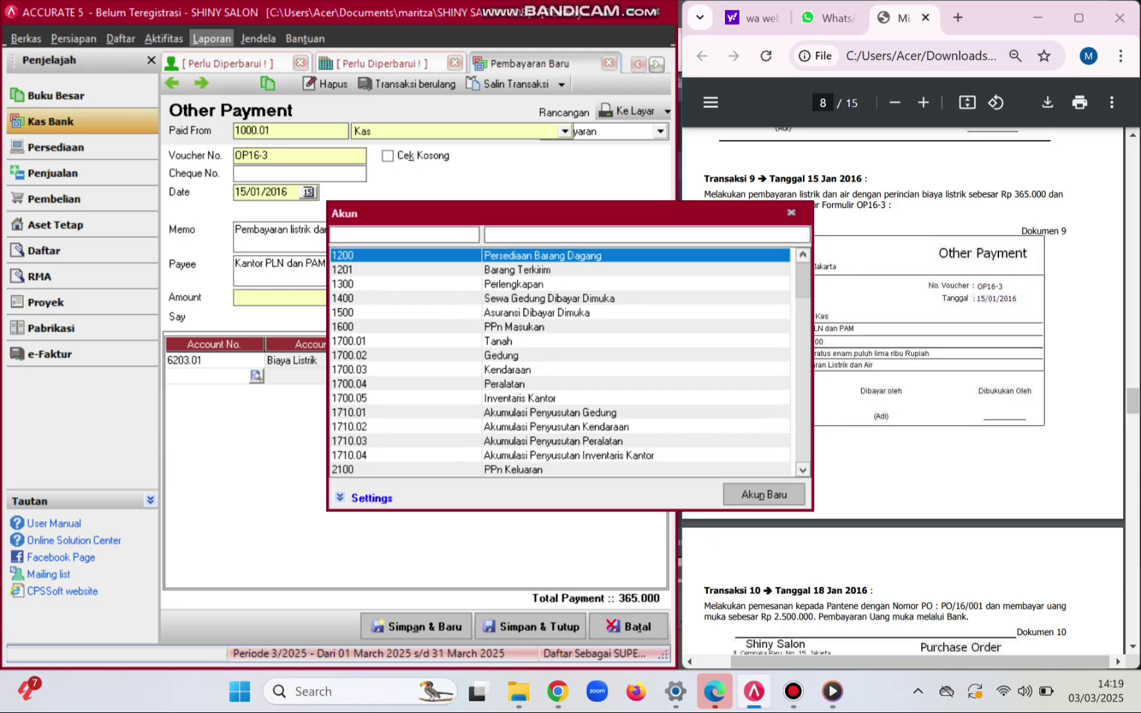
{"action": "left_click", "coordinate": [528, 234]}
{"action": "type", "text": "AI"}
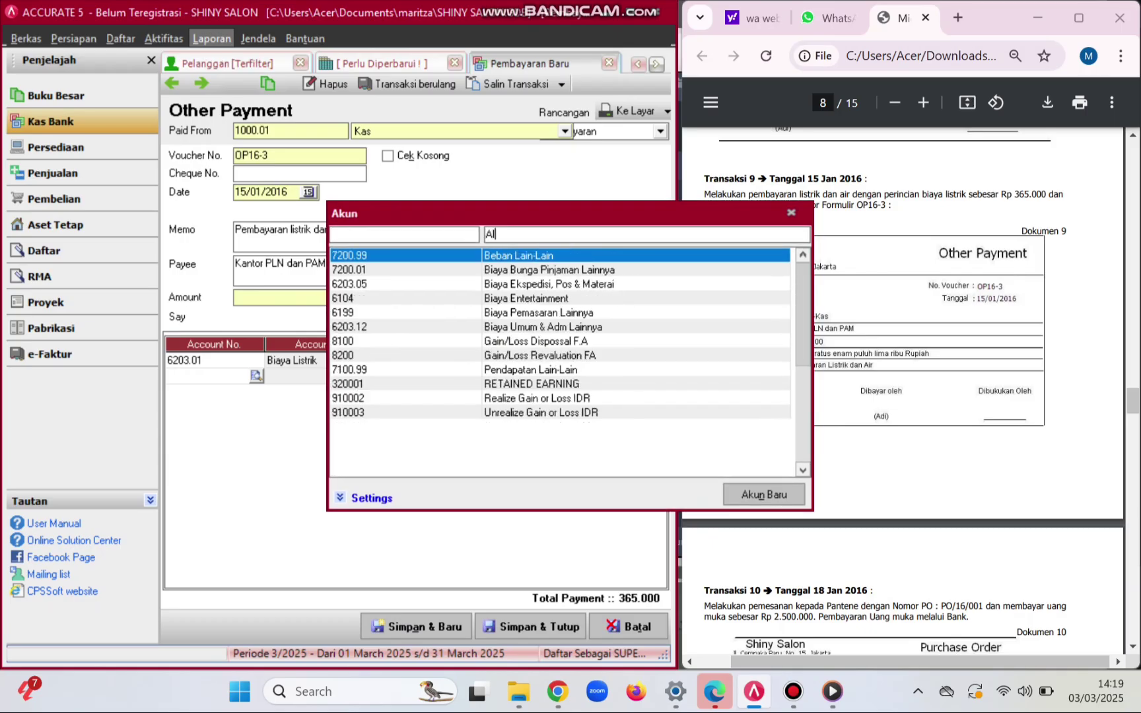
{"action": "key", "text": "BackSpace"}
{"action": "type", "text": "I"}
{"action": "key", "text": "BackSpace"}
{"action": "key", "text": "BackSpace"}
{"action": "type", "text": "P"}
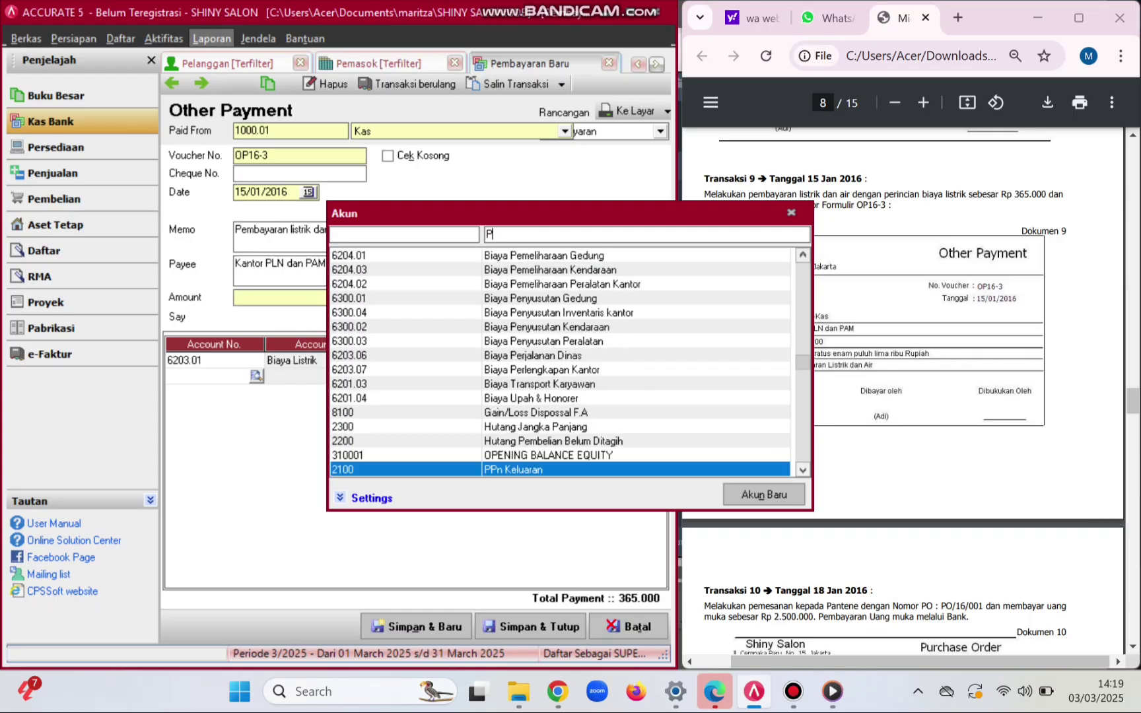
{"action": "type", "text": "AM"}
{"action": "key", "text": "Return"}
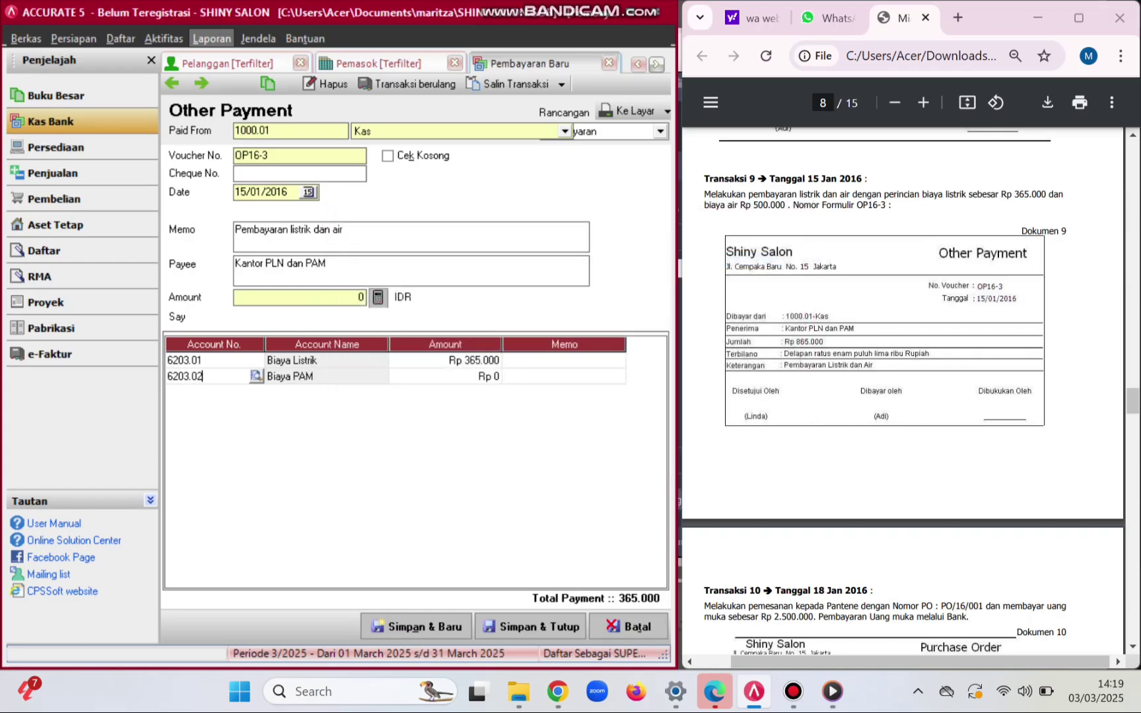
{"action": "key", "text": "Tab"}
{"action": "type", "text": "500000"}
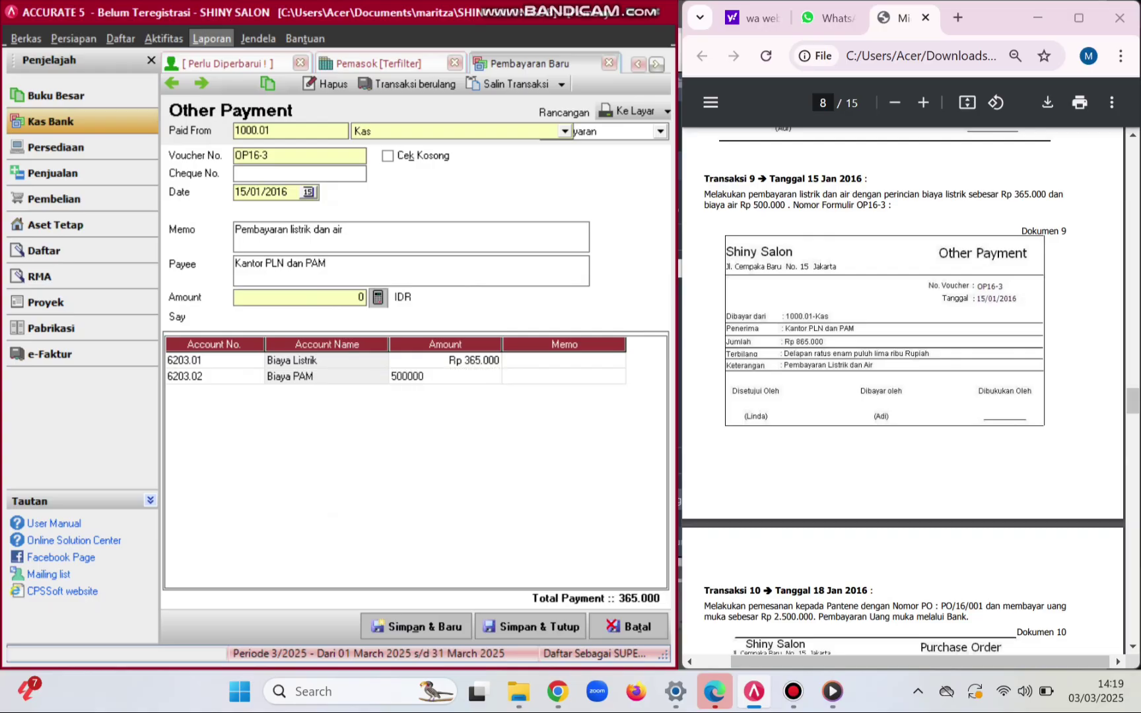
{"action": "key", "text": "Tab"}
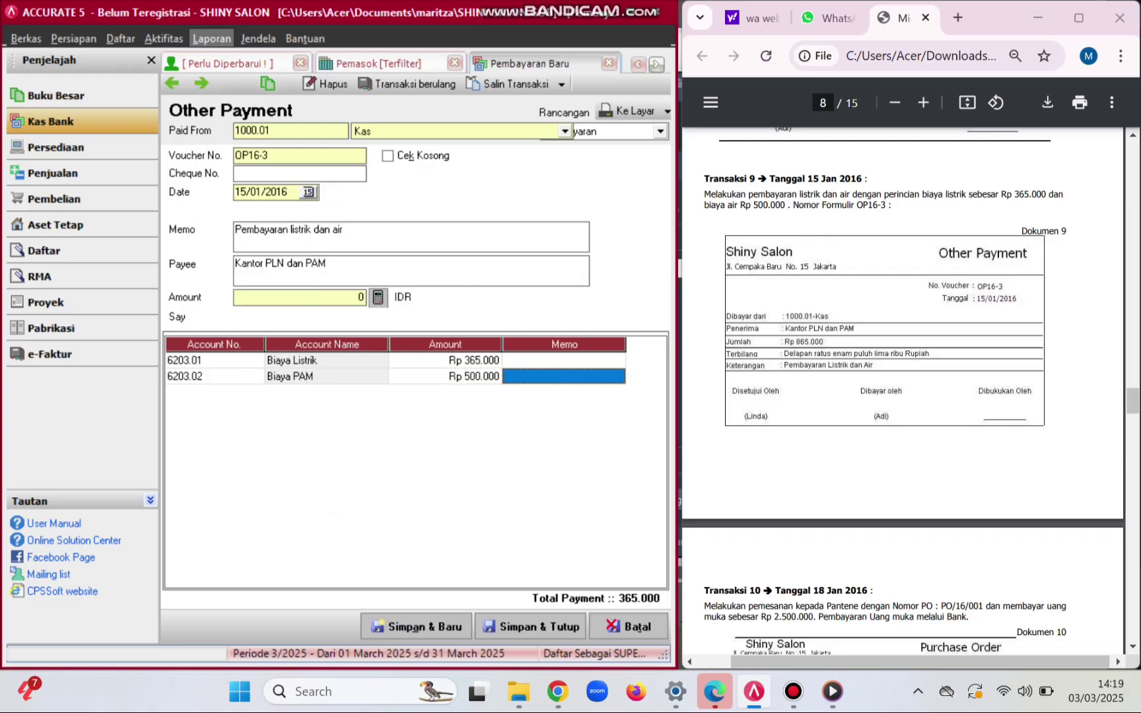
{"action": "key", "text": "Tab"}
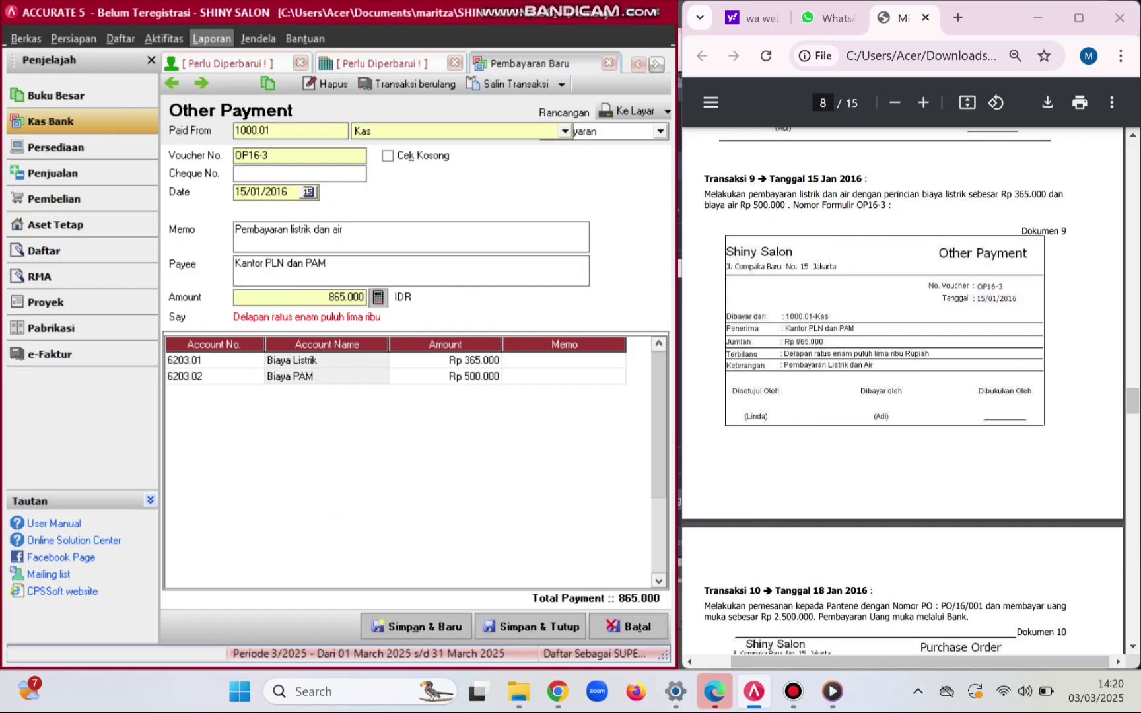
- Save and close payment OP16-3
{"action": "left_click", "coordinate": [531, 626]}
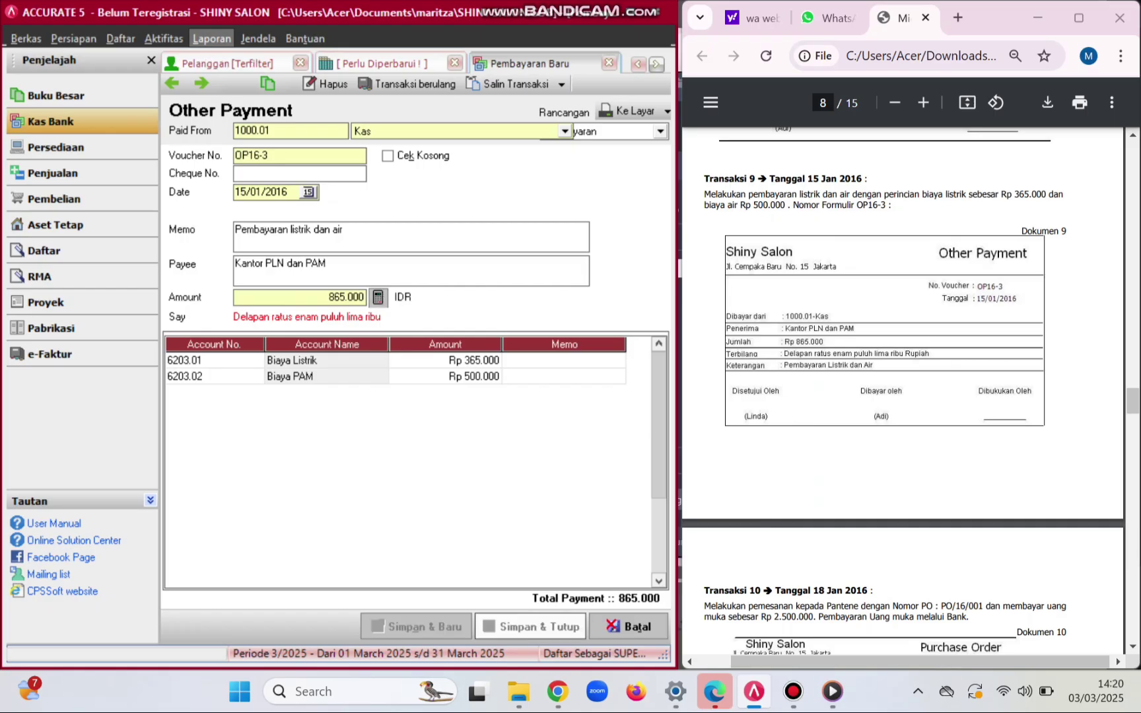
{"action": "scroll", "coordinate": [902, 390], "scroll_direction": "down", "scroll_amount": 4}
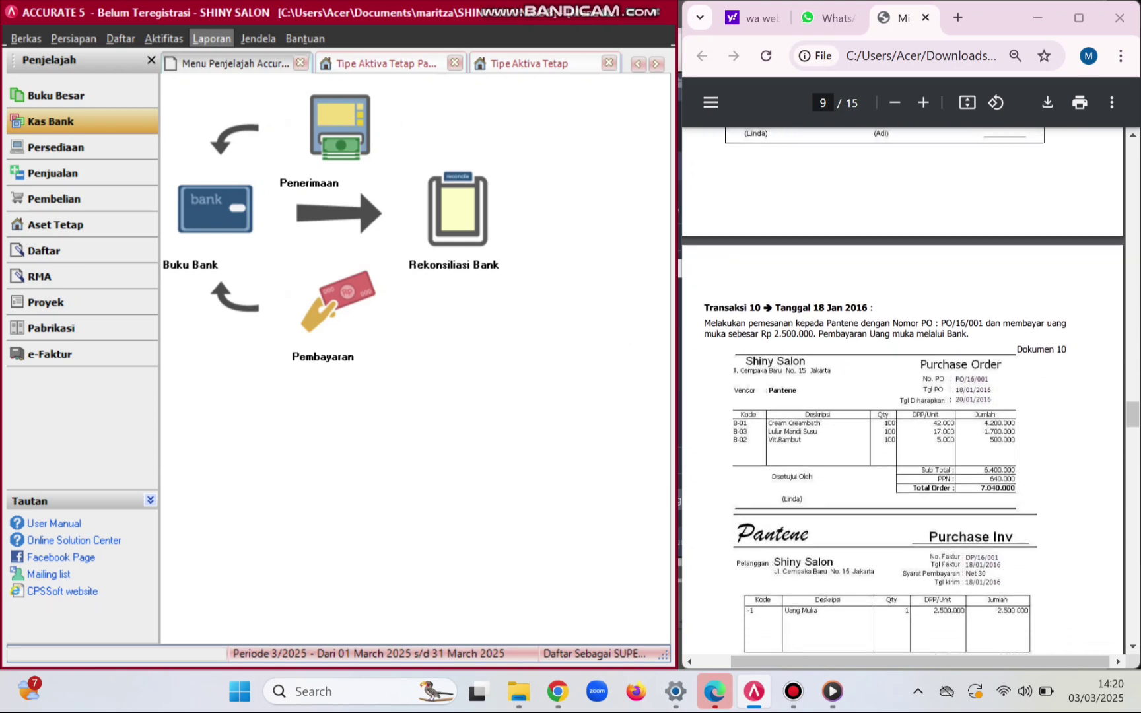
{"action": "left_click", "coordinate": [72, 198]}
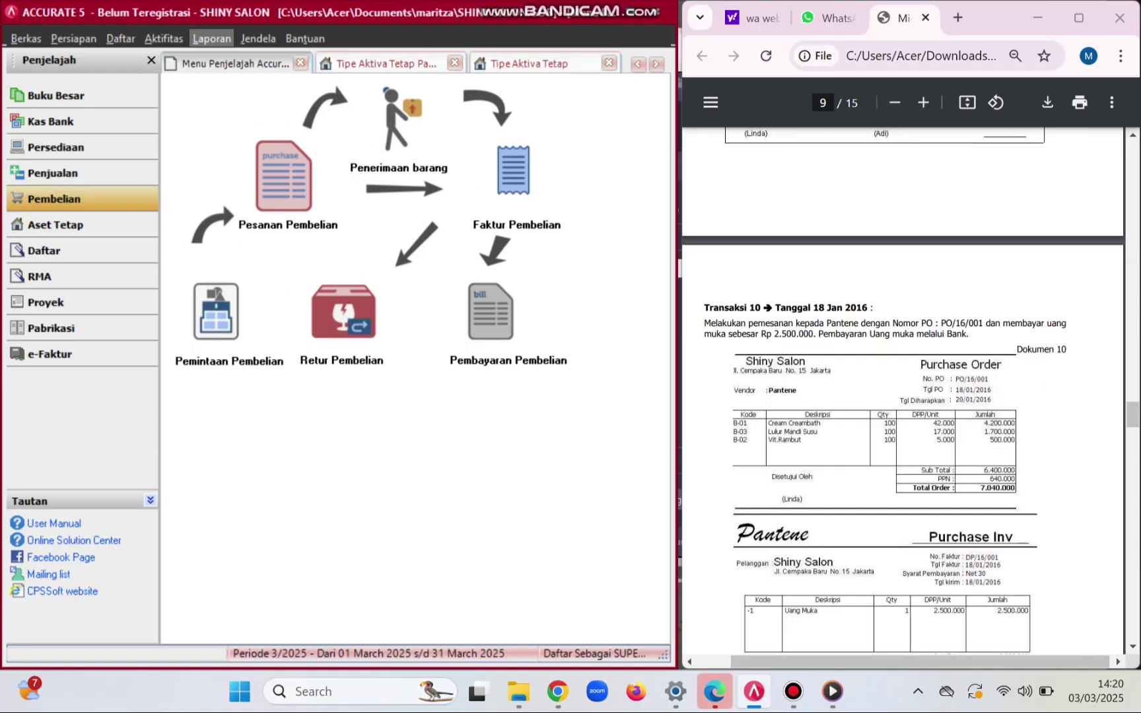
- Start a new purchase order for vendor Pantene
{"action": "left_click", "coordinate": [284, 175]}
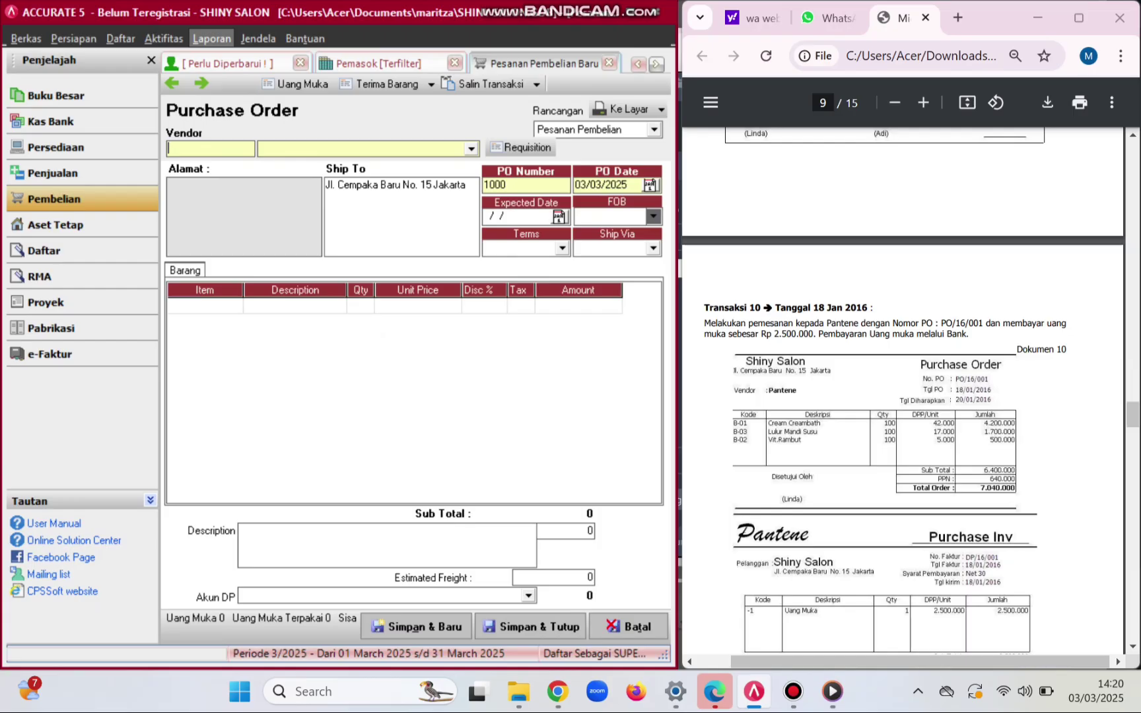
{"action": "left_click", "coordinate": [472, 150]}
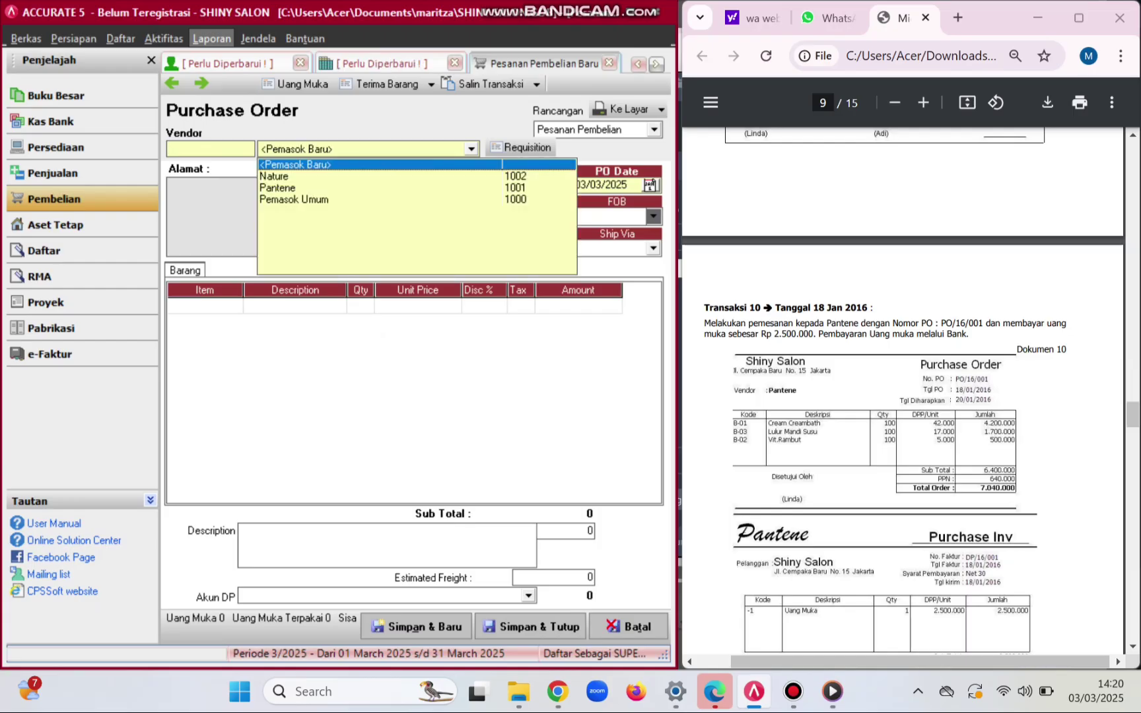
{"action": "left_click", "coordinate": [277, 189]}
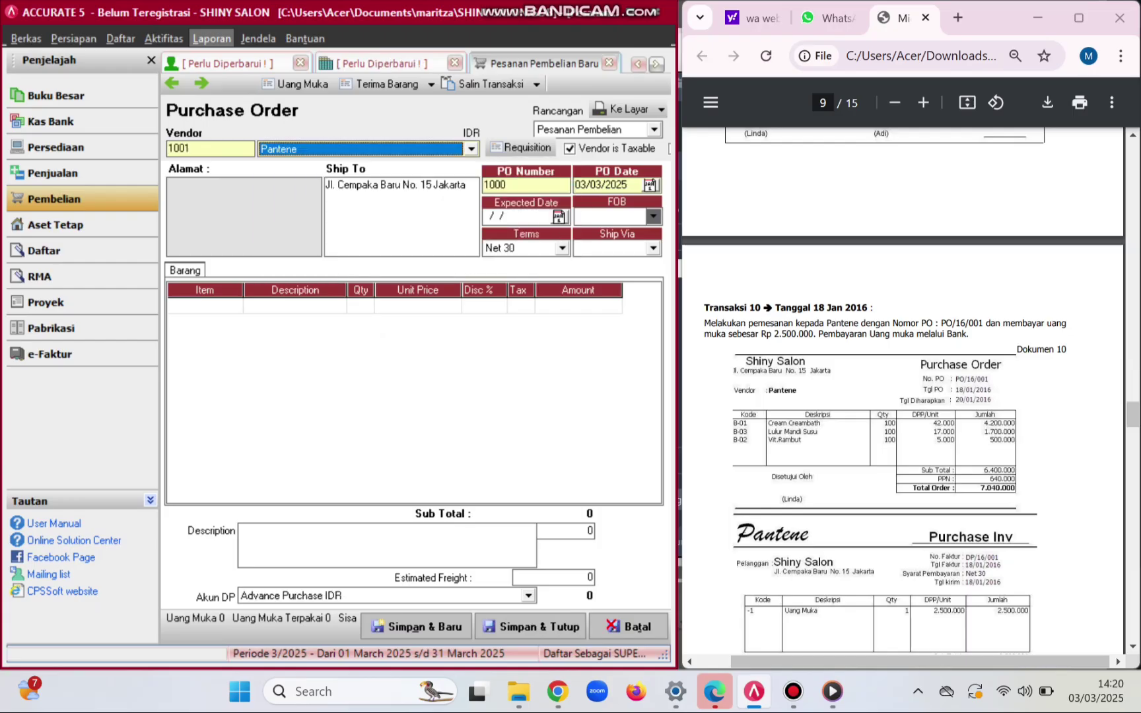
{"action": "scroll", "coordinate": [902, 397], "scroll_direction": "down", "scroll_amount": 2}
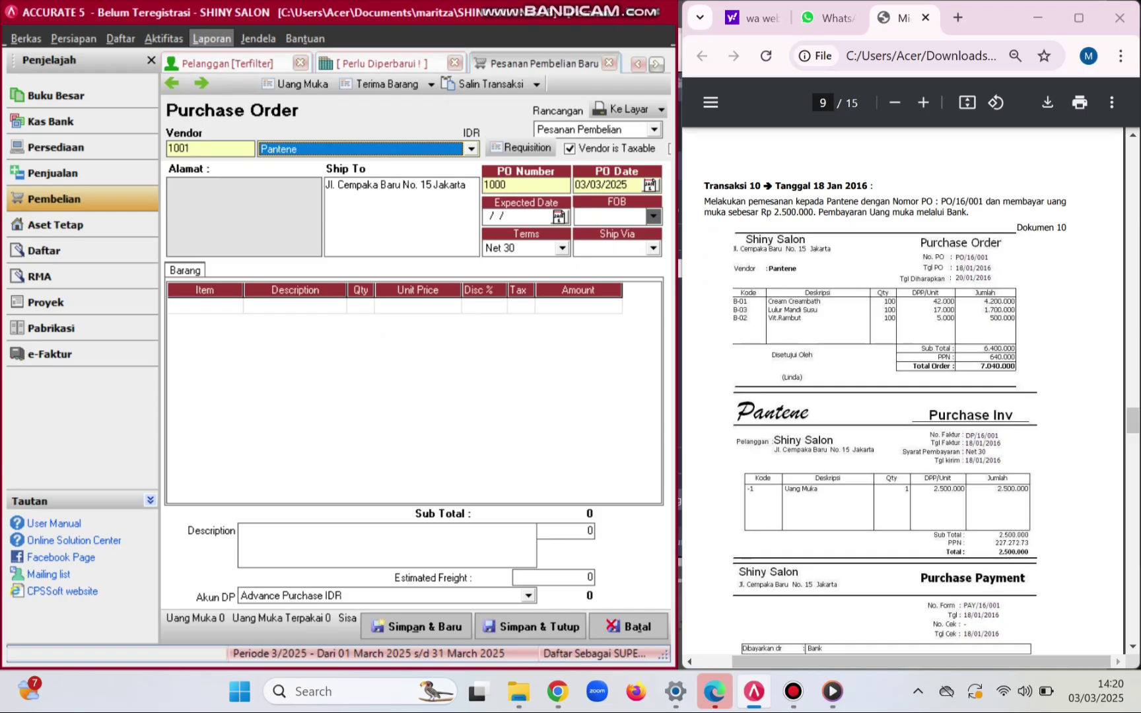
- Set PO number PO/16/001, PO date 18/01/2016 and expected date 20/01/2016
{"action": "left_click", "coordinate": [516, 186]}
{"action": "key", "text": "BackSpace"}
{"action": "key", "text": "BackSpace"}
{"action": "key", "text": "BackSpace"}
{"action": "key", "text": "BackSpace"}
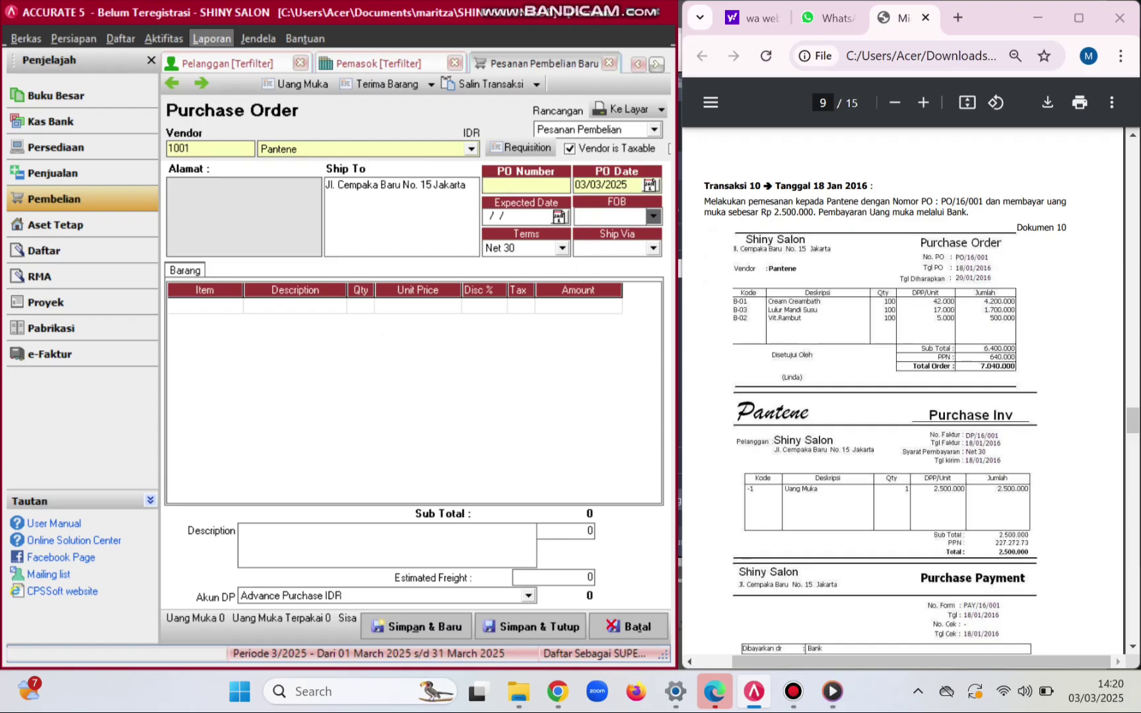
{"action": "type", "text": "PO/16/001"}
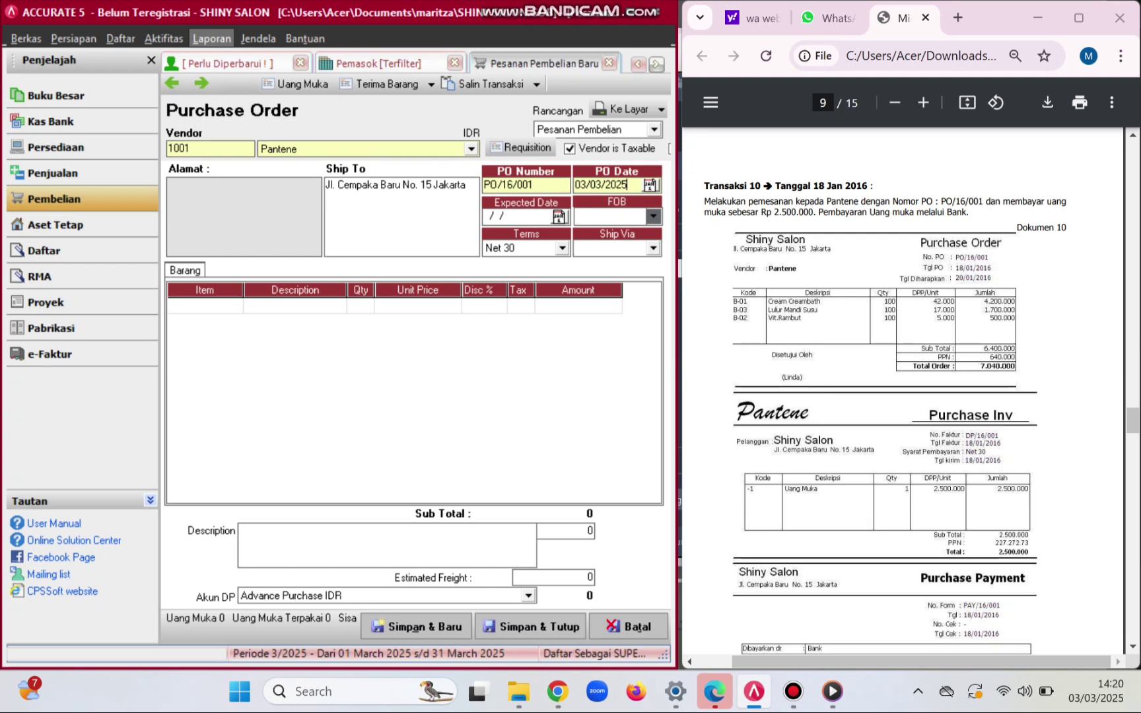
{"action": "key", "text": "Tab"}
{"action": "key", "text": "BackSpace"}
{"action": "key", "text": "BackSpace"}
{"action": "key", "text": "BackSpace"}
{"action": "key", "text": "BackSpace"}
{"action": "key", "text": "BackSpace"}
{"action": "key", "text": "BackSpace"}
{"action": "key", "text": "BackSpace"}
{"action": "key", "text": "BackSpace"}
{"action": "type", "text": "18012016"}
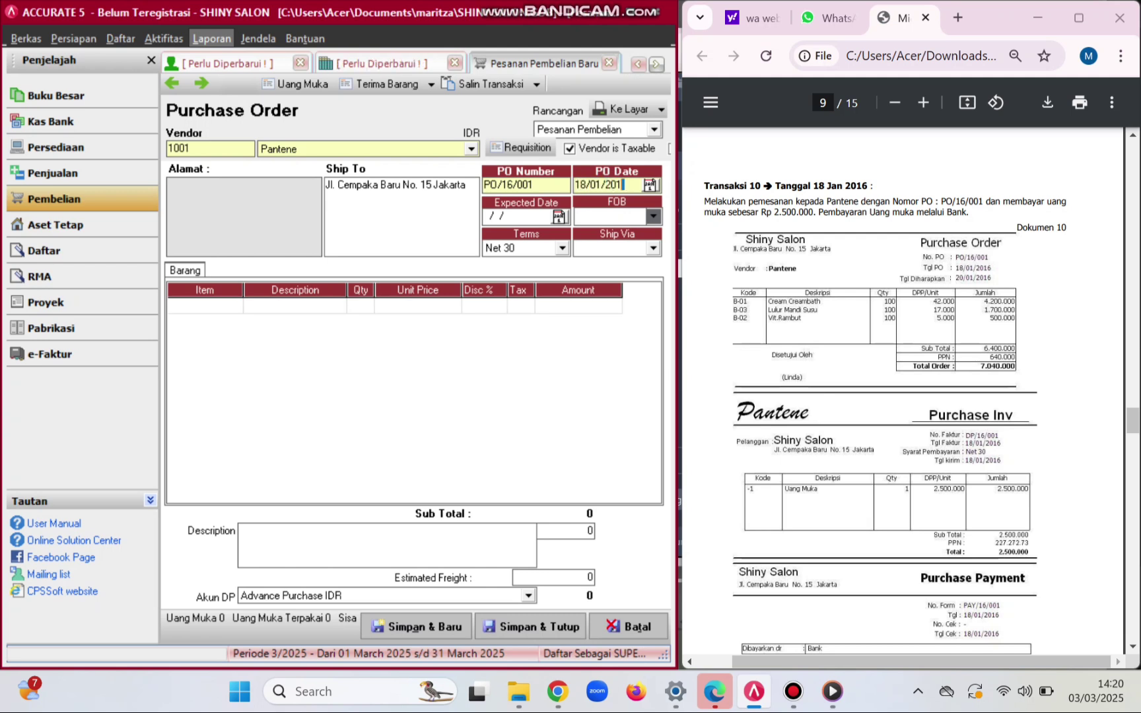
{"action": "key", "text": "Tab"}
{"action": "type", "text": "200120"}
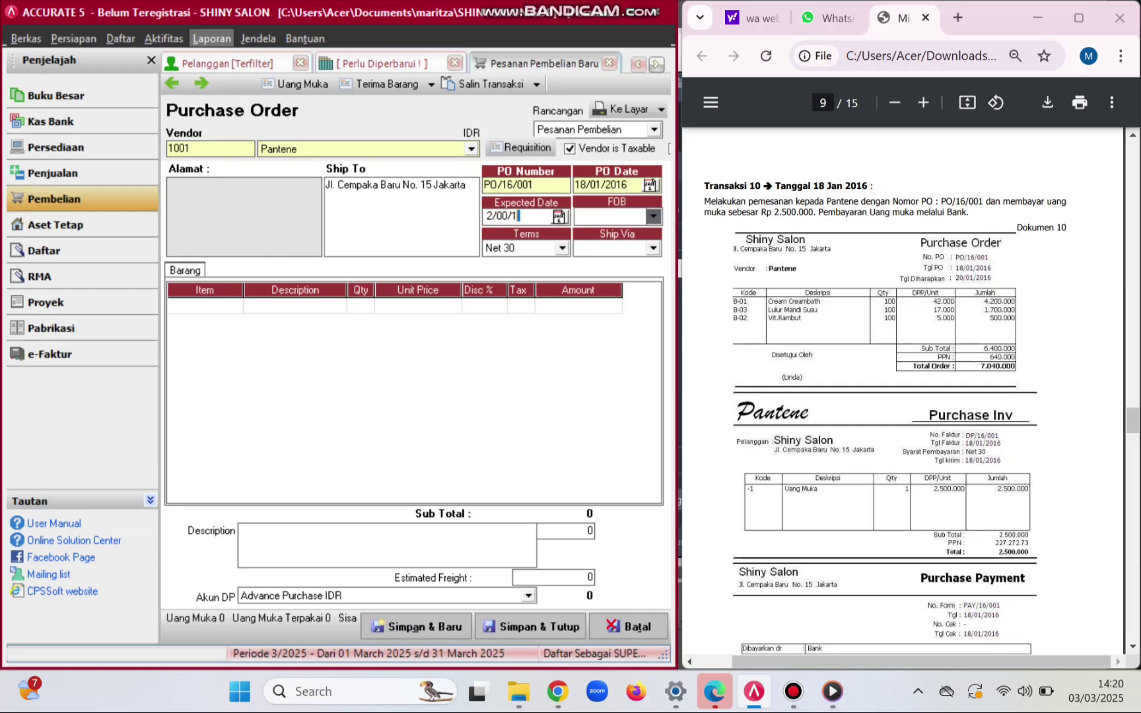
{"action": "key", "text": "BackSpace"}
{"action": "key", "text": "BackSpace"}
{"action": "key", "text": "BackSpace"}
{"action": "key", "text": "BackSpace"}
{"action": "key", "text": "BackSpace"}
{"action": "key", "text": "BackSpace"}
{"action": "type", "text": "20/01/2016"}
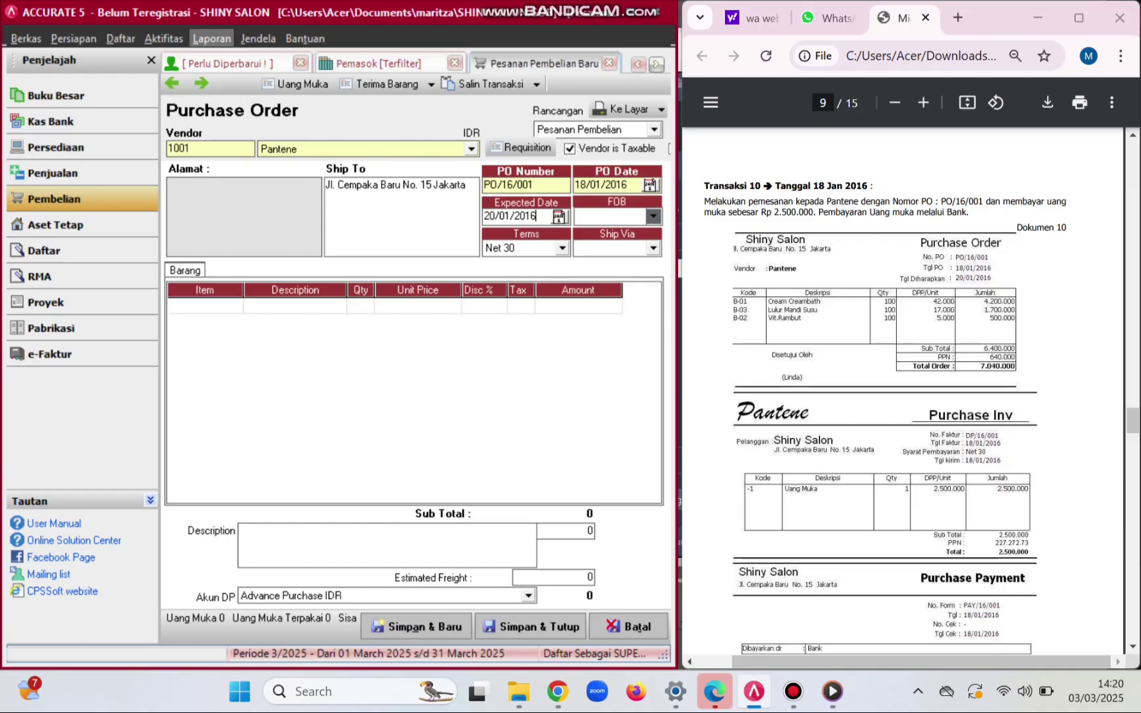
- Add Cream Creambath as the first order line, quantity 100 at unit price 42.000
{"action": "left_click", "coordinate": [204, 305]}
{"action": "left_click", "coordinate": [235, 305]}
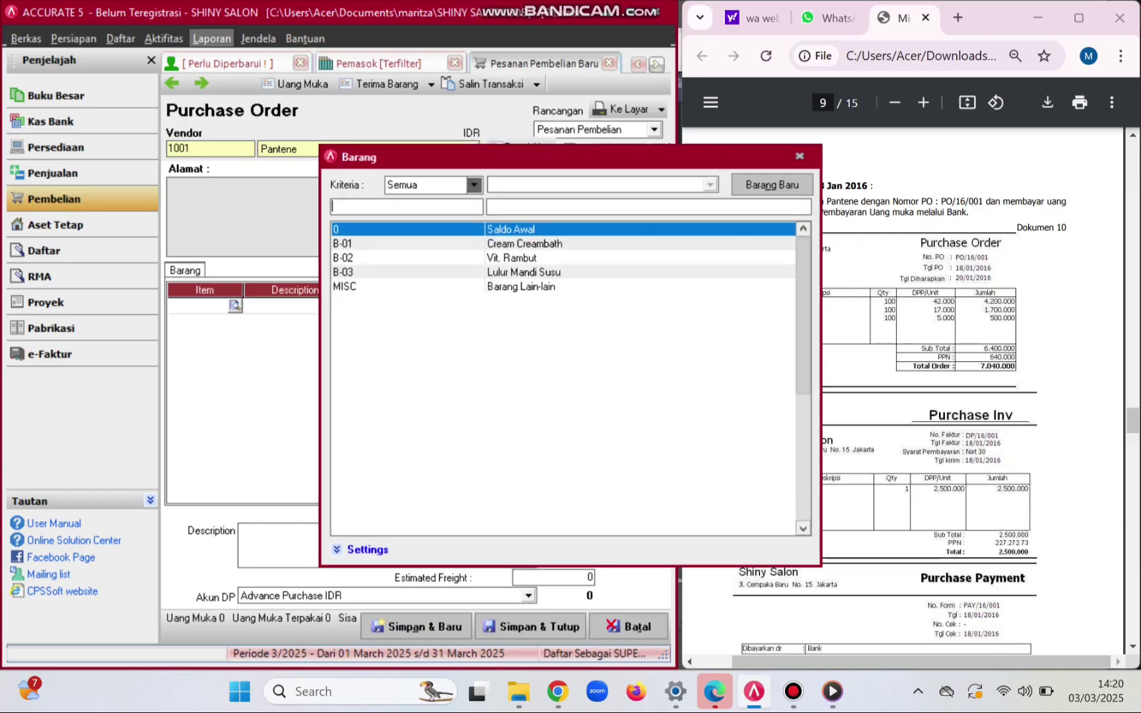
{"action": "key", "text": "Down"}
{"action": "key", "text": "Return"}
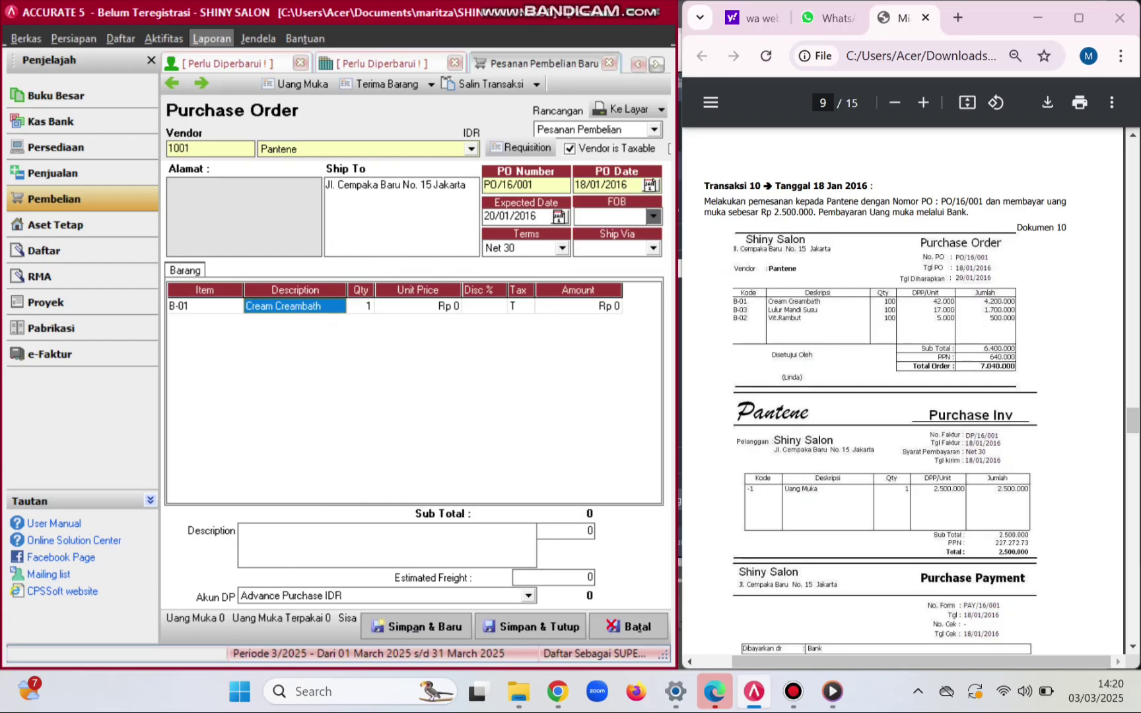
{"action": "key", "text": "Tab"}
{"action": "type", "text": "00"}
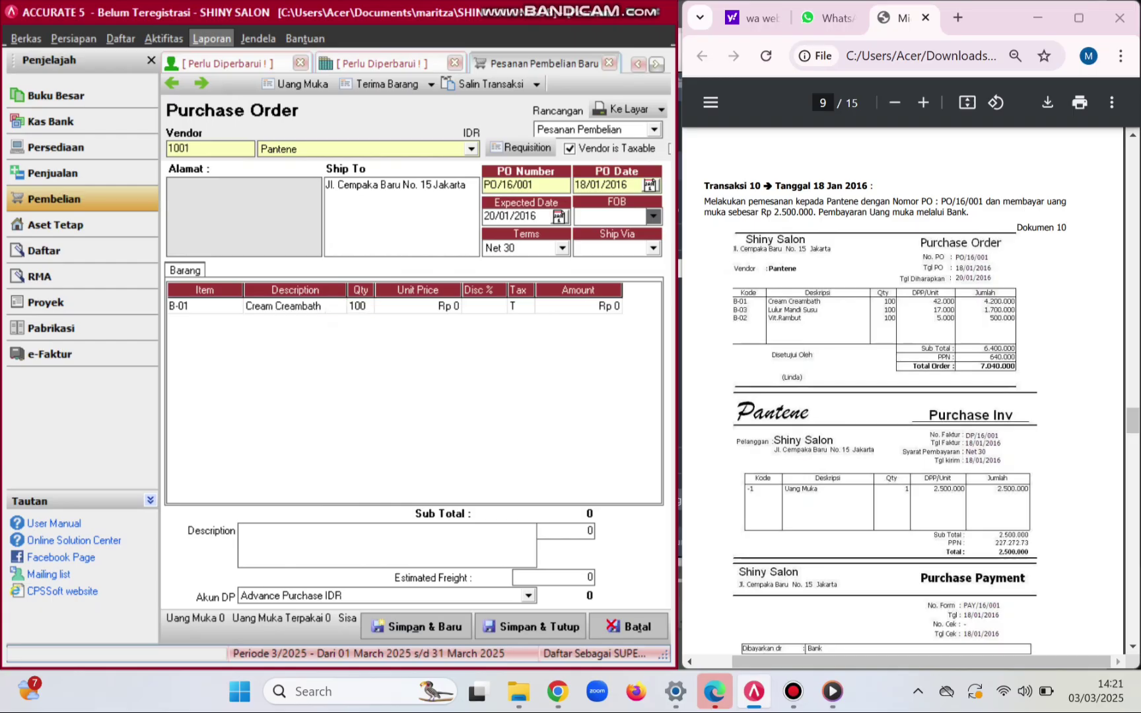
{"action": "key", "text": "Tab"}
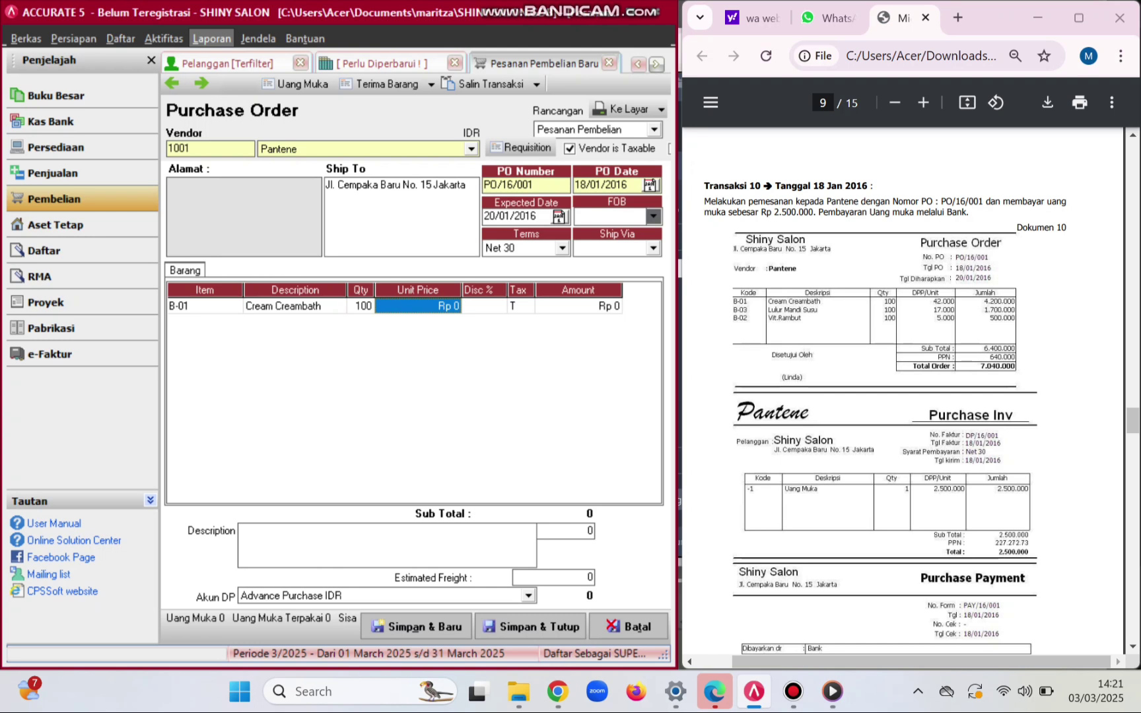
{"action": "type", "text": "42000"}
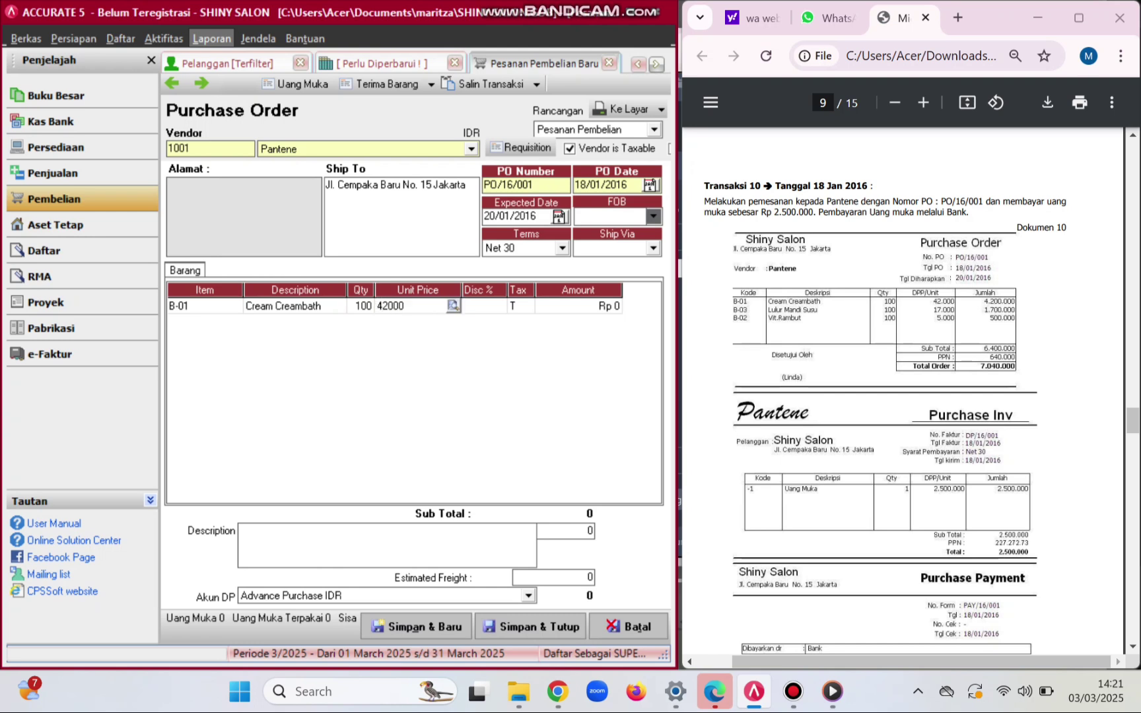
{"action": "key", "text": "Tab"}
{"action": "key", "text": "Tab"}
{"action": "key", "text": "Tab"}
{"action": "key", "text": "Tab"}
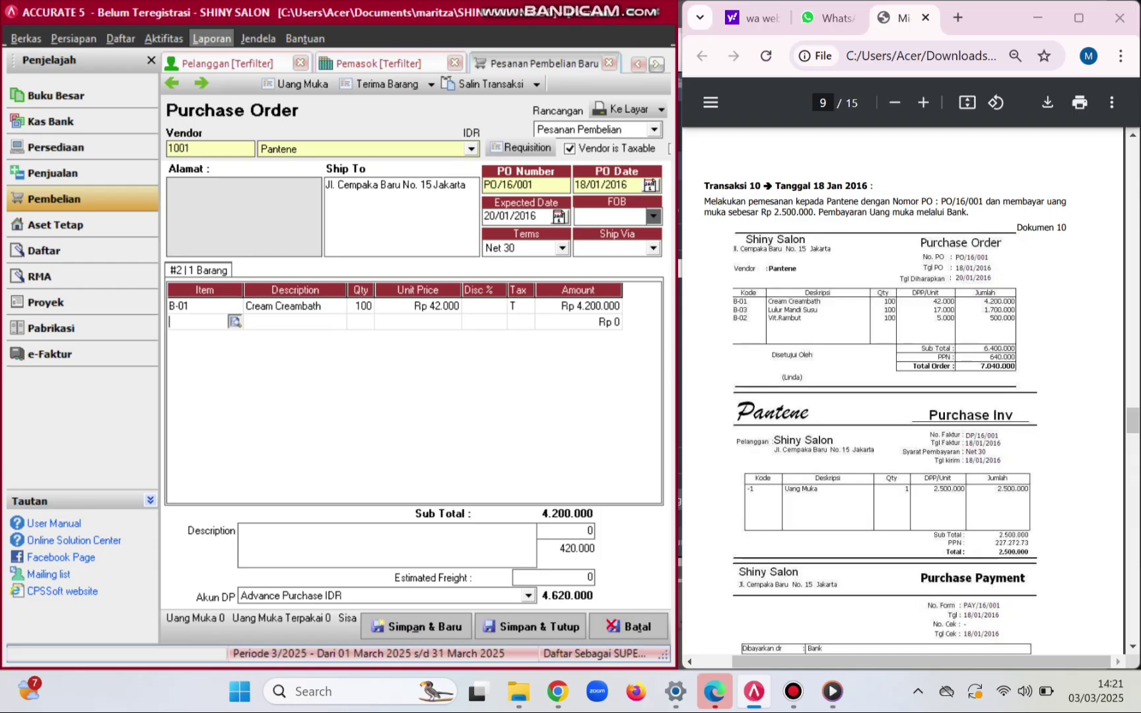
- Add Lulur Mandi Susu as the second line, quantity 100 at unit price 17.000
{"action": "key", "text": "Return"}
{"action": "left_click", "coordinate": [342, 272]}
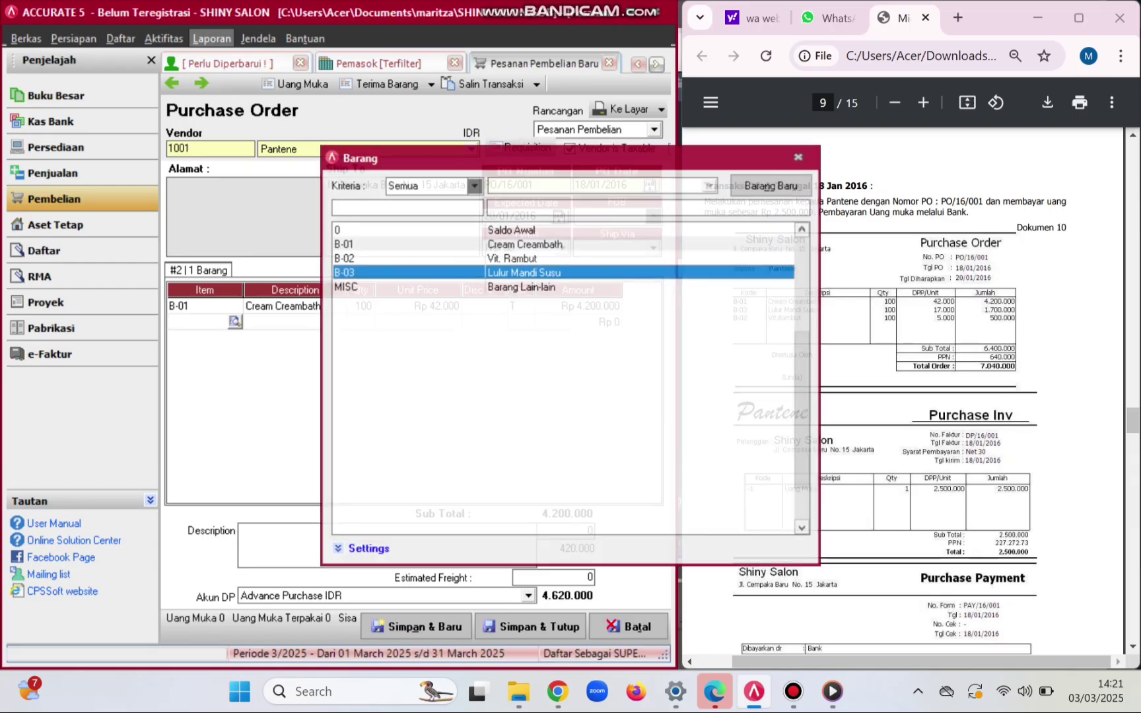
{"action": "key", "text": "Return"}
{"action": "left_click", "coordinate": [361, 322]}
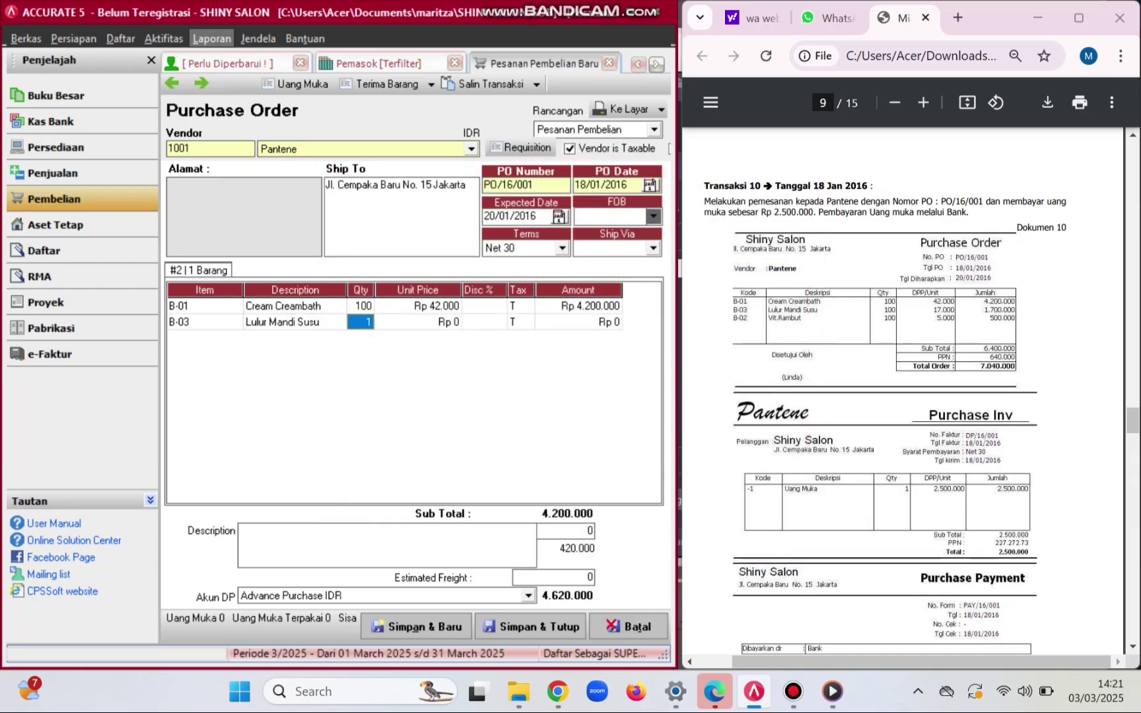
{"action": "type", "text": "100"}
{"action": "left_click", "coordinate": [418, 306]}
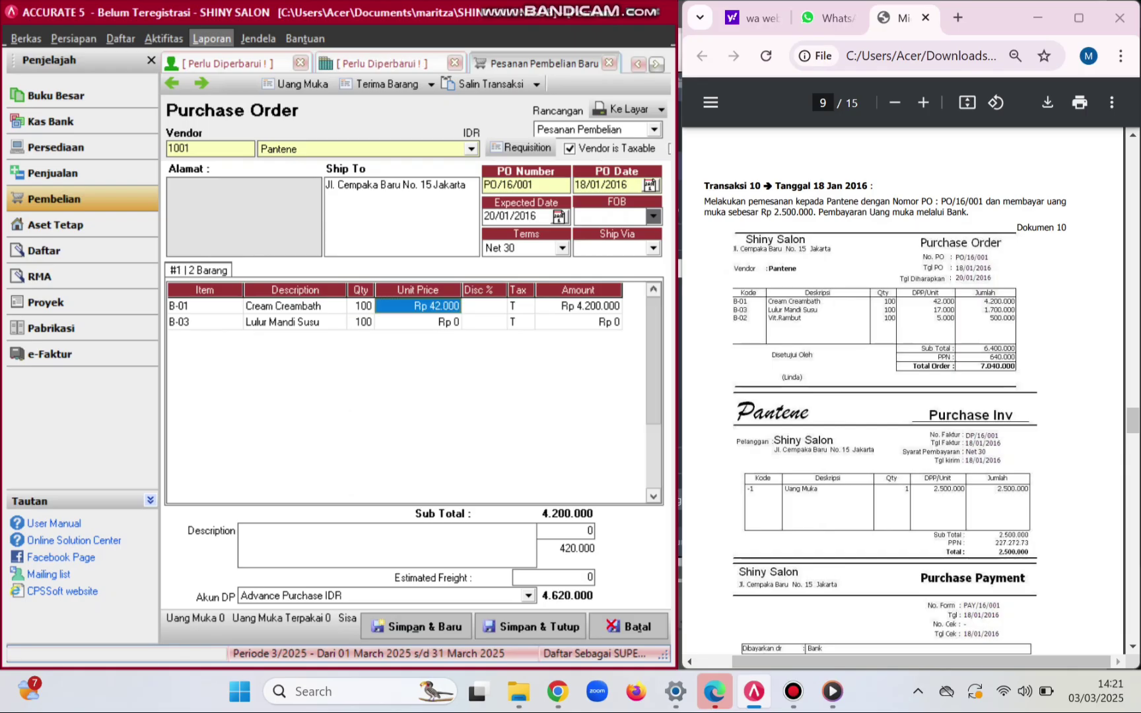
{"action": "left_click", "coordinate": [417, 322]}
{"action": "type", "text": "170"}
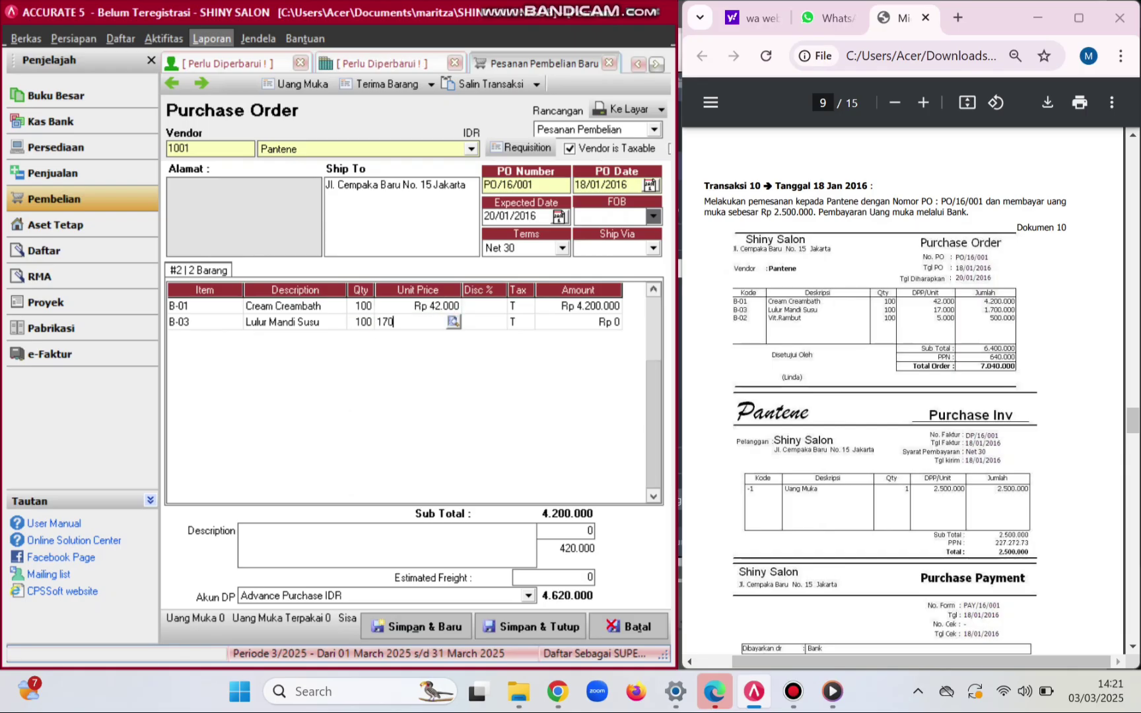
{"action": "type", "text": "00"}
{"action": "key", "text": "Return"}
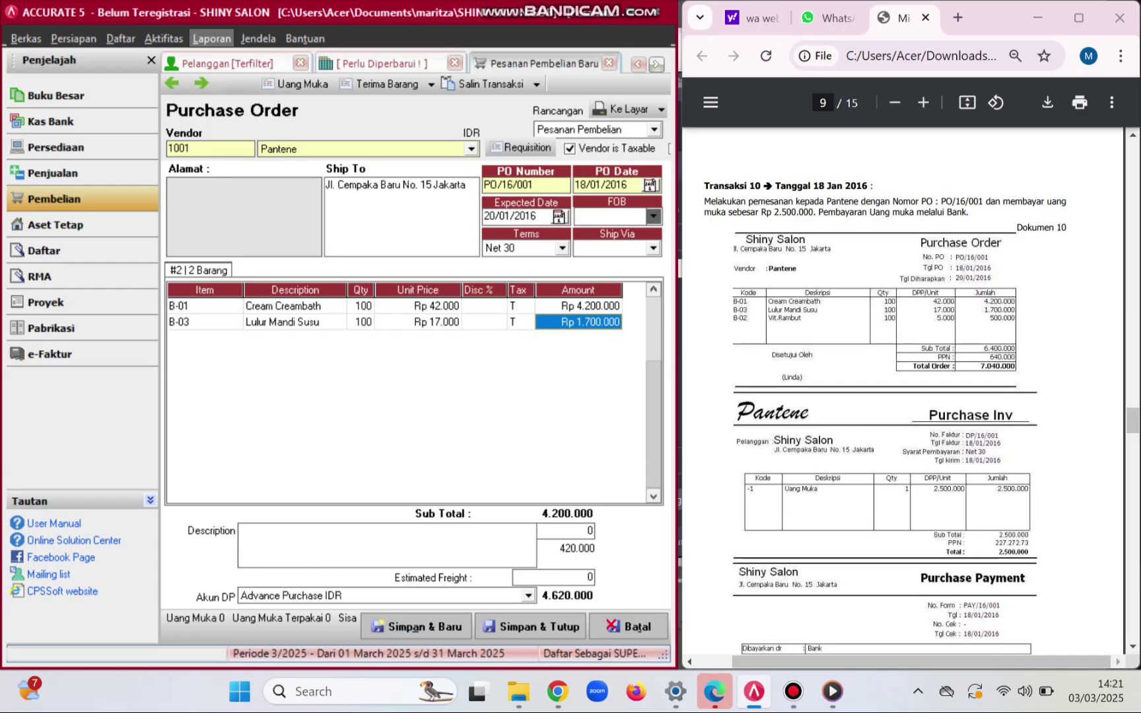
- Add Vit. Rambut as the third line, quantity 100 at 5.000, bringing the total to 7.040.000
{"action": "key", "text": "Return"}
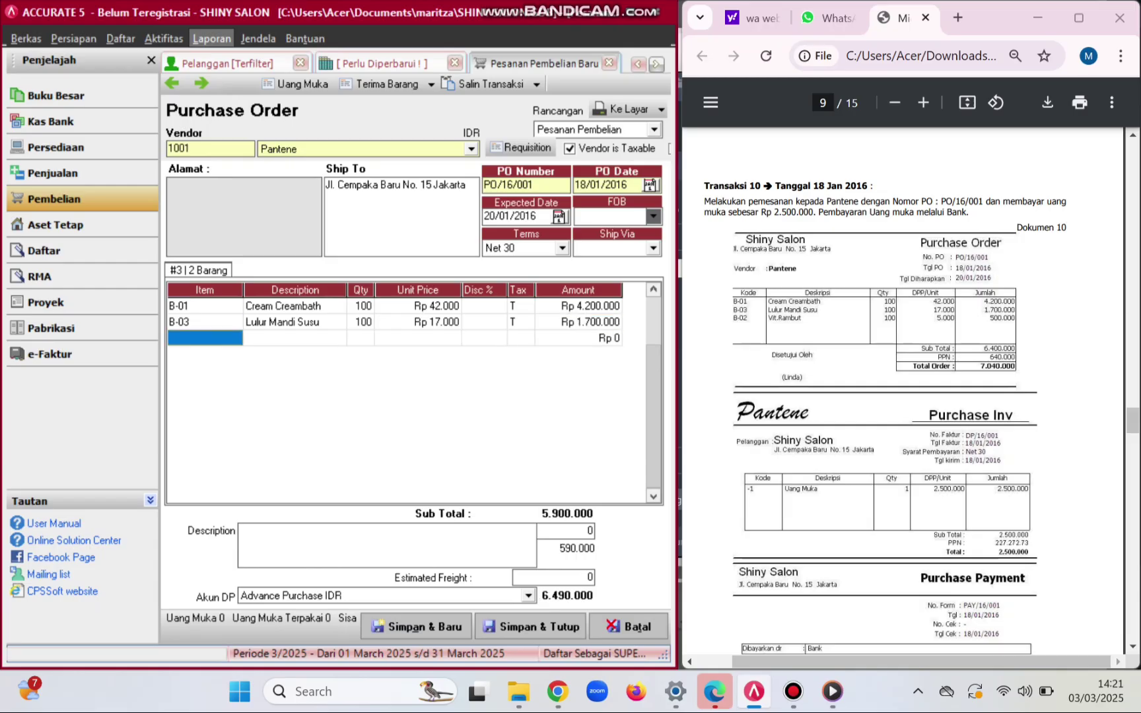
{"action": "left_click", "coordinate": [204, 338]}
{"action": "left_click", "coordinate": [235, 338]}
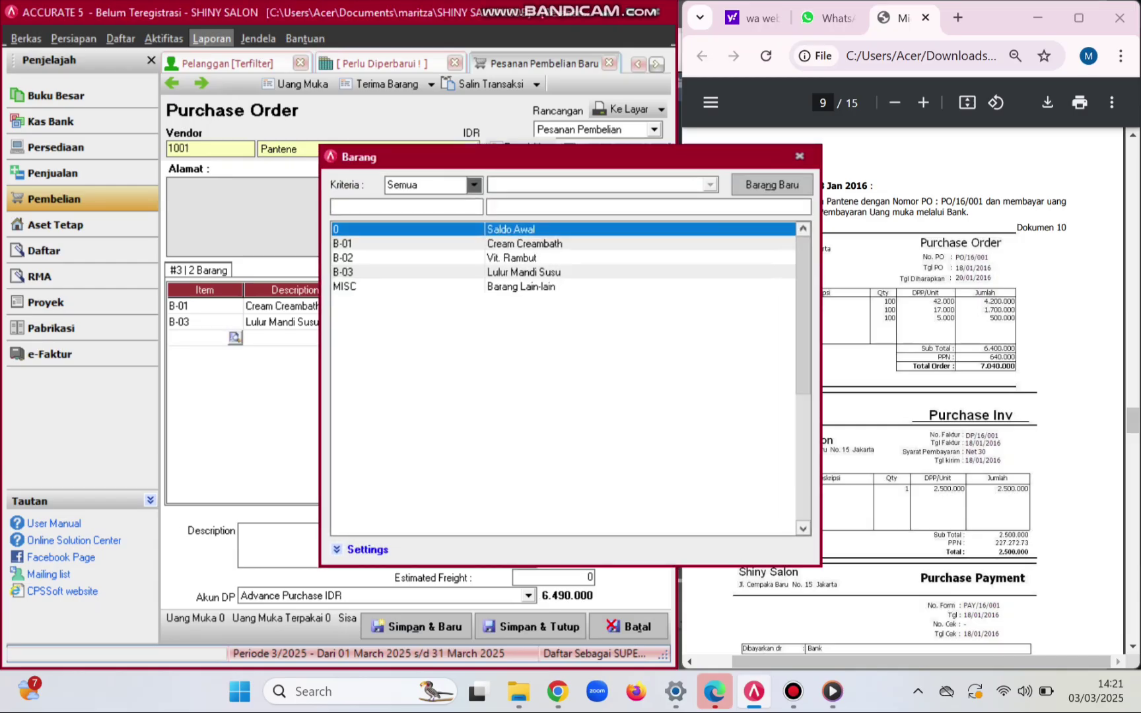
{"action": "double_click", "coordinate": [511, 258]}
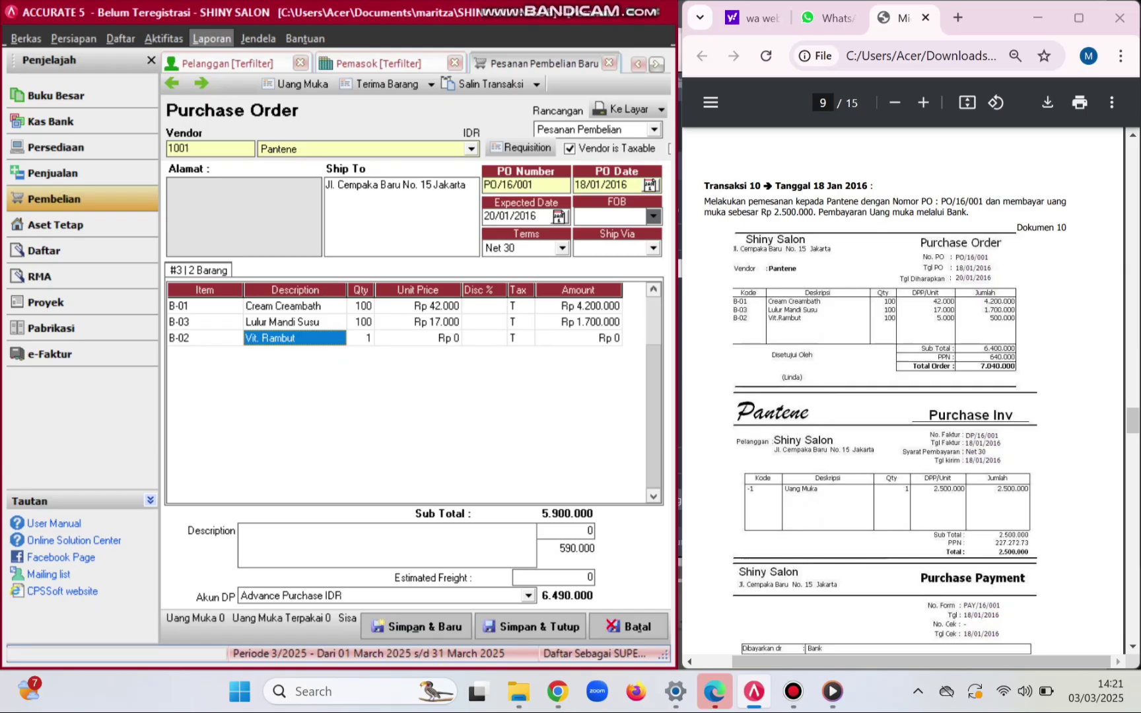
{"action": "left_click", "coordinate": [360, 338]}
{"action": "type", "text": "100"}
{"action": "key", "text": "Return"}
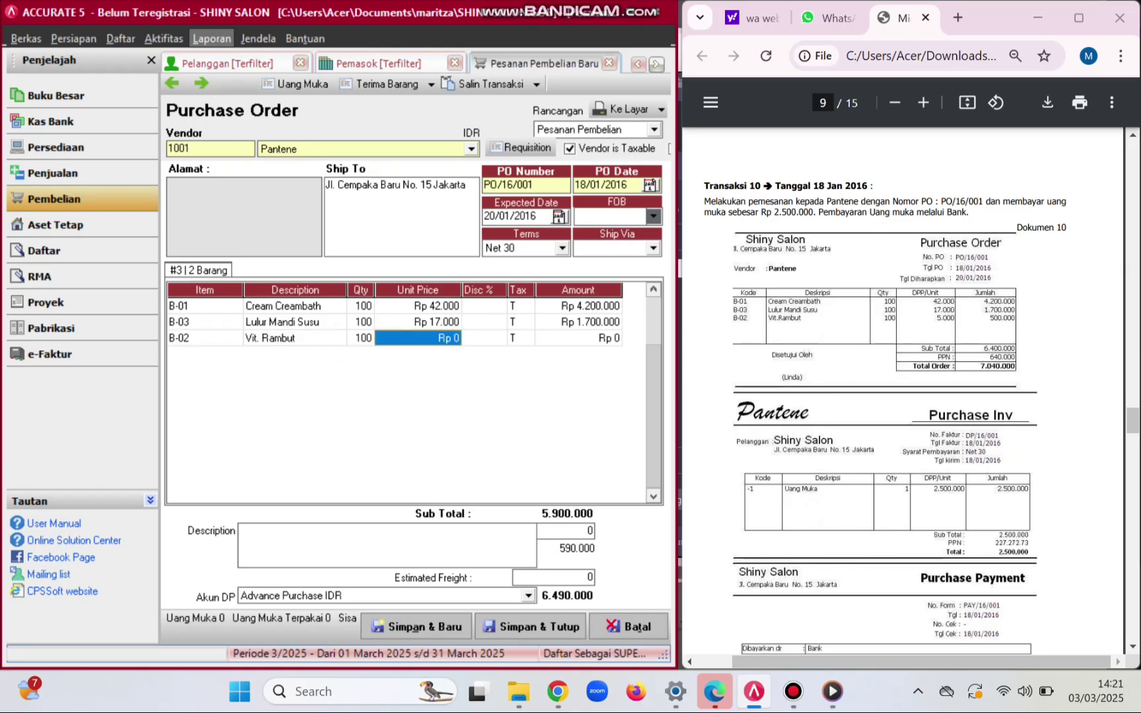
{"action": "type", "text": "5000"}
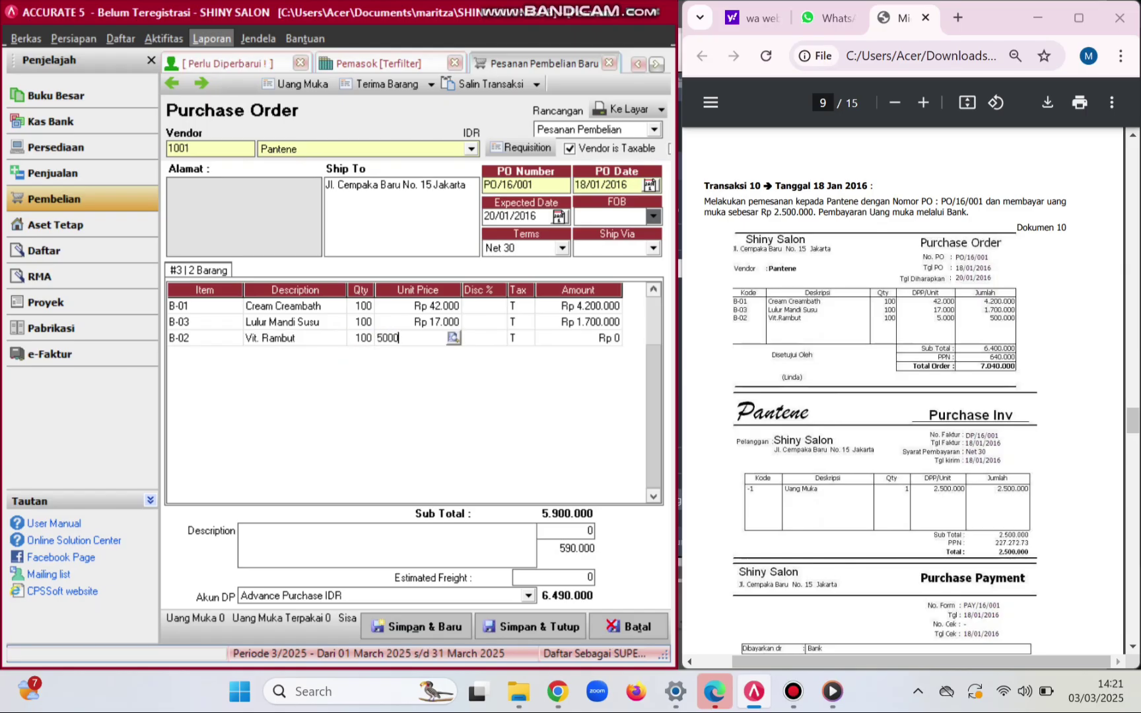
{"action": "key", "text": "Return"}
{"action": "key", "text": "Return"}
{"action": "key", "text": "Return"}
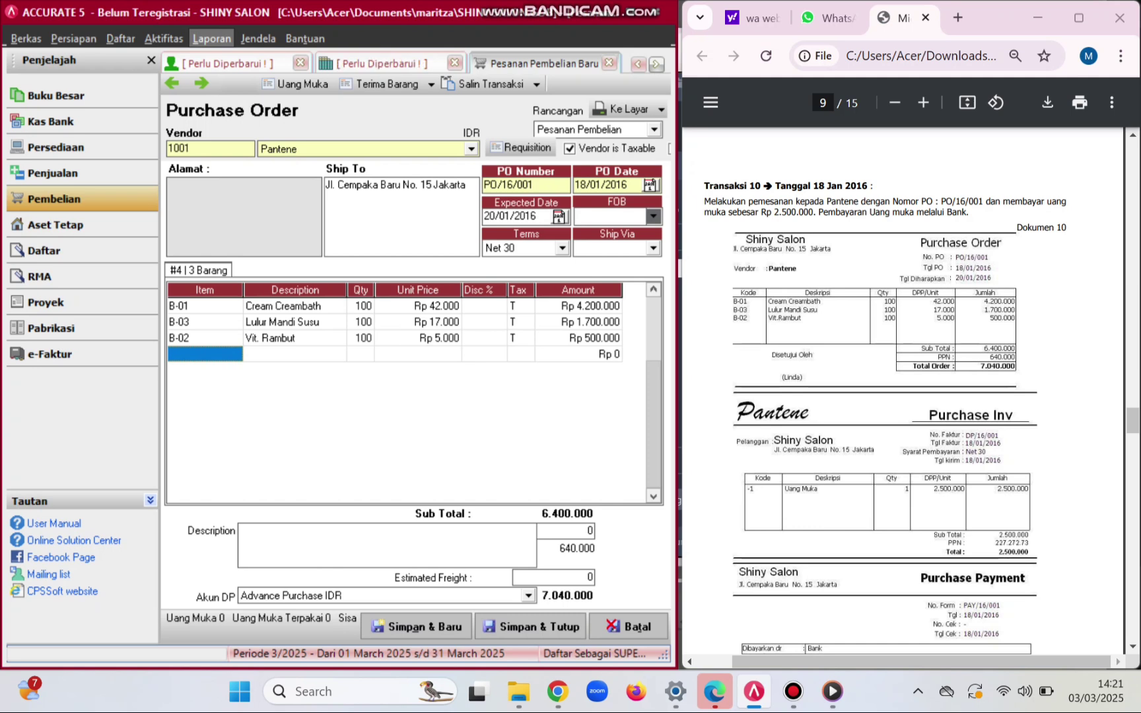
{"action": "left_click", "coordinate": [296, 84]}
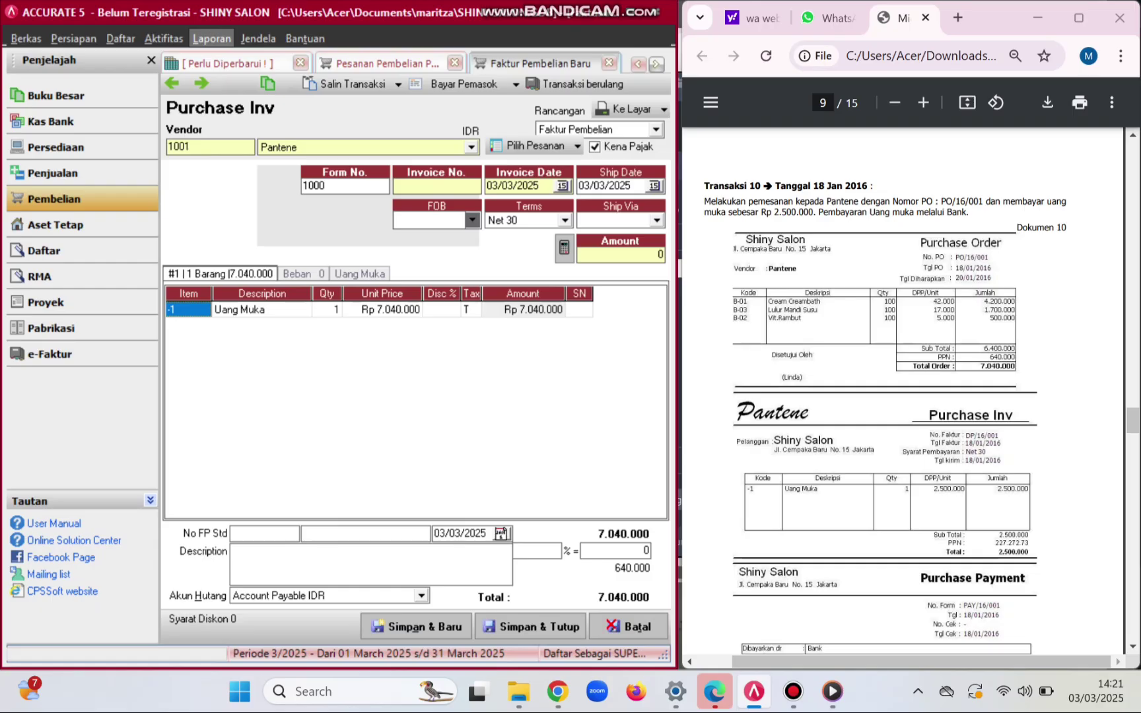
- Set both the invoice date and the ship date to 18/01/2016
{"action": "left_click", "coordinate": [539, 186]}
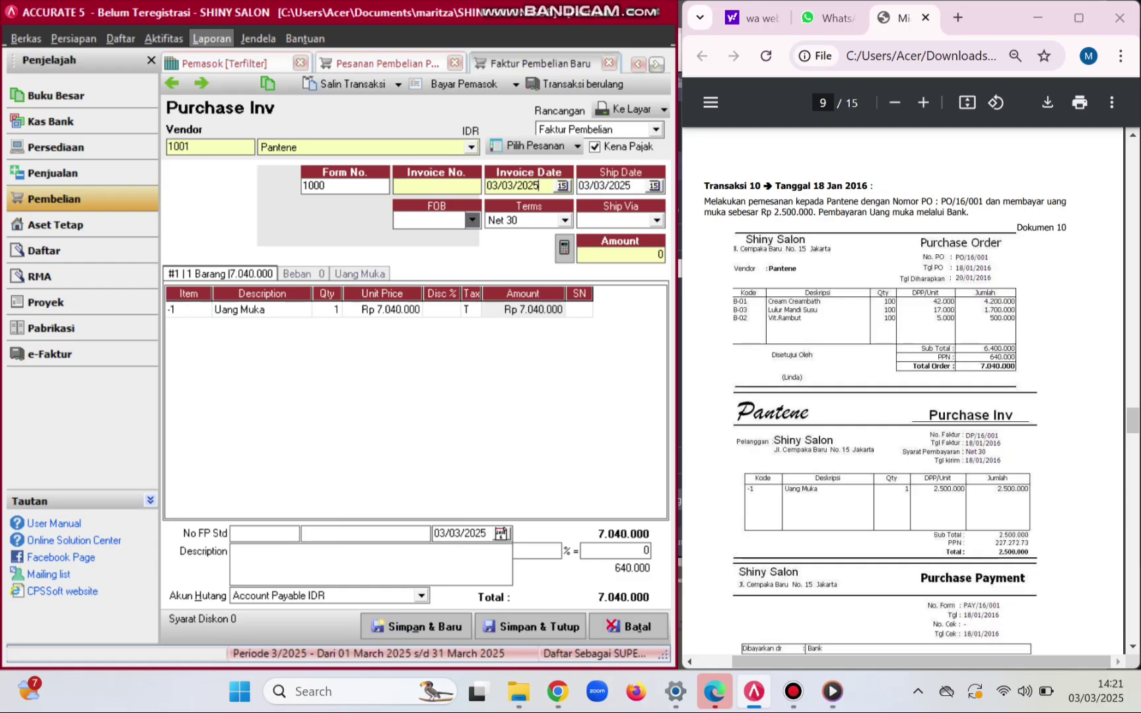
{"action": "key", "text": "BackSpace"}
{"action": "key", "text": "BackSpace"}
{"action": "key", "text": "BackSpace"}
{"action": "key", "text": "BackSpace"}
{"action": "key", "text": "BackSpace"}
{"action": "key", "text": "BackSpace"}
{"action": "key", "text": "BackSpace"}
{"action": "key", "text": "BackSpace"}
{"action": "key", "text": "BackSpace"}
{"action": "key", "text": "BackSpace"}
{"action": "type", "text": "18012016"}
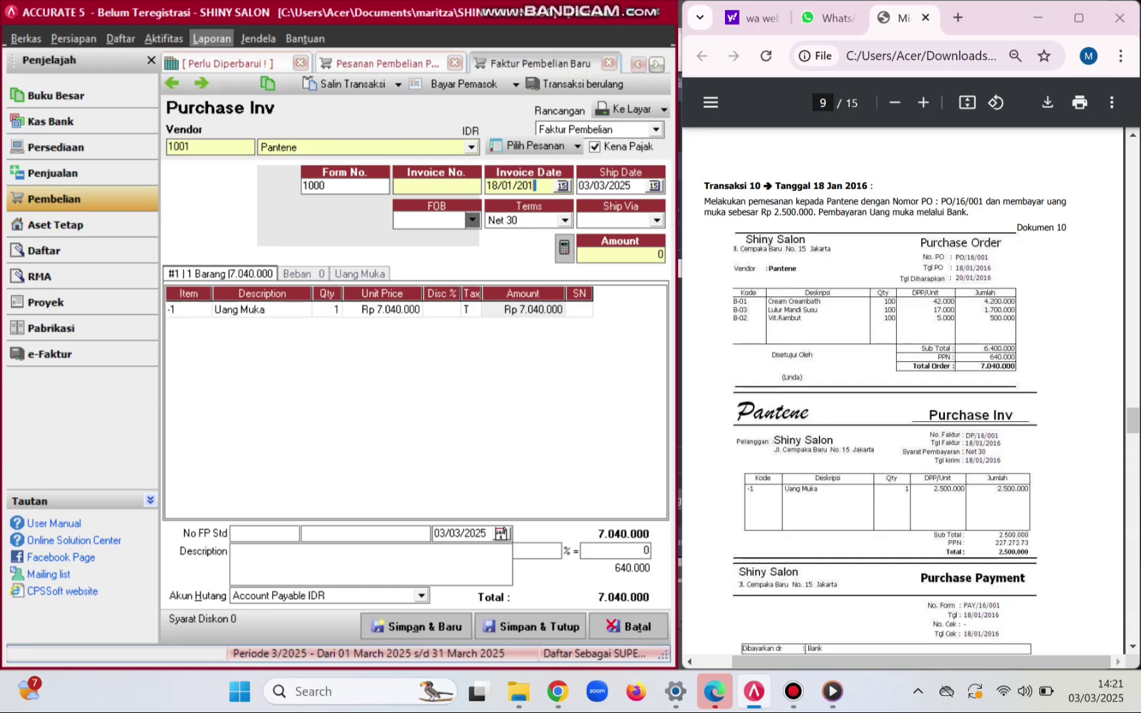
{"action": "key", "text": "Tab"}
{"action": "key", "text": "BackSpace"}
{"action": "key", "text": "BackSpace"}
{"action": "key", "text": "BackSpace"}
{"action": "key", "text": "BackSpace"}
{"action": "key", "text": "BackSpace"}
{"action": "key", "text": "BackSpace"}
{"action": "key", "text": "BackSpace"}
{"action": "key", "text": "BackSpace"}
{"action": "key", "text": "BackSpace"}
{"action": "key", "text": "BackSpace"}
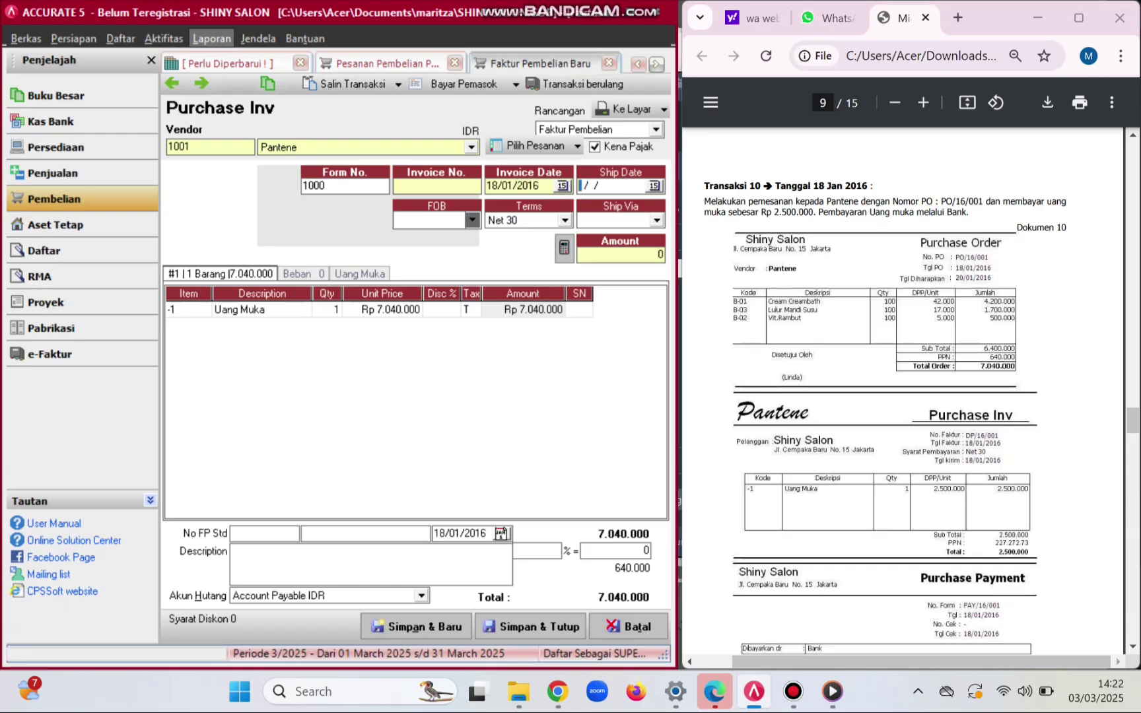
{"action": "type", "text": "18/01/2016"}
- Enter DP/16/001 as the invoice number
{"action": "left_click", "coordinate": [436, 186]}
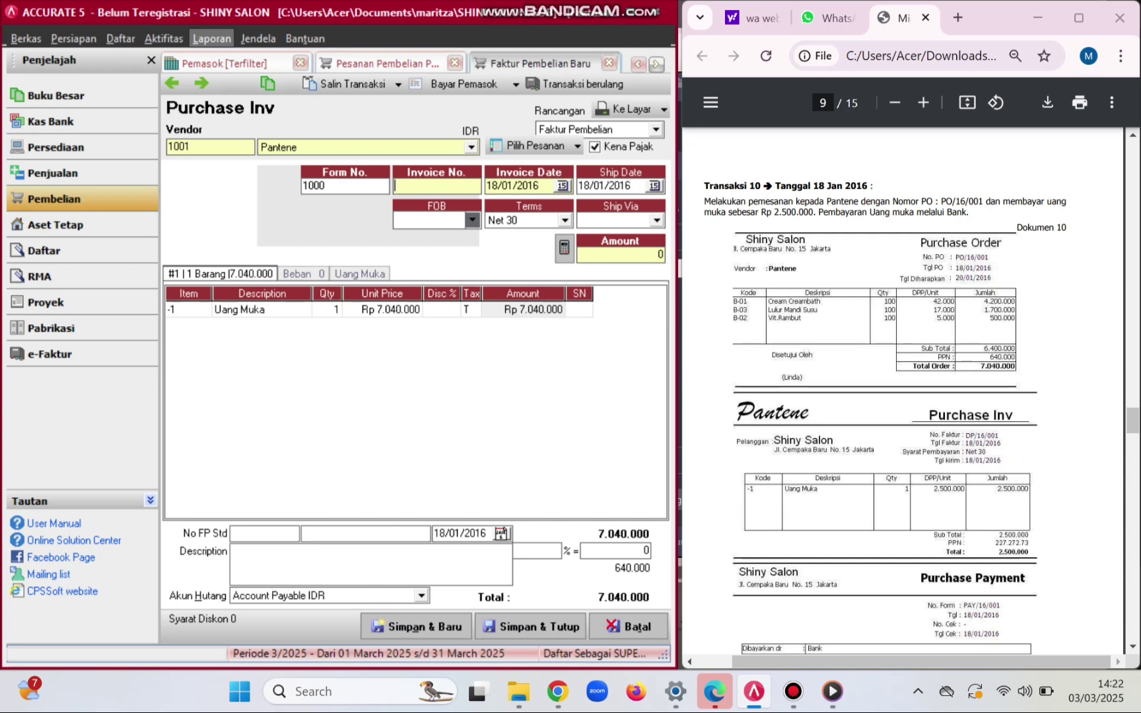
{"action": "type", "text": "DP/16/001"}
{"action": "left_click", "coordinate": [325, 185]}
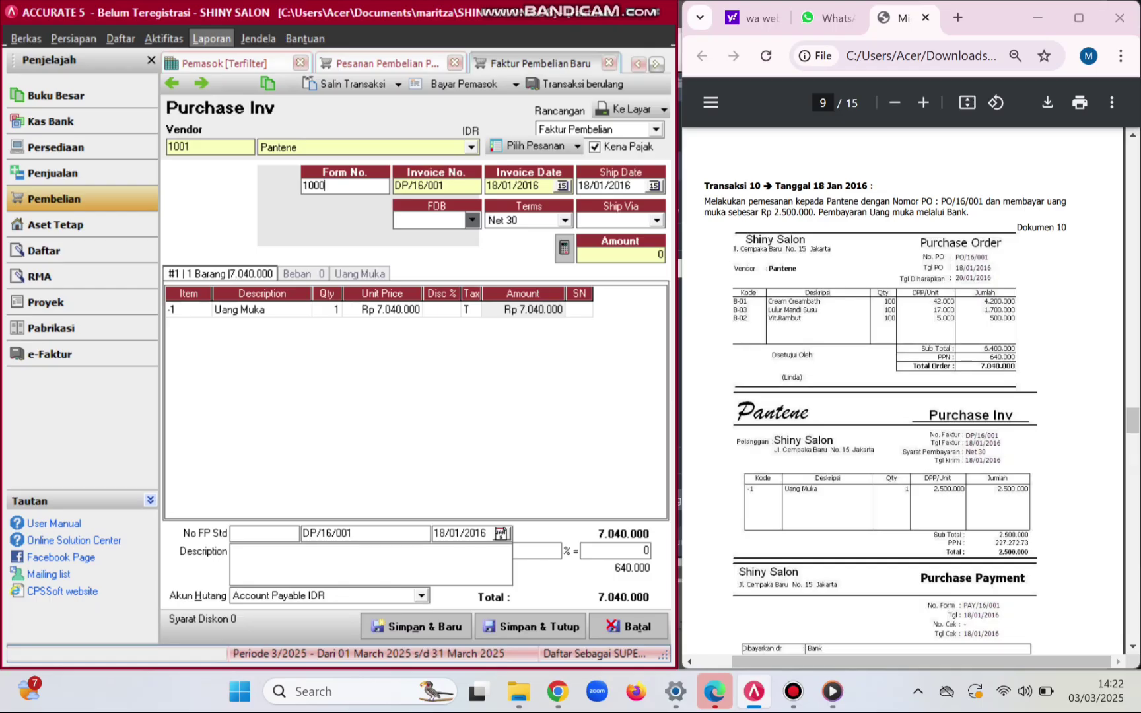
- Change the Uang Muka unit price to 2.500.000 and save invoice DP/16/001
{"action": "left_click", "coordinate": [261, 310]}
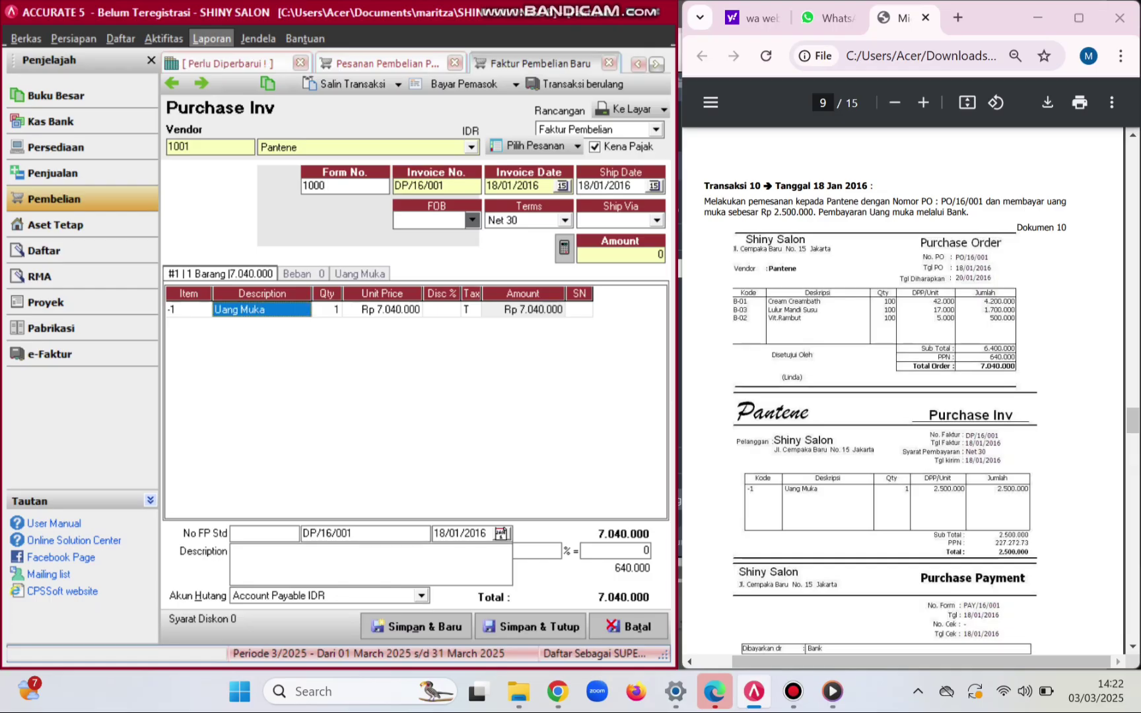
{"action": "left_click", "coordinate": [381, 310]}
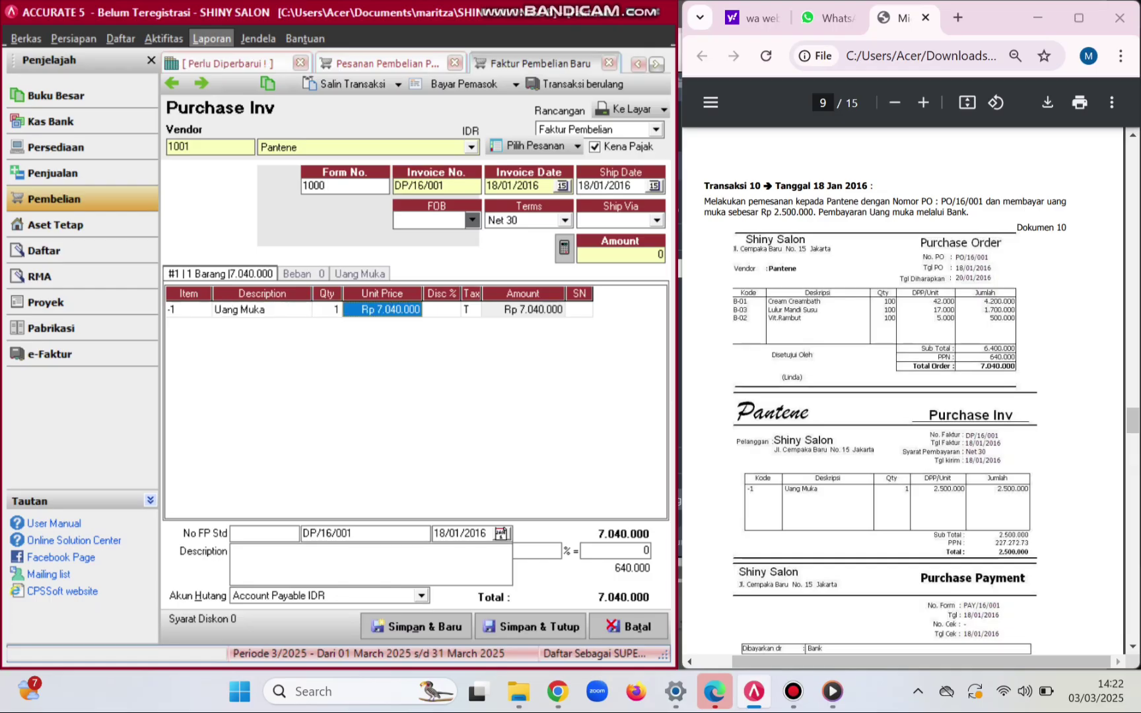
{"action": "type", "text": "2"}
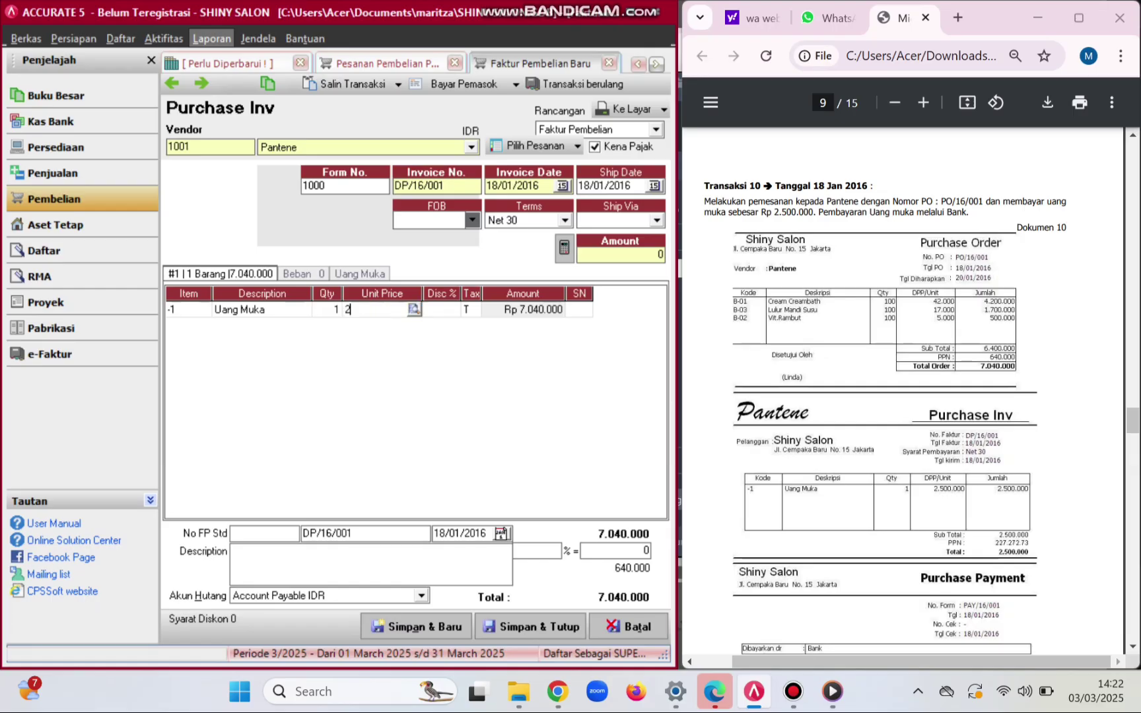
{"action": "type", "text": "500000"}
{"action": "key", "text": "Tab"}
{"action": "key", "text": "Tab"}
{"action": "key", "text": "Tab"}
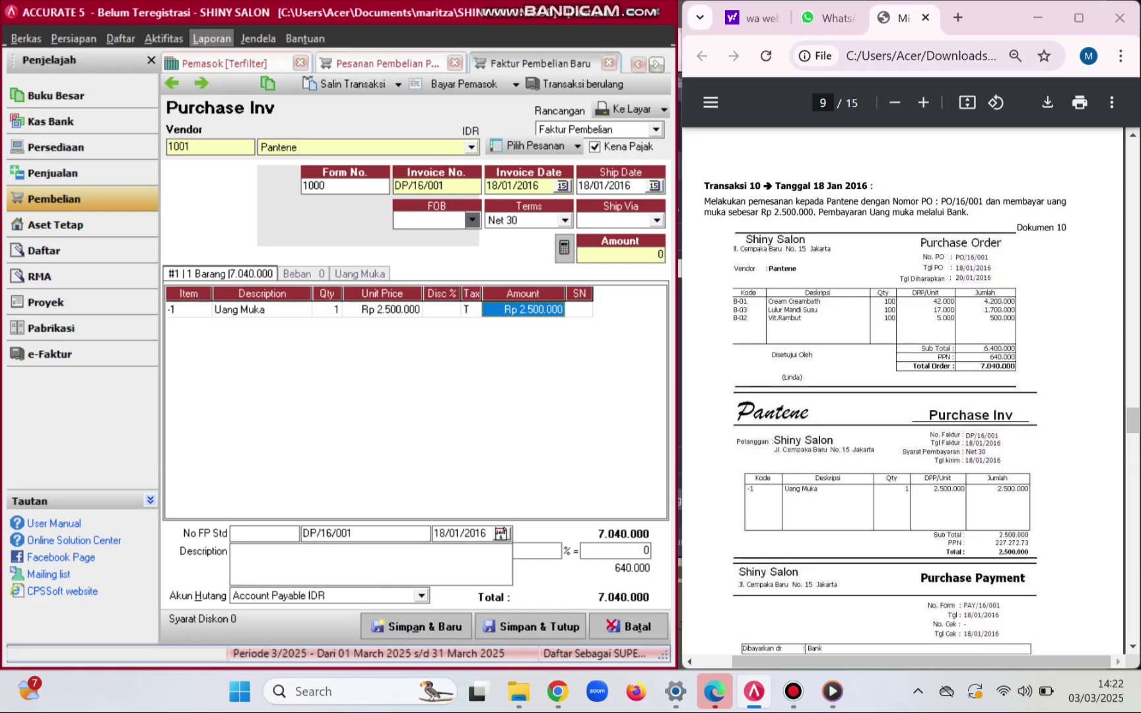
{"action": "key", "text": "Return"}
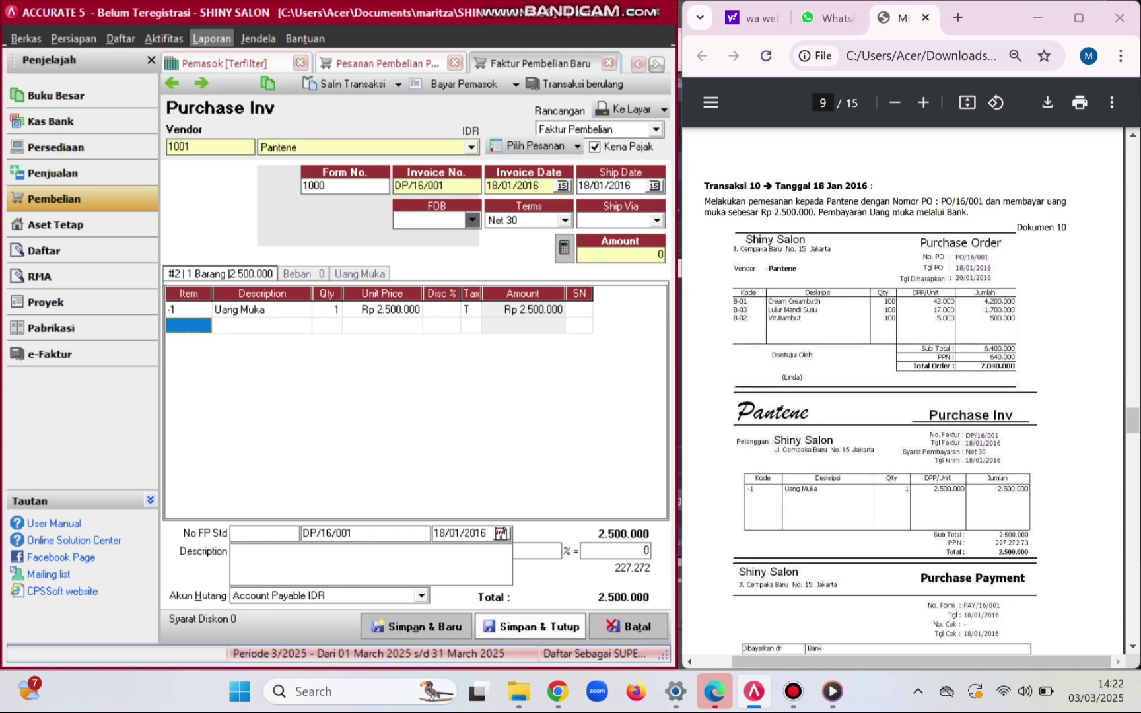
{"action": "left_click", "coordinate": [530, 626]}
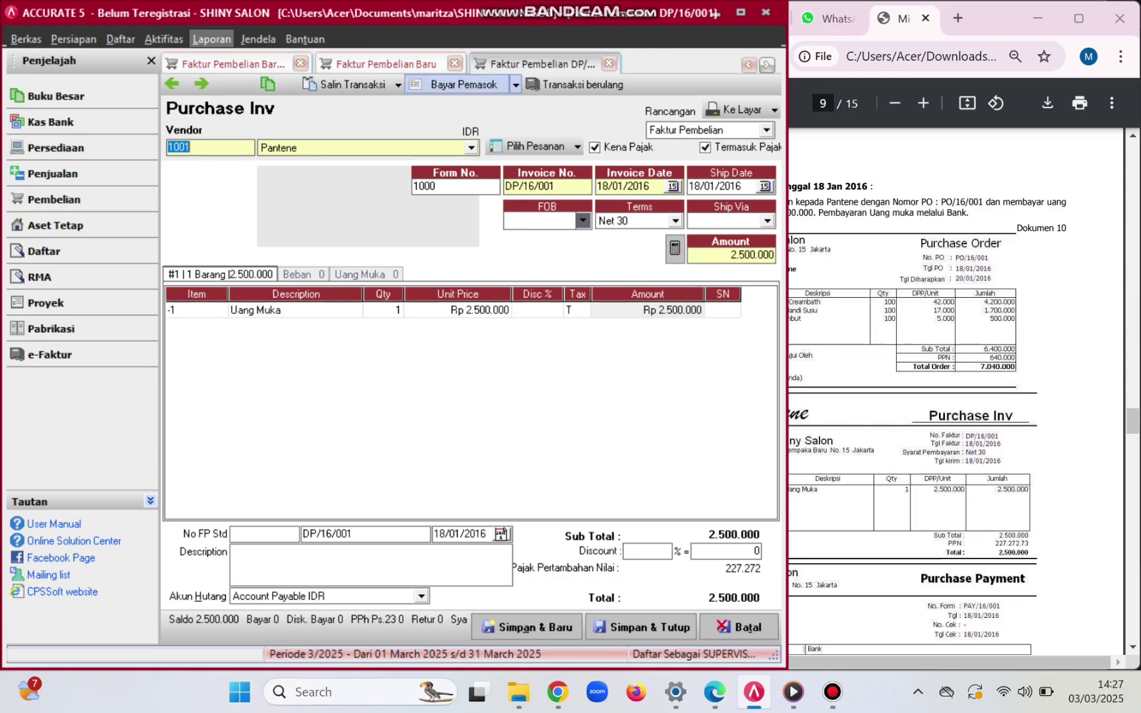
{"action": "left_click", "coordinate": [463, 84]}
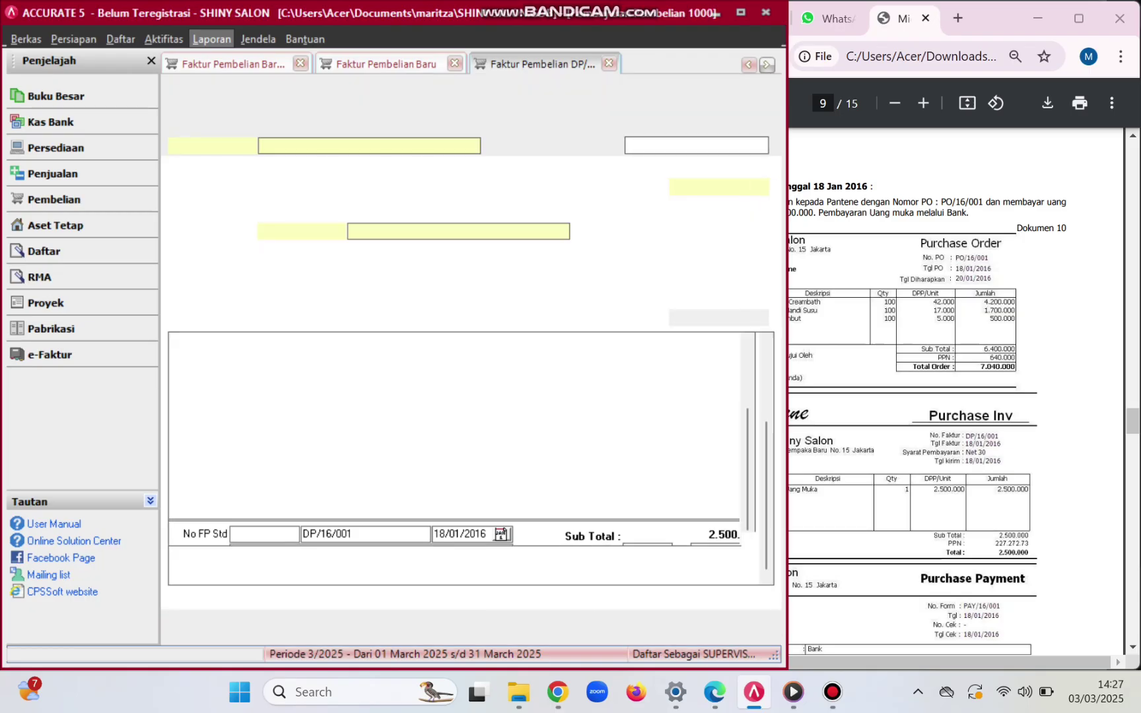
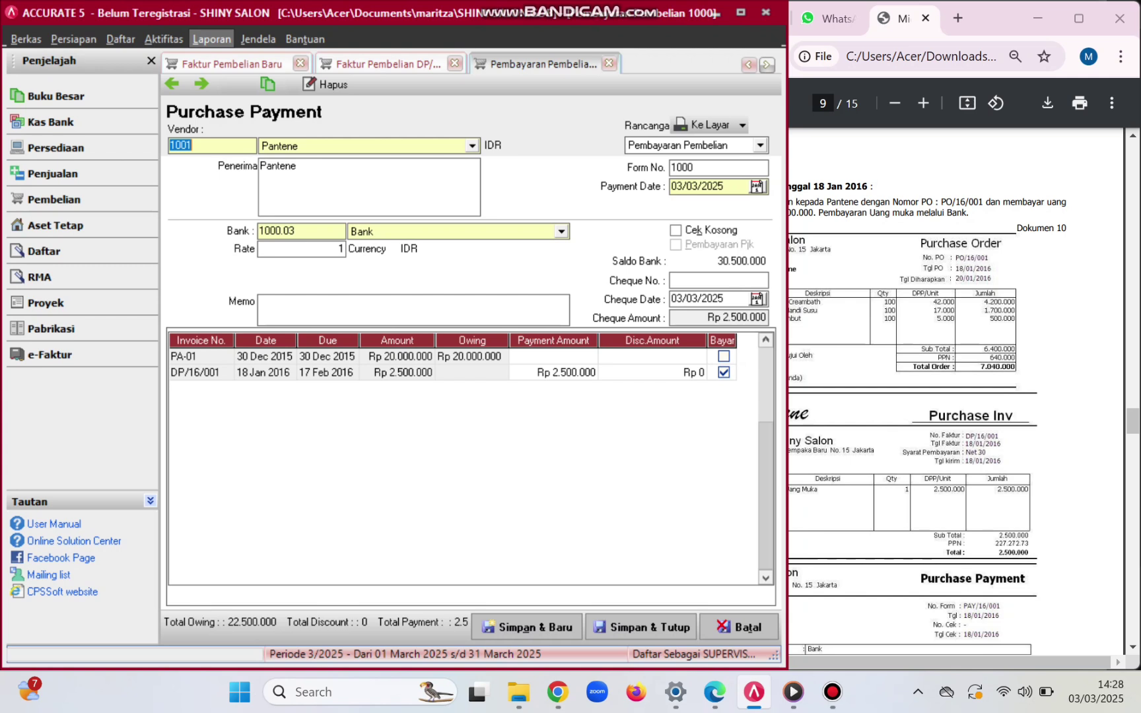
- Set both the payment date and the cheque date to 18/01/2016
{"action": "left_click", "coordinate": [724, 187]}
{"action": "key", "text": "BackSpace"}
{"action": "key", "text": "BackSpace"}
{"action": "key", "text": "BackSpace"}
{"action": "key", "text": "BackSpace"}
{"action": "key", "text": "BackSpace"}
{"action": "key", "text": "BackSpace"}
{"action": "key", "text": "BackSpace"}
{"action": "key", "text": "BackSpace"}
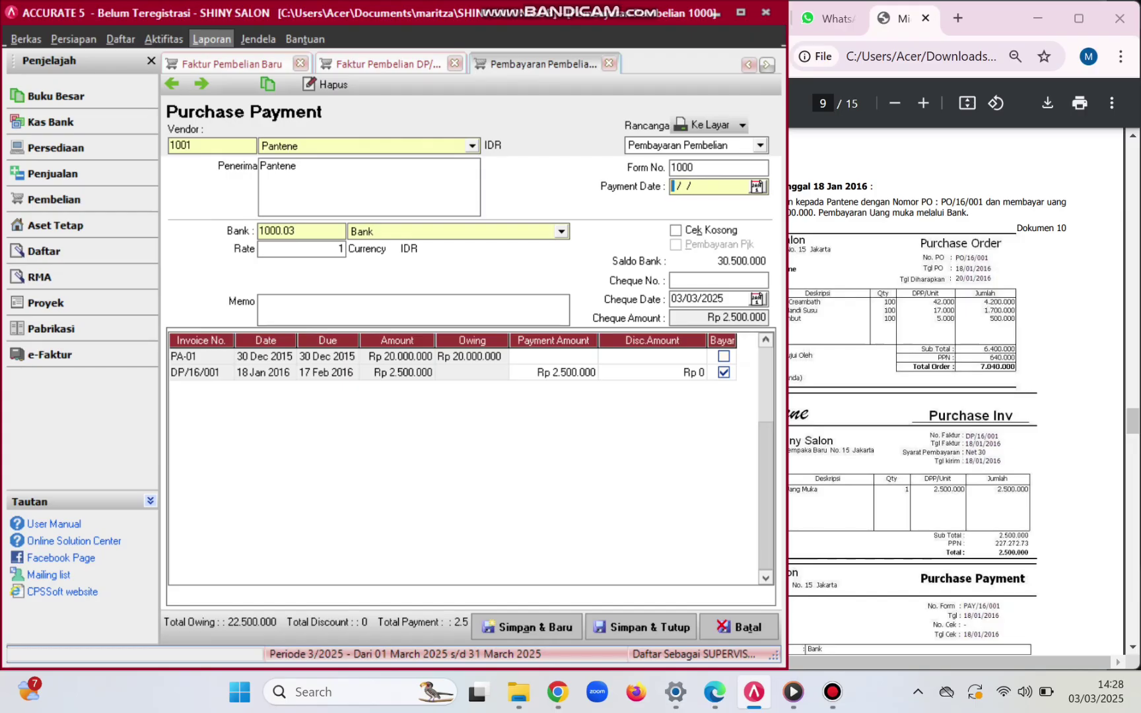
{"action": "type", "text": "18/01/2016"}
{"action": "left_click", "coordinate": [723, 298]}
{"action": "key", "text": "BackSpace"}
{"action": "key", "text": "BackSpace"}
{"action": "key", "text": "BackSpace"}
{"action": "key", "text": "BackSpace"}
{"action": "key", "text": "BackSpace"}
{"action": "key", "text": "BackSpace"}
{"action": "key", "text": "BackSpace"}
{"action": "key", "text": "BackSpace"}
{"action": "type", "text": "18/"}
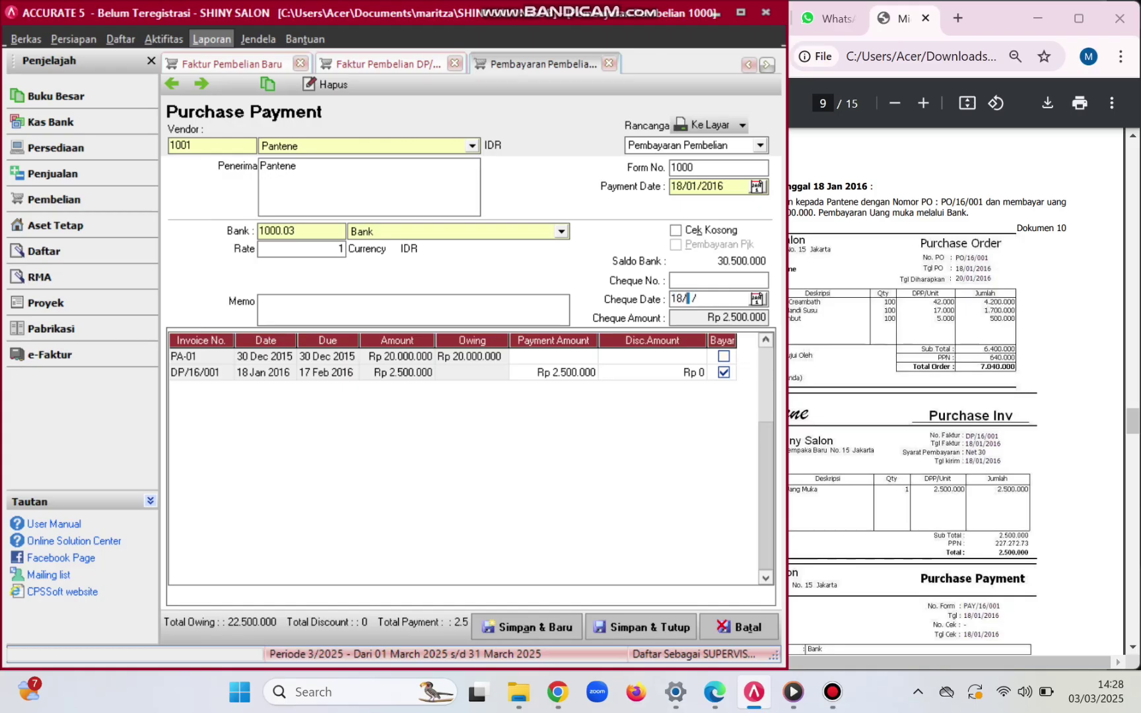
{"action": "type", "text": "01/2016"}
- Number the payment PAY/16/001 and add the memo 'Pembayaran uang muka untuk pesanan PO/16/001'
{"action": "left_click", "coordinate": [694, 167]}
{"action": "key", "text": "BackSpace"}
{"action": "key", "text": "BackSpace"}
{"action": "key", "text": "BackSpace"}
{"action": "key", "text": "BackSpace"}
{"action": "type", "text": "PAY/16/001"}
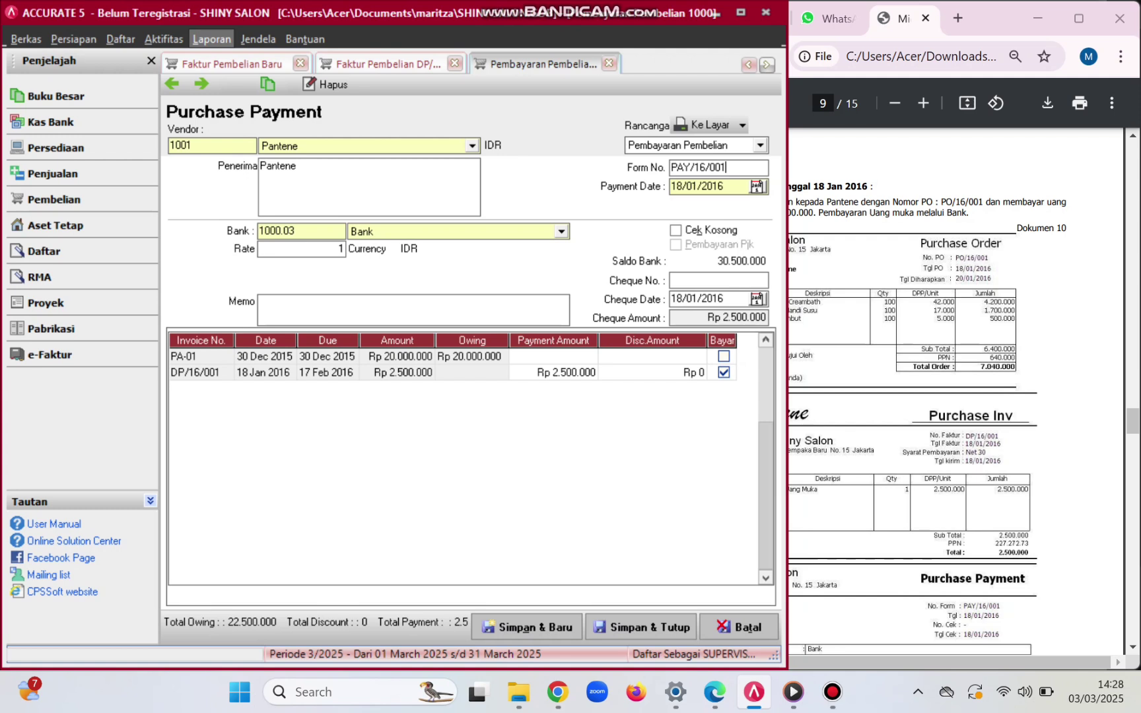
{"action": "left_click", "coordinate": [718, 280]}
{"action": "type", "text": "Pemb"}
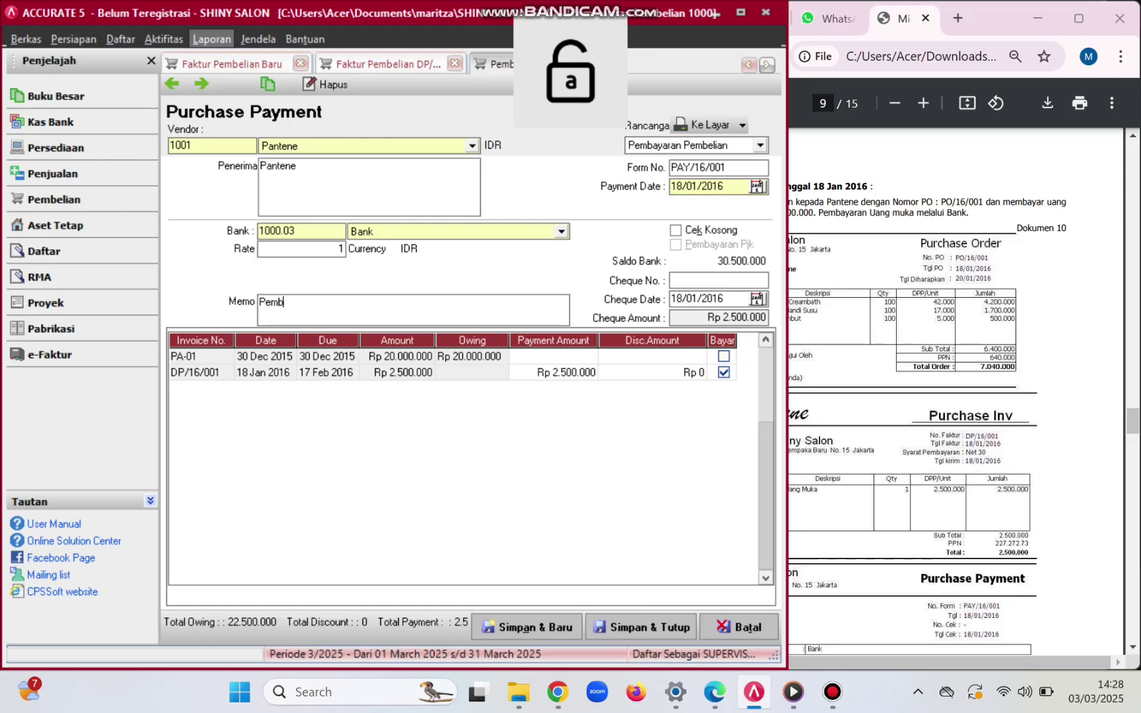
{"action": "type", "text": "ayaran uan"}
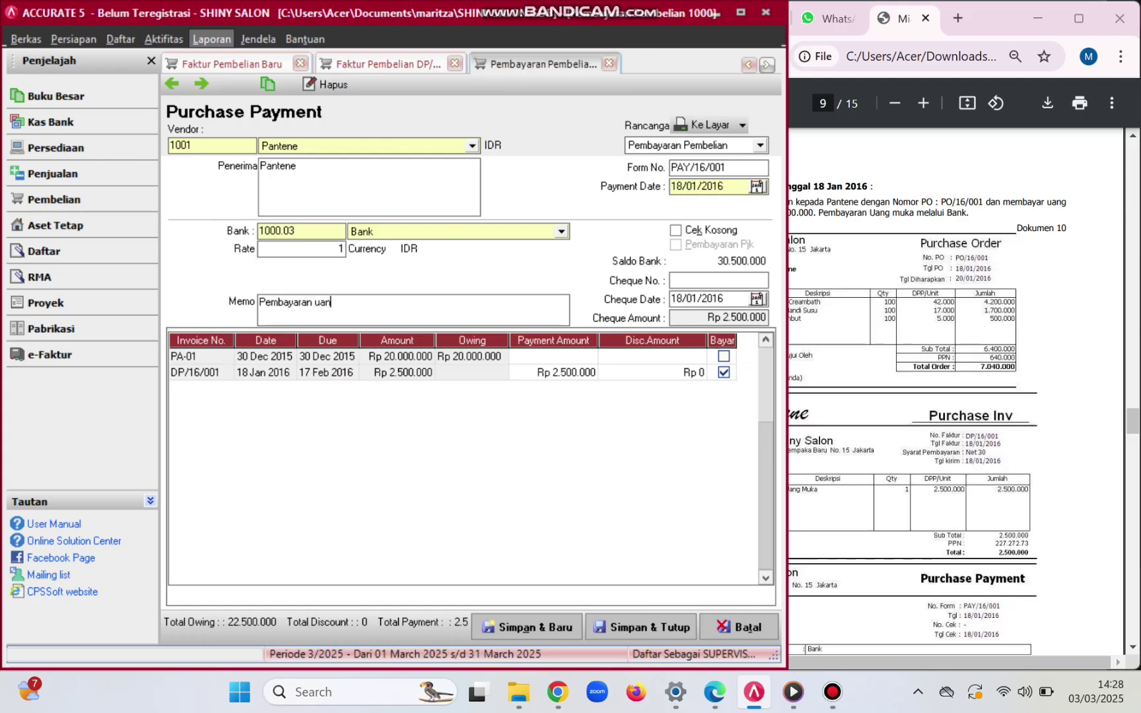
{"action": "type", "text": "g muka untuk pesanan"}
{"action": "key", "text": "Caps_Lock"}
{"action": "type", "text": "PO"}
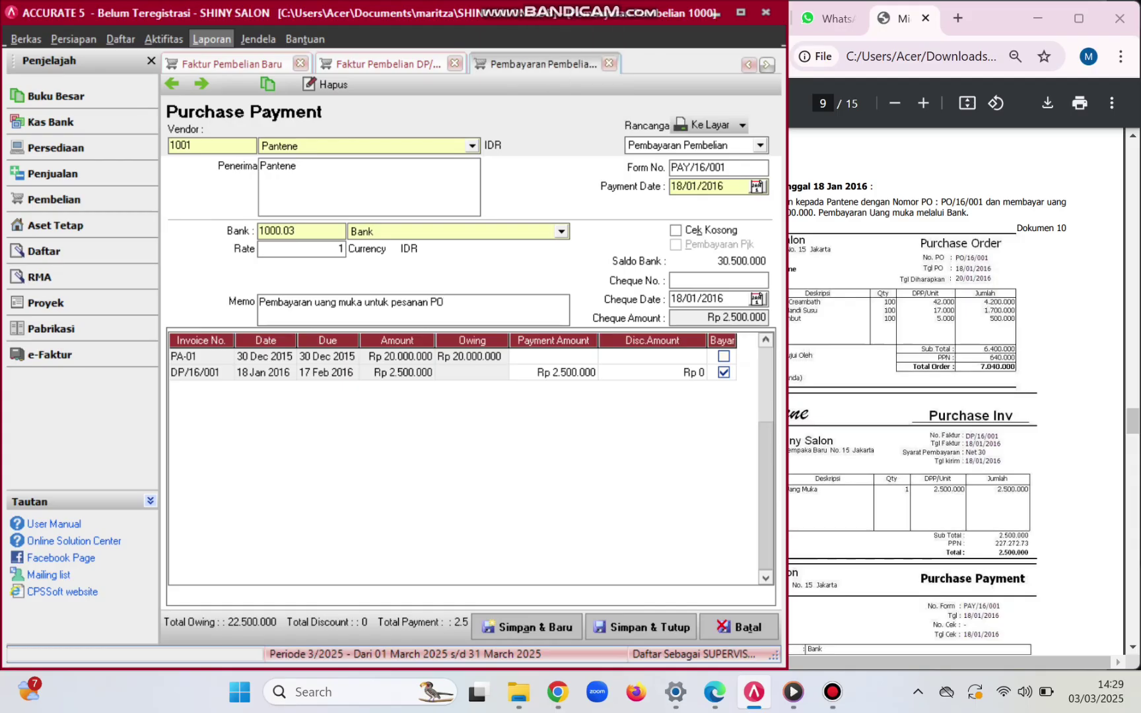
{"action": "type", "text": "/16/001"}
- Save and close payment PAY/16/001, then the DP/16/001 down-payment invoice
{"action": "left_click", "coordinate": [641, 627]}
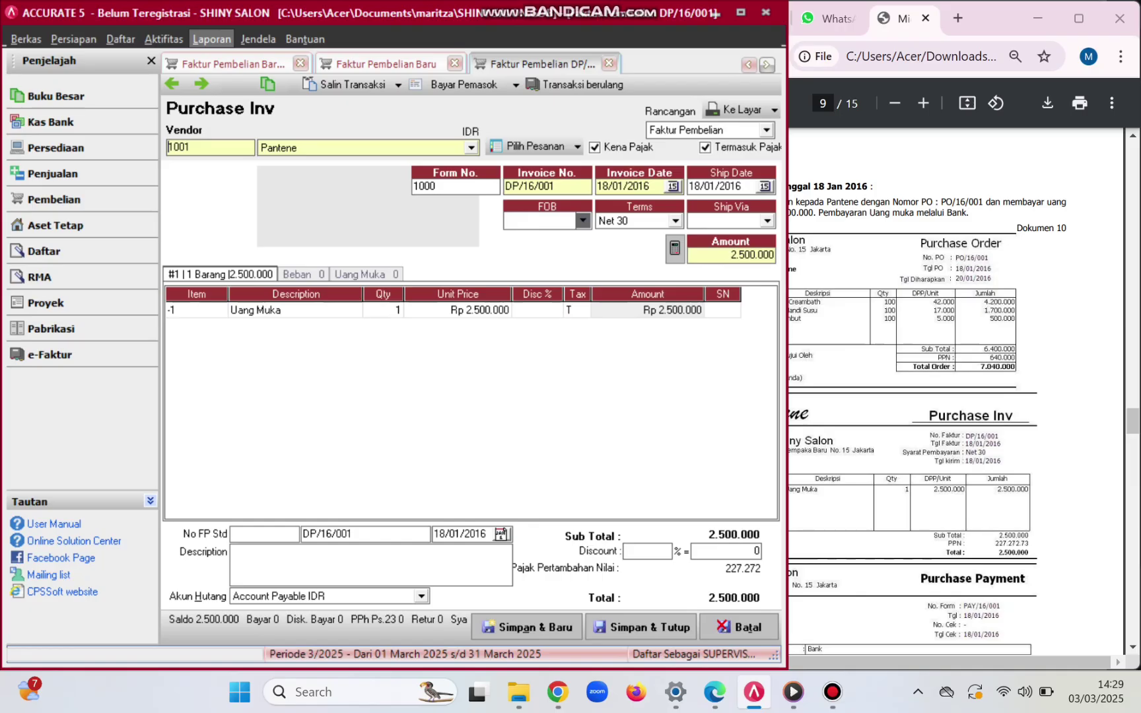
{"action": "left_click", "coordinate": [638, 627]}
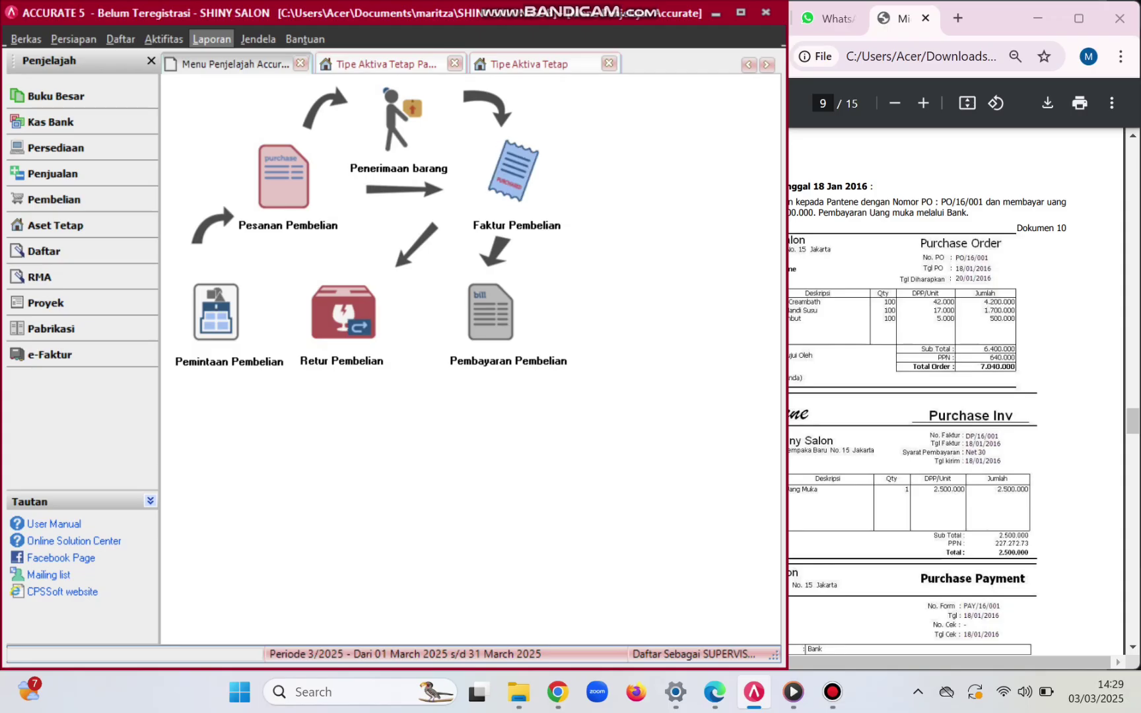
- Discard an unused new purchase invoice and read the Transaksi 11 goods-receipt details in the exercise PDF
{"action": "left_click", "coordinate": [513, 171]}
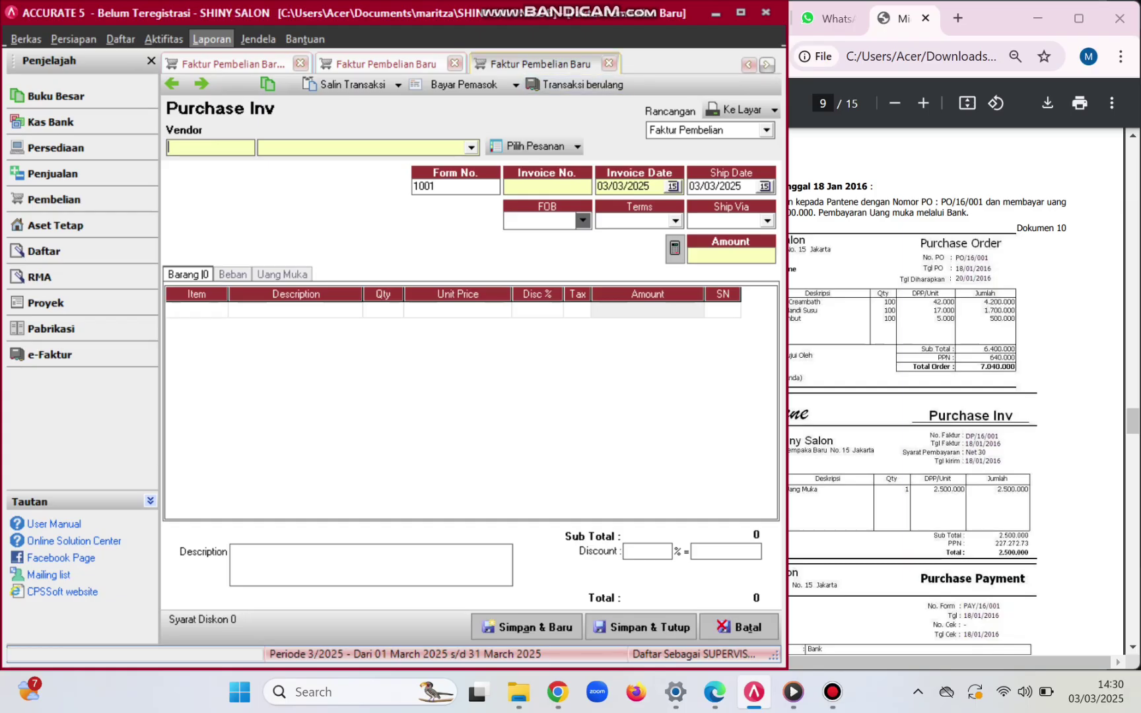
{"action": "left_click", "coordinate": [609, 63]}
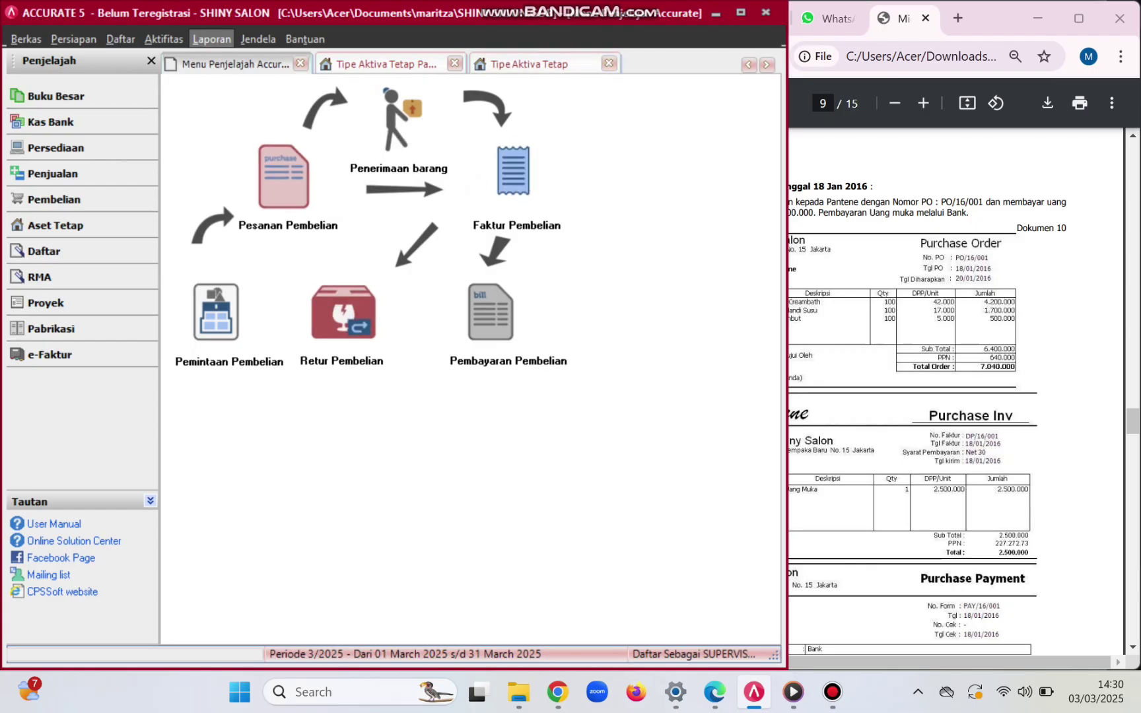
{"action": "left_click", "coordinate": [944, 330]}
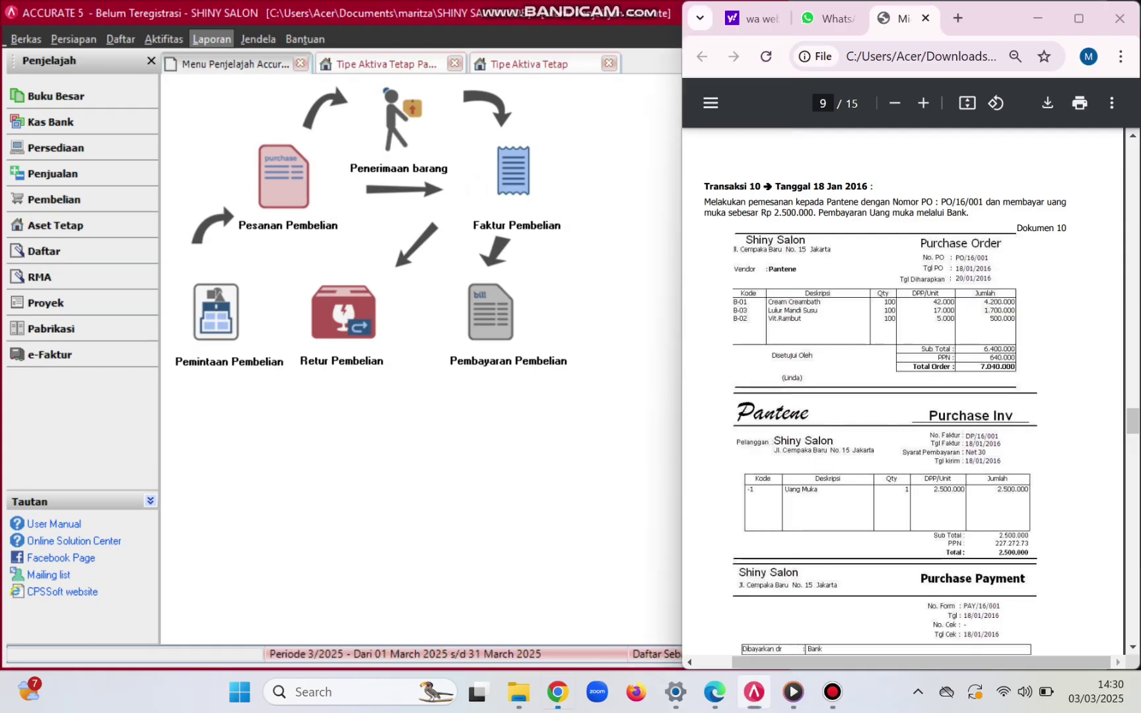
{"action": "scroll", "coordinate": [912, 396], "scroll_direction": "down", "scroll_amount": 10}
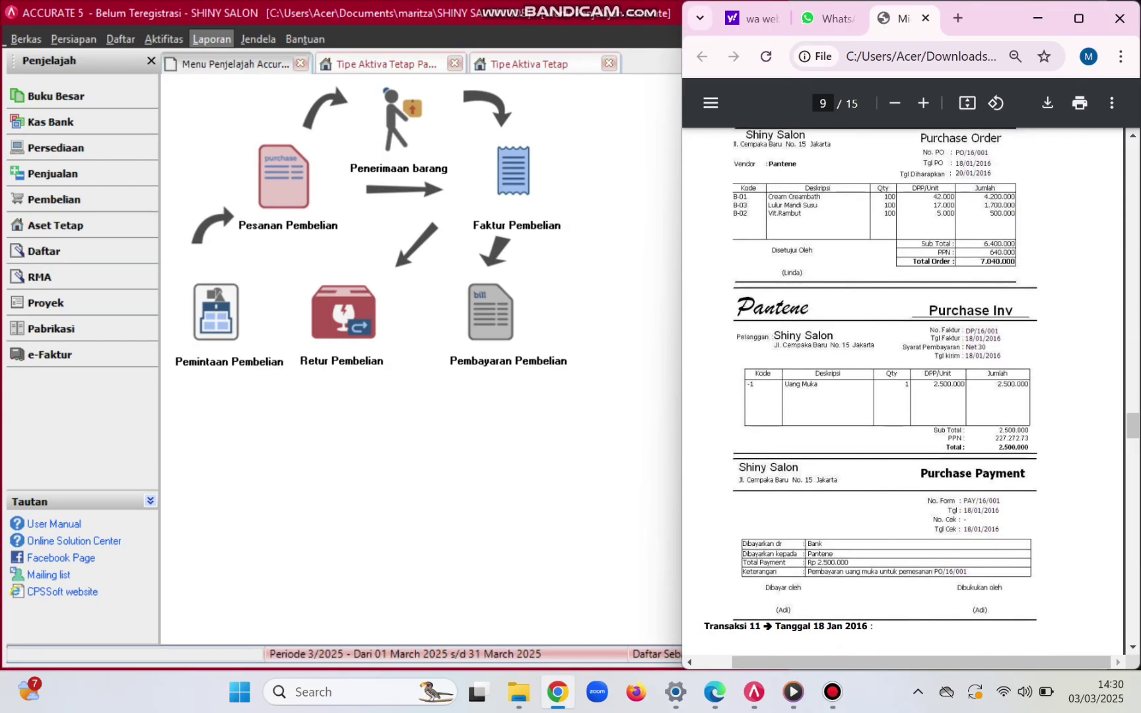
{"action": "scroll", "coordinate": [911, 396], "scroll_direction": "down", "scroll_amount": 2}
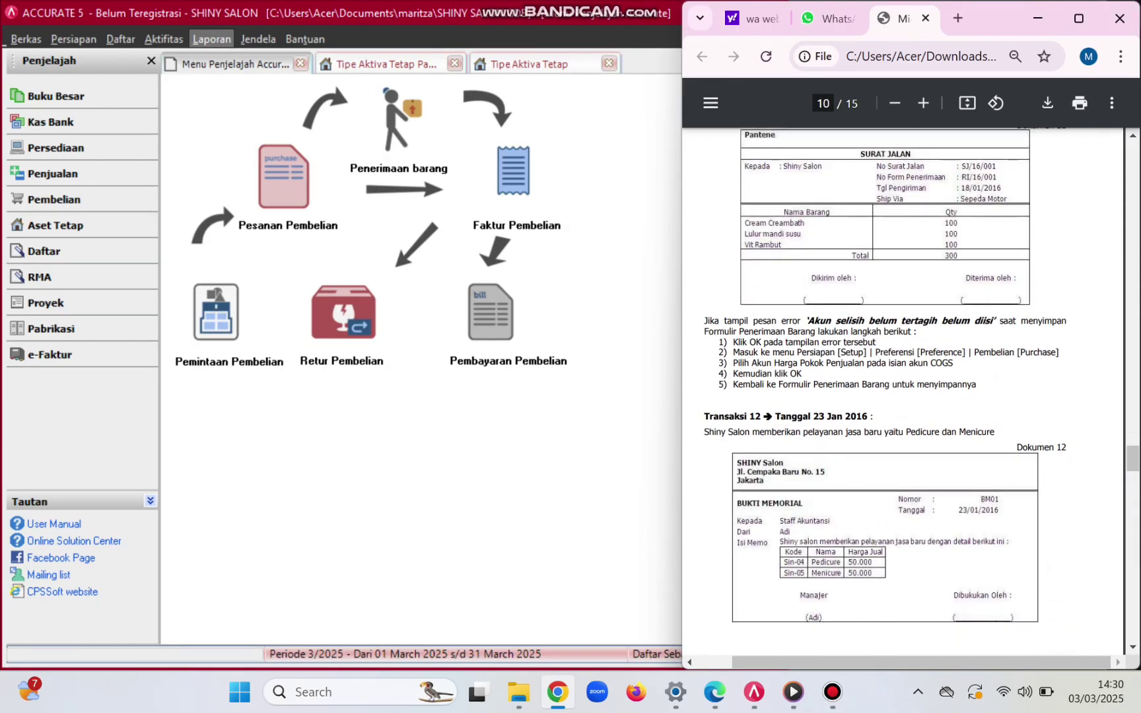
{"action": "scroll", "coordinate": [912, 396], "scroll_direction": "up", "scroll_amount": 3}
{"action": "scroll", "coordinate": [911, 396], "scroll_direction": "up", "scroll_amount": 1}
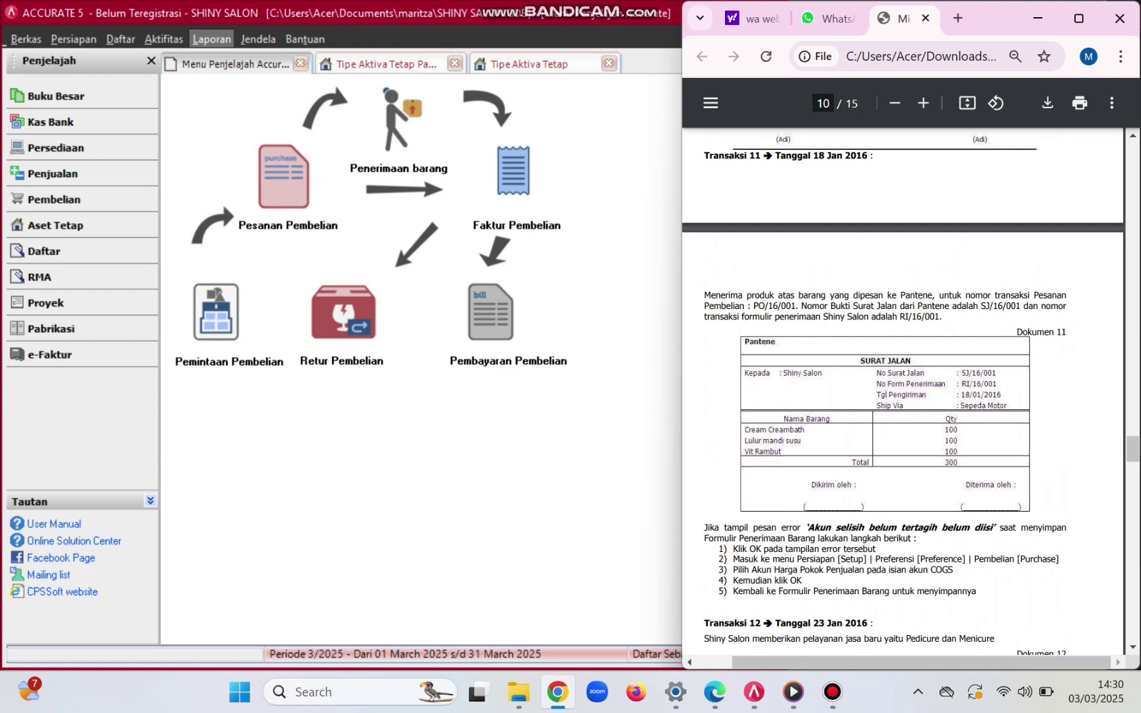
{"action": "key", "text": "alt+Tab"}
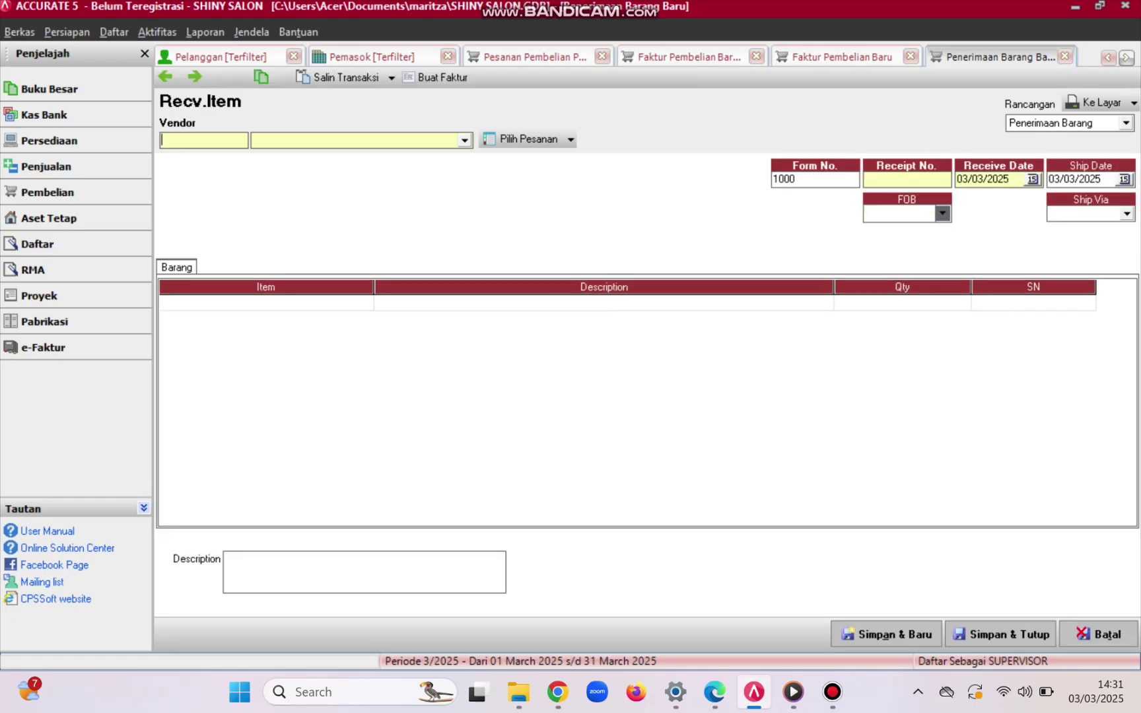
- Choose Pantene as the vendor, with form number RI/16/001 and receipt number SJ/16/001
{"action": "key", "text": "alt+Down"}
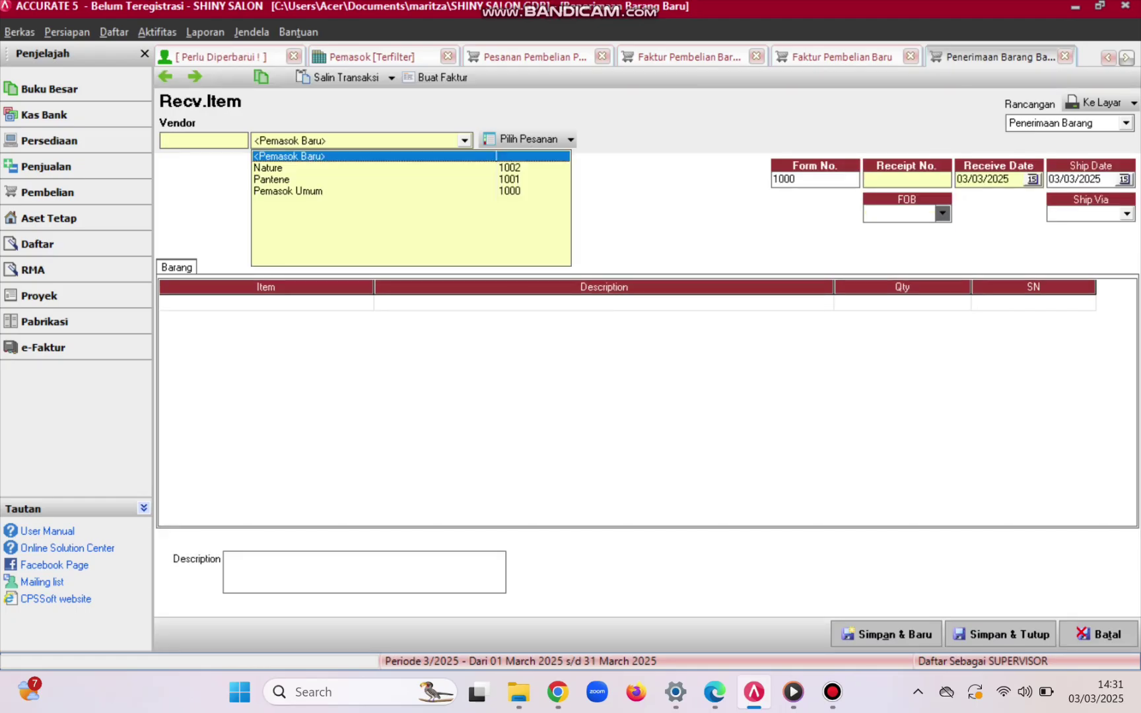
{"action": "key", "text": "Down"}
{"action": "key", "text": "Down"}
{"action": "key", "text": "Return"}
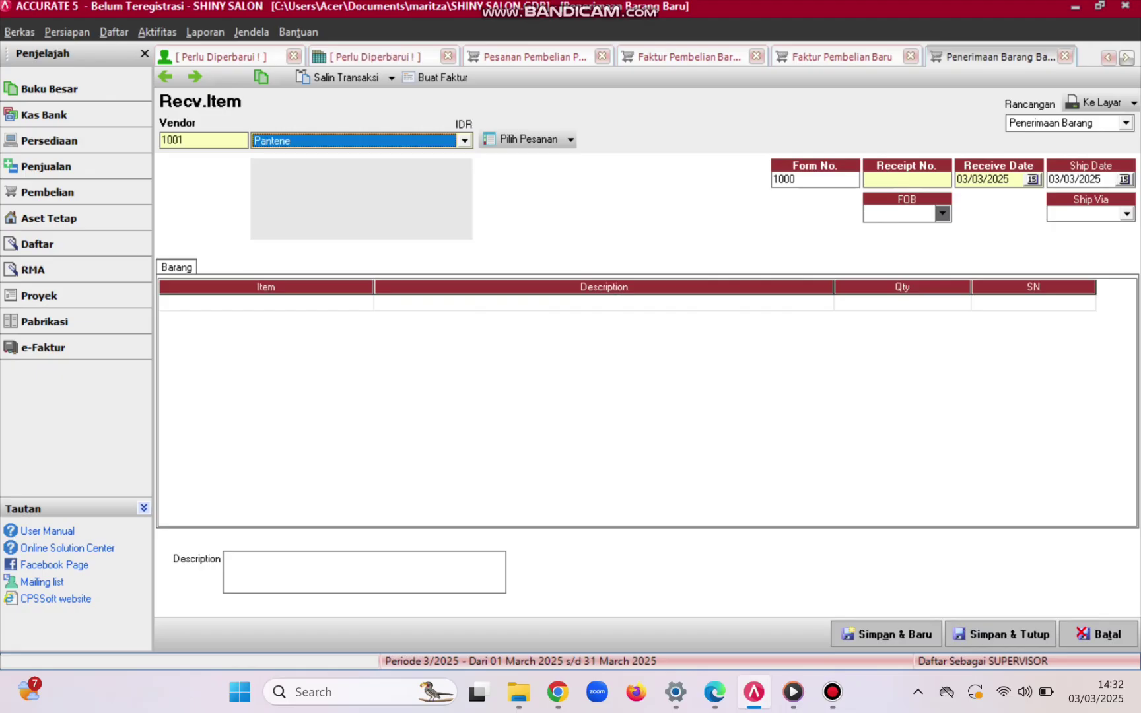
{"action": "left_click", "coordinate": [784, 179]}
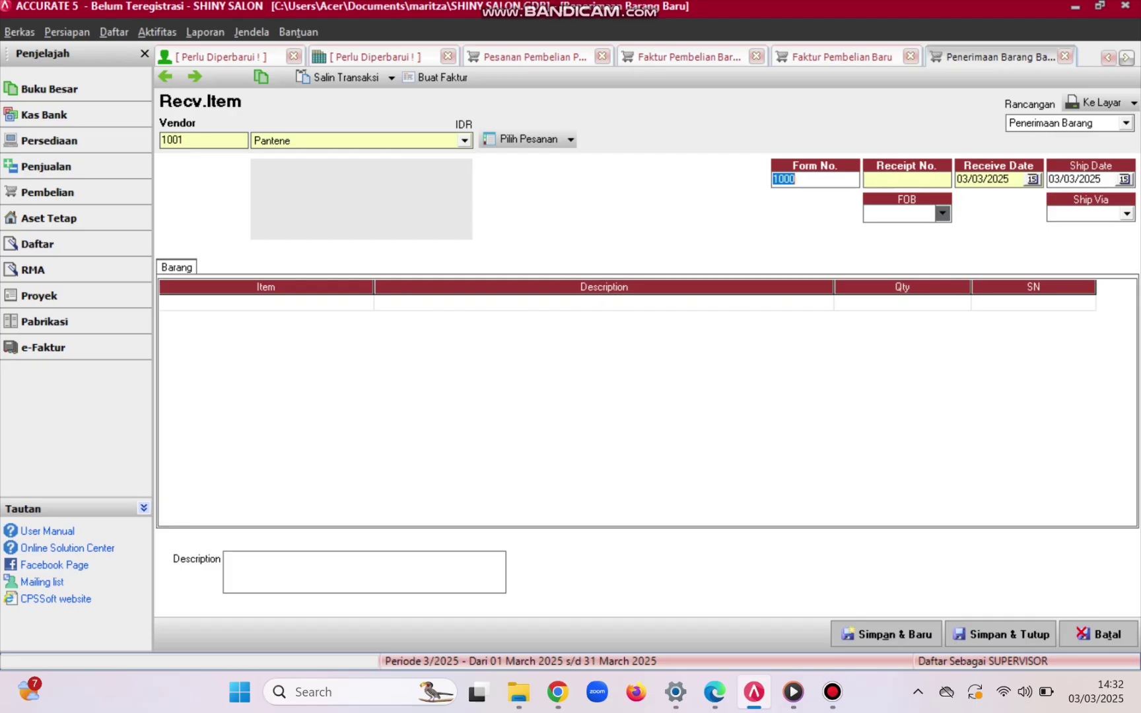
{"action": "type", "text": "RI/"}
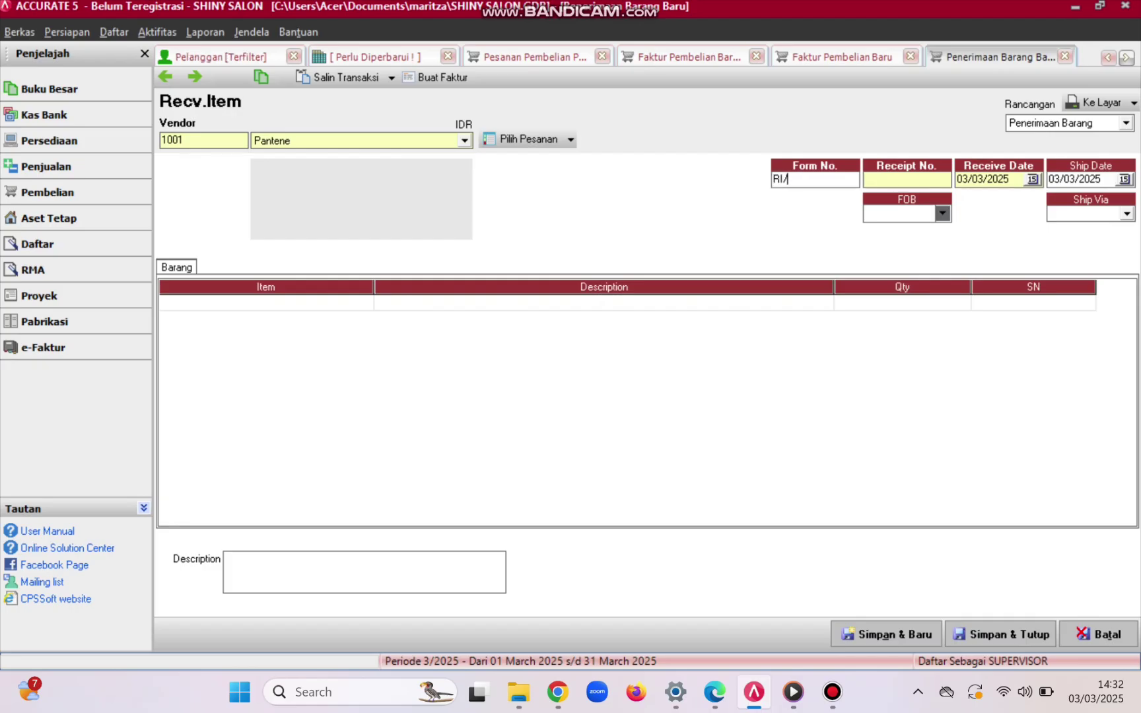
{"action": "type", "text": "16/001"}
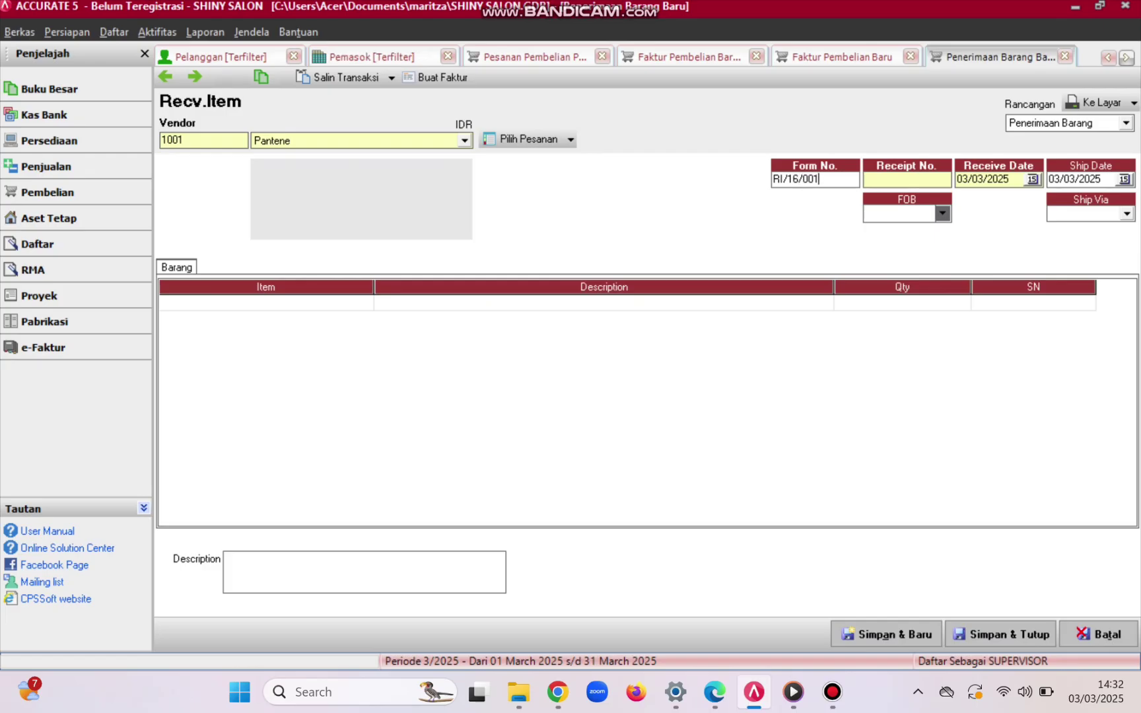
{"action": "left_click", "coordinate": [865, 179]}
{"action": "type", "text": "SJ/"}
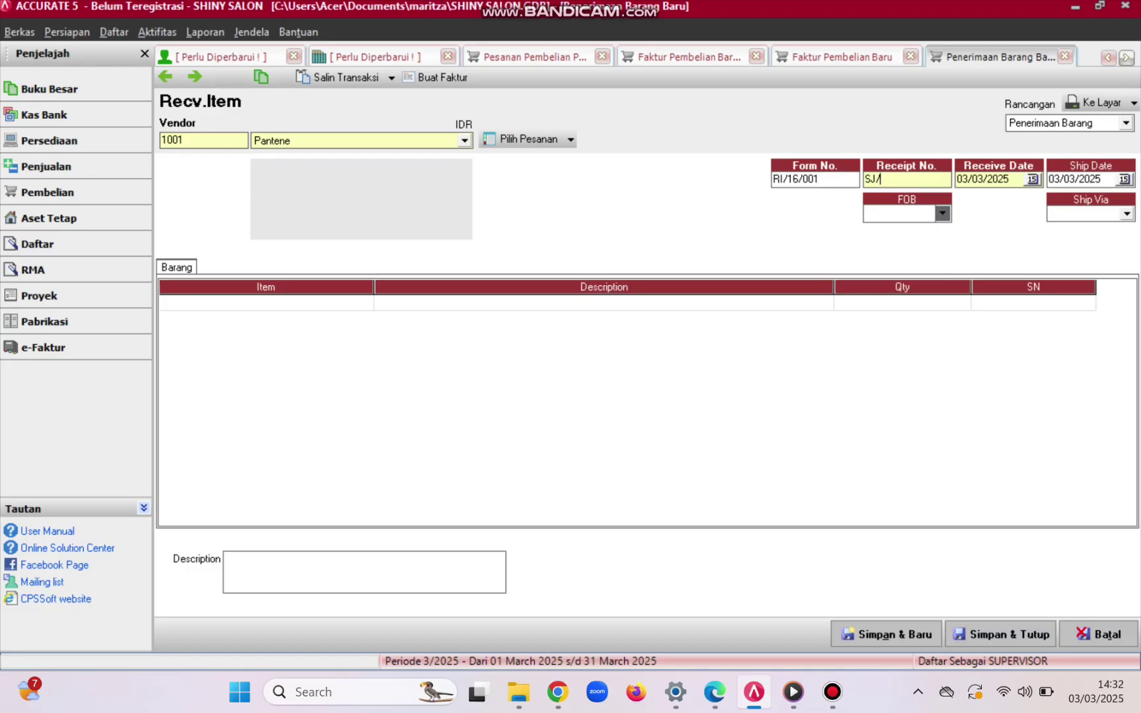
{"action": "type", "text": "16/0"}
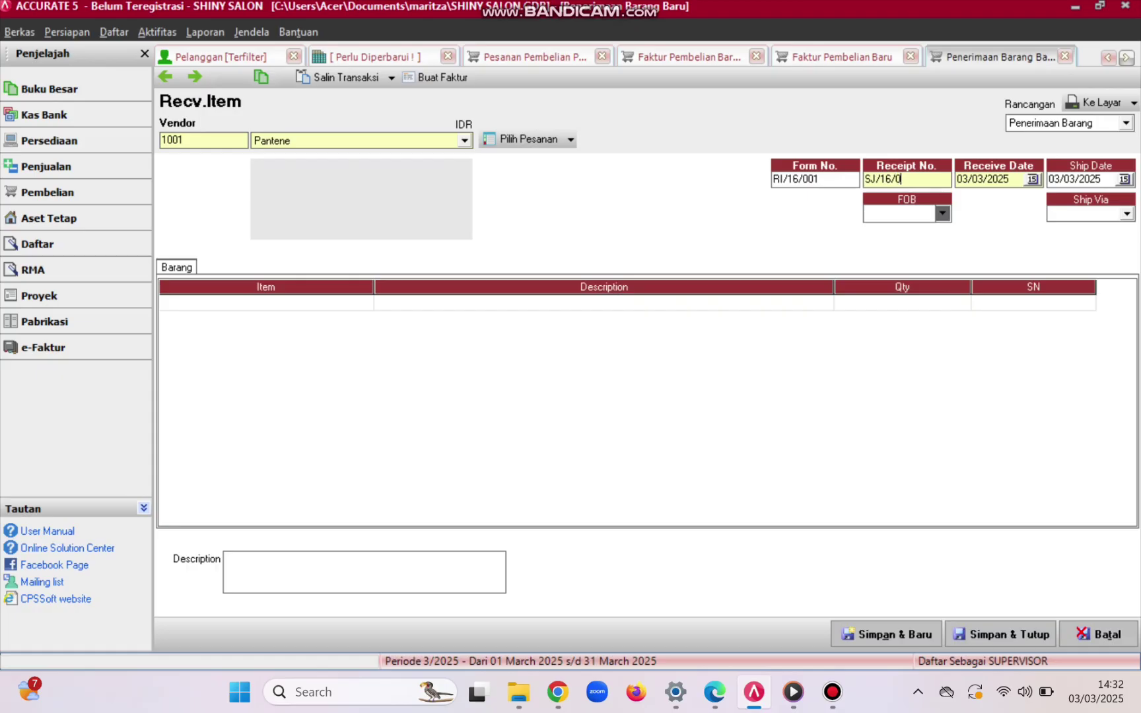
{"action": "type", "text": "01"}
- Set both the receive date and the ship date to 18/01/2016
{"action": "key", "text": "Tab"}
{"action": "key", "text": "Delete"}
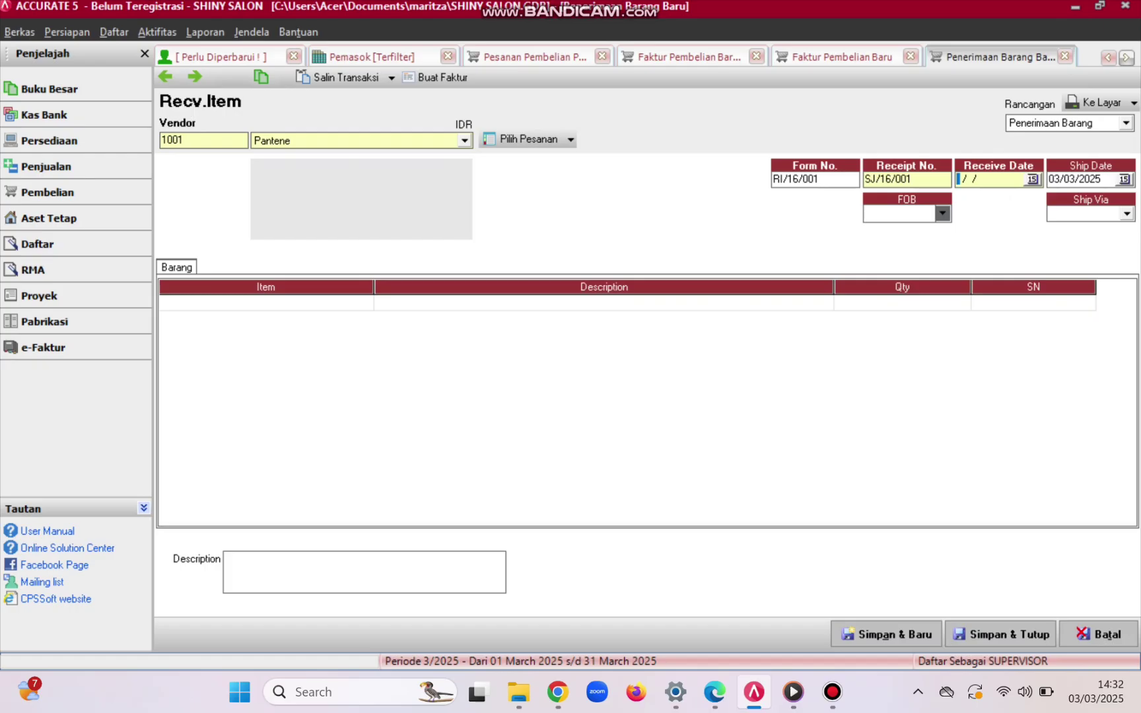
{"action": "type", "text": "18/01/"}
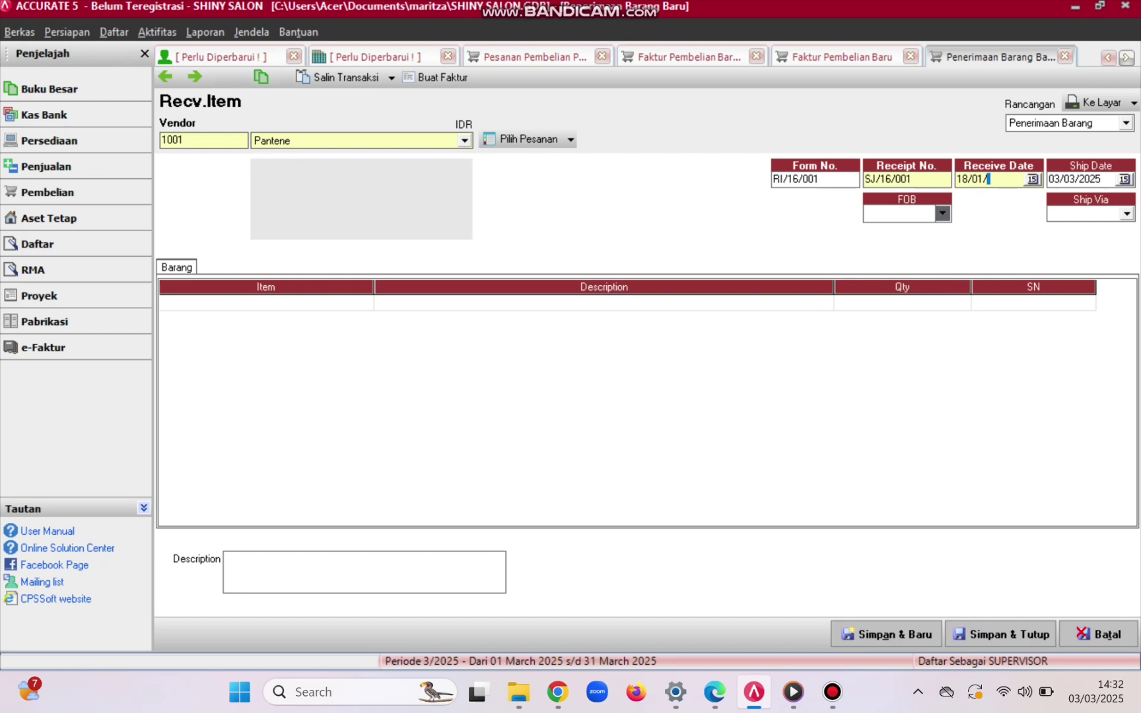
{"action": "type", "text": "2016"}
{"action": "key", "text": "Tab"}
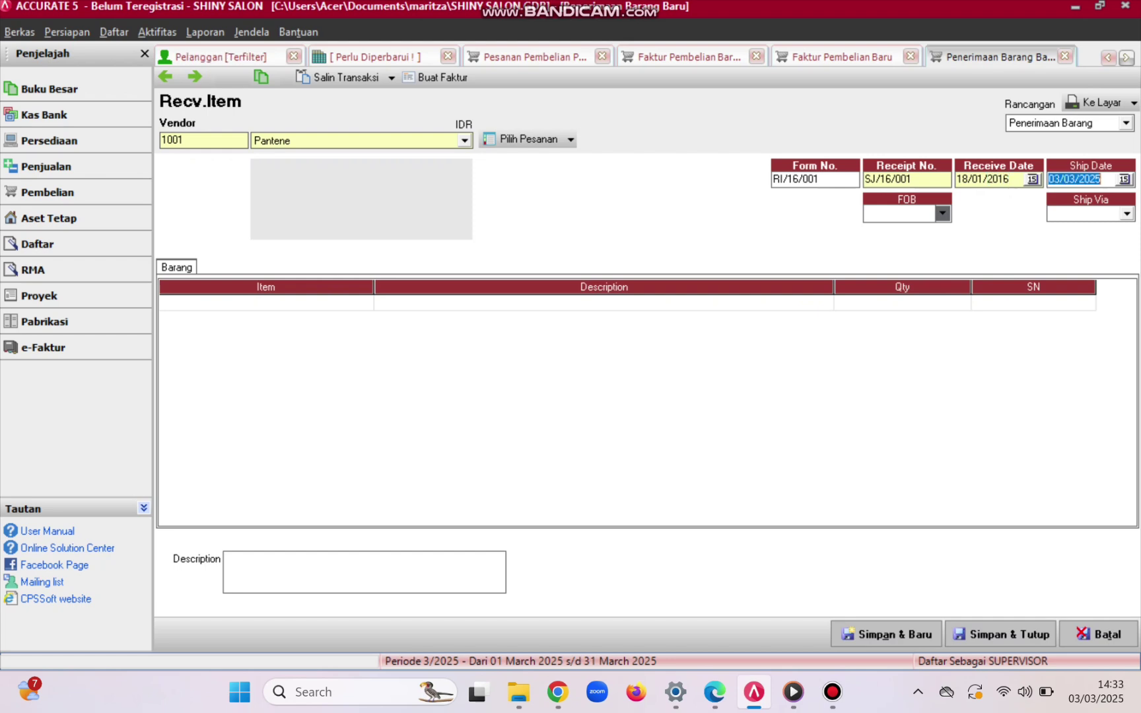
{"action": "key", "text": "Delete"}
{"action": "type", "text": "18/"}
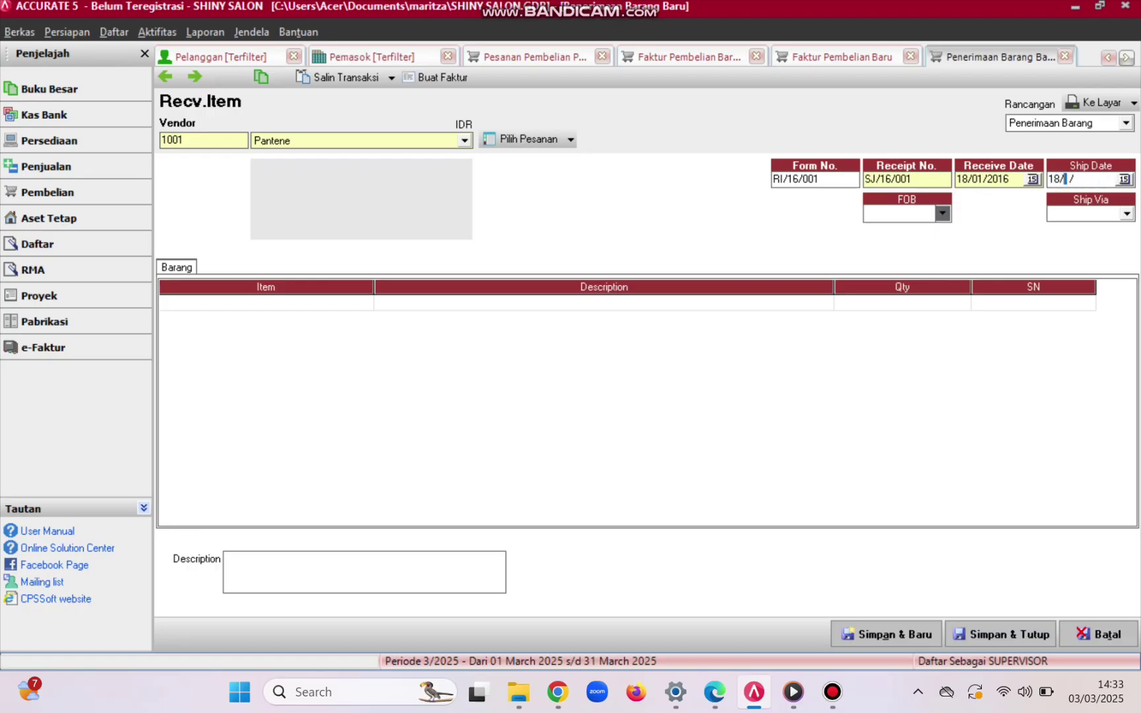
{"action": "type", "text": "01/20"}
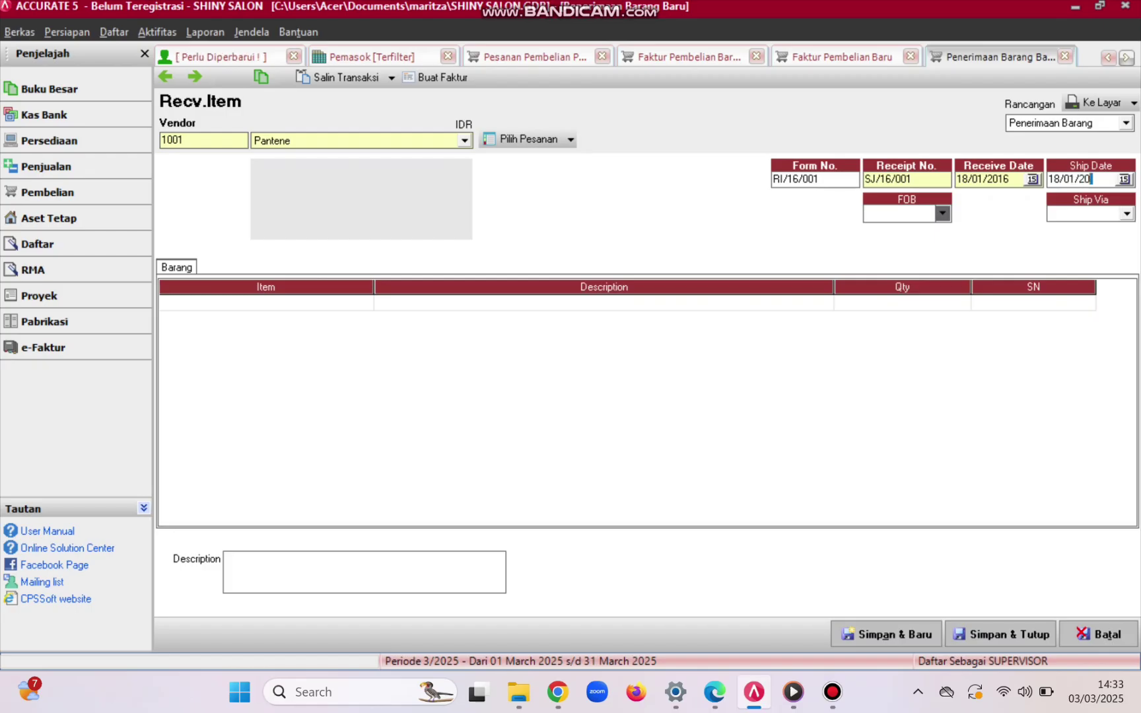
{"action": "type", "text": "16"}
{"action": "key", "text": "Tab"}
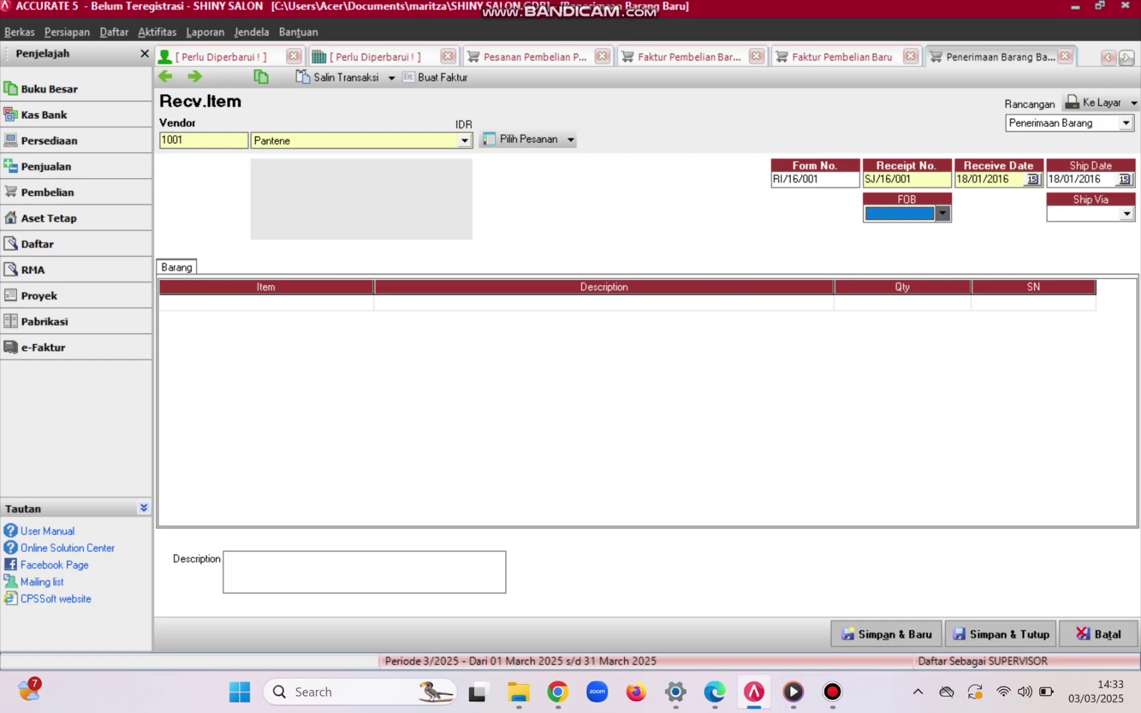
- Set the ship-via method to SEPEDA MOTOR
{"action": "left_click", "coordinate": [1127, 214]}
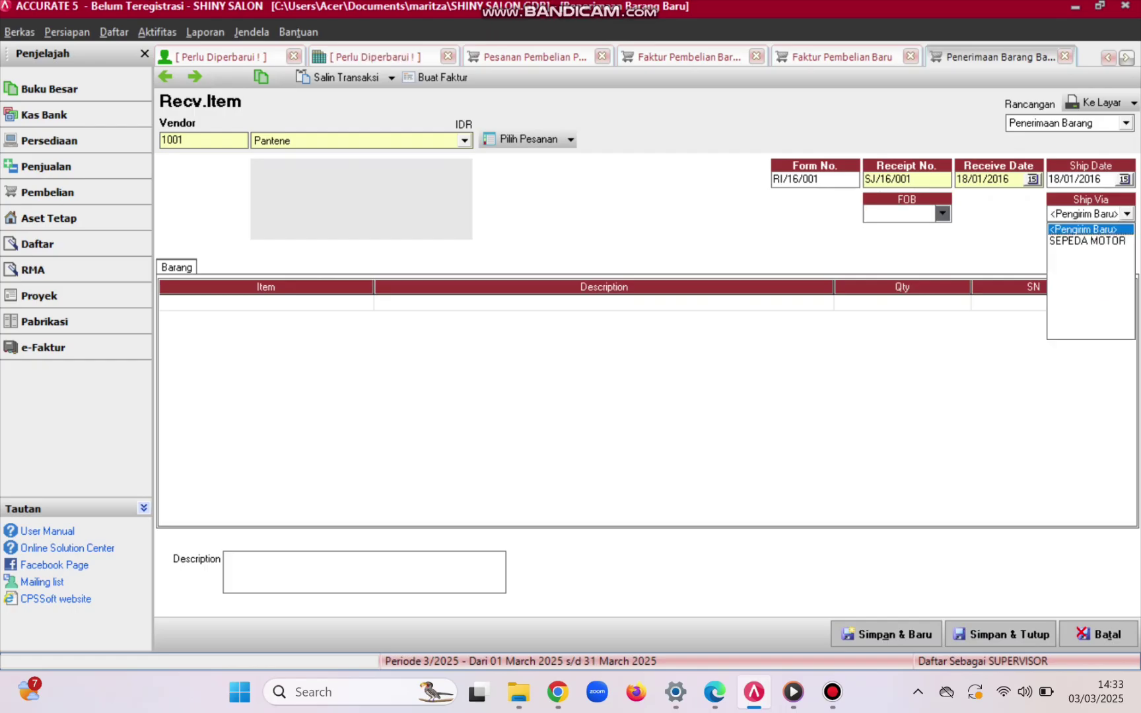
{"action": "key", "text": "Down"}
{"action": "key", "text": "Return"}
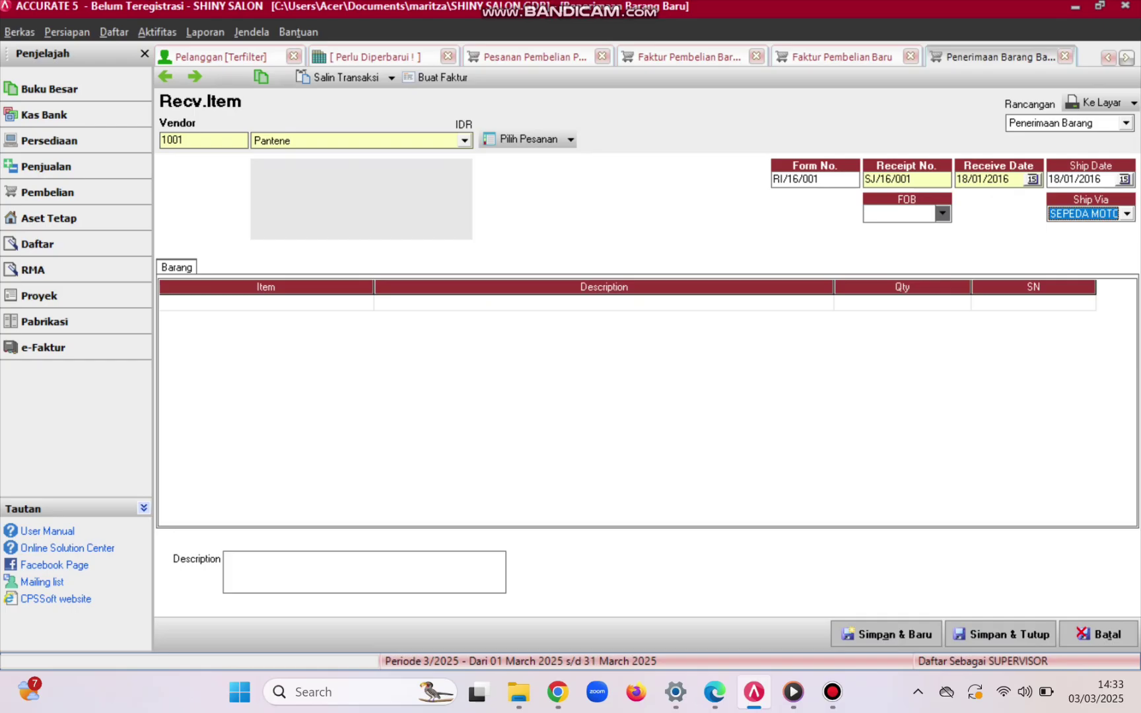
- Receive the B-01, B-03 and B-02 items from order PO/16/001 and save the goods receipt
{"action": "left_click", "coordinate": [524, 140]}
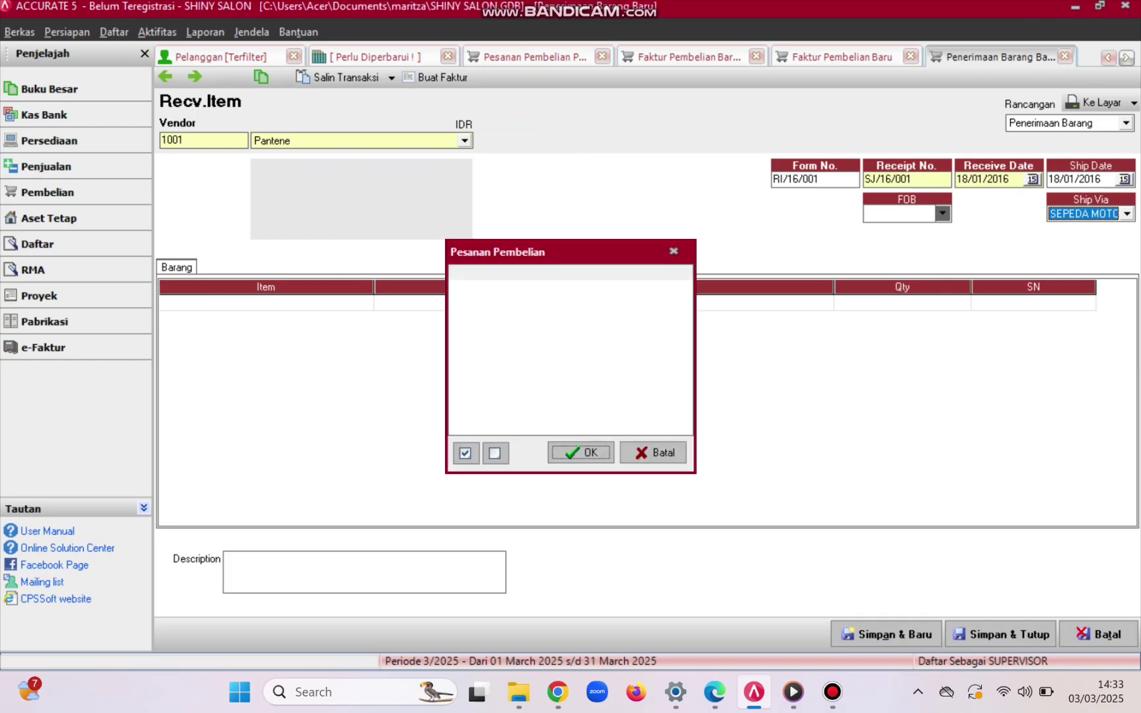
{"action": "left_click", "coordinate": [490, 290]}
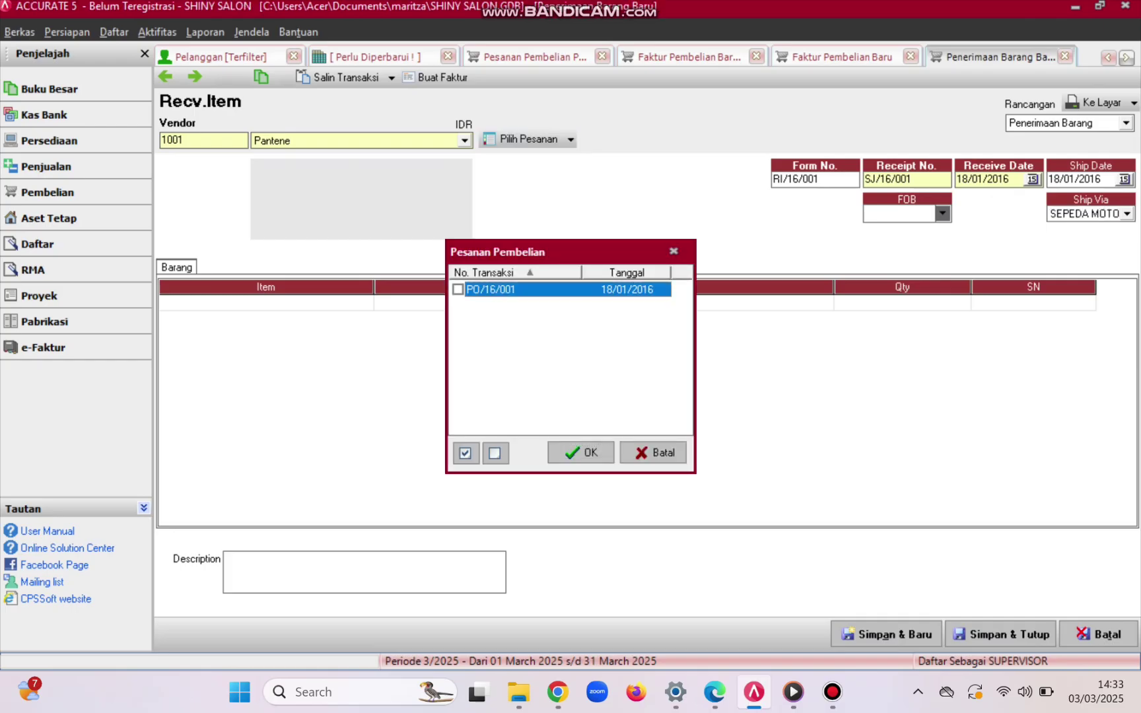
{"action": "left_click", "coordinate": [457, 290]}
{"action": "key", "text": "Return"}
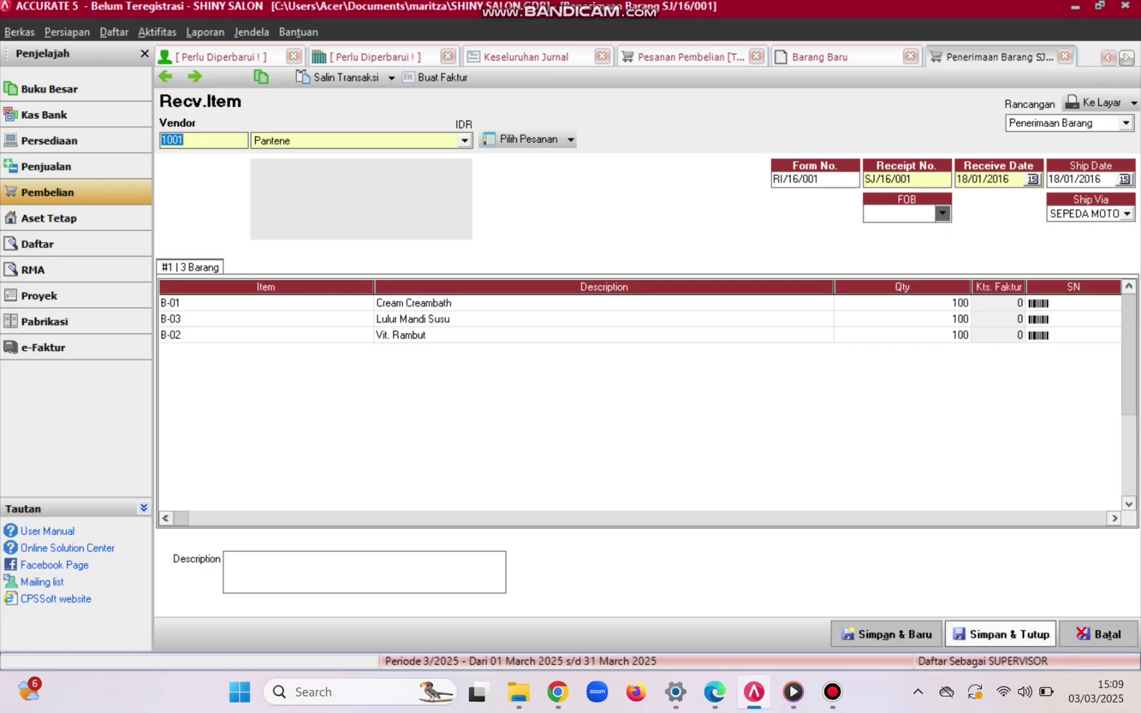
{"action": "left_click", "coordinate": [1000, 634]}
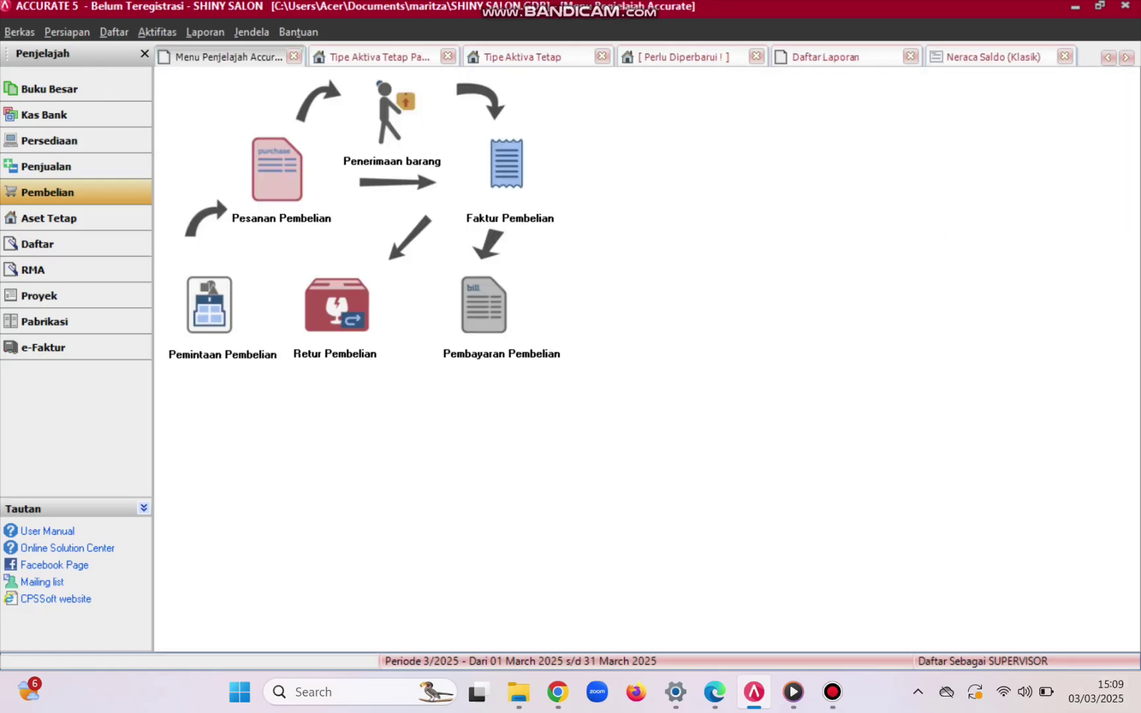
- Start a new service item numbered SIN-04 with description PEDICURE
{"action": "left_click", "coordinate": [49, 140]}
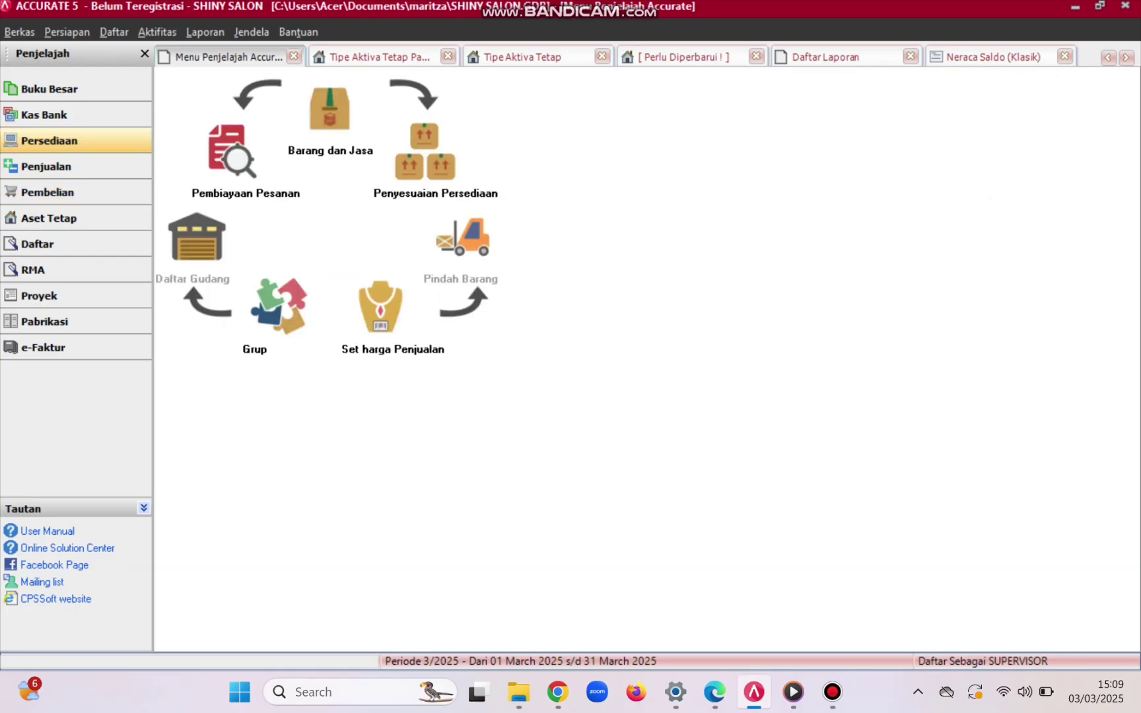
{"action": "left_click", "coordinate": [330, 109]}
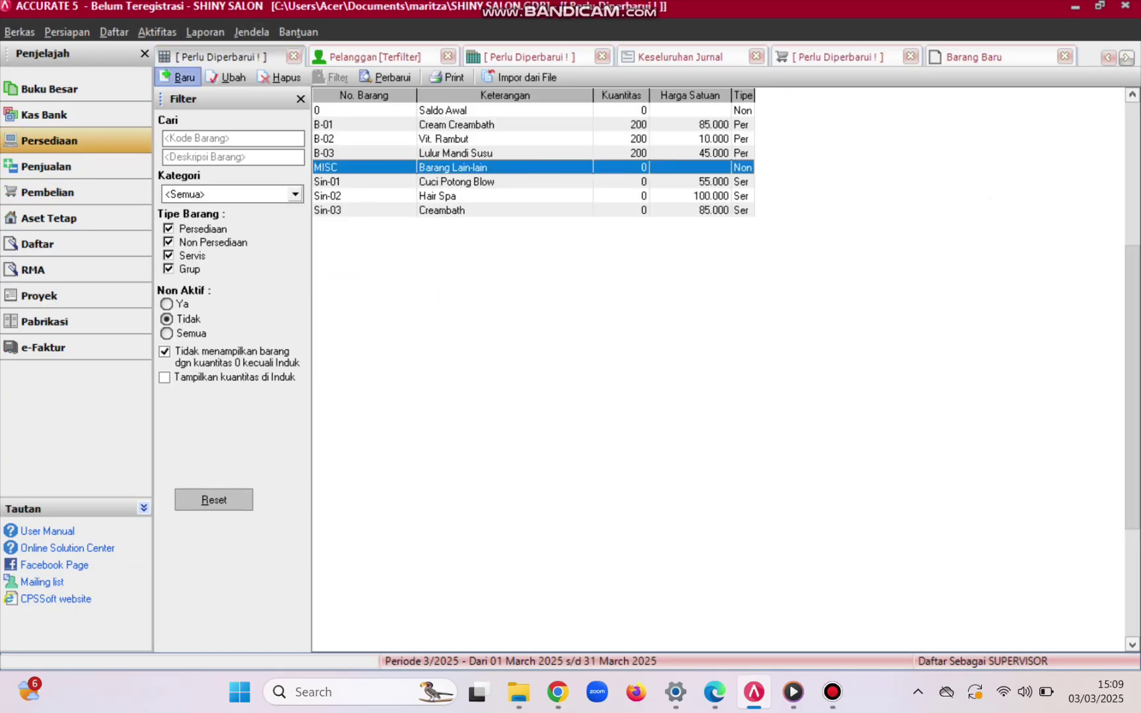
{"action": "left_click", "coordinate": [176, 78]}
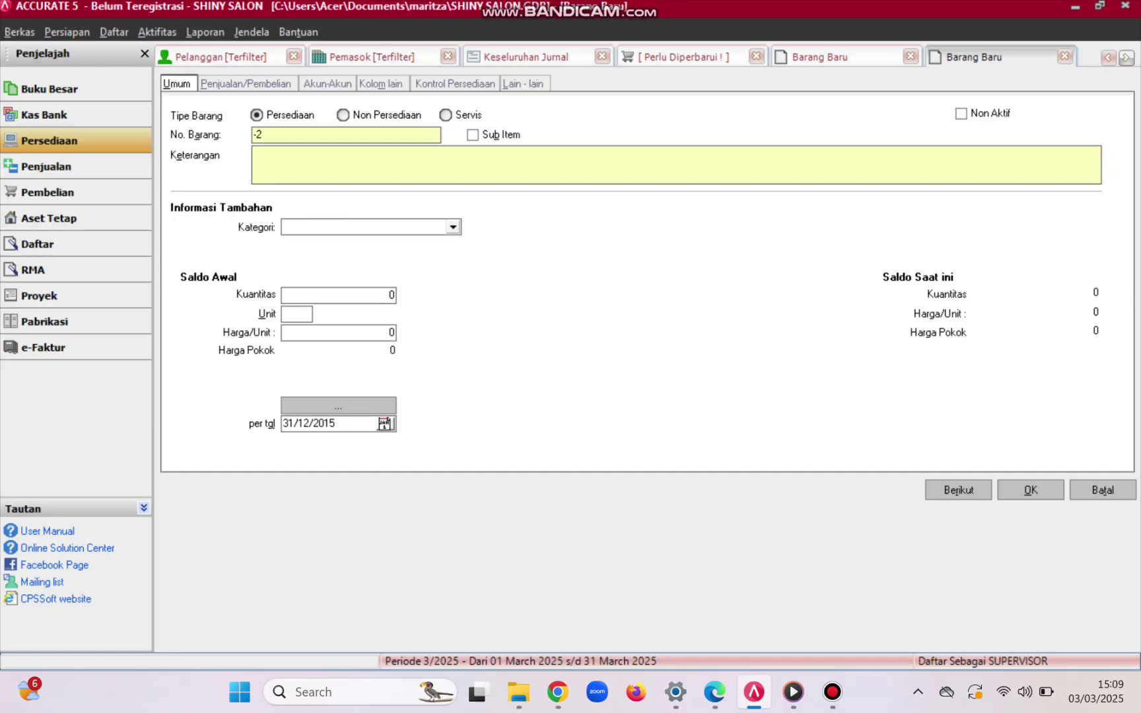
{"action": "left_click", "coordinate": [447, 115]}
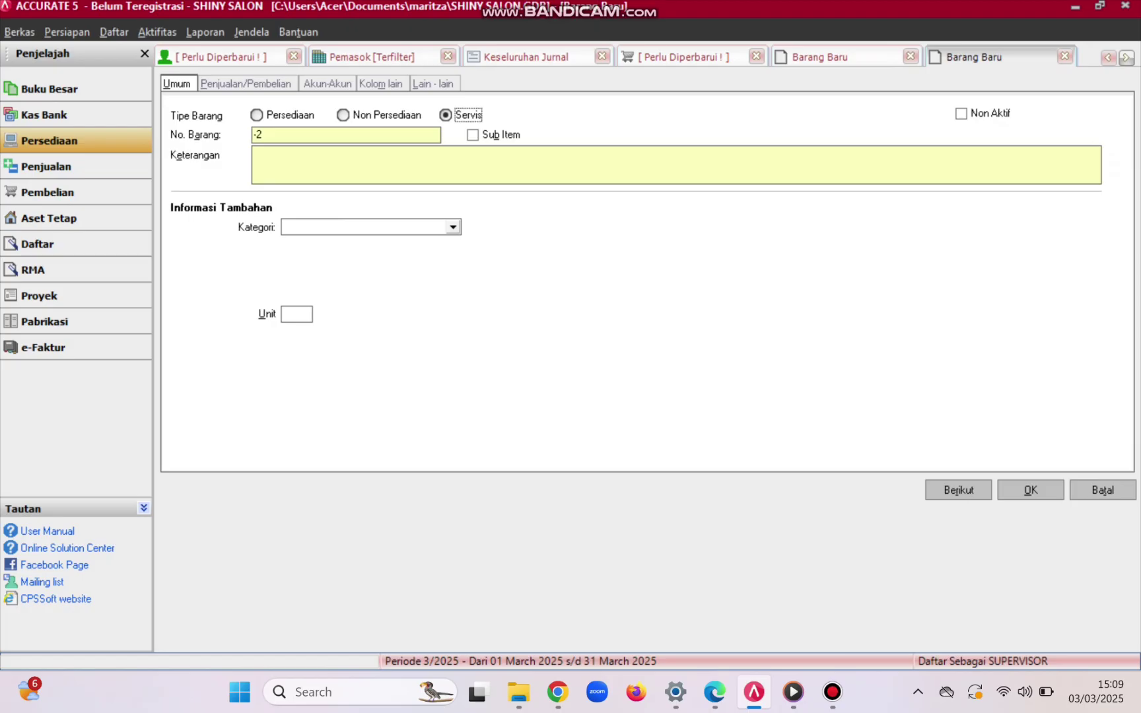
{"action": "key", "text": "Tab"}
{"action": "key", "text": "BackSpace"}
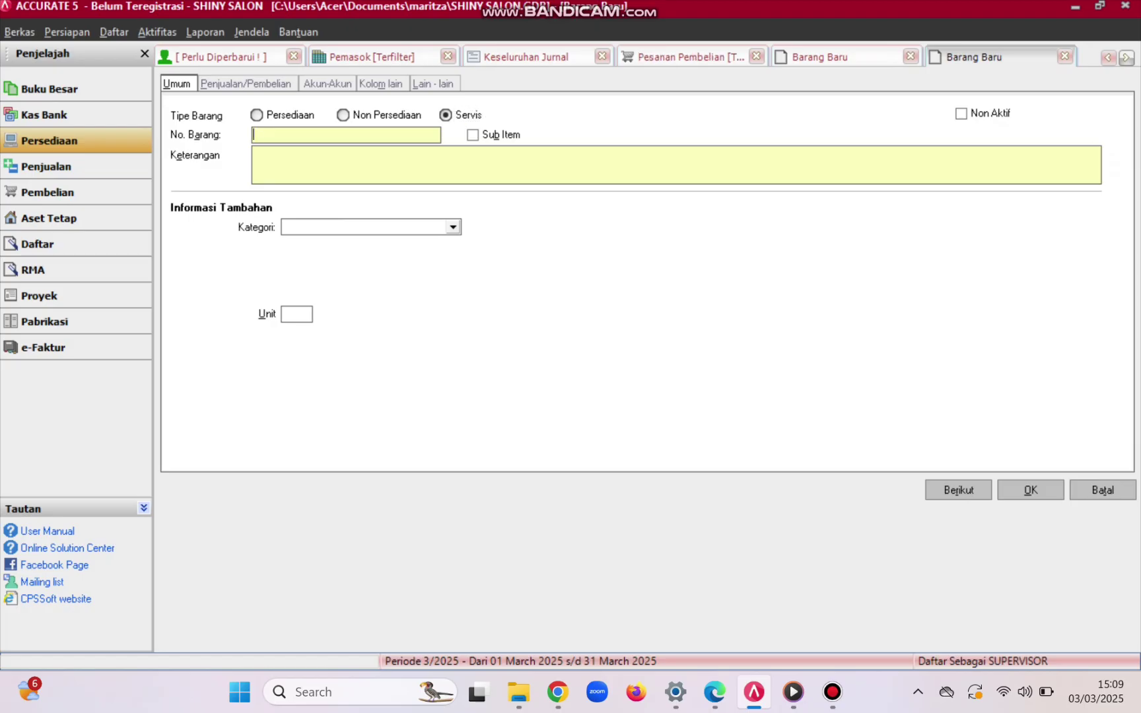
{"action": "type", "text": "SIN"}
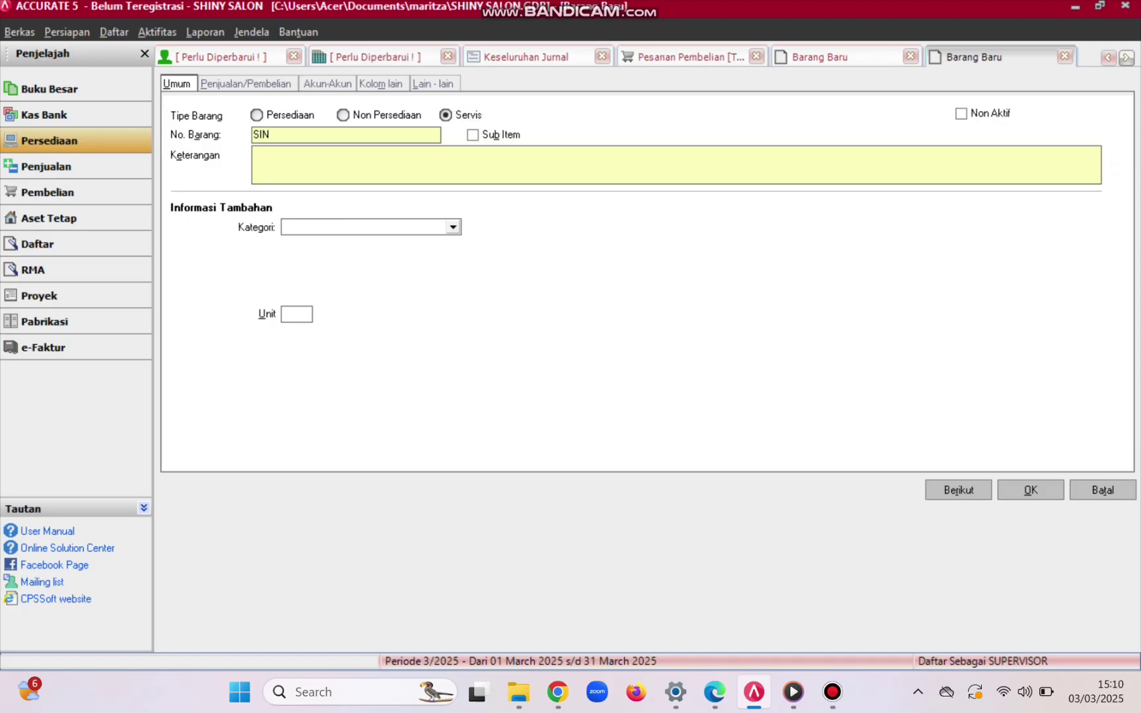
{"action": "type", "text": "-04"}
{"action": "key", "text": "Tab"}
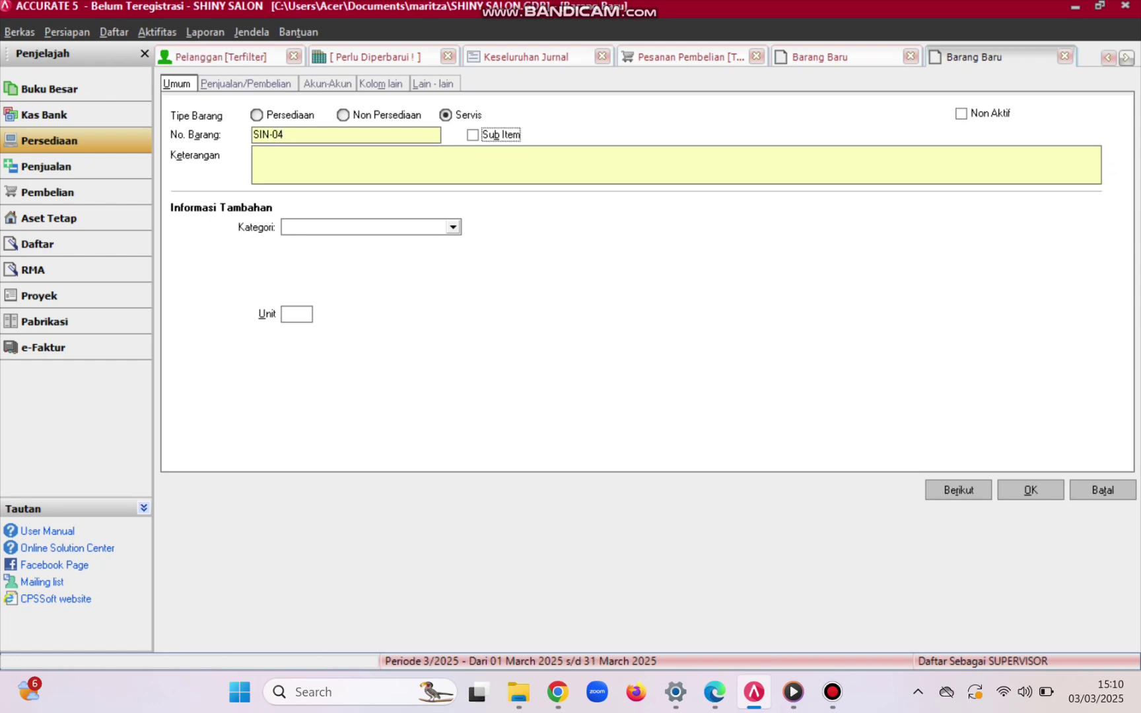
{"action": "key", "text": "Tab"}
{"action": "type", "text": "P"}
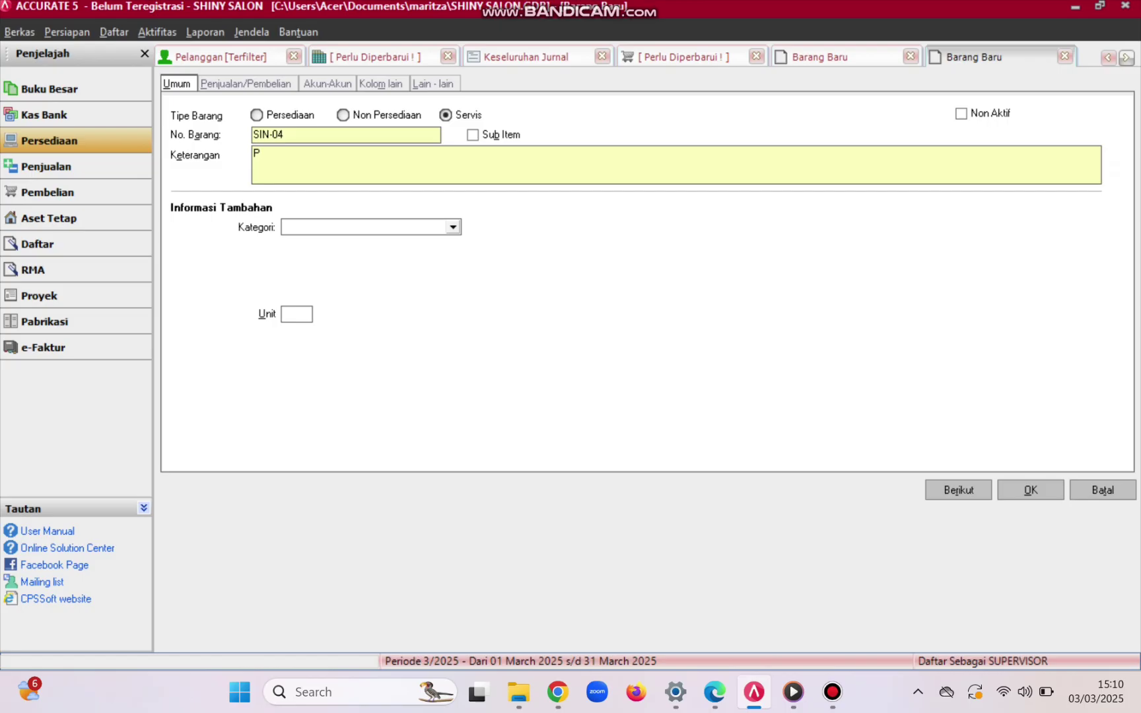
{"action": "type", "text": "EDI"}
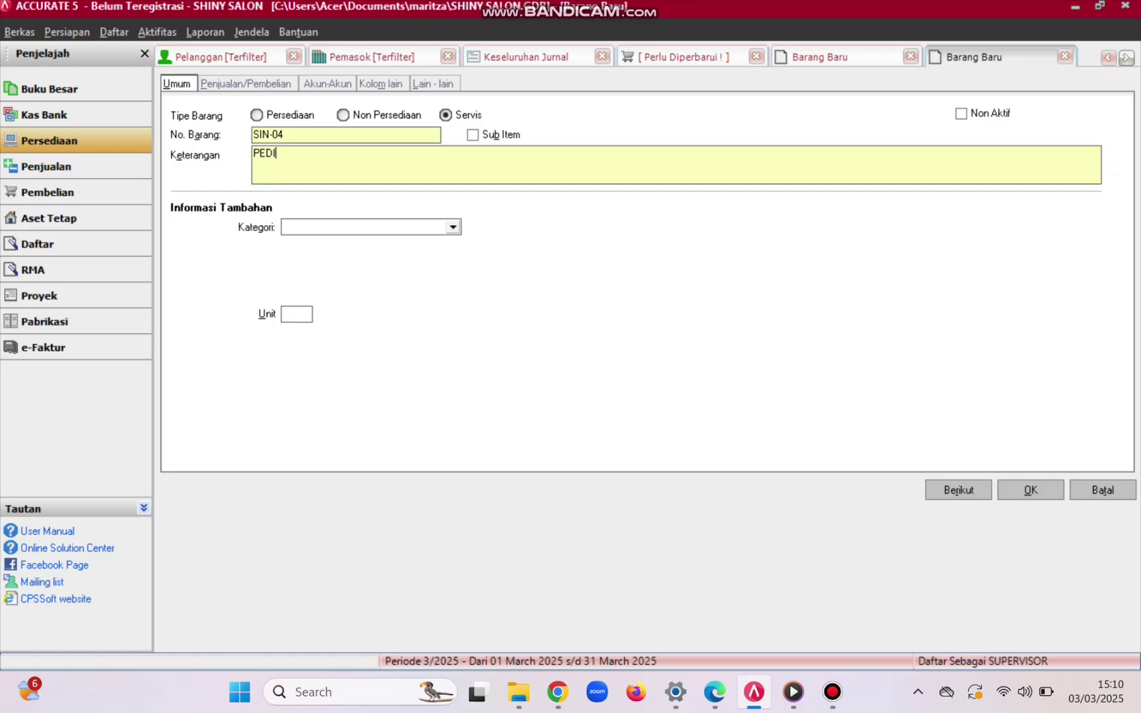
{"action": "type", "text": "CURE"}
{"action": "key", "text": "Return"}
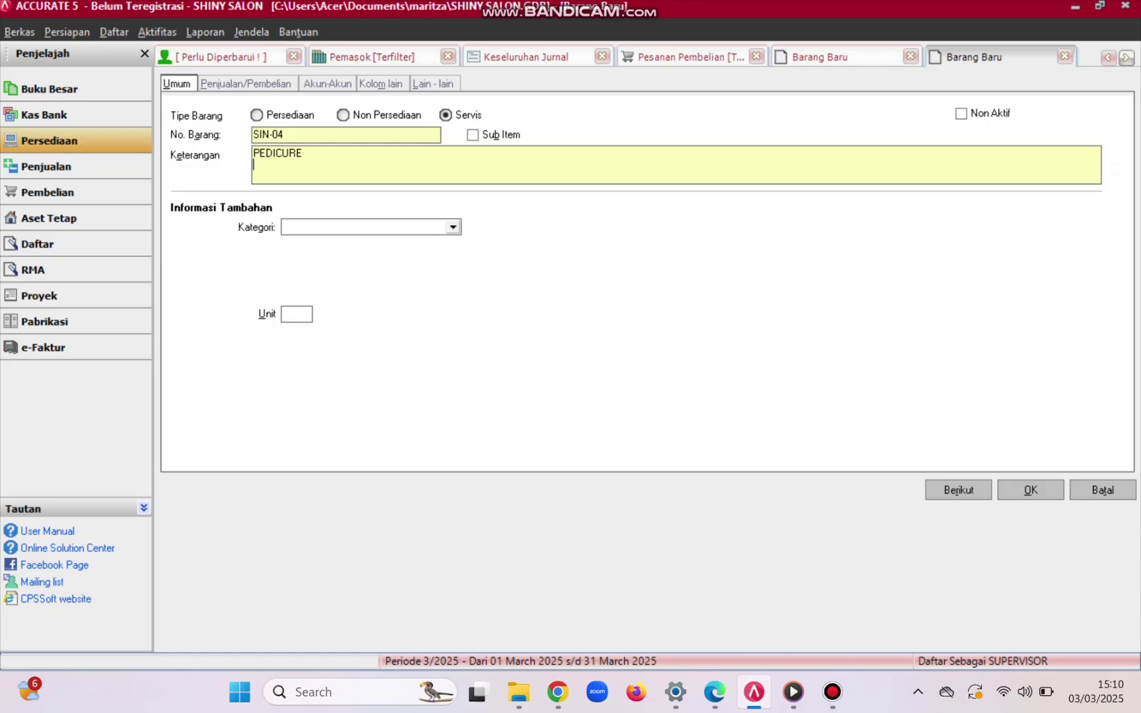
- Give PEDICURE a 50.000 selling price and sales tax code T, and save it
{"action": "key", "text": "ctrl+Tab"}
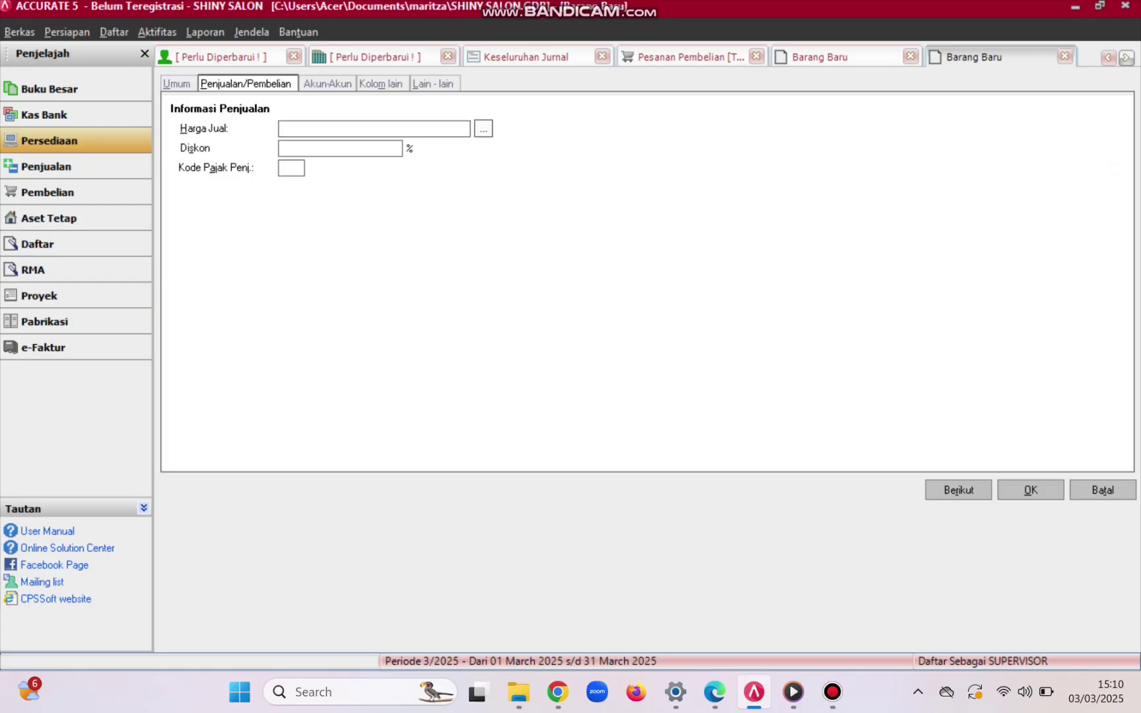
{"action": "left_click", "coordinate": [483, 129]}
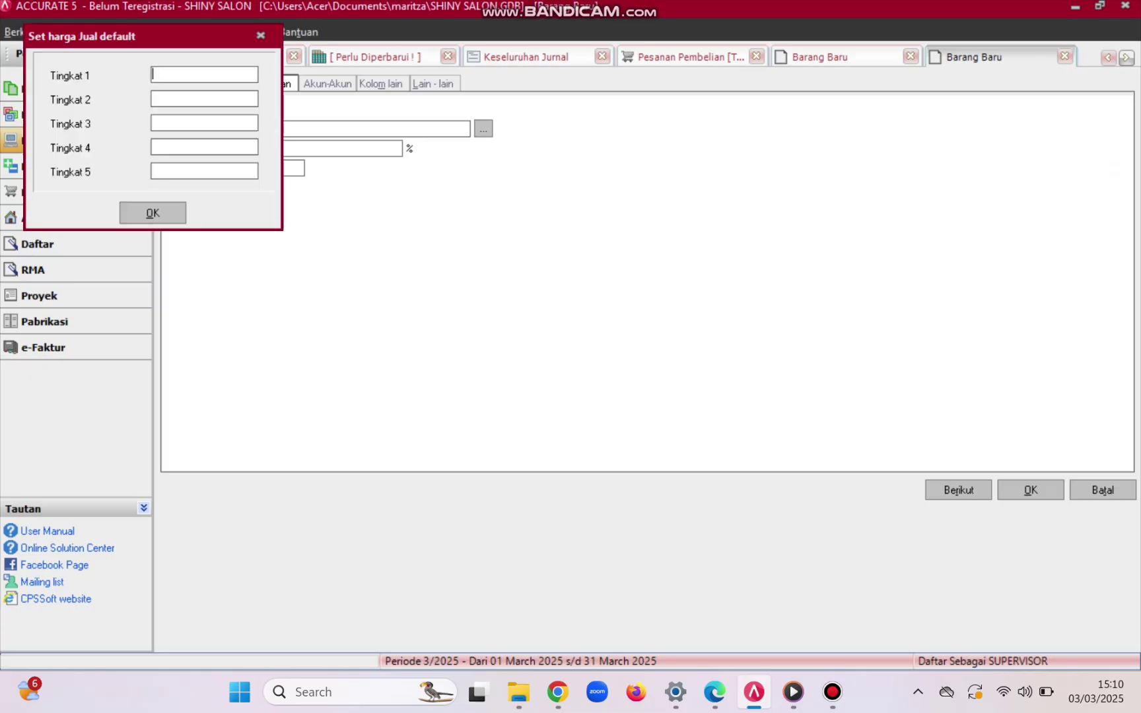
{"action": "key", "text": "Return"}
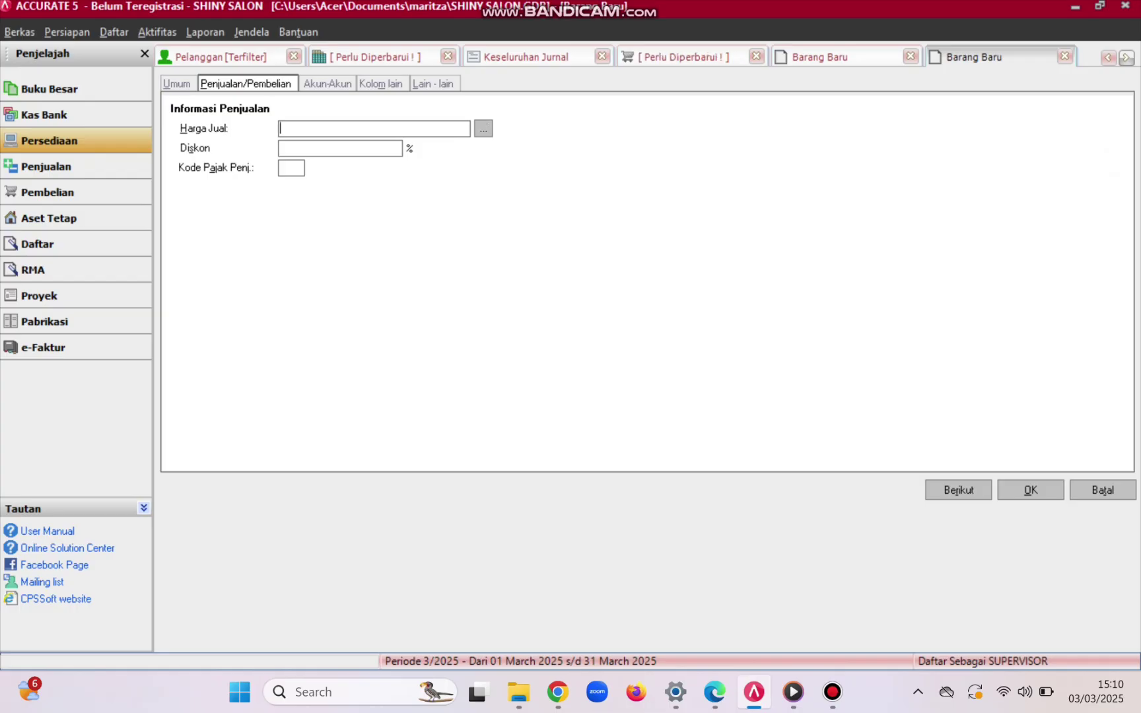
{"action": "type", "text": "50000"}
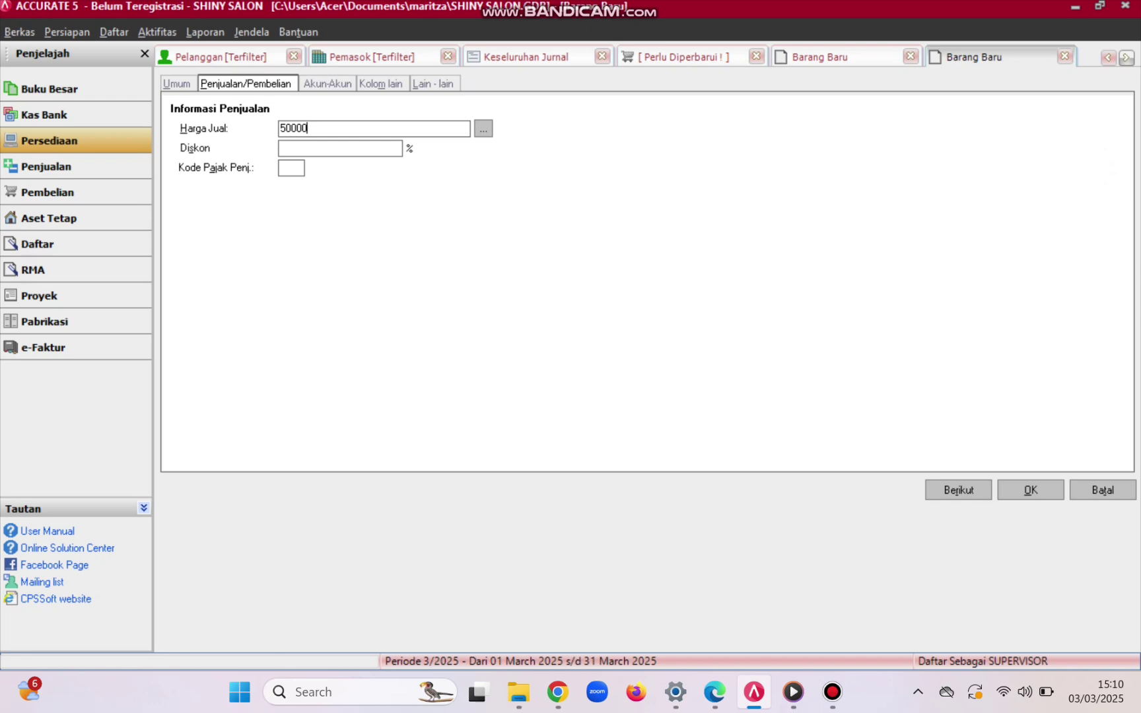
{"action": "key", "text": "Tab"}
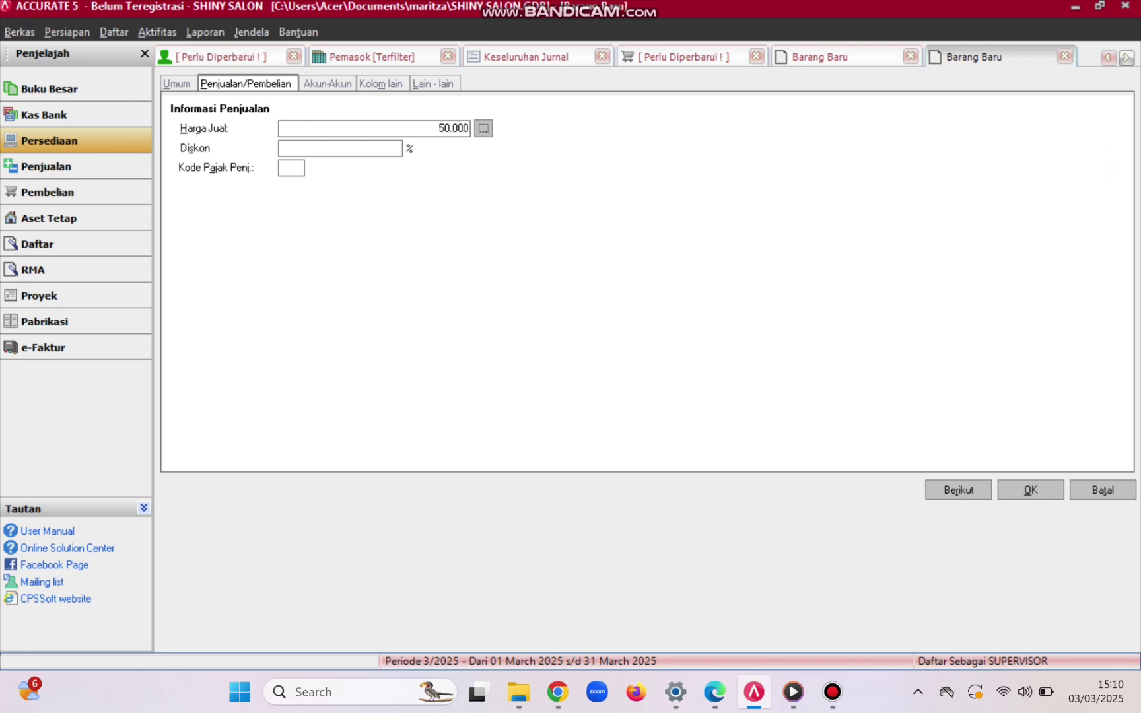
{"action": "key", "text": "Tab"}
{"action": "type", "text": "T"}
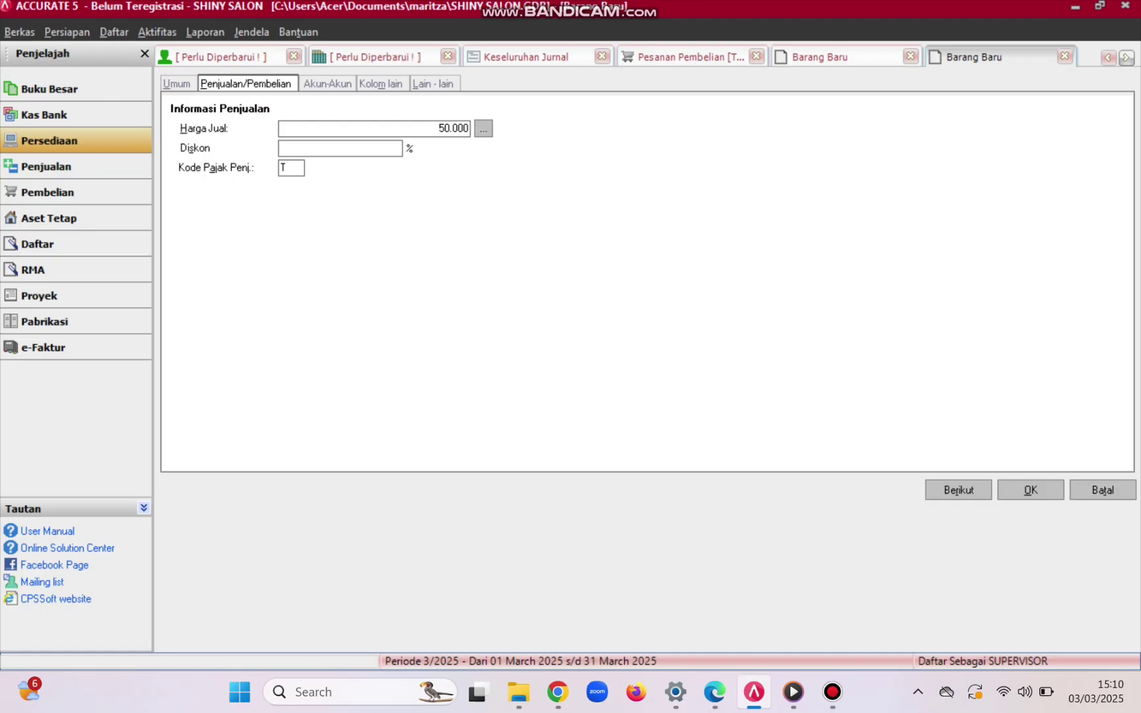
{"action": "key", "text": "Return"}
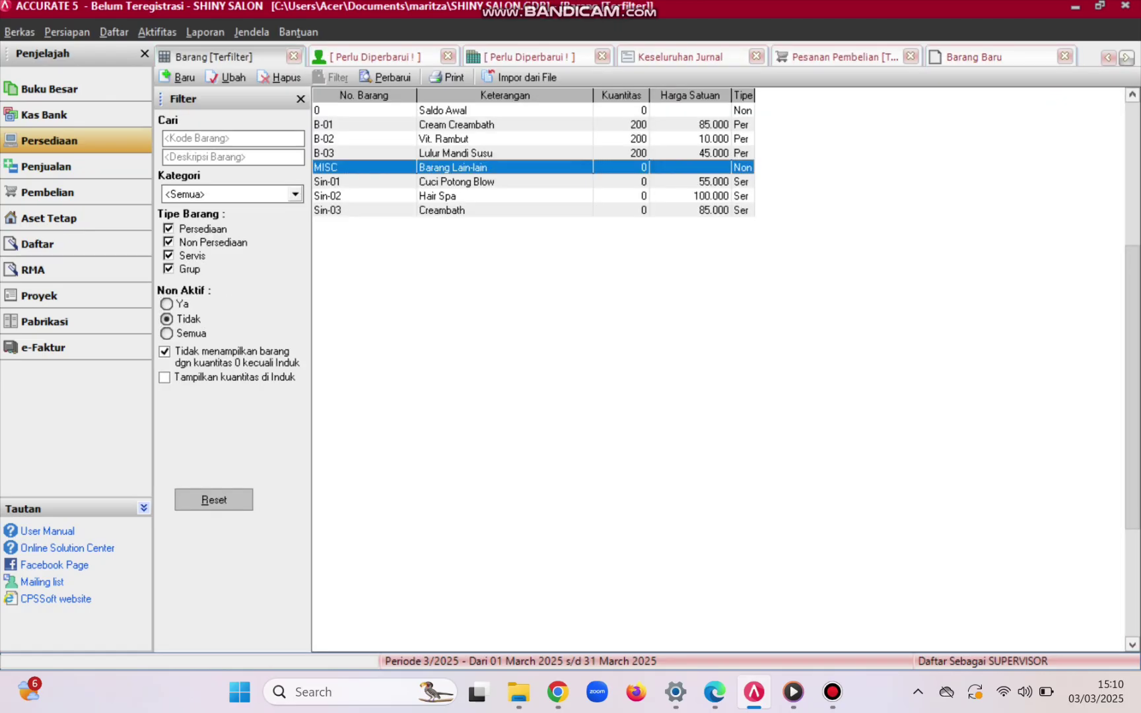
- Refresh the item list and start a new service item described as MENICURE
{"action": "left_click", "coordinate": [387, 77]}
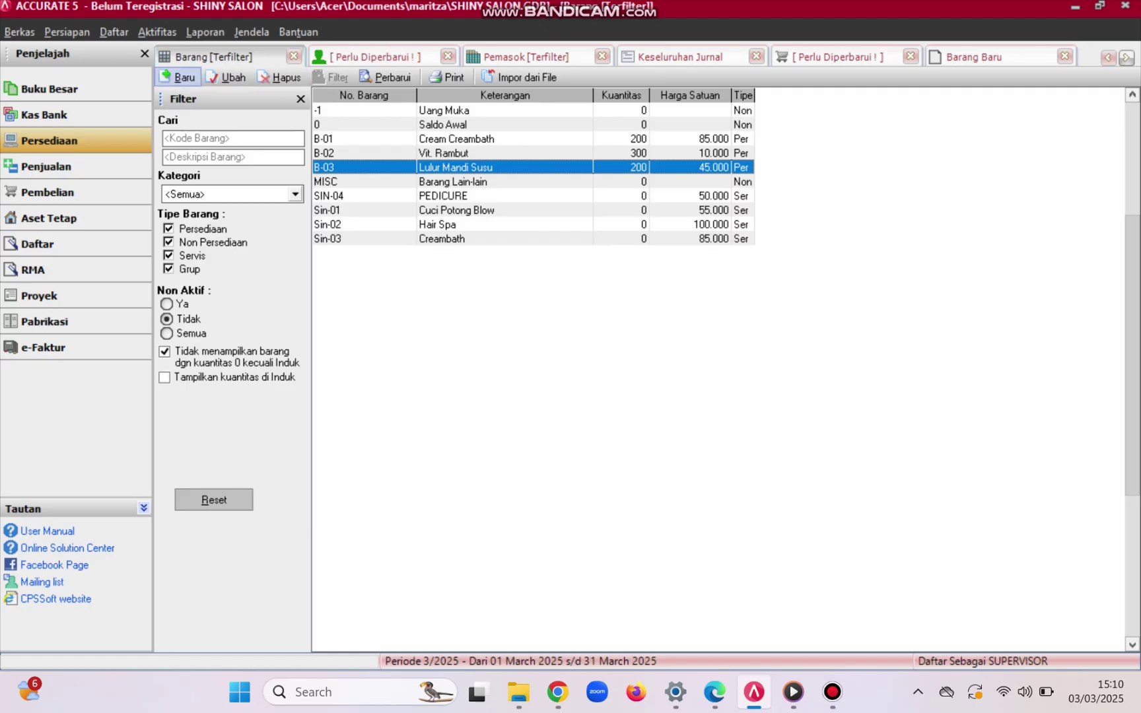
{"action": "left_click", "coordinate": [178, 78]}
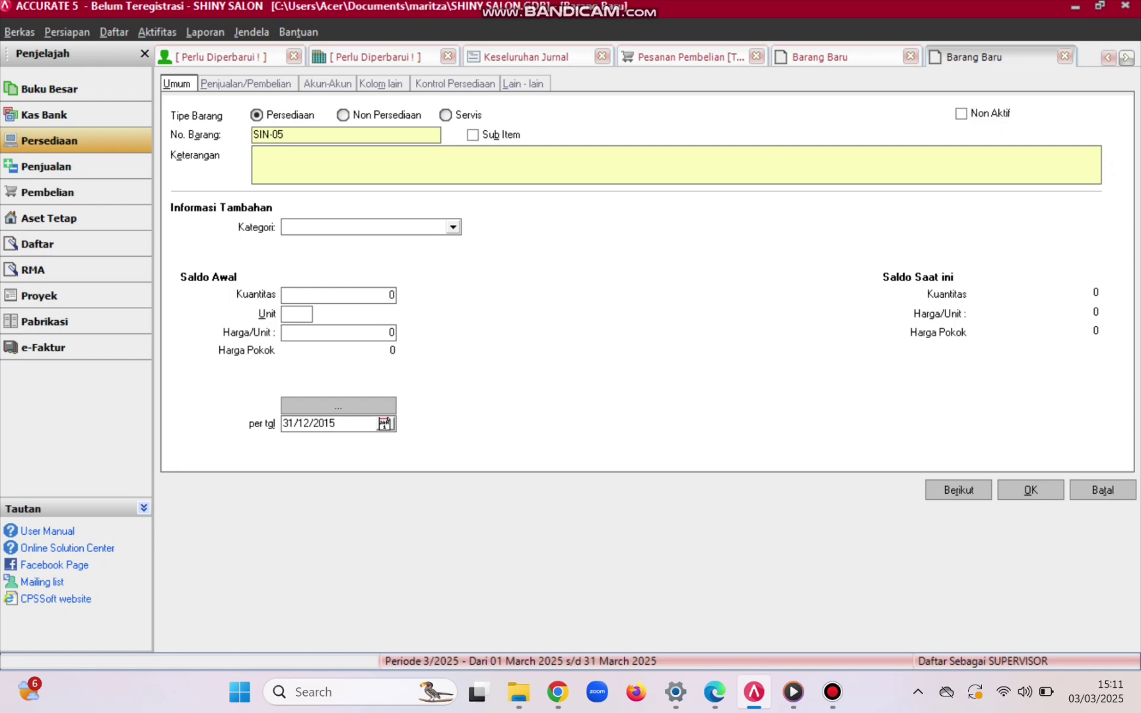
{"action": "left_click", "coordinate": [447, 115]}
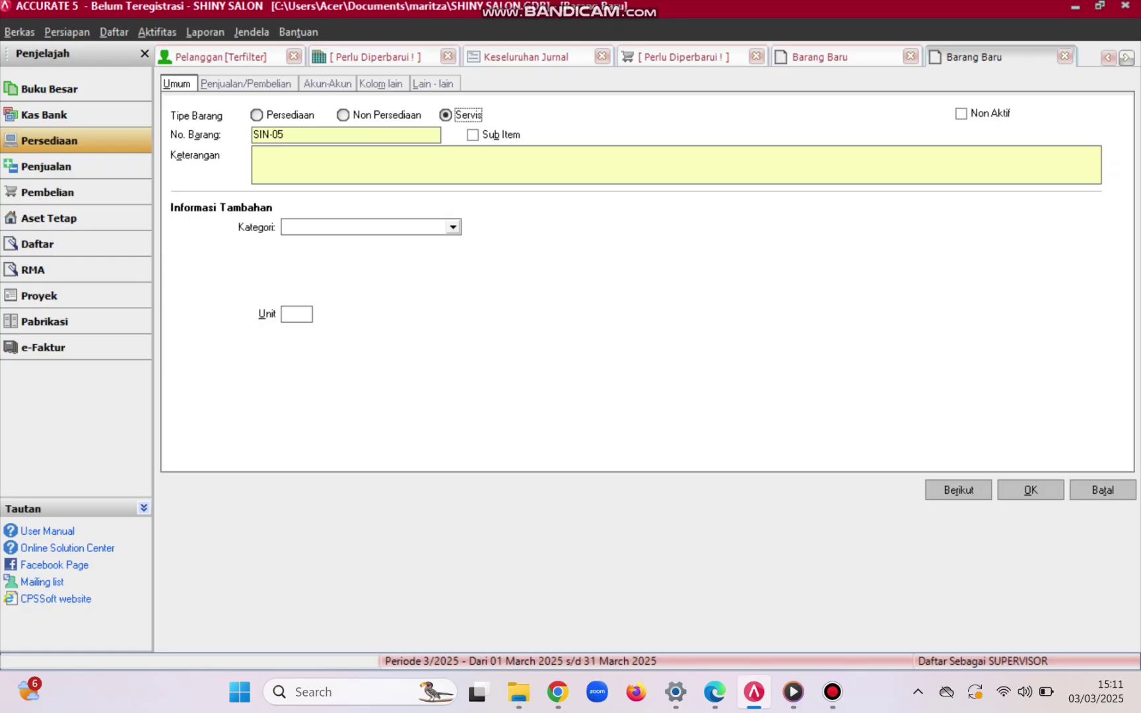
{"action": "left_click", "coordinate": [255, 154]}
{"action": "type", "text": "ME"}
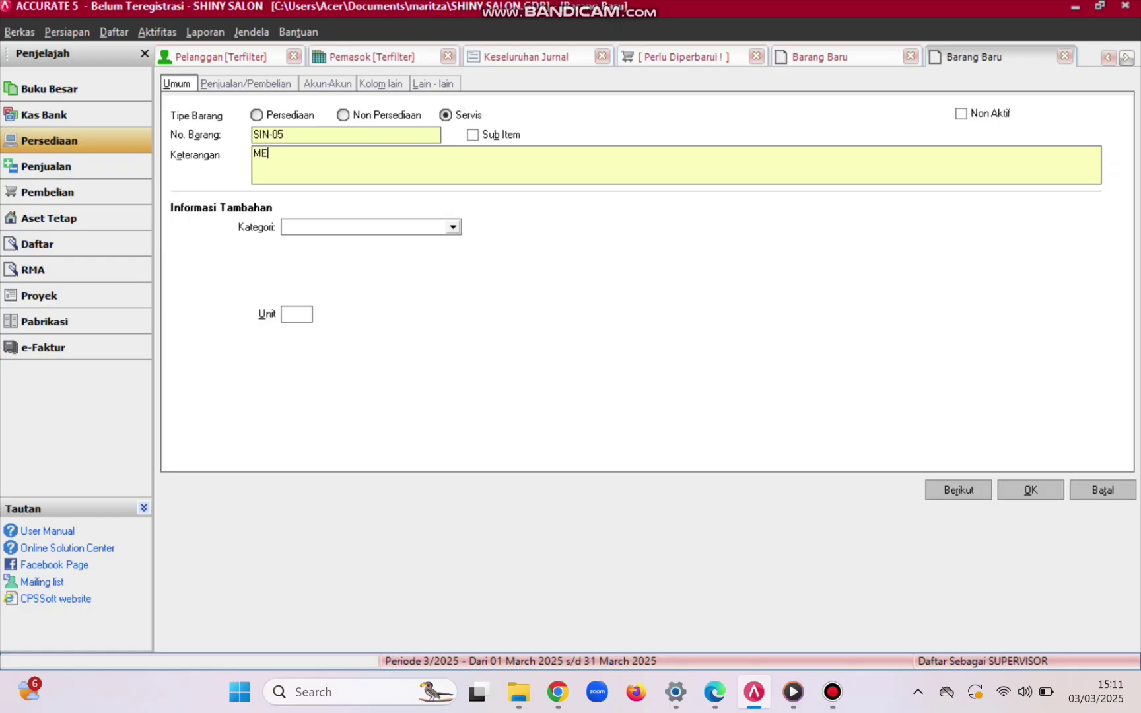
{"action": "type", "text": "NICURE"}
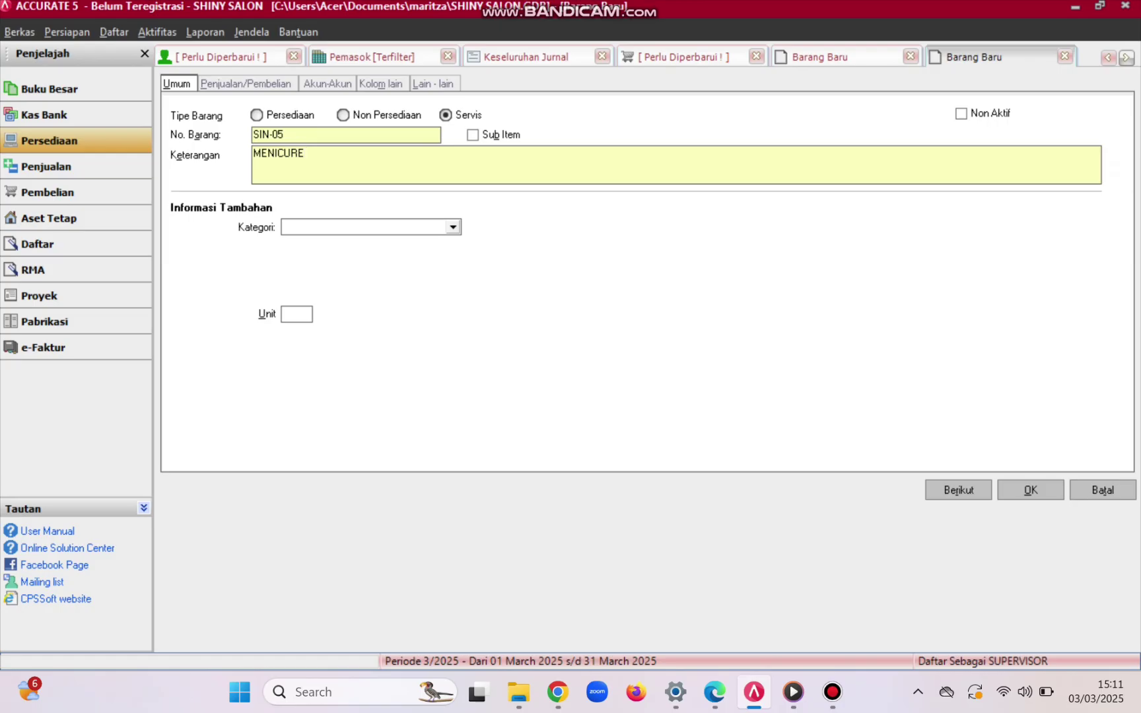
- Enter a 50,000 selling price for MENICURE, then switch to the exercise PDF
{"action": "left_click", "coordinate": [246, 84]}
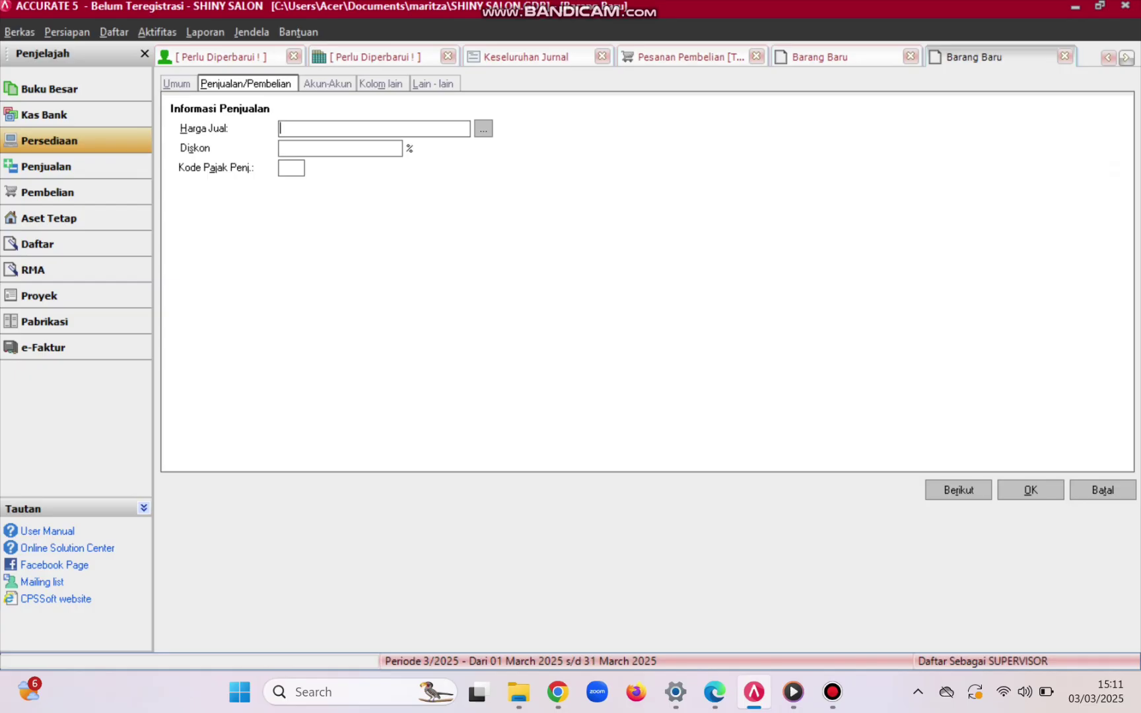
{"action": "type", "text": "50"}
{"action": "type", "text": ","}
{"action": "type", "text": "000"}
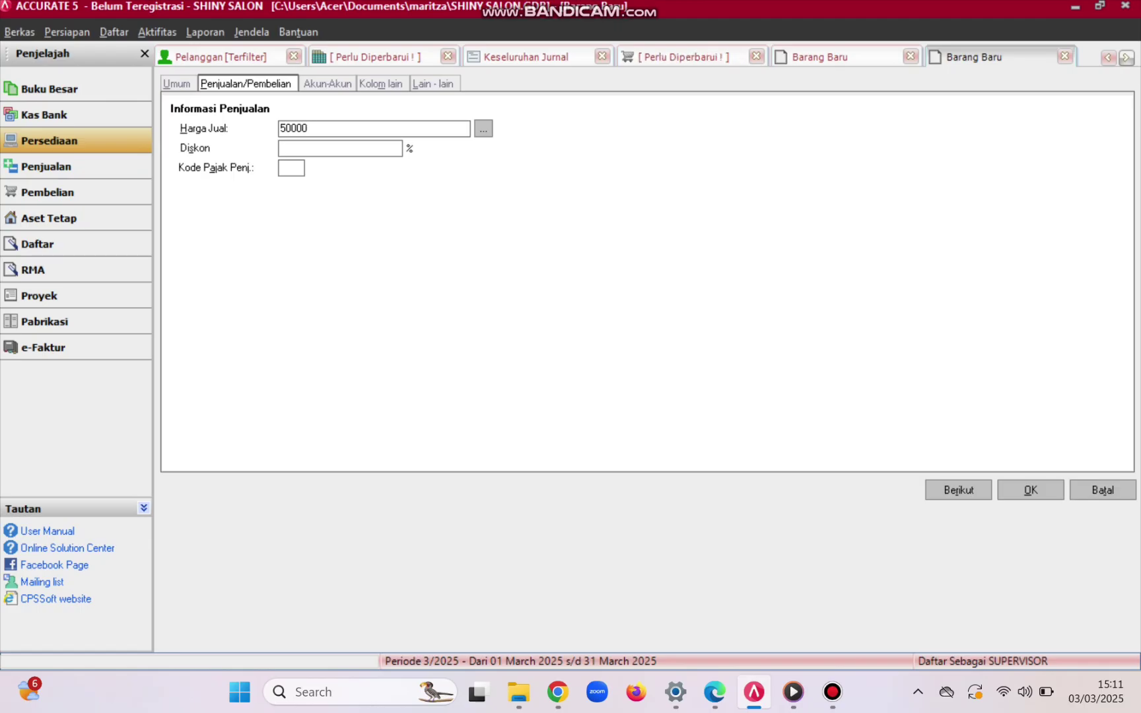
{"action": "key", "text": "alt+Tab"}
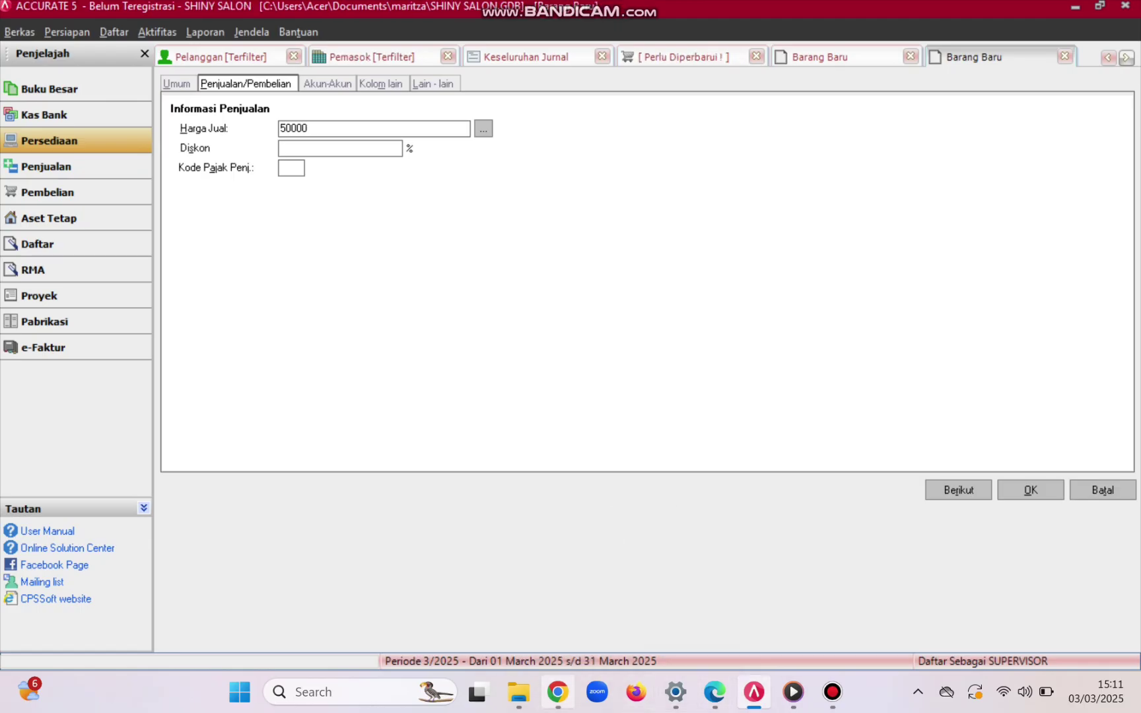
- Check the Transaksi 12 Pedicure and Menicure prices in the PDF, then return to the item form
{"action": "scroll", "coordinate": [902, 390], "scroll_direction": "down", "scroll_amount": 5}
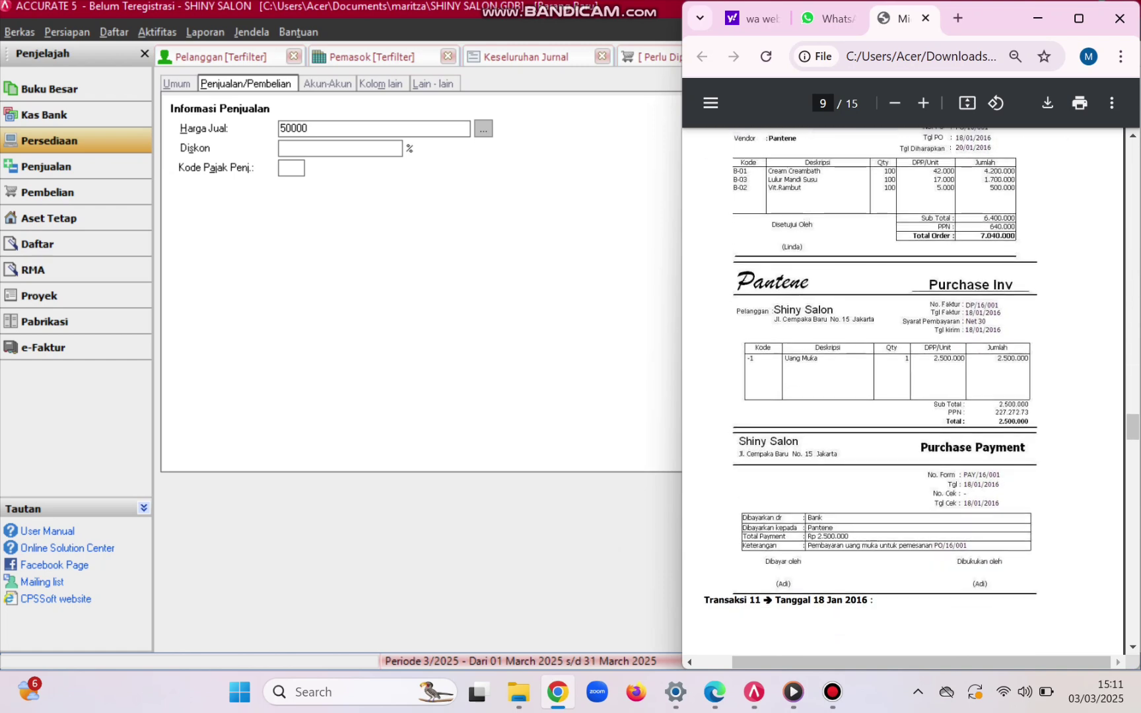
{"action": "scroll", "coordinate": [902, 390], "scroll_direction": "up", "scroll_amount": 1}
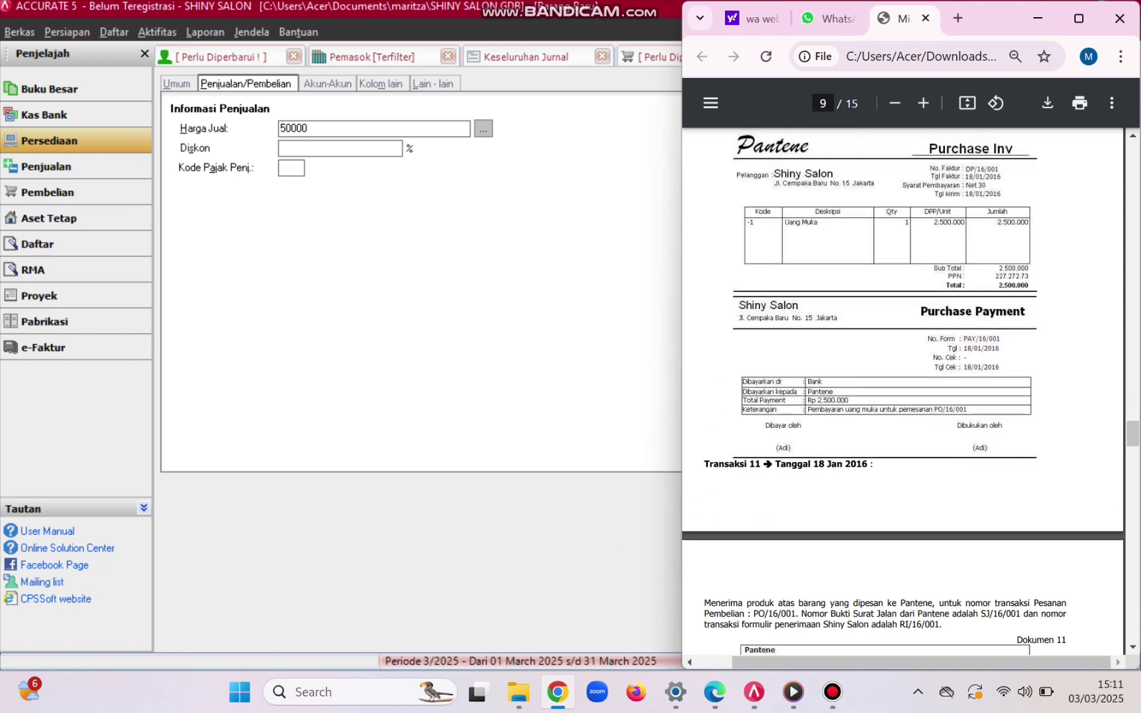
{"action": "scroll", "coordinate": [902, 390], "scroll_direction": "down", "scroll_amount": 9}
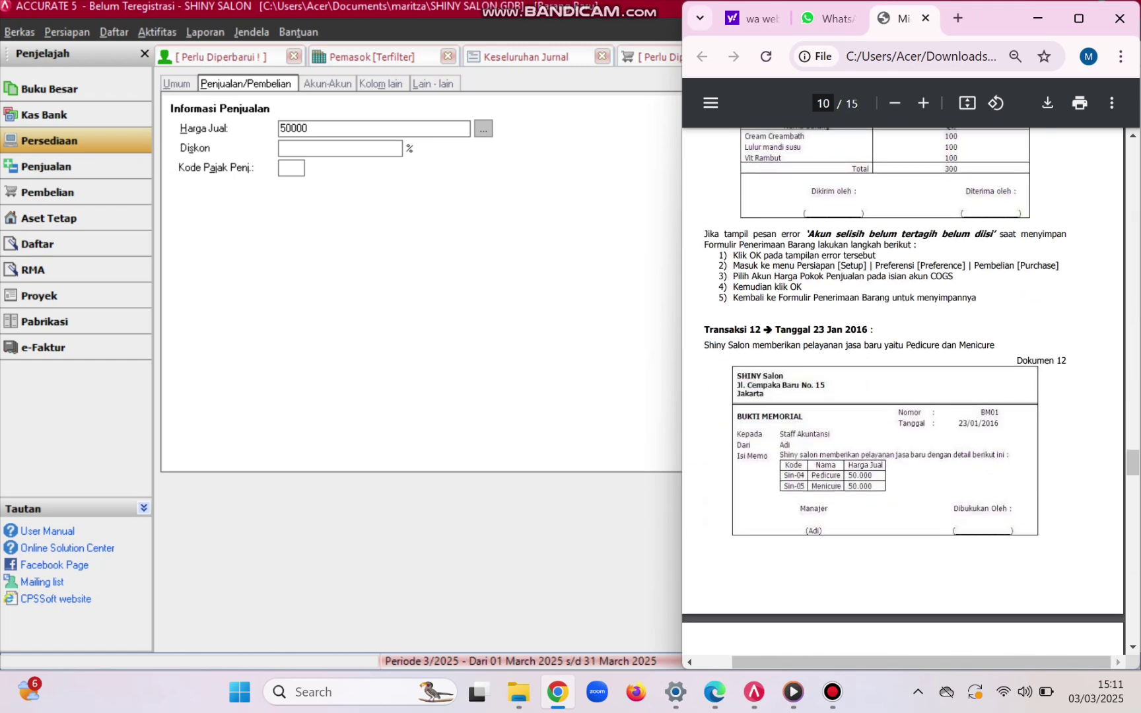
{"action": "scroll", "coordinate": [903, 389], "scroll_direction": "up", "scroll_amount": 2}
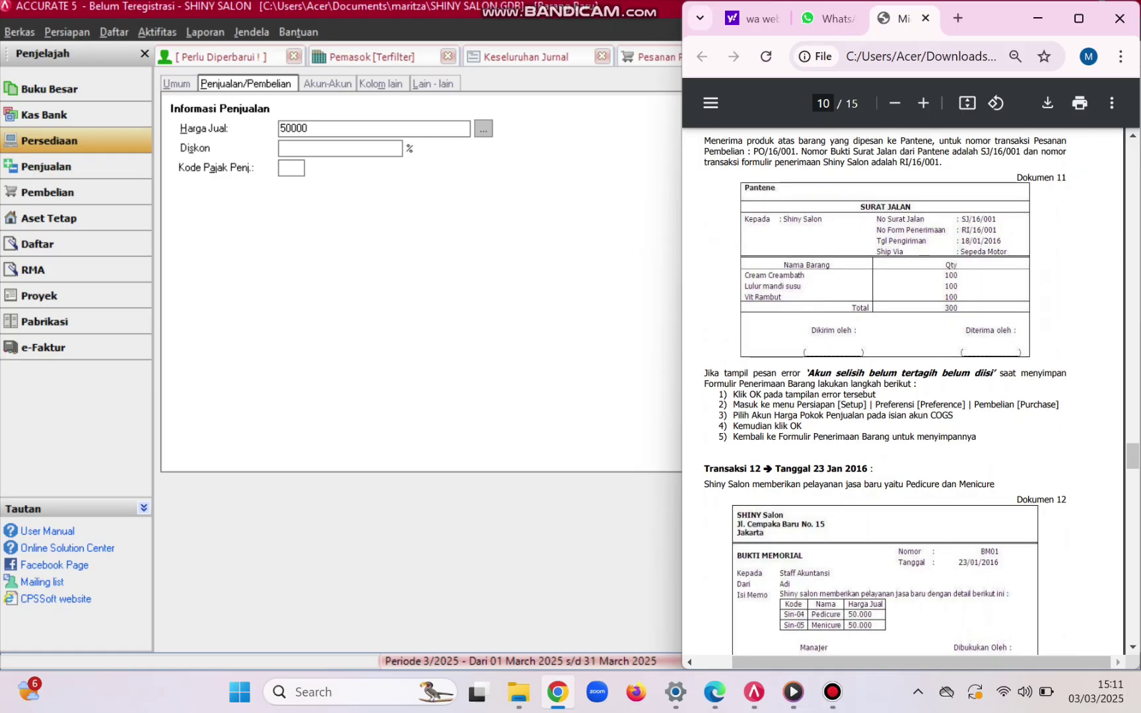
{"action": "scroll", "coordinate": [902, 390], "scroll_direction": "down", "scroll_amount": 4}
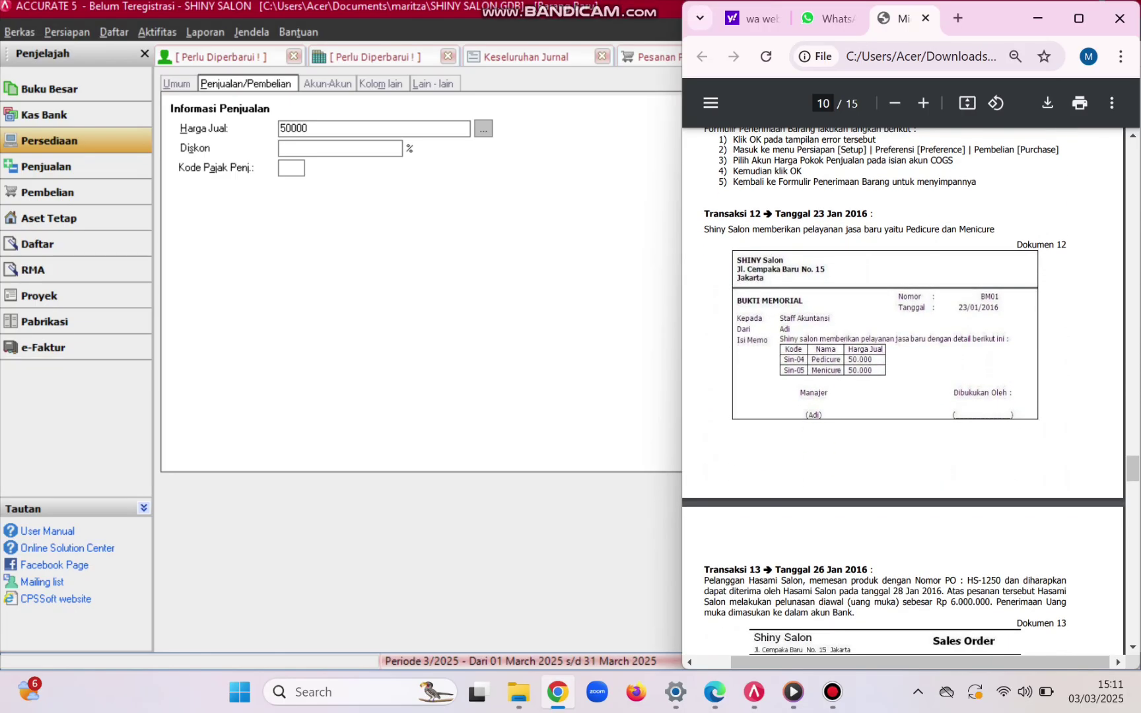
{"action": "left_click", "coordinate": [292, 167]}
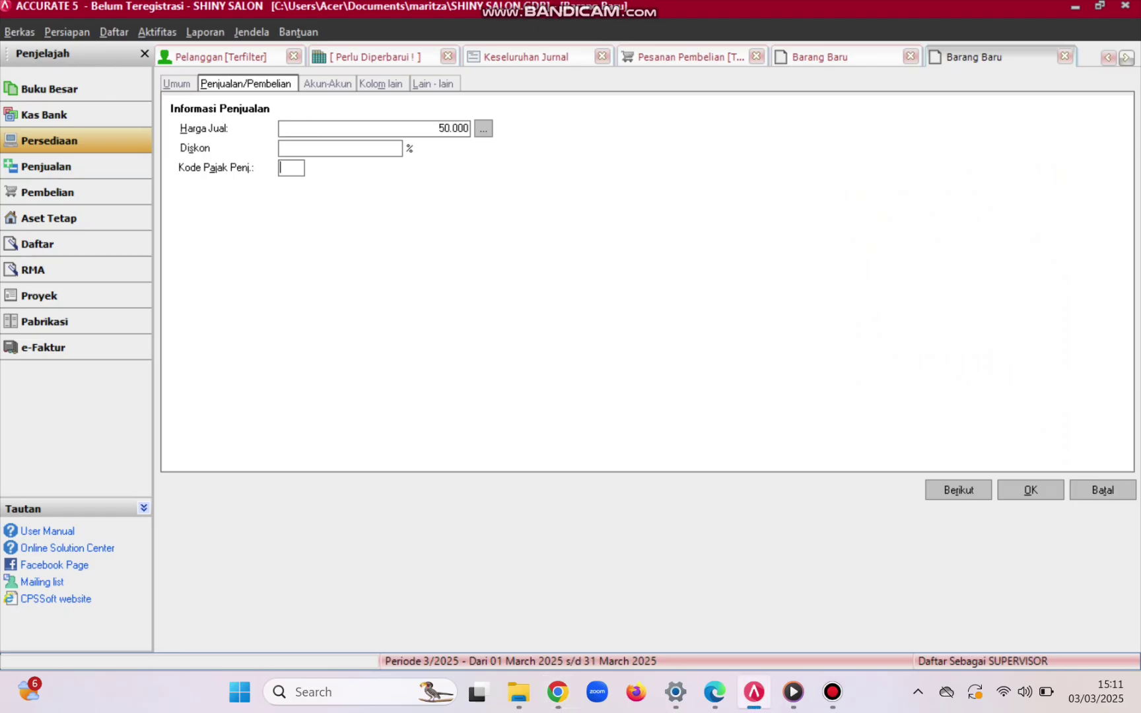
- Give MENICURE sales tax code T, save it, refresh the item list, and open Sales
{"action": "type", "text": "T"}
{"action": "left_click", "coordinate": [1030, 489]}
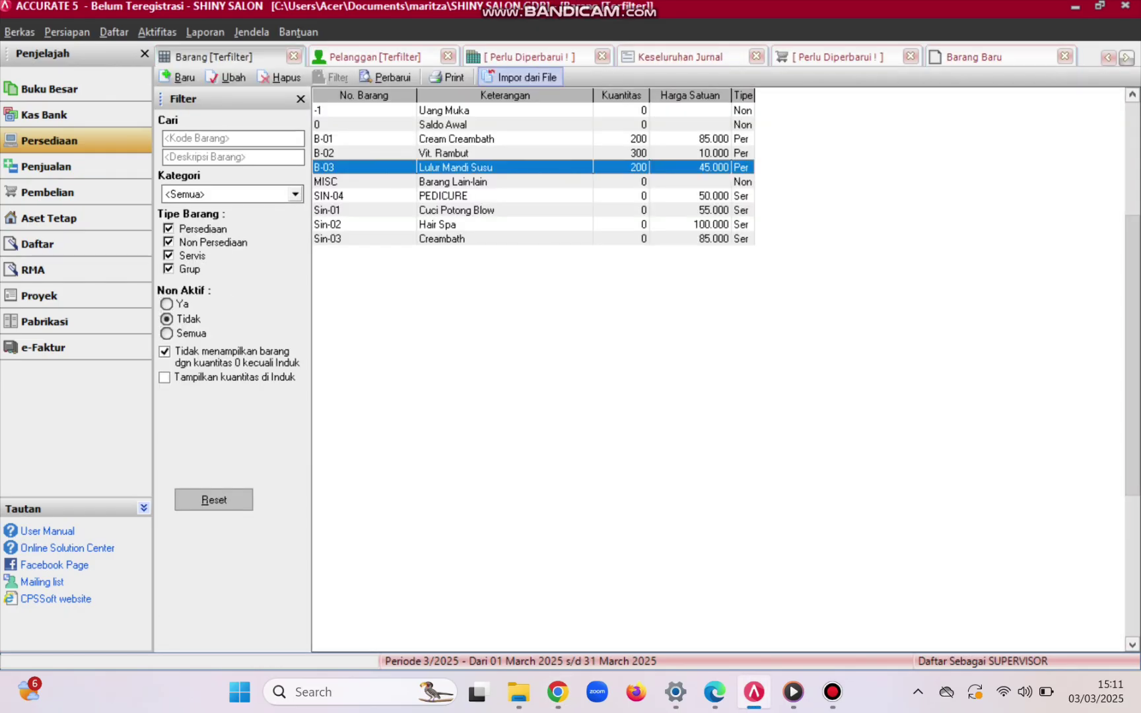
{"action": "left_click", "coordinate": [386, 77]}
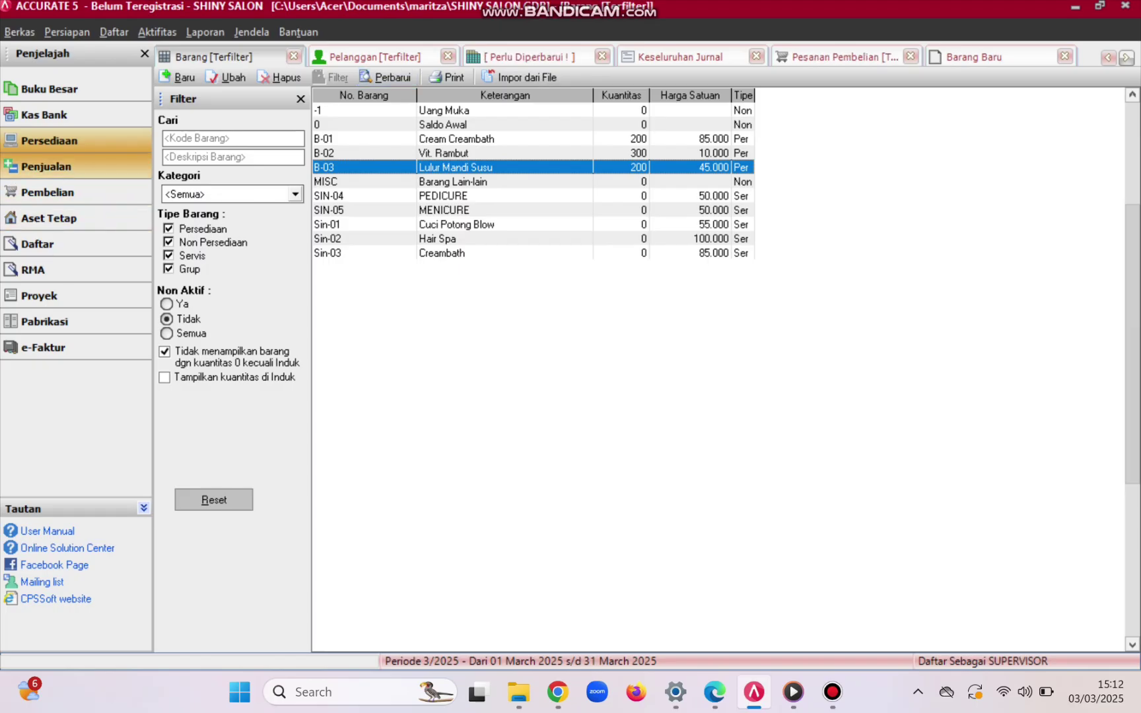
{"action": "left_click", "coordinate": [47, 166]}
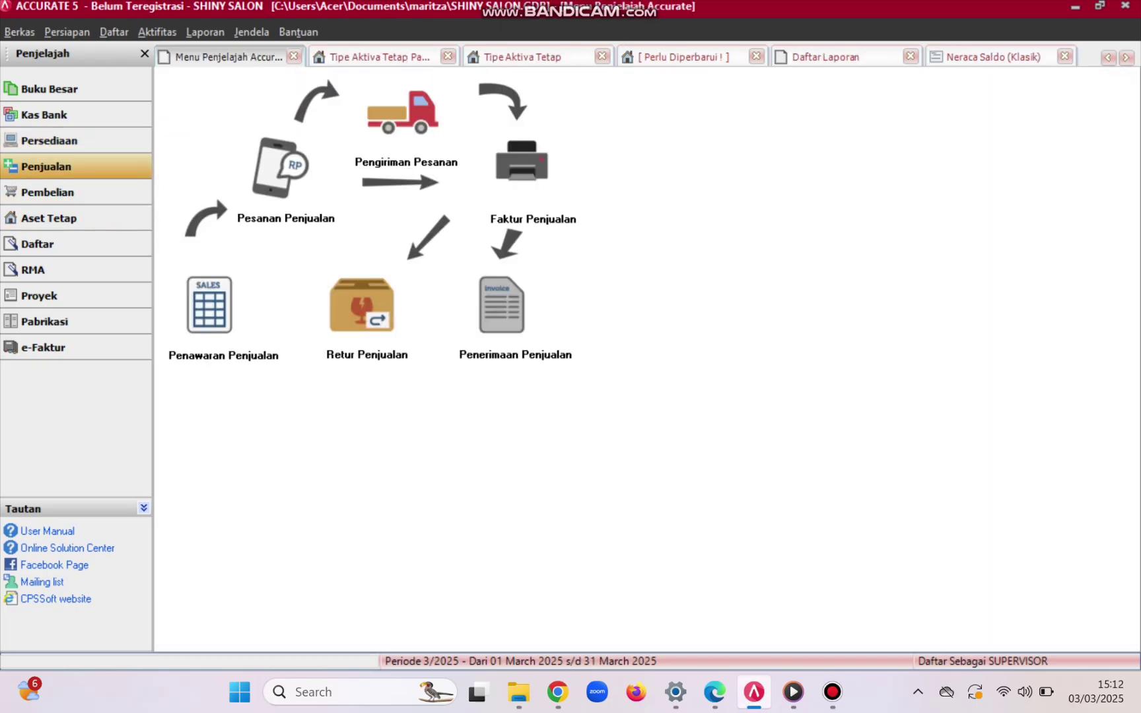
- Read the Transaksi 13 Hasami Salon order in the PDF and start a new sales order
{"action": "left_click", "coordinate": [557, 692]}
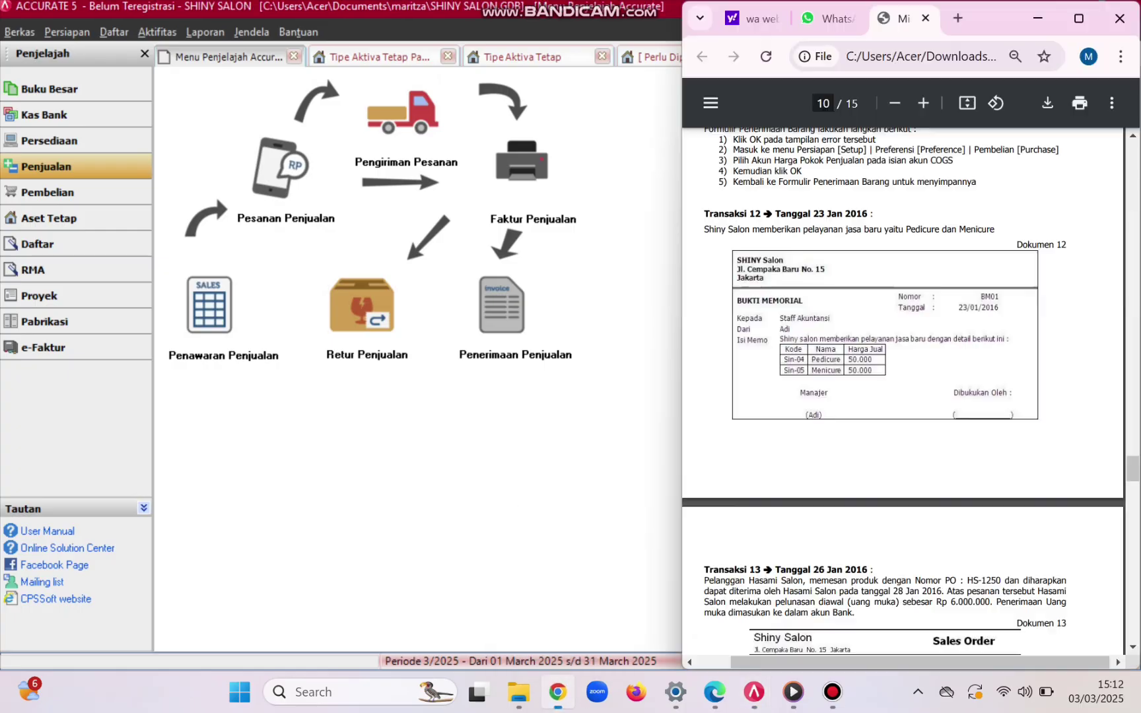
{"action": "scroll", "coordinate": [905, 390], "scroll_direction": "down", "scroll_amount": 5}
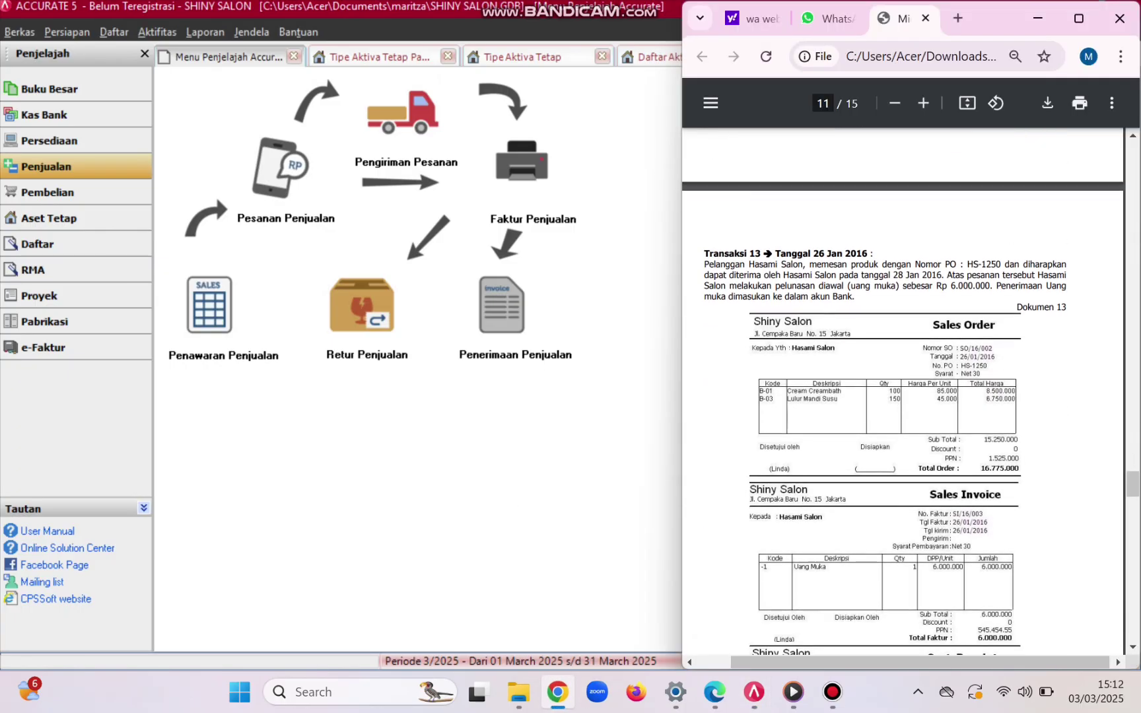
{"action": "scroll", "coordinate": [904, 389], "scroll_direction": "down", "scroll_amount": 1}
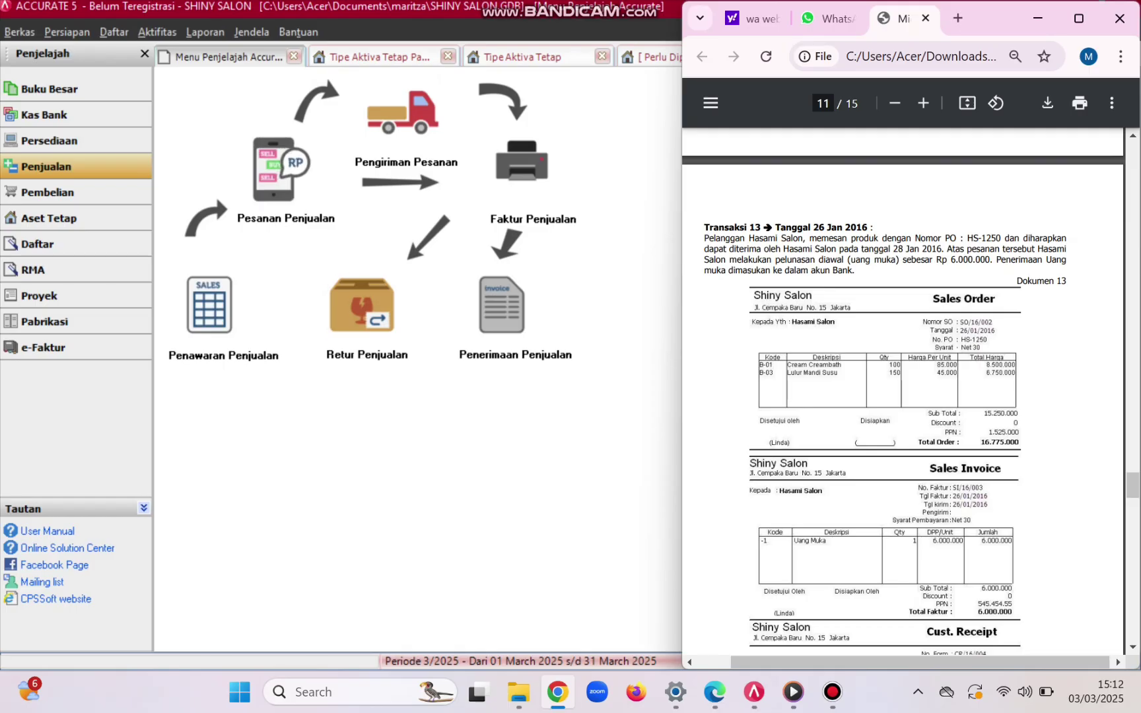
{"action": "left_click", "coordinate": [281, 169]}
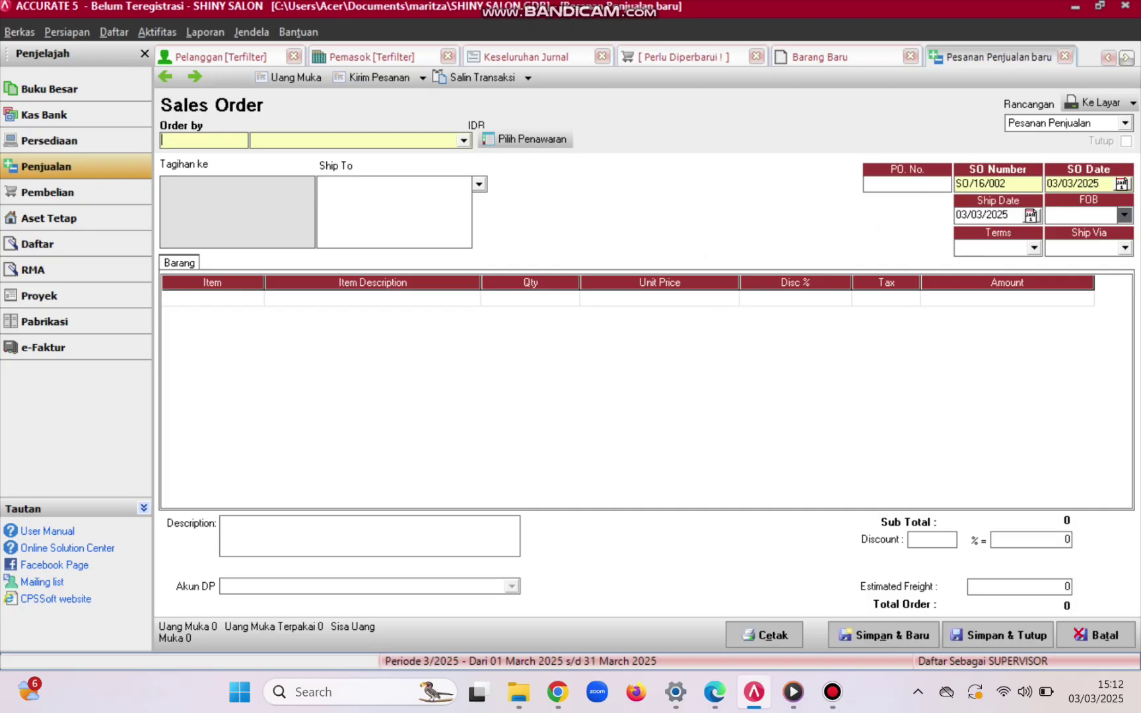
- Choose Hasami Salon as the ordering customer with PO number HS-1250
{"action": "left_click", "coordinate": [464, 140]}
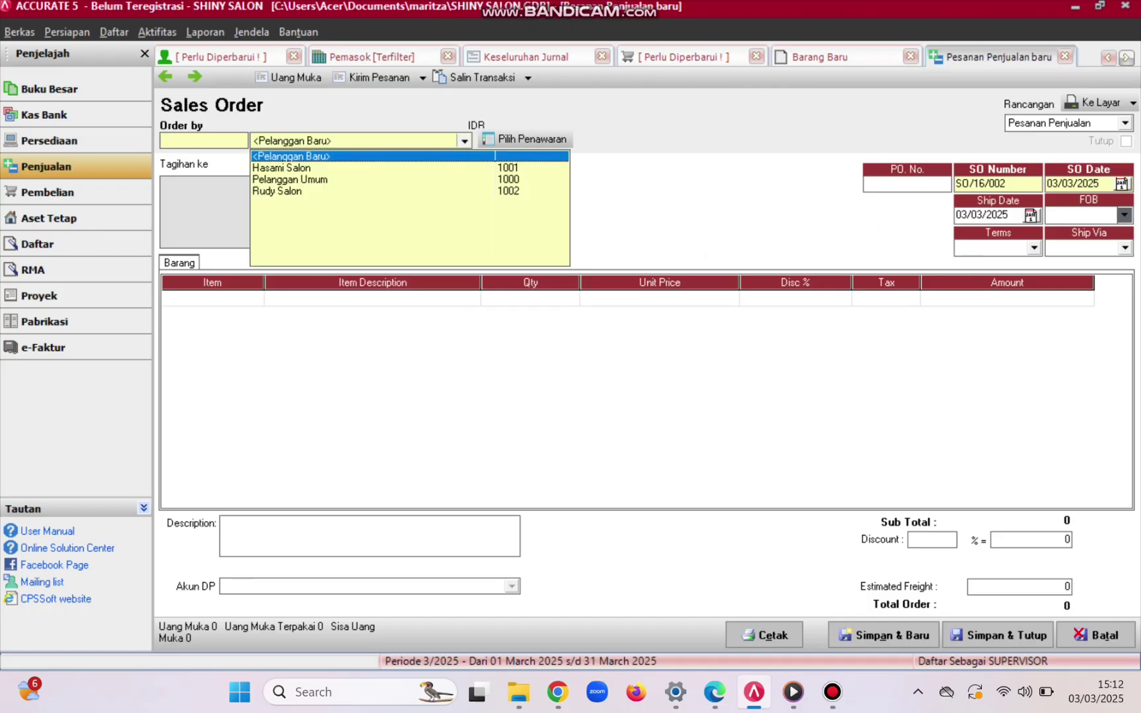
{"action": "key", "text": "Down"}
{"action": "key", "text": "Return"}
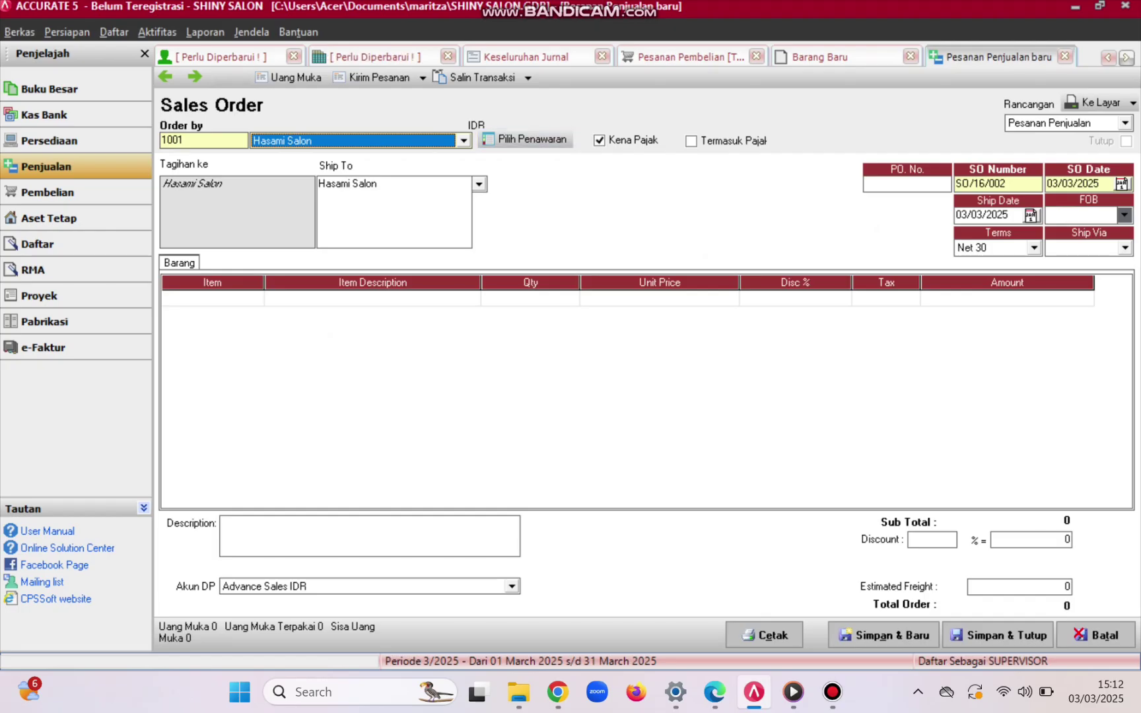
{"action": "left_click", "coordinate": [907, 184]}
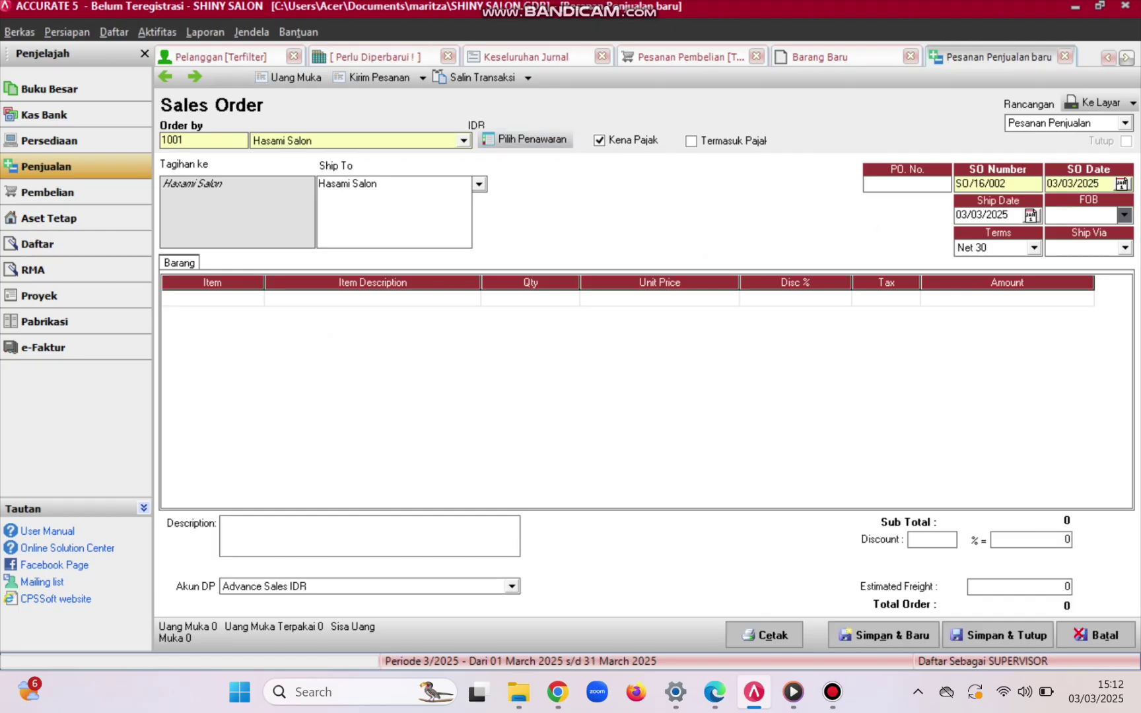
{"action": "type", "text": "HS"}
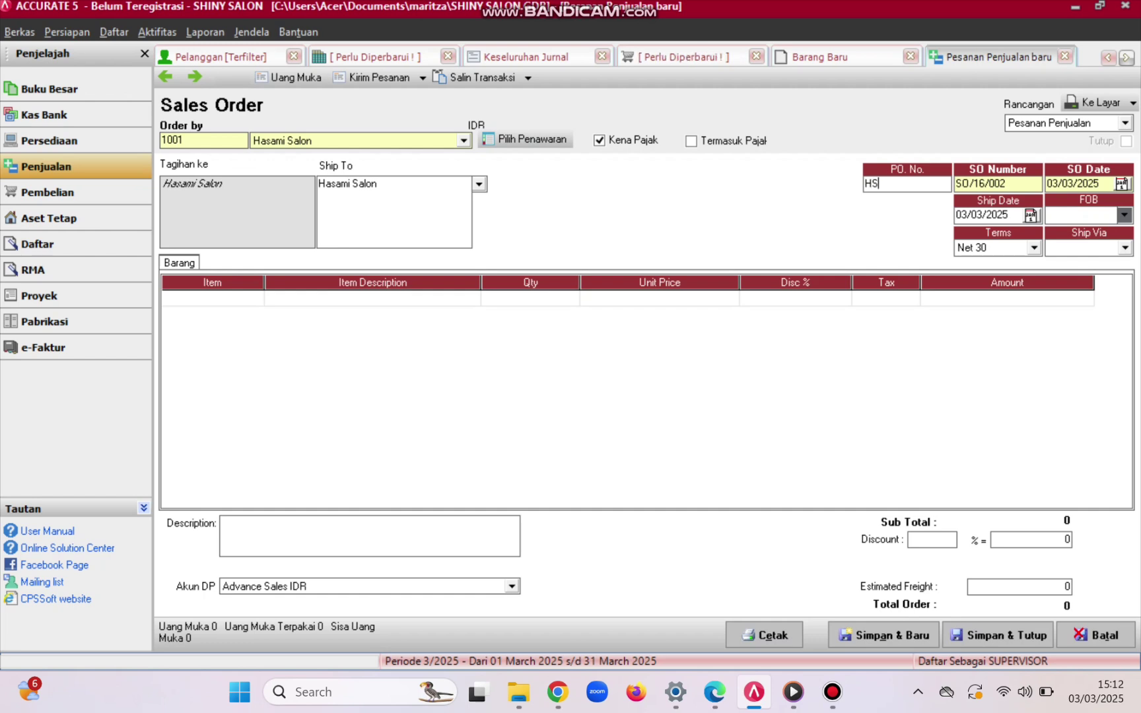
{"action": "type", "text": "-1250"}
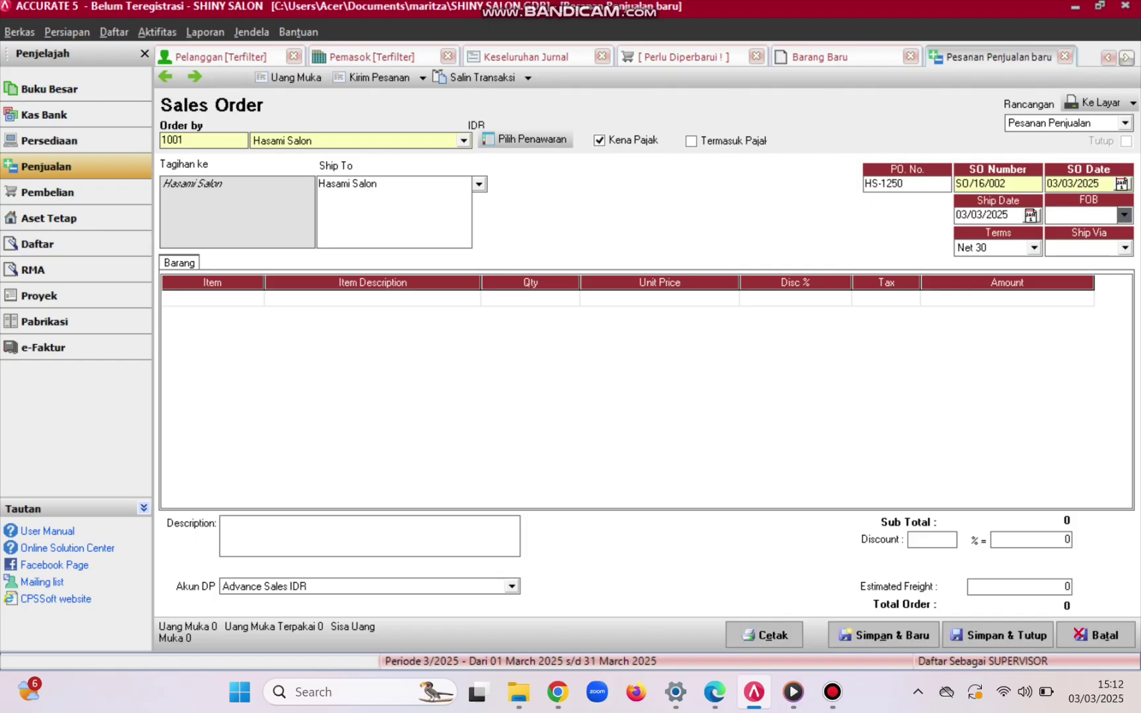
{"action": "key", "text": "Tab"}
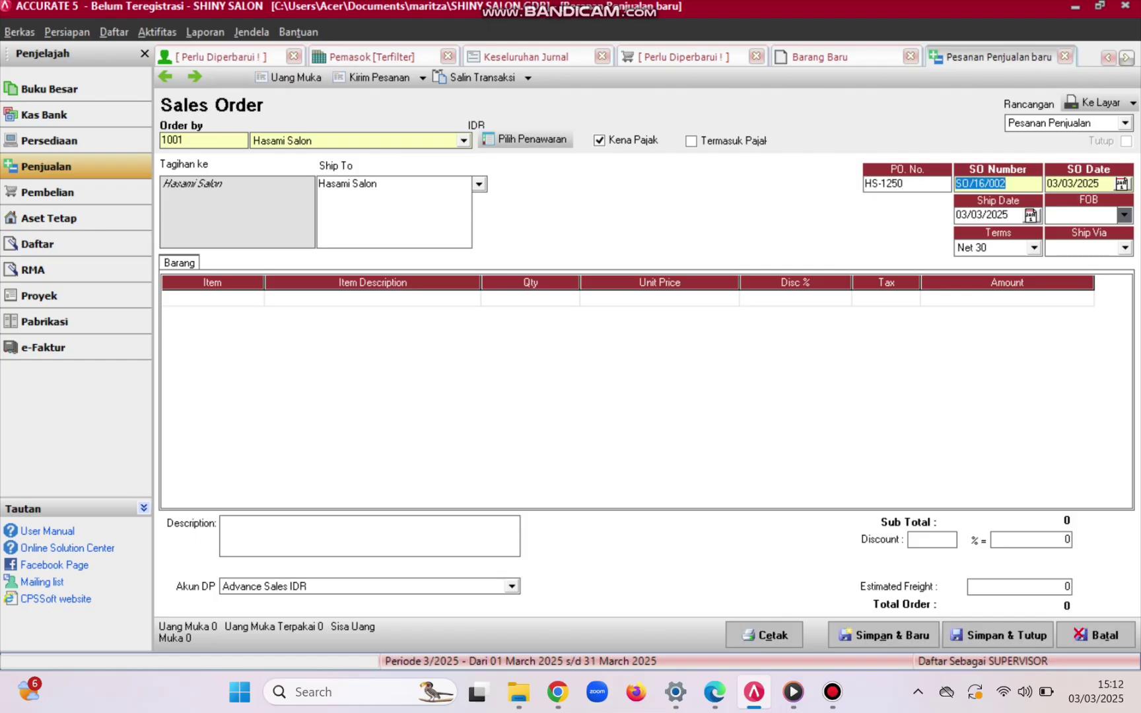
- Set the sales order number to SO/16/002 and the order date to 26/01/2016
{"action": "key", "text": "BackSpace"}
{"action": "type", "text": "SO/"}
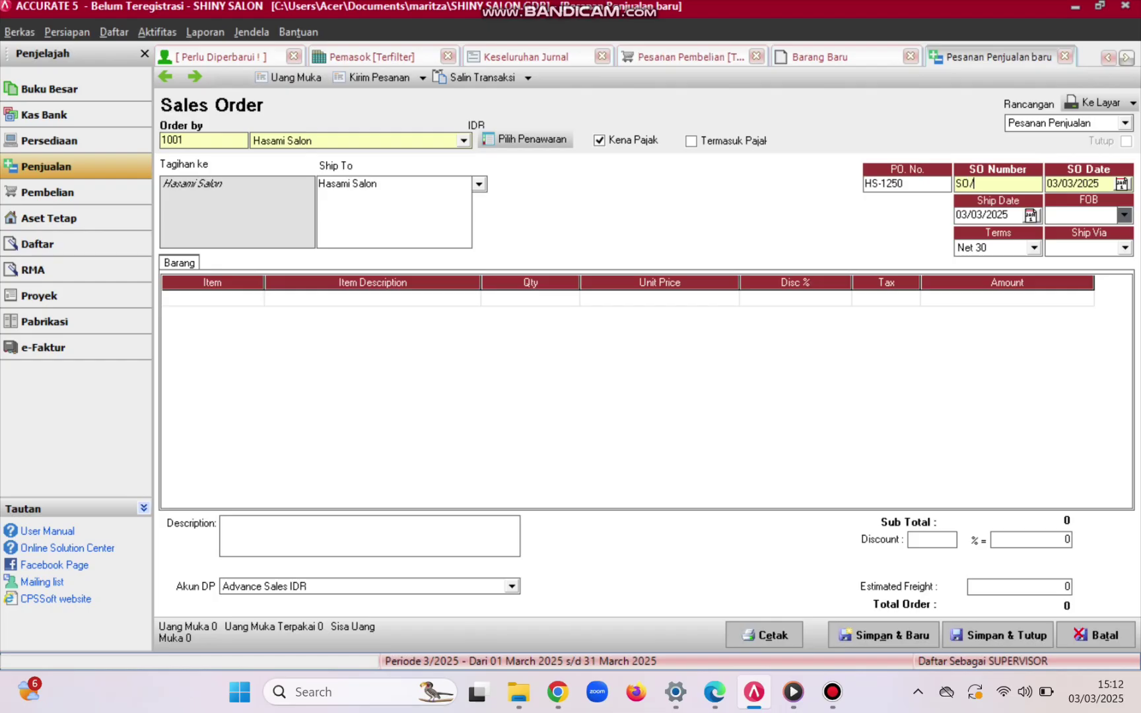
{"action": "type", "text": "16/"}
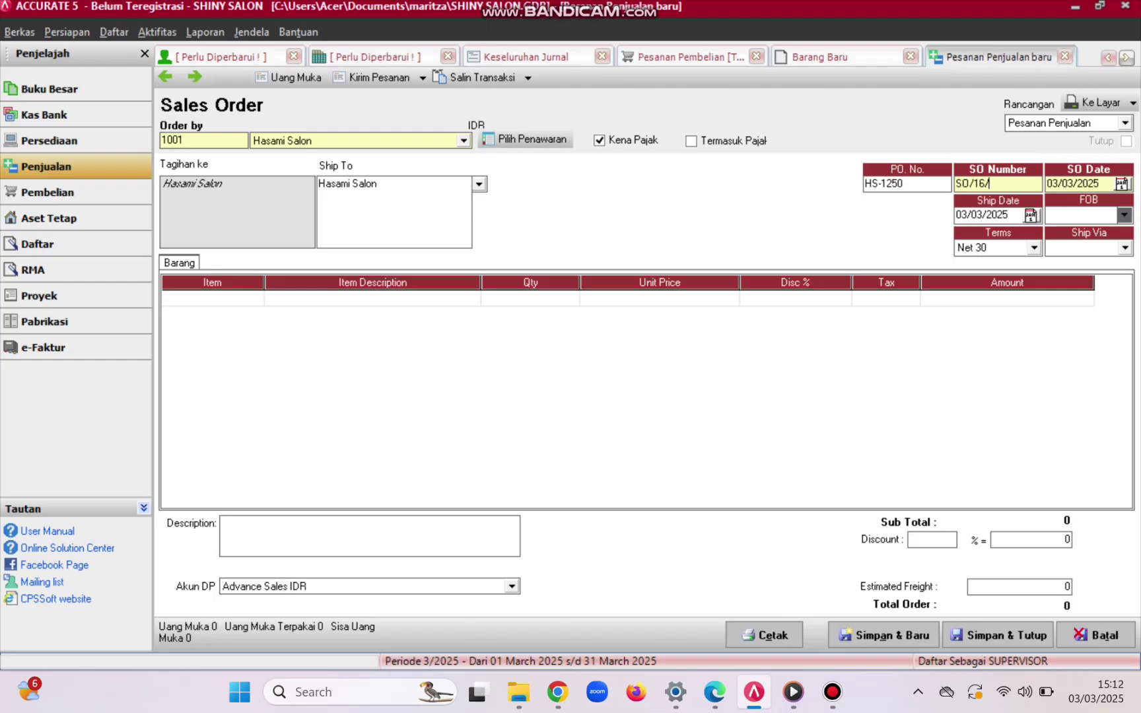
{"action": "type", "text": "002"}
{"action": "key", "text": "Tab"}
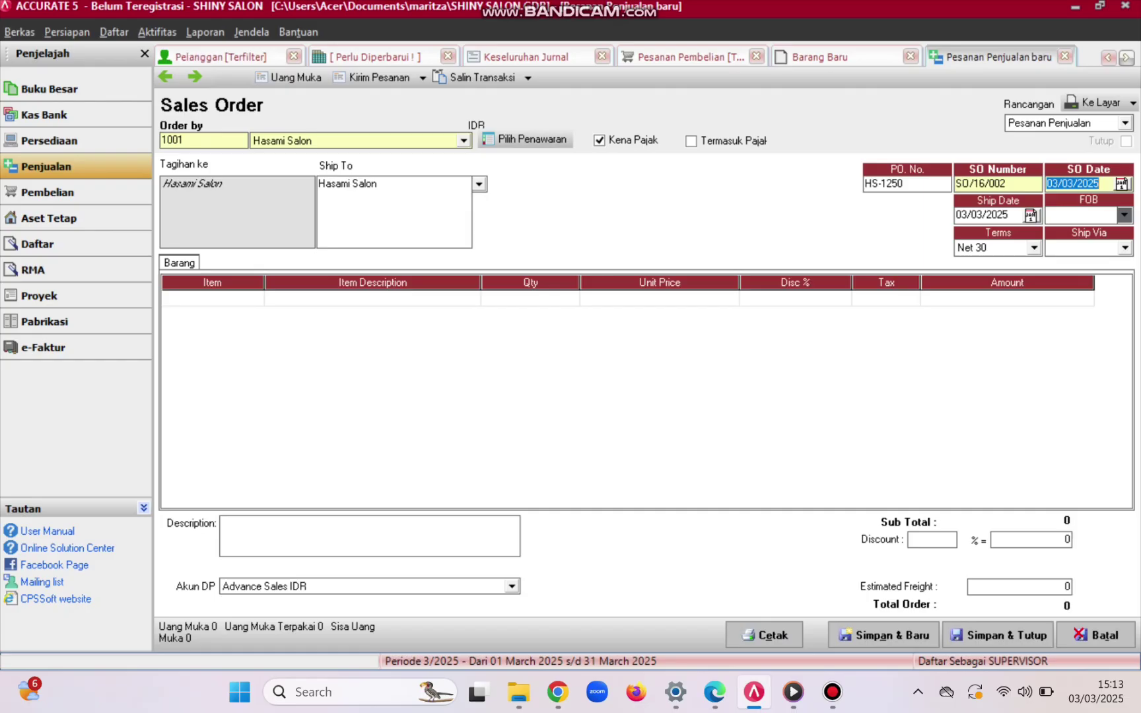
{"action": "key", "text": "BackSpace"}
{"action": "type", "text": "26/ /"}
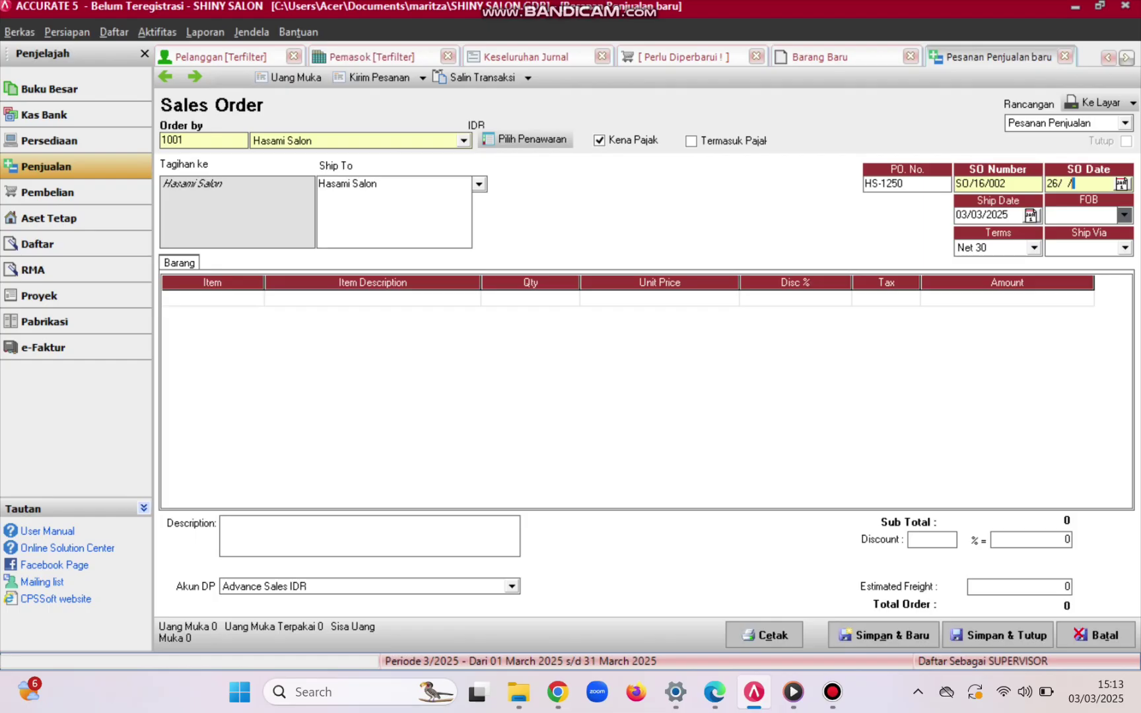
{"action": "key", "text": "BackSpace"}
{"action": "key", "text": "BackSpace"}
{"action": "type", "text": "01/"}
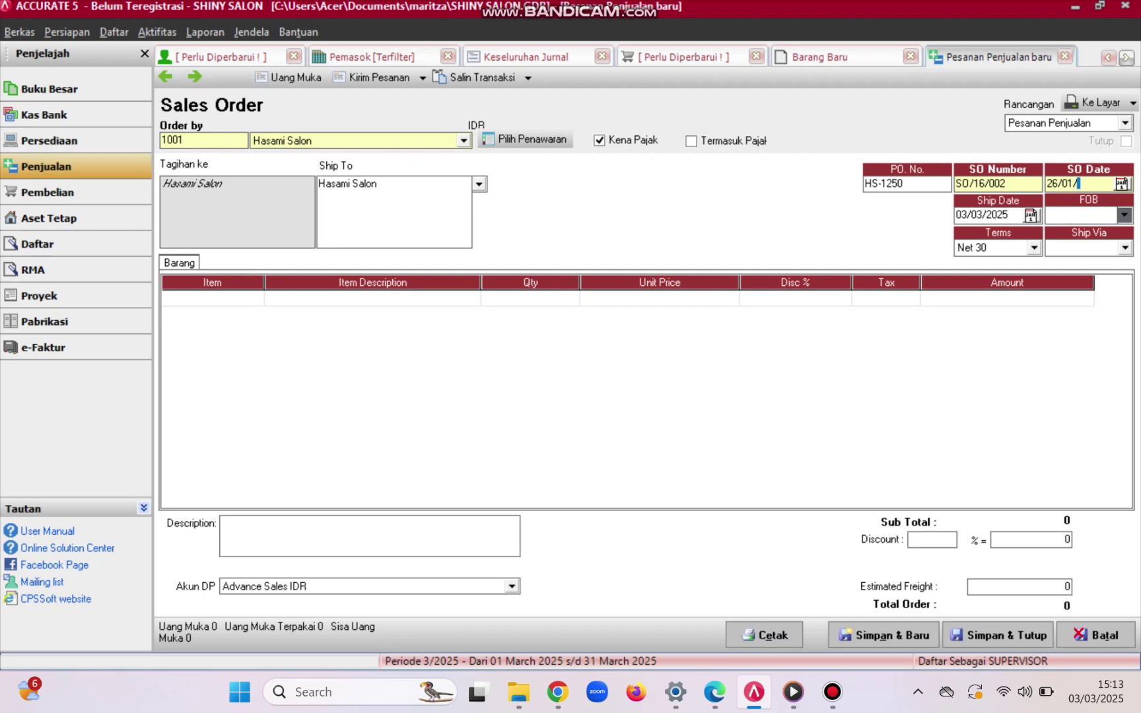
{"action": "type", "text": "2016"}
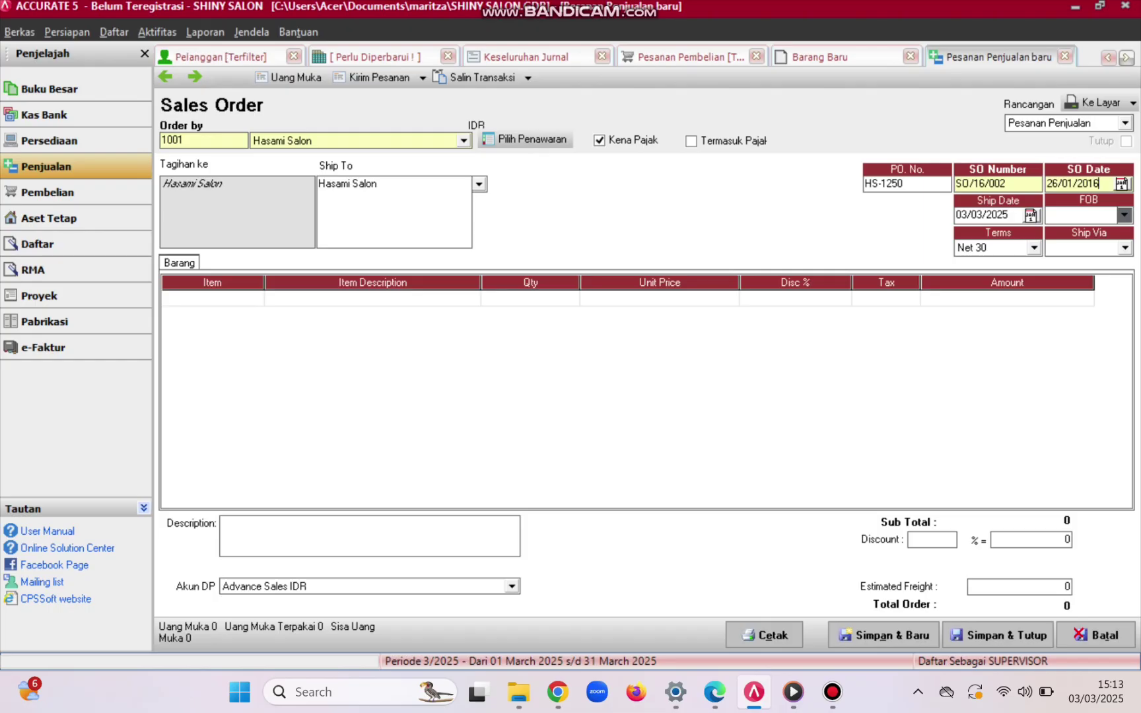
{"action": "key", "text": "Tab"}
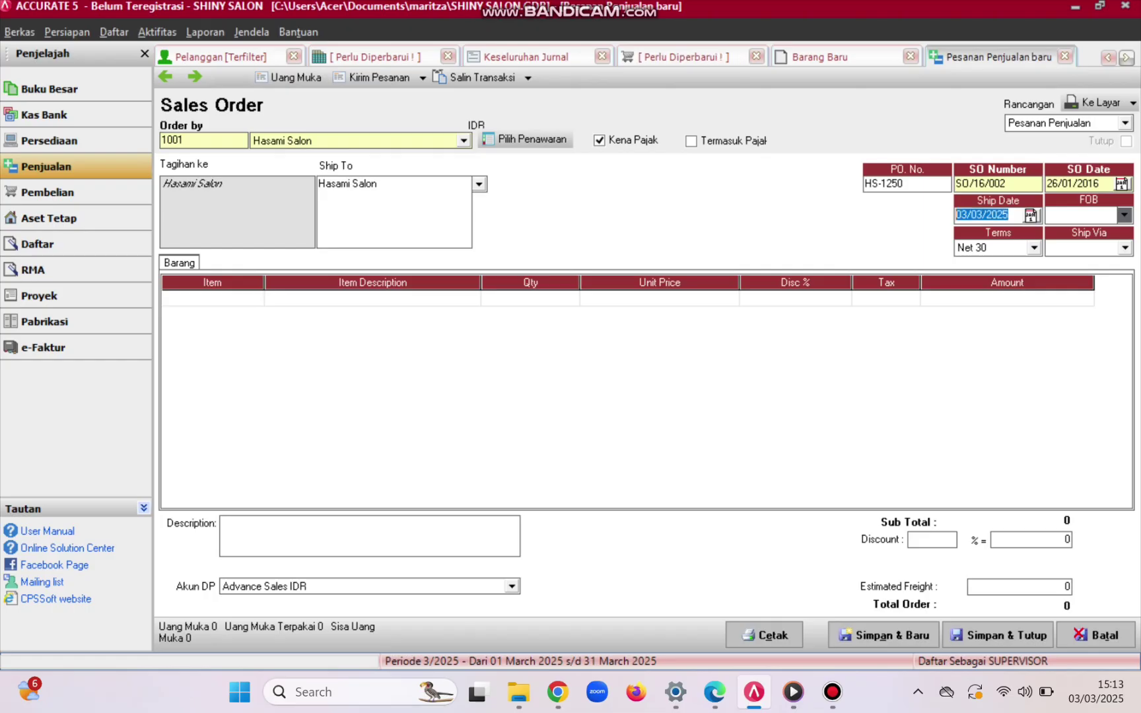
- Set ship date 28/01/2016, keep Net 30 terms, and ship via SEPEDA MOTOR
{"action": "type", "text": "28/"}
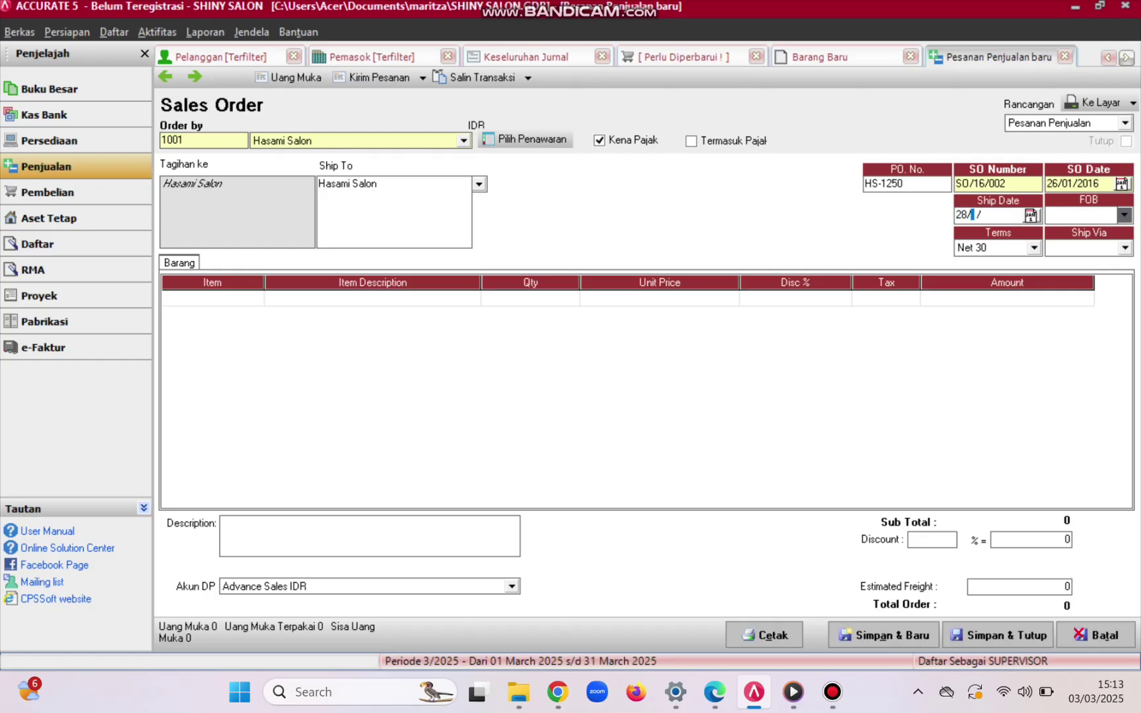
{"action": "type", "text": "01/"}
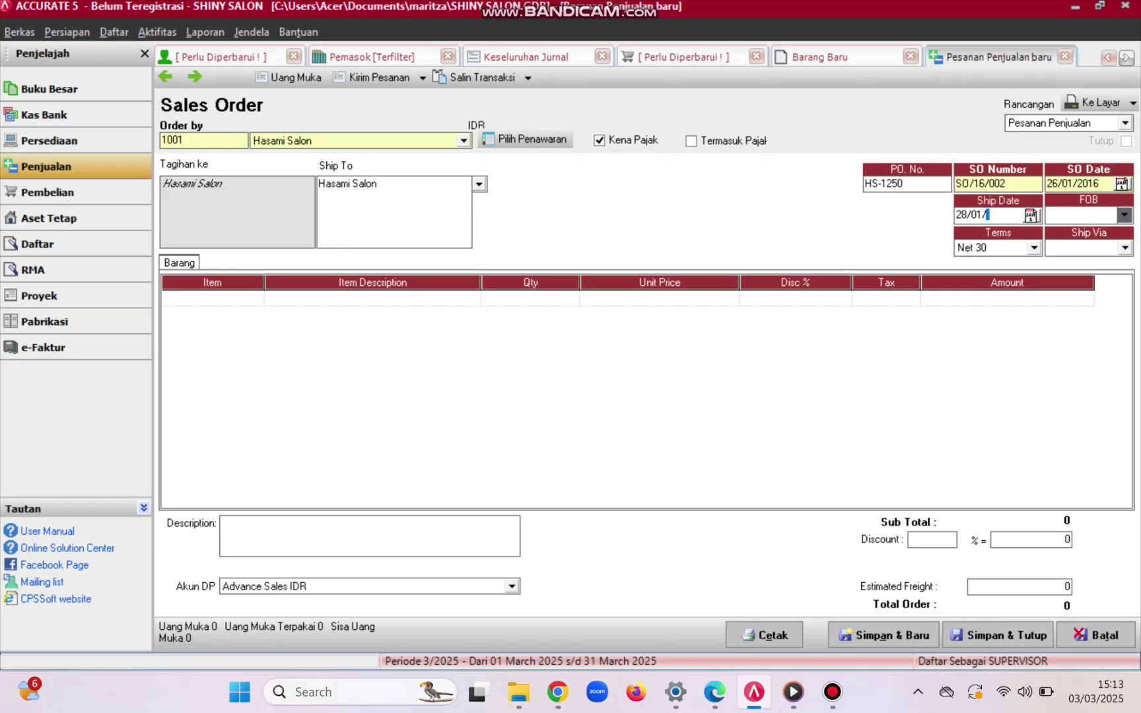
{"action": "type", "text": "2016"}
{"action": "key", "text": "Tab"}
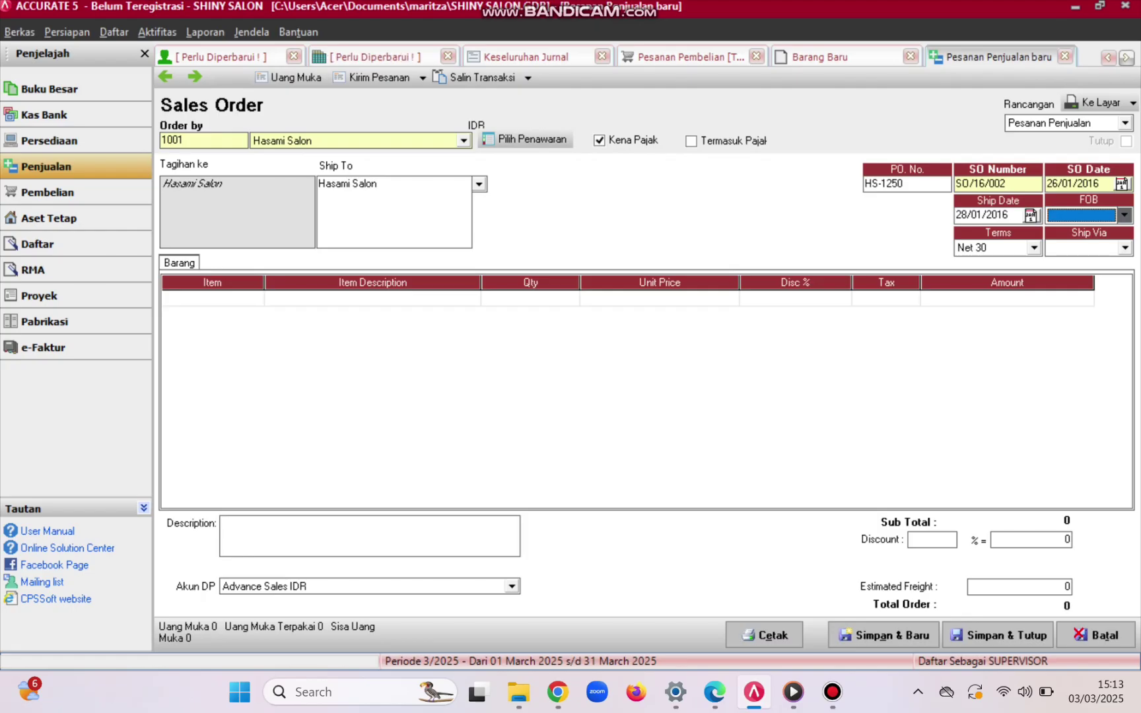
{"action": "left_click", "coordinate": [1034, 248]}
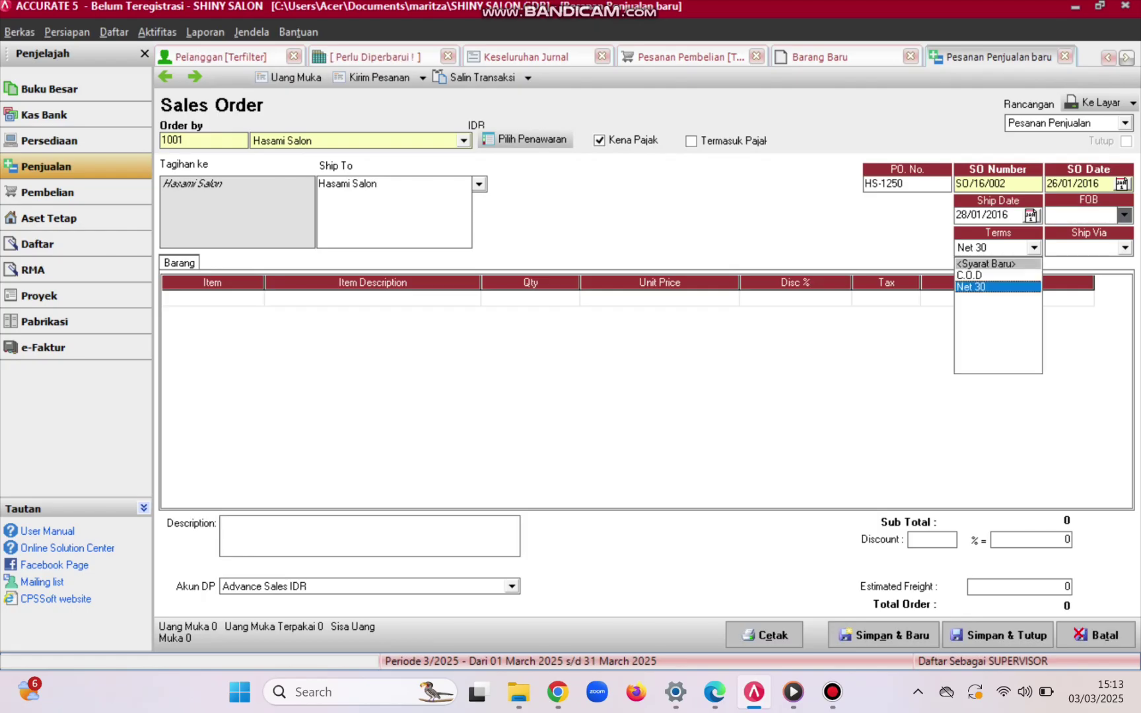
{"action": "left_click", "coordinate": [1124, 248]}
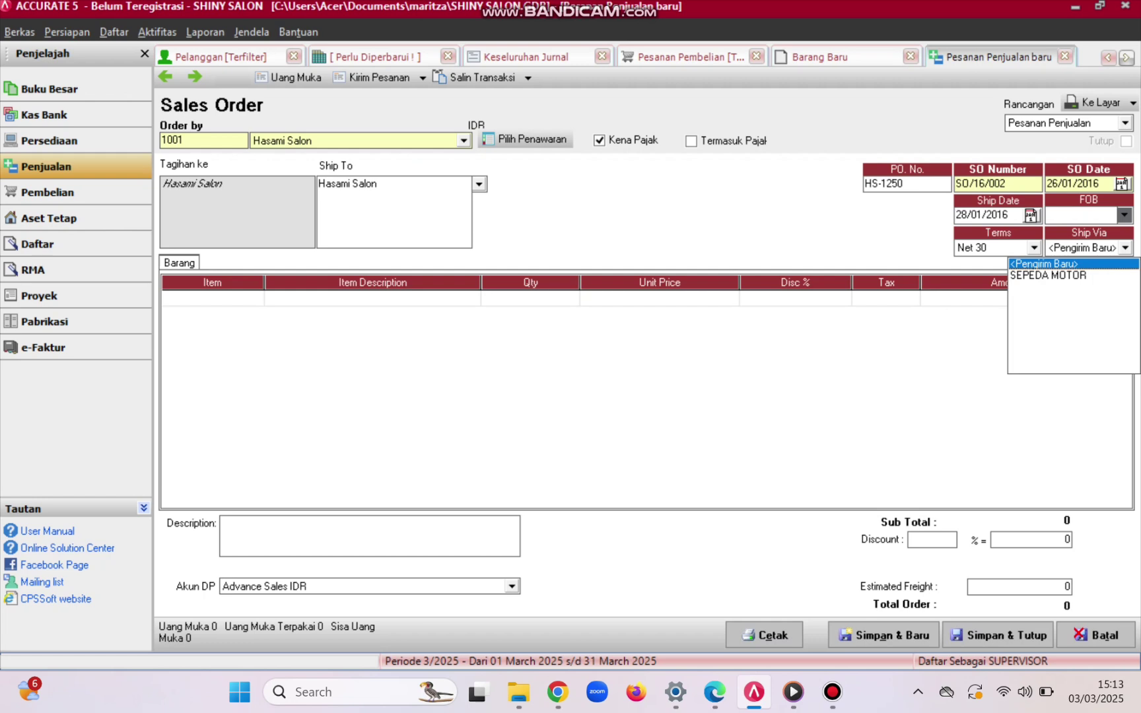
{"action": "key", "text": "Down"}
{"action": "key", "text": "Return"}
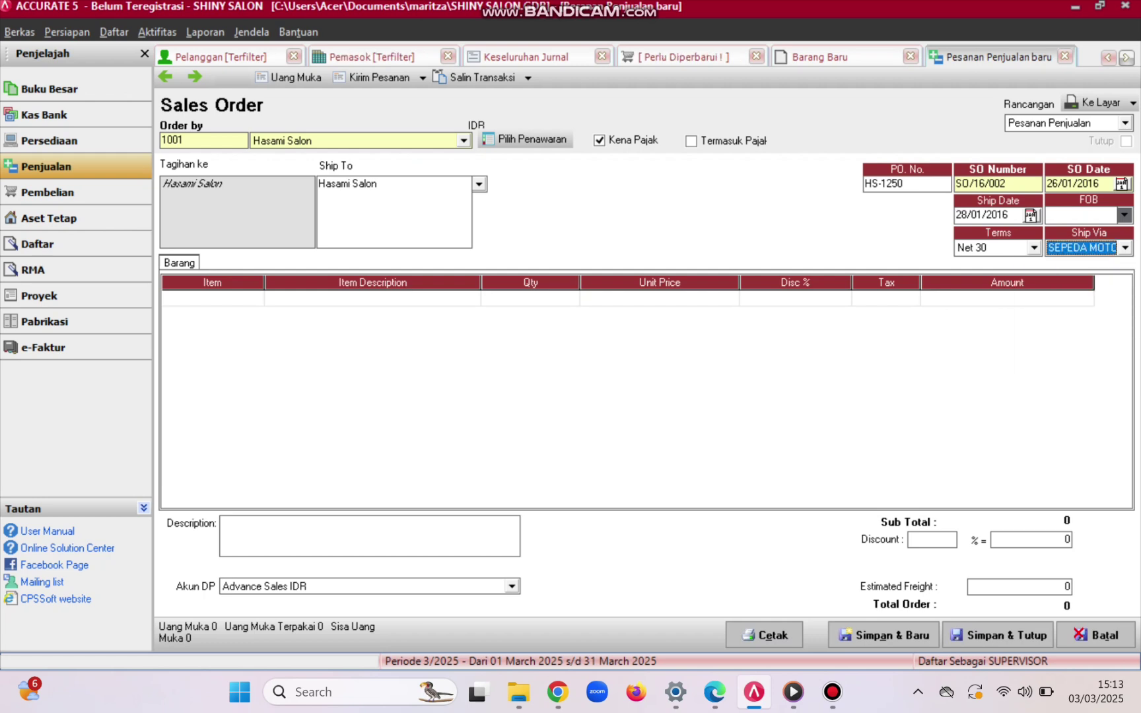
- Add B-01 Cream Creambath as the first order line with quantity 100
{"action": "key", "text": "Tab"}
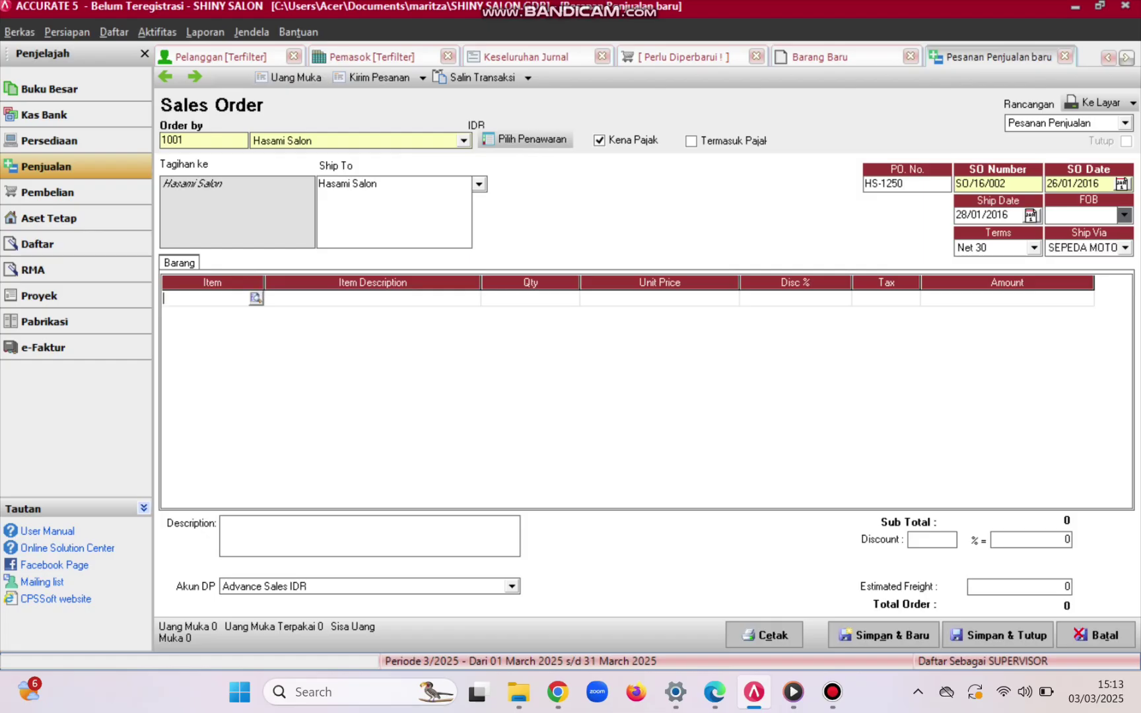
{"action": "key", "text": "Return"}
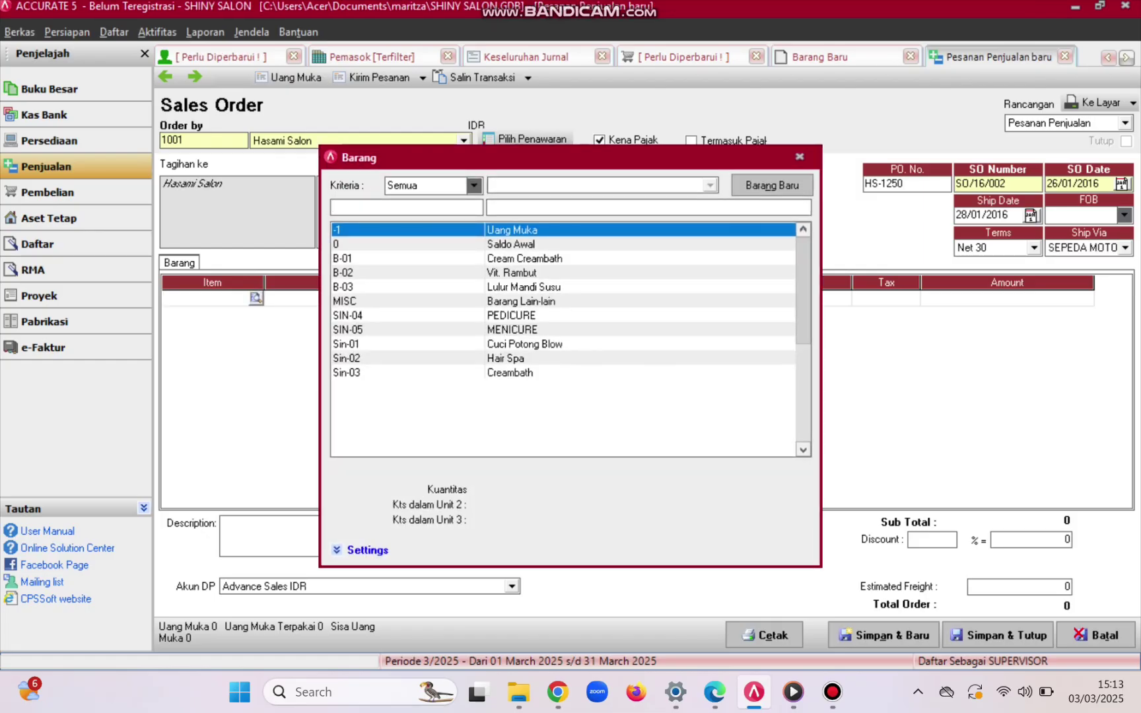
{"action": "left_click", "coordinate": [524, 259]}
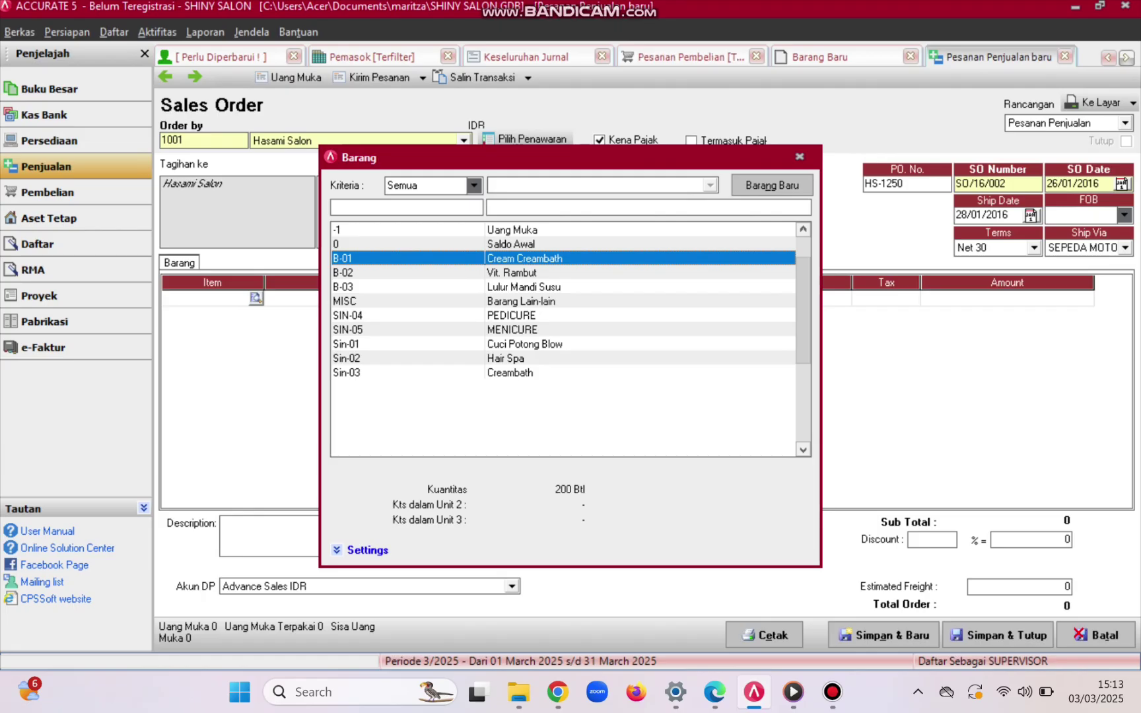
{"action": "key", "text": "Return"}
{"action": "key", "text": "Tab"}
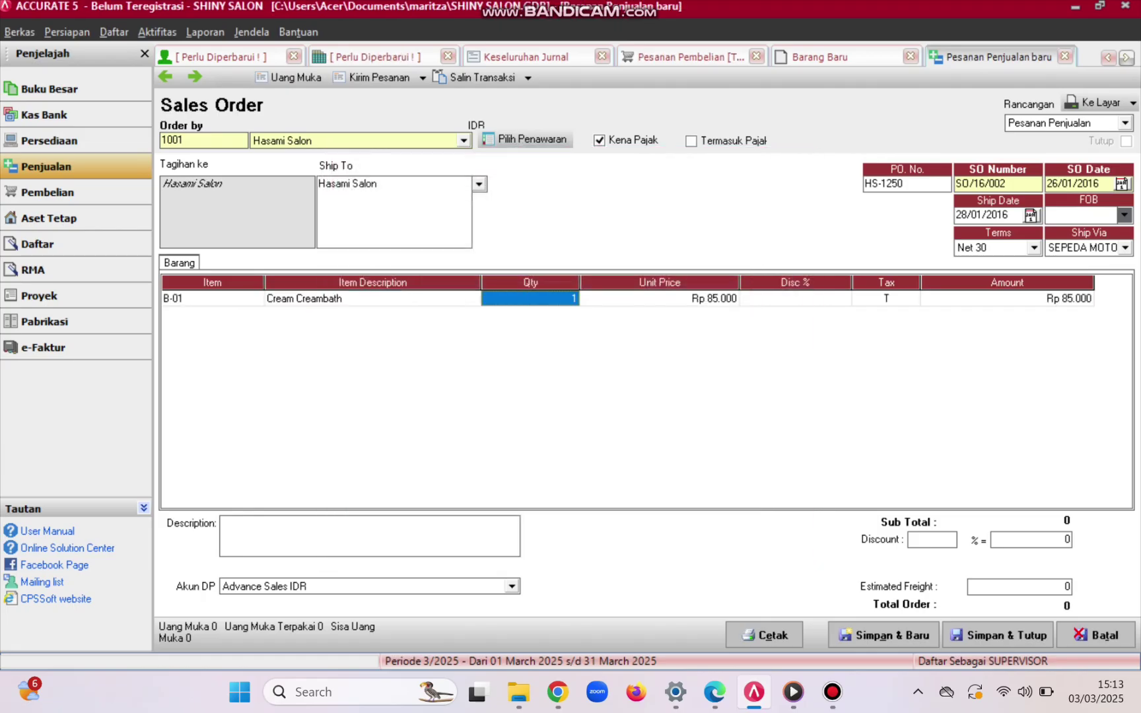
{"action": "type", "text": "100"}
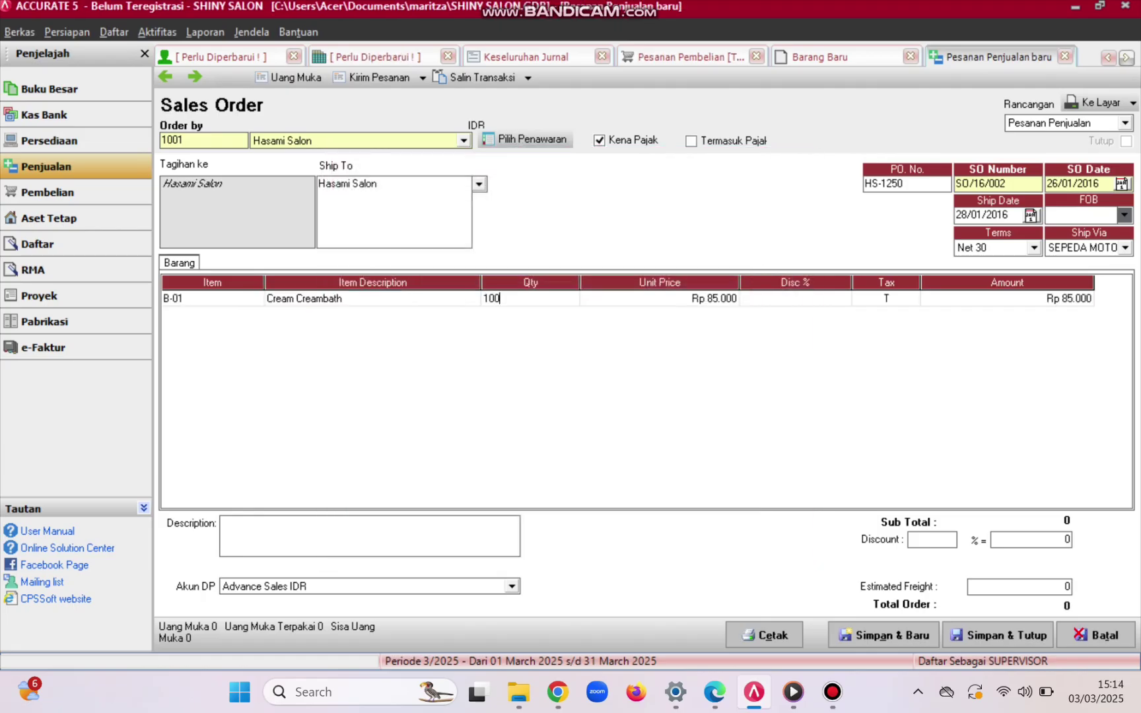
{"action": "key", "text": "Tab"}
{"action": "key", "text": "Tab"}
{"action": "key", "text": "Tab"}
{"action": "key", "text": "Tab"}
{"action": "key", "text": "Tab"}
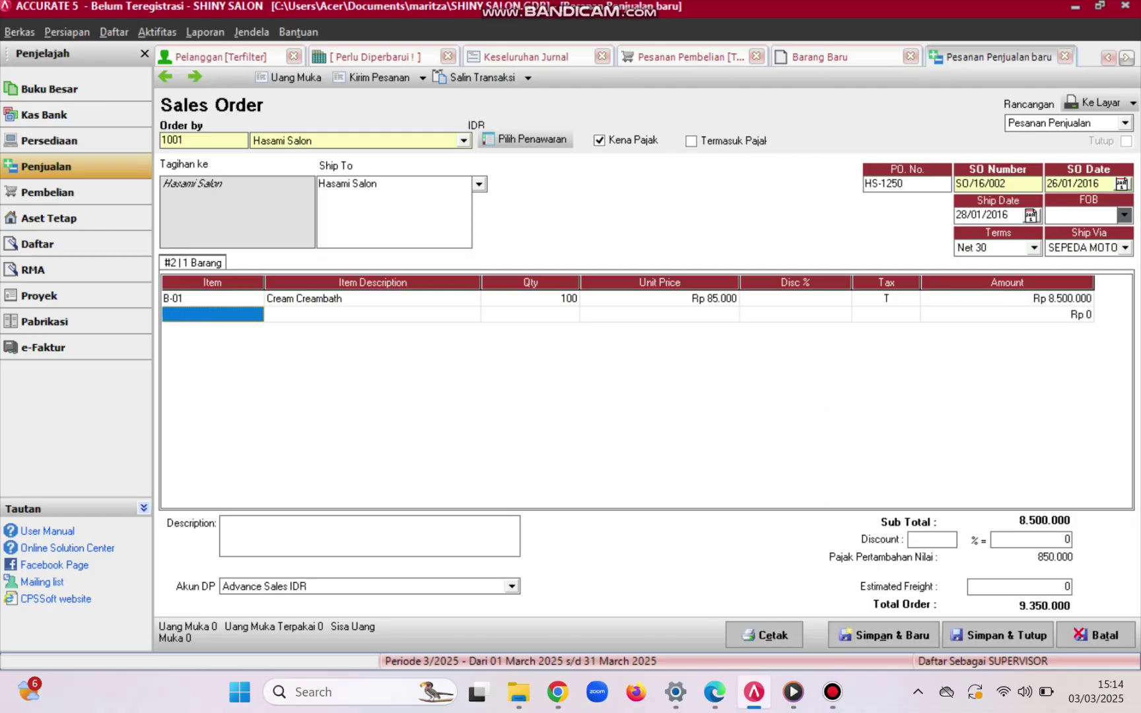
- Add B-03 Lulur Mandi Susu with quantity 150, checking the quantity in the exercise PDF
{"action": "key", "text": "Return"}
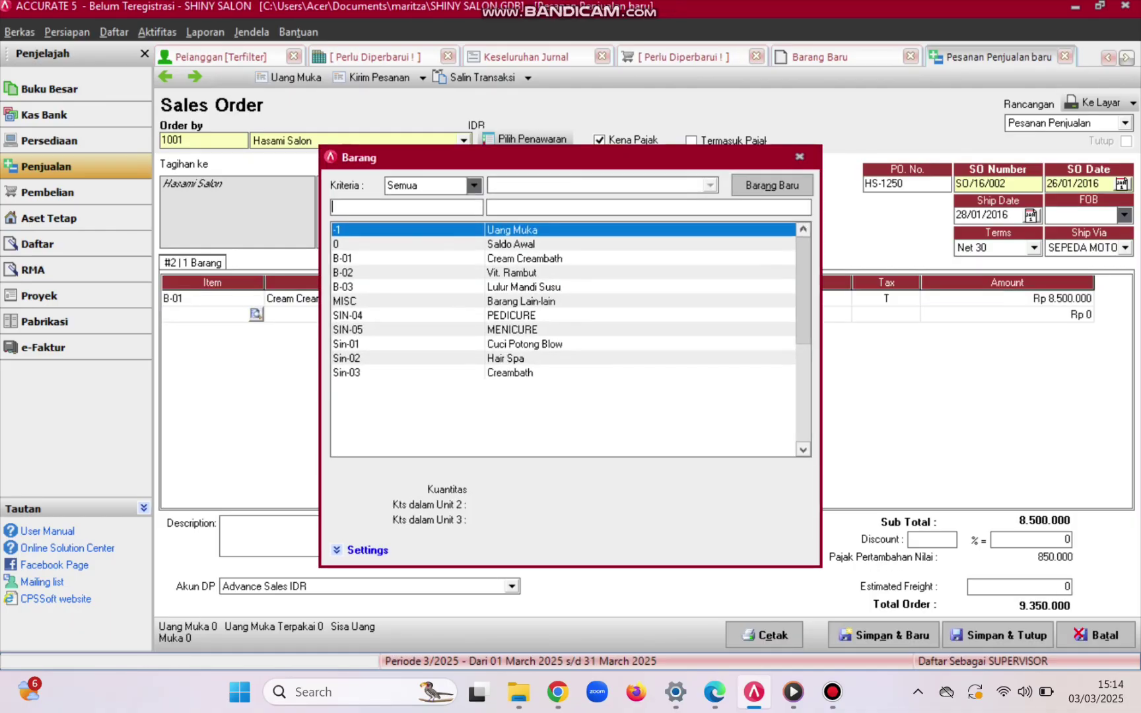
{"action": "key", "text": "Down"}
{"action": "key", "text": "Down"}
{"action": "key", "text": "Down"}
{"action": "key", "text": "Down"}
{"action": "key", "text": "Return"}
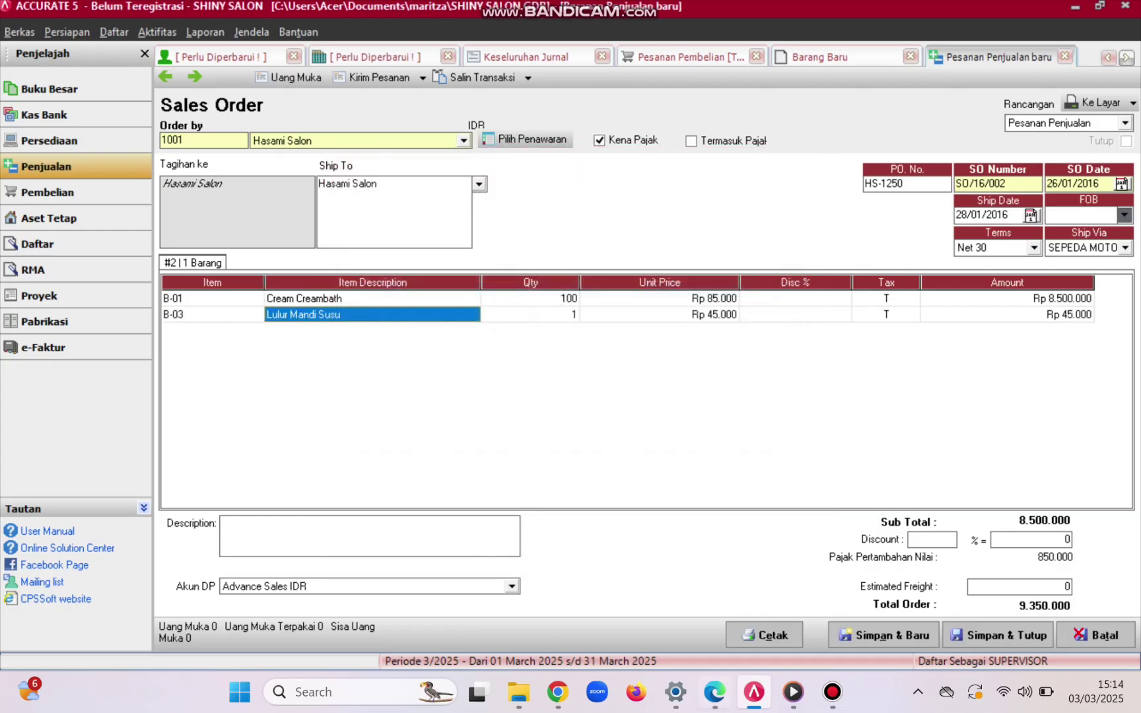
{"action": "left_click", "coordinate": [557, 691]}
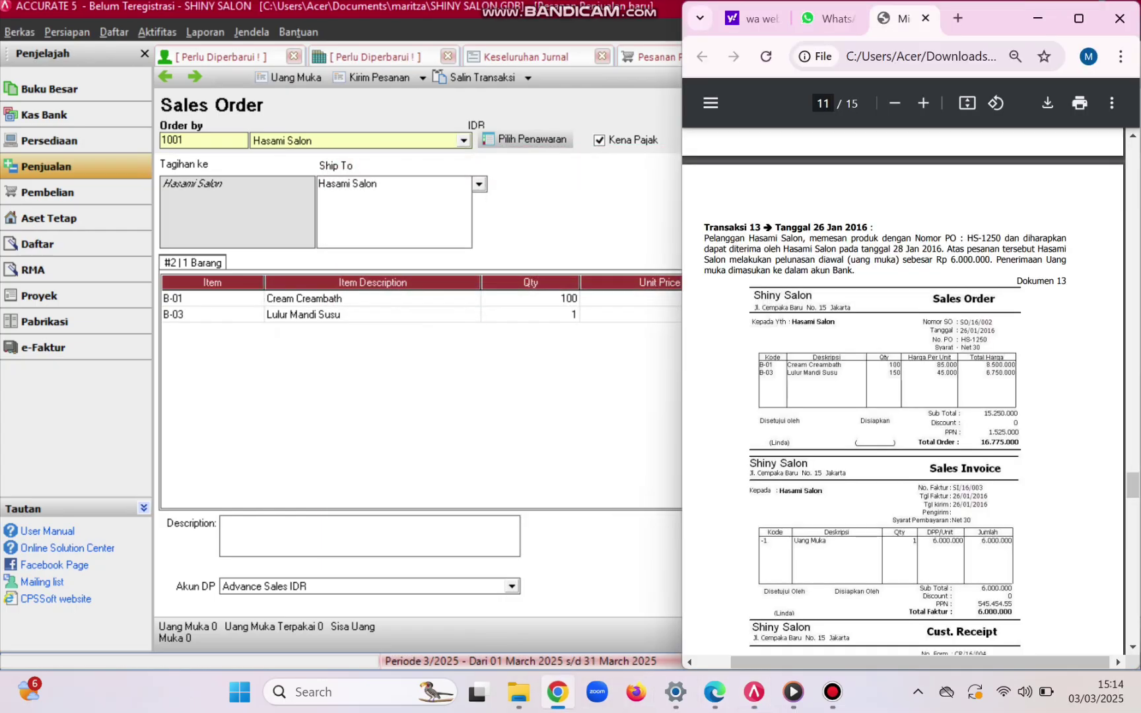
{"action": "scroll", "coordinate": [839, 528], "scroll_direction": "down", "scroll_amount": 1}
{"action": "scroll", "coordinate": [839, 528], "scroll_direction": "up", "scroll_amount": 4}
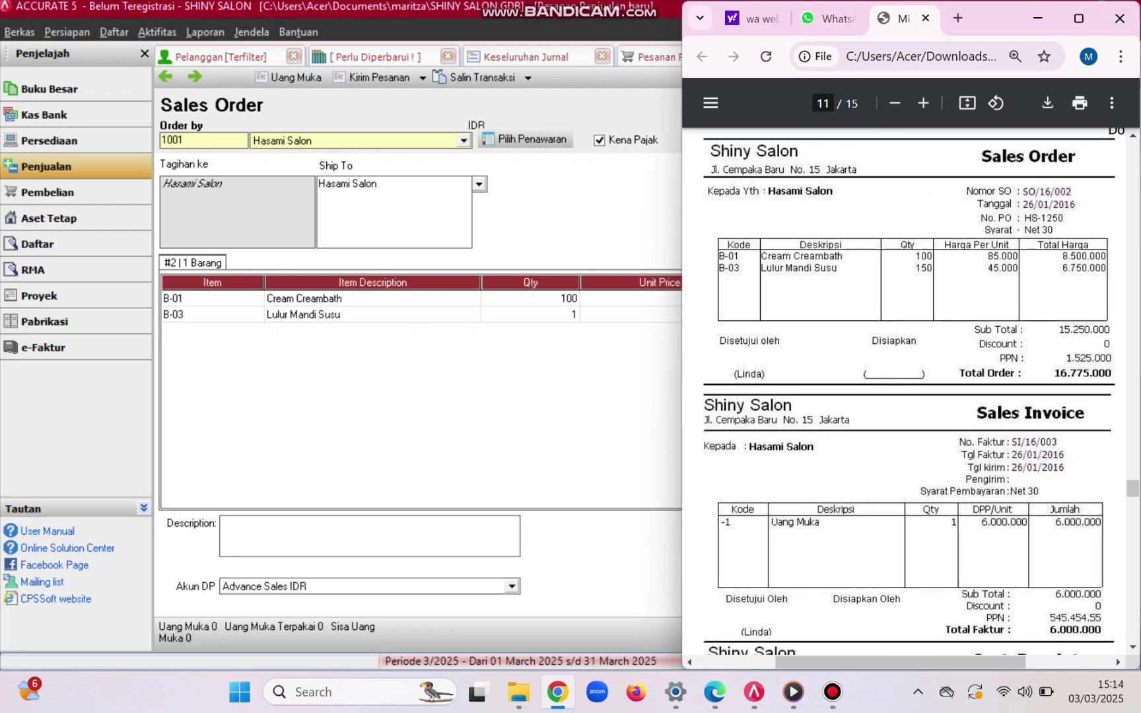
{"action": "scroll", "coordinate": [910, 392], "scroll_direction": "up", "scroll_amount": 2}
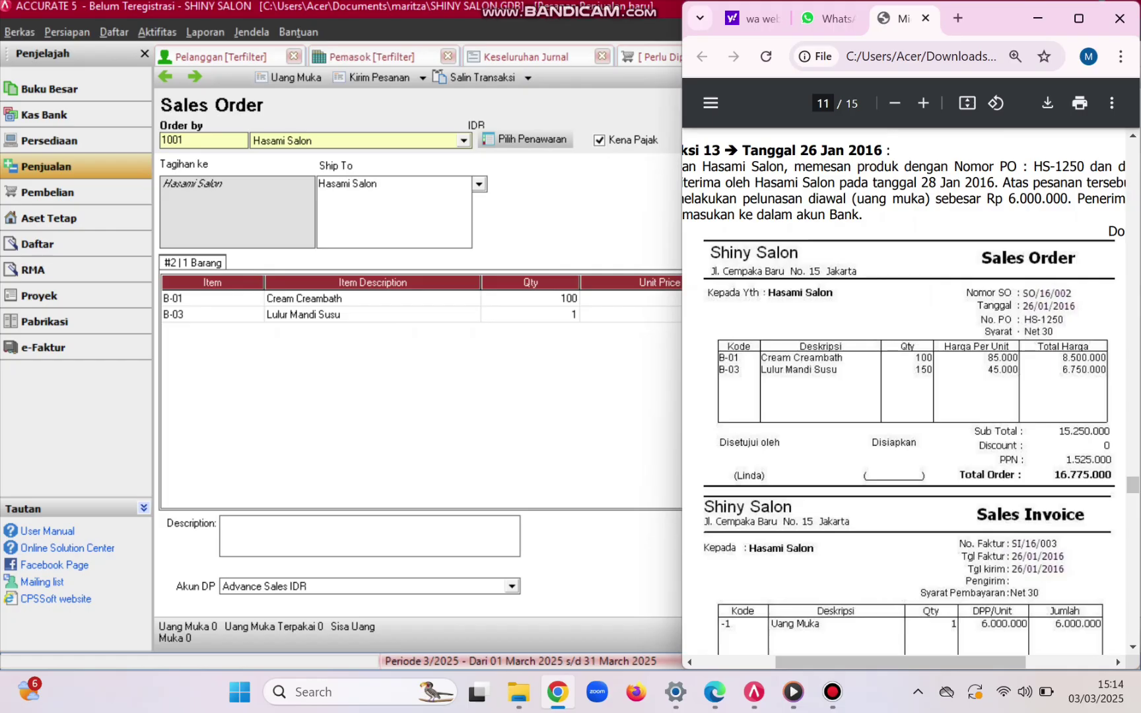
{"action": "key", "text": "alt+Tab"}
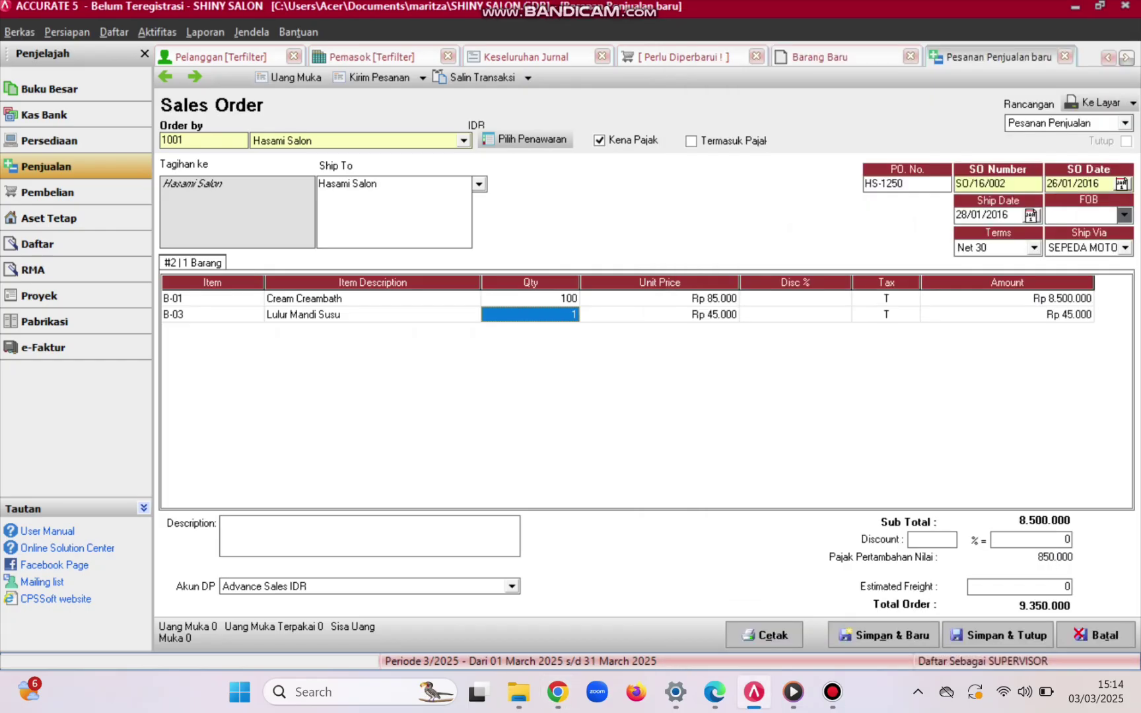
{"action": "type", "text": "150"}
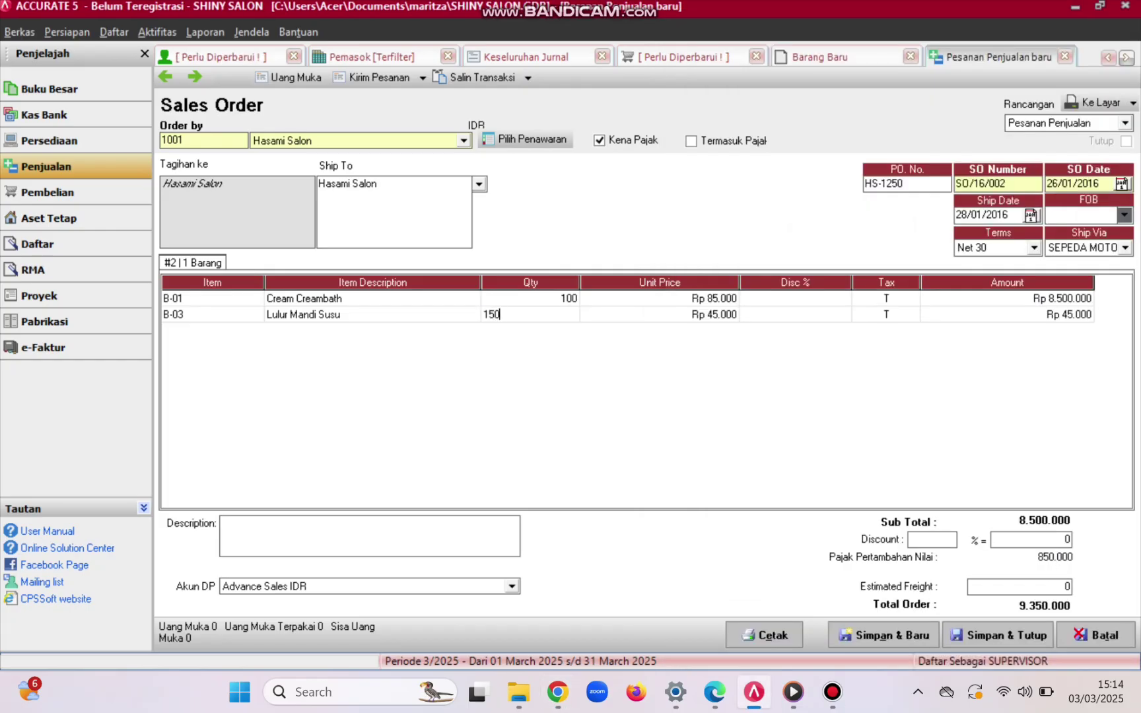
{"action": "key", "text": "Tab"}
{"action": "key", "text": "Tab"}
{"action": "key", "text": "Tab"}
{"action": "key", "text": "Tab"}
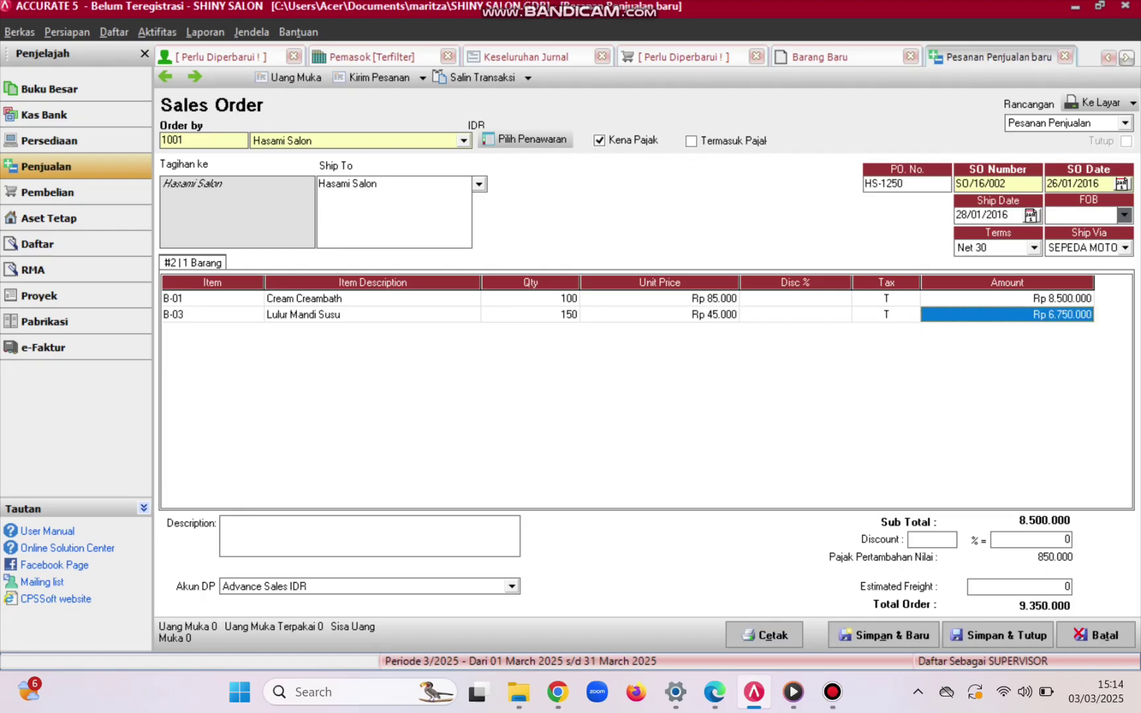
{"action": "key", "text": "Tab"}
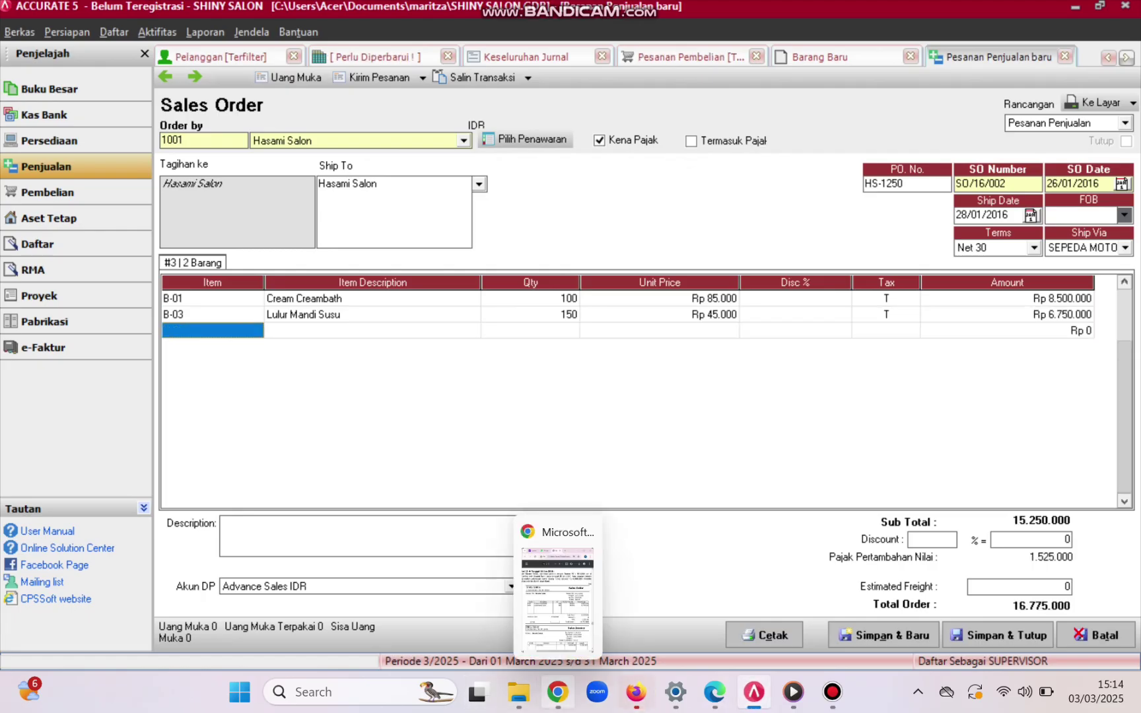
- Compare the order lines and the 16.775.000 total against the exercise PDF
{"action": "left_click", "coordinate": [558, 691]}
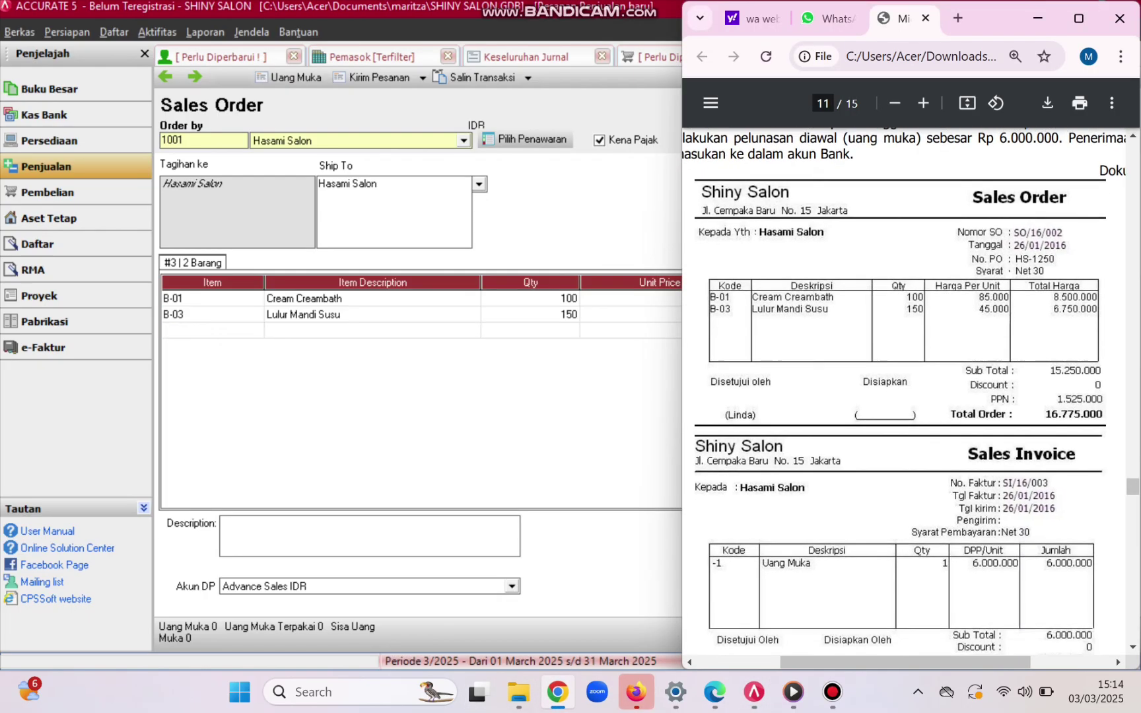
{"action": "scroll", "coordinate": [910, 396], "scroll_direction": "down", "scroll_amount": 3}
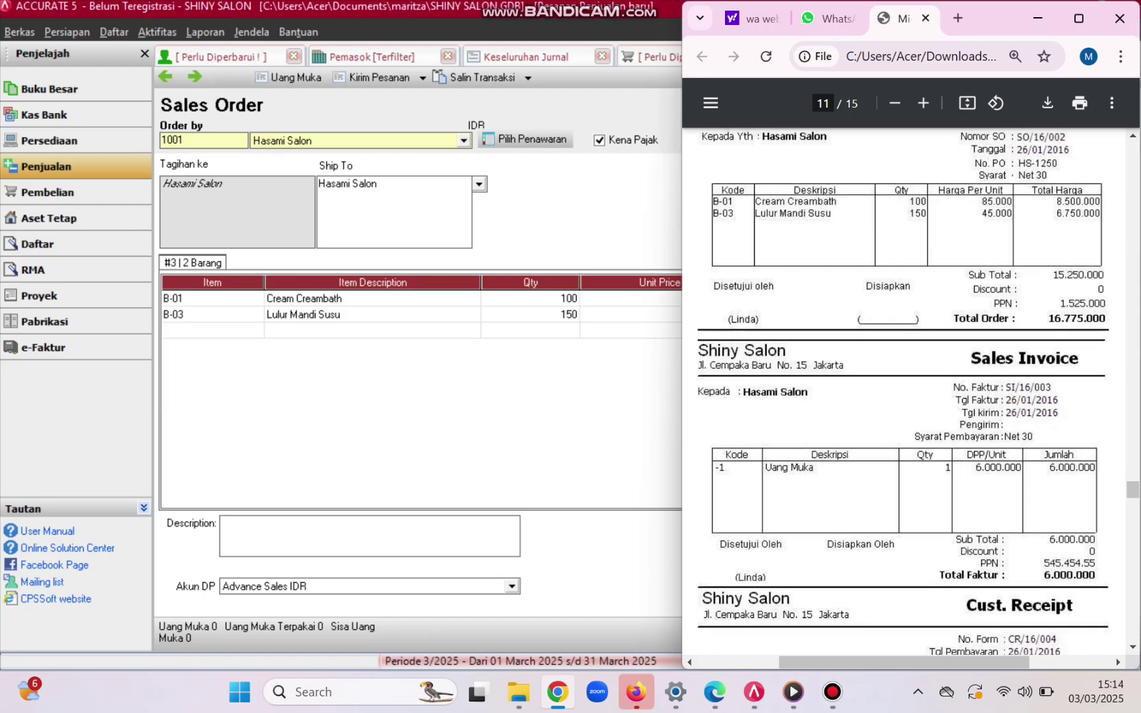
{"action": "scroll", "coordinate": [910, 397], "scroll_direction": "up", "scroll_amount": 1}
{"action": "key", "text": "alt+Tab"}
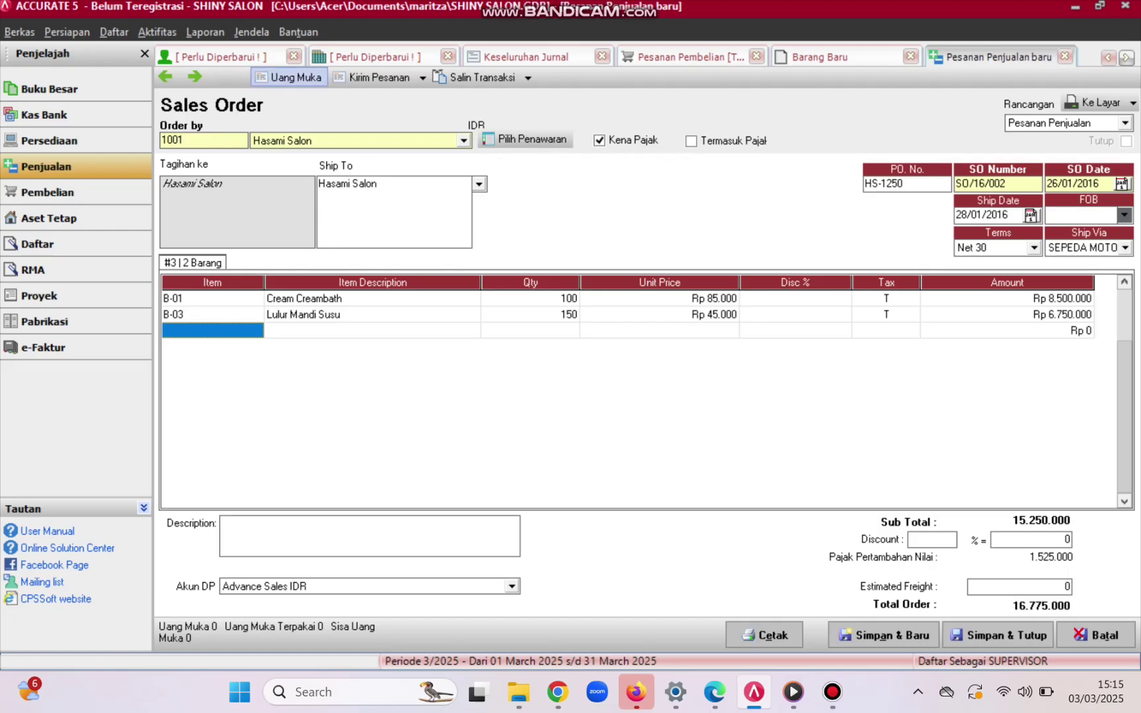
- Save the order, start its down-payment invoice, and check the exercise PDF
{"action": "left_click", "coordinate": [290, 78]}
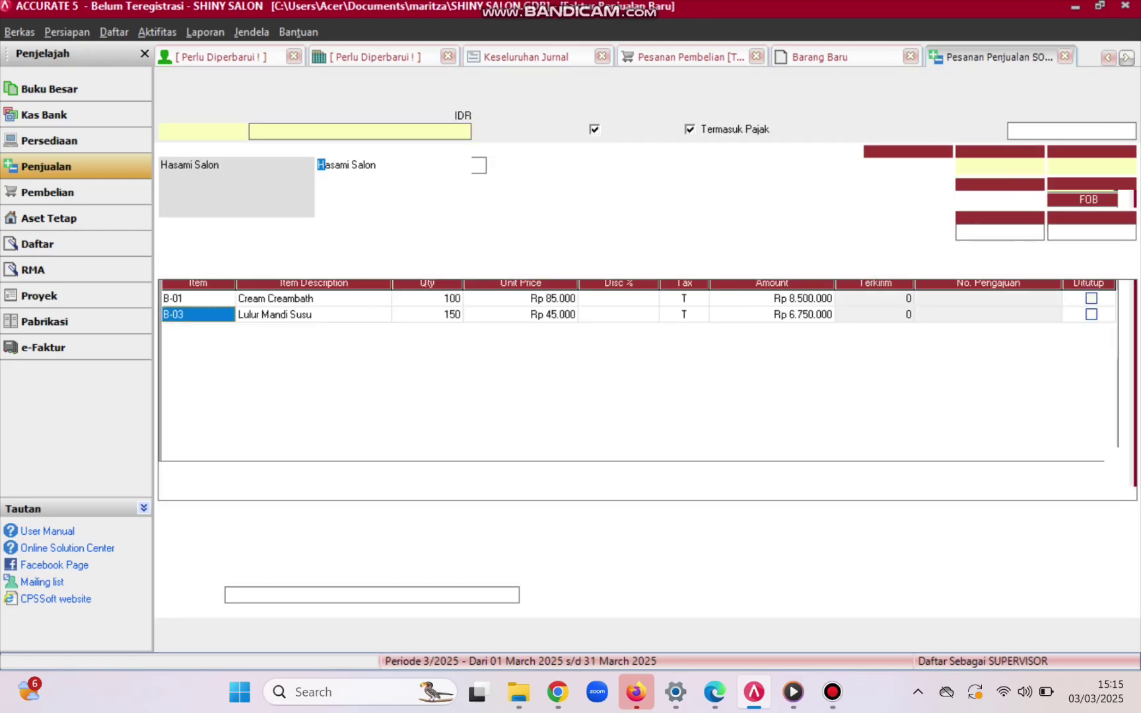
{"action": "mouse_move", "coordinate": [558, 692]}
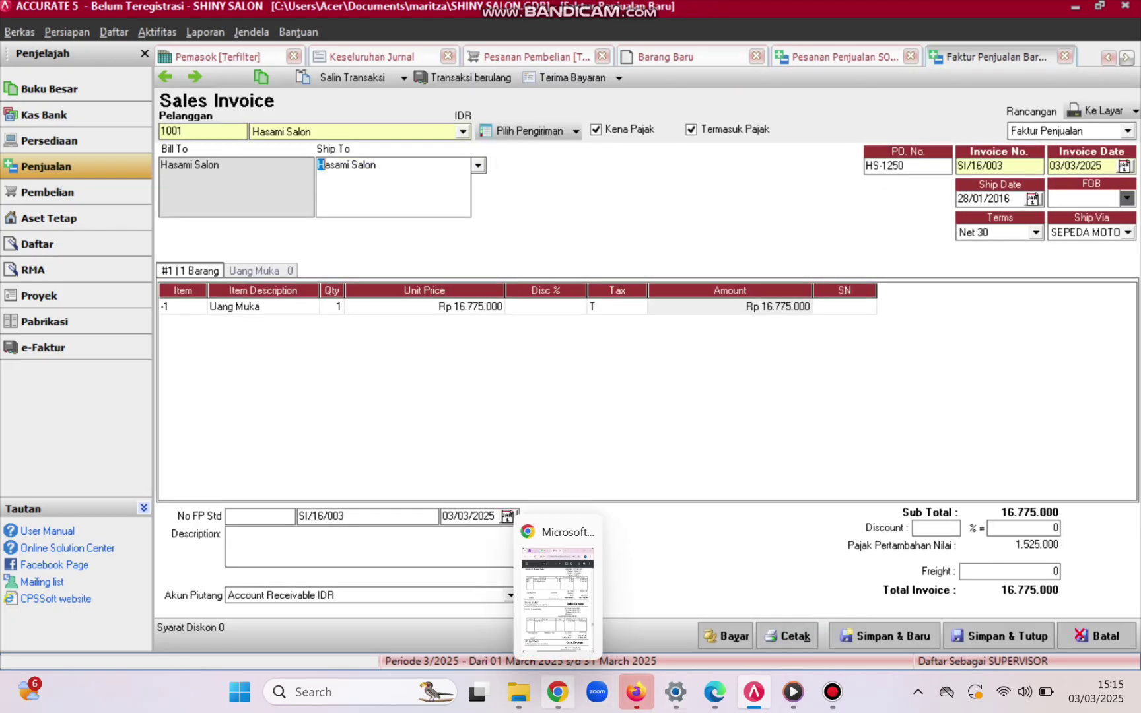
{"action": "left_click", "coordinate": [558, 692]}
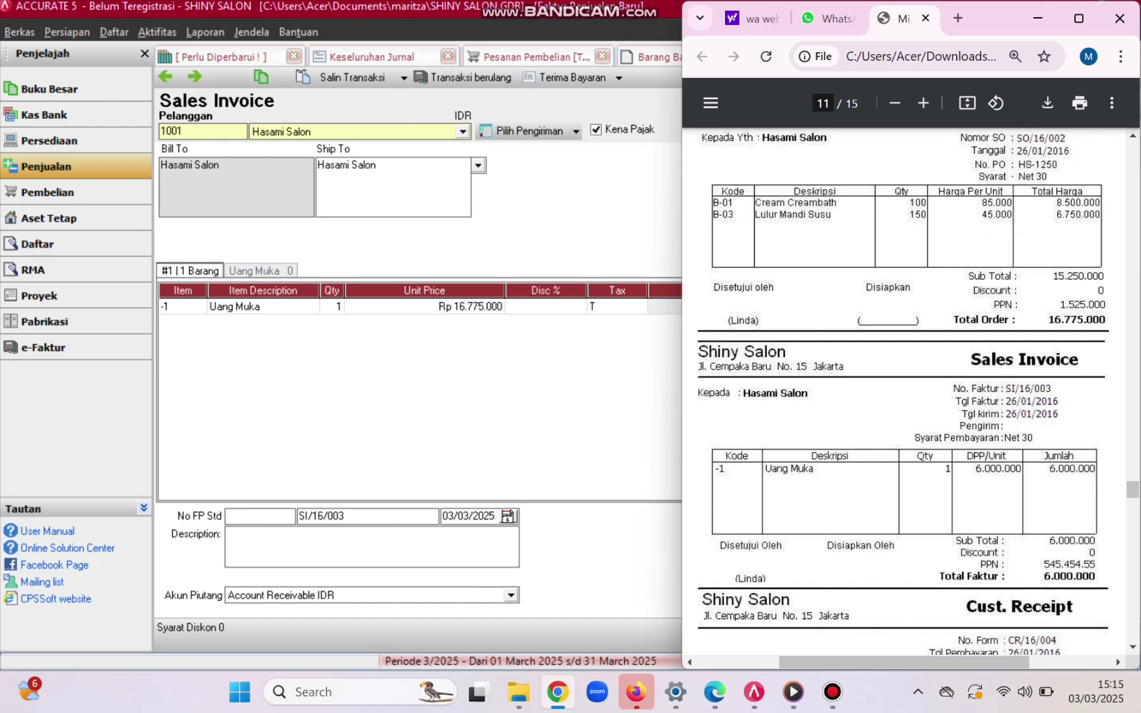
{"action": "scroll", "coordinate": [911, 389], "scroll_direction": "down", "scroll_amount": 1}
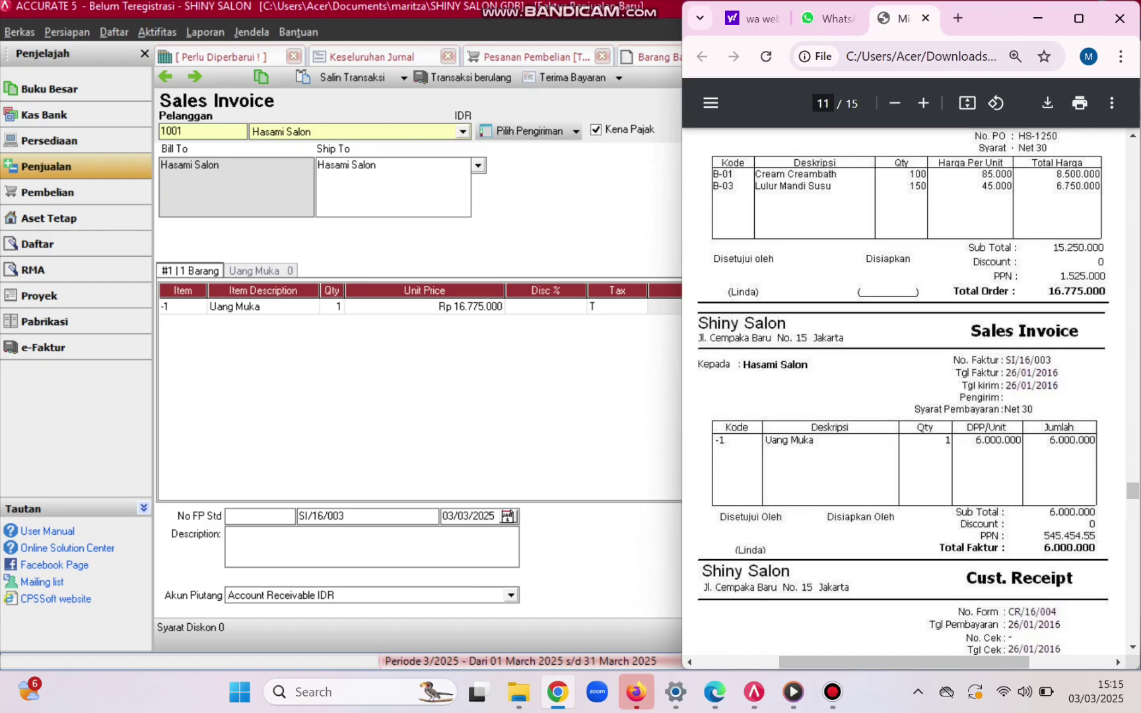
{"action": "key", "text": "alt+Tab"}
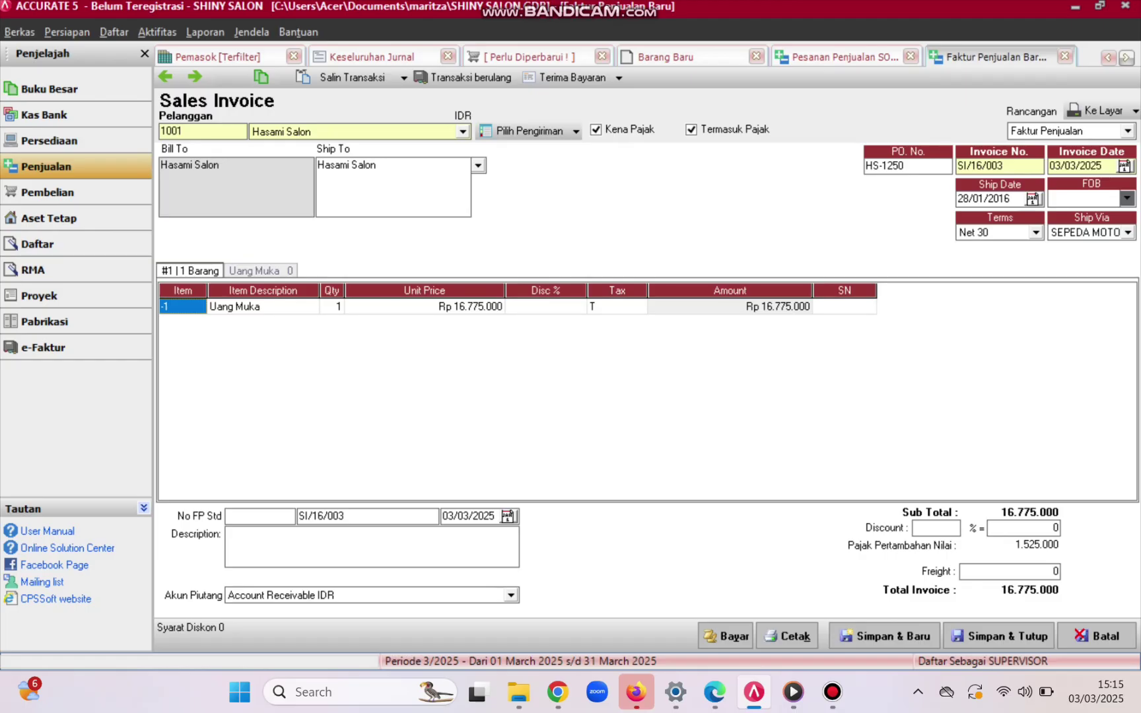
- Set both the invoice date and ship date to 26/01/2016
{"action": "left_click", "coordinate": [1076, 165]}
{"action": "key", "text": "BackSpace"}
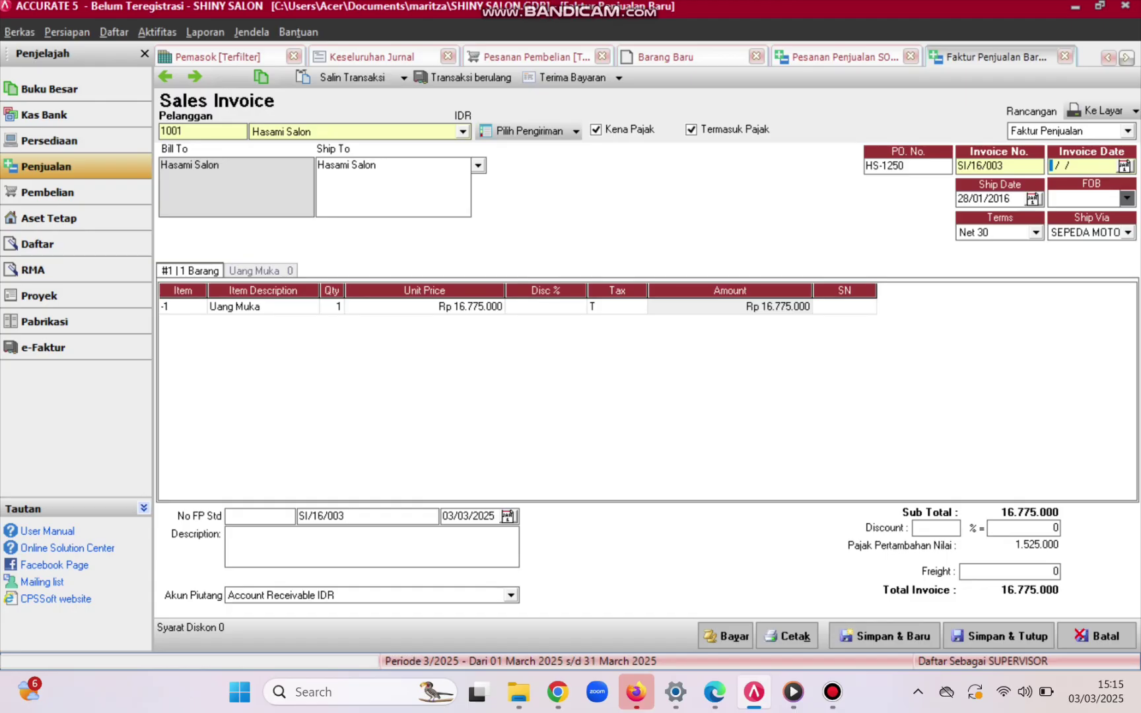
{"action": "type", "text": "2"}
{"action": "key", "text": "XF86MonBrightnessDown"}
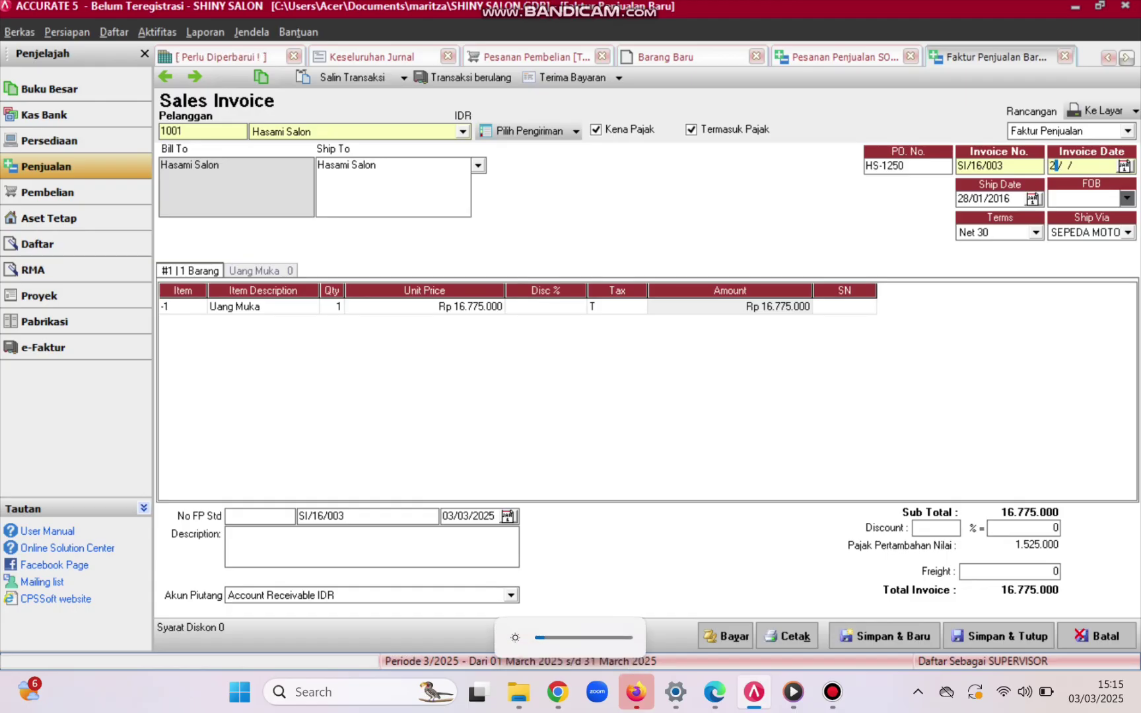
{"action": "type", "text": "6/"}
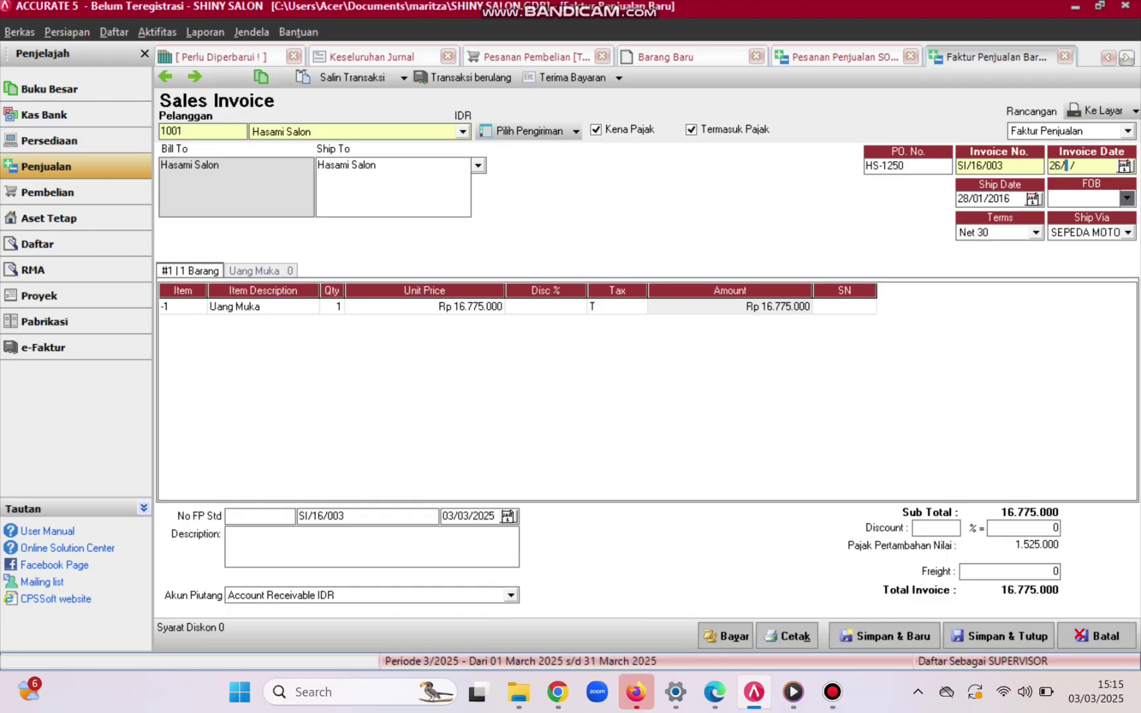
{"action": "type", "text": "01/2016"}
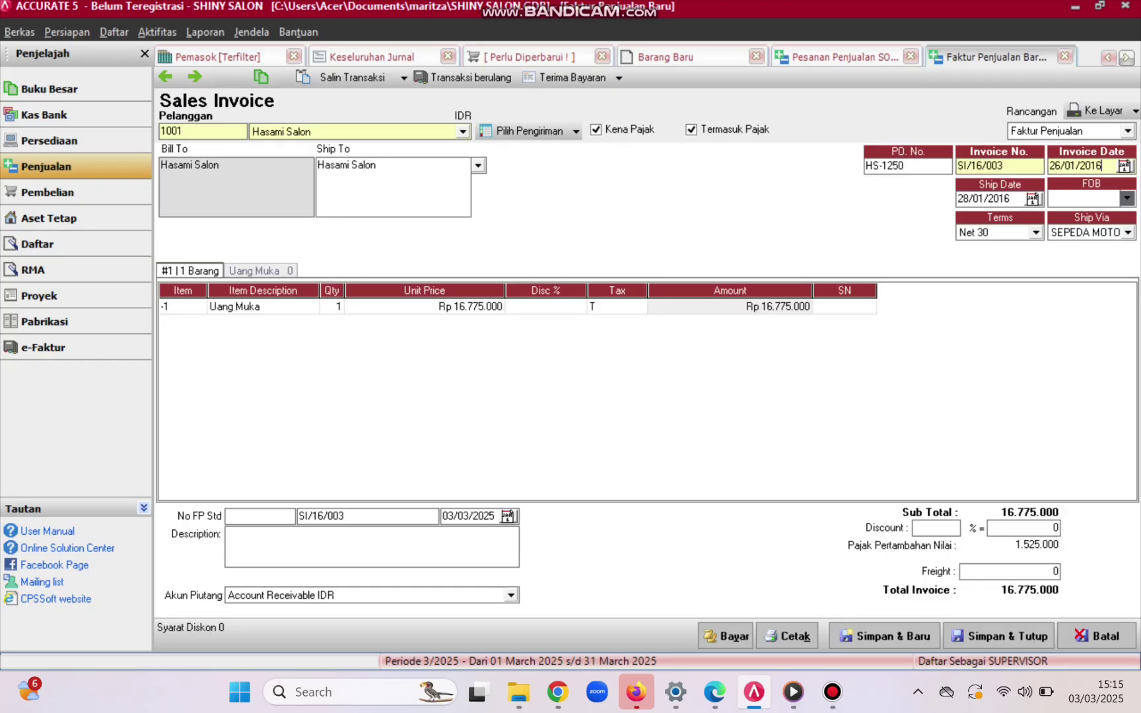
{"action": "key", "text": "Return"}
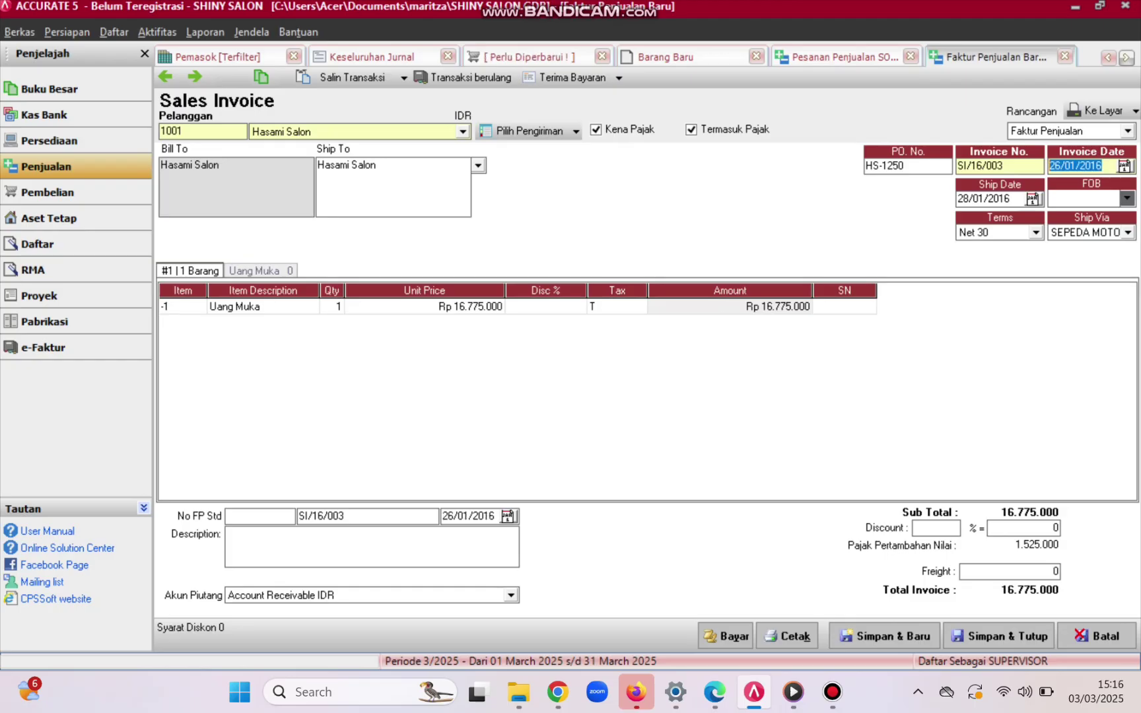
{"action": "key", "text": "Return"}
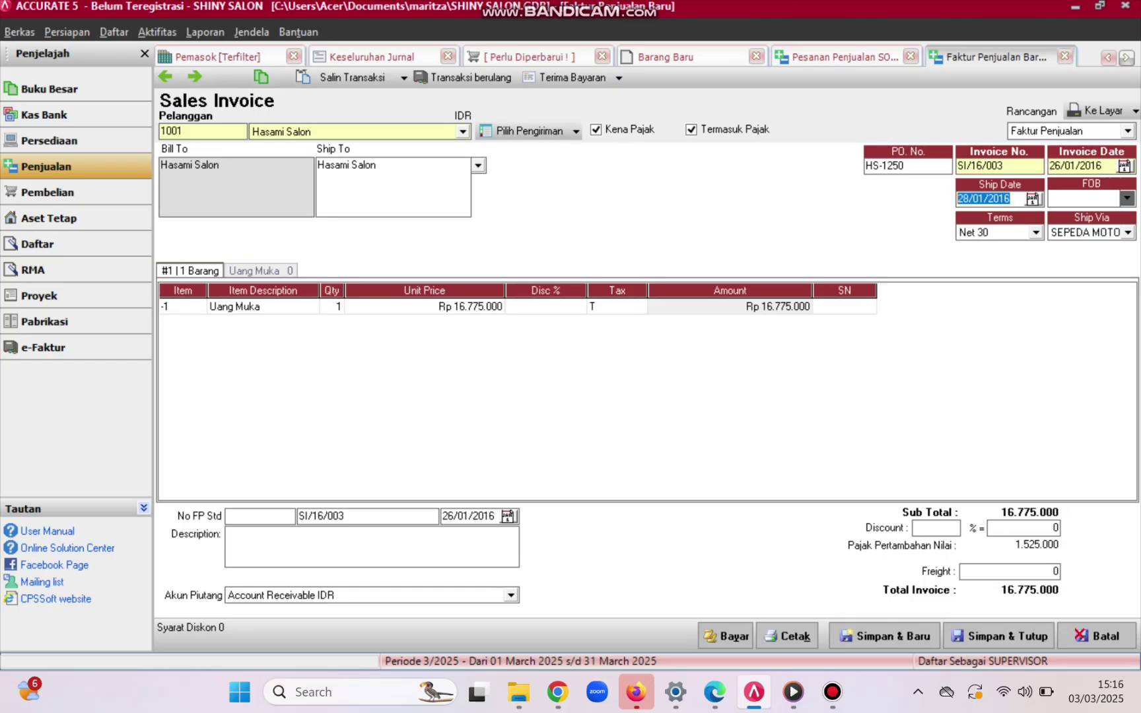
{"action": "type", "text": "26/01/2016"}
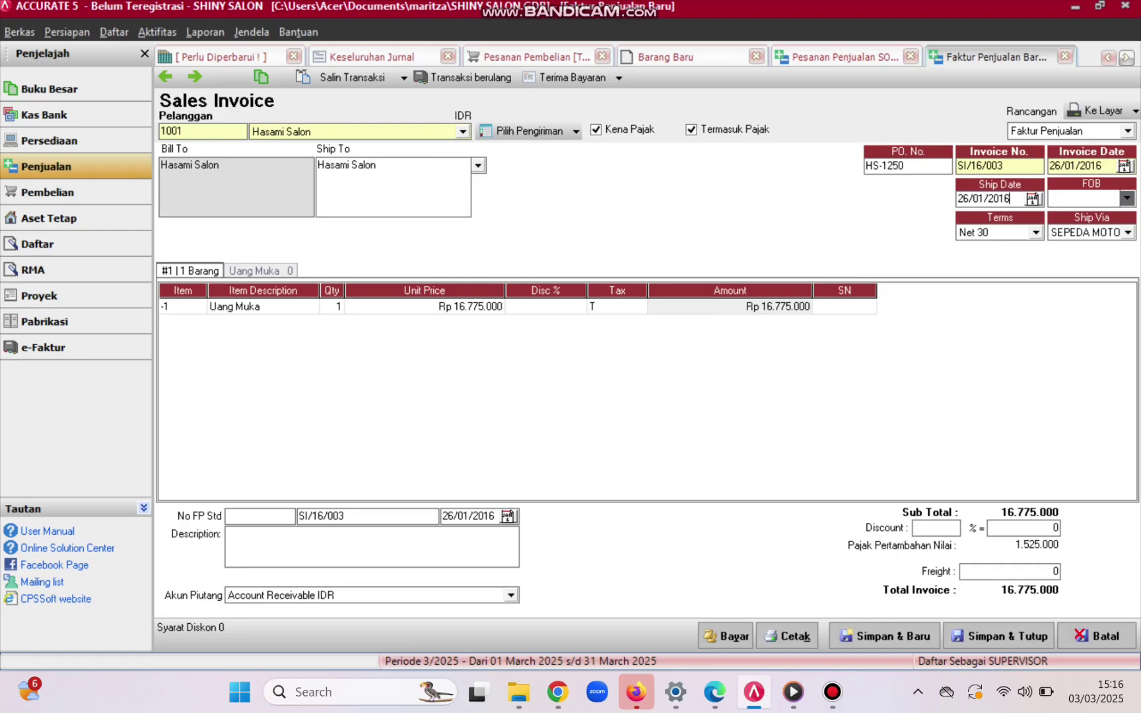
- Change the Uang Muka unit price from 16.775.000 to 6.000.000
{"action": "double_click", "coordinate": [425, 307]}
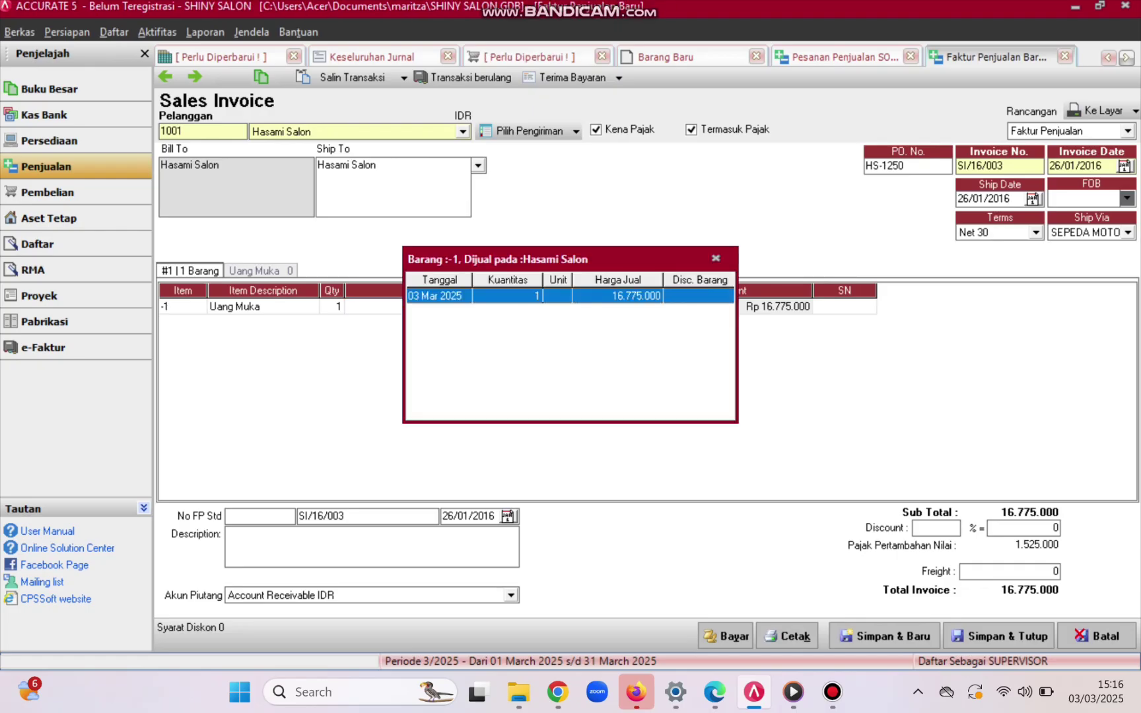
{"action": "left_click", "coordinate": [716, 259]}
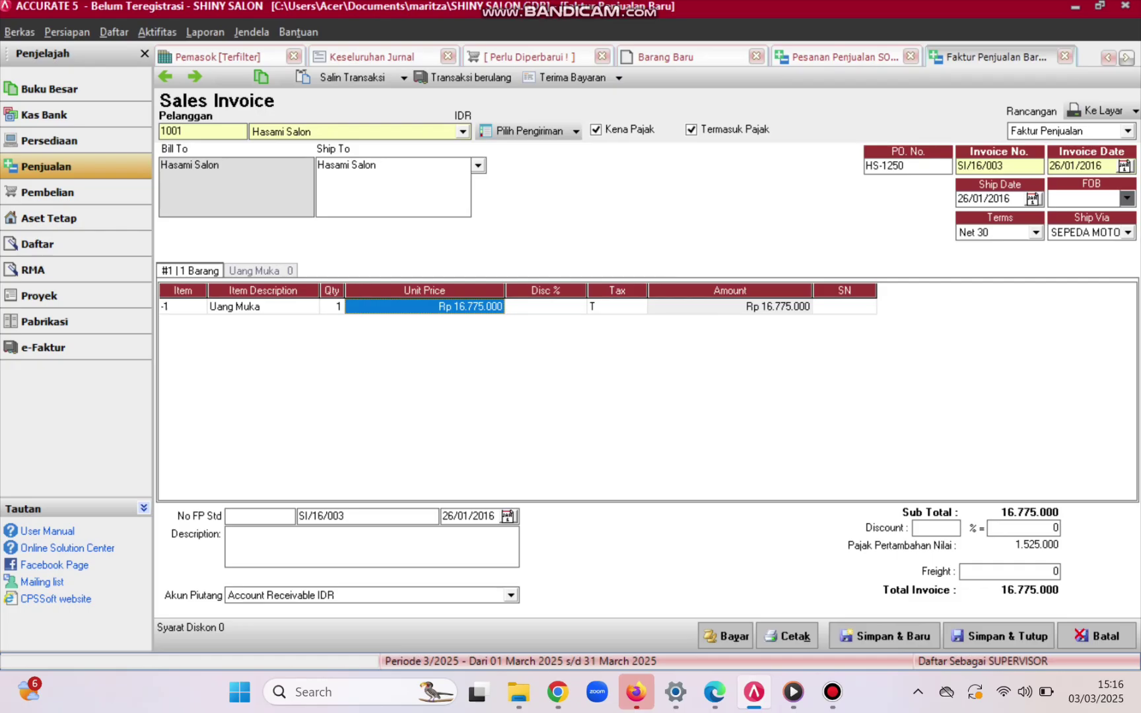
{"action": "key", "text": "BackSpace"}
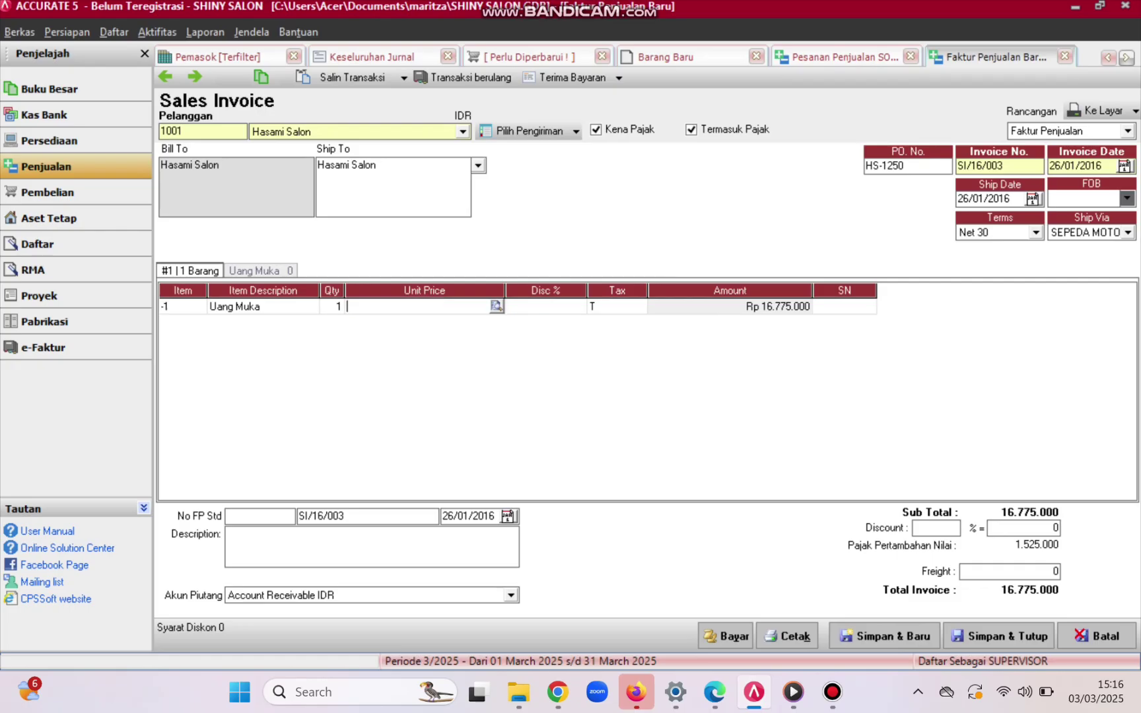
{"action": "type", "text": "6000000"}
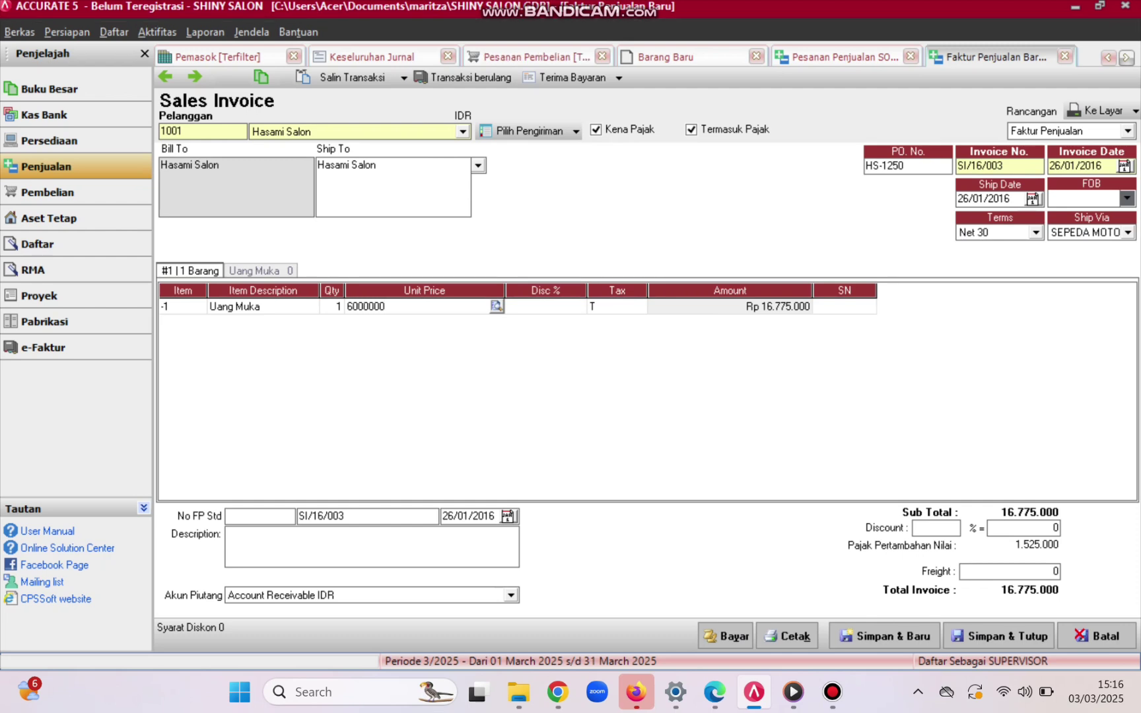
{"action": "key", "text": "Tab"}
{"action": "key", "text": "Tab"}
{"action": "key", "text": "Tab"}
{"action": "key", "text": "Tab"}
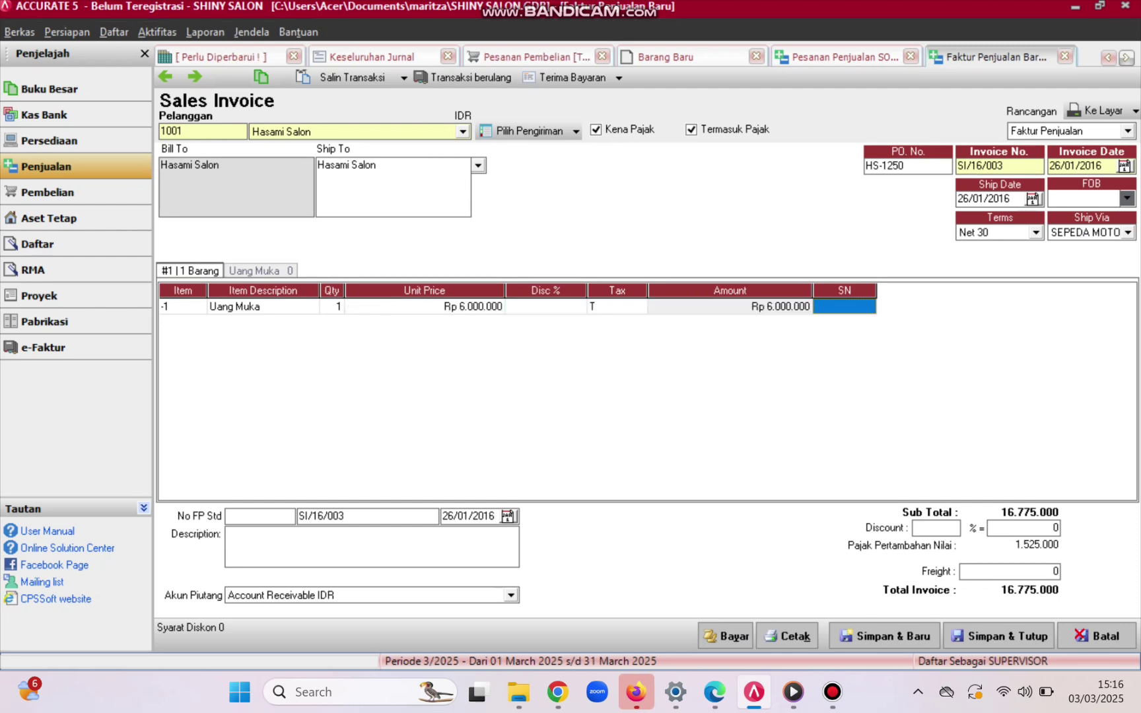
{"action": "key", "text": "Tab"}
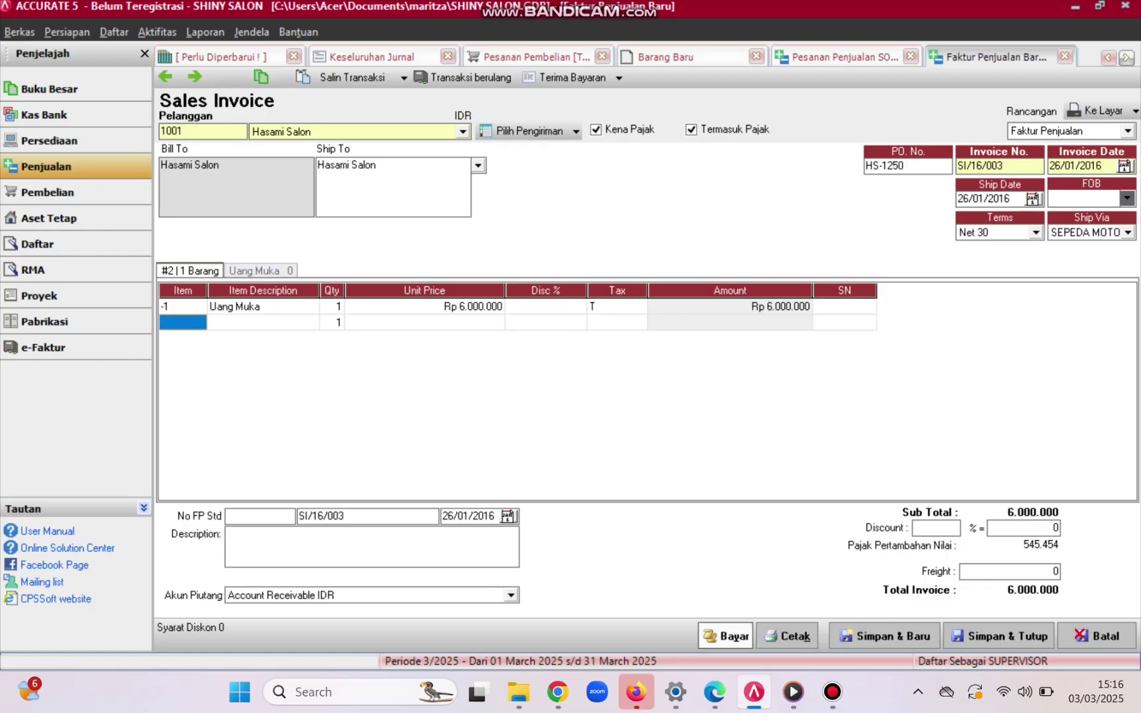
- Save the invoice, start its payment receipt, and set the cheque date to 26/01/2016
{"action": "left_click", "coordinate": [726, 636]}
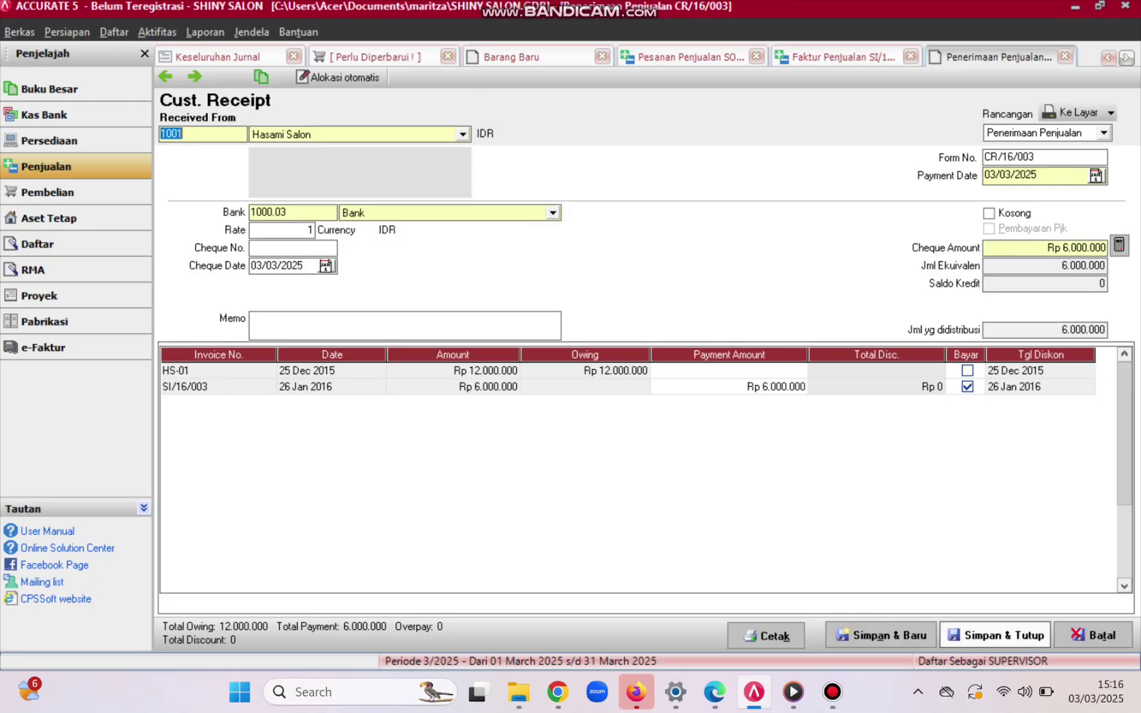
{"action": "left_click", "coordinate": [332, 370]}
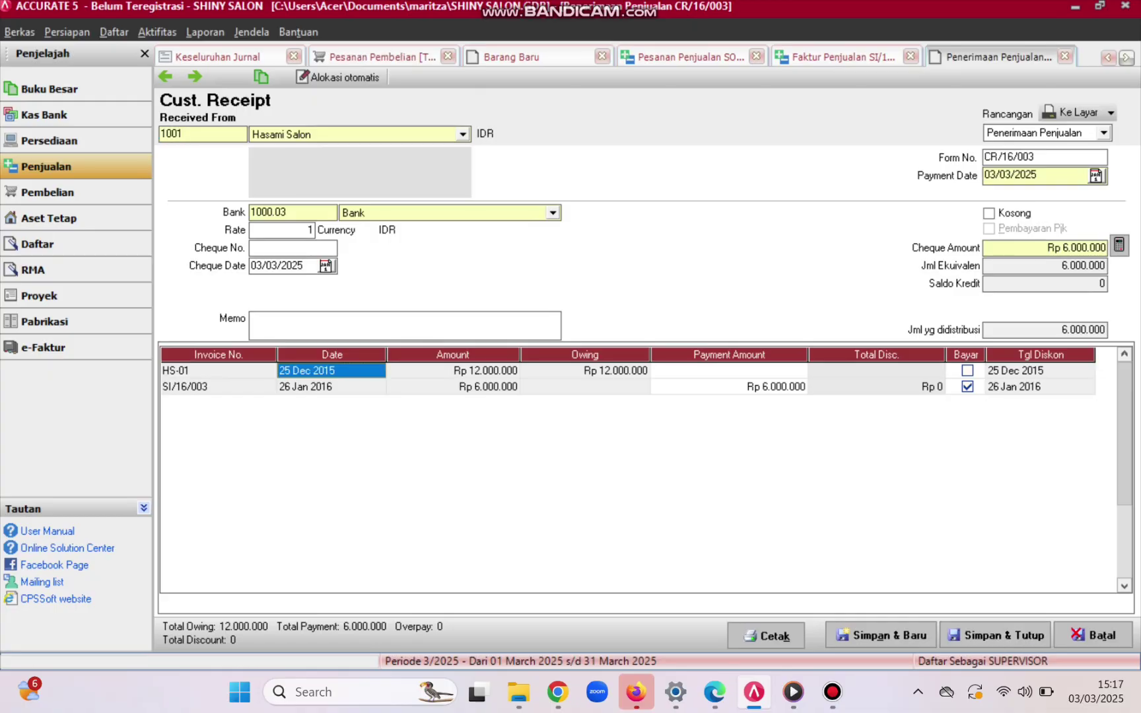
{"action": "left_click_drag", "start_coordinate": [306, 267], "coordinate": [250, 266]}
{"action": "key", "text": "BackSpace"}
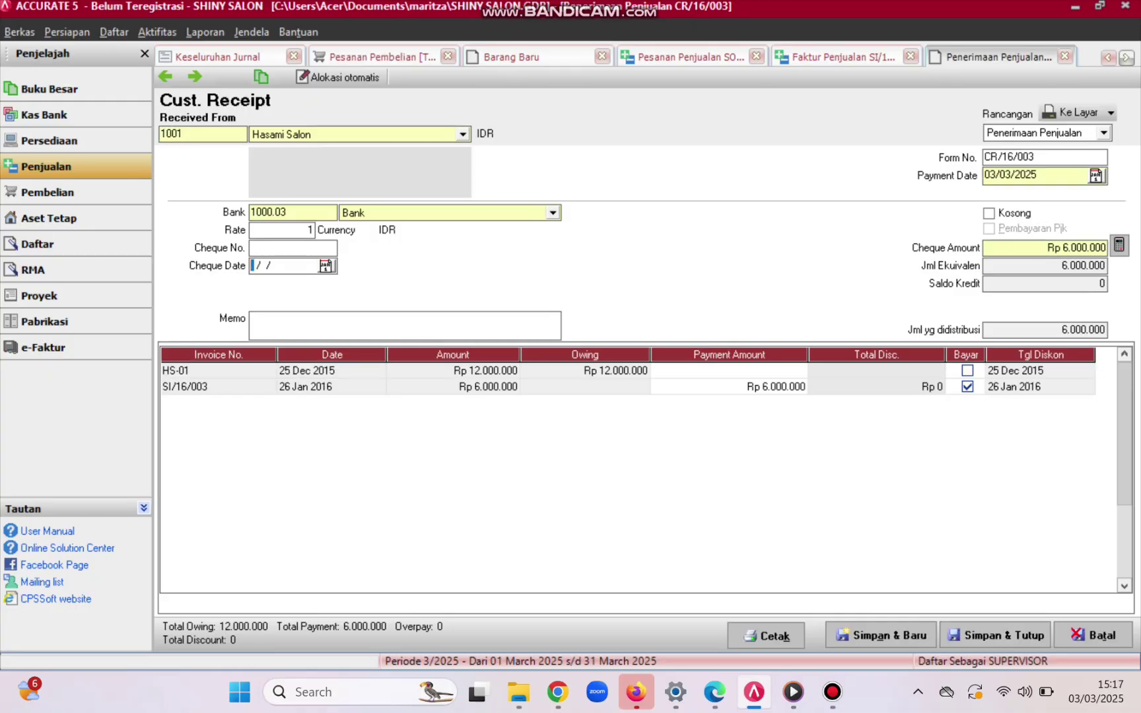
{"action": "type", "text": "26/01/20"}
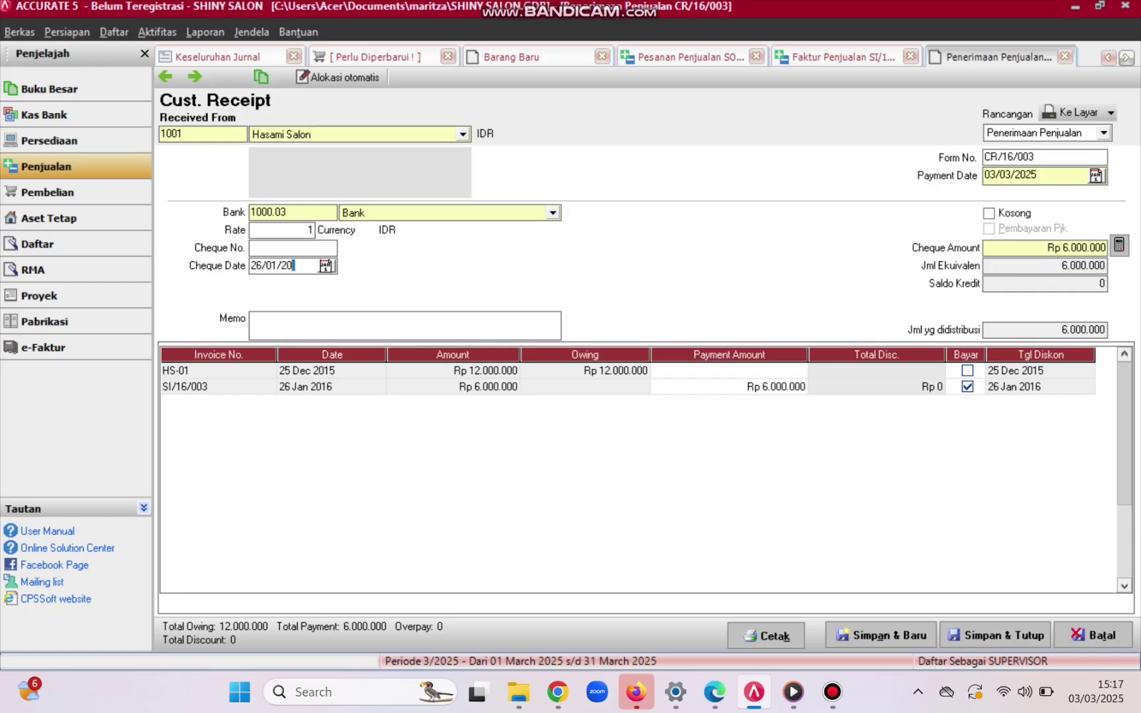
{"action": "type", "text": "16"}
- Enter the memo 'Penerimaan Uang Muka Atas Pesanan HS-1250'
{"action": "key", "text": "Tab"}
{"action": "type", "text": "P"}
{"action": "key", "text": "Caps_Lock"}
{"action": "type", "text": "ene"}
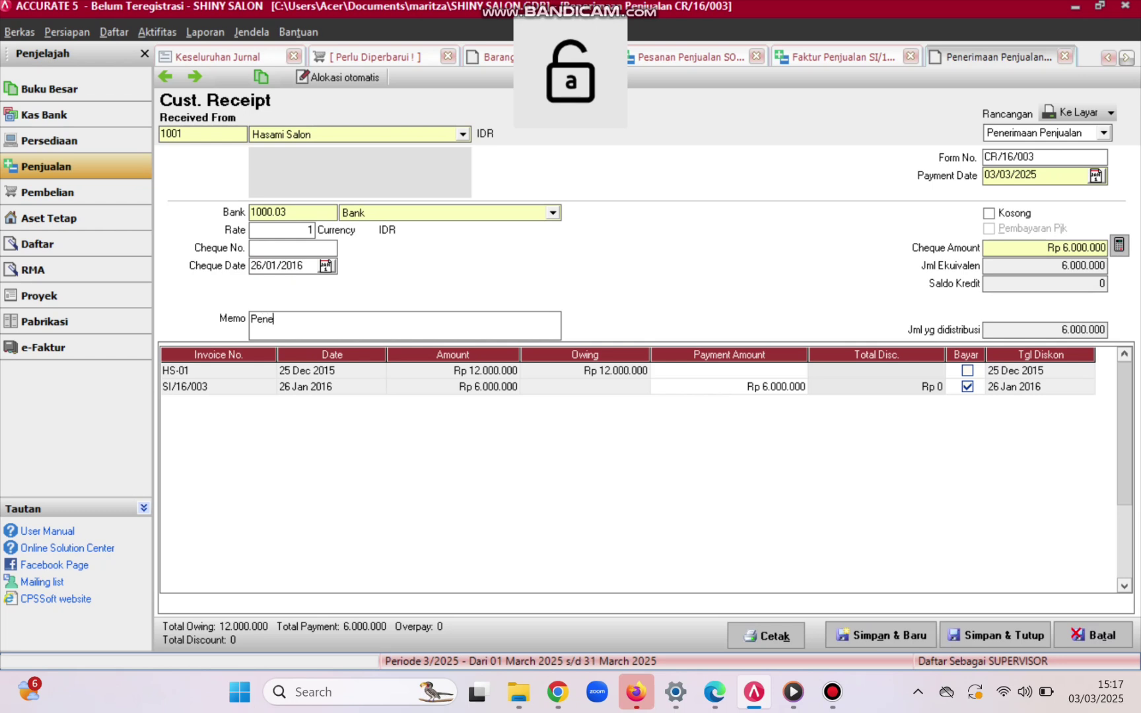
{"action": "type", "text": "rimaan"}
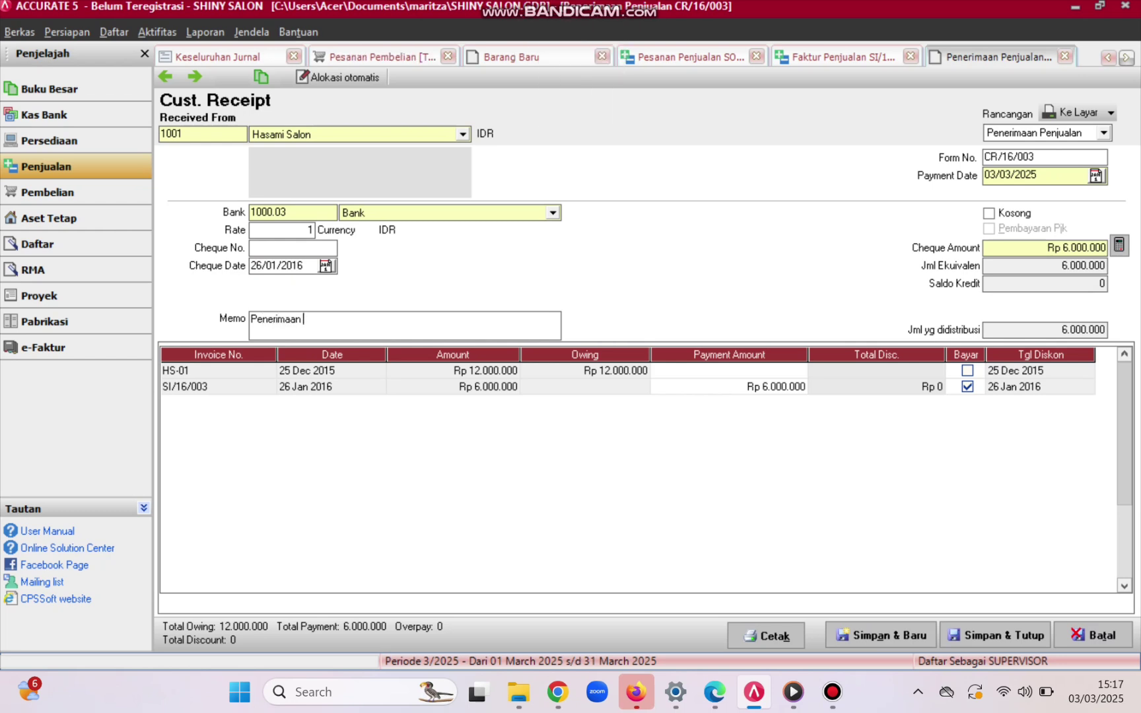
{"action": "key", "text": "Caps_Lock"}
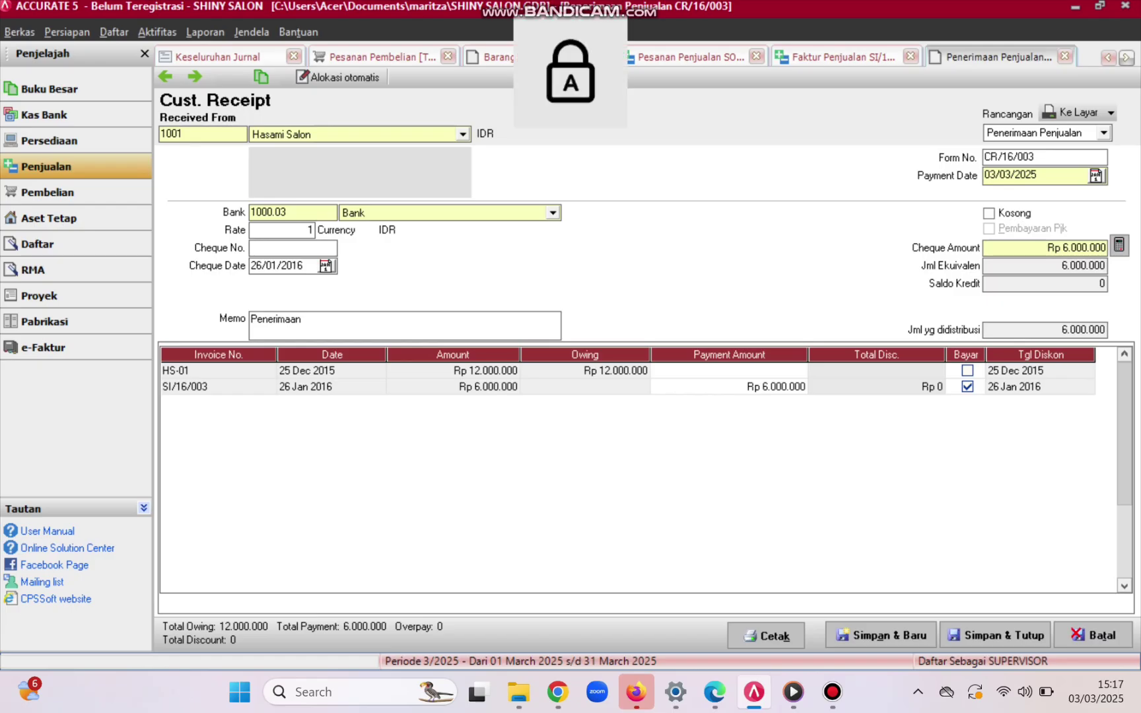
{"action": "type", "text": "U"}
{"action": "key", "text": "Caps_Lock"}
{"action": "type", "text": "ang"}
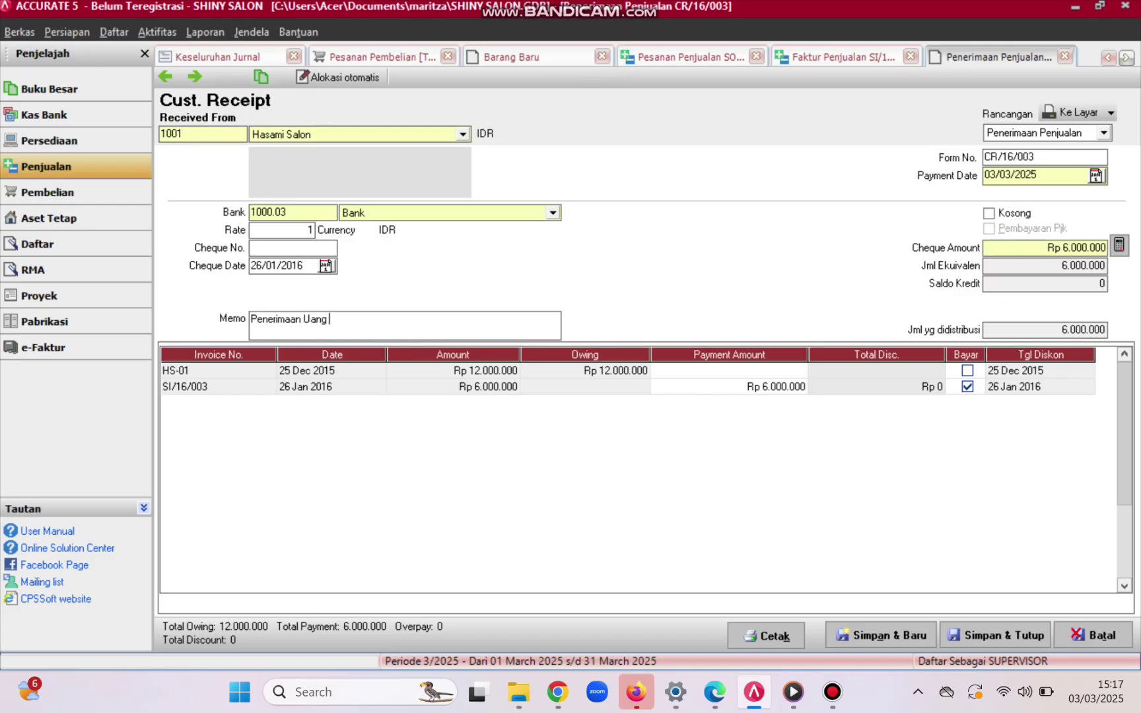
{"action": "key", "text": "Caps_Lock"}
{"action": "type", "text": "M"}
{"action": "key", "text": "Caps_Lock"}
{"action": "type", "text": "uka"}
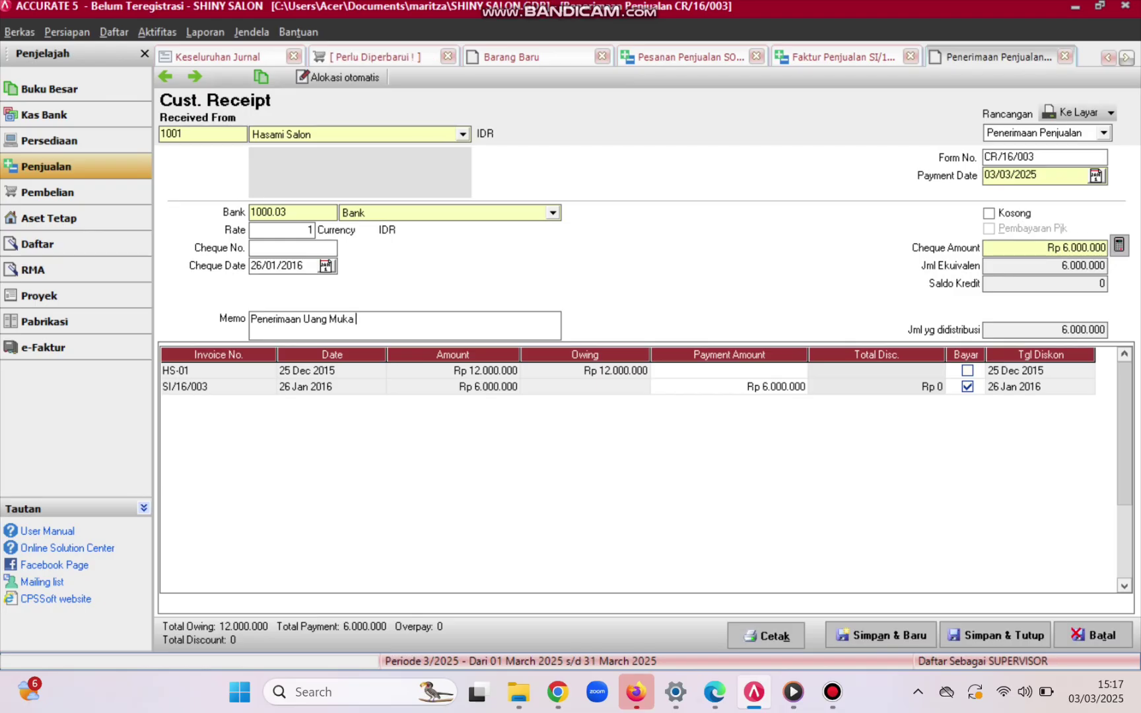
{"action": "key", "text": "Caps_Lock"}
{"action": "type", "text": "A"}
{"action": "key", "text": "Caps_Lock"}
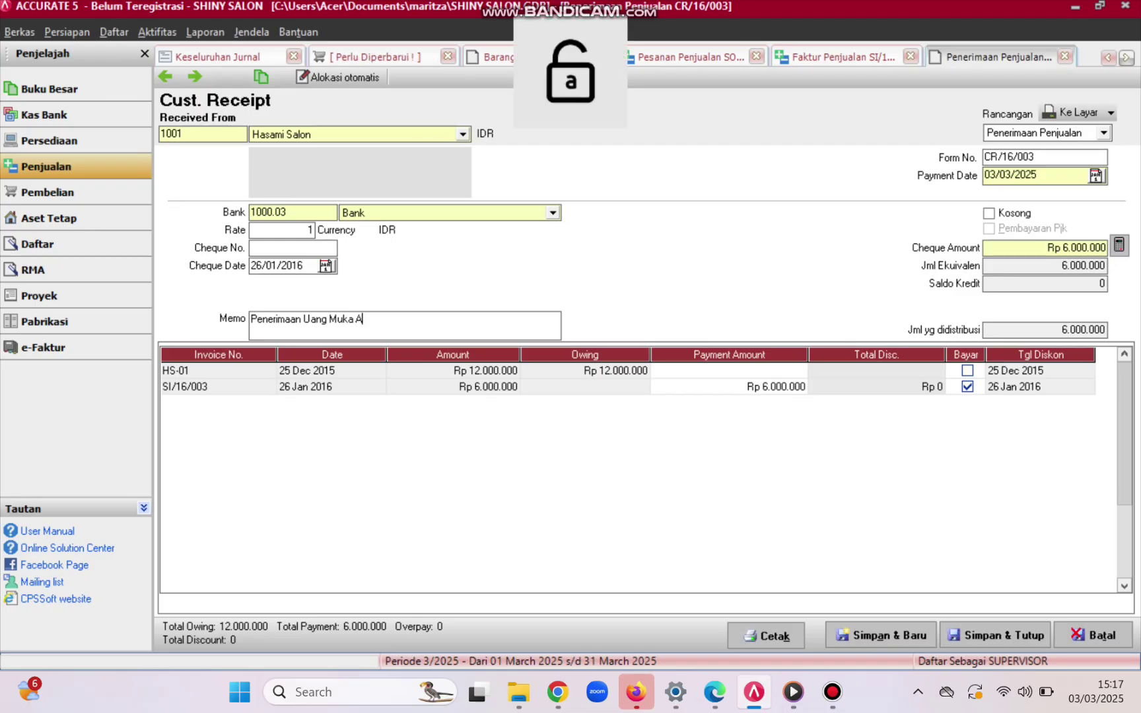
{"action": "type", "text": "tas"}
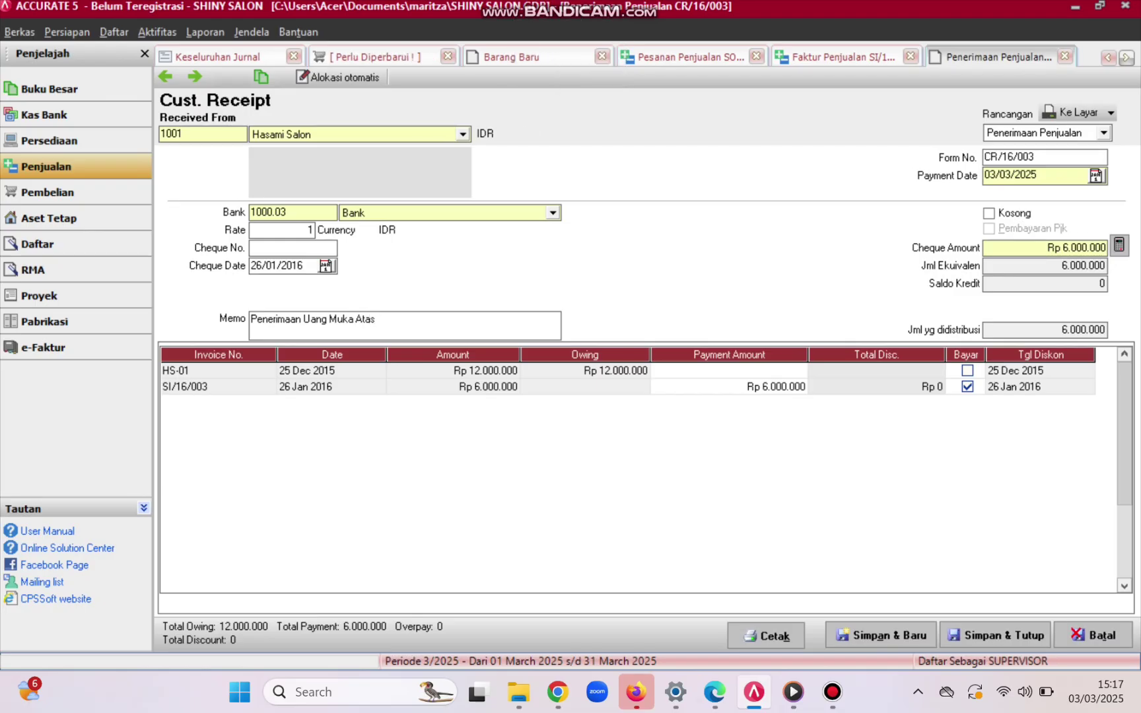
{"action": "key", "text": "Caps_Lock"}
{"action": "type", "text": "P"}
{"action": "key", "text": "Caps_Lock"}
{"action": "type", "text": "esanan"}
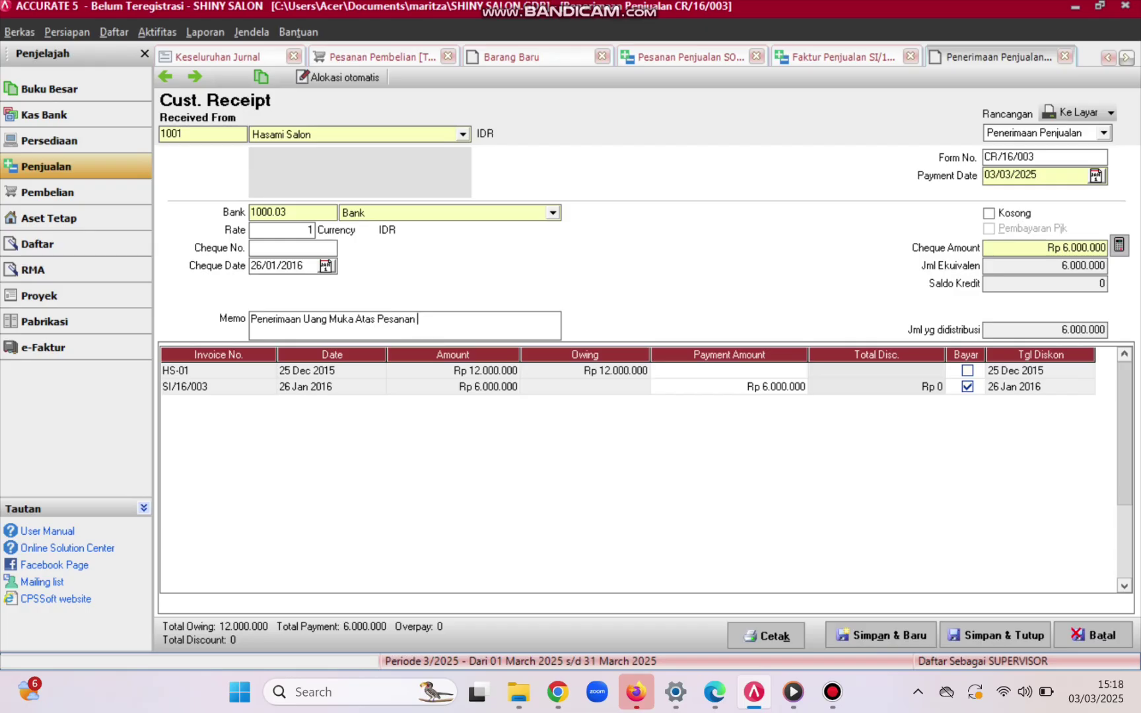
{"action": "key", "text": "Caps_Lock"}
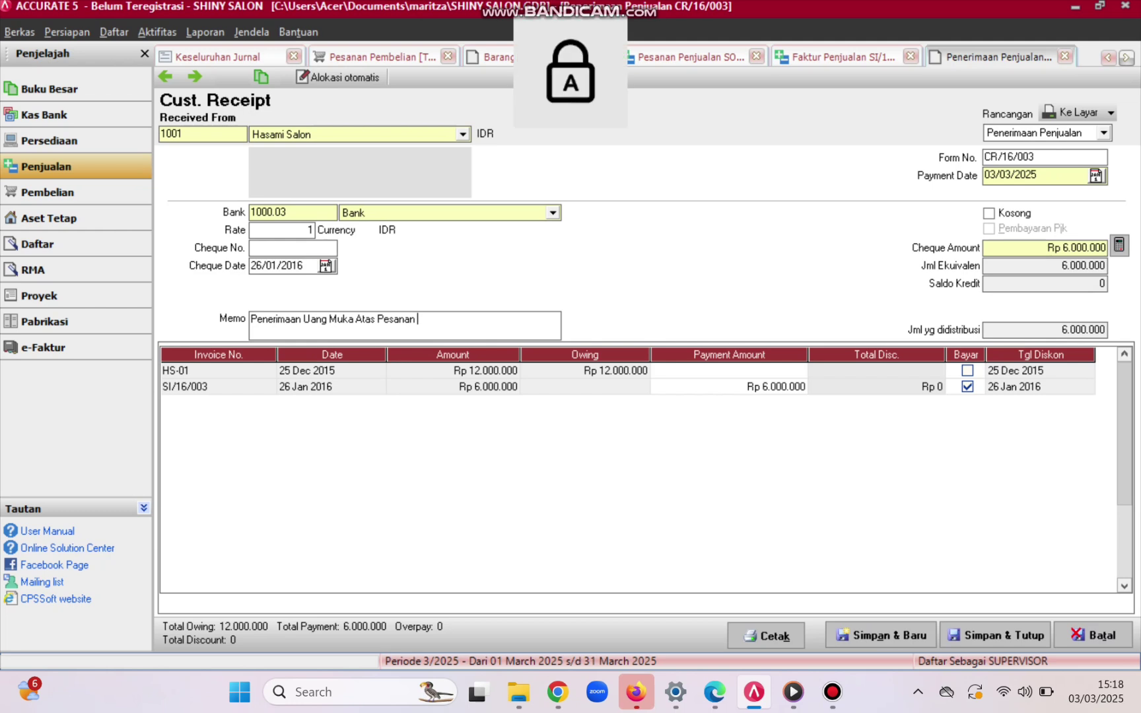
{"action": "type", "text": "H"}
{"action": "key", "text": "Caps_Lock"}
{"action": "key", "text": "Caps_Lock"}
{"action": "type", "text": "S"}
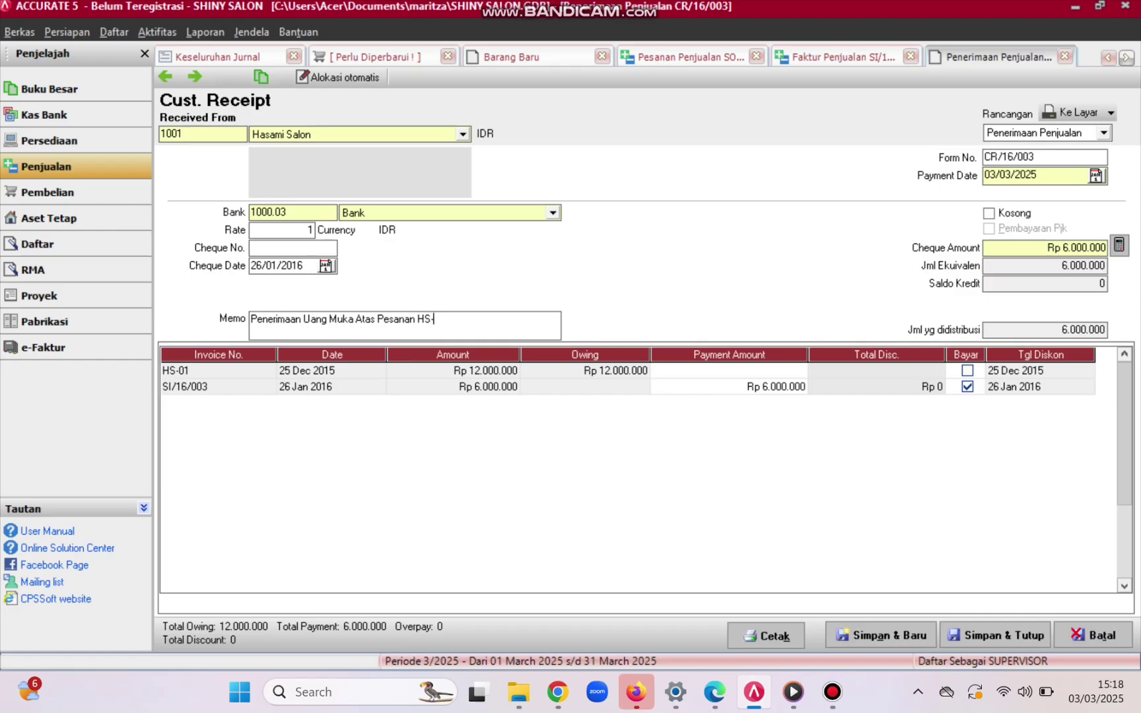
{"action": "type", "text": "-1250"}
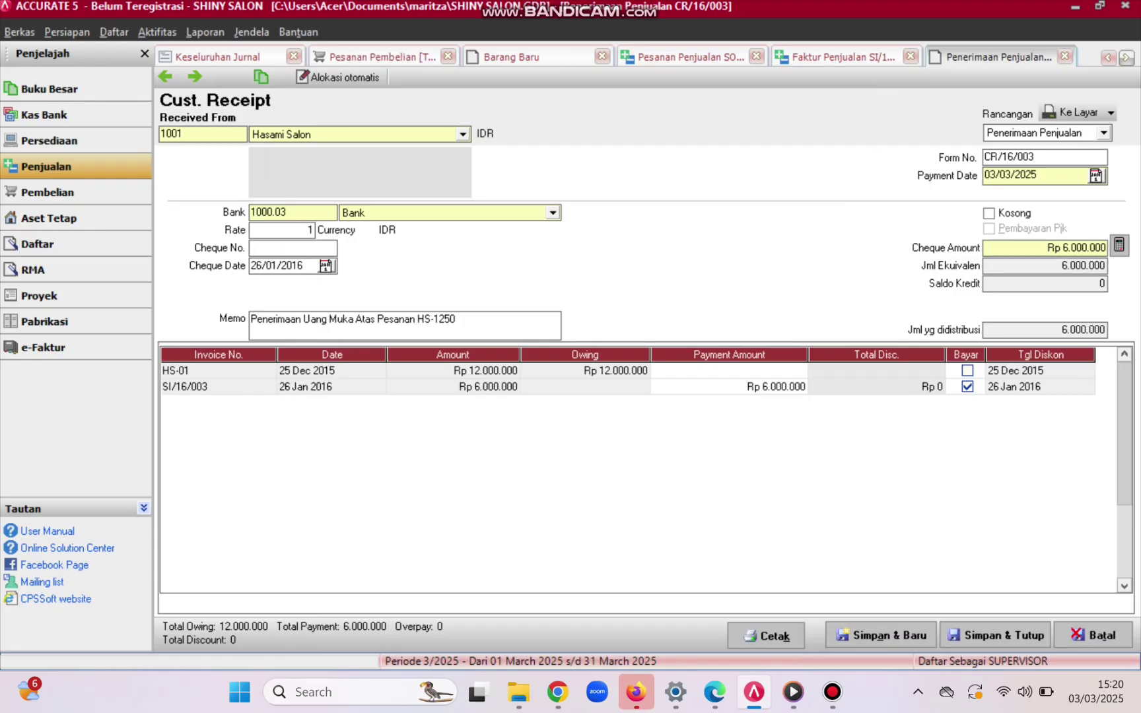
- Set the payment date to 26/01/2016
{"action": "double_click", "coordinate": [1034, 175]}
{"action": "key", "text": "BackSpace"}
{"action": "type", "text": "26/01/2016"}
- After checking the PDF, change the receipt form number to CR/16/004
{"action": "left_click", "coordinate": [558, 691]}
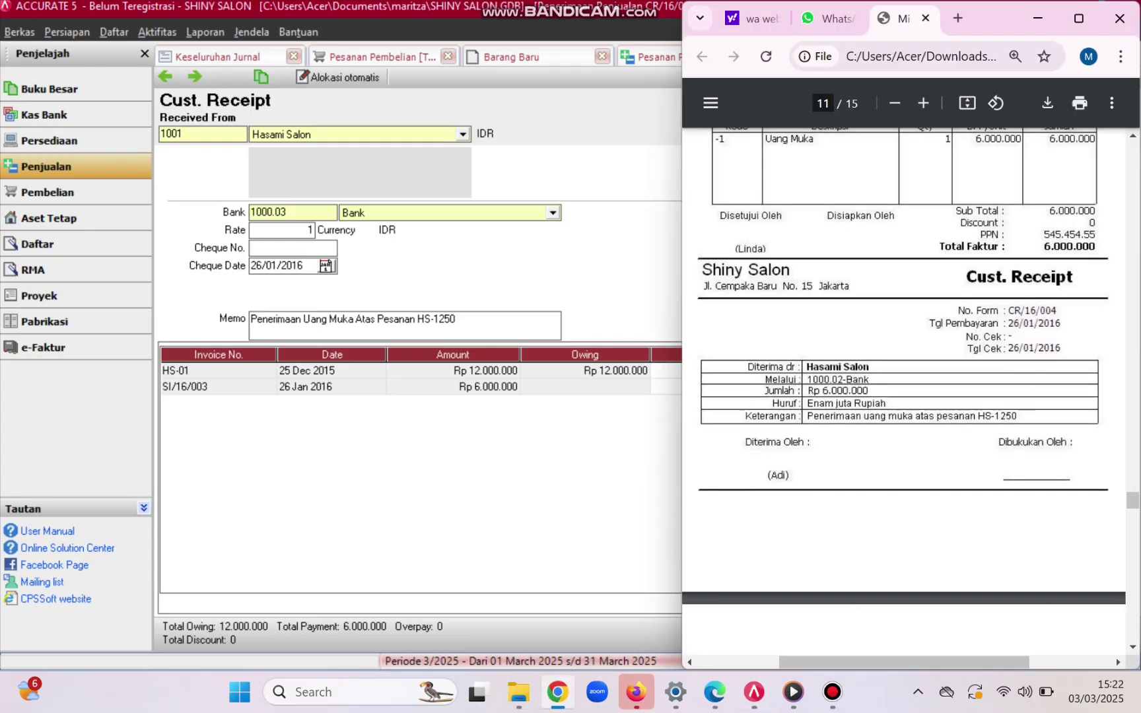
{"action": "left_click", "coordinate": [332, 371]}
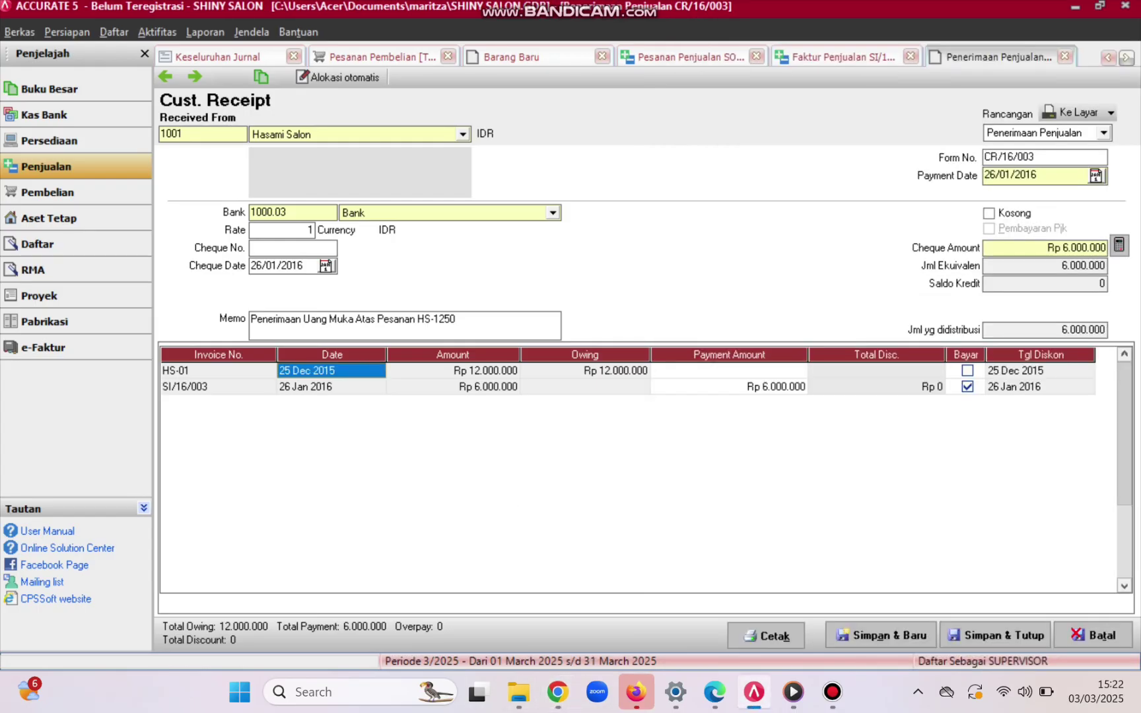
{"action": "left_click", "coordinate": [1036, 157]}
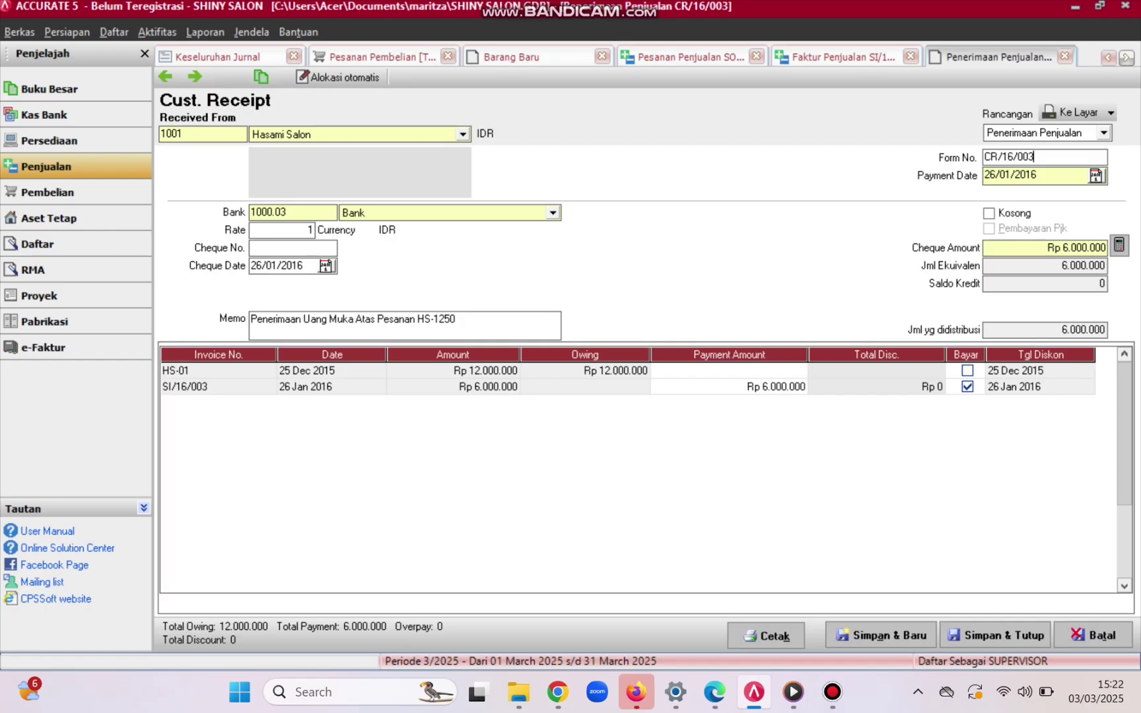
{"action": "key", "text": "BackSpace"}
{"action": "type", "text": "4"}
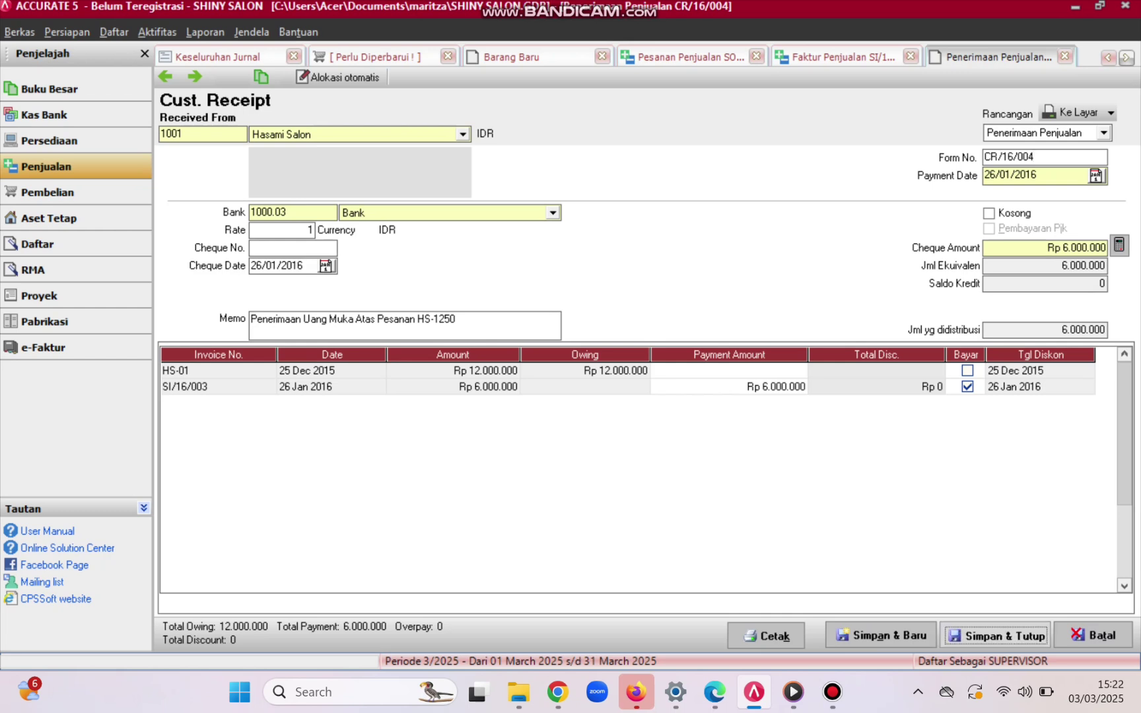
- Save and close receipt CR/16/004, invoice SI/16/003, and order SO/16/002
{"action": "left_click", "coordinate": [995, 635]}
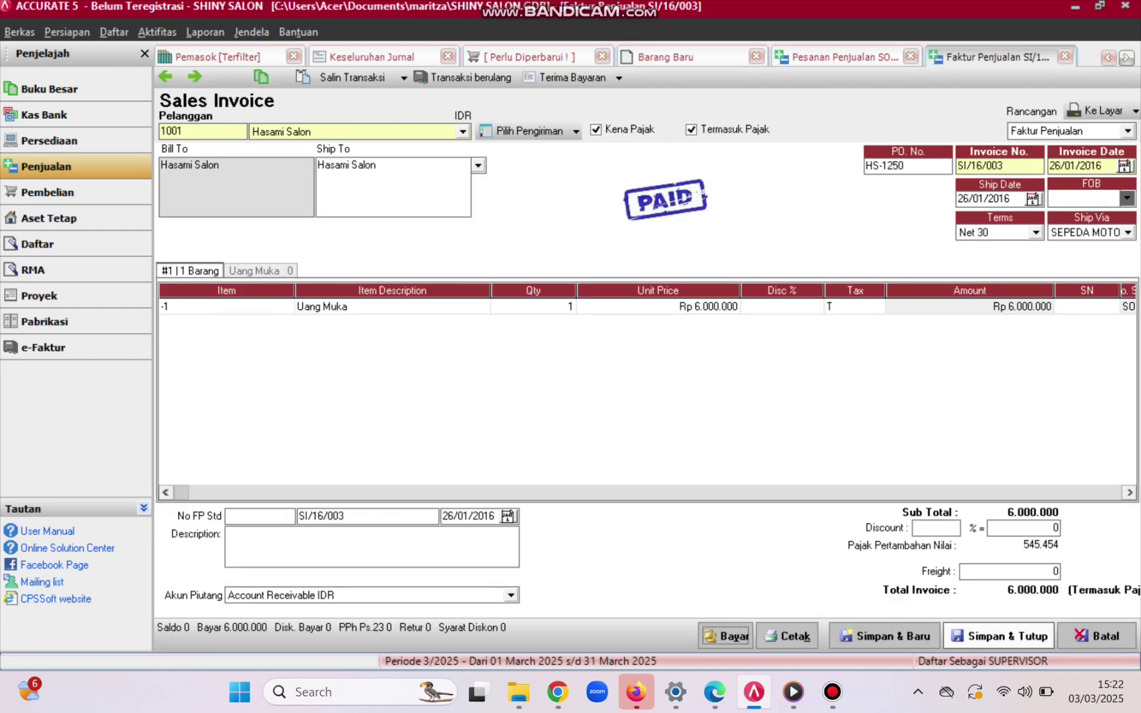
{"action": "left_click", "coordinate": [995, 636]}
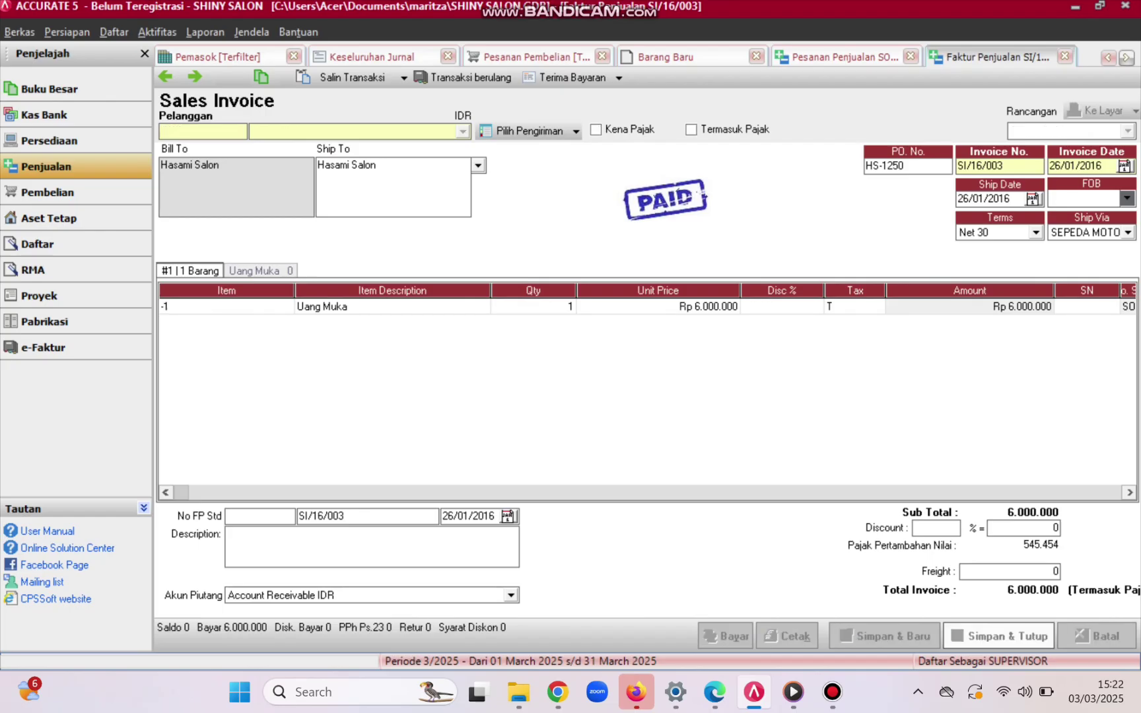
{"action": "left_click", "coordinate": [998, 636]}
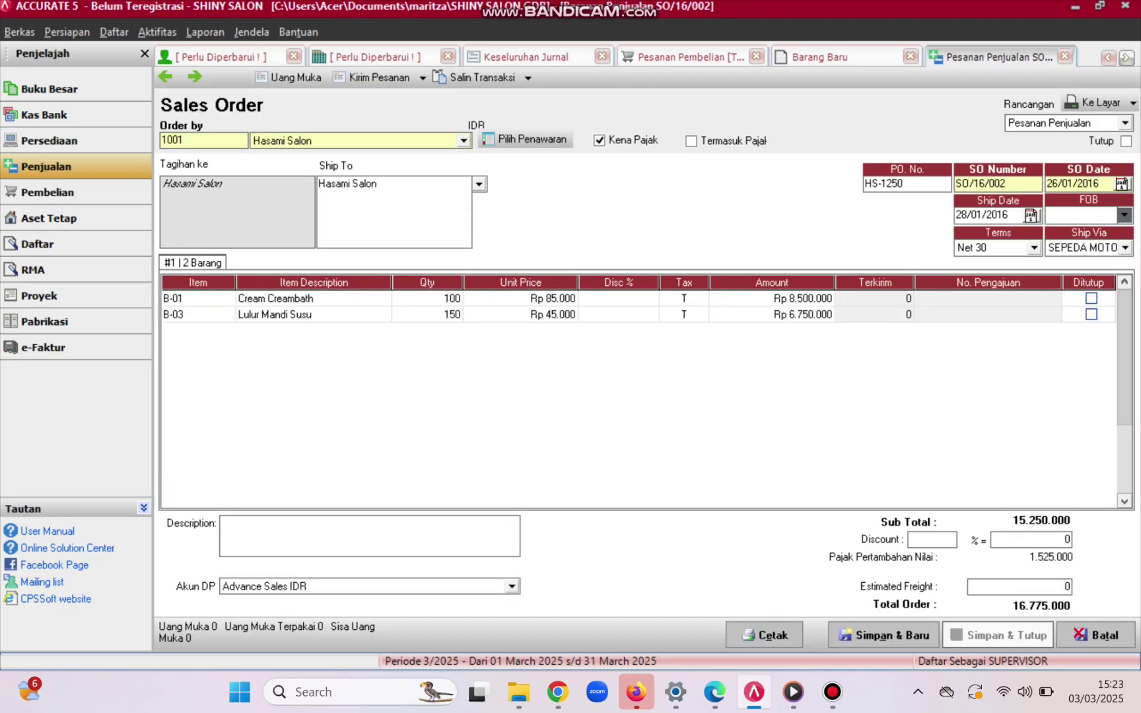
- Check the PDF guide, then choose Hasami Salon as the delivery order customer
{"action": "left_click", "coordinate": [558, 692]}
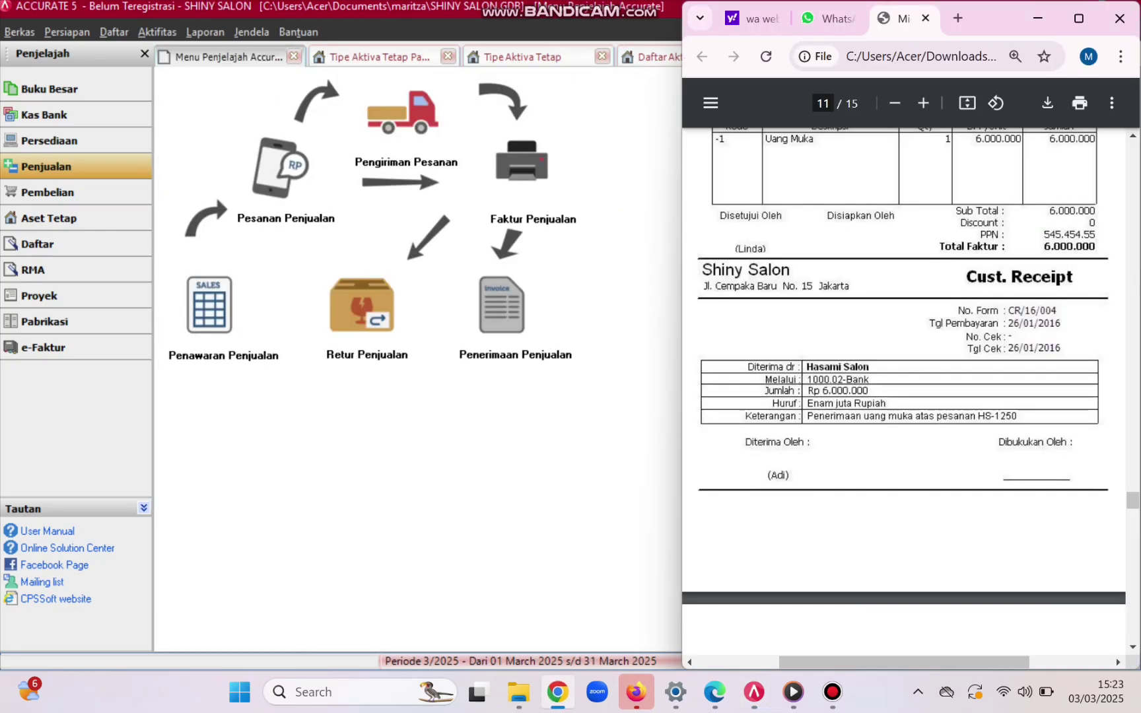
{"action": "scroll", "coordinate": [904, 391], "scroll_direction": "down", "scroll_amount": 5}
{"action": "scroll", "coordinate": [904, 391], "scroll_direction": "down", "scroll_amount": 3}
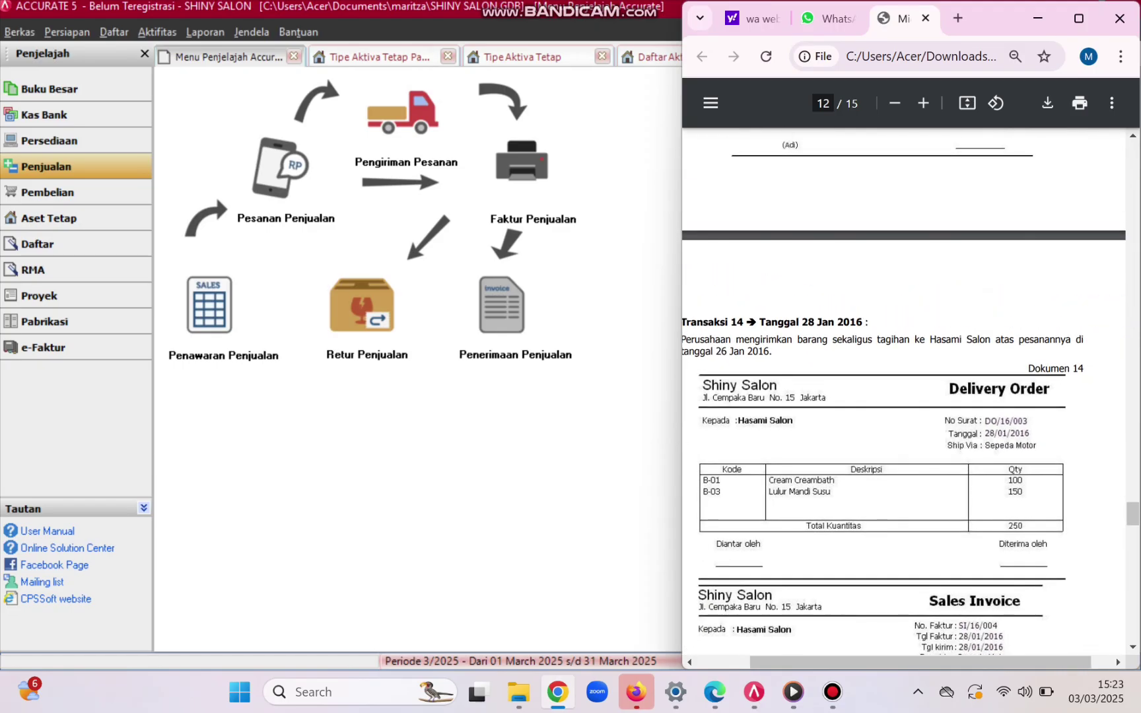
{"action": "scroll", "coordinate": [903, 392], "scroll_direction": "down", "scroll_amount": 1}
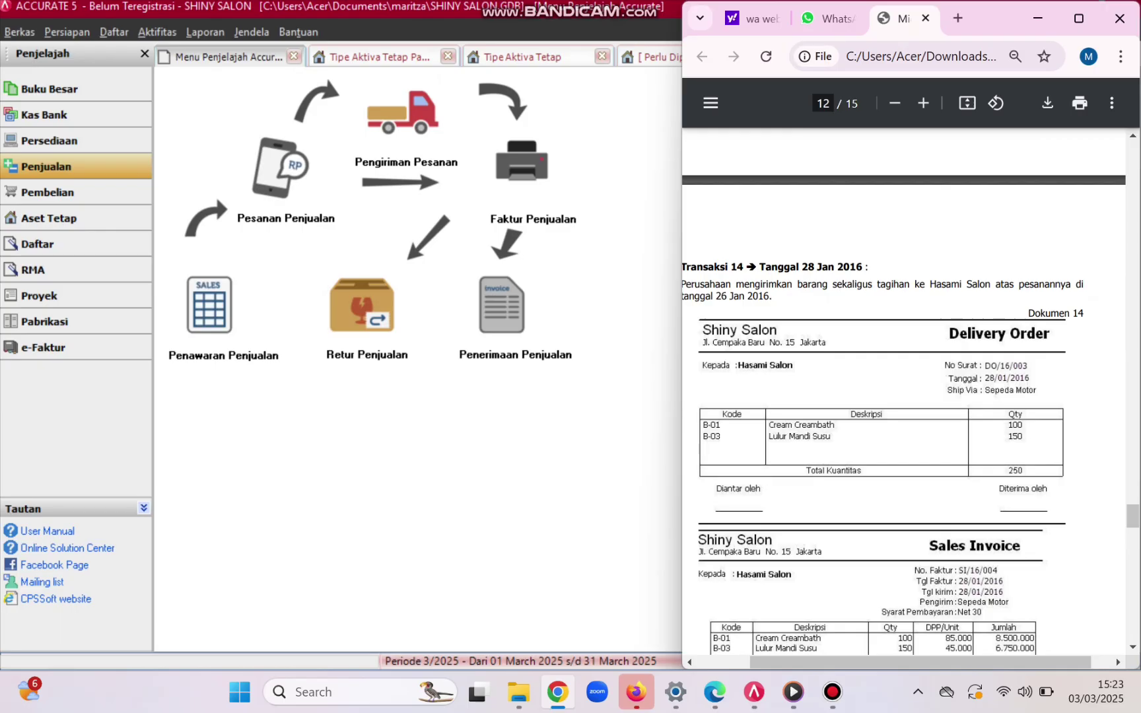
{"action": "left_click", "coordinate": [402, 118]}
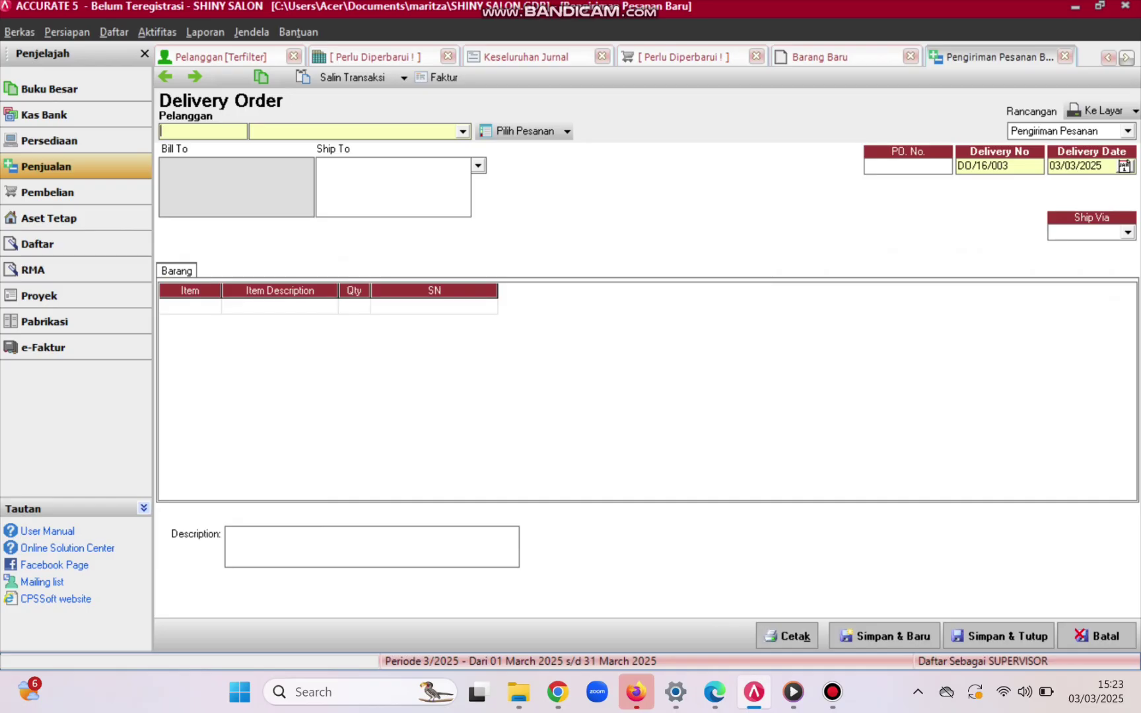
{"action": "left_click", "coordinate": [463, 132]}
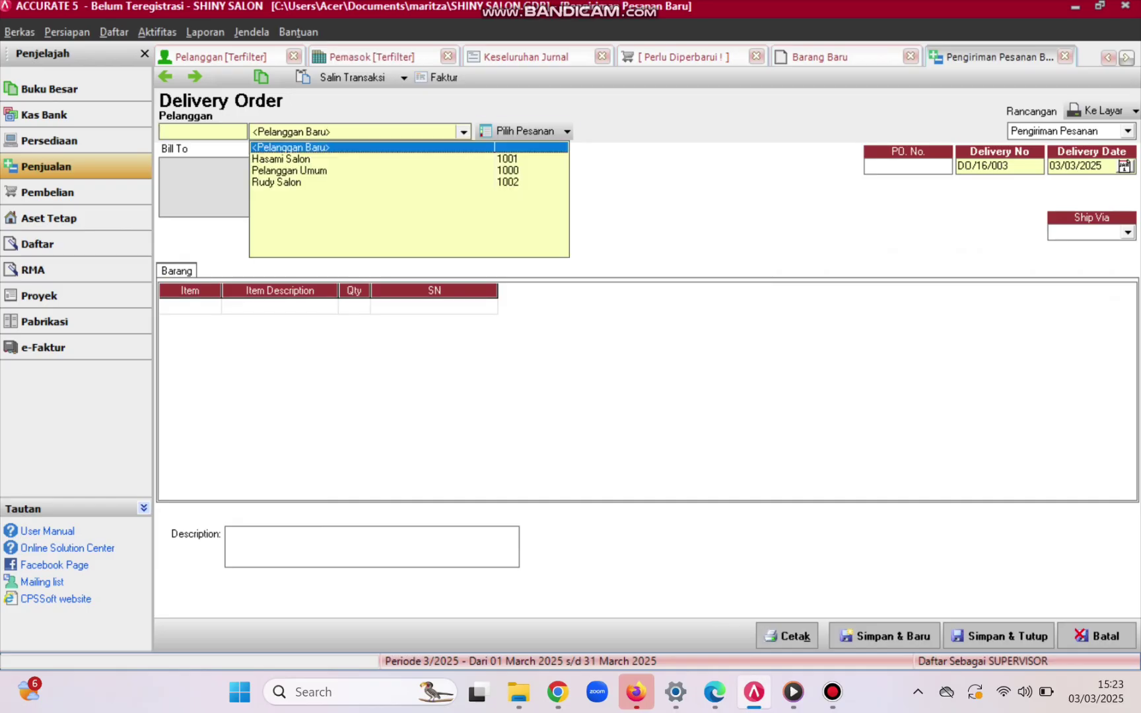
{"action": "left_click", "coordinate": [281, 159]}
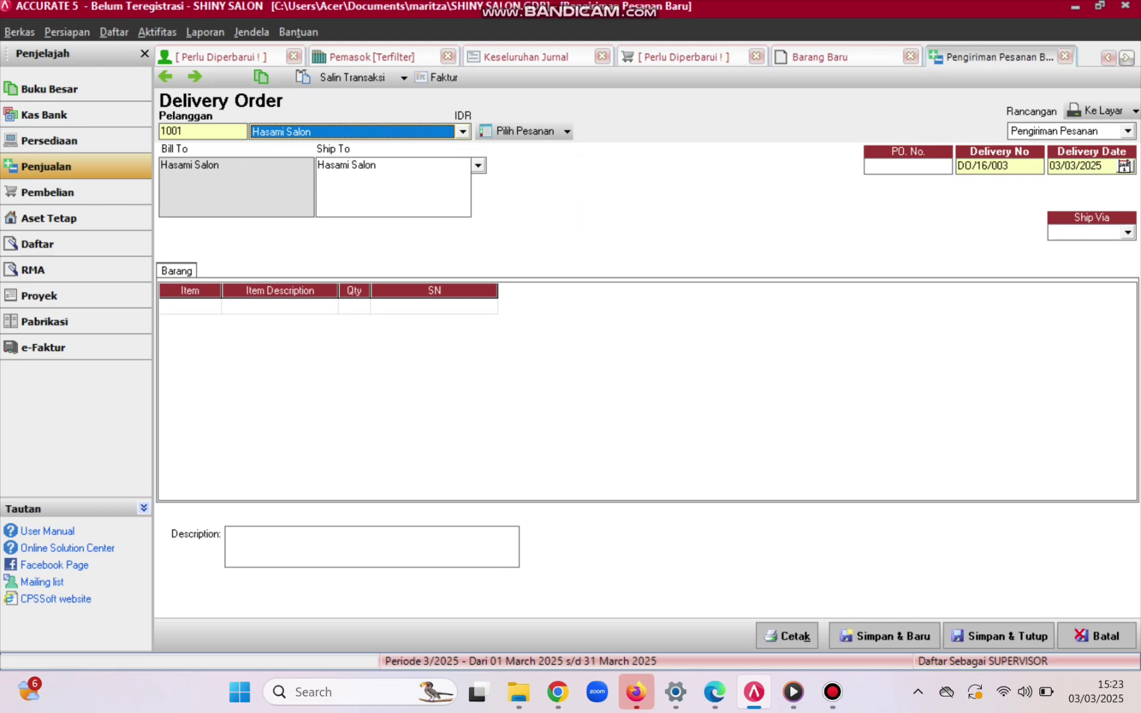
{"action": "left_click", "coordinate": [190, 306]}
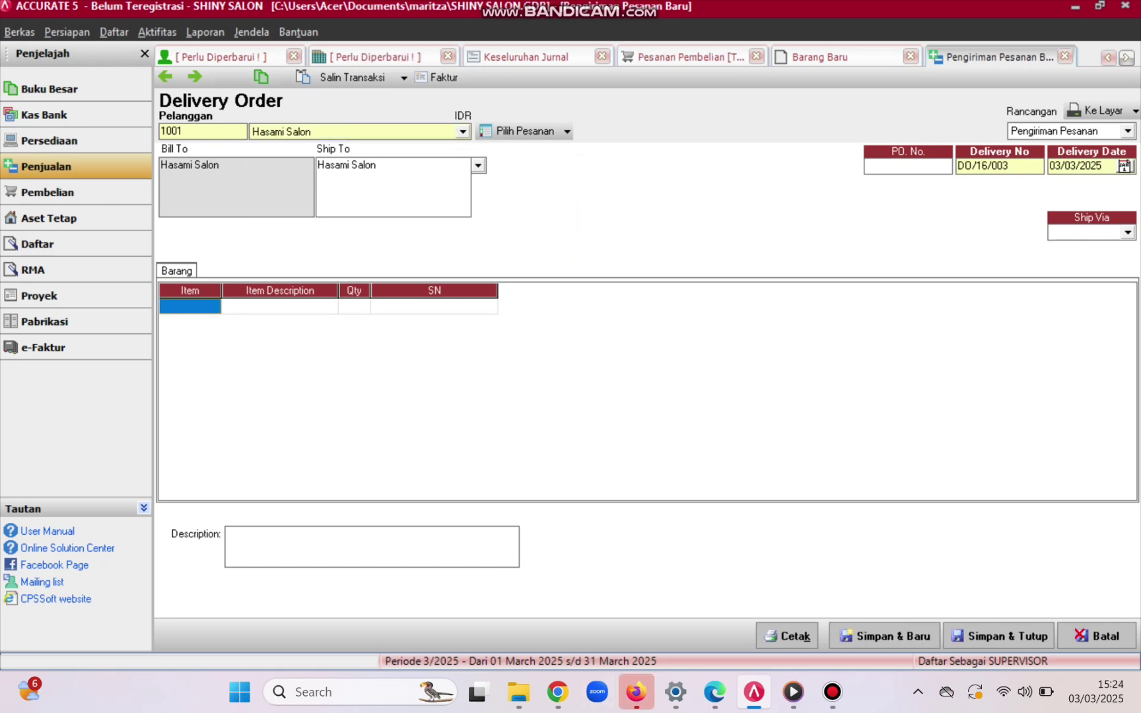
- Set delivery date 28/01/2016, PO number HS-1250, and ship via SEPEDA MOTOR
{"action": "left_click", "coordinate": [1076, 166]}
{"action": "key", "text": "BackSpace"}
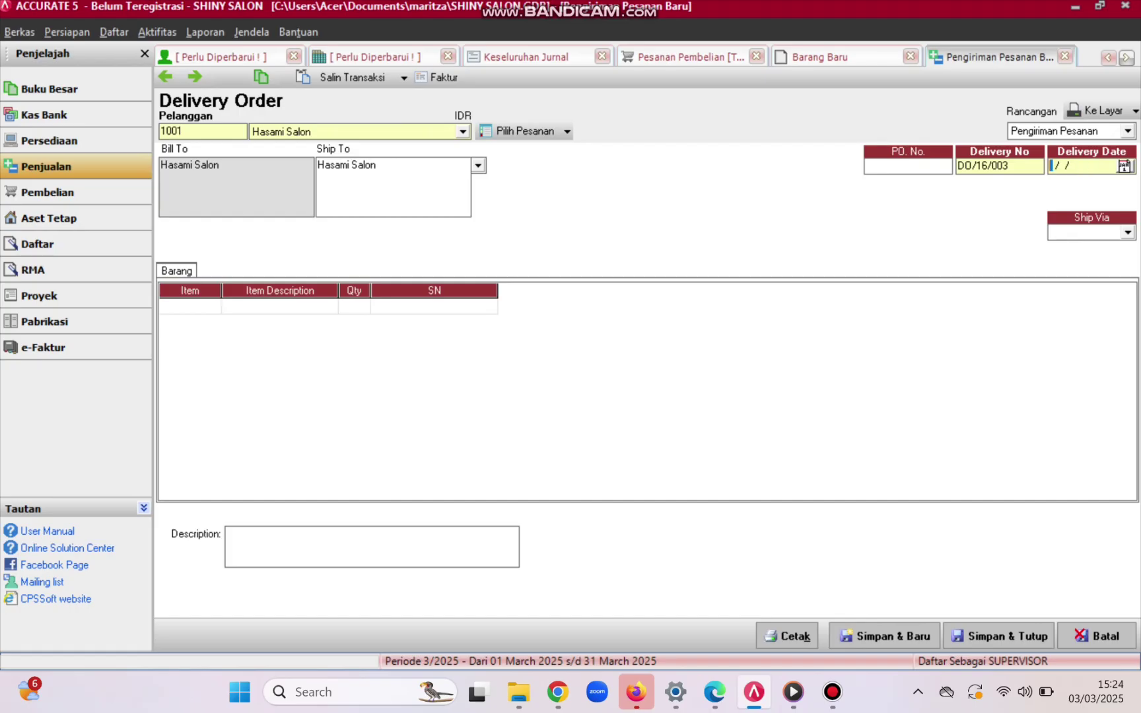
{"action": "type", "text": "28/"}
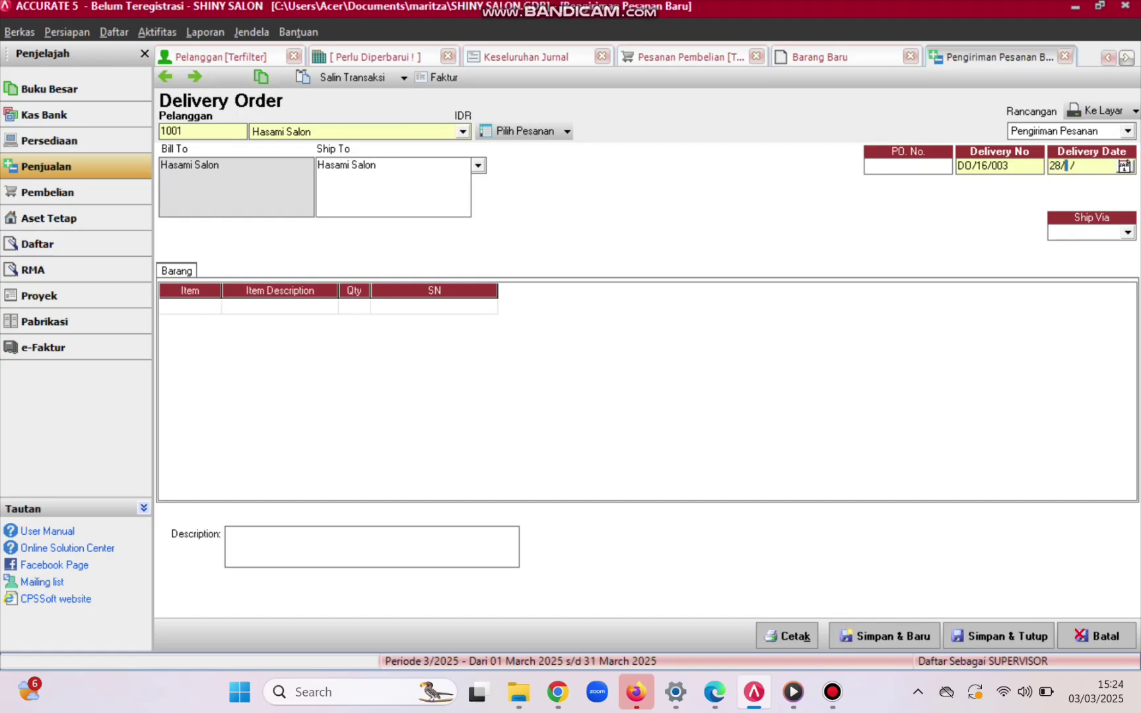
{"action": "type", "text": "01/2016"}
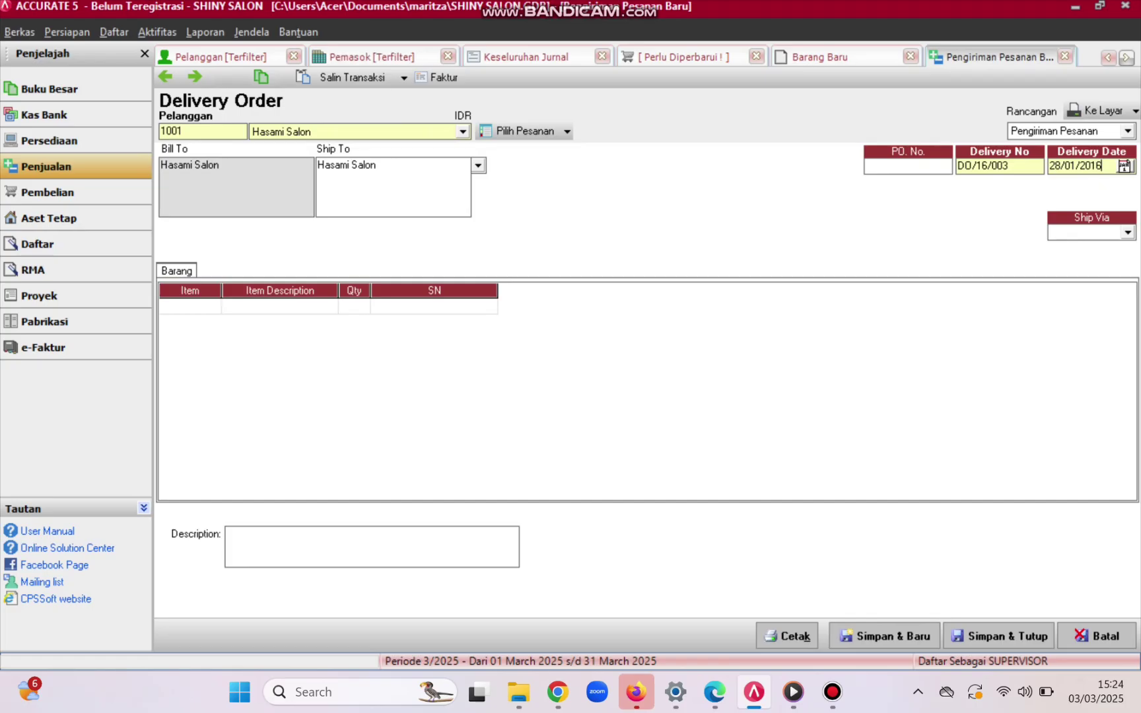
{"action": "left_click", "coordinate": [866, 165]}
{"action": "type", "text": "HS-1250"}
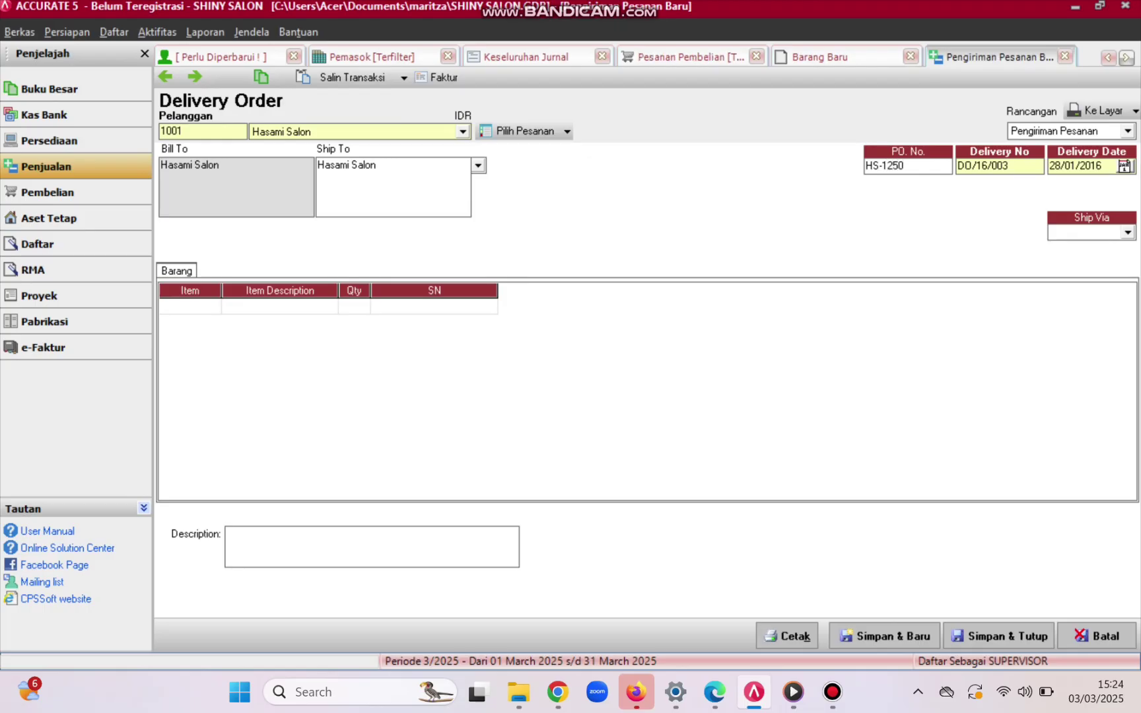
{"action": "left_click", "coordinate": [1128, 233]}
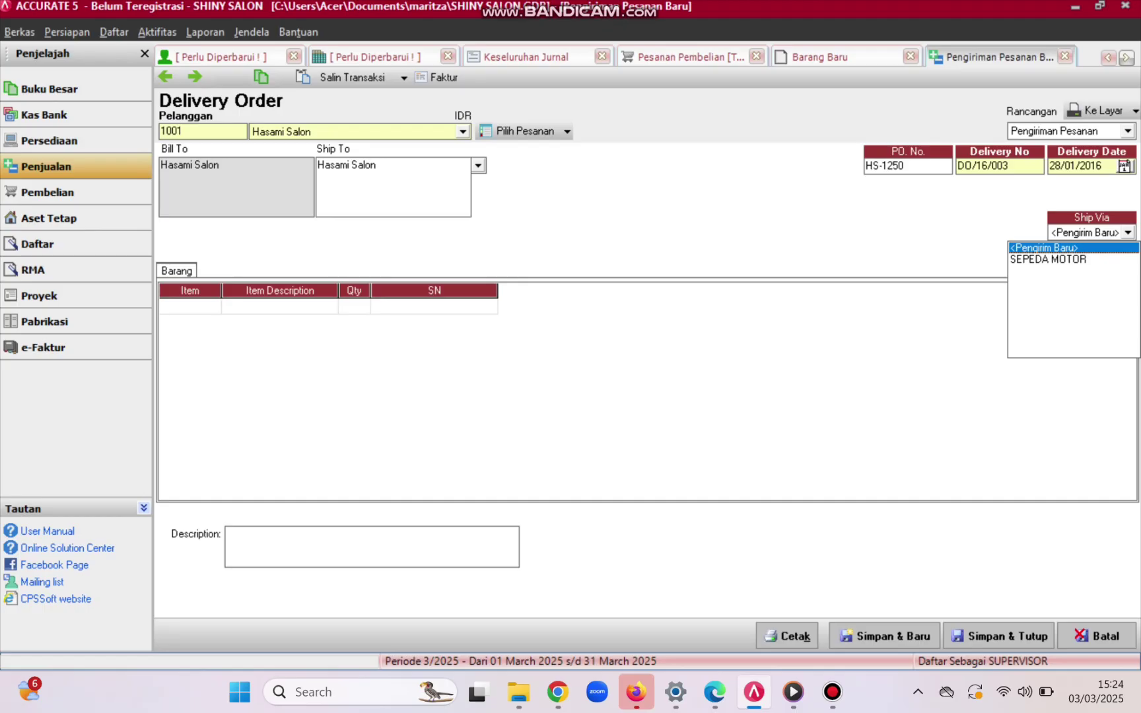
{"action": "left_click", "coordinate": [1049, 259]}
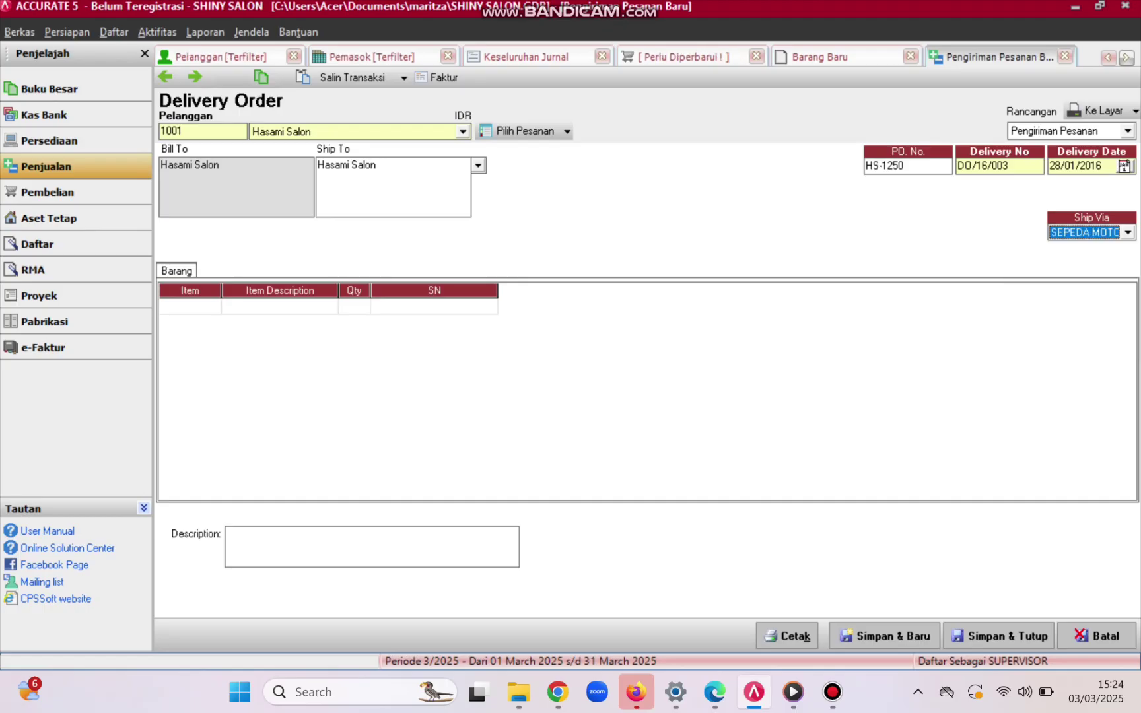
- Load order SO/16/002's items into the delivery, save it, and create its invoice
{"action": "left_click", "coordinate": [525, 131]}
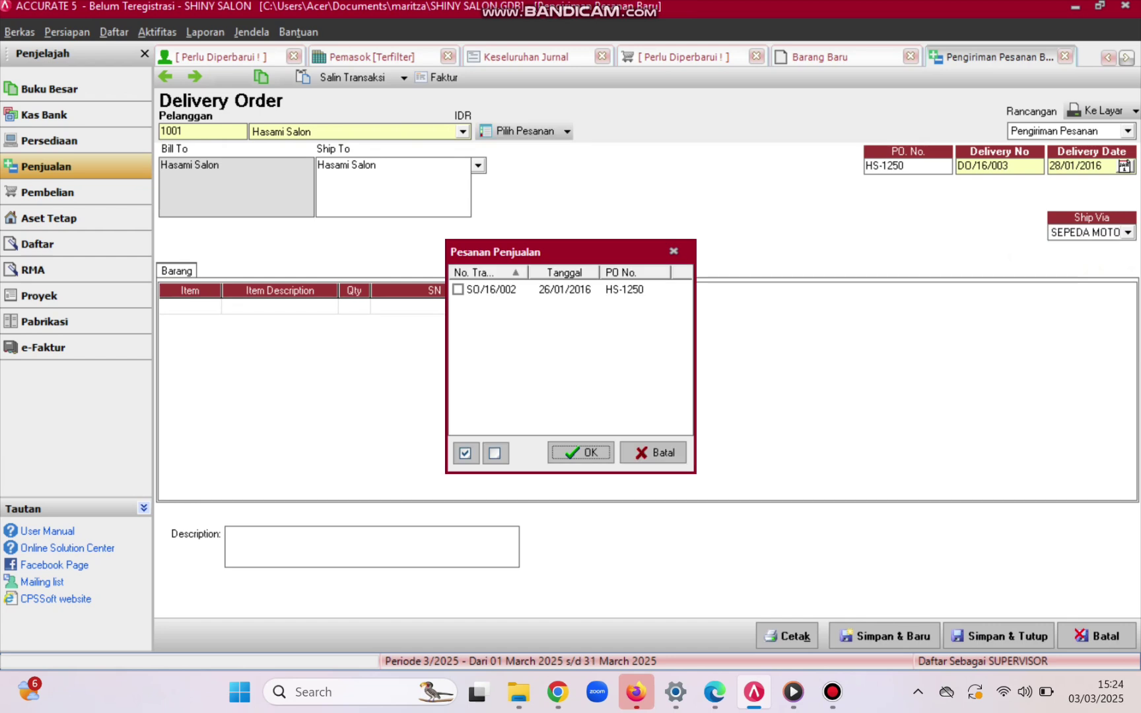
{"action": "left_click", "coordinate": [457, 290]}
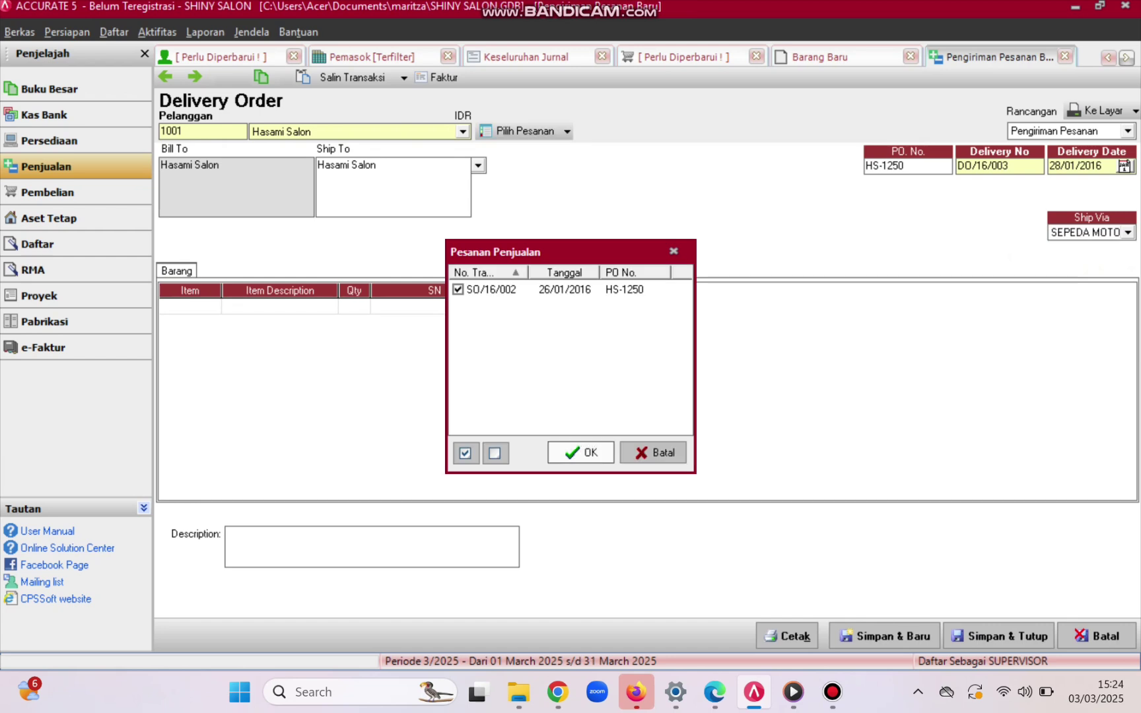
{"action": "left_click", "coordinate": [581, 452]}
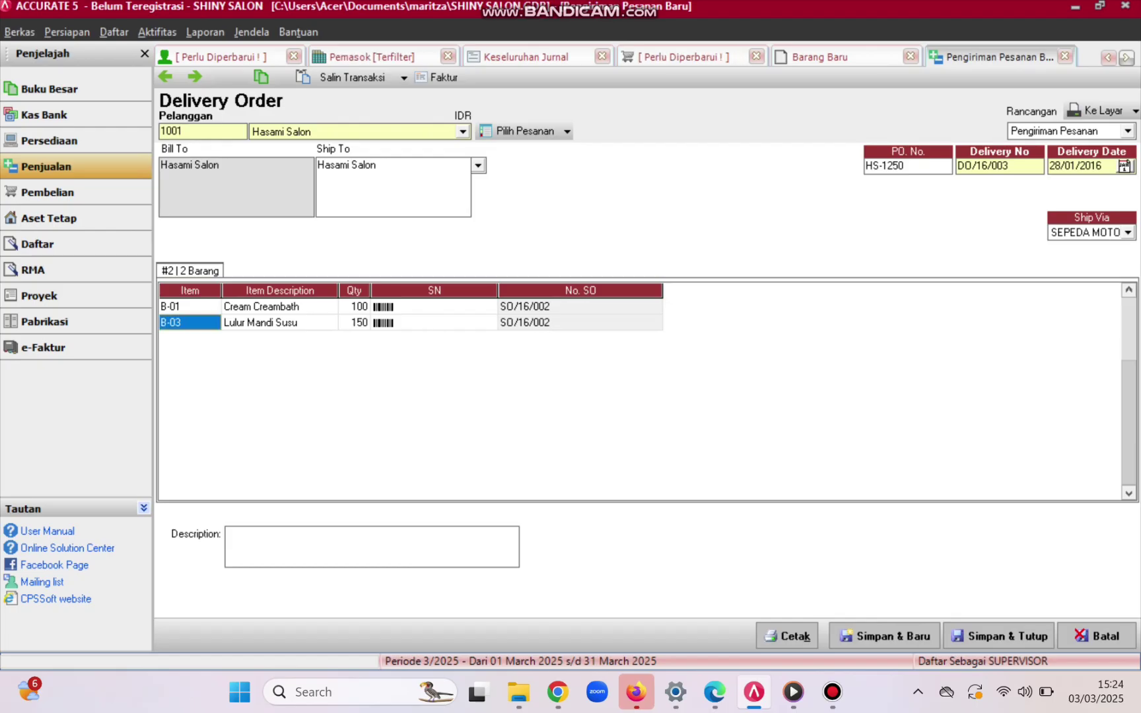
{"action": "left_click", "coordinate": [437, 78]}
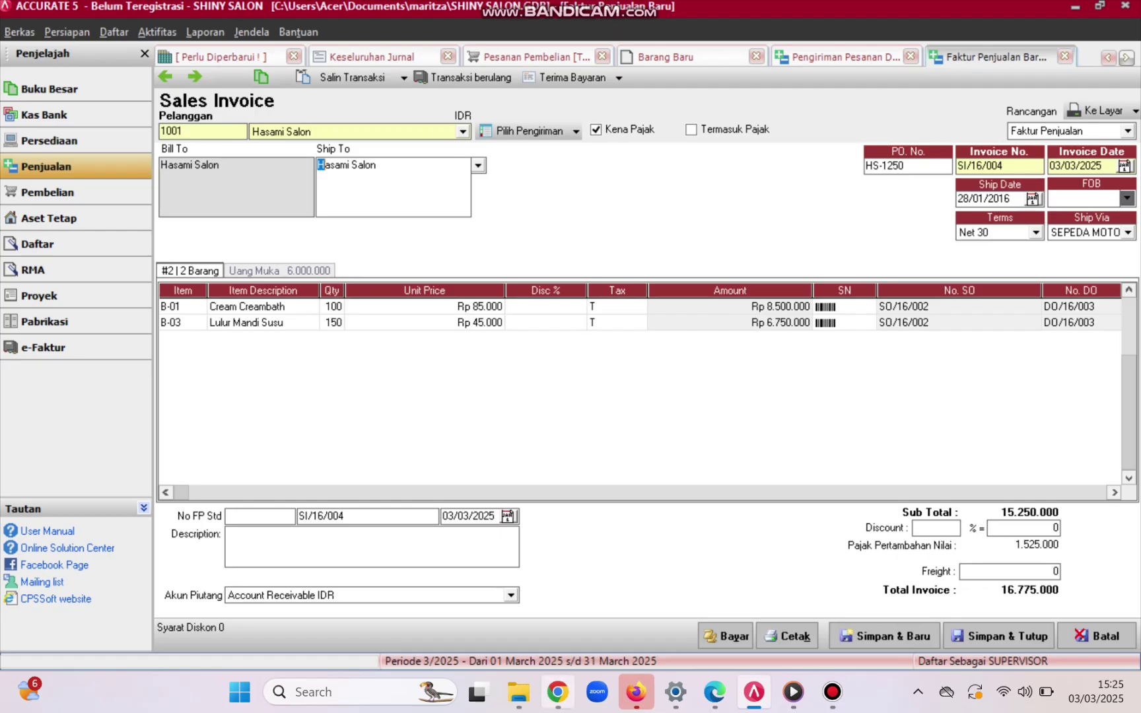
- Set invoice SI/16/004's date to 28/01/2016
{"action": "left_click_drag", "start_coordinate": [1102, 166], "coordinate": [1050, 167]}
{"action": "key", "text": "BackSpace"}
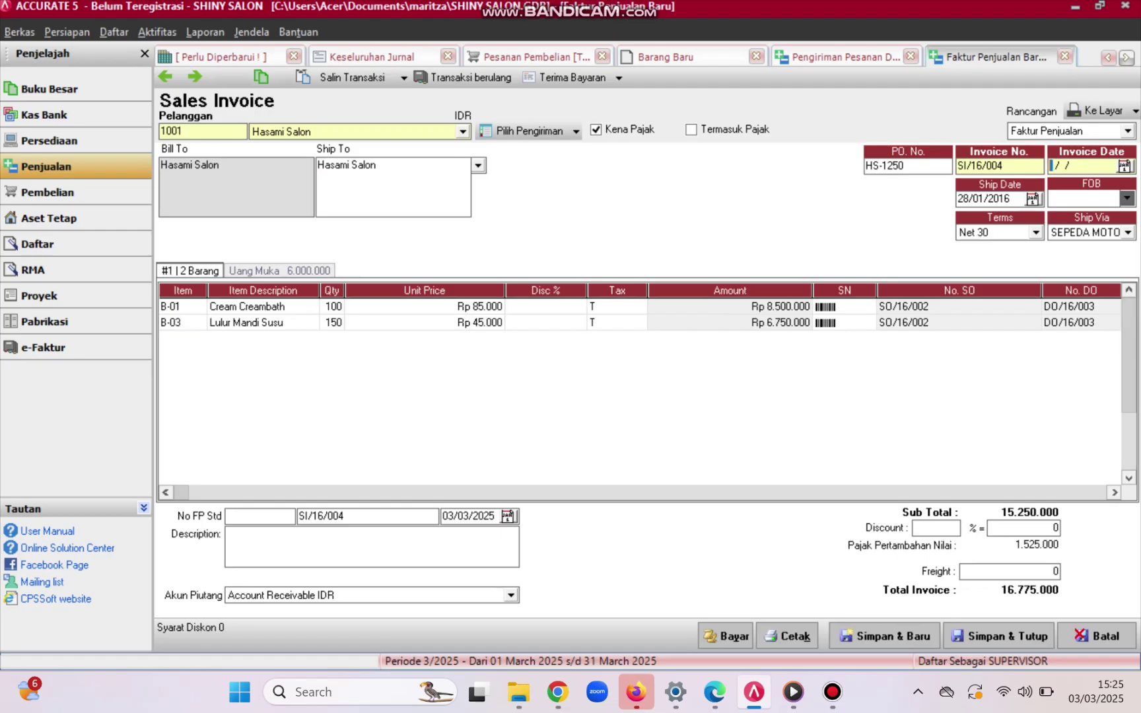
{"action": "type", "text": "28/0"}
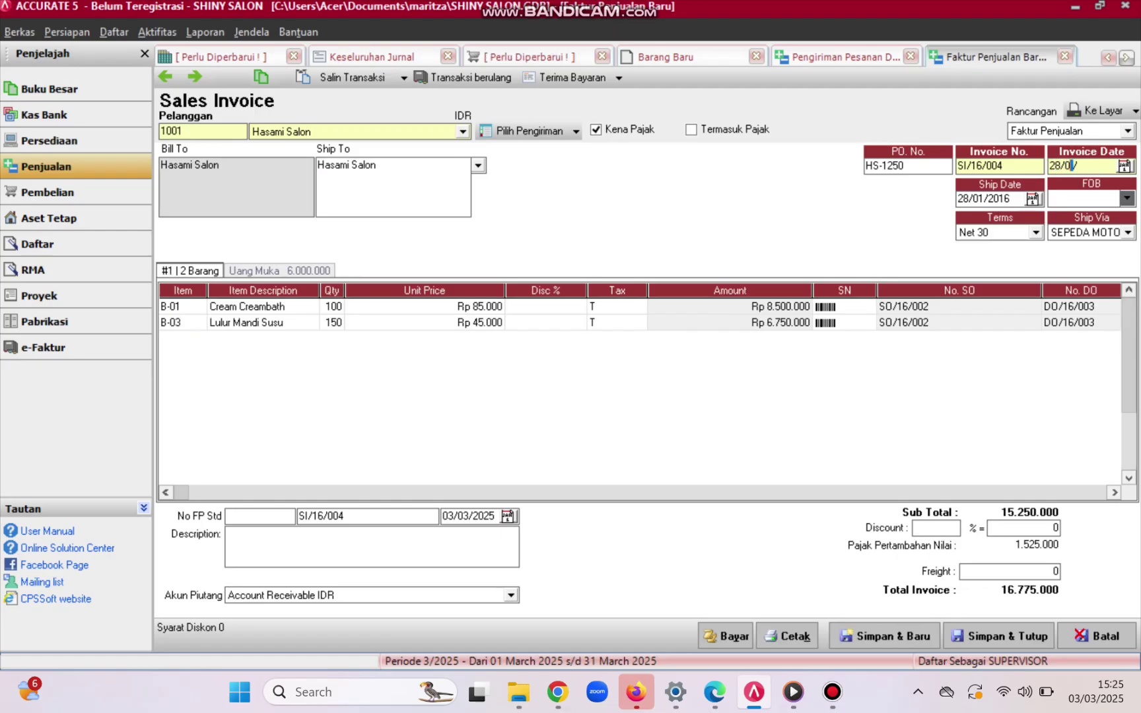
{"action": "type", "text": "1/201"}
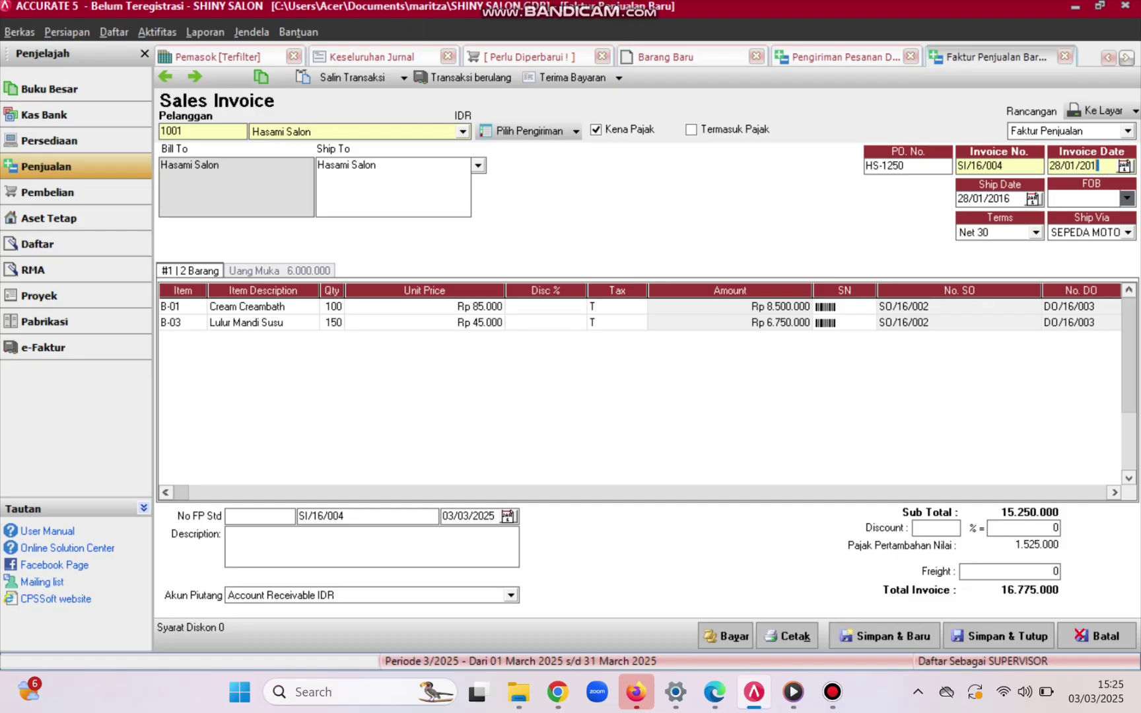
{"action": "type", "text": "6"}
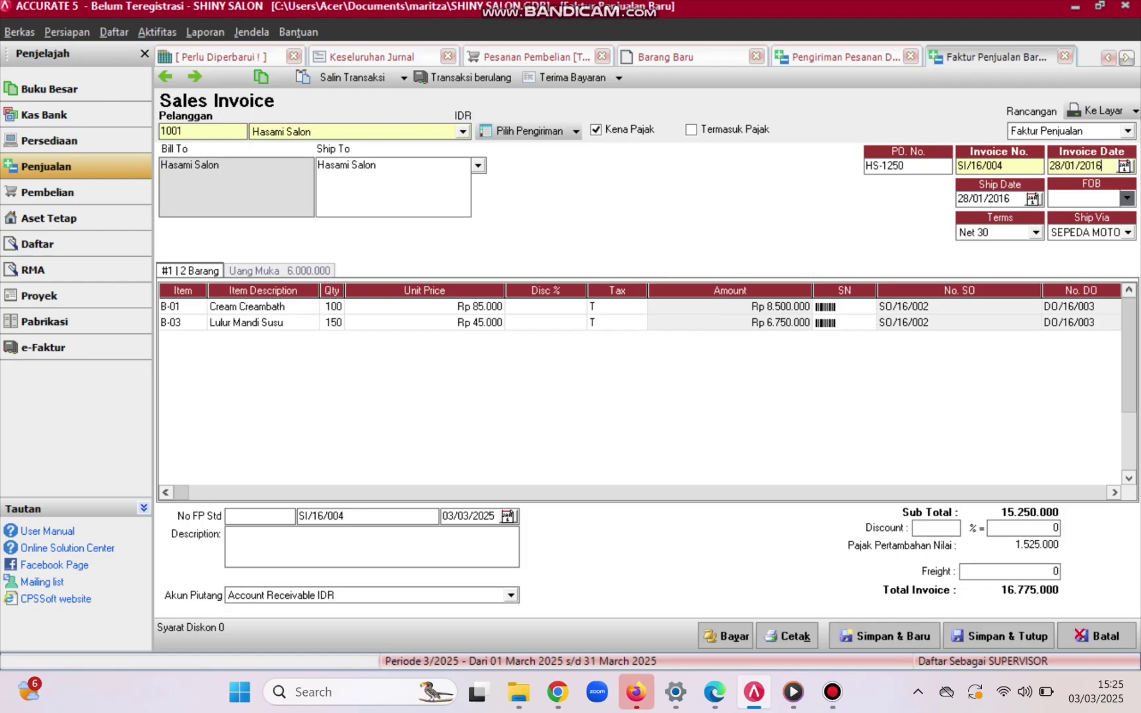
- Save and close SI/16/004 and DO/16/003, then show the PDF's sales return page
{"action": "left_click", "coordinate": [1000, 636]}
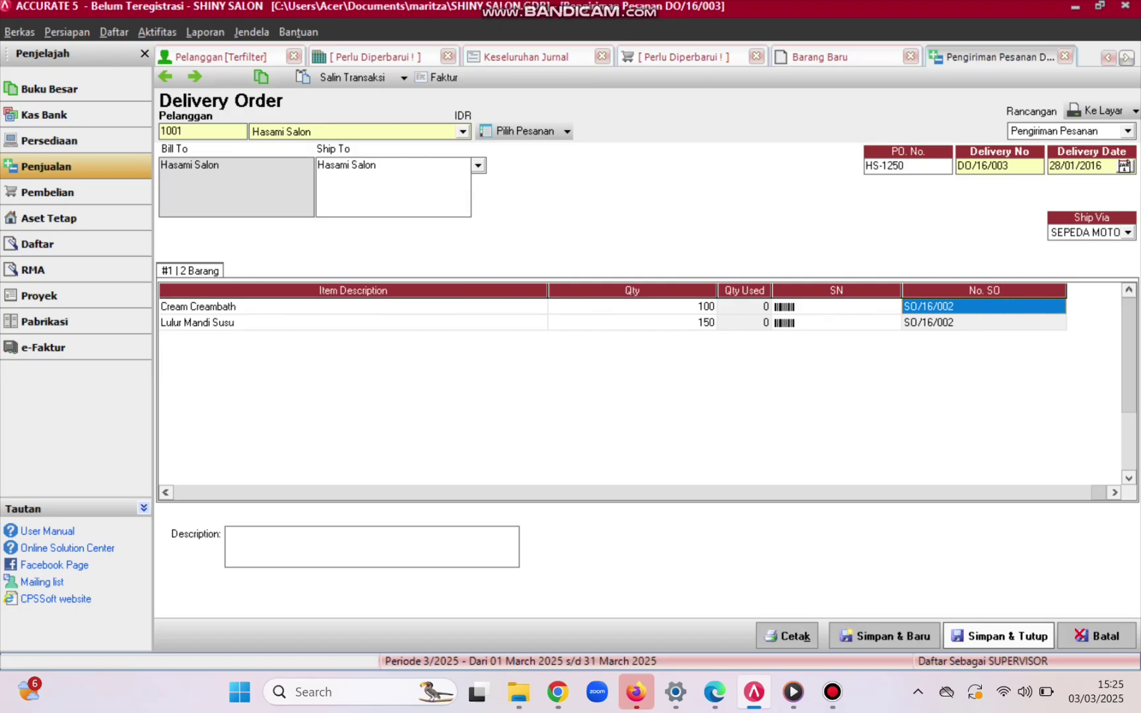
{"action": "left_click", "coordinate": [999, 636]}
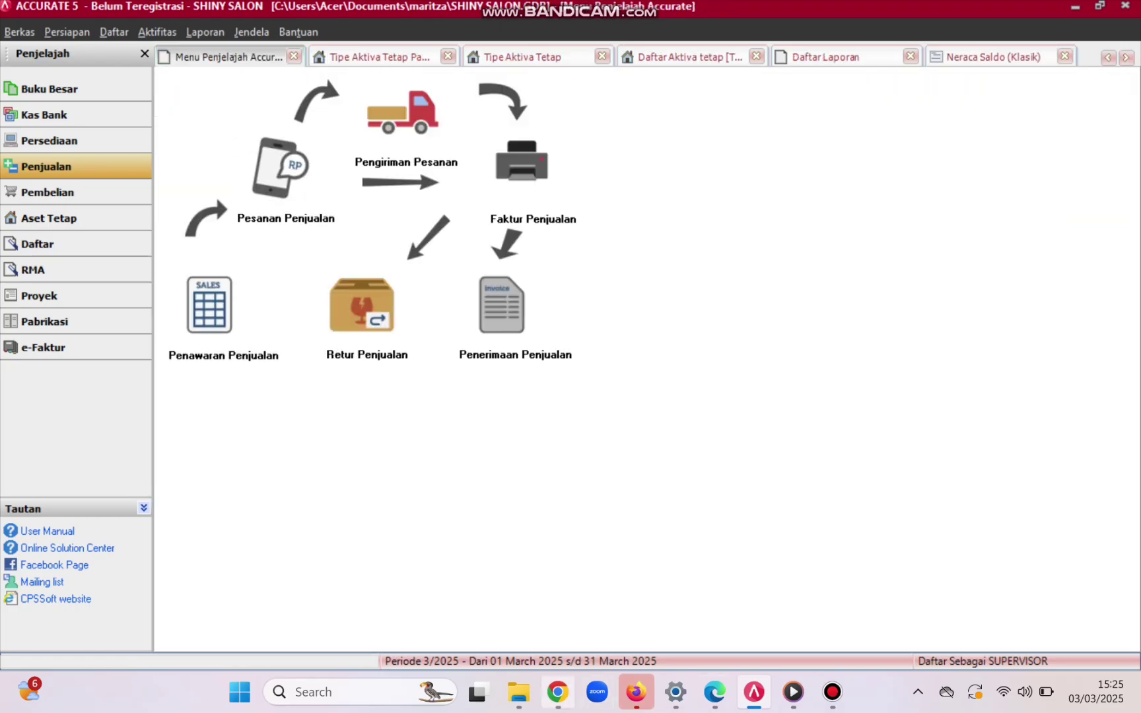
{"action": "left_click", "coordinate": [558, 692]}
{"action": "scroll", "coordinate": [905, 390], "scroll_direction": "down", "scroll_amount": 10}
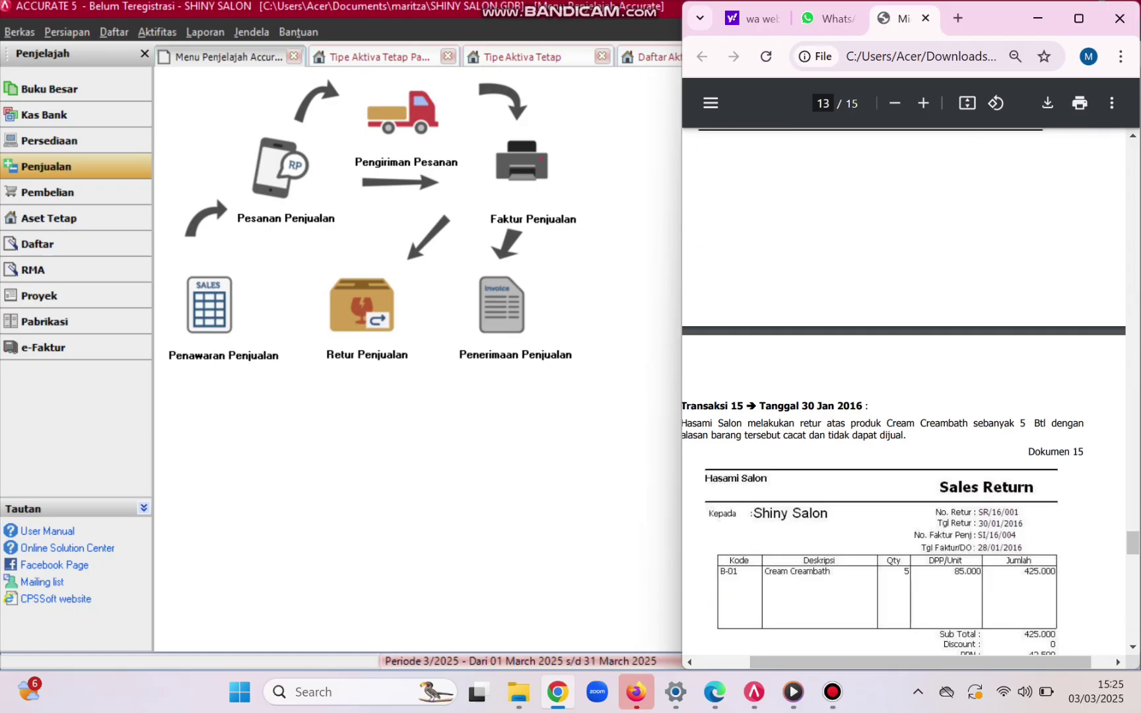
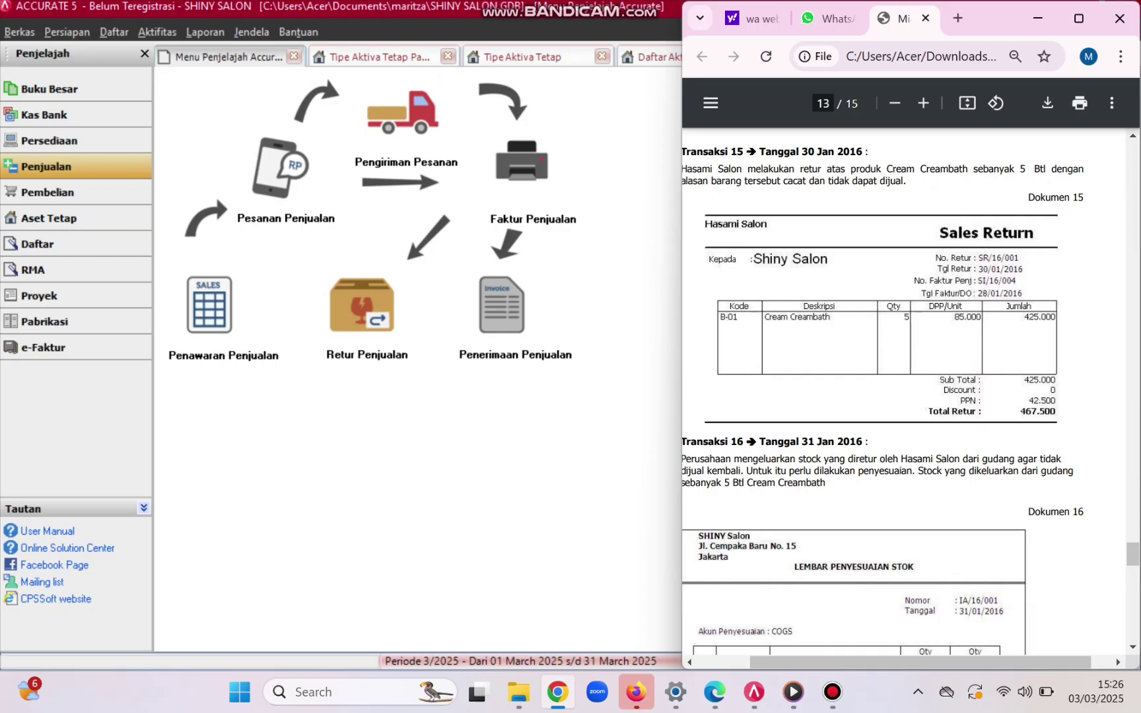
- Open a new sales return for customer Hasami Salon and renumber it SR/16/001
{"action": "left_click", "coordinate": [362, 305]}
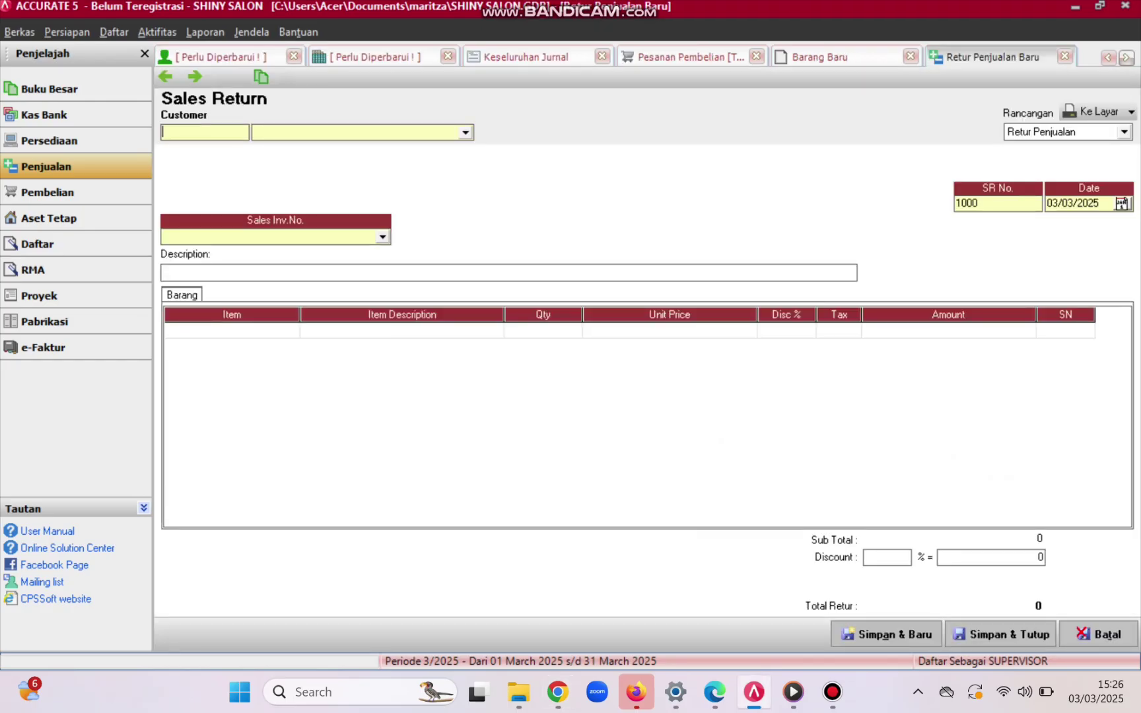
{"action": "left_click", "coordinate": [465, 133]}
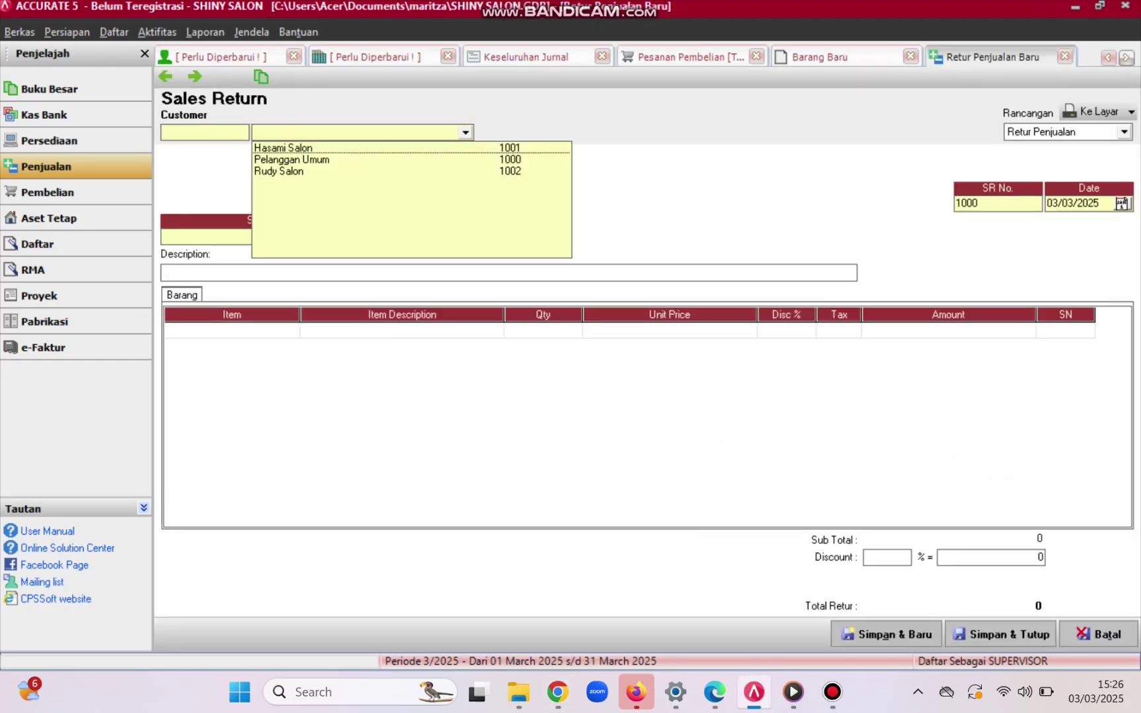
{"action": "key", "text": "Return"}
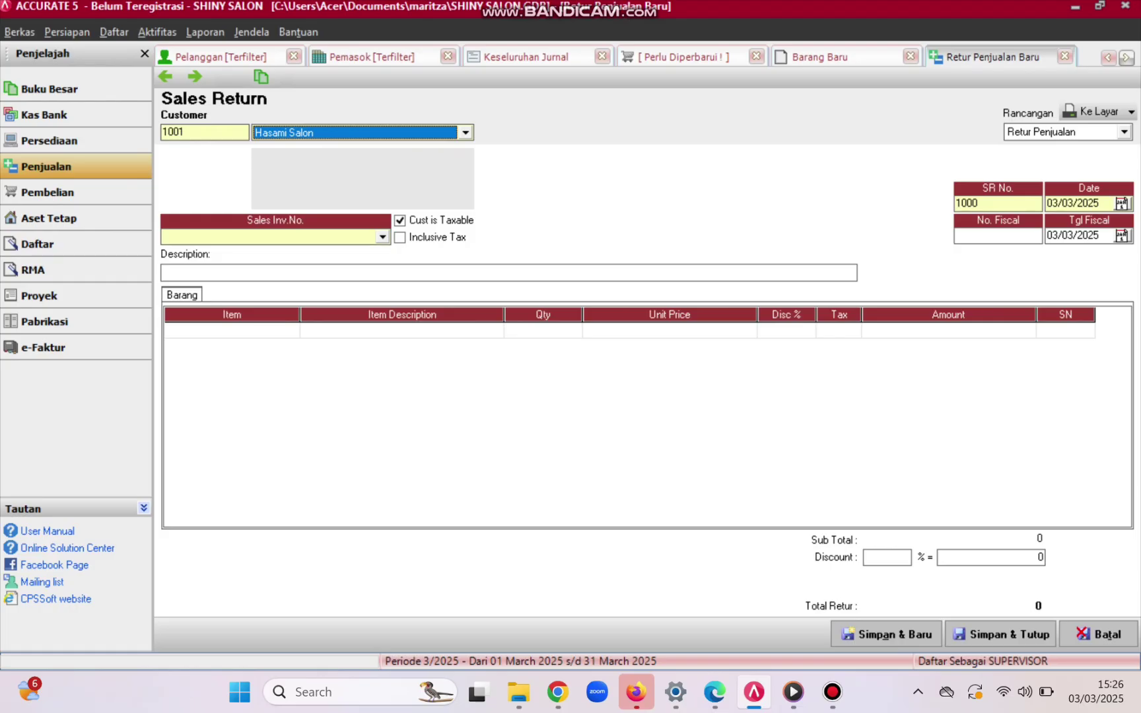
{"action": "left_click", "coordinate": [978, 203]}
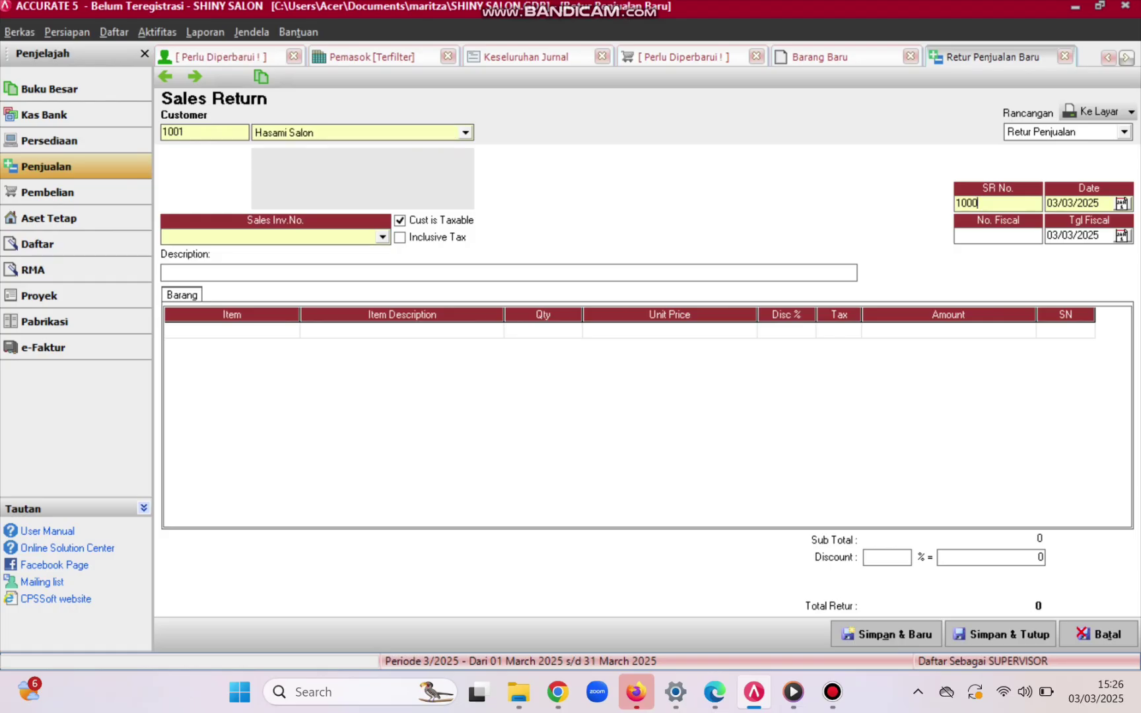
{"action": "key", "text": "BackSpace"}
{"action": "key", "text": "BackSpace"}
{"action": "key", "text": "BackSpace"}
{"action": "key", "text": "BackSpace"}
{"action": "type", "text": "S"}
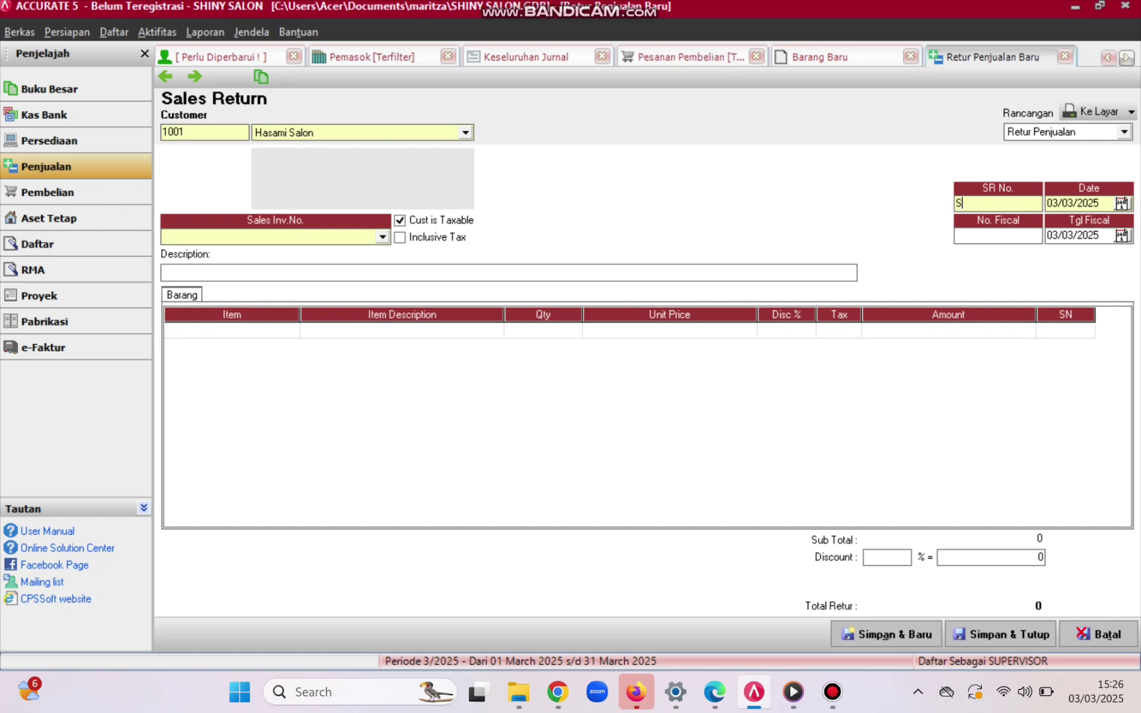
{"action": "type", "text": "R/16/"}
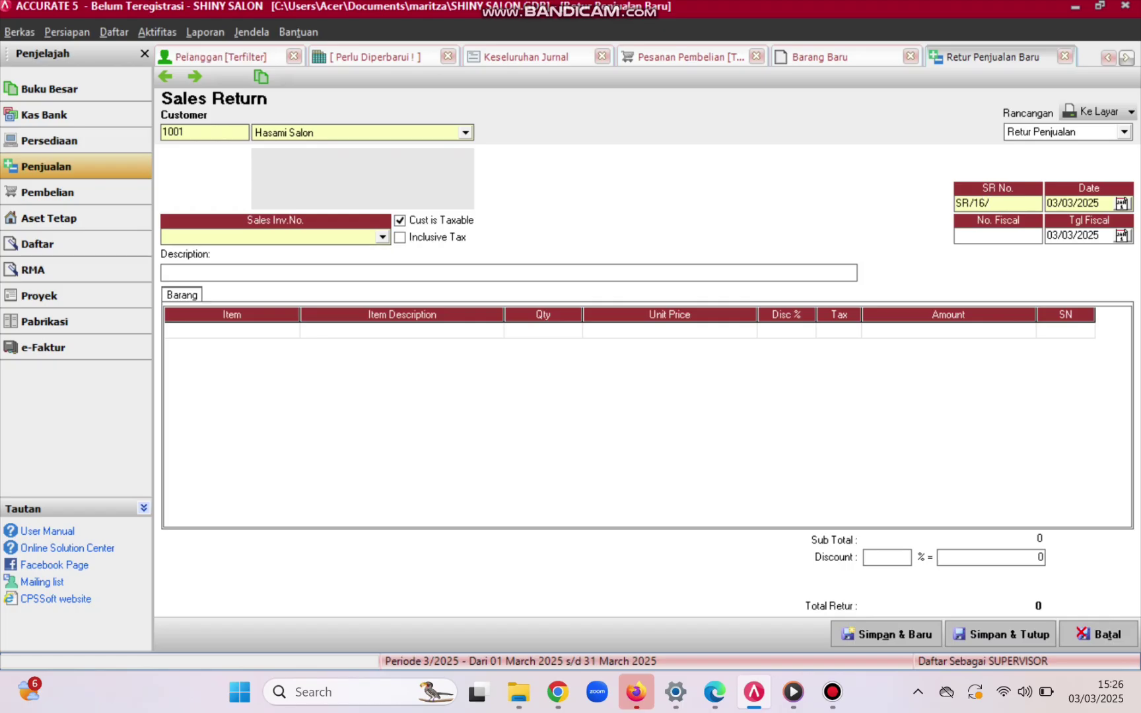
{"action": "type", "text": "001"}
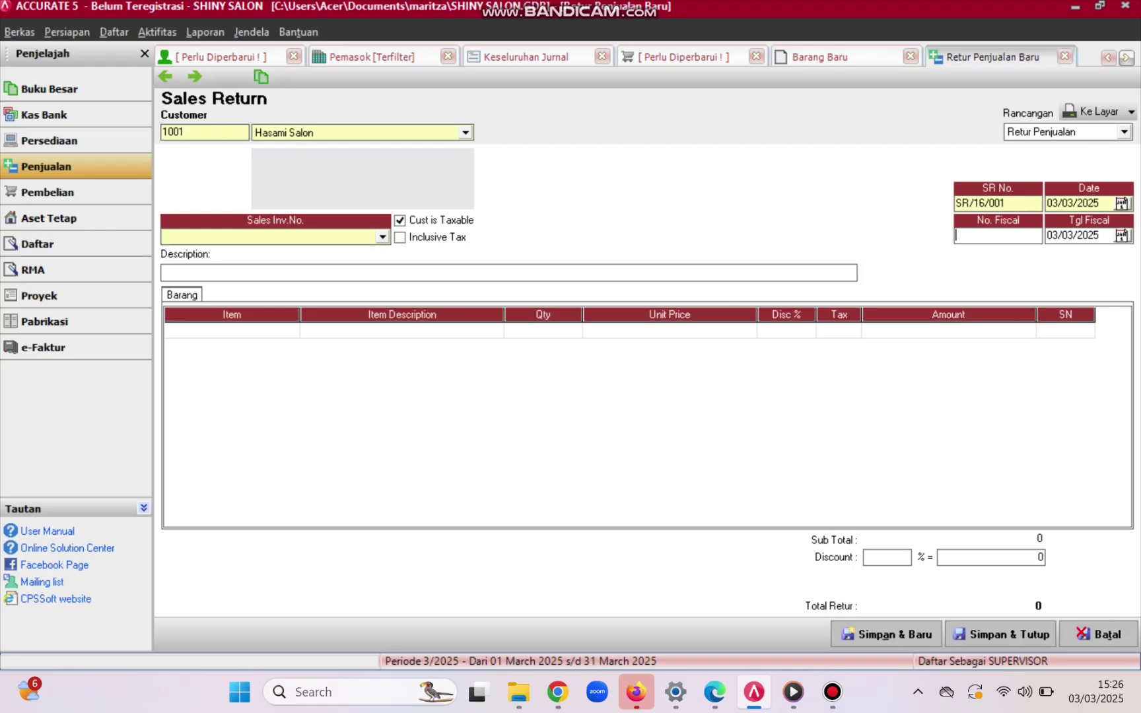
- Link the sales return to invoice SI/16/004
{"action": "left_click", "coordinate": [382, 237]}
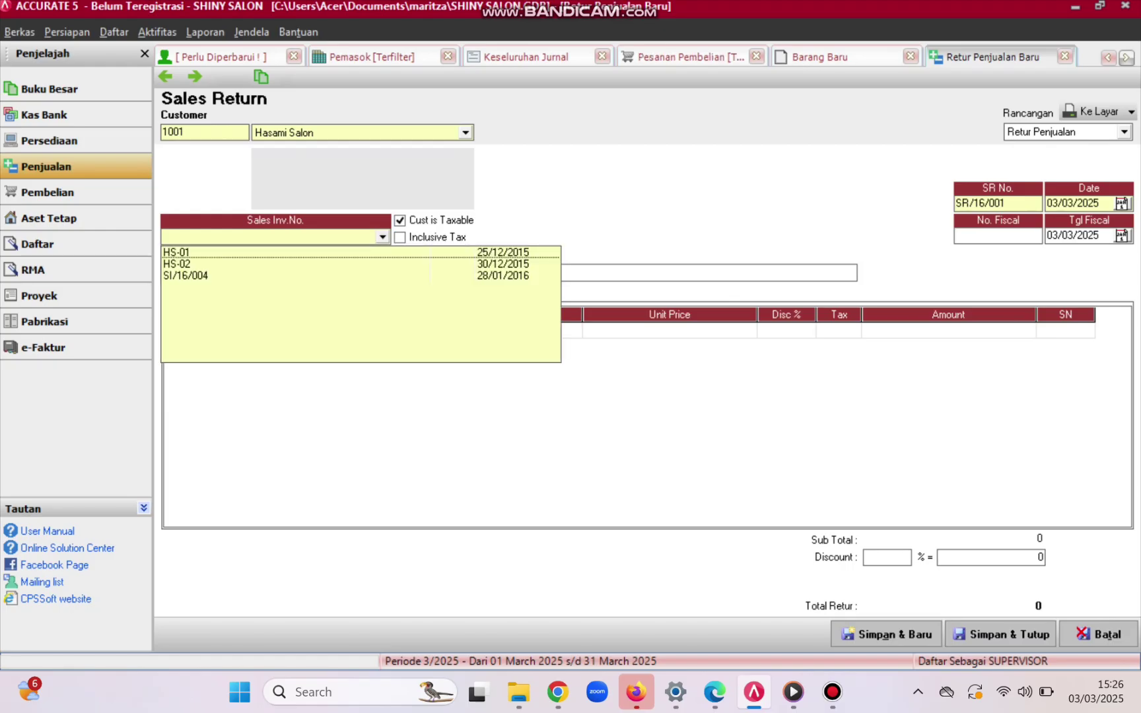
{"action": "left_click", "coordinate": [186, 275]}
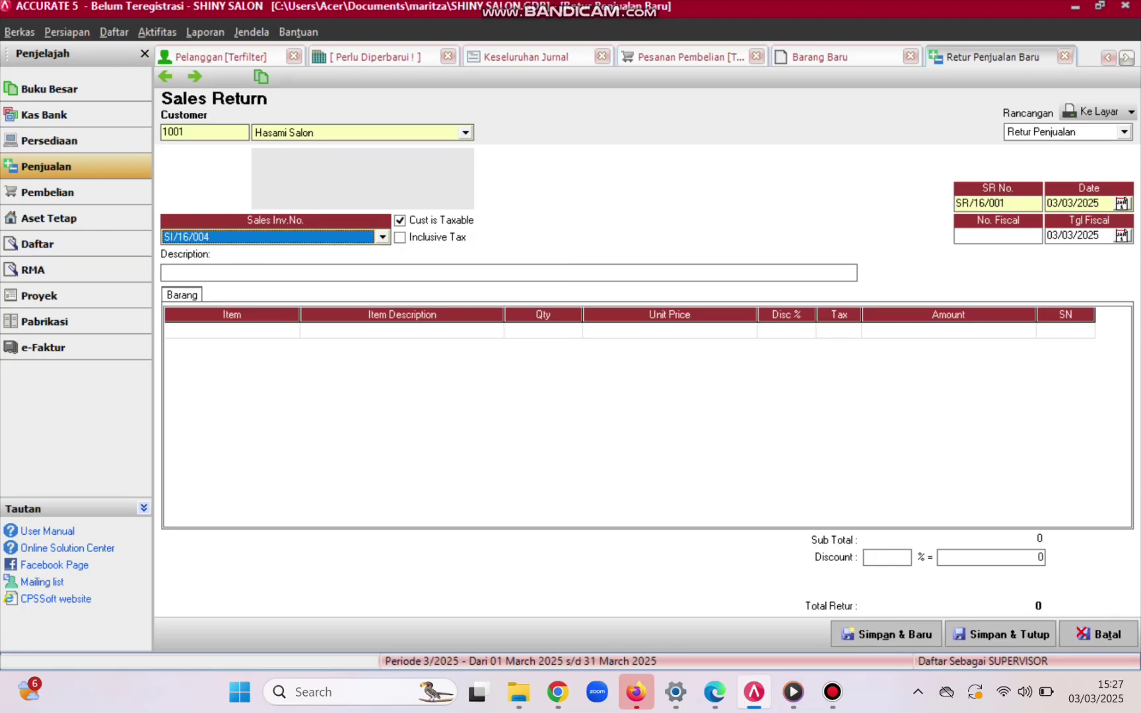
{"action": "left_click", "coordinate": [232, 329]}
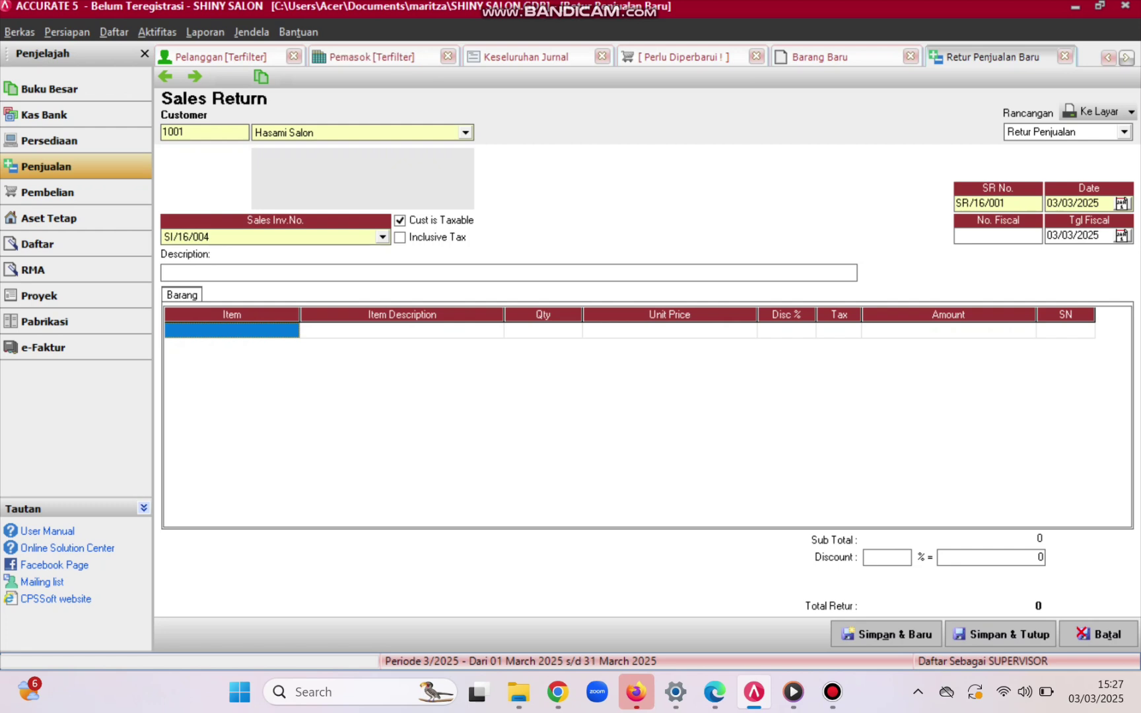
- Describe the return as 'RETUR BARANG B-01 5 BTL' and begin the first item row
{"action": "left_click", "coordinate": [165, 272]}
{"action": "type", "text": "R"}
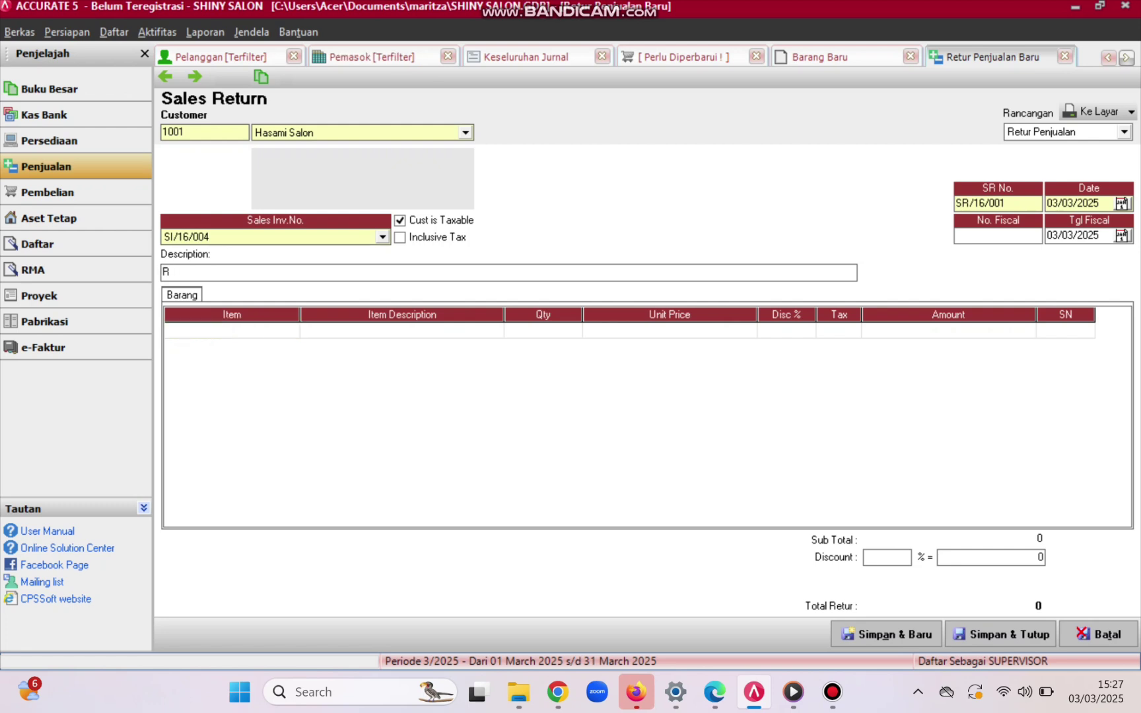
{"action": "type", "text": "ETUR BARA"}
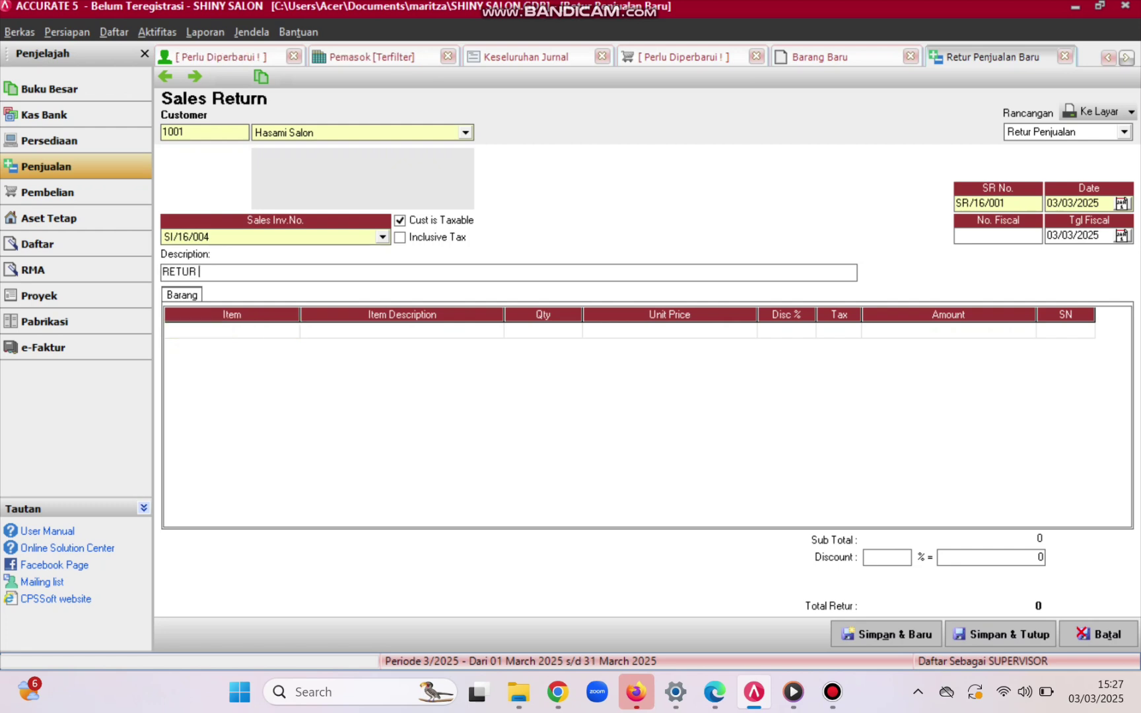
{"action": "type", "text": "NG "}
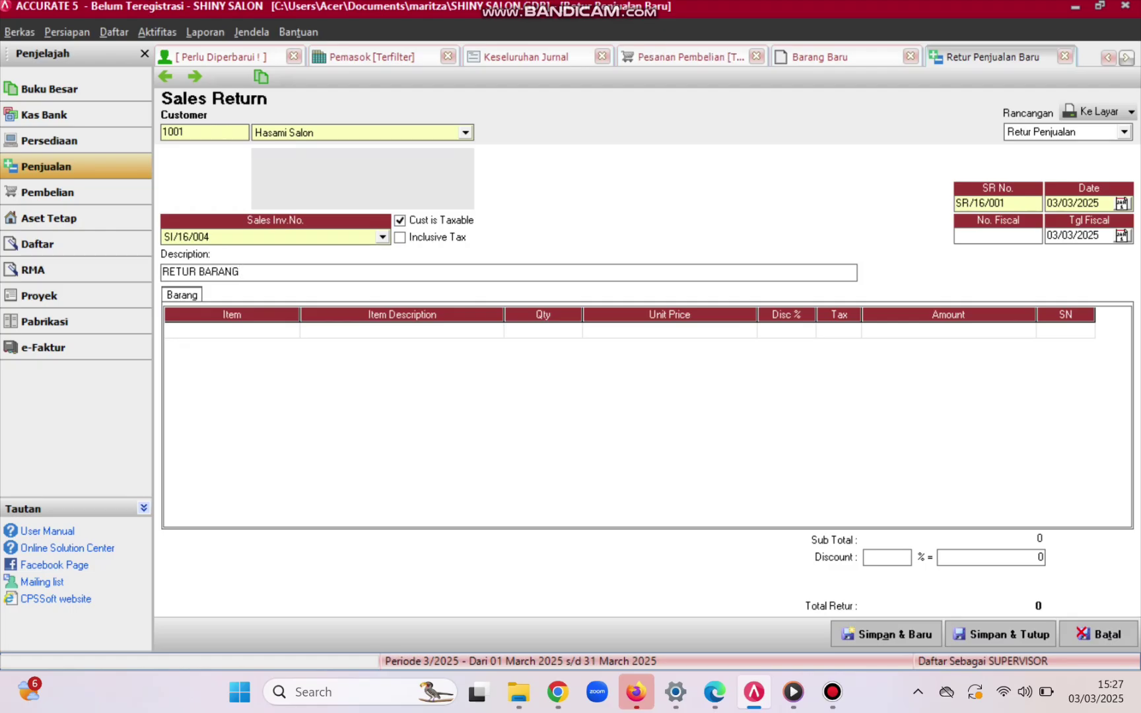
{"action": "type", "text": "B-01"}
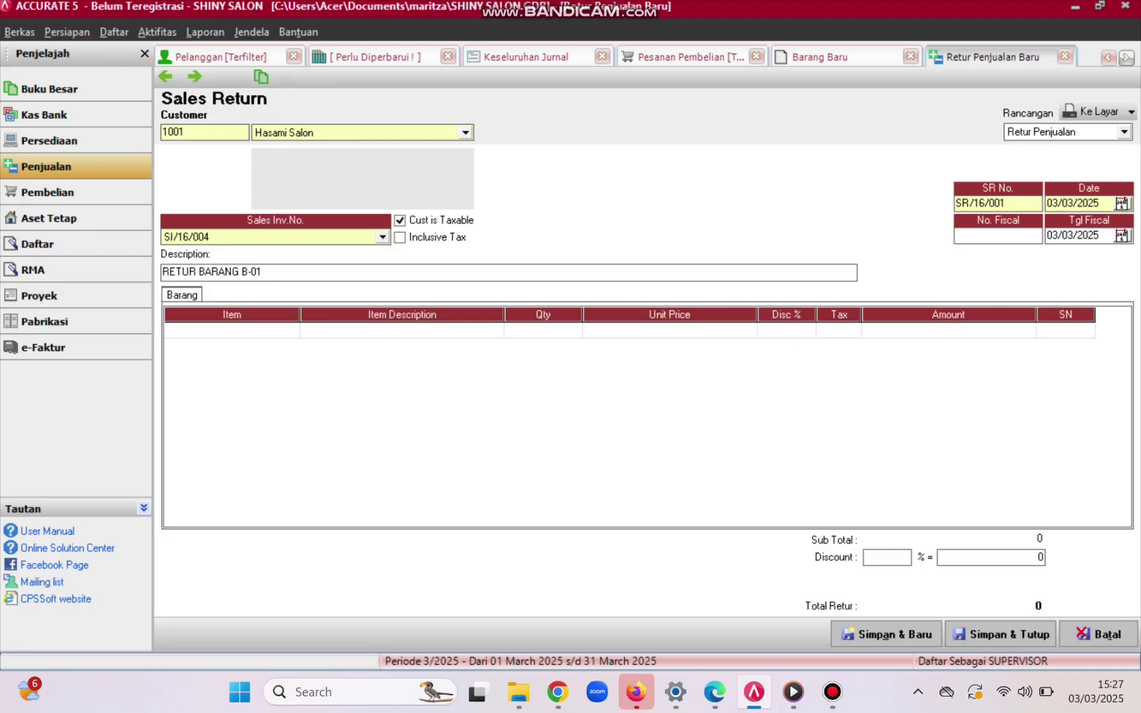
{"action": "type", "text": " 5 BTL"}
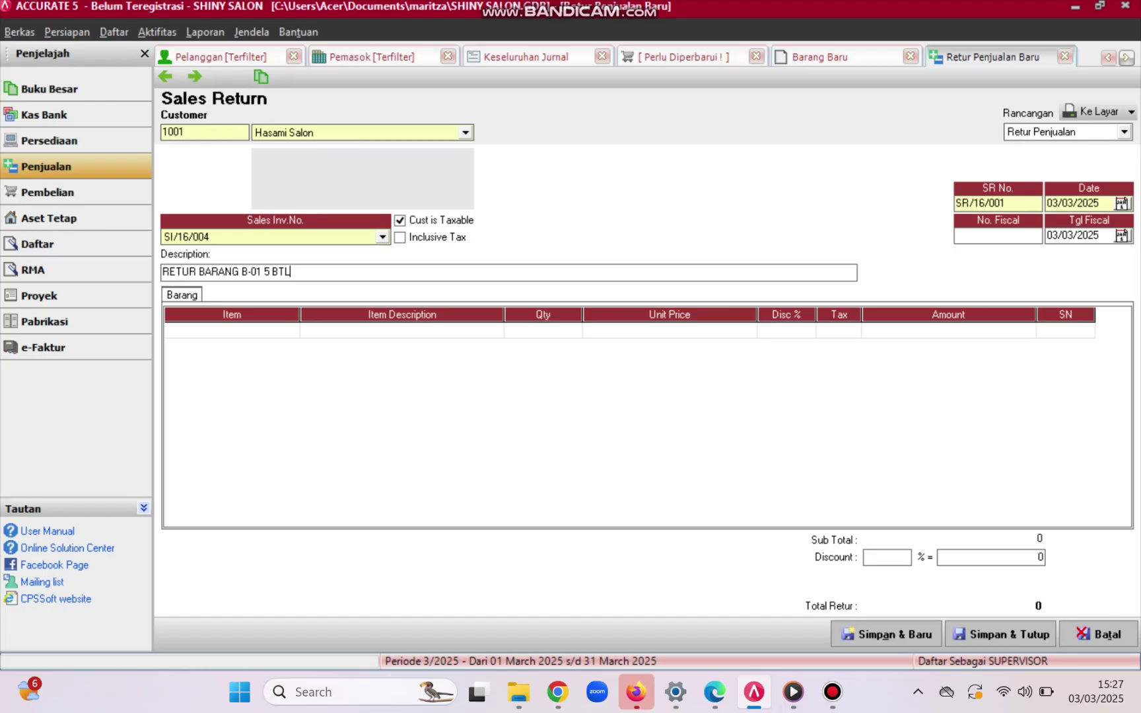
{"action": "left_click", "coordinate": [402, 330]}
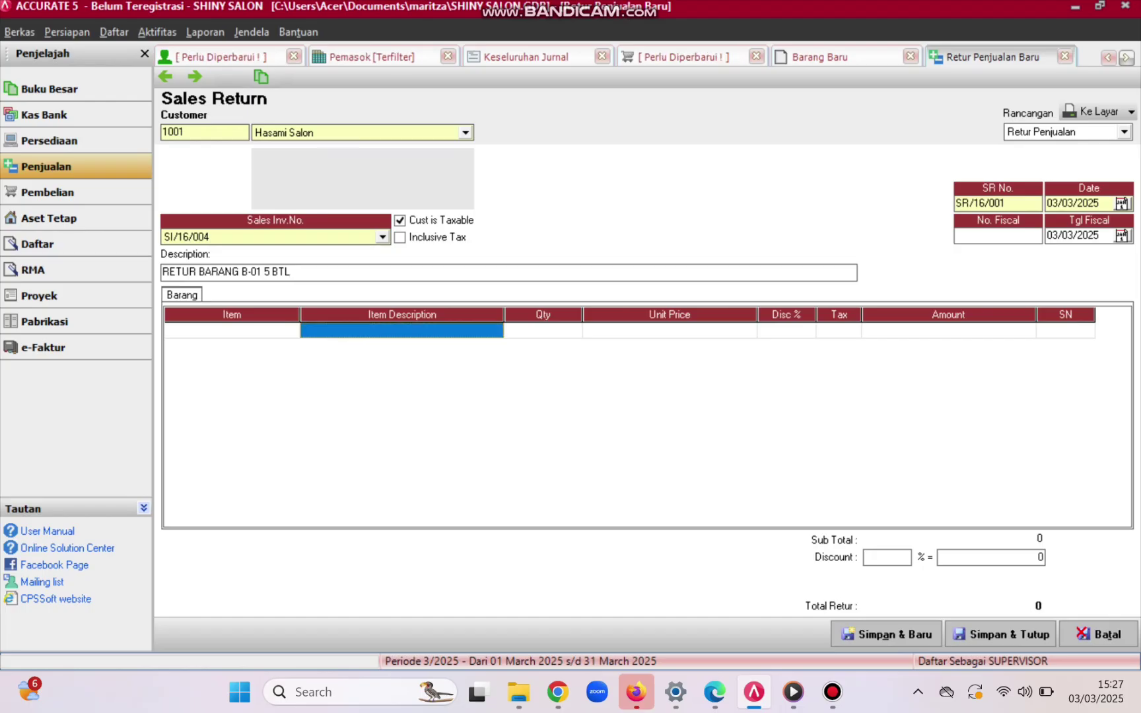
{"action": "left_click", "coordinate": [402, 330]}
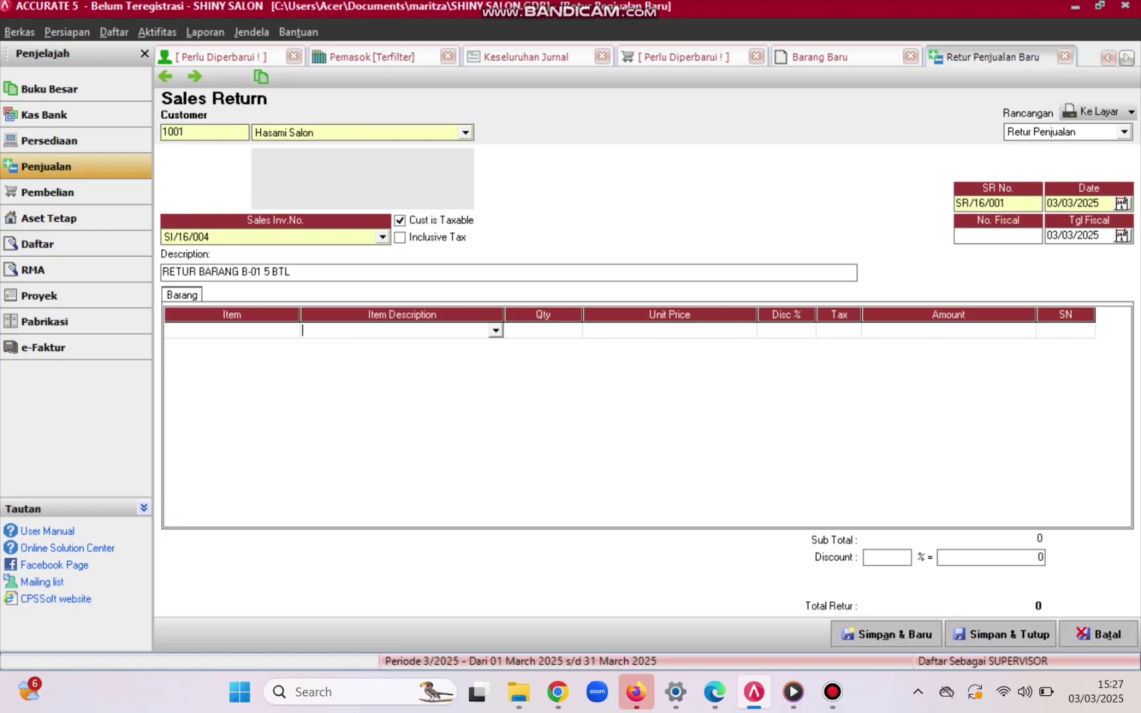
- Return 5 Cream Creambath from the invoice, declining to return all invoiced items
{"action": "key", "text": "alt+Down"}
{"action": "key", "text": "Down"}
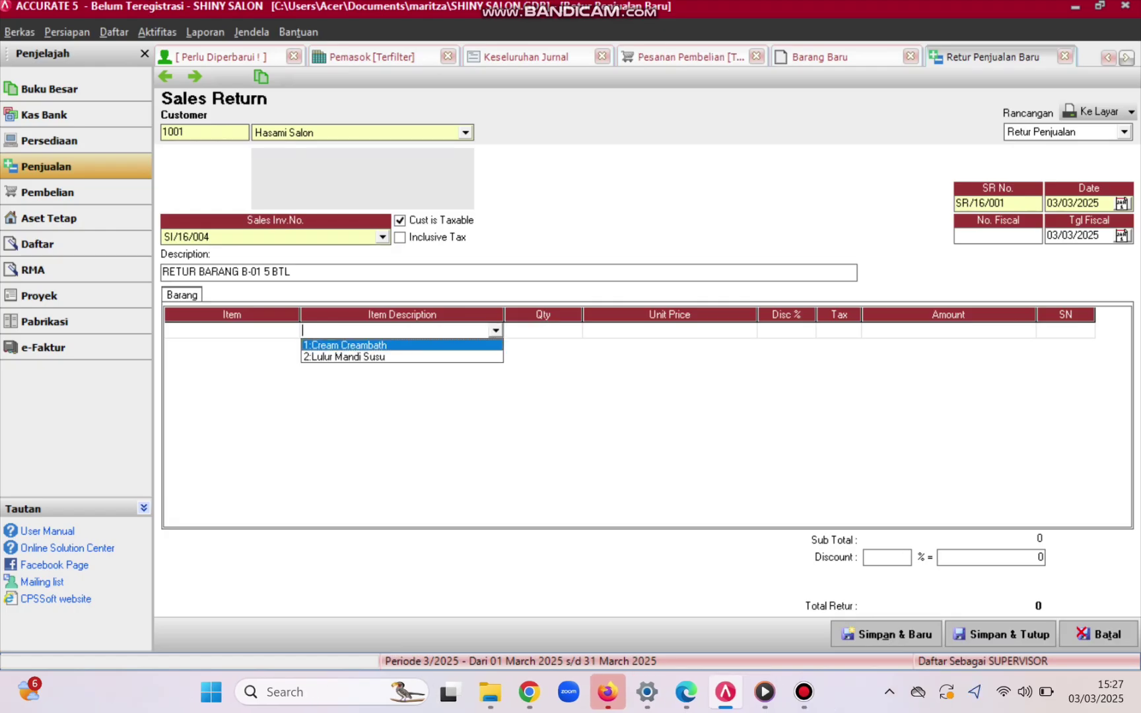
{"action": "key", "text": "Return"}
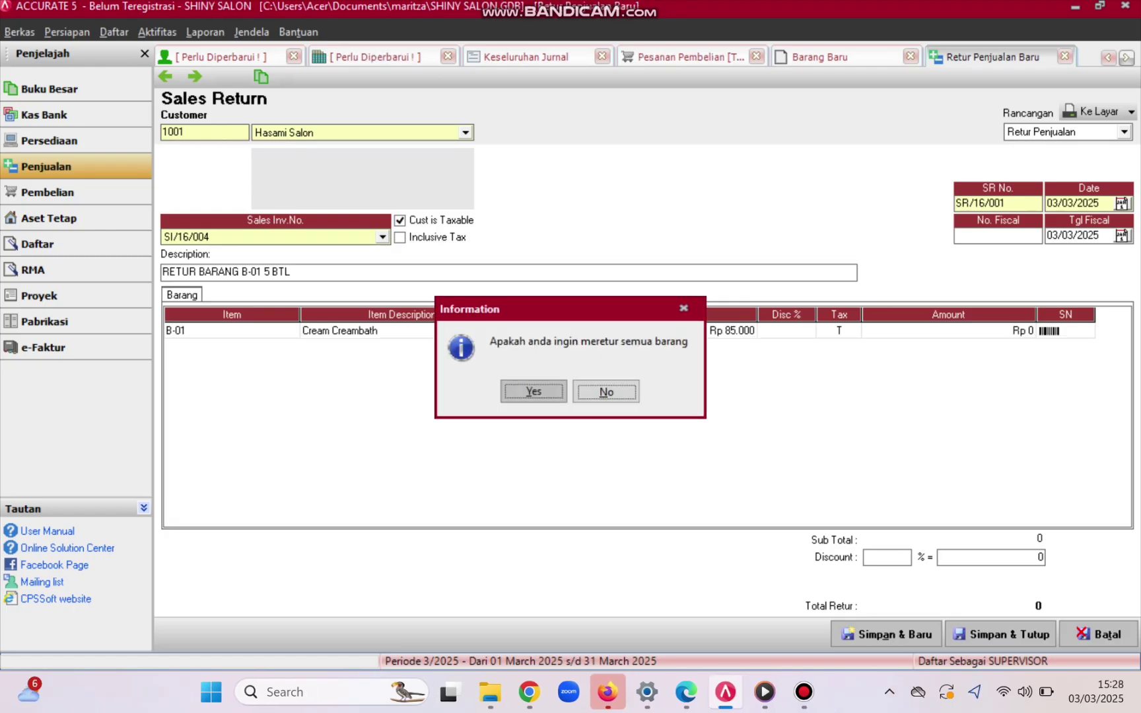
{"action": "left_click", "coordinate": [606, 392]}
{"action": "left_click", "coordinate": [543, 330]}
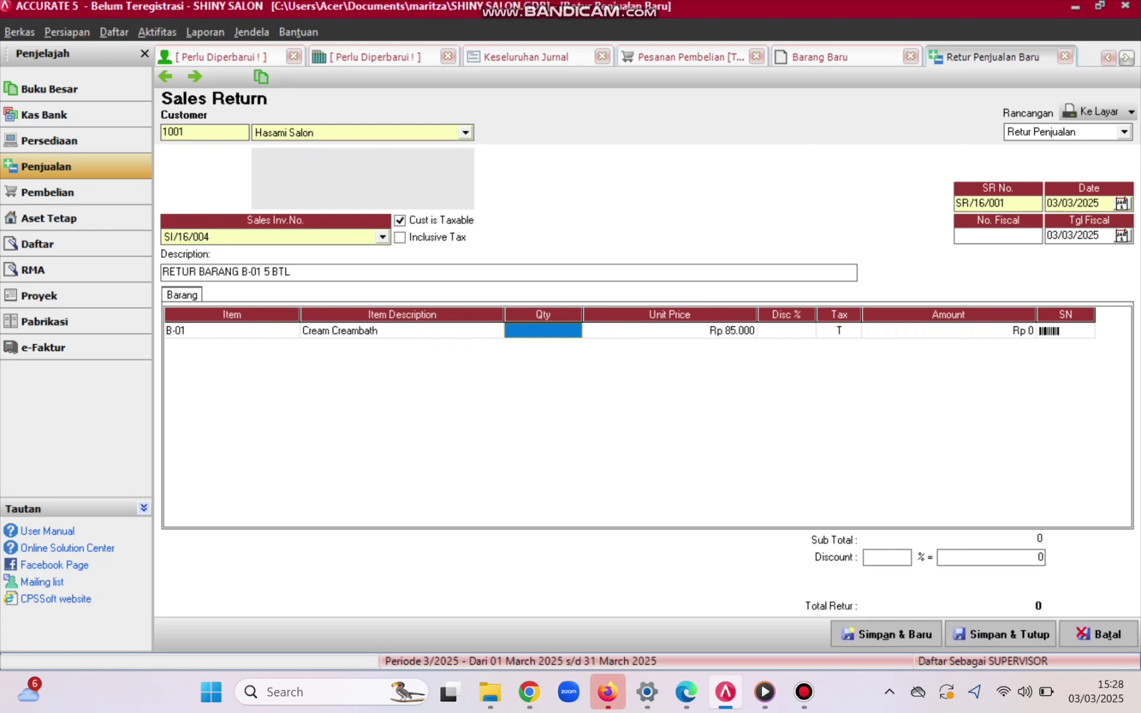
{"action": "type", "text": "5"}
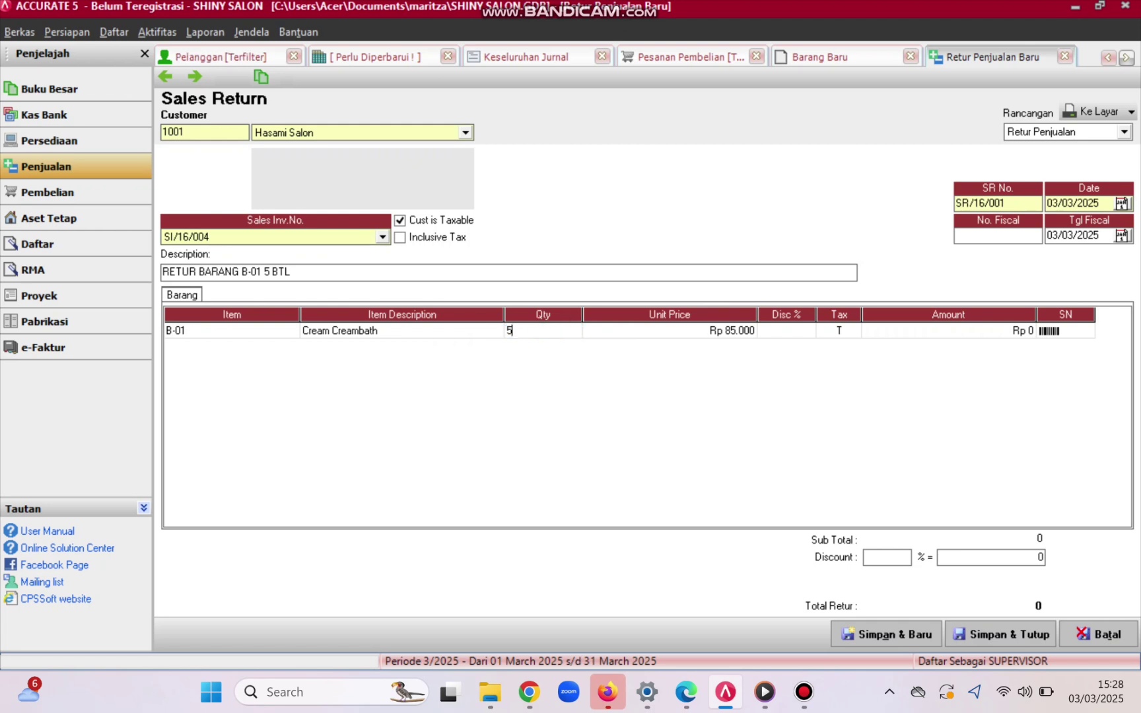
{"action": "key", "text": "Return"}
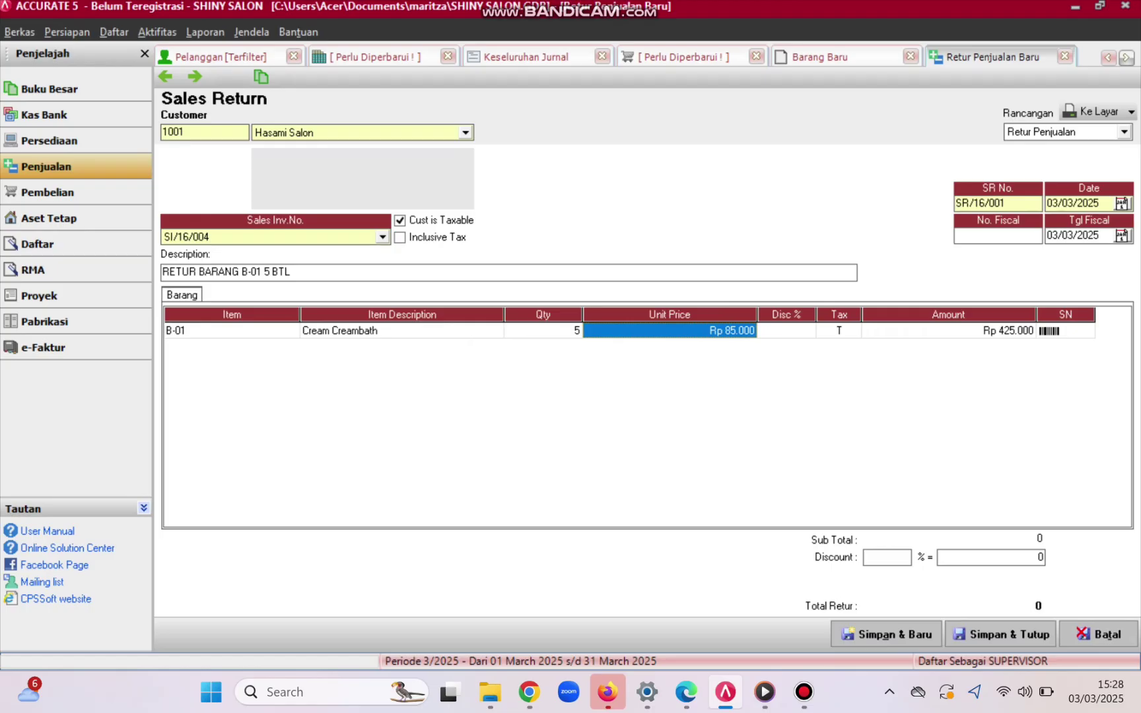
{"action": "key", "text": "Return"}
{"action": "key", "text": "Return"}
{"action": "key", "text": "Return"}
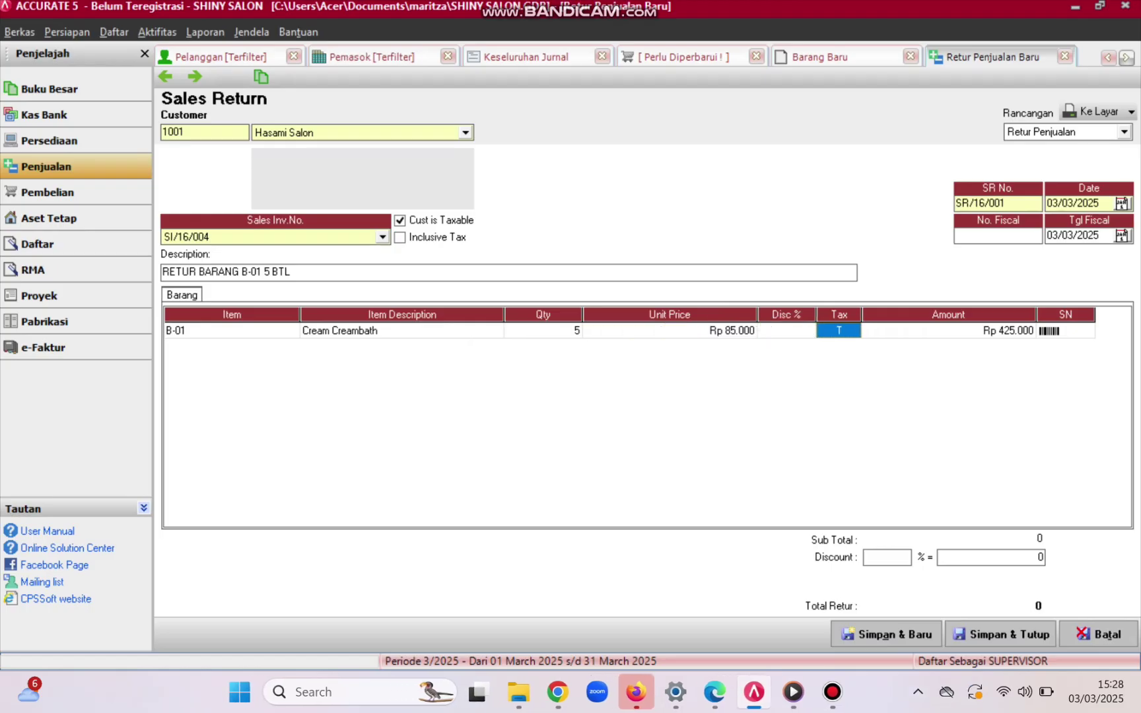
{"action": "key", "text": "Return"}
{"action": "key", "text": "Return"}
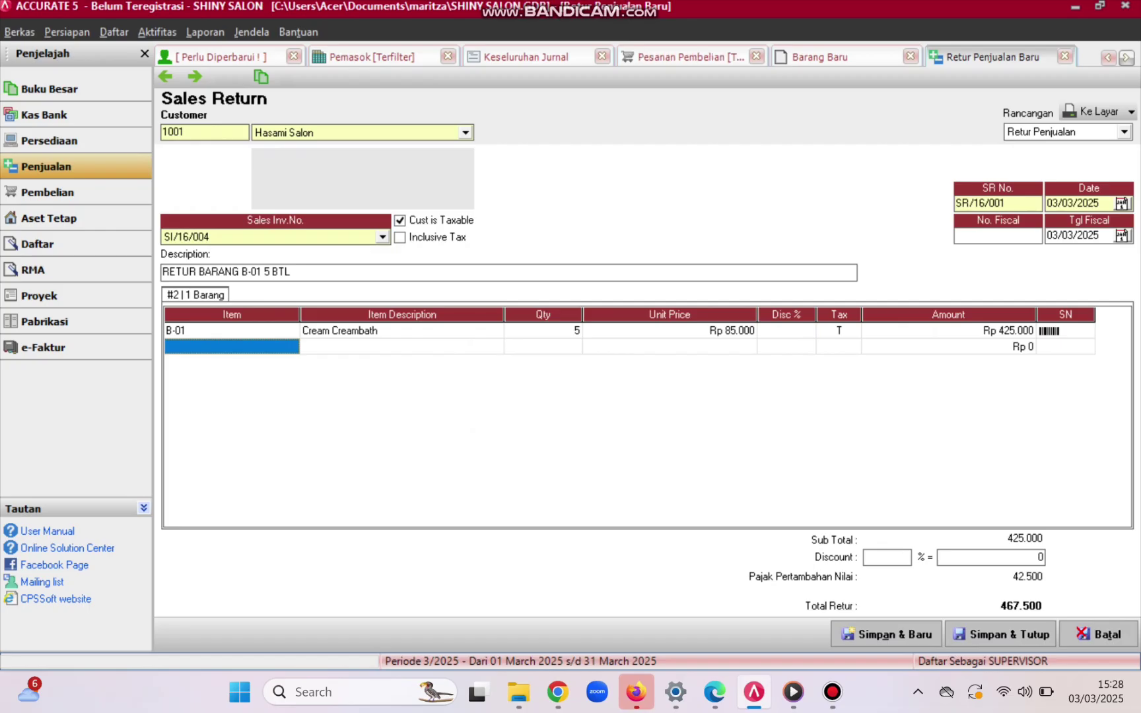
- Date the sales return 30/01/2016 and save and close it
{"action": "left_click_drag", "start_coordinate": [1100, 204], "coordinate": [1046, 204]}
{"action": "key", "text": "BackSpace"}
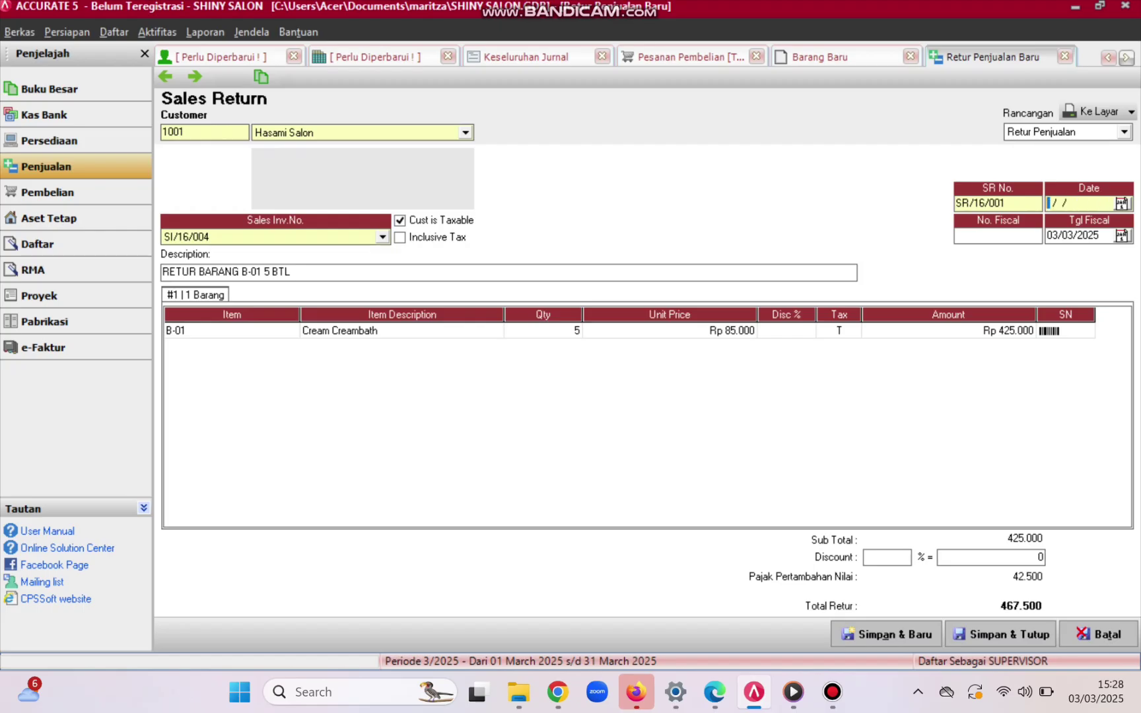
{"action": "type", "text": "30/01/201"}
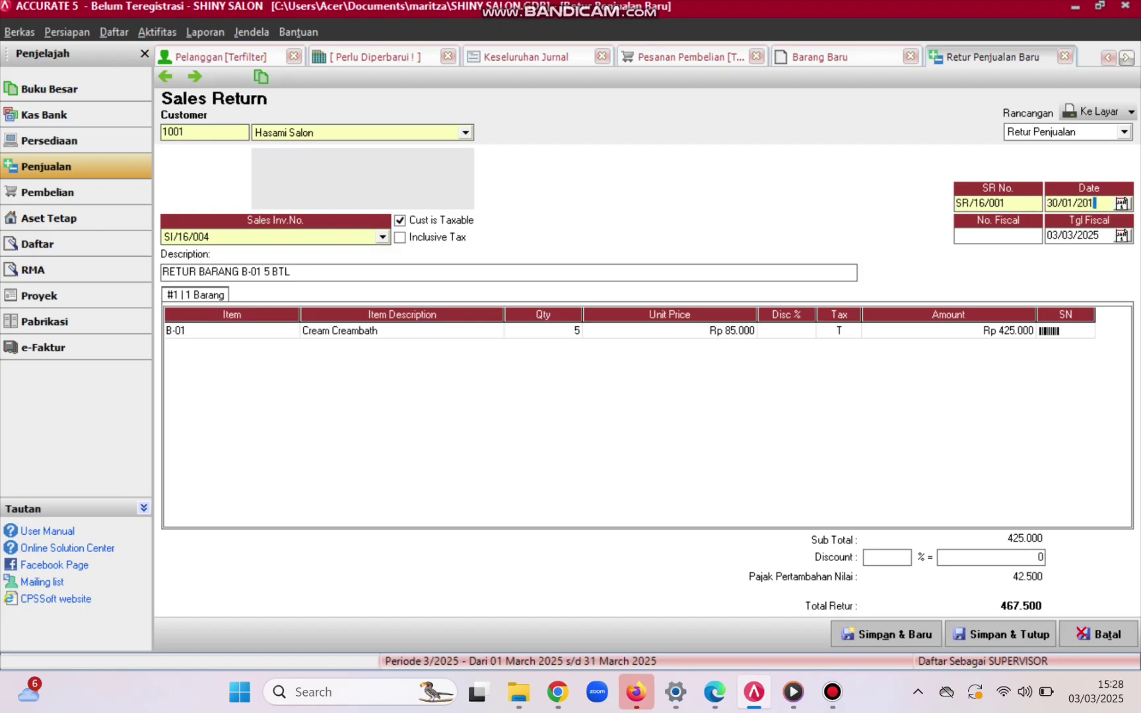
{"action": "type", "text": "6"}
{"action": "key", "text": "Tab"}
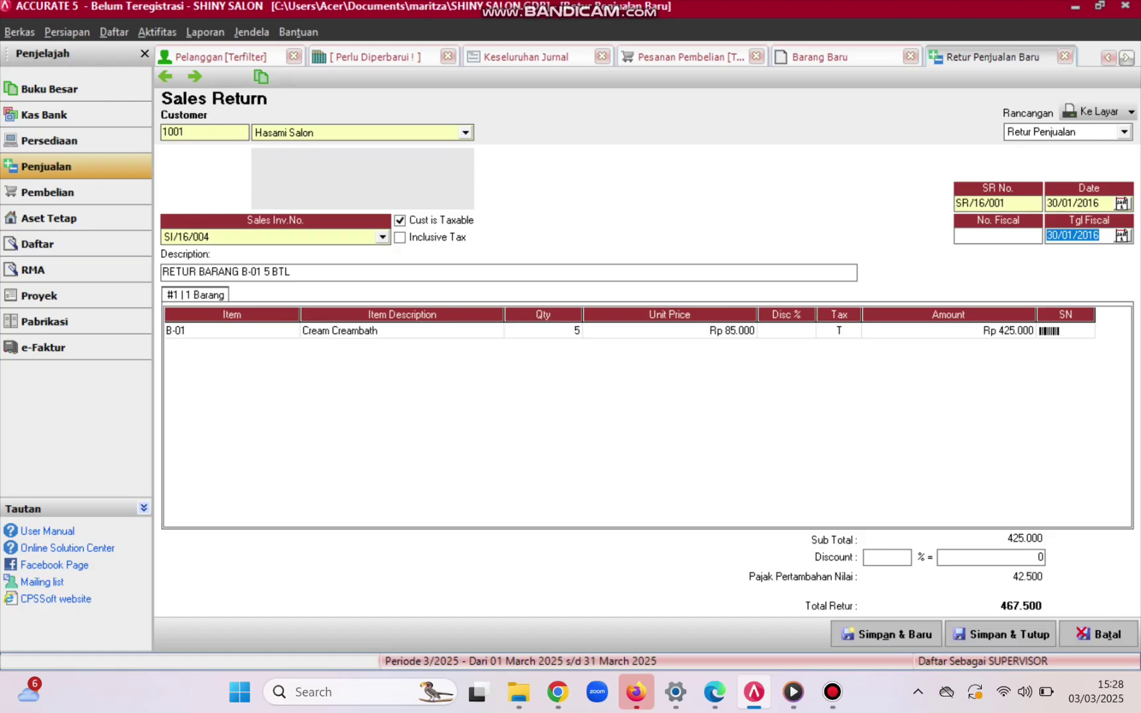
{"action": "left_click", "coordinate": [231, 330]}
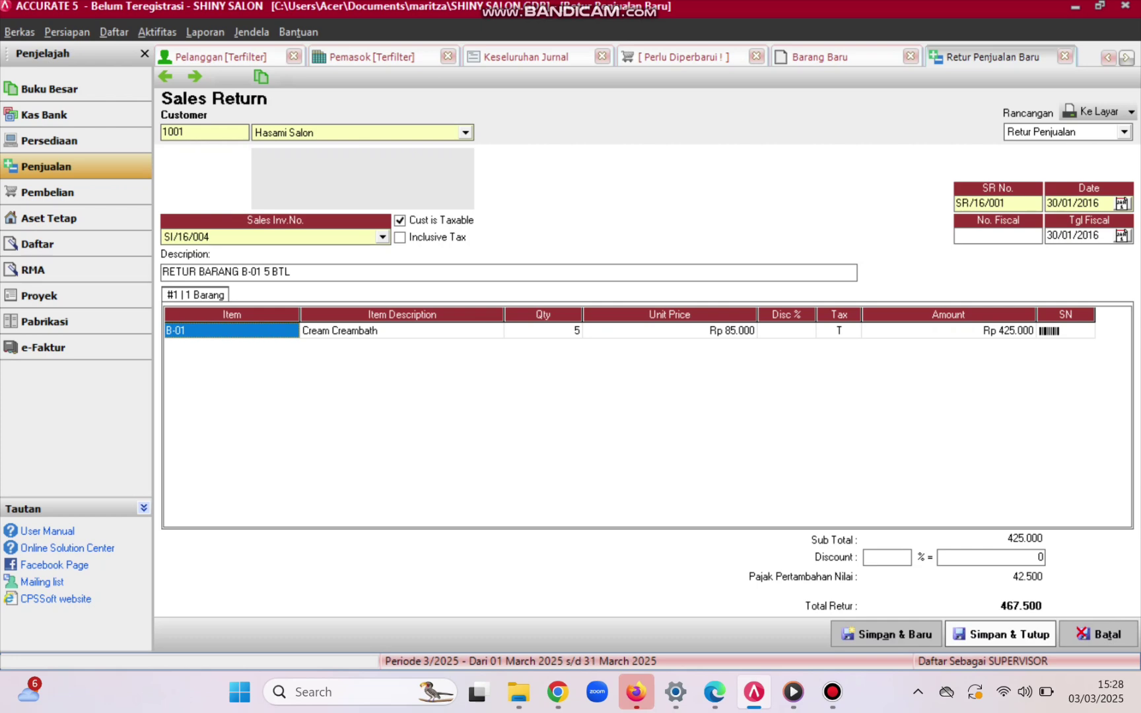
{"action": "left_click", "coordinate": [1001, 634]}
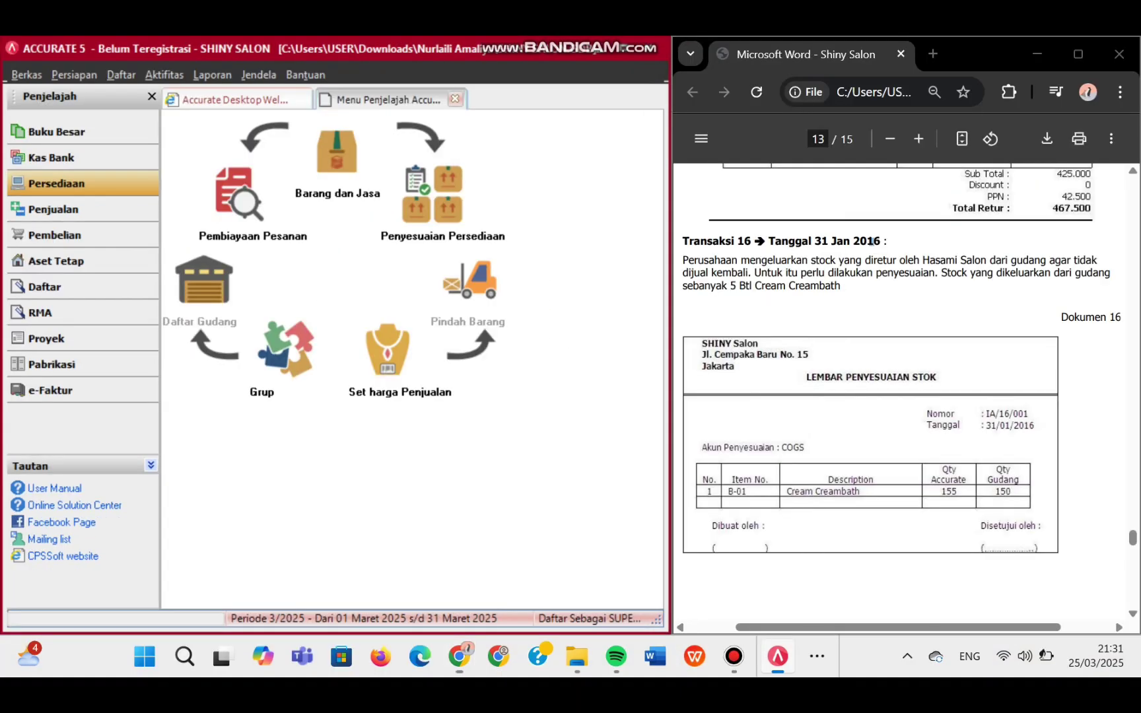
- Date the inventory adjustment 31/01/2016 and number it IA/16/001
{"action": "key", "text": "Tab"}
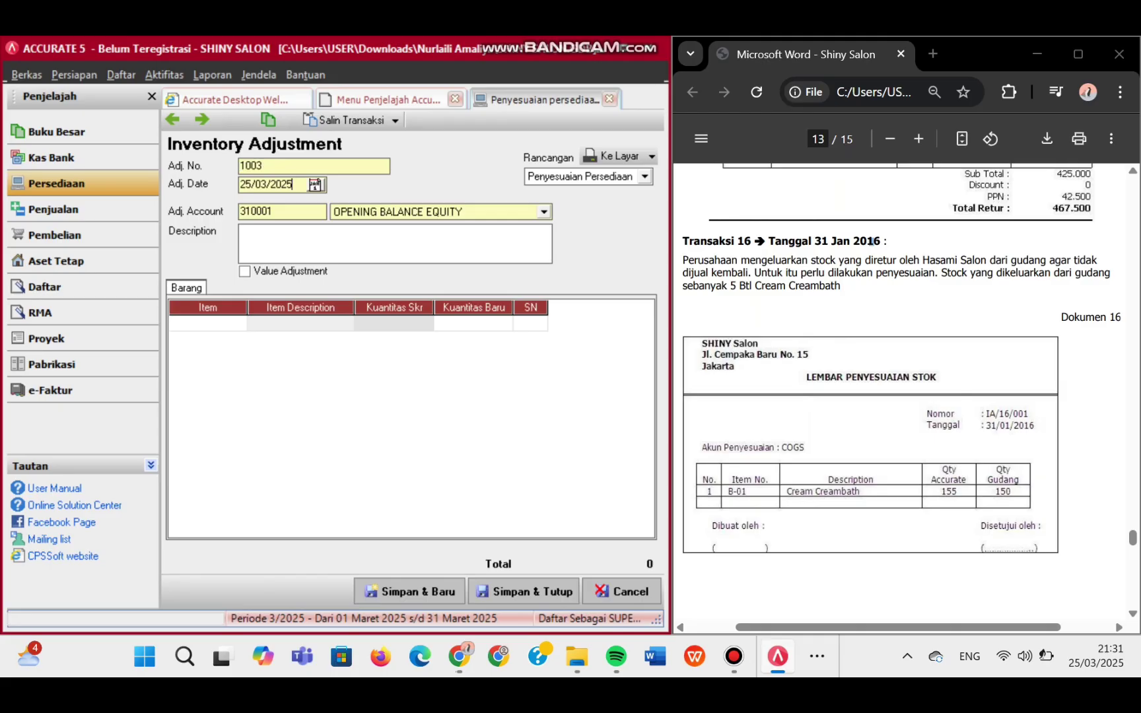
{"action": "type", "text": "31/01/2016"}
{"action": "key", "text": "shift+Tab"}
{"action": "key", "text": "shift+Home"}
{"action": "type", "text": "IA/16/001"}
- Charge the adjustment to COGS and set B-01 Cream Creambath's new quantity to 150
{"action": "left_click", "coordinate": [870, 241]}
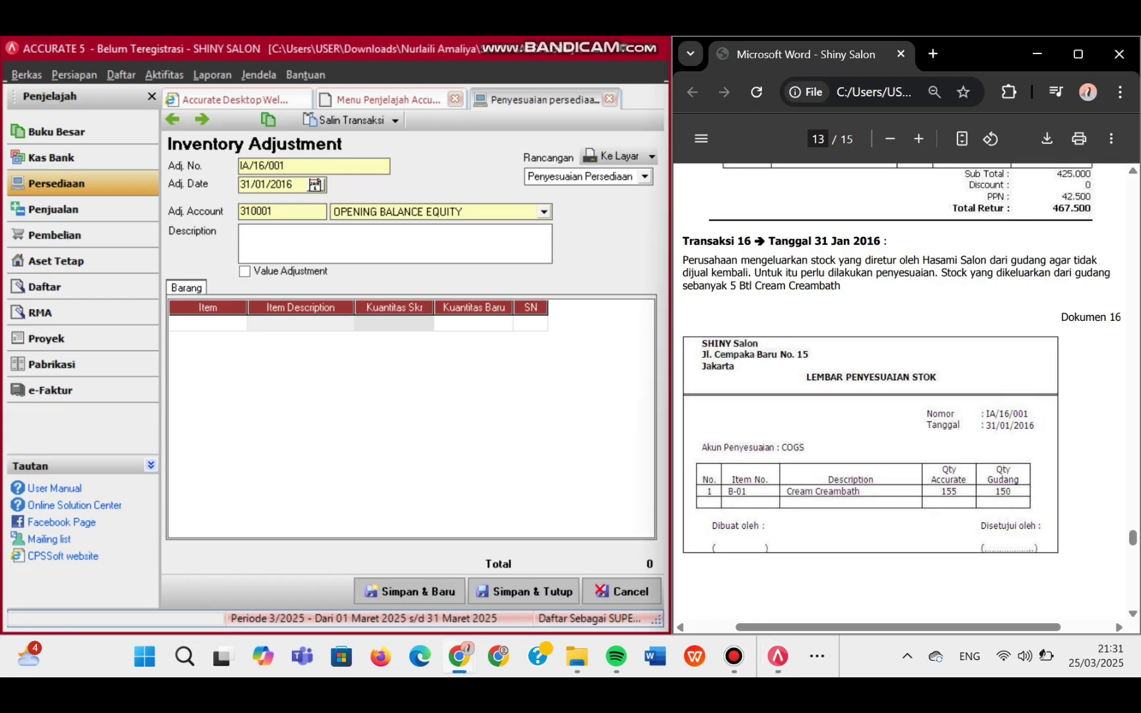
{"action": "left_click", "coordinate": [544, 212]}
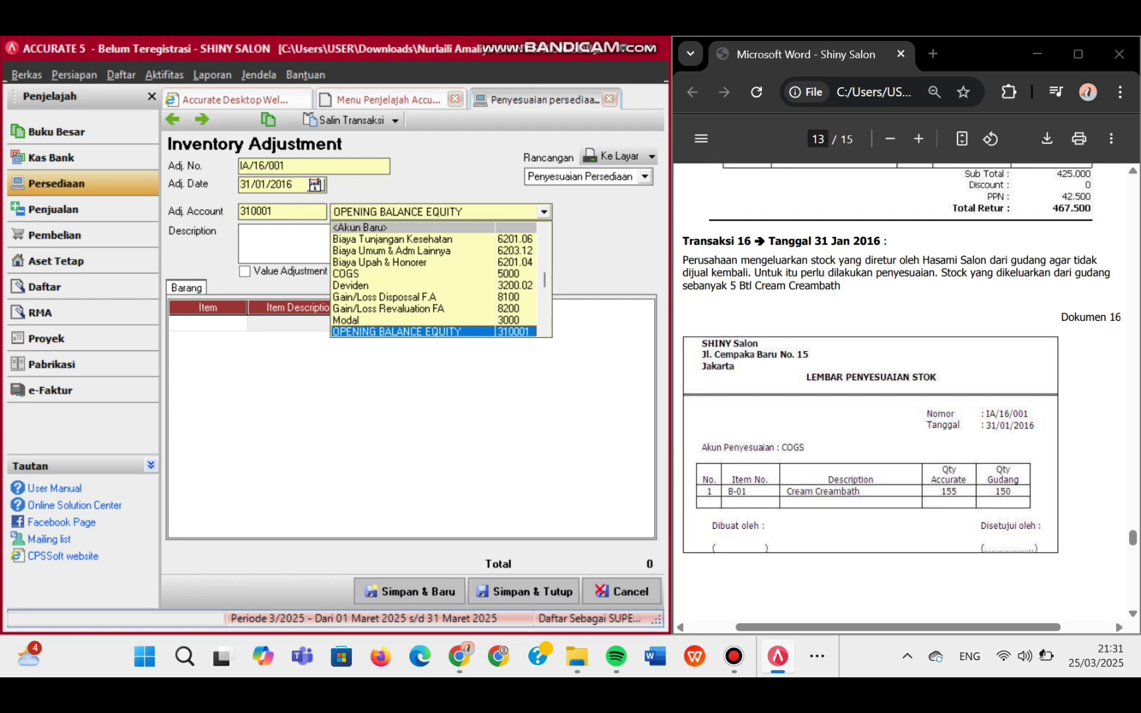
{"action": "left_click", "coordinate": [369, 274]}
{"action": "left_click", "coordinate": [207, 324]}
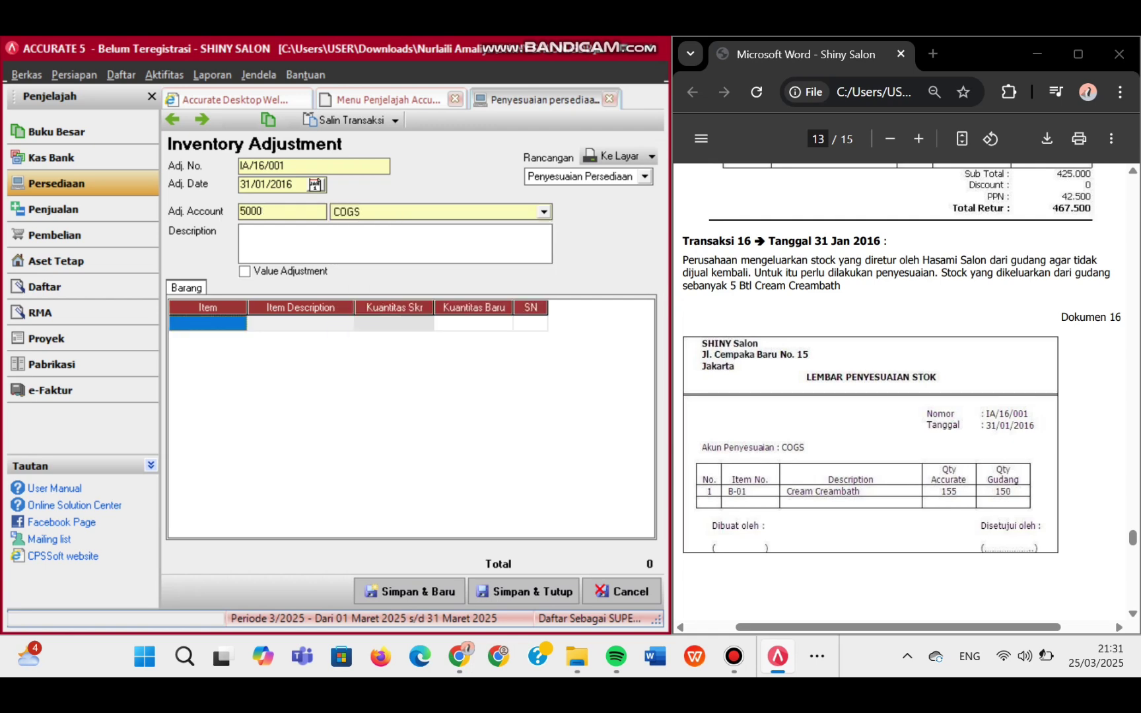
{"action": "left_click", "coordinate": [207, 323]}
{"action": "key", "text": "Return"}
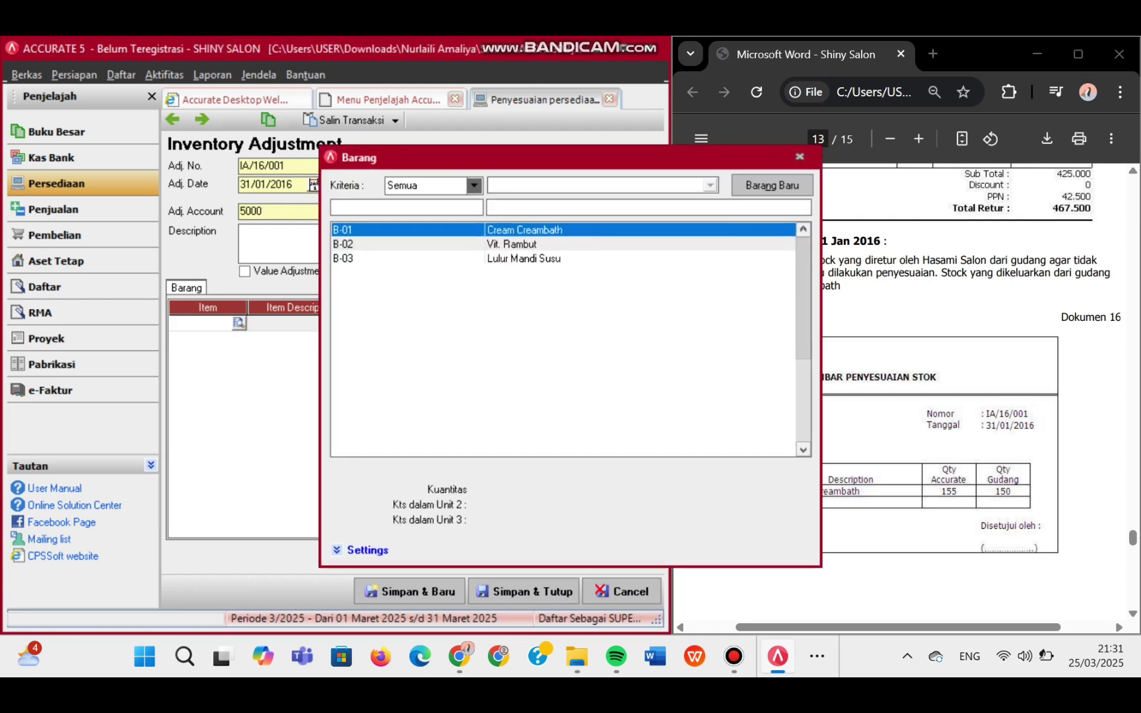
{"action": "key", "text": "Return"}
{"action": "left_click", "coordinate": [474, 324]}
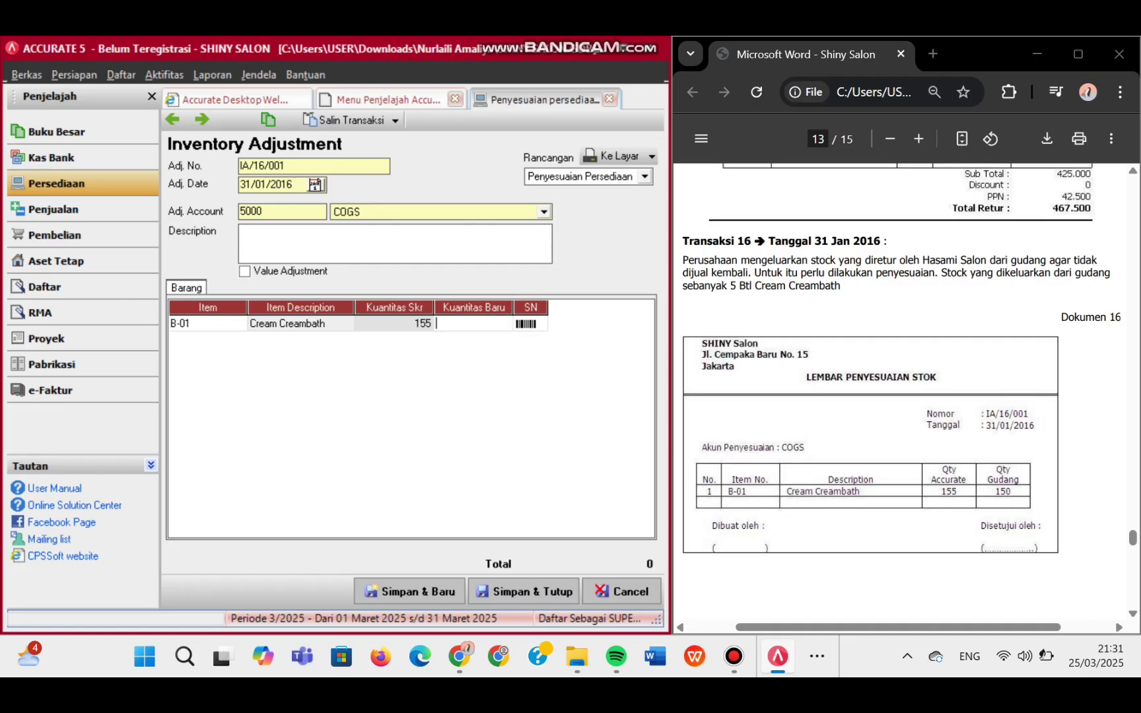
{"action": "type", "text": "150"}
{"action": "key", "text": "Tab"}
{"action": "key", "text": "Tab"}
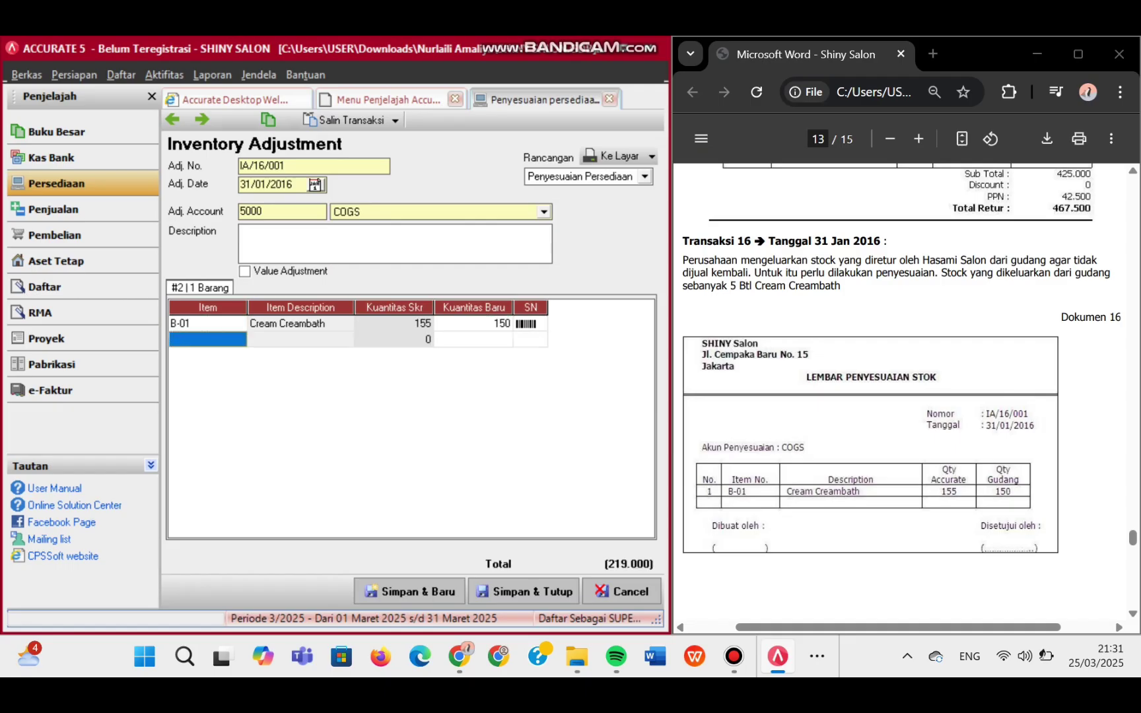
- Describe the adjustment as 'PENYESUAIAN STOK' and save and close it
{"action": "left_click", "coordinate": [297, 240]}
{"action": "type", "text": "P"}
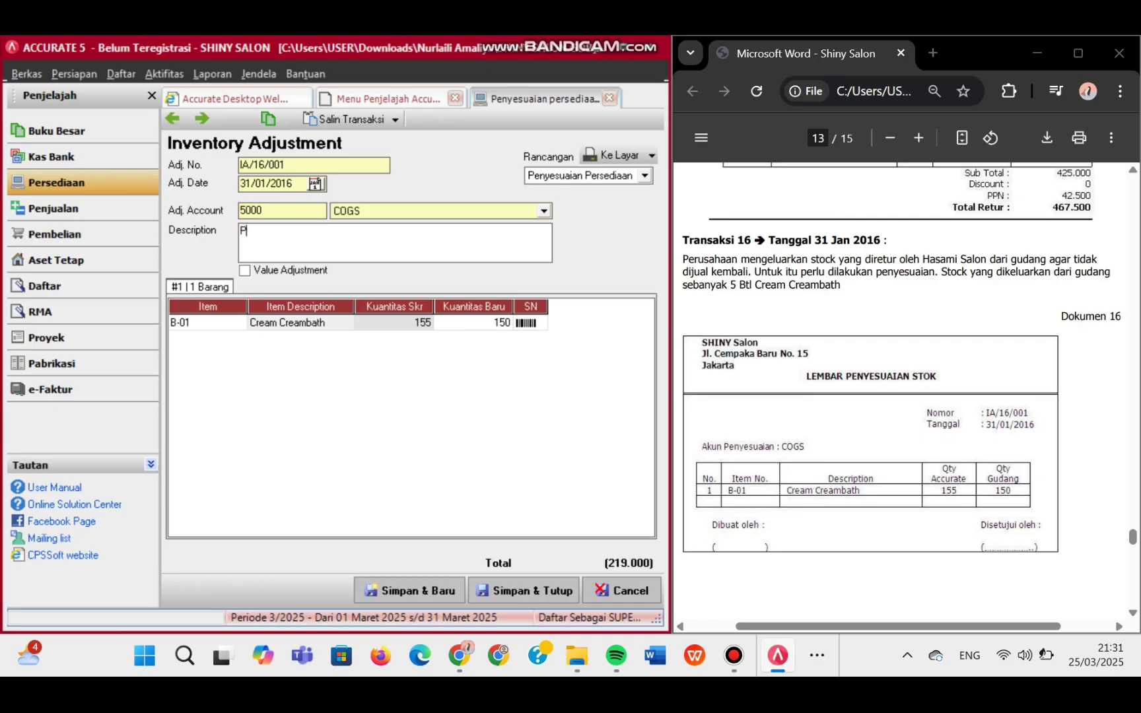
{"action": "type", "text": "ENYESUAIAN STOK"}
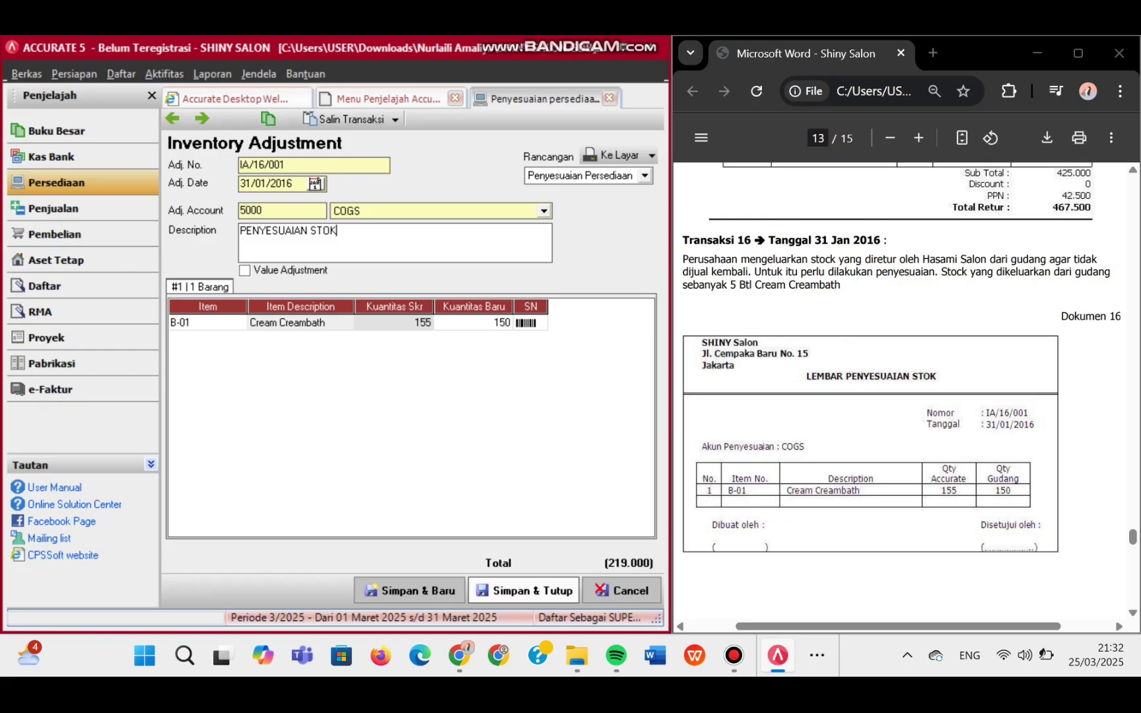
{"action": "left_click", "coordinate": [523, 590]}
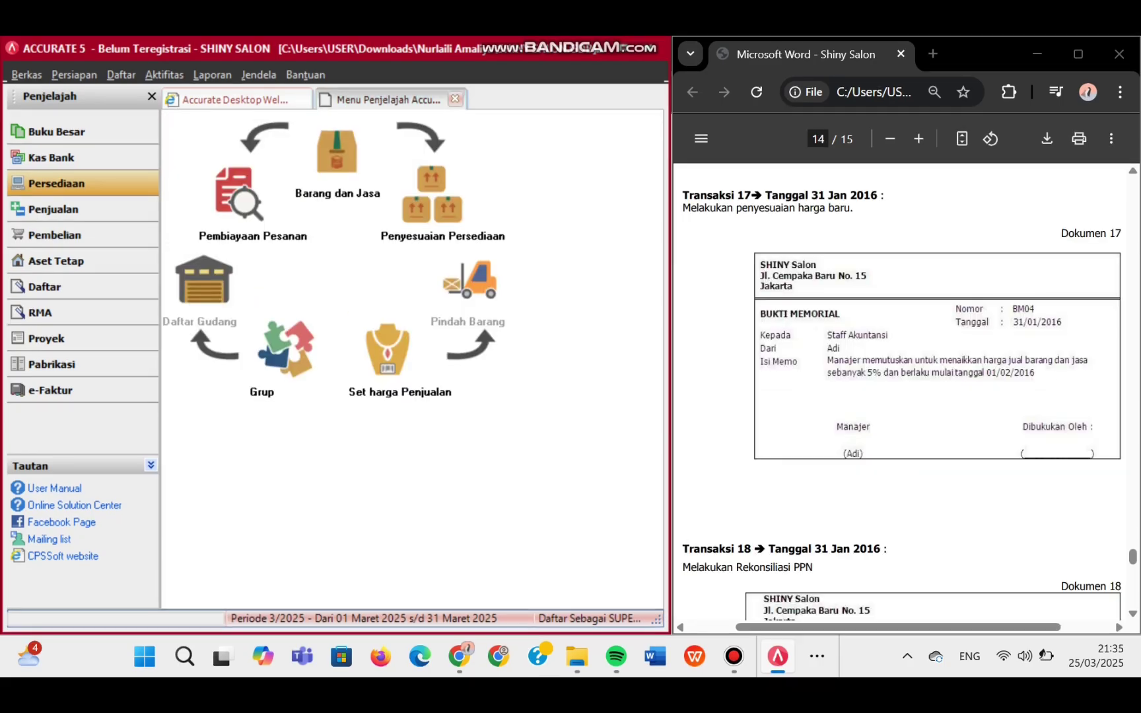
- Start a selling-price adjustment numbered BM04, effective 01/02/2016
{"action": "left_click", "coordinate": [387, 349]}
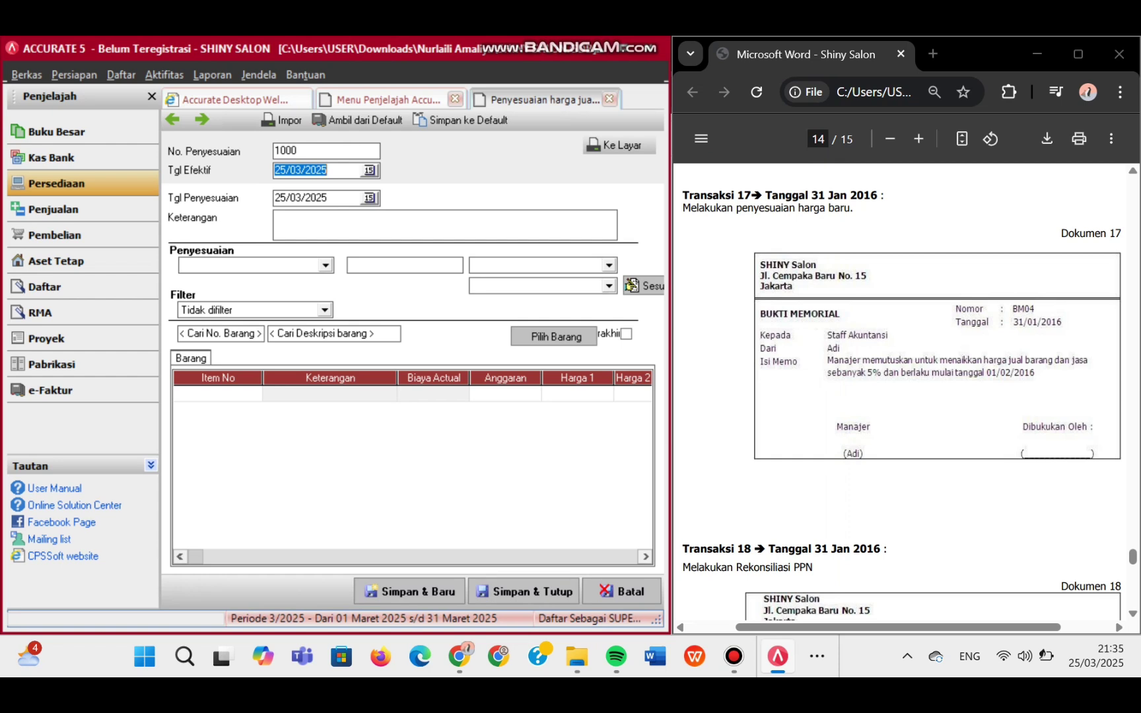
{"action": "type", "text": "01/02/1"}
{"action": "type", "text": "016"}
{"action": "double_click", "coordinate": [296, 150]}
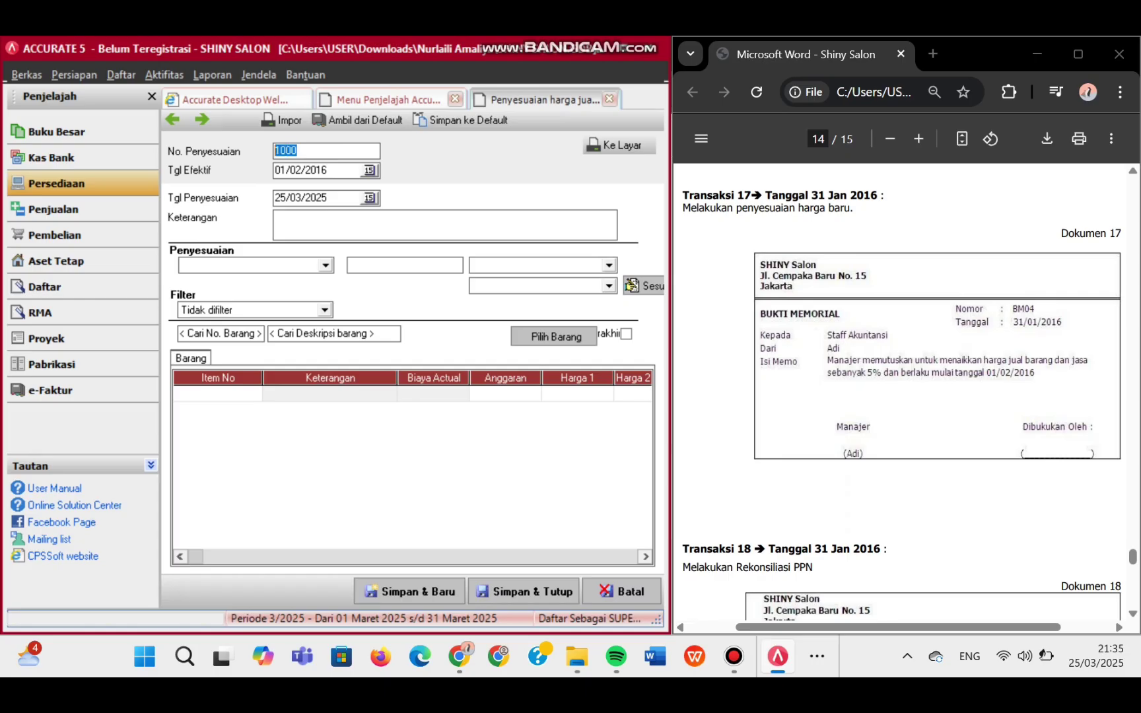
{"action": "type", "text": "BM04"}
- Date it 31/01/2016 and describe it as 'MENAIKKAN HARGA BARANG SEBESAR 5%'
{"action": "double_click", "coordinate": [324, 199]}
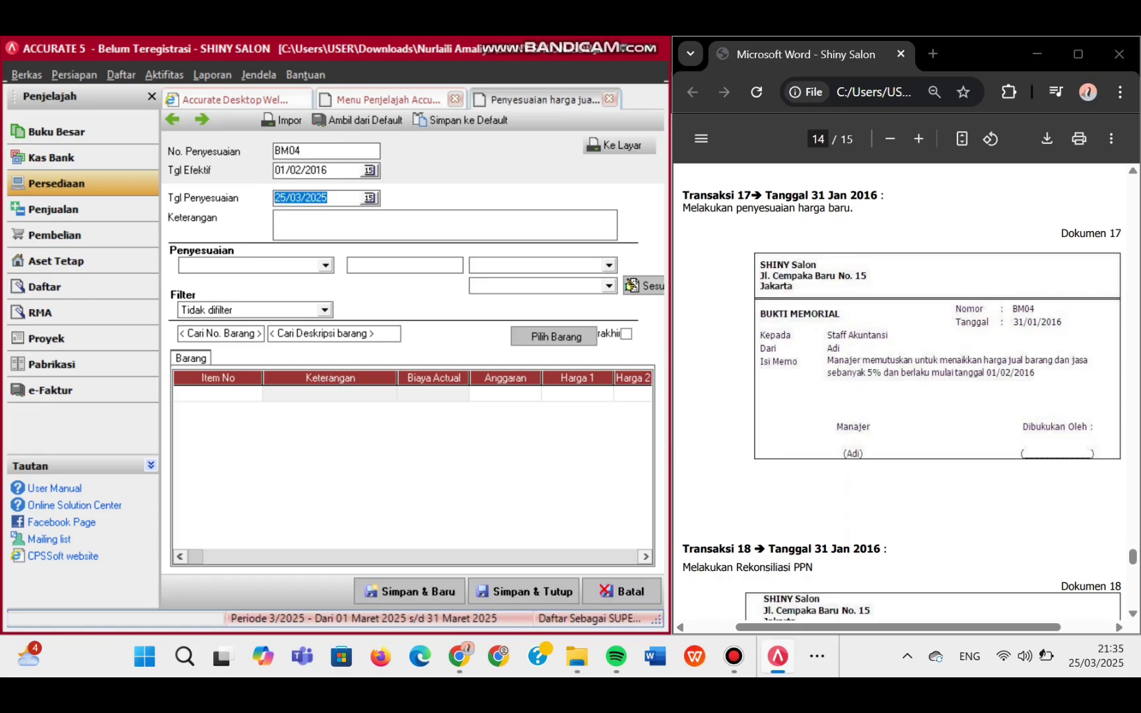
{"action": "type", "text": "310"}
{"action": "type", "text": "1202"}
{"action": "type", "text": "16"}
{"action": "key", "text": "Tab"}
{"action": "type", "text": "ME"}
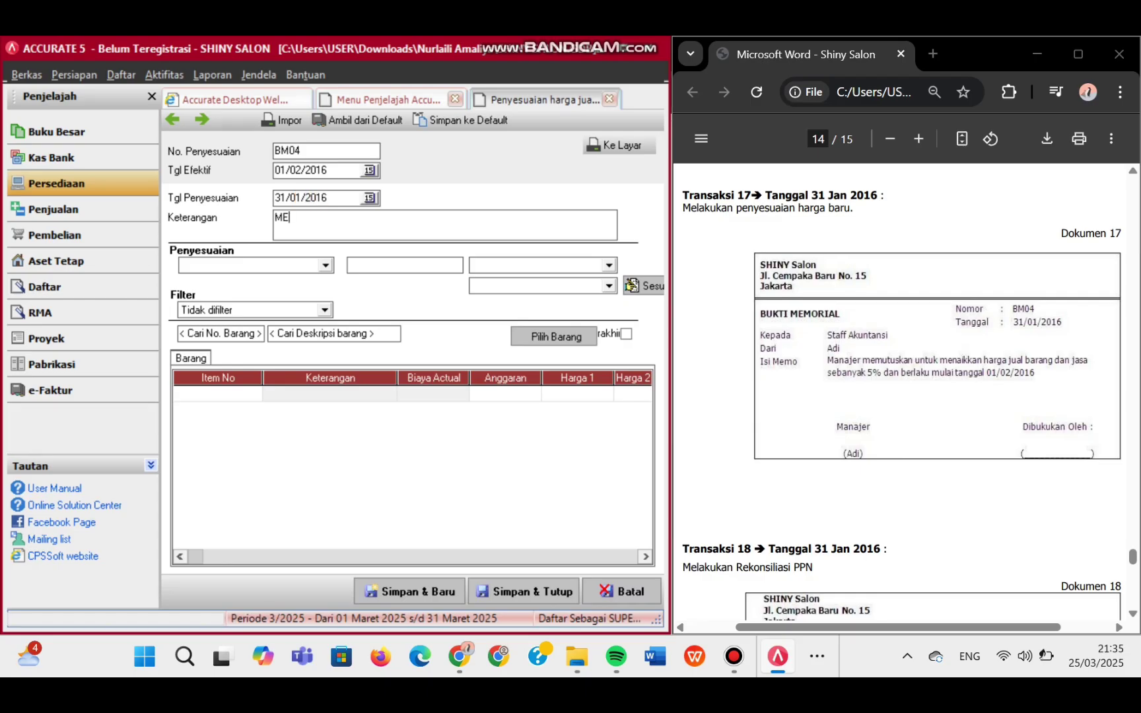
{"action": "type", "text": "NAIKKAN HARGA BARANG"}
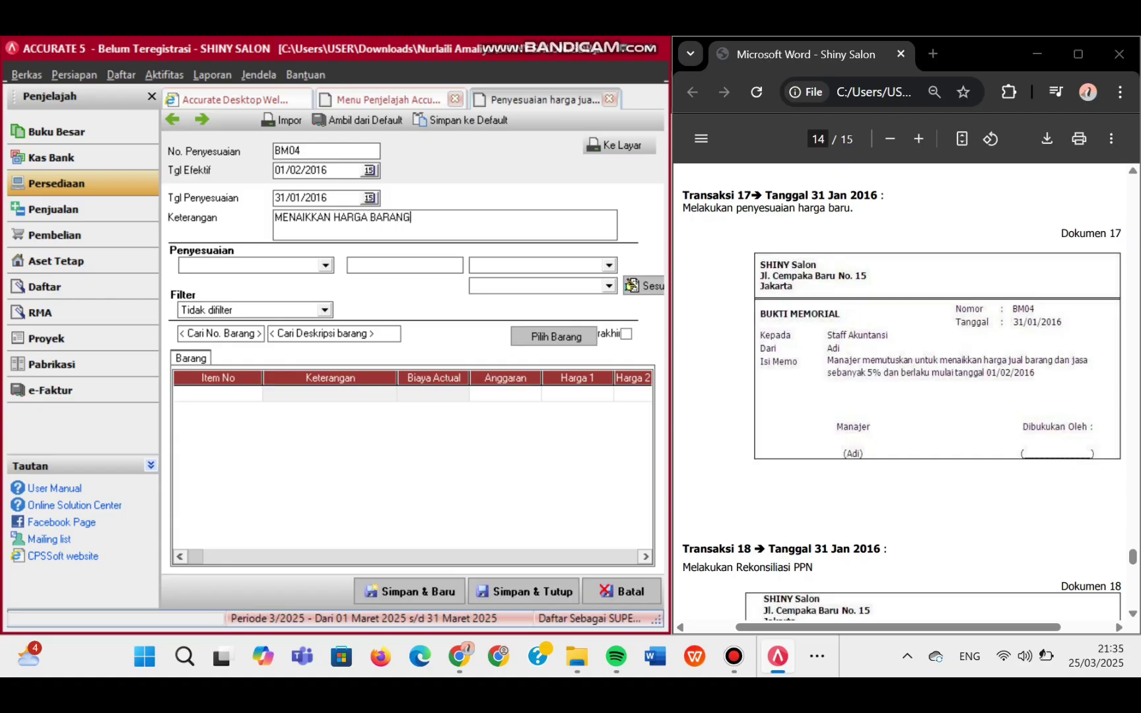
{"action": "type", "text": " SEBESAR 5%"}
- Adjust Harga Baru 2 by 5 using the Persentase method
{"action": "left_click", "coordinate": [325, 265]}
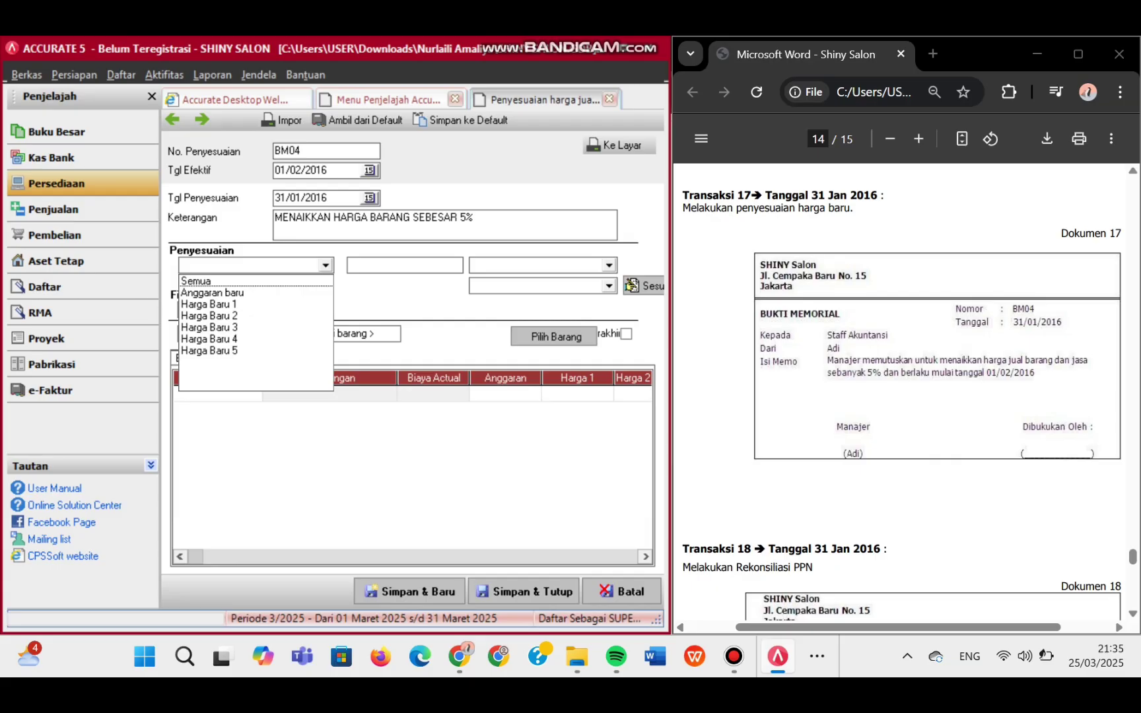
{"action": "left_click", "coordinate": [209, 315]}
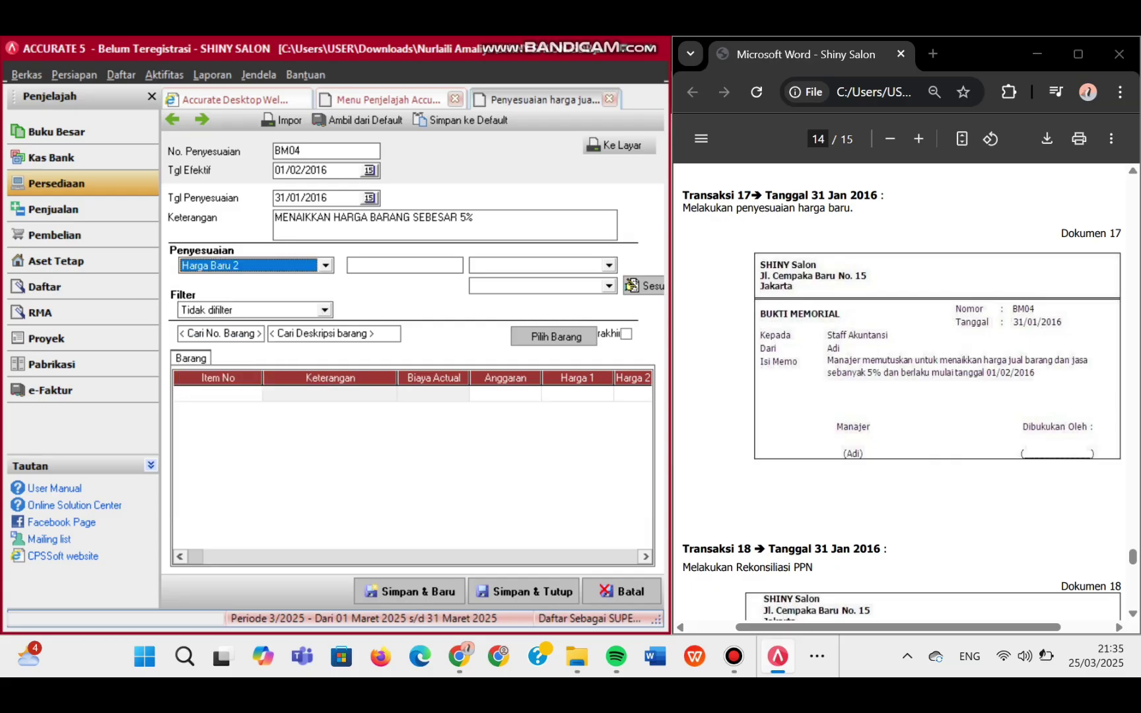
{"action": "left_click", "coordinate": [404, 265]}
{"action": "type", "text": "5"}
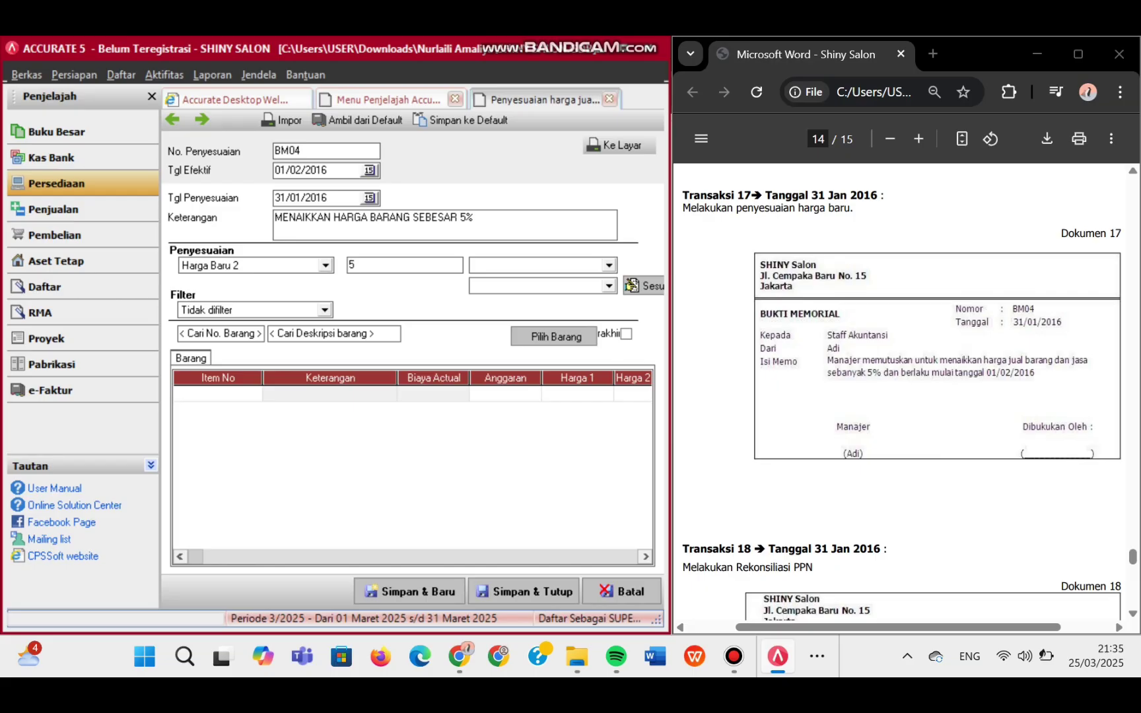
{"action": "left_click", "coordinate": [608, 264]}
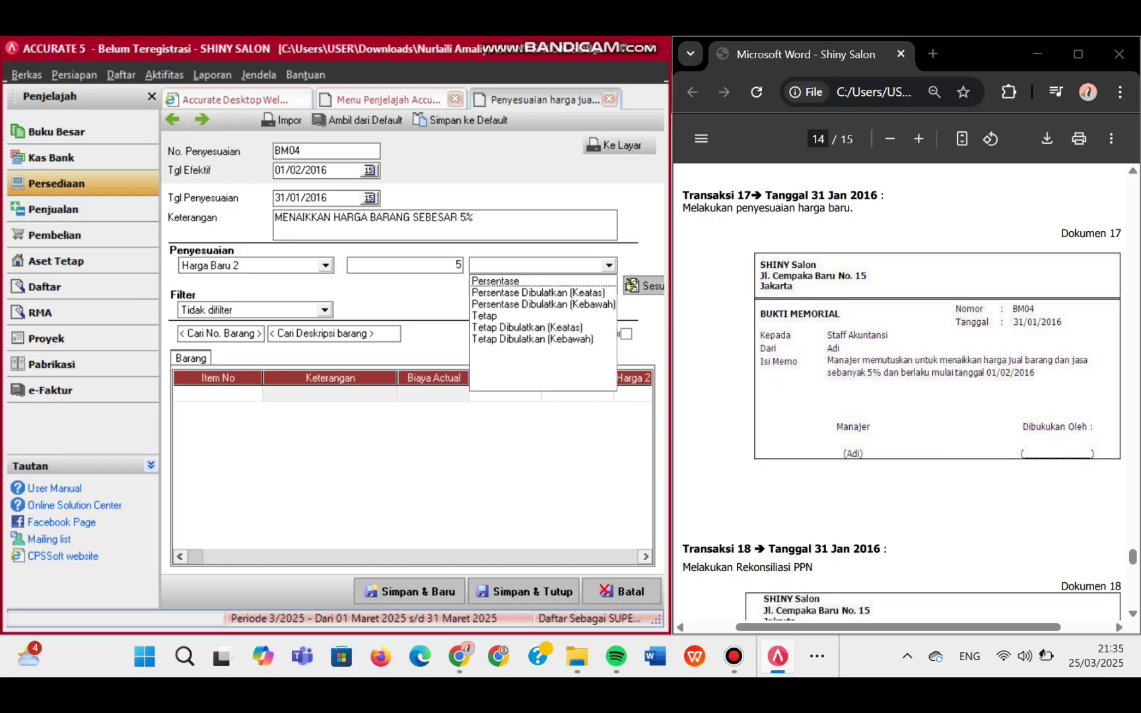
{"action": "key", "text": "Down"}
{"action": "key", "text": "Return"}
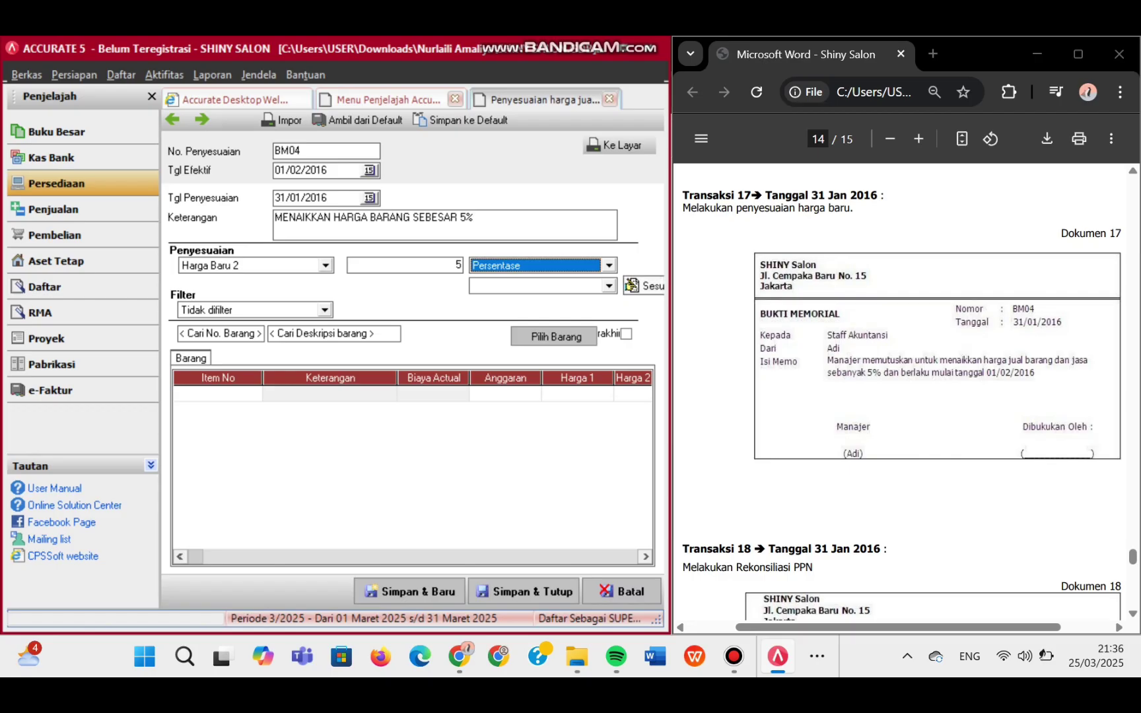
- Base the increase on Harga Baru 1 and bring up the item list
{"action": "key", "text": "Tab"}
{"action": "key", "text": "alt+Down"}
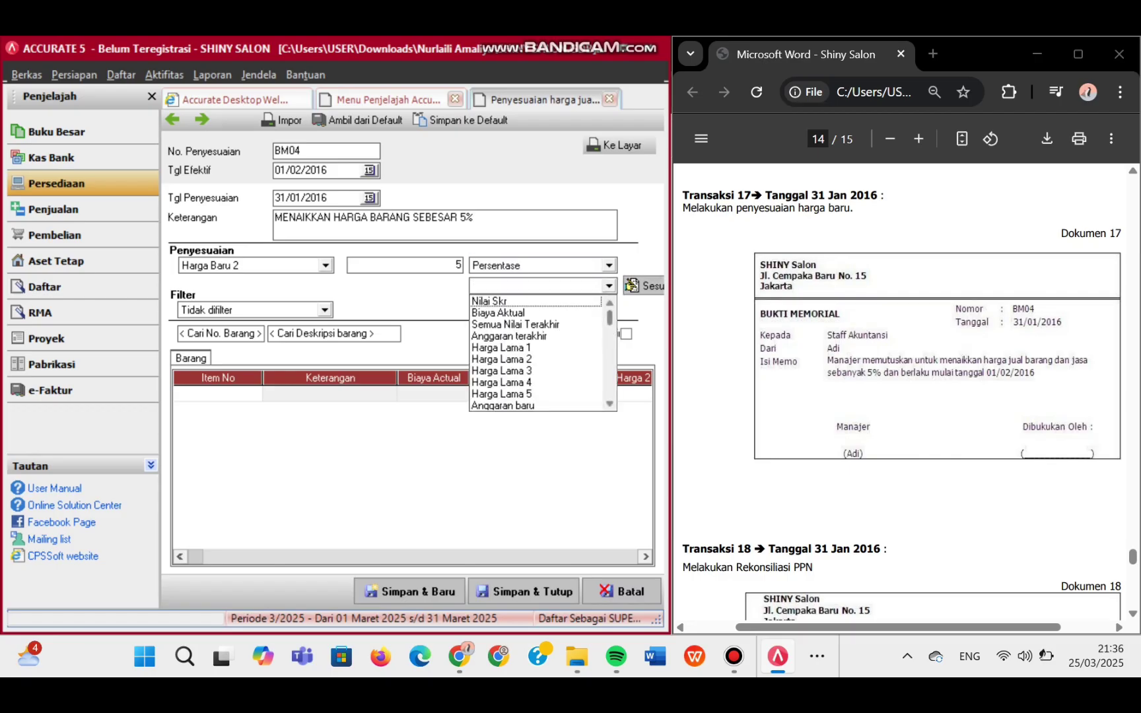
{"action": "left_click_drag", "start_coordinate": [609, 318], "coordinate": [610, 388]}
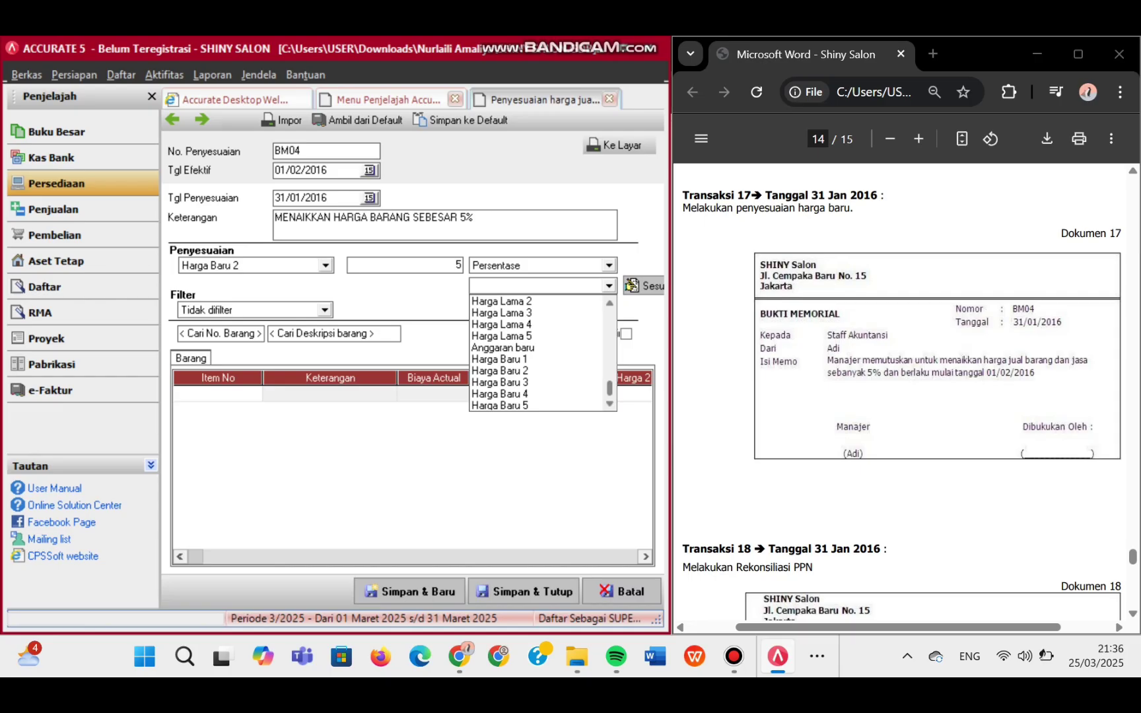
{"action": "left_click", "coordinate": [502, 359]}
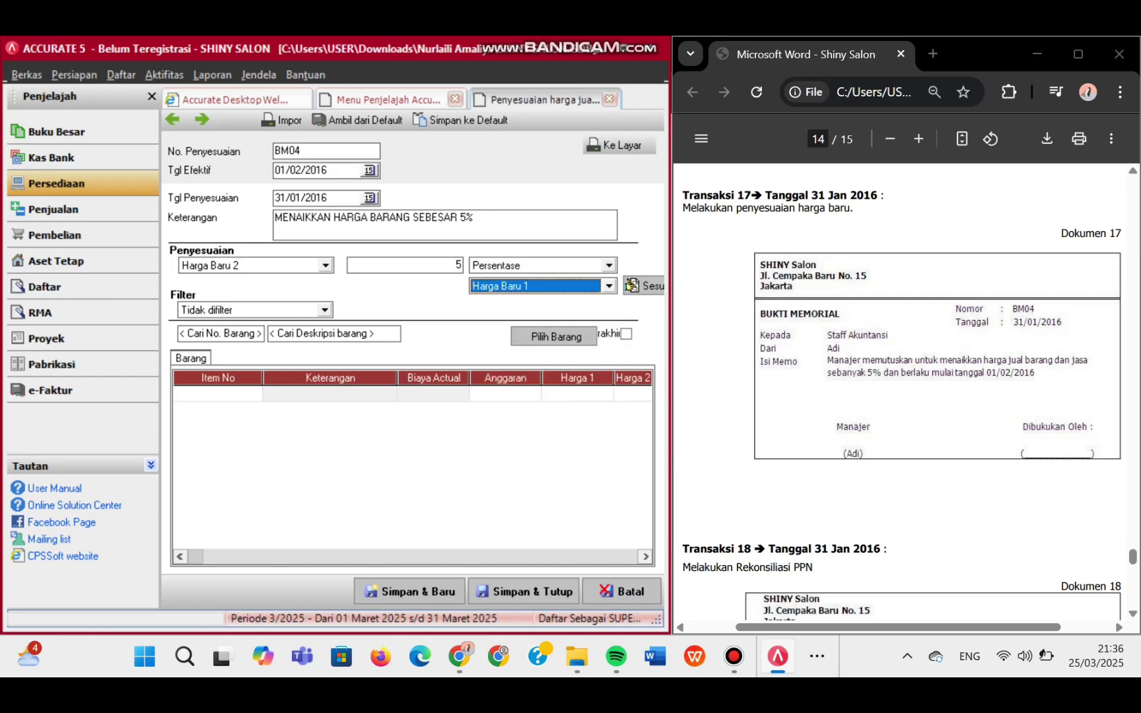
{"action": "left_click", "coordinate": [556, 337]}
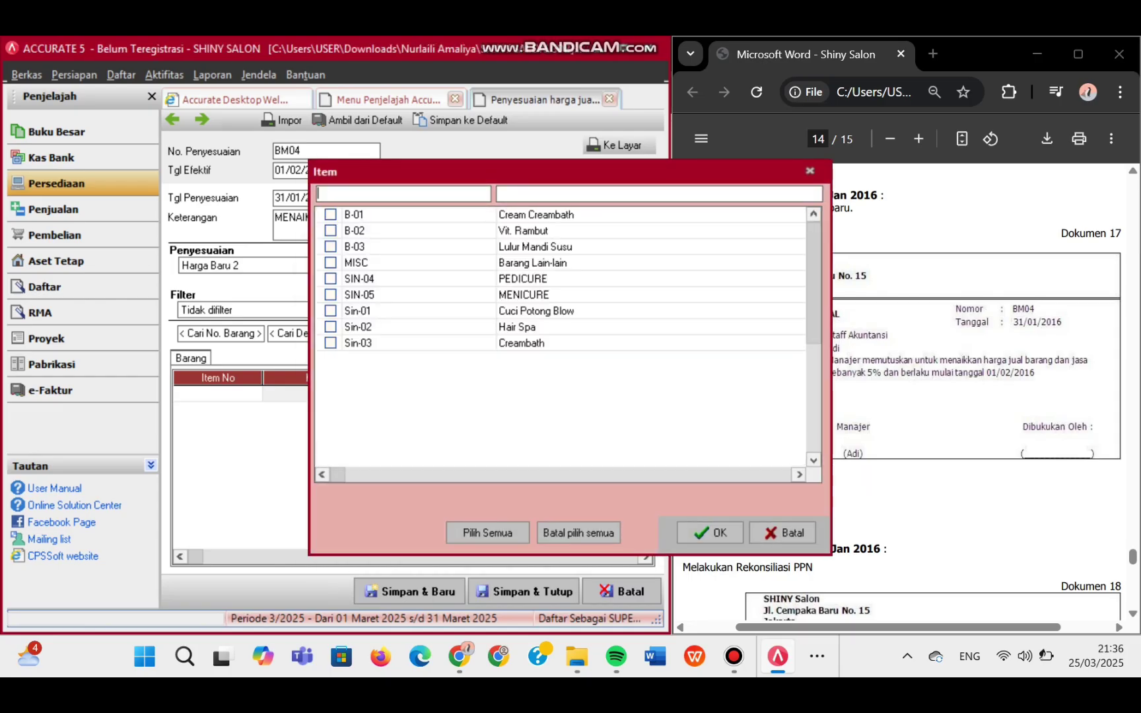
- Add B-01, B-02, B-03, SIN-04, SIN-05 and Sin-01 to Sin-03, skipping MISC
{"action": "left_click", "coordinate": [331, 214]}
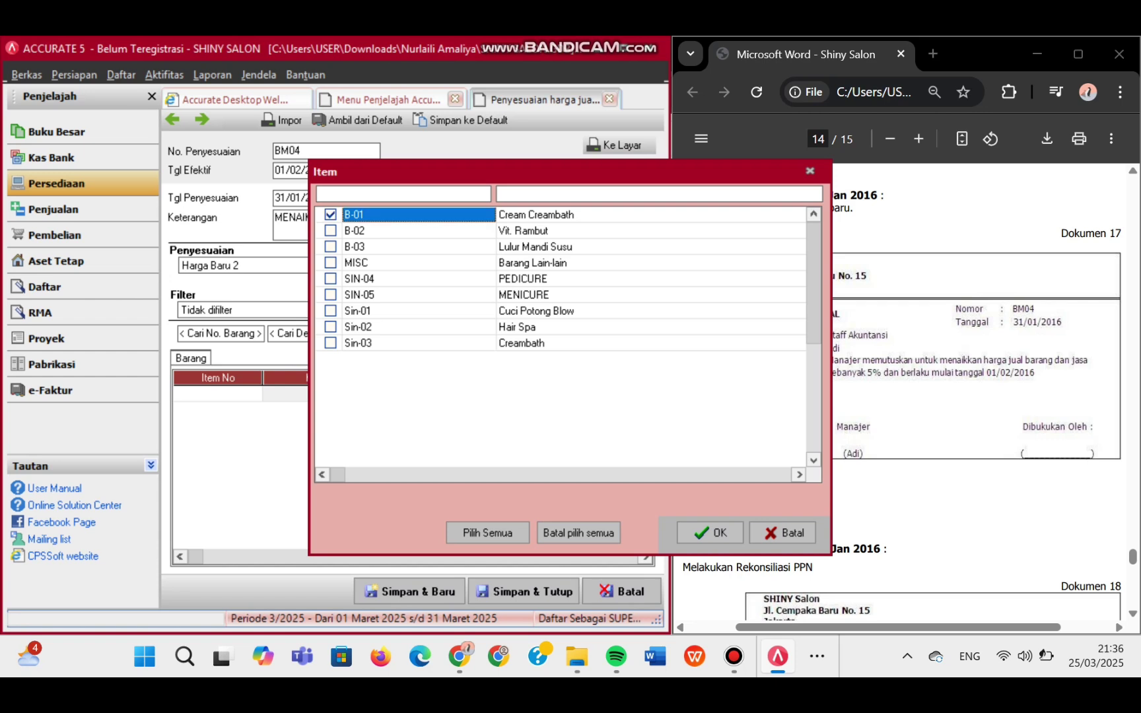
{"action": "left_click", "coordinate": [330, 230]}
{"action": "left_click", "coordinate": [330, 246]}
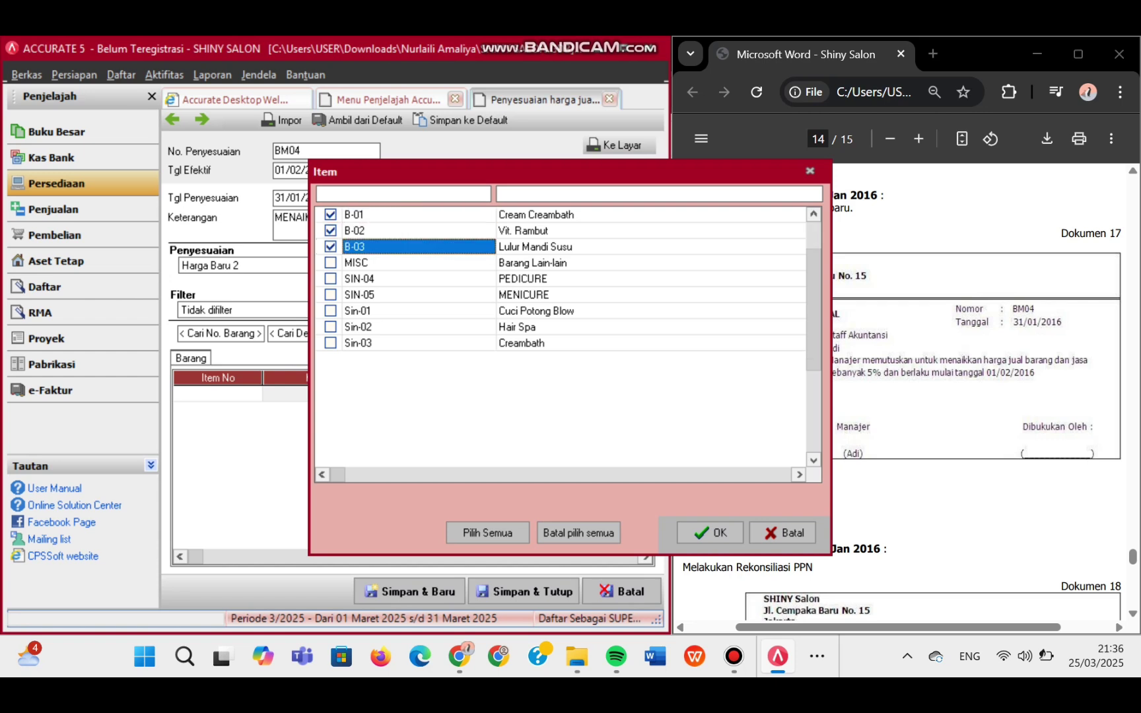
{"action": "left_click", "coordinate": [330, 278]}
{"action": "left_click", "coordinate": [330, 294]}
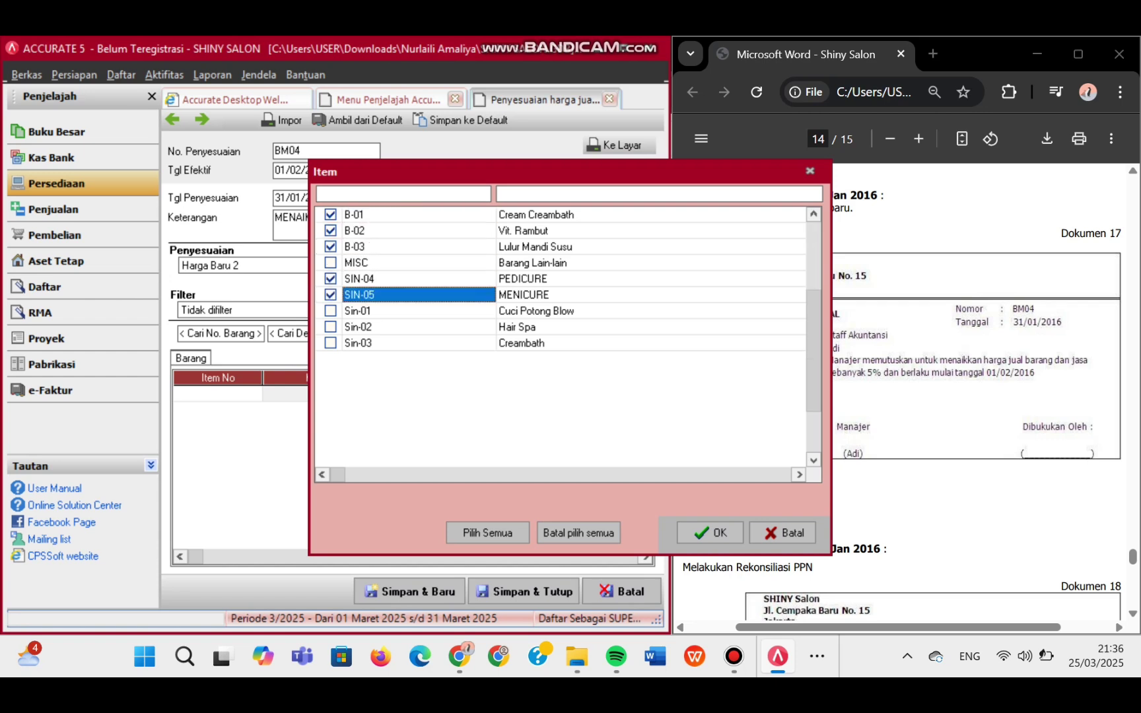
{"action": "left_click", "coordinate": [331, 310]}
{"action": "left_click", "coordinate": [330, 326]}
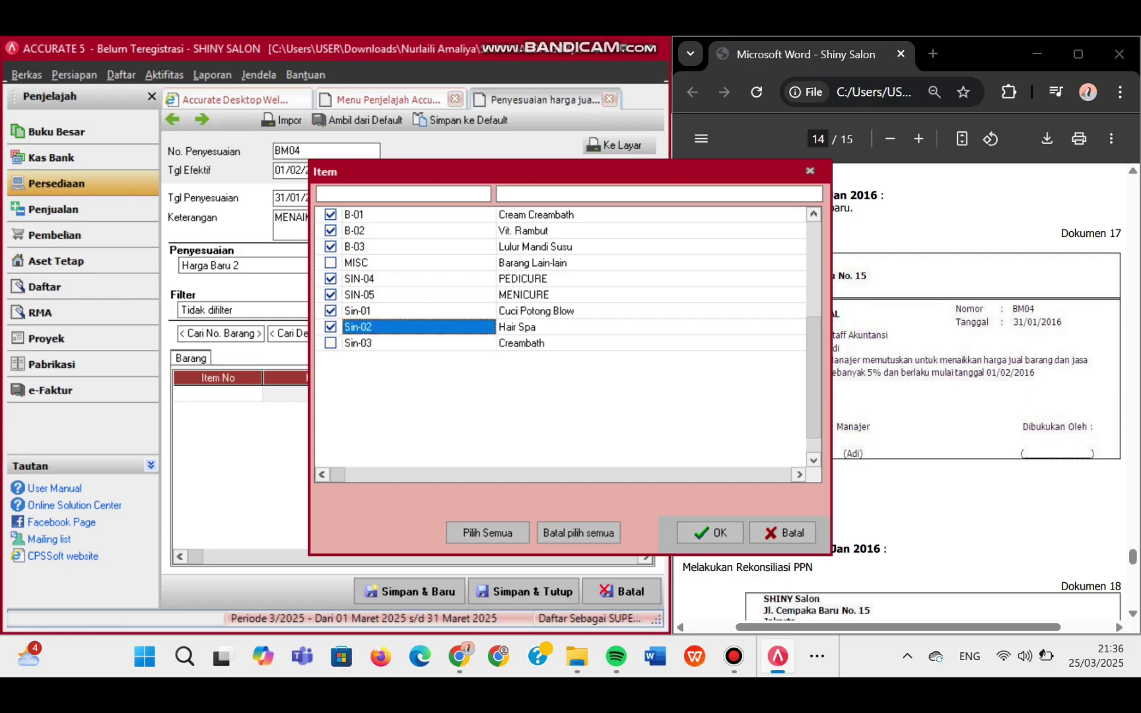
{"action": "left_click", "coordinate": [330, 342]}
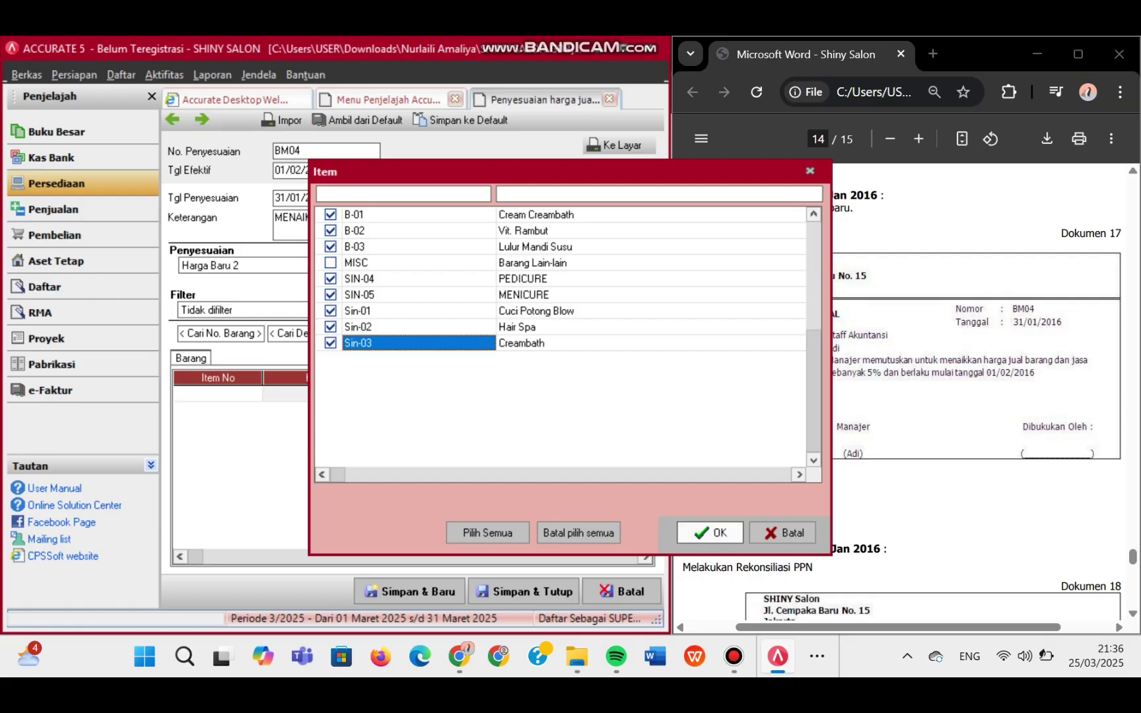
{"action": "left_click", "coordinate": [709, 532]}
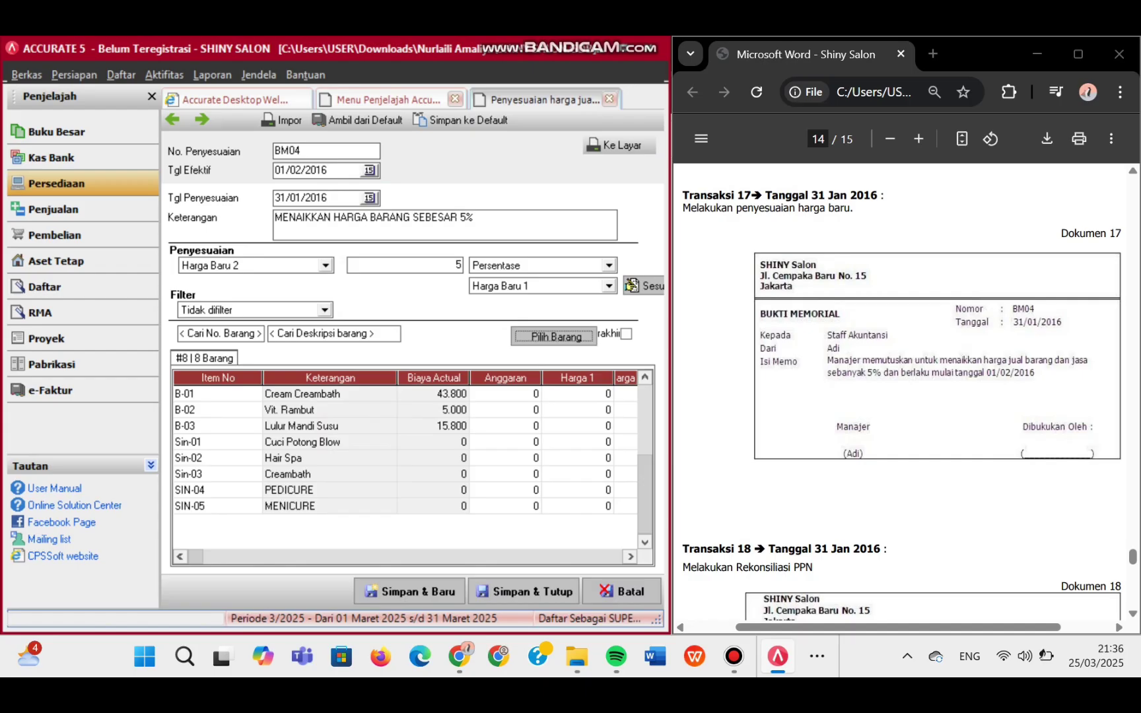
- Fill current prices, calculate the 5% increases, make them default prices, and save BM04
{"action": "left_click", "coordinate": [357, 120]}
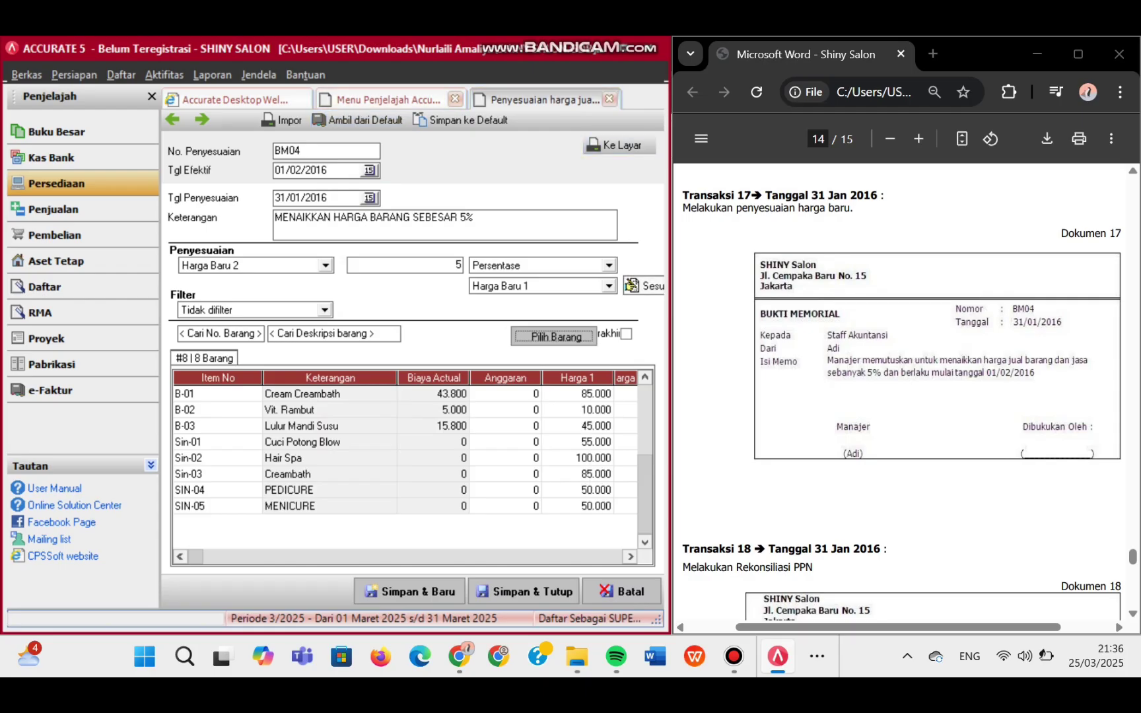
{"action": "left_click", "coordinate": [632, 286]}
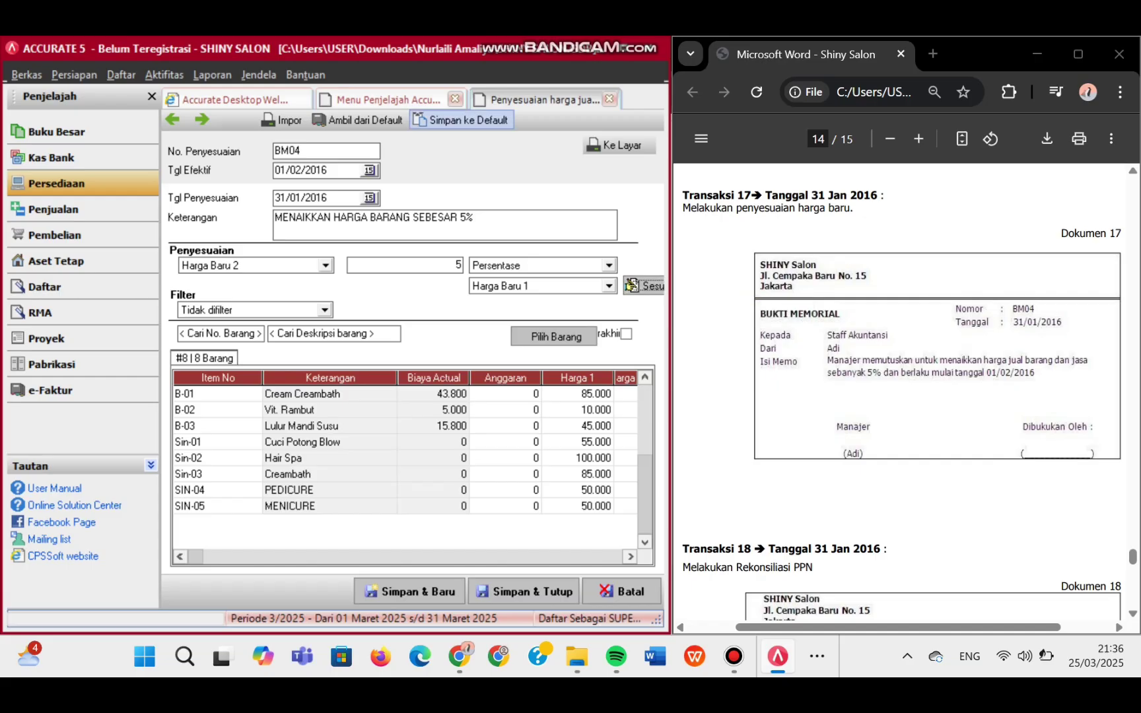
{"action": "left_click", "coordinate": [462, 121]}
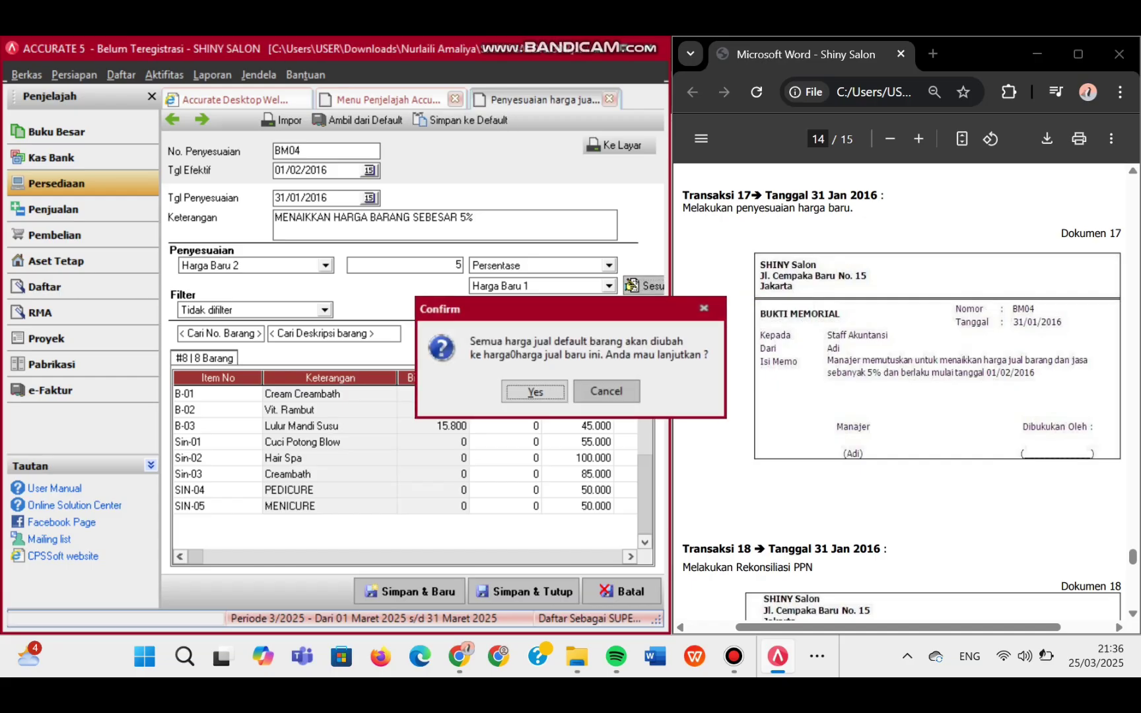
{"action": "key", "text": "Return"}
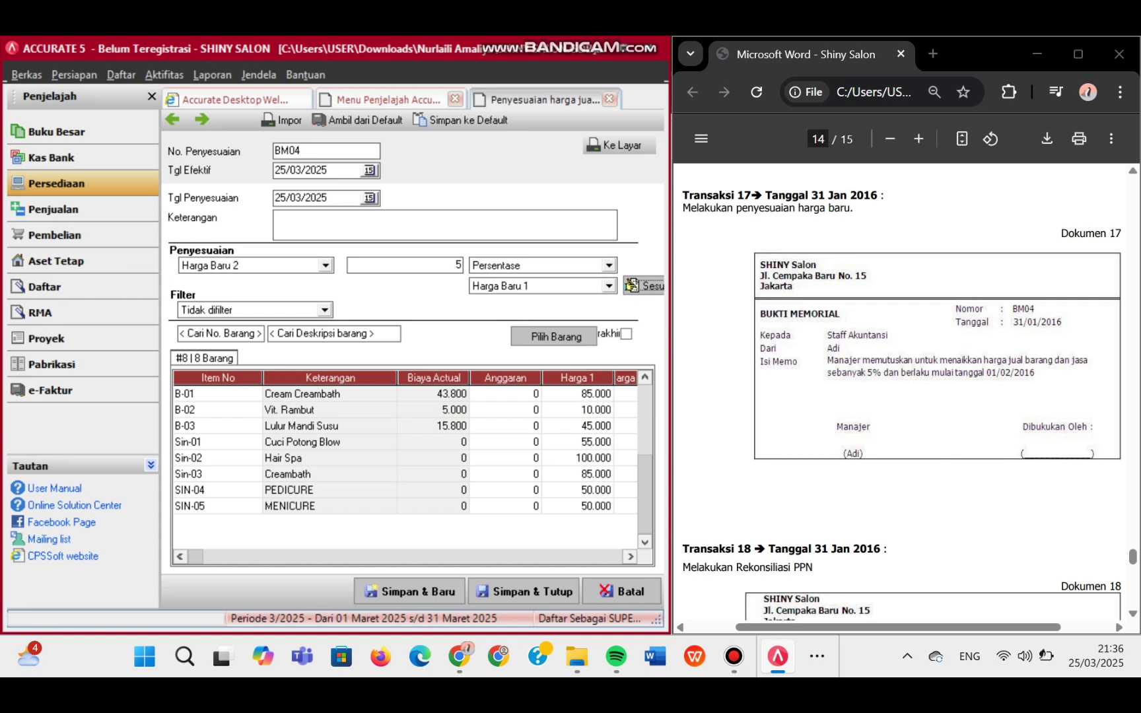
{"action": "left_click", "coordinate": [524, 591]}
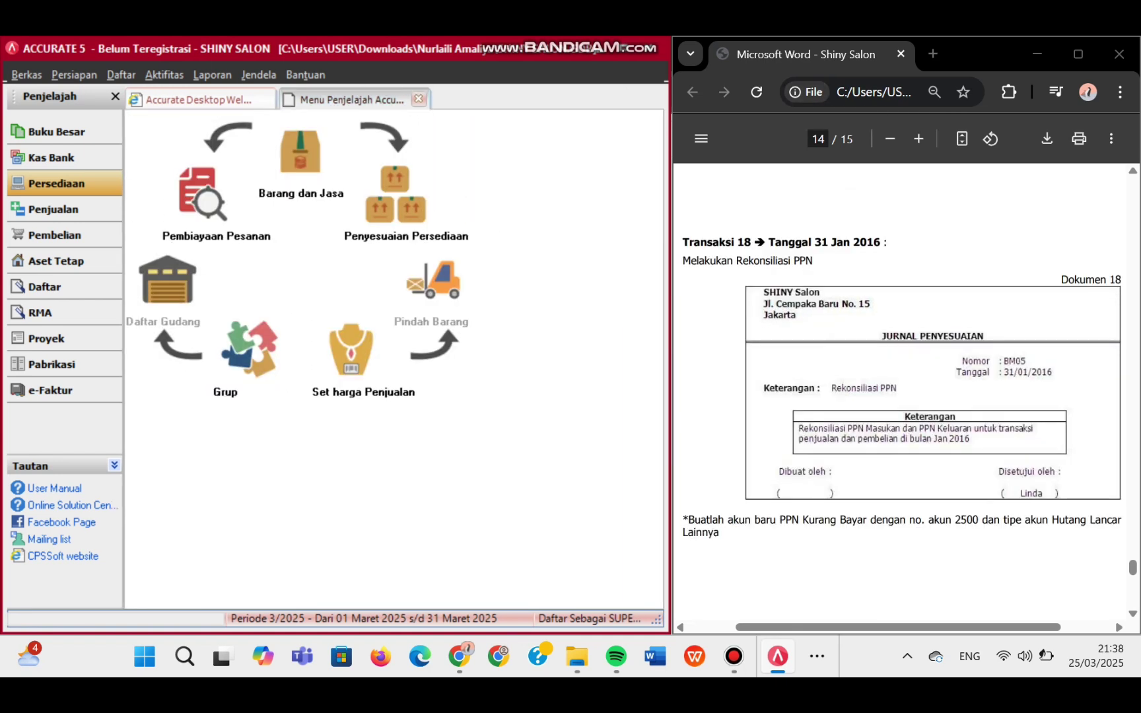
- Run Laporan Pajak (Indonesia) > Rekonsiliasi PPN Lebih/Kurang Bayar for 01/01/2016 to 31/01/2016
{"action": "left_click", "coordinate": [212, 75]}
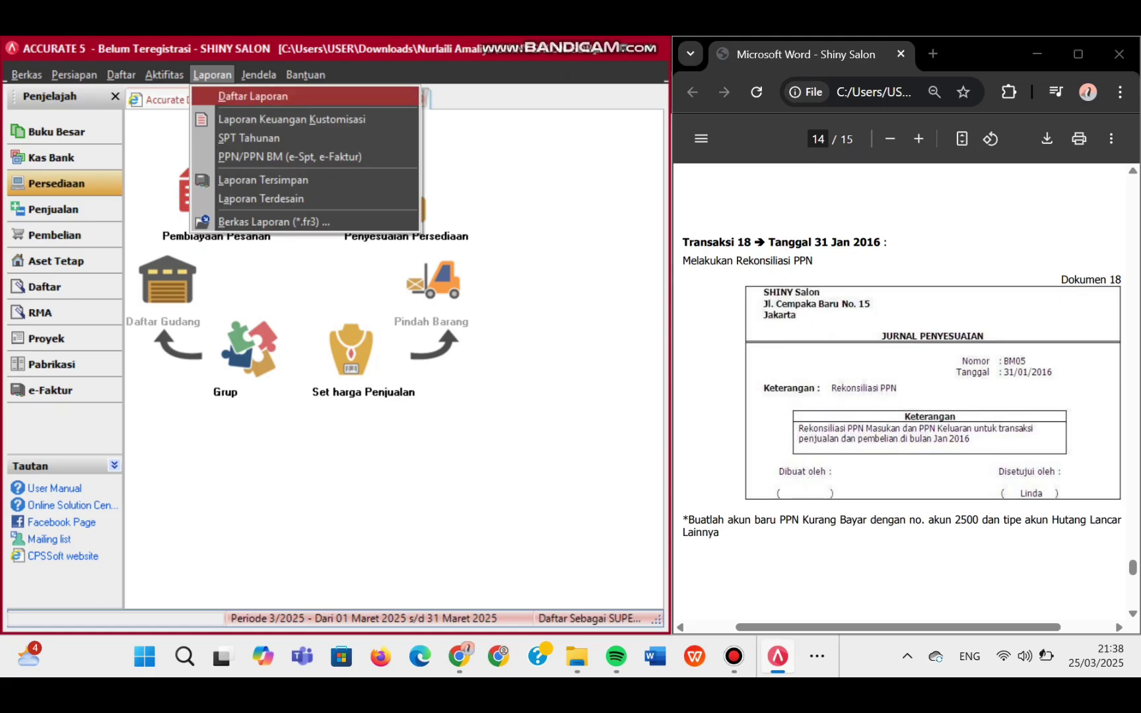
{"action": "left_click", "coordinate": [252, 96]}
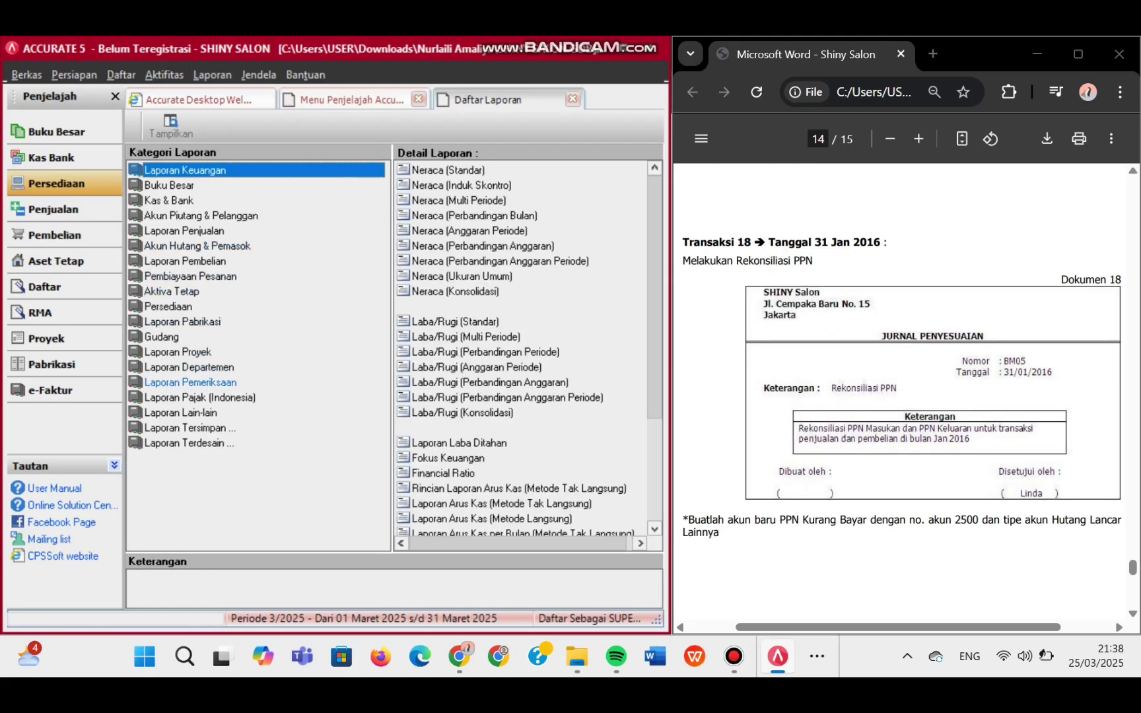
{"action": "left_click", "coordinate": [199, 398]}
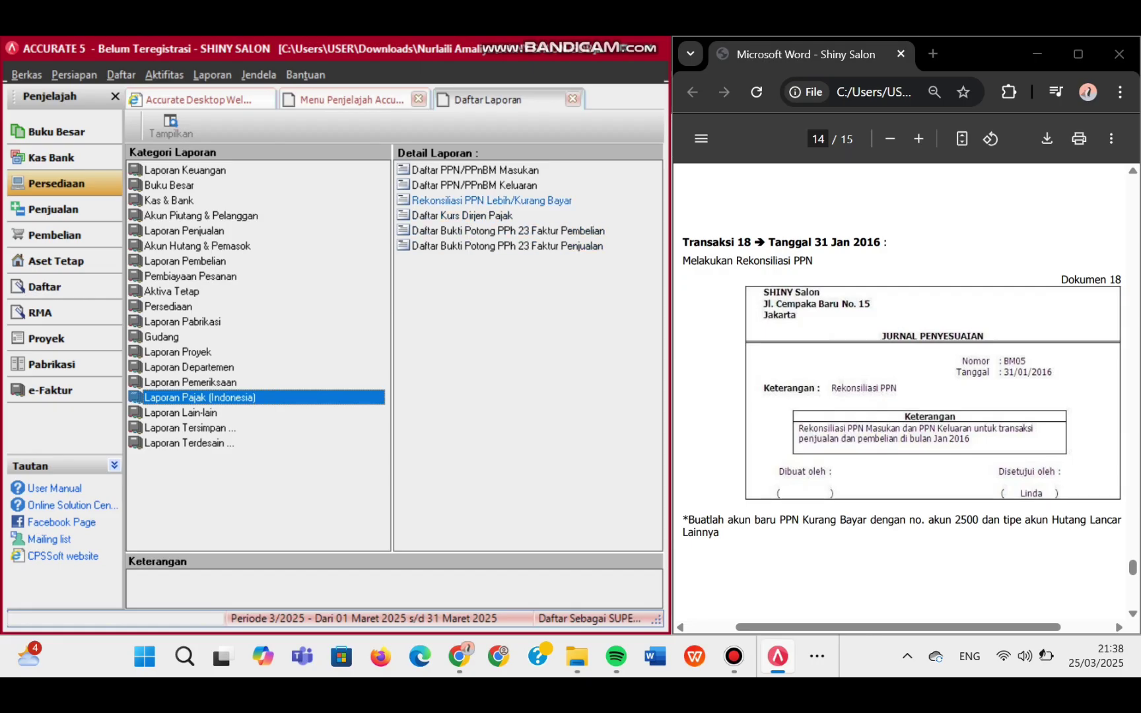
{"action": "left_click", "coordinate": [491, 200]}
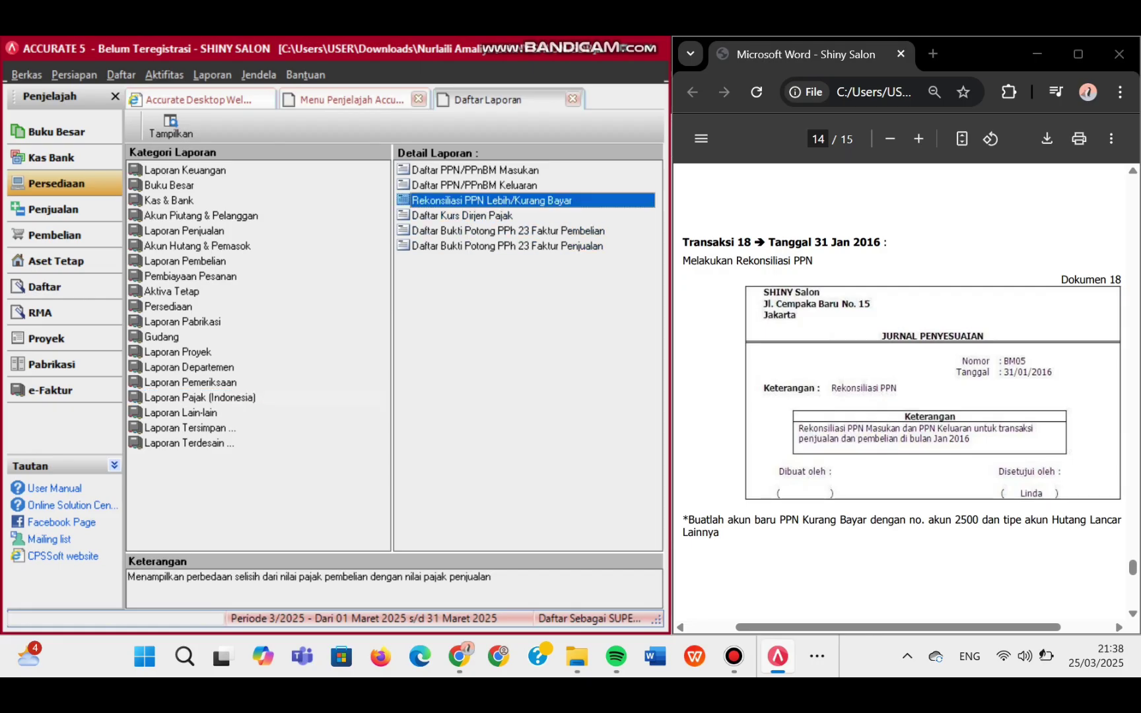
{"action": "double_click", "coordinate": [492, 200]}
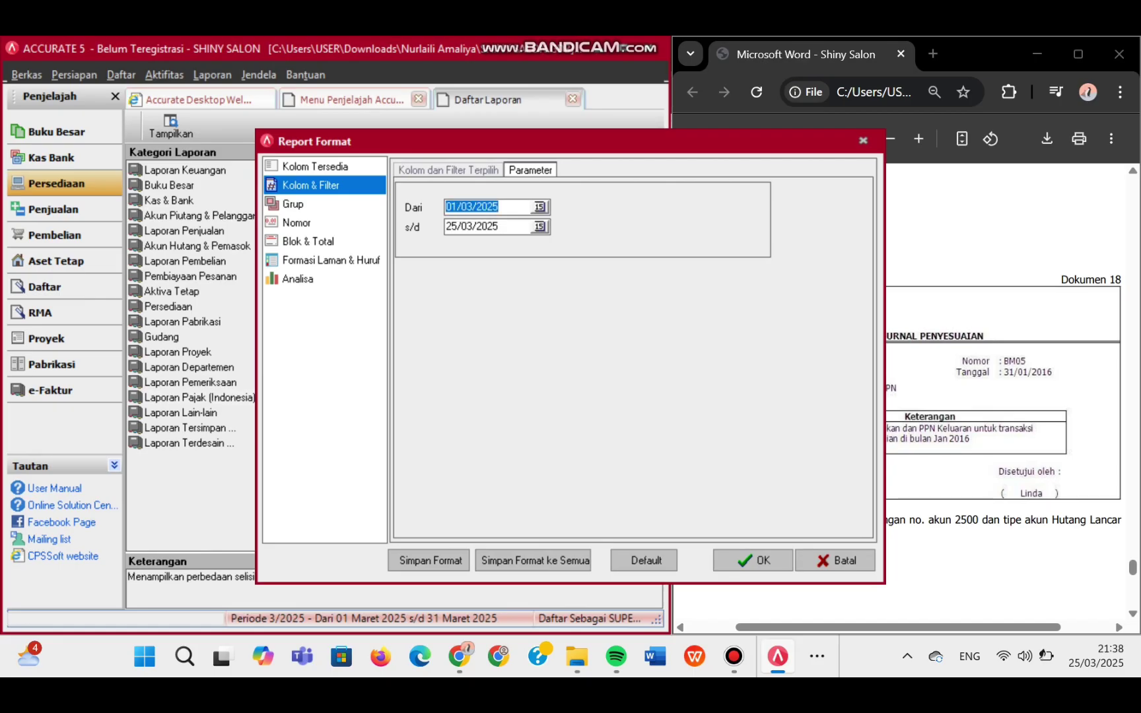
{"action": "type", "text": "01/01/2016"}
{"action": "key", "text": "Tab"}
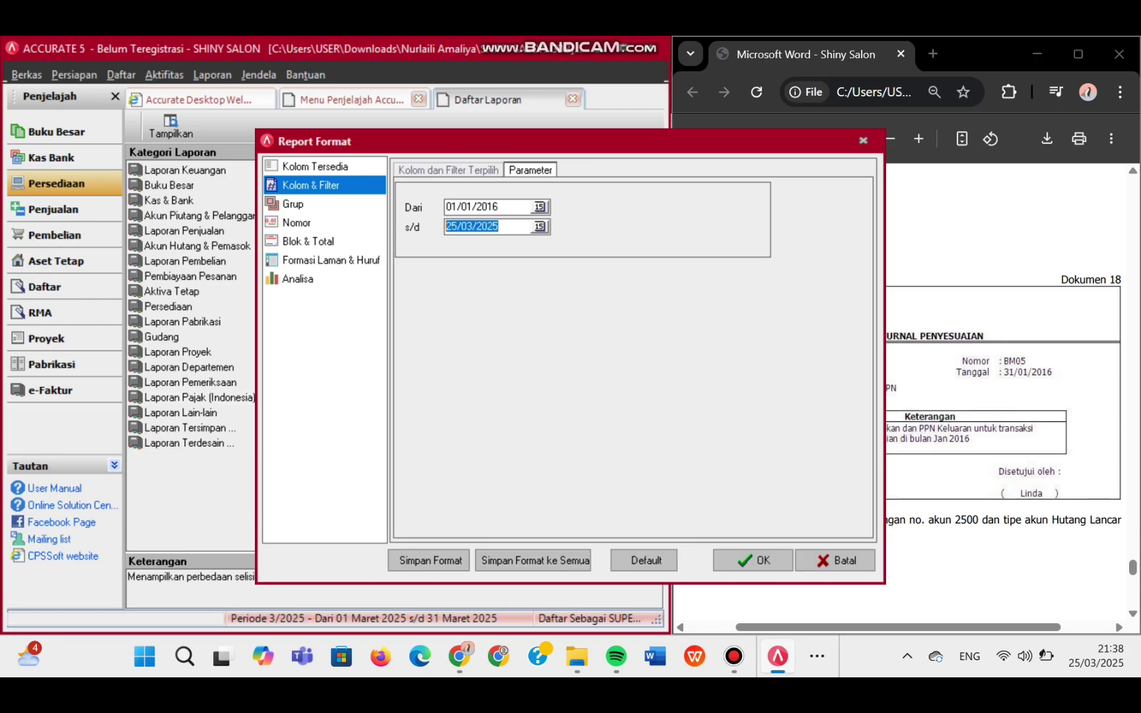
{"action": "type", "text": "31/01/2016"}
{"action": "key", "text": "Return"}
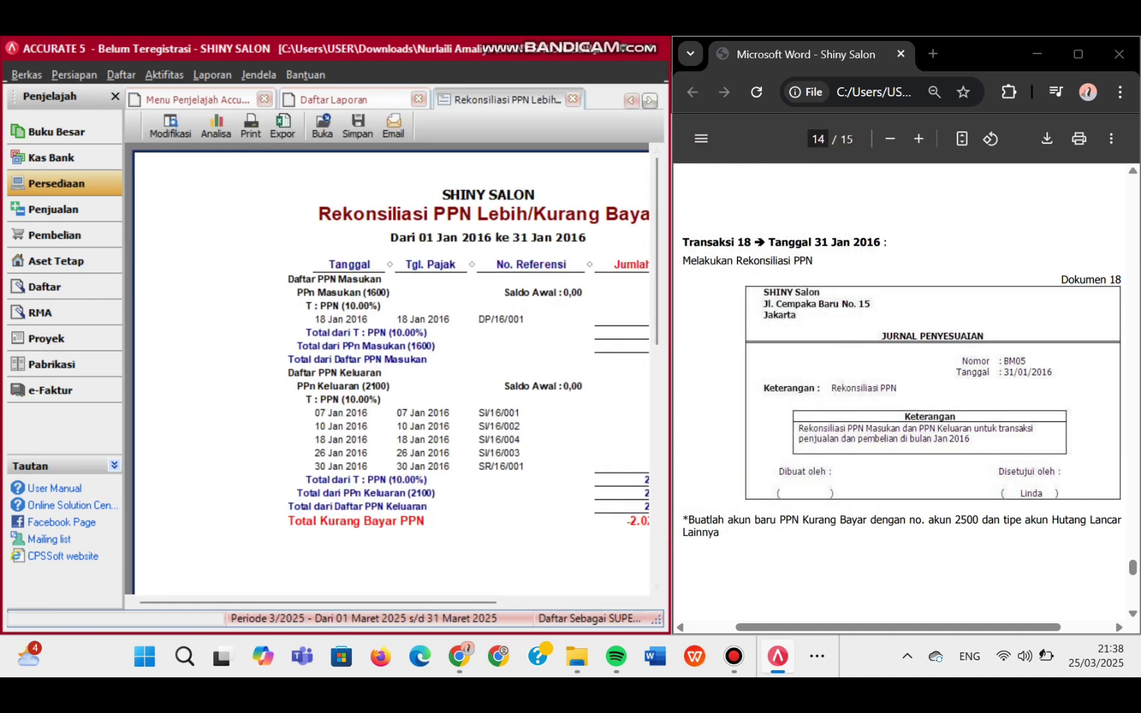
- Widen the ACCURATE window beside the PDF and switch to the Buku Besar section
{"action": "left_click_drag", "start_coordinate": [673, 330], "coordinate": [809, 331]}
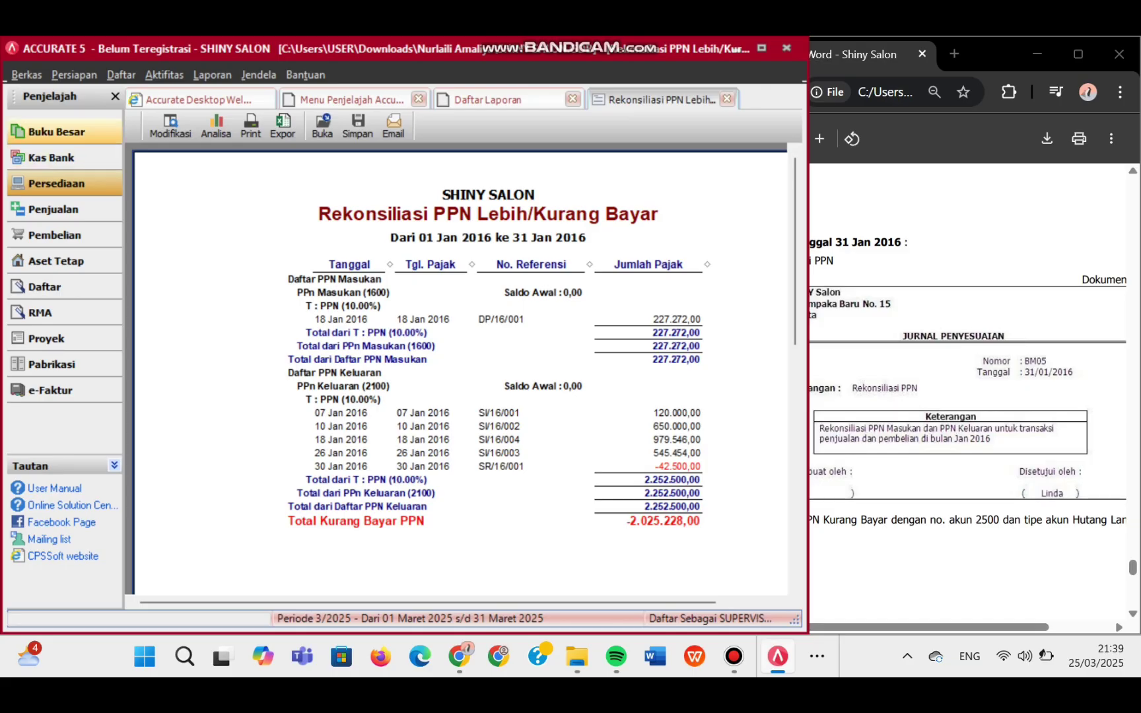
{"action": "left_click", "coordinate": [56, 132]}
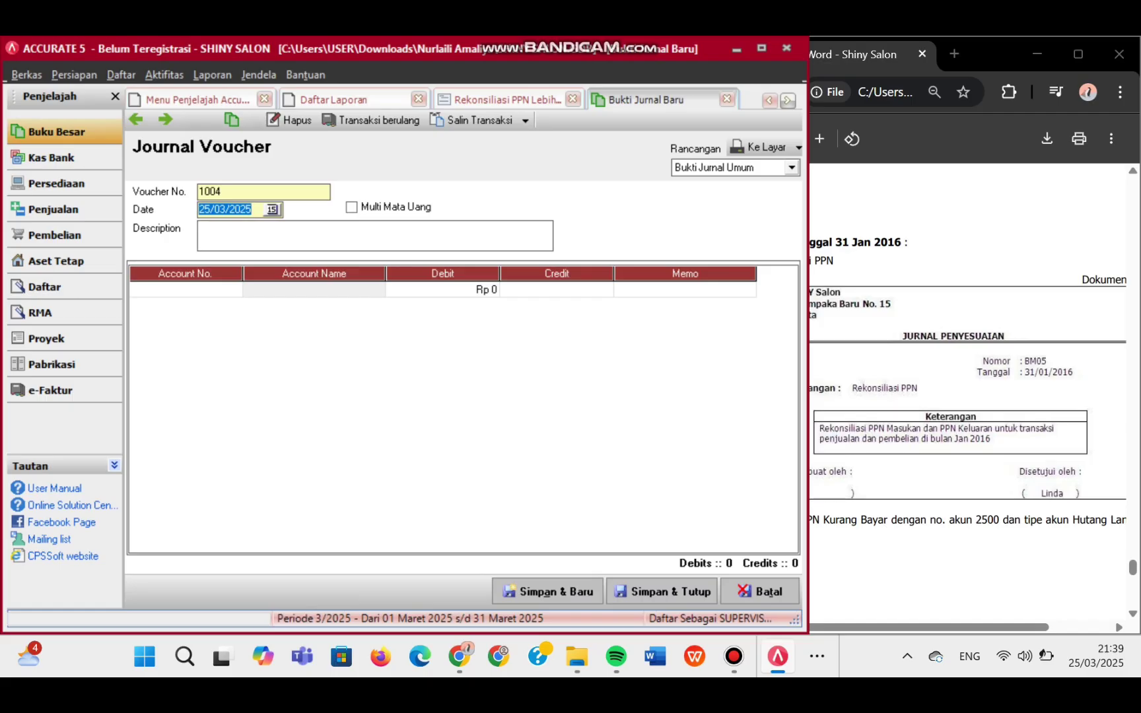
- Date the voucher 31/01/2016 and describe it as REKONSILIASI PPN
{"action": "type", "text": "31/01/2016"}
{"action": "left_click", "coordinate": [225, 191]}
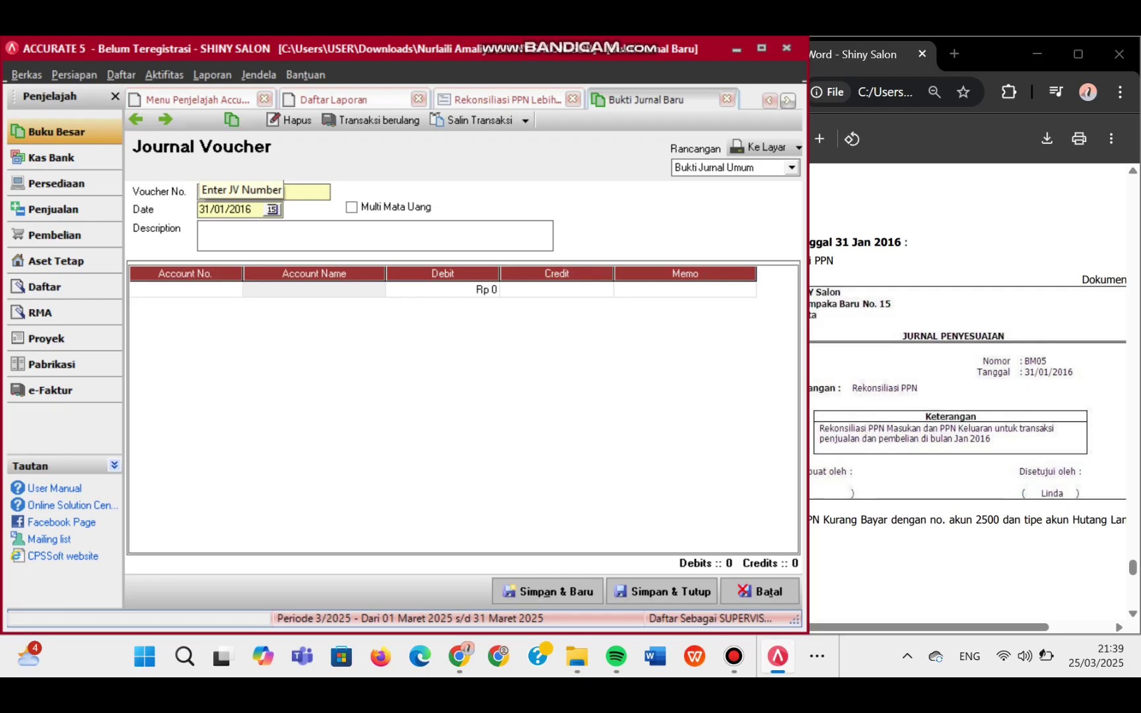
{"action": "left_click", "coordinate": [200, 228]}
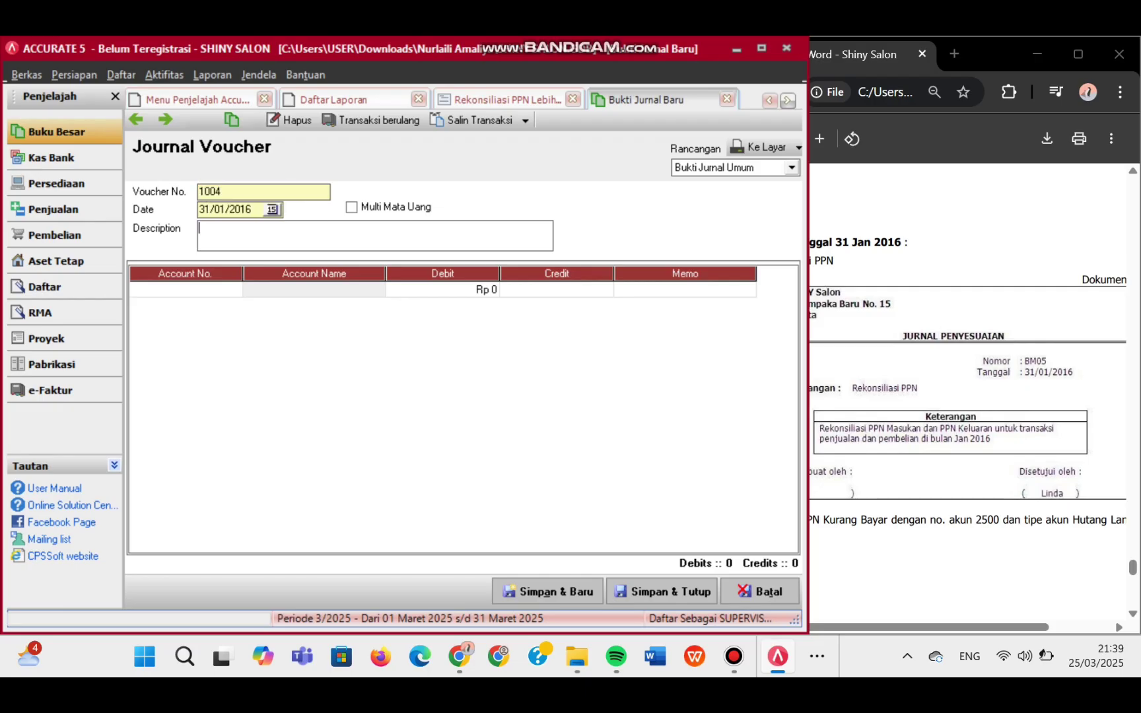
{"action": "type", "text": "REKONSILIASI PPN"}
{"action": "key", "text": "Tab"}
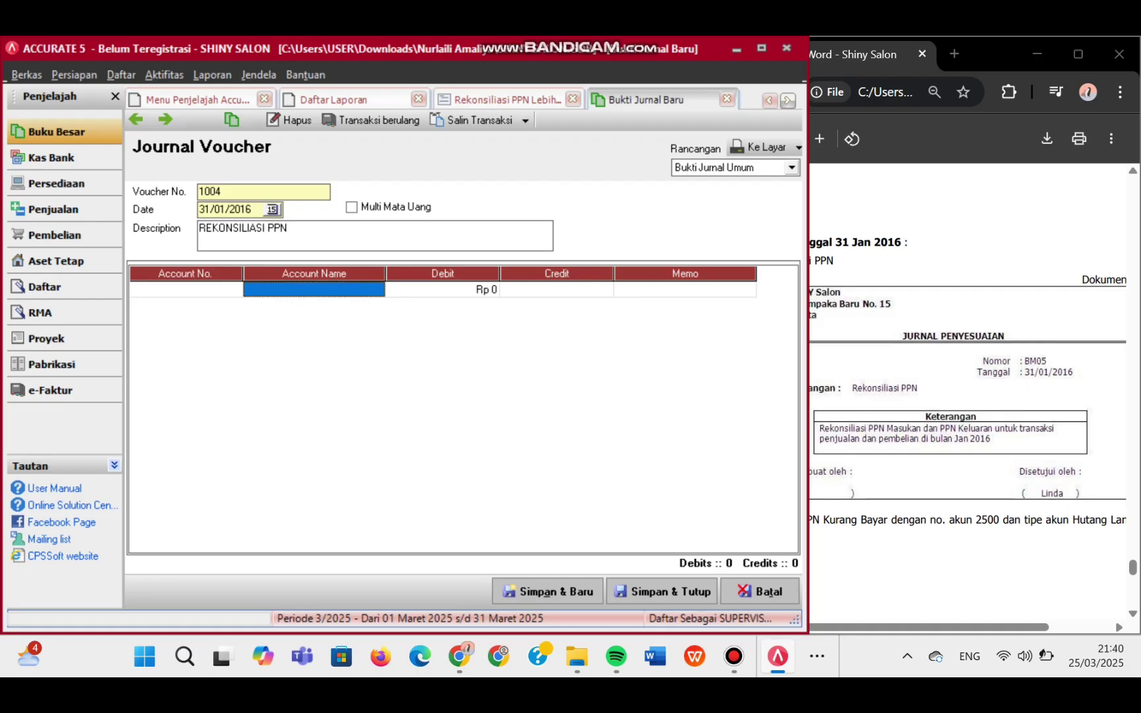
- Debit account 2100 PPn Keluaran by 2.252.500 on the first journal line
{"action": "double_click", "coordinate": [185, 290]}
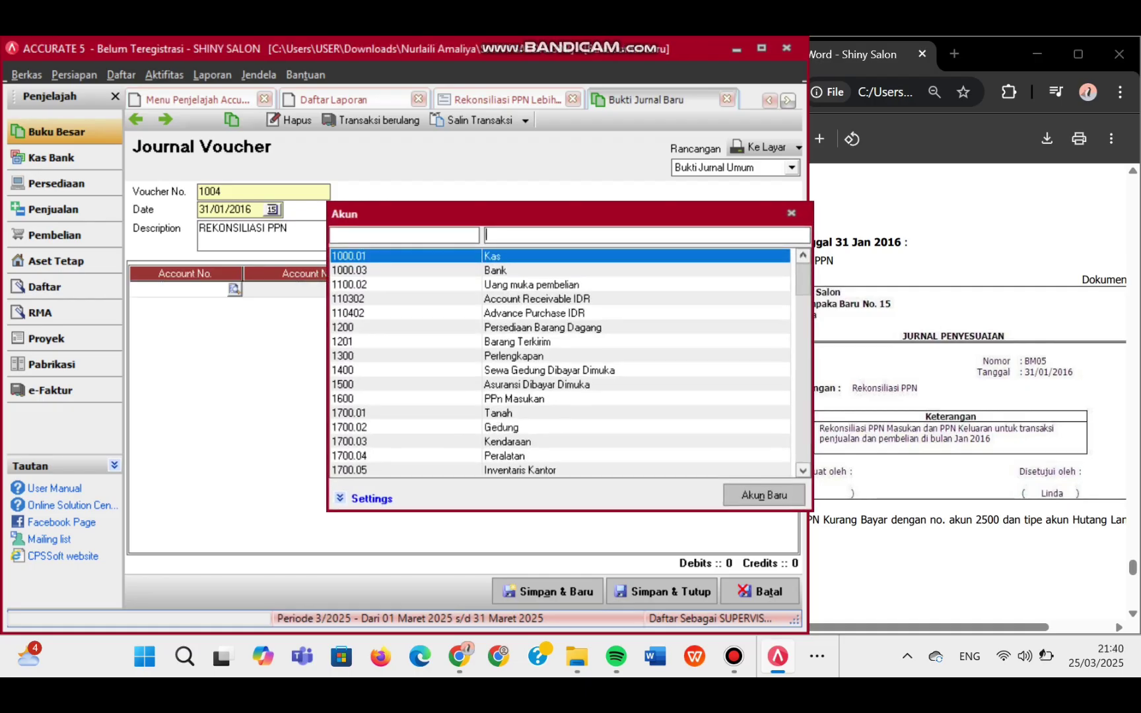
{"action": "type", "text": "PPN"}
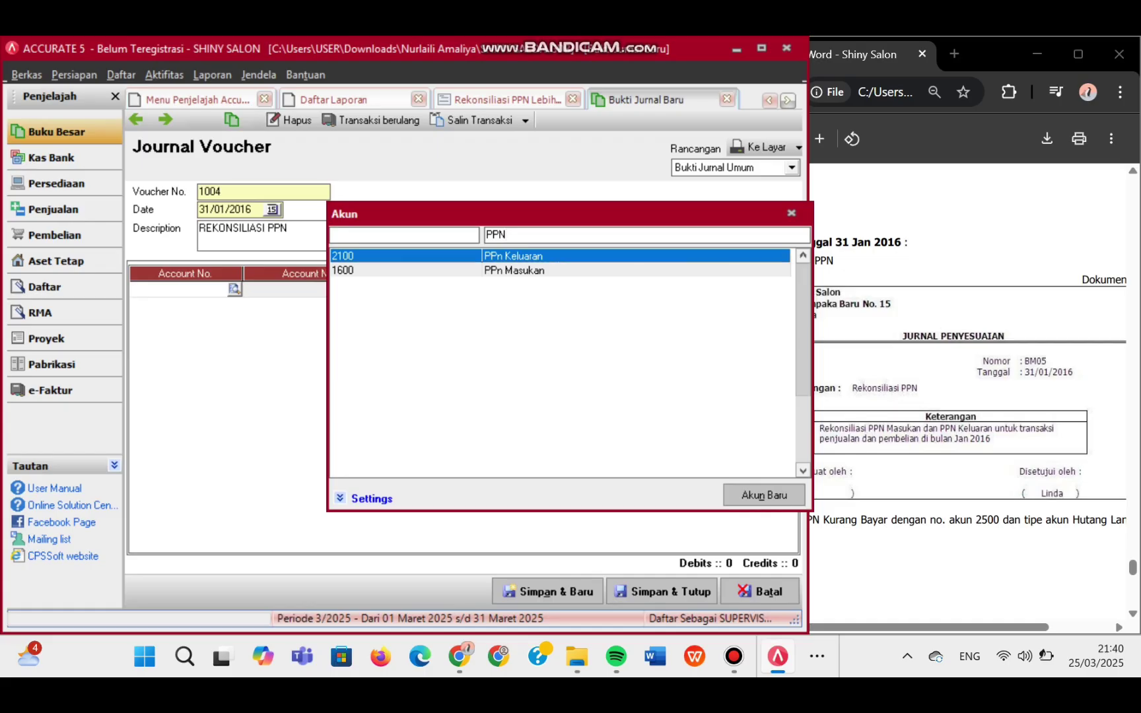
{"action": "key", "text": "Return"}
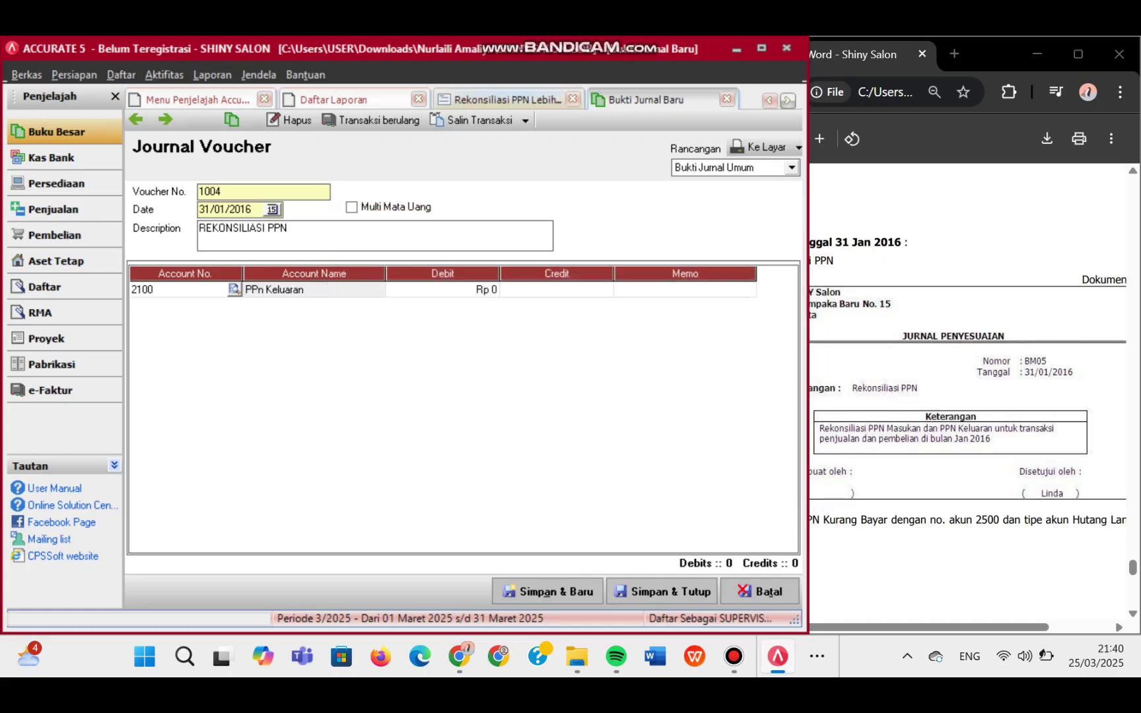
{"action": "left_click", "coordinate": [513, 100]}
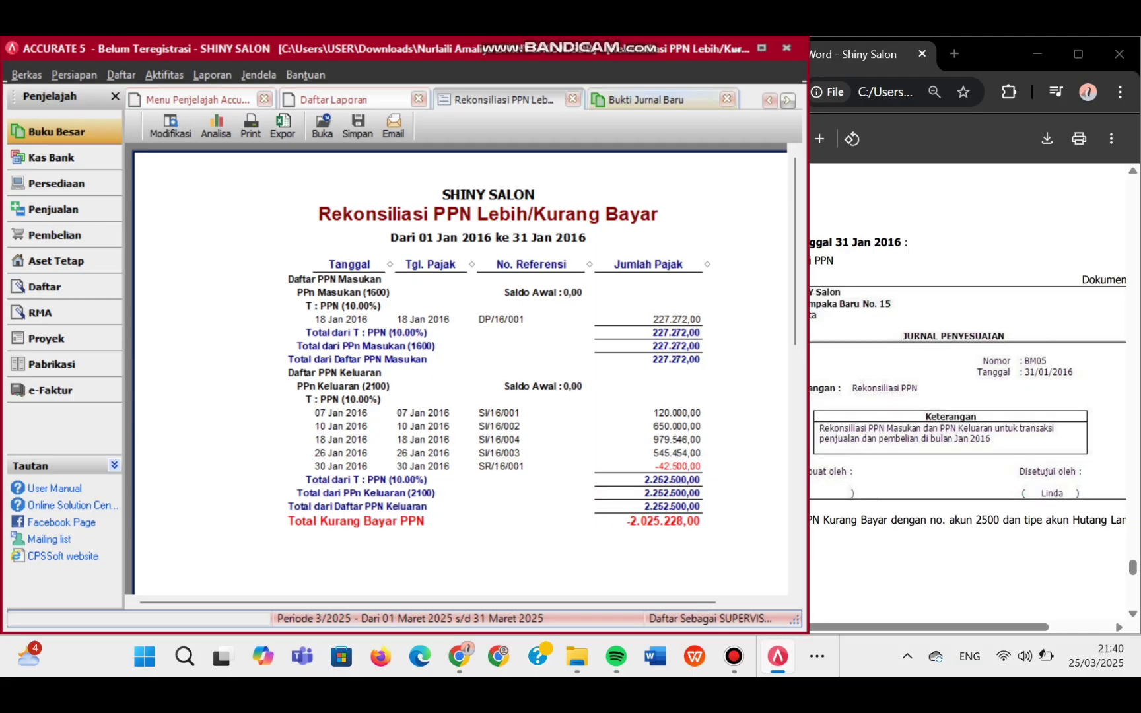
{"action": "left_click", "coordinate": [646, 100]}
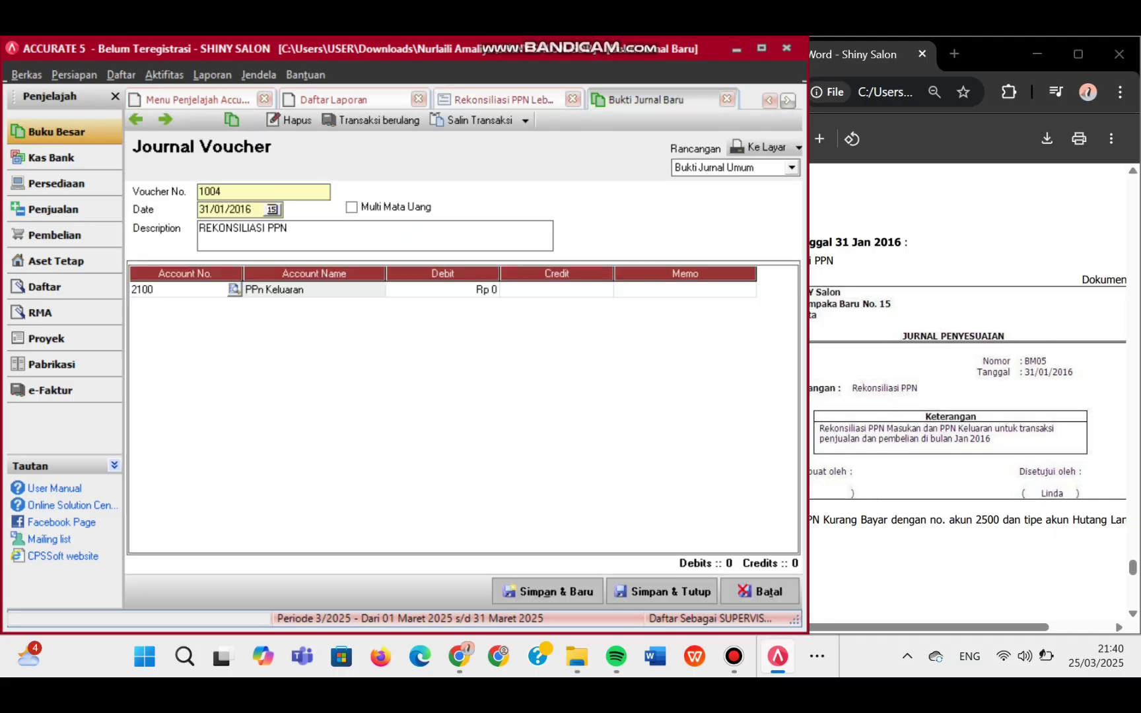
{"action": "left_click", "coordinate": [443, 289]}
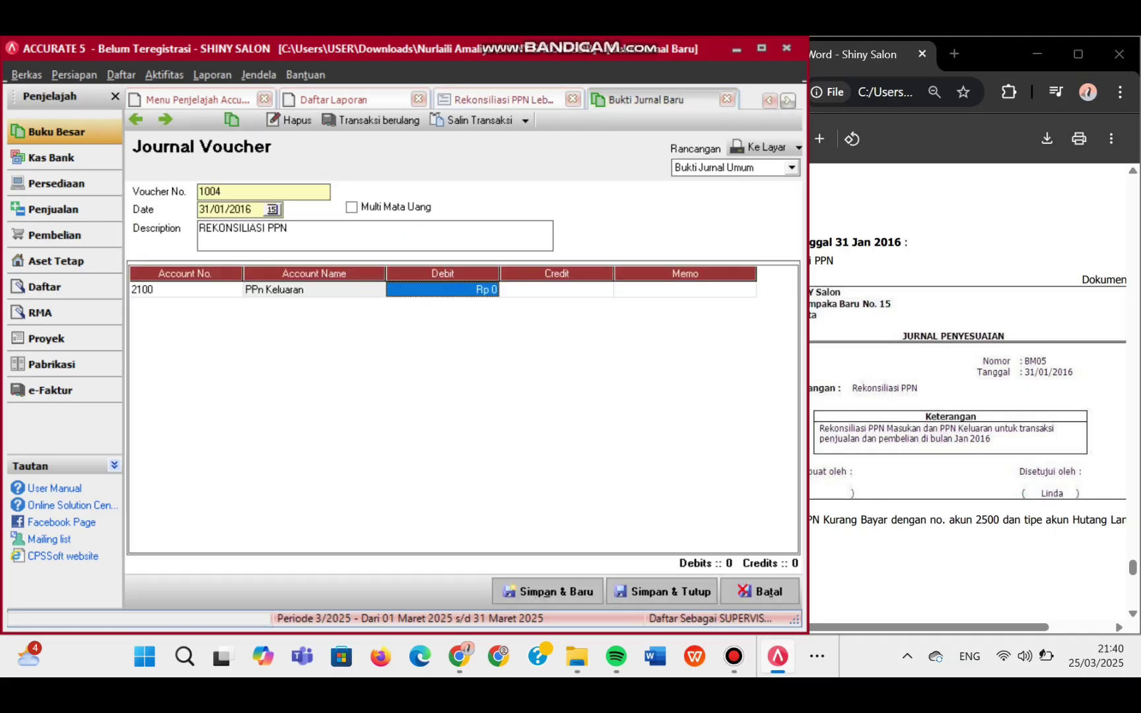
{"action": "type", "text": "2"}
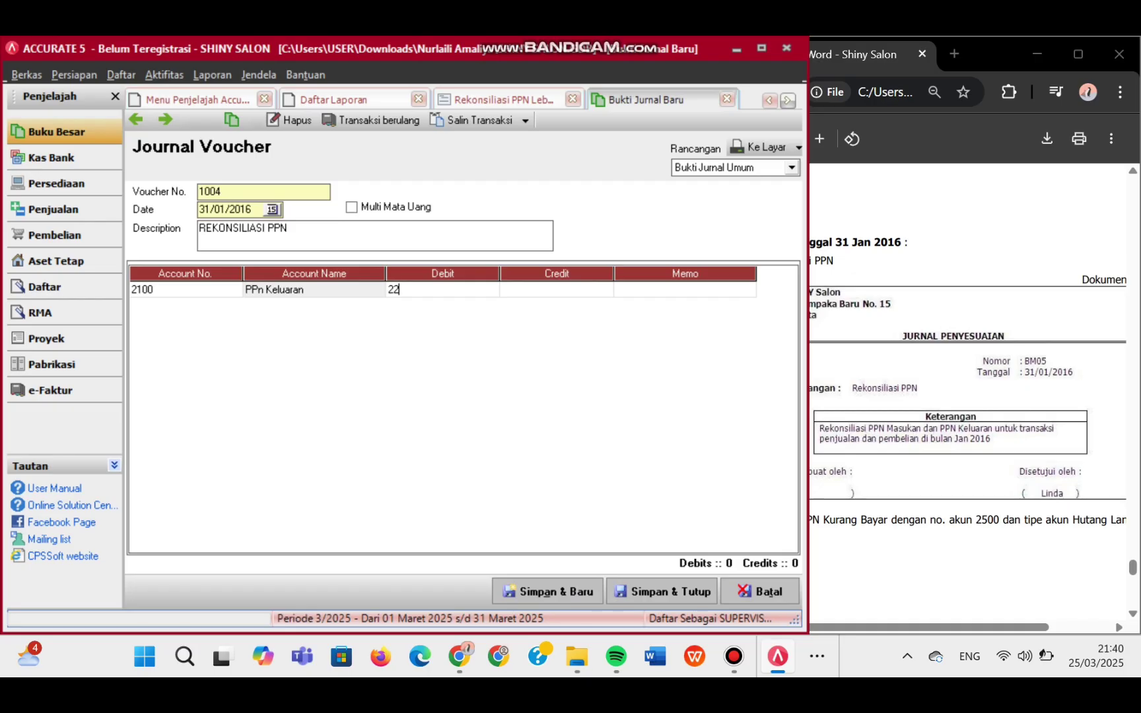
{"action": "type", "text": ".252.500"}
{"action": "key", "text": "Tab"}
{"action": "key", "text": "Tab"}
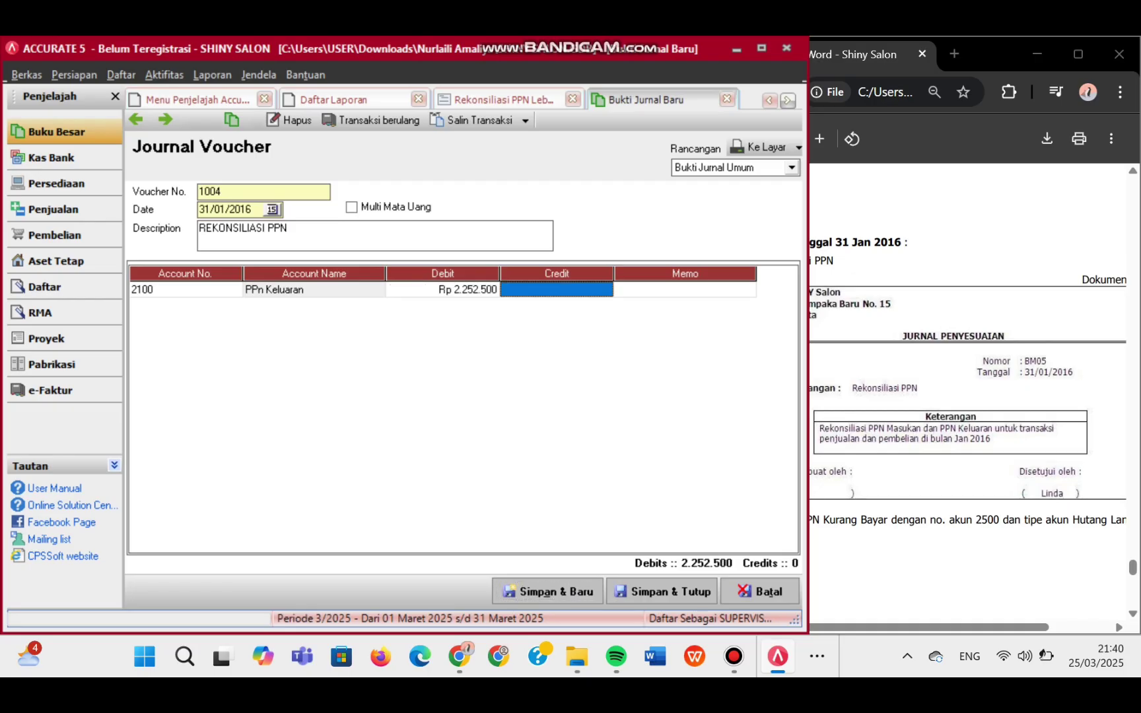
{"action": "key", "text": "Tab"}
{"action": "key", "text": "Tab"}
{"action": "key", "text": "Return"}
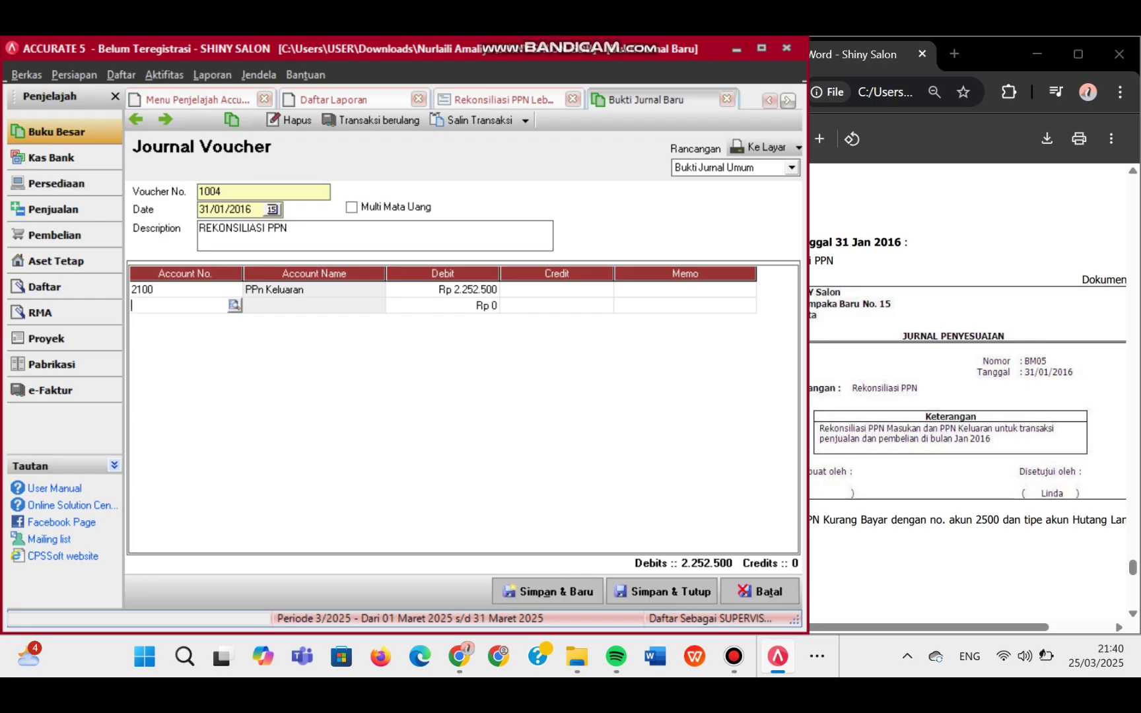
{"action": "left_click", "coordinate": [234, 305]}
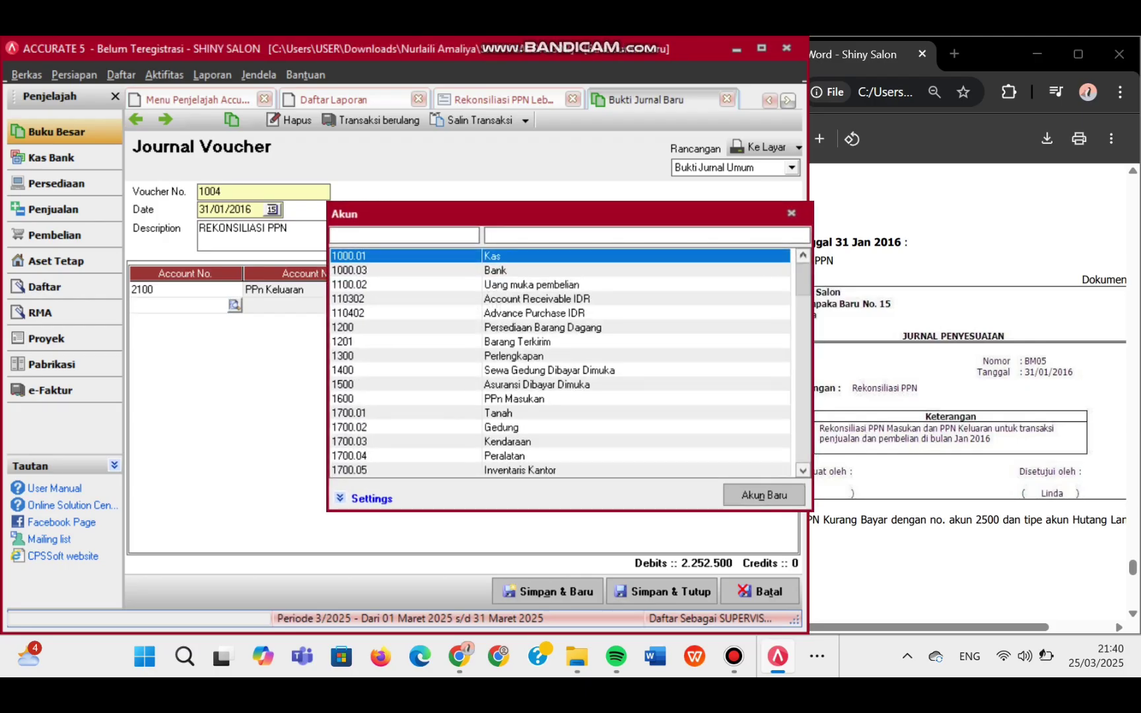
- Put account 1600 PPn Masukan on the second line and enter its credit amount
{"action": "left_click", "coordinate": [489, 234]}
{"action": "type", "text": "PP"}
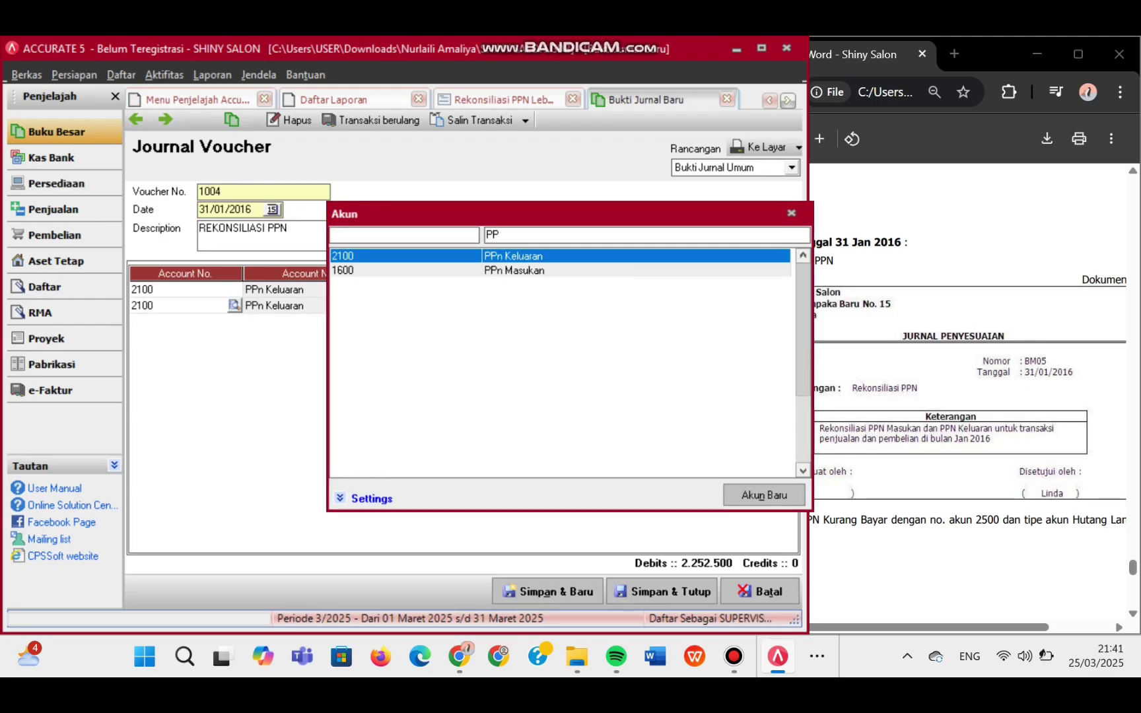
{"action": "key", "text": "Down"}
{"action": "key", "text": "Return"}
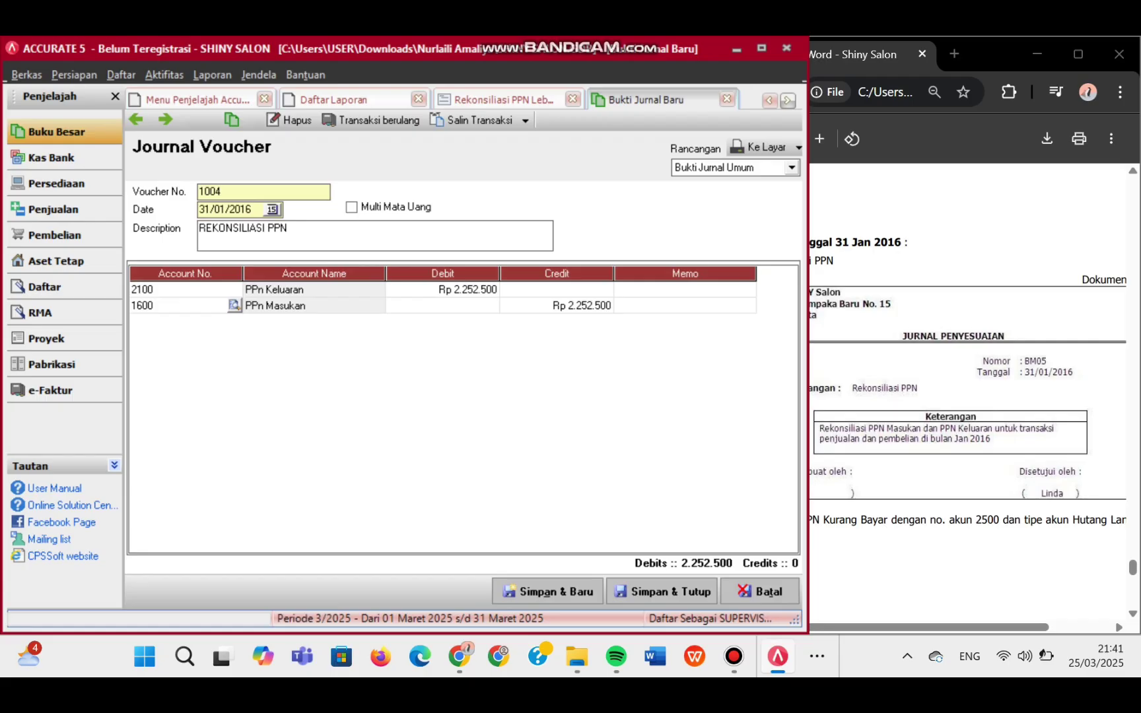
{"action": "left_click", "coordinate": [502, 99]}
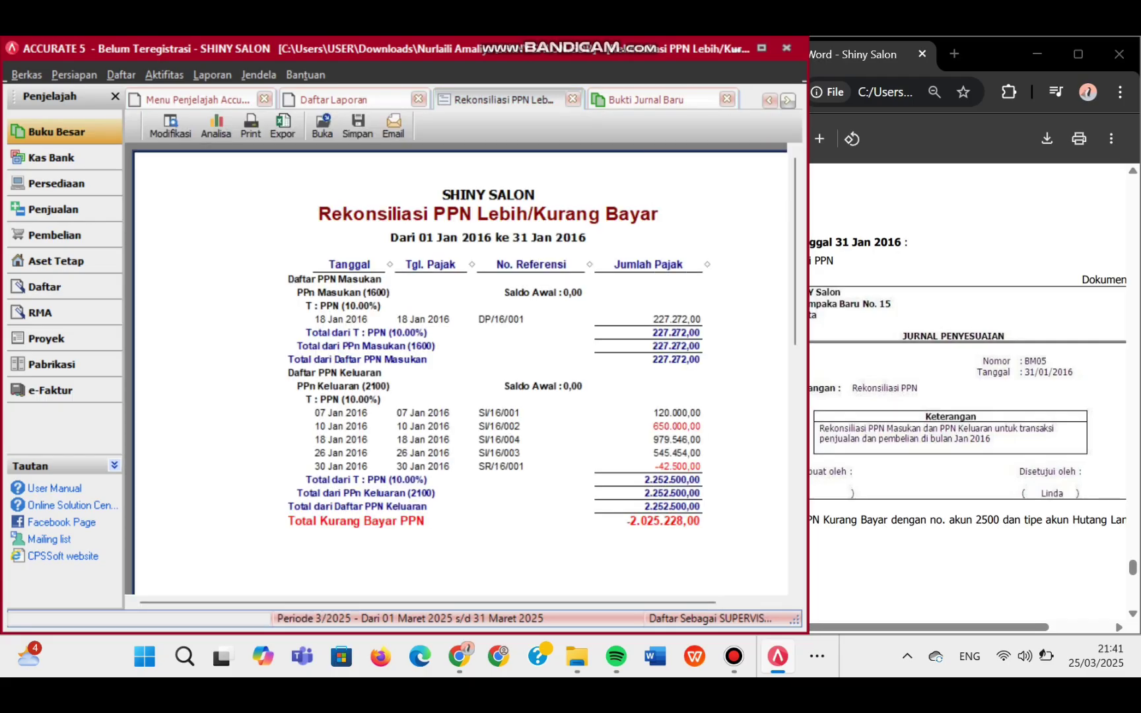
{"action": "left_click", "coordinate": [643, 99]}
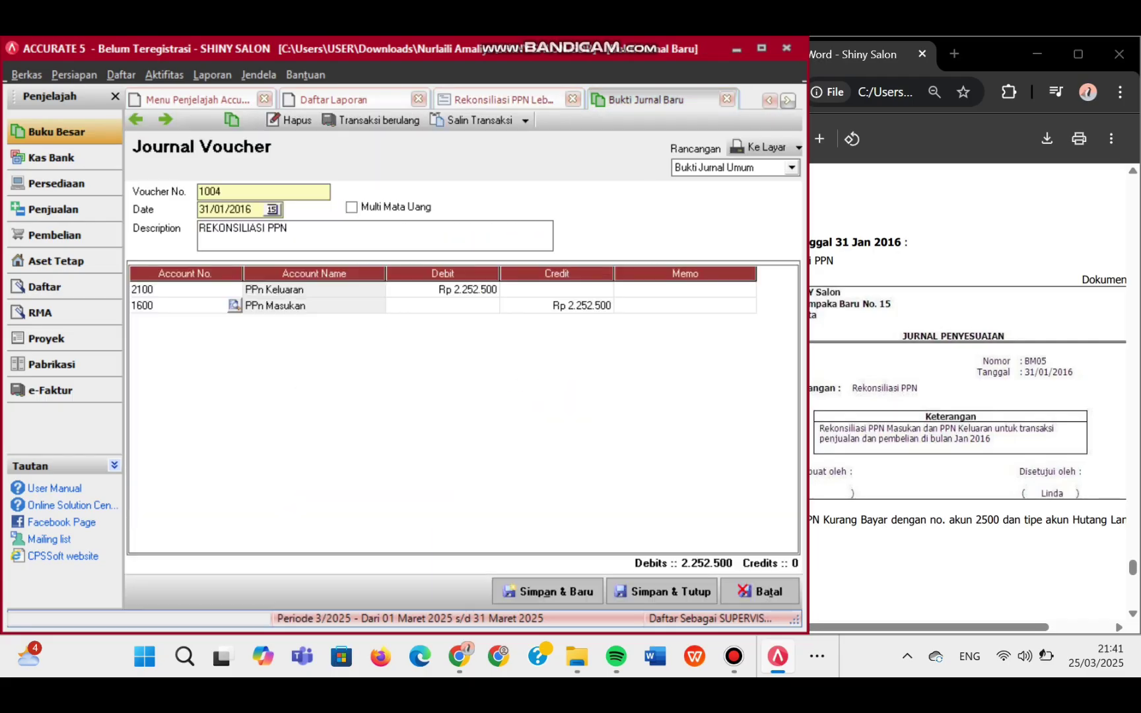
{"action": "left_click", "coordinate": [558, 306]}
{"action": "left_click", "coordinate": [558, 305]}
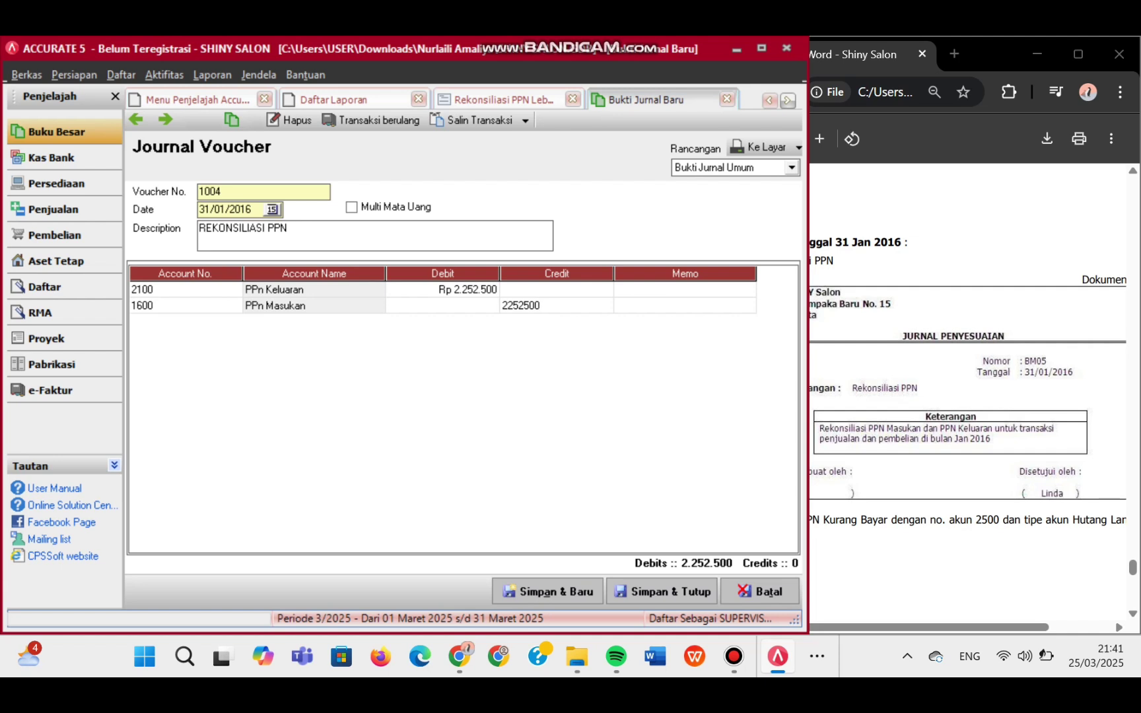
{"action": "key", "text": "BackSpace"}
{"action": "key", "text": "BackSpace"}
{"action": "key", "text": "BackSpace"}
{"action": "key", "text": "BackSpace"}
{"action": "key", "text": "BackSpace"}
{"action": "type", "text": "727"}
{"action": "type", "text": "200"}
{"action": "key", "text": "Tab"}
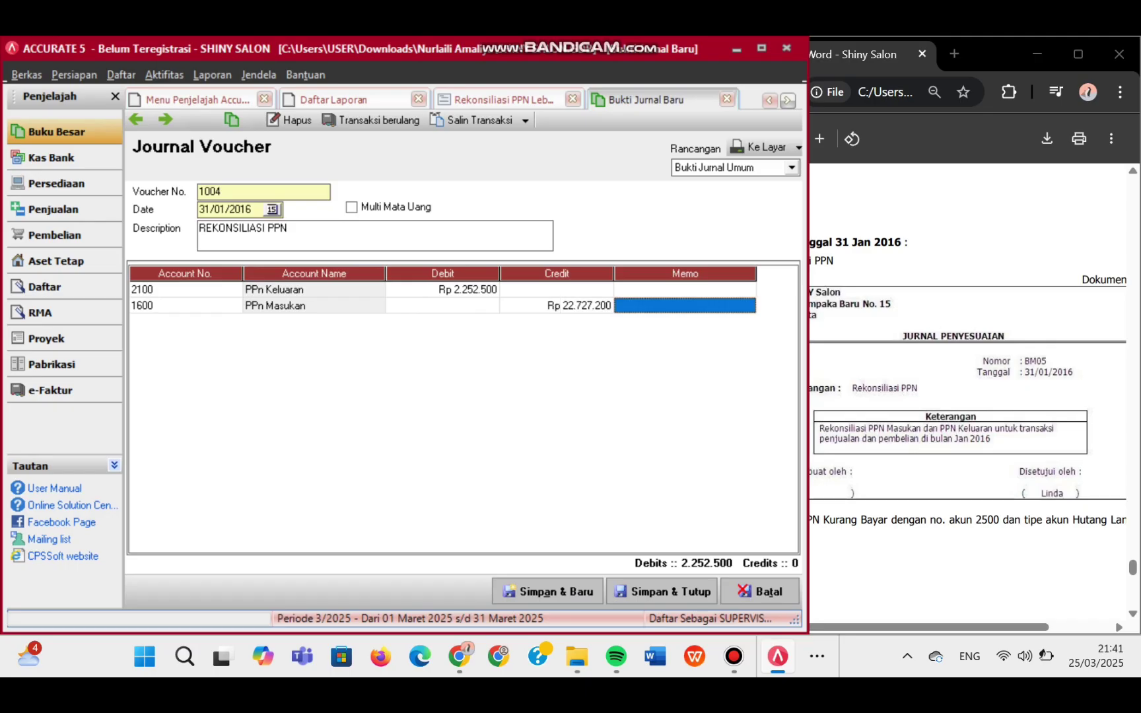
- Correct the second line's credit to 227.272 after checking the reconciliation report
{"action": "left_click", "coordinate": [503, 99]}
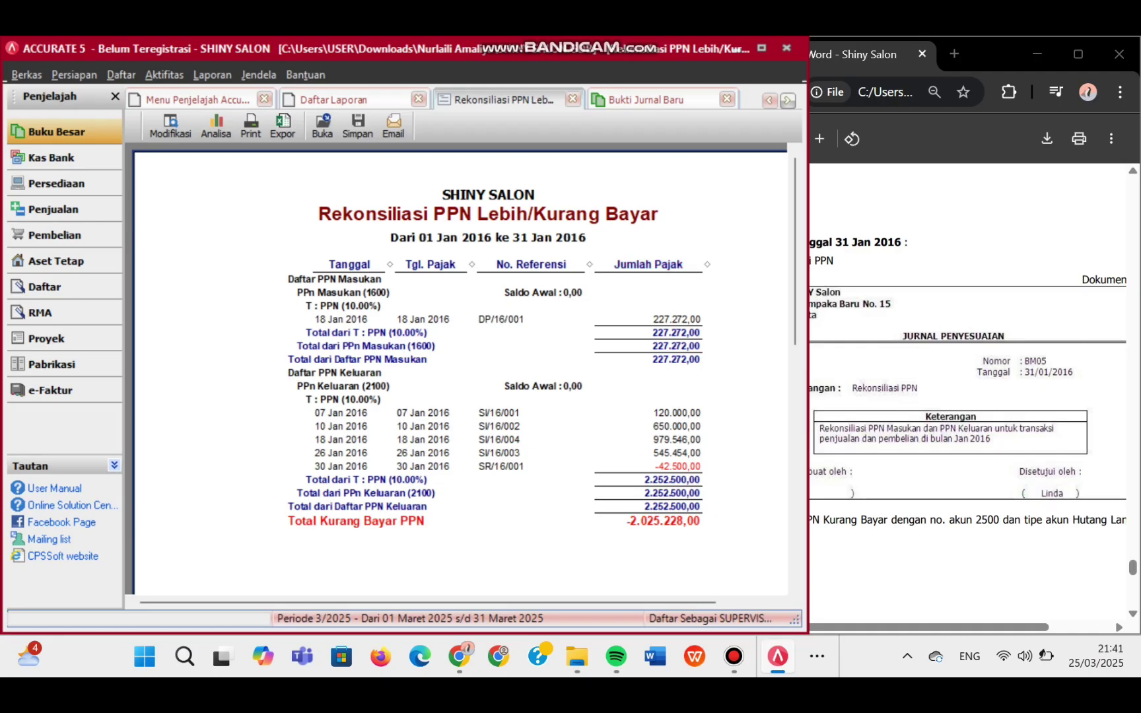
{"action": "left_click", "coordinate": [651, 99]}
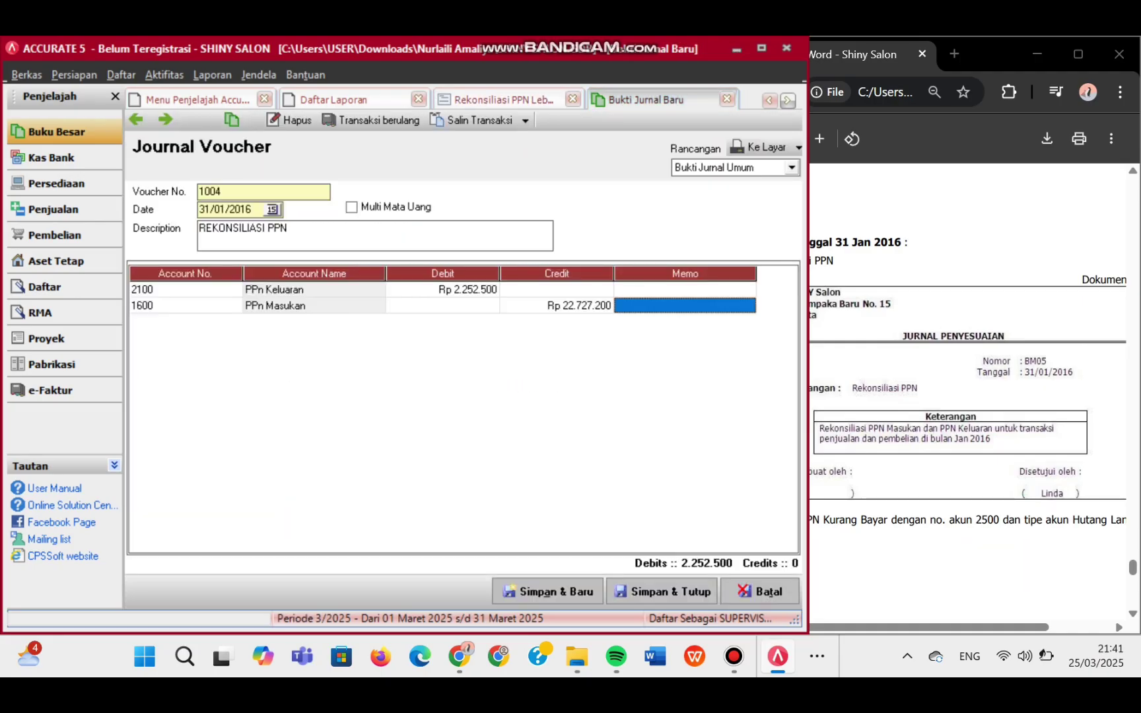
{"action": "left_click", "coordinate": [561, 306]}
{"action": "left_click", "coordinate": [561, 306]}
{"action": "left_click", "coordinate": [562, 306]}
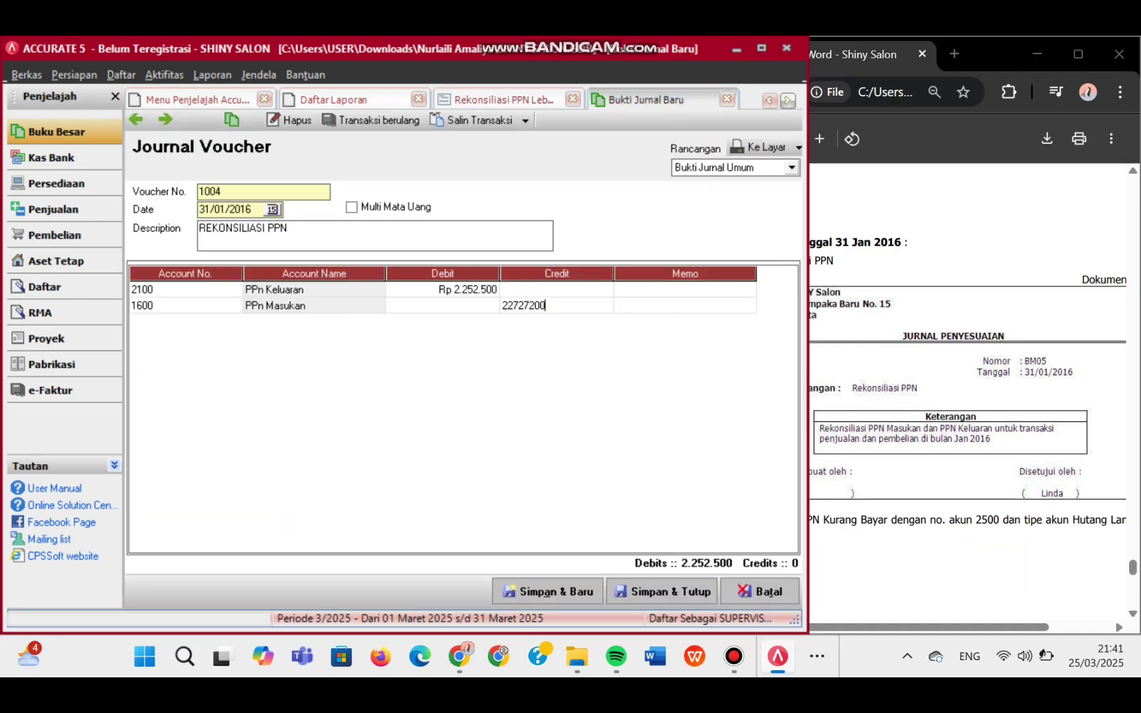
{"action": "key", "text": "BackSpace"}
{"action": "key", "text": "BackSpace"}
{"action": "key", "text": "Tab"}
{"action": "key", "text": "Tab"}
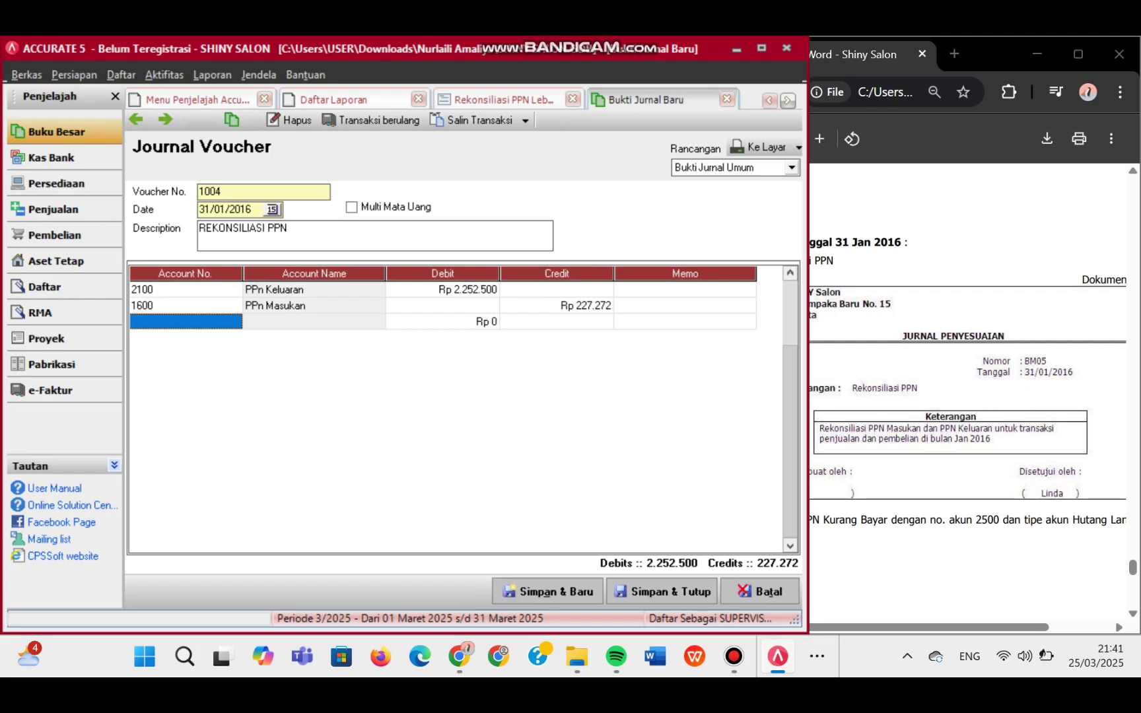
{"action": "left_click", "coordinate": [192, 321]}
{"action": "left_click", "coordinate": [234, 322]}
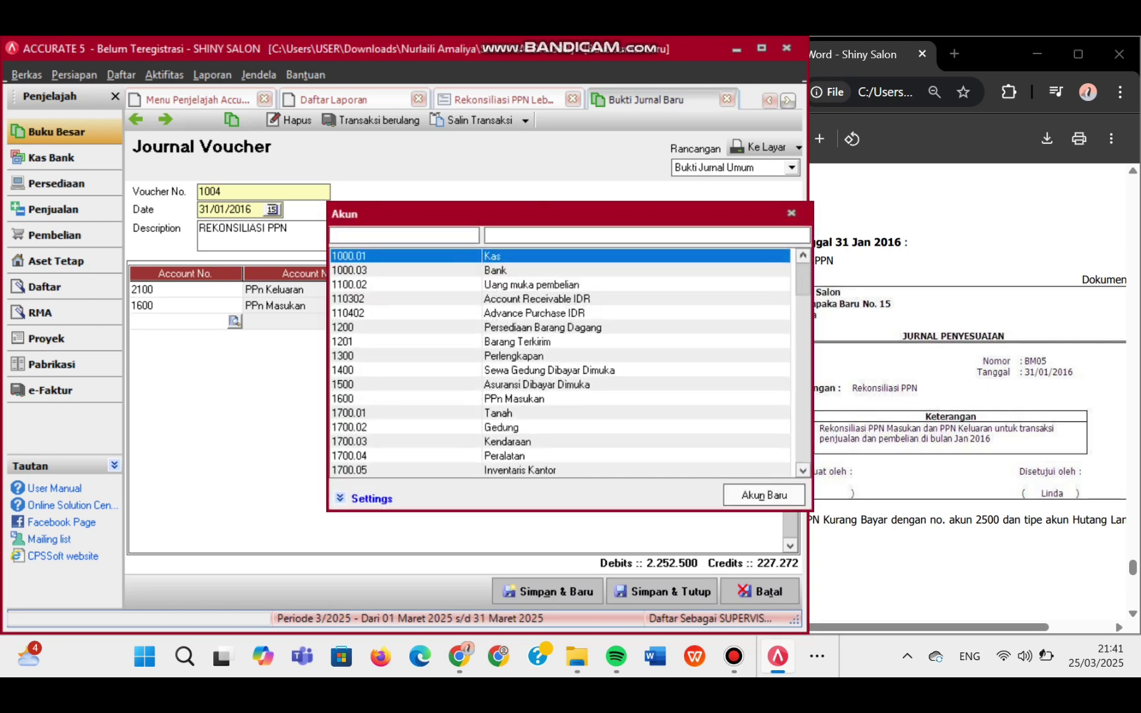
- Create account 2500 PPN KURANG BAYAR, type Hutang lancar lainnya, and place it on the third line
{"action": "left_click", "coordinate": [764, 495]}
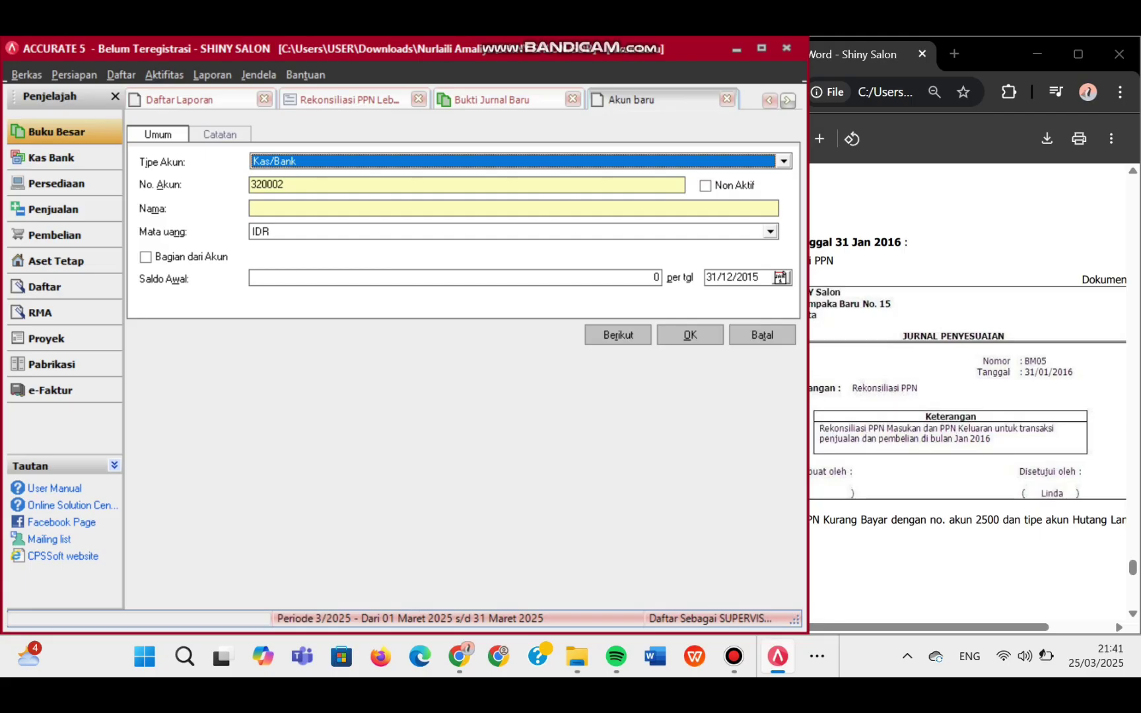
{"action": "key", "text": "alt+Down"}
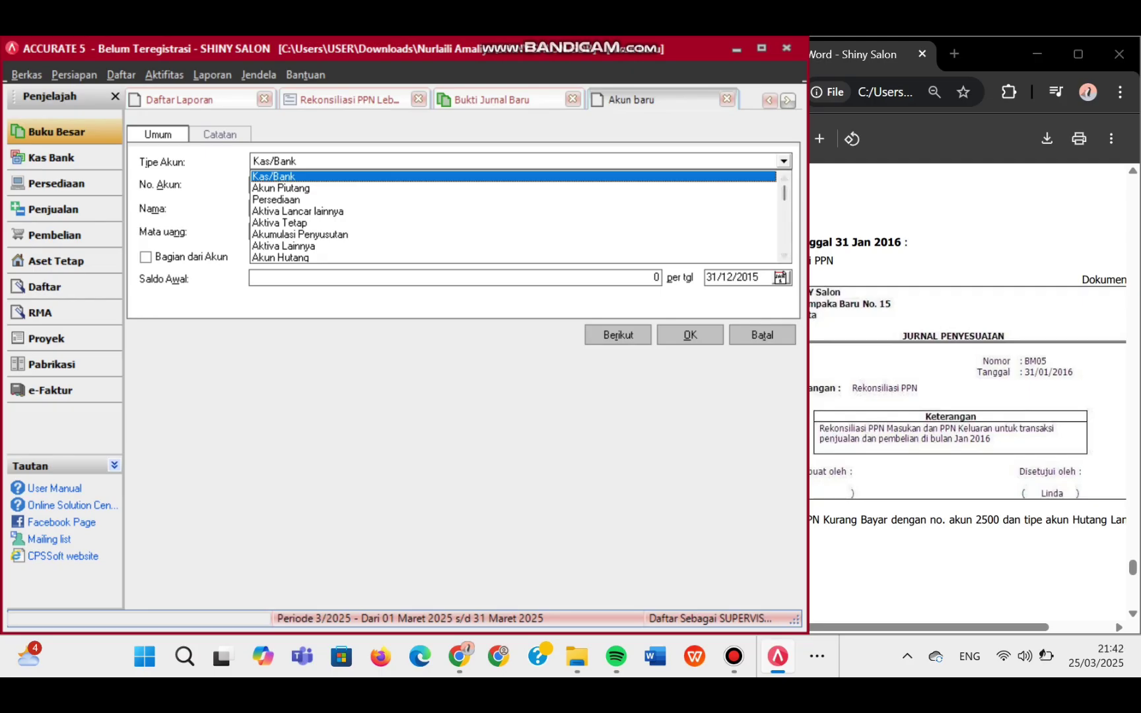
{"action": "key", "text": "Return"}
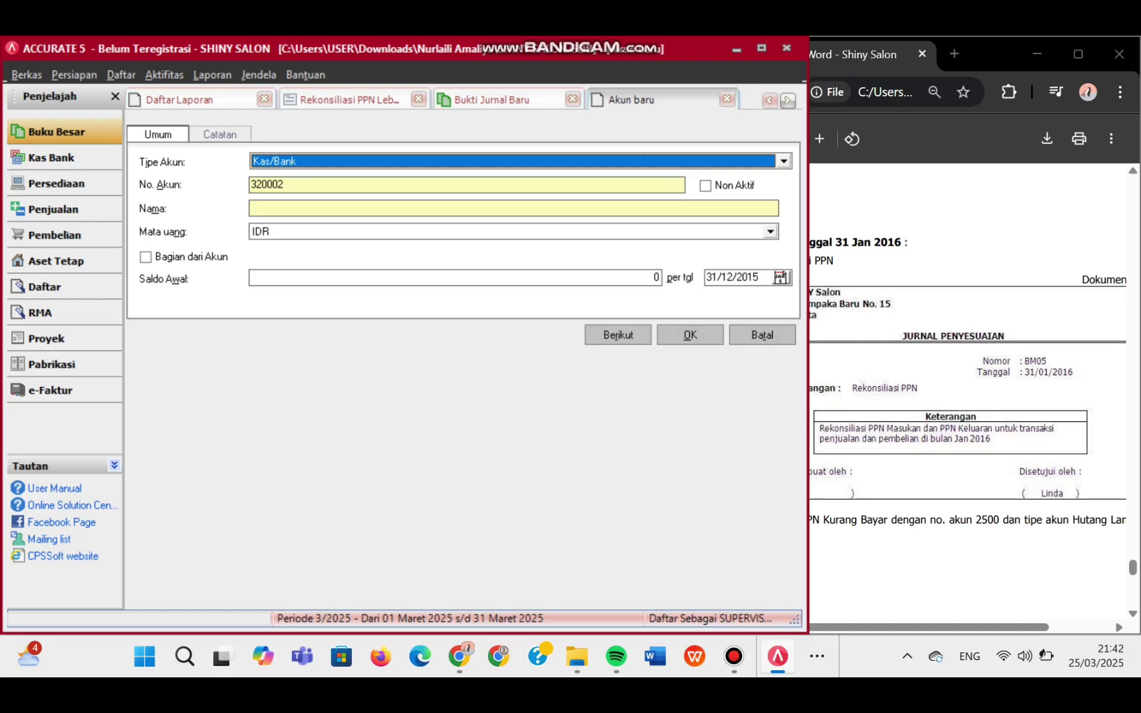
{"action": "key", "text": "alt+Down"}
{"action": "scroll", "coordinate": [515, 217], "scroll_direction": "down", "scroll_amount": 1}
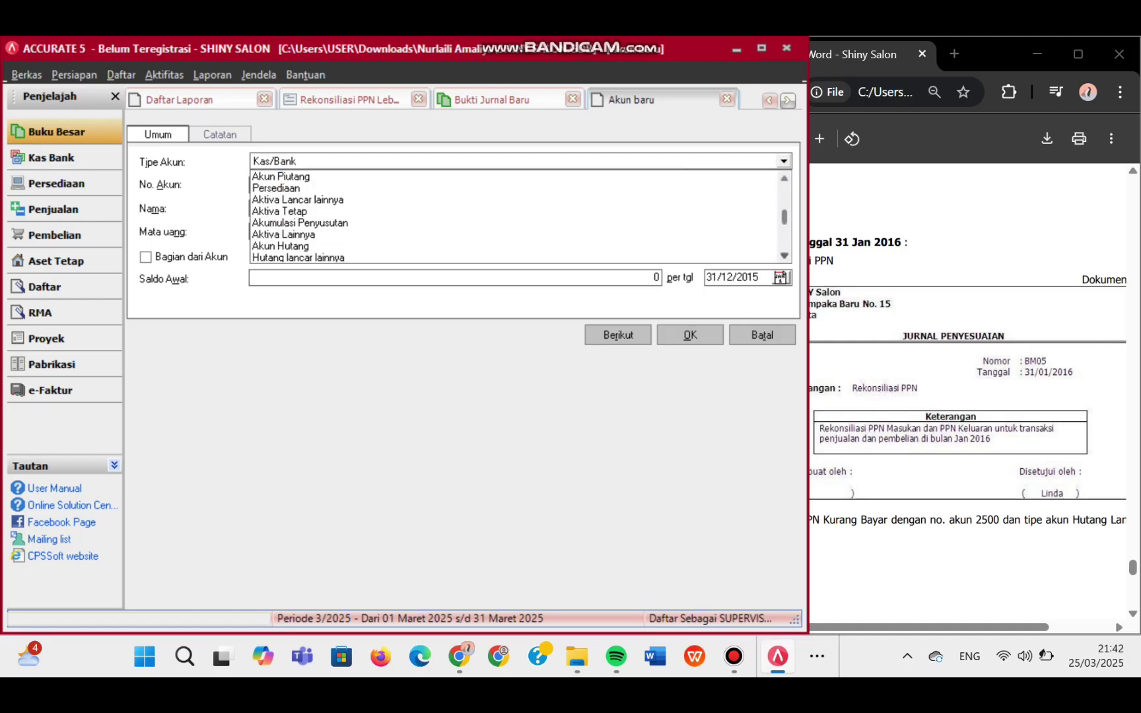
{"action": "left_click", "coordinate": [297, 257]}
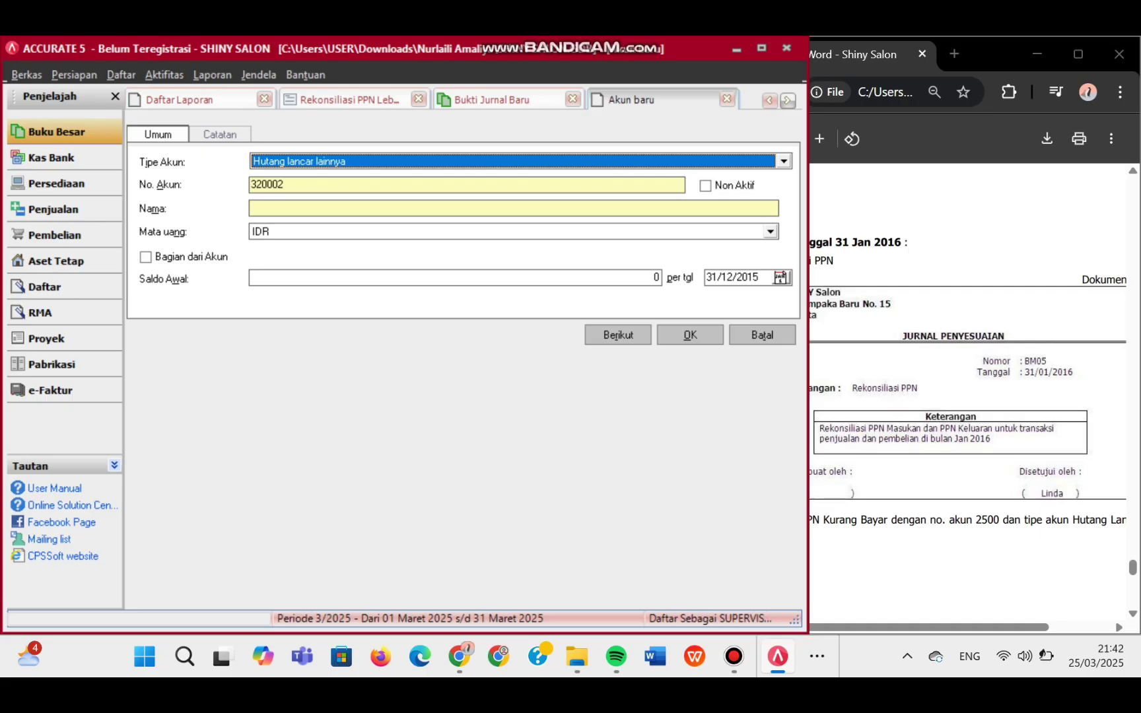
{"action": "left_click", "coordinate": [285, 185]}
{"action": "key", "text": "BackSpace"}
{"action": "key", "text": "BackSpace"}
{"action": "key", "text": "BackSpace"}
{"action": "key", "text": "BackSpace"}
{"action": "key", "text": "BackSpace"}
{"action": "key", "text": "BackSpace"}
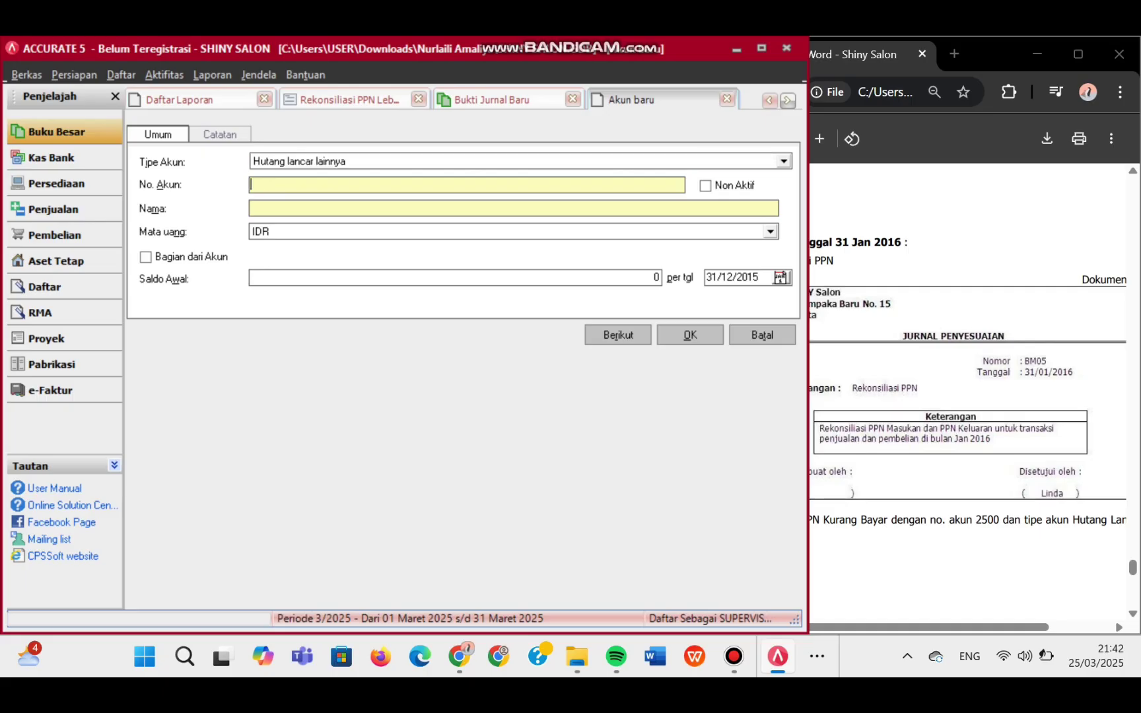
{"action": "type", "text": "2500"}
{"action": "left_click", "coordinate": [252, 209]}
{"action": "type", "text": "PPN KURANG"}
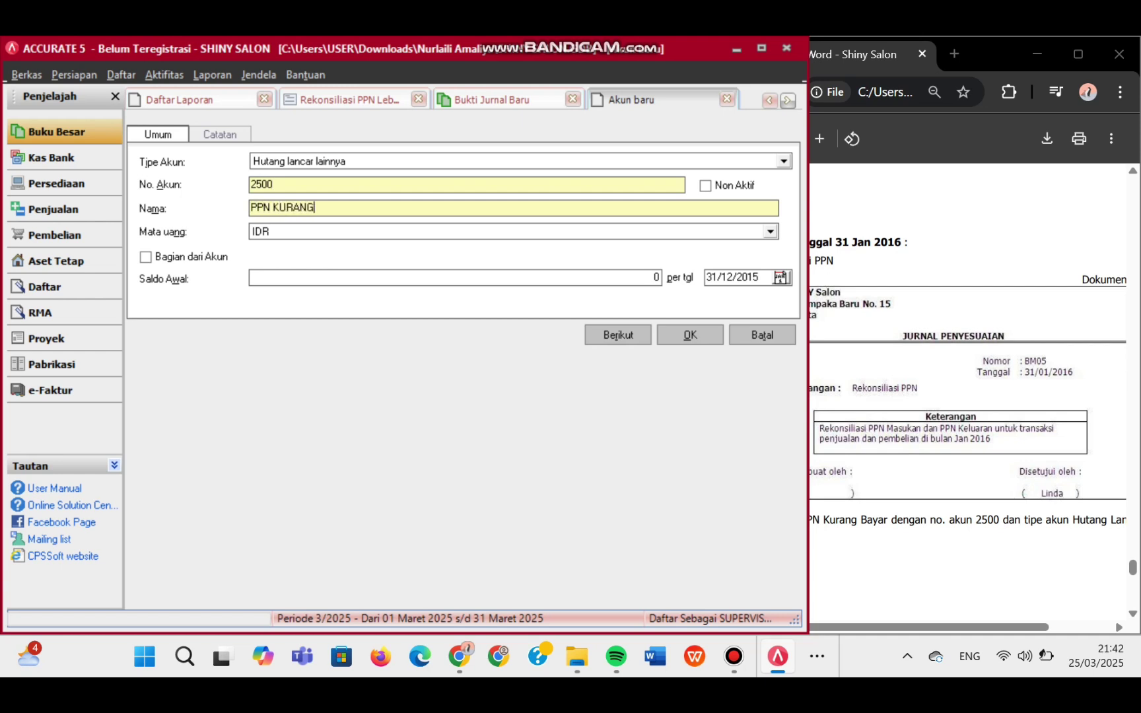
{"action": "type", "text": " BAYAR"}
{"action": "key", "text": "Return"}
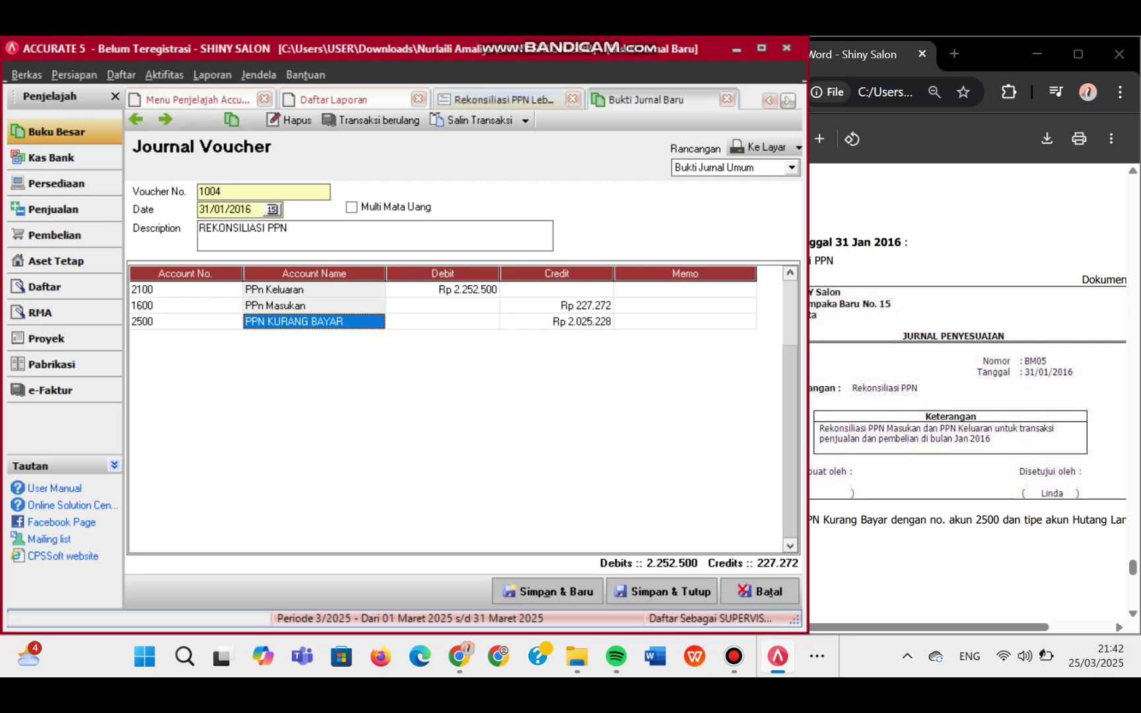
- Balance voucher 1004 at 2.252.500, remove the blank row, and save and close it
{"action": "left_click", "coordinate": [504, 100]}
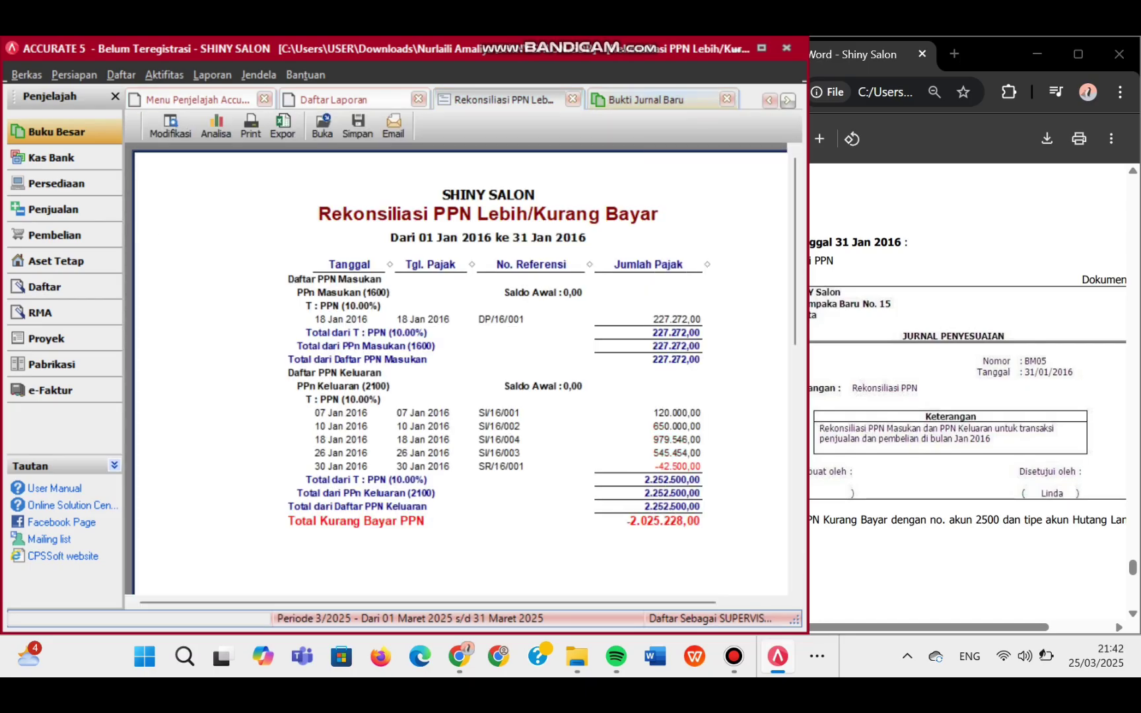
{"action": "left_click", "coordinate": [646, 99]}
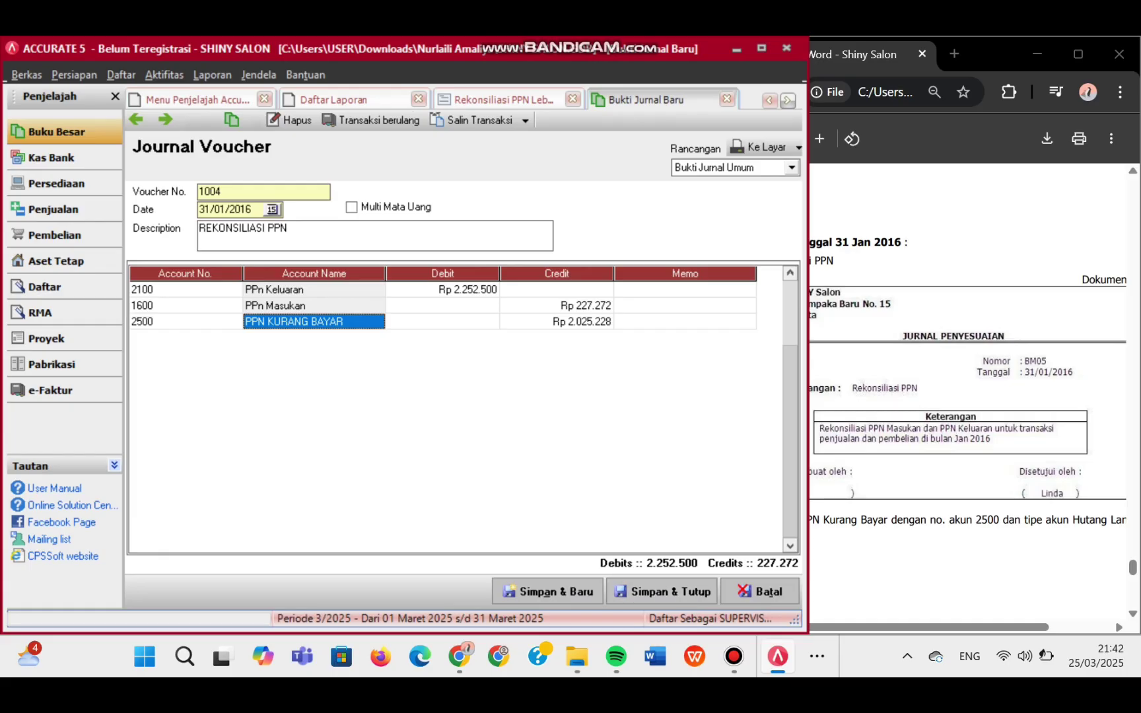
{"action": "key", "text": "Tab"}
{"action": "key", "text": "Tab"}
{"action": "key", "text": "Tab"}
{"action": "key", "text": "Tab"}
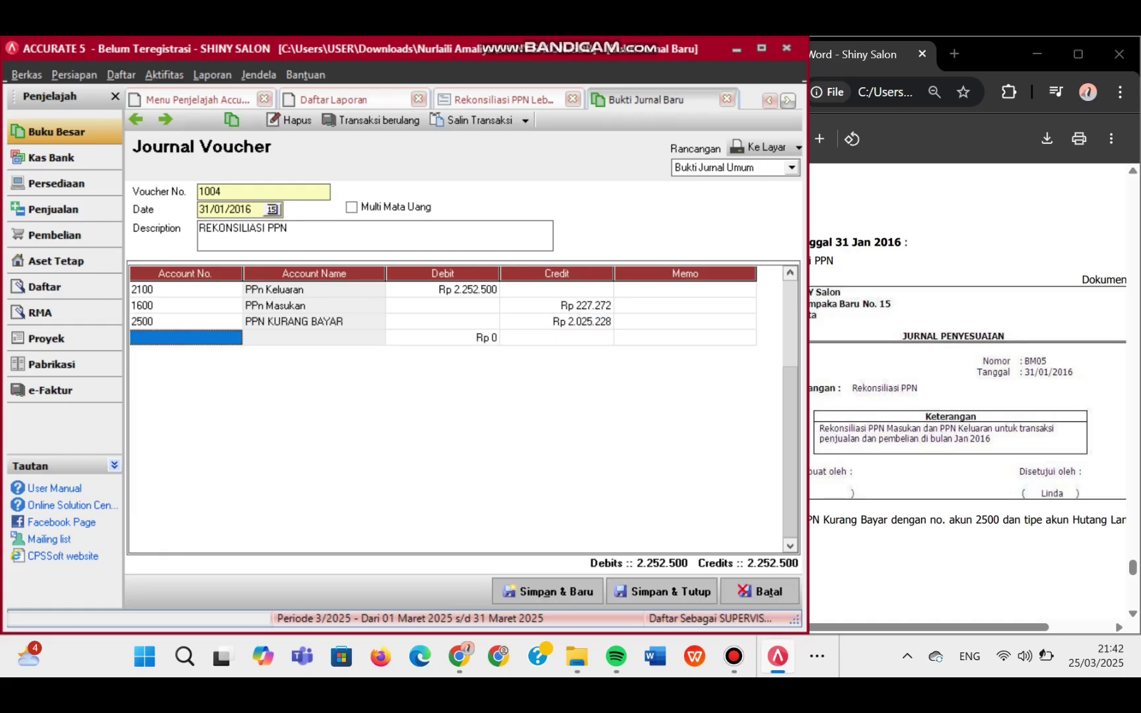
{"action": "left_click", "coordinate": [685, 306]}
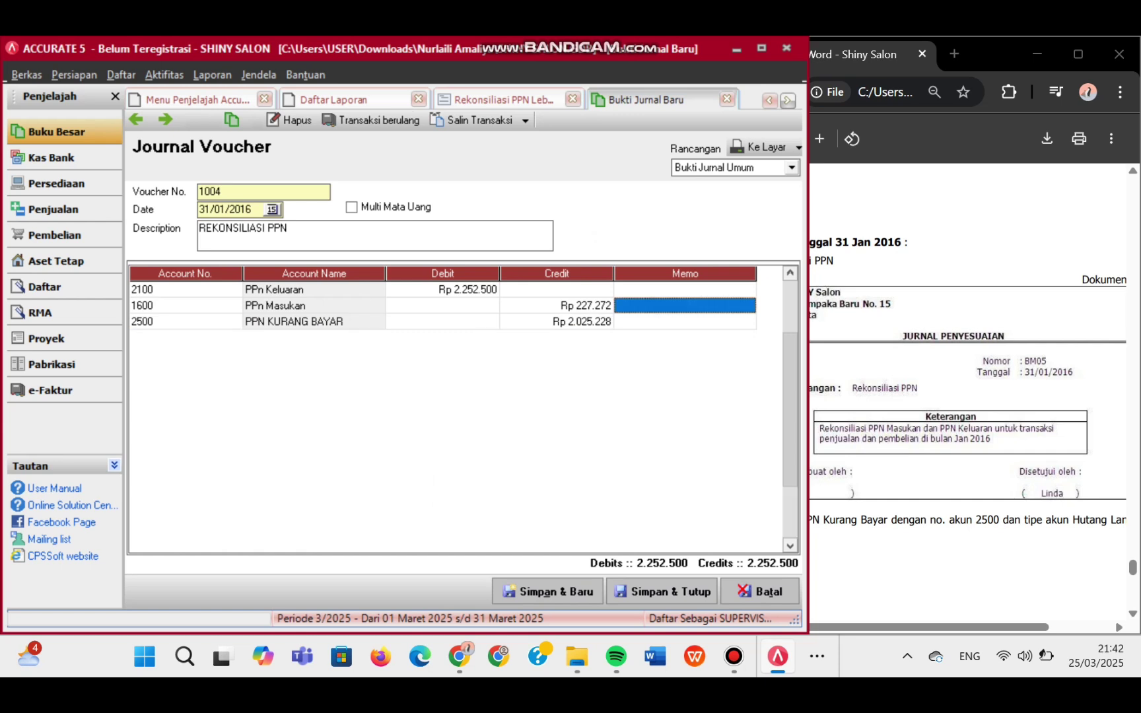
{"action": "left_click", "coordinate": [662, 591]}
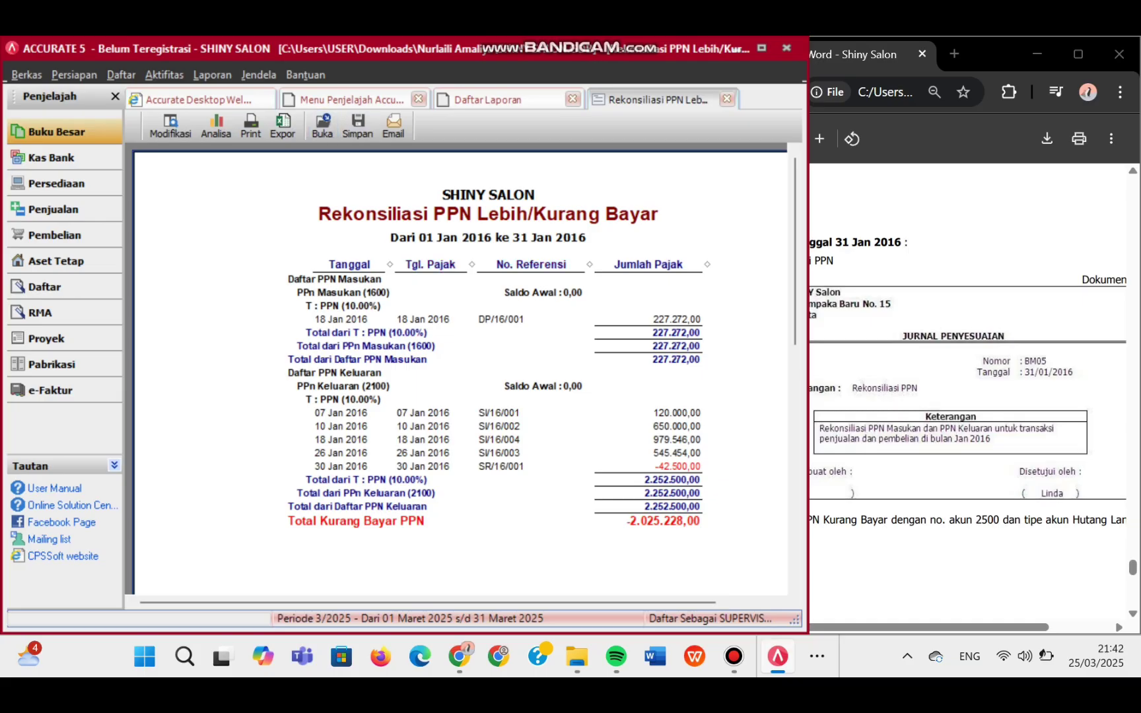
- Refresh the PPN reconciliation report to confirm Nihil 0,00, then close the report tab
{"action": "left_click_drag", "start_coordinate": [808, 331], "coordinate": [862, 331]}
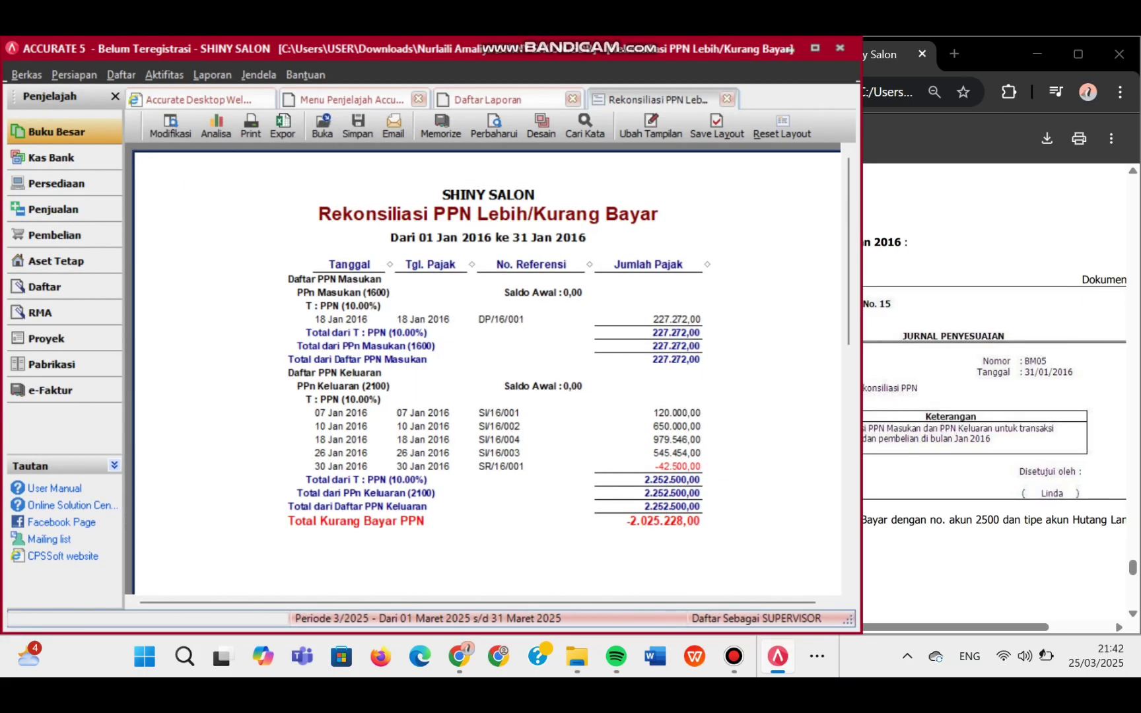
{"action": "left_click", "coordinate": [494, 125]}
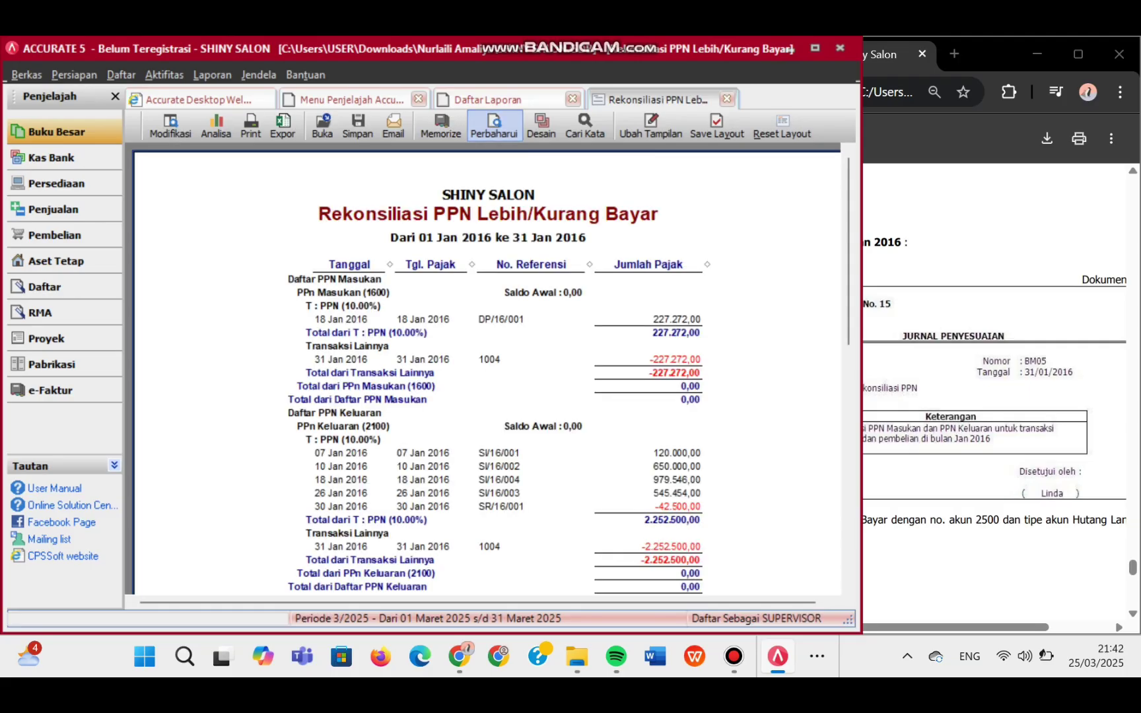
{"action": "scroll", "coordinate": [488, 363], "scroll_direction": "down", "scroll_amount": 10}
{"action": "scroll", "coordinate": [488, 363], "scroll_direction": "up", "scroll_amount": 10}
{"action": "scroll", "coordinate": [487, 363], "scroll_direction": "down", "scroll_amount": 5}
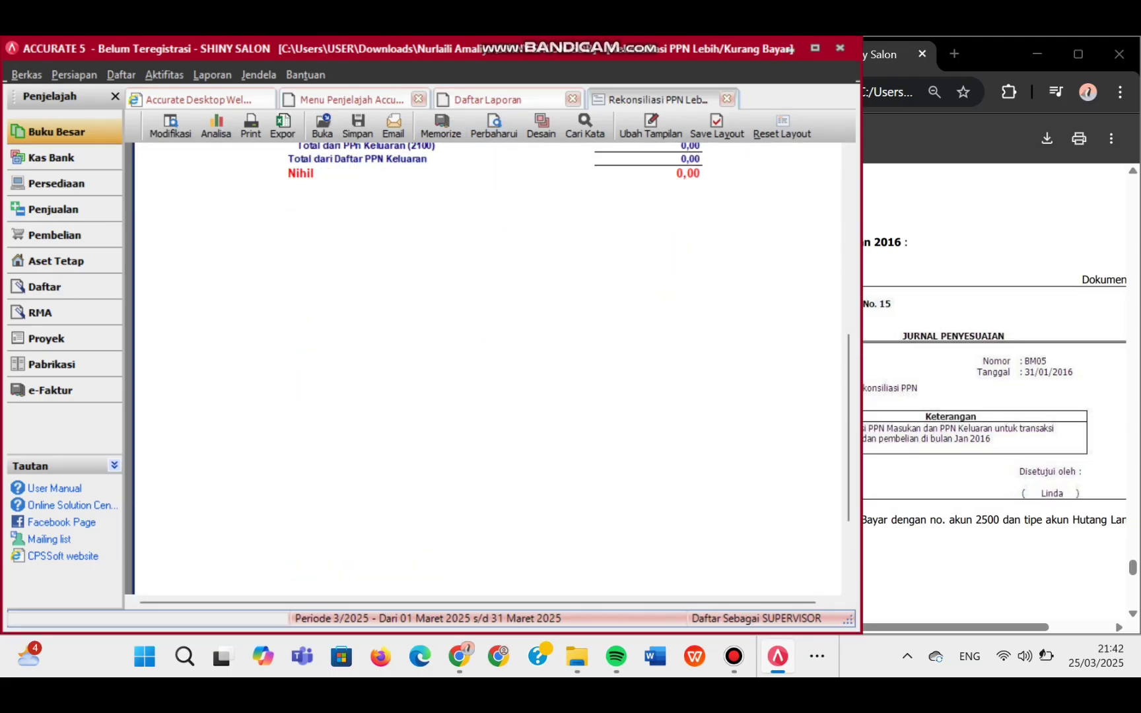
{"action": "scroll", "coordinate": [487, 363], "scroll_direction": "up", "scroll_amount": 5}
{"action": "scroll", "coordinate": [488, 363], "scroll_direction": "down", "scroll_amount": 2}
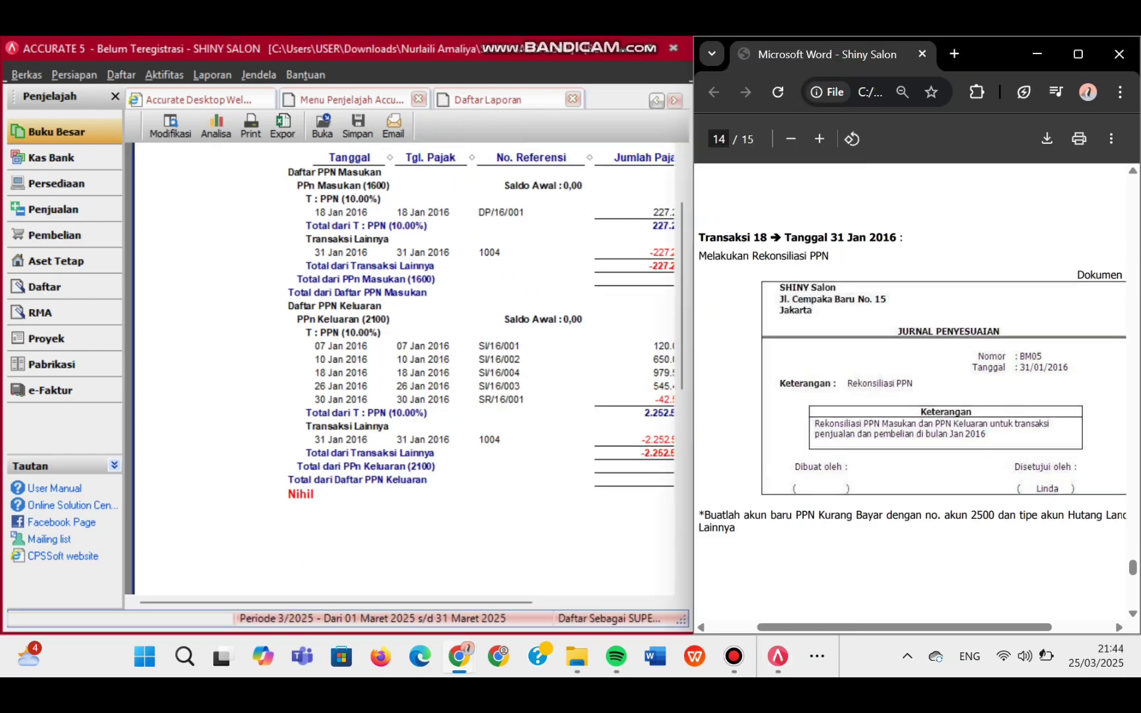
{"action": "scroll", "coordinate": [910, 397], "scroll_direction": "down", "scroll_amount": 6}
{"action": "scroll", "coordinate": [910, 396], "scroll_direction": "down", "scroll_amount": 2}
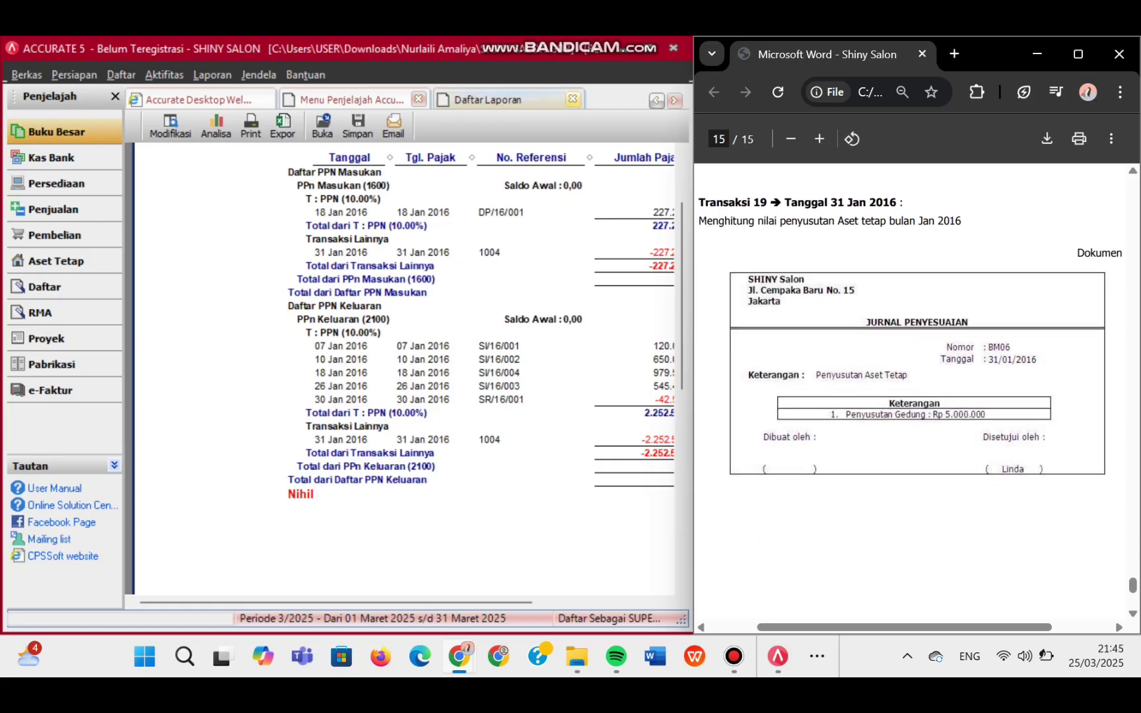
{"action": "left_click", "coordinate": [573, 99]}
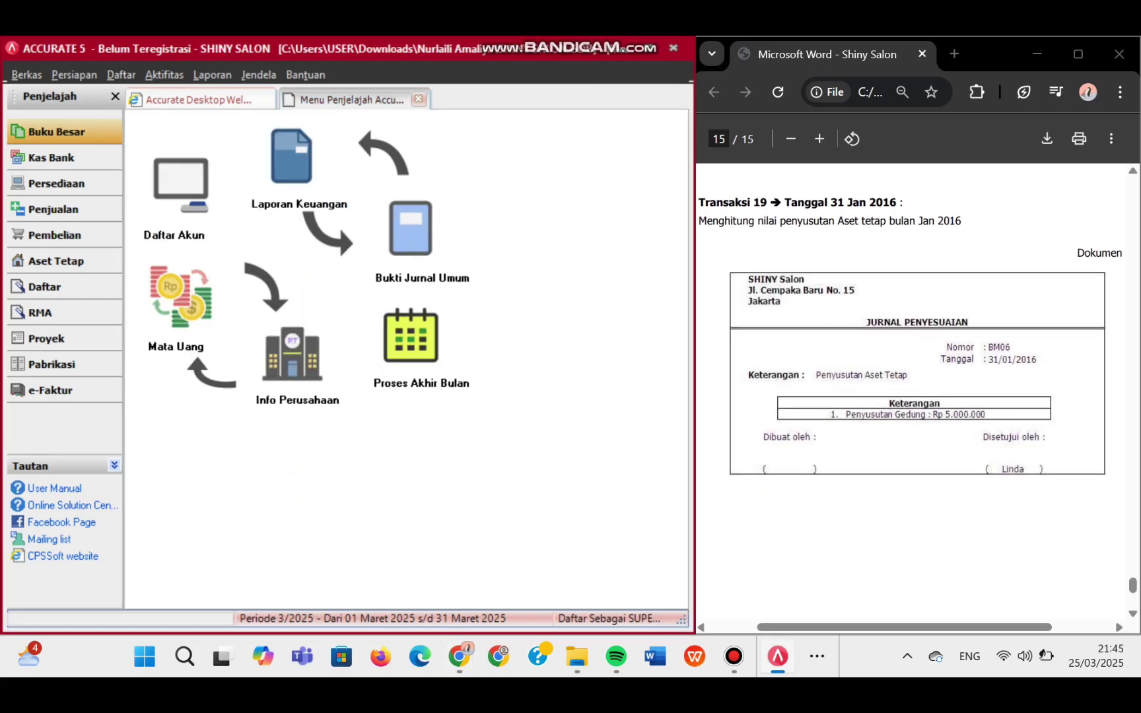
{"action": "left_click", "coordinate": [164, 74]}
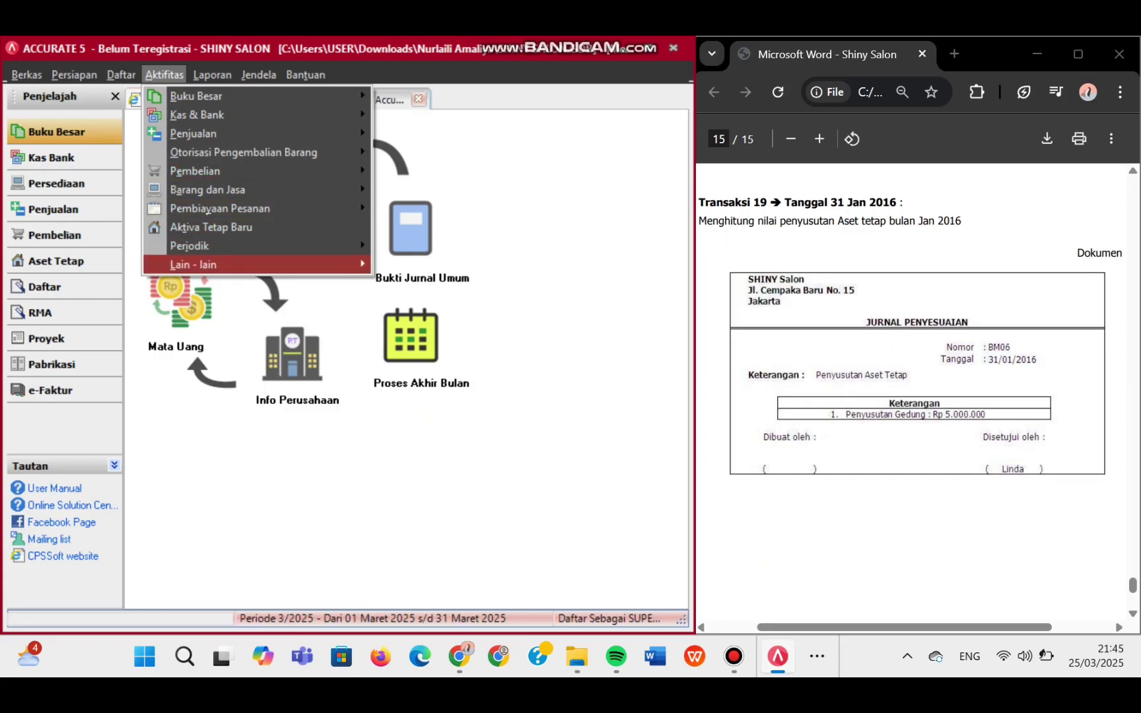
- Run Proses Akhir Bulan for Januari 2016 and acknowledge the completion message
{"action": "mouse_move", "coordinate": [198, 246]}
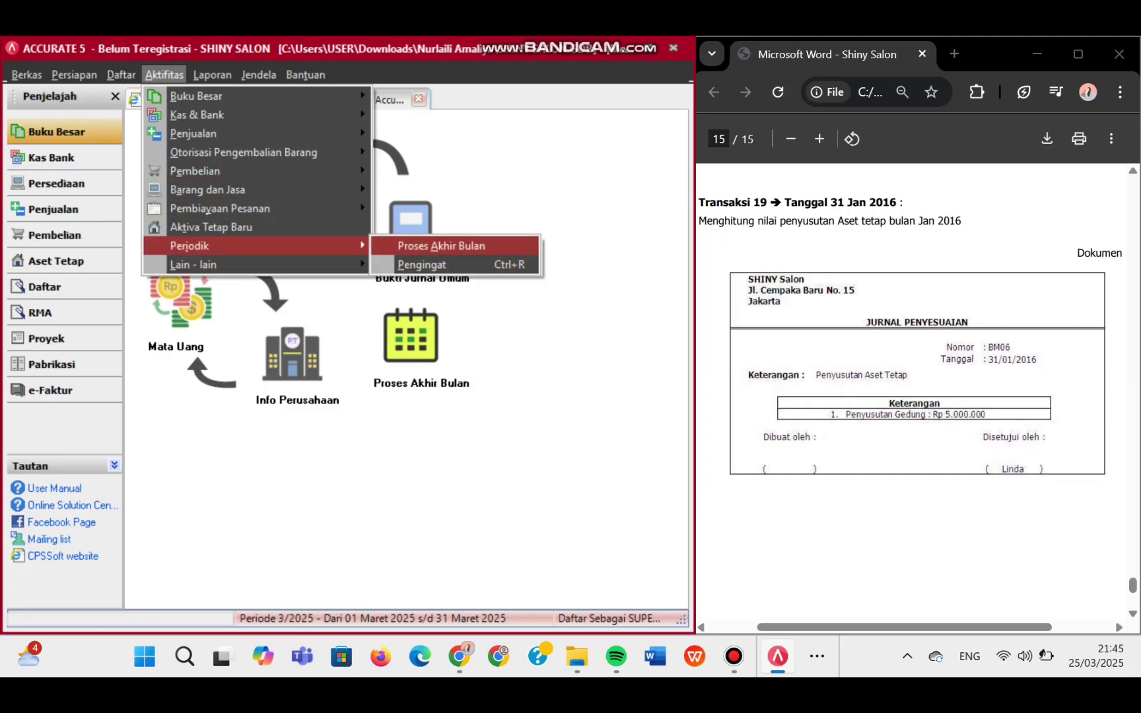
{"action": "left_click", "coordinate": [441, 245]}
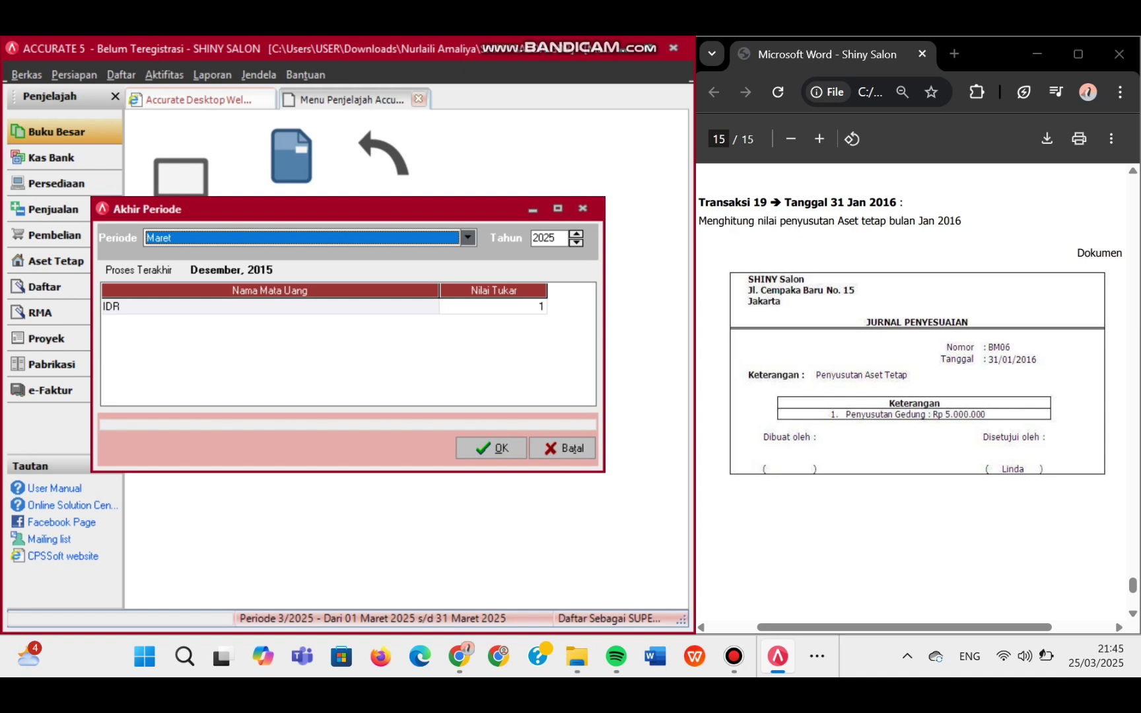
{"action": "key", "text": "alt+Down"}
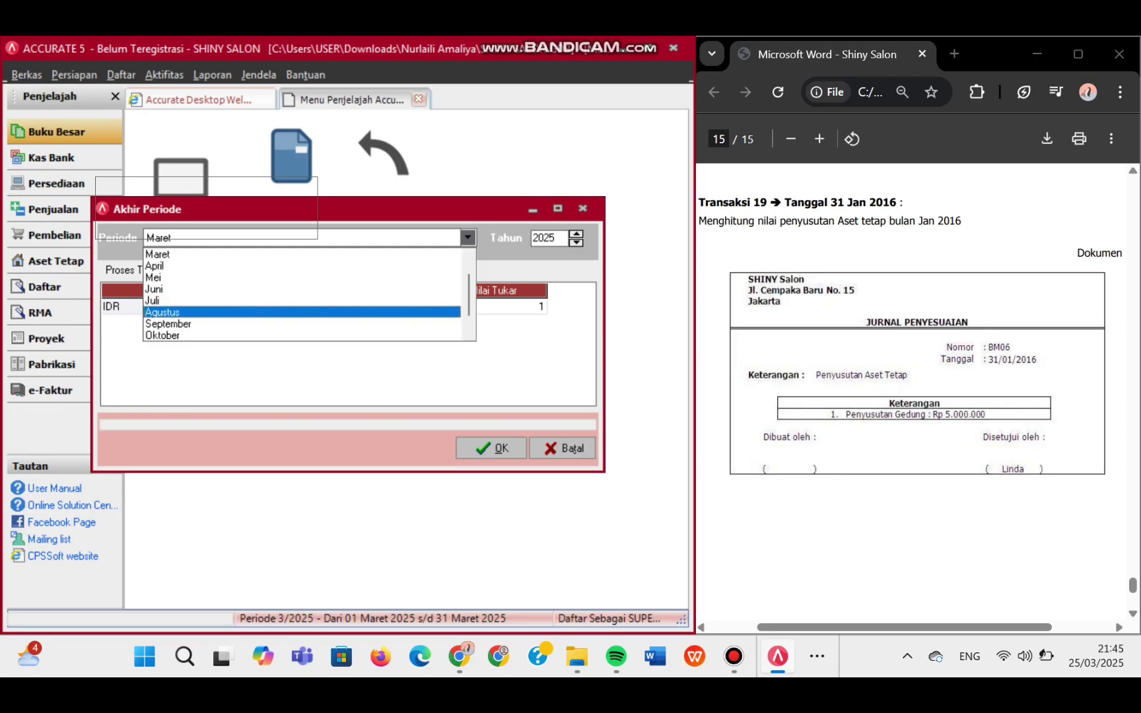
{"action": "key", "text": "Up"}
{"action": "key", "text": "Up"}
{"action": "key", "text": "Up"}
{"action": "key", "text": "Down"}
{"action": "key", "text": "Down"}
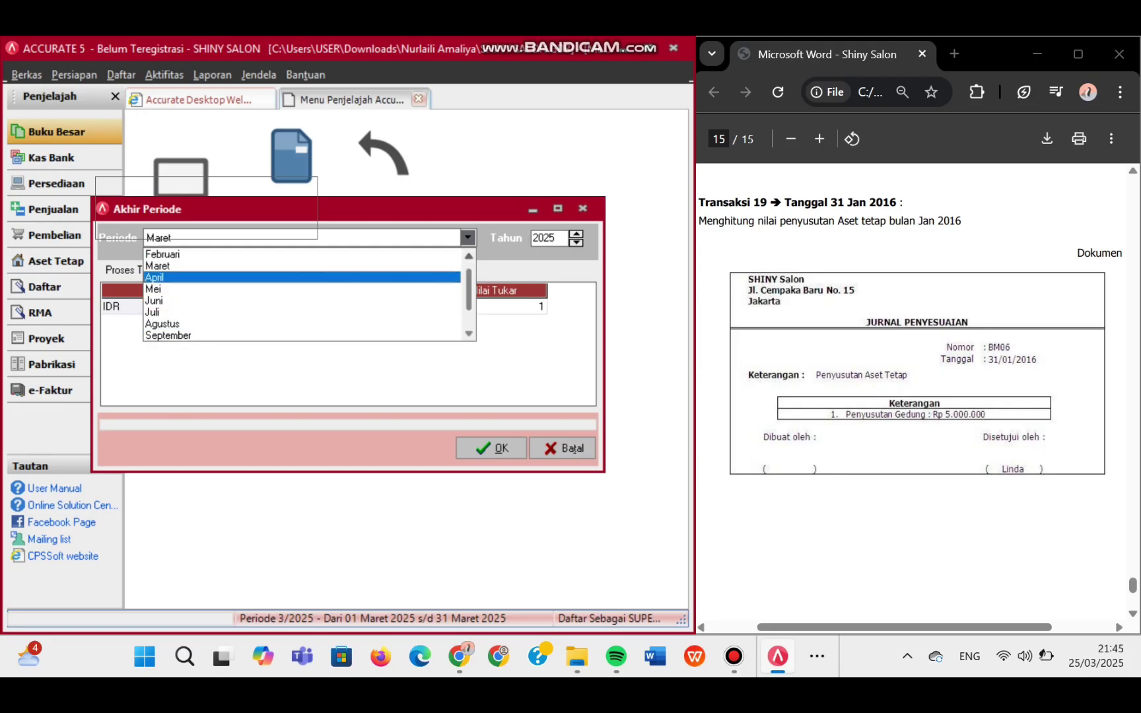
{"action": "key", "text": "Up"}
{"action": "key", "text": "Up"}
{"action": "key", "text": "Up"}
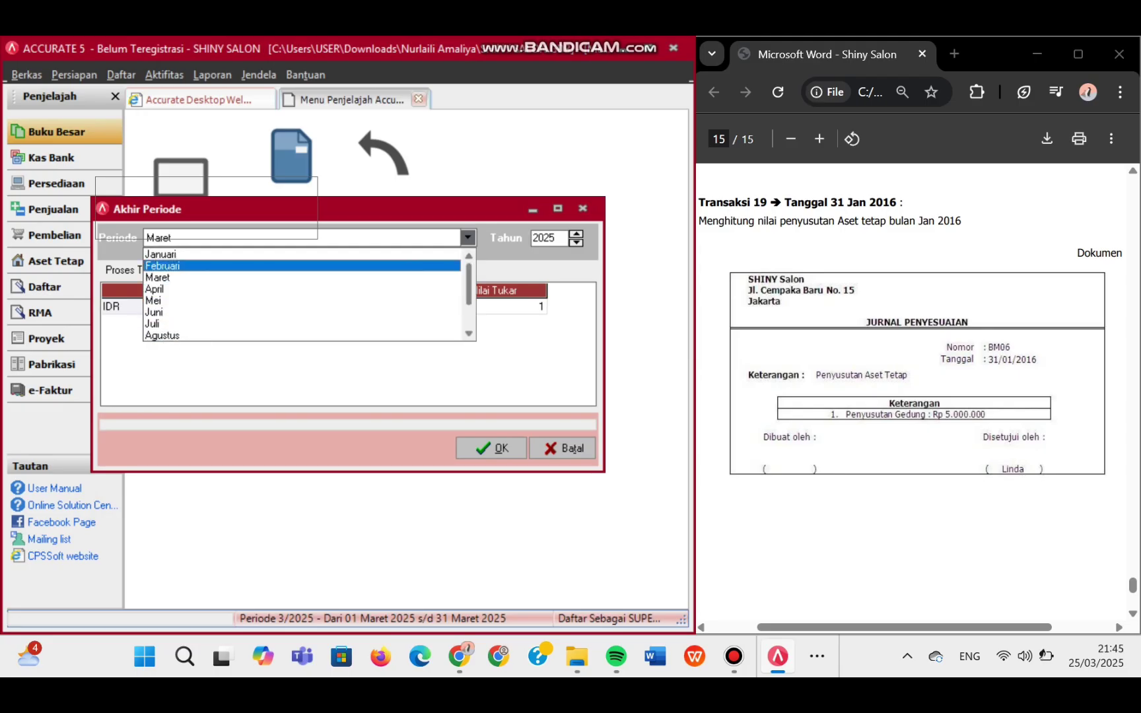
{"action": "key", "text": "Return"}
{"action": "key", "text": "Tab"}
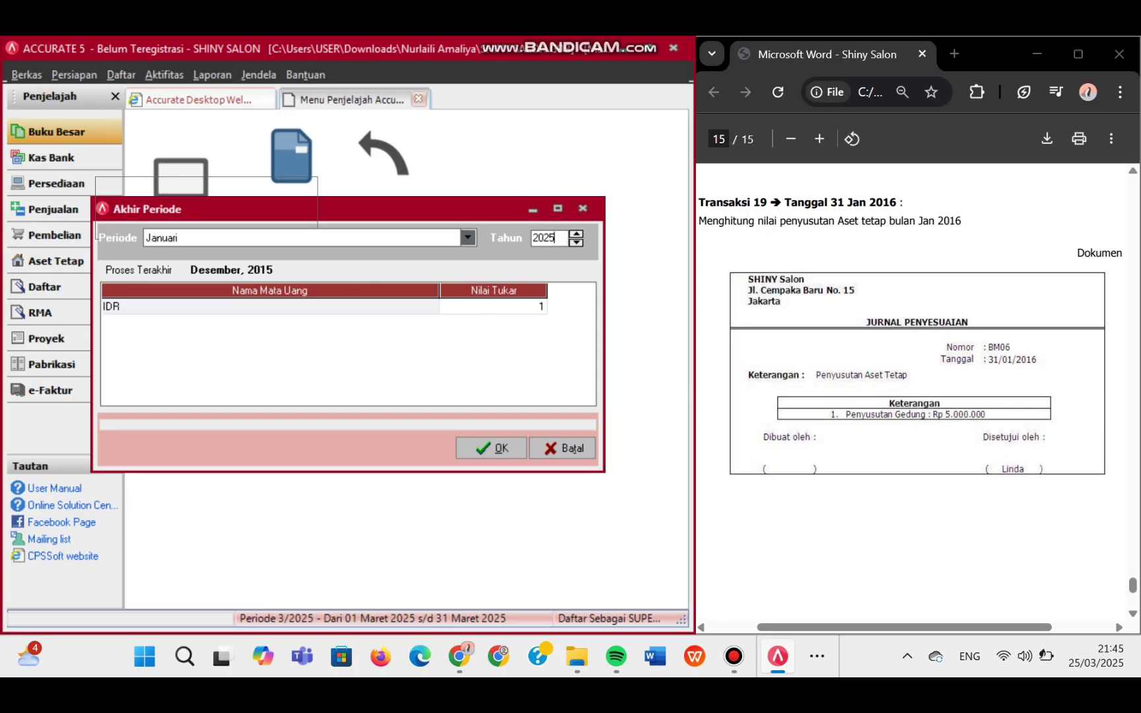
{"action": "key", "text": "BackSpace"}
{"action": "key", "text": "BackSpace"}
{"action": "type", "text": "16"}
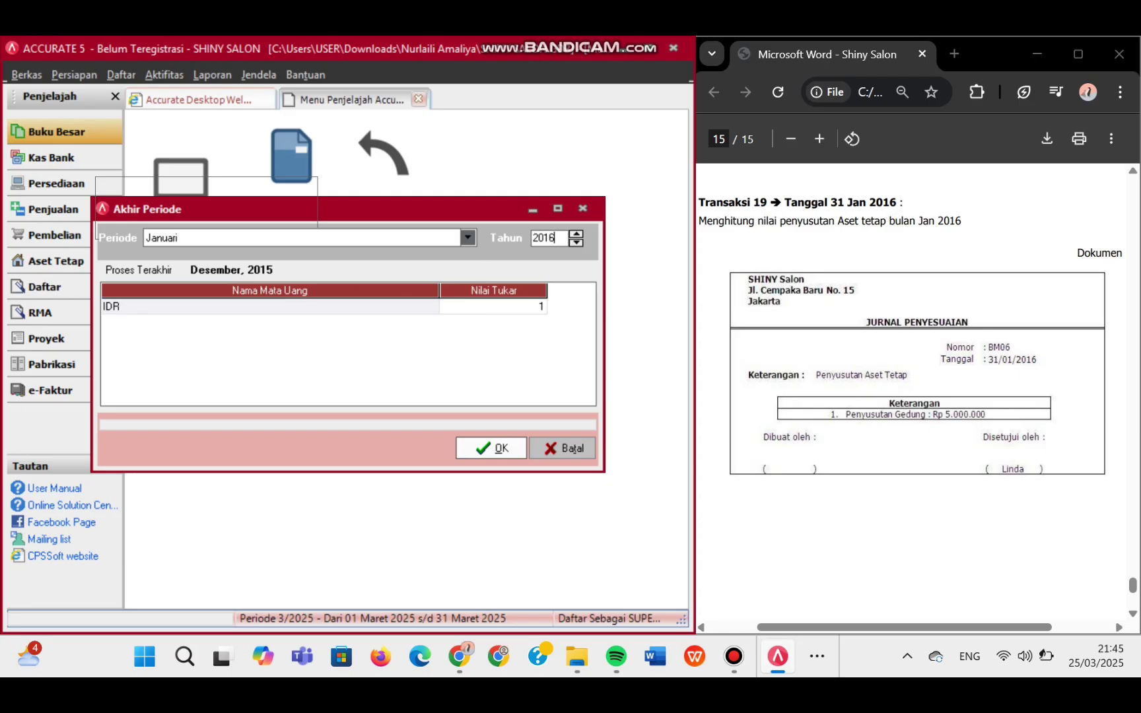
{"action": "left_click", "coordinate": [492, 447]}
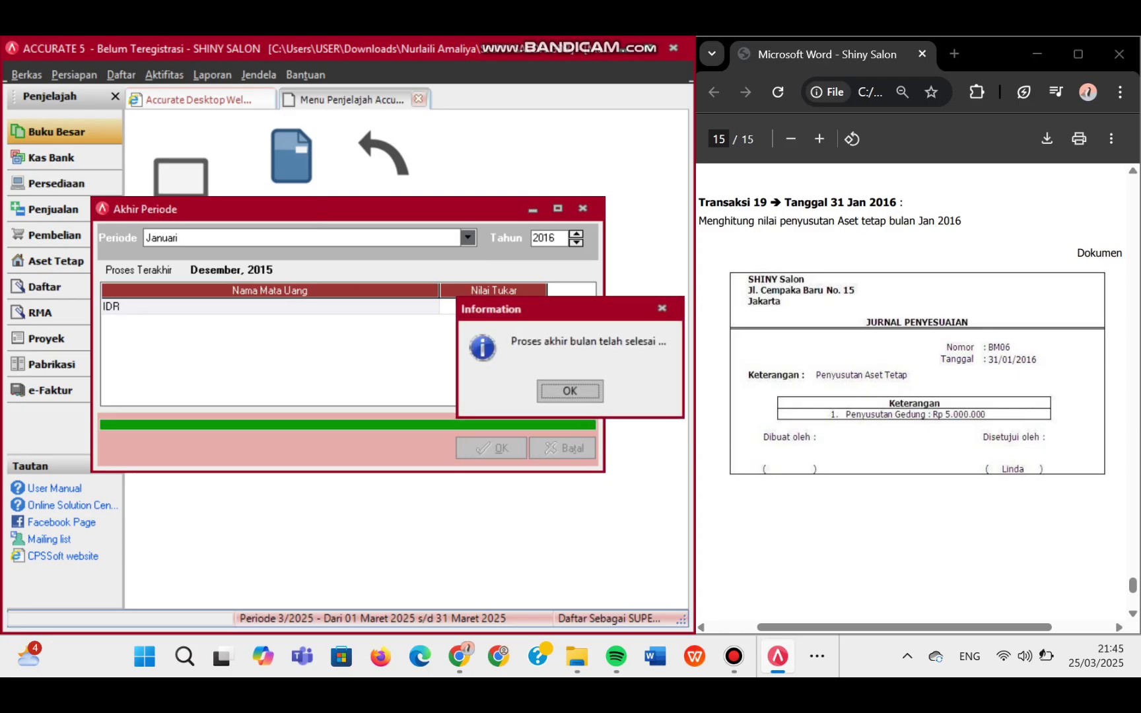
{"action": "left_click", "coordinate": [570, 391]}
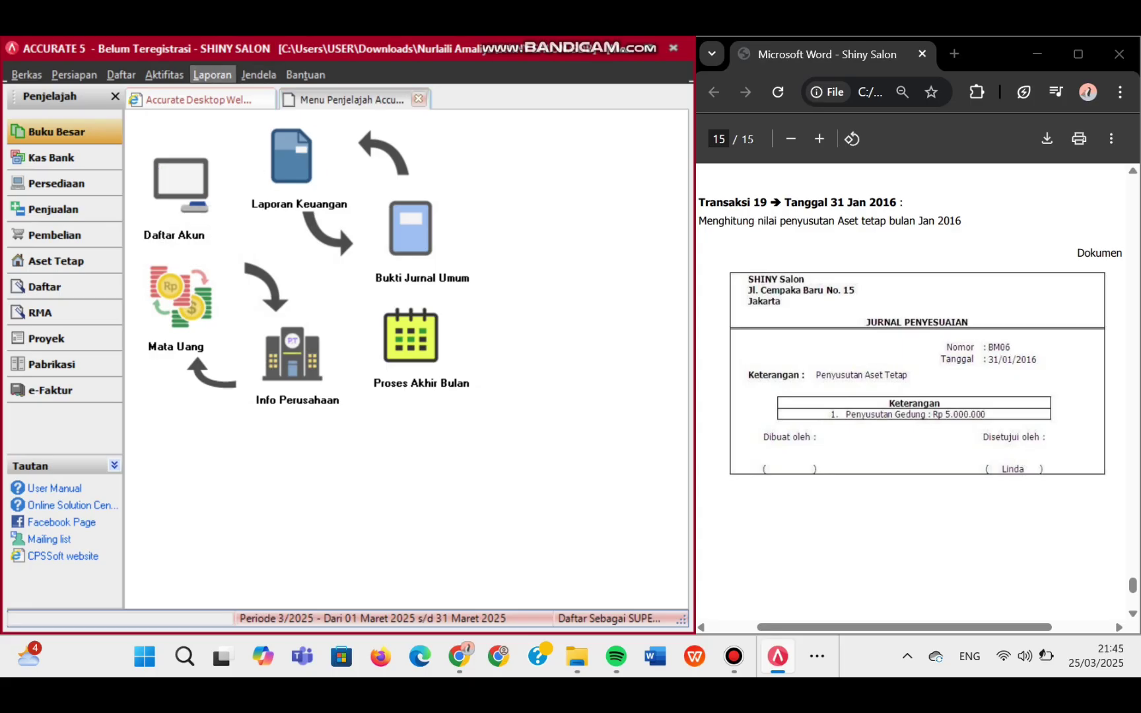
- Generate the Laba/Rugi (Standar) report for 01/01/2016 to 31/01/2016
{"action": "left_click", "coordinate": [212, 75]}
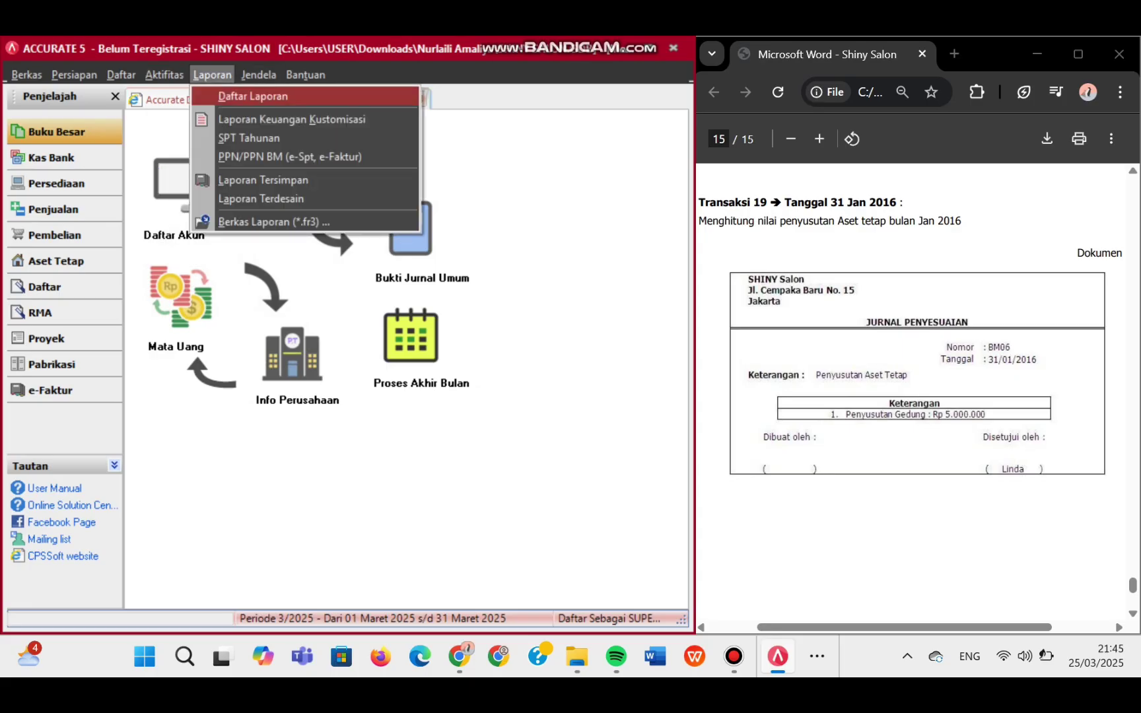
{"action": "left_click", "coordinate": [253, 97]}
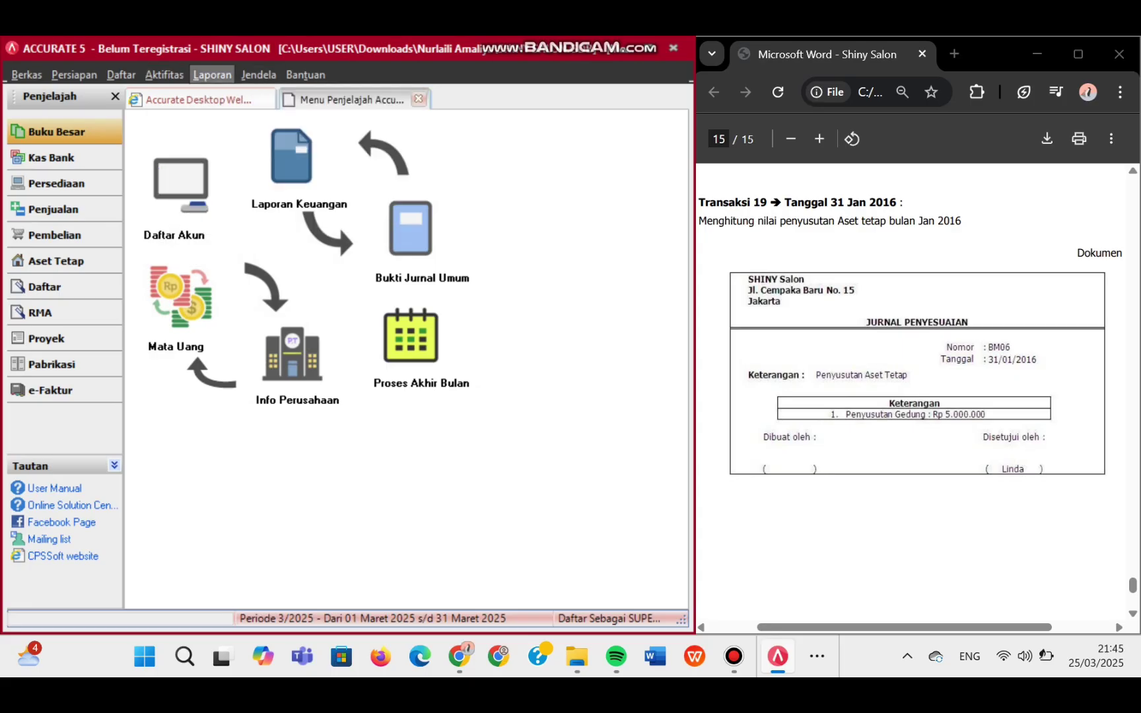
{"action": "left_click", "coordinate": [212, 75]}
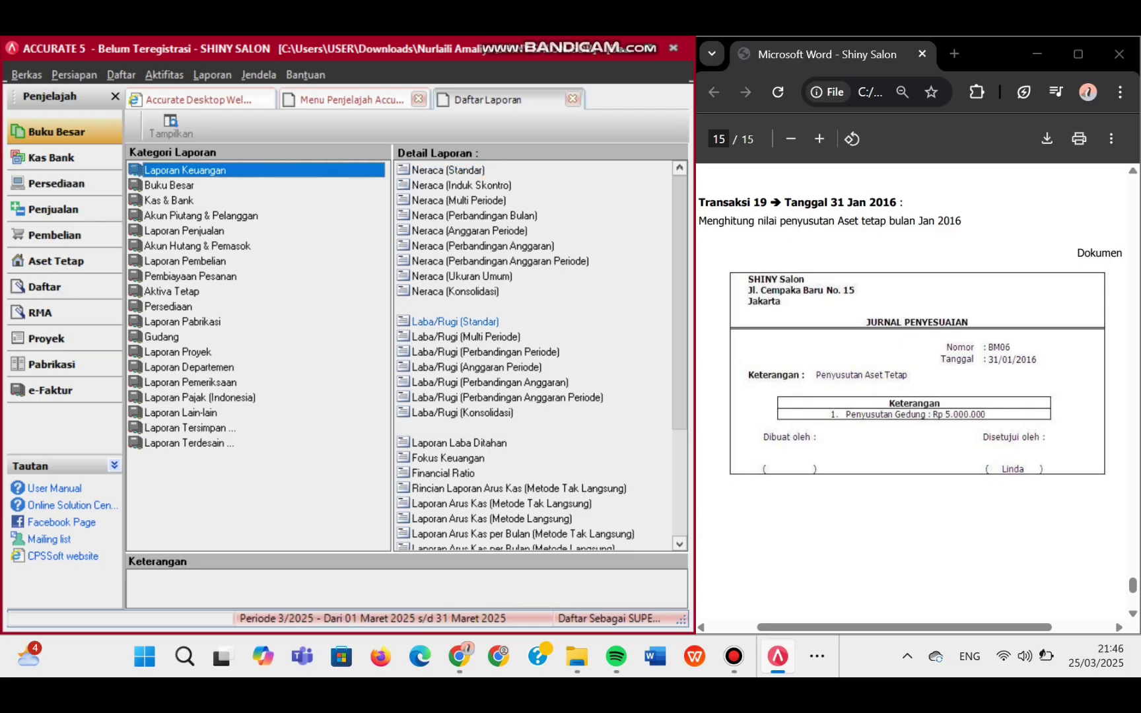
{"action": "left_click", "coordinate": [456, 322]}
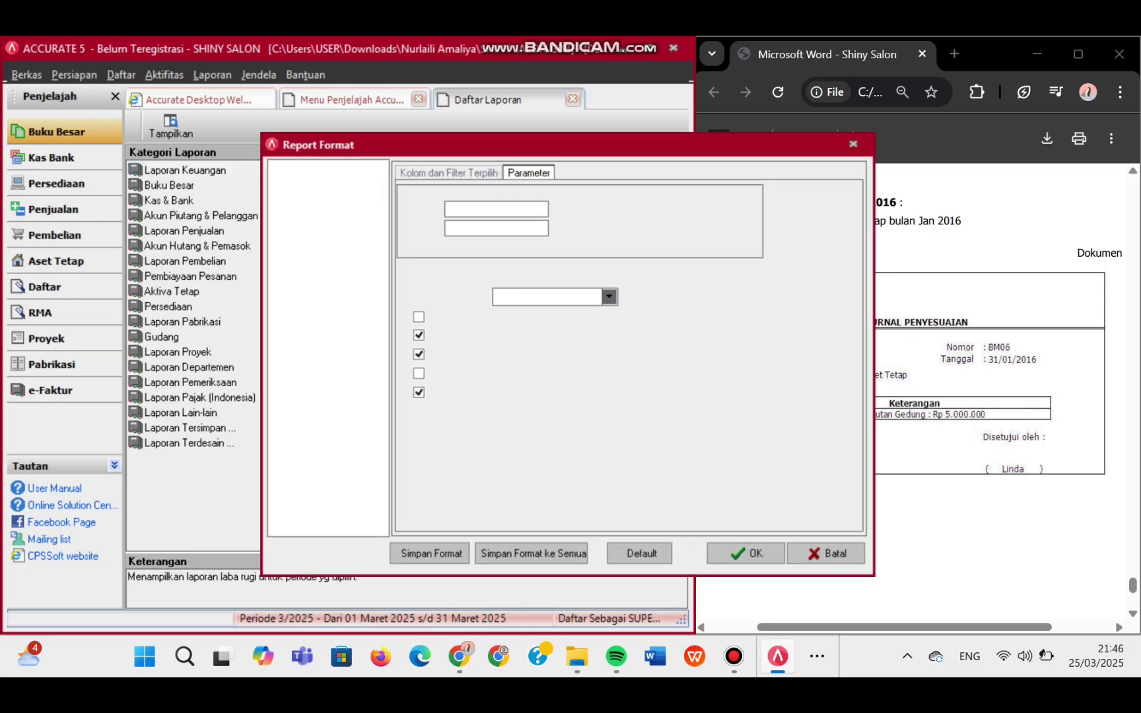
{"action": "left_click_drag", "start_coordinate": [500, 207], "coordinate": [445, 208]}
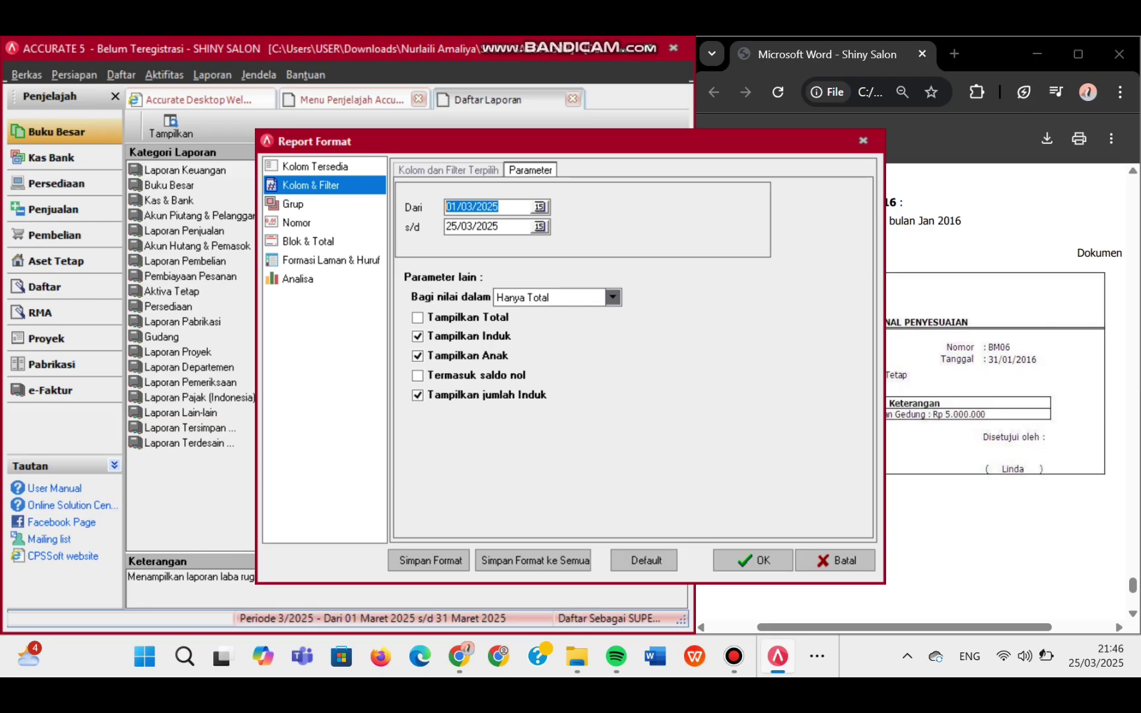
{"action": "type", "text": "01/01/2016"}
{"action": "key", "text": "Tab"}
{"action": "type", "text": "31/"}
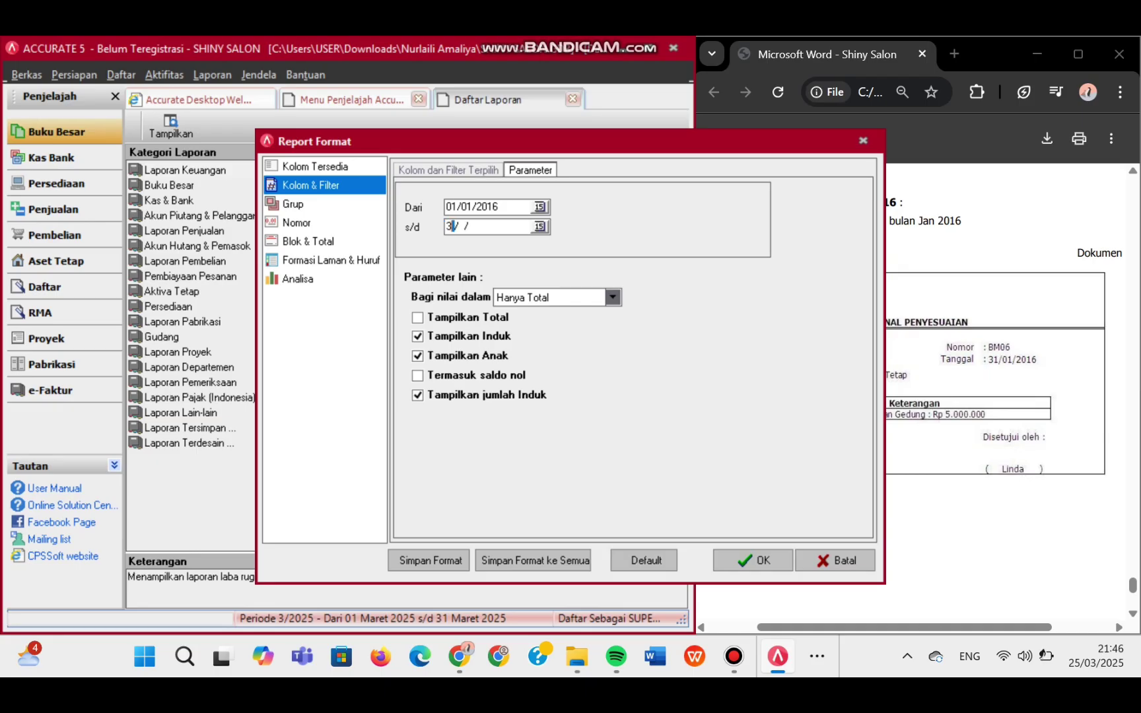
{"action": "type", "text": "01/2016"}
{"action": "left_click", "coordinate": [753, 560]}
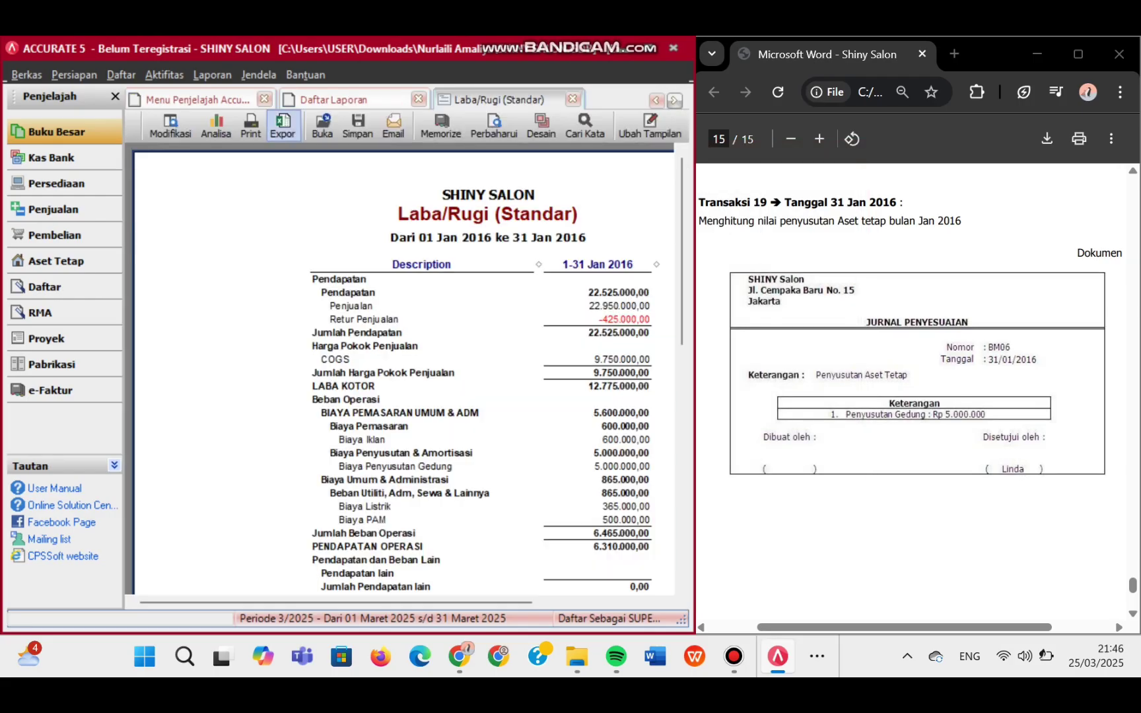
- Generate the Perubahan Ekuitas Pemilik report for 01/01/2016 to 31/01/2016
{"action": "left_click", "coordinate": [334, 100]}
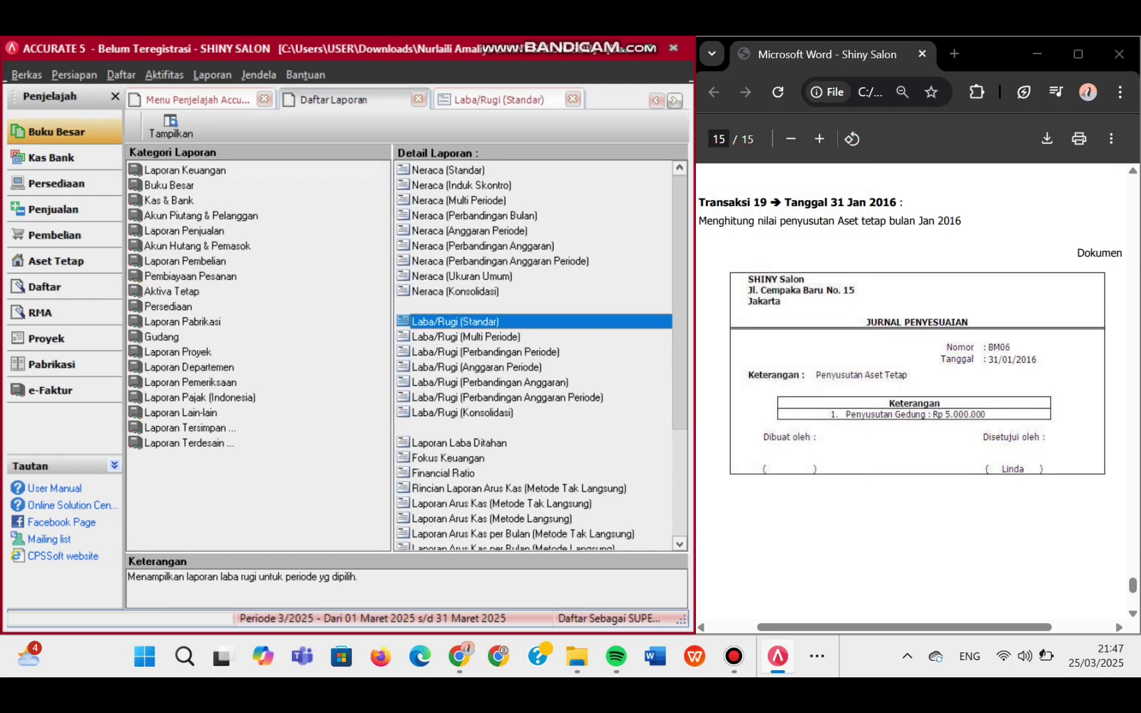
{"action": "scroll", "coordinate": [561, 488], "scroll_direction": "down", "scroll_amount": 1}
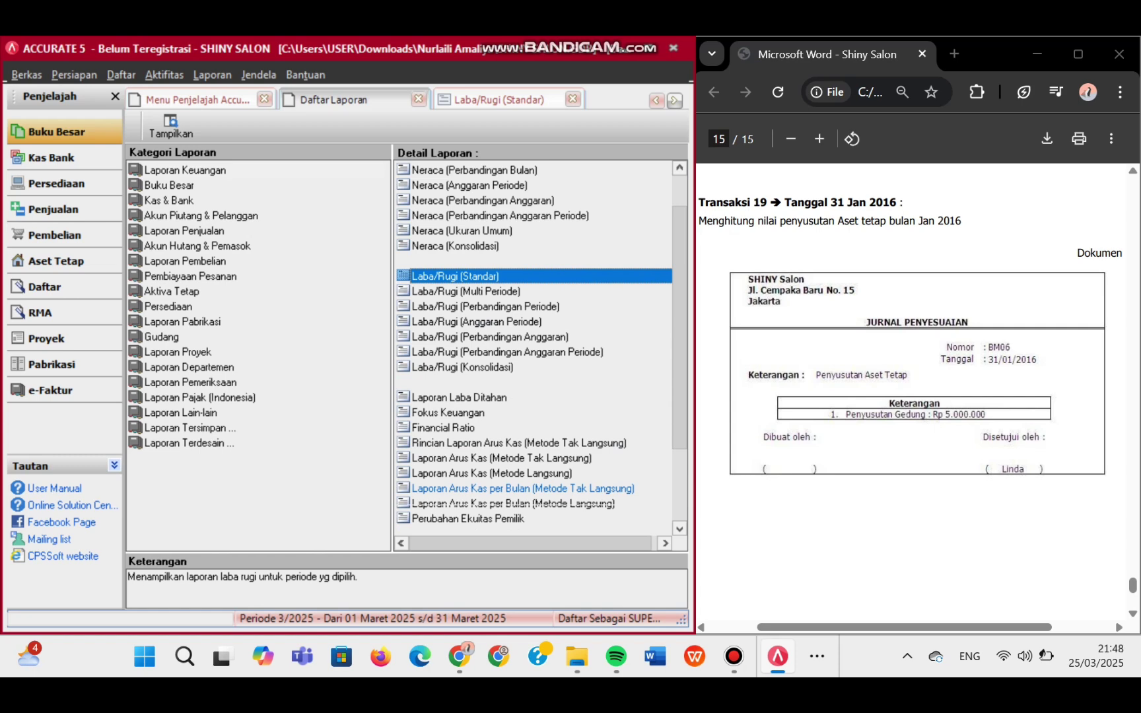
{"action": "left_click", "coordinate": [468, 519]}
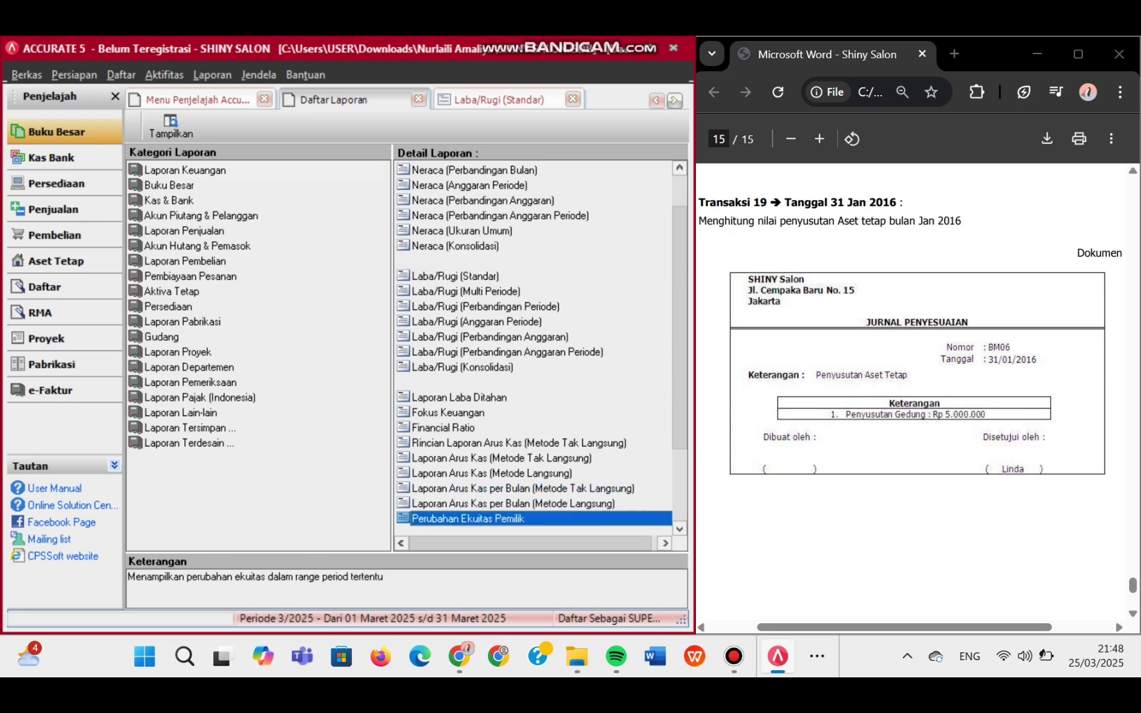
{"action": "key", "text": "Return"}
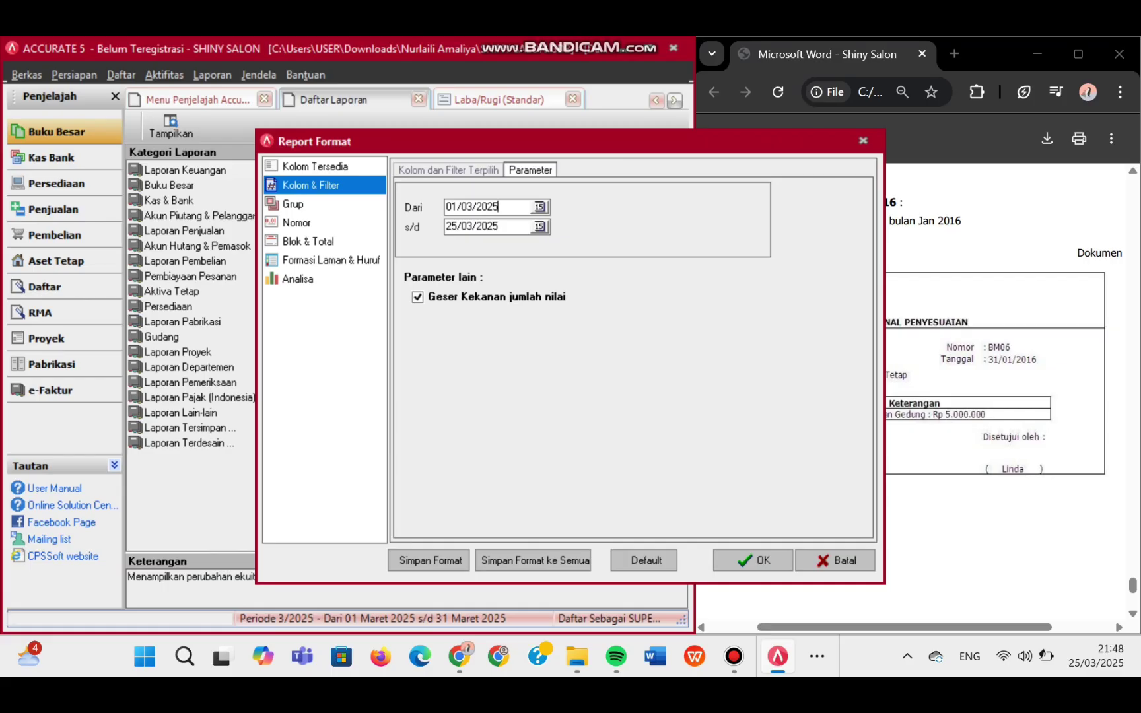
{"action": "left_click_drag", "start_coordinate": [498, 207], "coordinate": [467, 207]}
{"action": "type", "text": "1/2016"}
{"action": "key", "text": "Tab"}
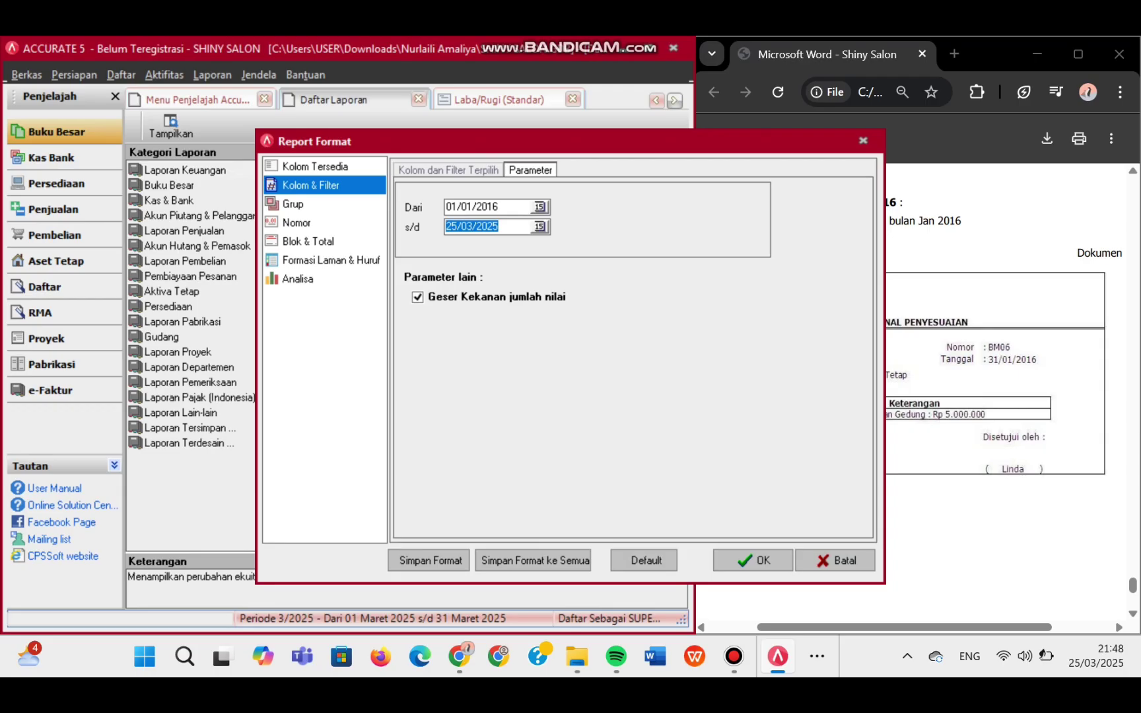
{"action": "type", "text": "31/01/2016"}
{"action": "key", "text": "Return"}
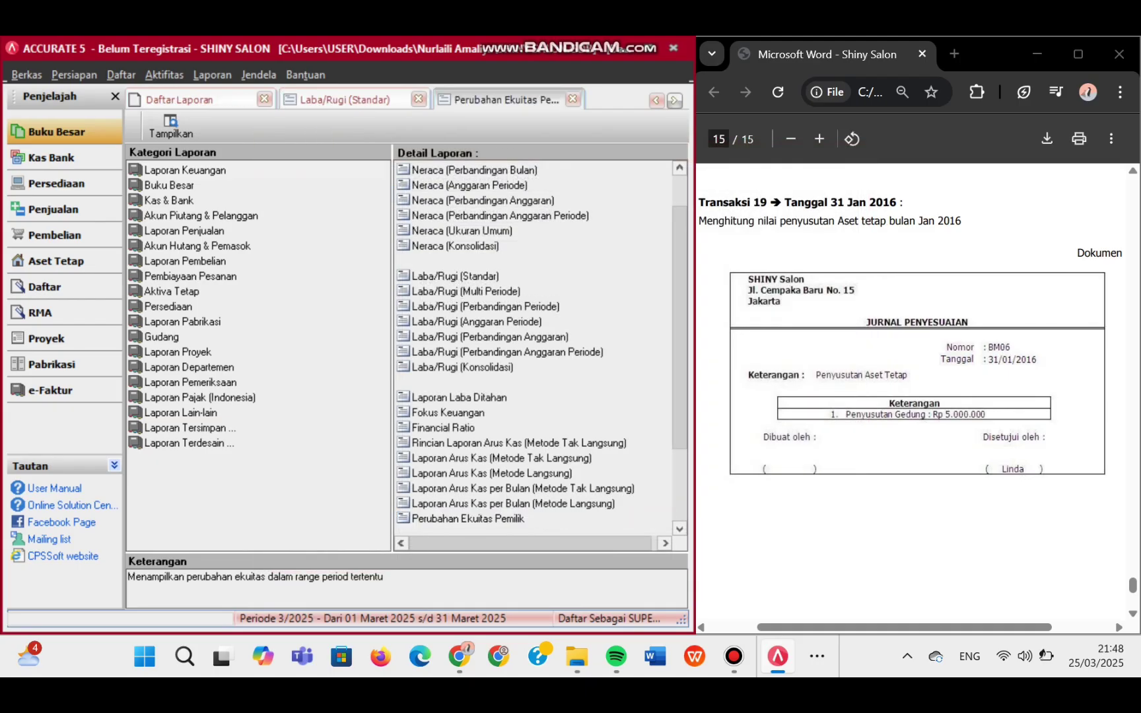
- Generate the Neraca (Induk Skontro) balance sheet as of 31/01/2016
{"action": "left_click", "coordinate": [198, 100]}
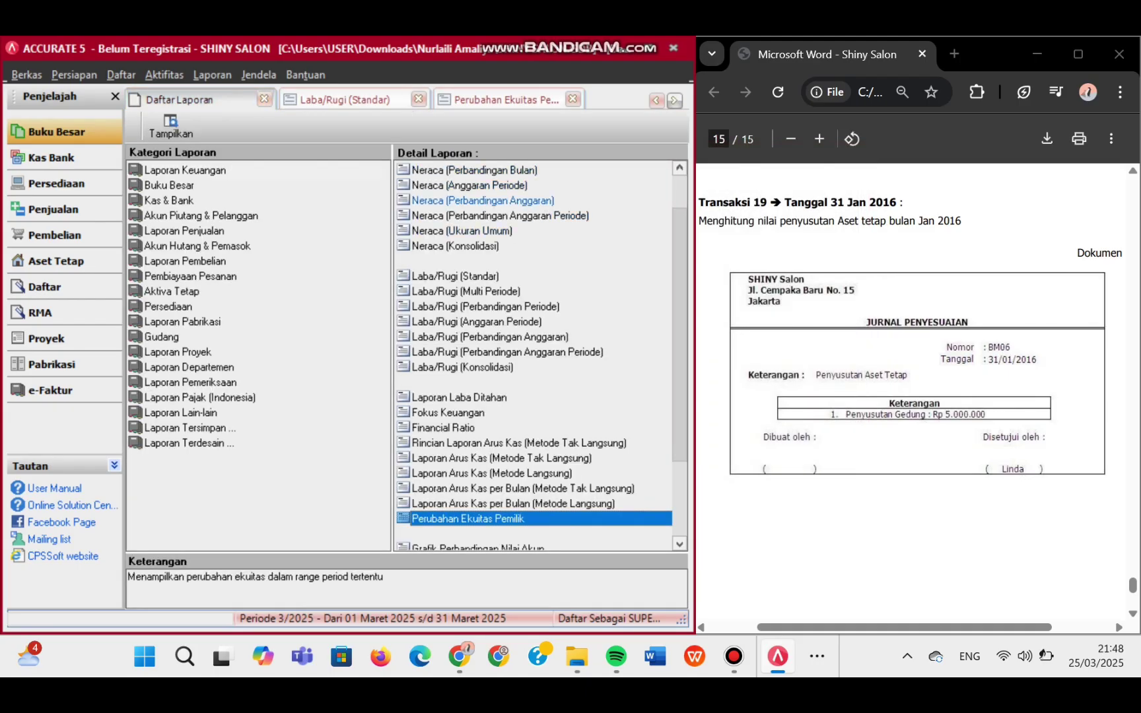
{"action": "scroll", "coordinate": [489, 198], "scroll_direction": "up", "scroll_amount": 1}
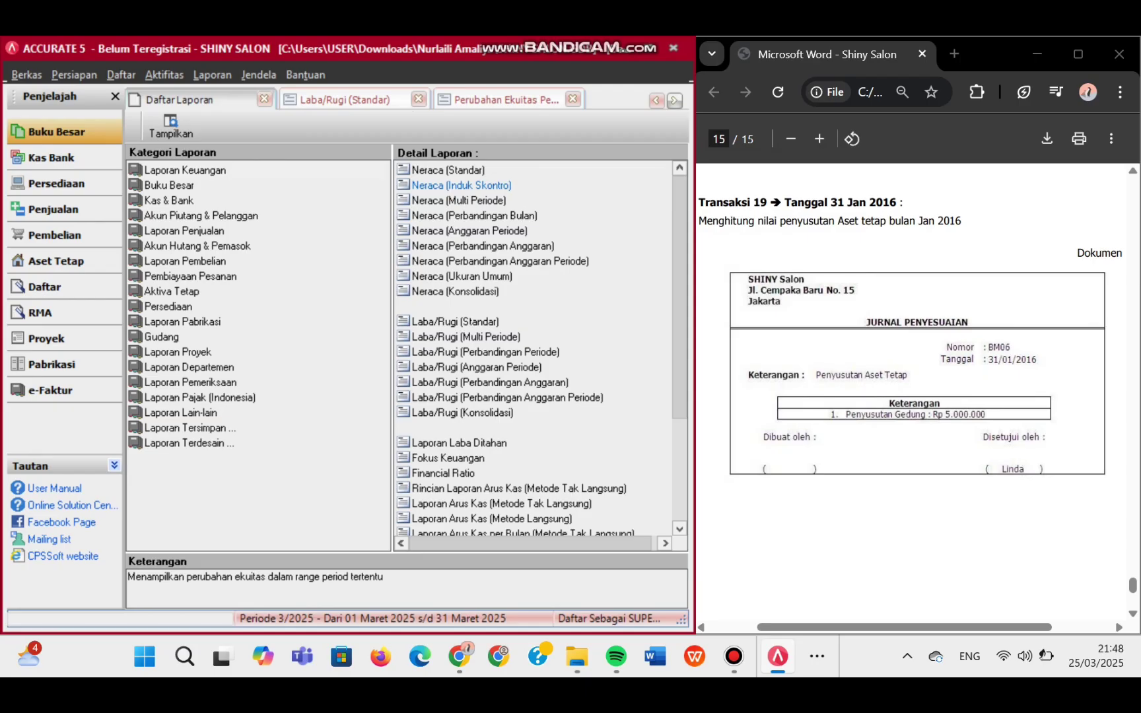
{"action": "left_click", "coordinate": [461, 185]}
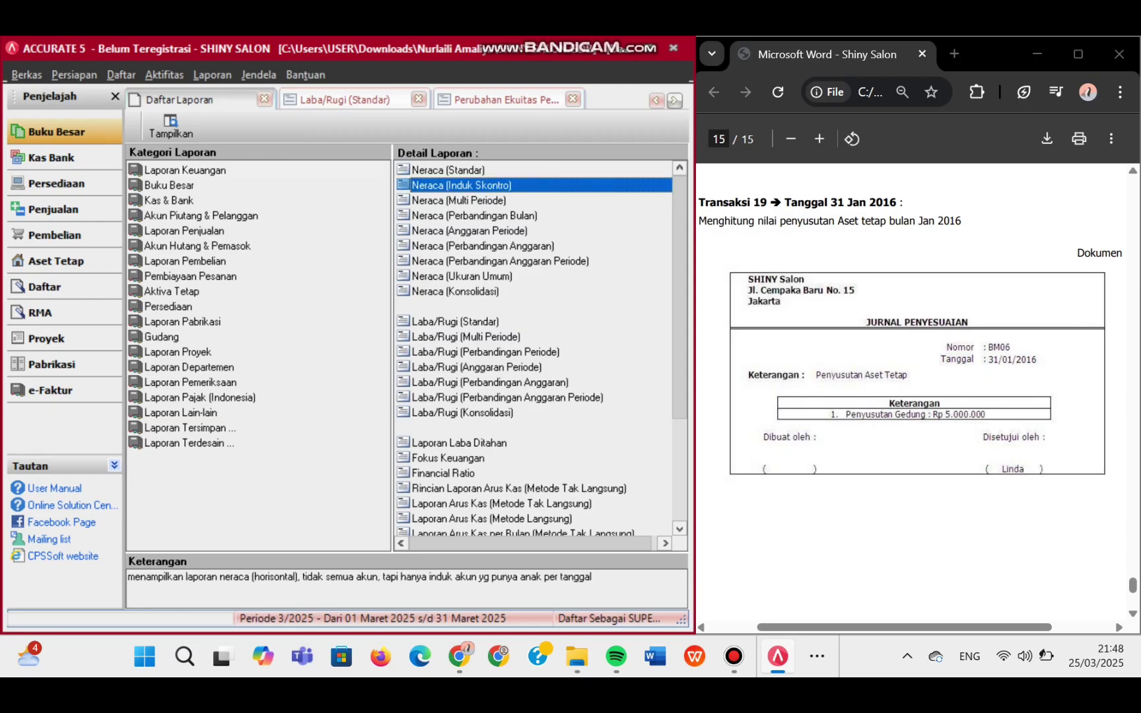
{"action": "key", "text": "Return"}
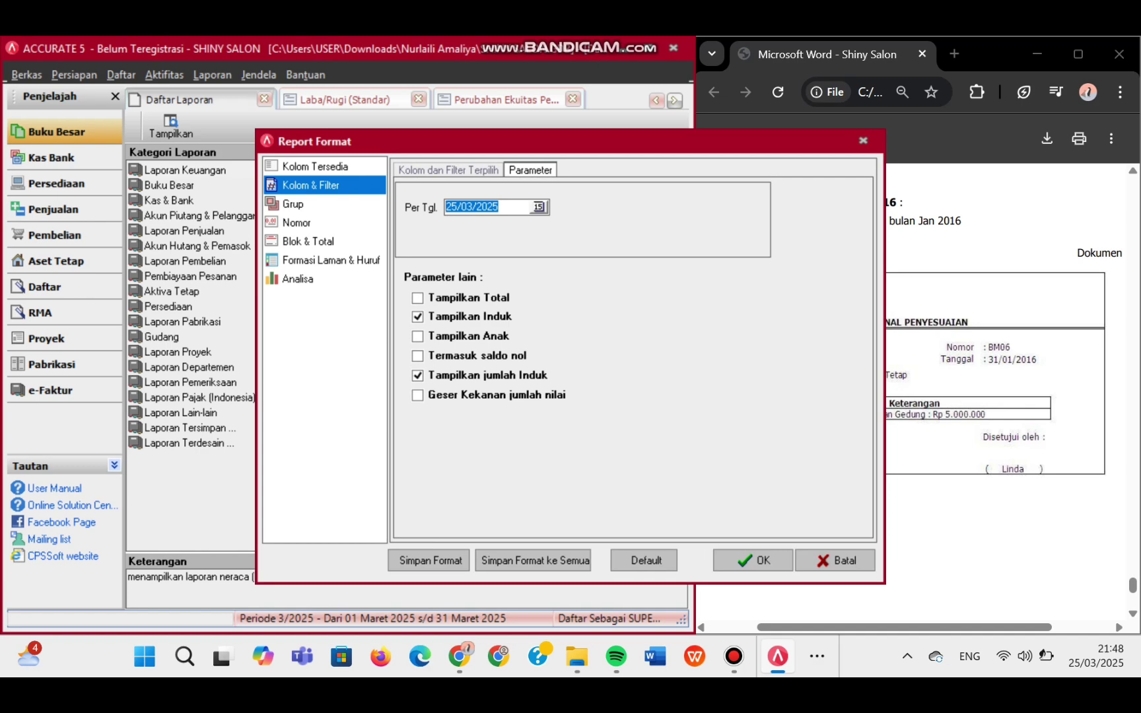
{"action": "type", "text": "31/01/2016"}
{"action": "key", "text": "Return"}
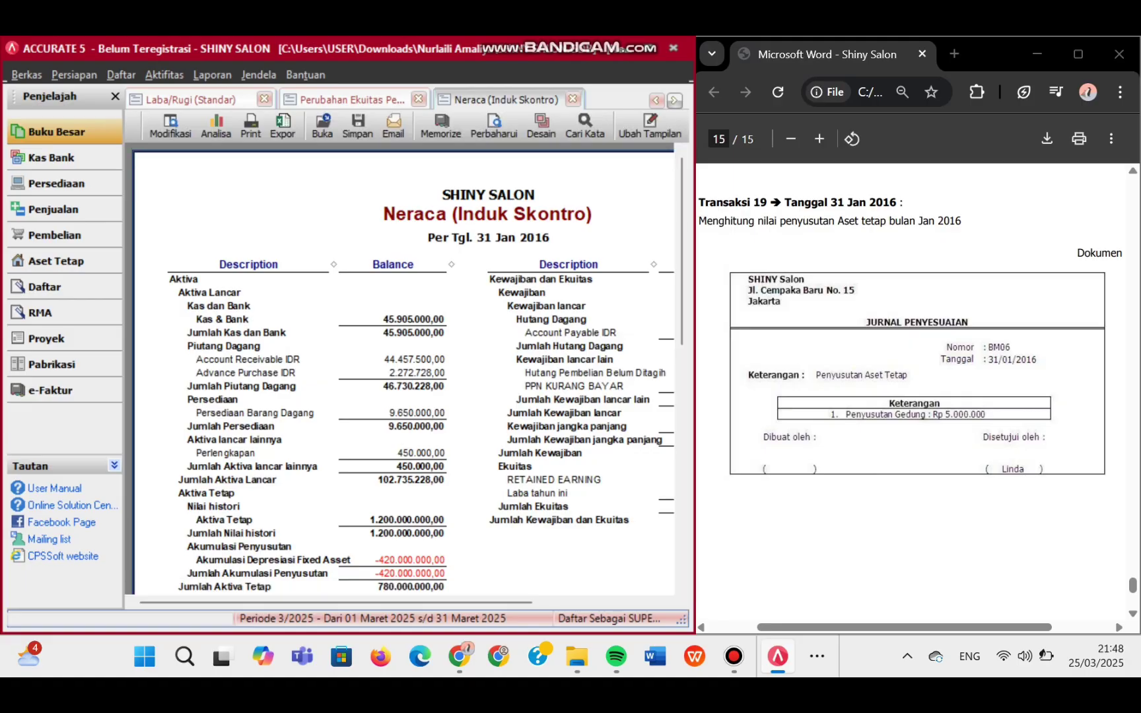
{"action": "left_click", "coordinate": [204, 100]}
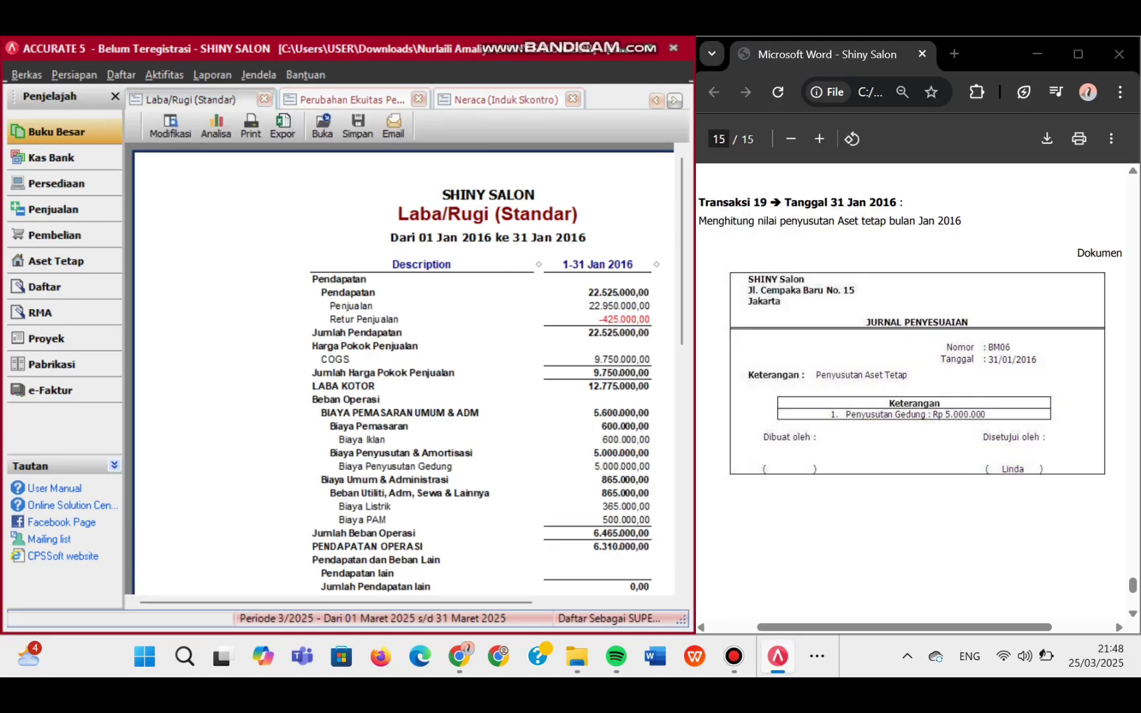
{"action": "left_click", "coordinate": [656, 100]}
{"action": "left_click", "coordinate": [178, 100]}
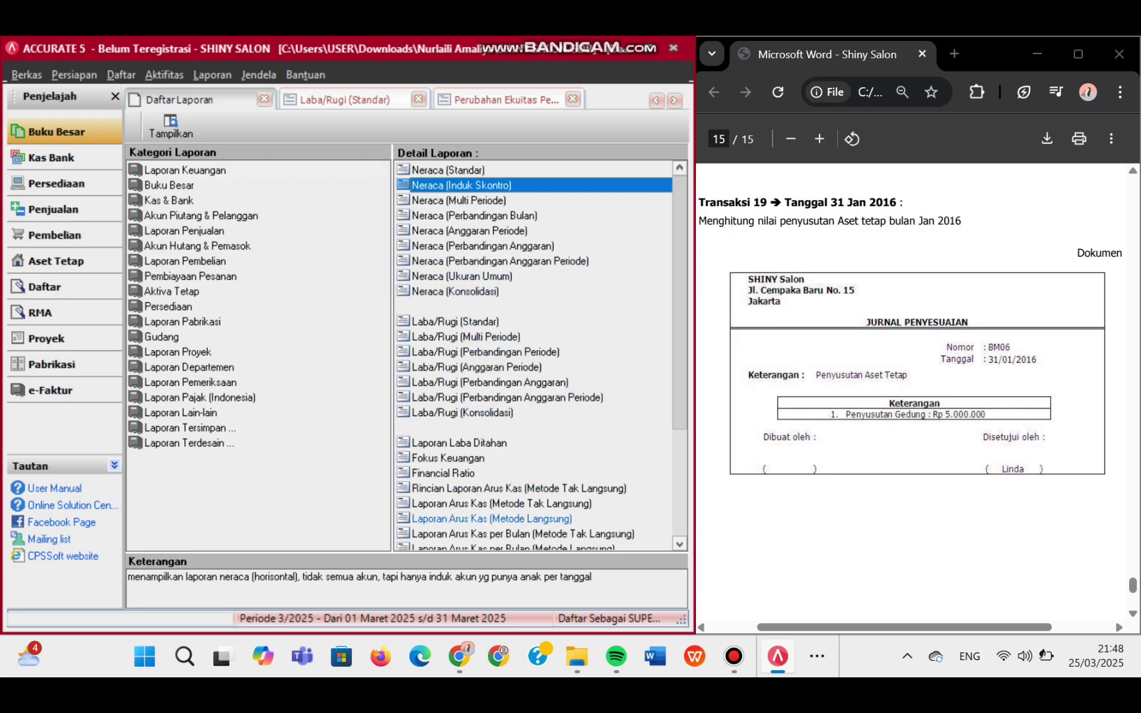
- Choose Laporan Arus Kas (Metode Langsung) and set its start period to 12/2015
{"action": "left_click", "coordinate": [492, 519]}
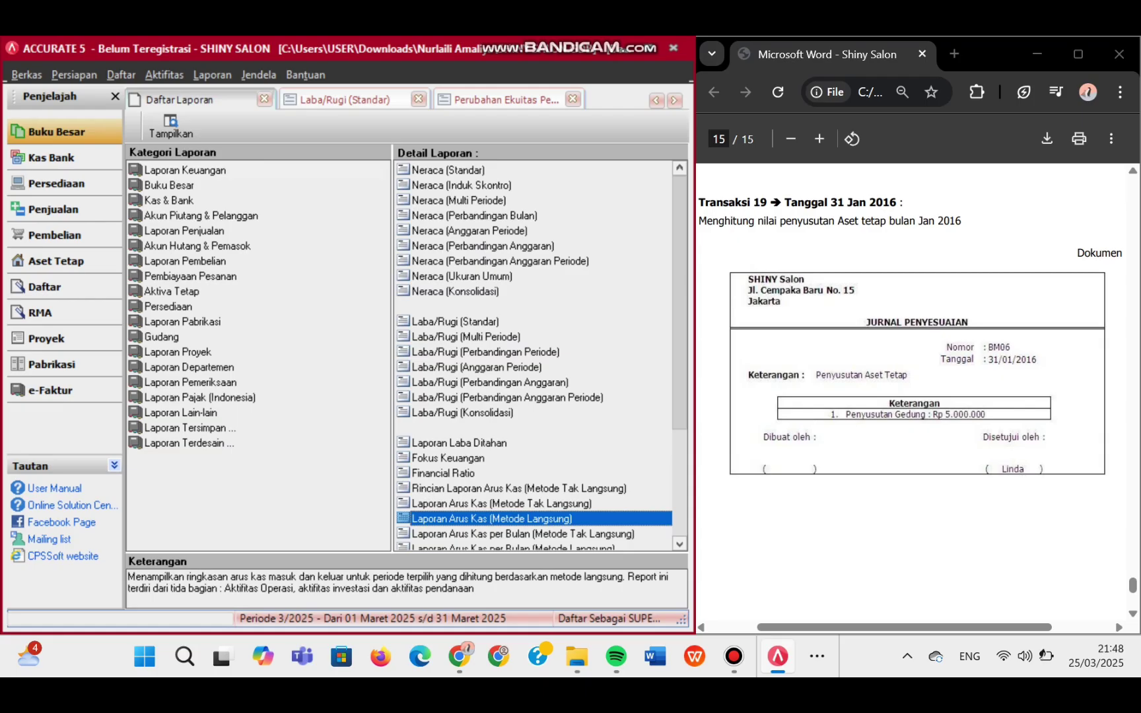
{"action": "key", "text": "Return"}
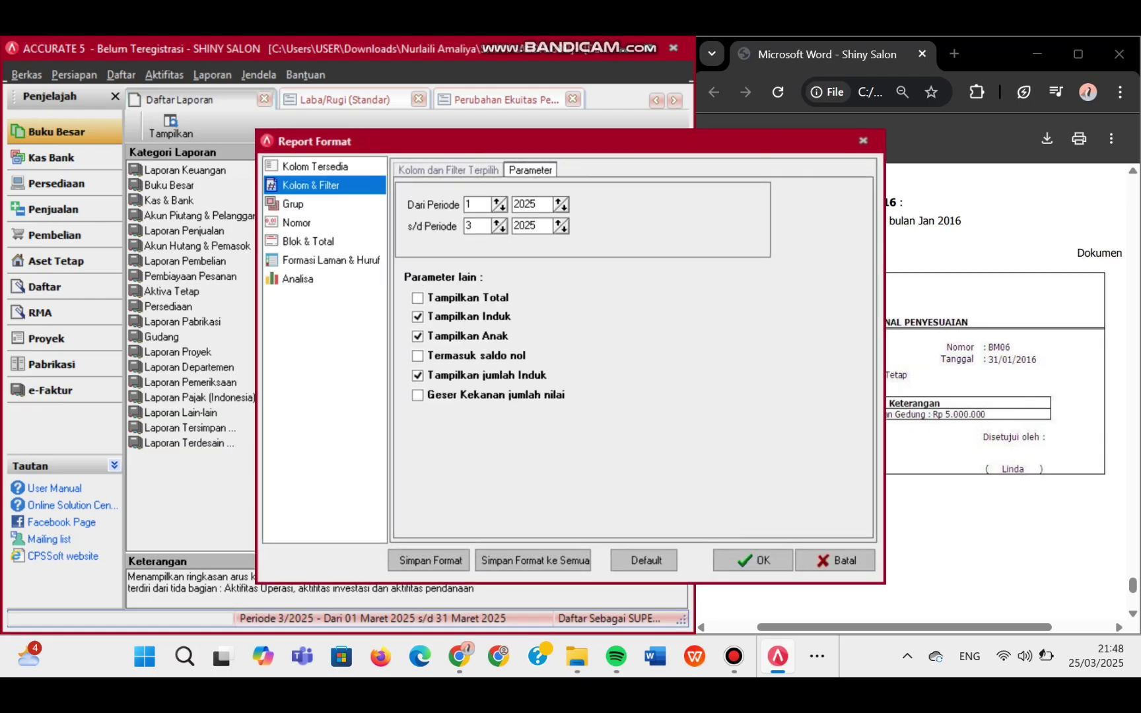
{"action": "left_click", "coordinate": [468, 204]}
{"action": "key", "text": "BackSpace"}
{"action": "type", "text": "12"}
{"action": "key", "text": "Tab"}
{"action": "key", "text": "BackSpace"}
{"action": "key", "text": "BackSpace"}
{"action": "type", "text": "16"}
{"action": "key", "text": "BackSpace"}
{"action": "type", "text": "5"}
- Set the end period to 1/2016 and generate the cash flow report, ending cash 45.905.000,00
{"action": "left_click", "coordinate": [473, 226]}
{"action": "key", "text": "BackSpace"}
{"action": "type", "text": "1"}
{"action": "left_click", "coordinate": [536, 226]}
{"action": "key", "text": "BackSpace"}
{"action": "key", "text": "BackSpace"}
{"action": "type", "text": "16"}
{"action": "left_click", "coordinate": [753, 561]}
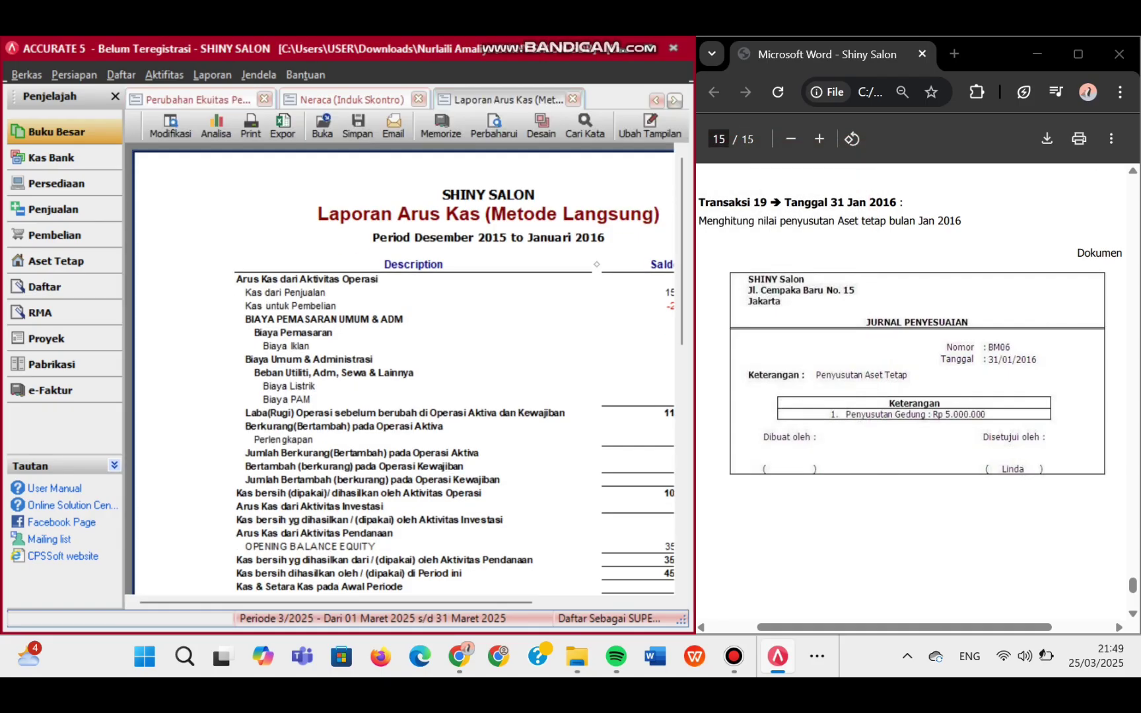
{"action": "left_click_drag", "start_coordinate": [335, 602], "coordinate": [407, 602]}
{"action": "scroll", "coordinate": [399, 370], "scroll_direction": "down", "scroll_amount": 12}
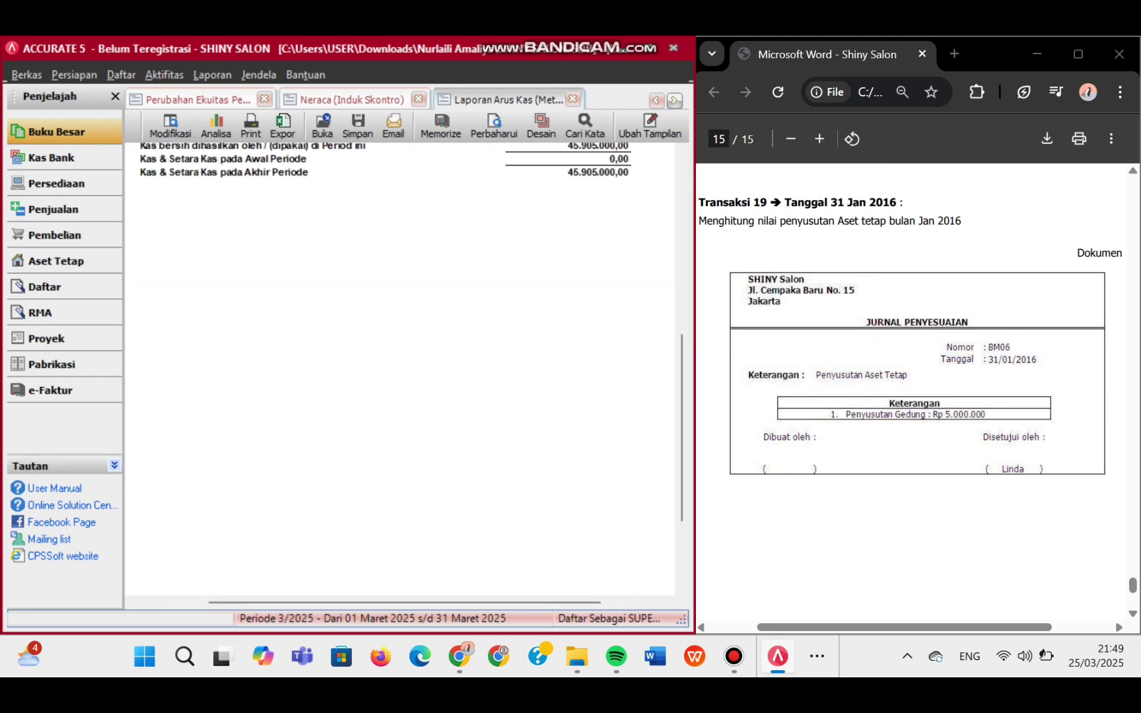
{"action": "scroll", "coordinate": [400, 369], "scroll_direction": "up", "scroll_amount": 8}
{"action": "scroll", "coordinate": [400, 368], "scroll_direction": "down", "scroll_amount": 5}
{"action": "scroll", "coordinate": [399, 367], "scroll_direction": "up", "scroll_amount": 8}
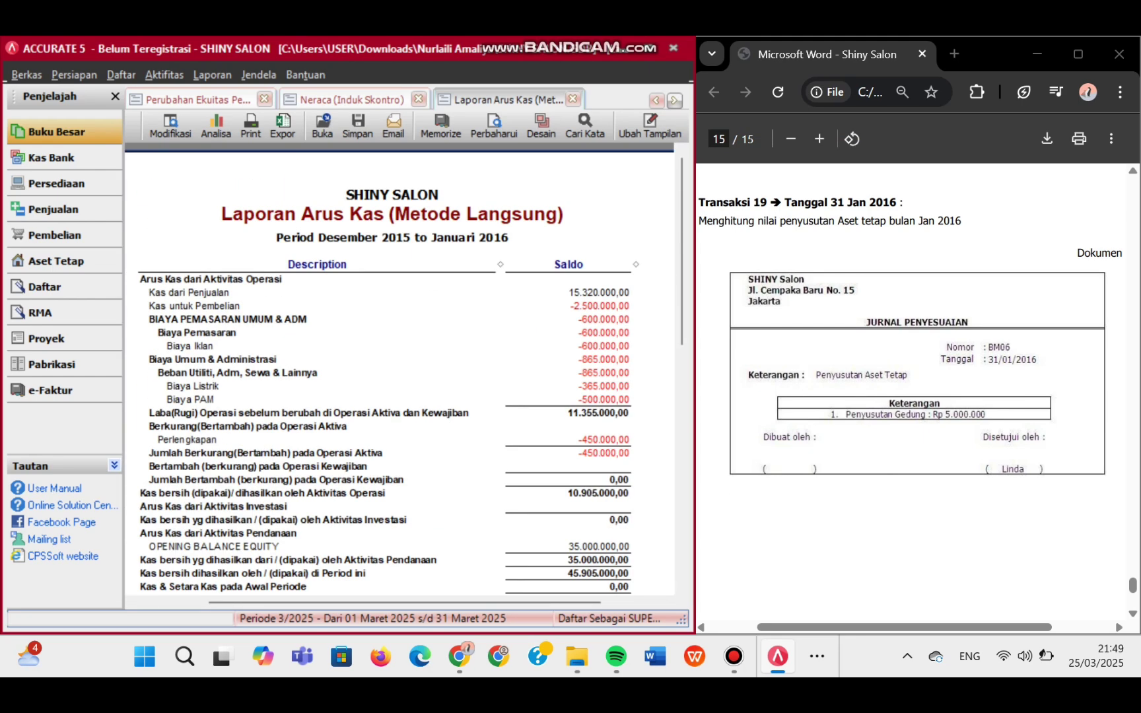
{"action": "scroll", "coordinate": [399, 368], "scroll_direction": "down", "scroll_amount": 1}
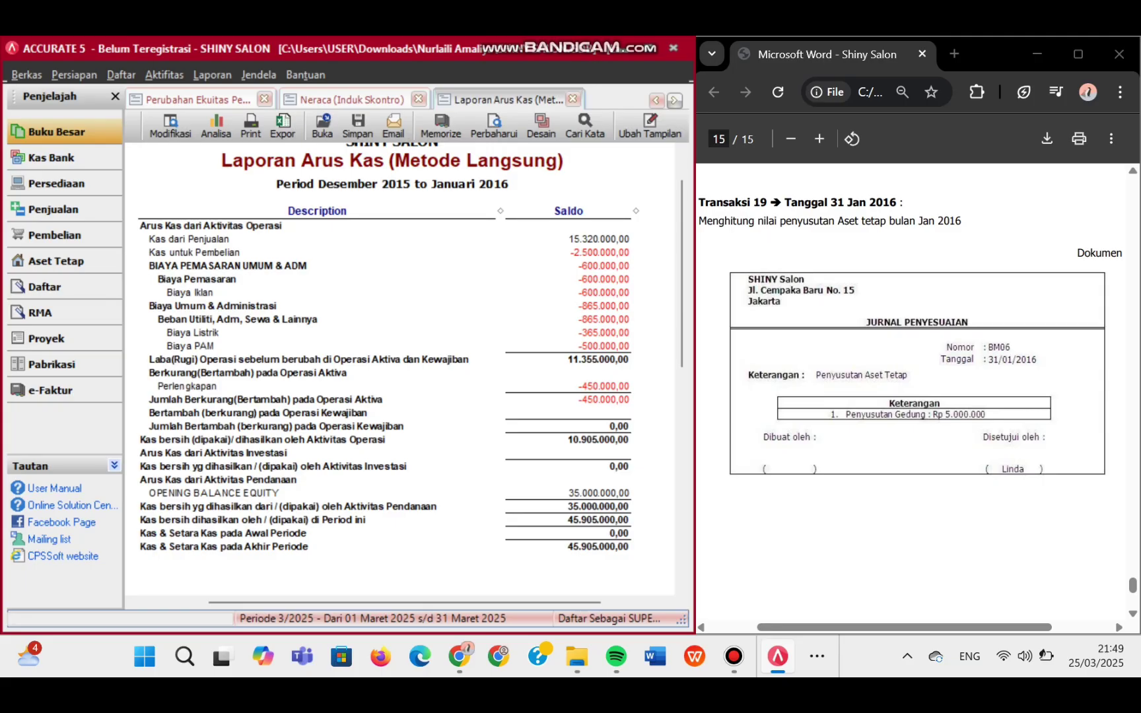
- Maximise the window and review the Neraca (Induk Skontro) balance sheet
{"action": "key", "text": "super+Up"}
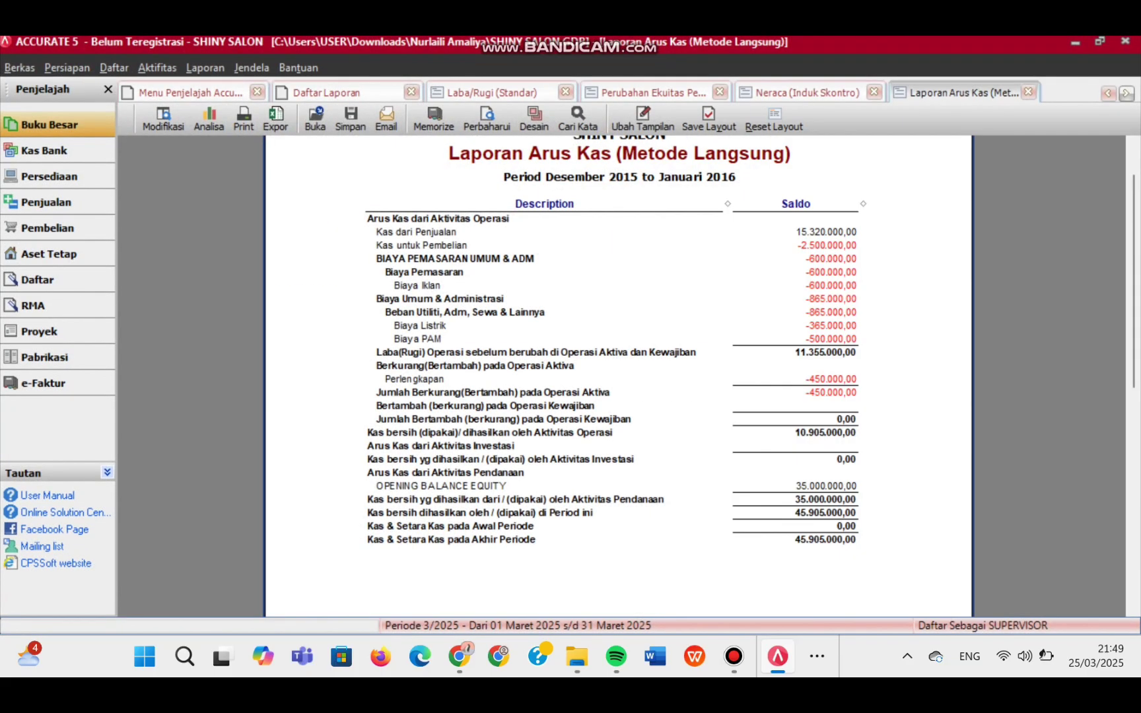
{"action": "left_click", "coordinate": [807, 92]}
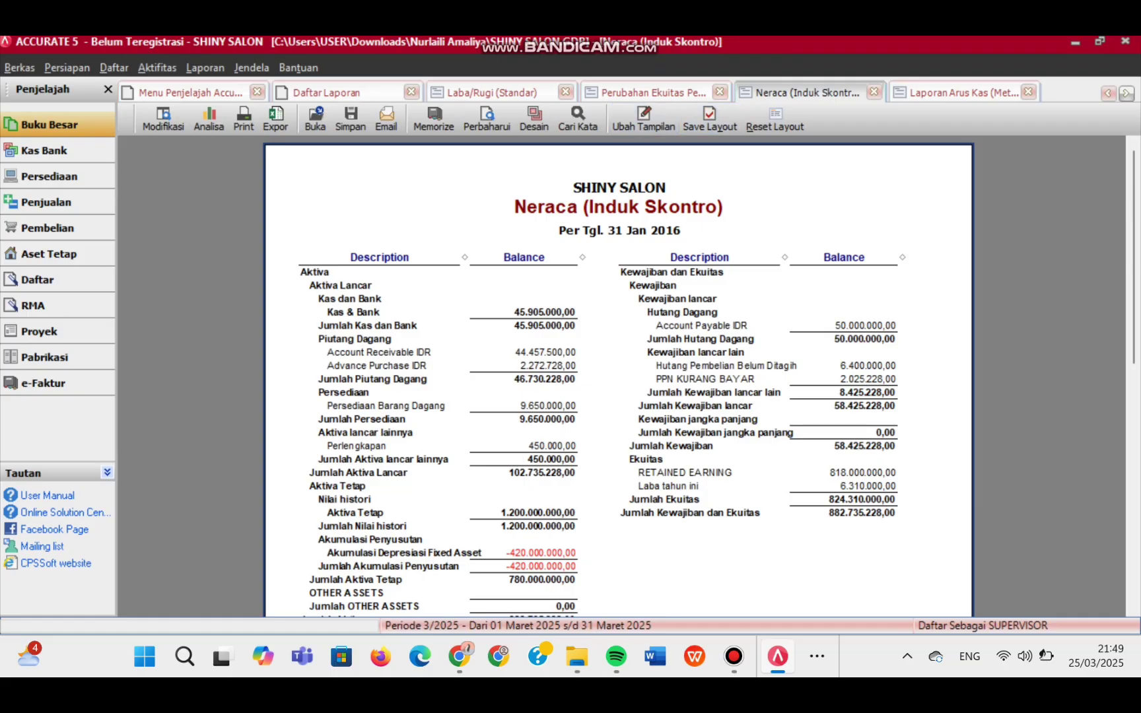
{"action": "scroll", "coordinate": [618, 377], "scroll_direction": "down", "scroll_amount": 4}
{"action": "scroll", "coordinate": [619, 376], "scroll_direction": "up", "scroll_amount": 3}
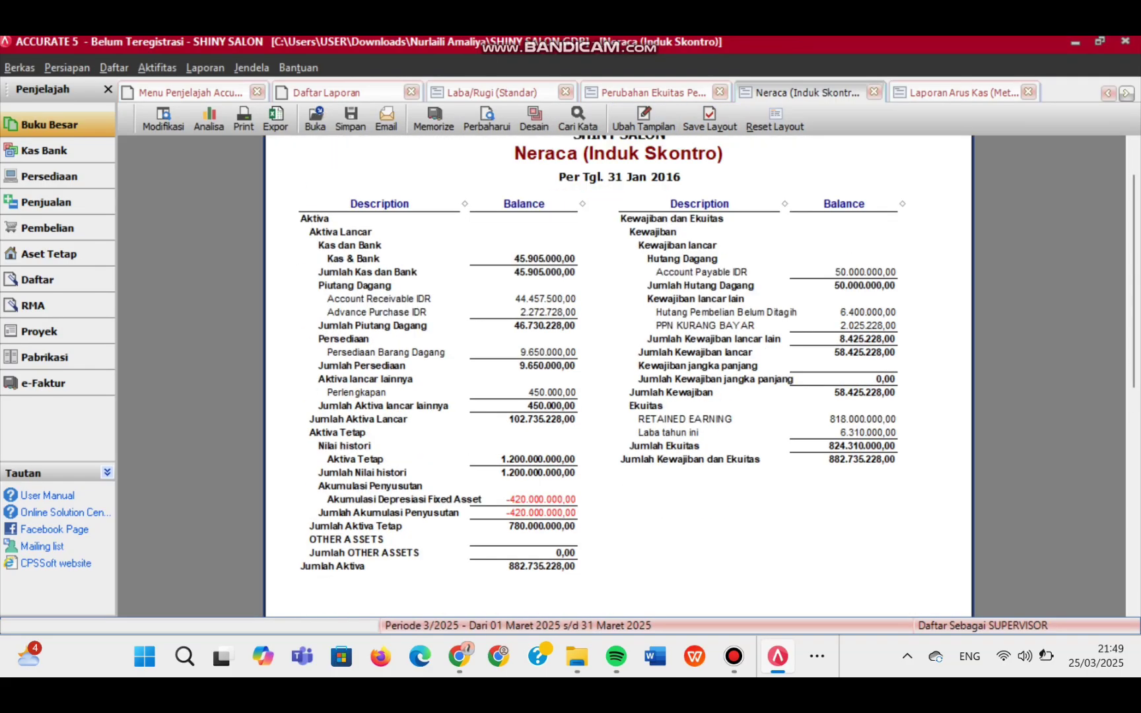